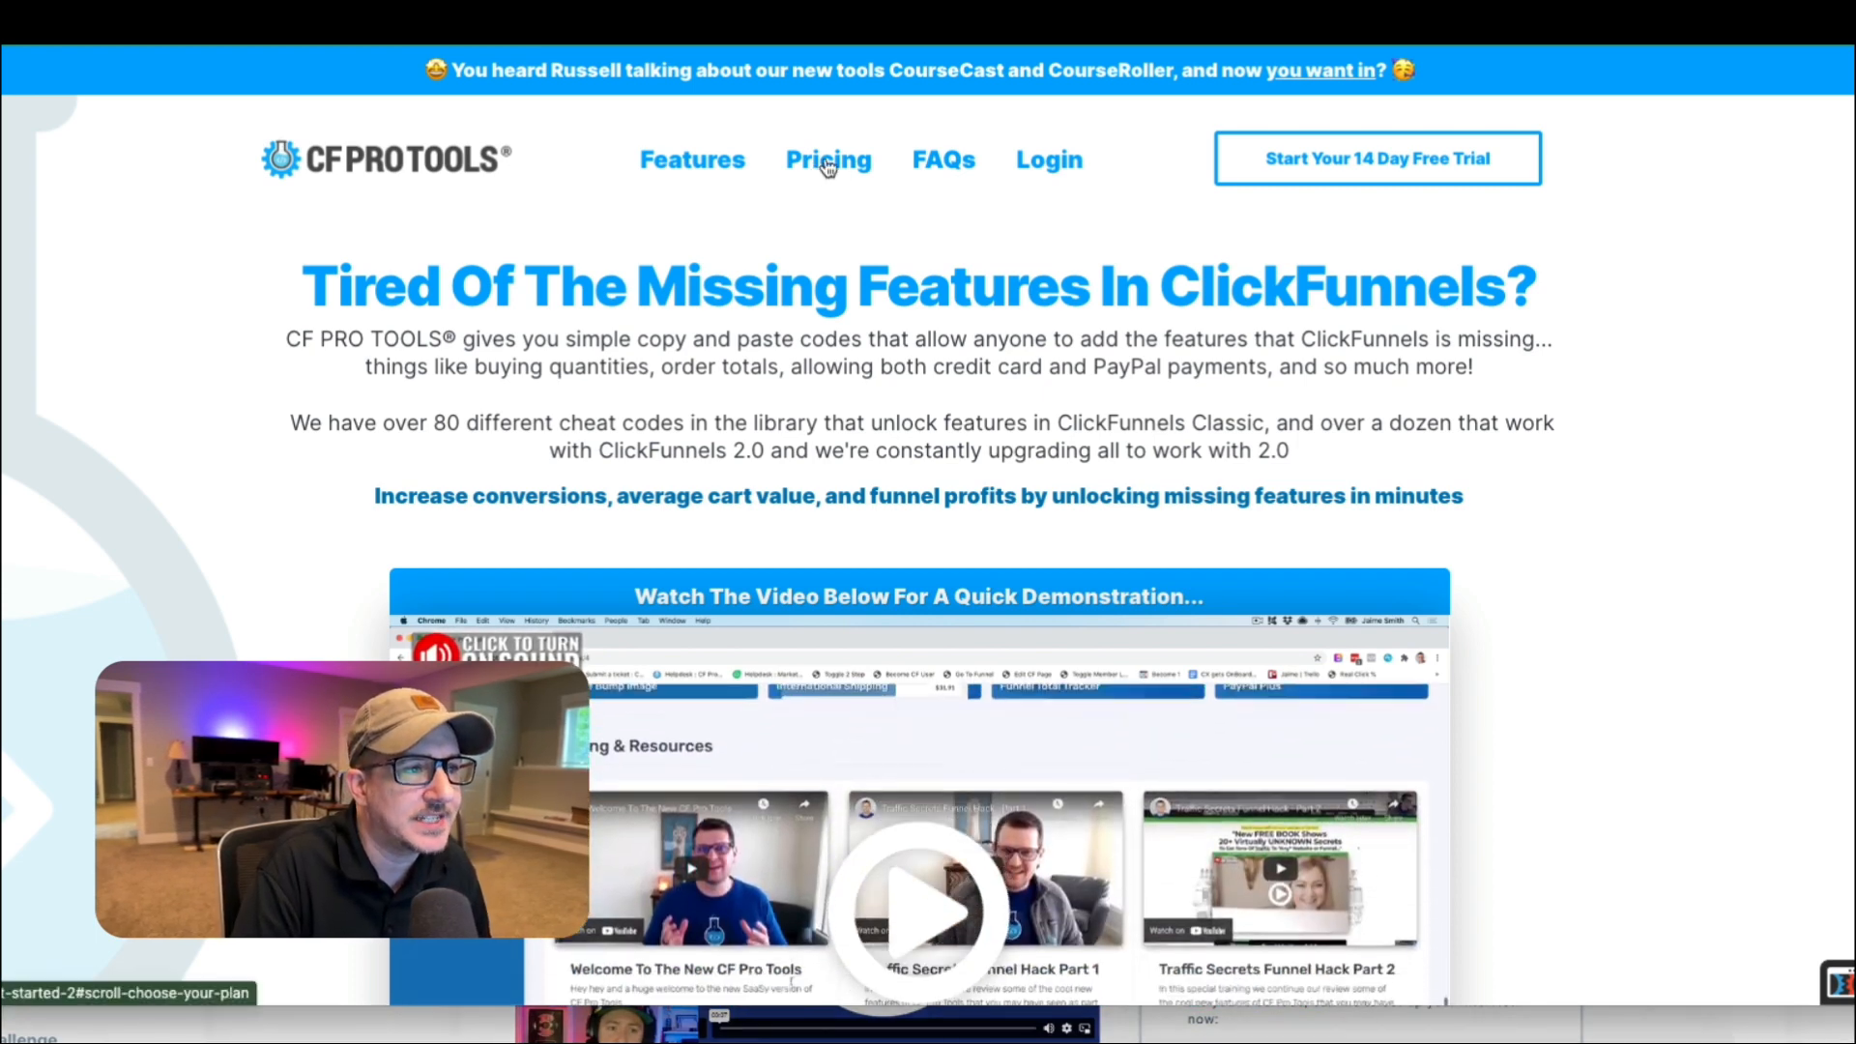
Open the CF Pro Tools pricing section and compare the annual discount prices with the monthly plans.
click(829, 160)
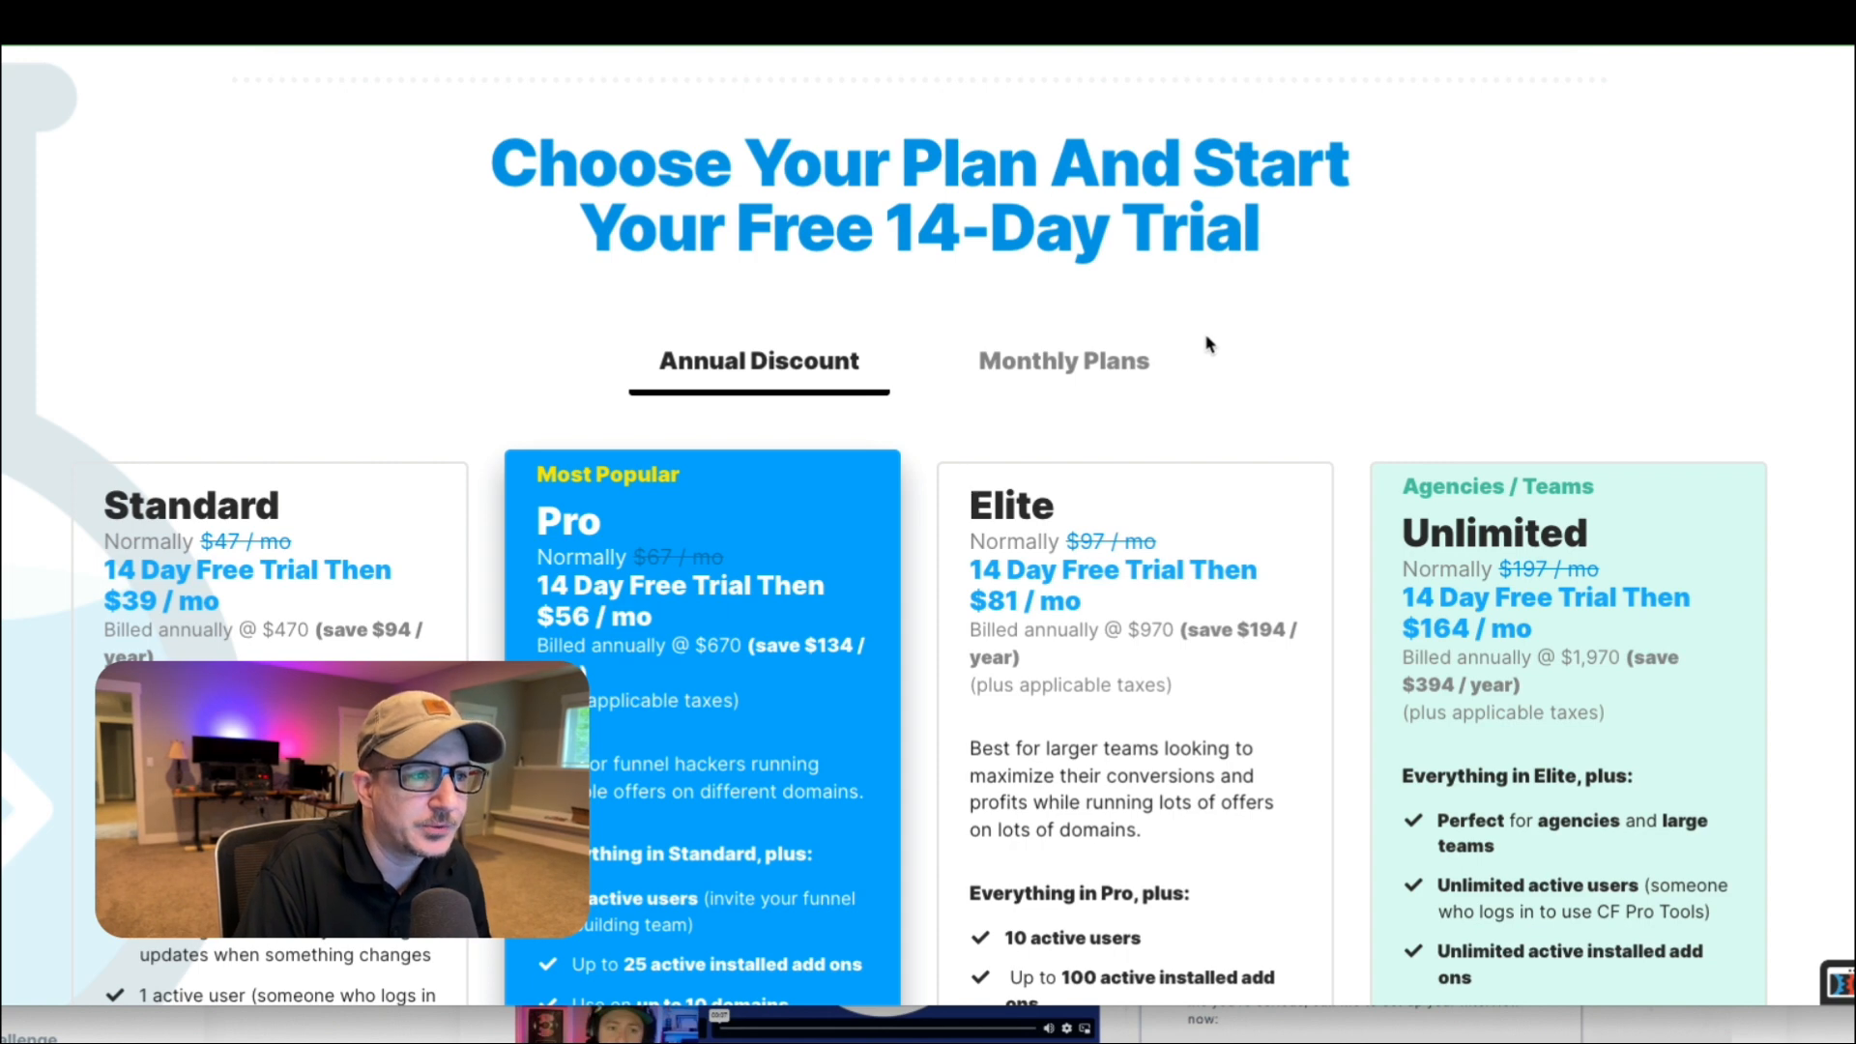
scroll(865, 336, down, 1)
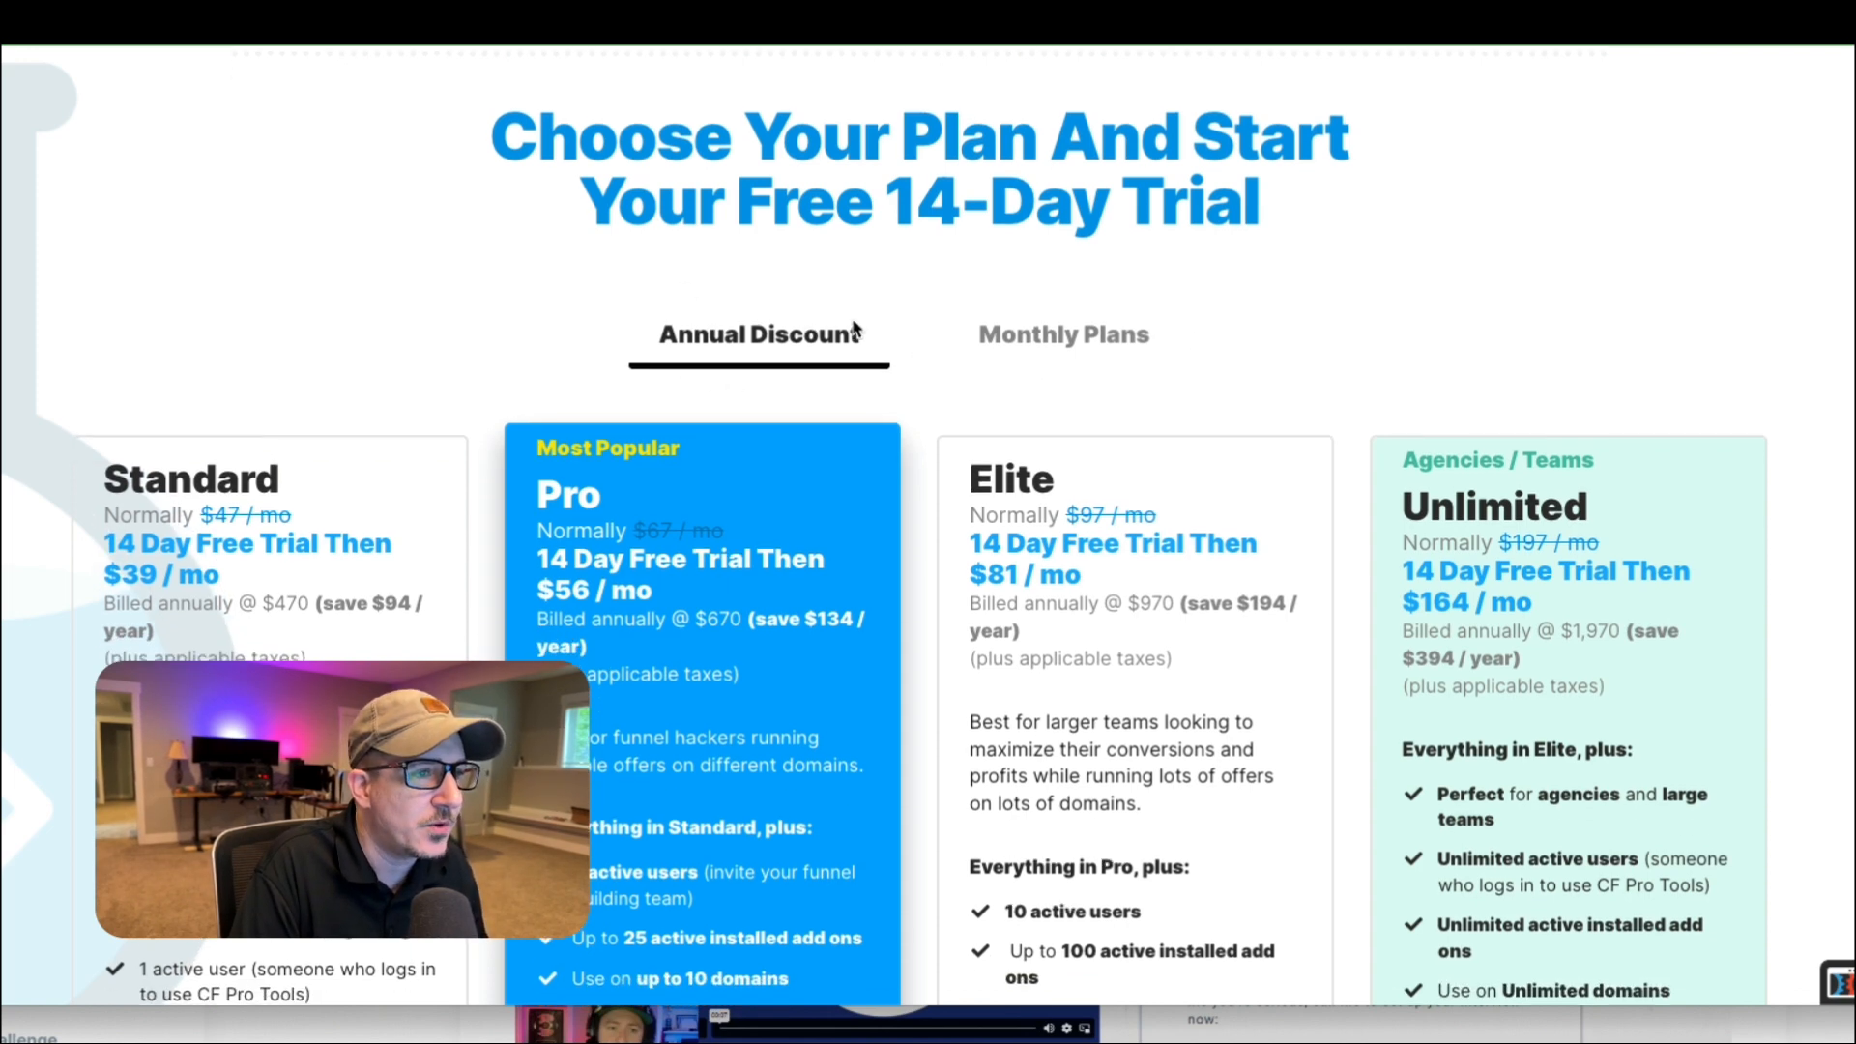
click(1053, 281)
click(793, 284)
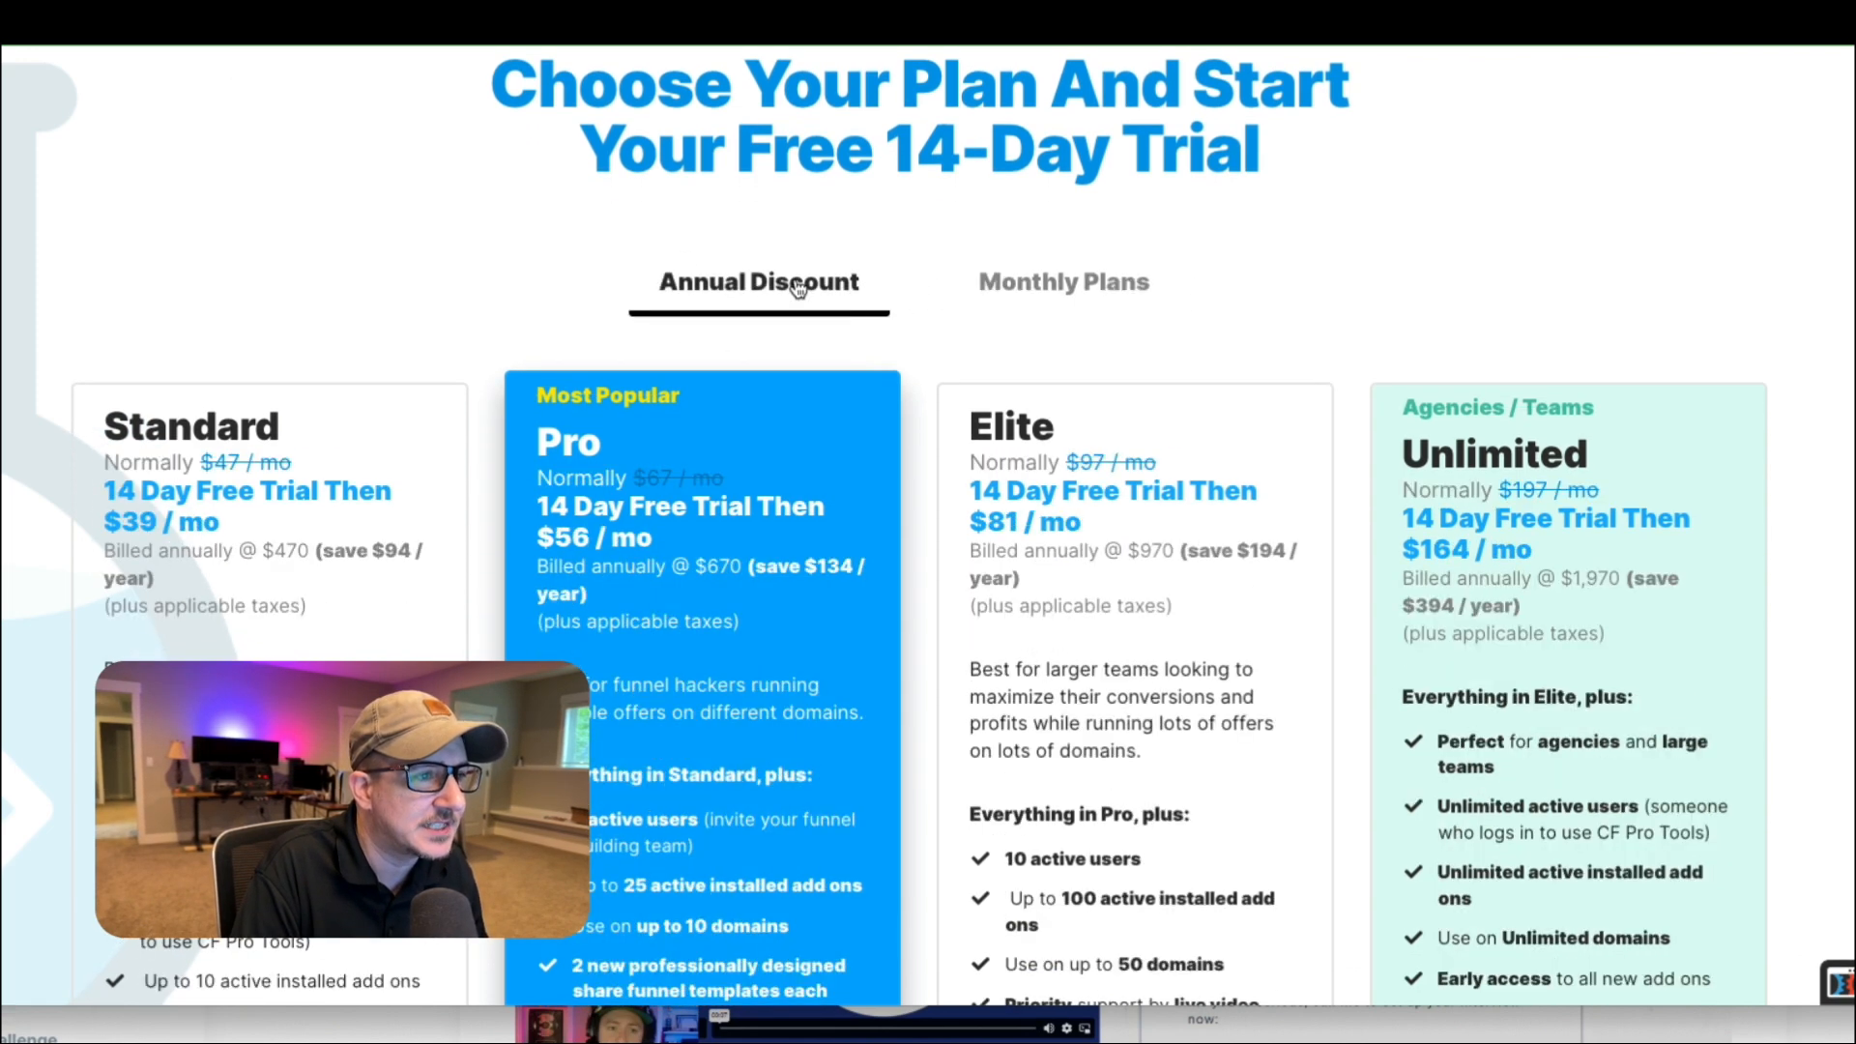
click(1073, 287)
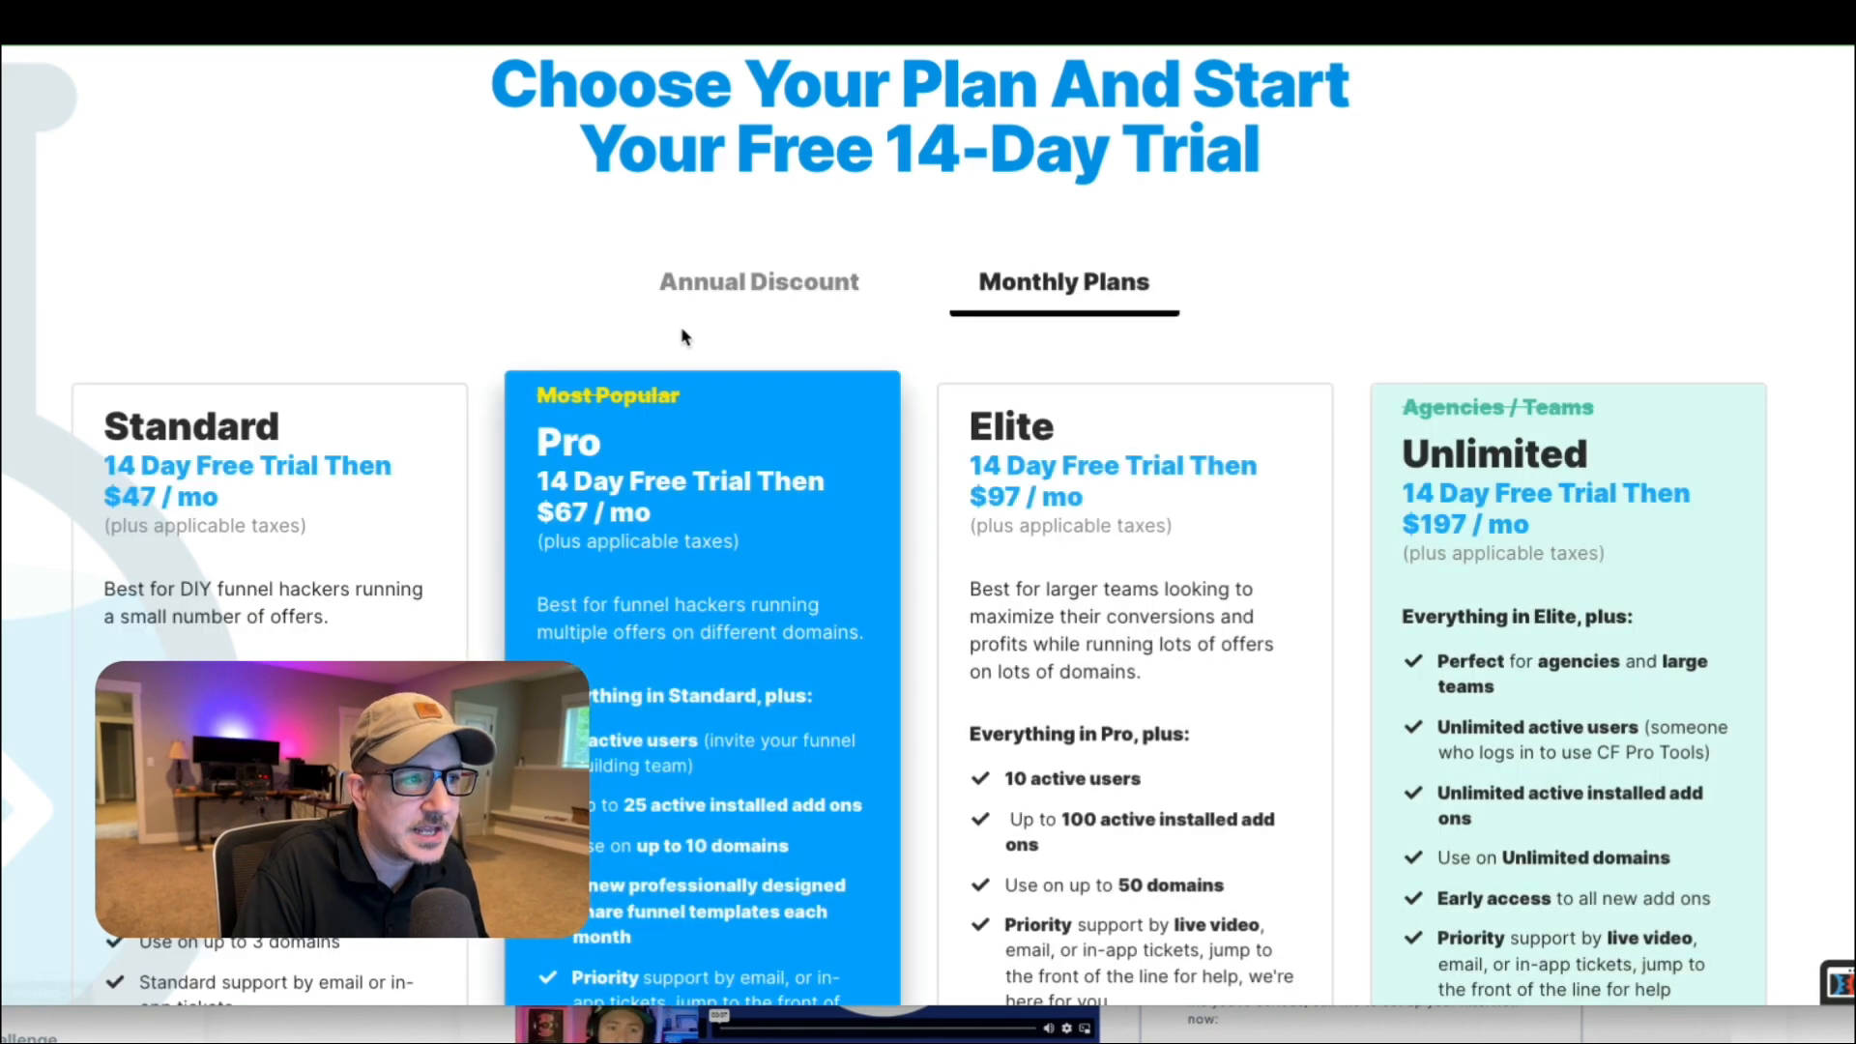
click(739, 282)
click(1129, 295)
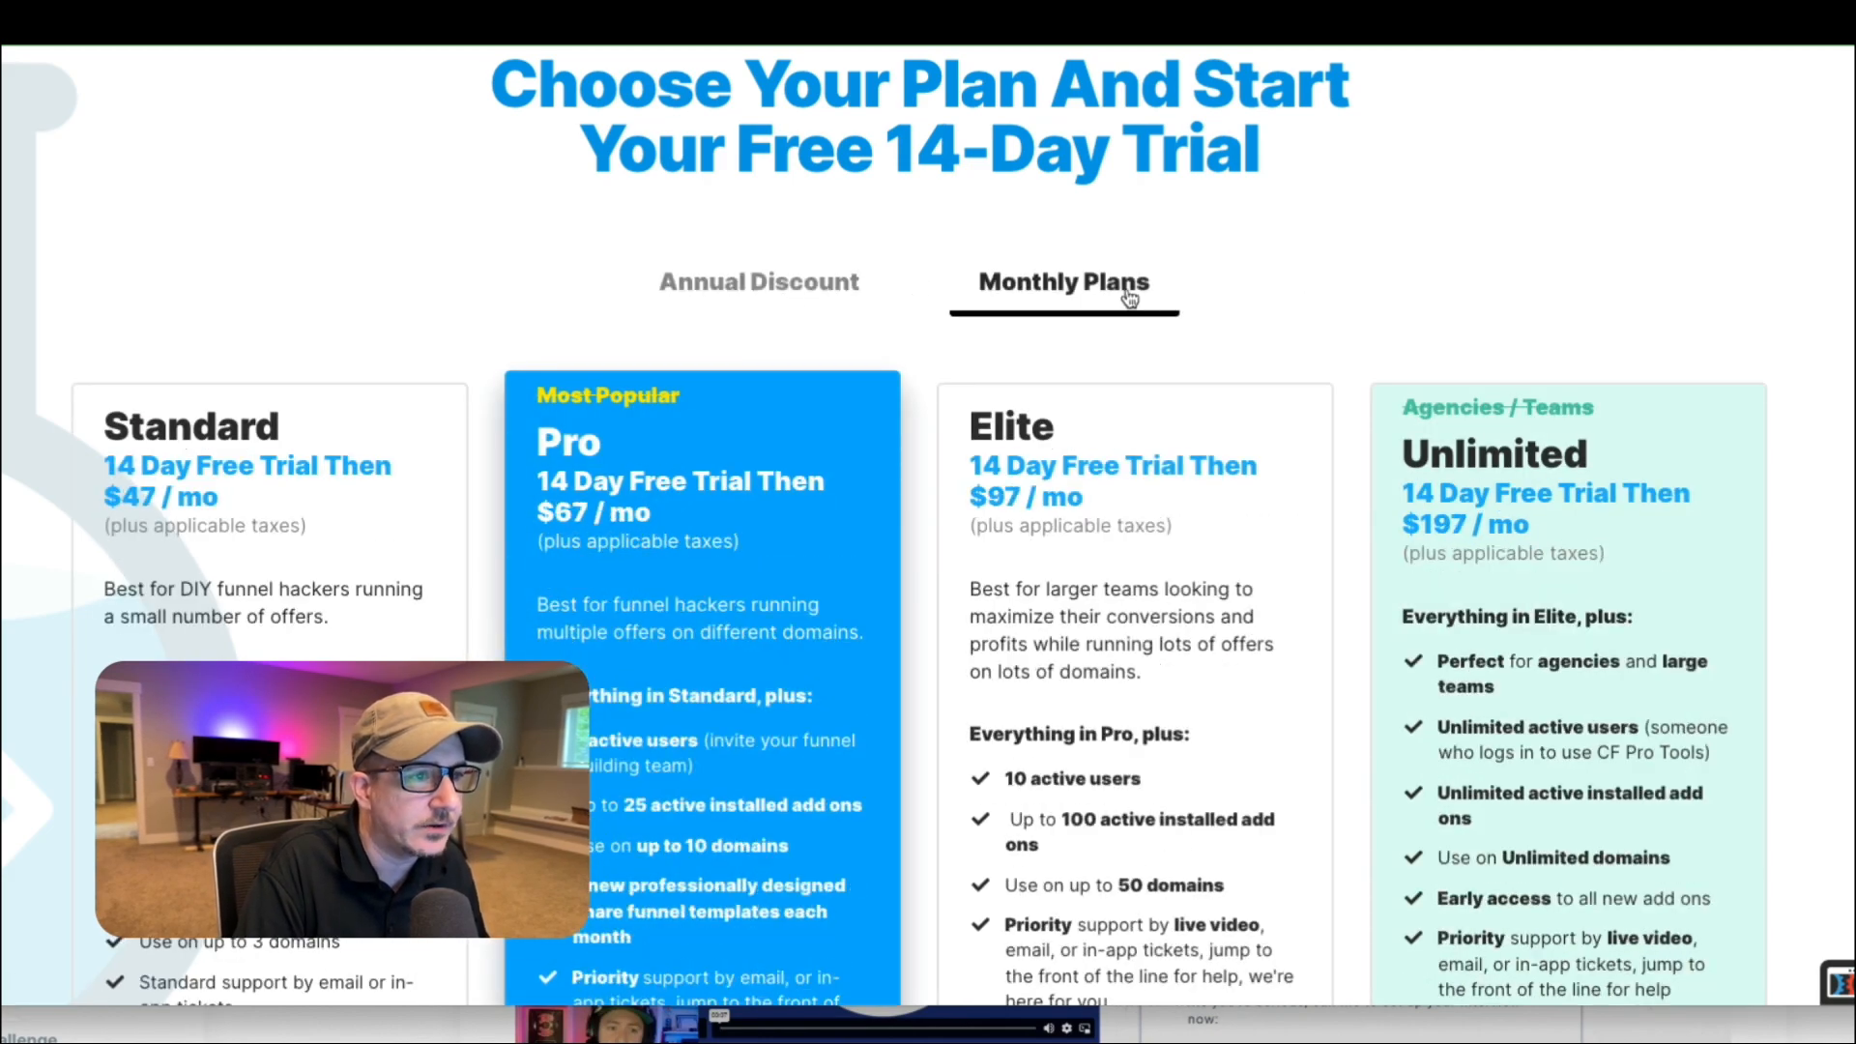
scroll(735, 348, down, 1)
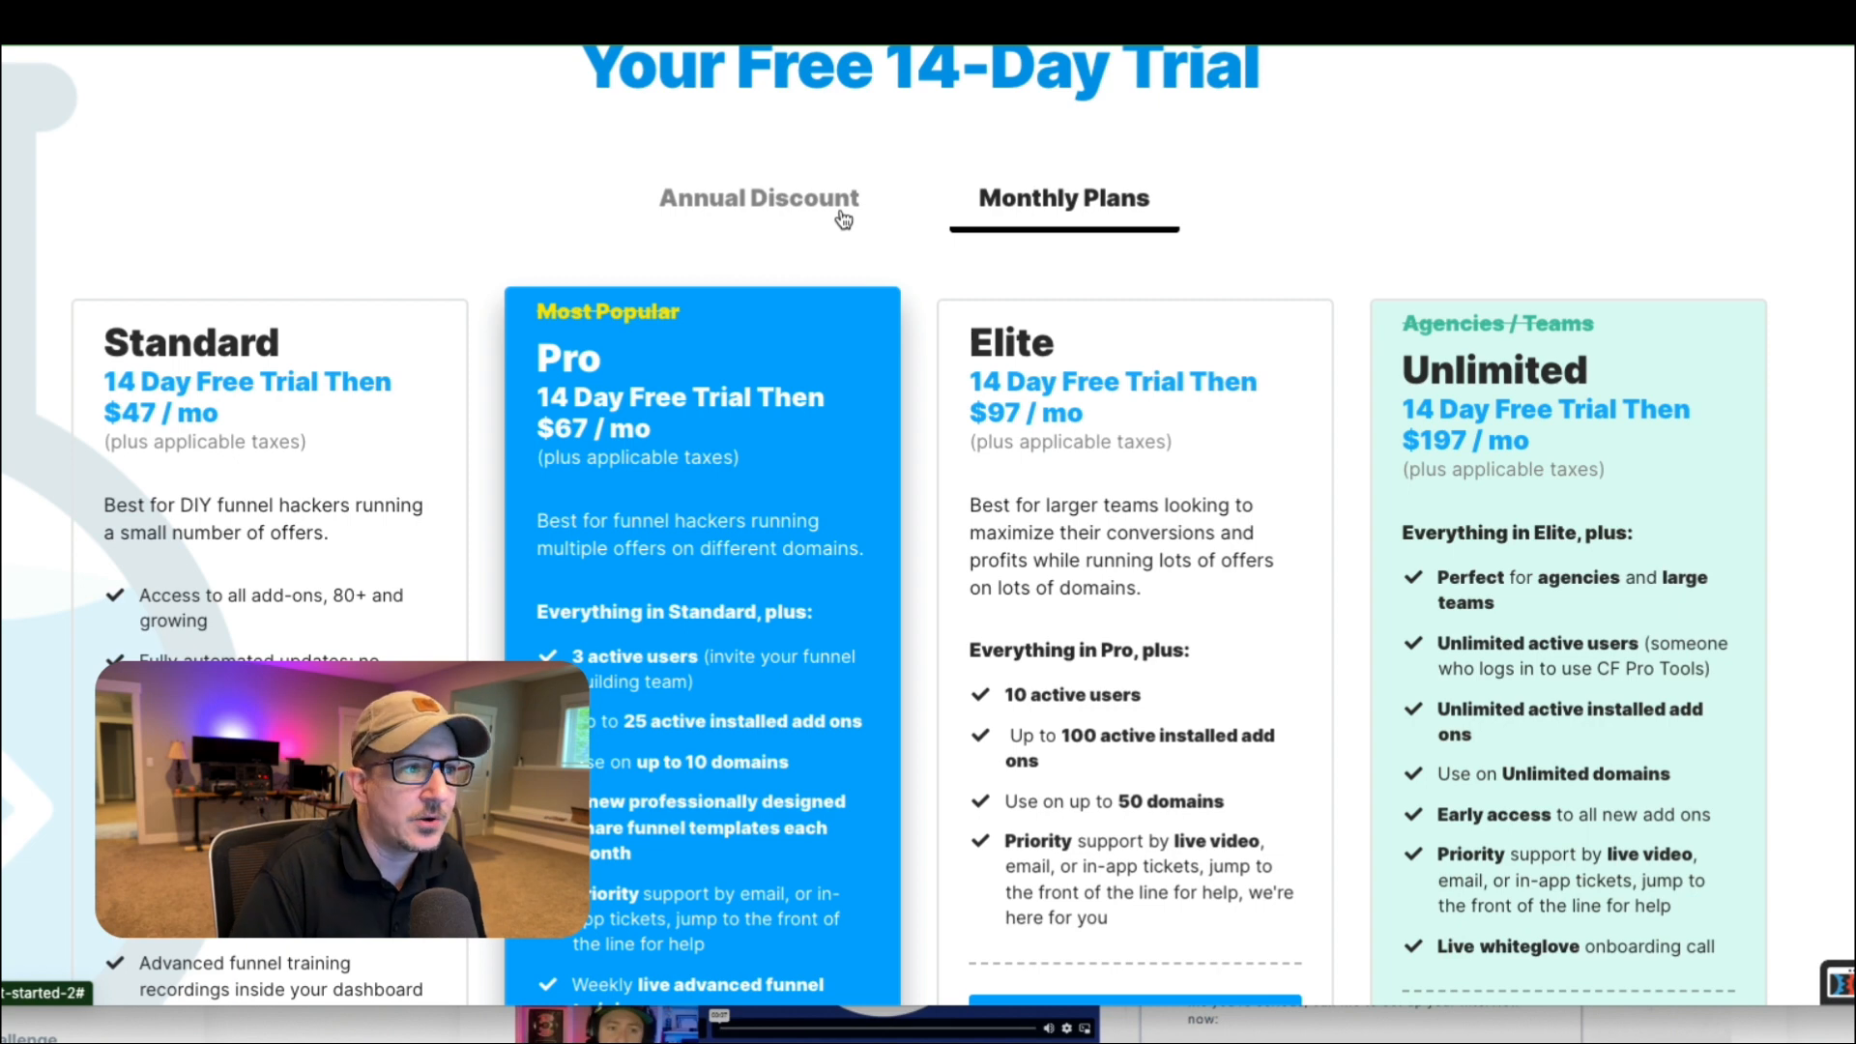
Toggle the plan cards between annual and monthly pricing again, ending on Annual Discount.
click(795, 214)
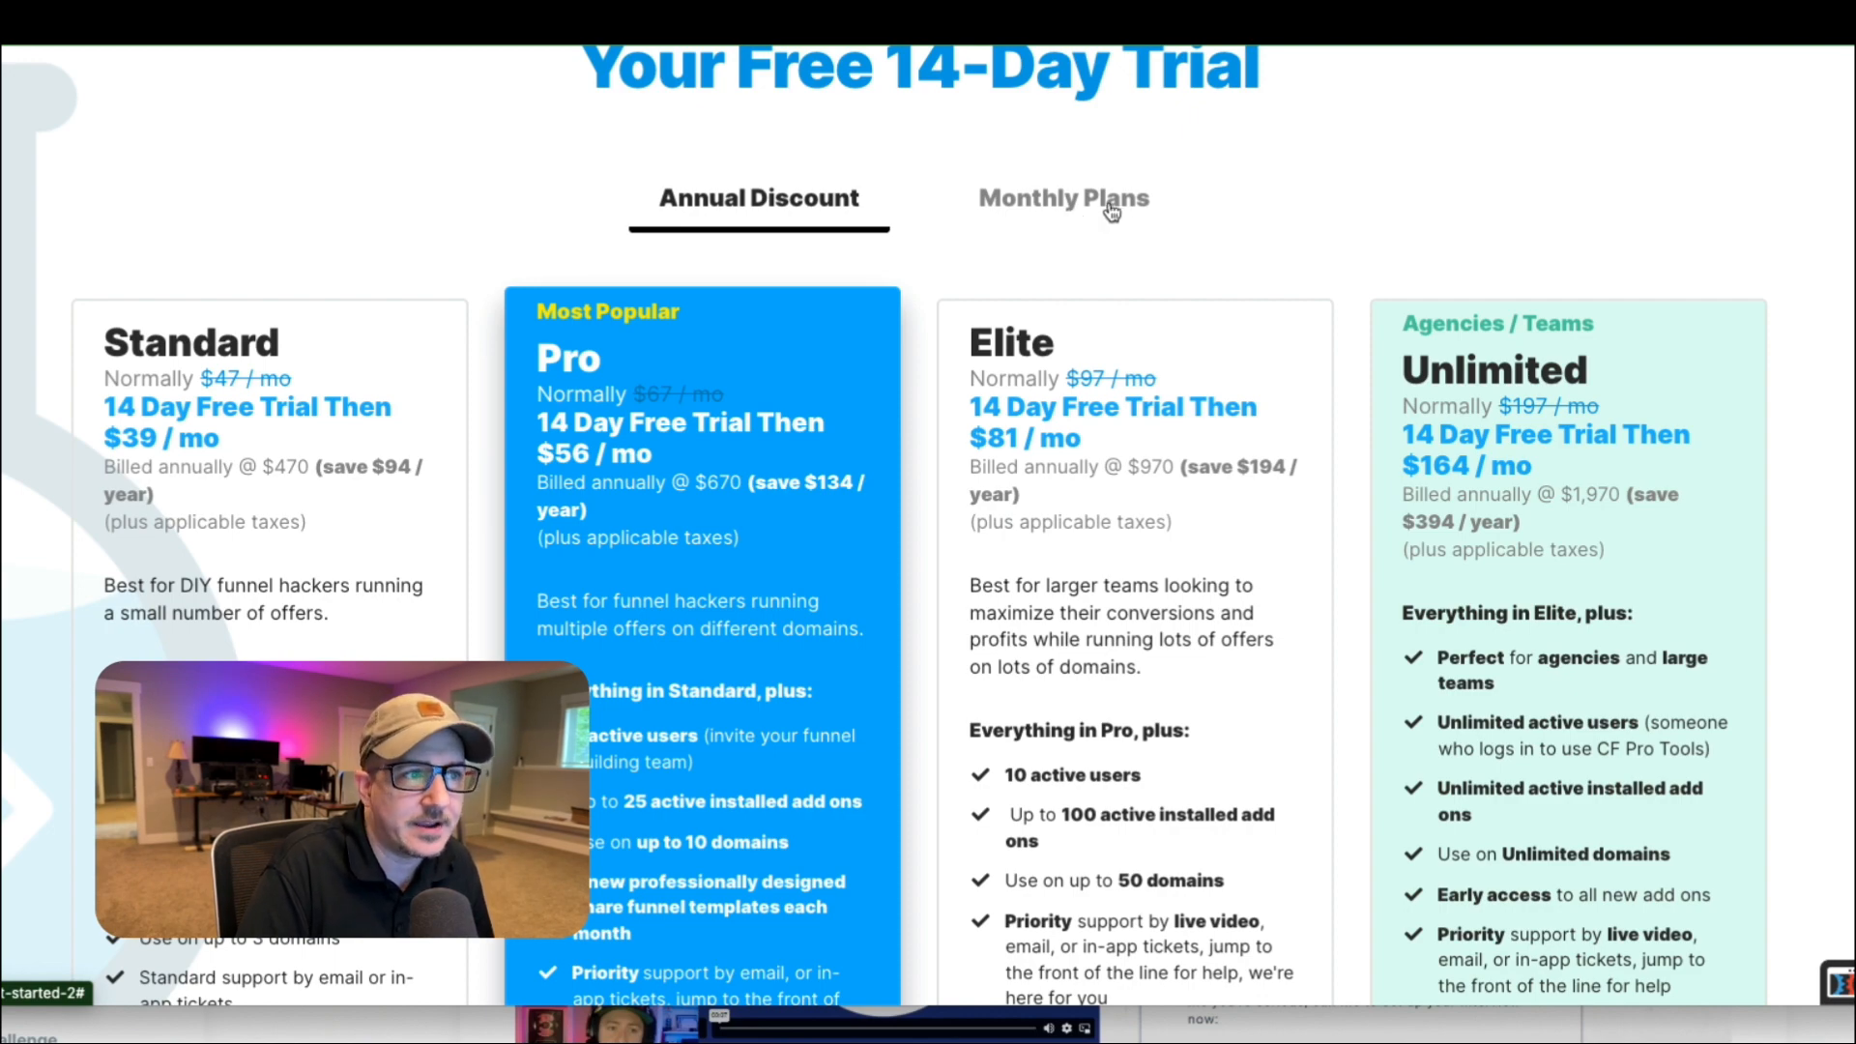
click(1110, 203)
click(820, 198)
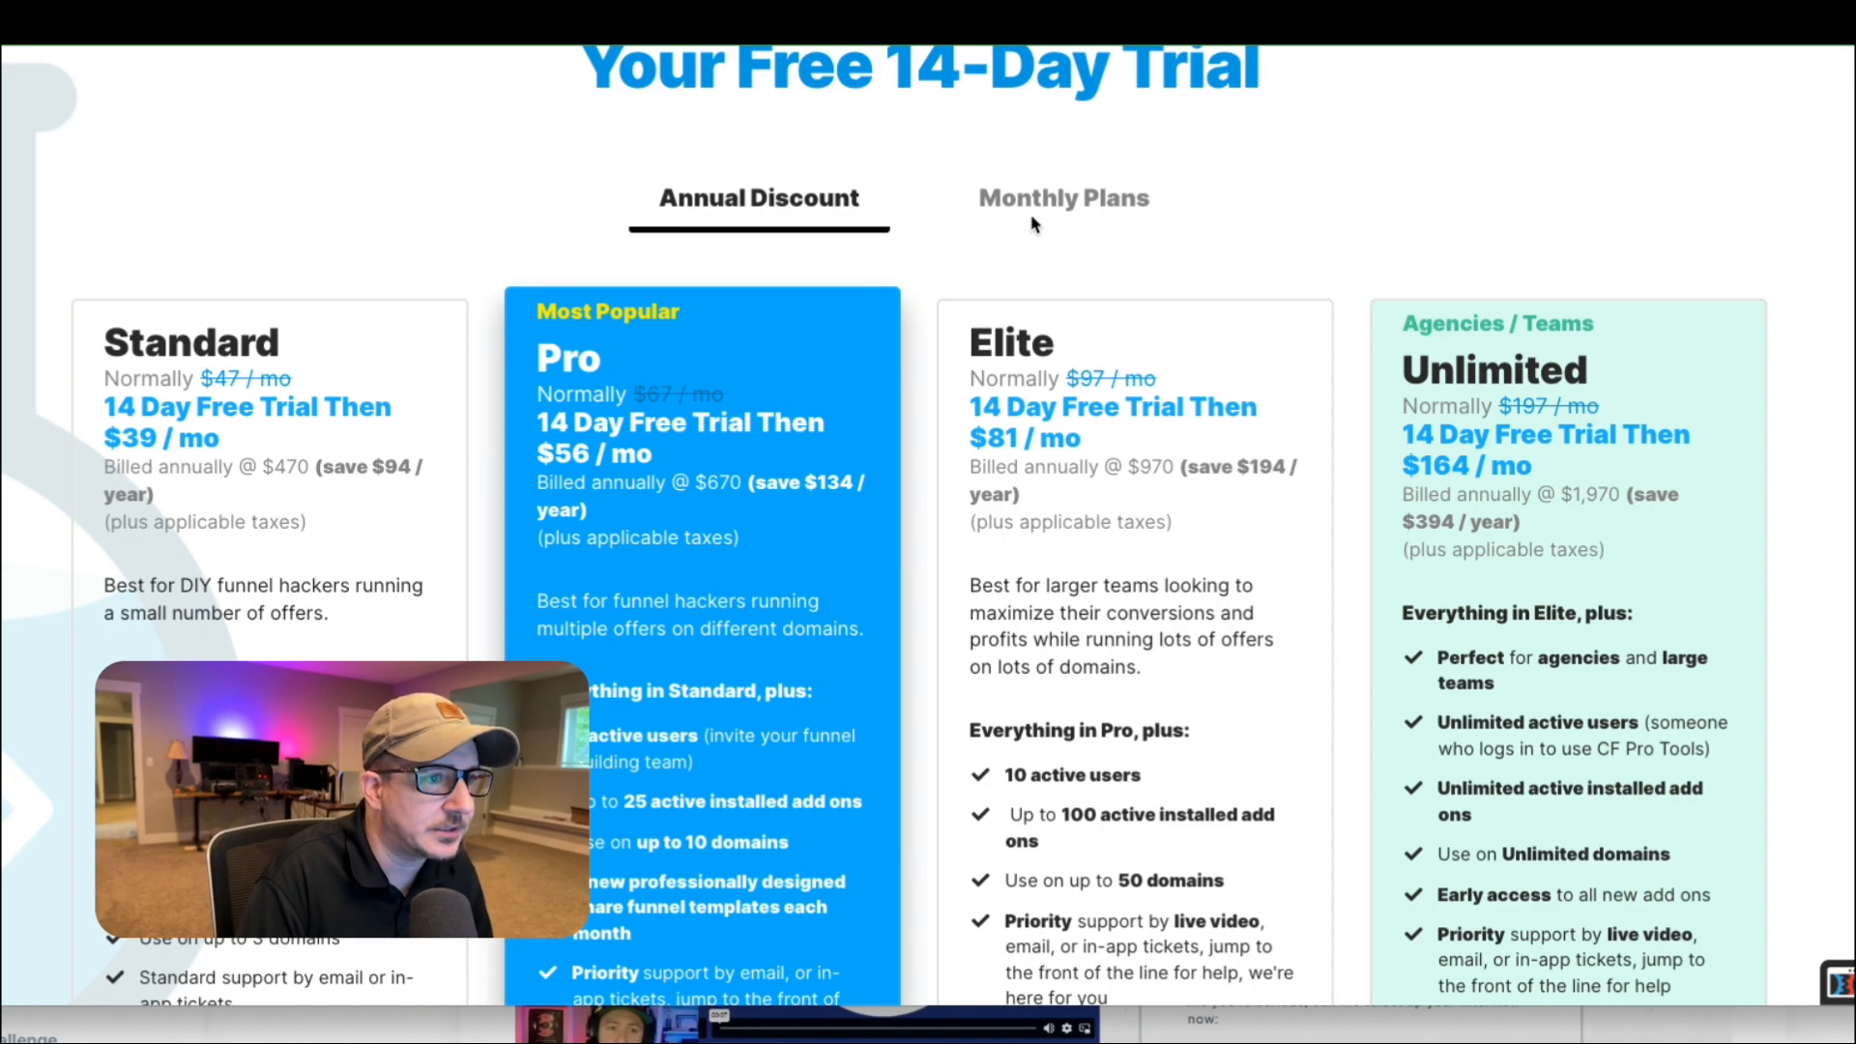
click(1073, 204)
click(766, 199)
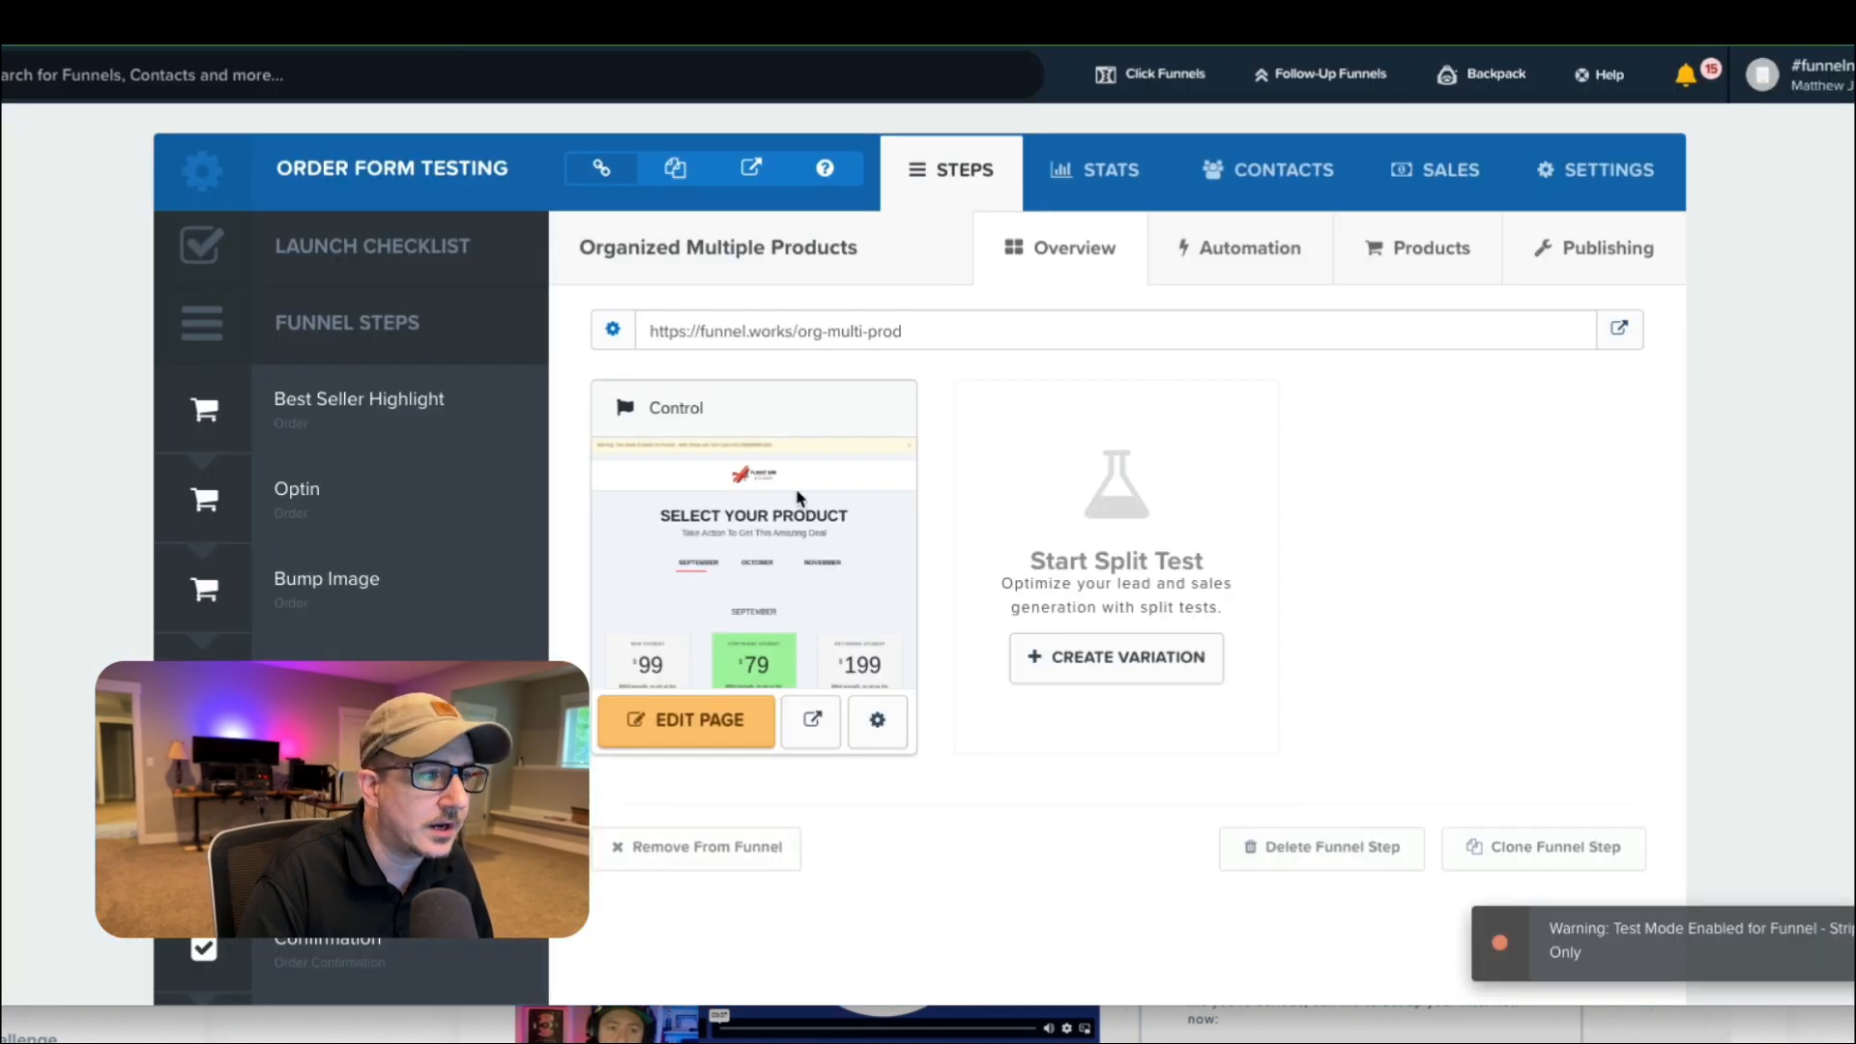
Open the live page of the Organized Multiple Products step and view its October, November and September product groups.
click(1616, 330)
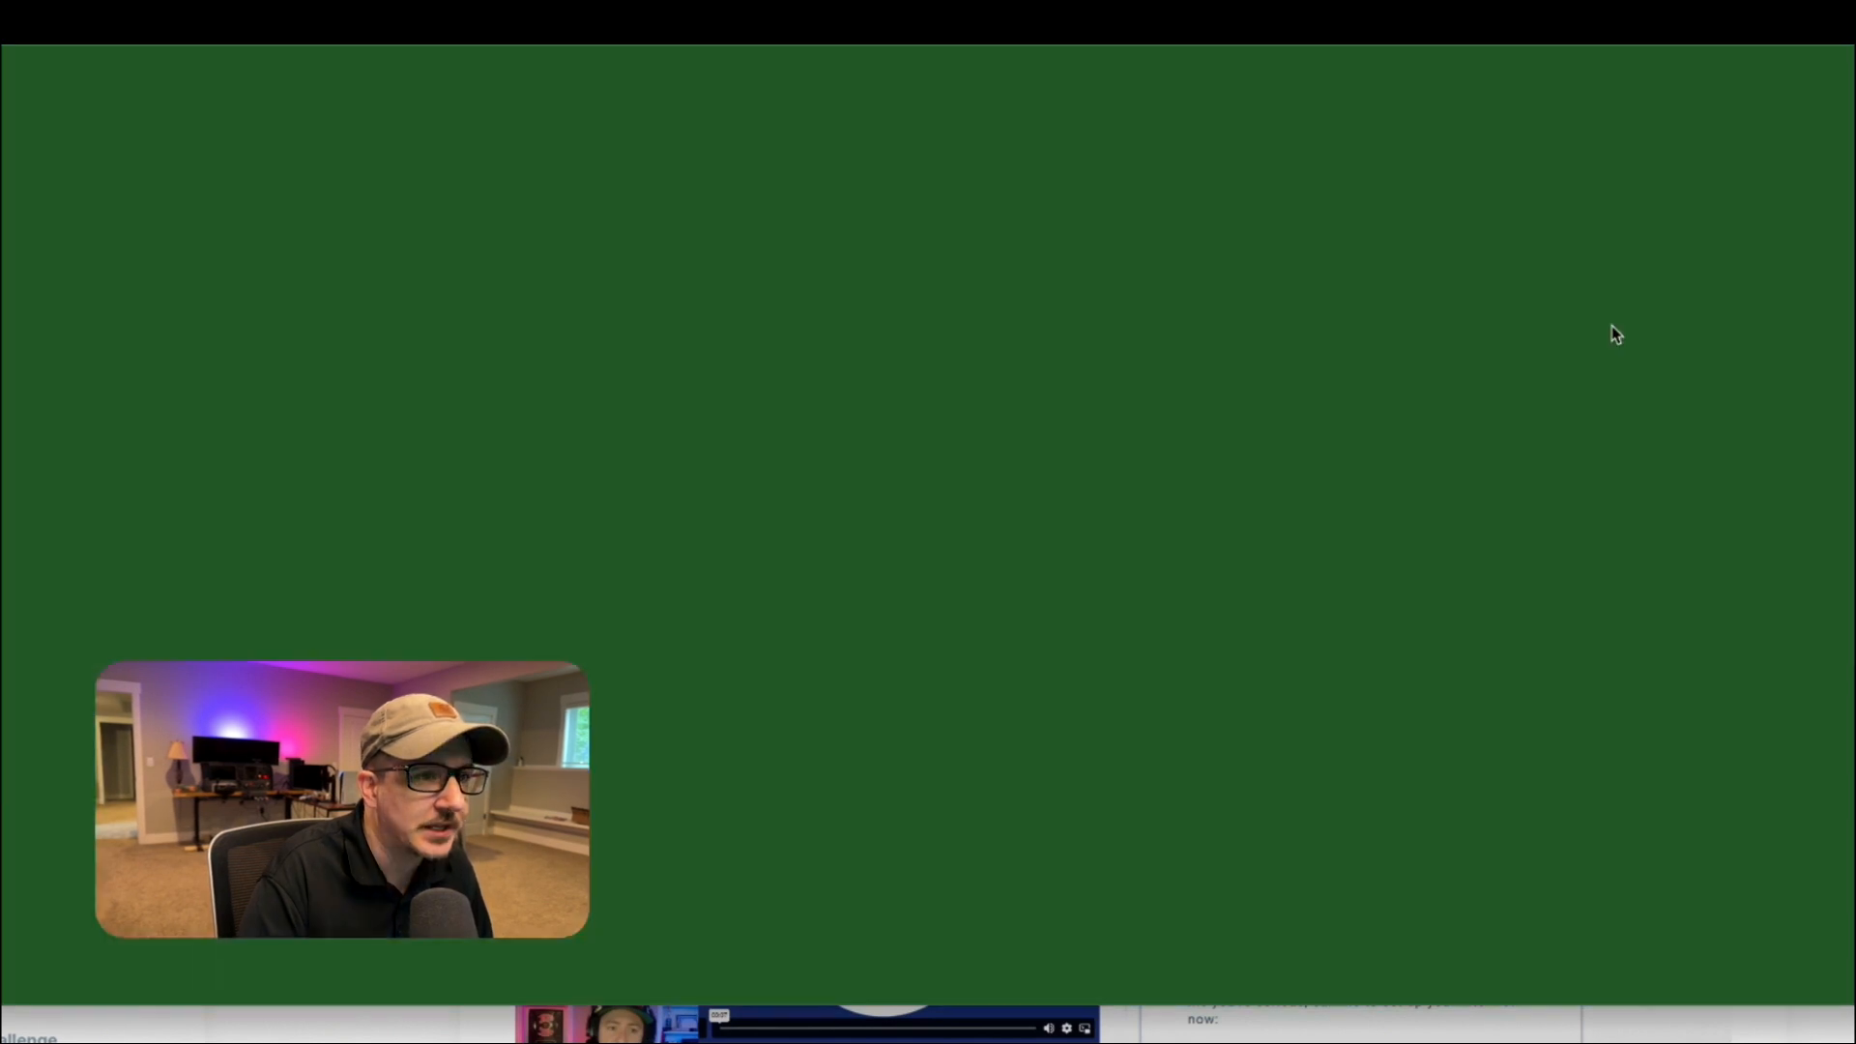
scroll(957, 363, down, 2)
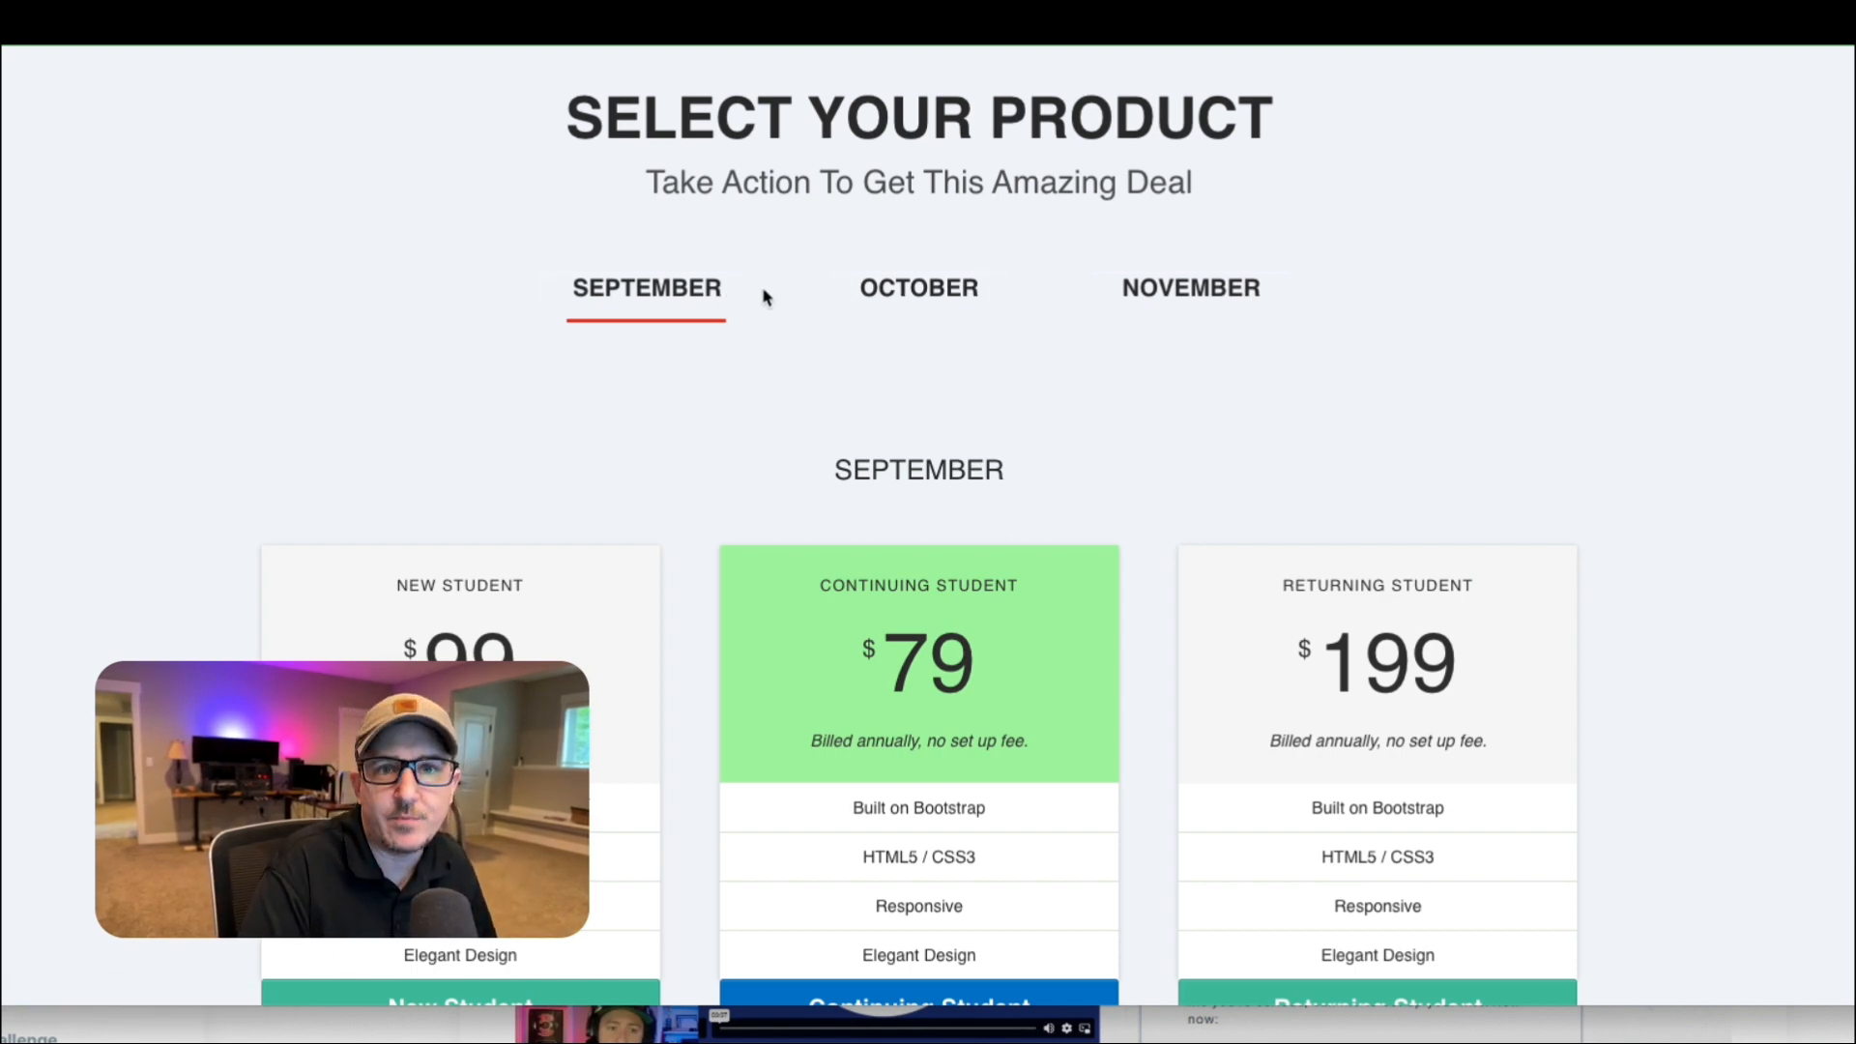
click(875, 293)
click(1144, 307)
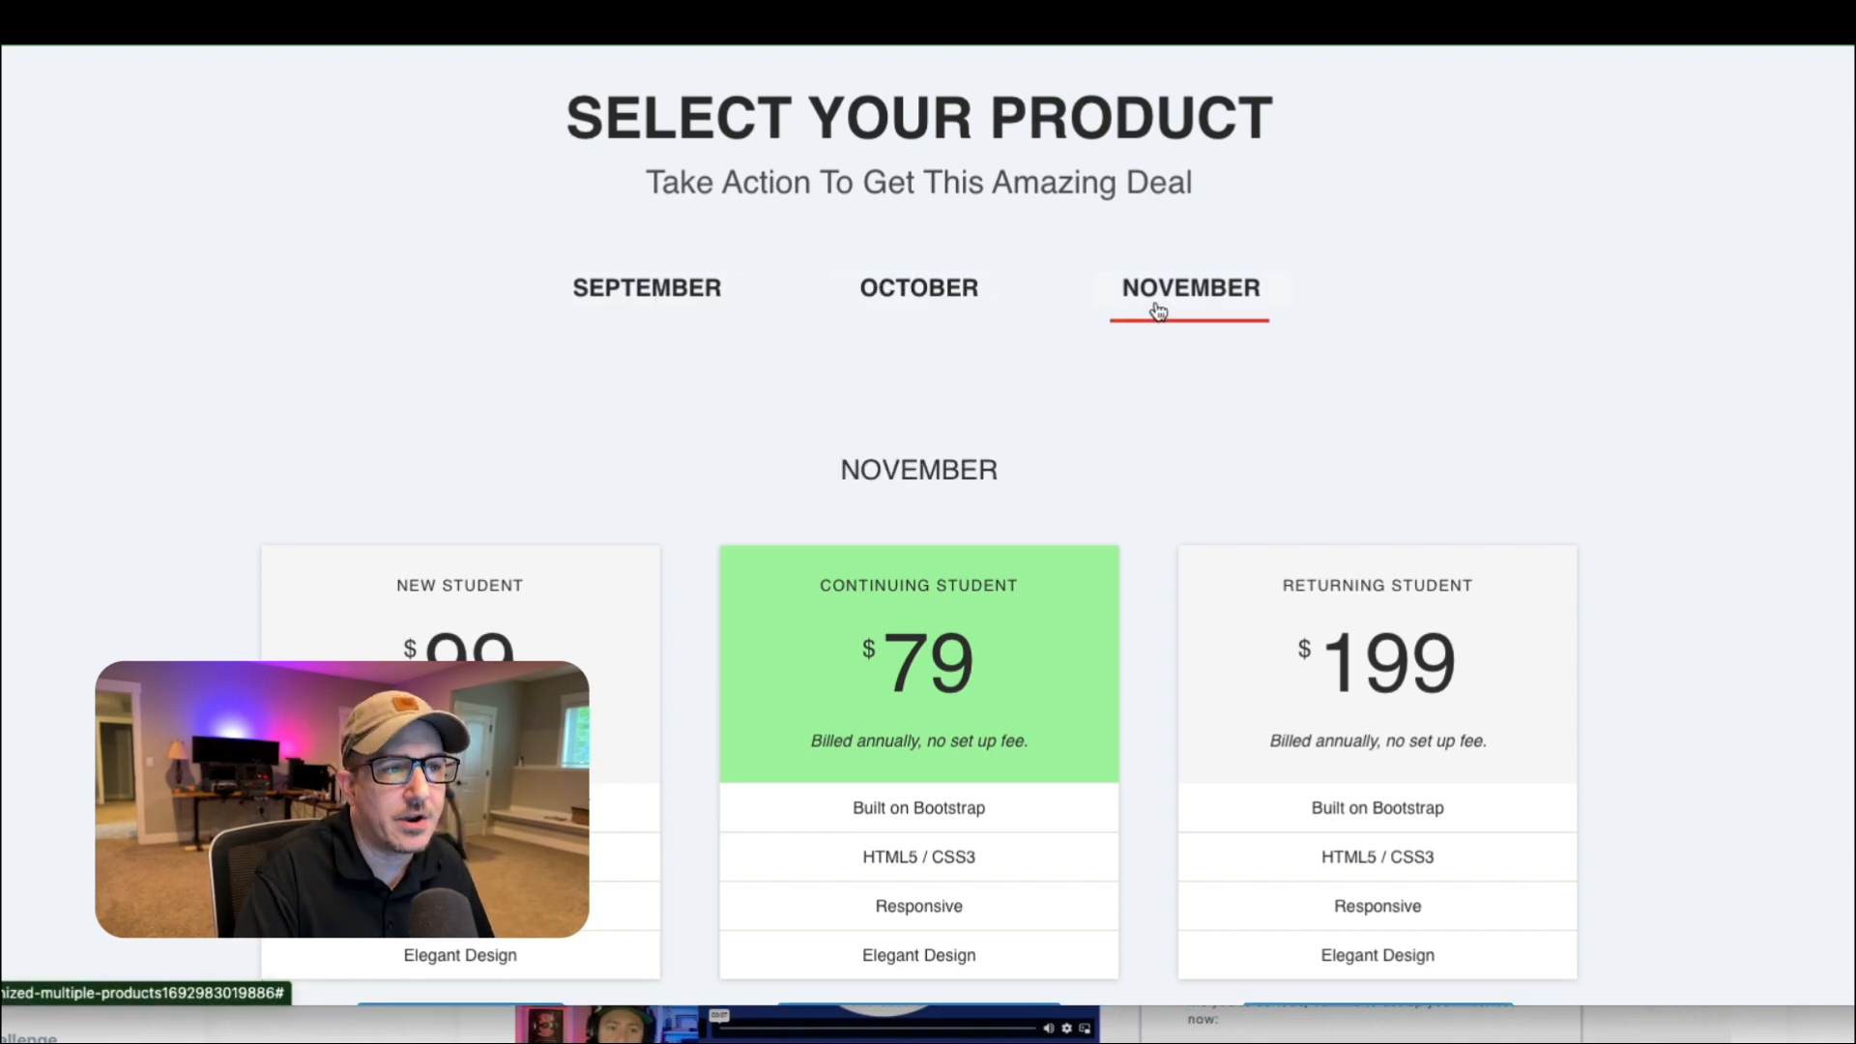
click(681, 298)
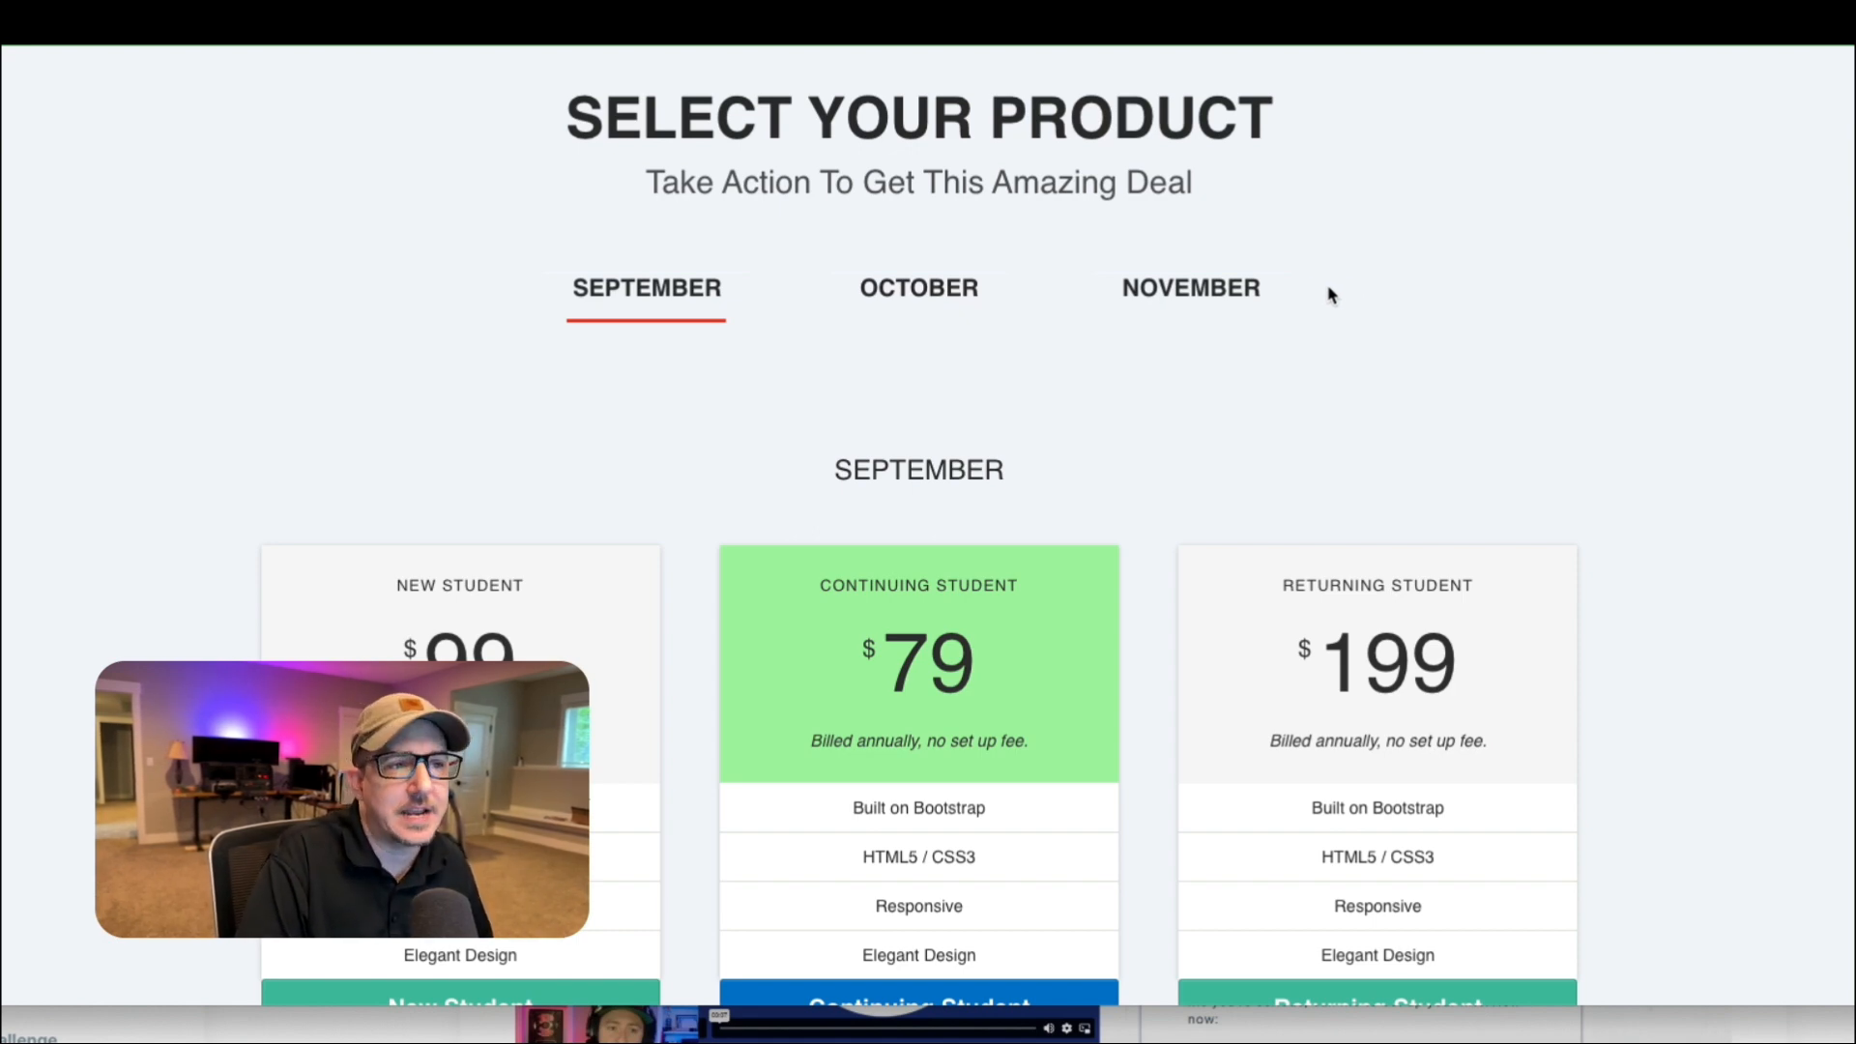
Show the October and November student pricing on the live product page and return to September.
click(942, 298)
click(1159, 309)
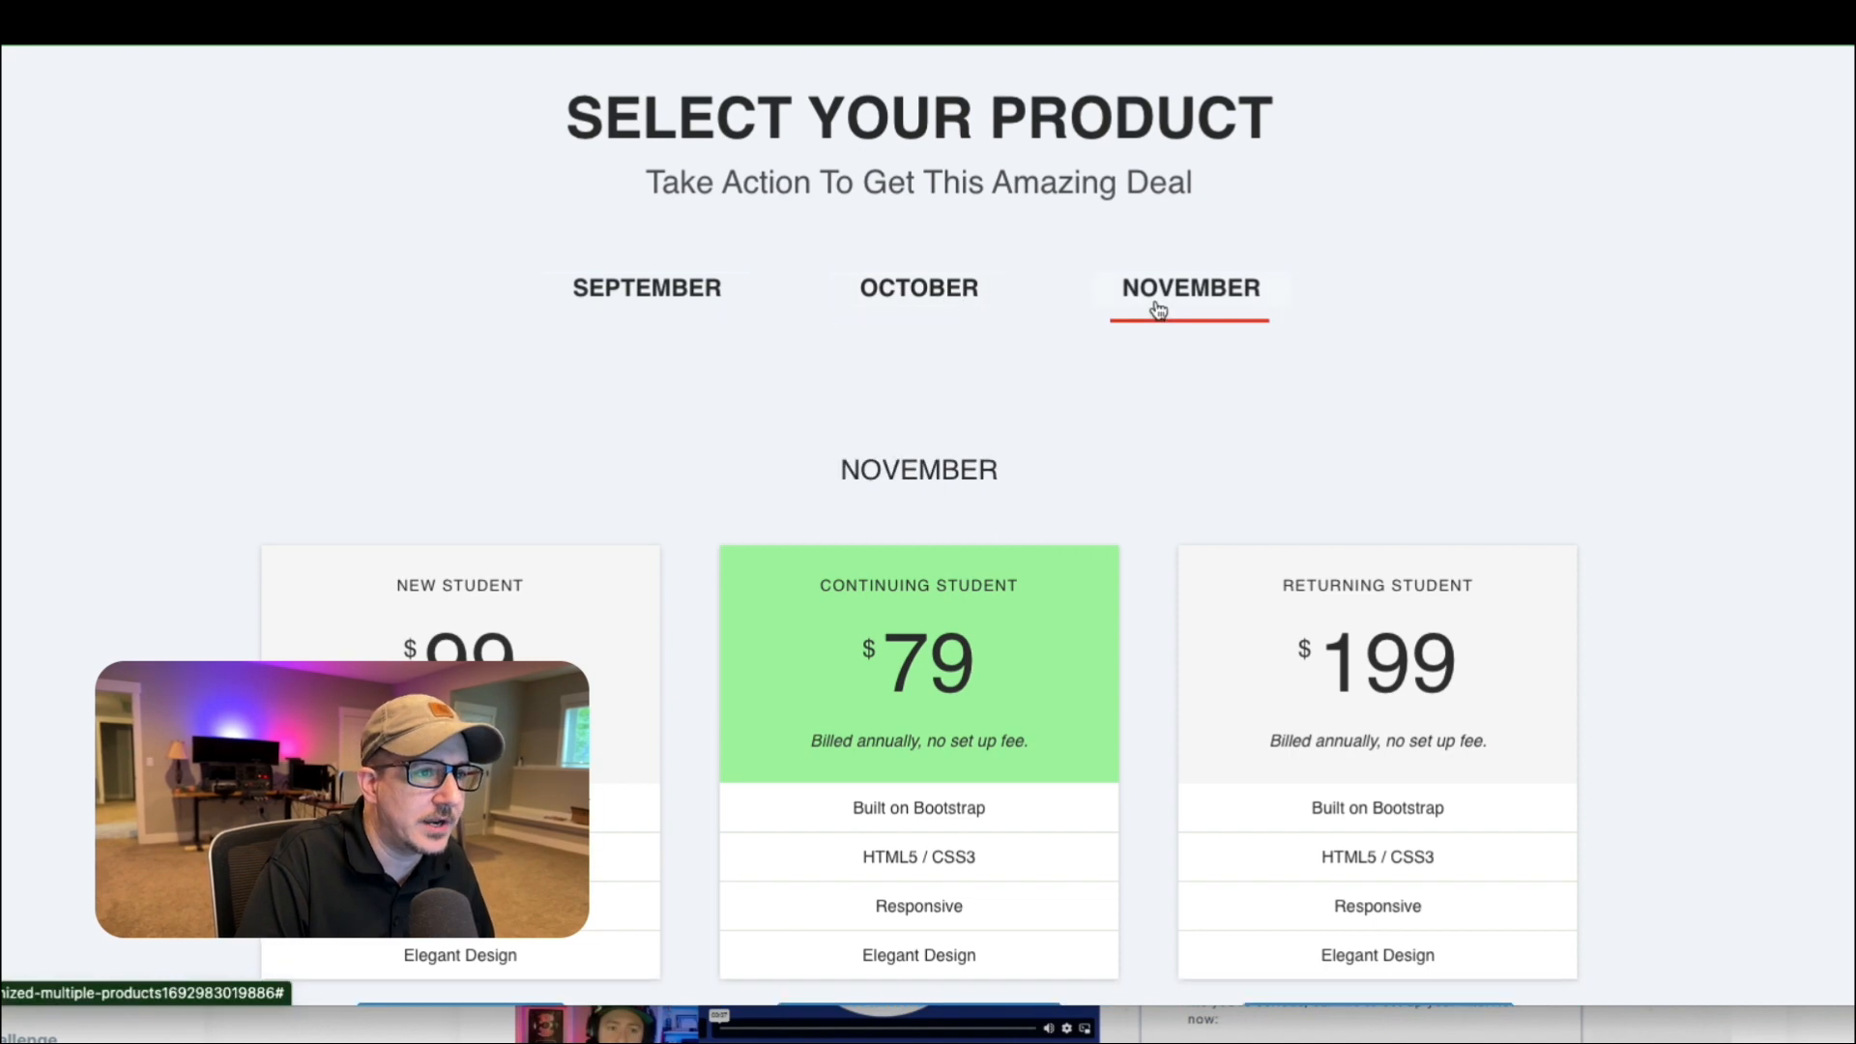
scroll(1287, 430, down, 1)
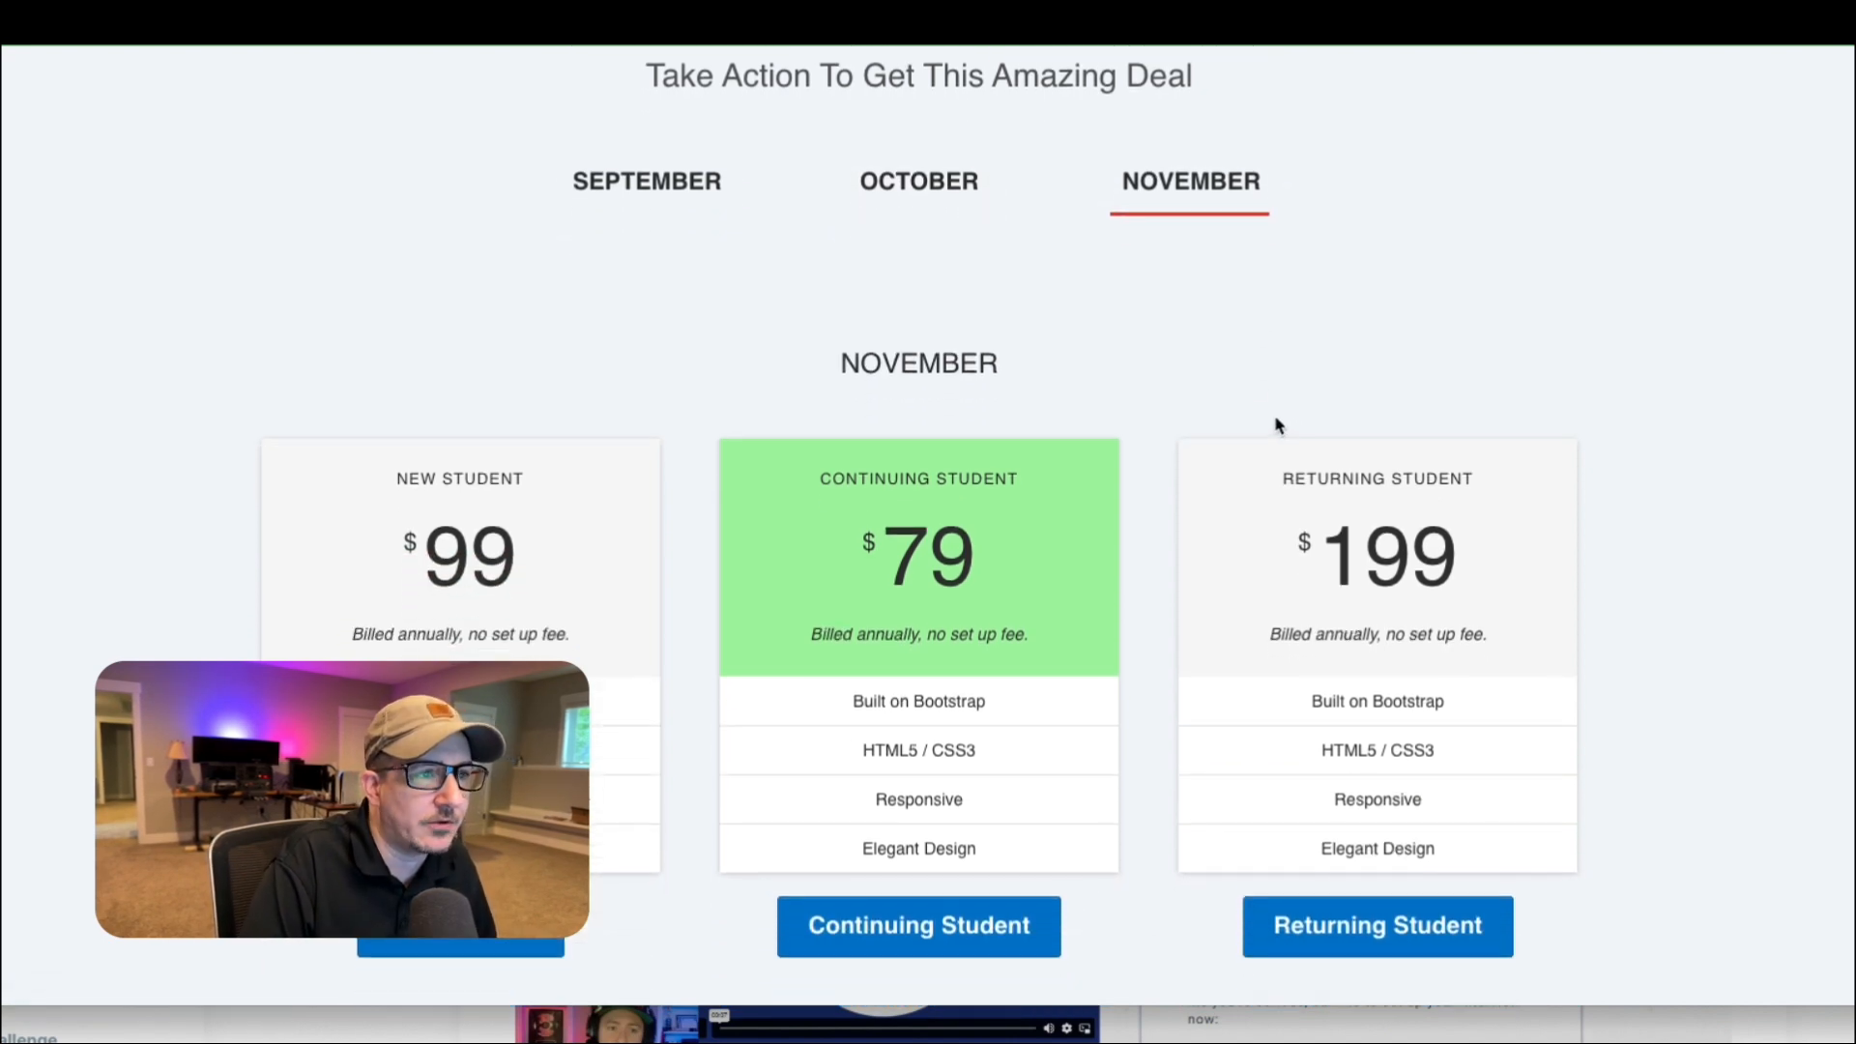
click(640, 180)
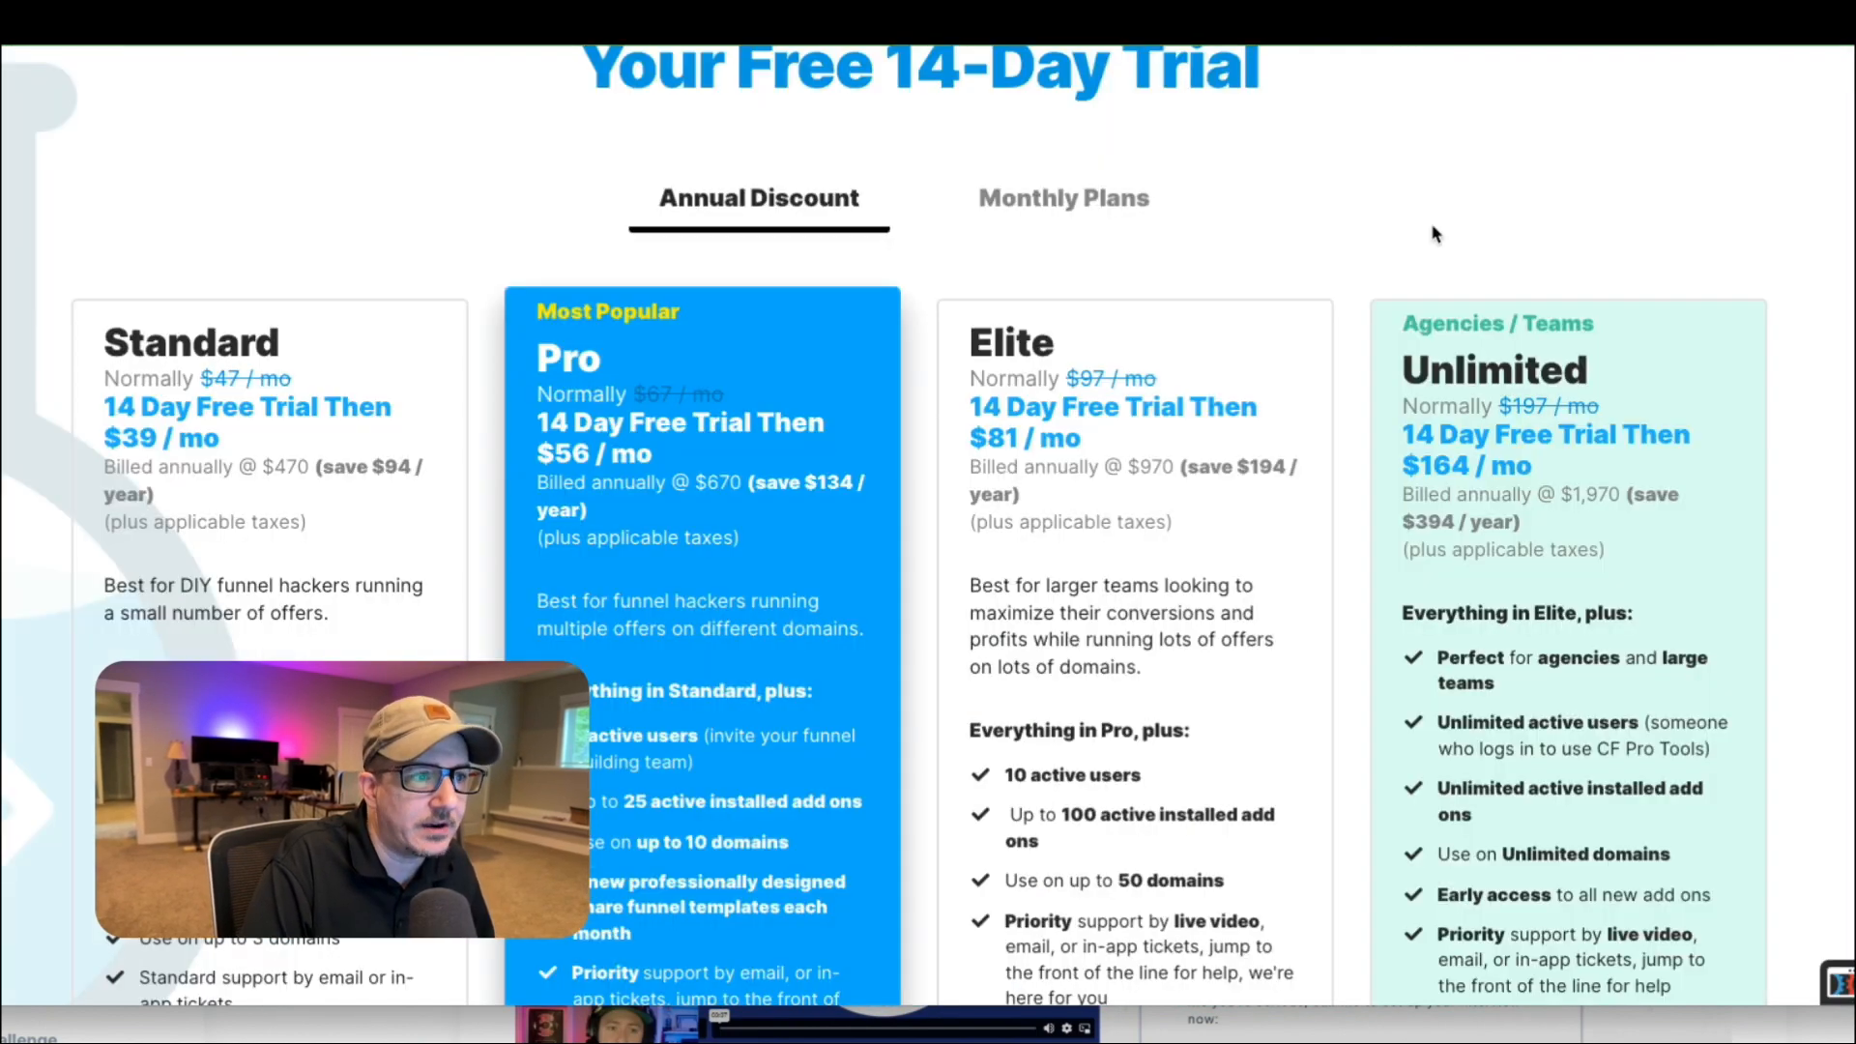
Examine the CF Pro Tools plan cards and their trial buttons, and switch the pricing to Monthly Plans.
scroll(1438, 235, down, 1)
scroll(603, 459, down, 3)
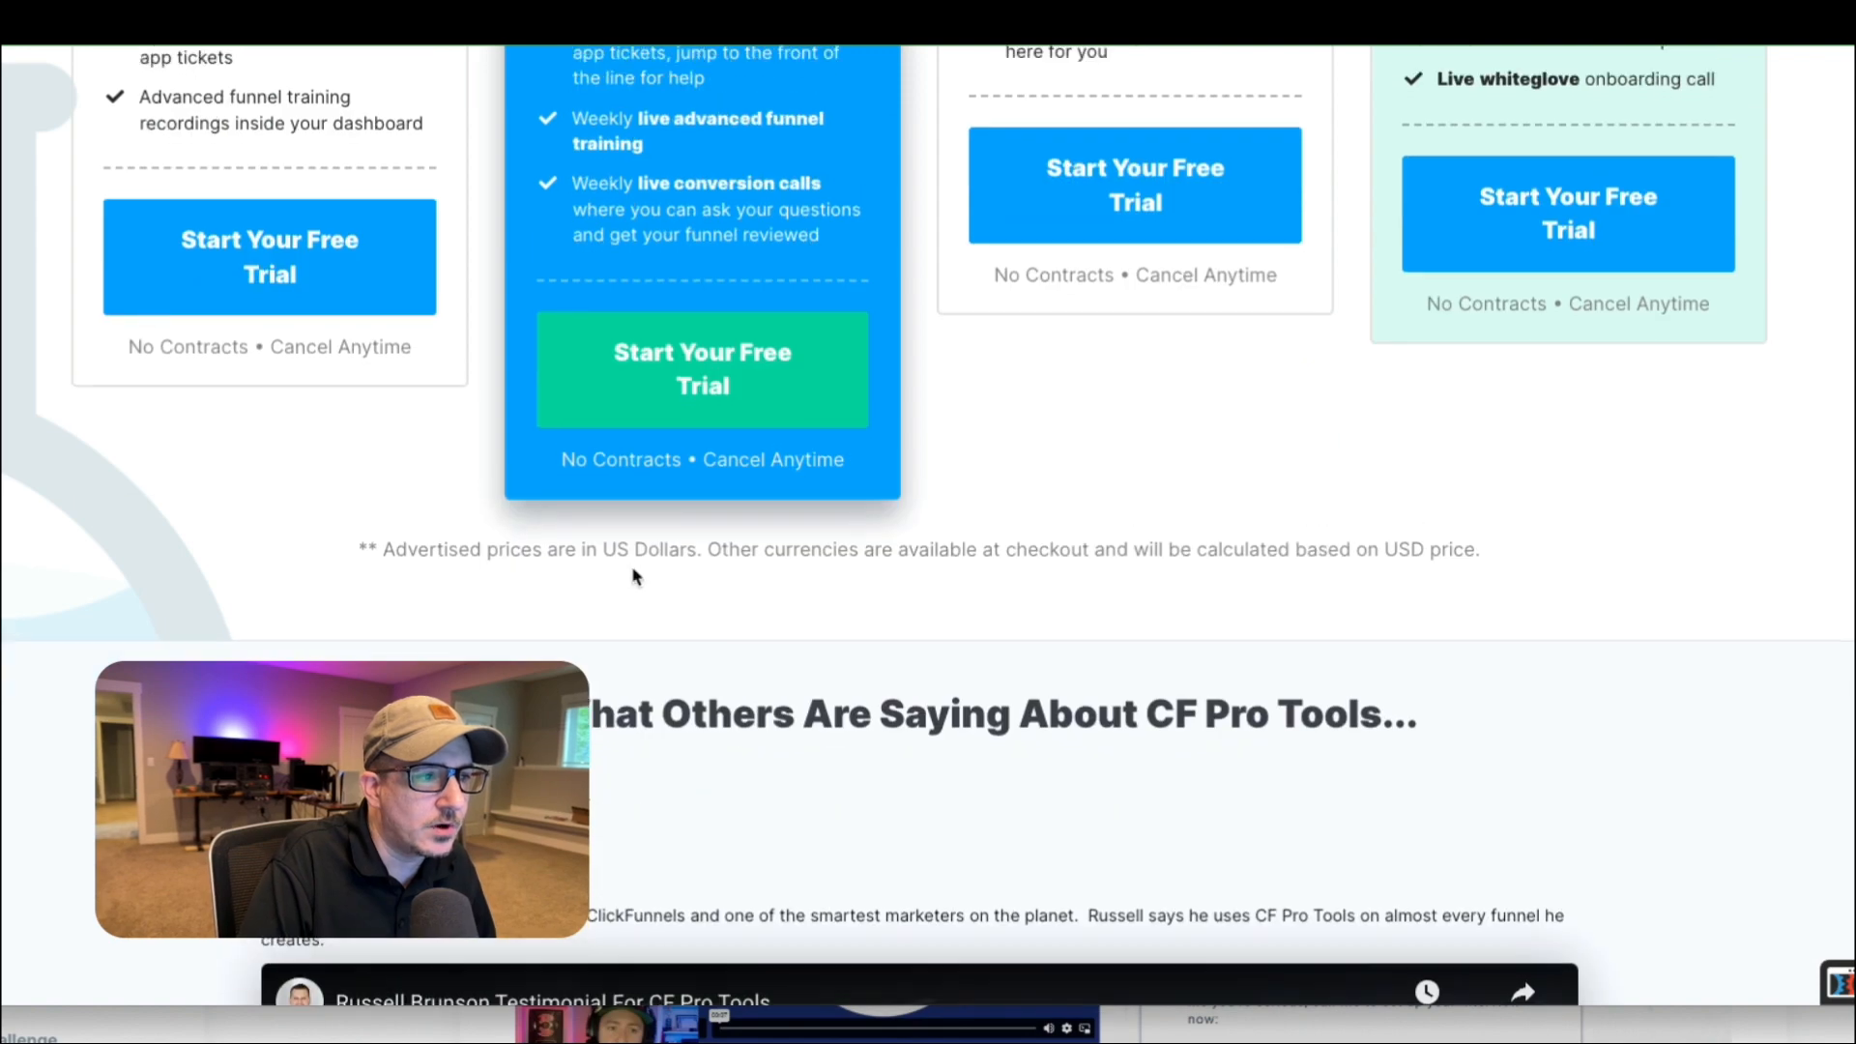
scroll(634, 576, up, 6)
scroll(640, 735, down, 2)
scroll(807, 287, up, 5)
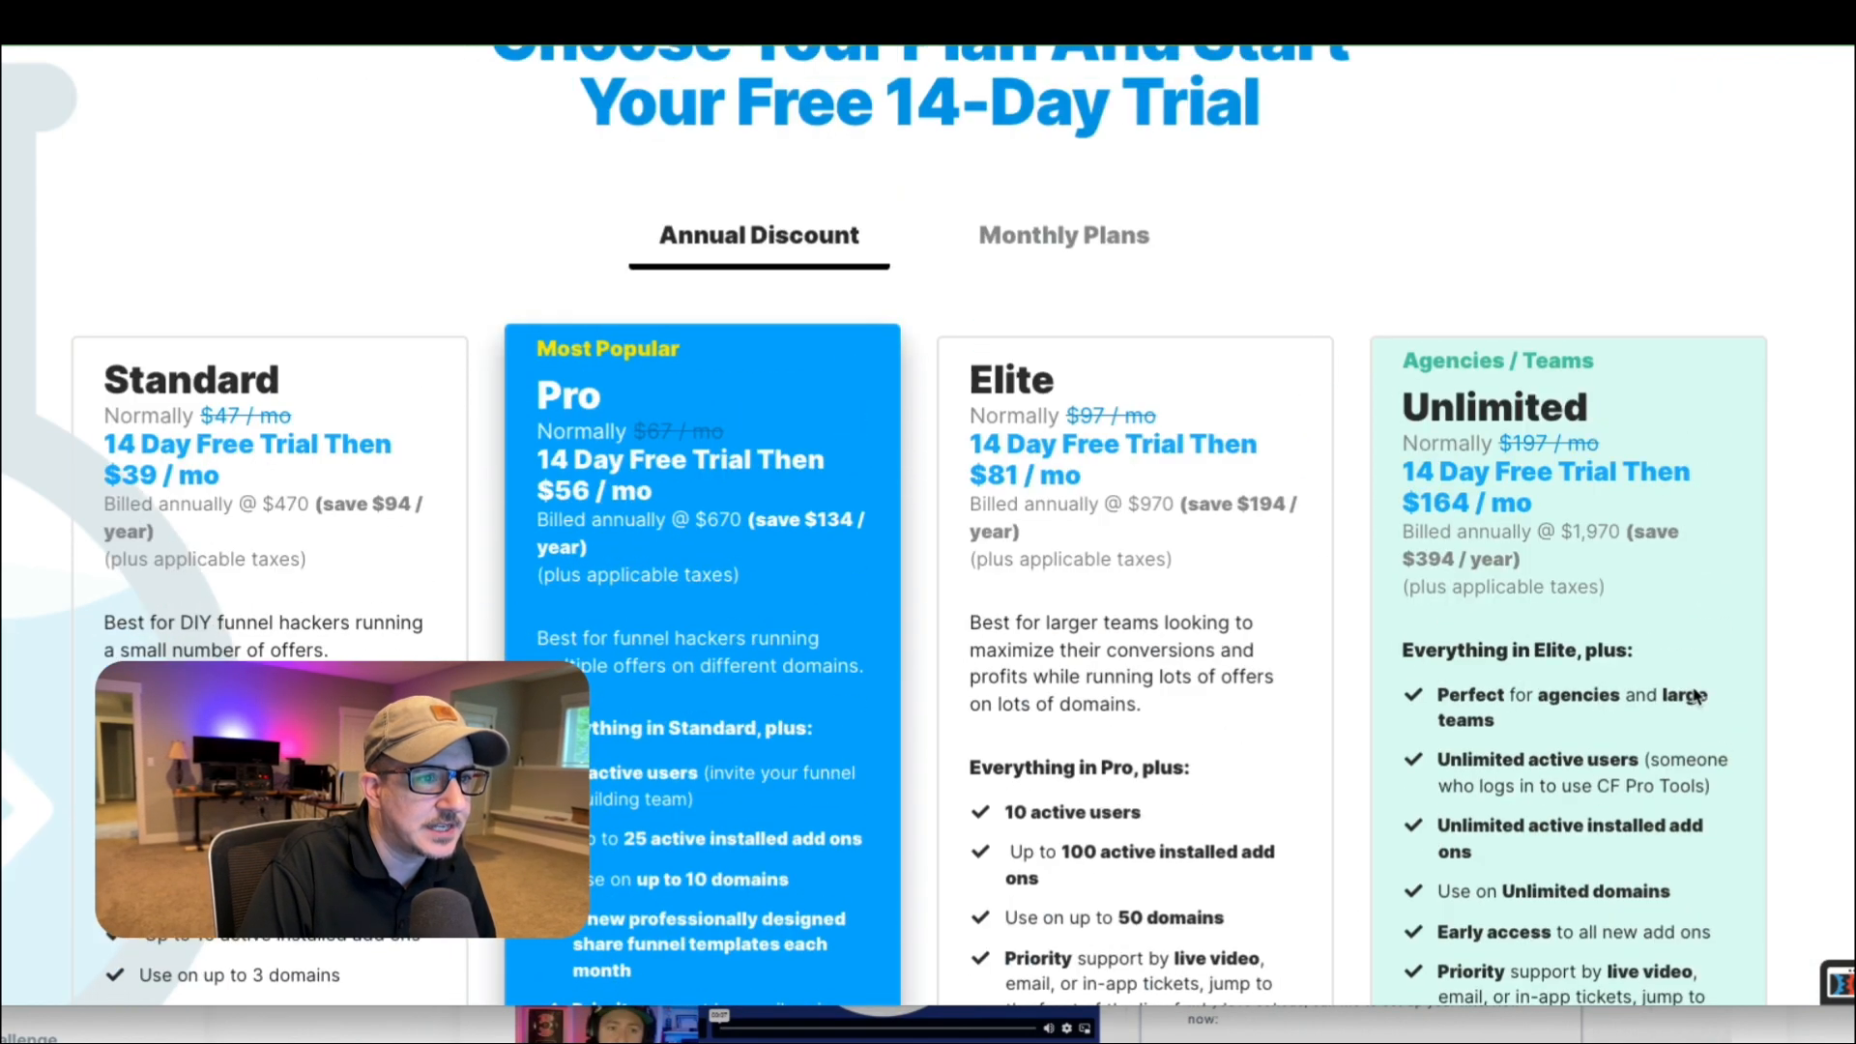
click(750, 234)
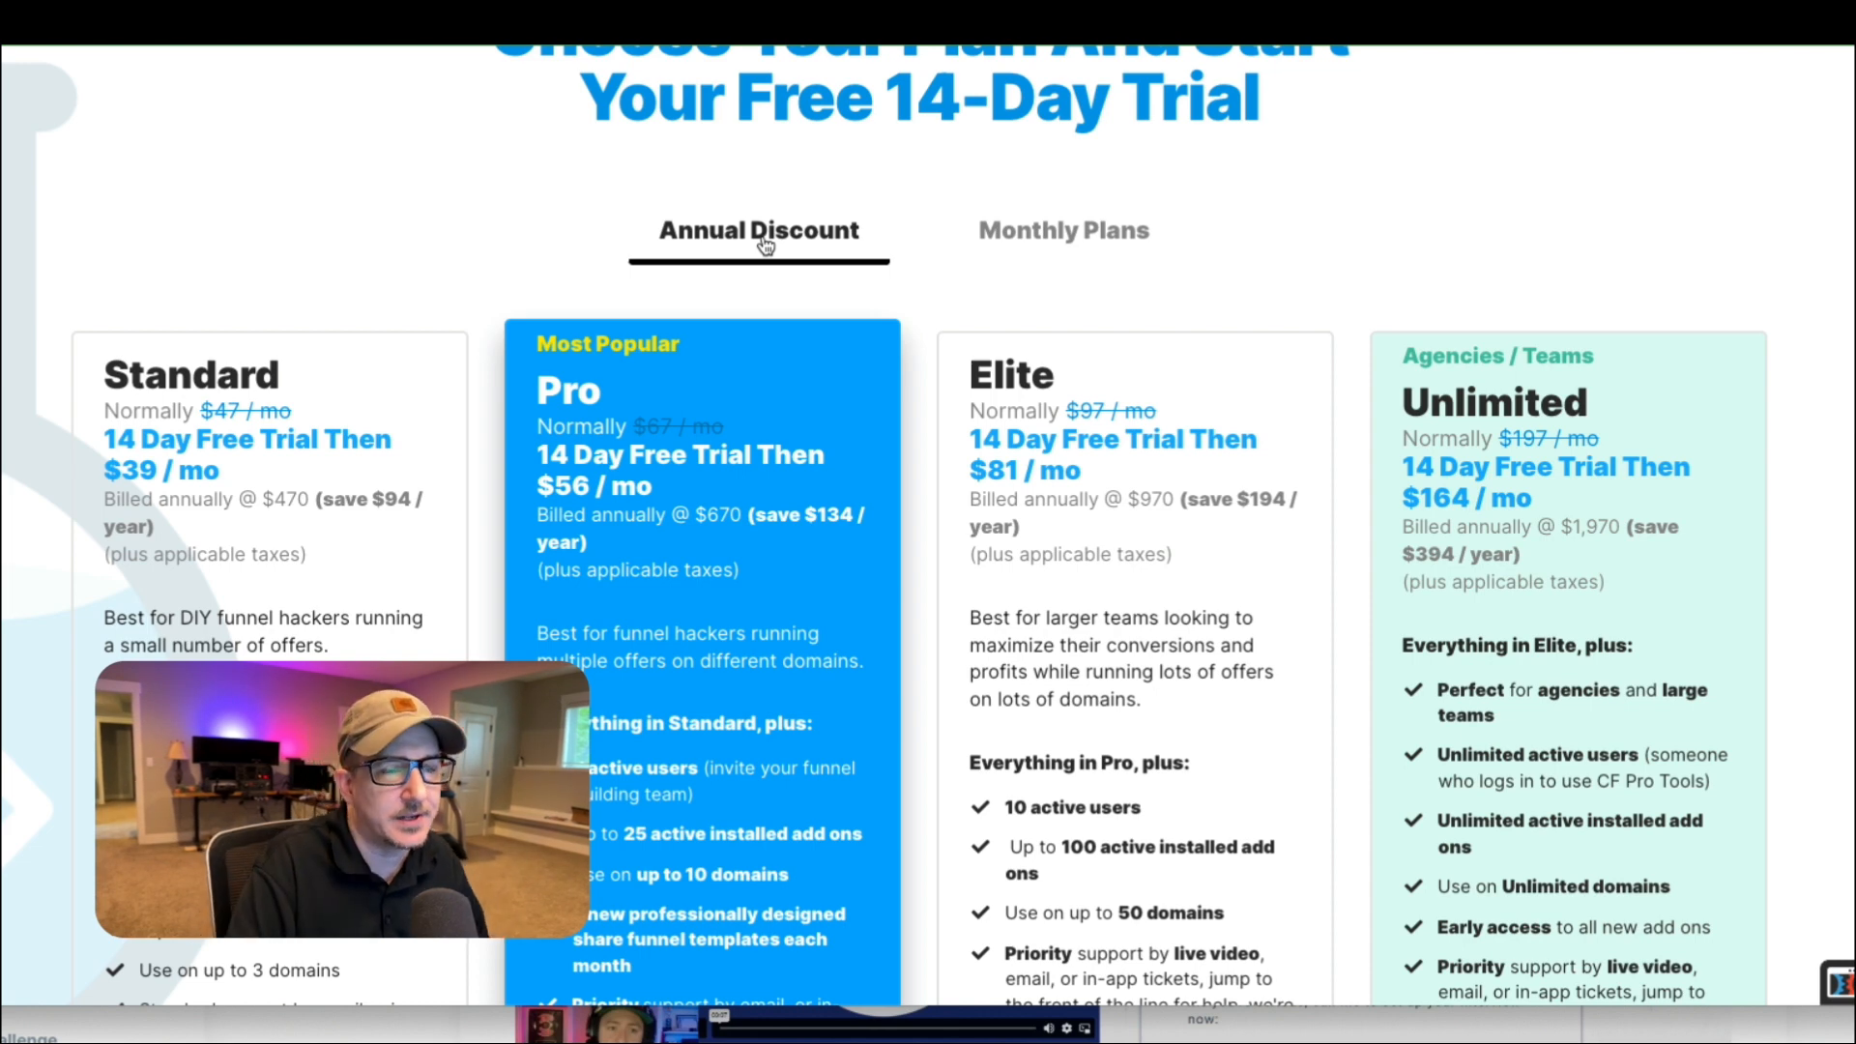
click(1053, 237)
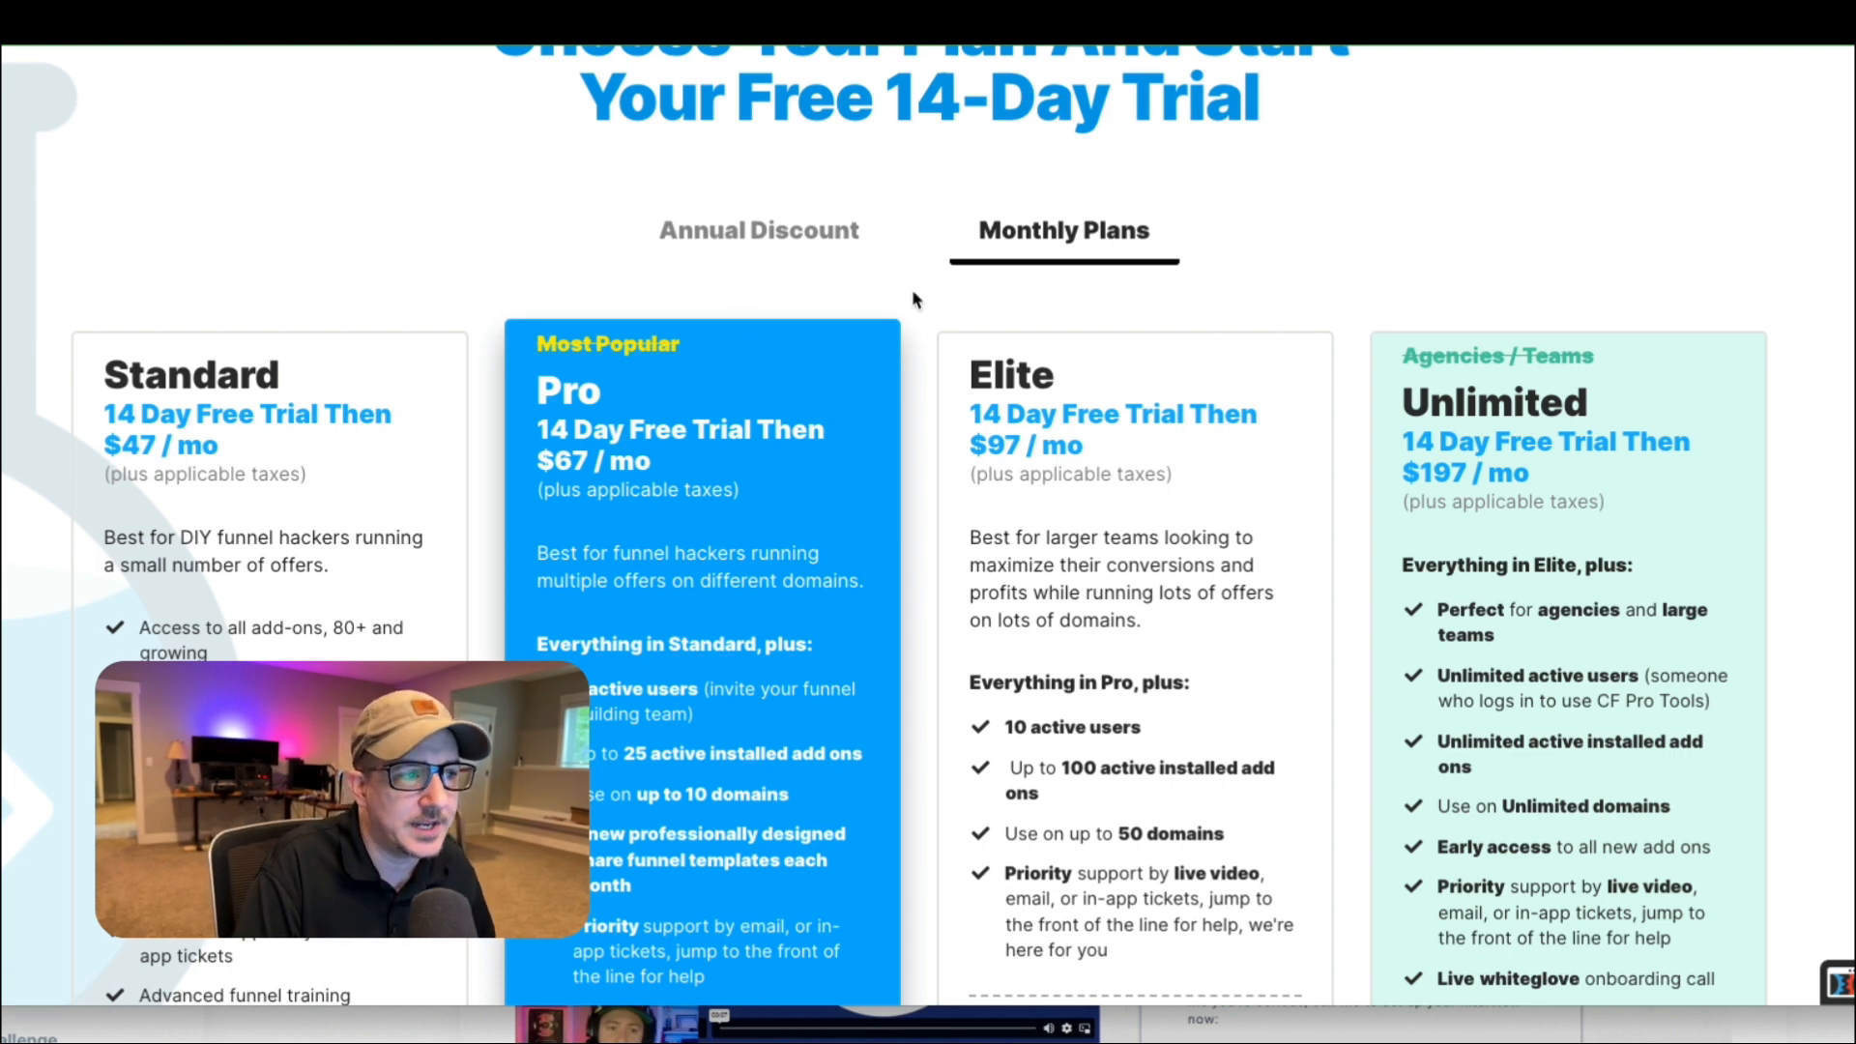
scroll(1324, 440, down, 1)
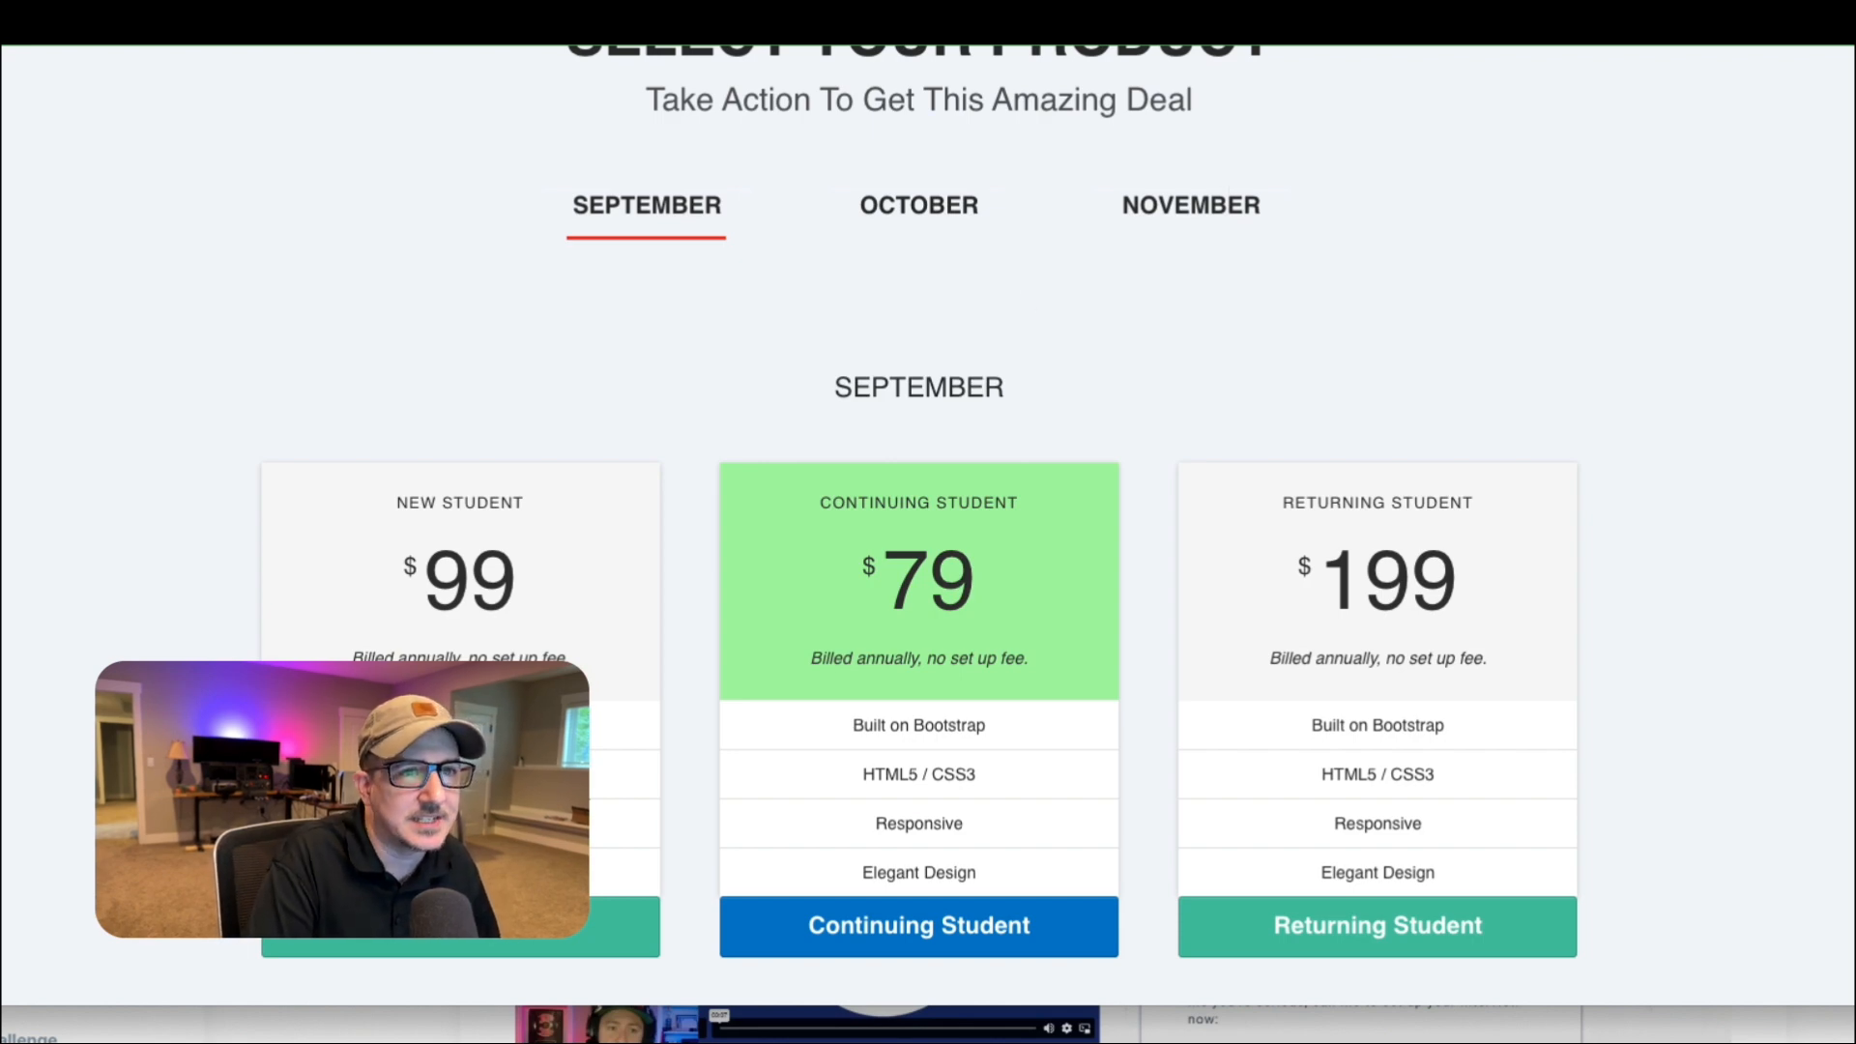
Go back to the CF Pro Tools pricing and alternate between annual and monthly plans, ending on Annual Discount.
click(1257, 22)
scroll(1262, 296, up, 2)
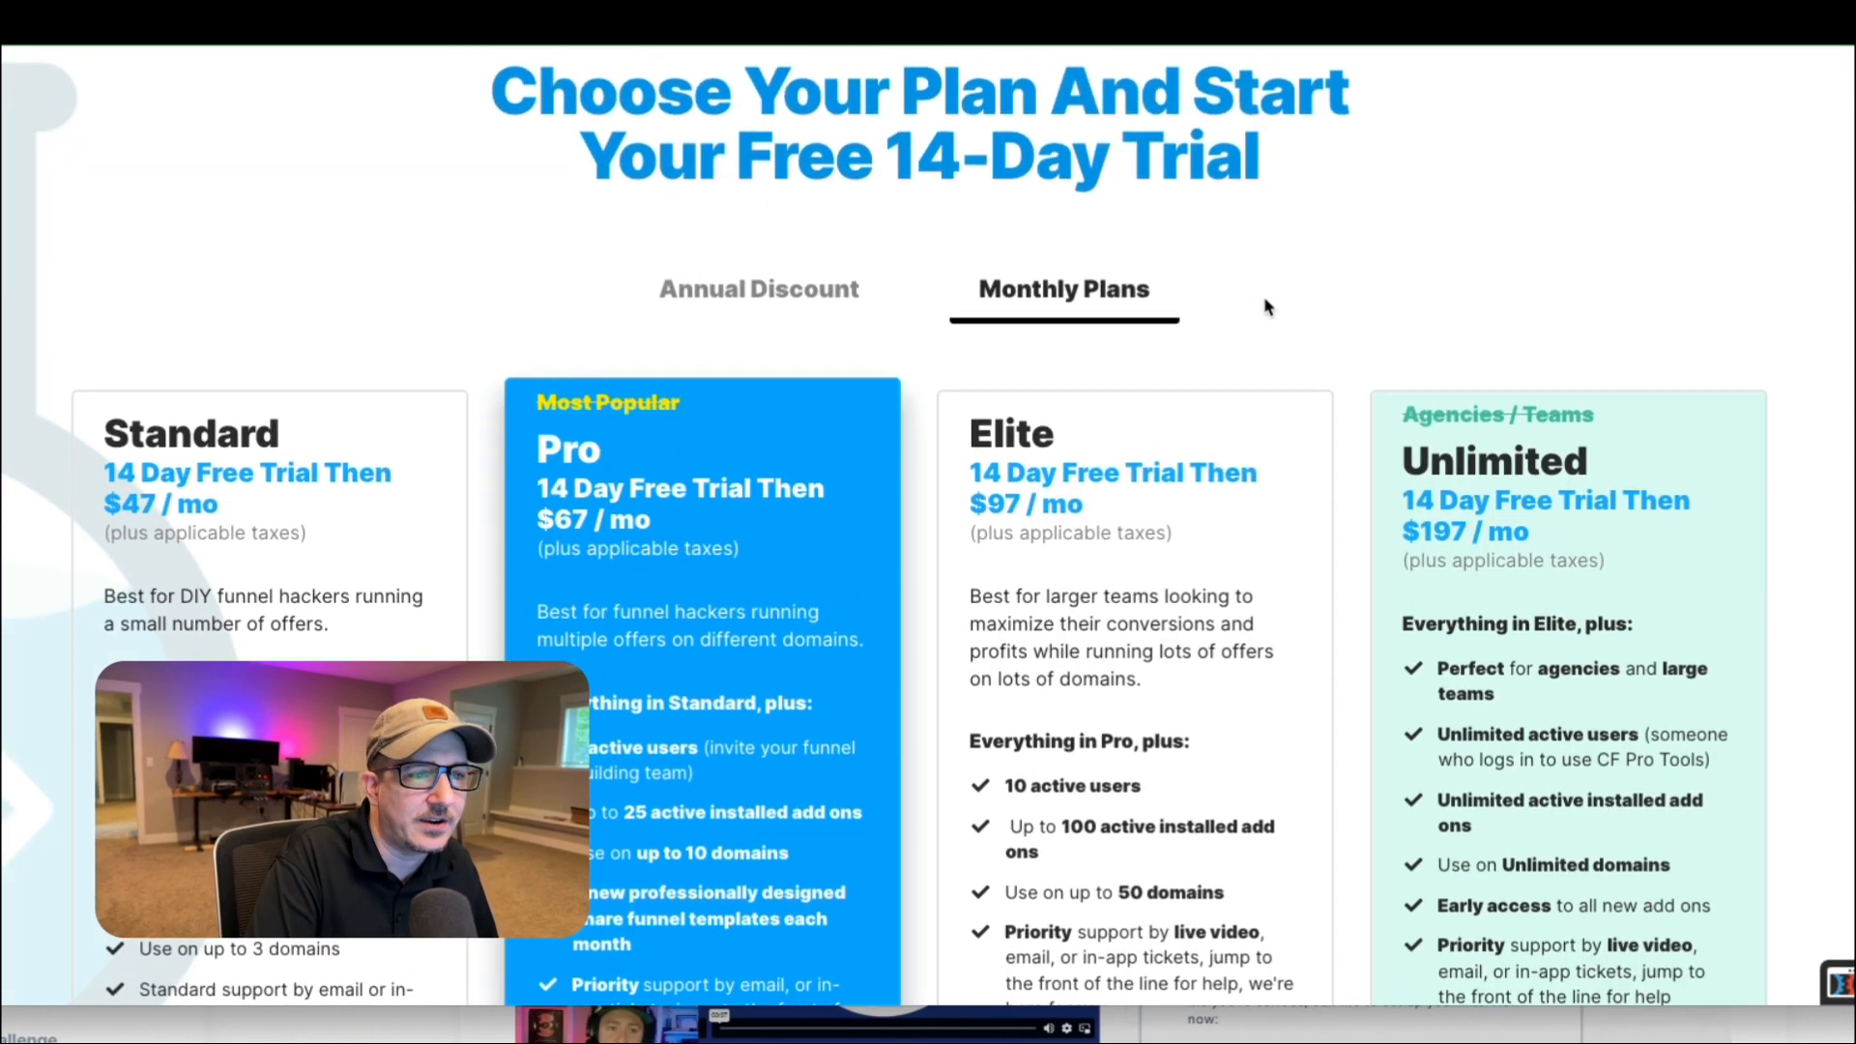
click(758, 303)
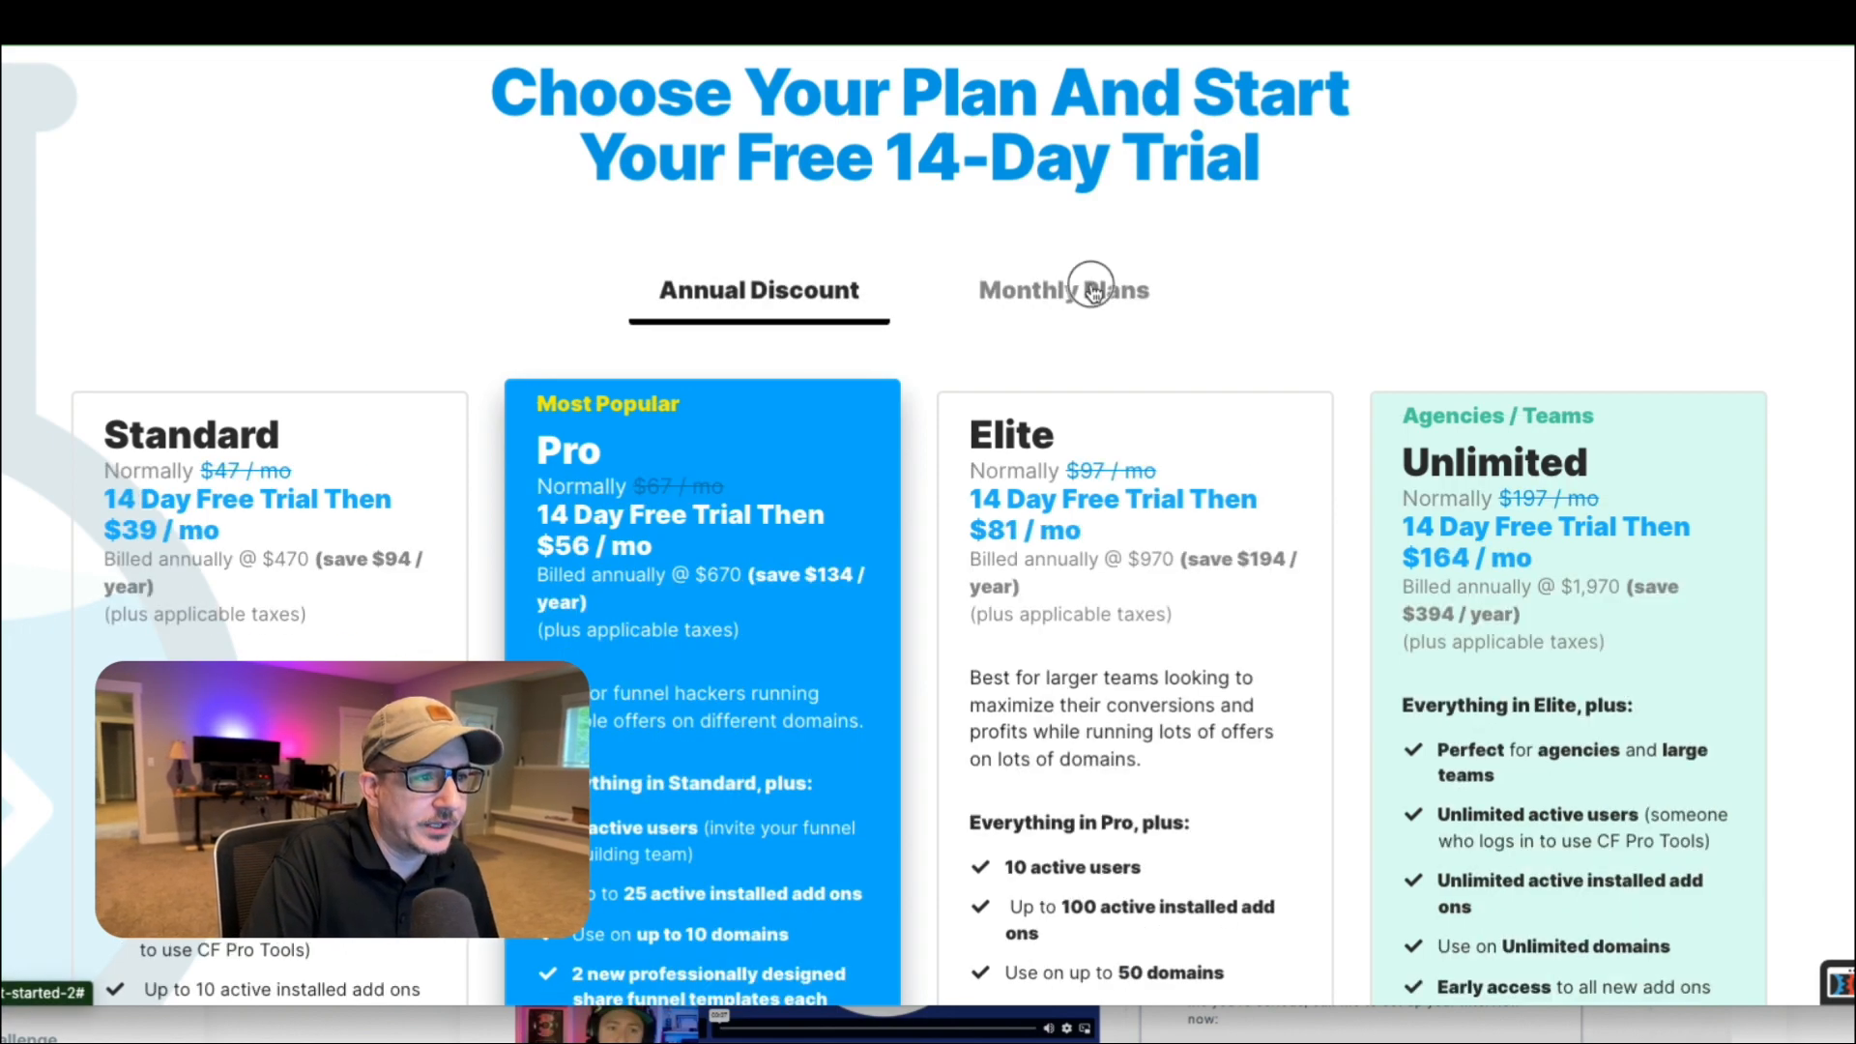
click(1086, 286)
click(781, 297)
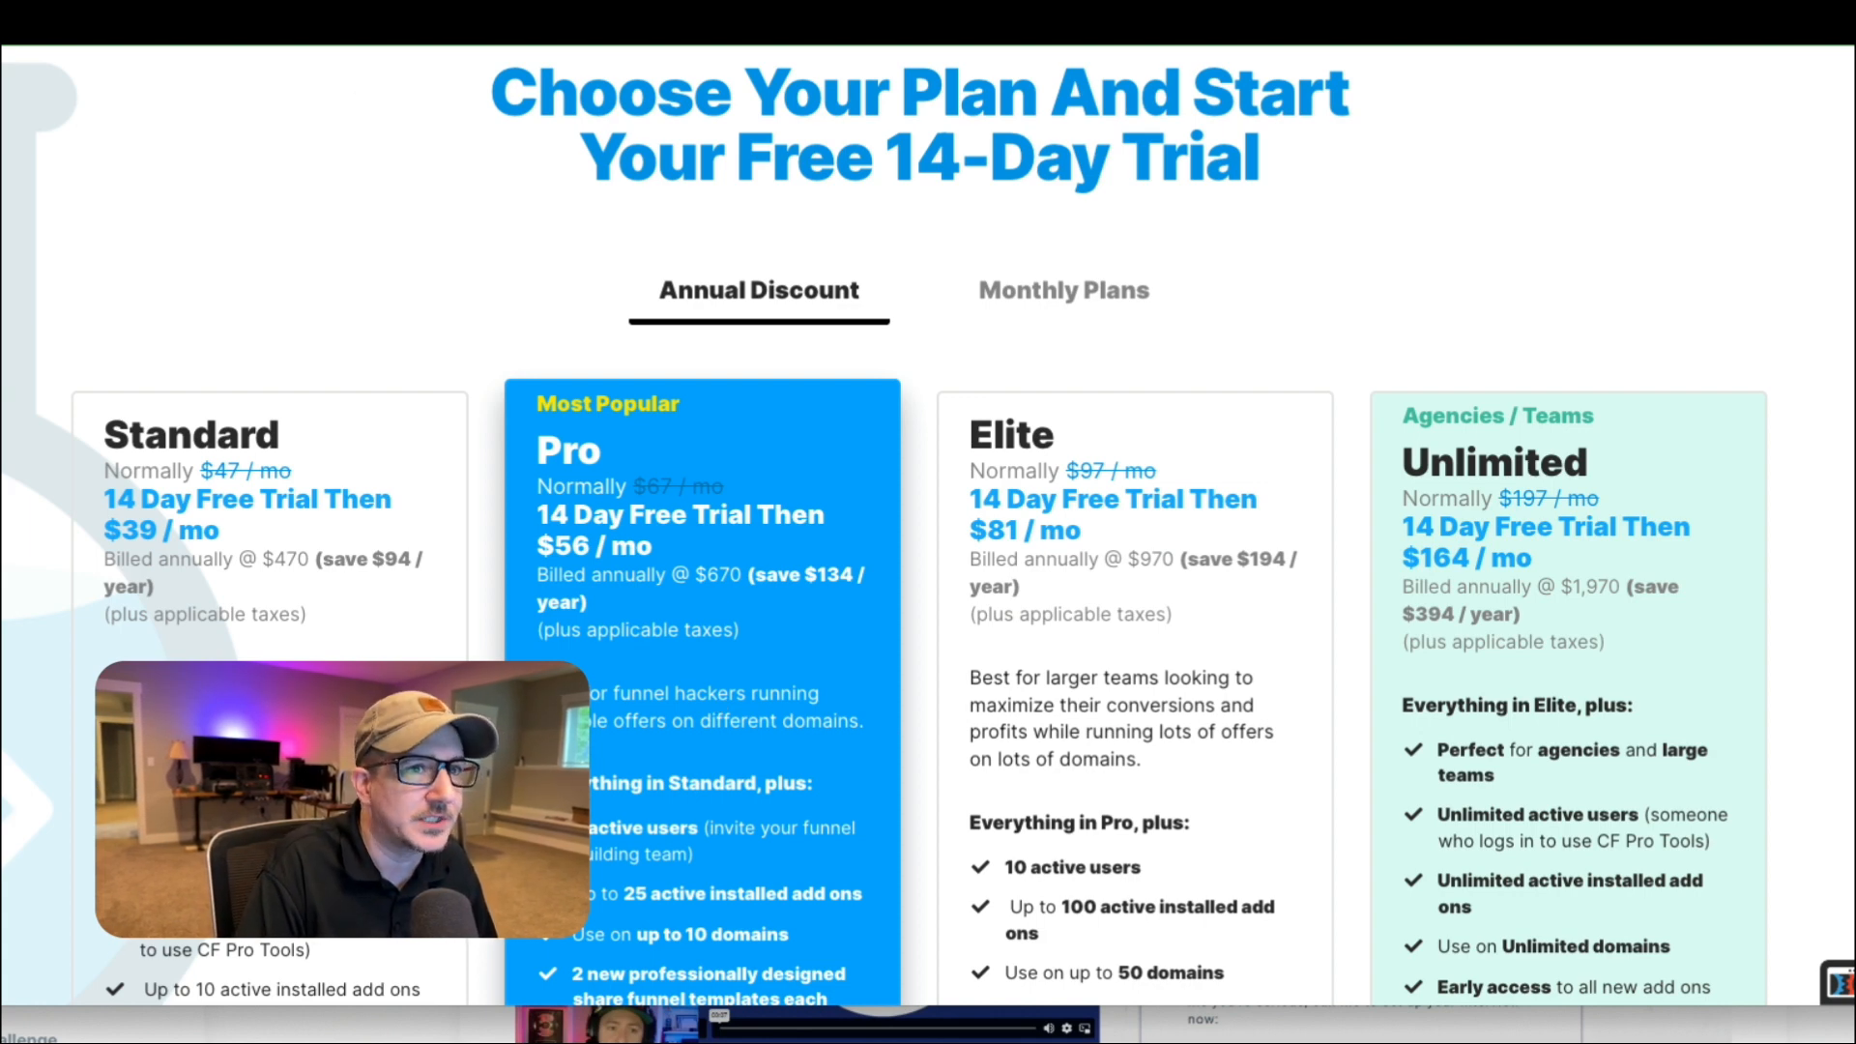
Return to the live product page and cycle through the October and November options back to September.
click(1778, 19)
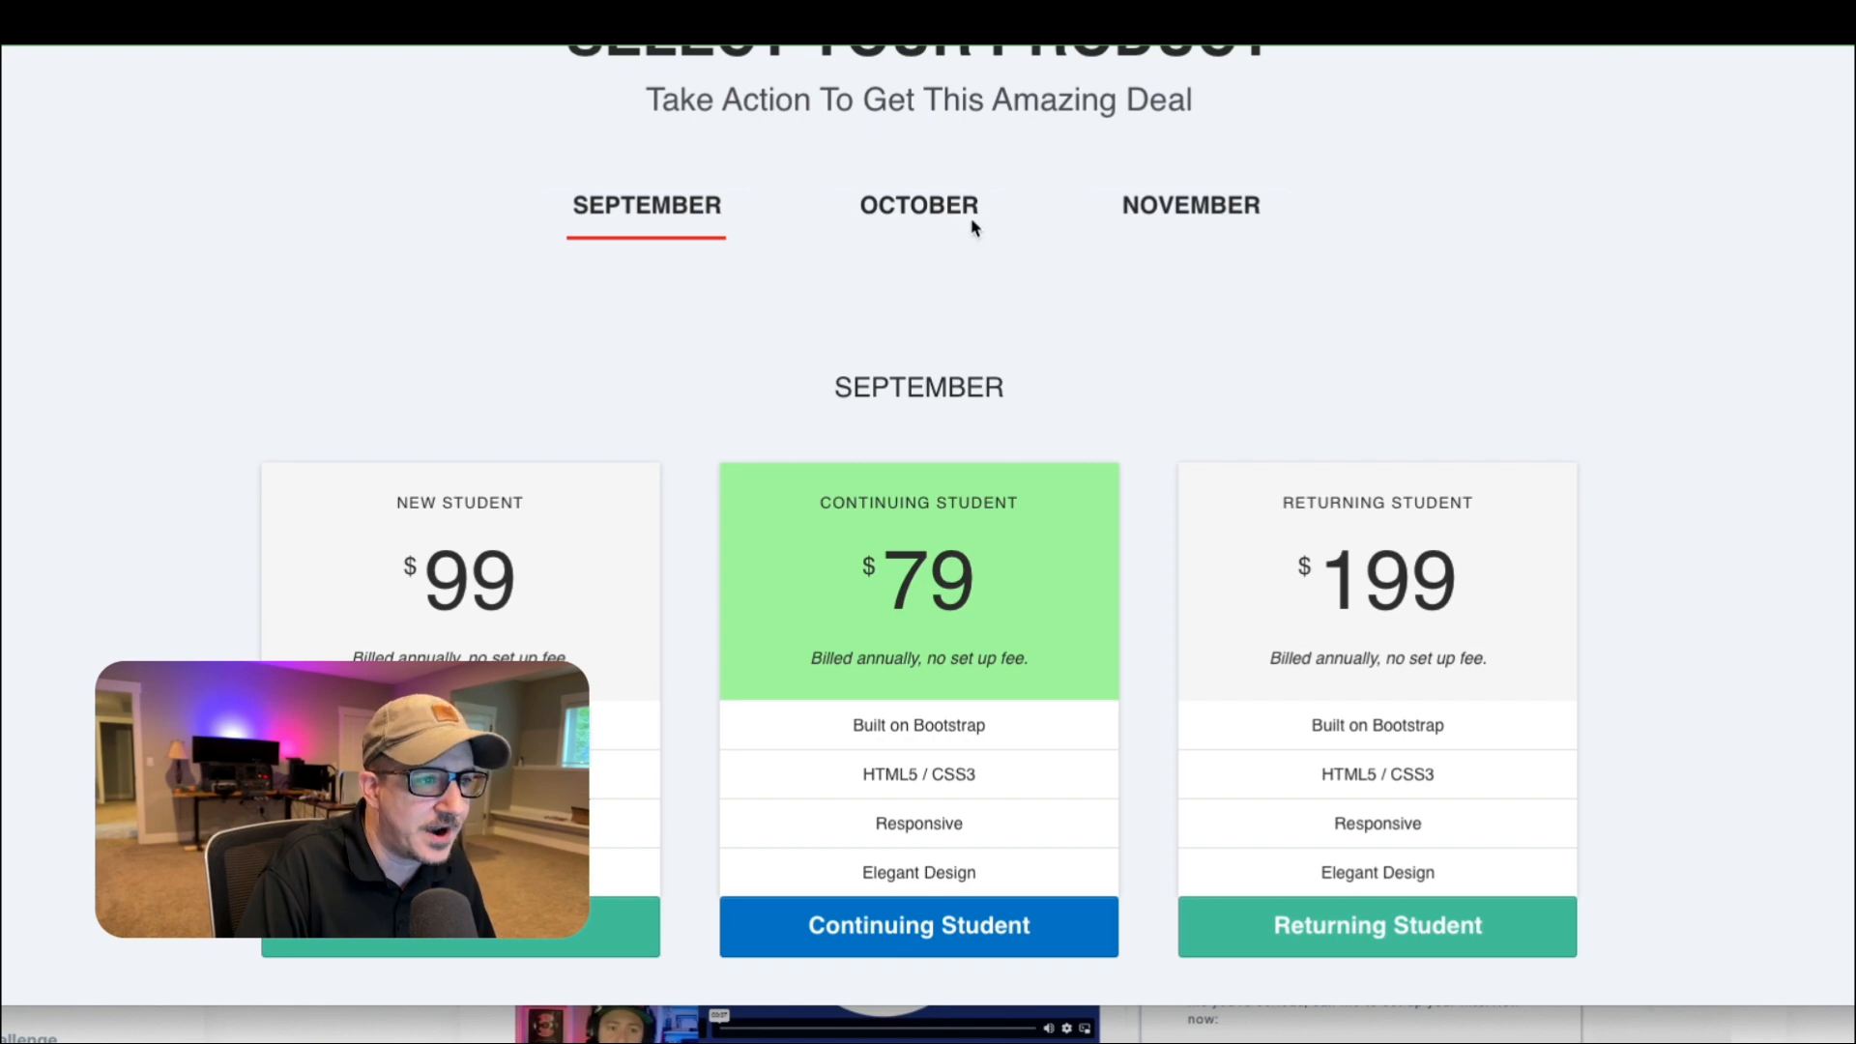
click(913, 205)
click(1202, 212)
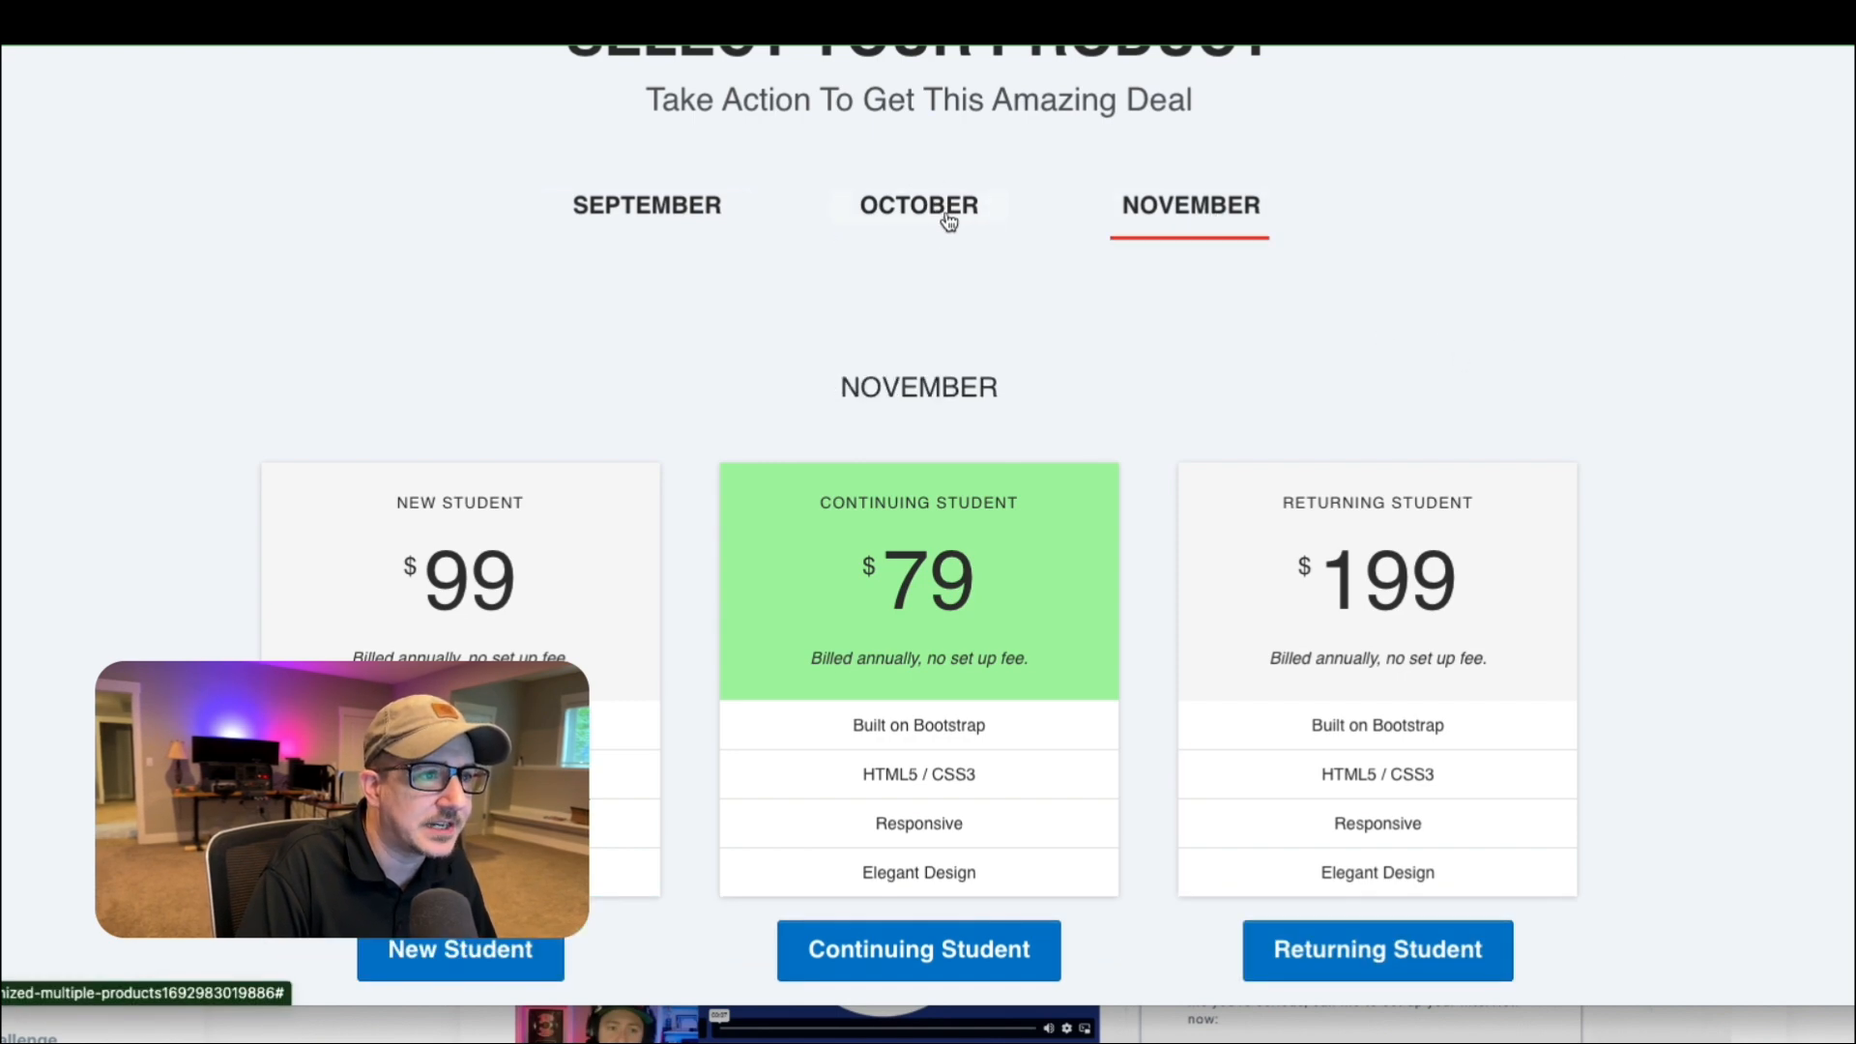
click(945, 219)
click(692, 220)
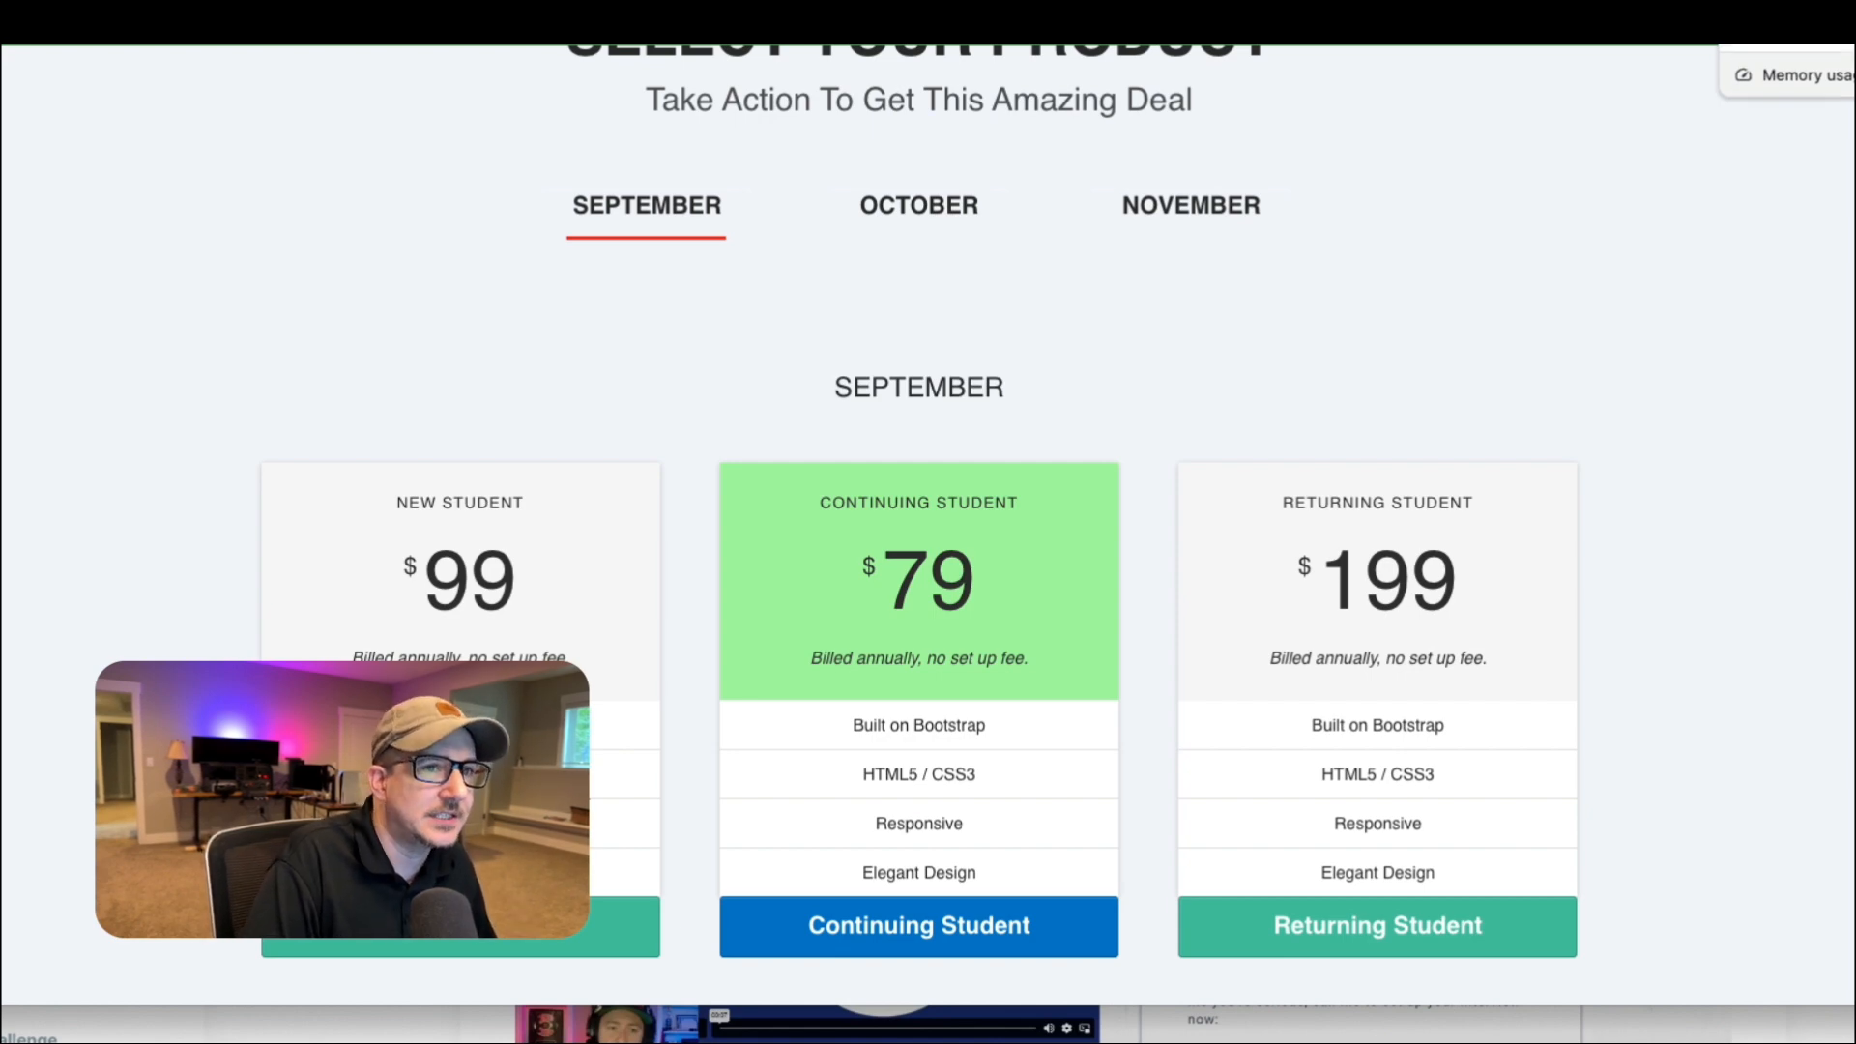
Switch to the ClickFunnels funnel editor and look through the Order Form Testing funnel steps around Organized Multiple Products.
click(1787, 21)
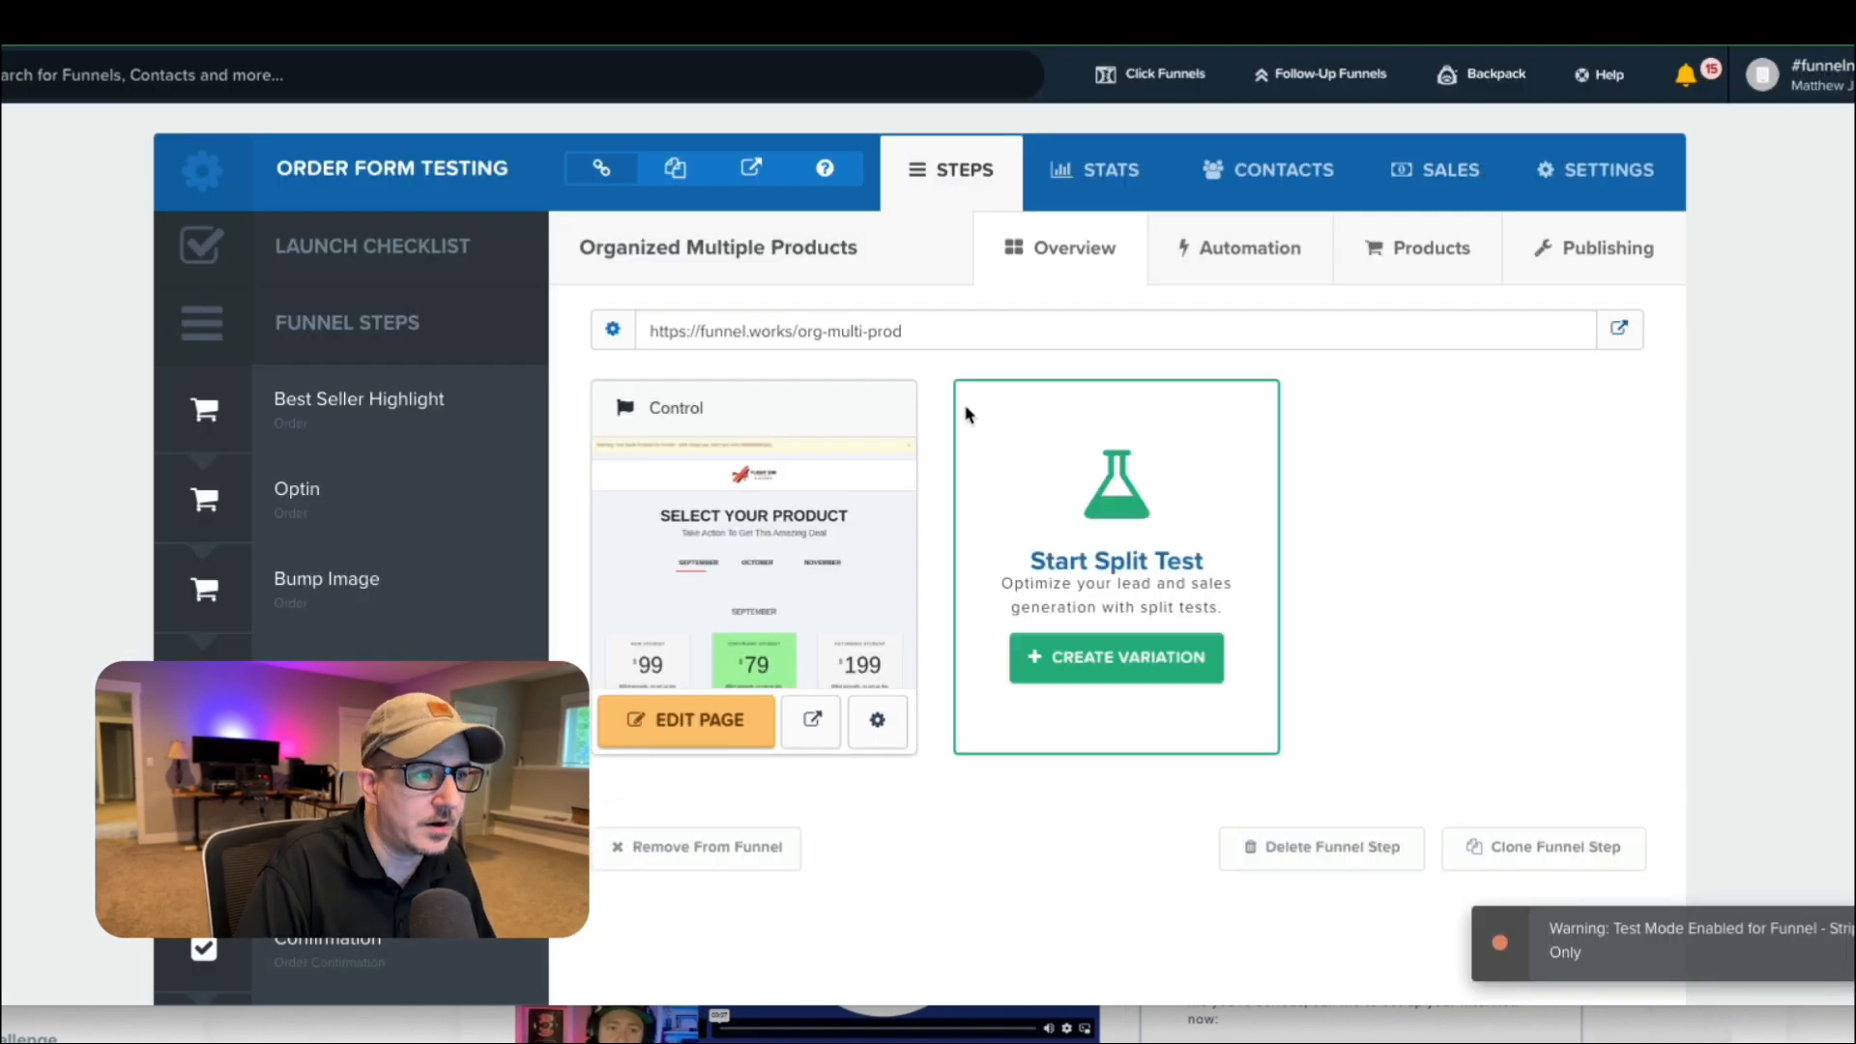
scroll(460, 601, down, 15)
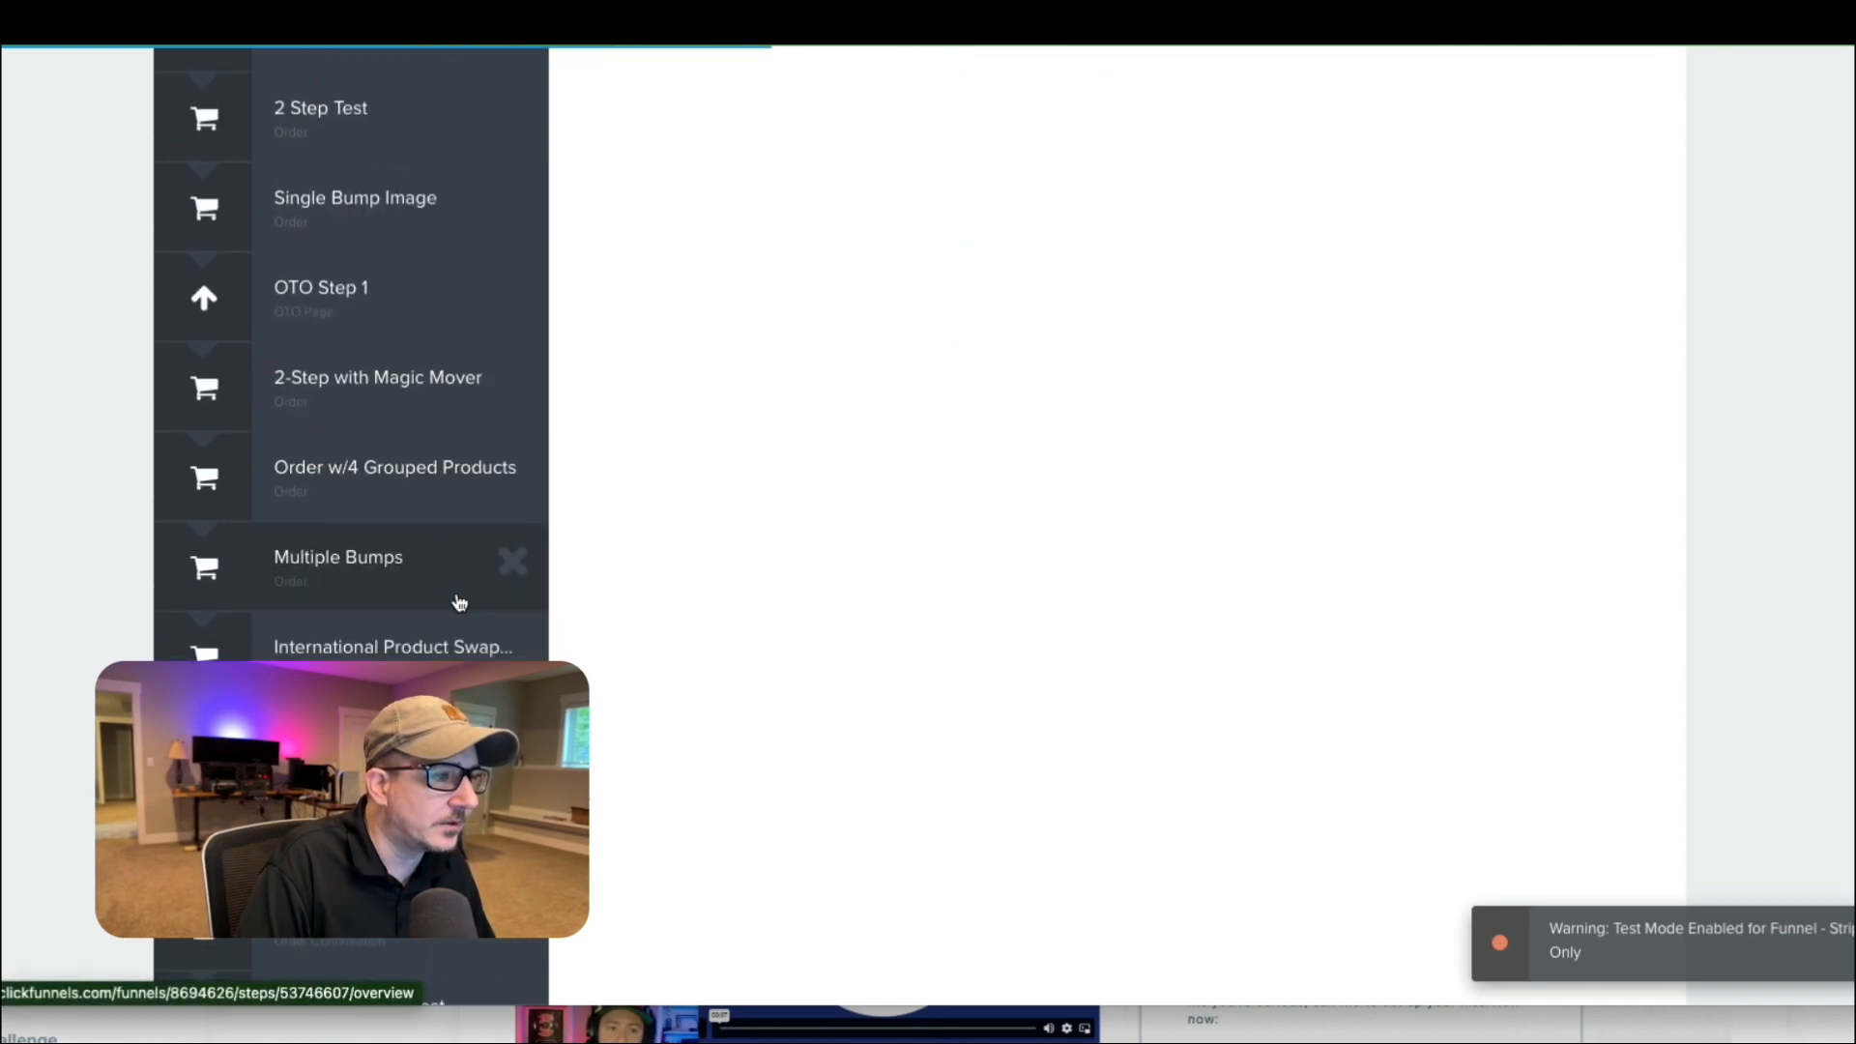
scroll(458, 600, down, 5)
scroll(450, 589, up, 20)
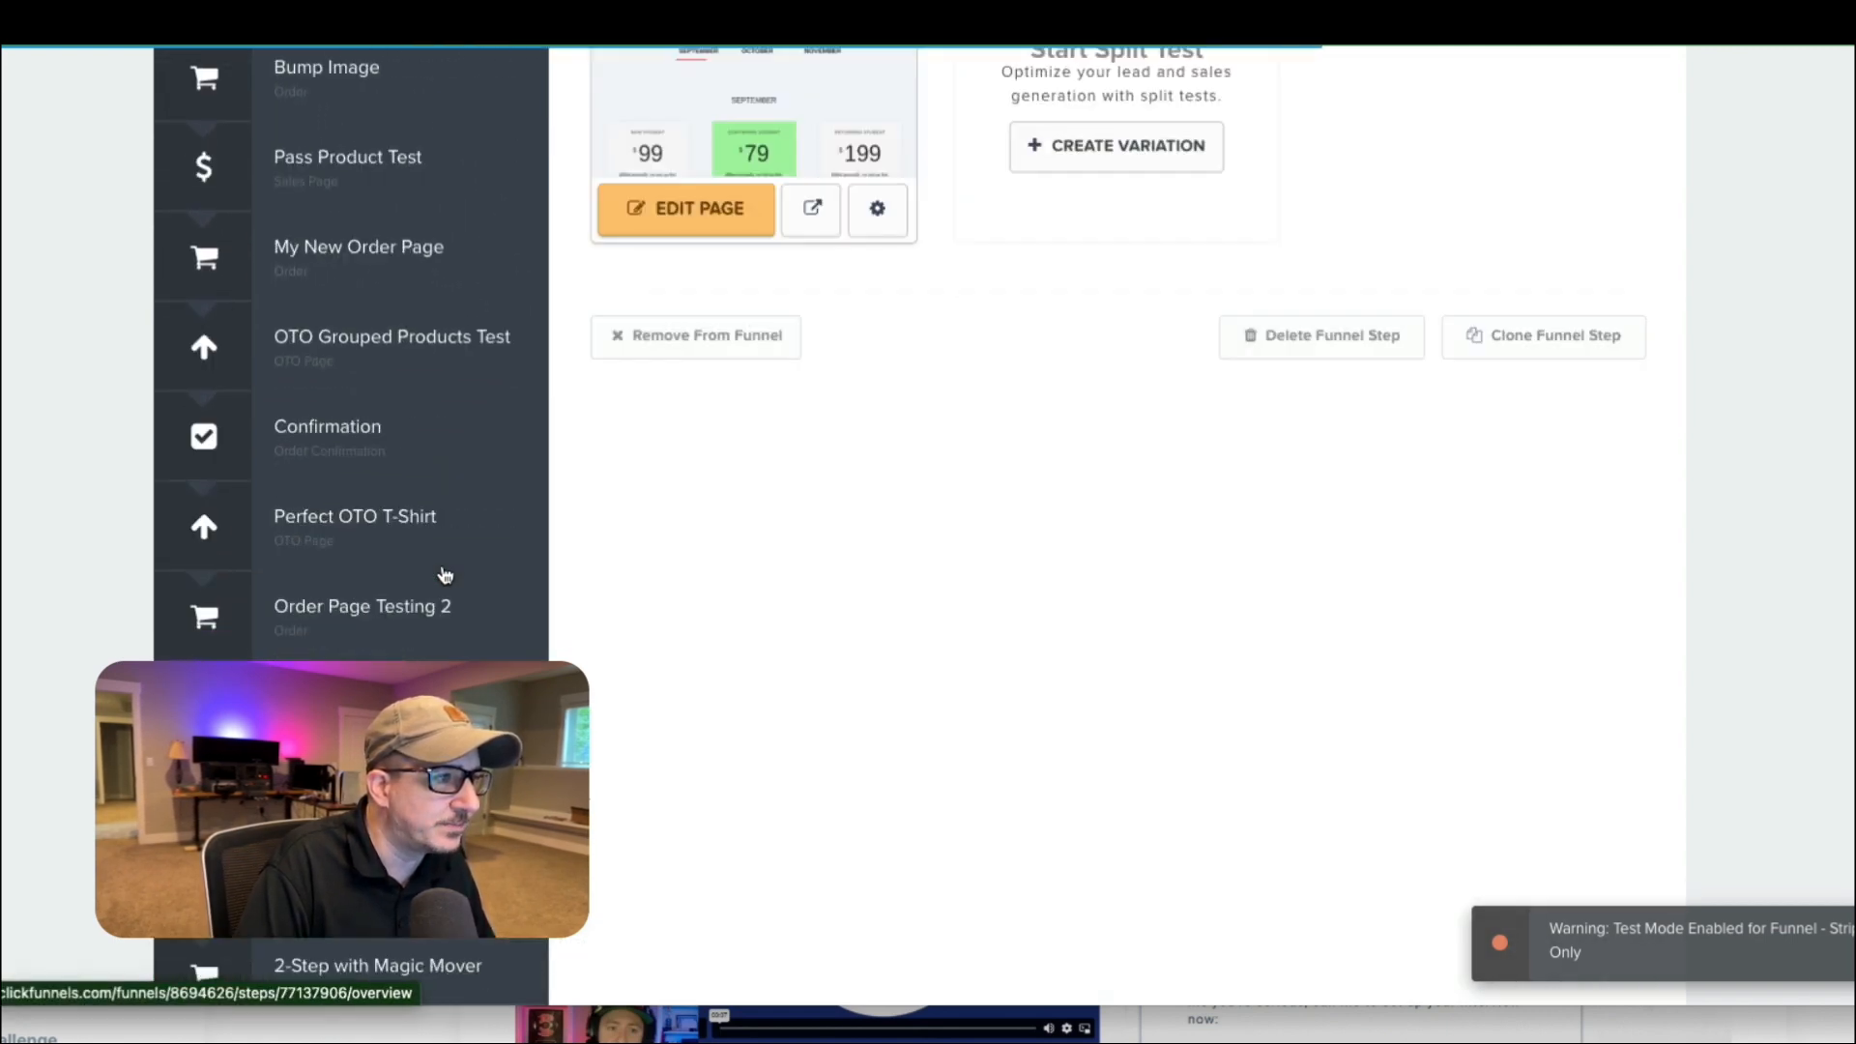
scroll(405, 399, down, 20)
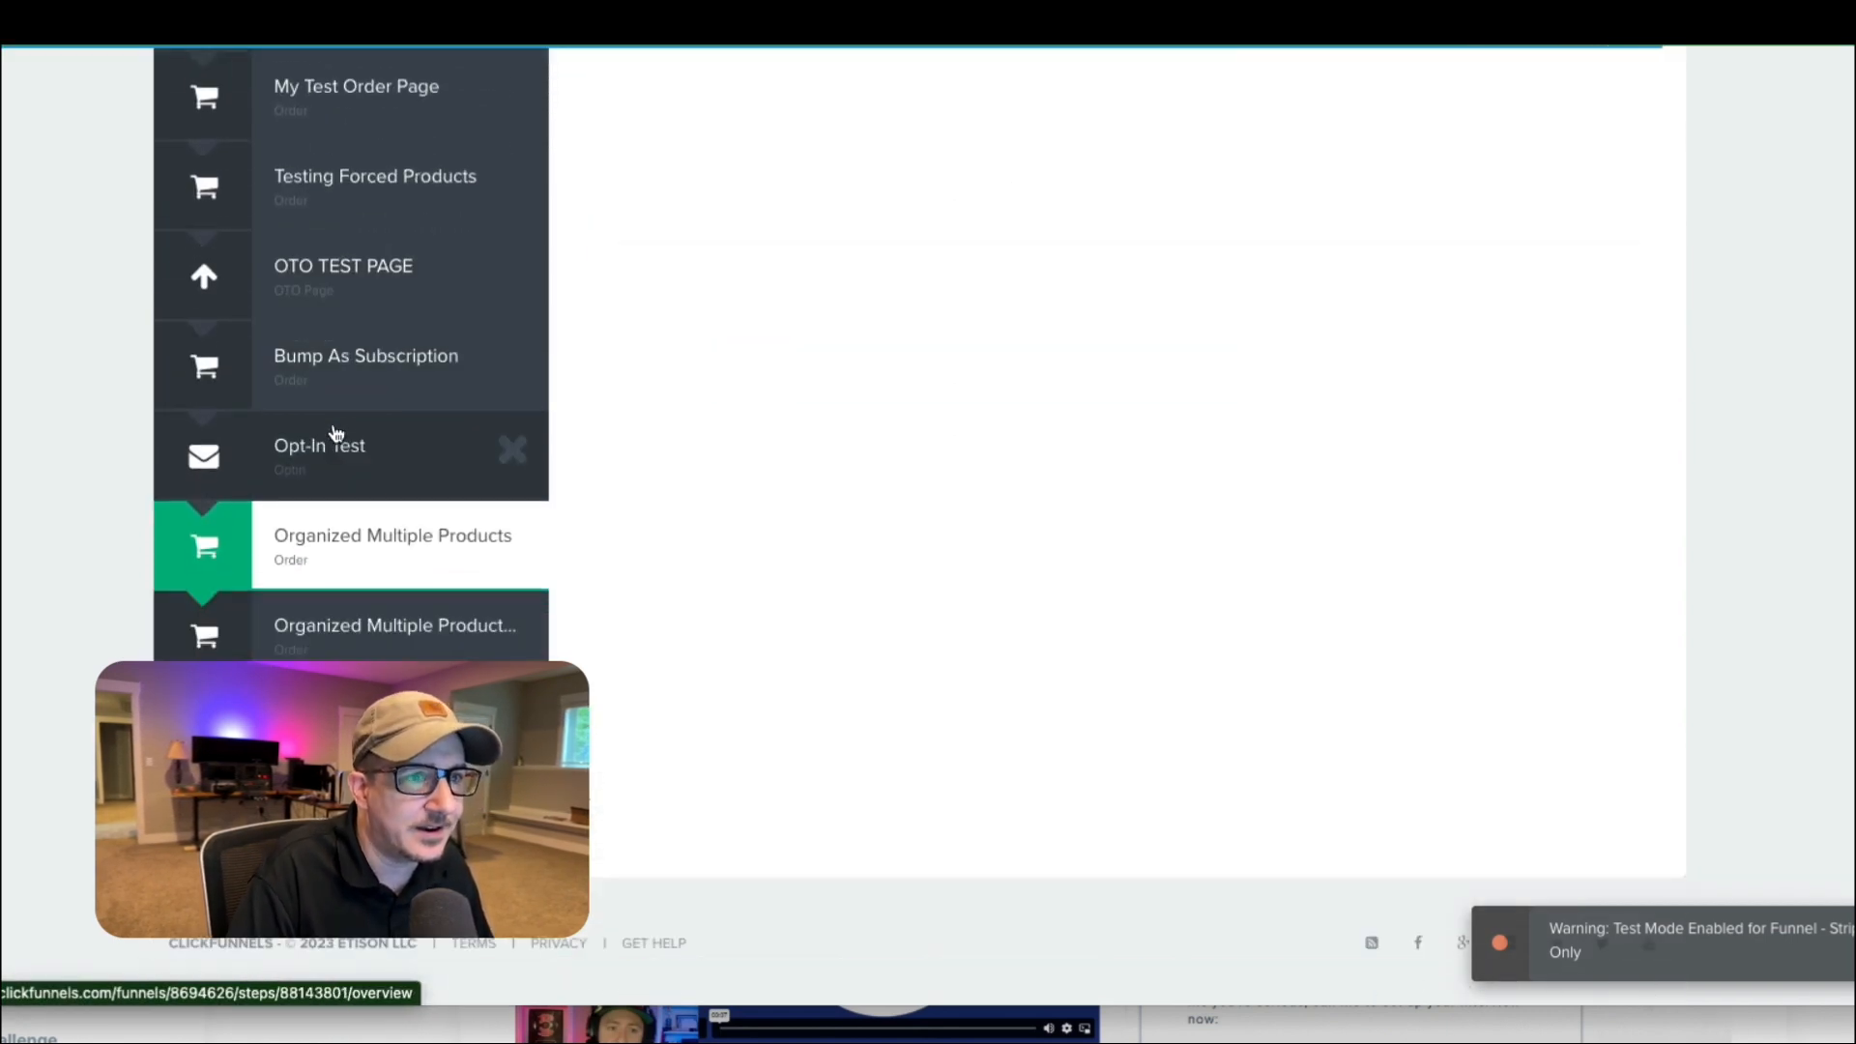
scroll(354, 449, up, 2)
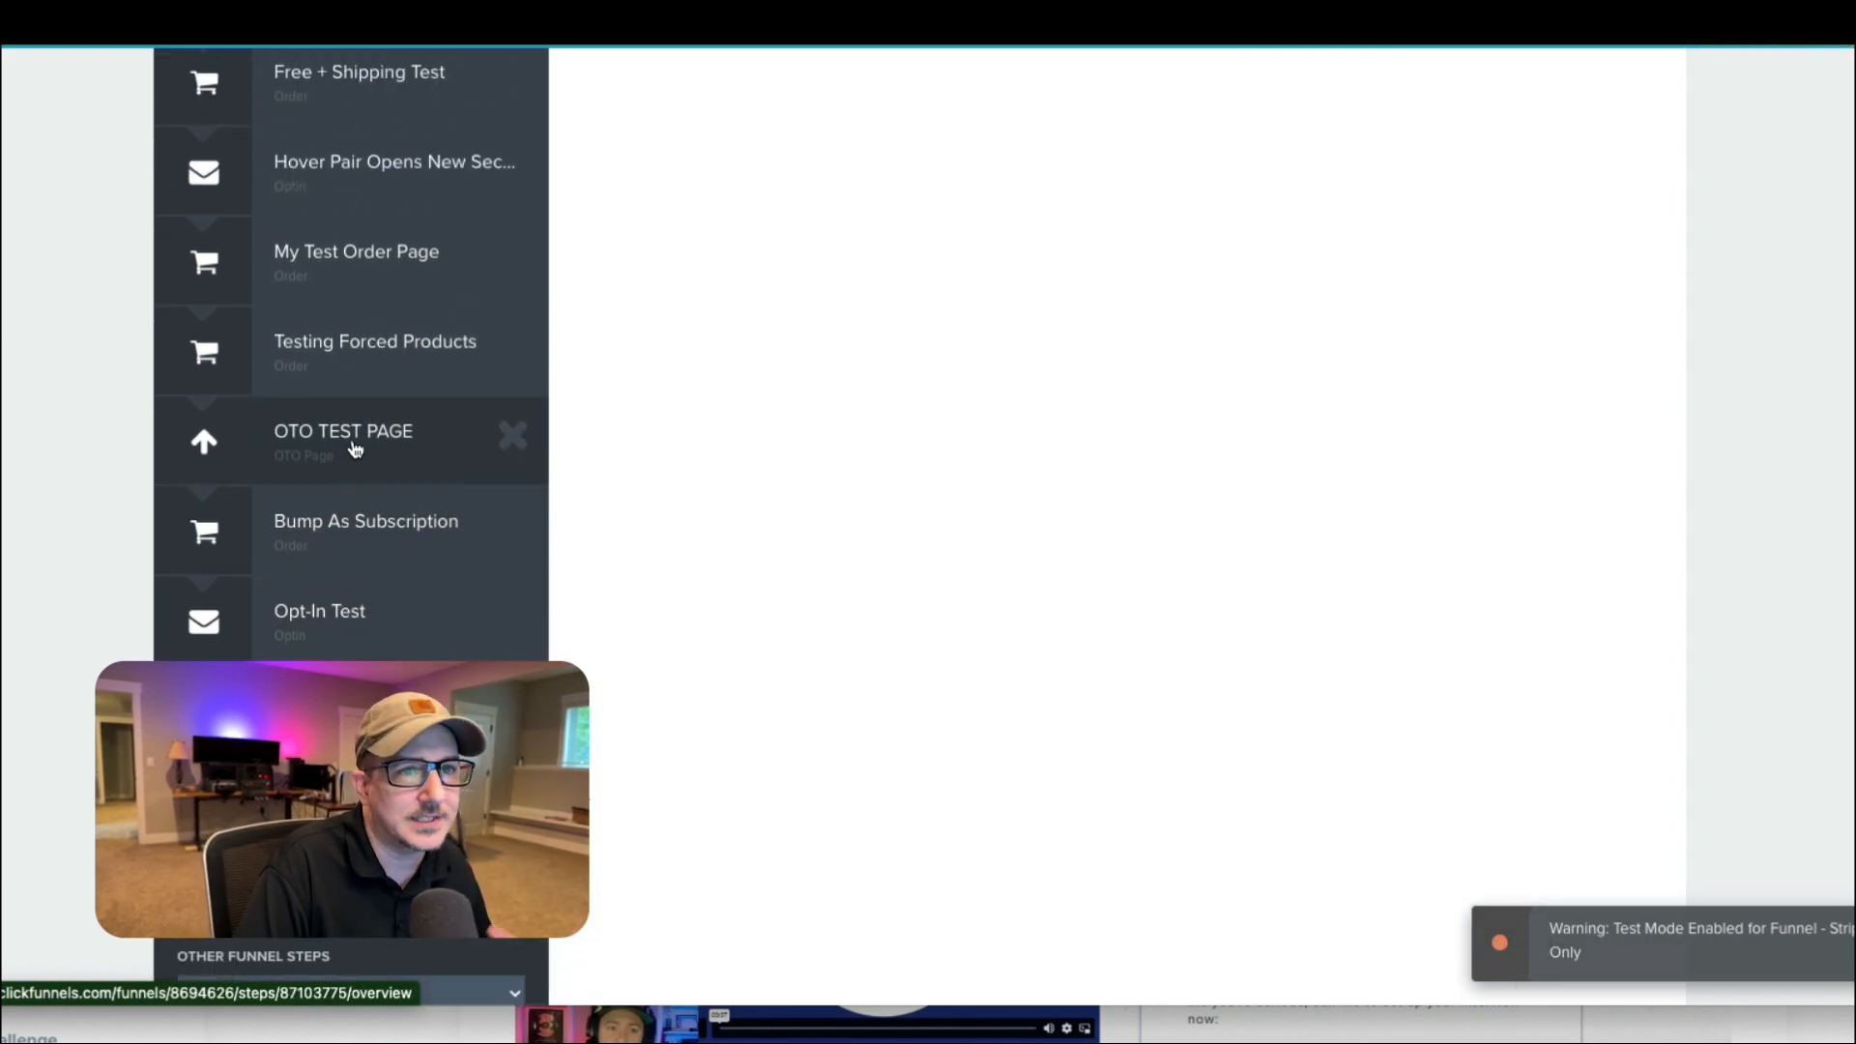
scroll(357, 447, down, 2)
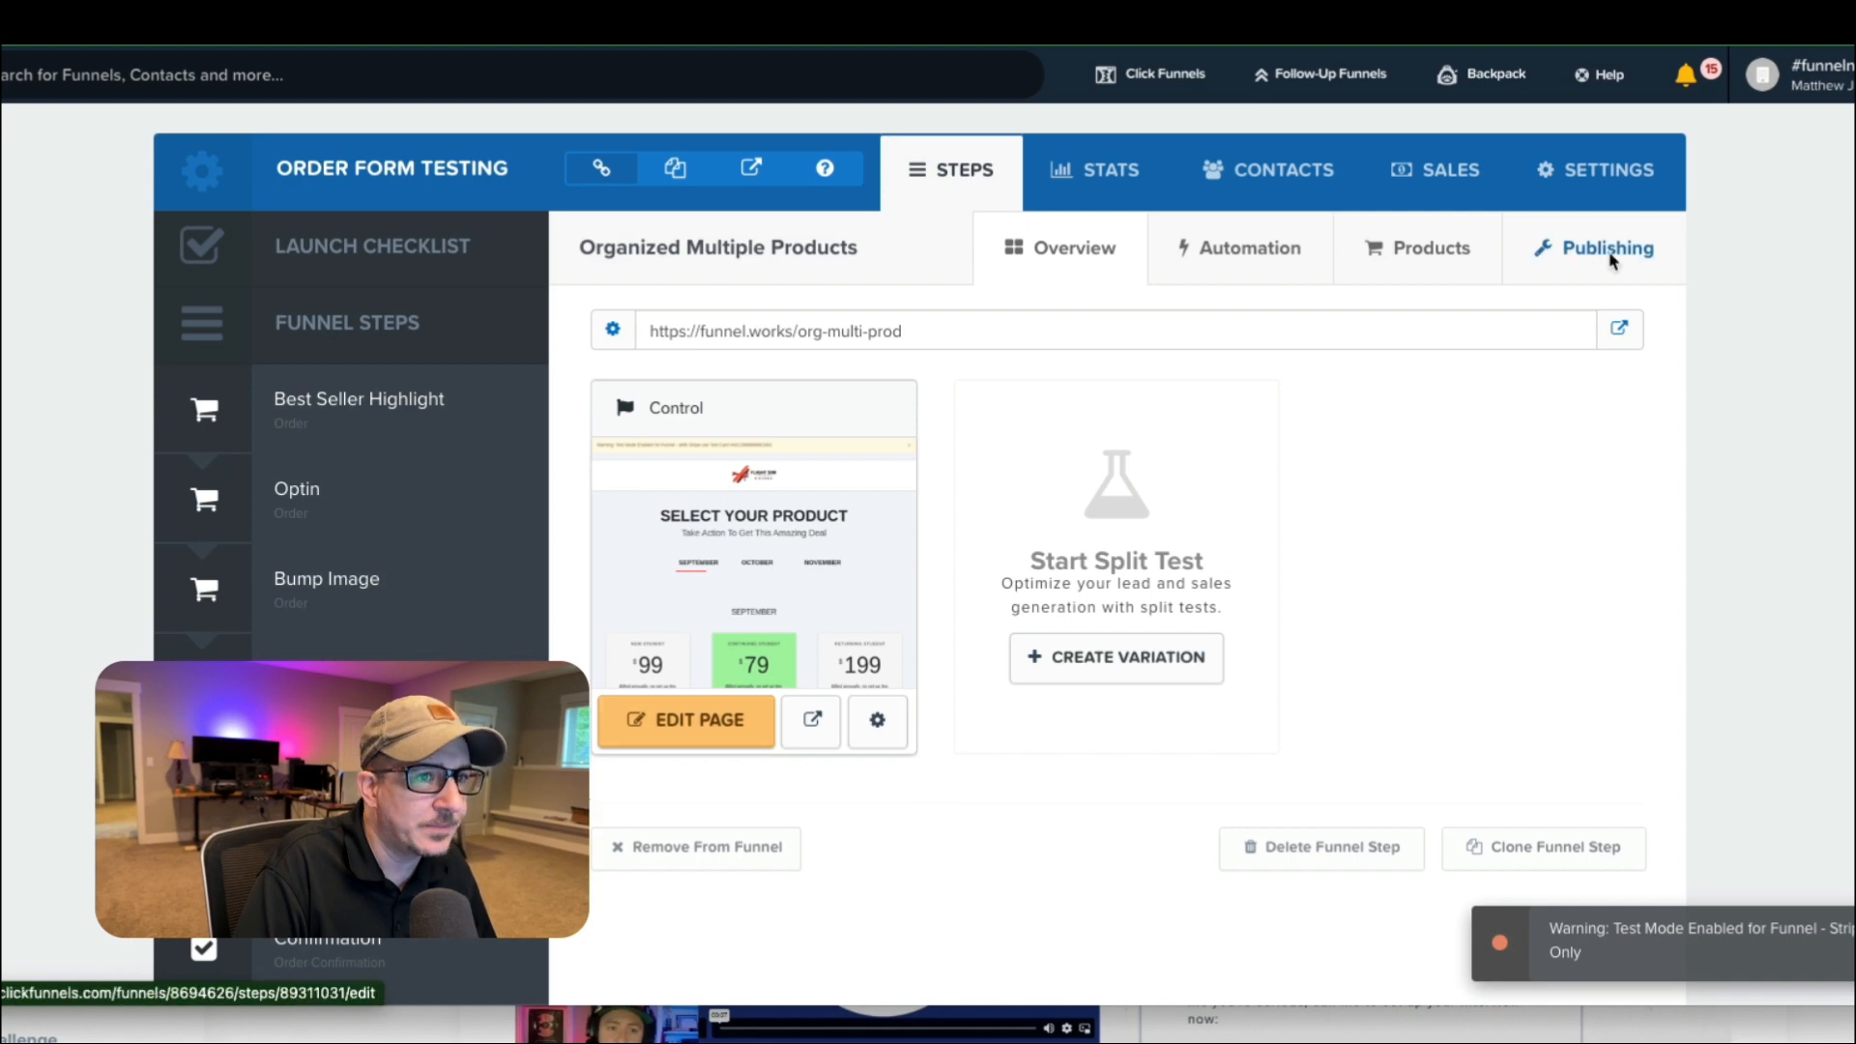
Return to the live product page and look over the September student options and their order buttons.
click(1751, 21)
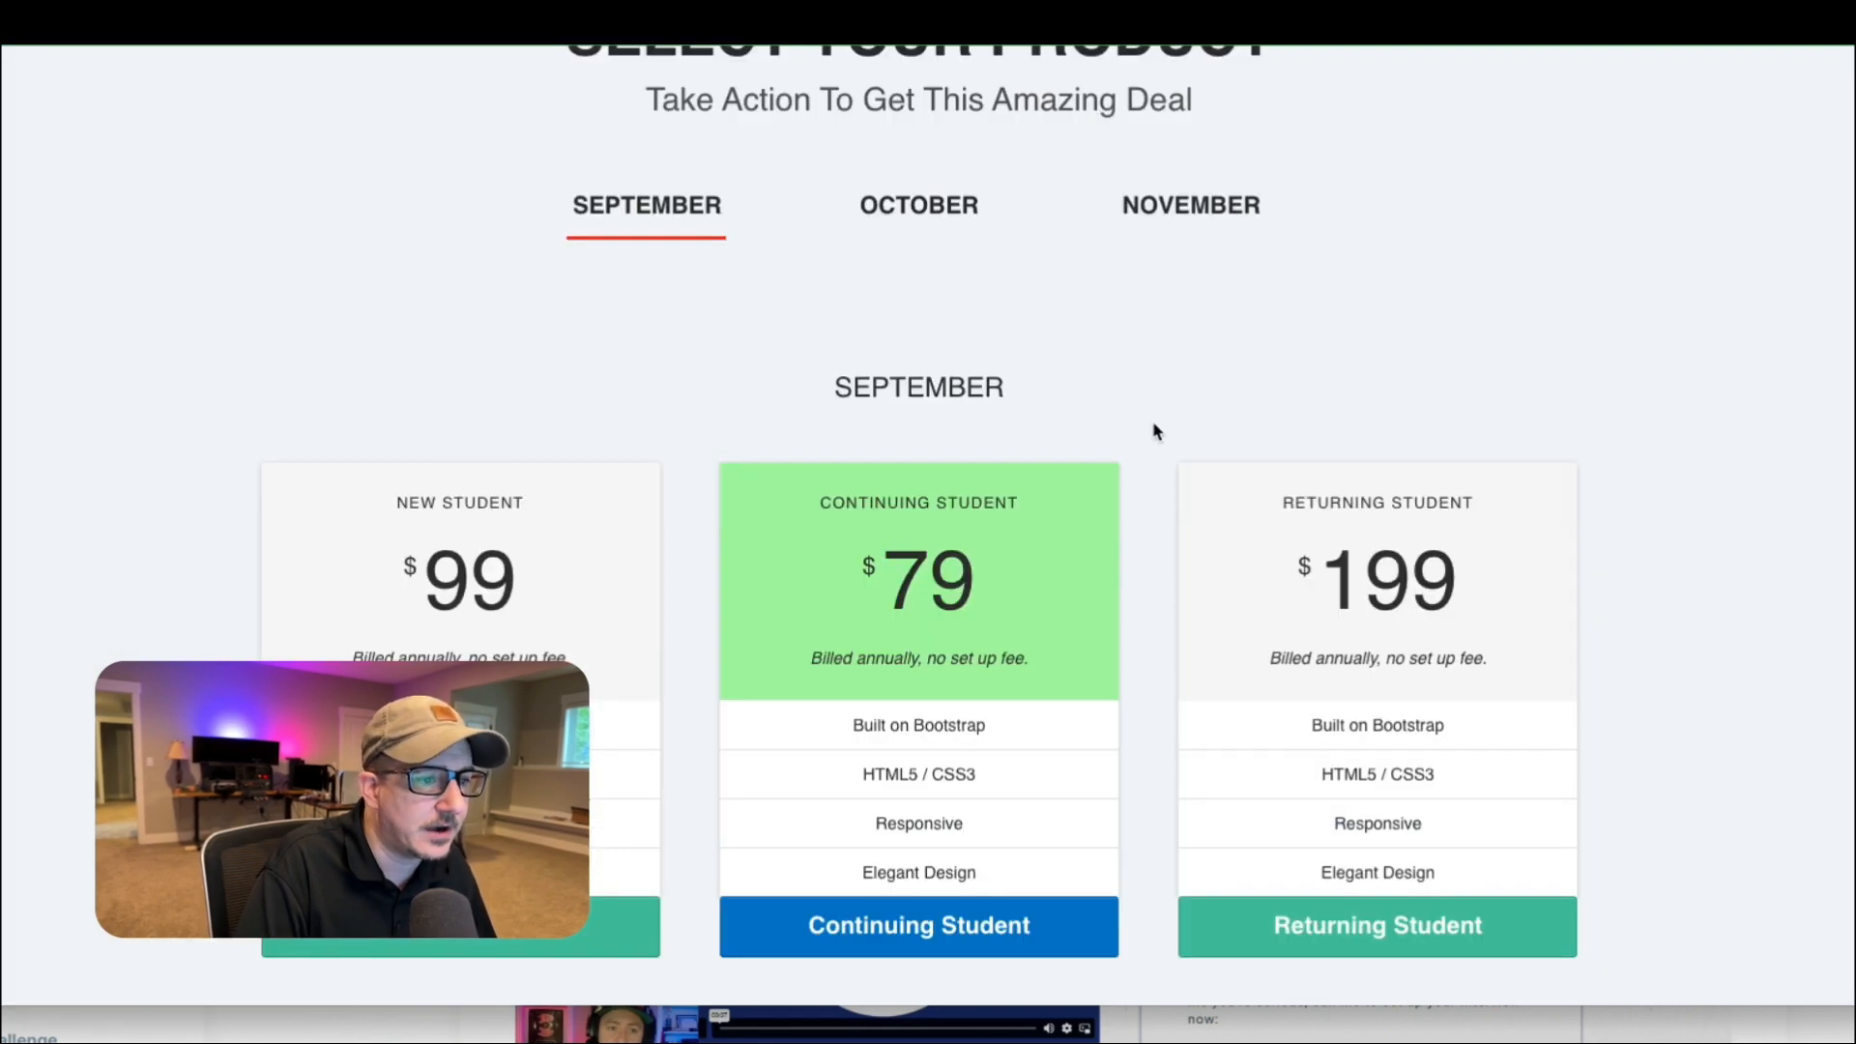
scroll(1155, 432, up, 3)
scroll(1156, 432, down, 3)
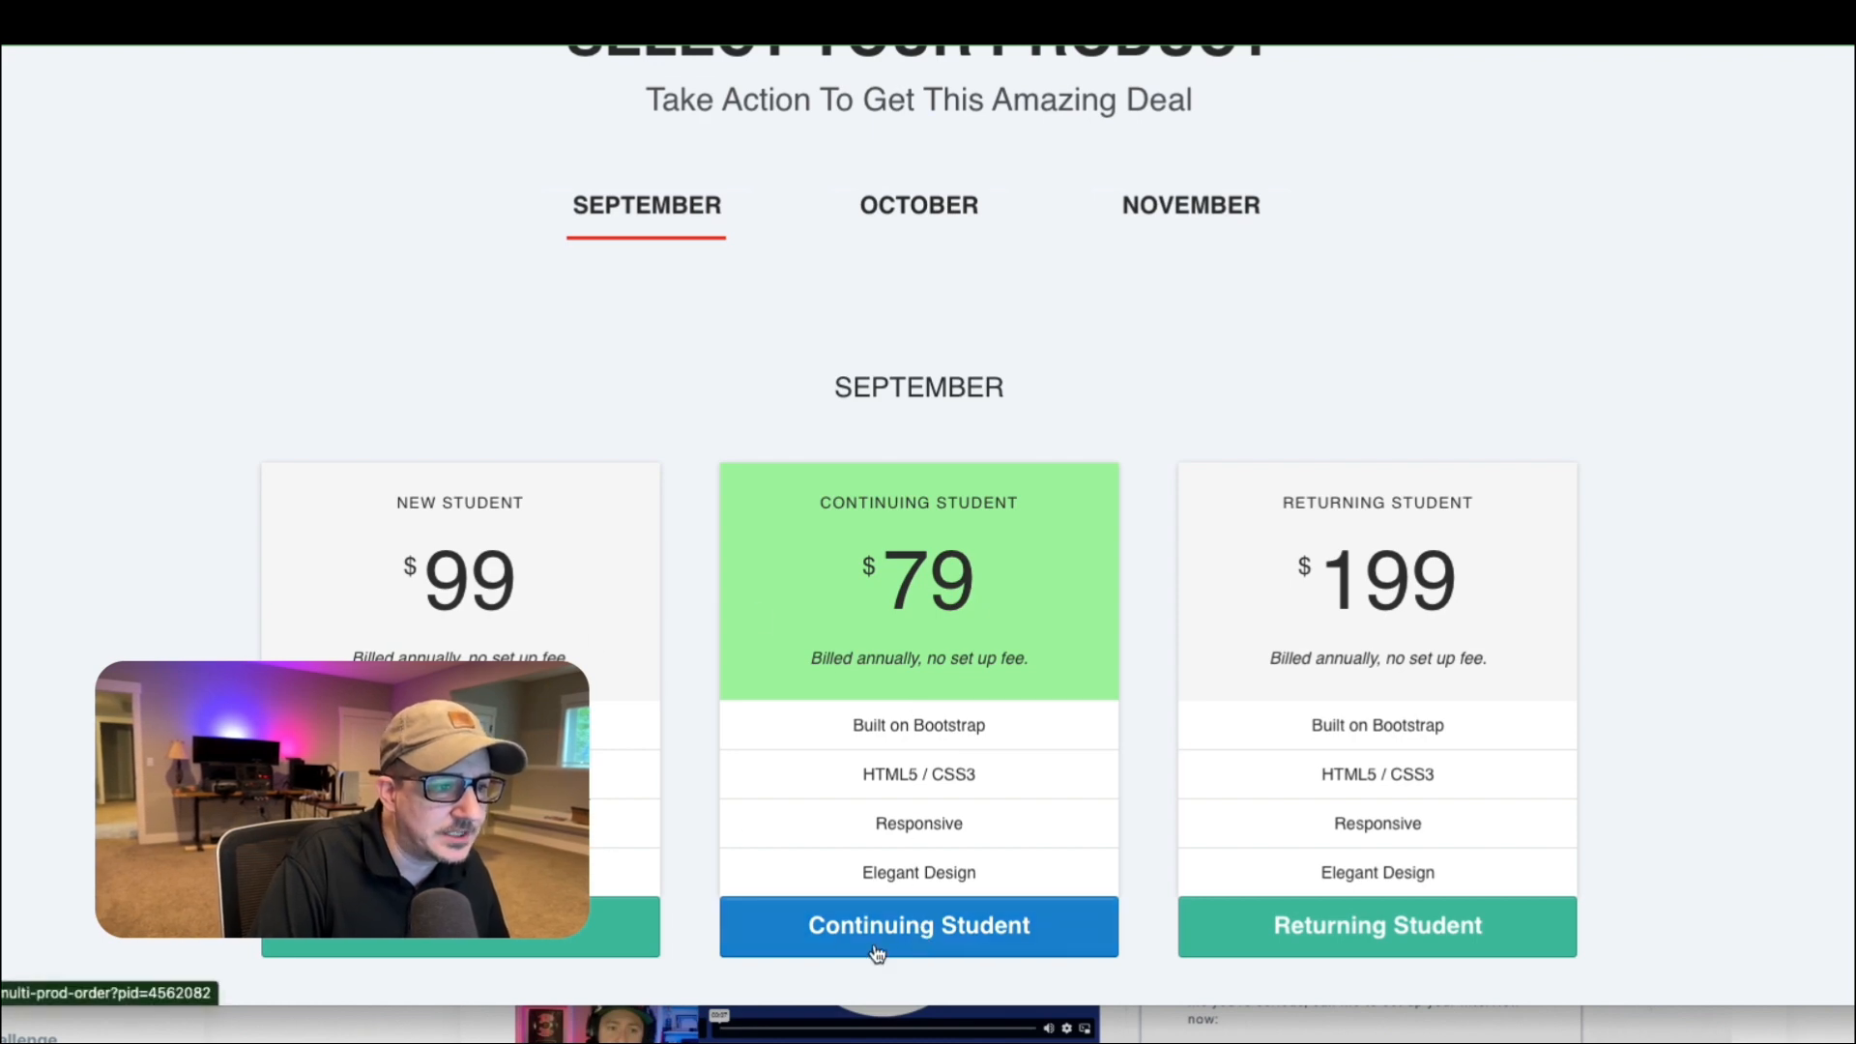
Open the order form for the September Continuing Student option and look over its preselected product.
click(906, 932)
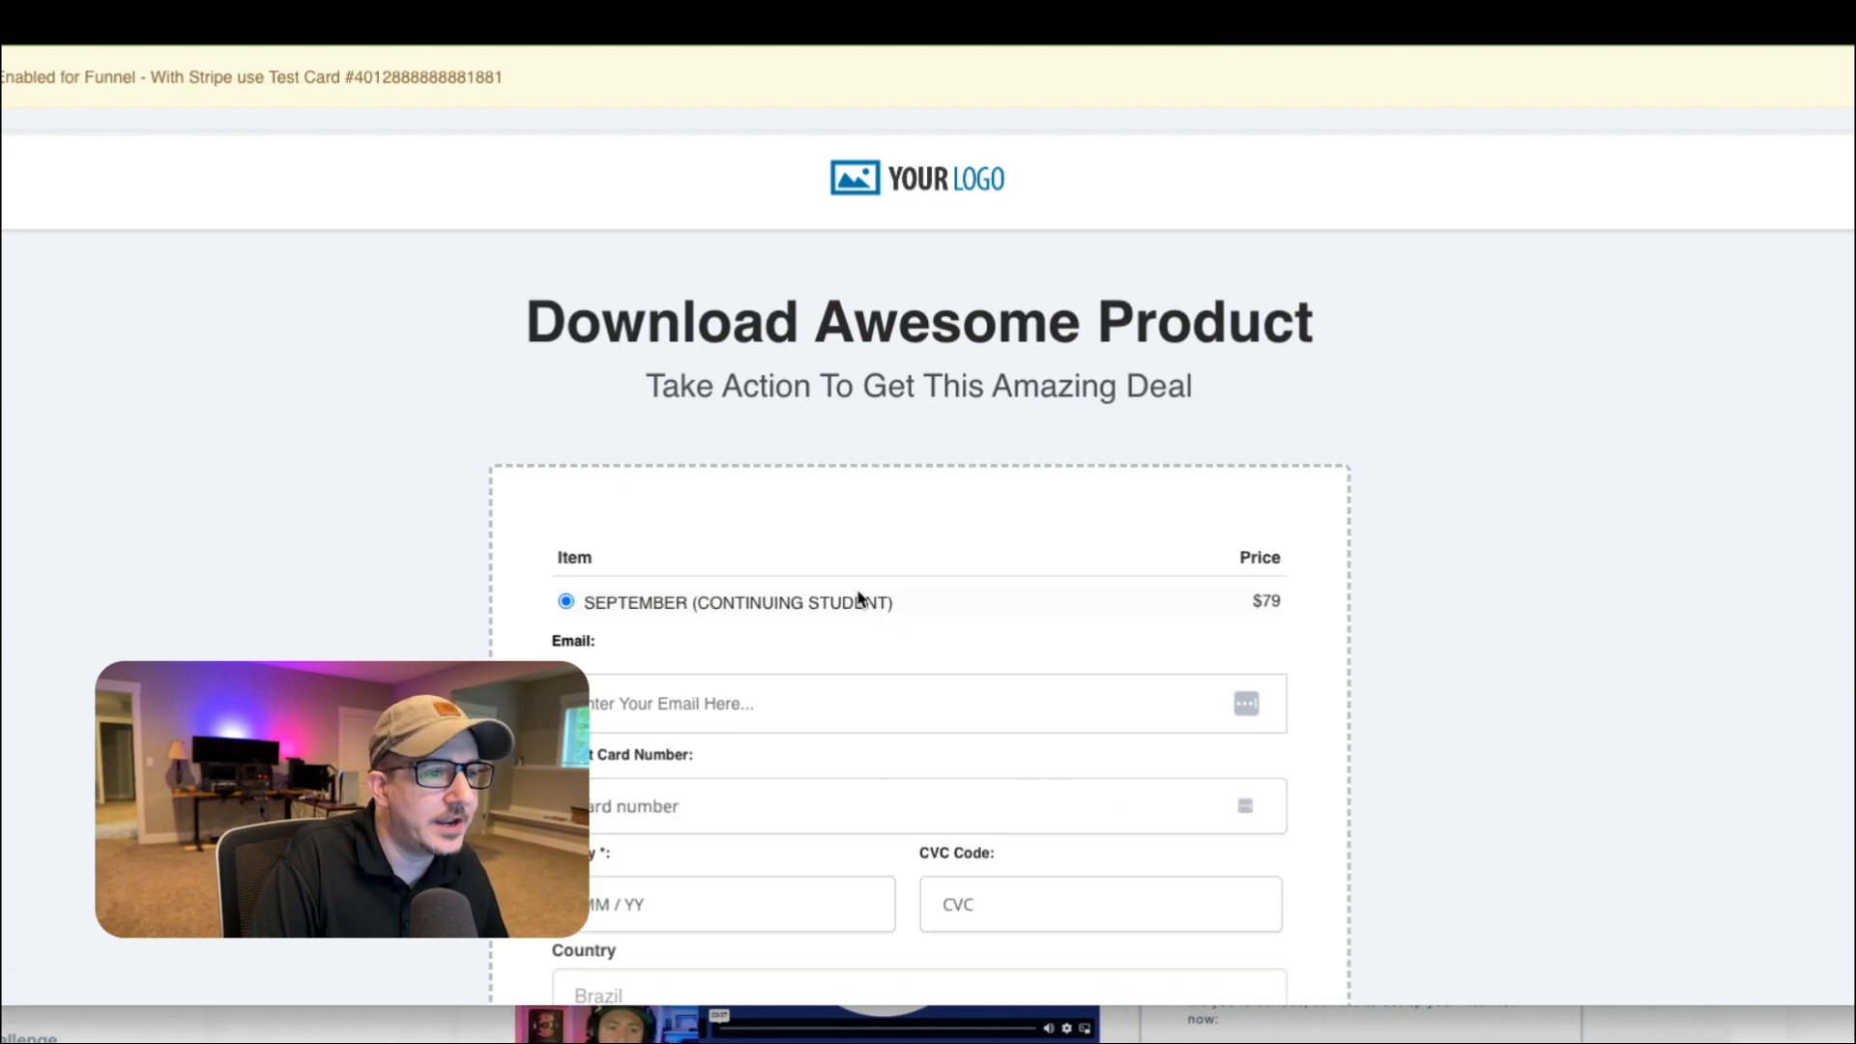
scroll(859, 600, down, 3)
scroll(857, 590, up, 2)
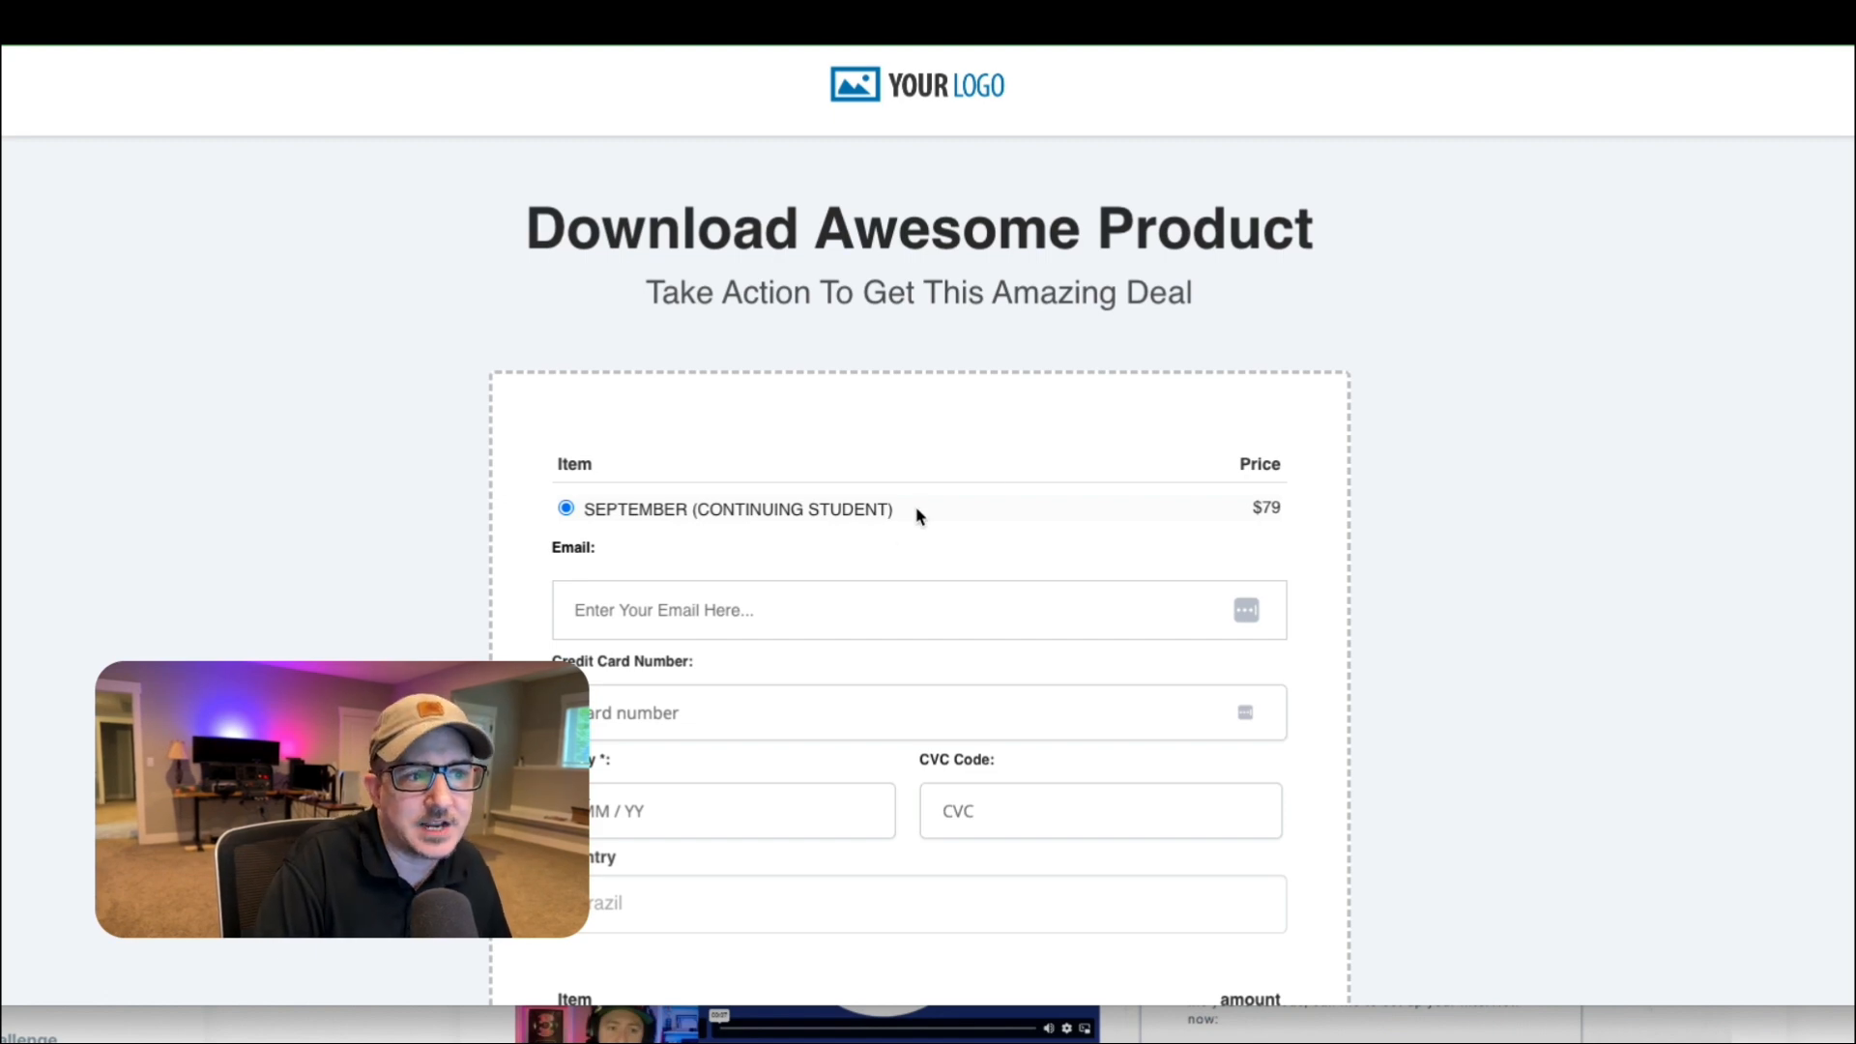
scroll(928, 512, down, 1)
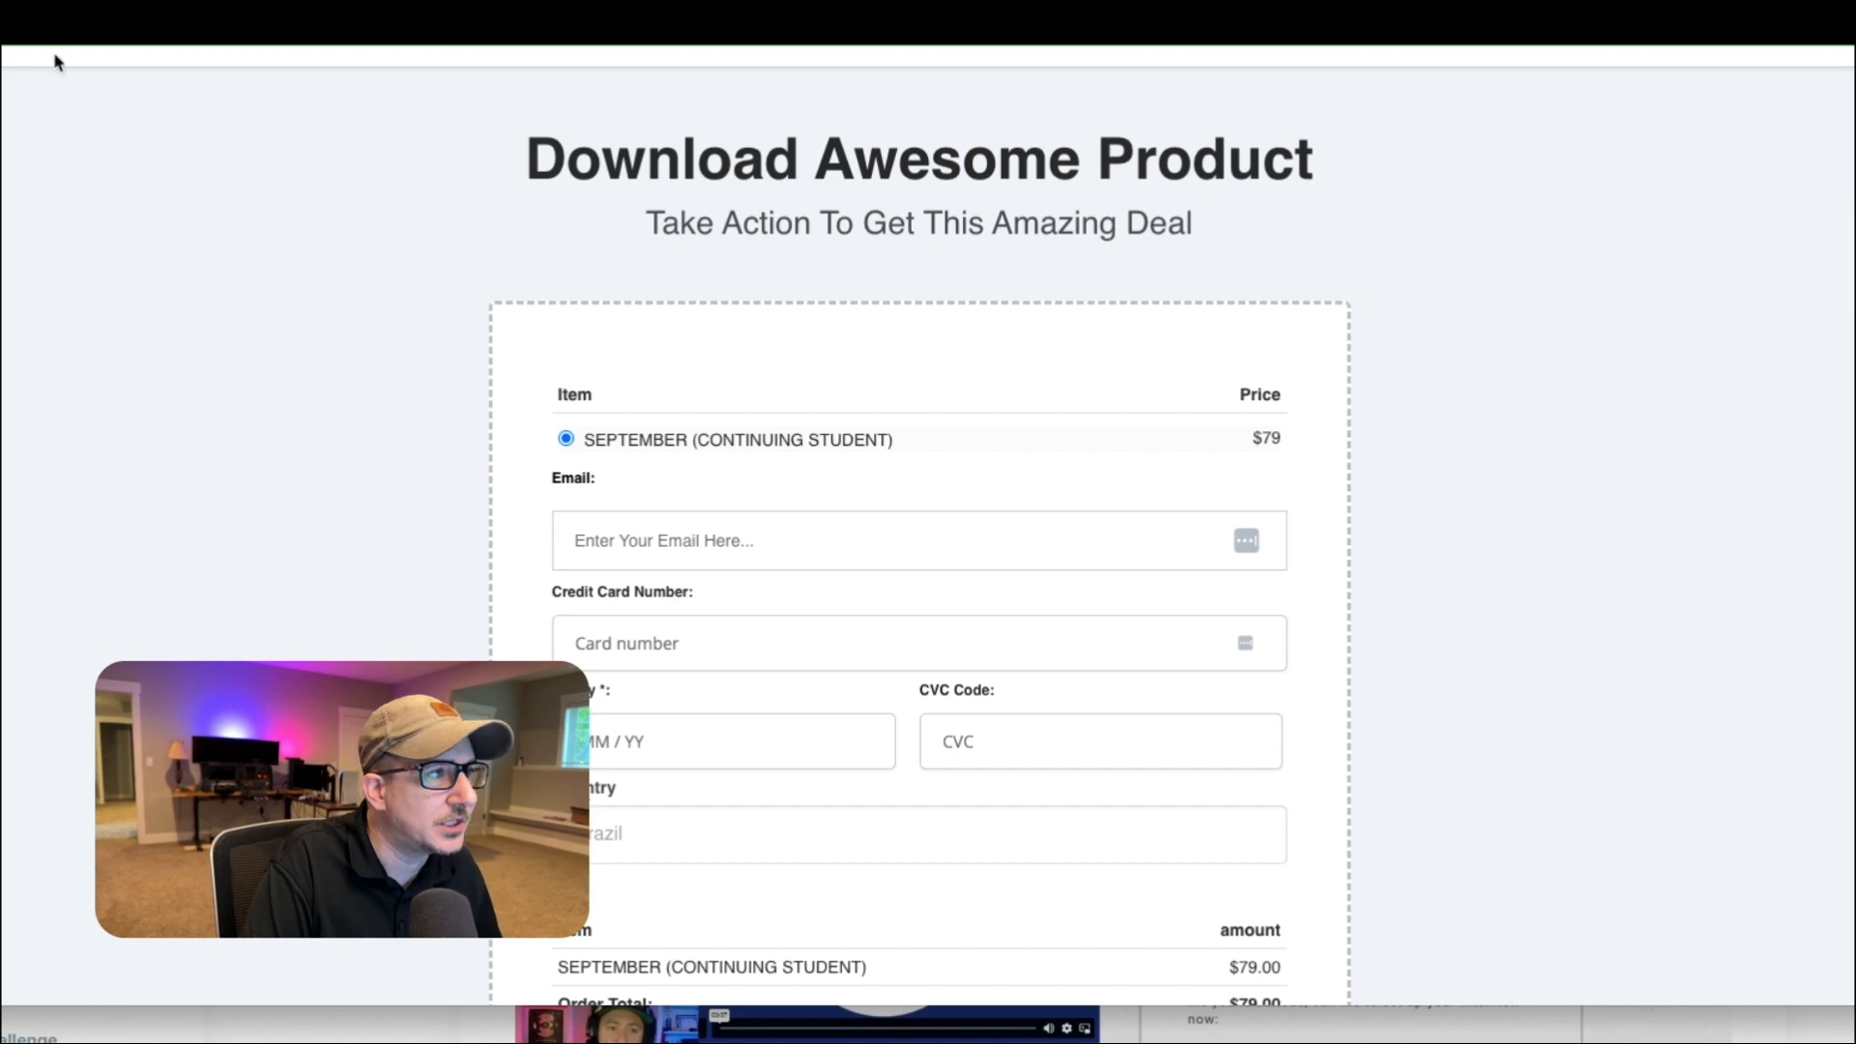
Return to the product page, check the order form for September New Student, and reopen the Continuing Student one.
click(39, 25)
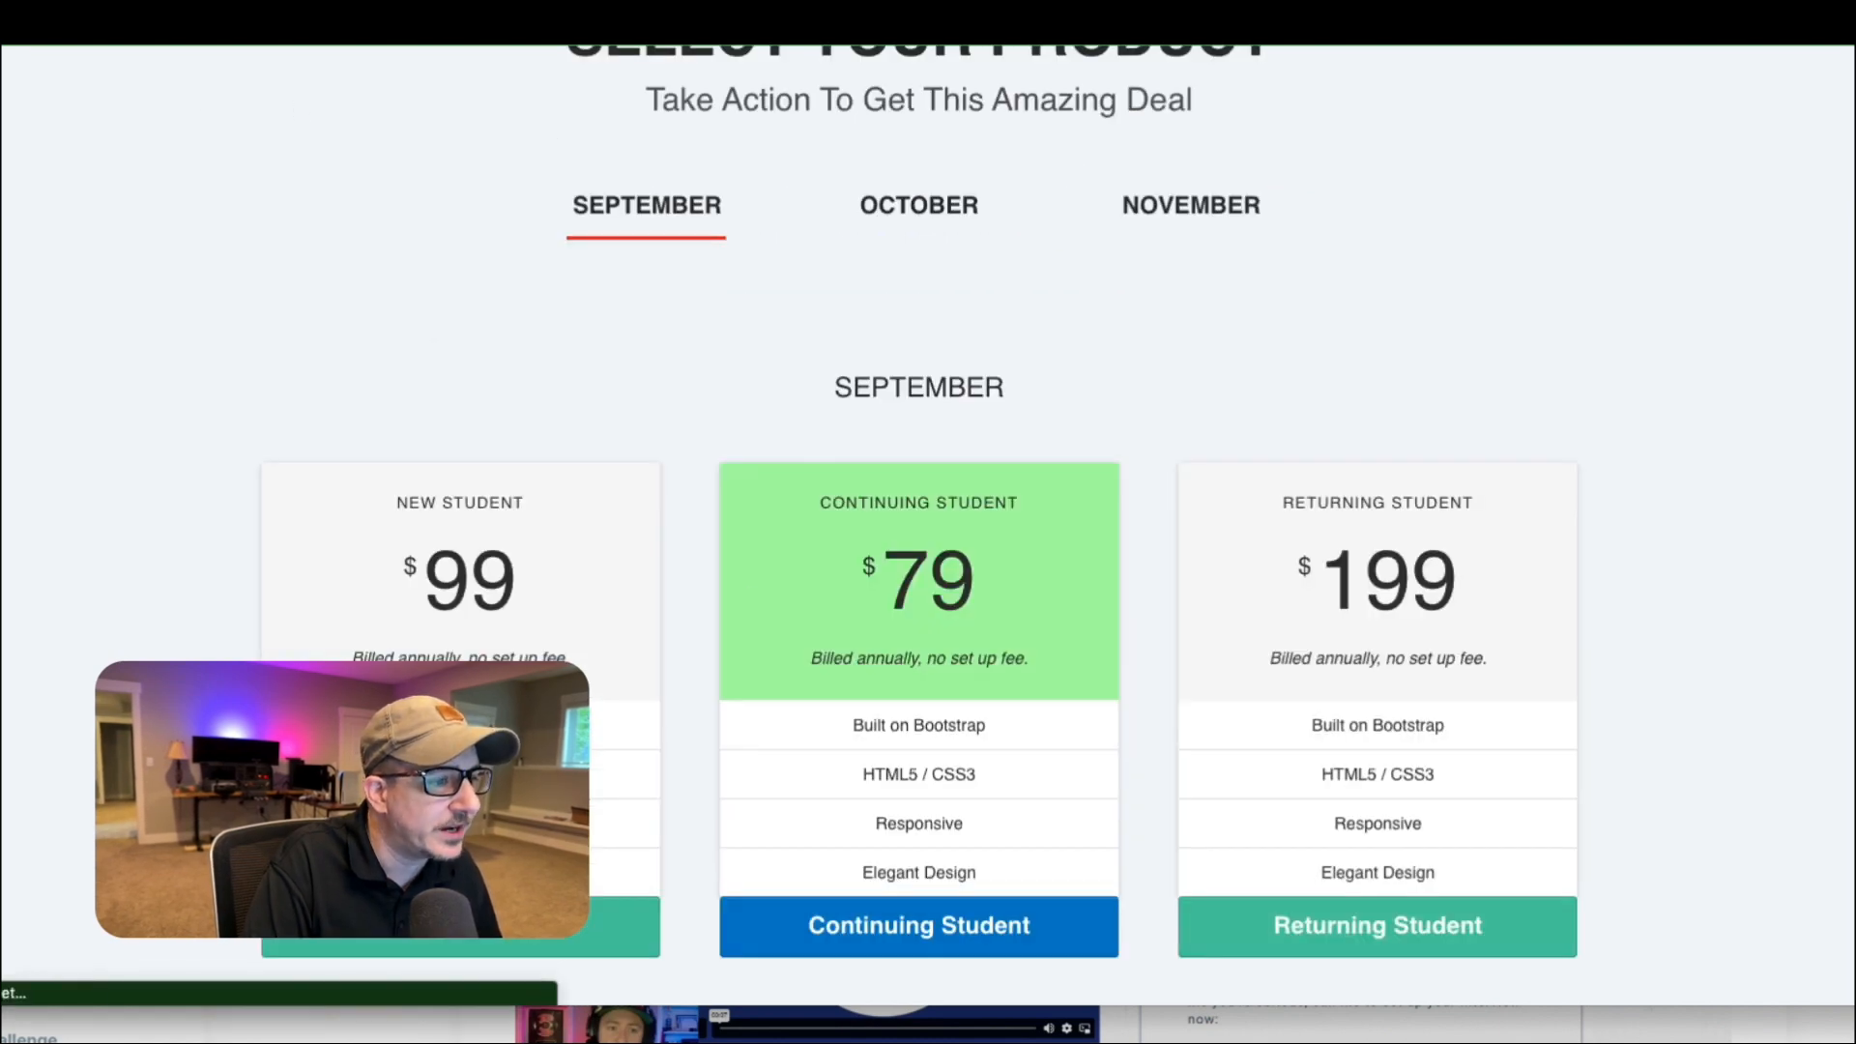
click(470, 940)
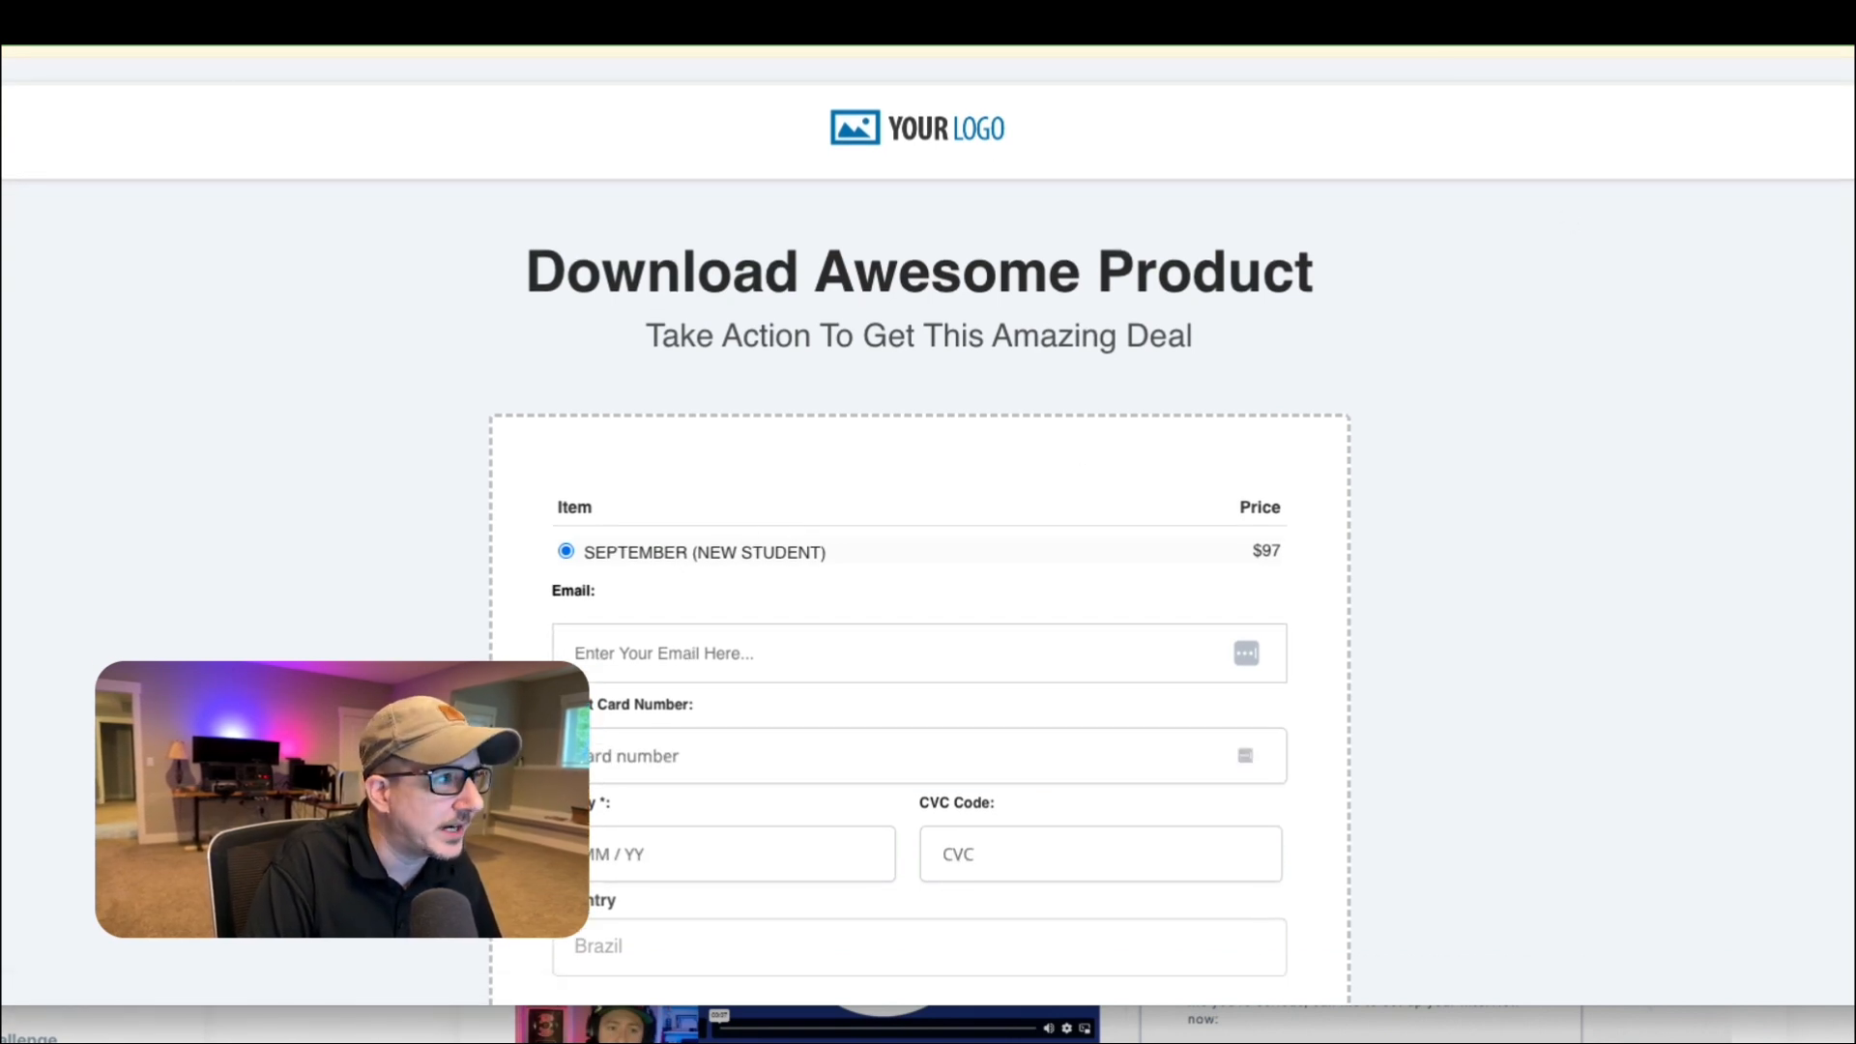
click(35, 25)
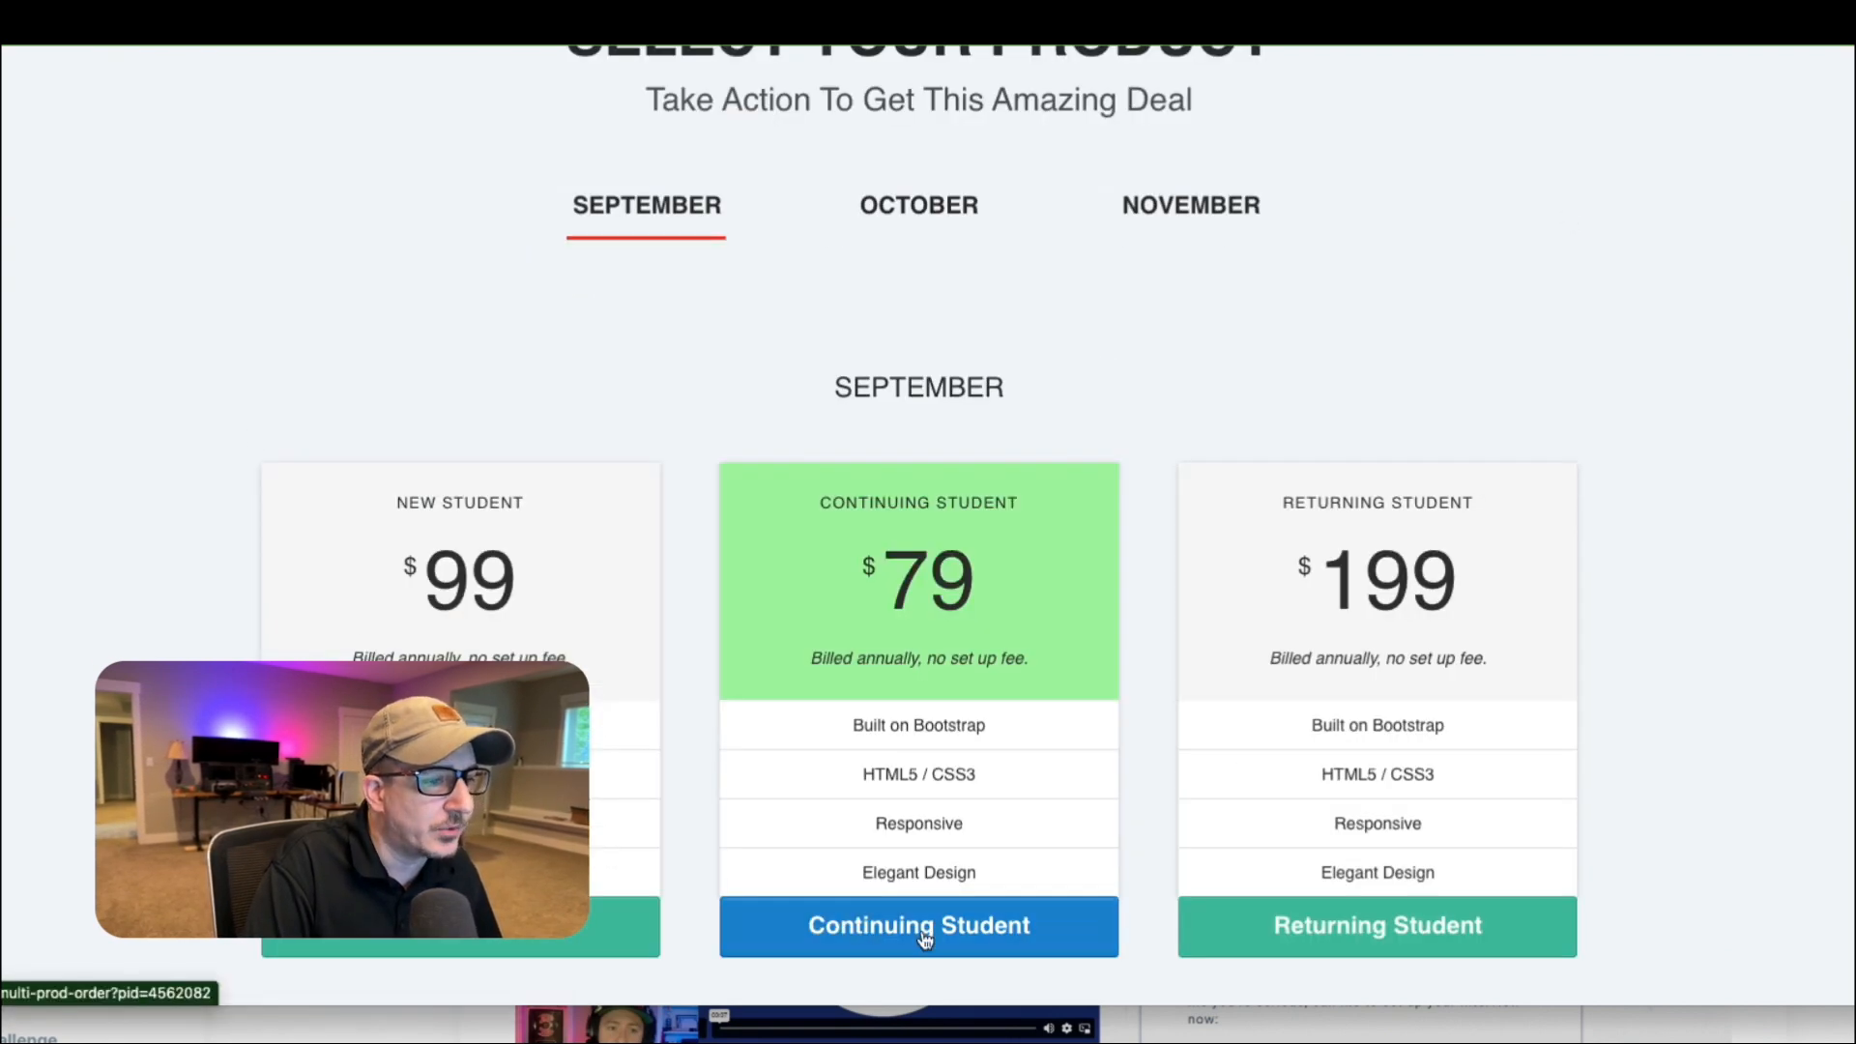
click(950, 943)
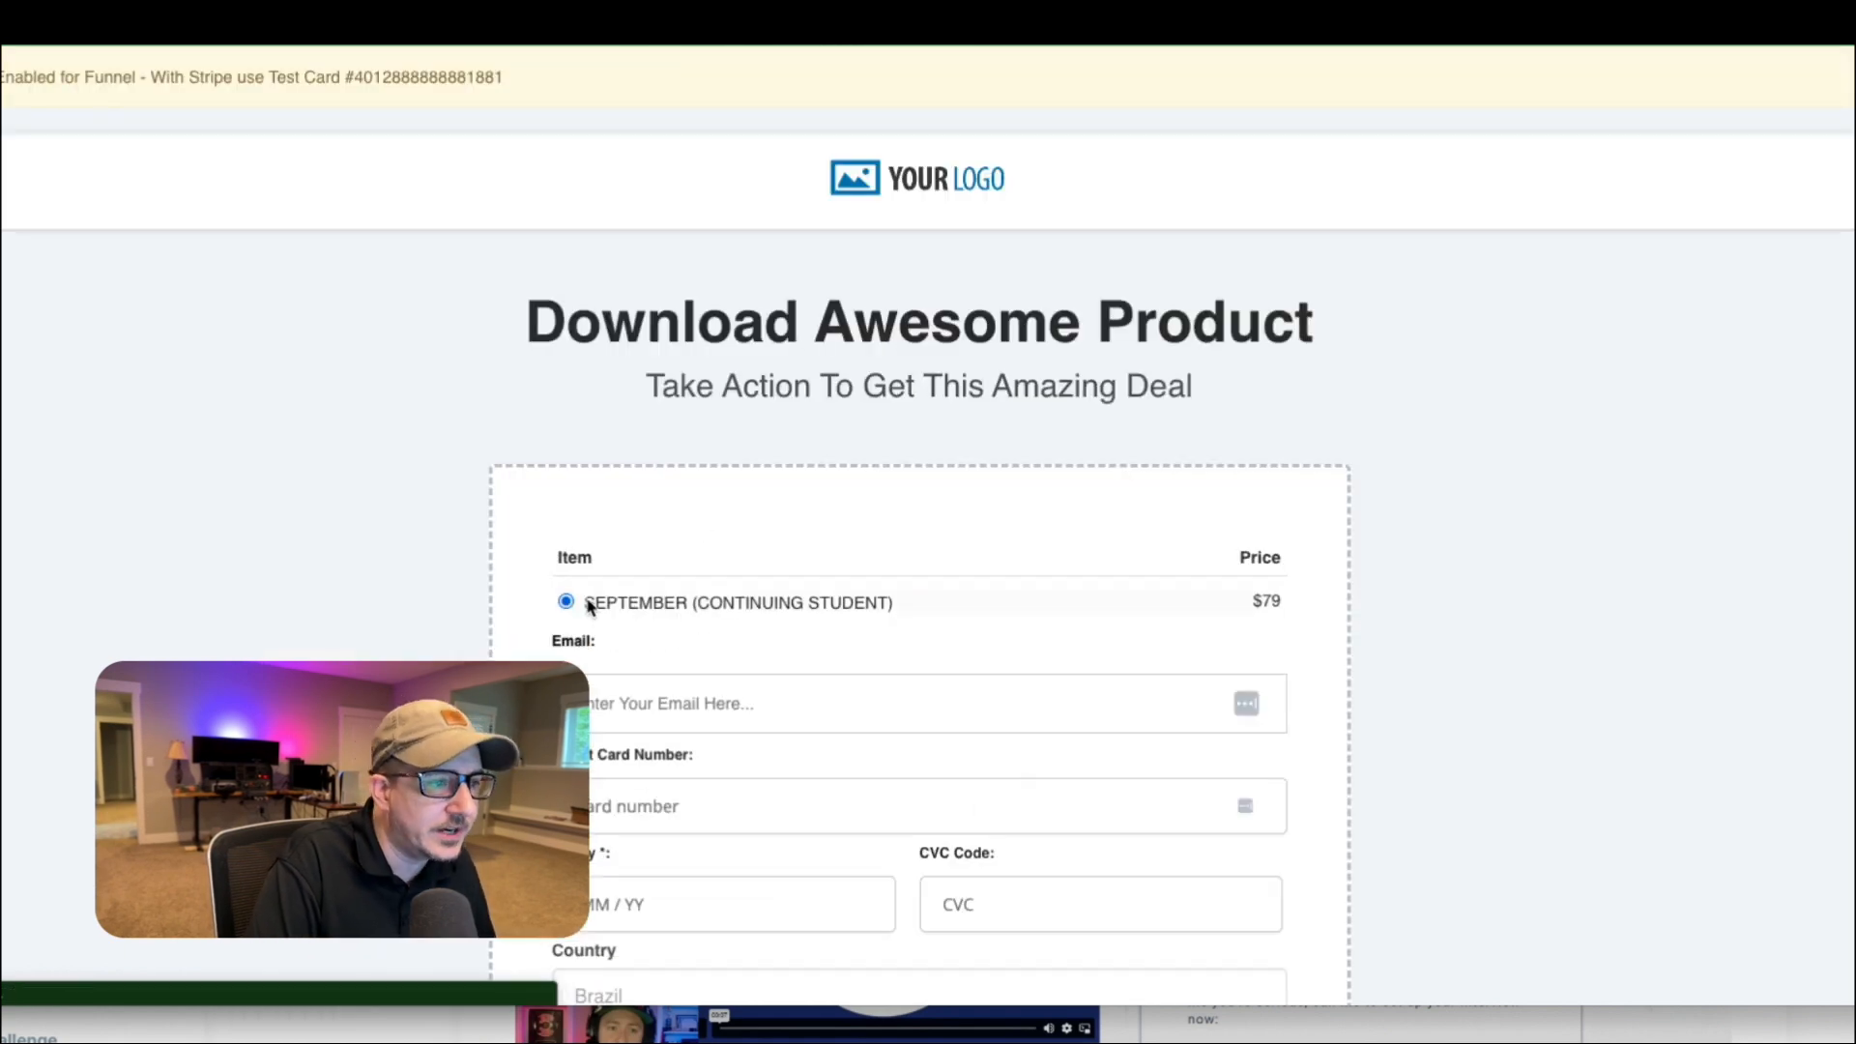
Examine the Continuing Student order form, including its payment fields, country field, order summary and Complete Order section.
scroll(861, 484, down, 2)
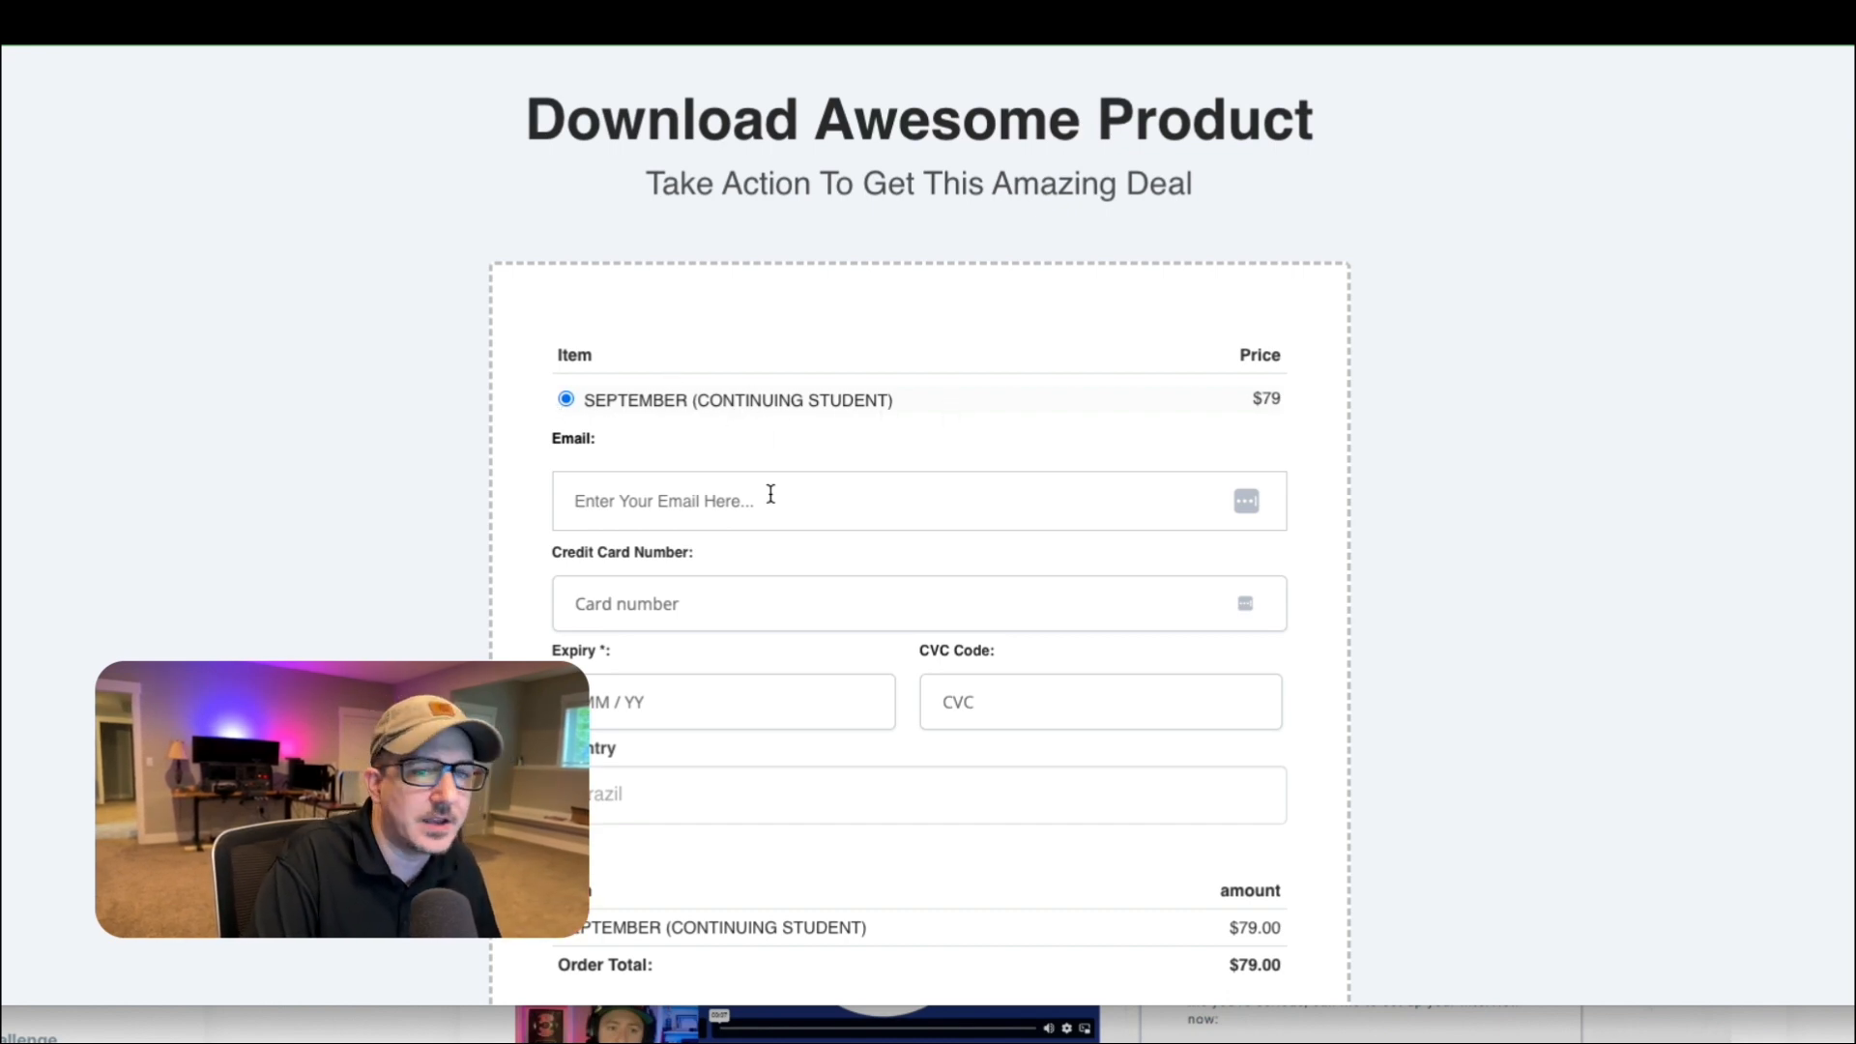
scroll(771, 491, down, 3)
scroll(735, 478, up, 2)
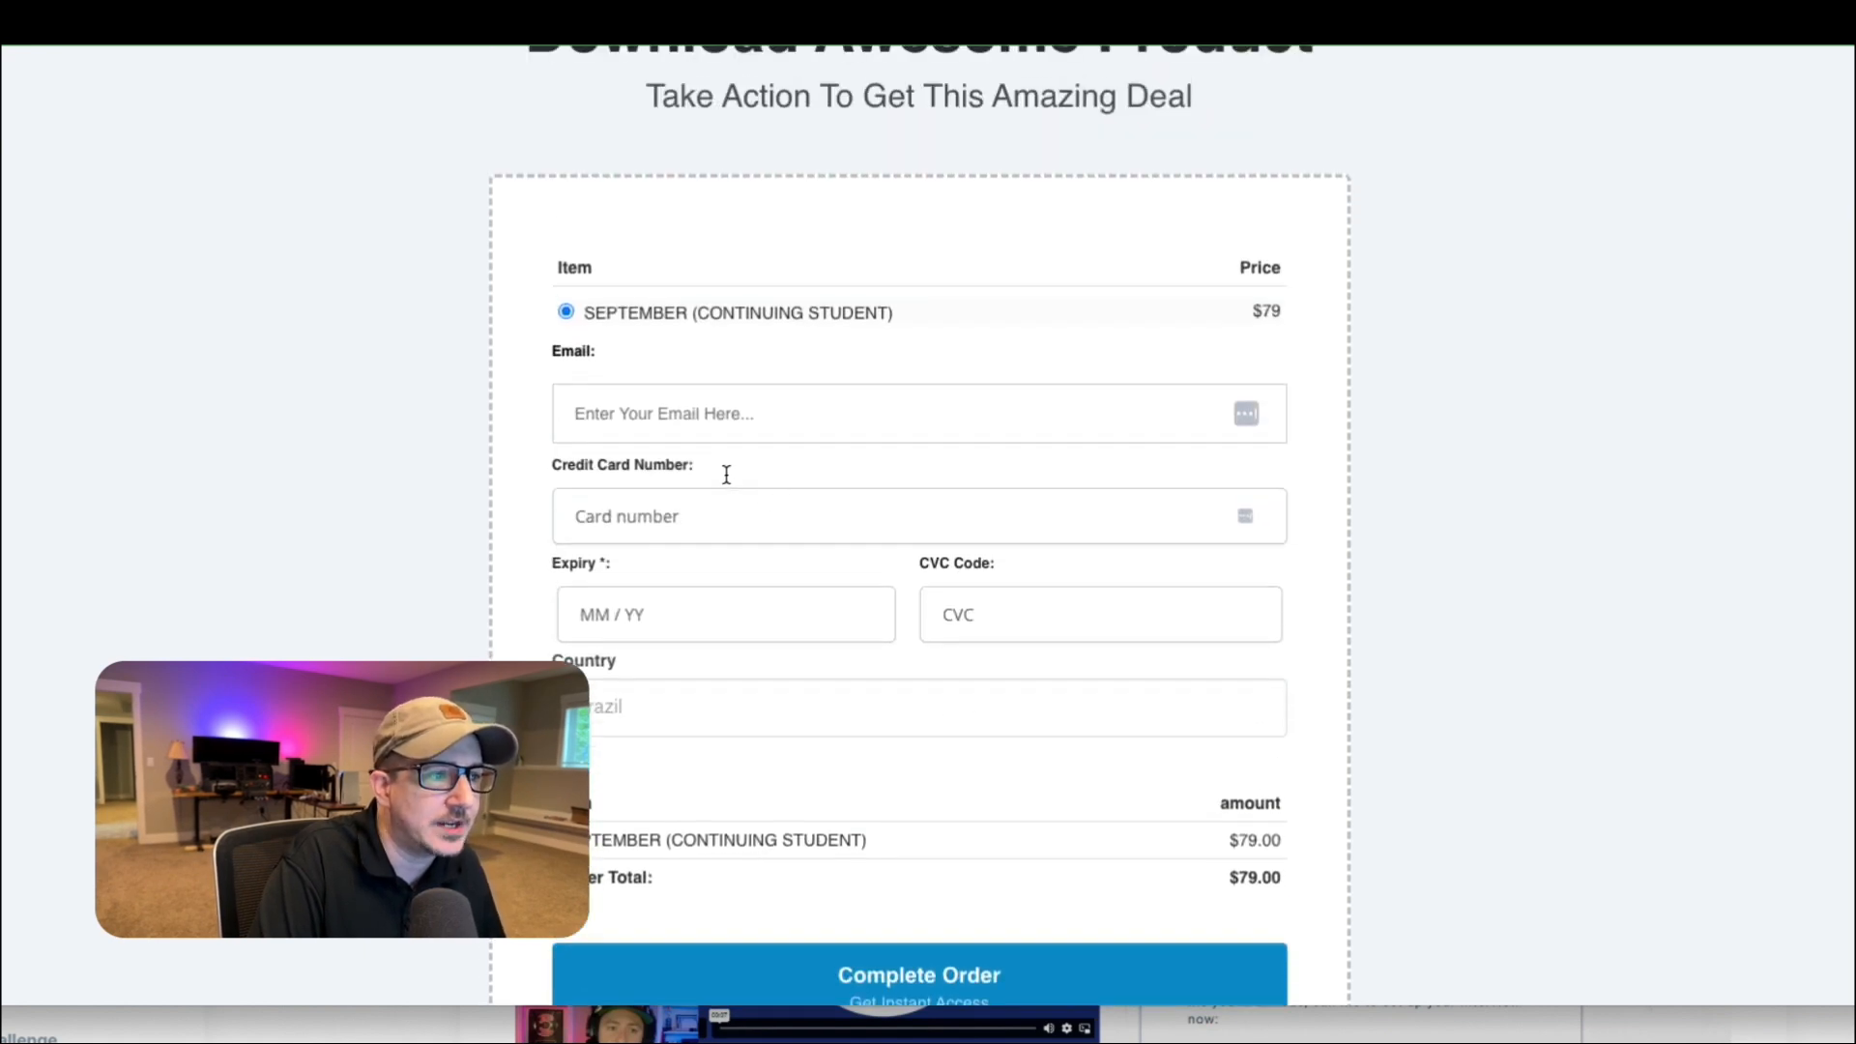
scroll(750, 682, down, 1)
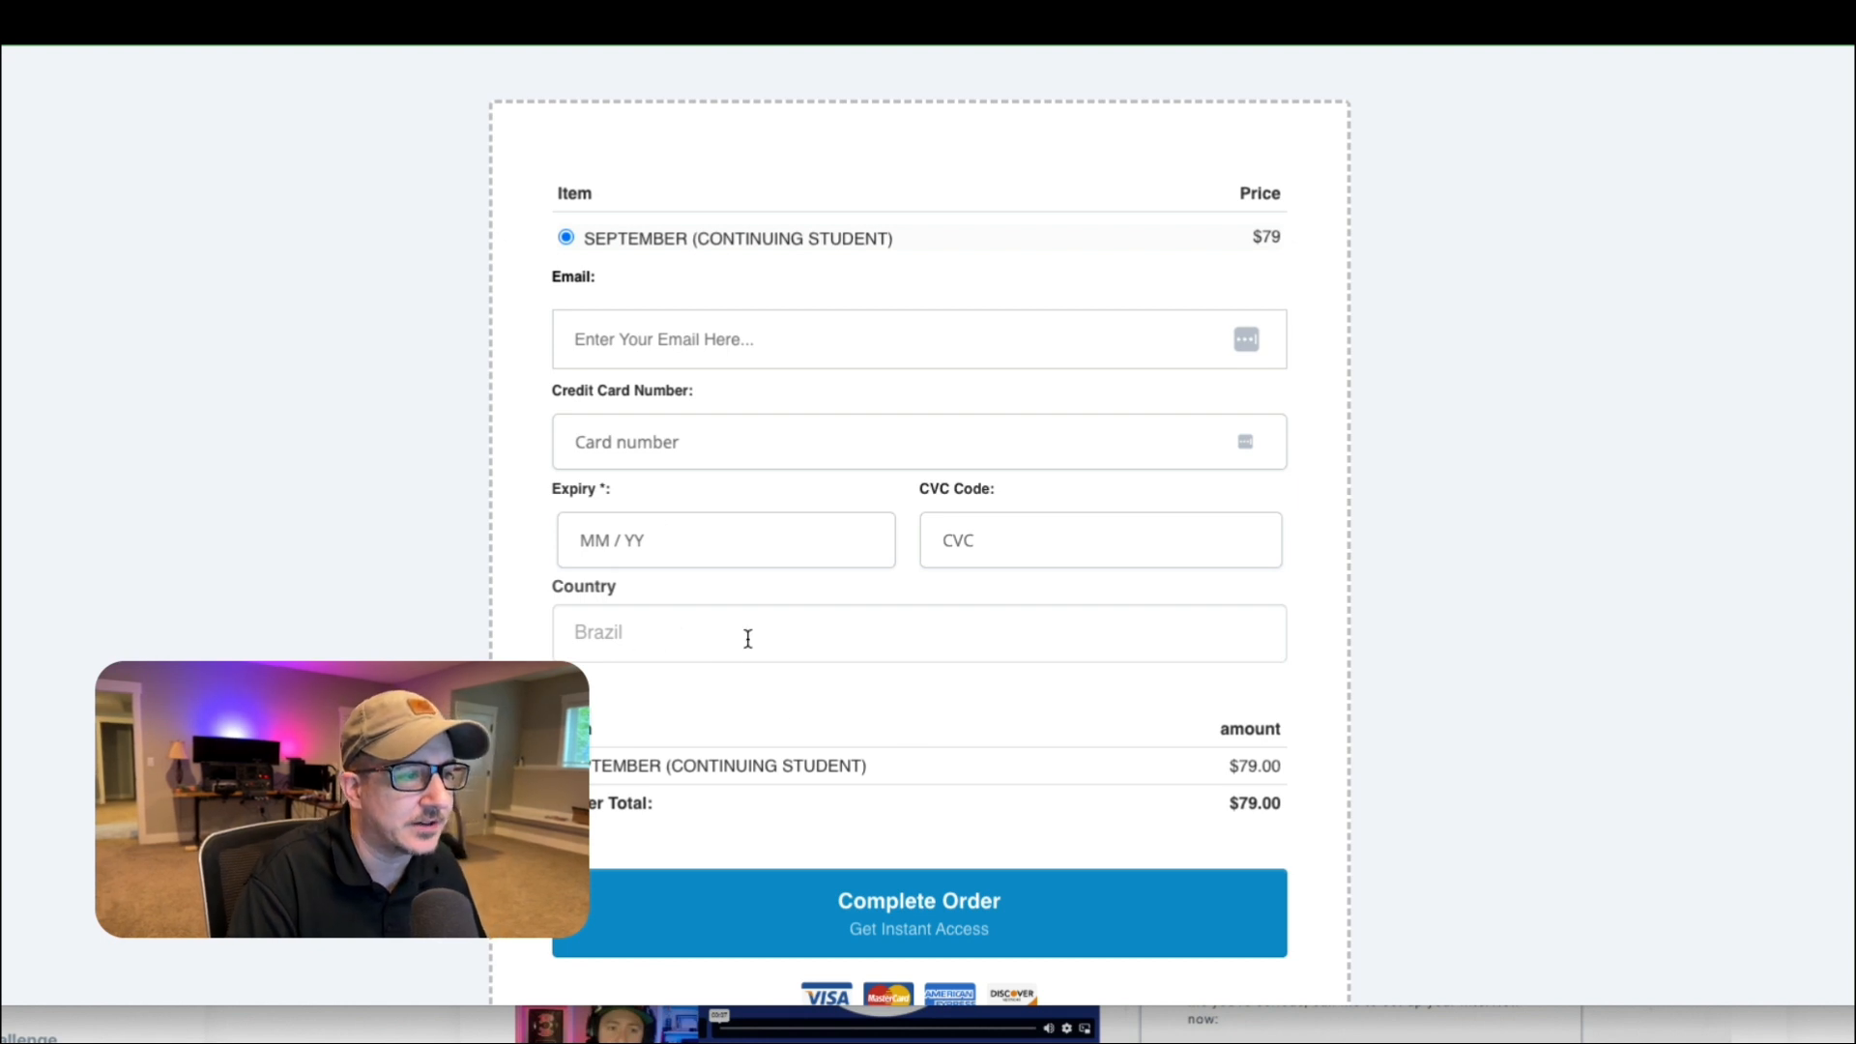
click(681, 640)
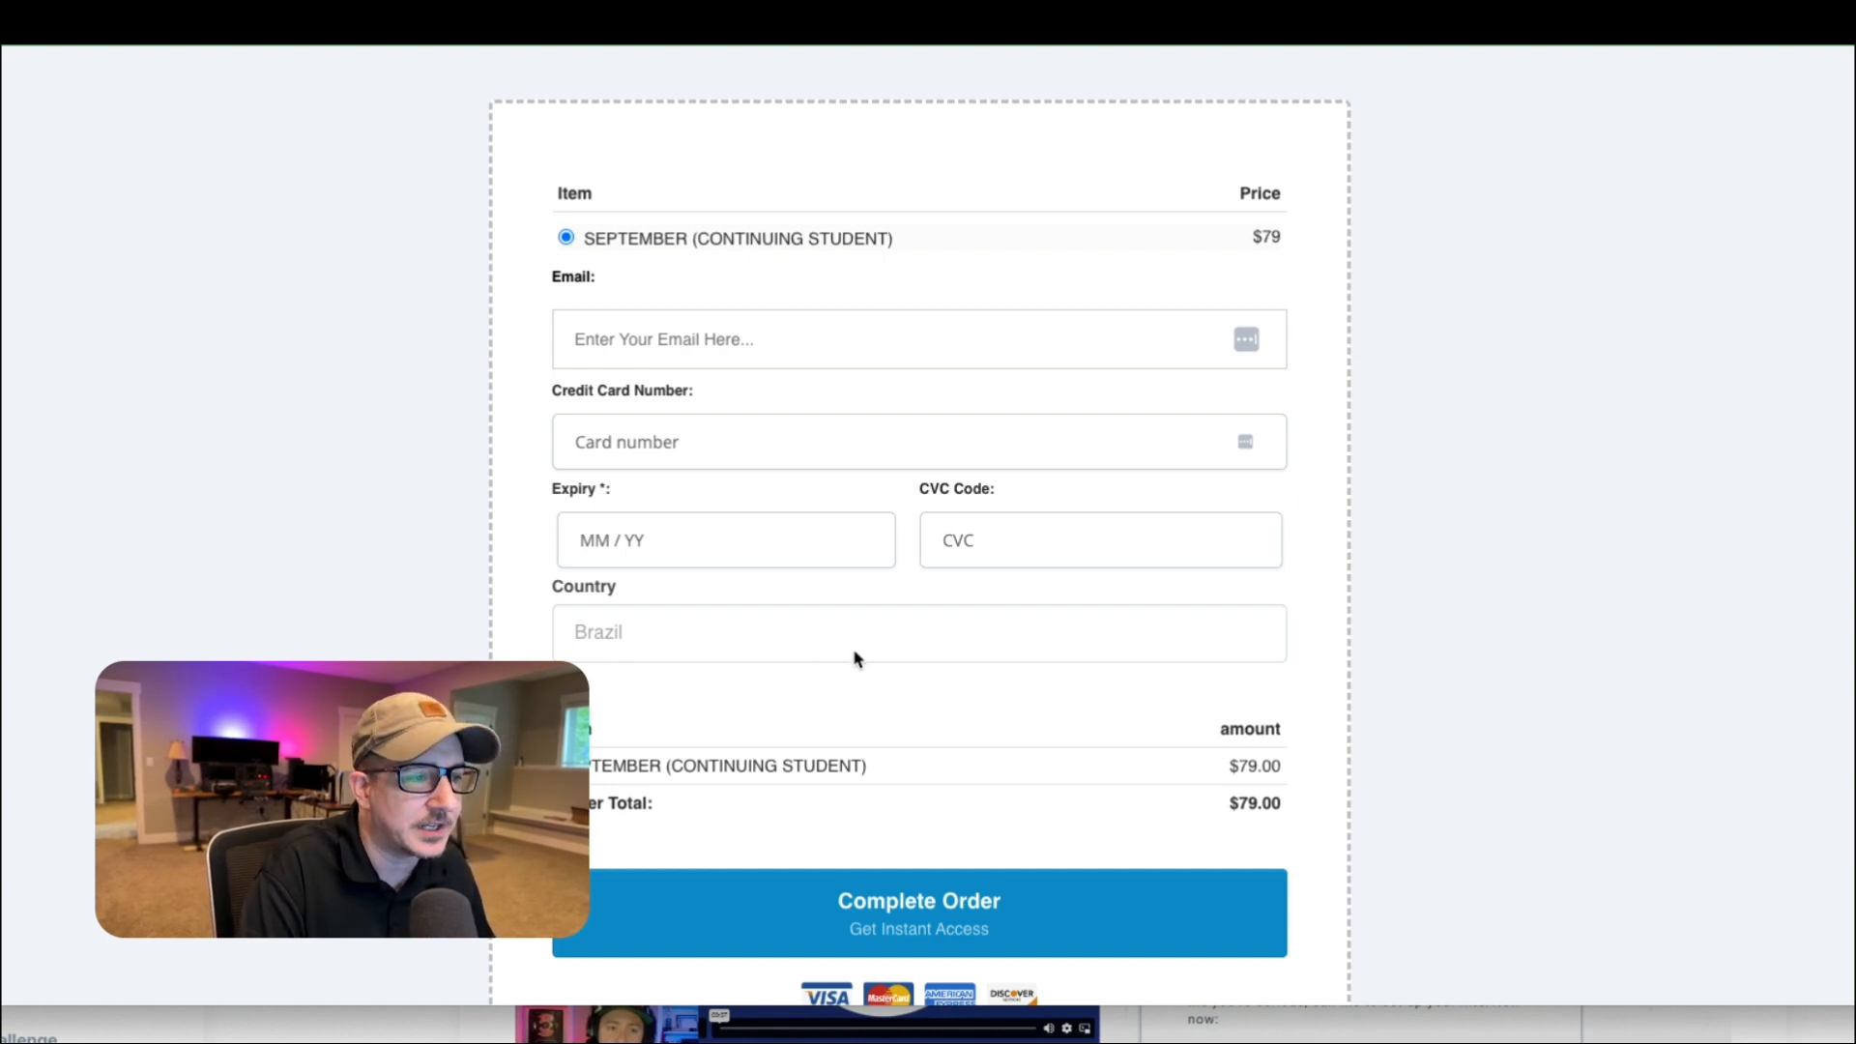
scroll(875, 665, down, 1)
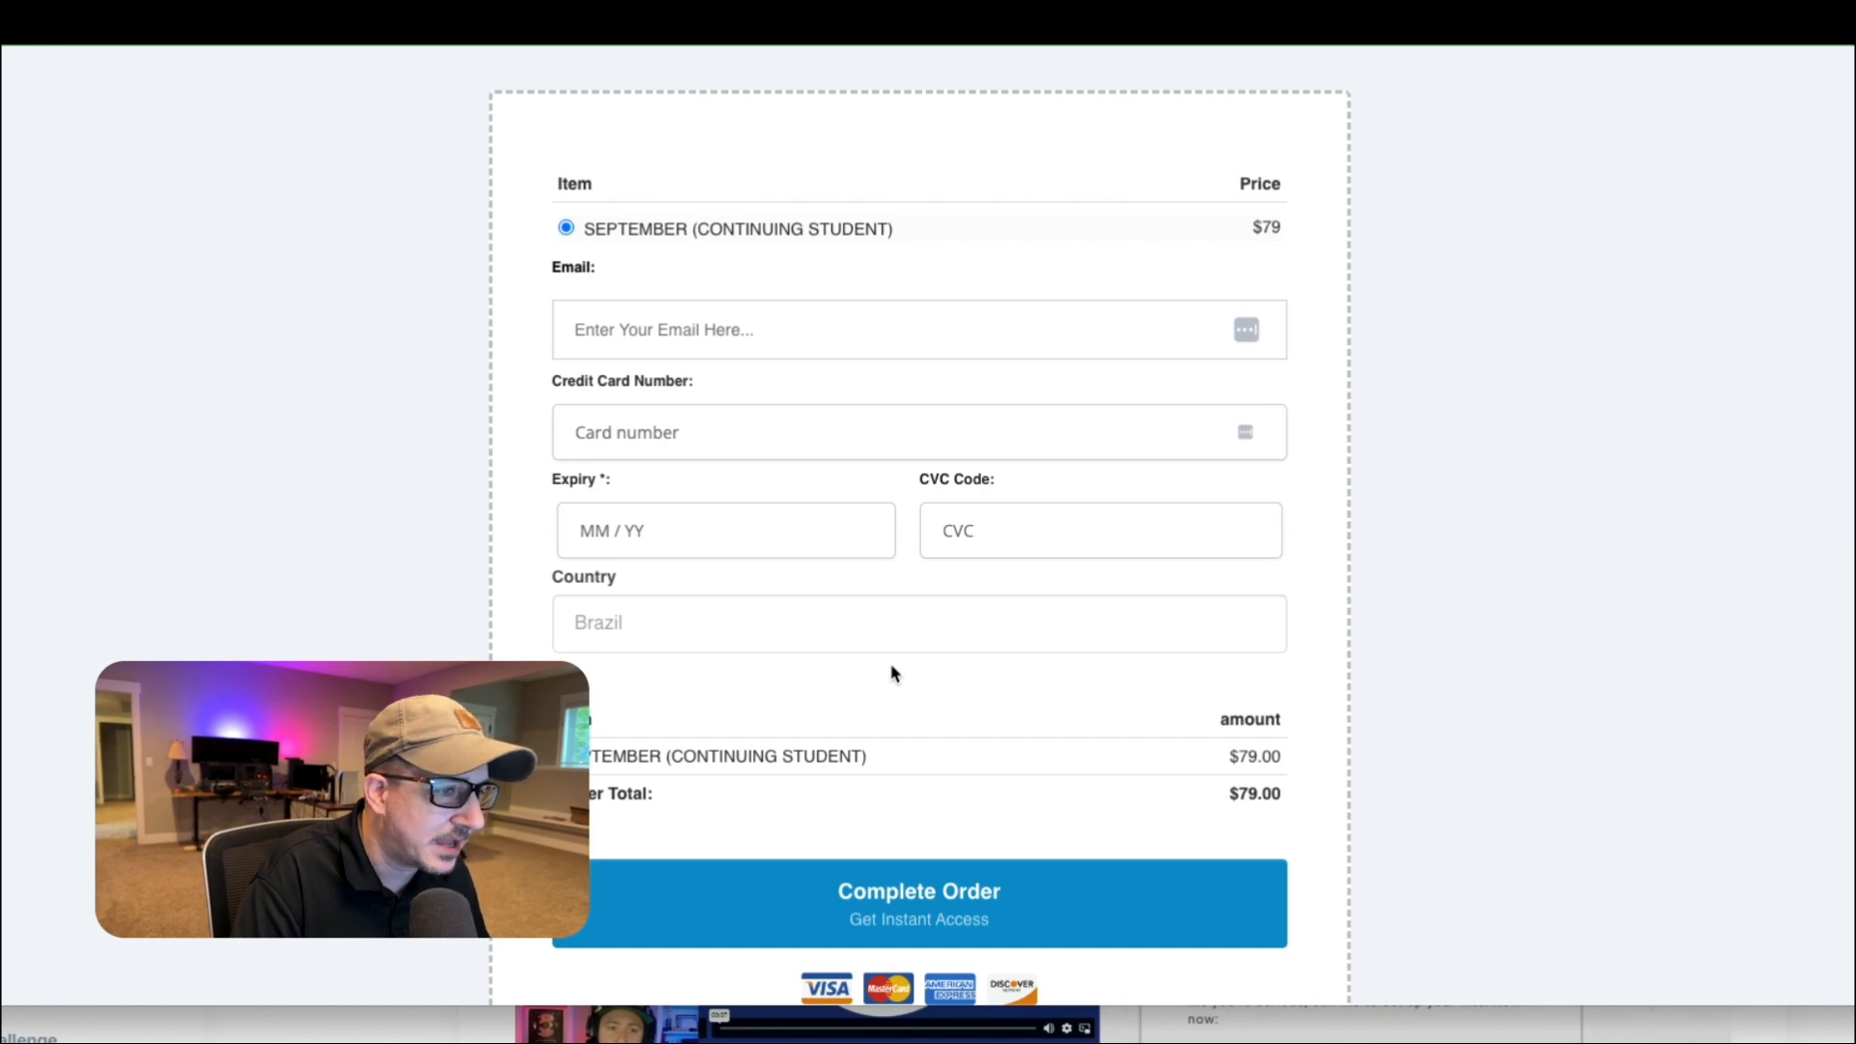
scroll(918, 711, down, 3)
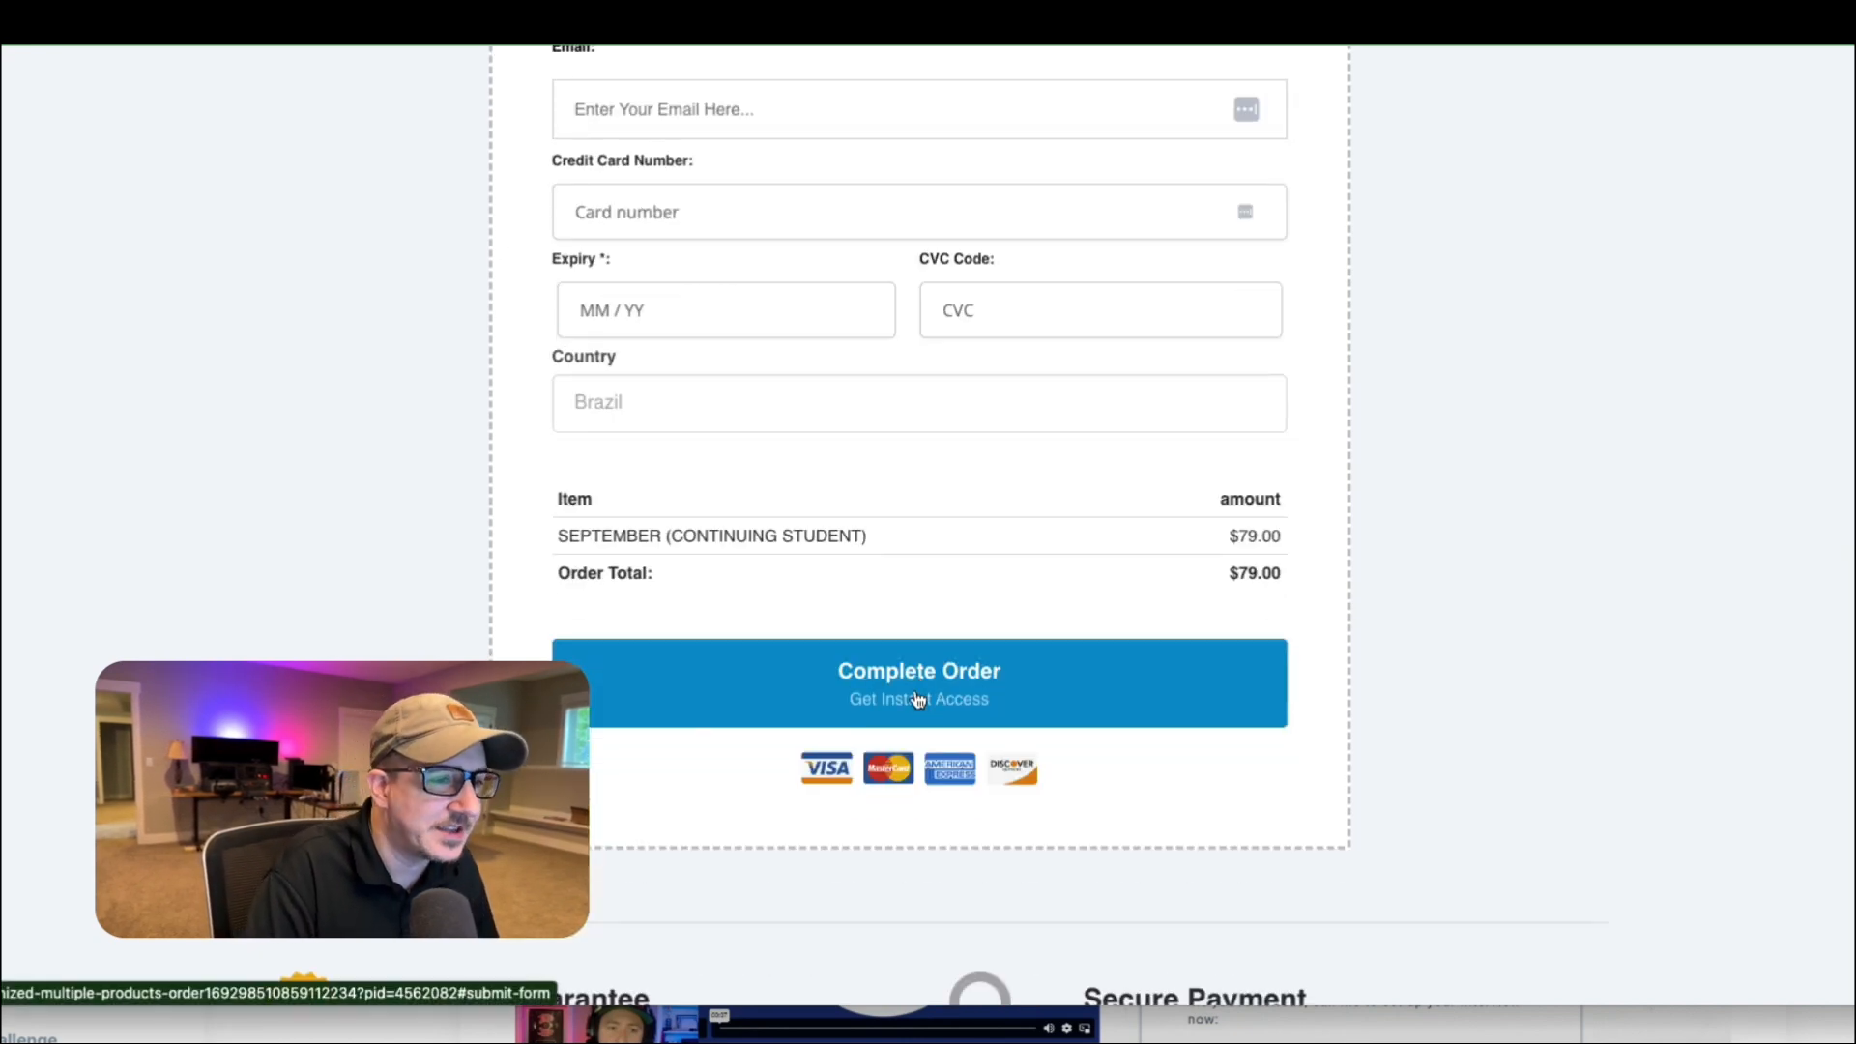
scroll(839, 523, up, 1)
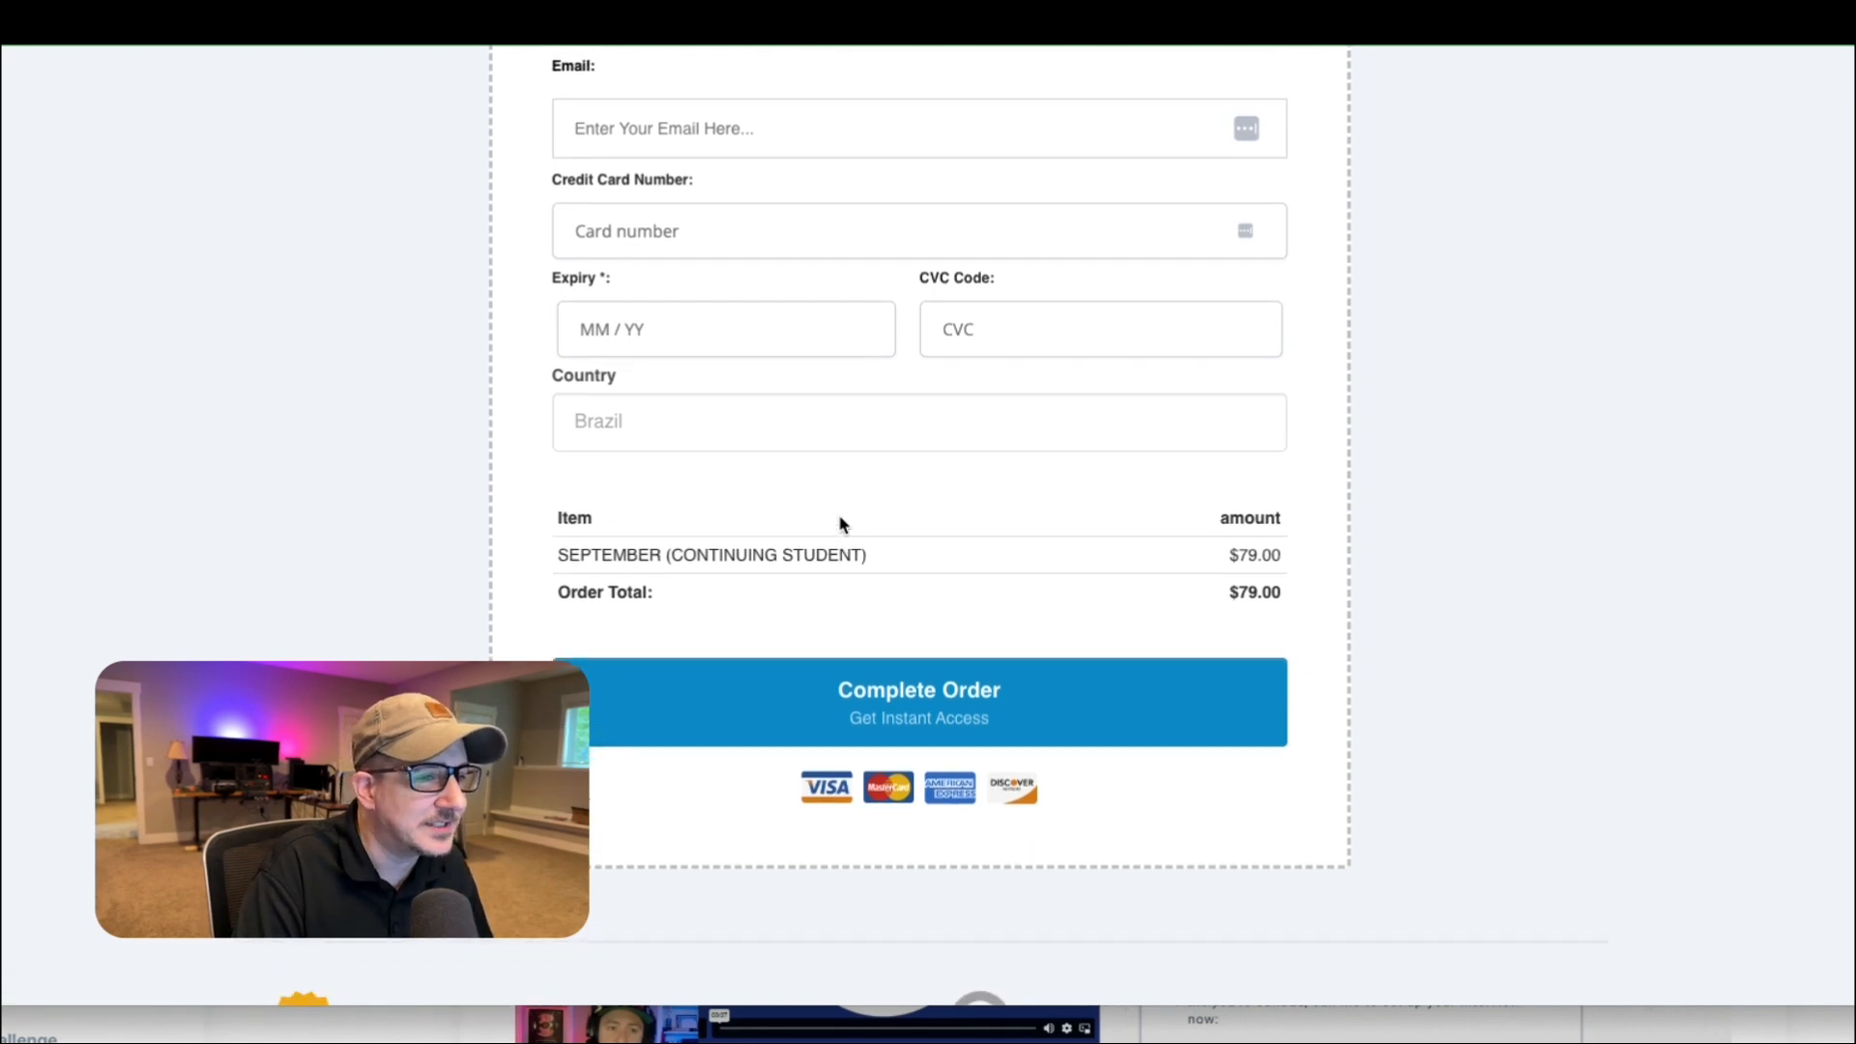
scroll(842, 522, down, 3)
scroll(841, 522, up, 5)
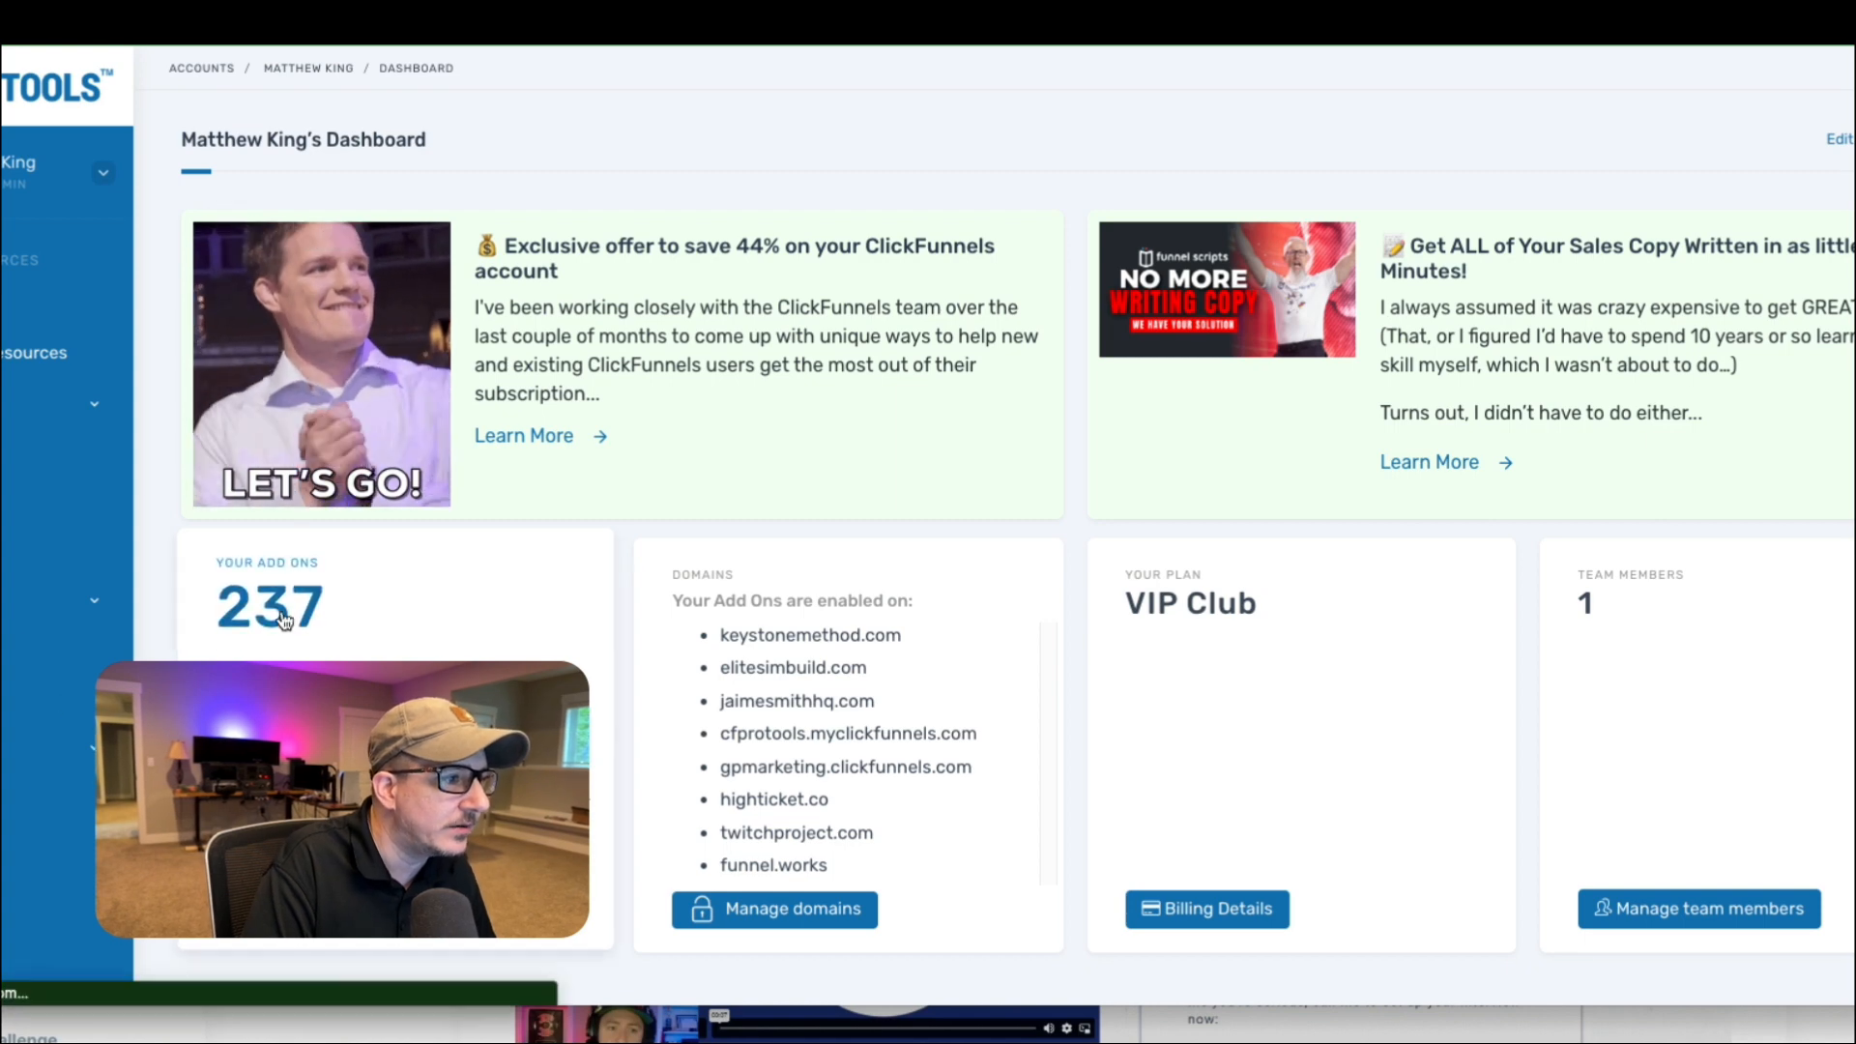
Switch to the CF Pro Tools dashboard, search the add-ons for "pass product" and open Pass Product 3.
click(351, 943)
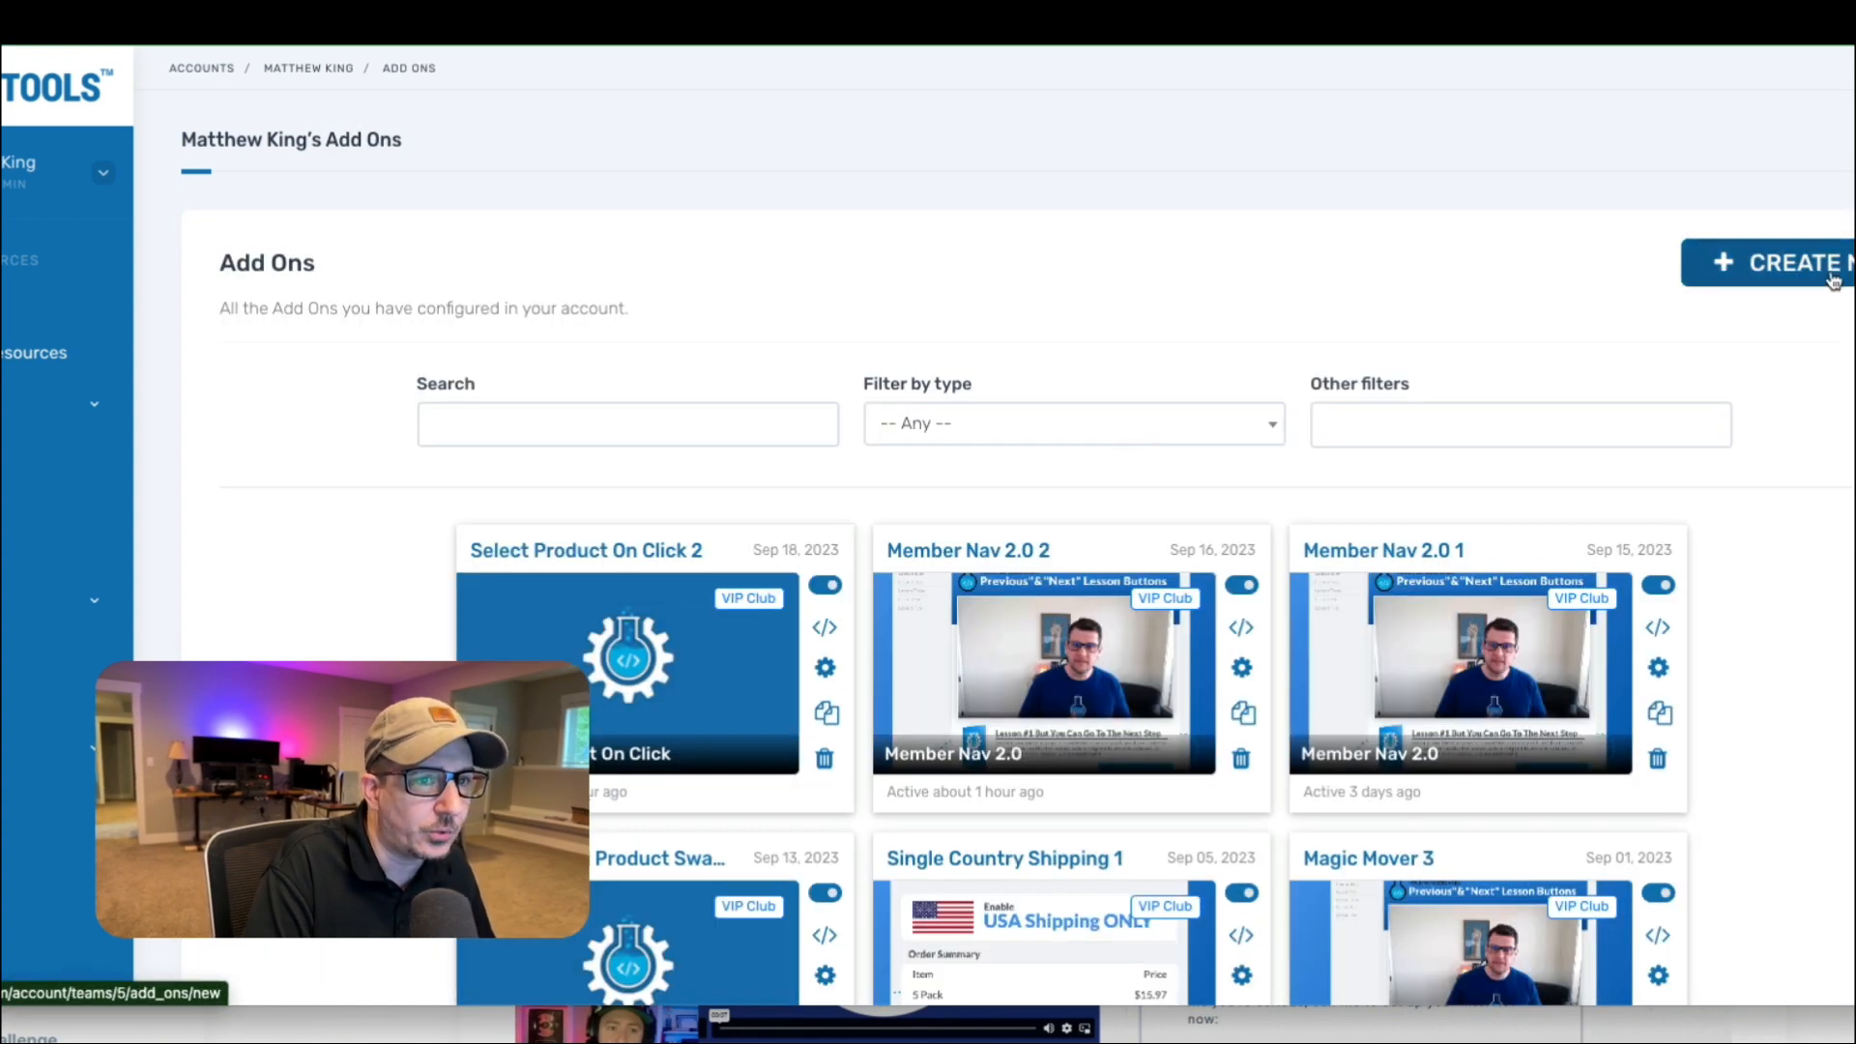
click(702, 423)
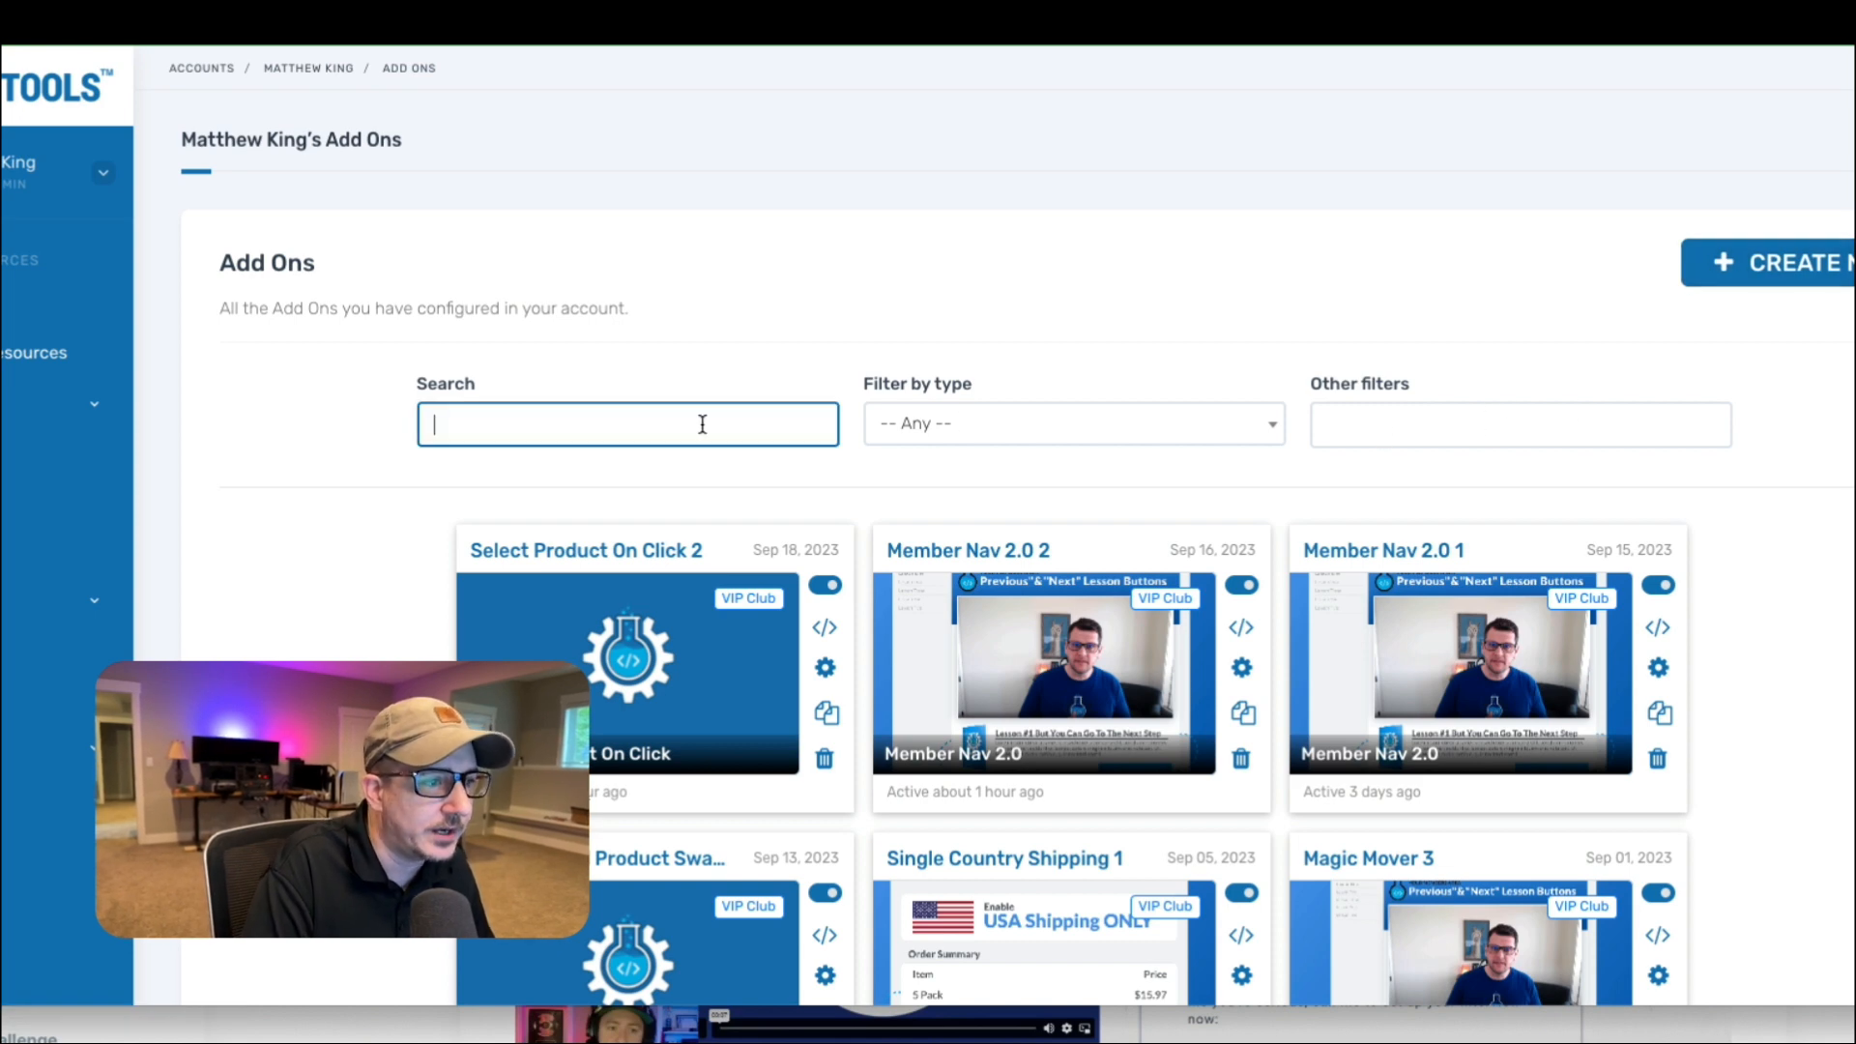
text(pass product)
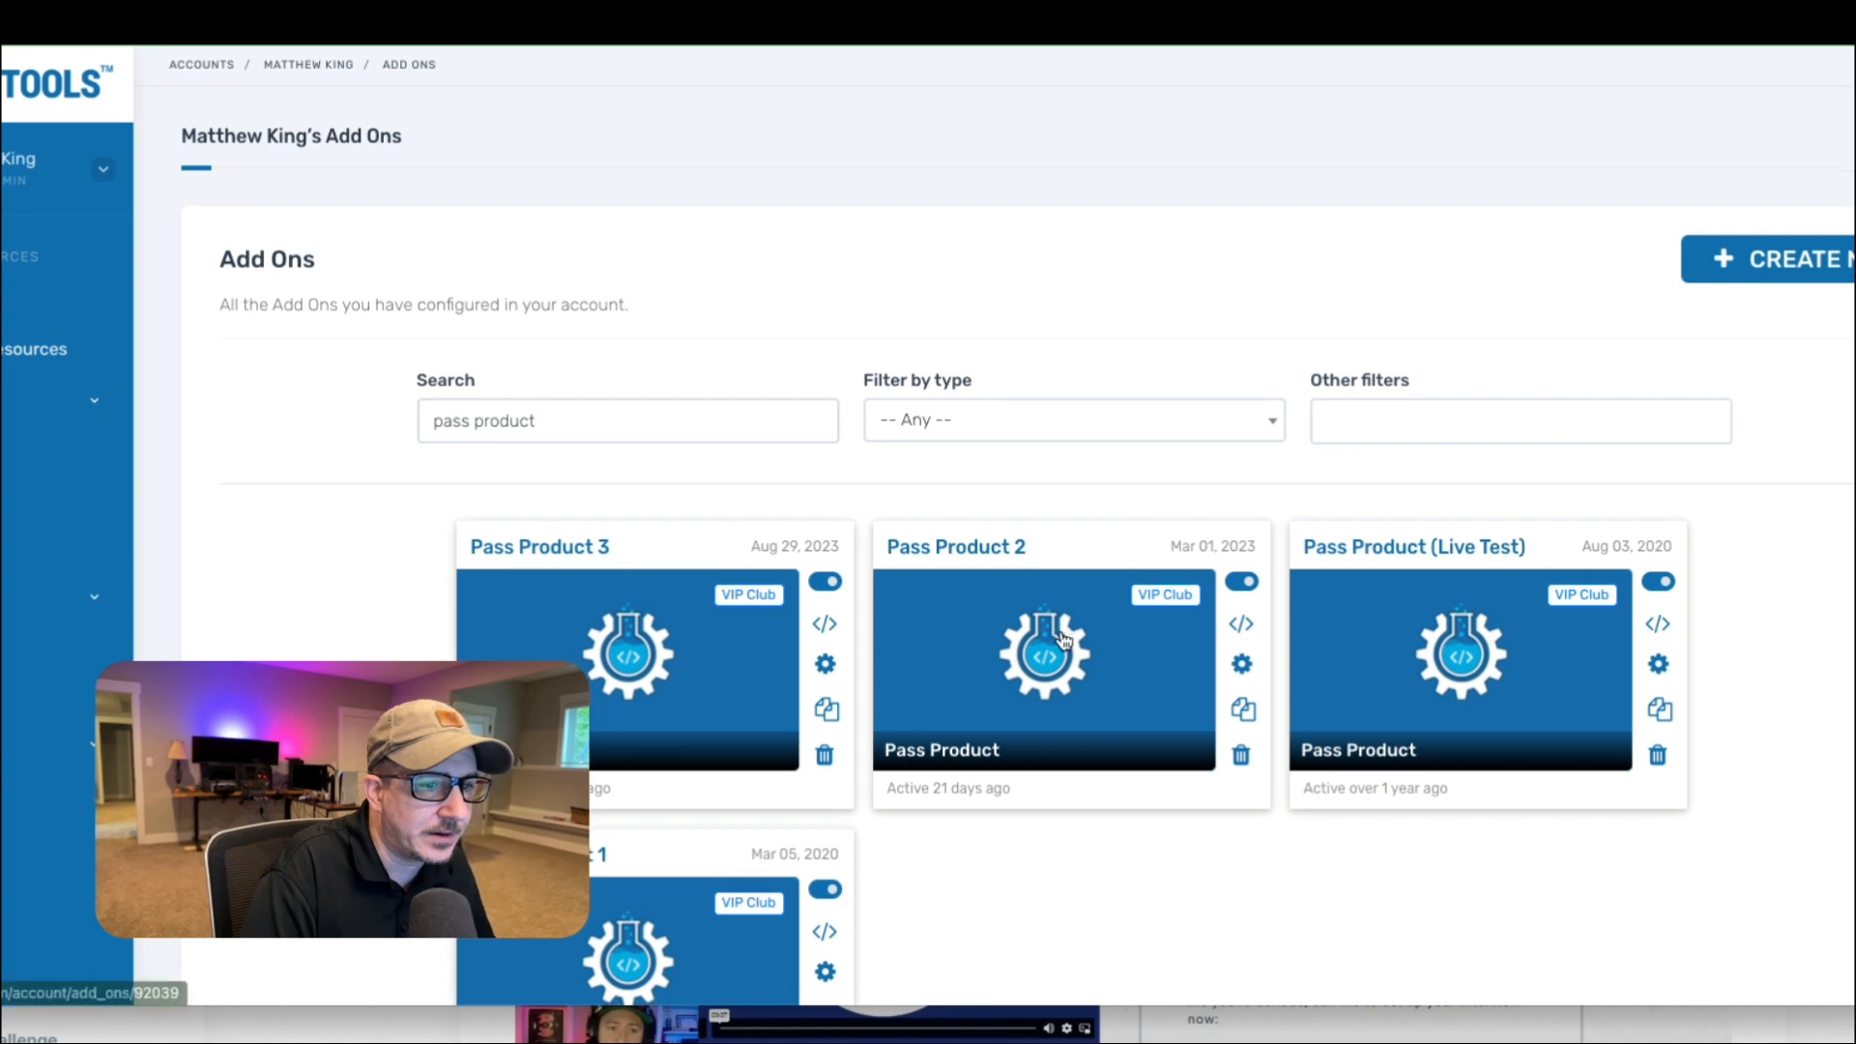
scroll(1112, 657, down, 2)
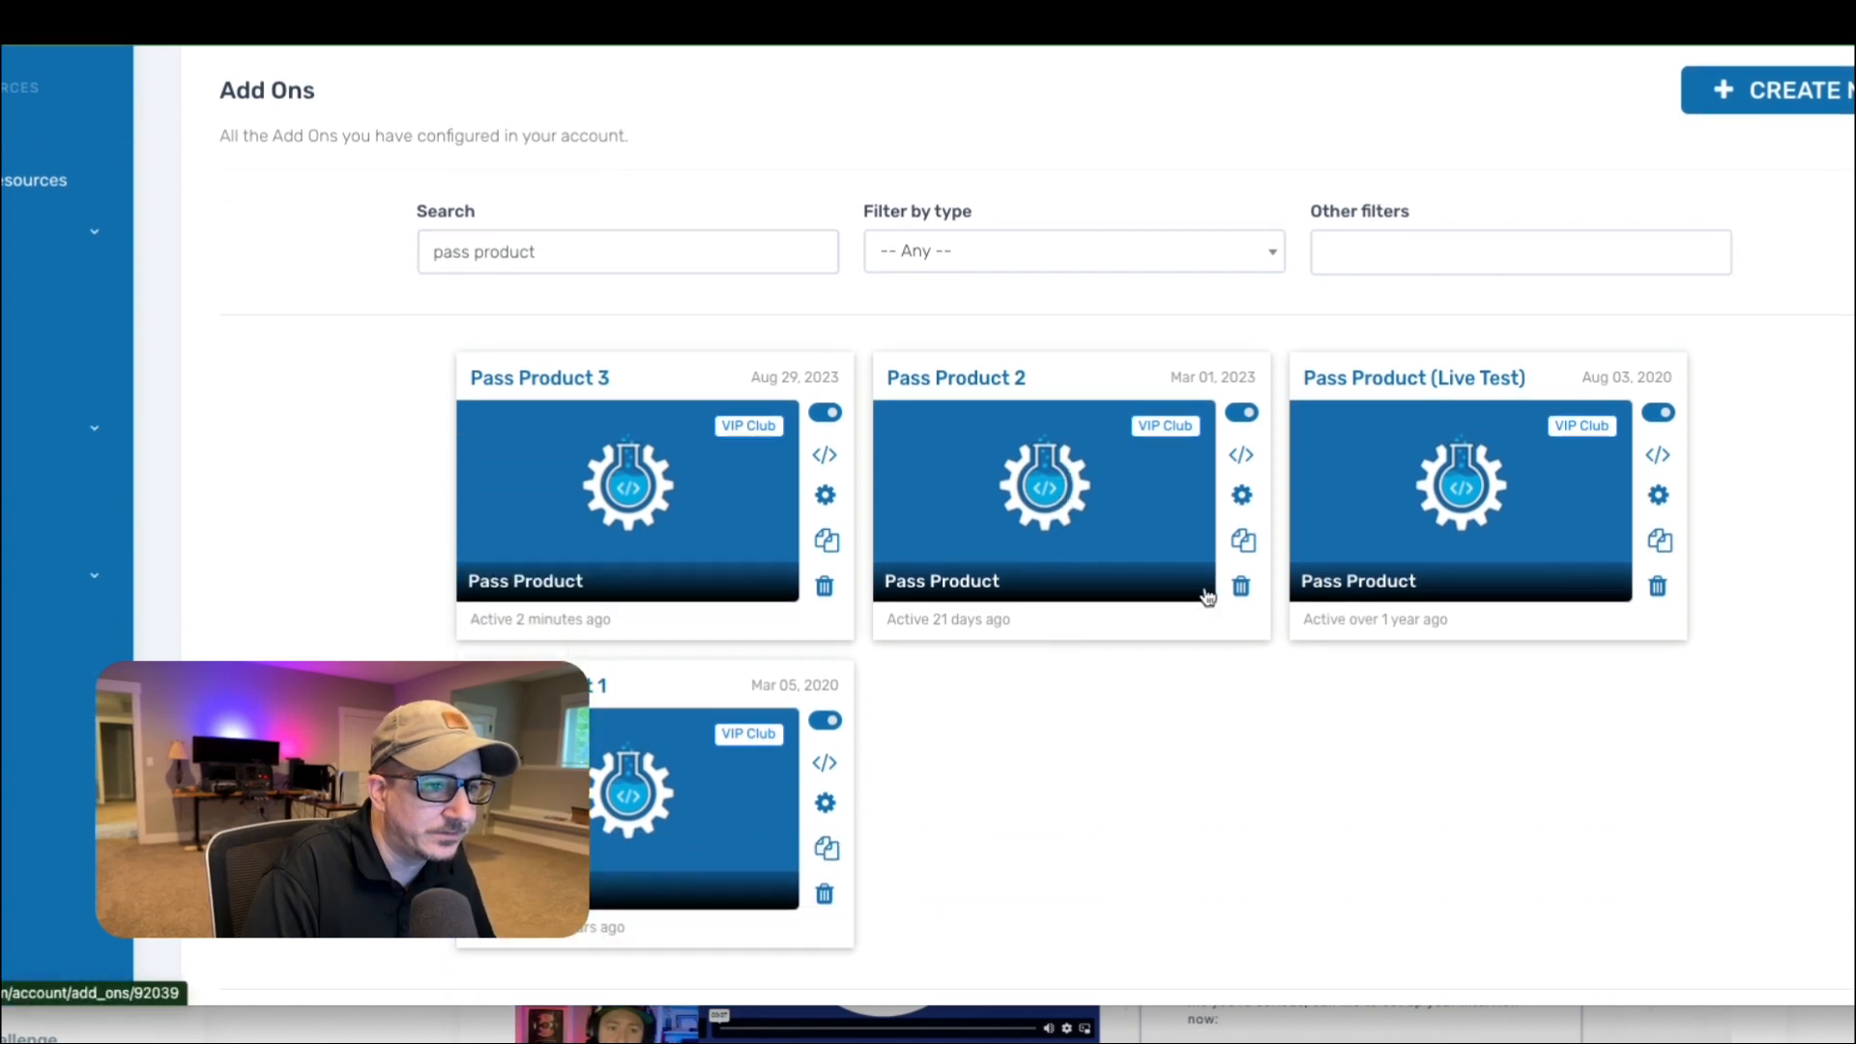
click(574, 506)
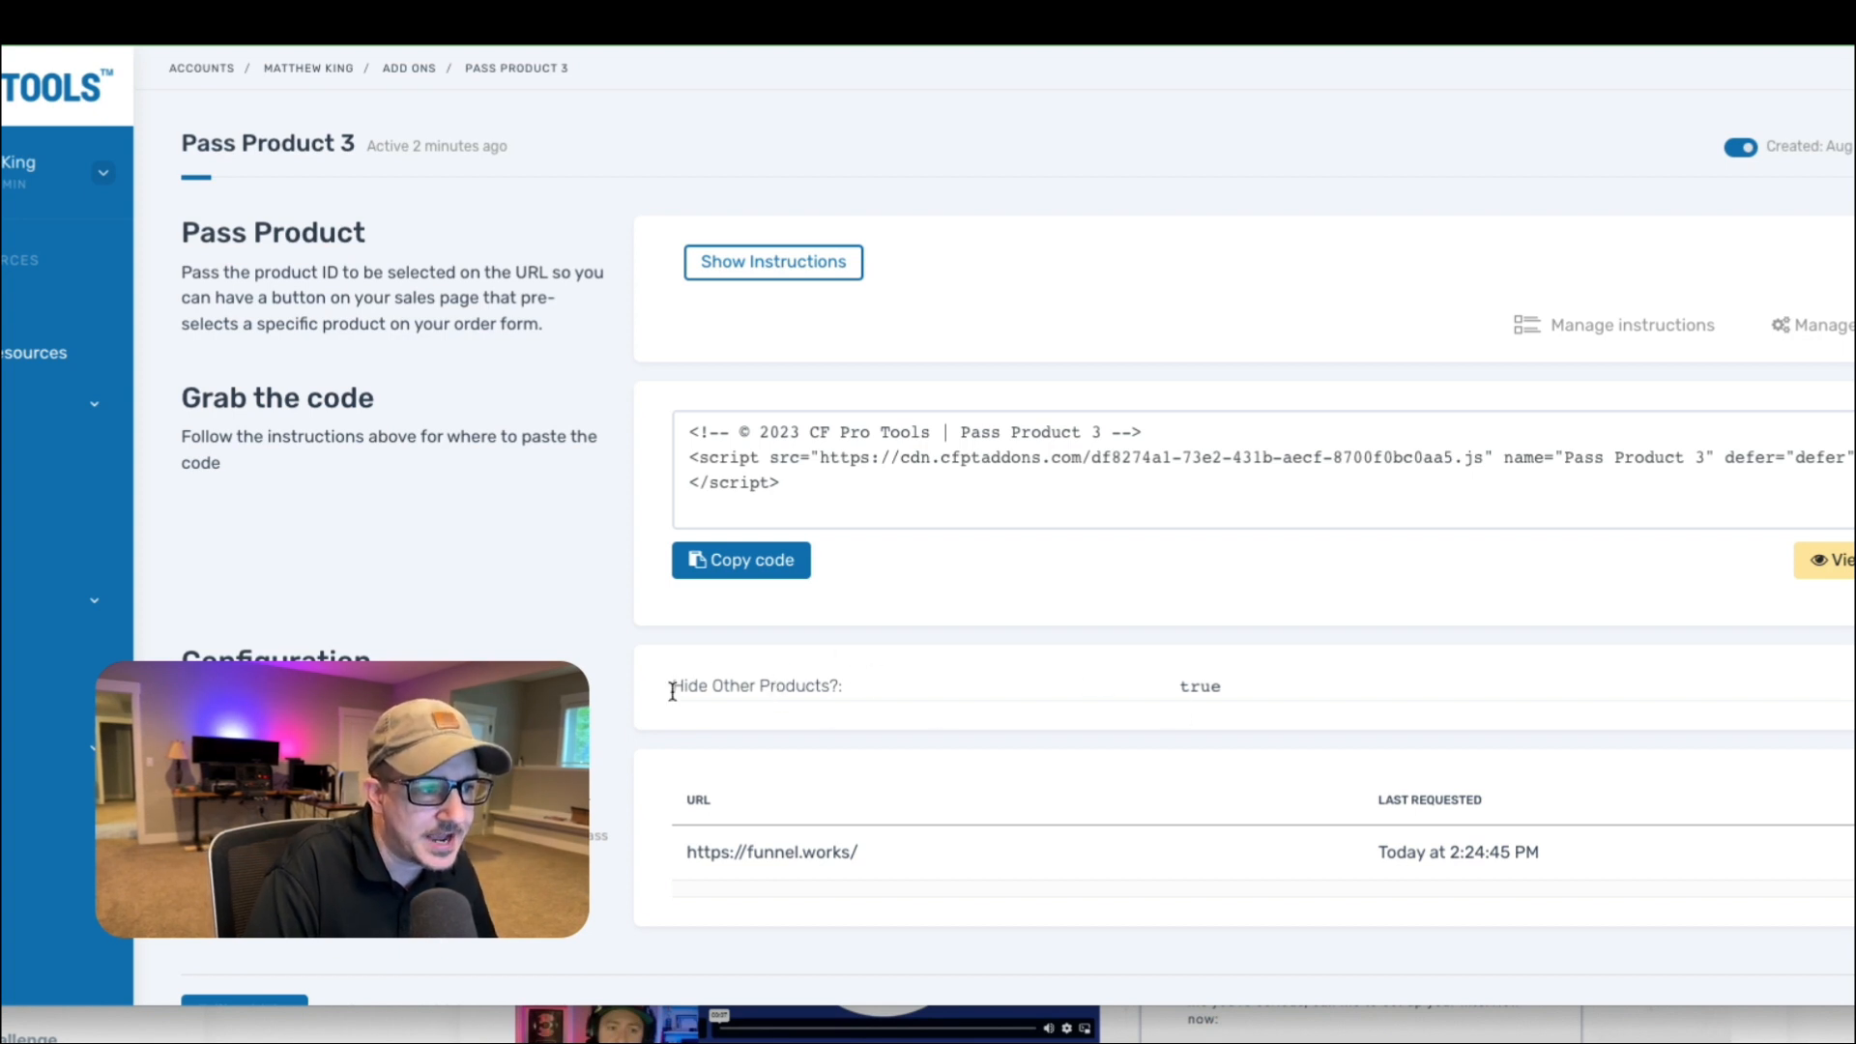
Review Pass Product 3's Hide Other Products setting against the live order form and select the add-on's script code.
drag(673, 692, 870, 693)
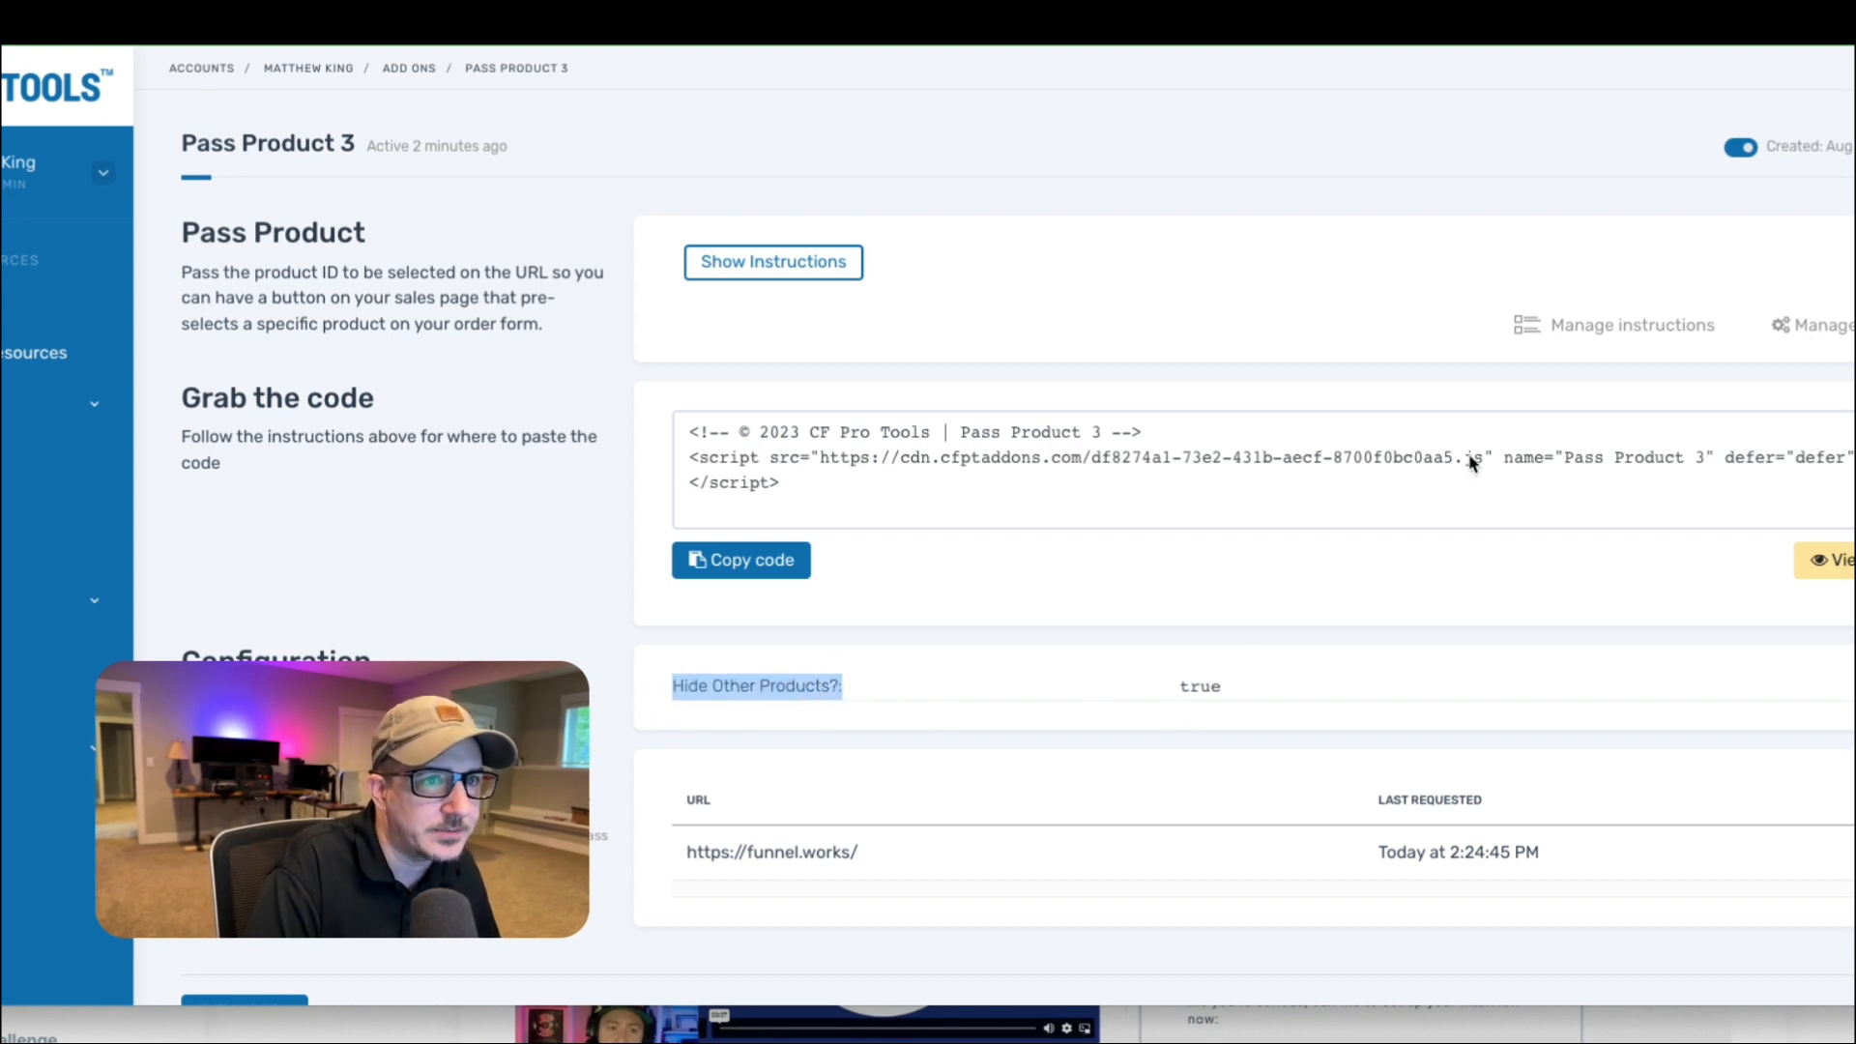
click(1788, 21)
scroll(725, 523, up, 1)
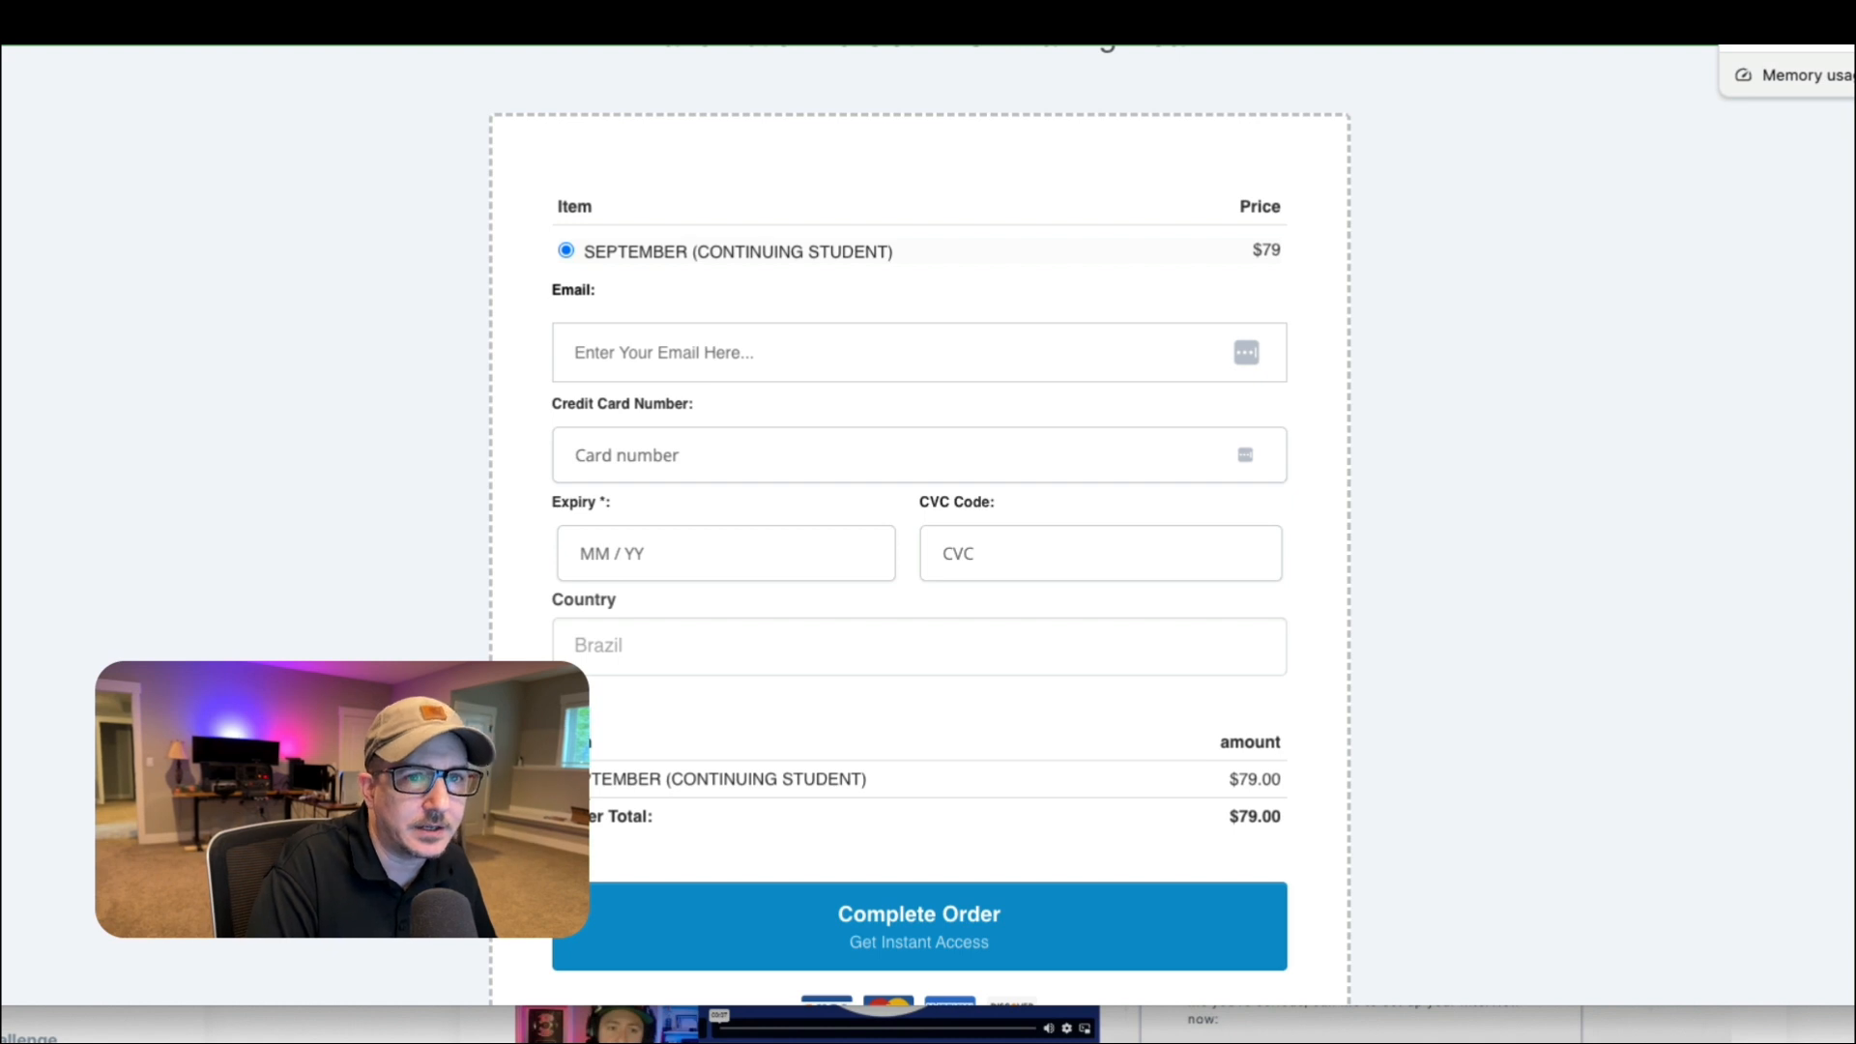
click(174, 22)
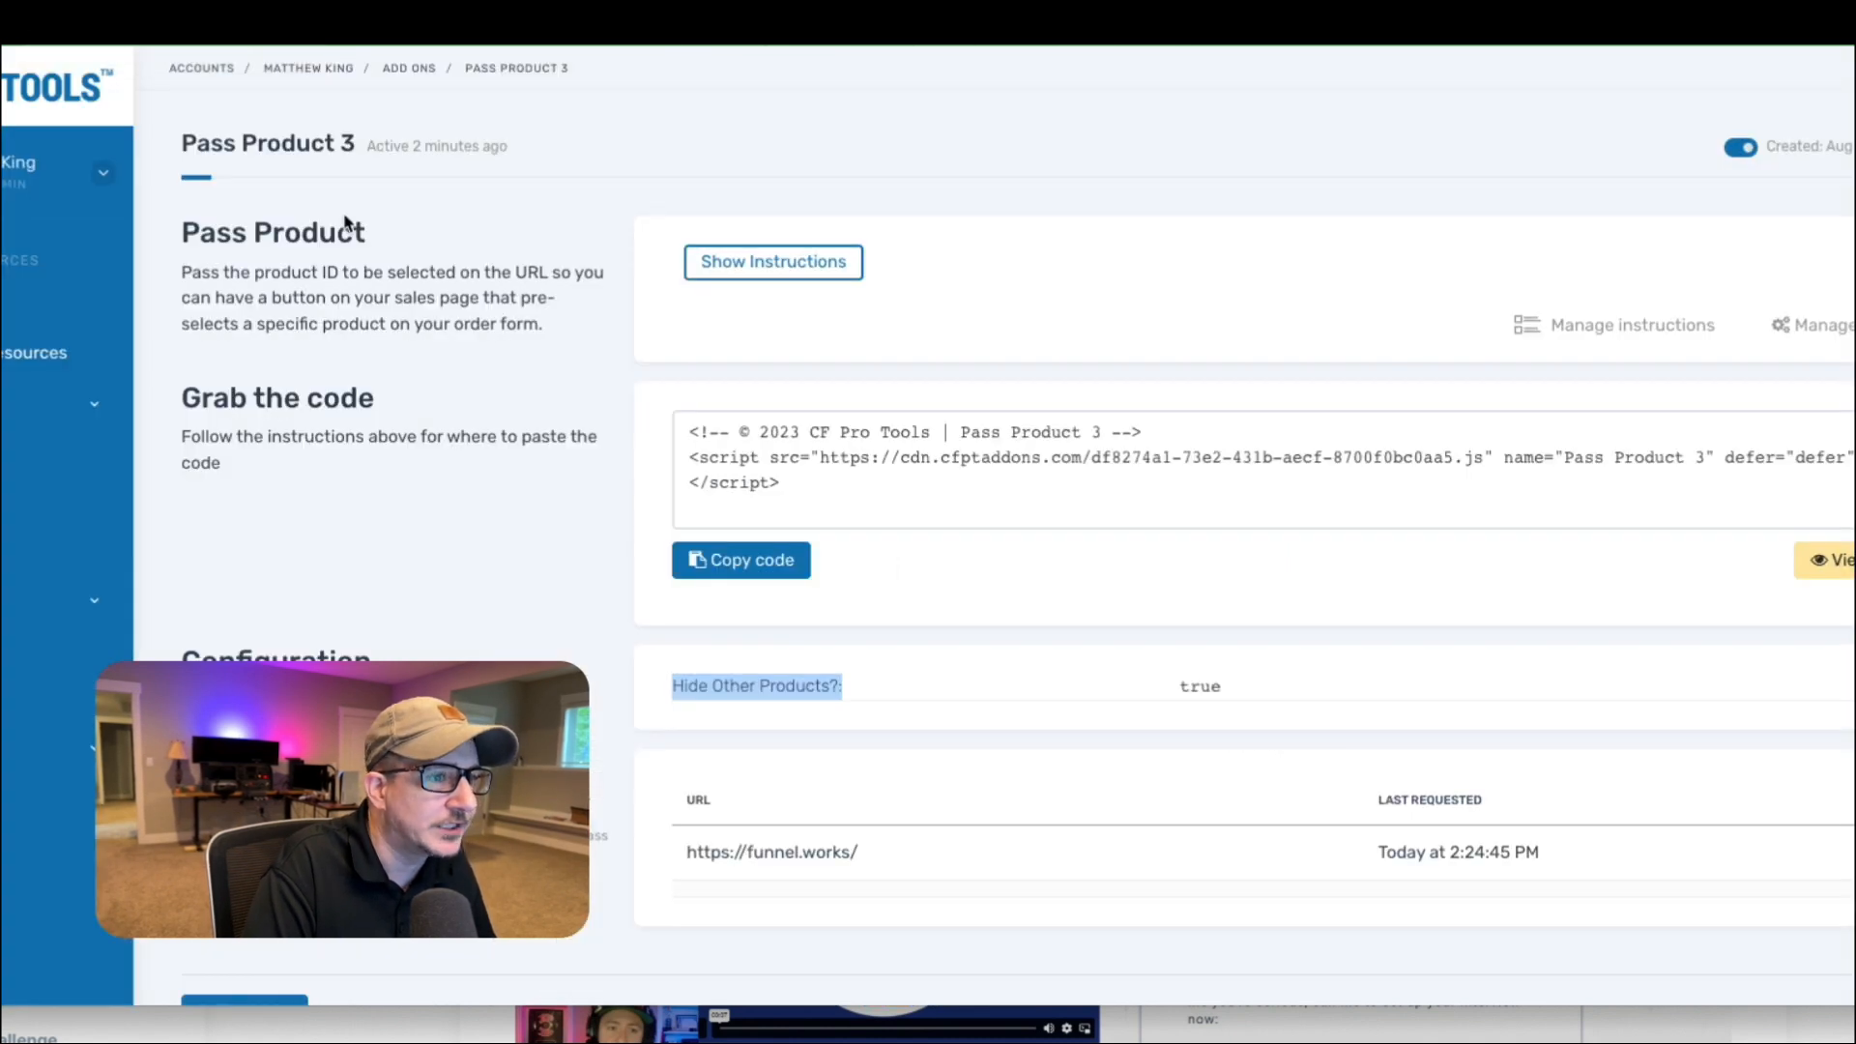
double_click(1203, 689)
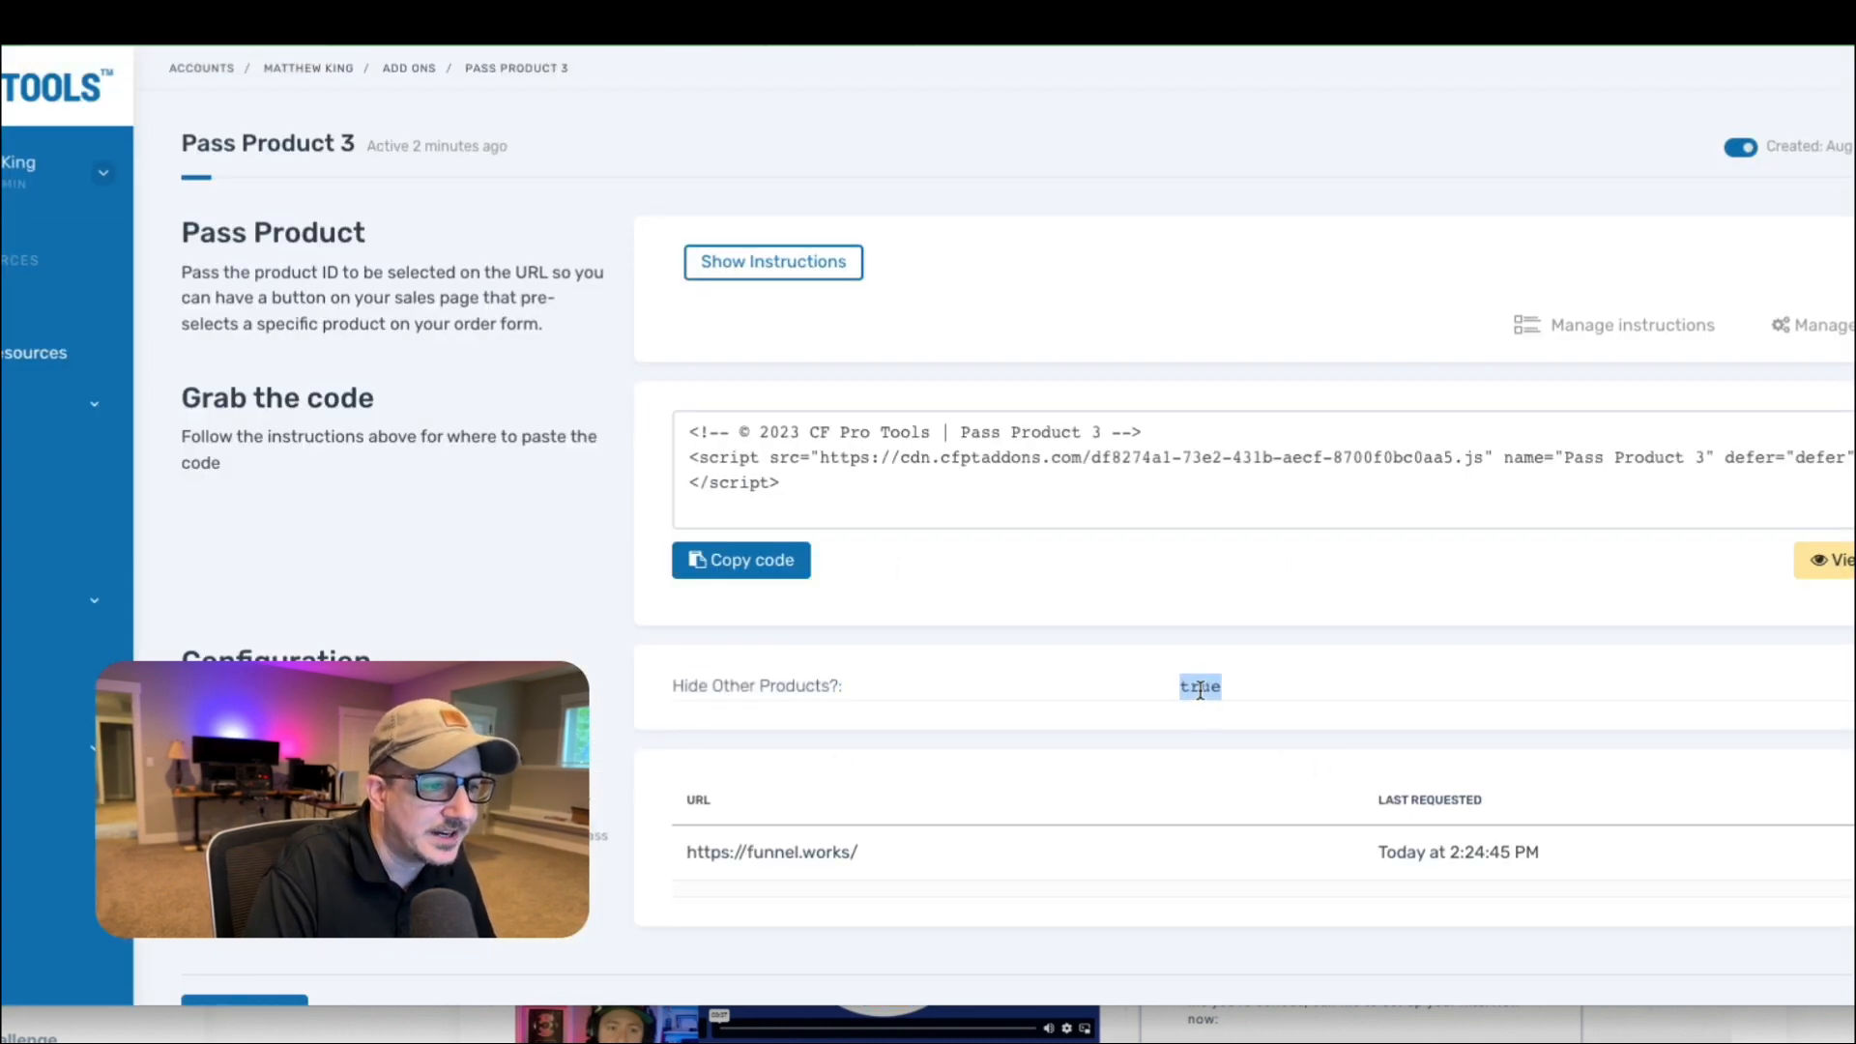
click(822, 477)
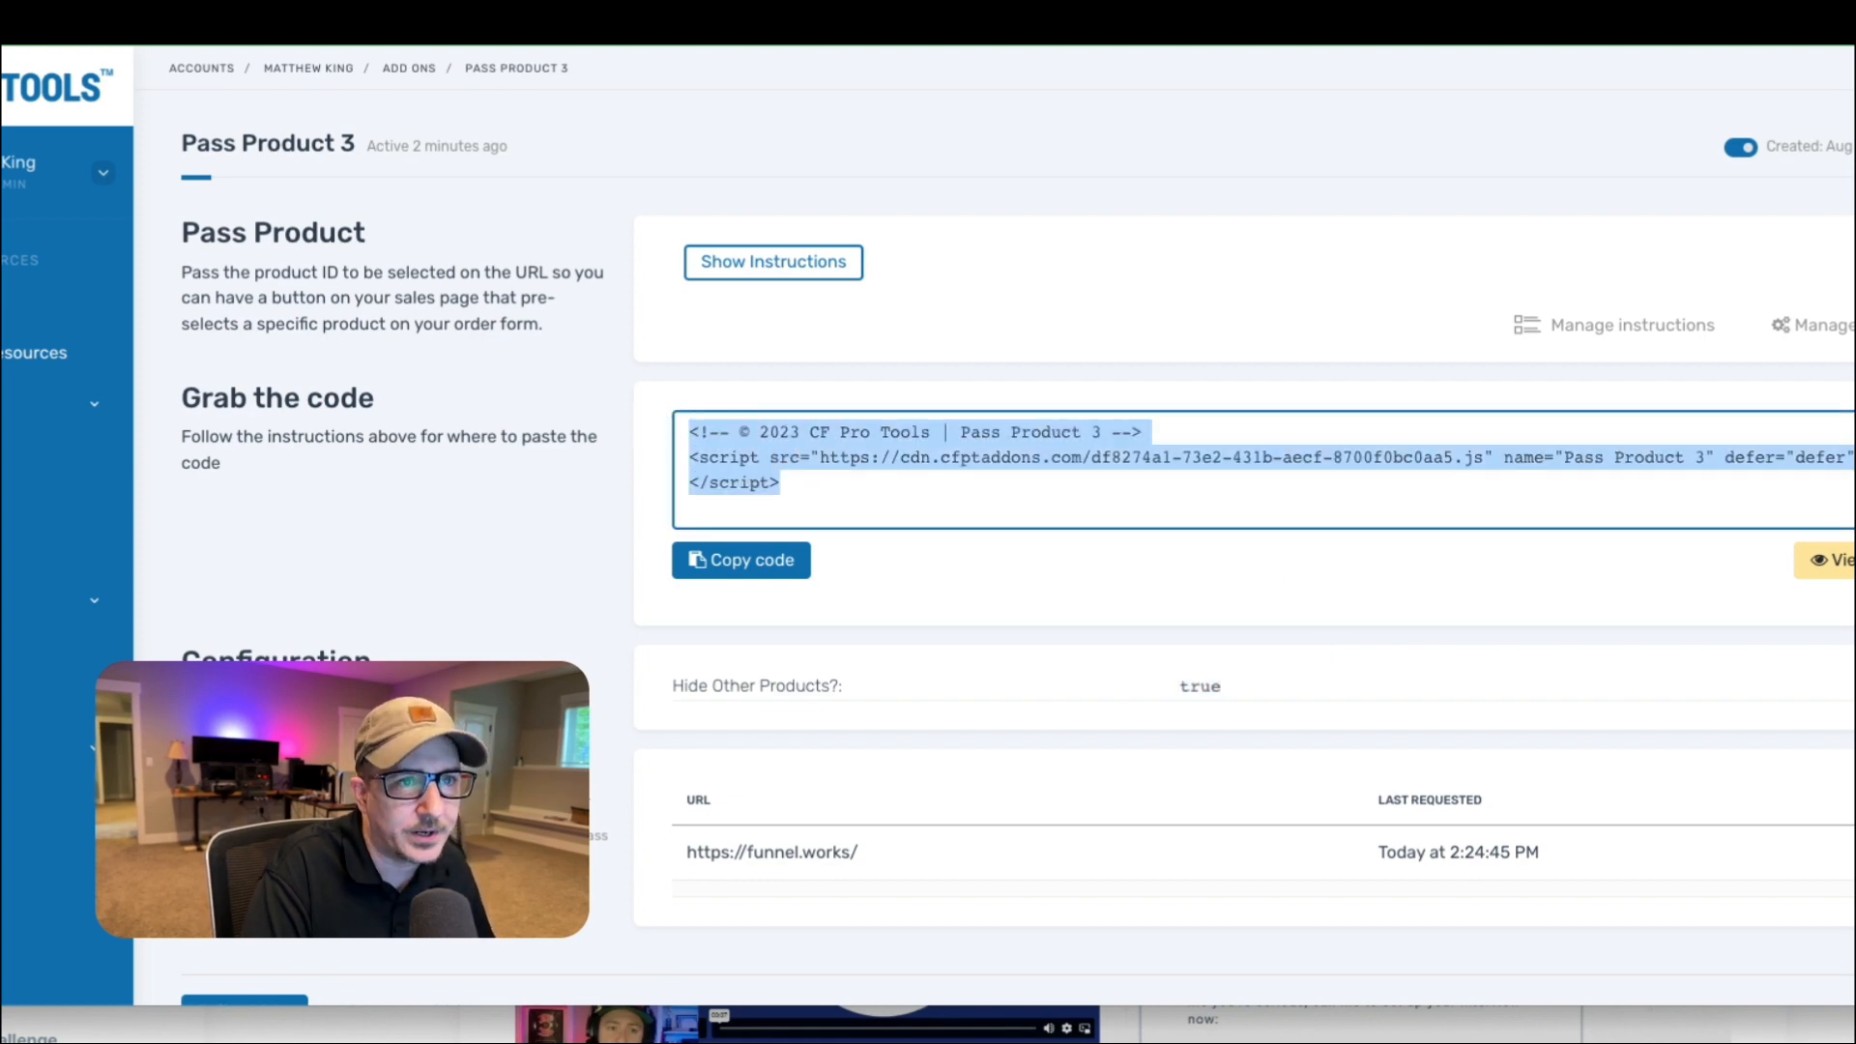
Switch to the ClickFunnels Order Form Testing funnel and open the Organized Multiple Products order page for editing.
click(1798, 23)
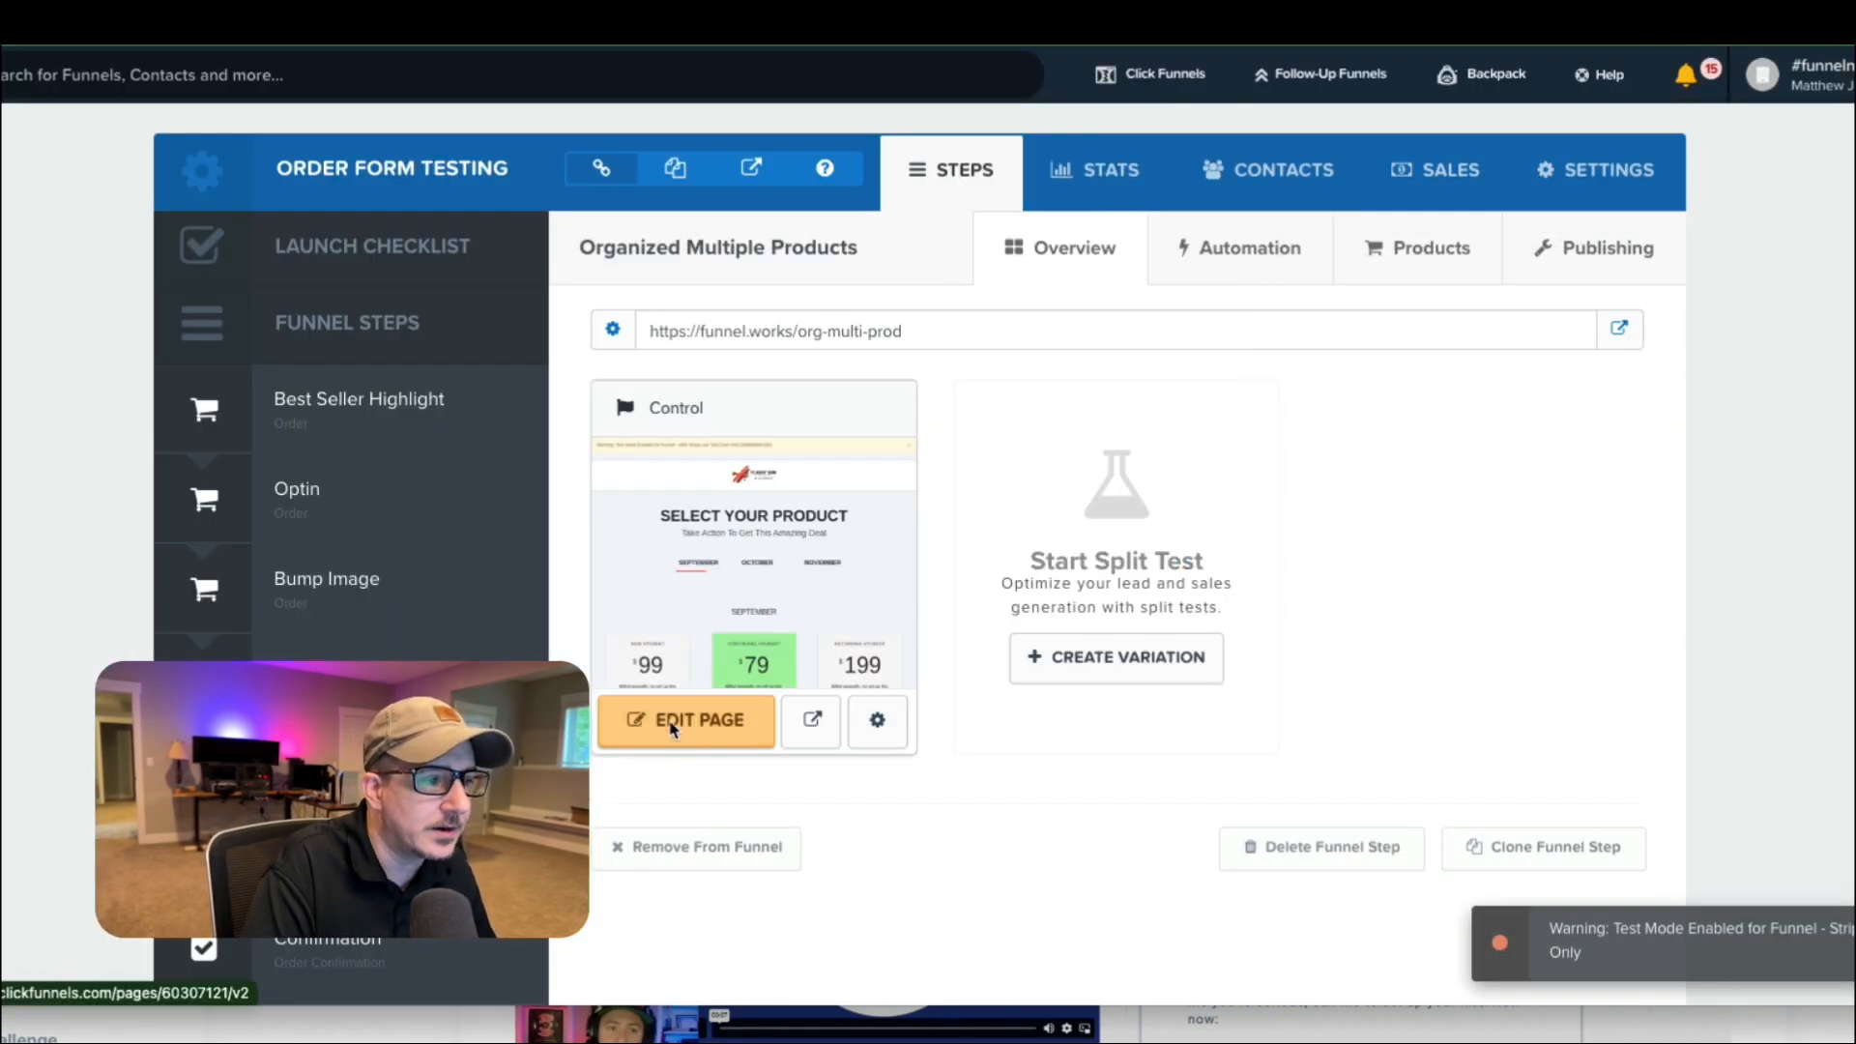
scroll(367, 774, down, 3)
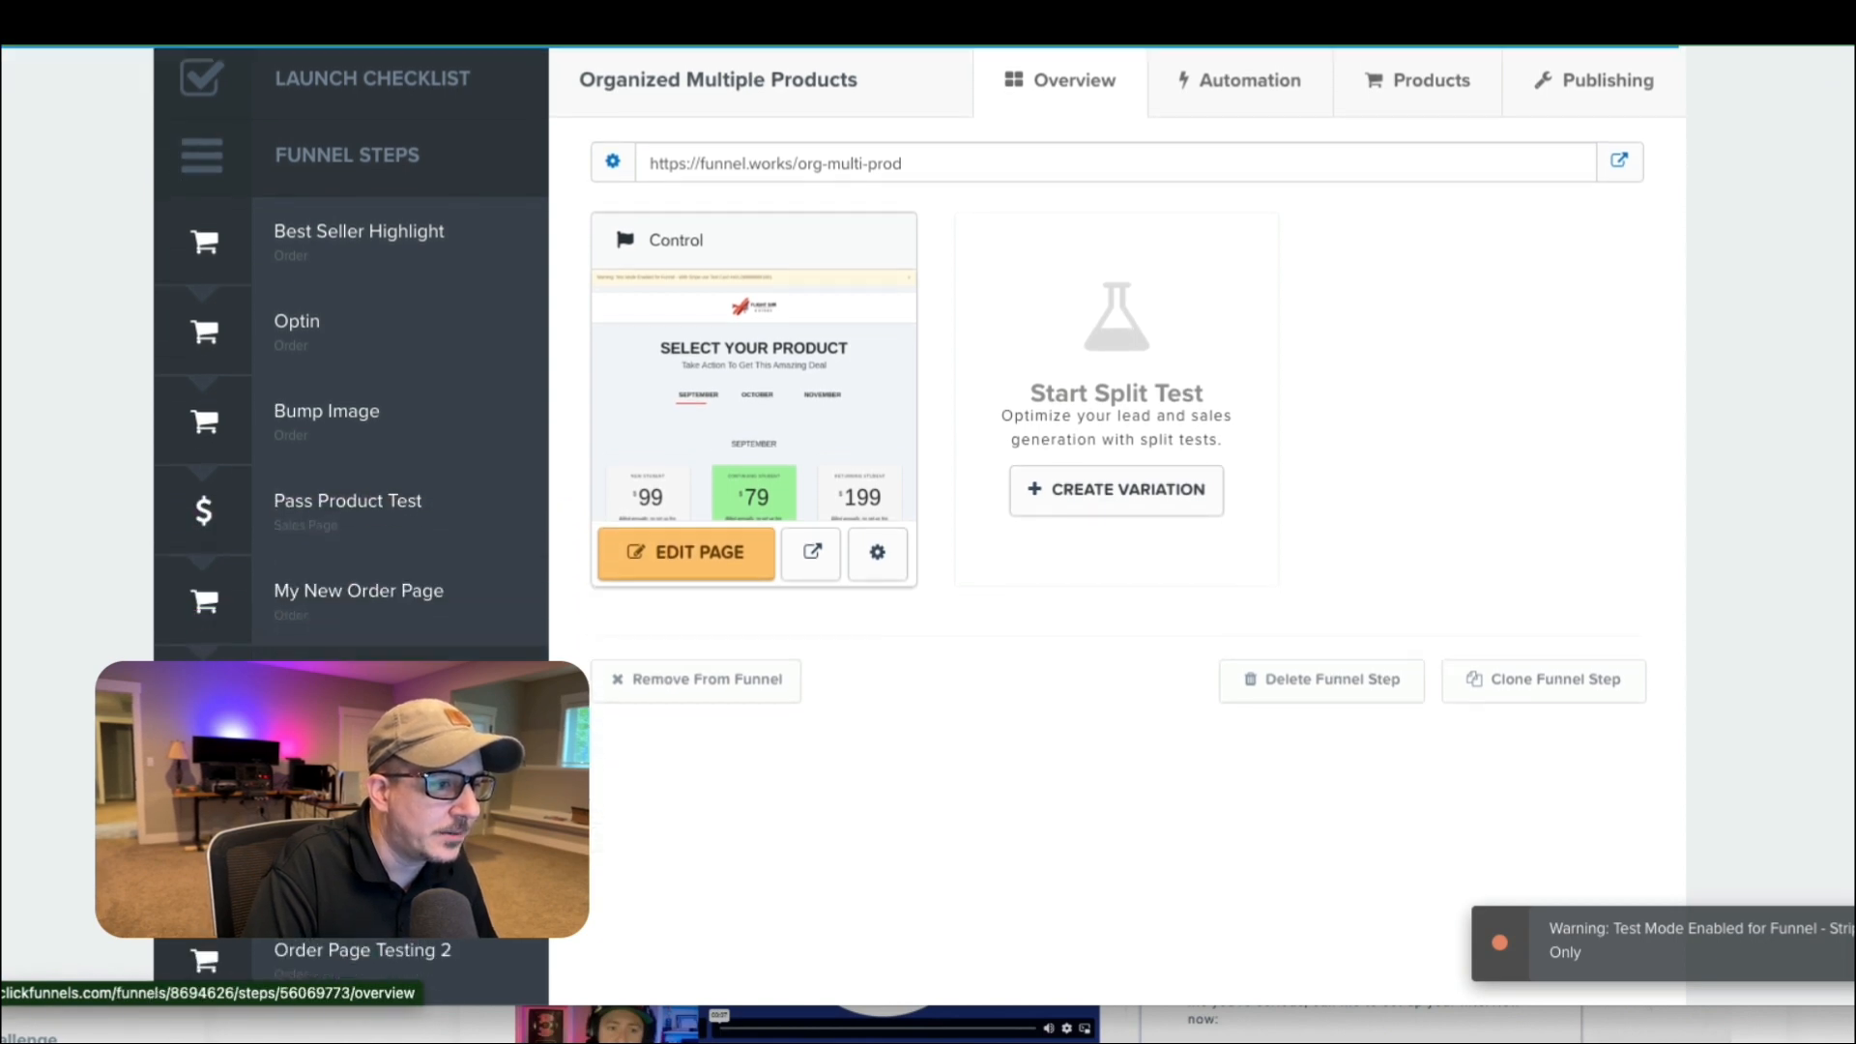
scroll(367, 773, down, 3)
scroll(367, 773, down, 6)
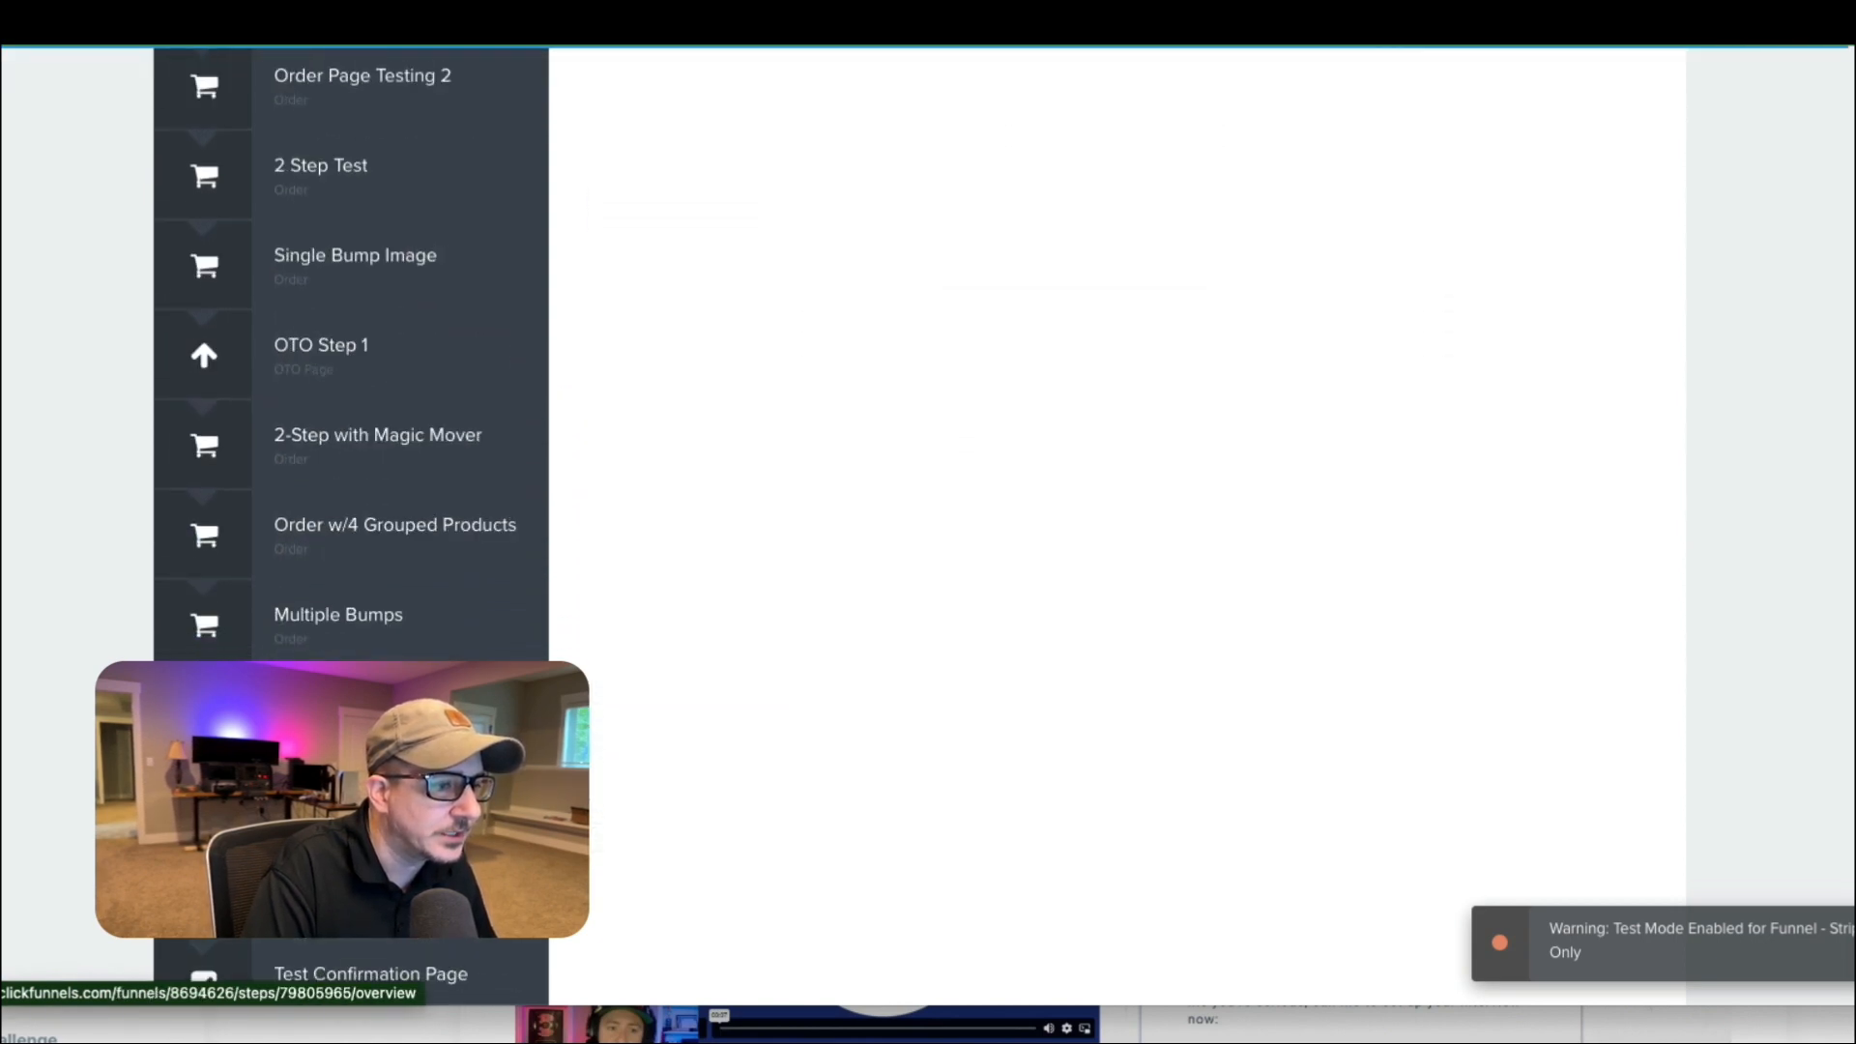
scroll(515, 598, down, 10)
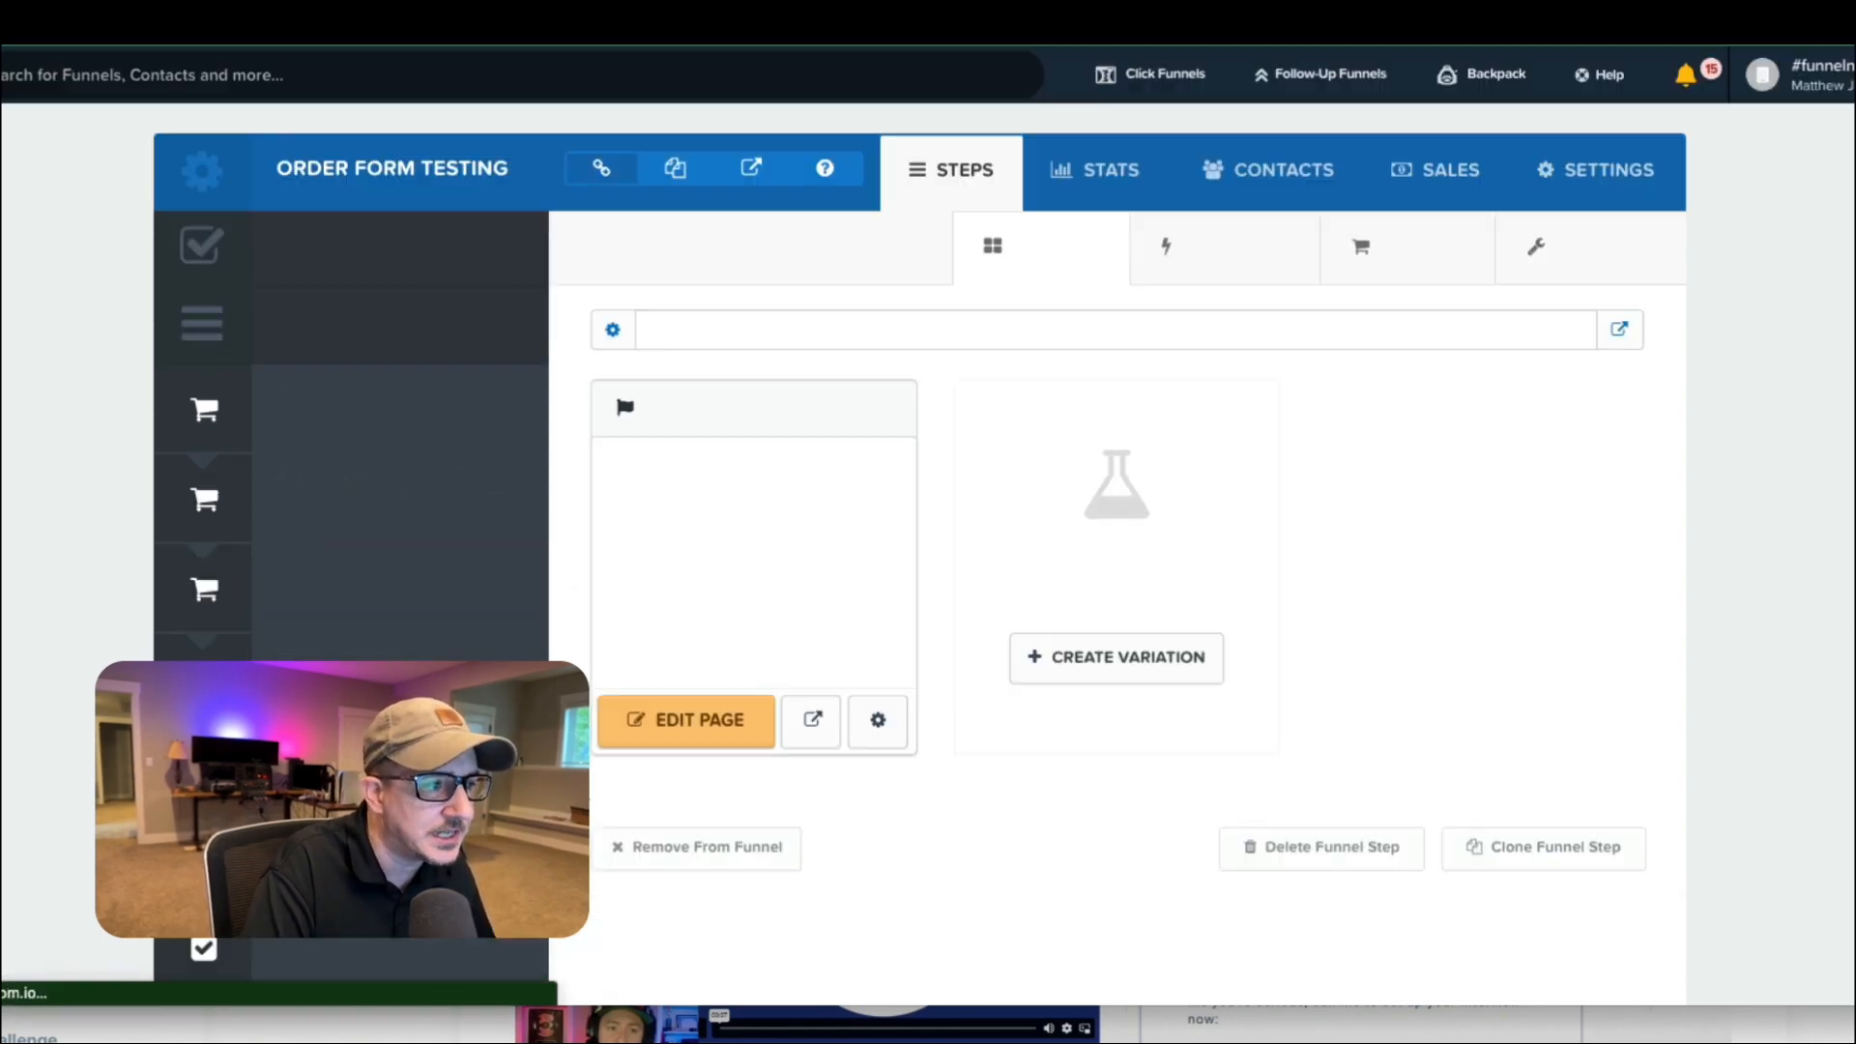
click(683, 733)
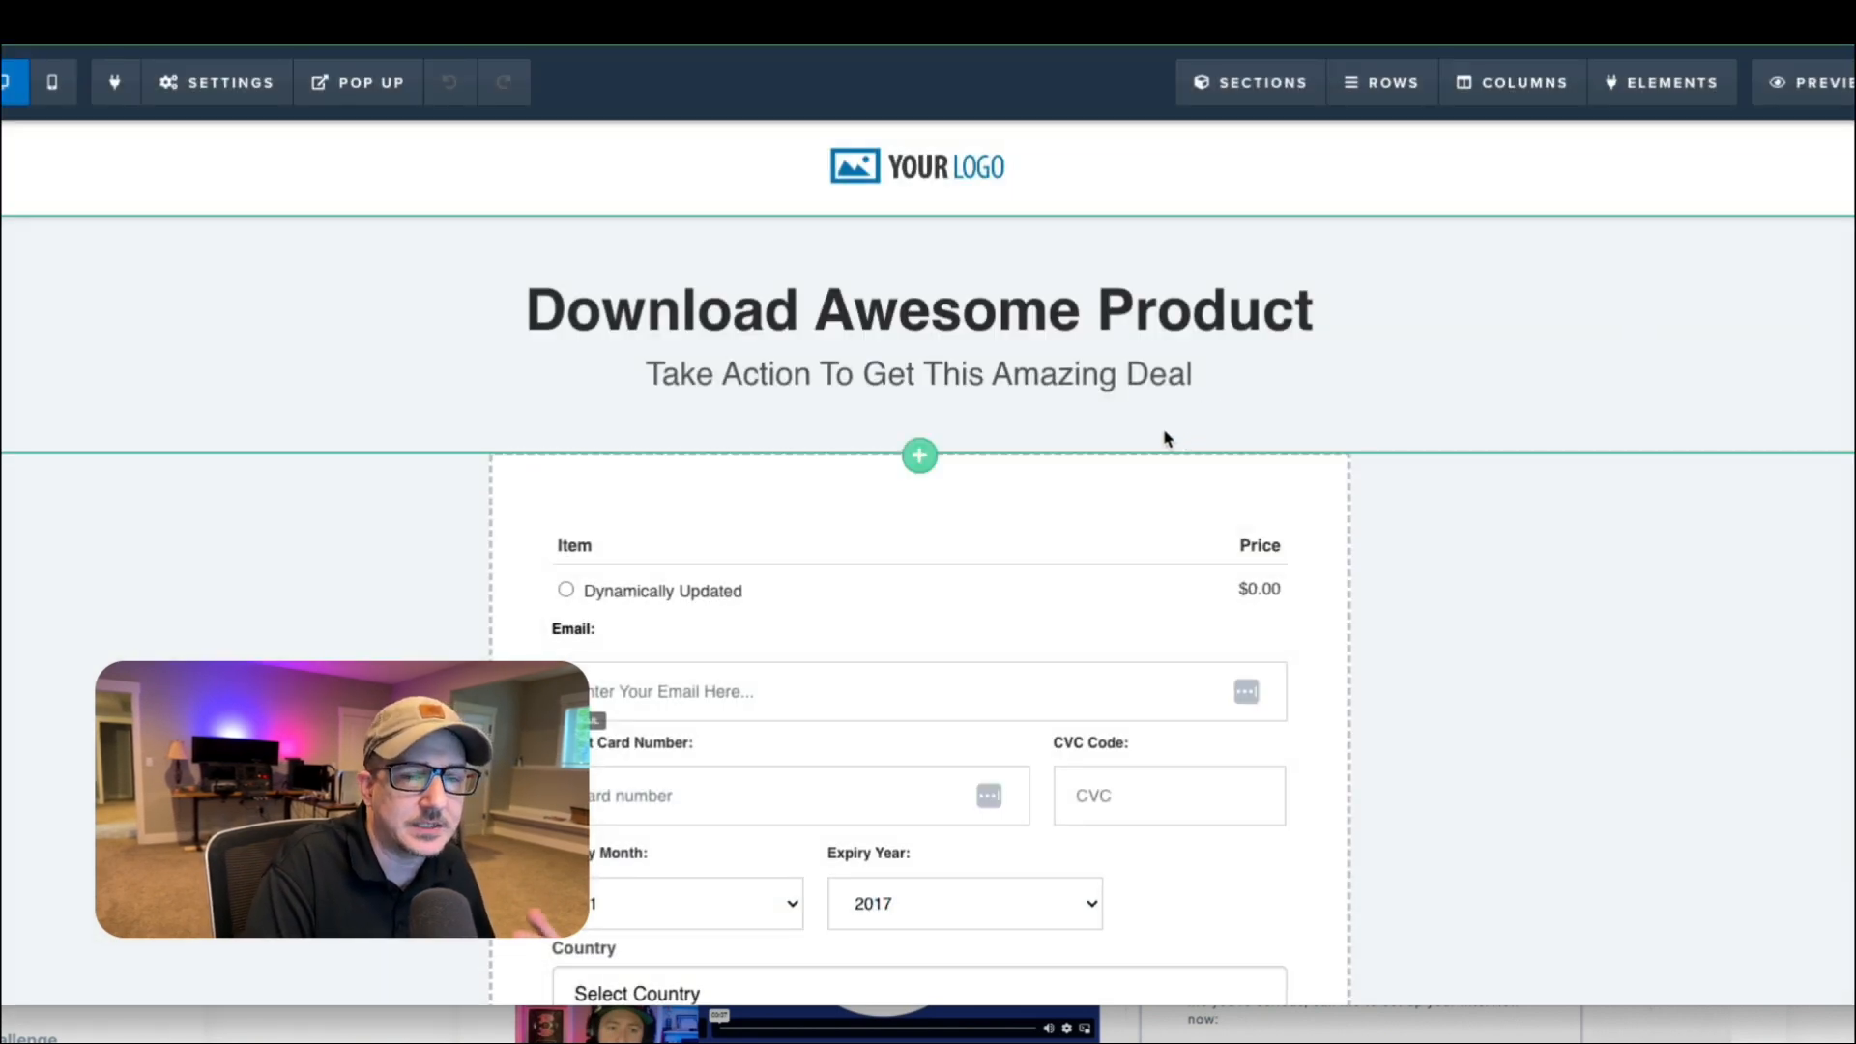
Inspect the order page's footer tracking code, highlight the Pass Product 3 script, and close the code window.
scroll(967, 455, down, 3)
scroll(1021, 580, up, 1)
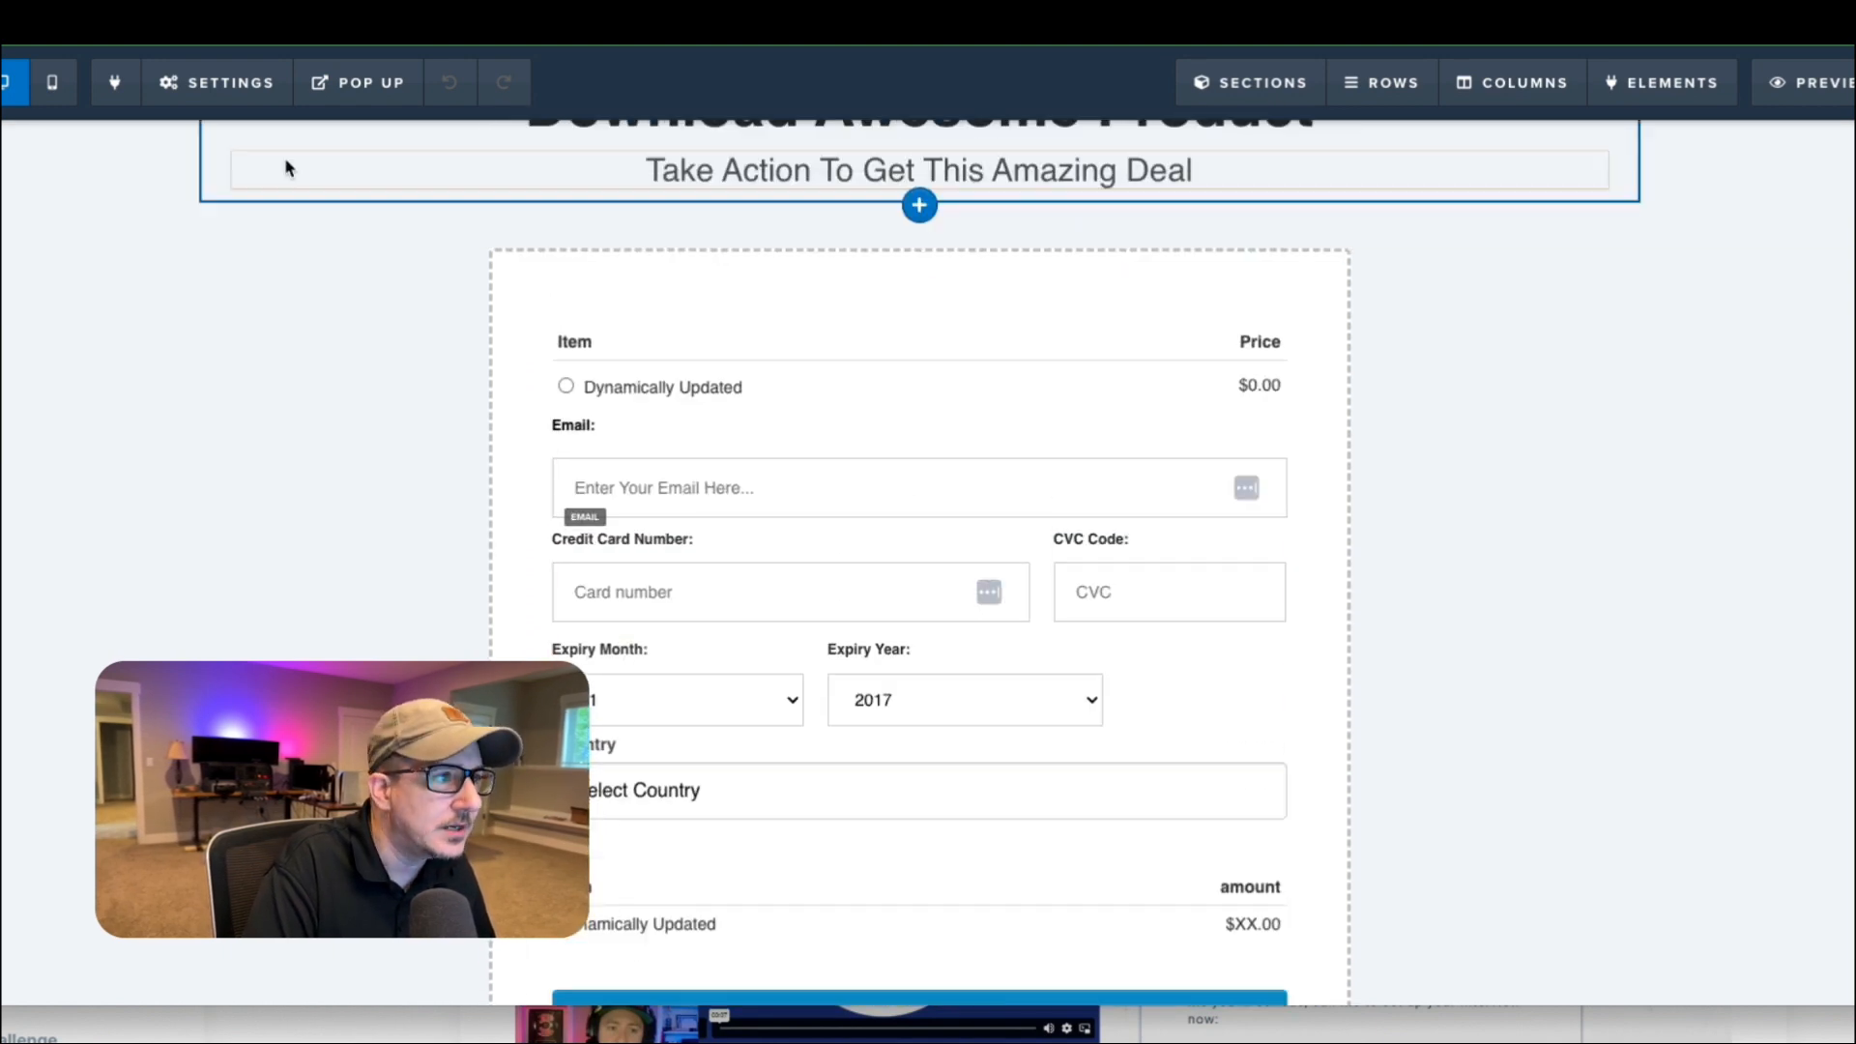
click(216, 82)
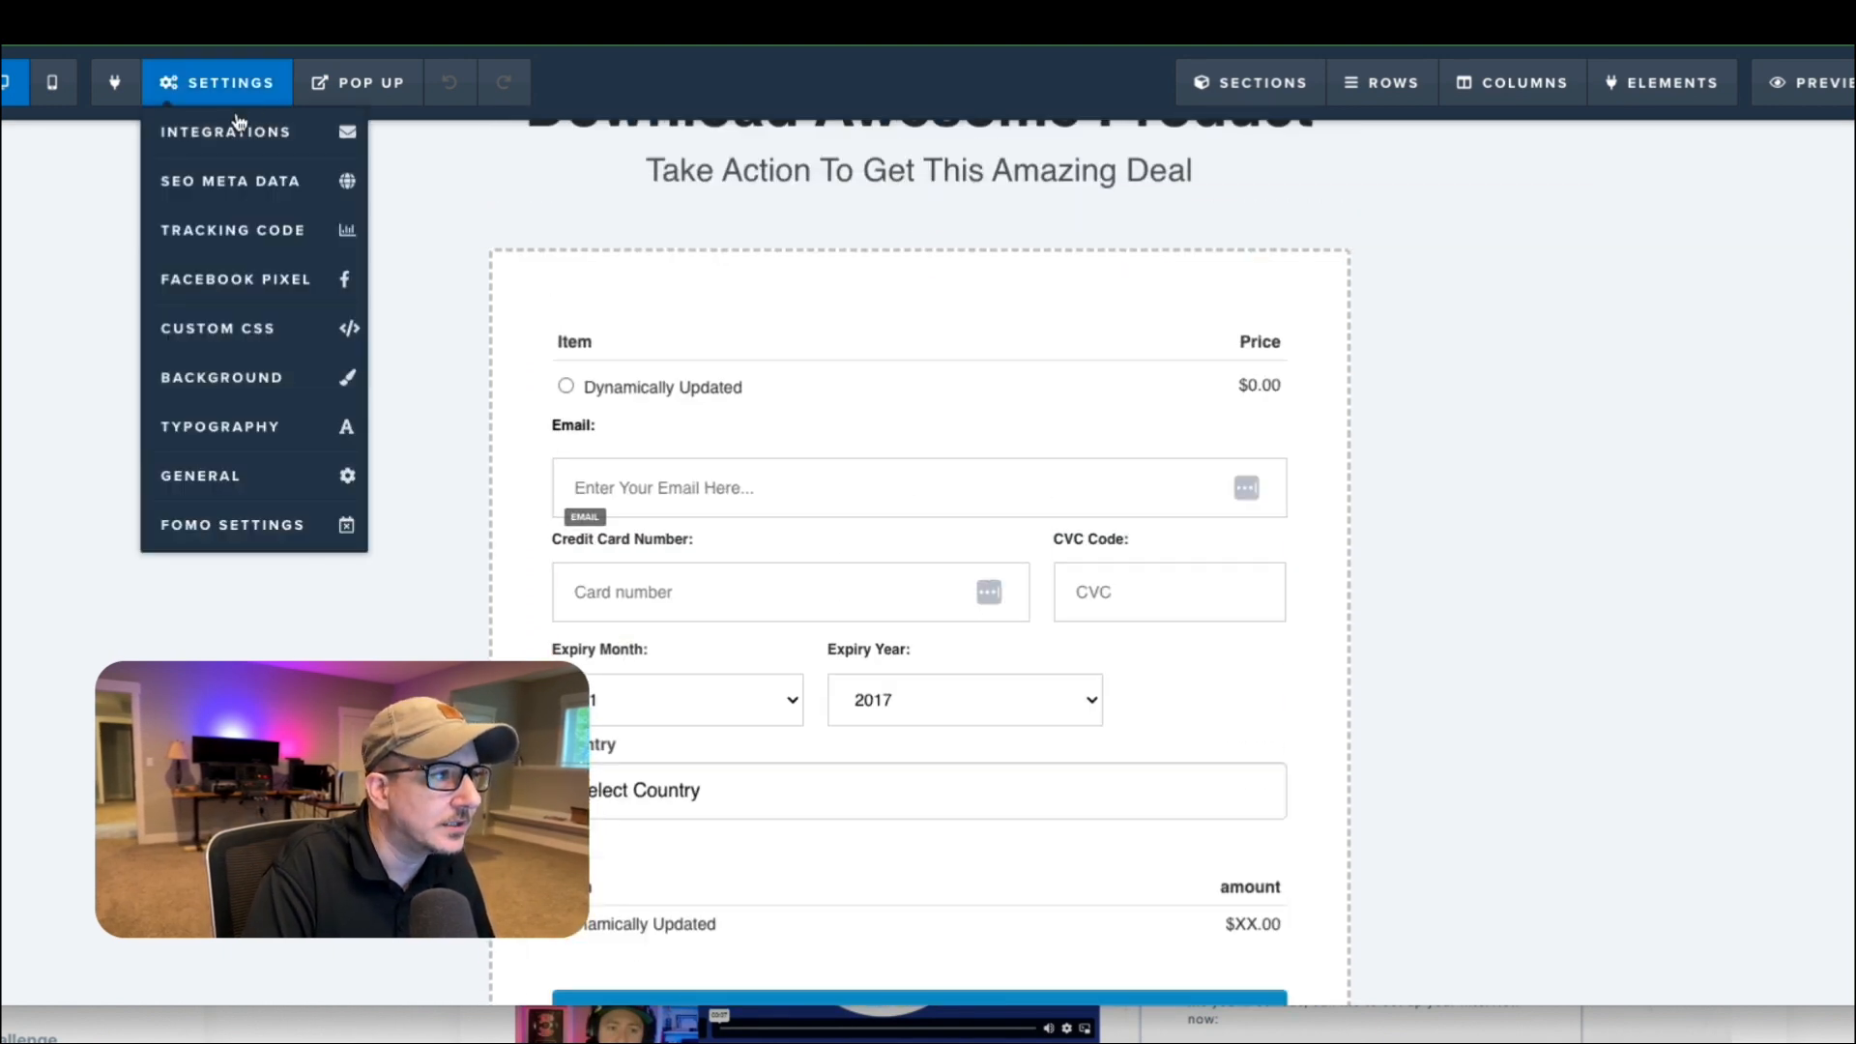
click(241, 249)
click(1222, 205)
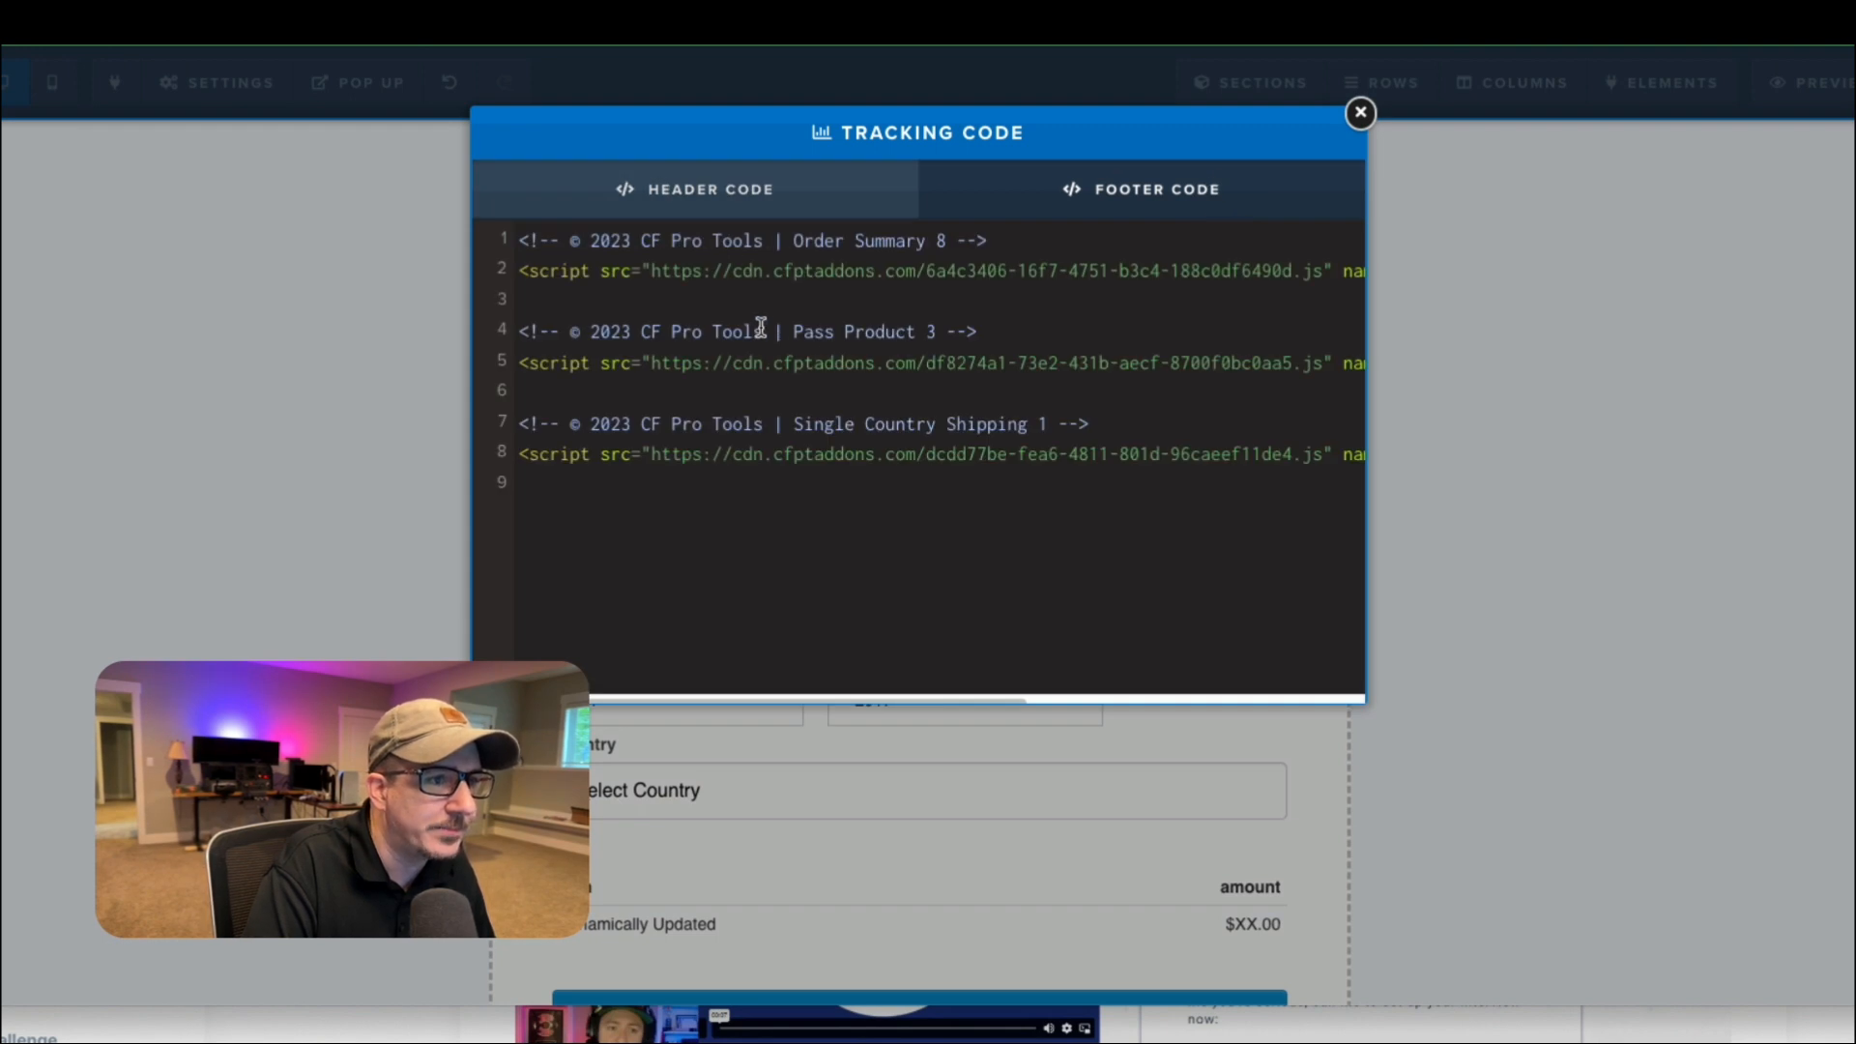
drag(764, 332, 884, 331)
drag(579, 432, 489, 318)
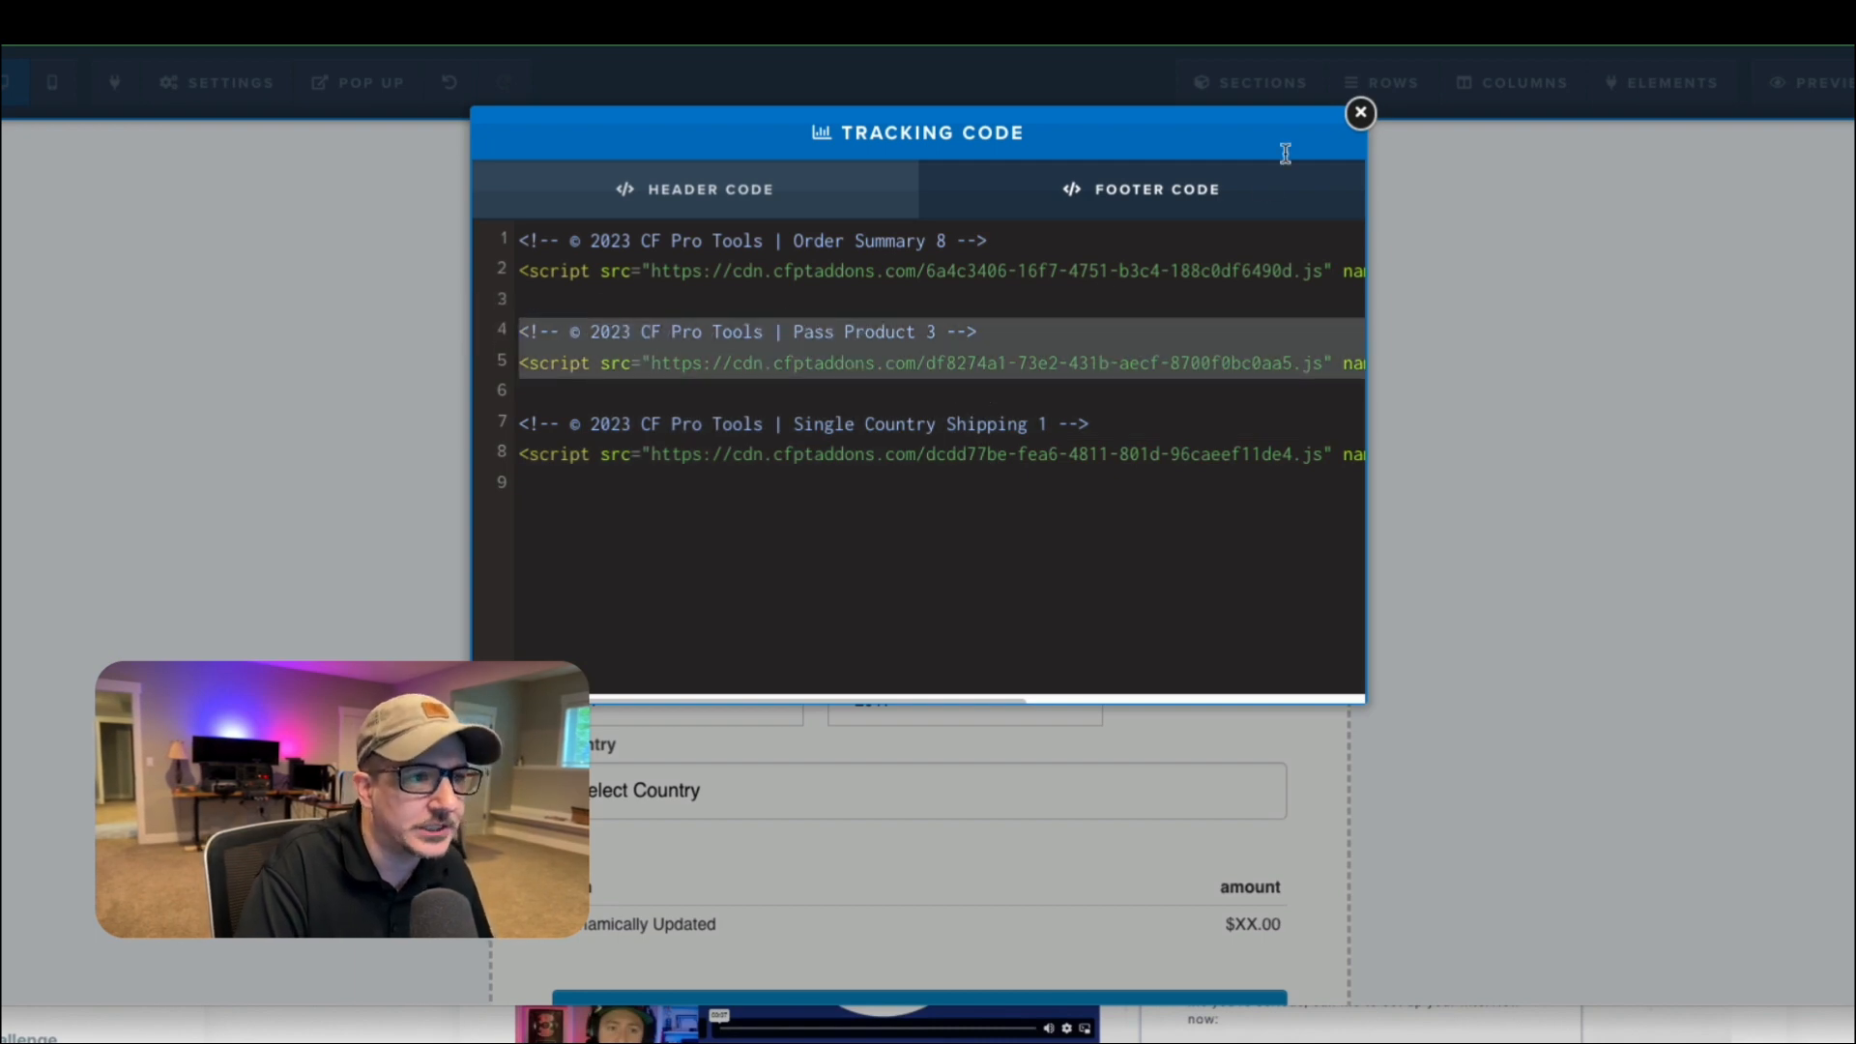
click(1359, 115)
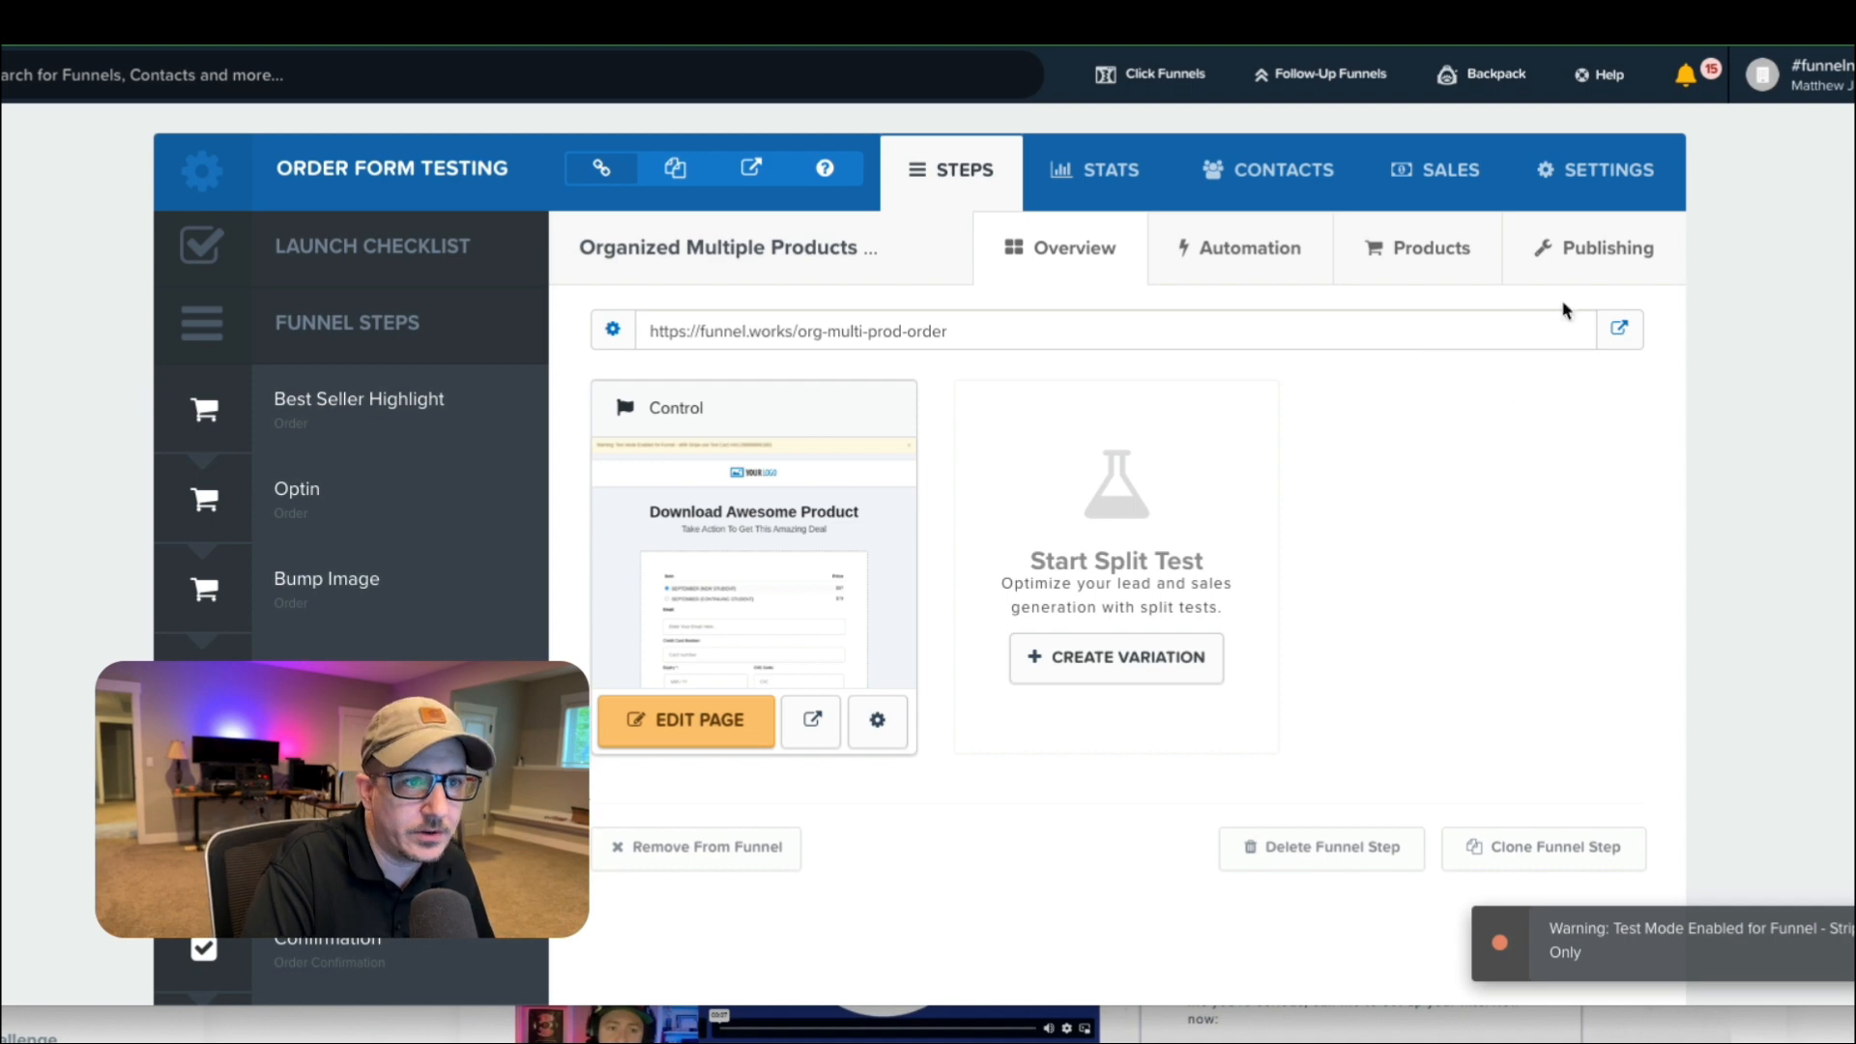
Open the order page's SEPTEMBER (NEW STUDENT) product for editing, highlight the product ID in its URL, and look over its payment options.
click(1409, 259)
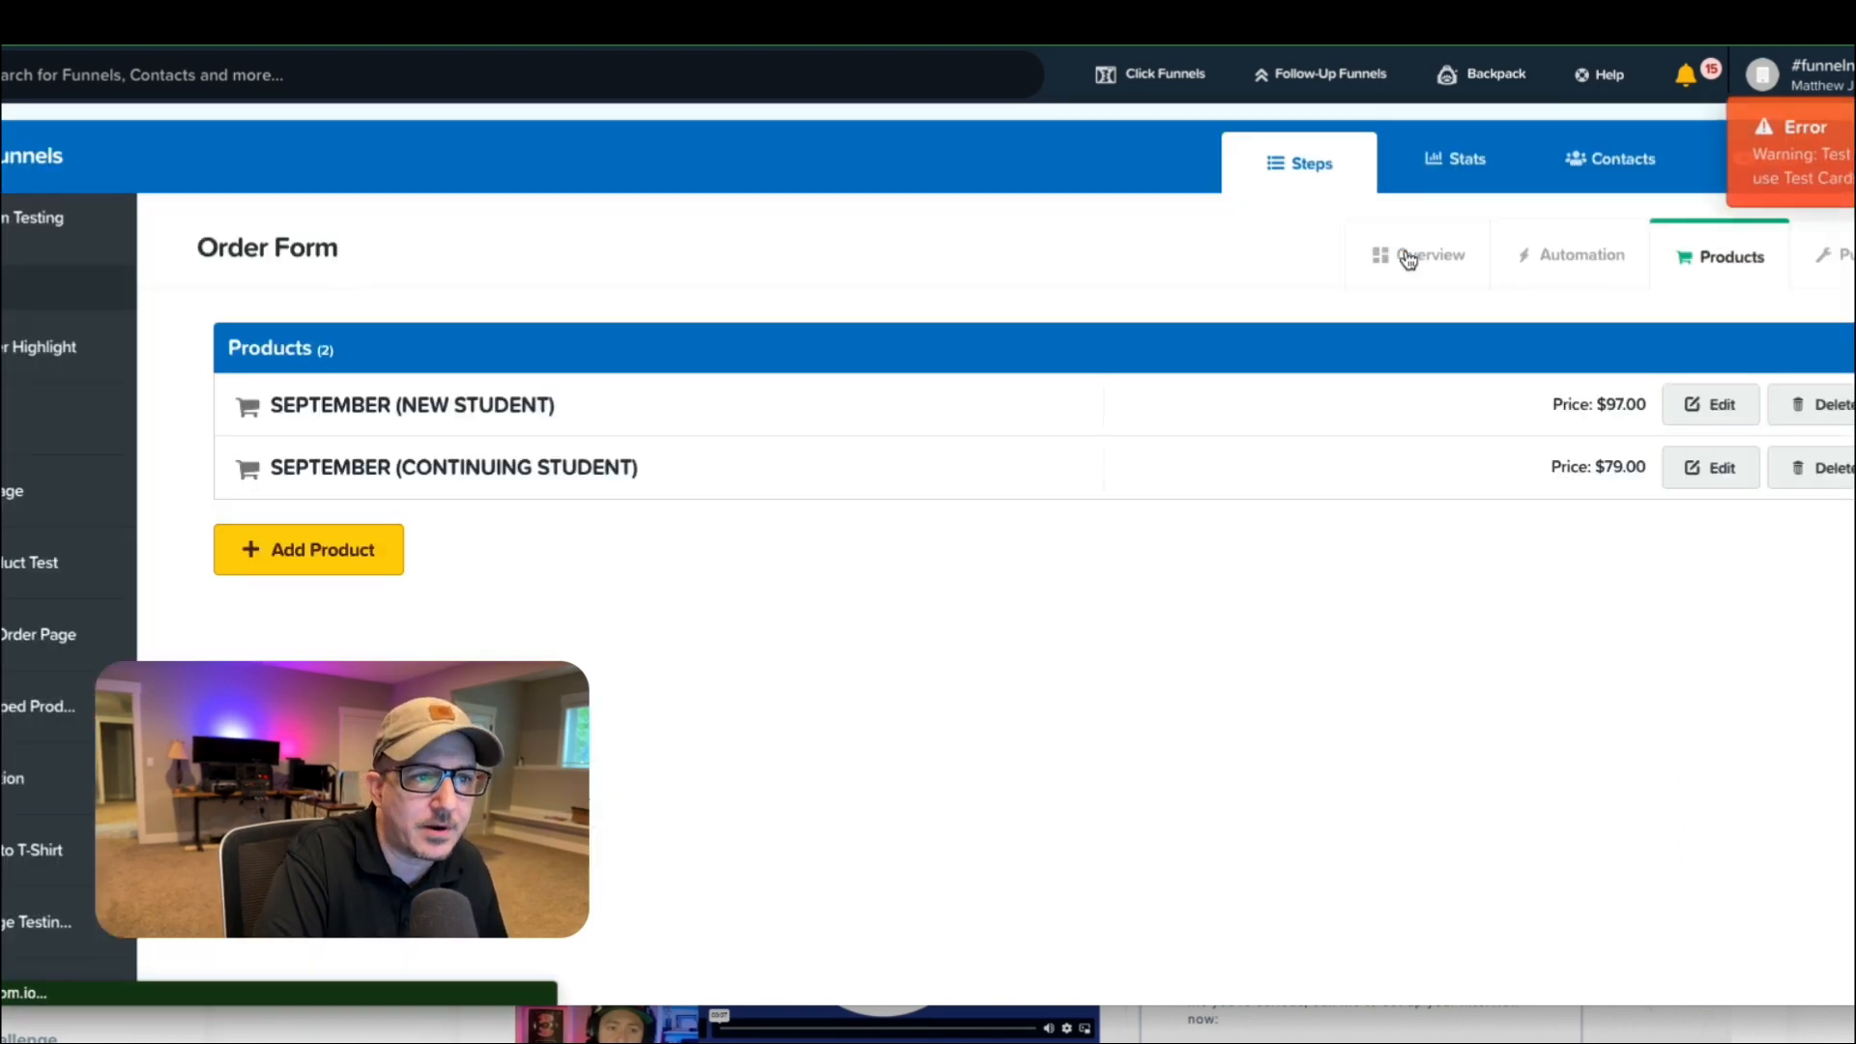
click(1712, 404)
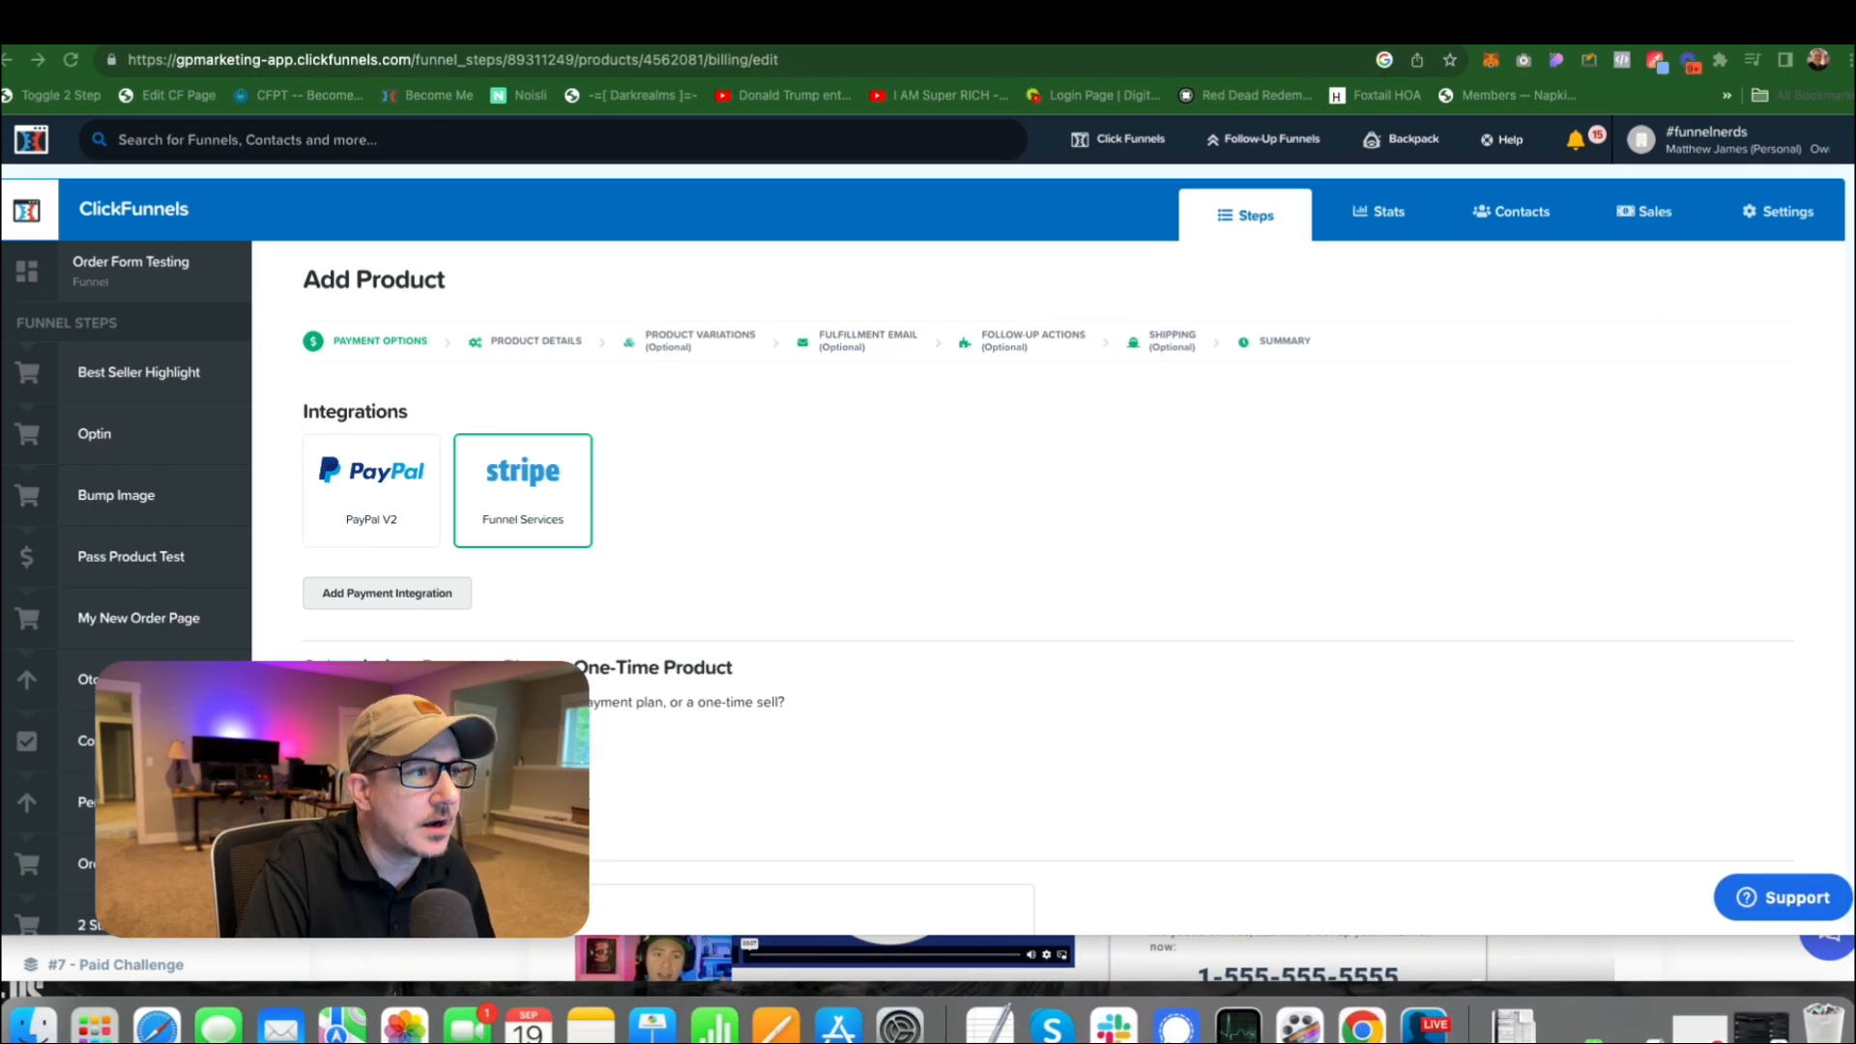
double_click(677, 60)
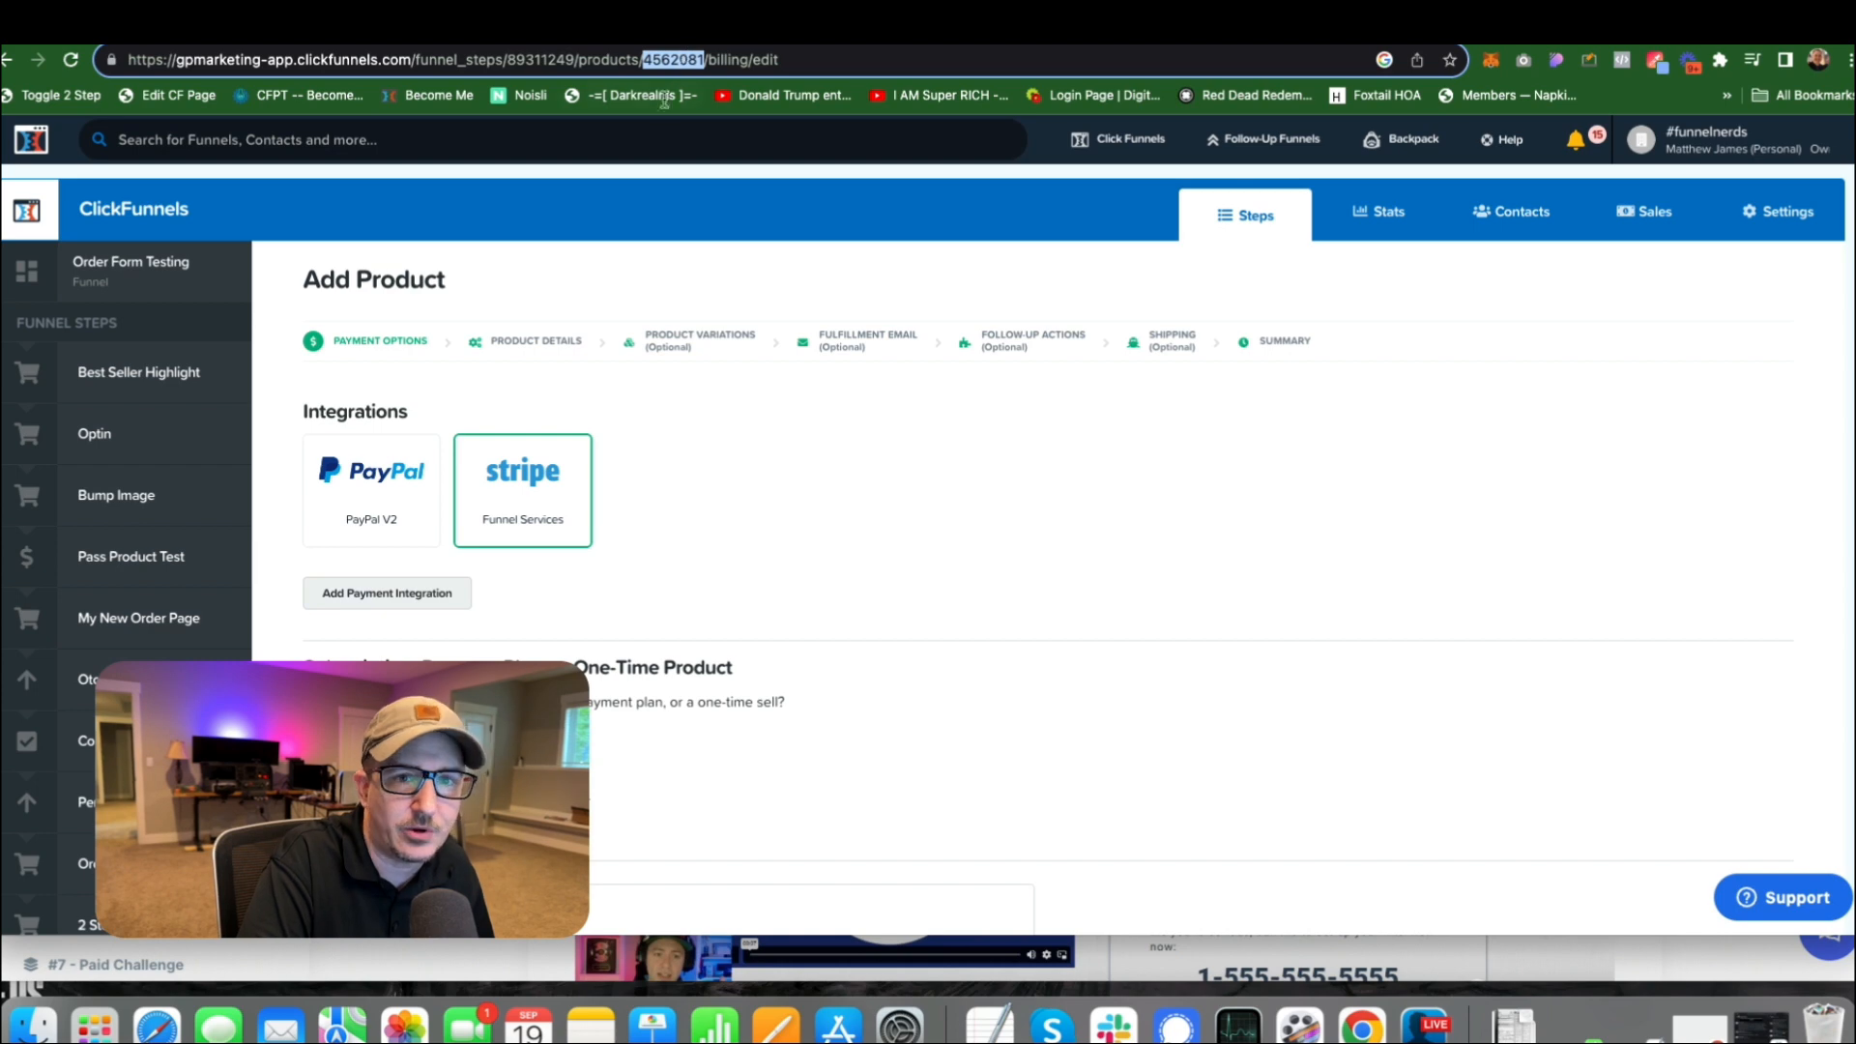
scroll(624, 445, down, 3)
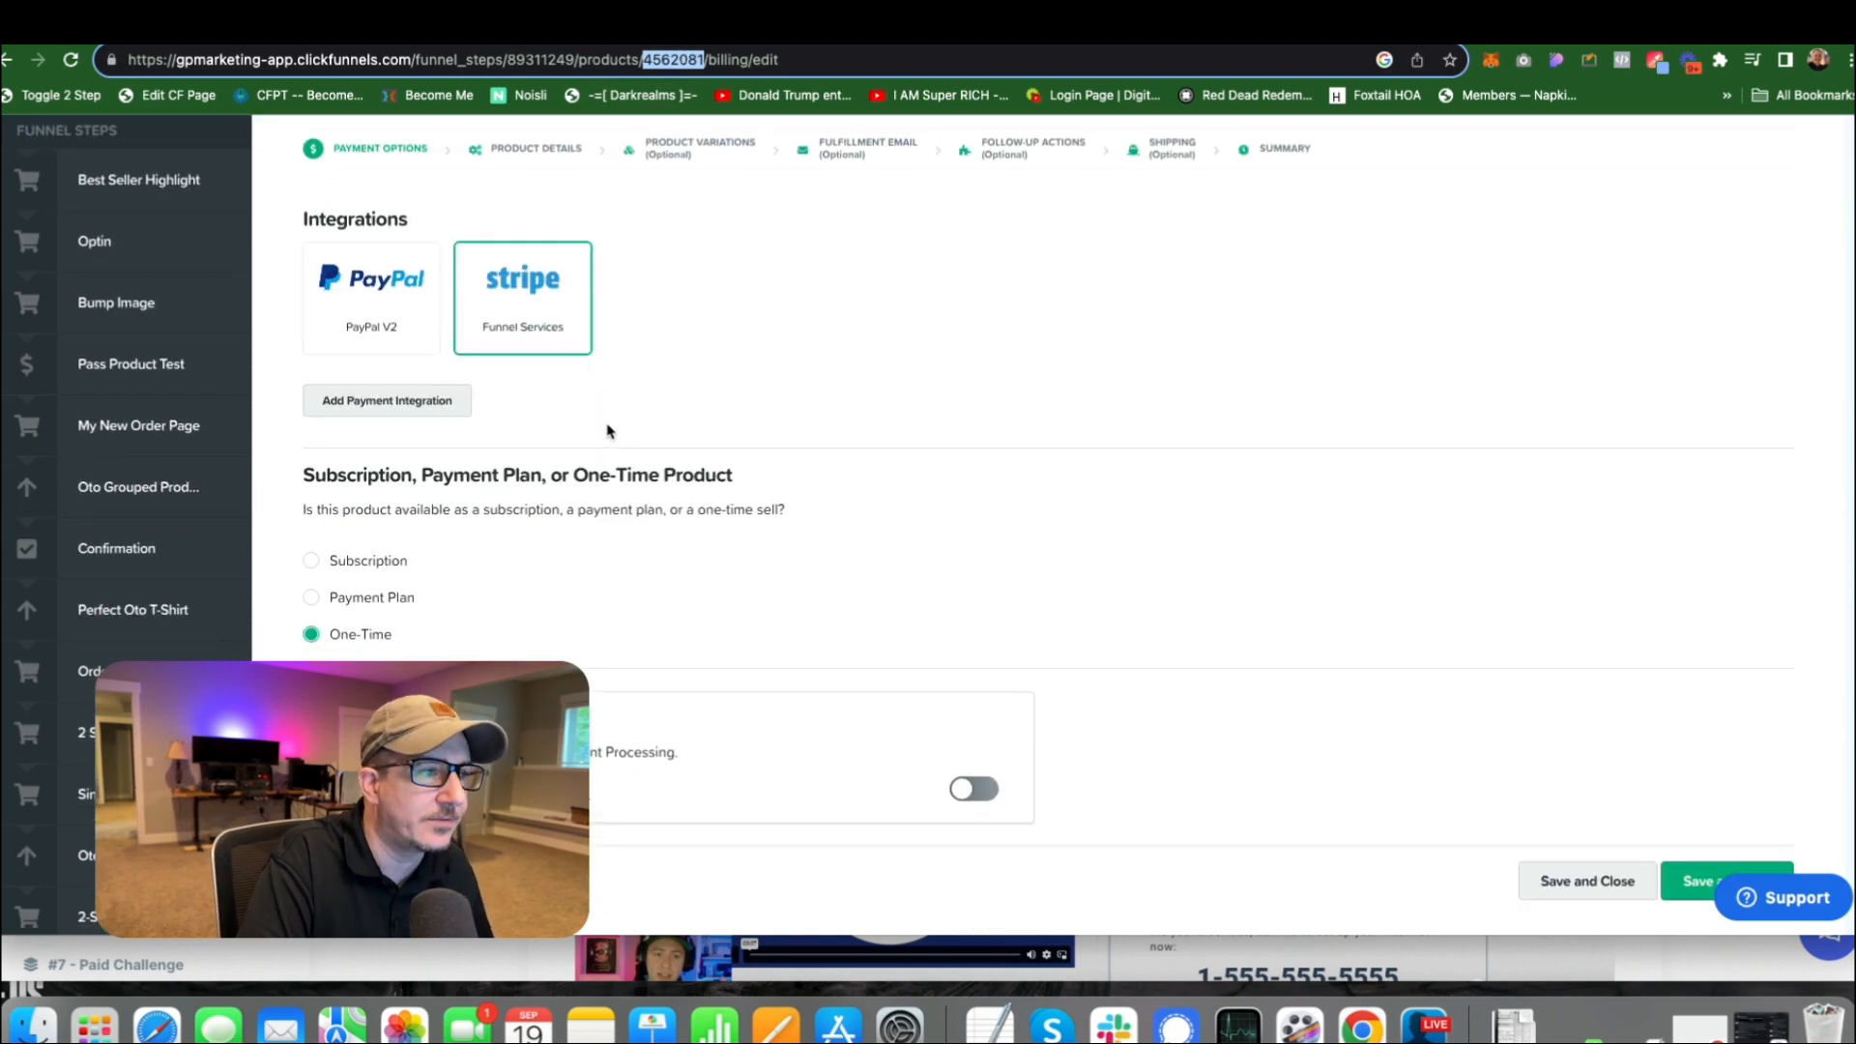
scroll(609, 430, down, 5)
scroll(576, 315, up, 10)
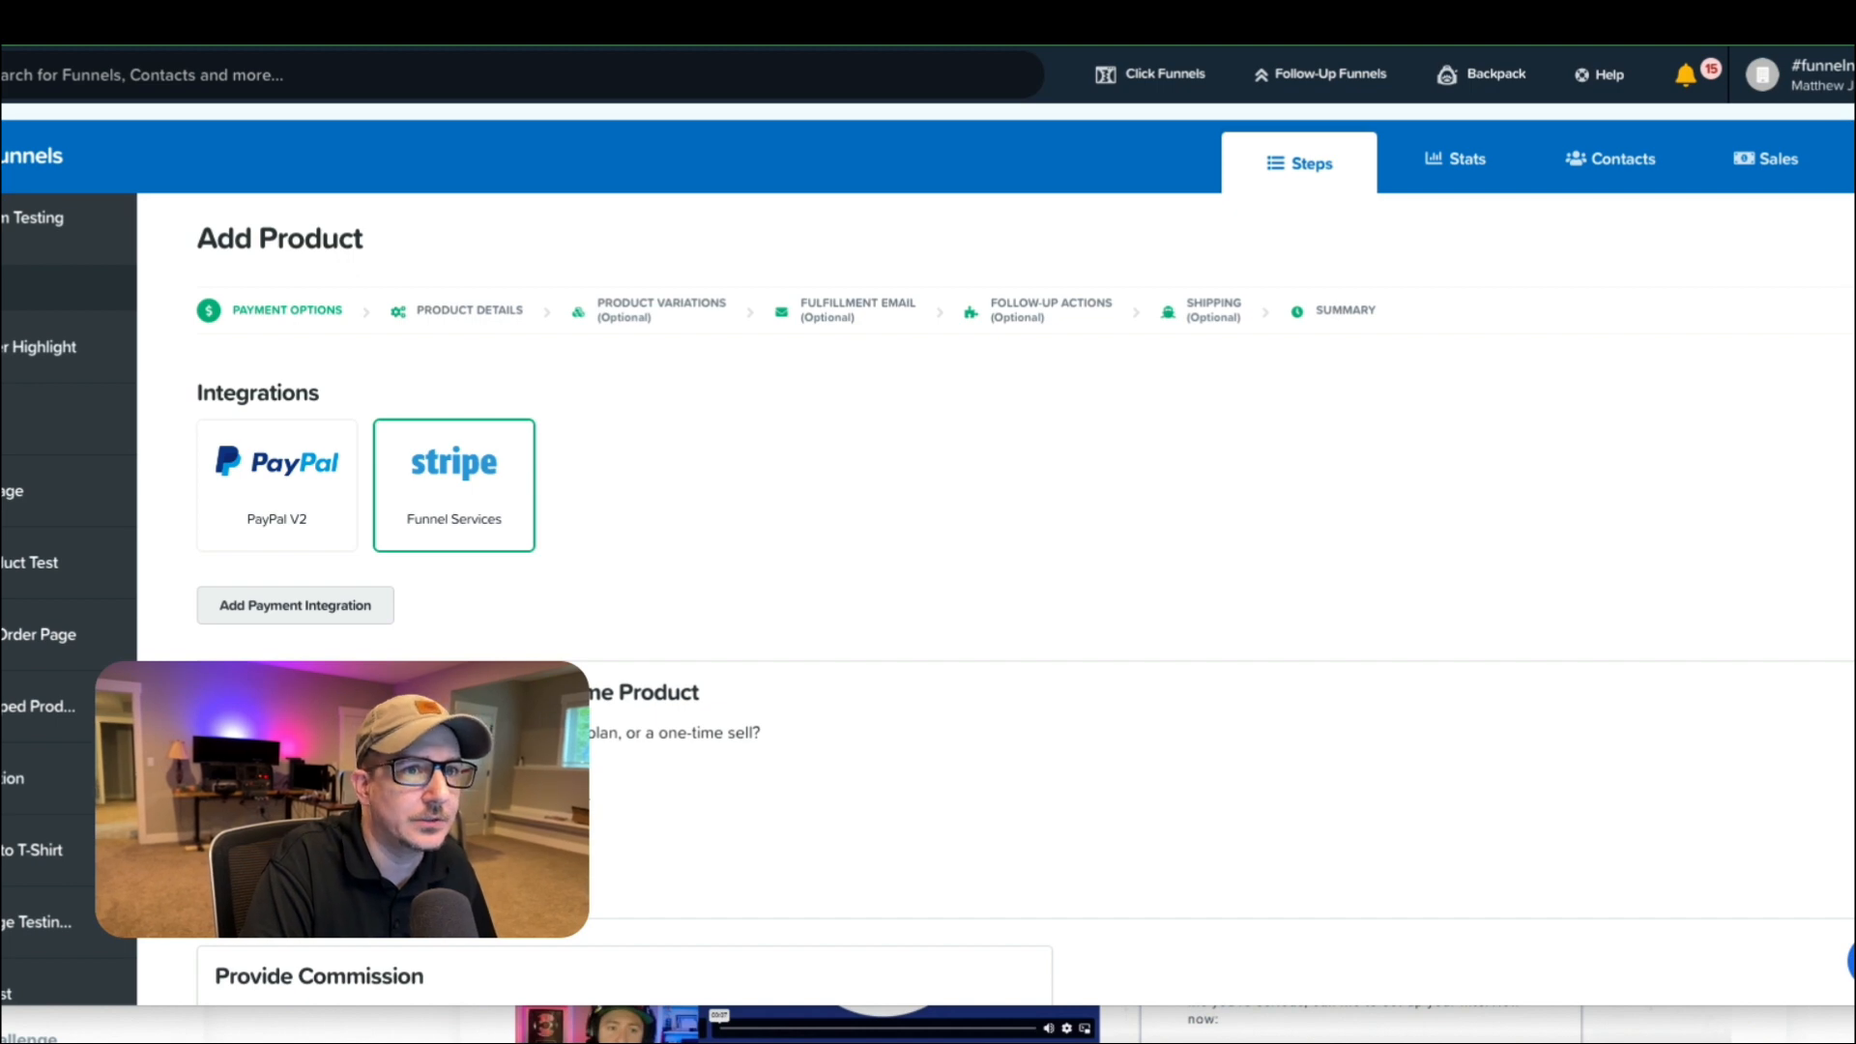
Go to the Organized Multiple Products funnel step's overview and open its page in the editor.
mouse_move(1151, 75)
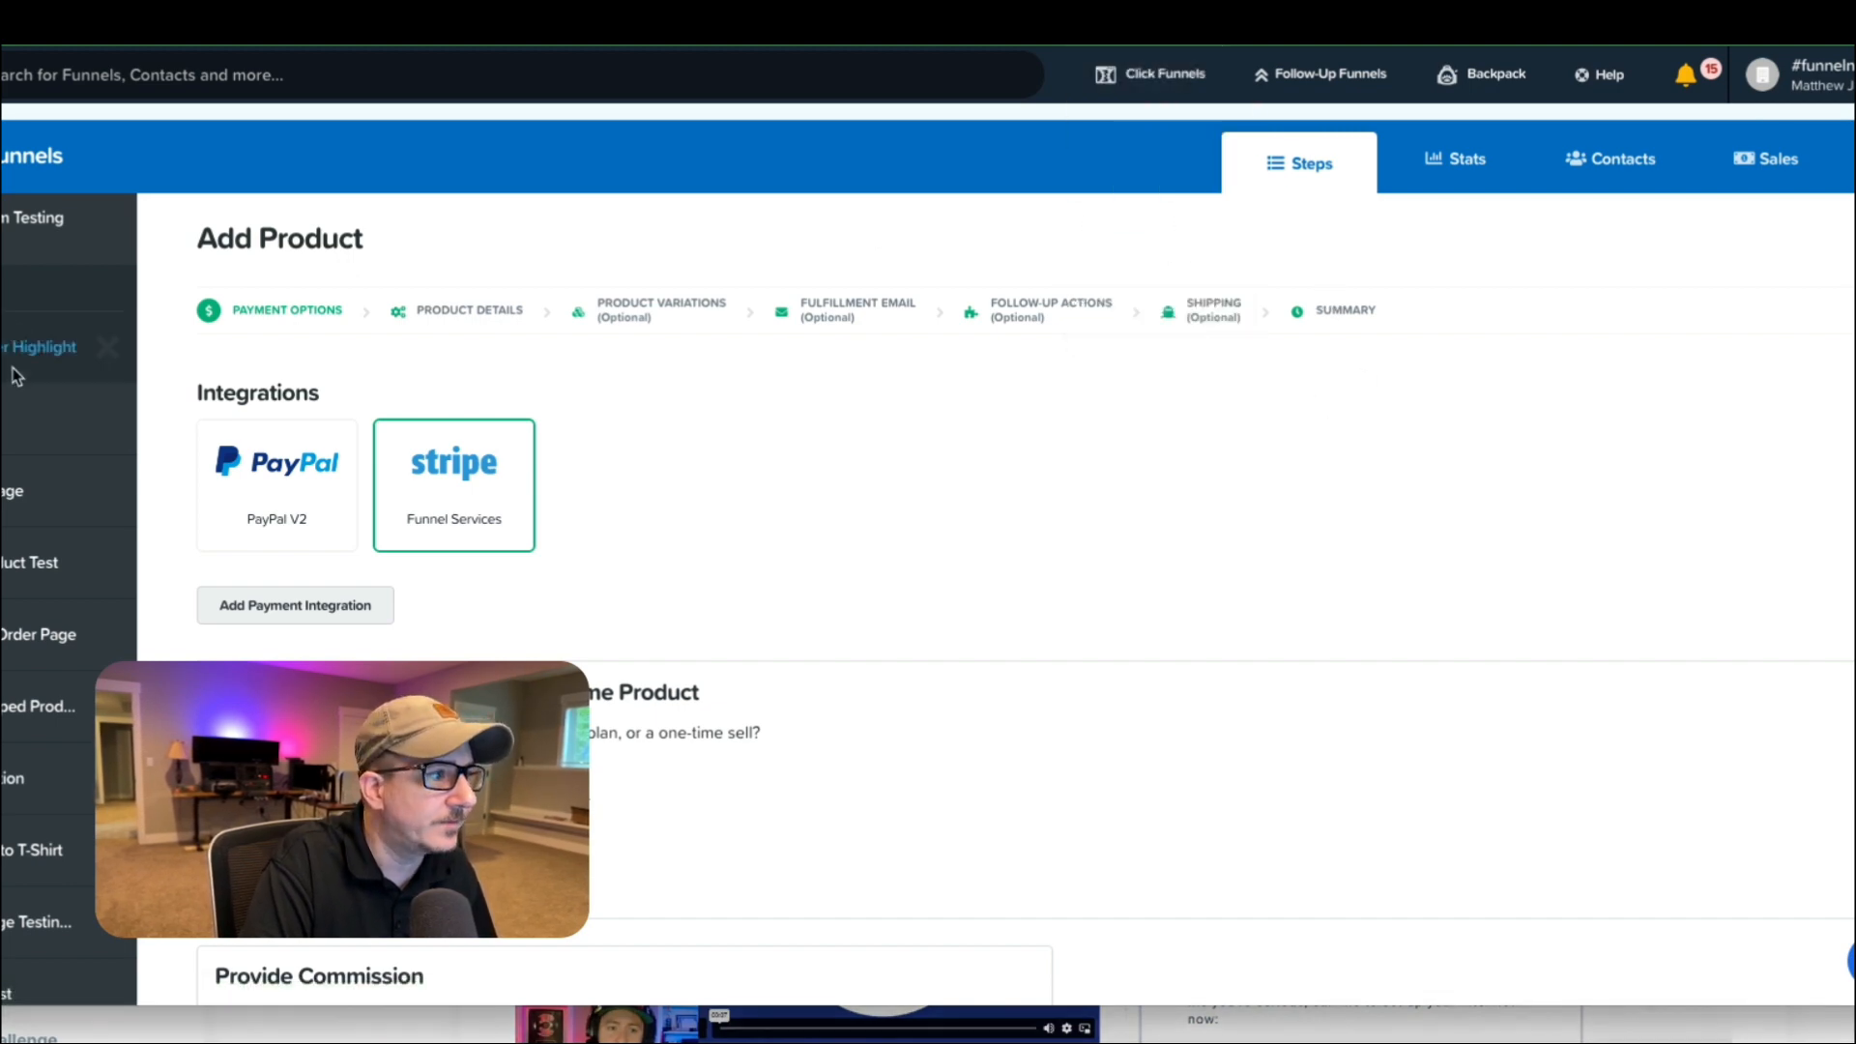
scroll(41, 613, down, 15)
scroll(15, 507, up, 1)
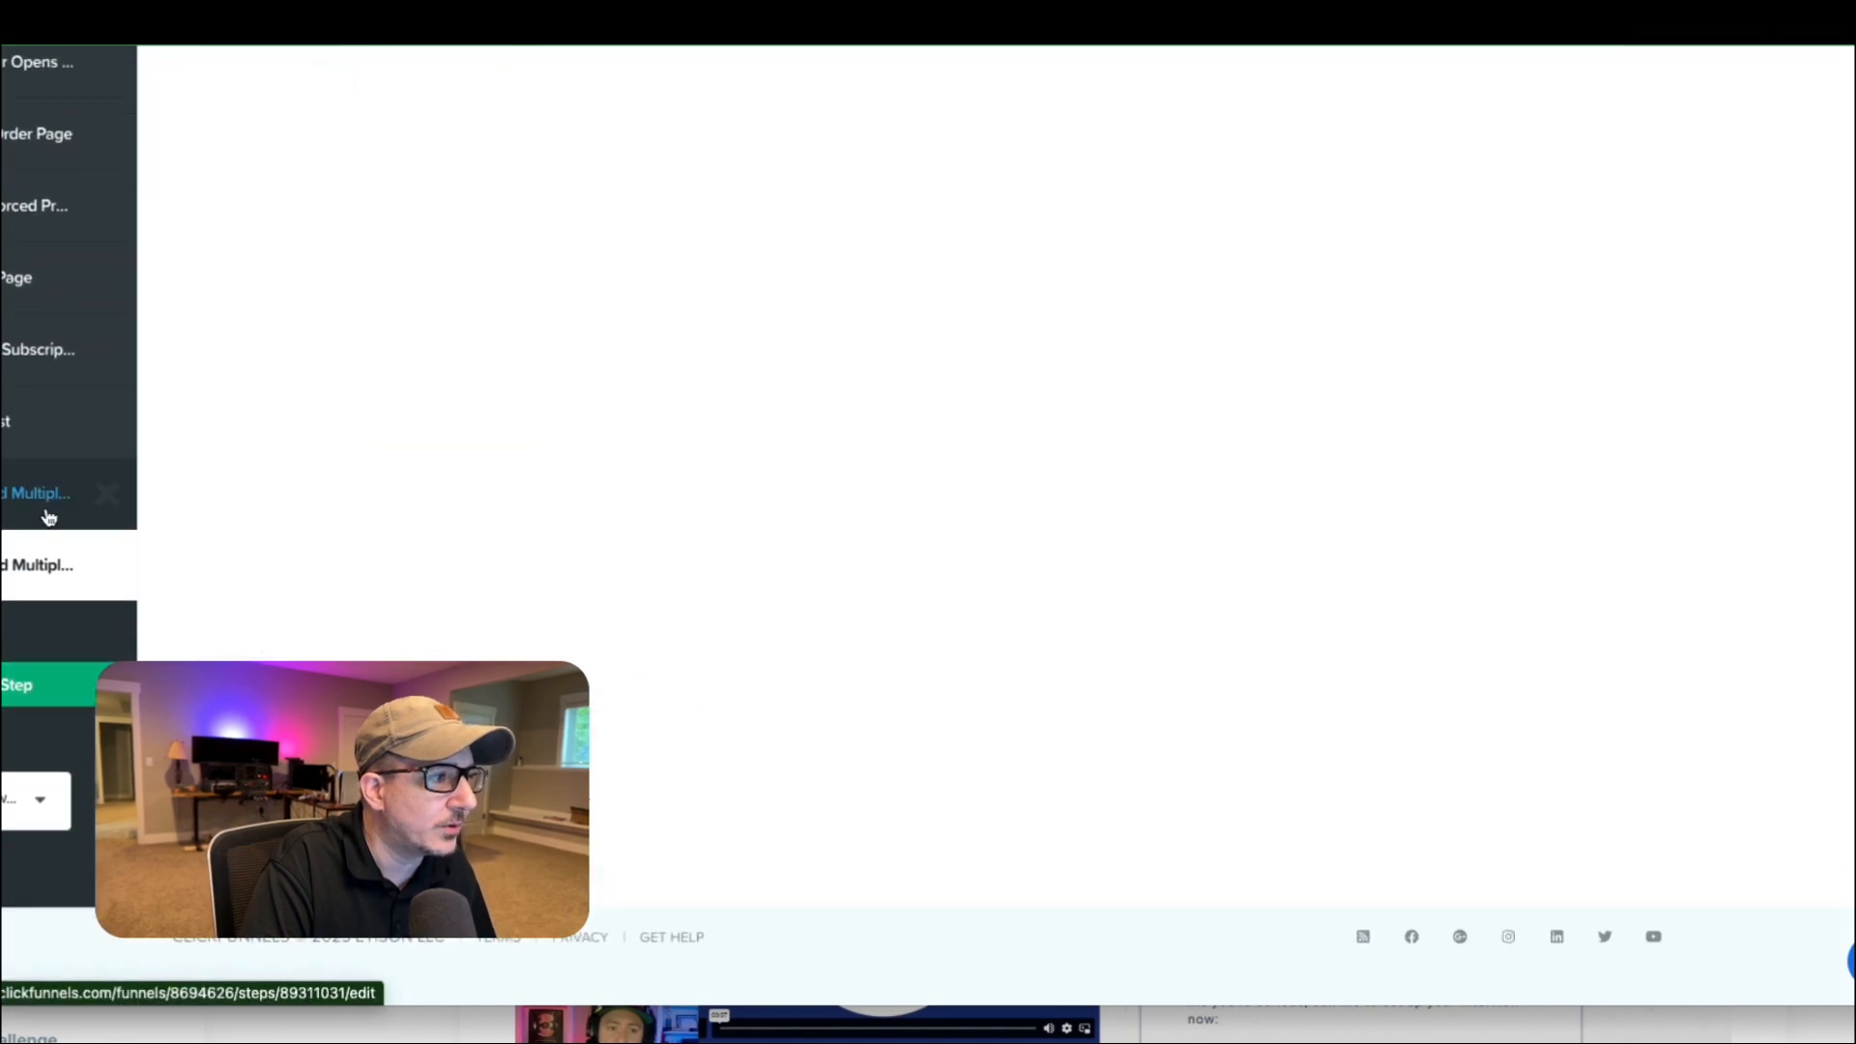
click(12, 498)
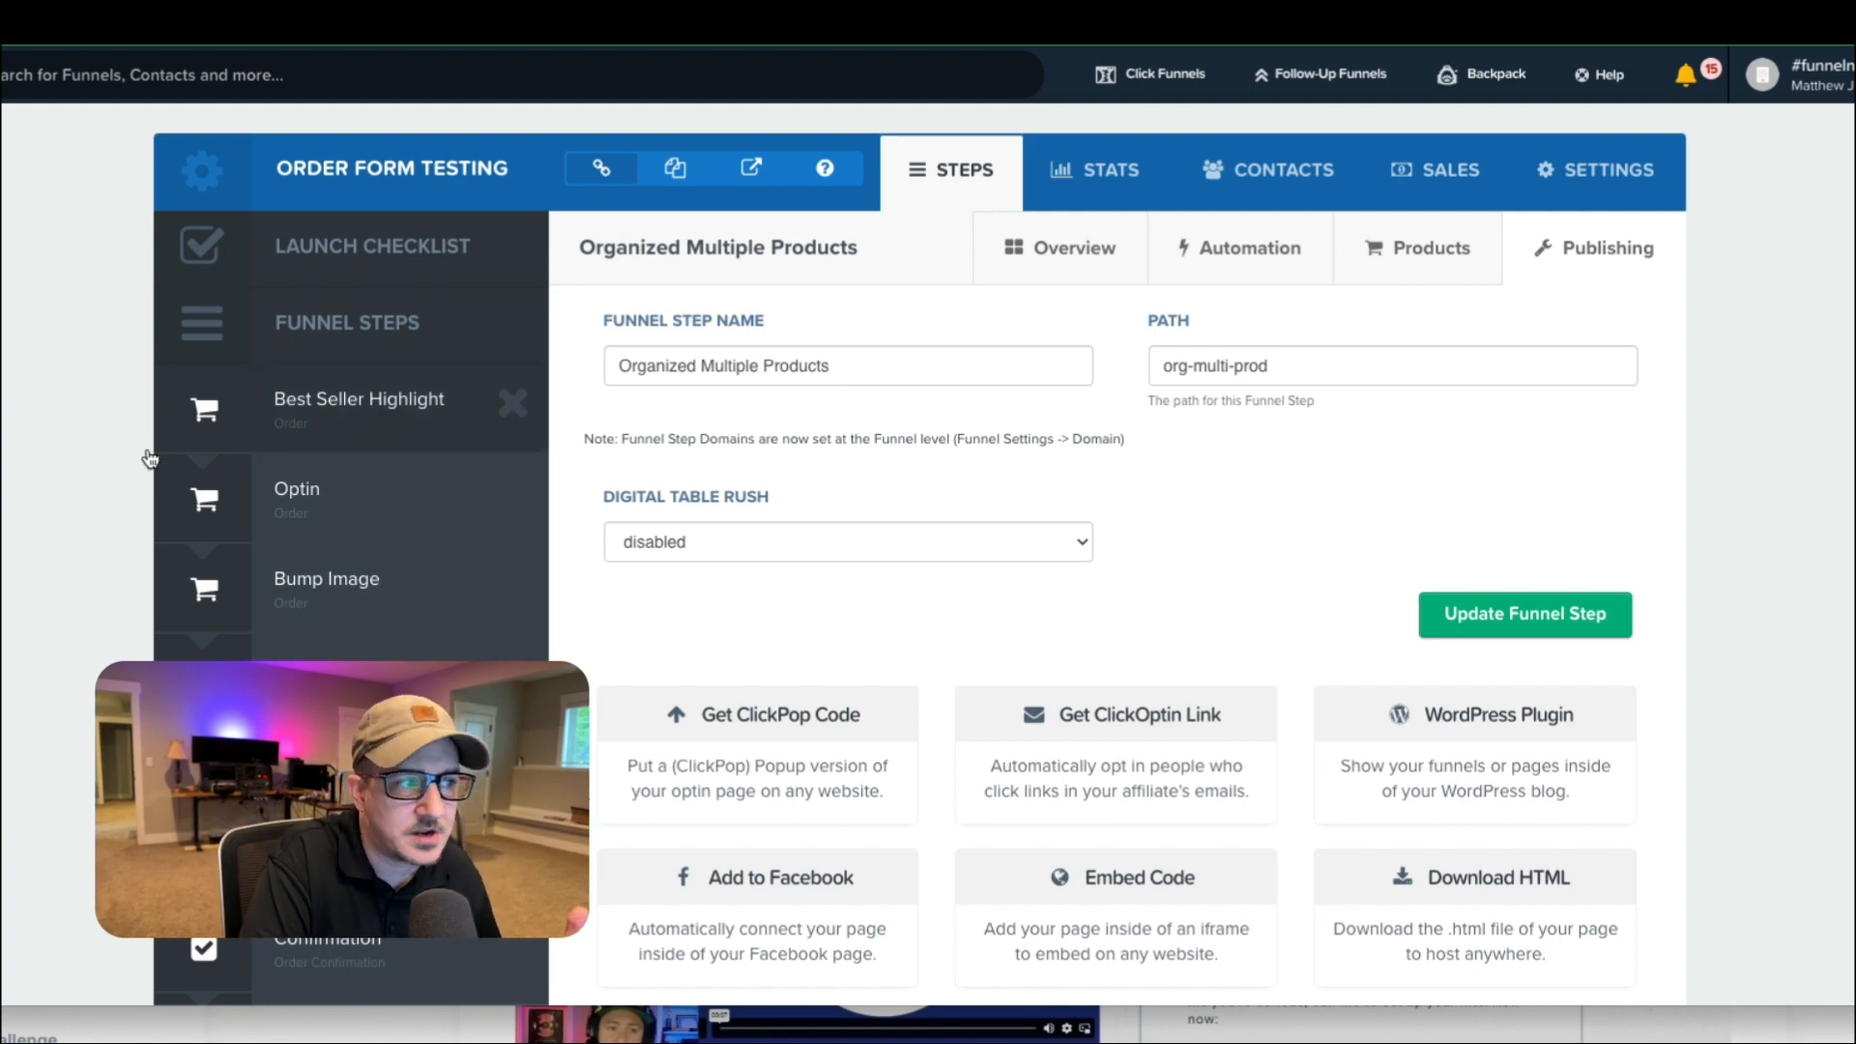
scroll(165, 464, down, 3)
scroll(290, 469, up, 3)
scroll(462, 481, down, 15)
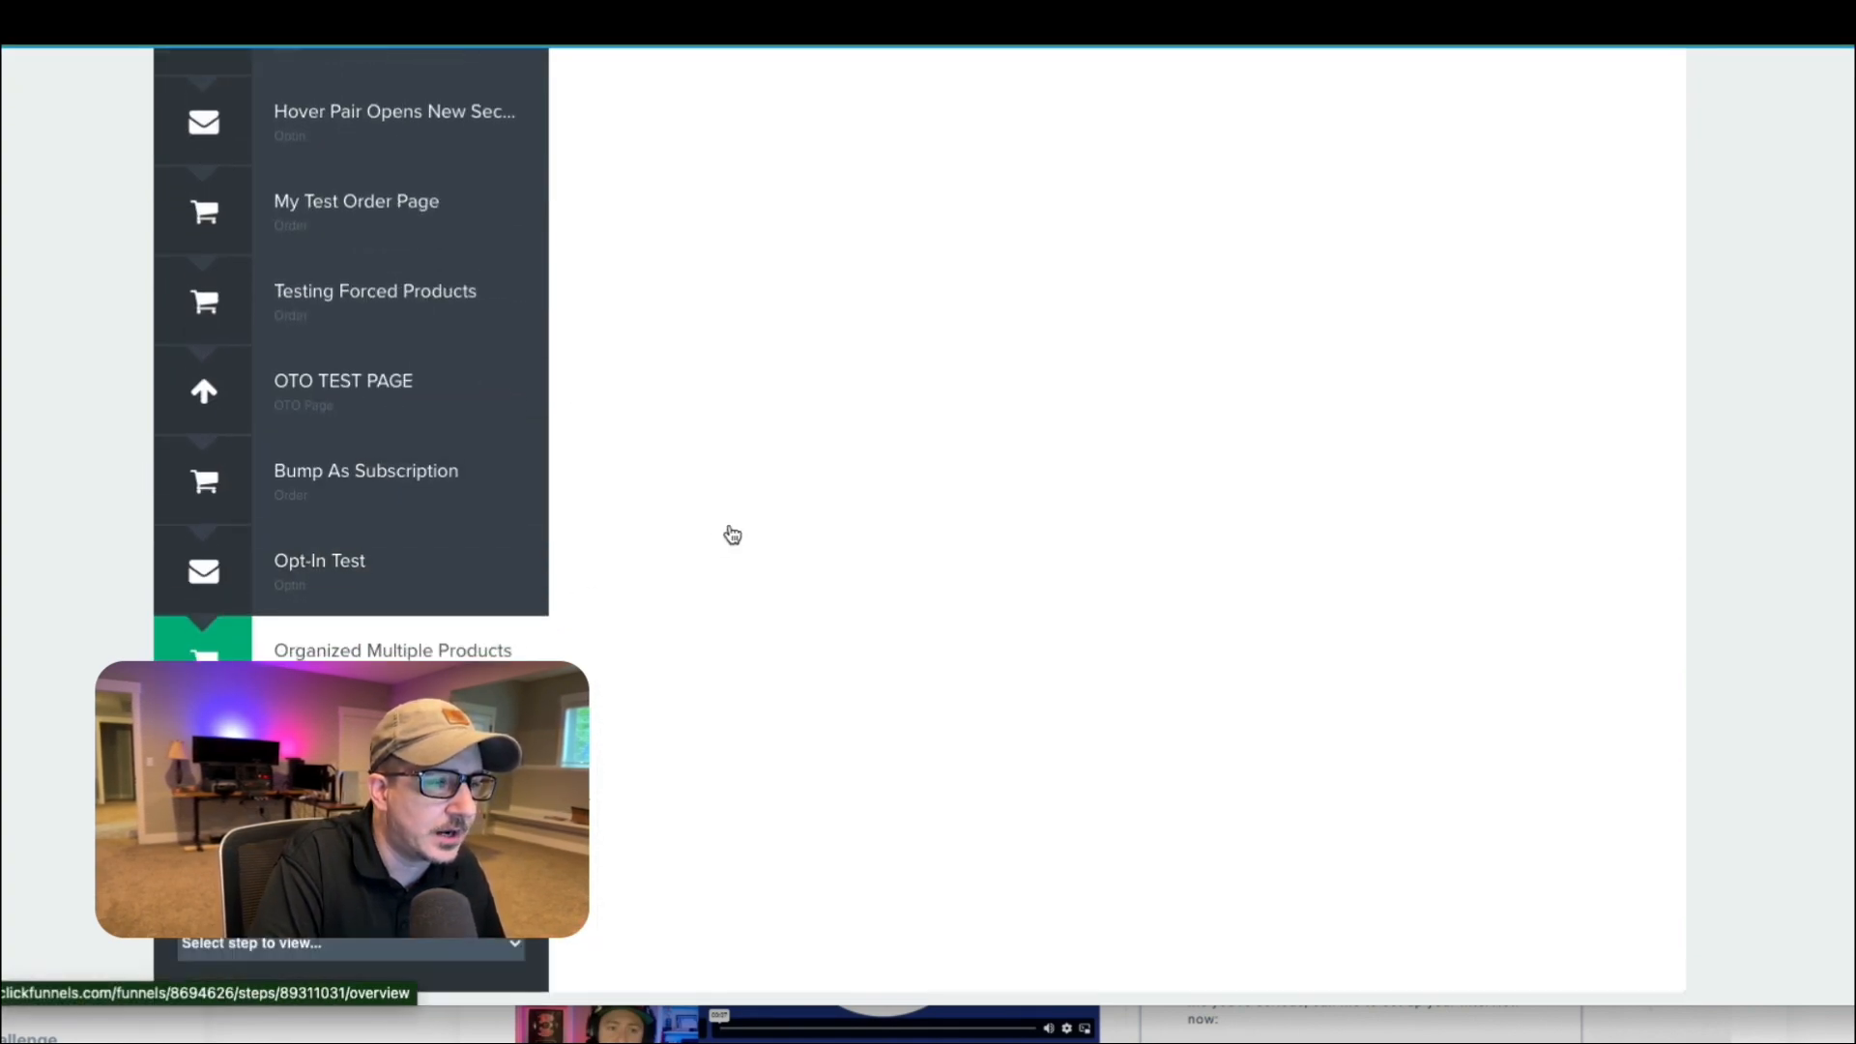
scroll(973, 419, up, 15)
click(1098, 243)
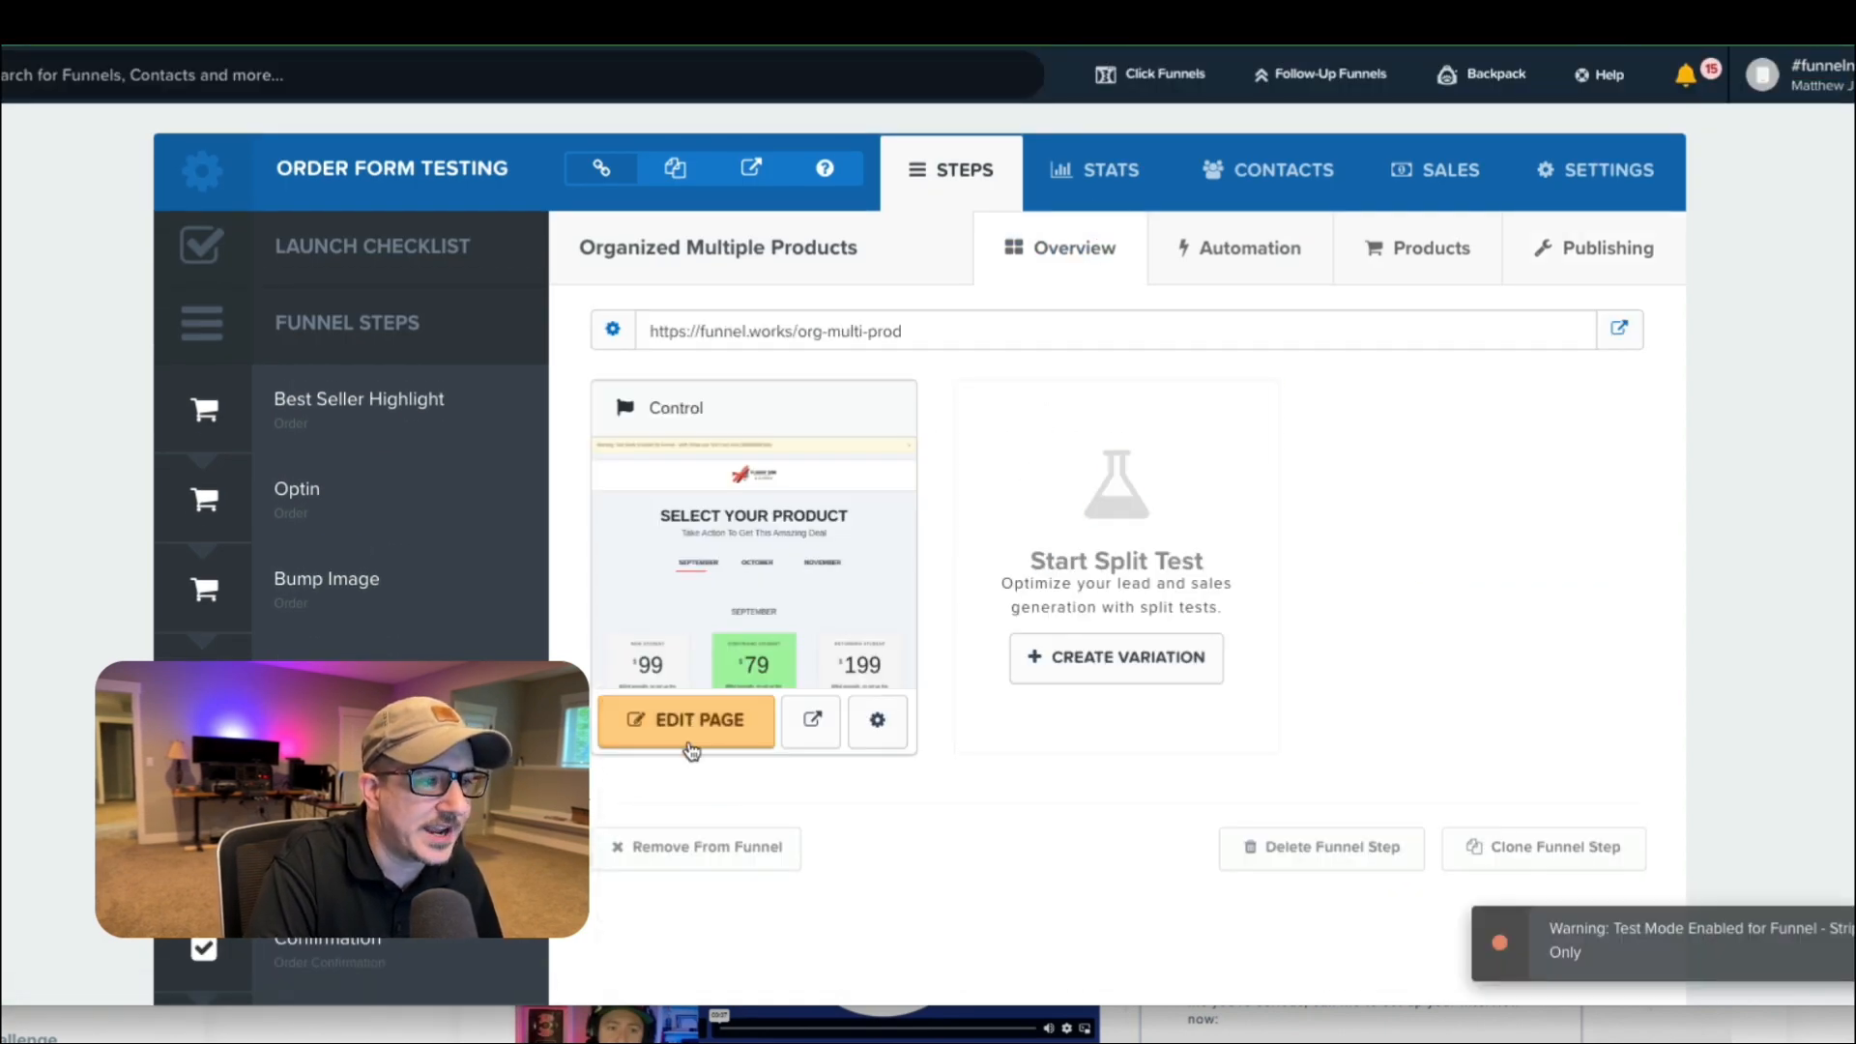
click(694, 727)
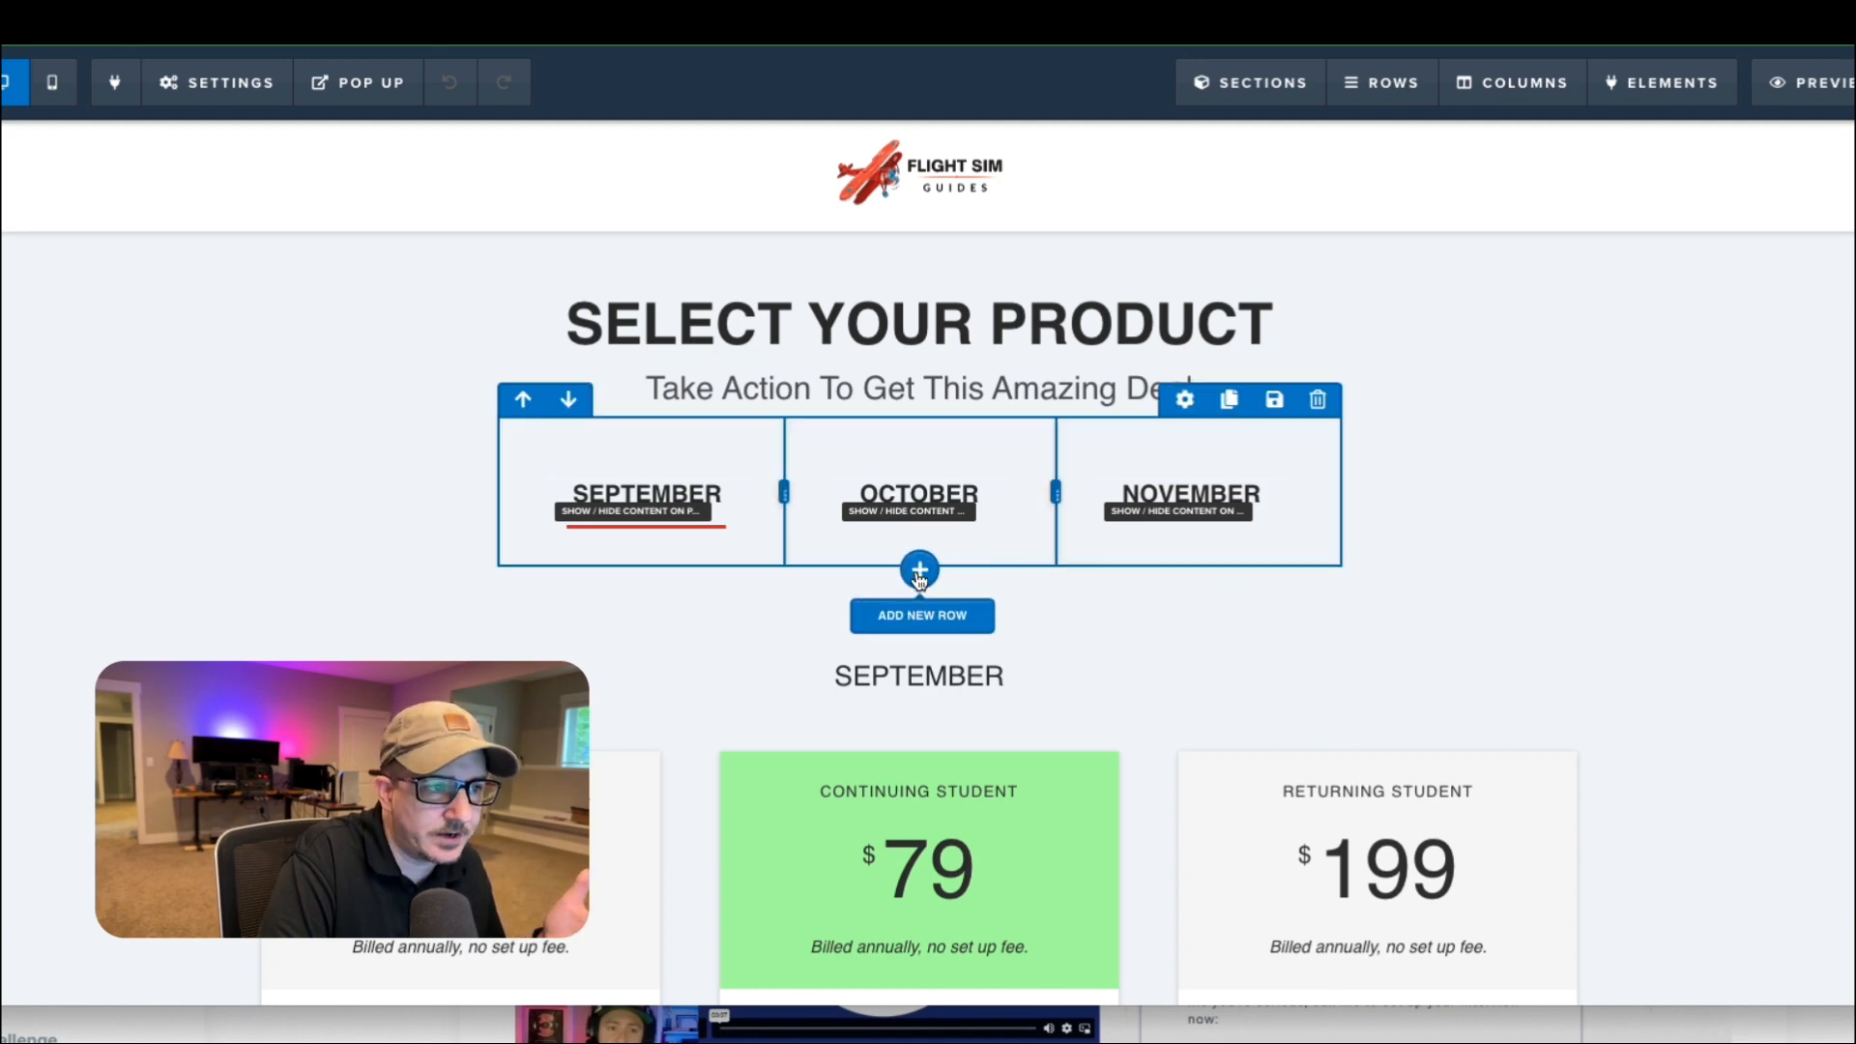
Add a two-column row directly below the September, October and November row.
click(920, 572)
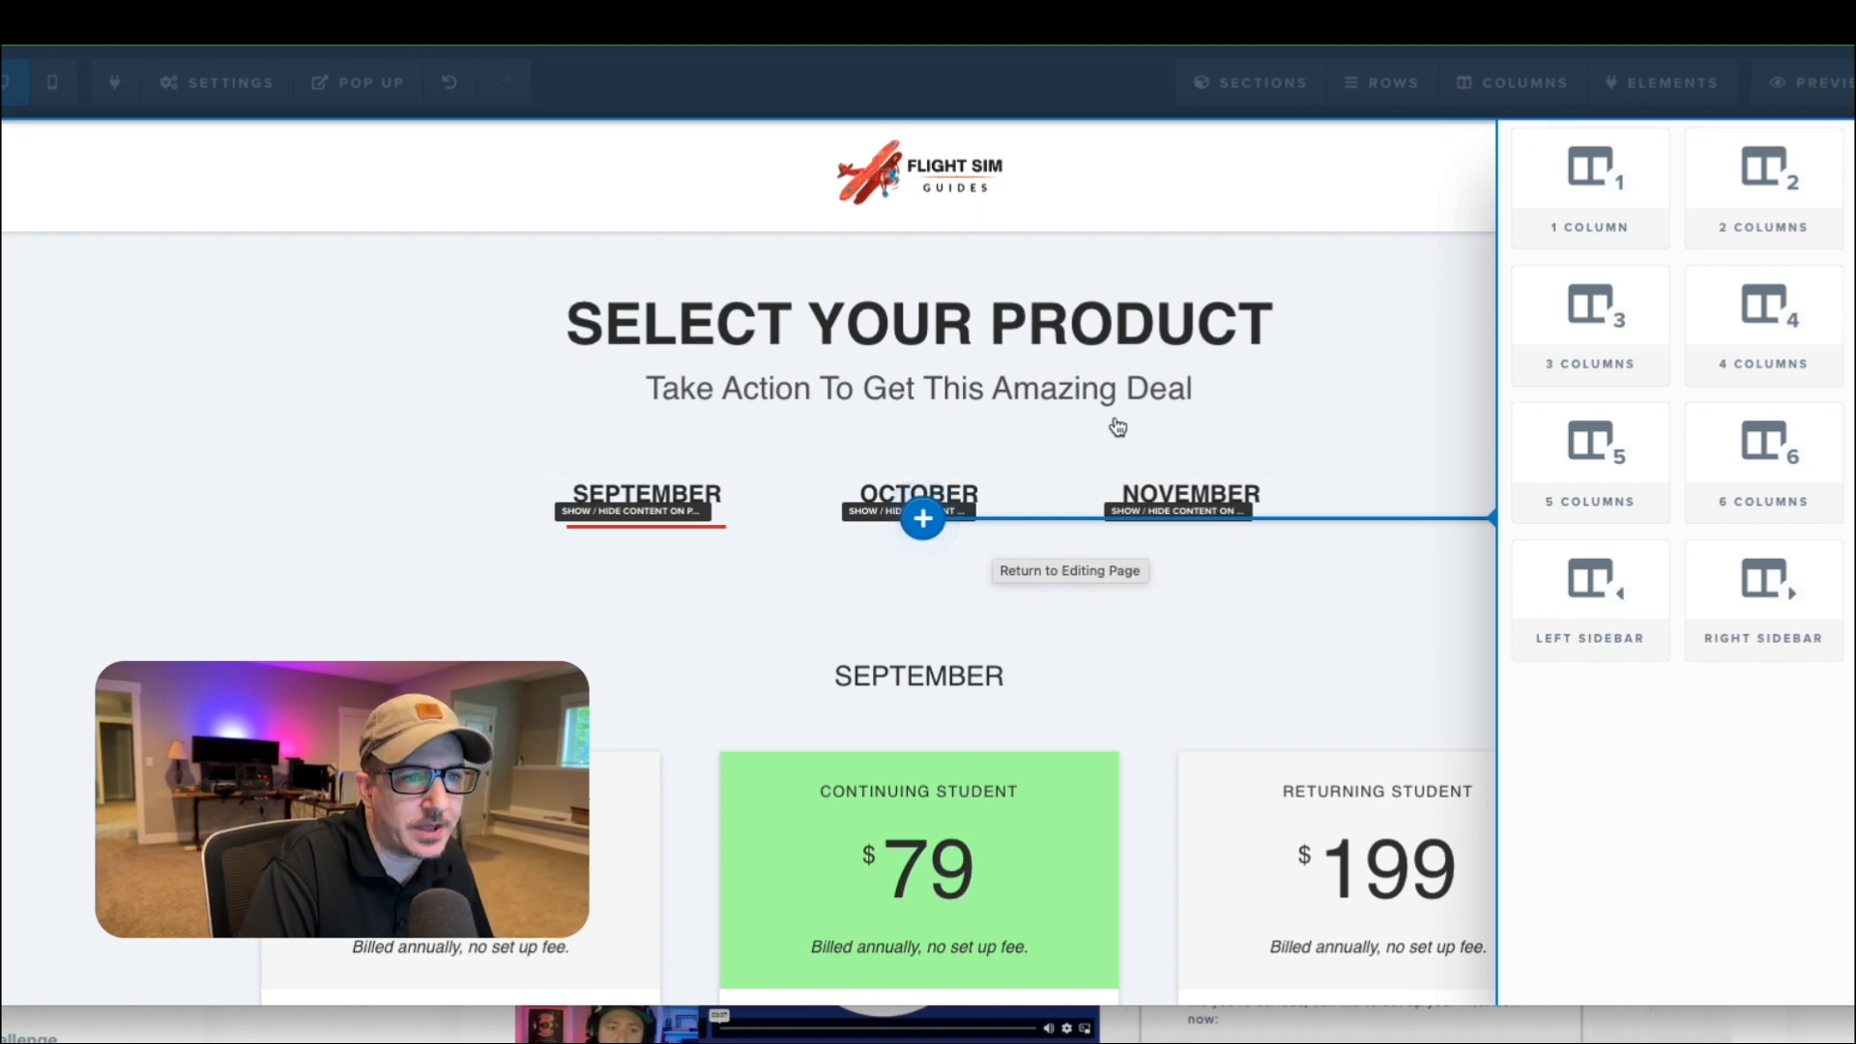
click(1295, 619)
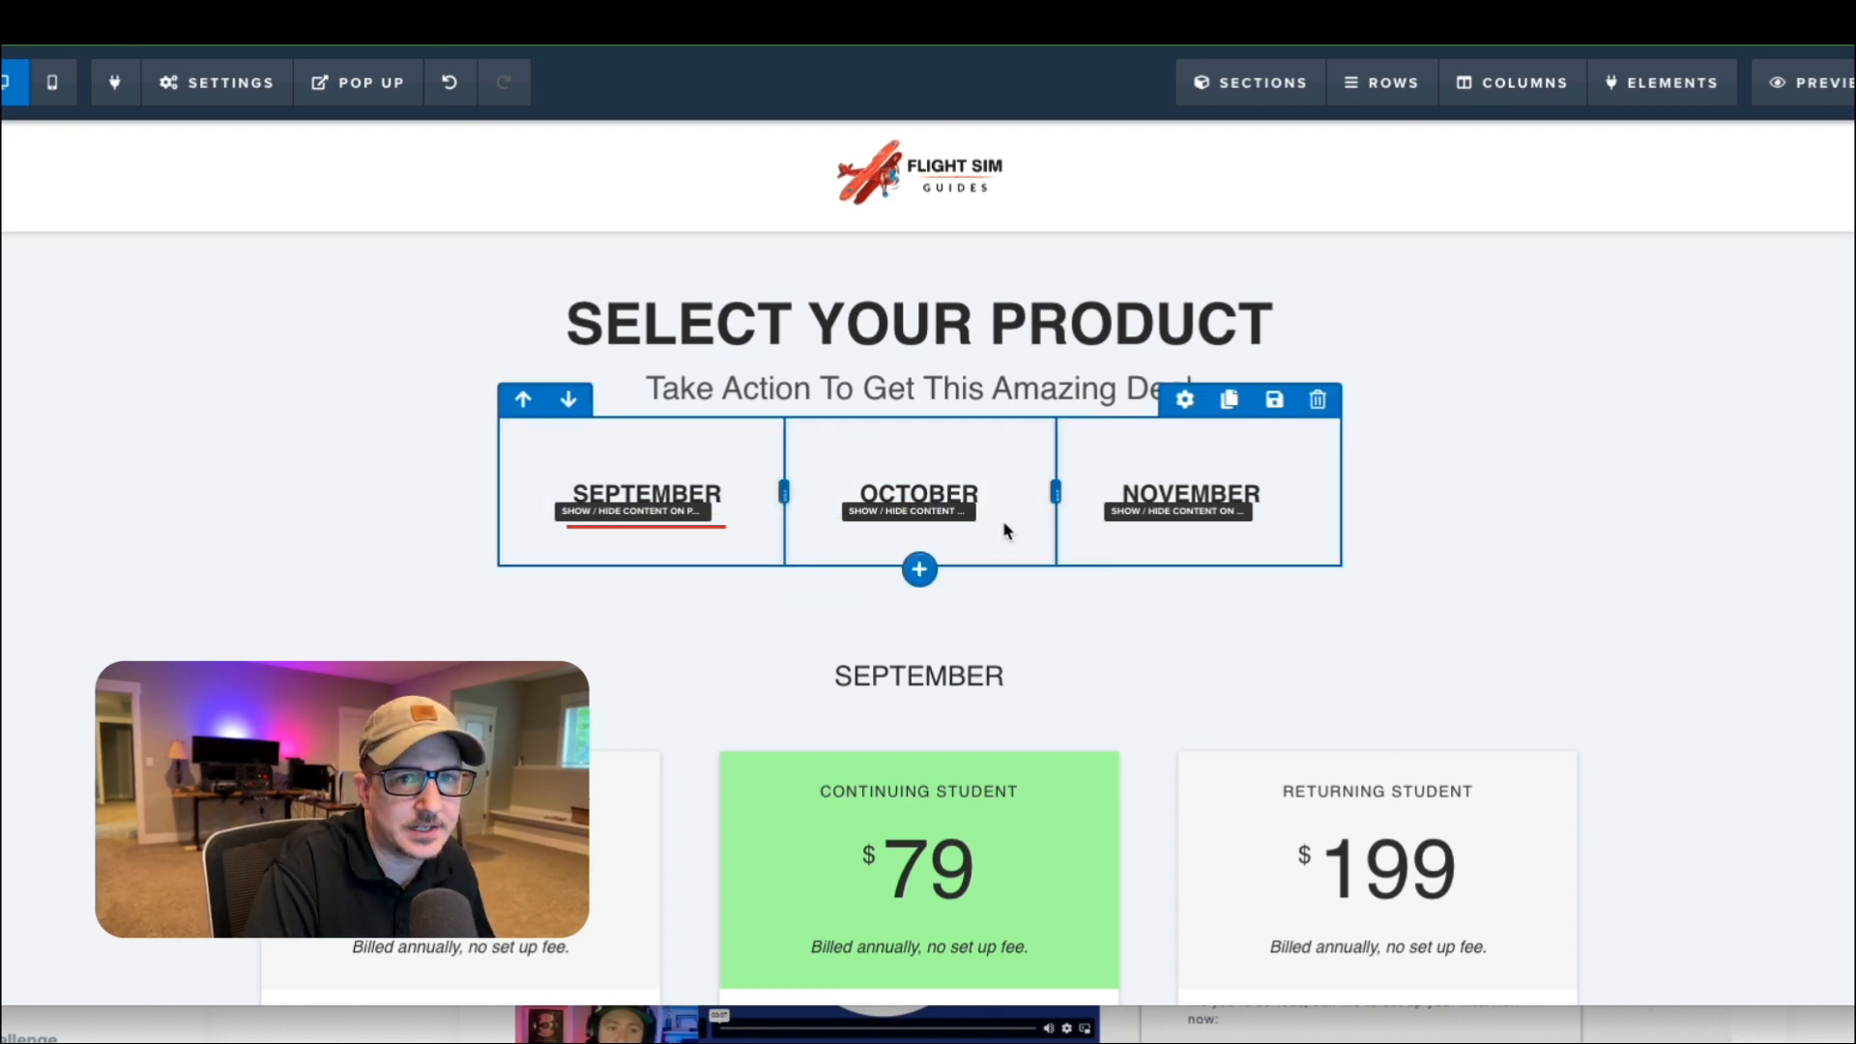
click(922, 571)
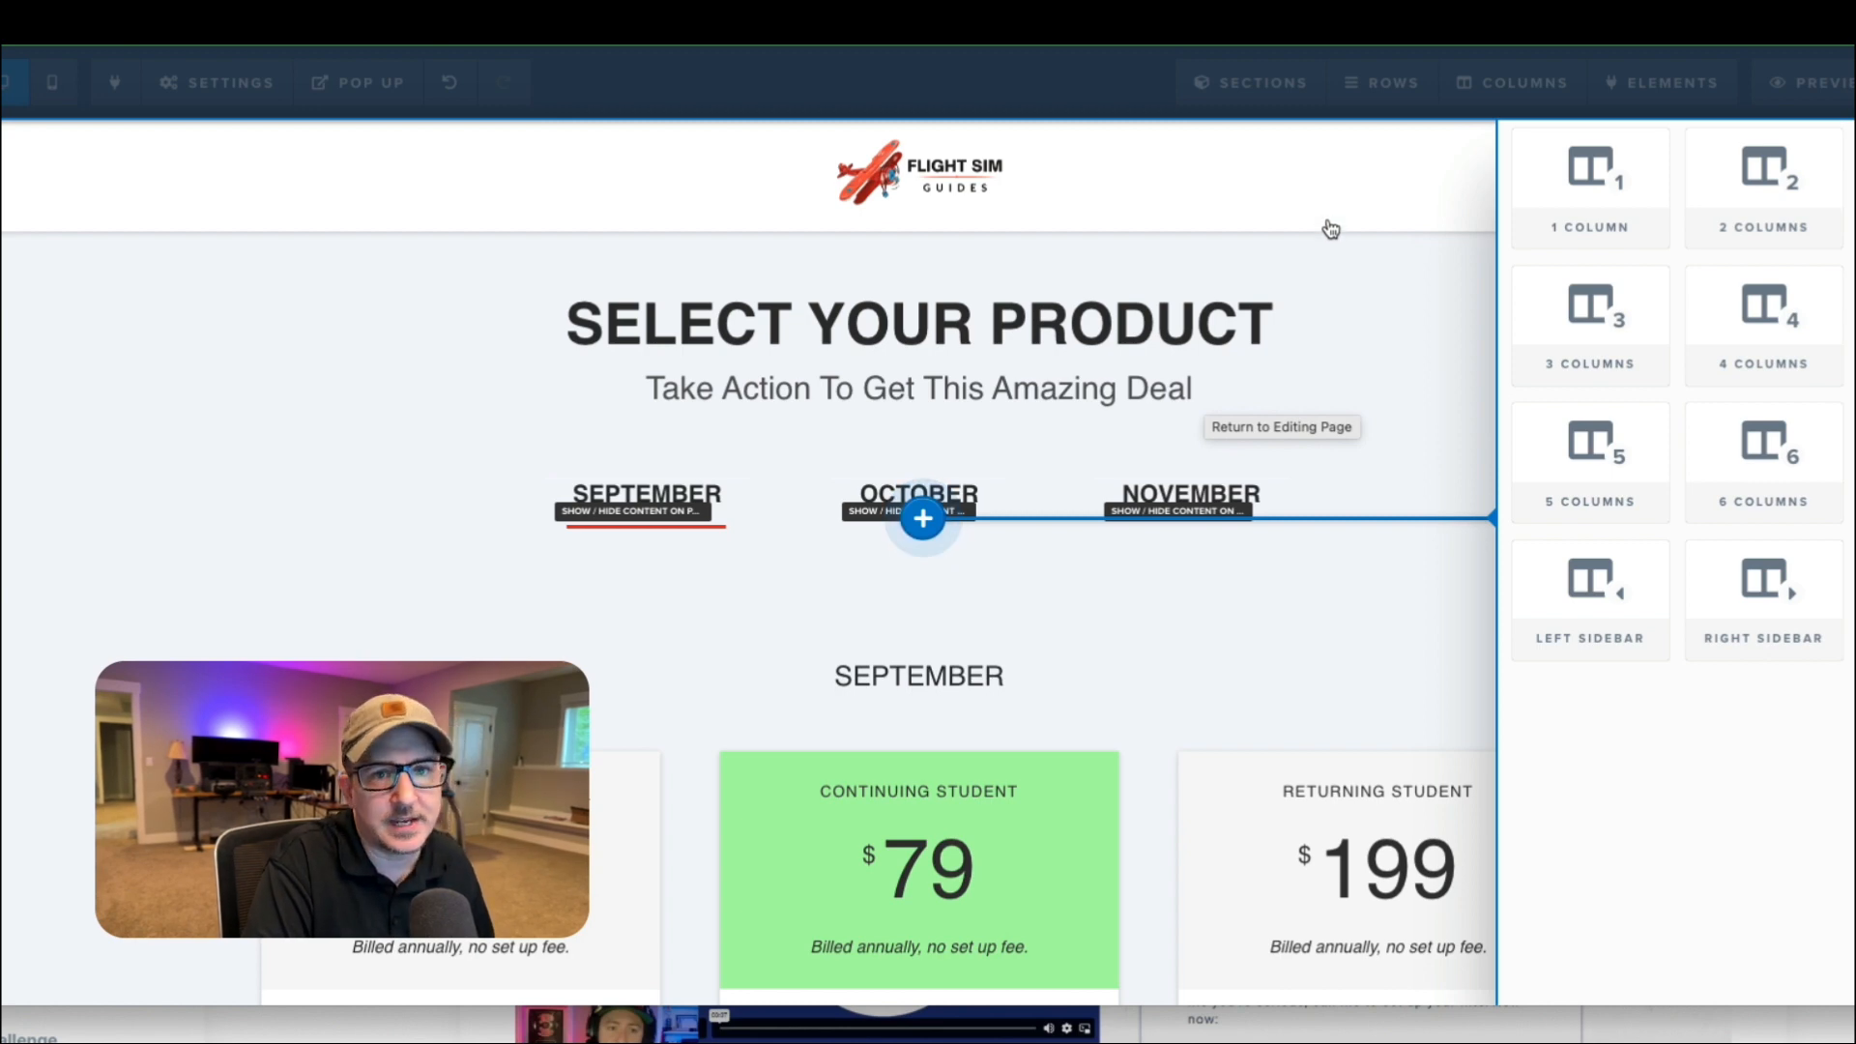
click(1750, 188)
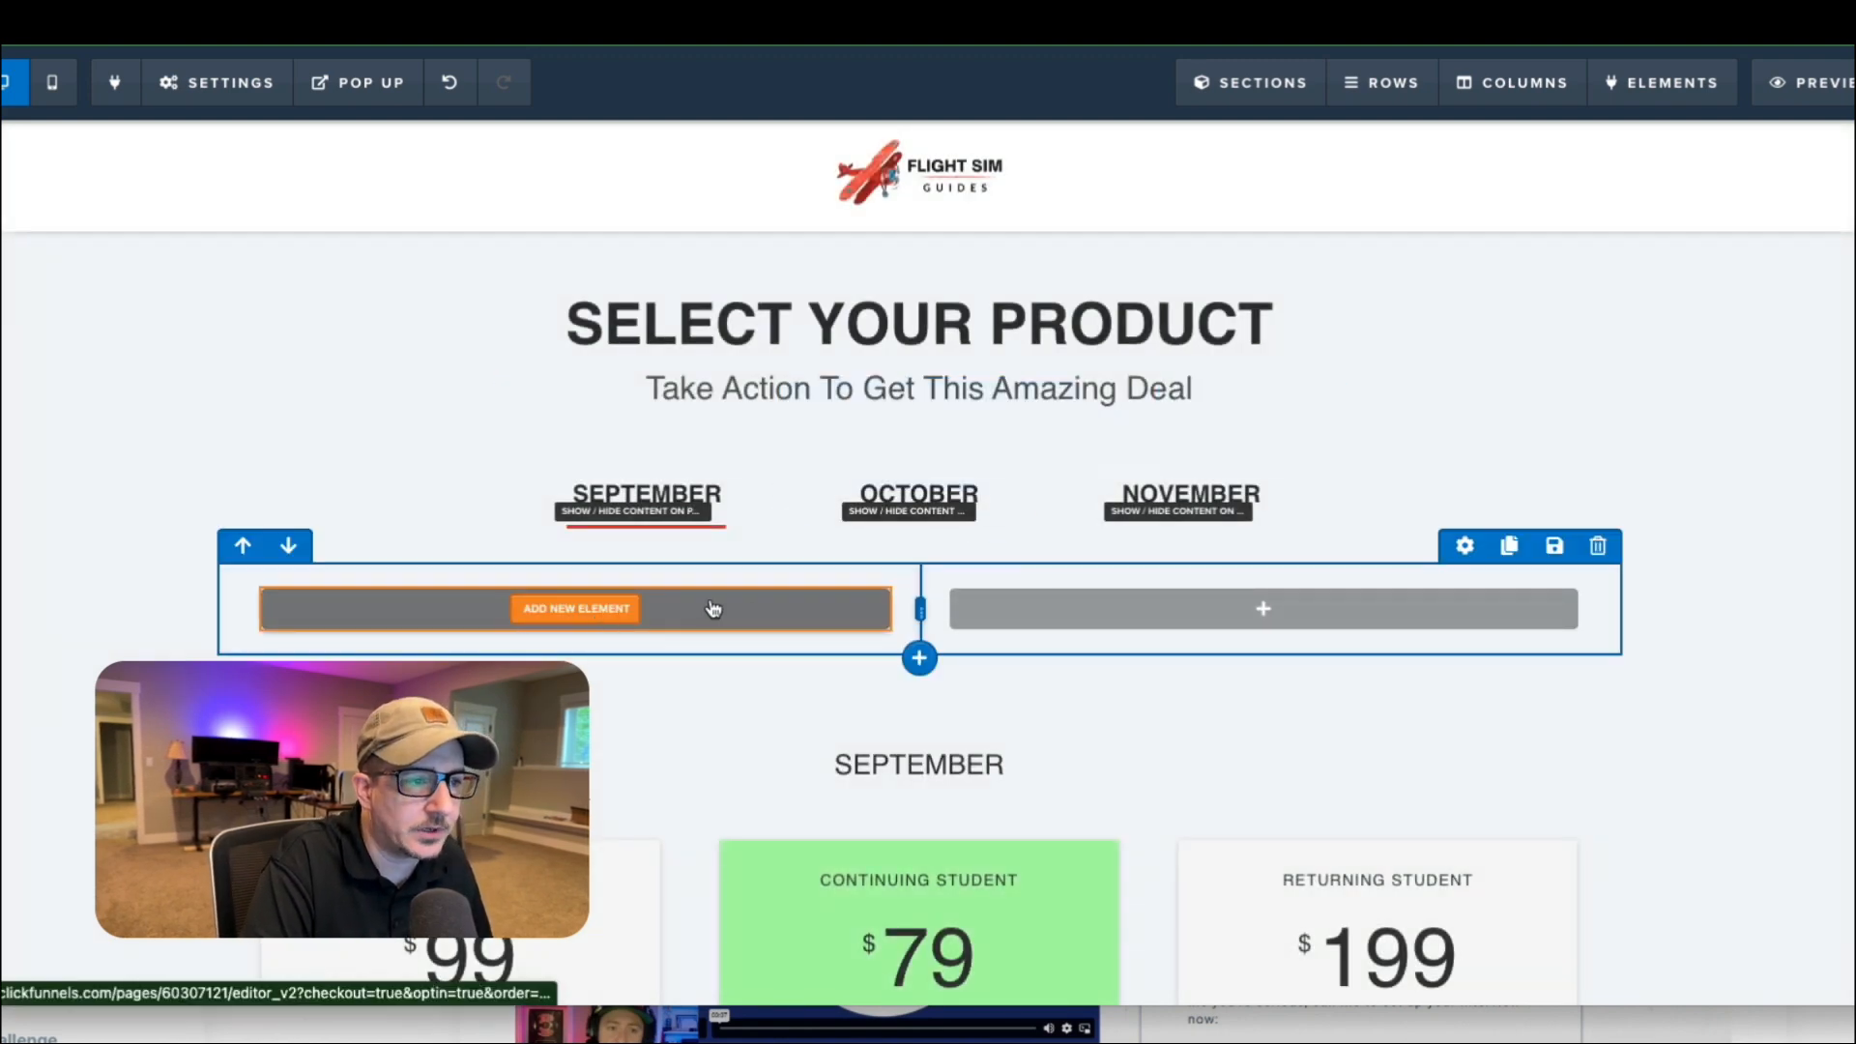
Add a Button element to the first column of the new two-column row.
click(578, 613)
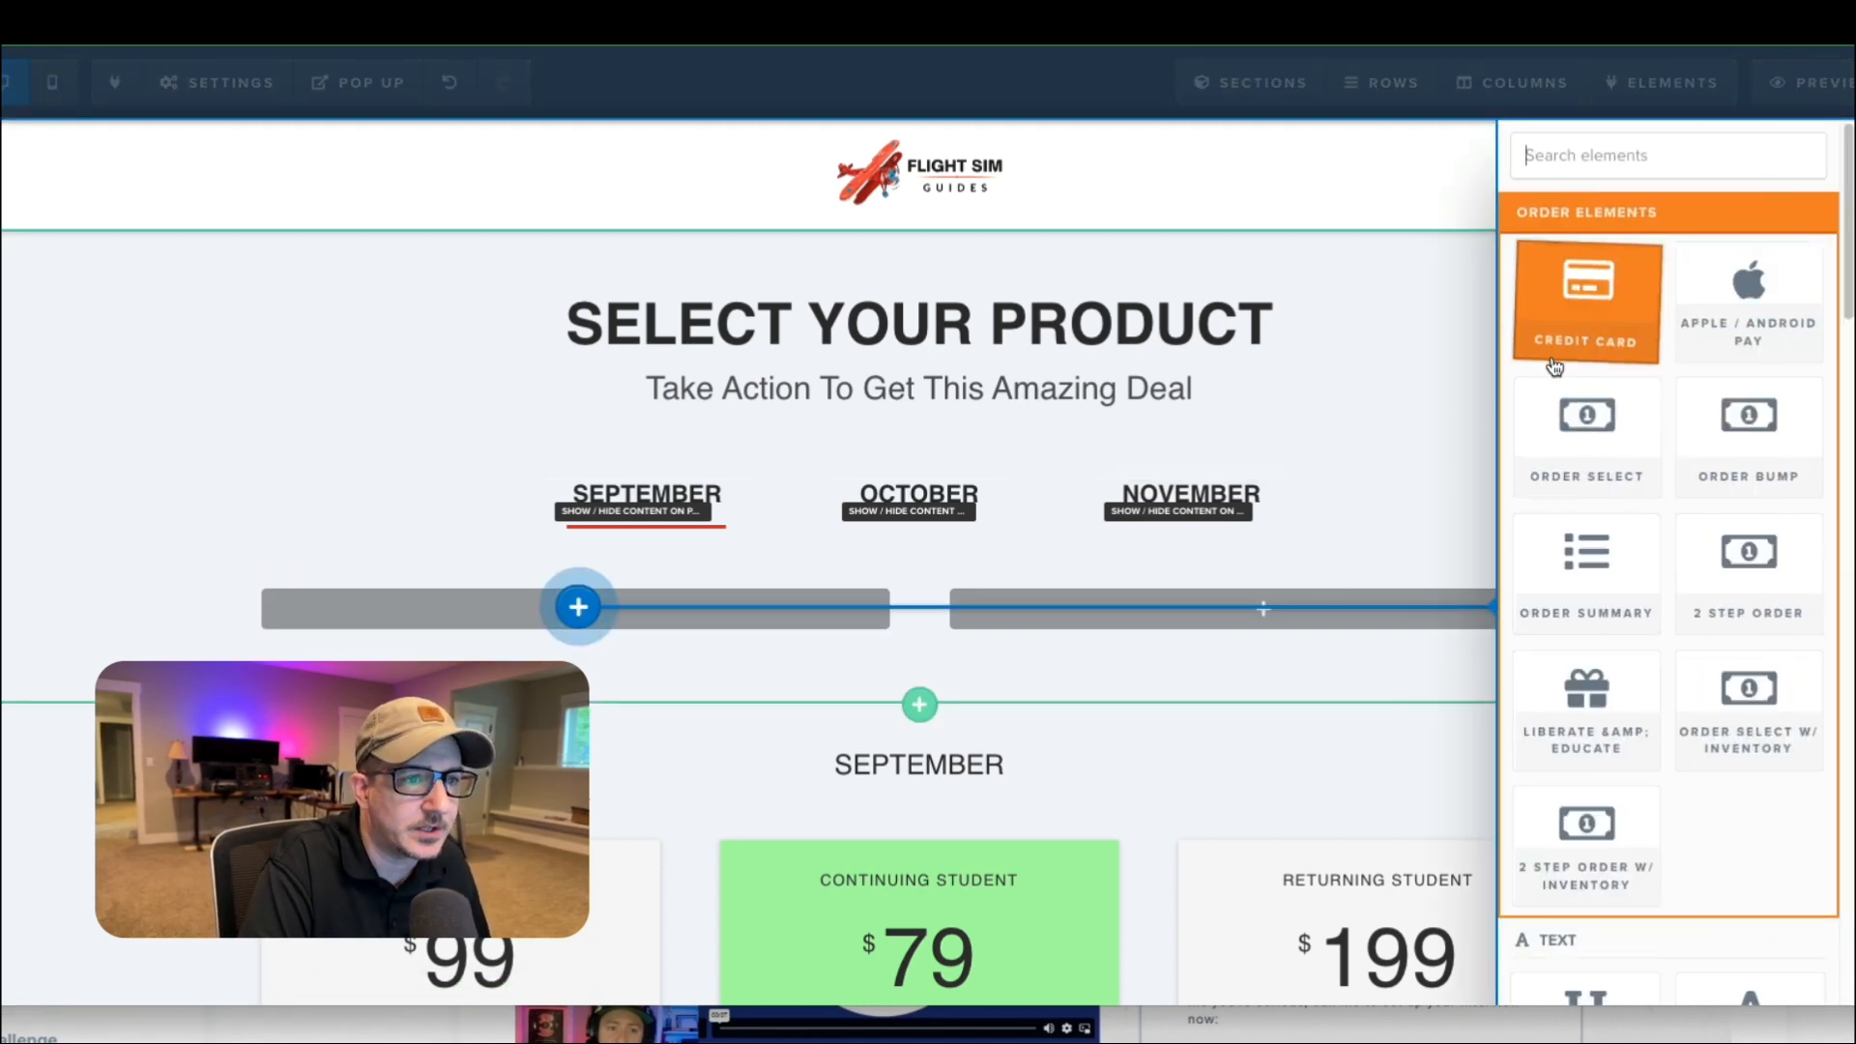
click(1441, 429)
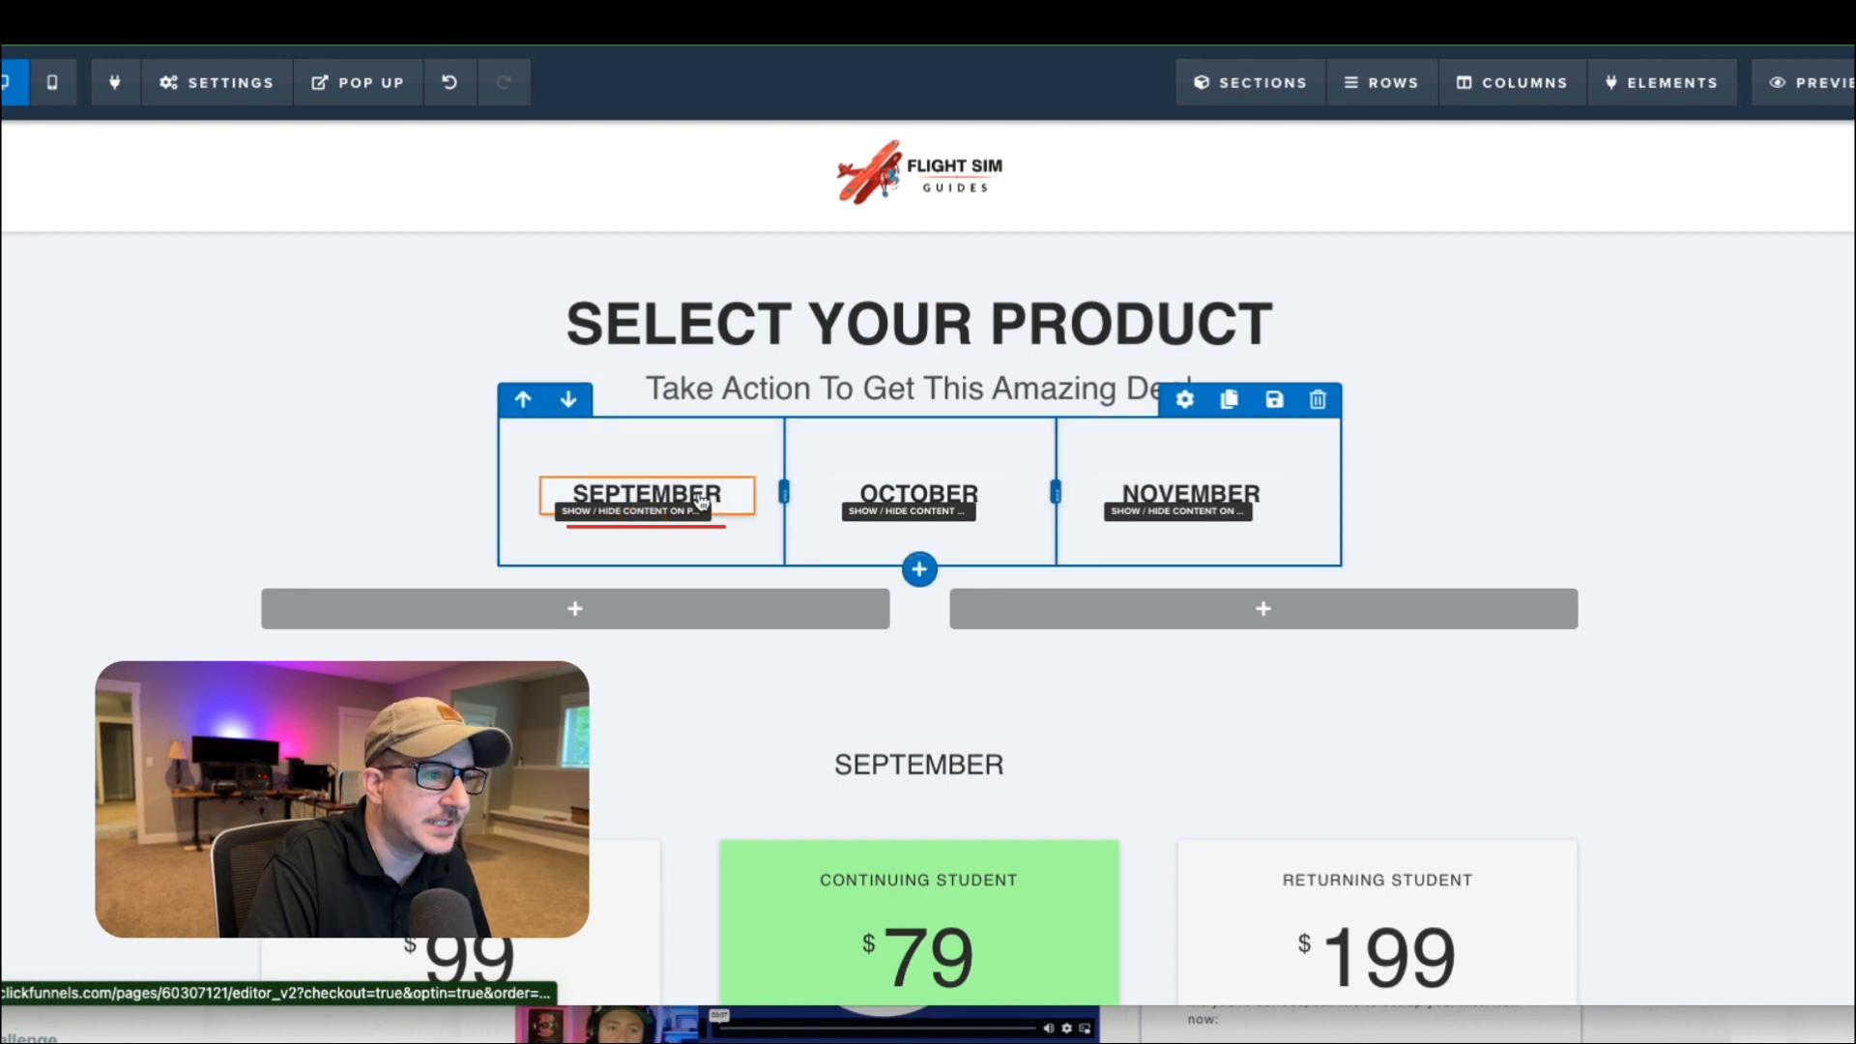
scroll(777, 510, down, 1)
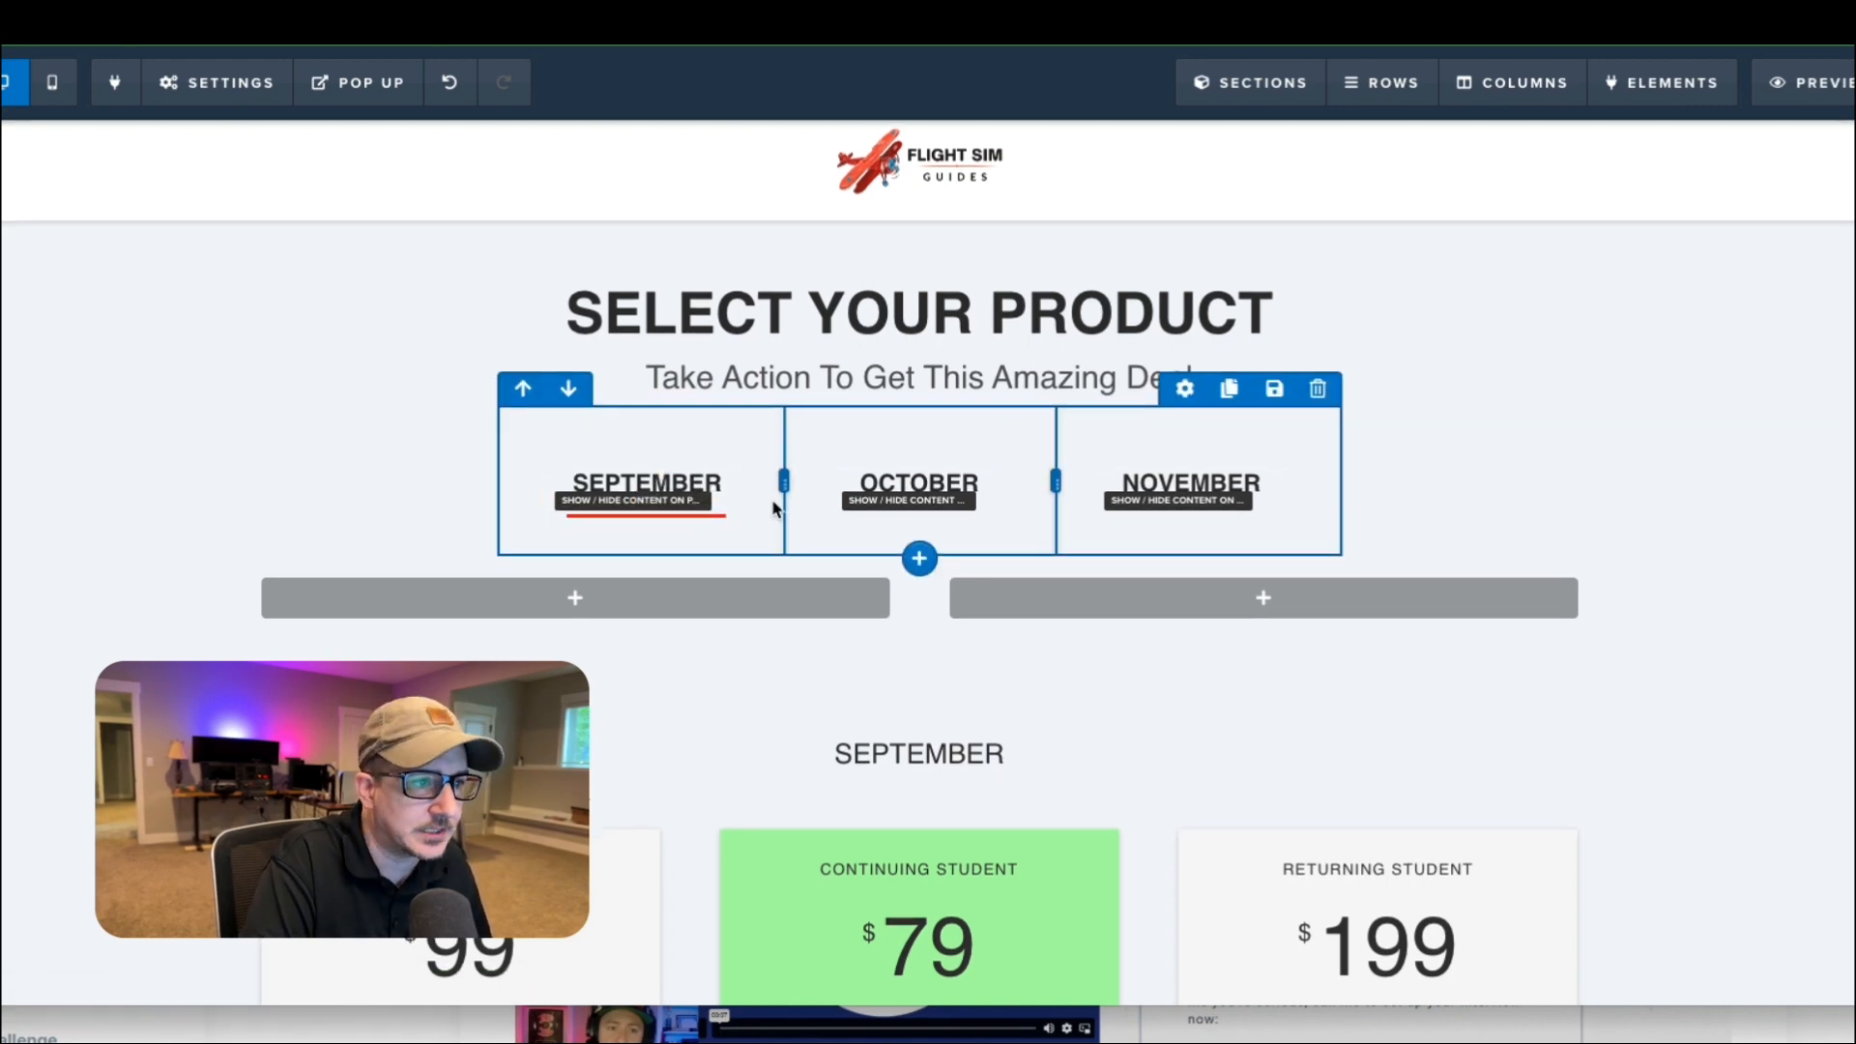
click(574, 590)
scroll(1682, 561, down, 5)
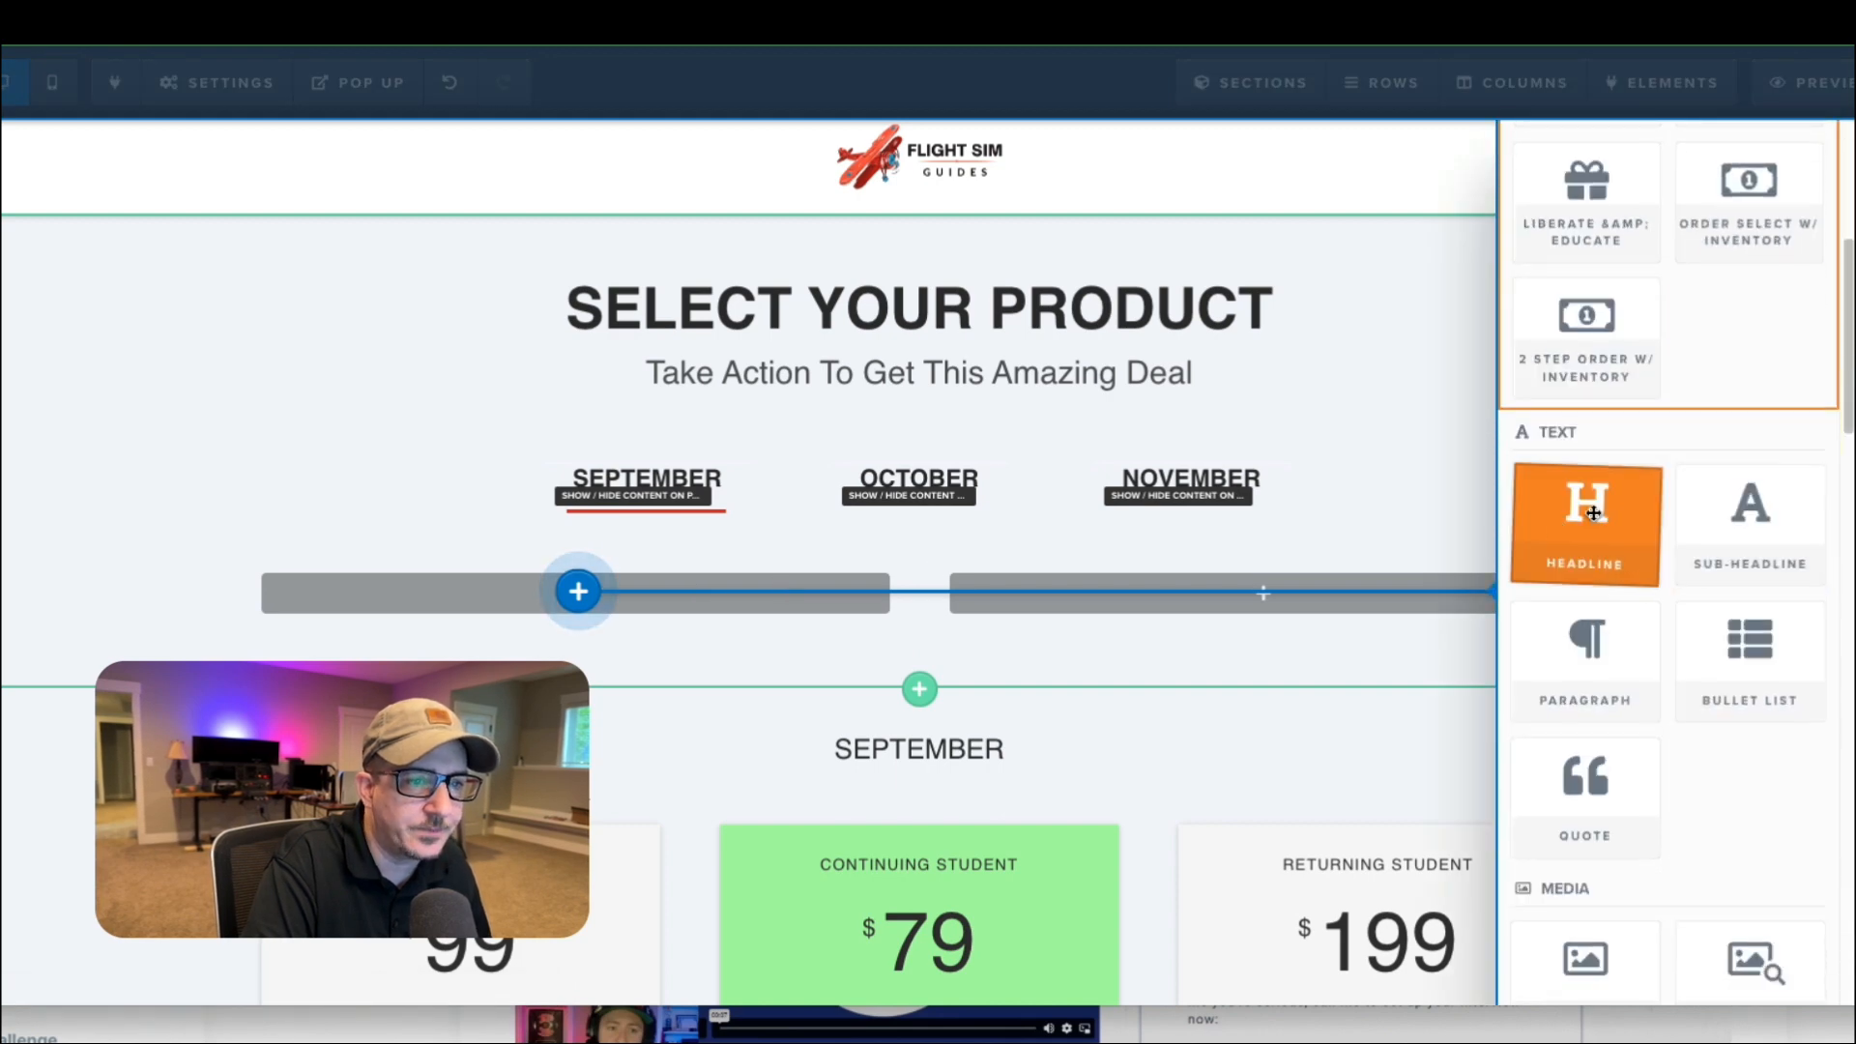
scroll(1593, 512, down, 6)
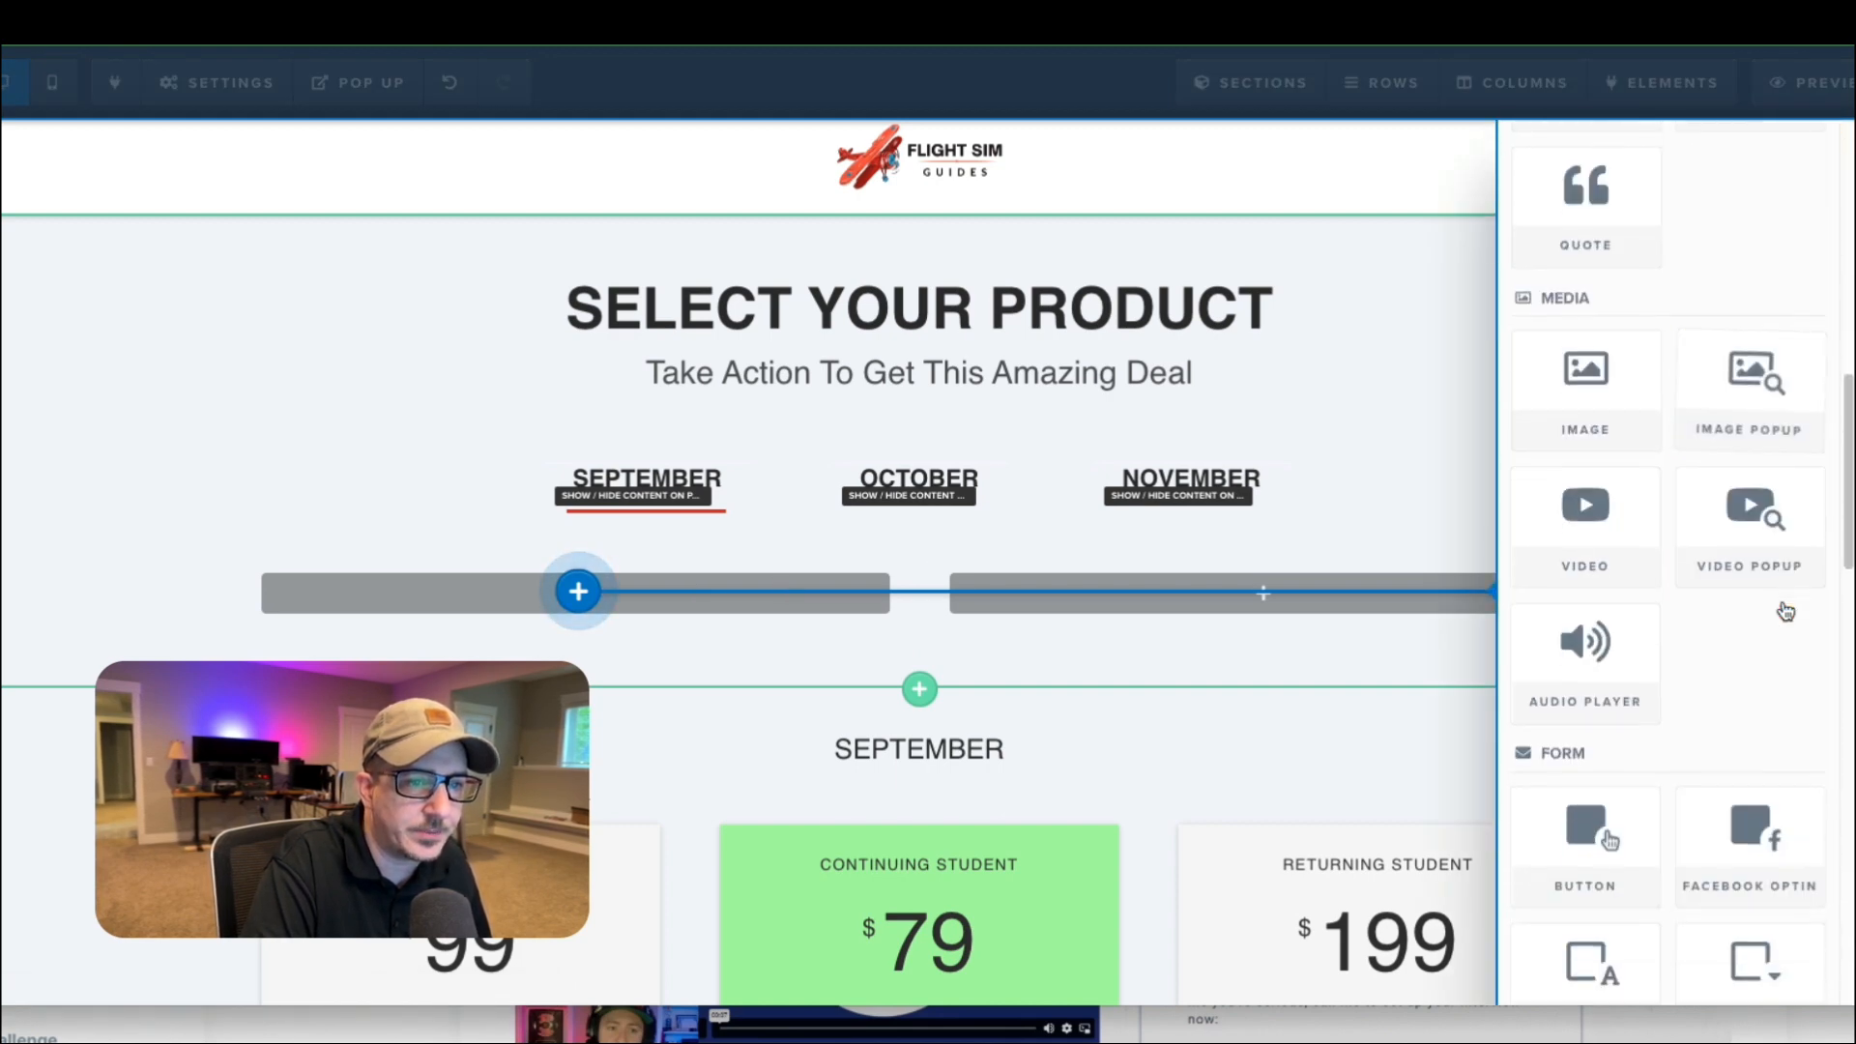
scroll(1644, 599, down, 3)
click(1586, 600)
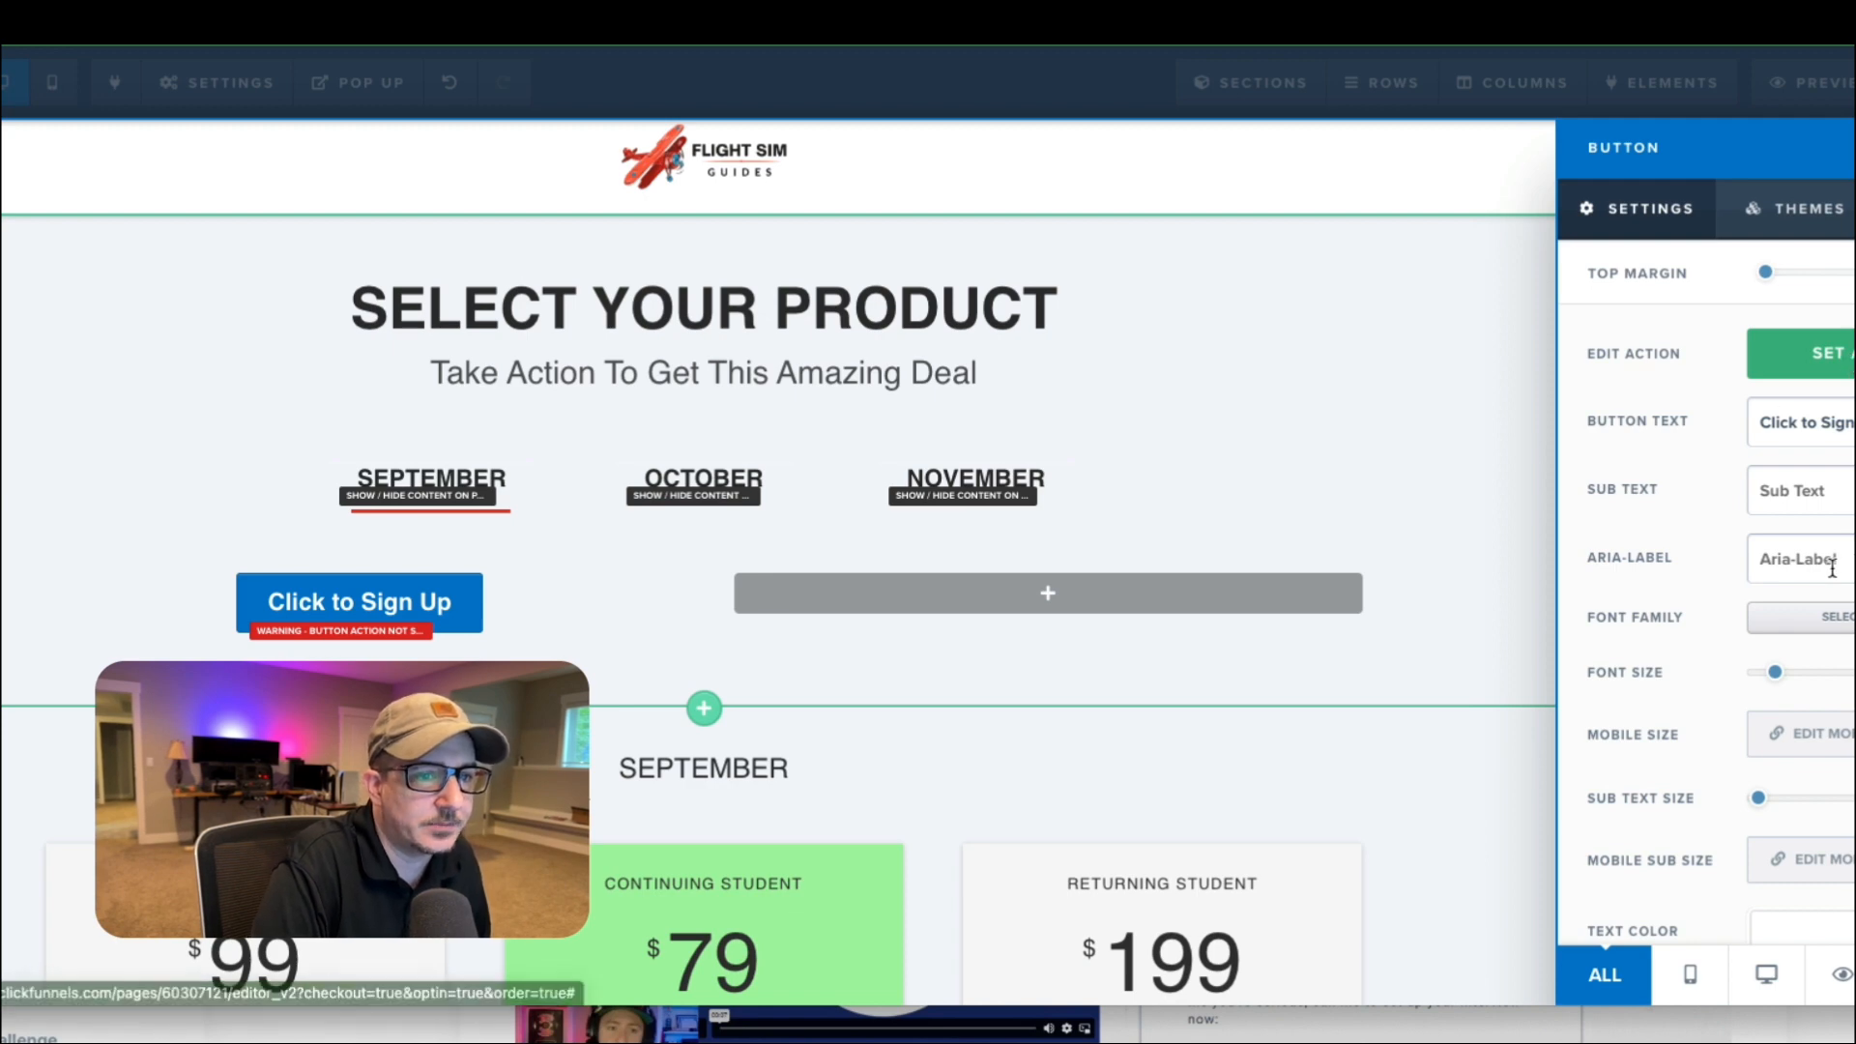
Set the new button's text to "Annual Plans" and its font family to Oxygen.
scroll(1643, 677, down, 1)
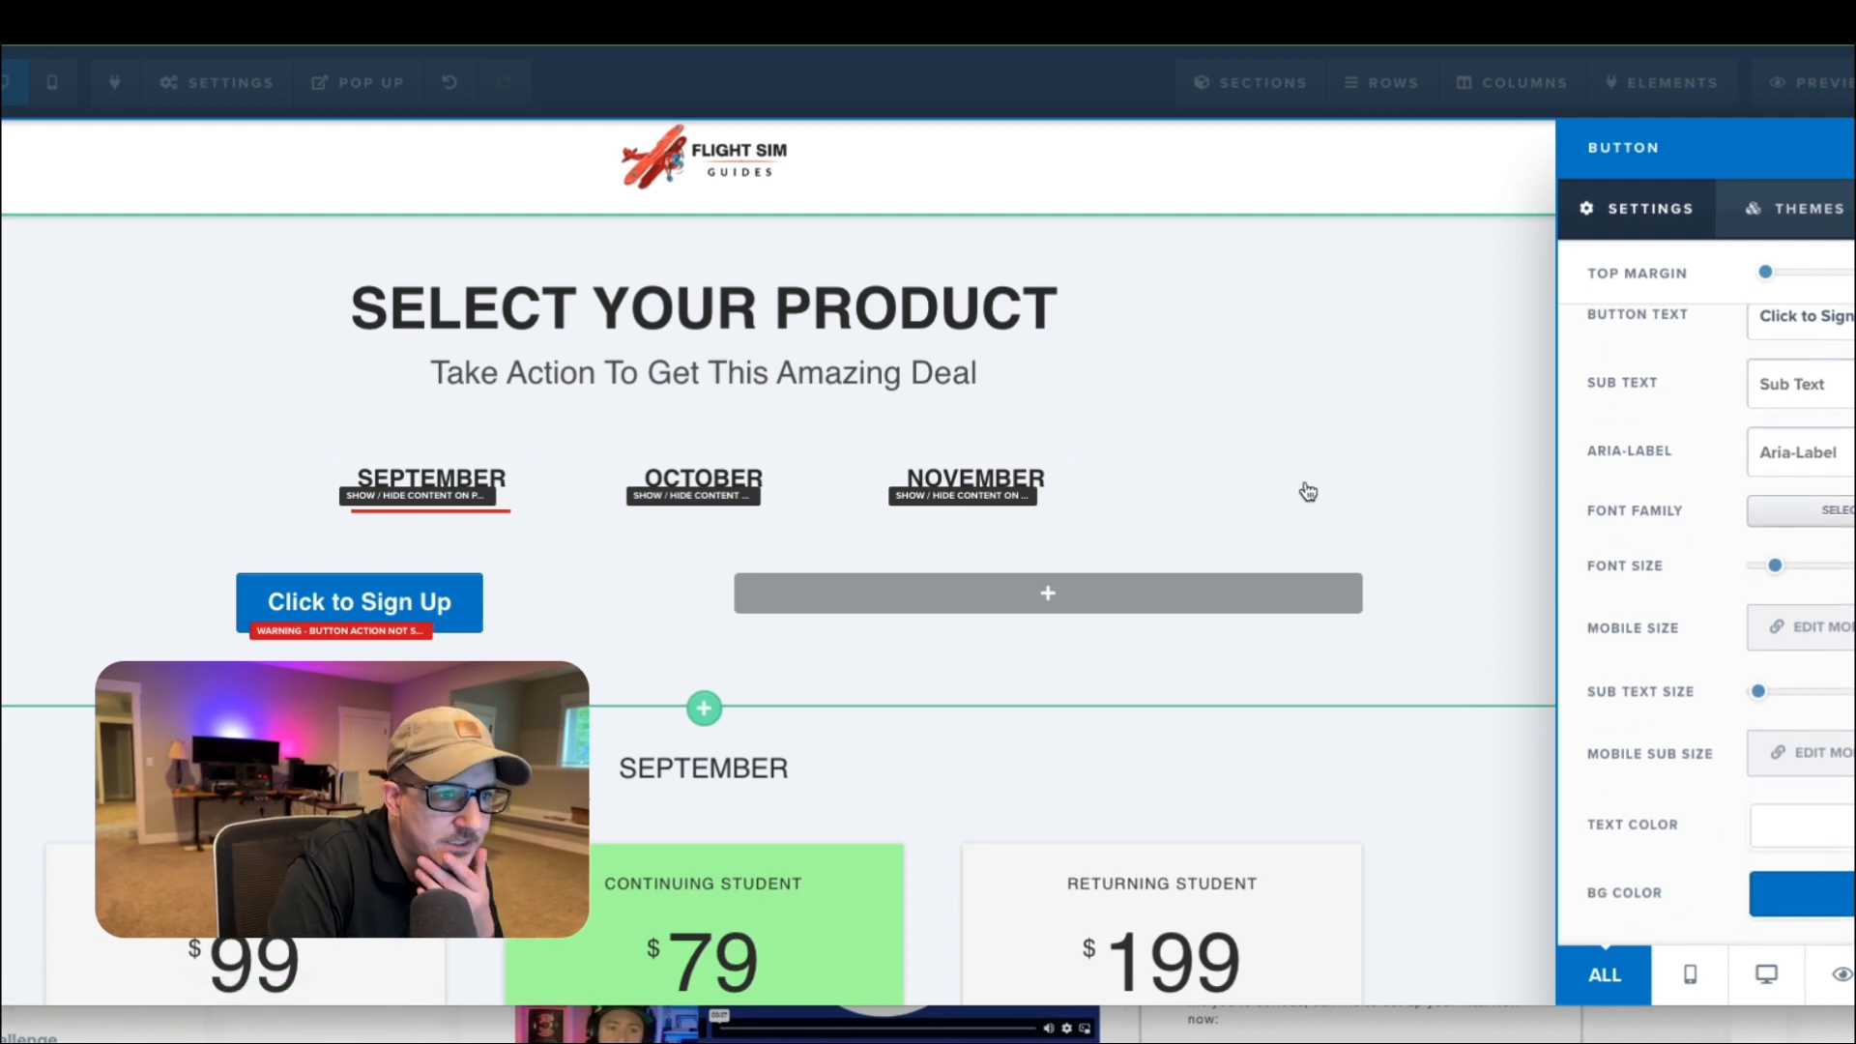
scroll(1824, 367, up, 1)
triple_click(1850, 416)
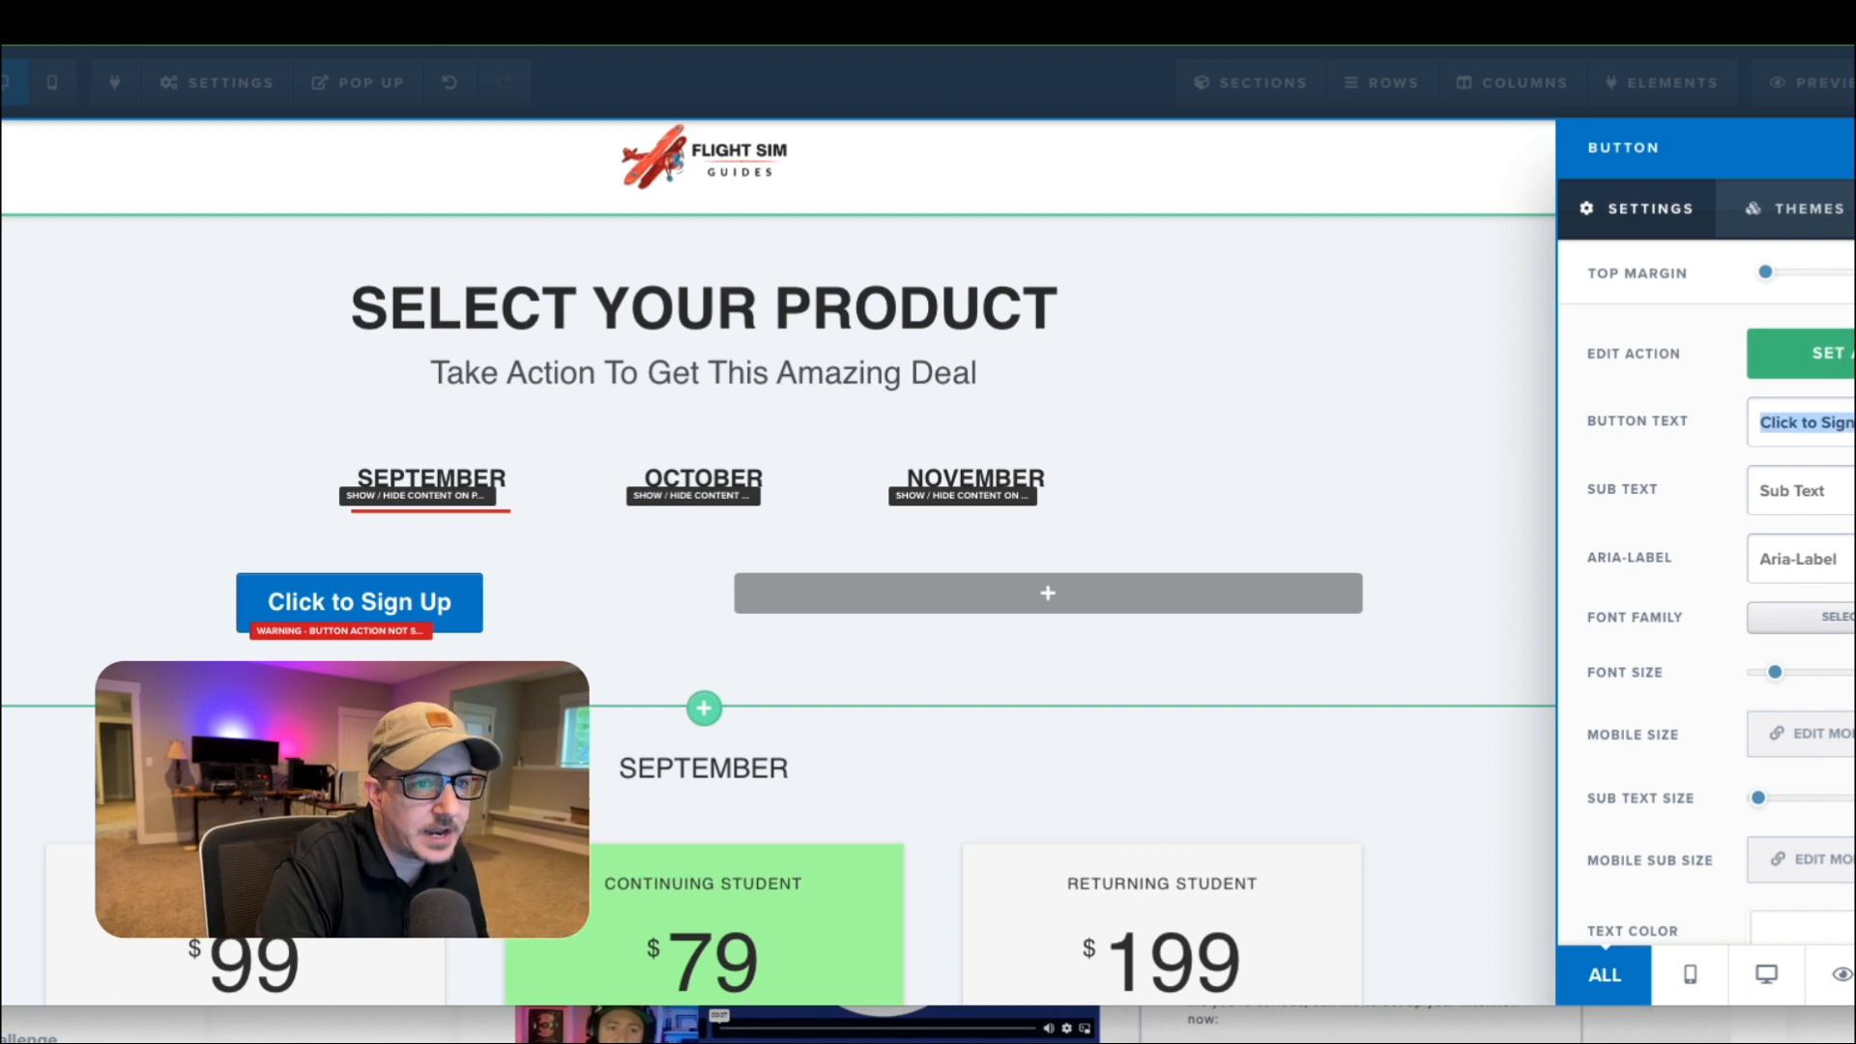
text(Annua)
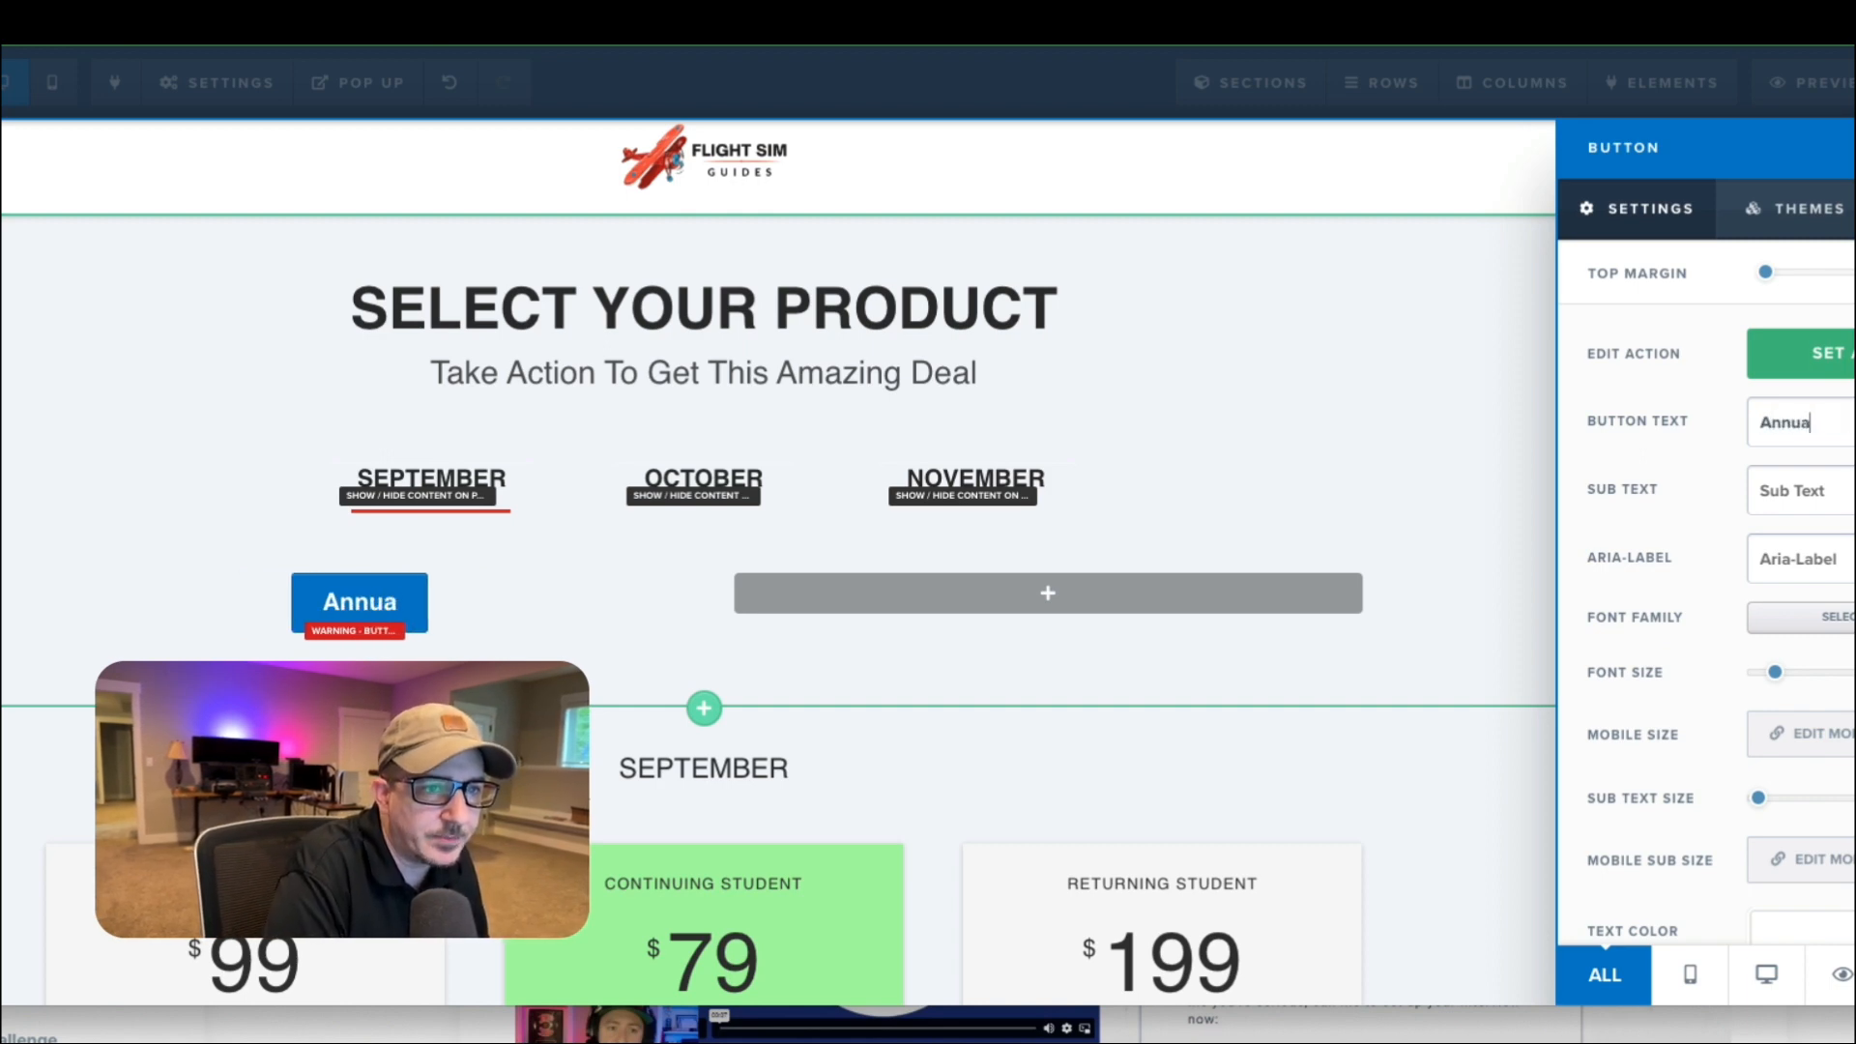
text(l Plans)
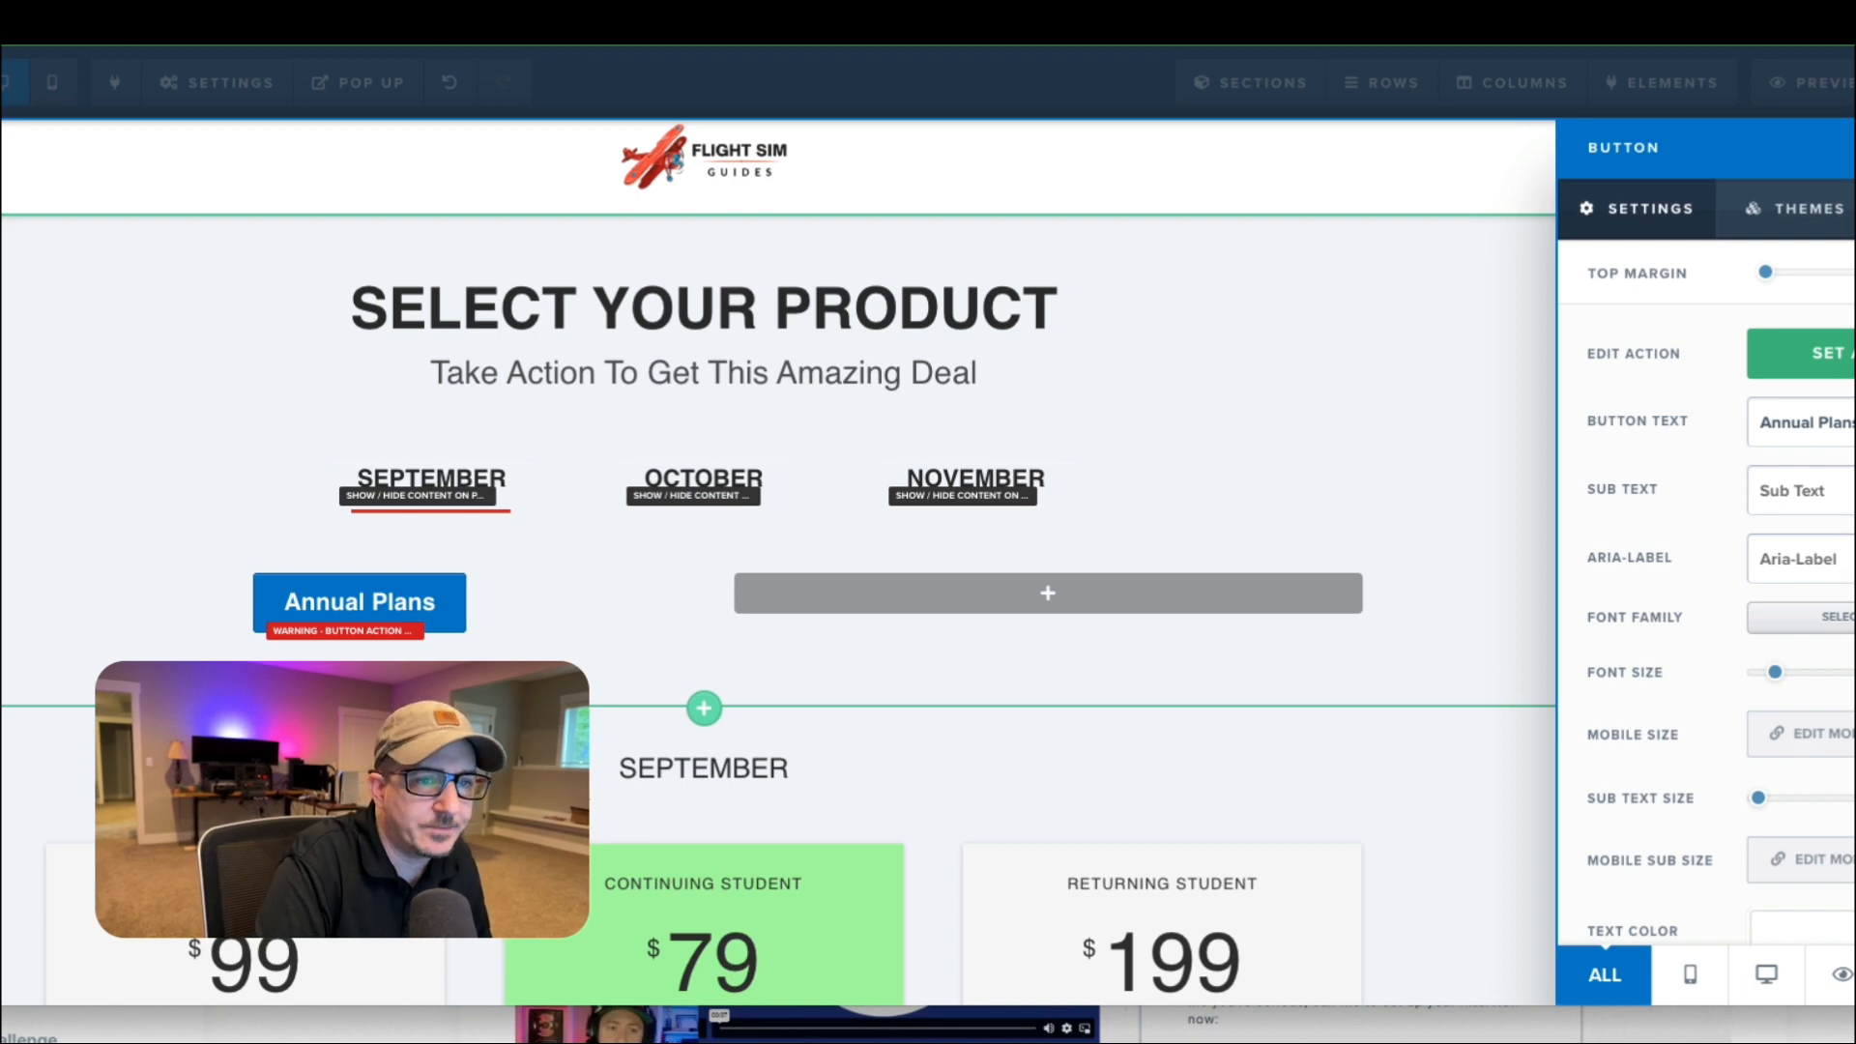
click(1835, 617)
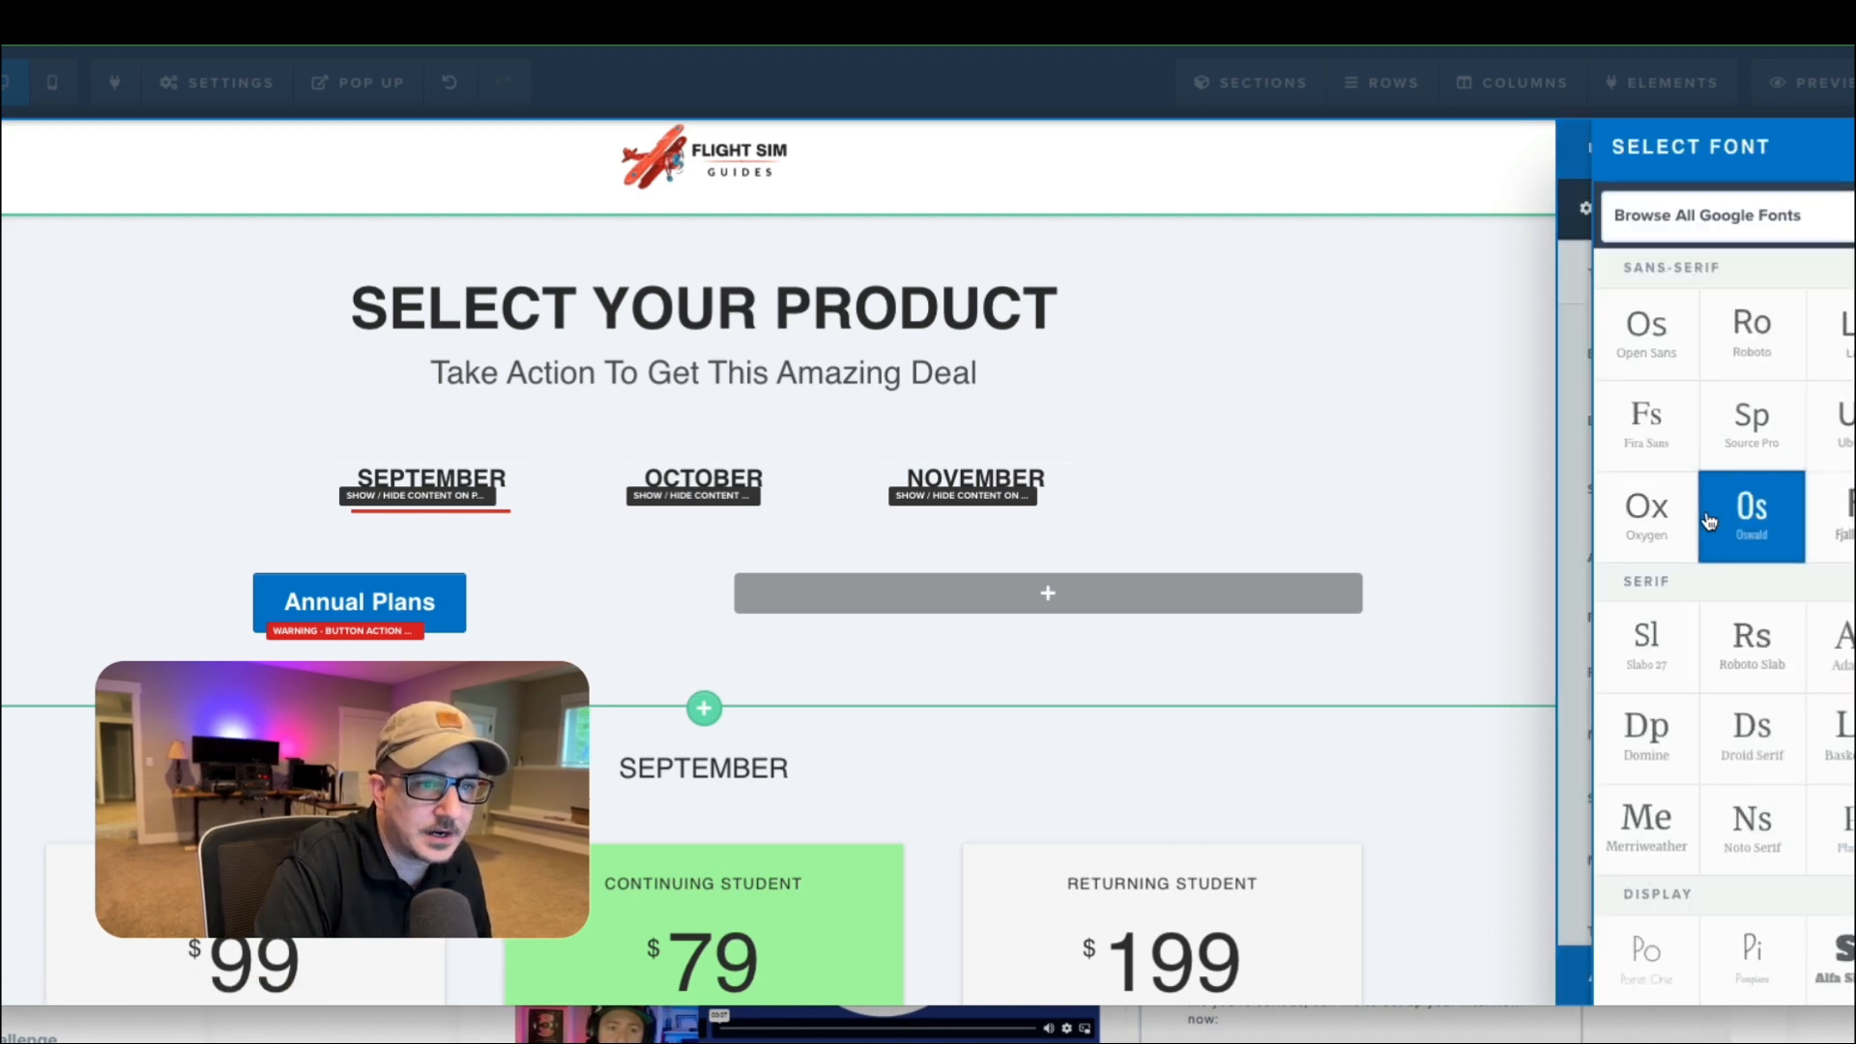
click(1648, 510)
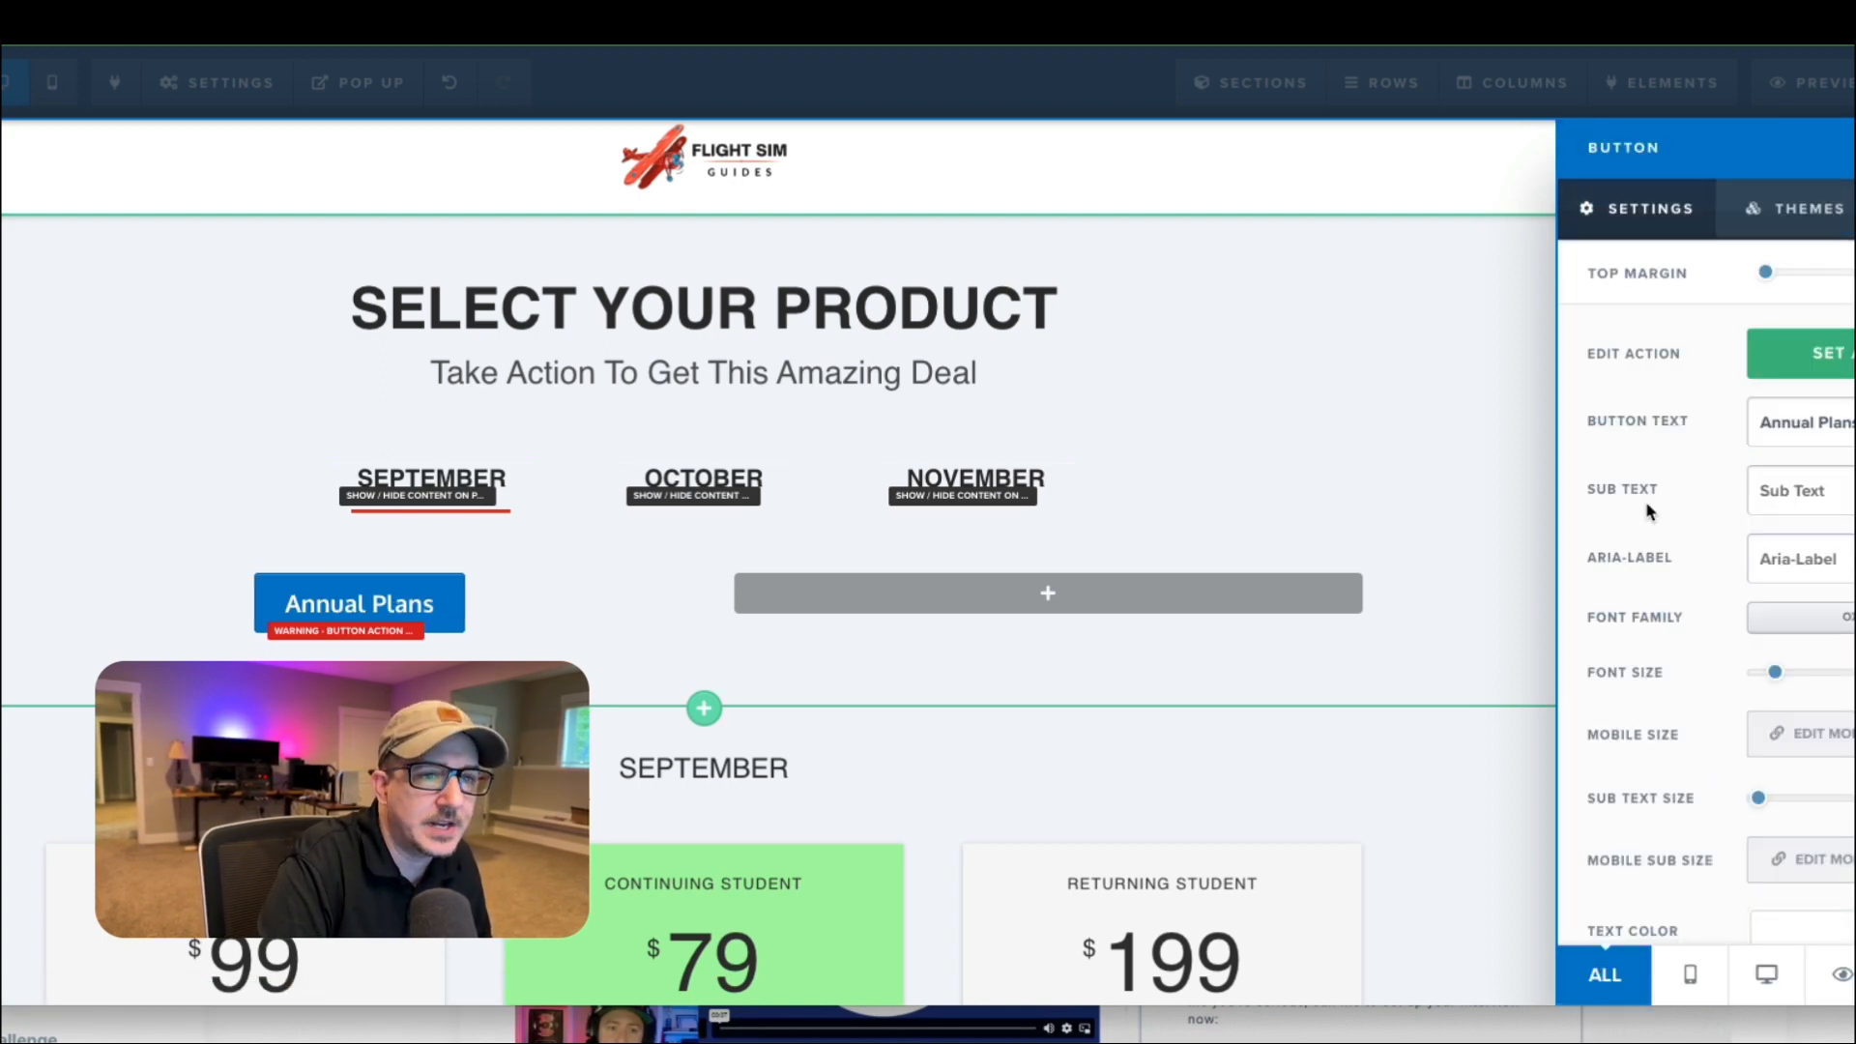
scroll(1837, 703, down, 1)
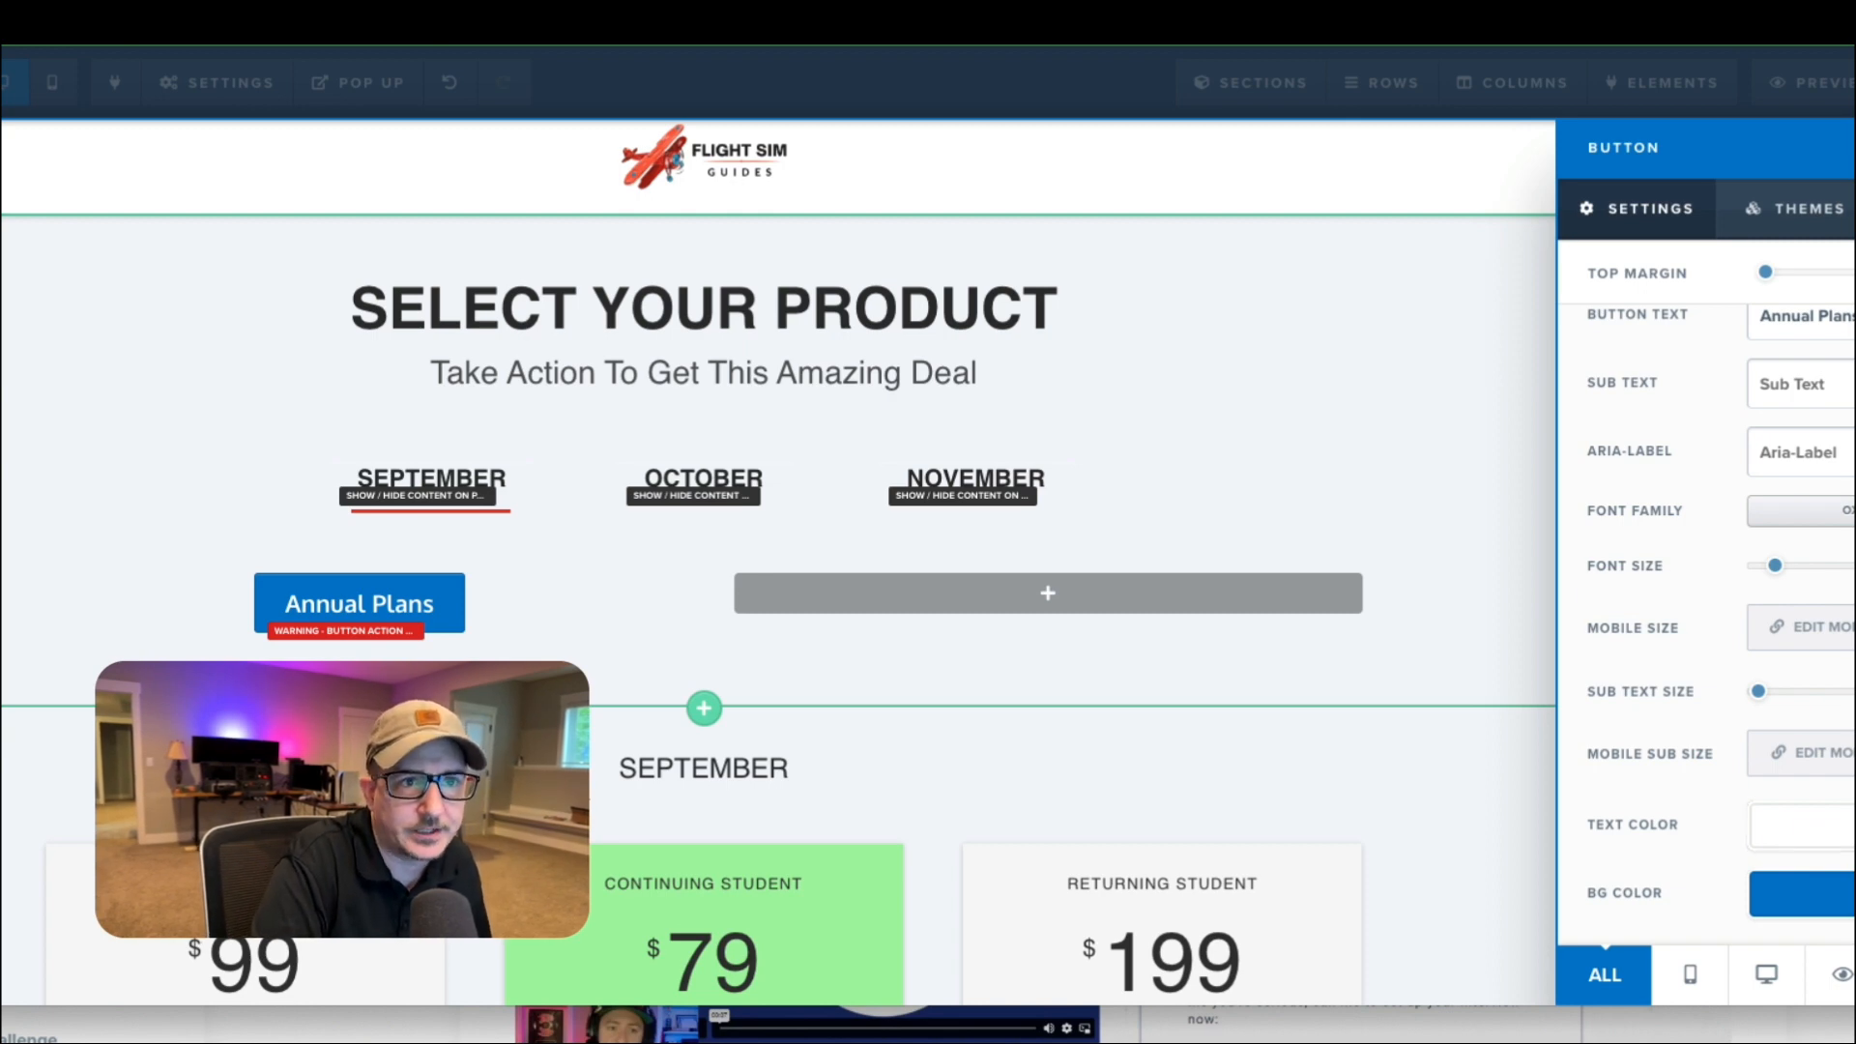
Switch to the live product page and try the November, October and September toggles to examine how the groups change.
key(ctrl+Tab)
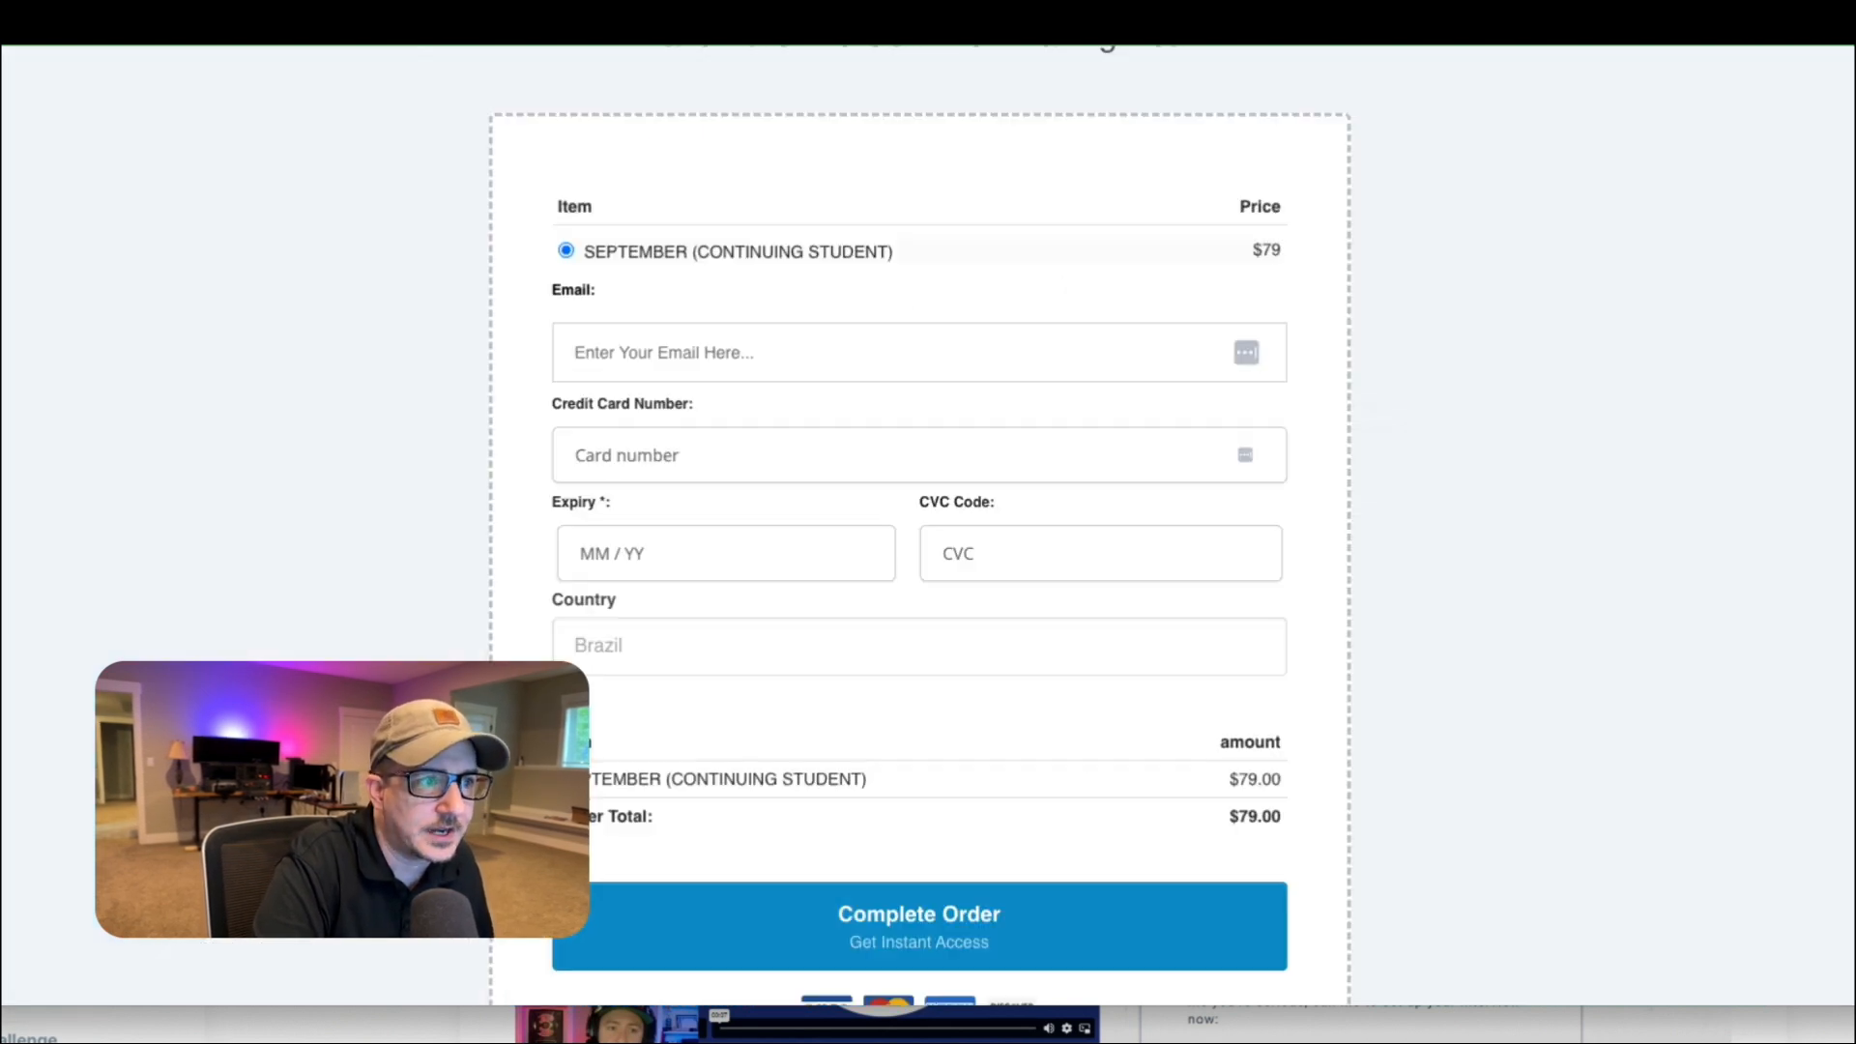
scroll(949, 353, up, 1)
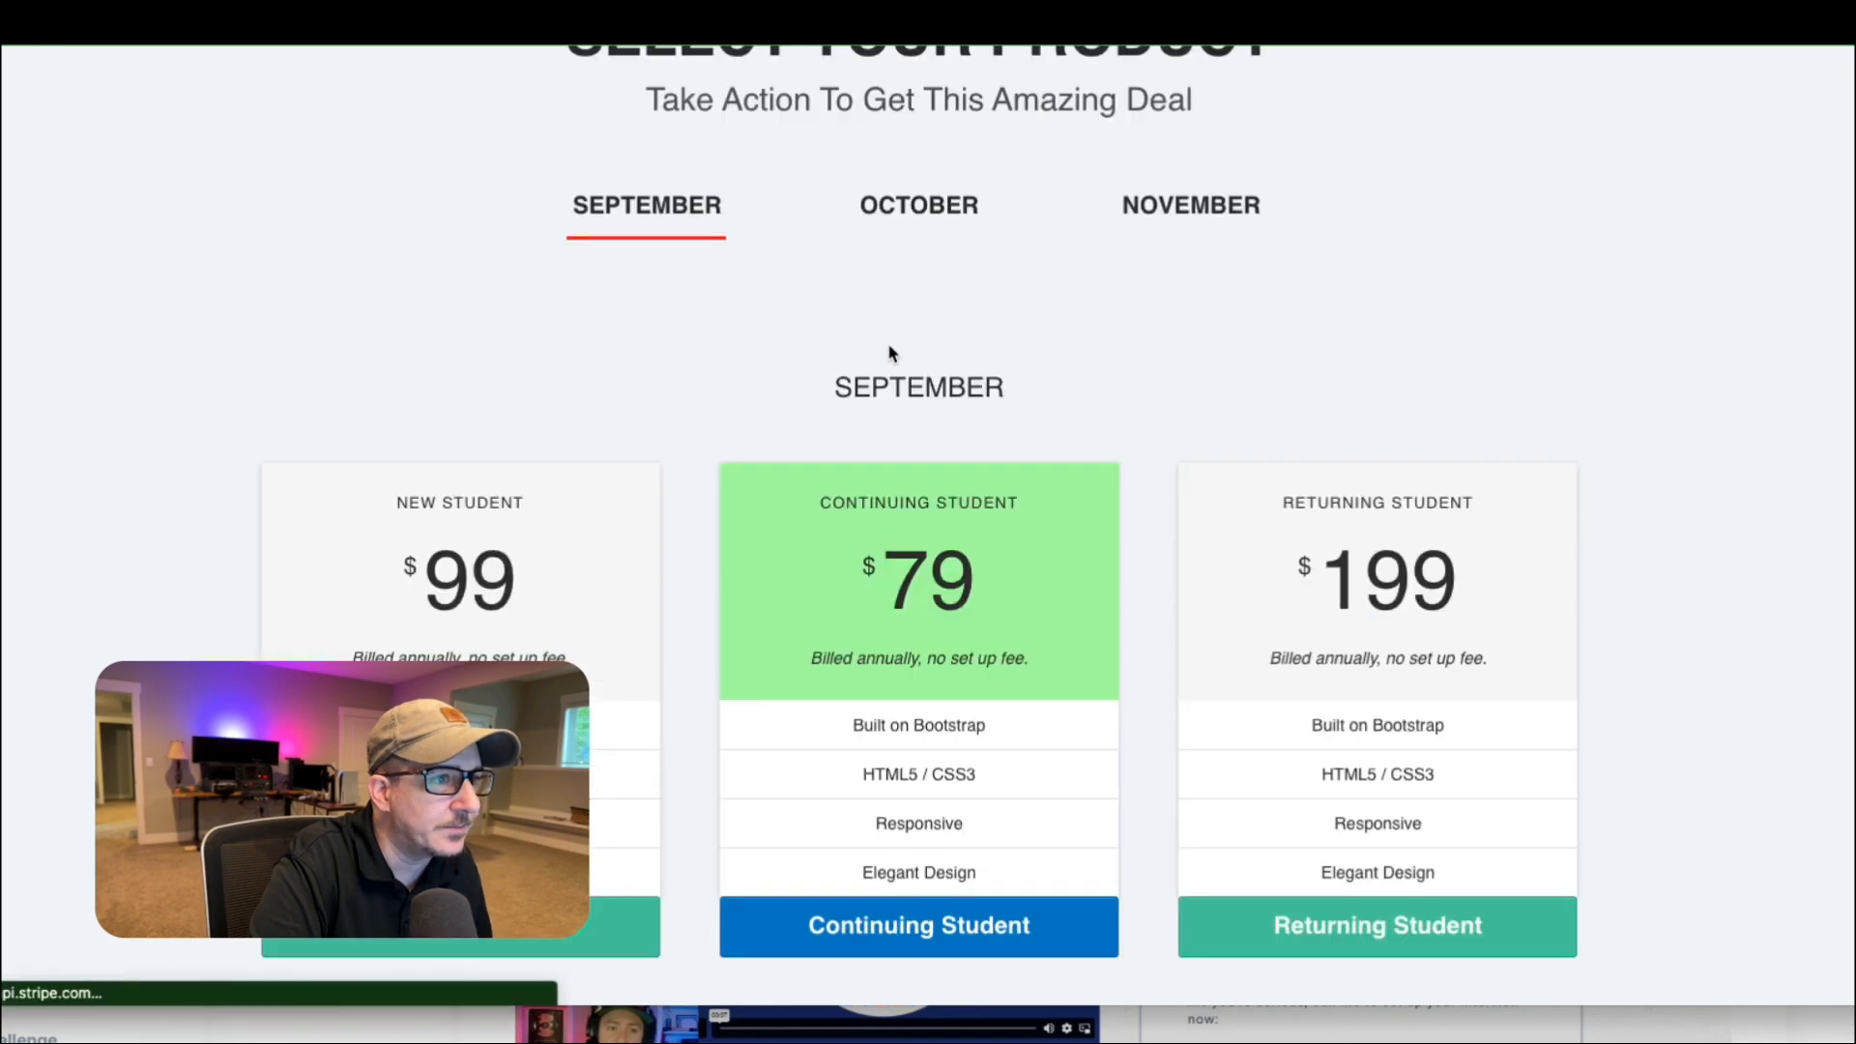
scroll(887, 361, up, 3)
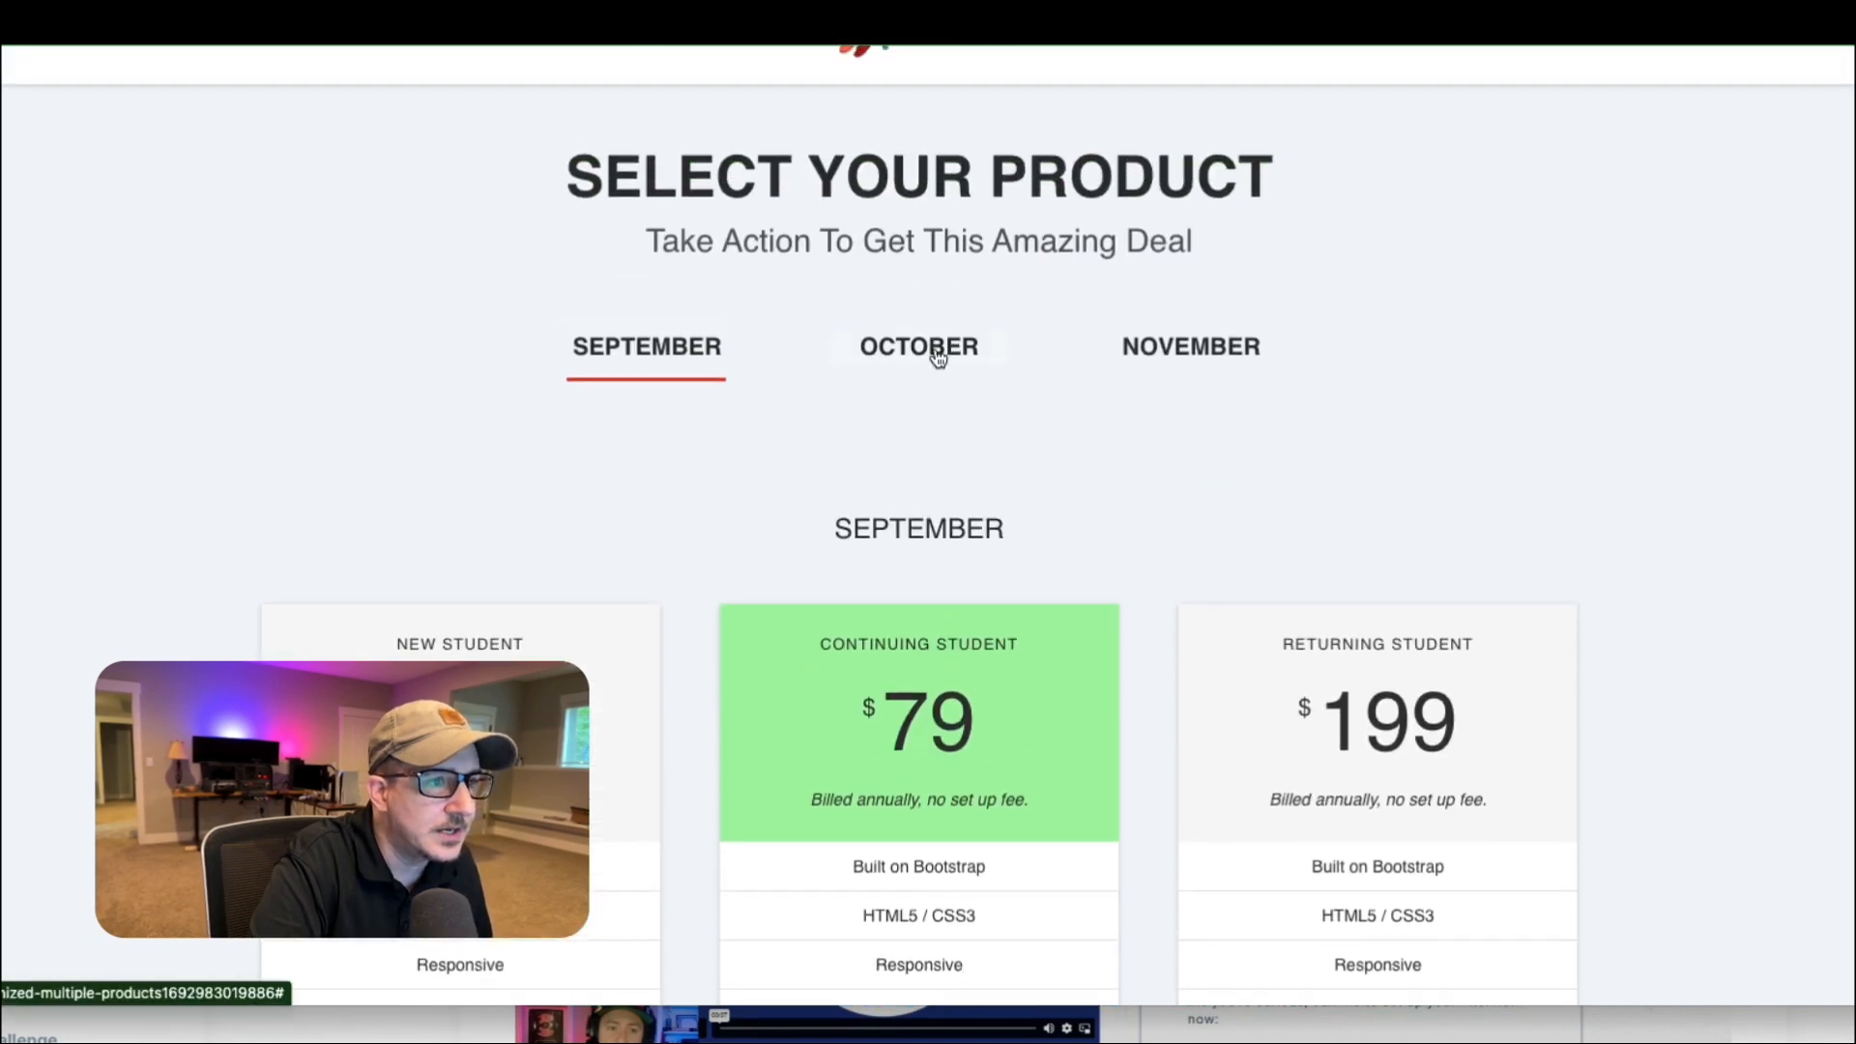
click(1220, 346)
click(973, 352)
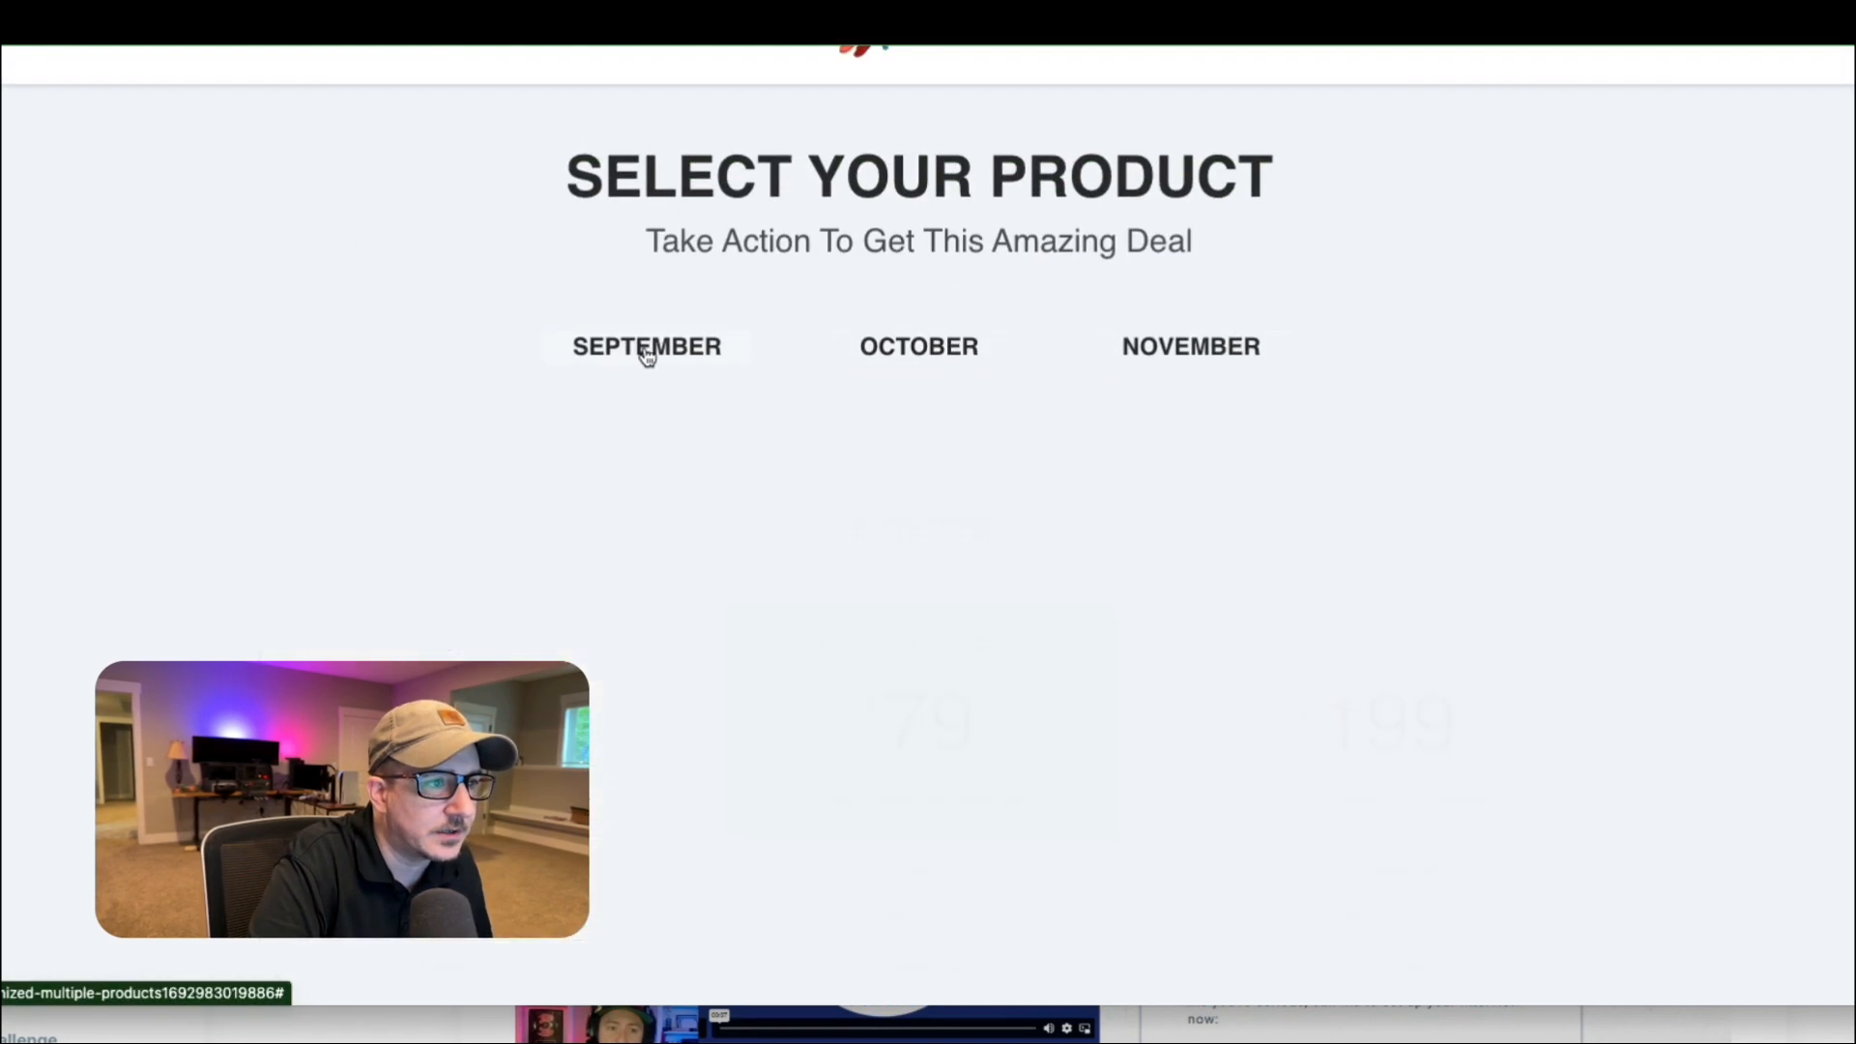
click(642, 350)
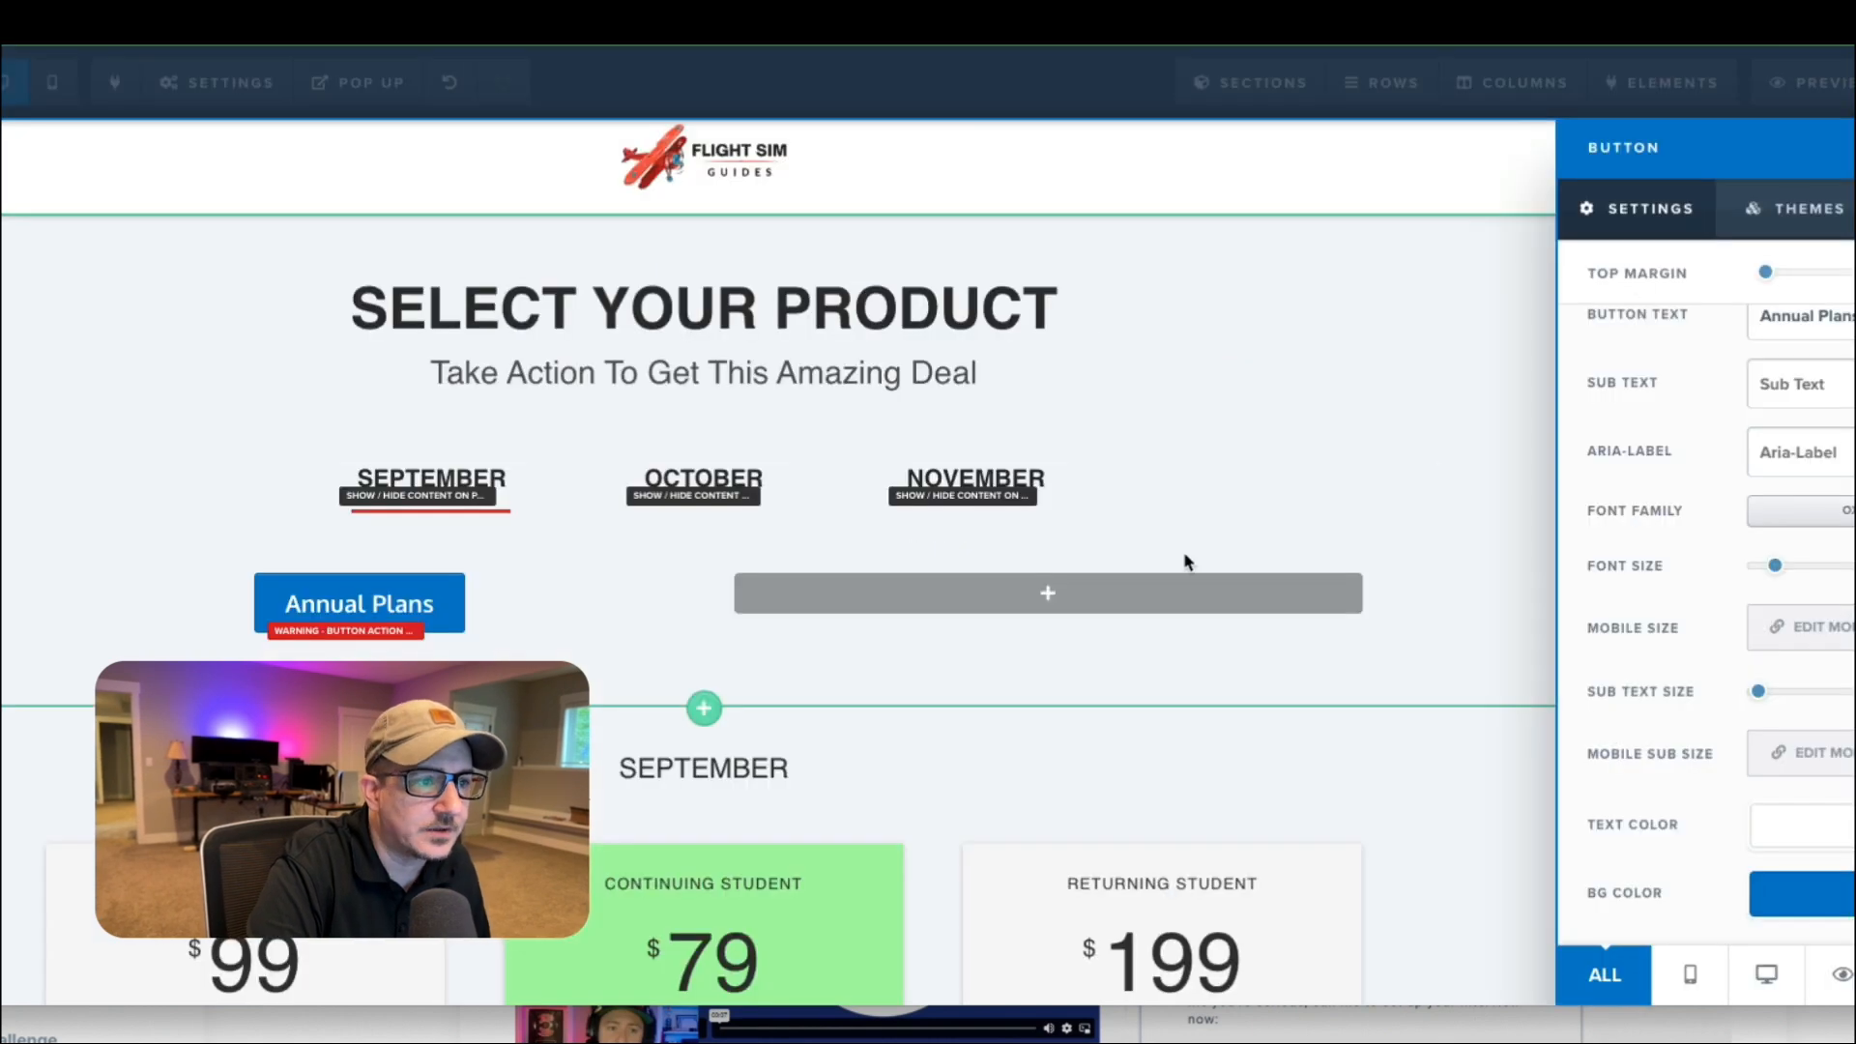
Return to the page editor and set the Annual Plans button's text color to the recently used dark charcoal.
click(1815, 829)
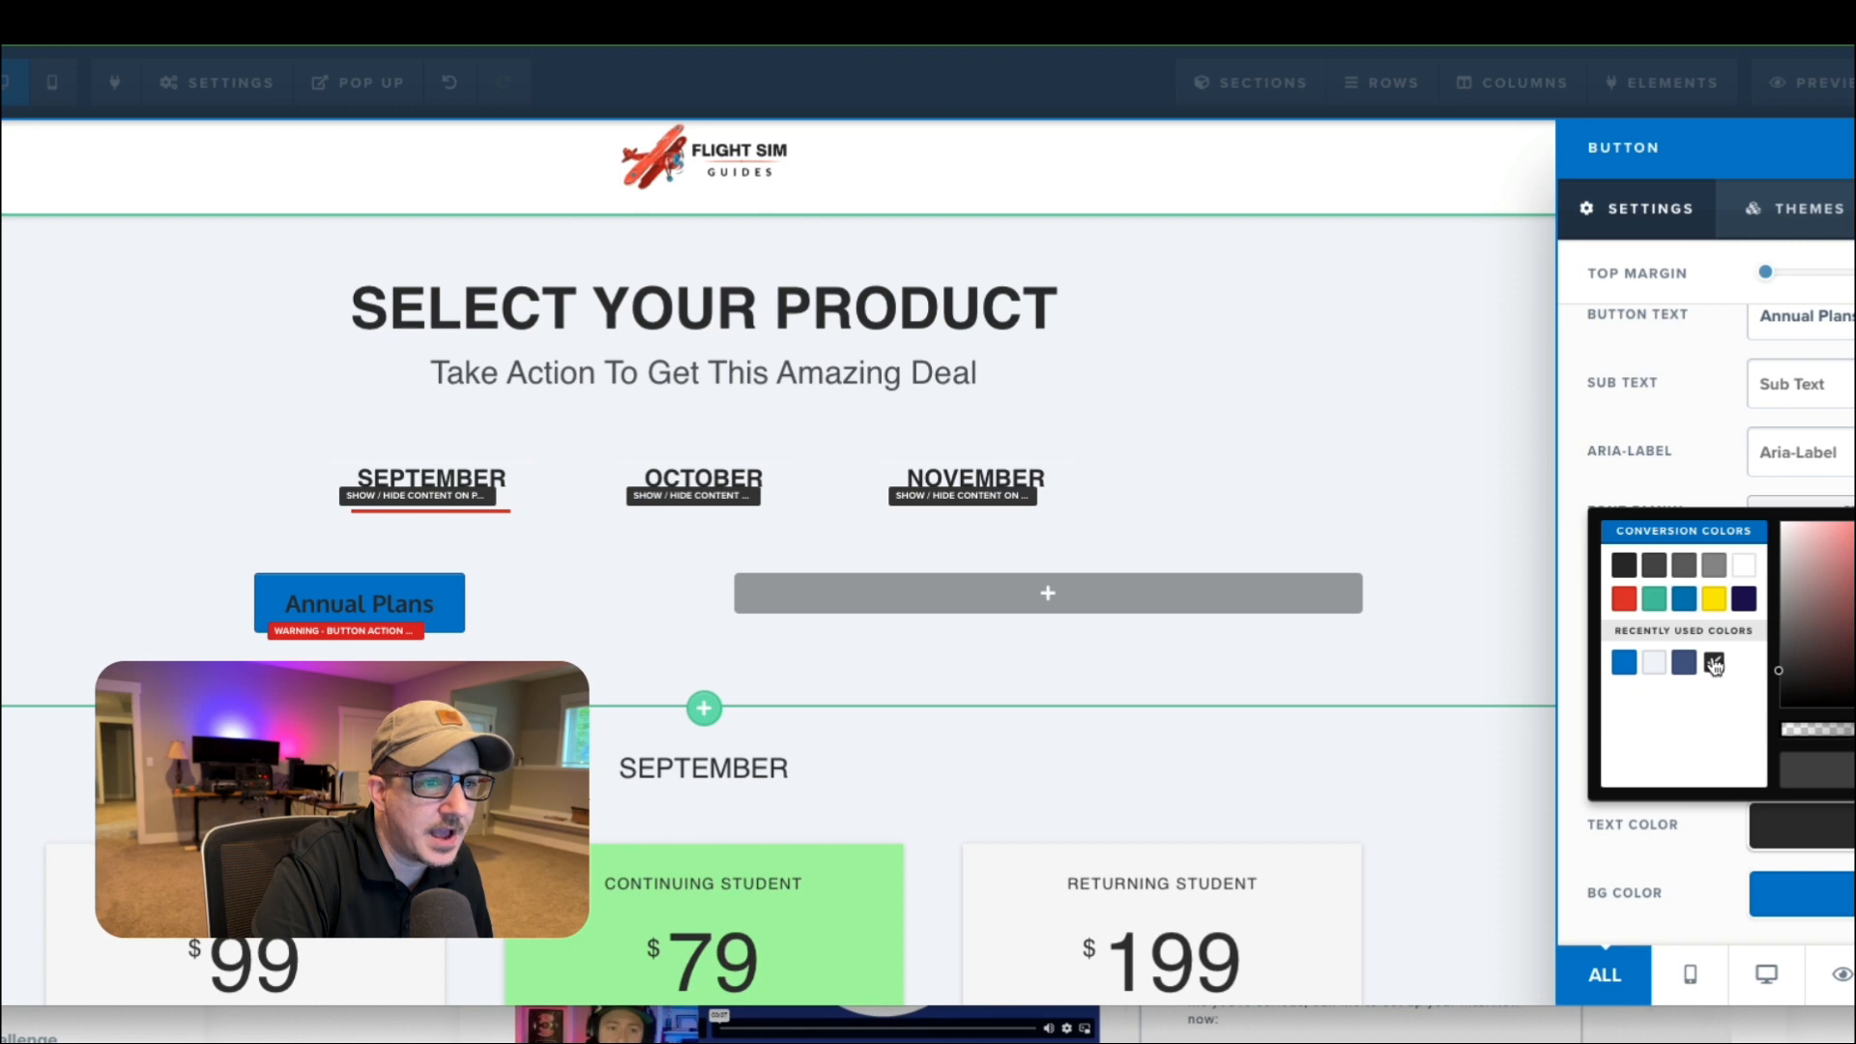
click(1709, 479)
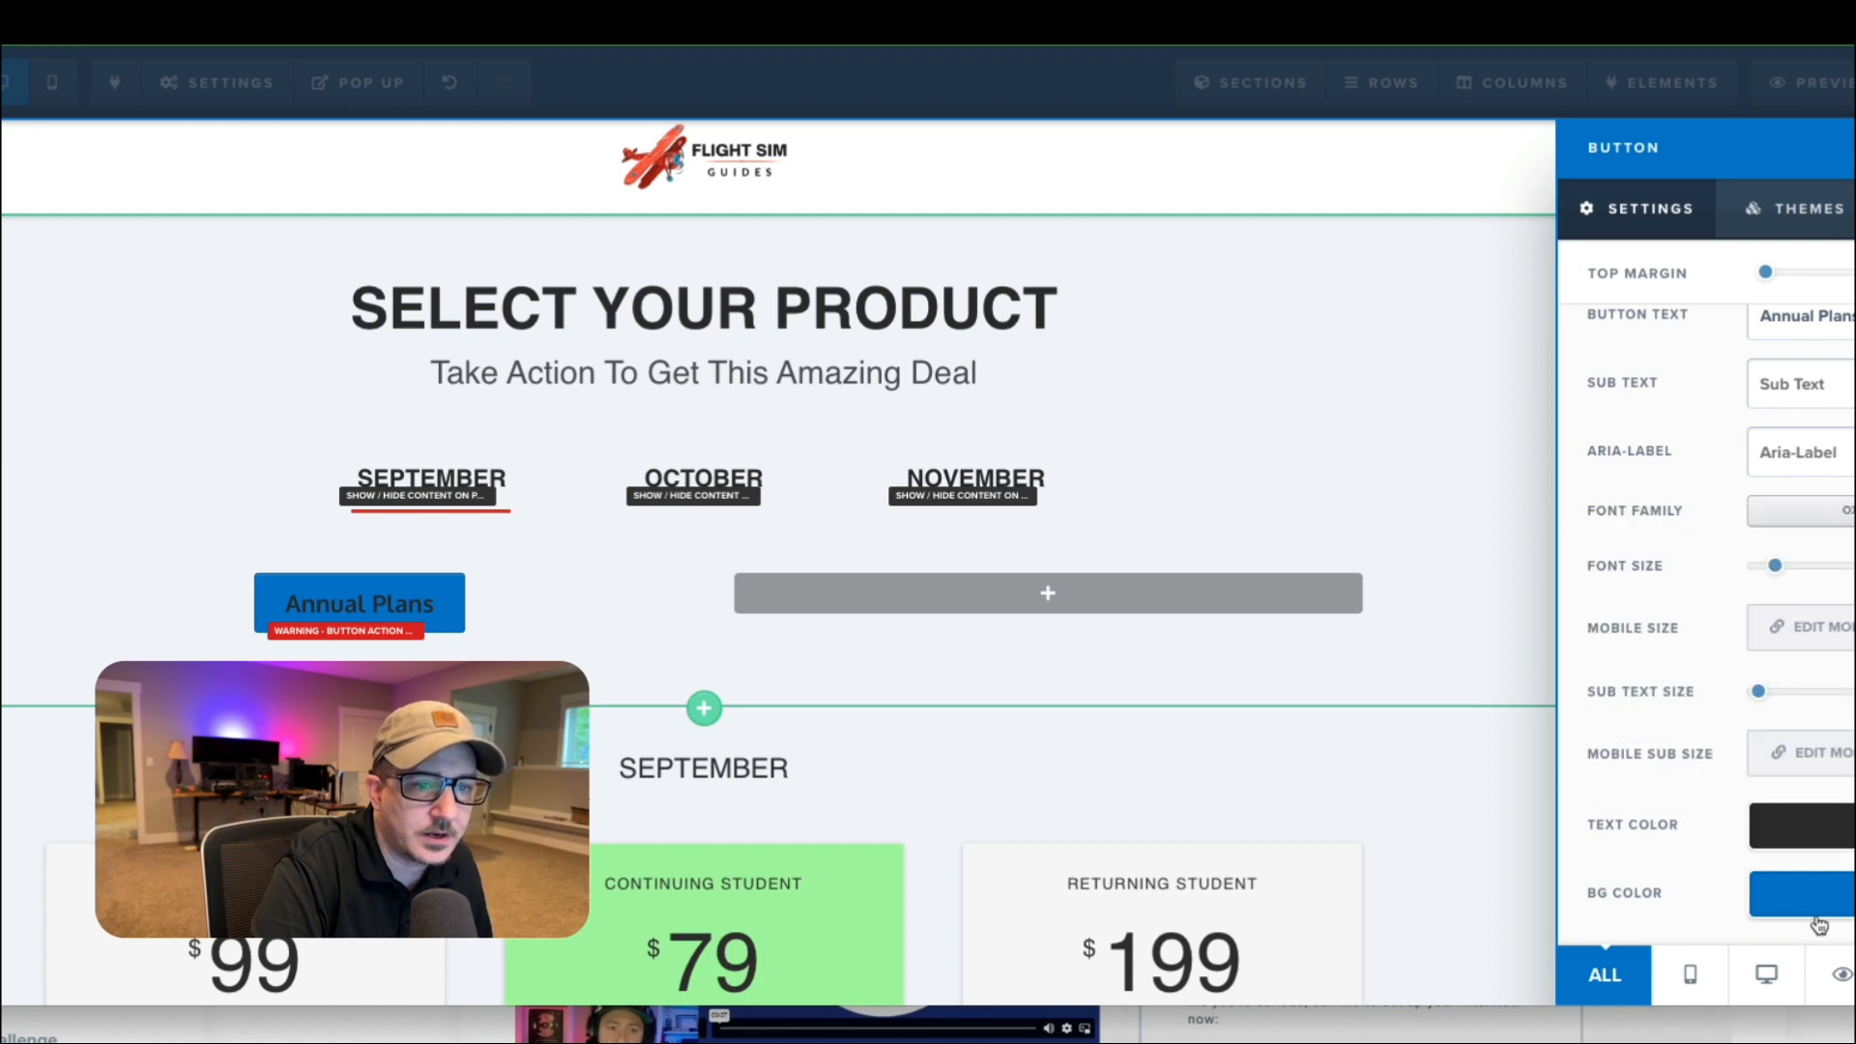
Try light gray, medium gray and white as the Annual Plans button's background color, leaving it white.
click(1804, 913)
click(1744, 635)
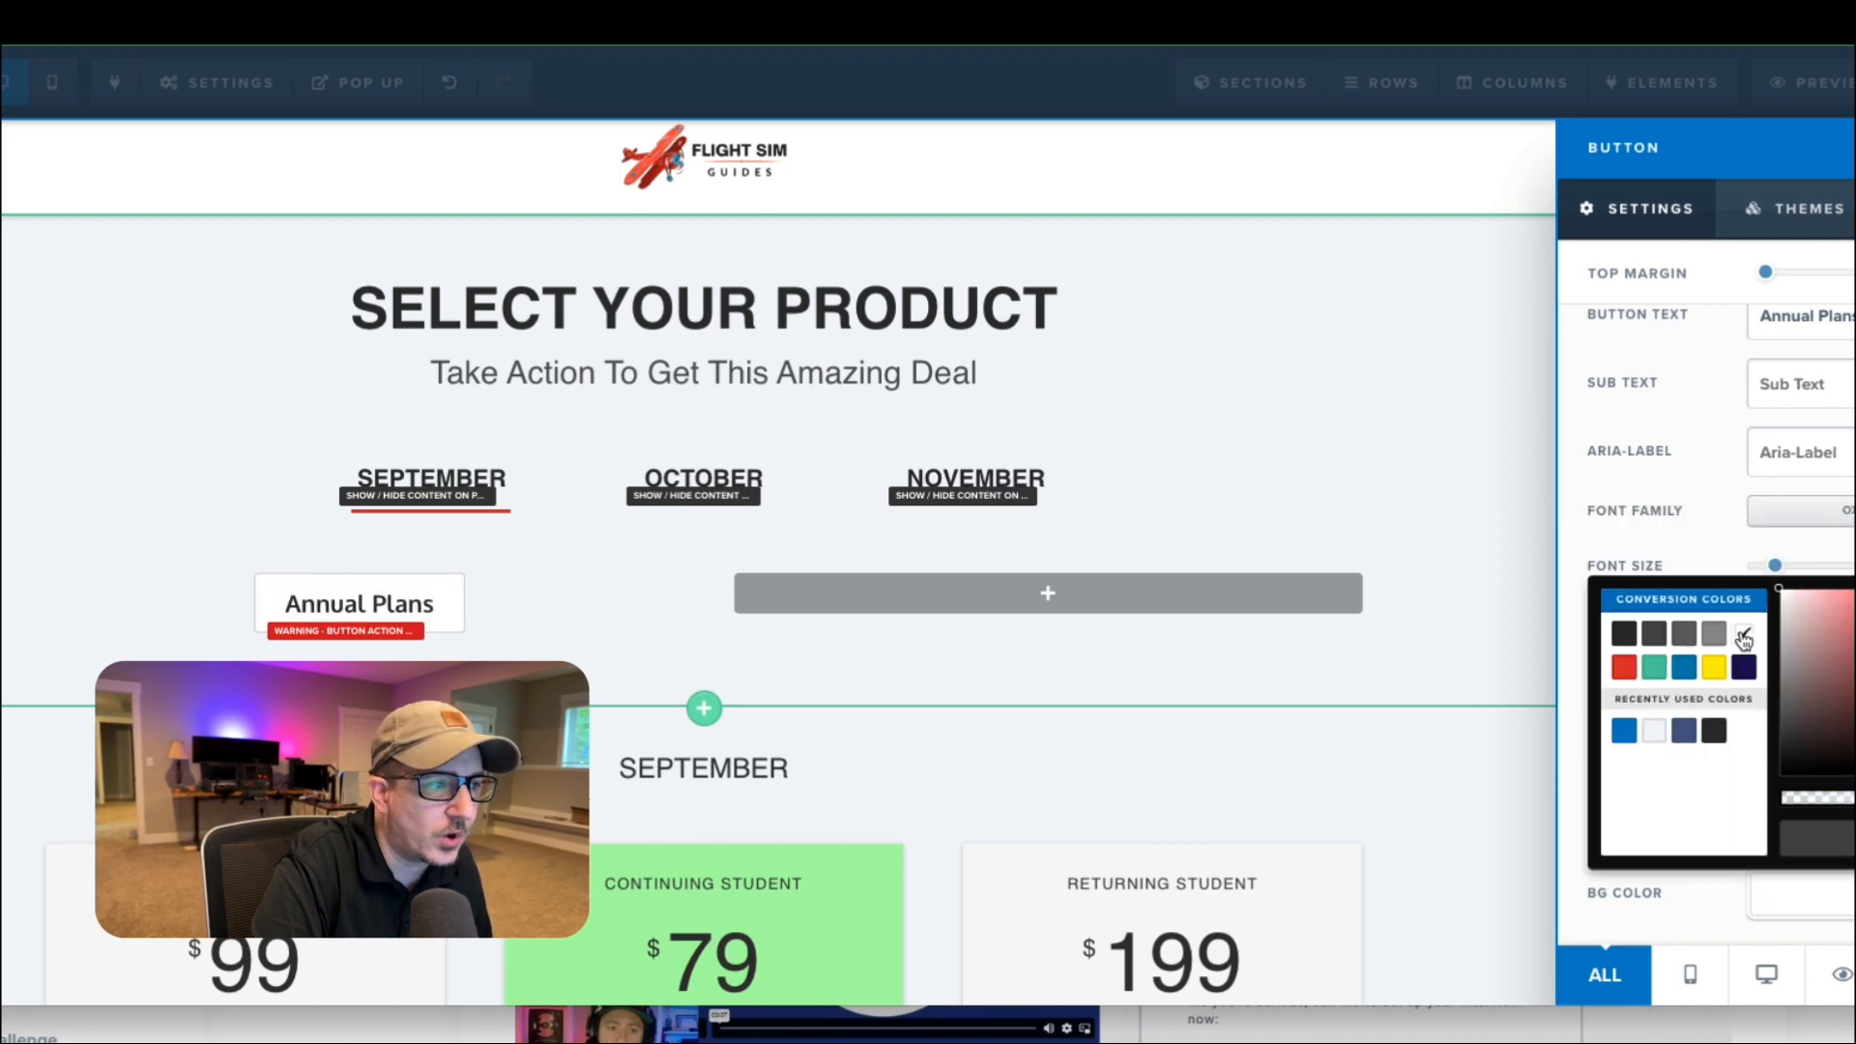
click(1655, 732)
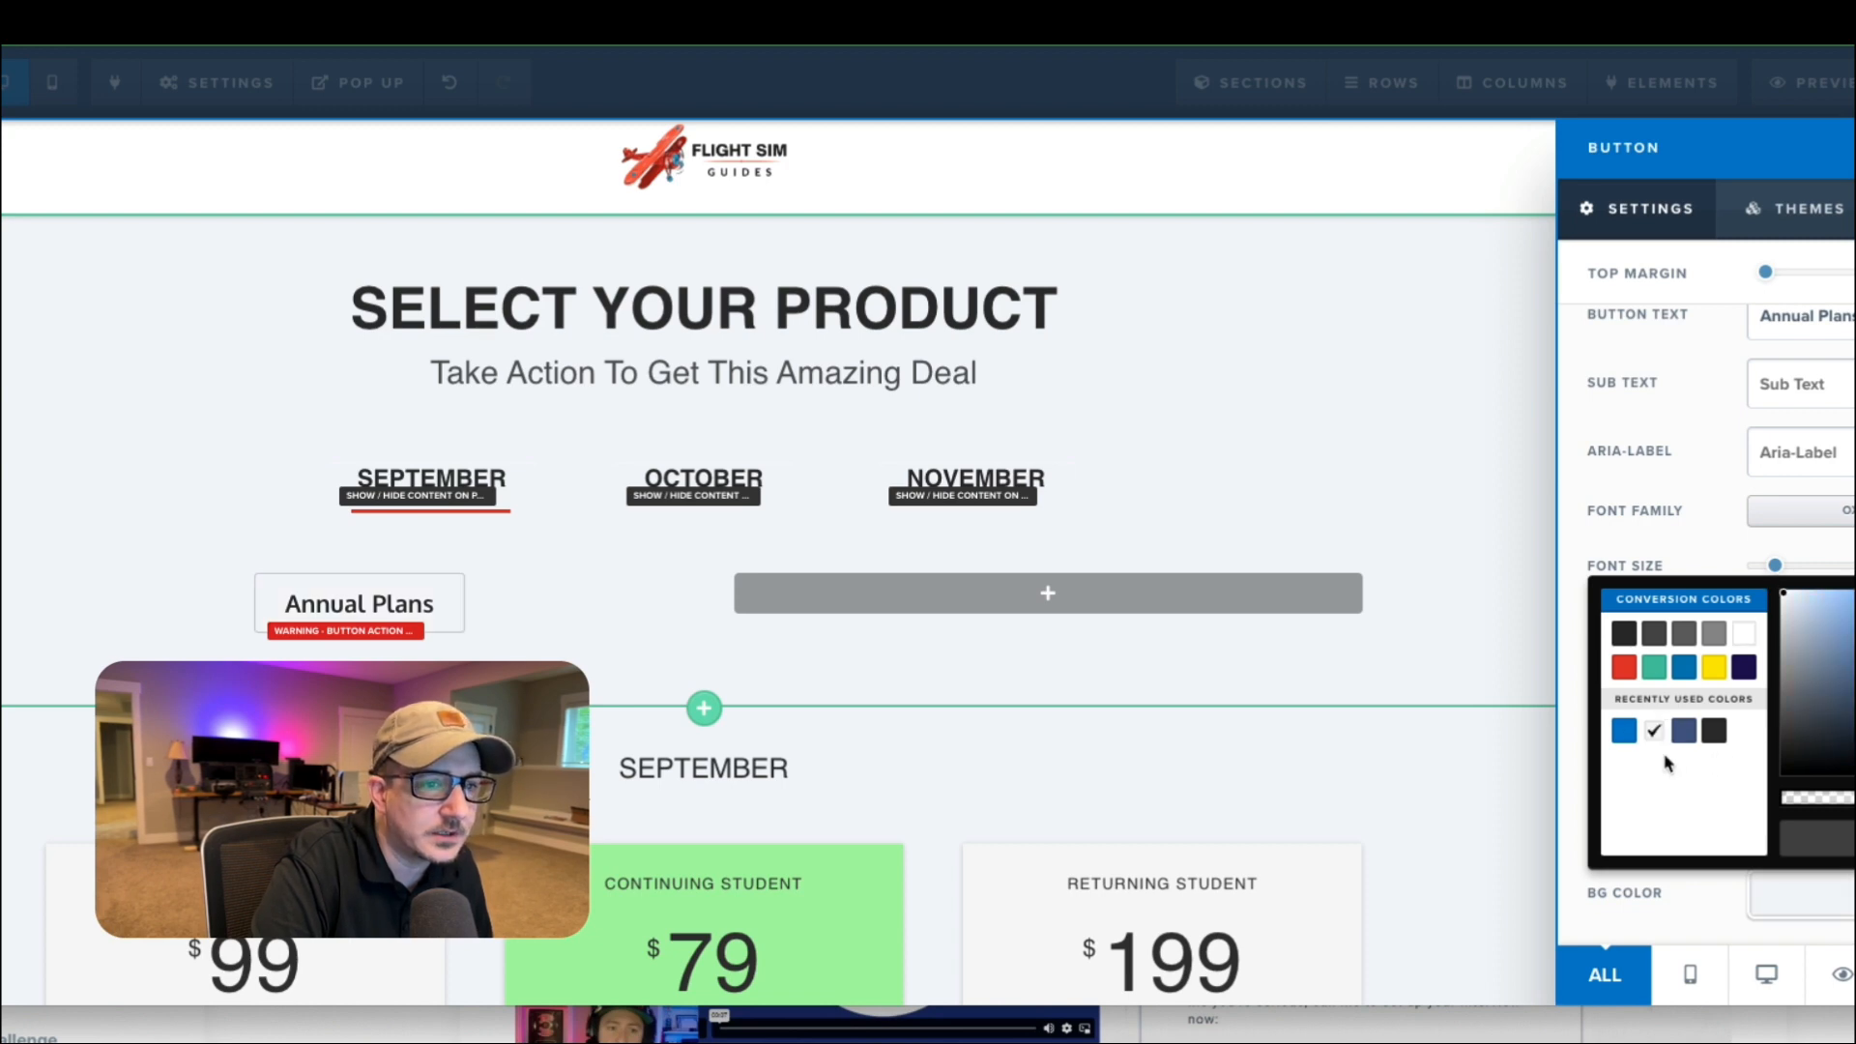
click(1713, 637)
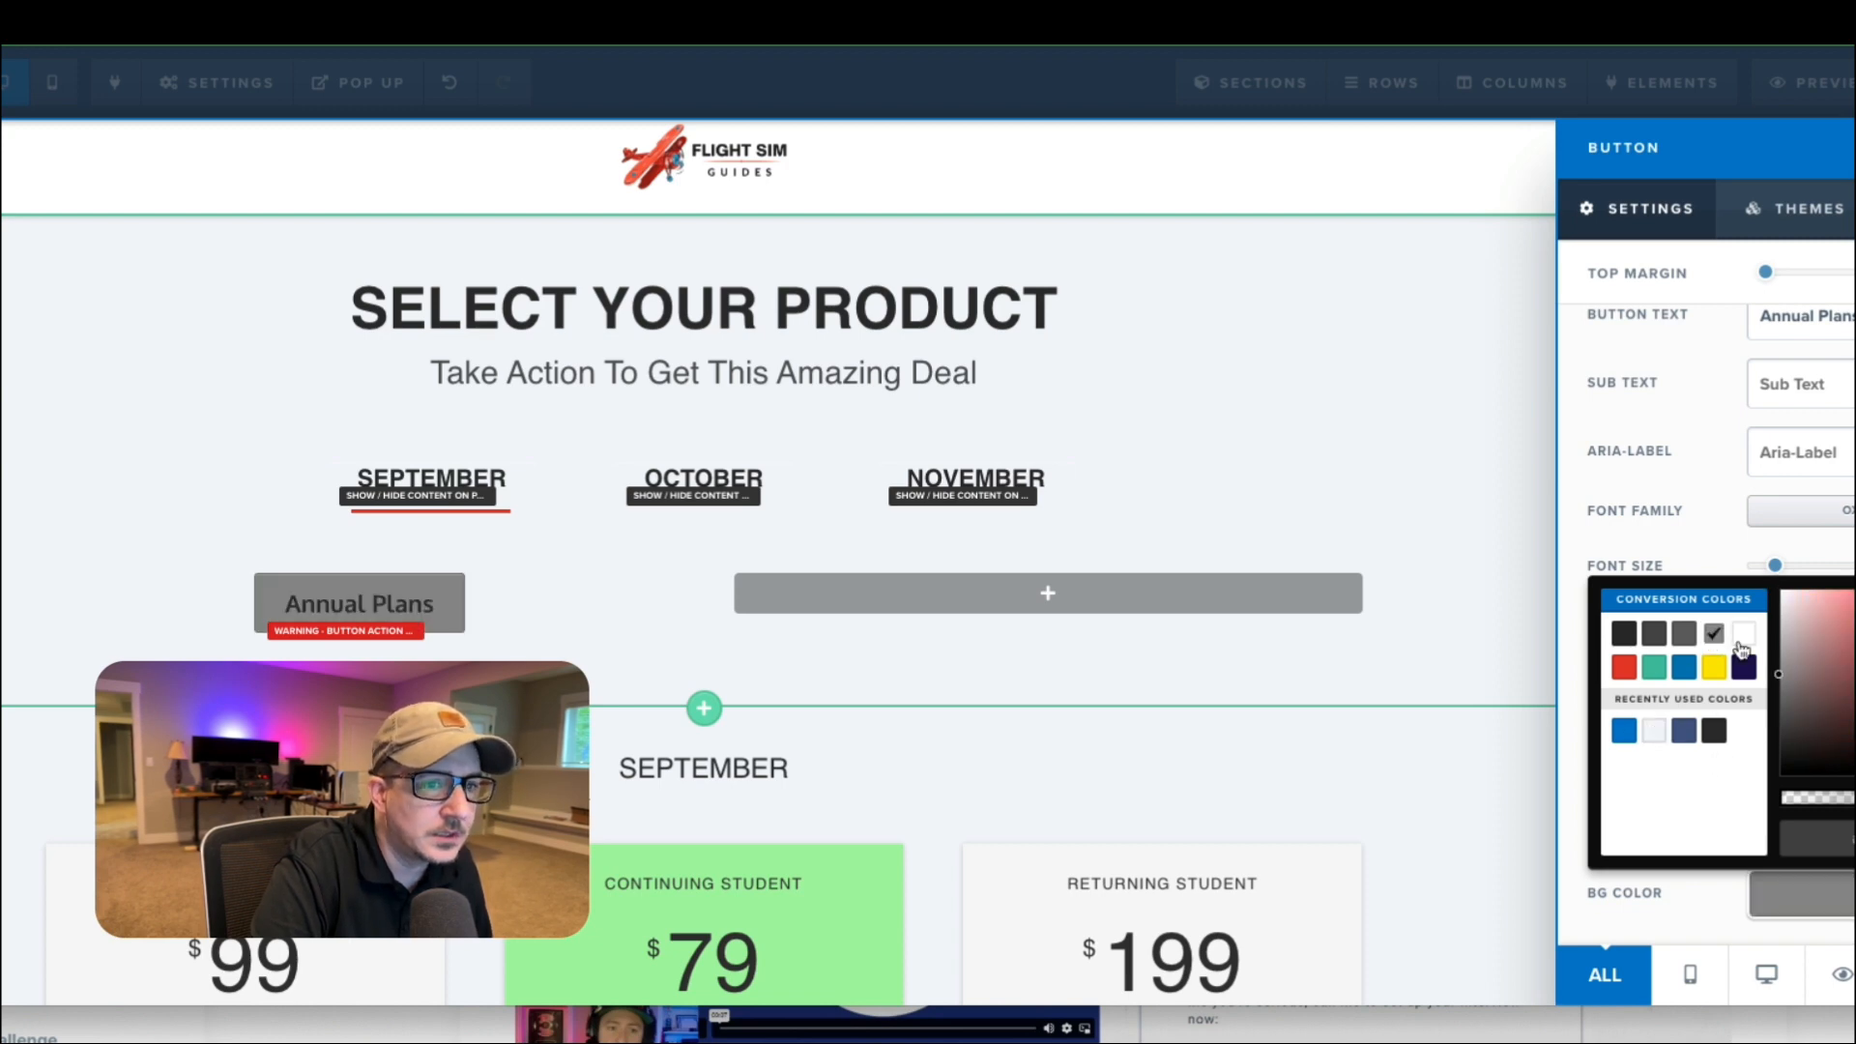
click(1746, 637)
click(1473, 469)
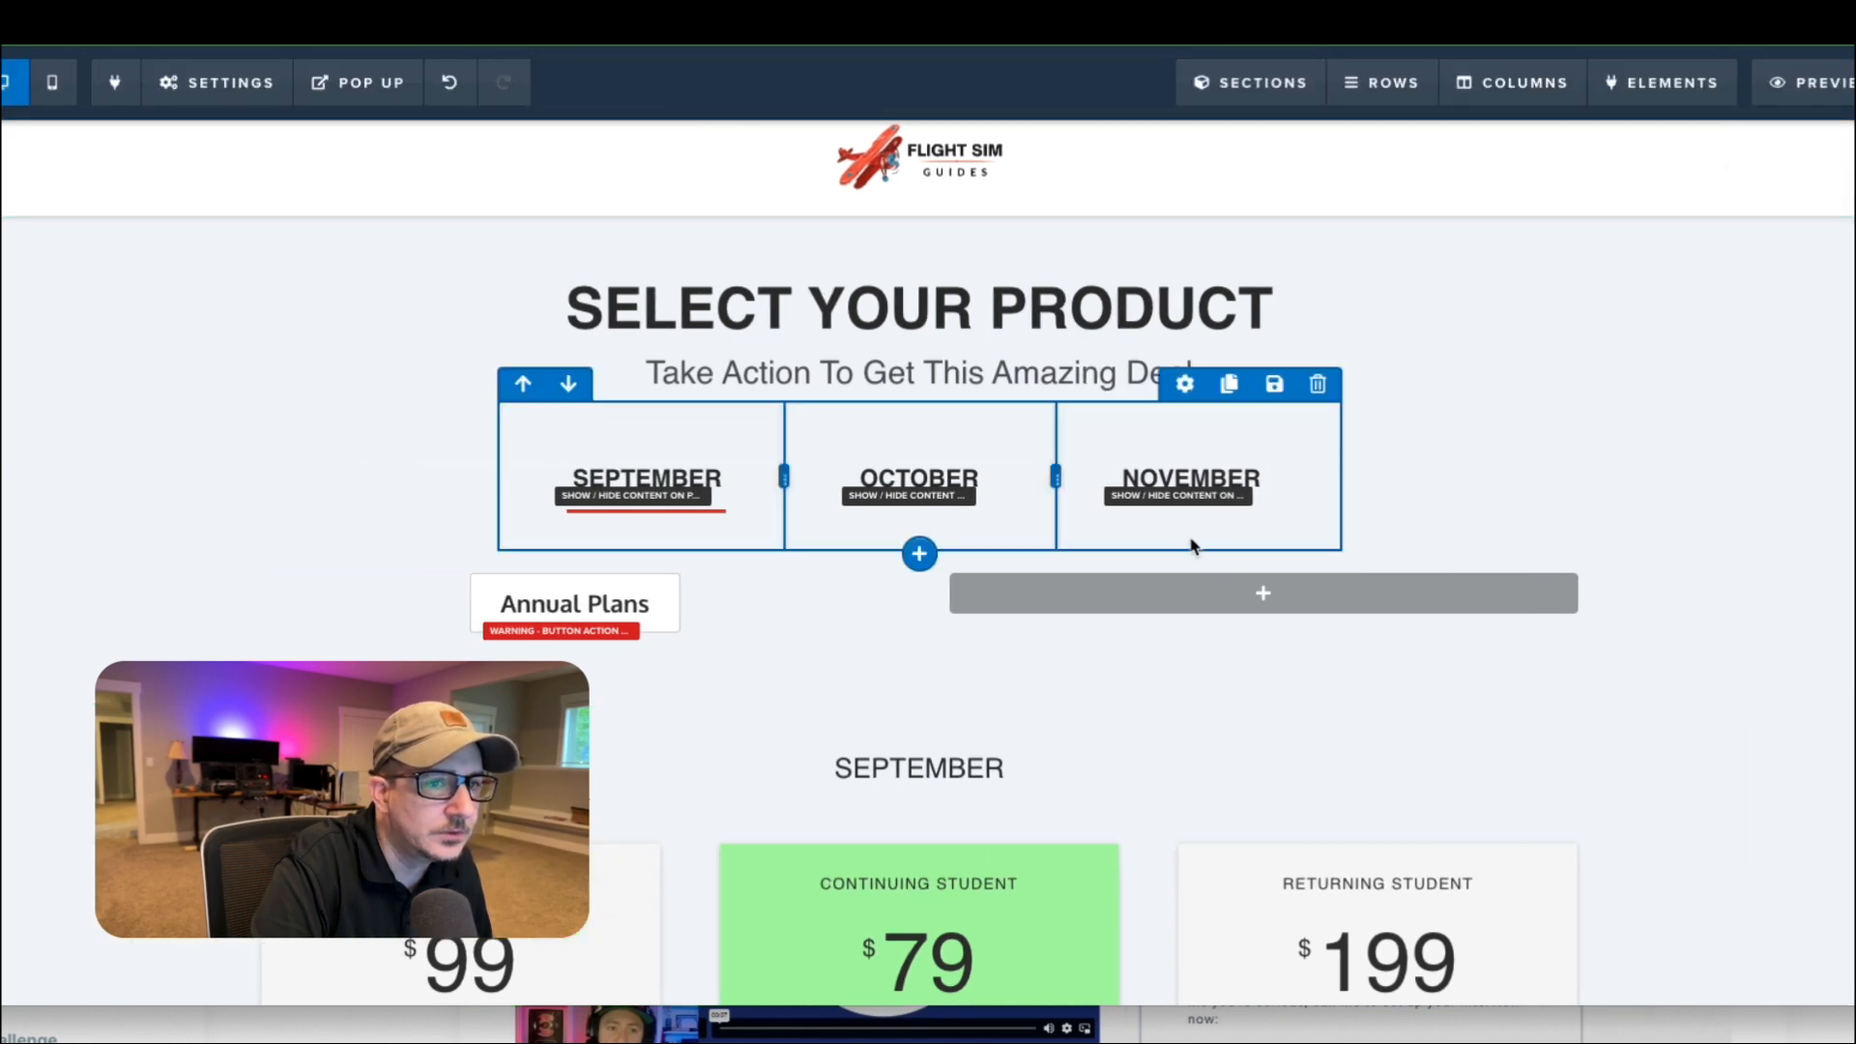
Check the October button's background setting and make the Annual Plans button's background color fully transparent.
click(1012, 482)
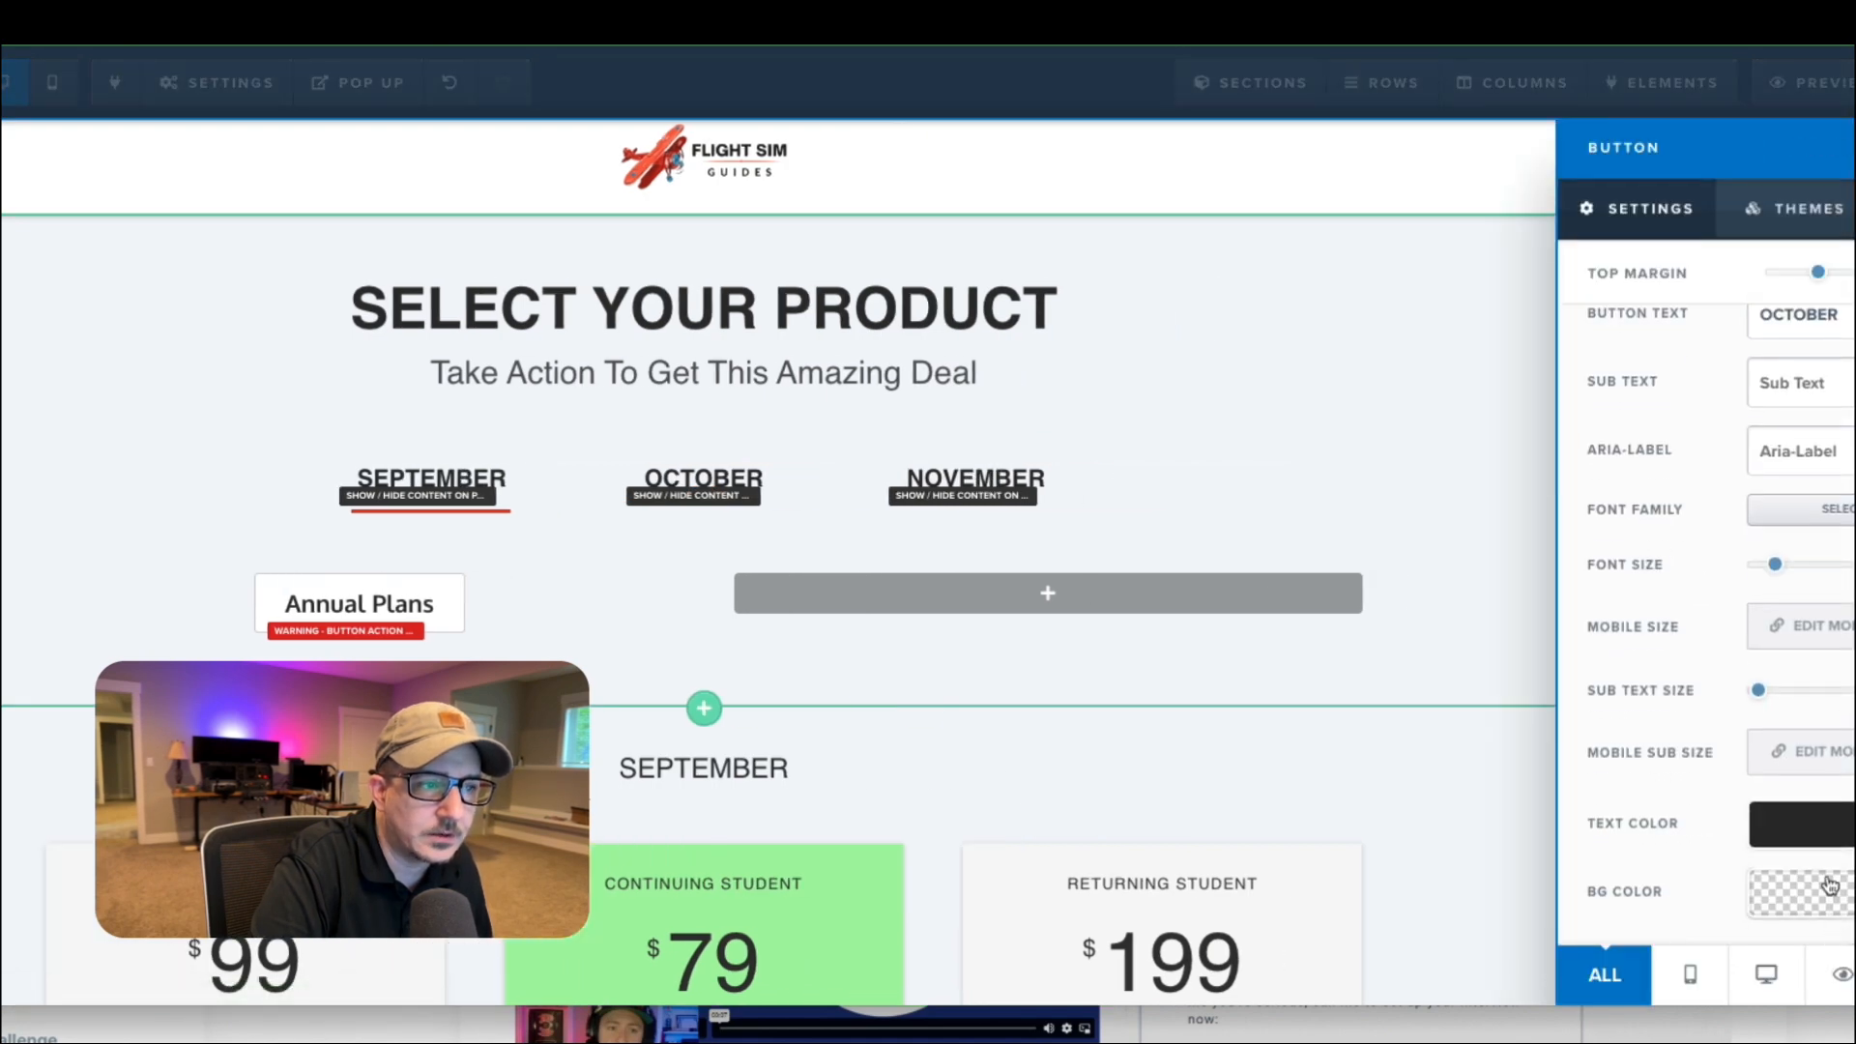
click(1408, 464)
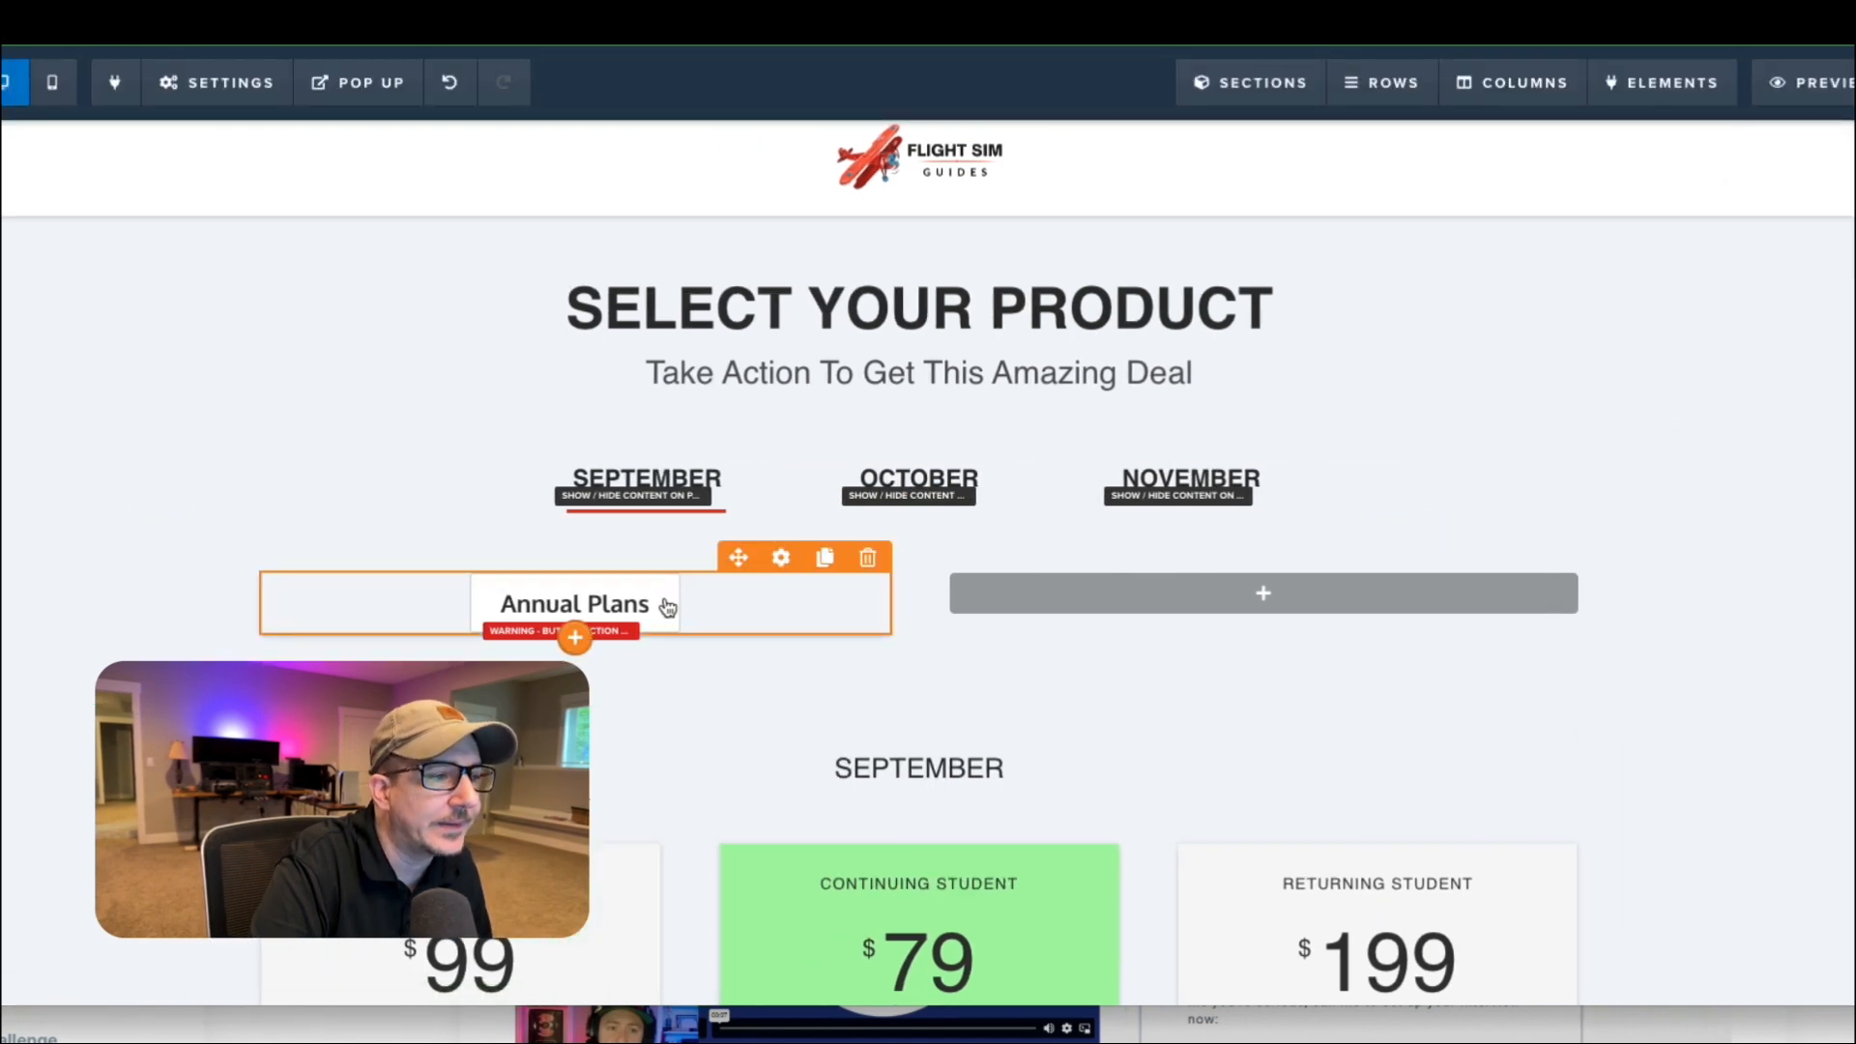
click(667, 607)
scroll(1741, 628, down, 2)
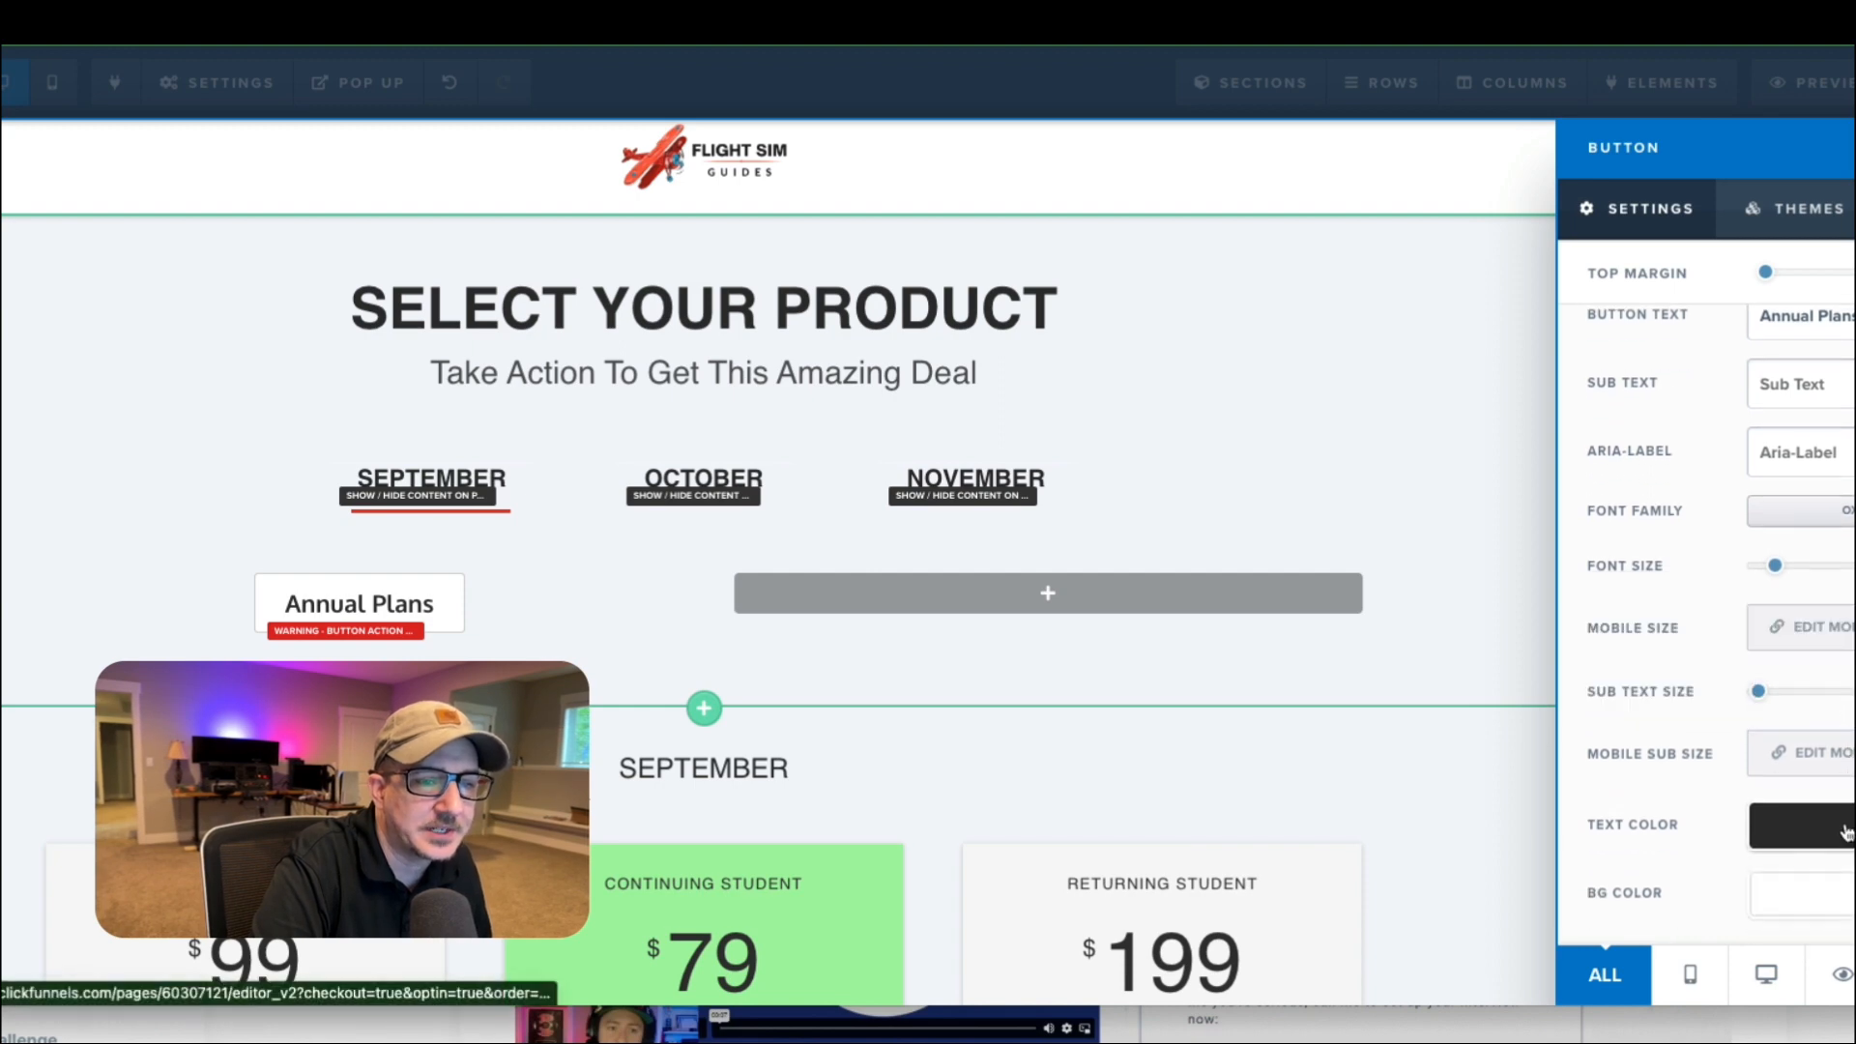
click(1811, 896)
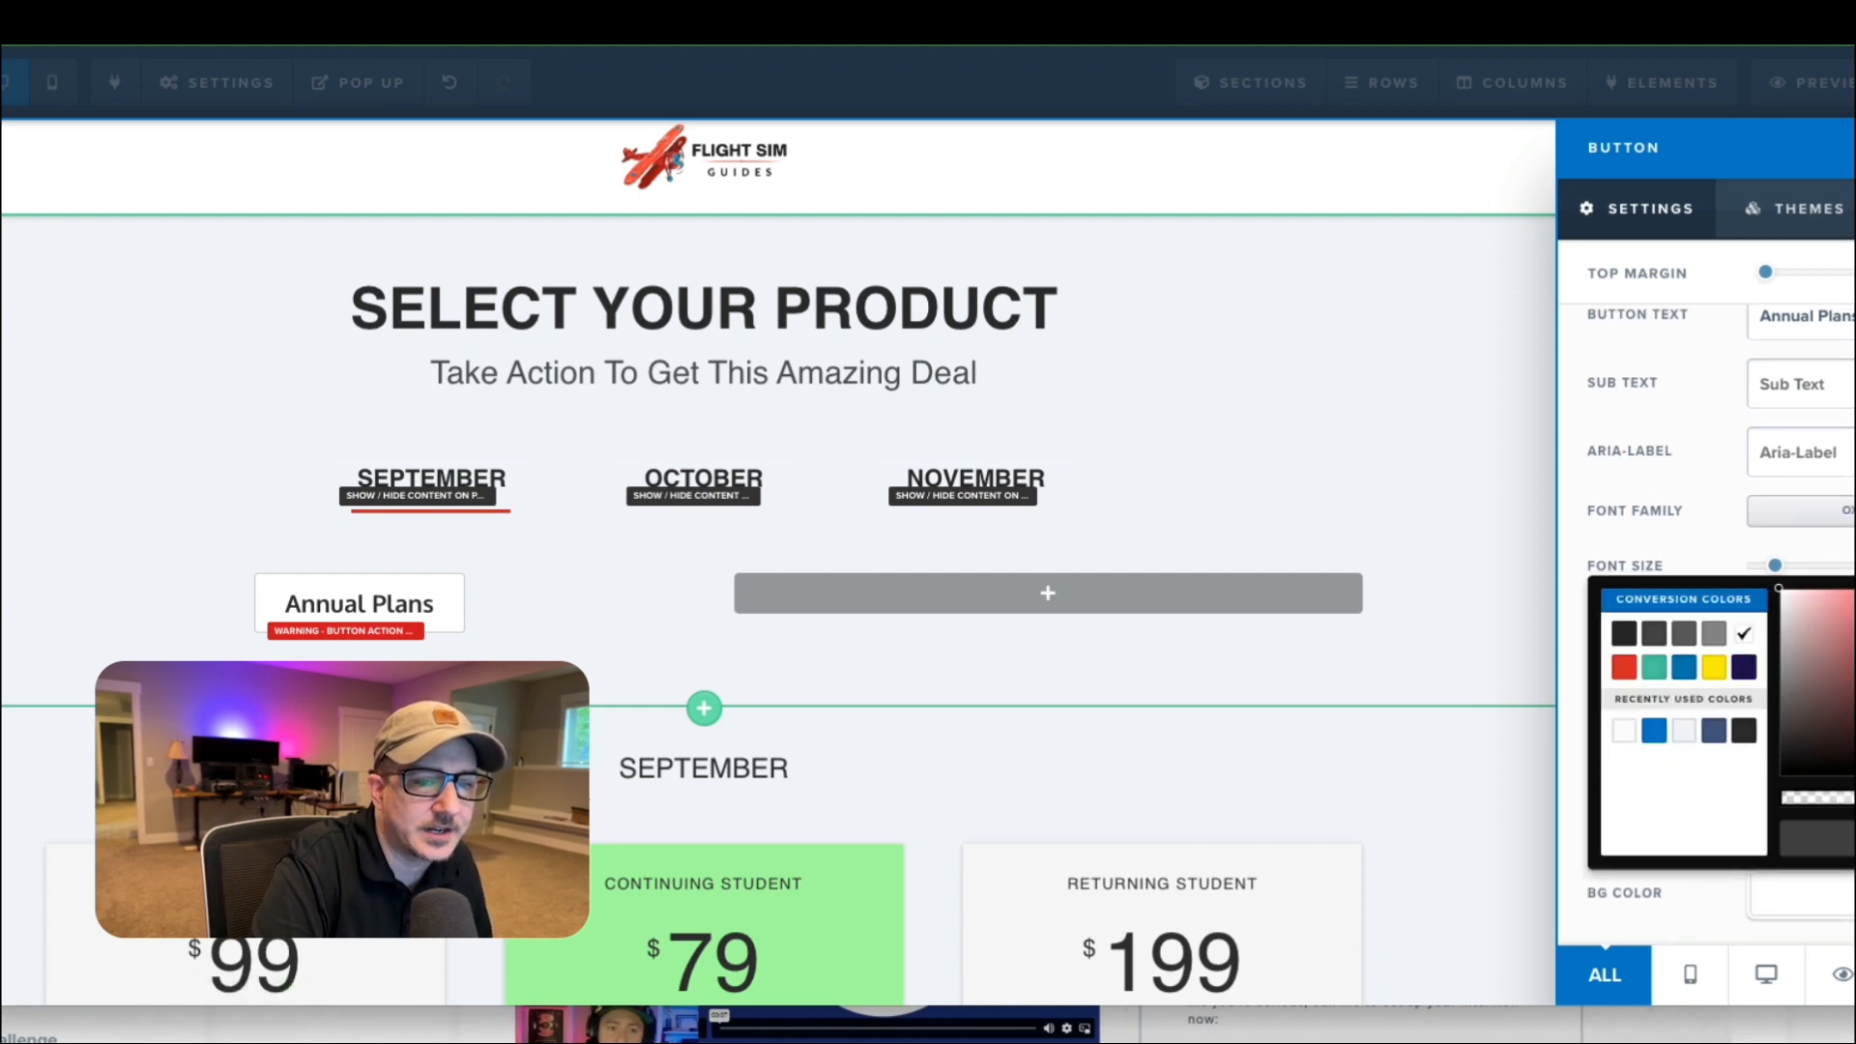
drag(1855, 798, 1747, 798)
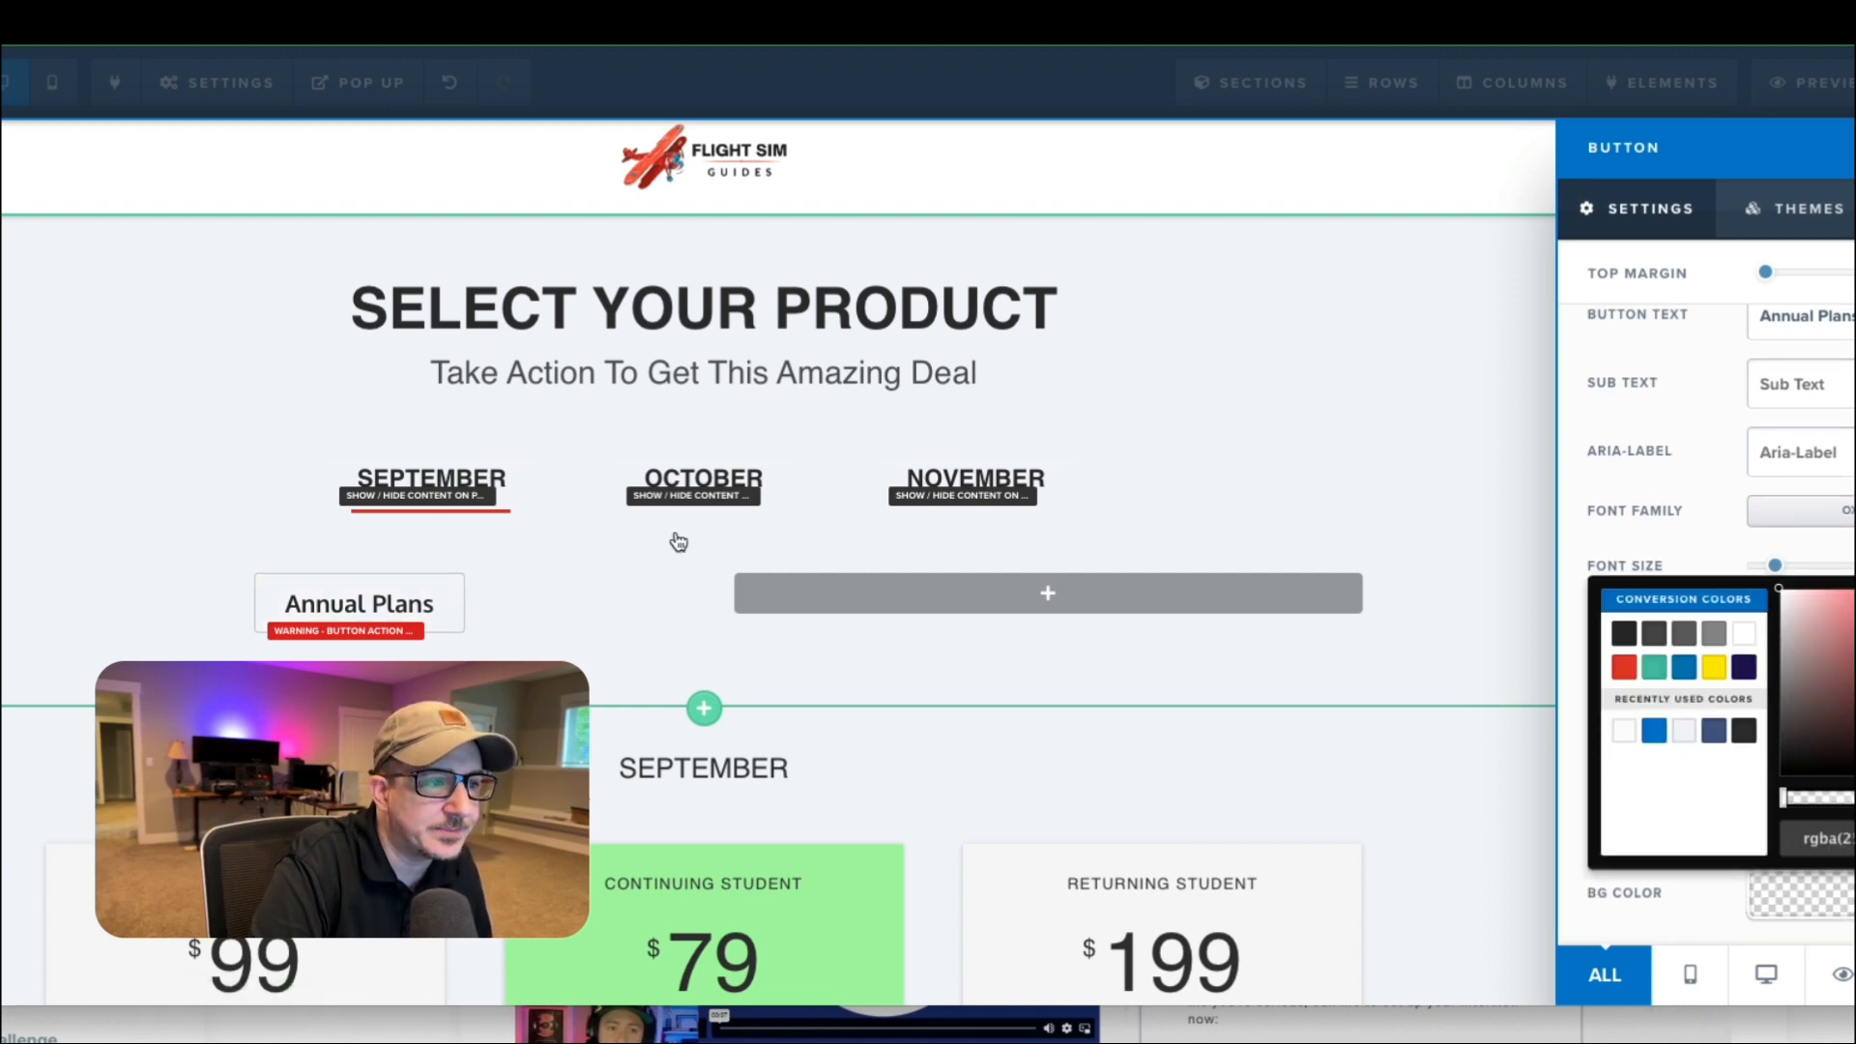
click(630, 591)
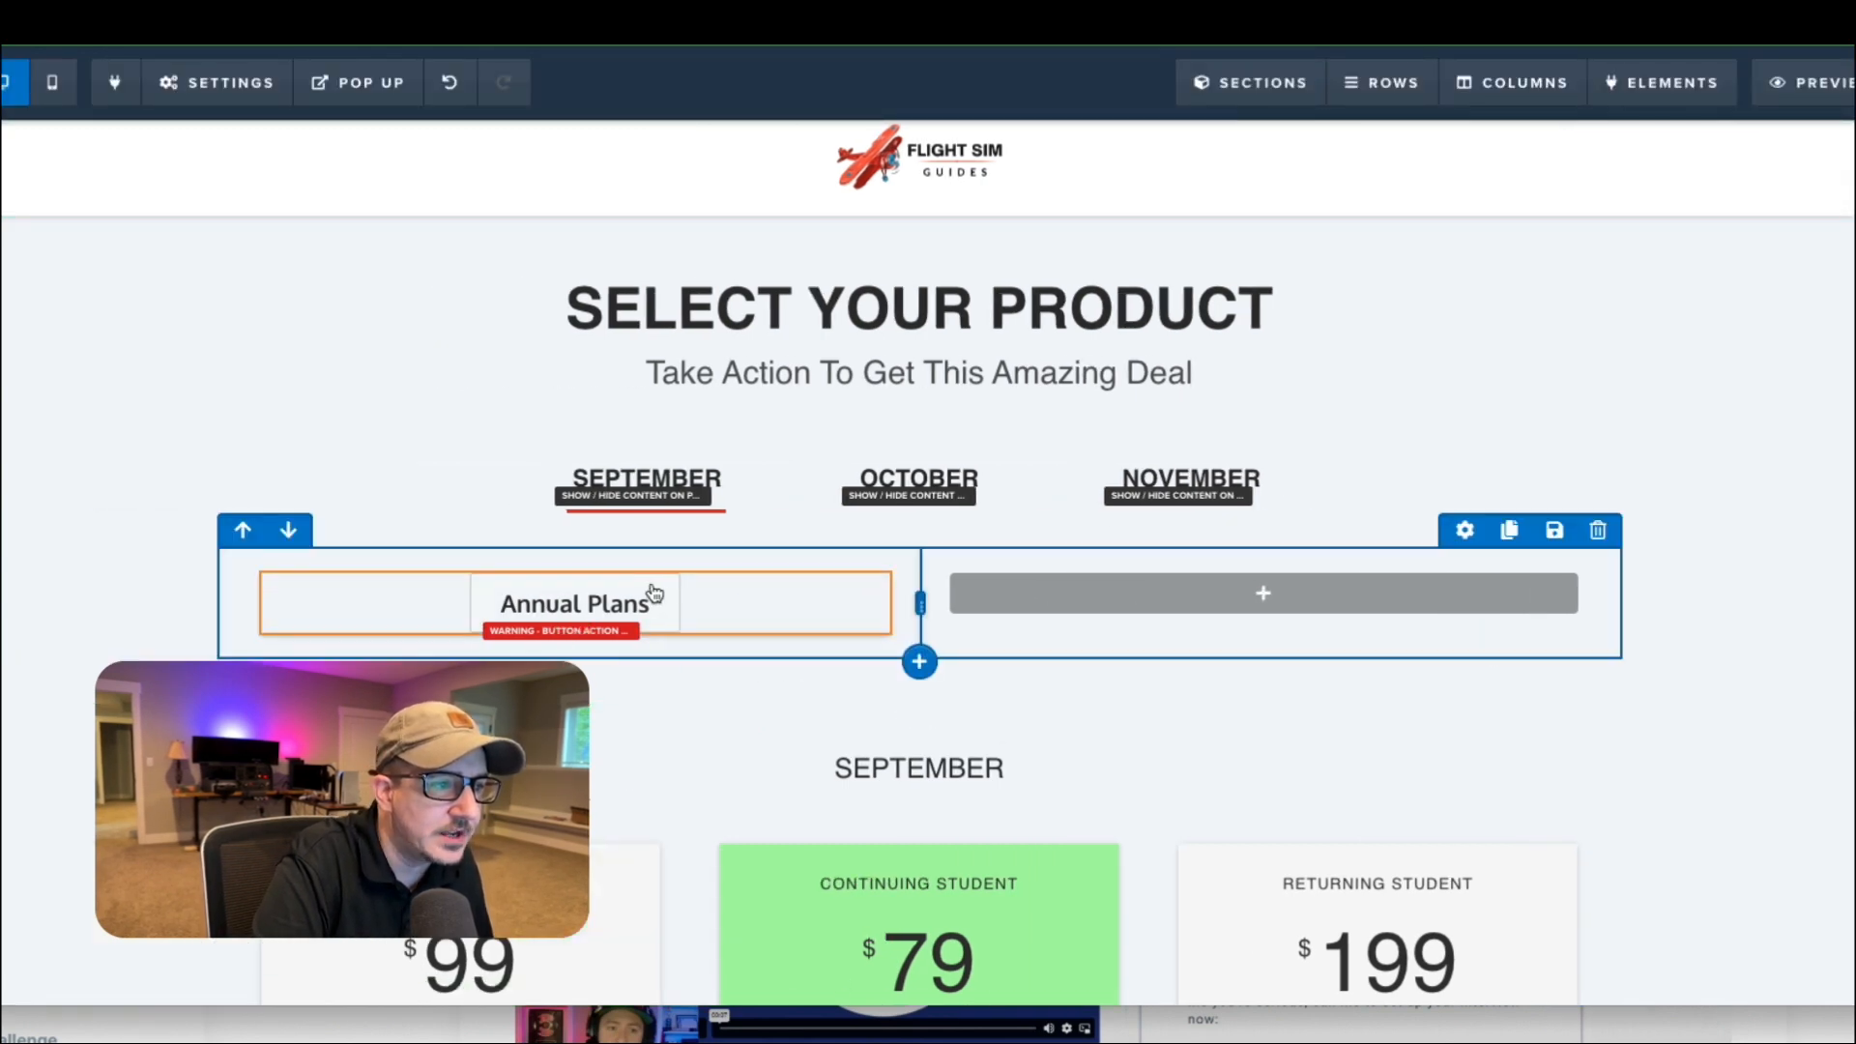
Set the Annual Plans button's border to None in its advanced styles.
click(683, 605)
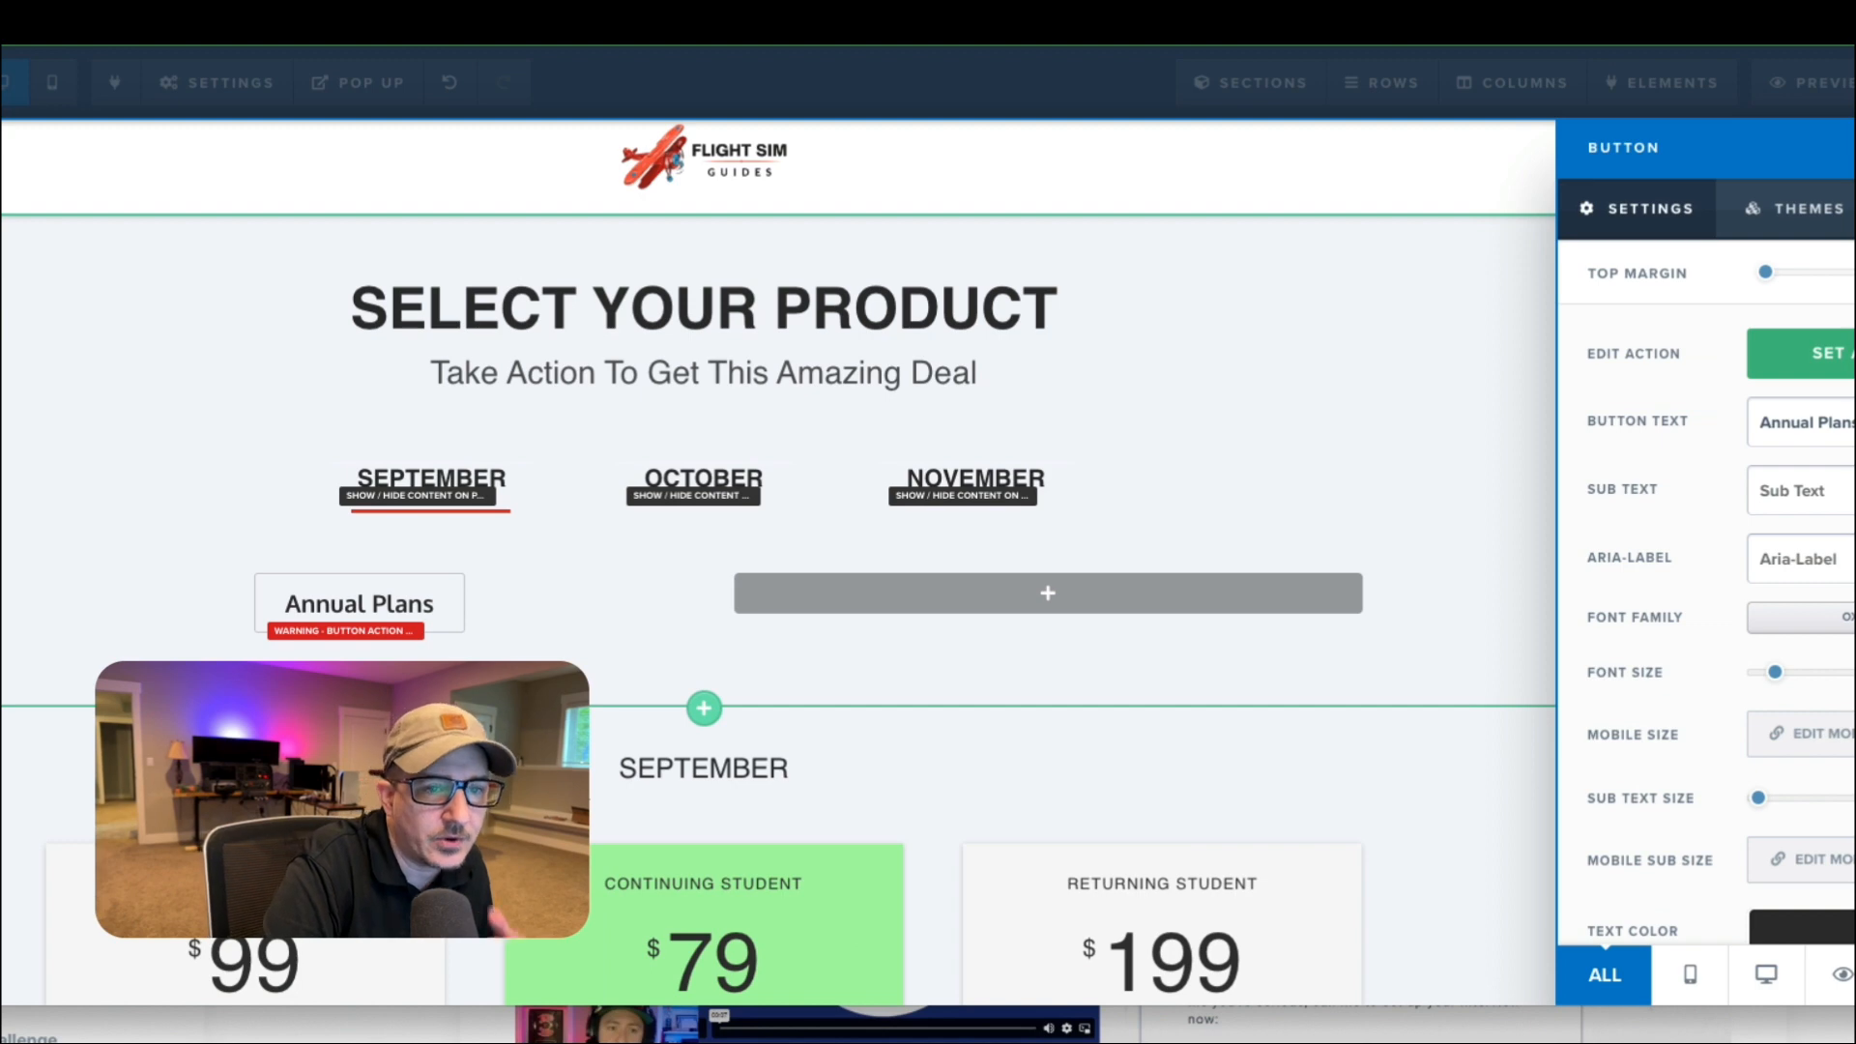
scroll(1789, 522, down, 10)
scroll(1790, 522, down, 5)
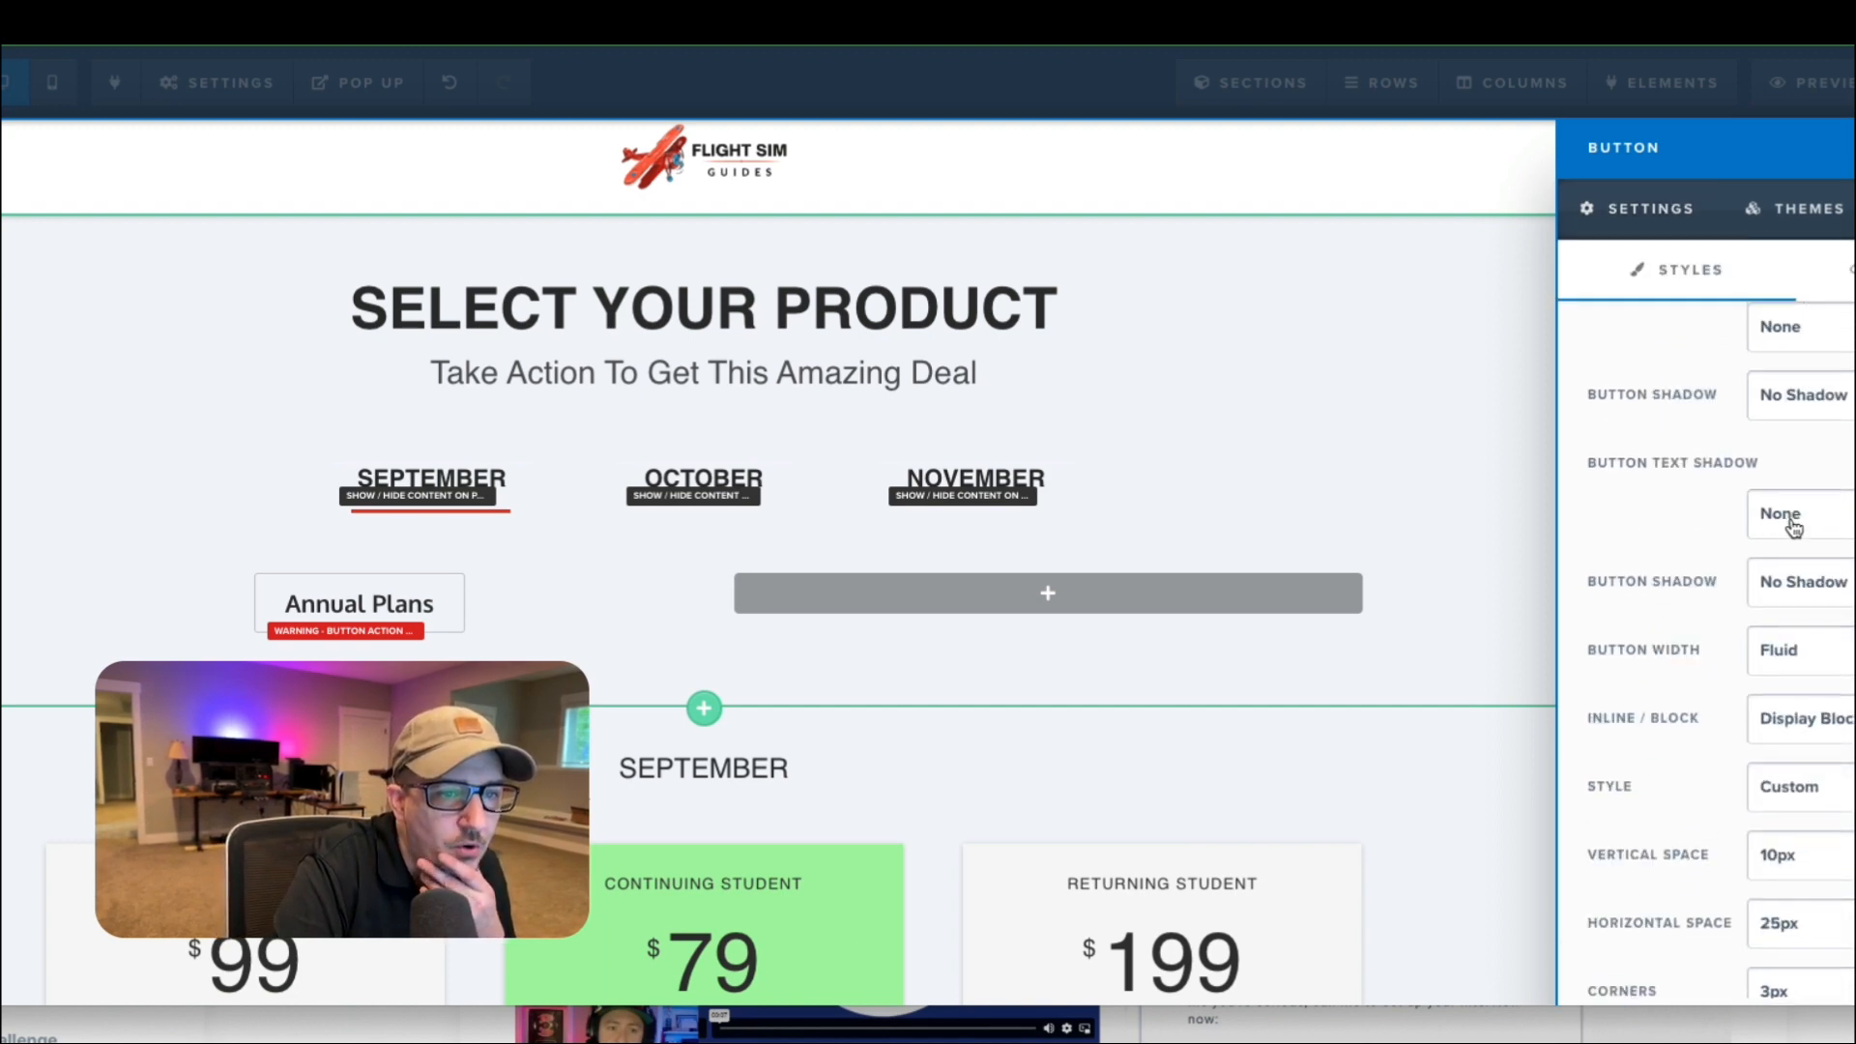
scroll(1819, 618, down, 1)
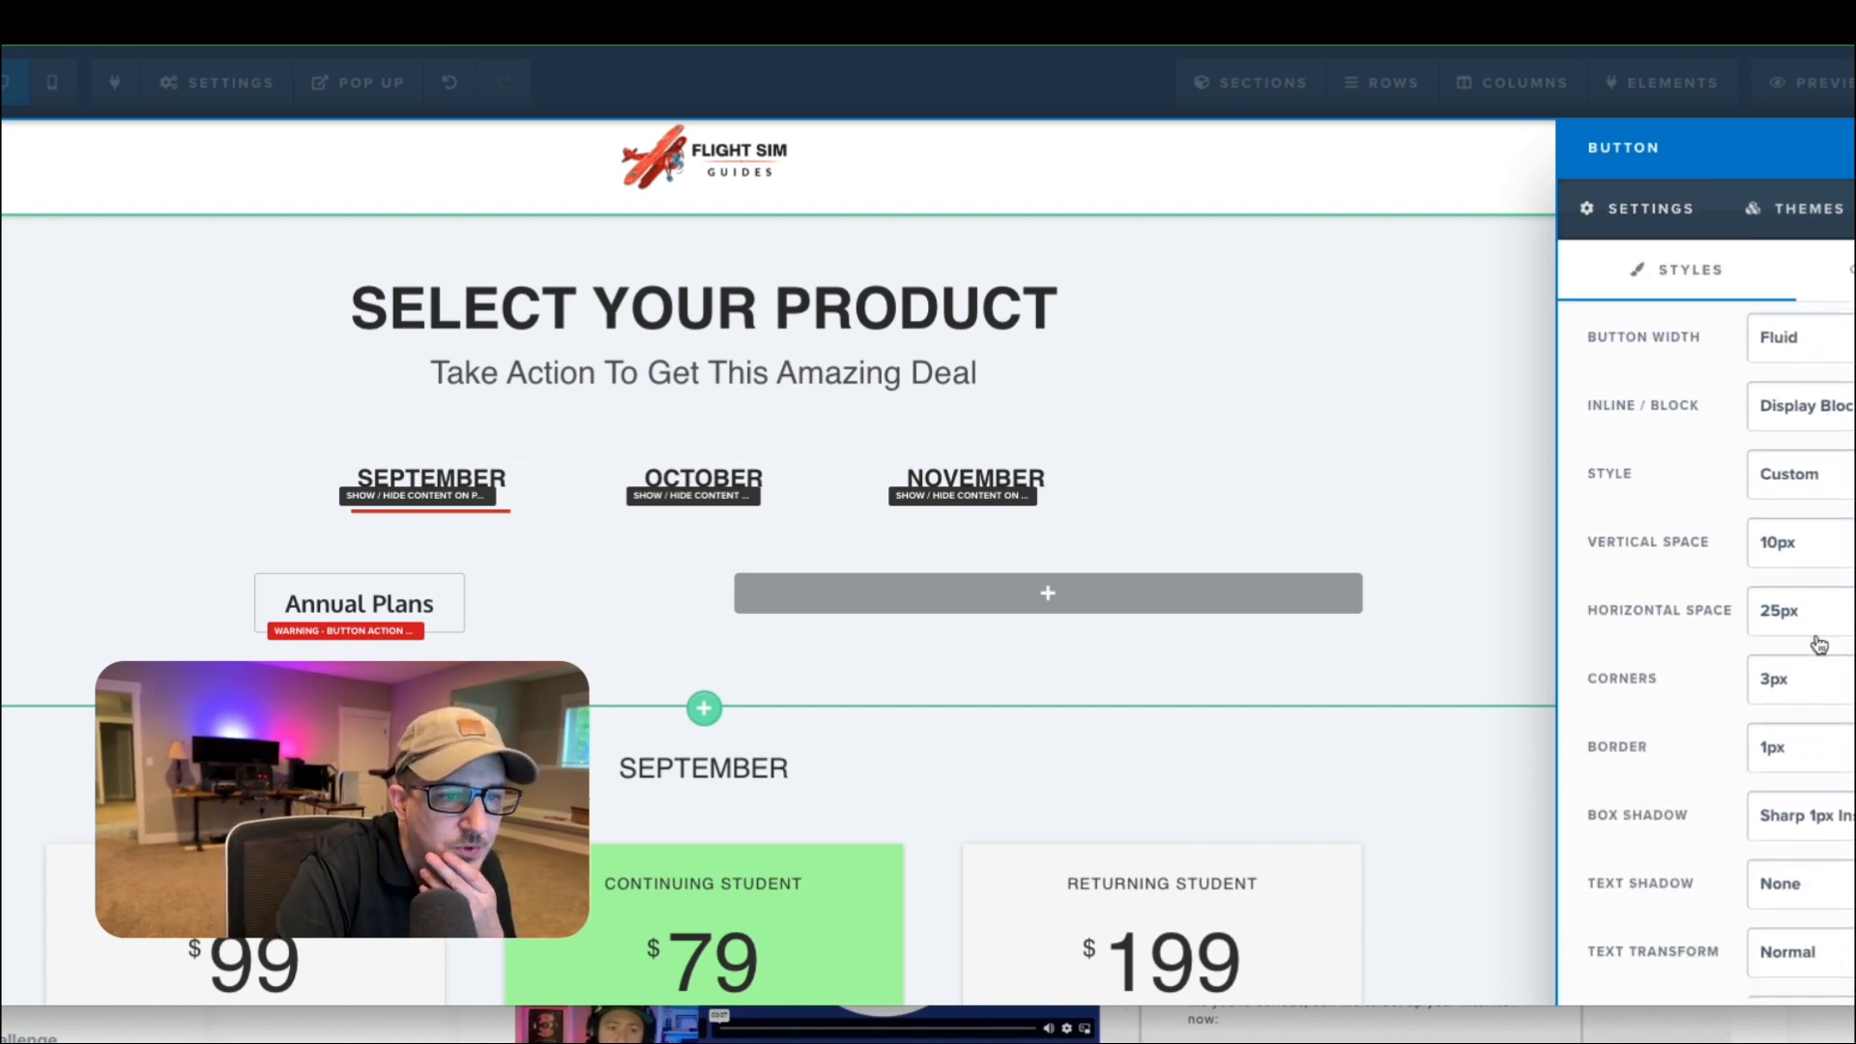
scroll(1832, 705, down, 1)
click(1827, 710)
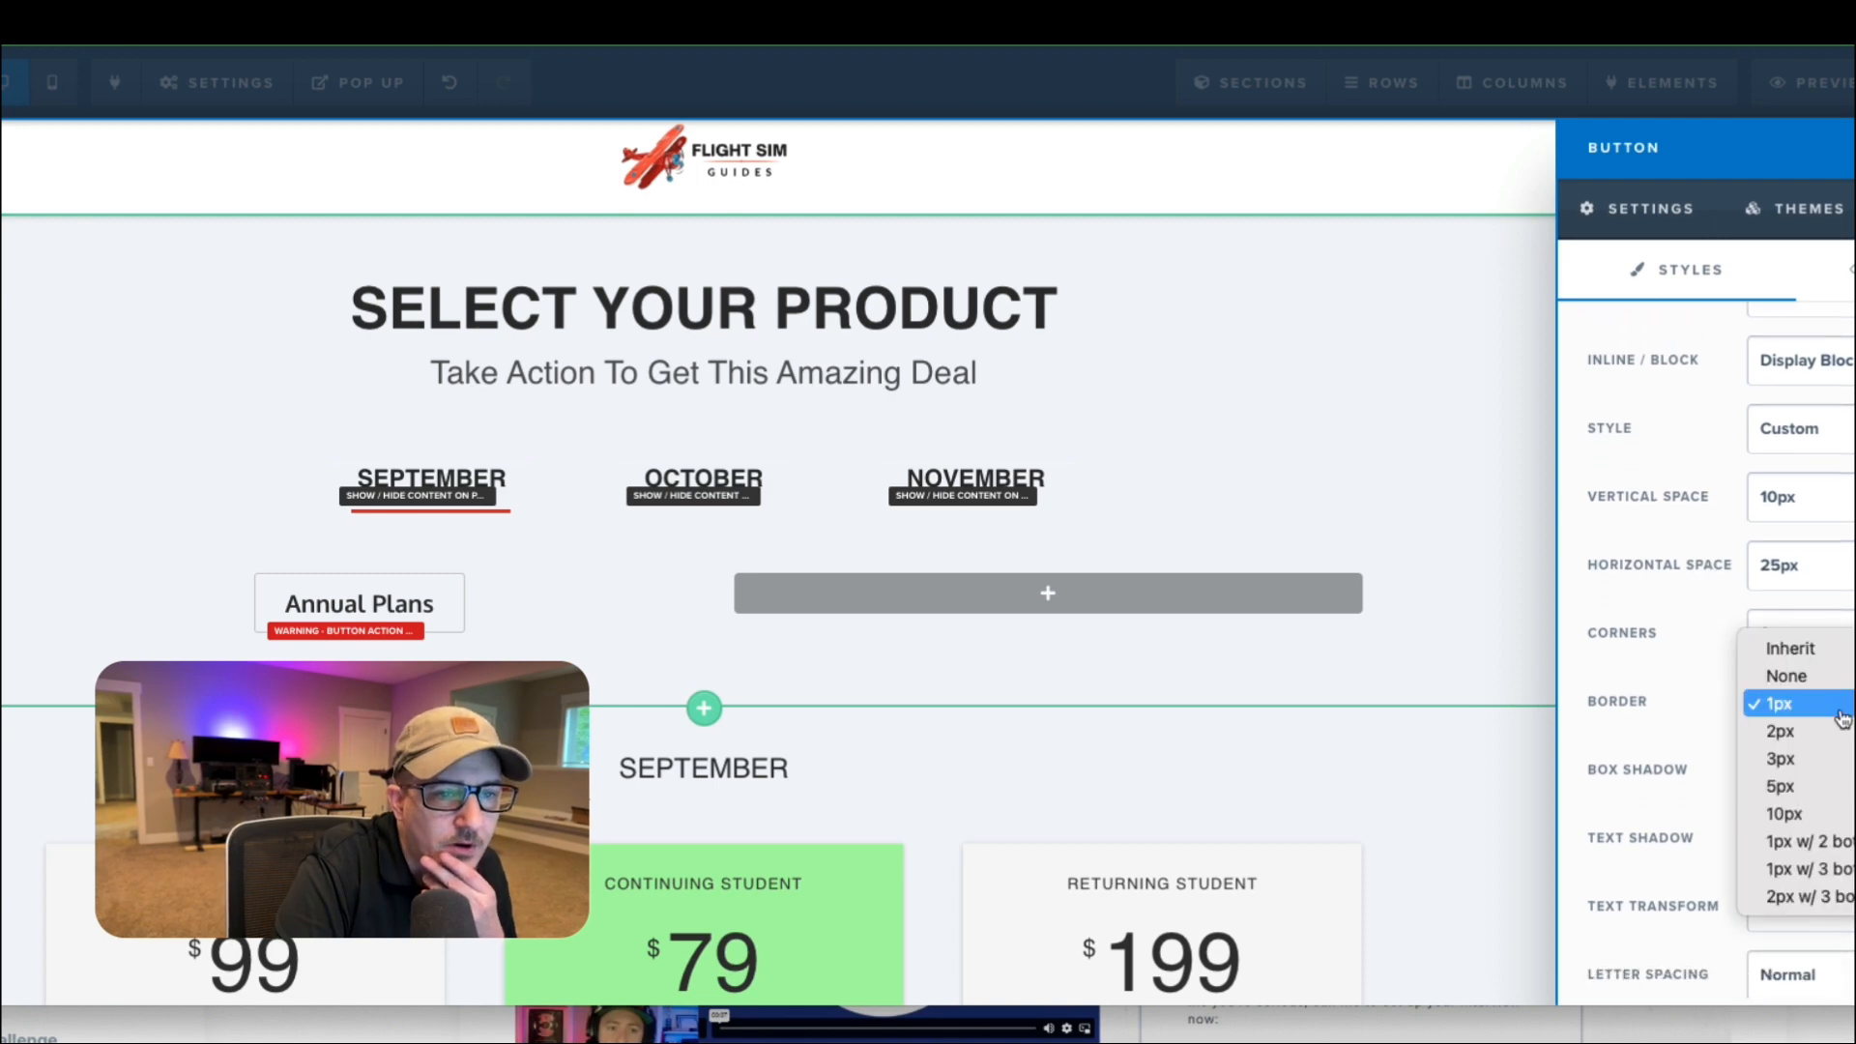
click(1829, 680)
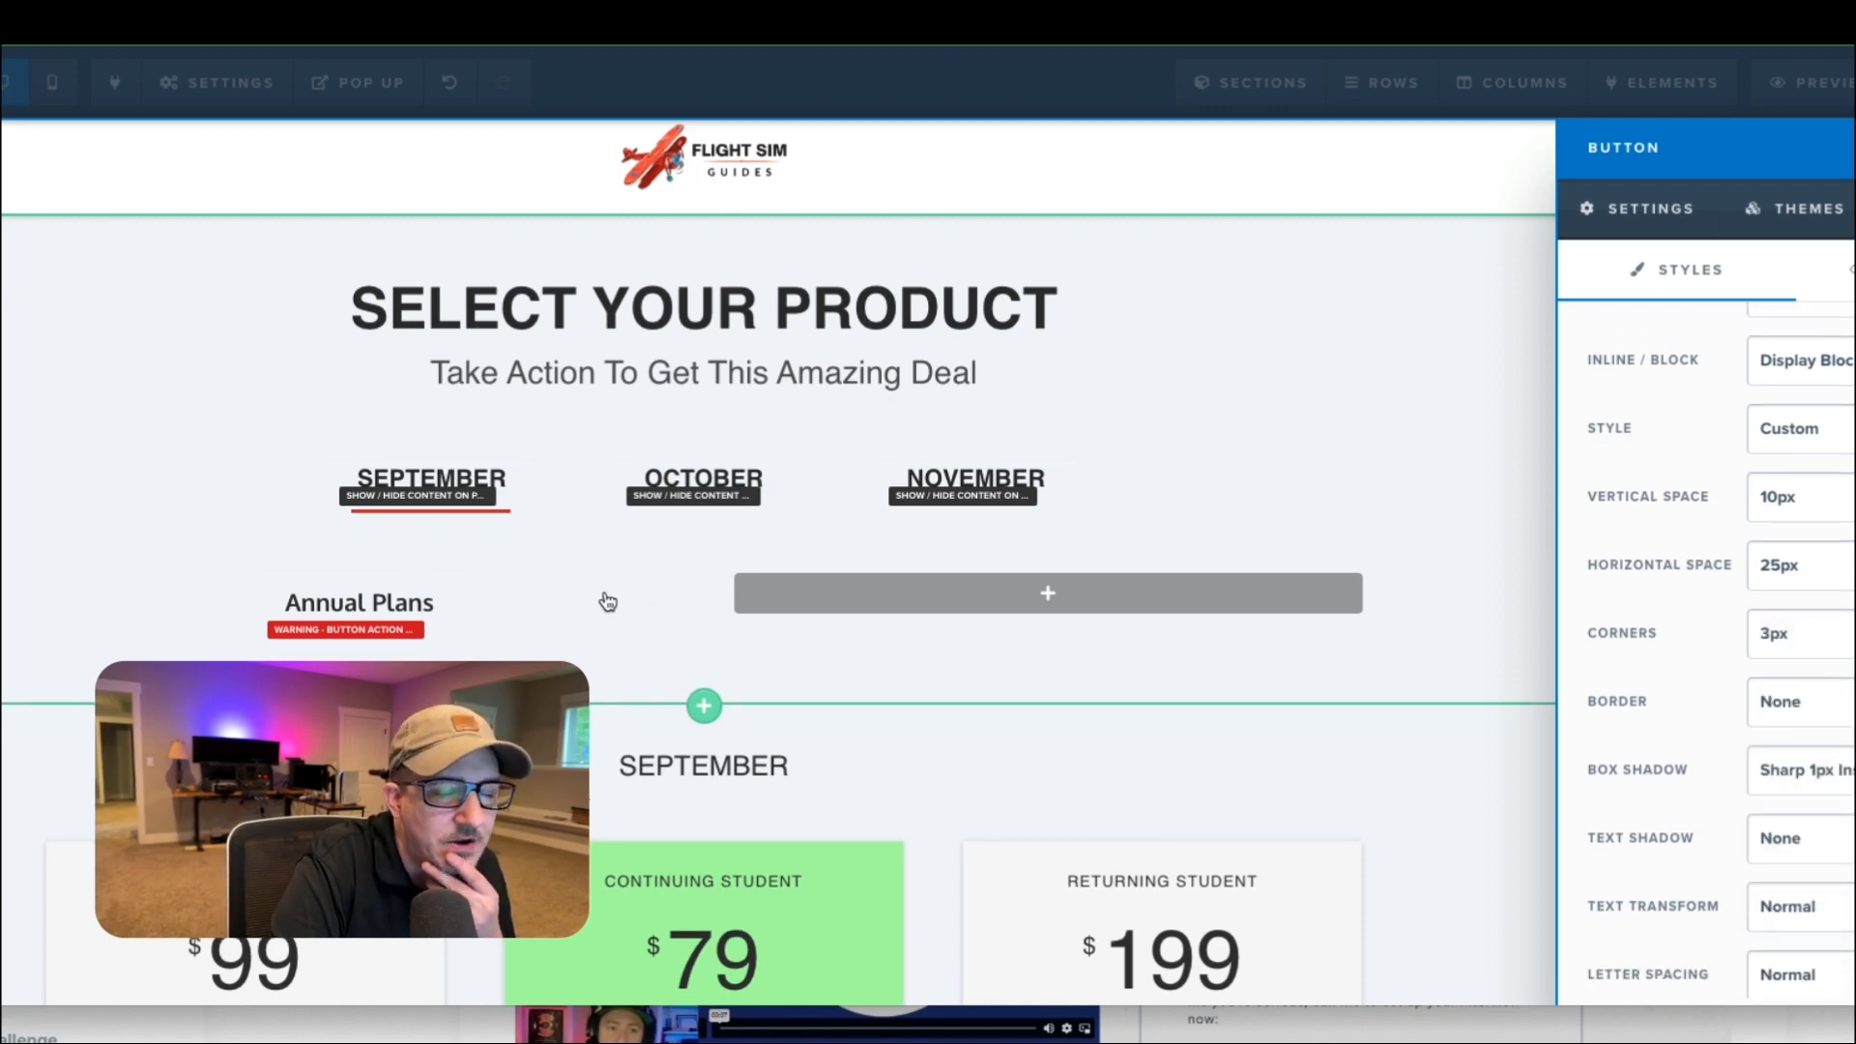
click(493, 581)
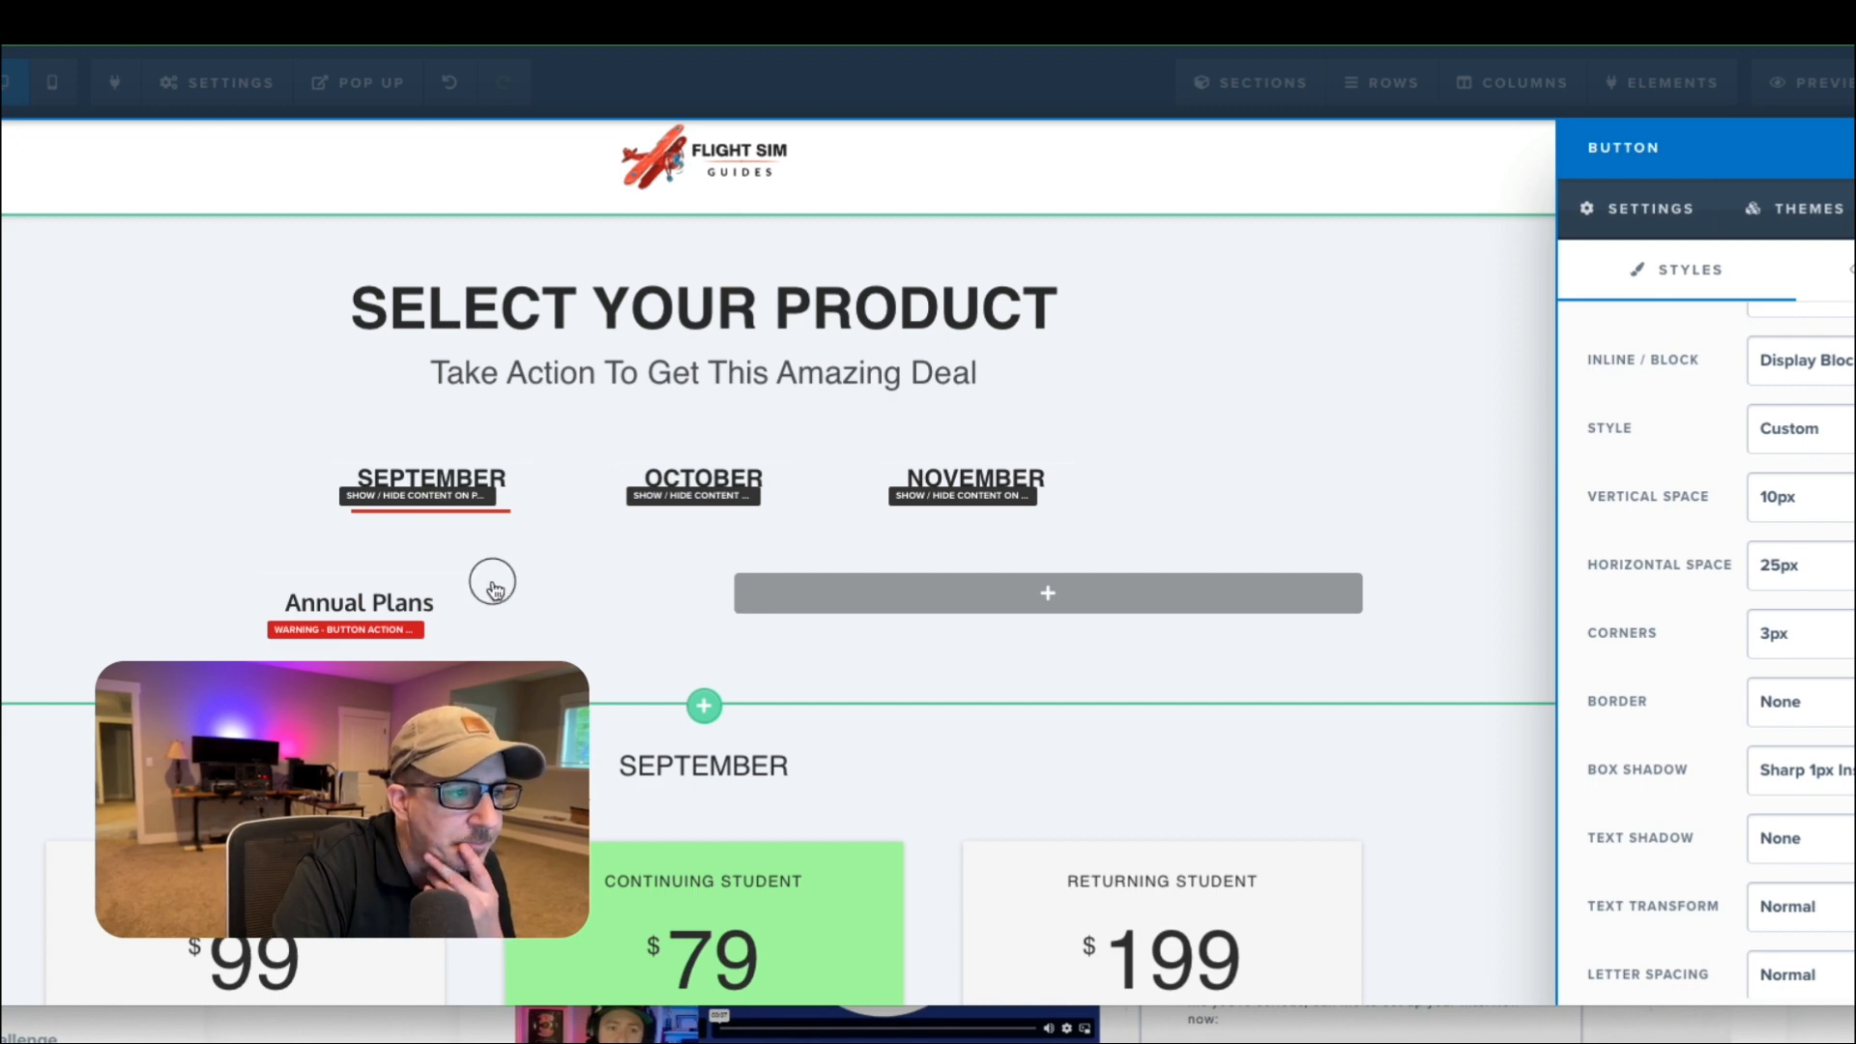
Set the Annual Plans button's vertical space to 0px and close its settings.
click(711, 617)
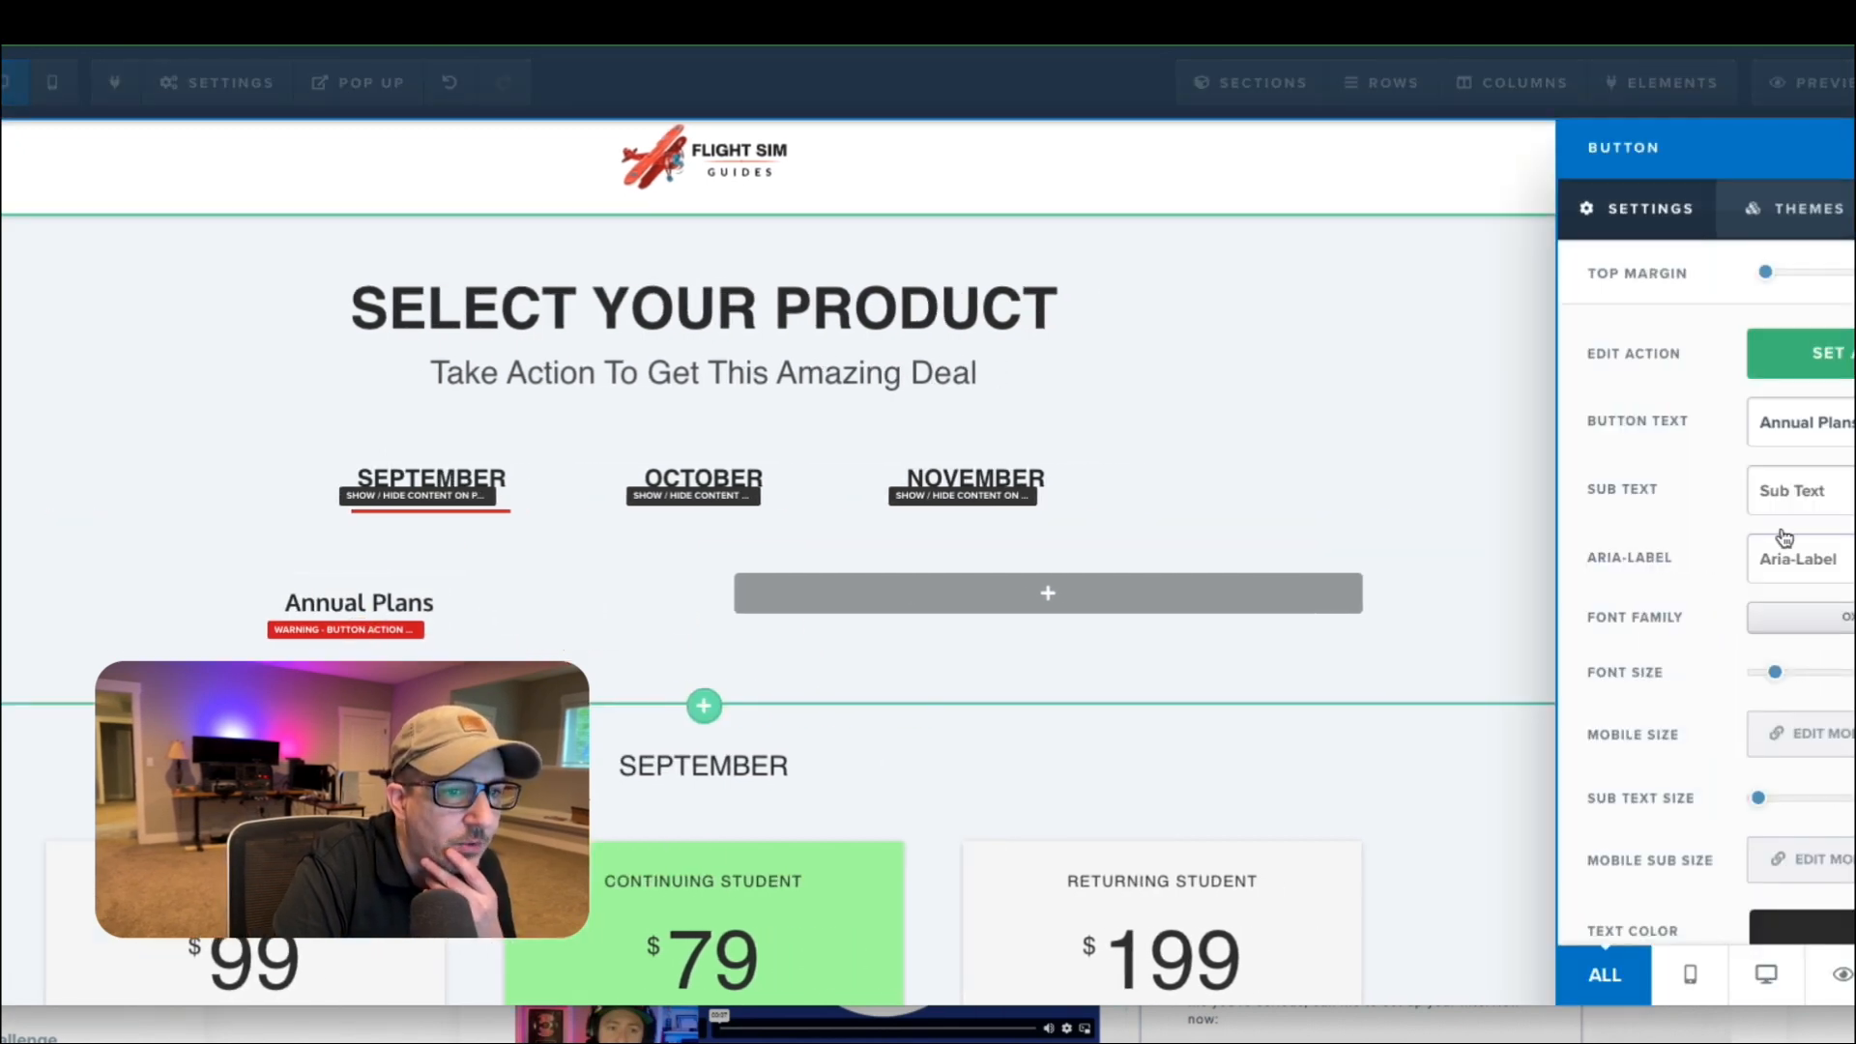
scroll(1706, 580, down, 10)
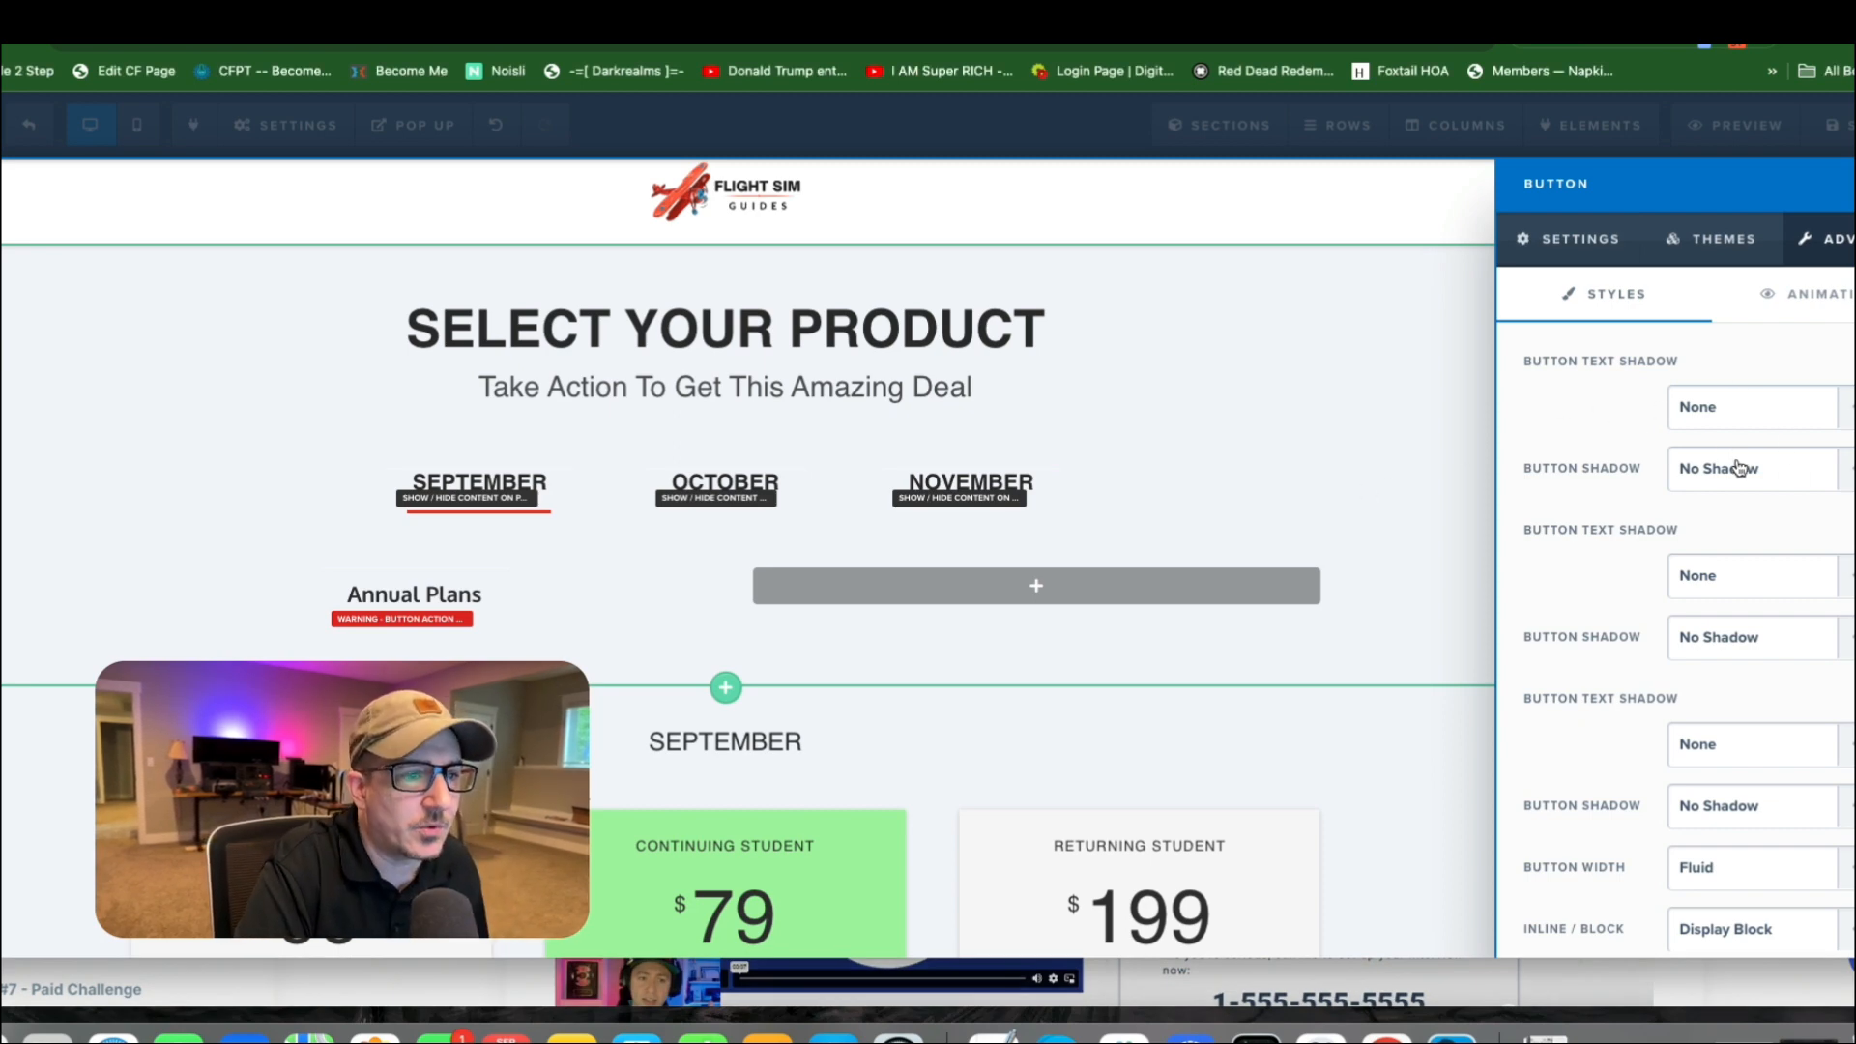
scroll(1771, 463, down, 5)
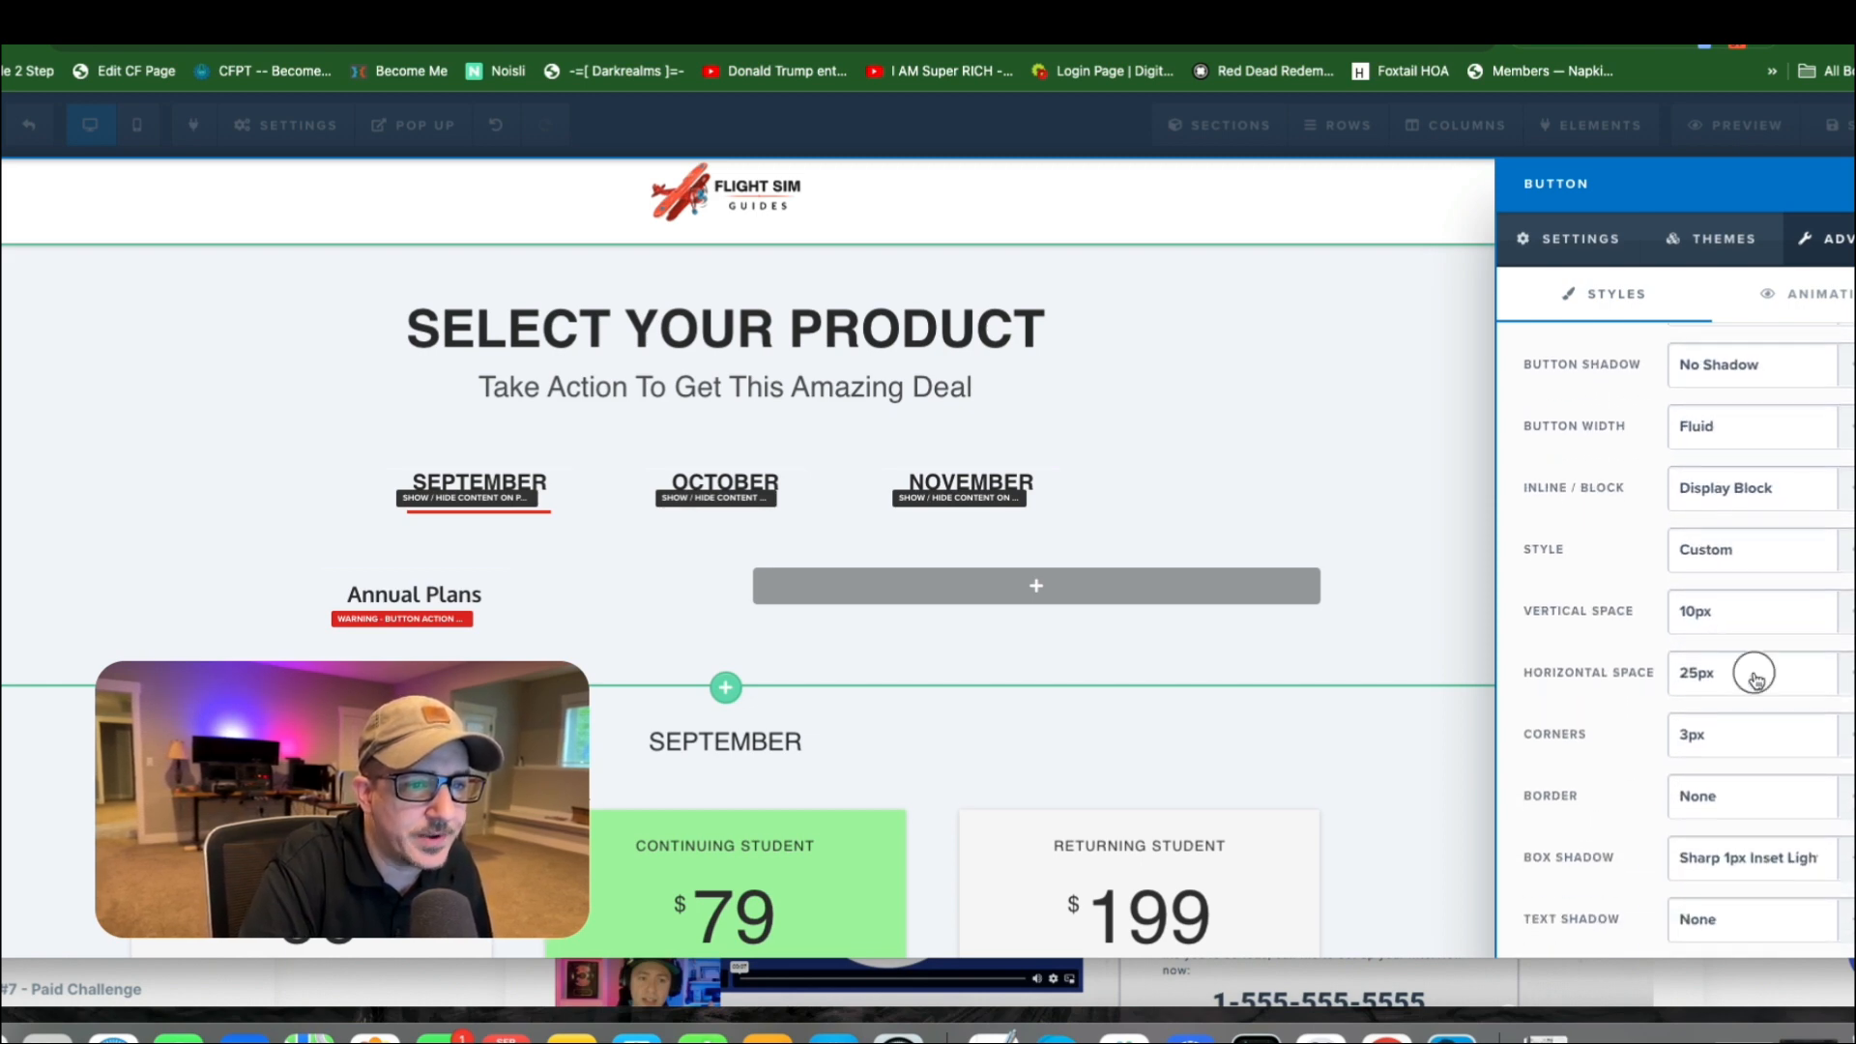
click(1752, 674)
click(1699, 601)
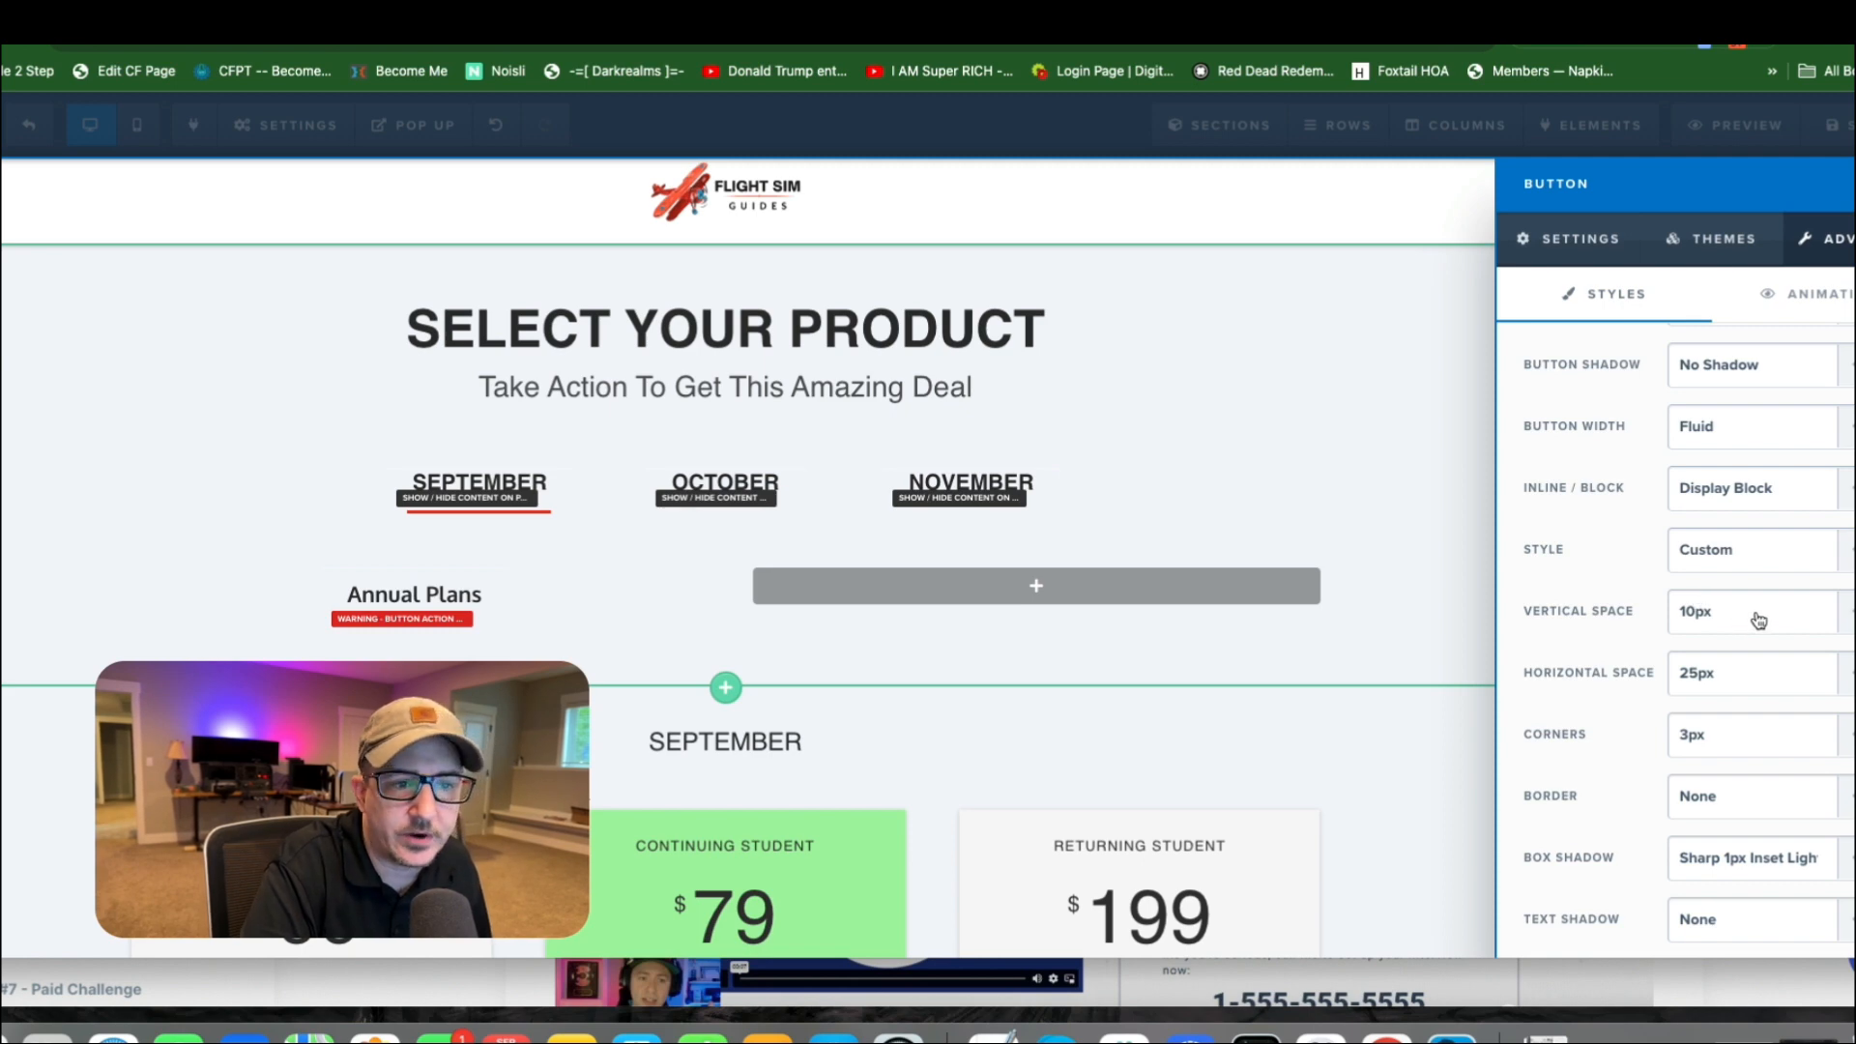
click(1728, 622)
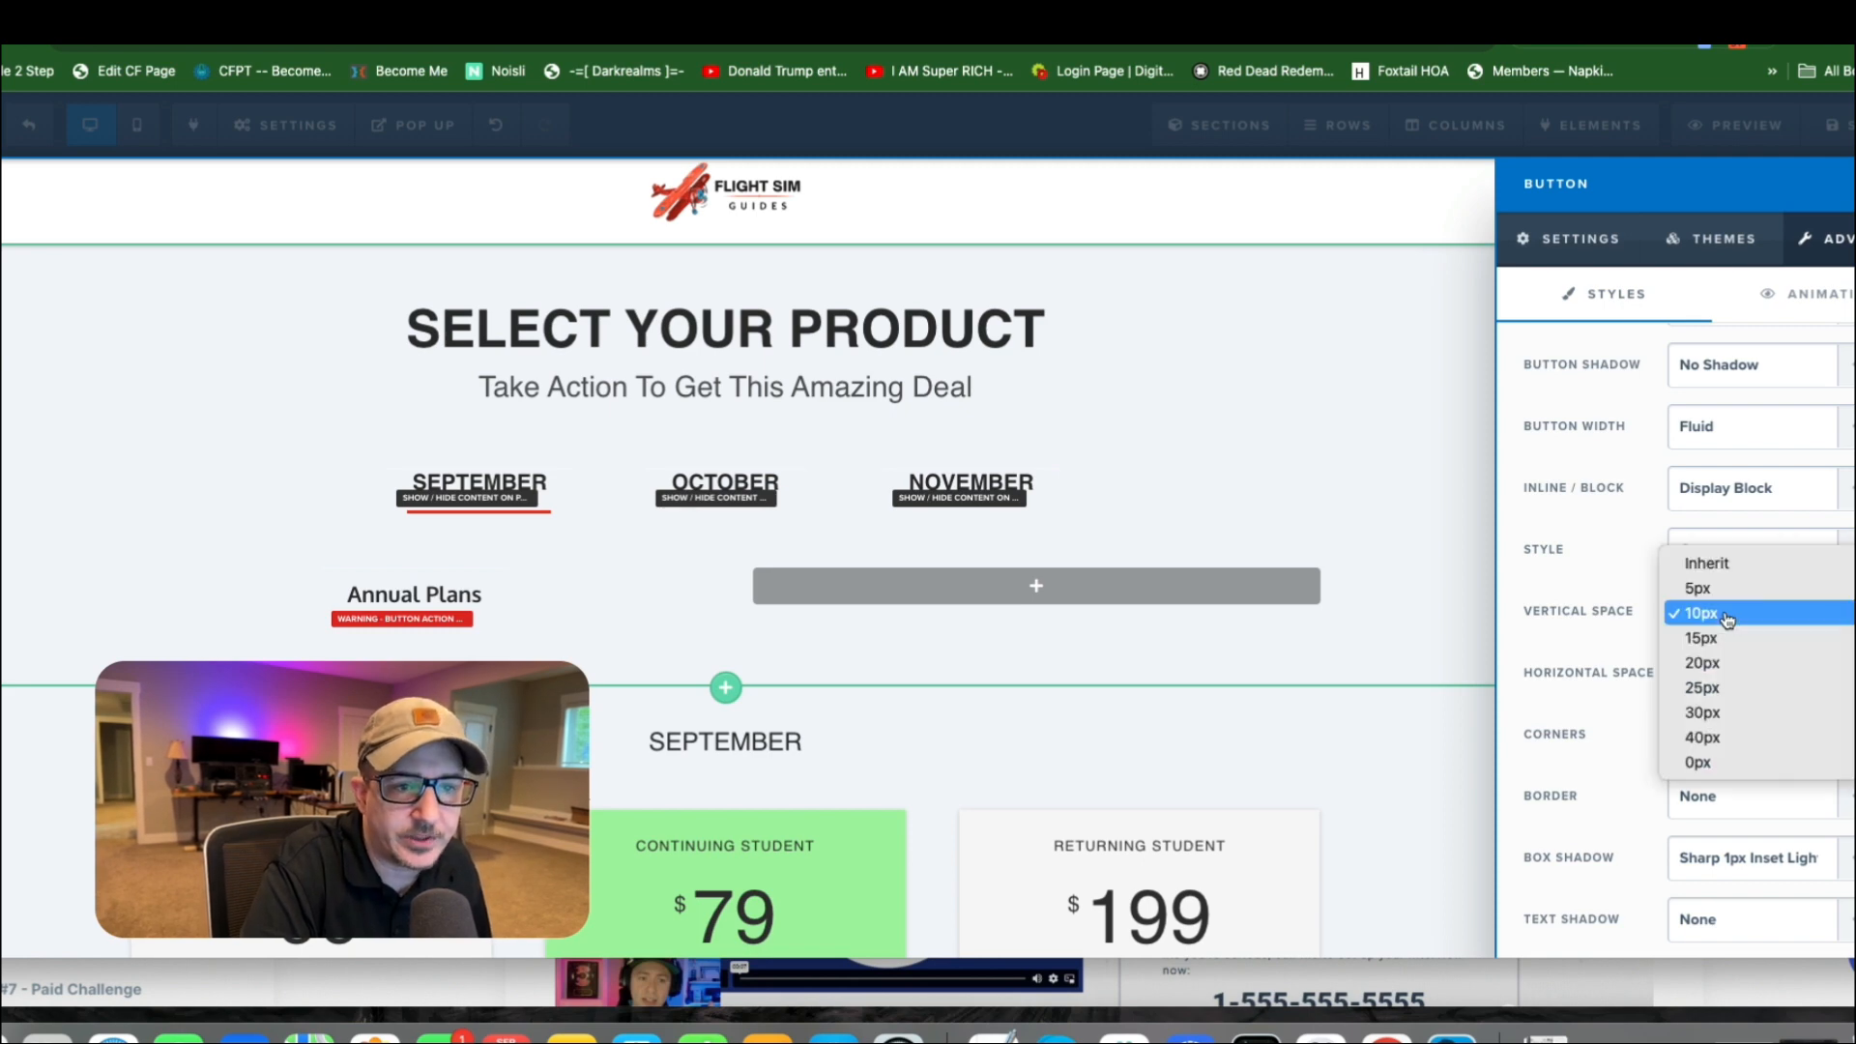
click(1738, 763)
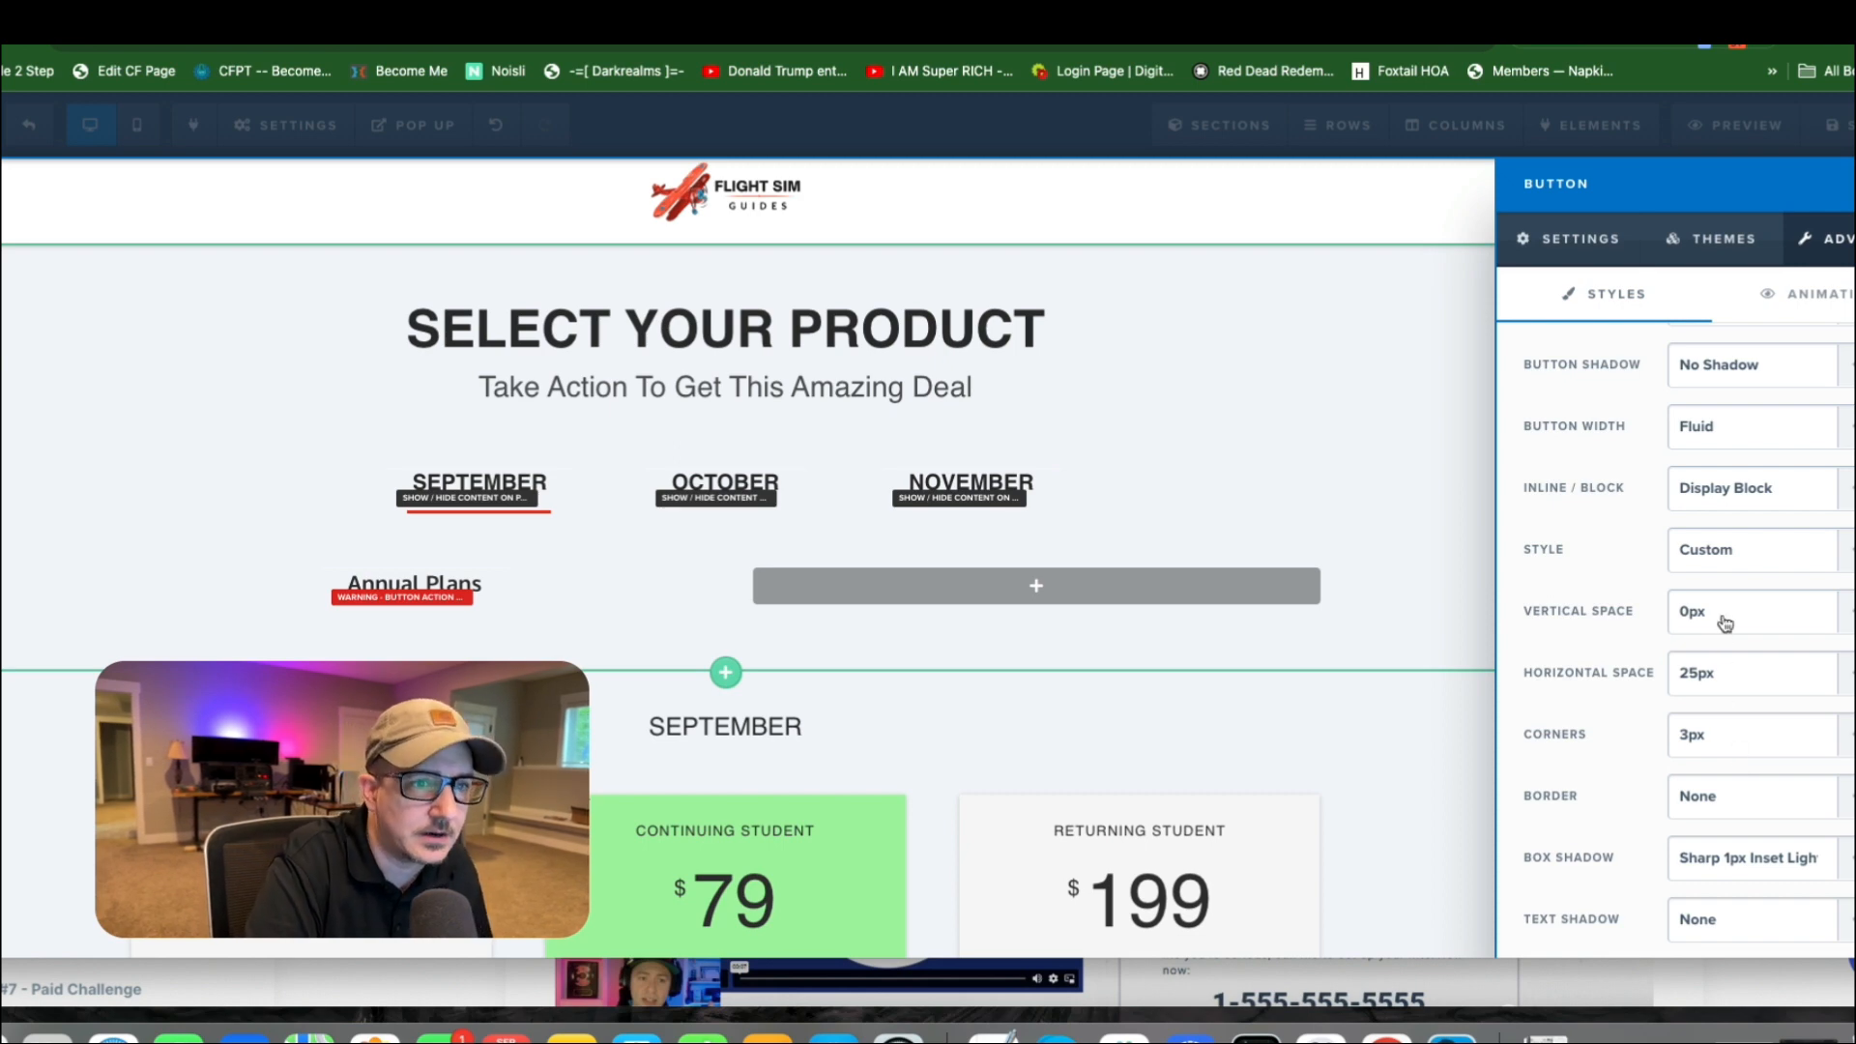
click(1198, 454)
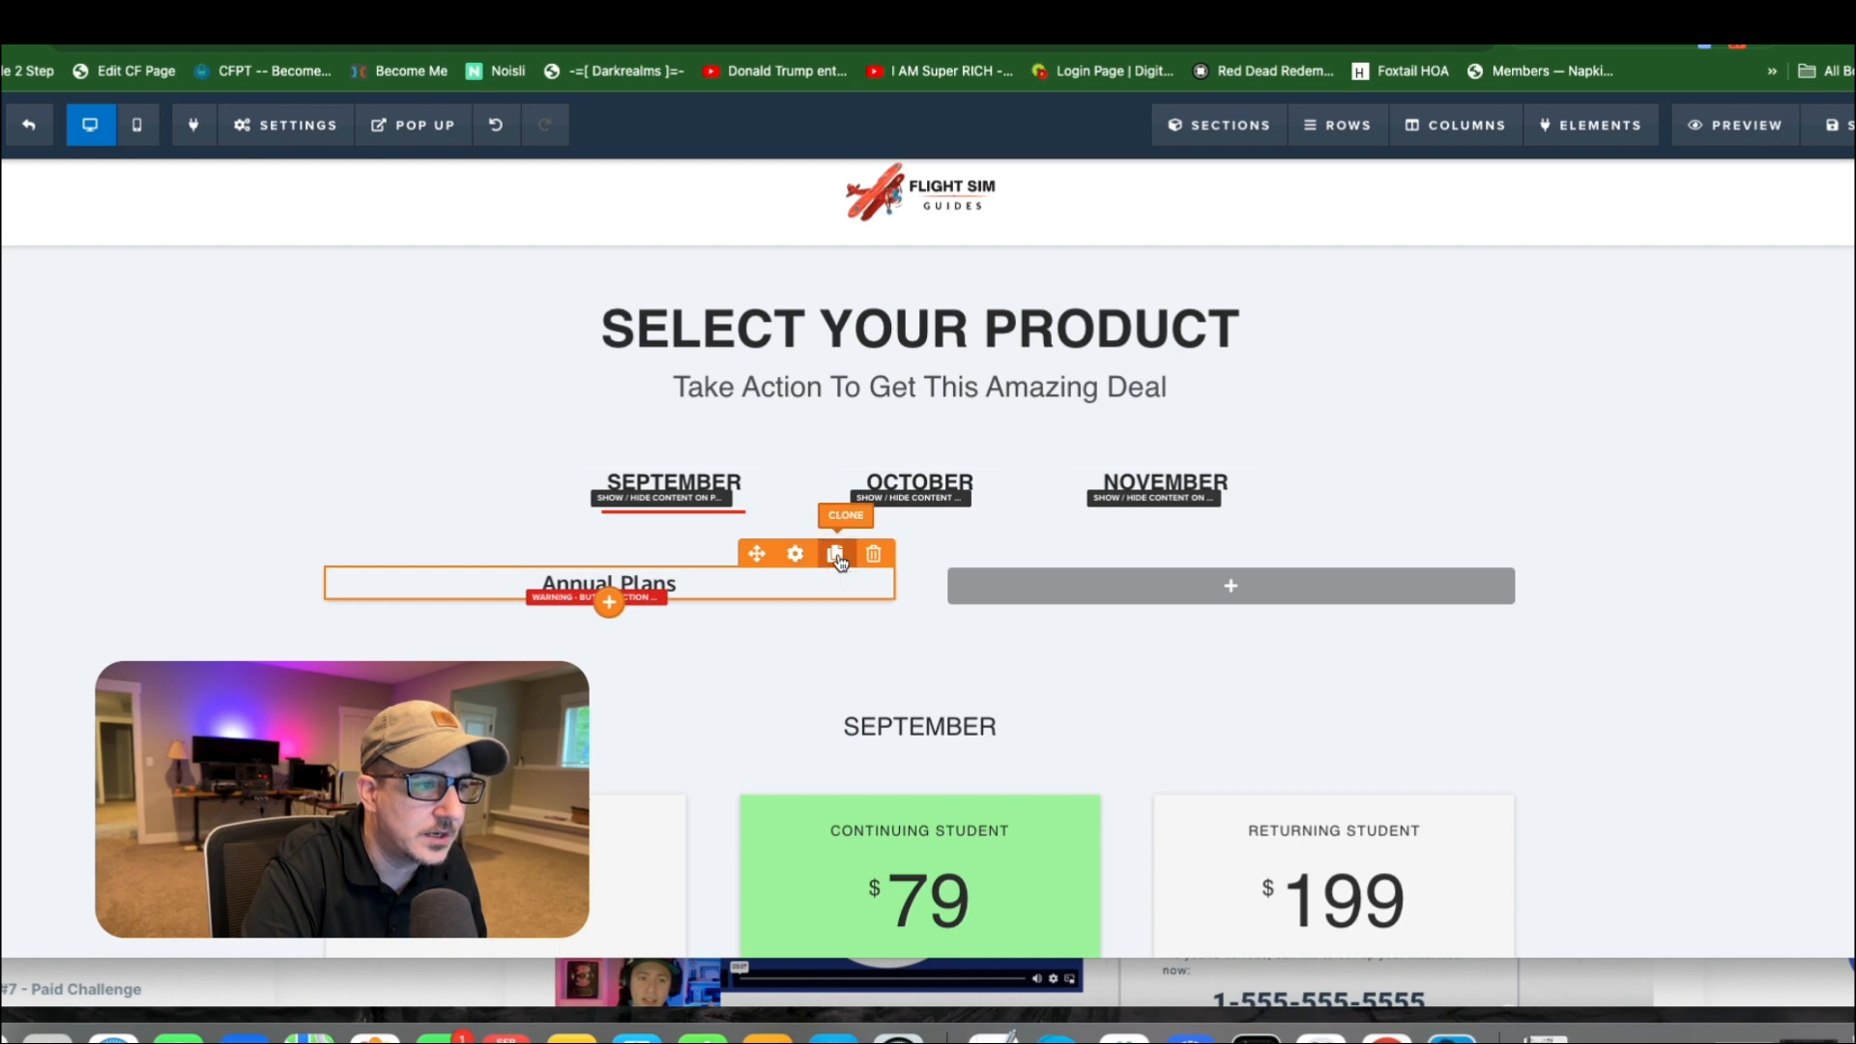
Clone the Annual Plans button, move the copy into the second column, and change its text to "Monthly Plans".
click(837, 558)
mouse_move(757, 583)
mouse_down()
mouse_move(882, 634)
mouse_move(1203, 592)
mouse_up()
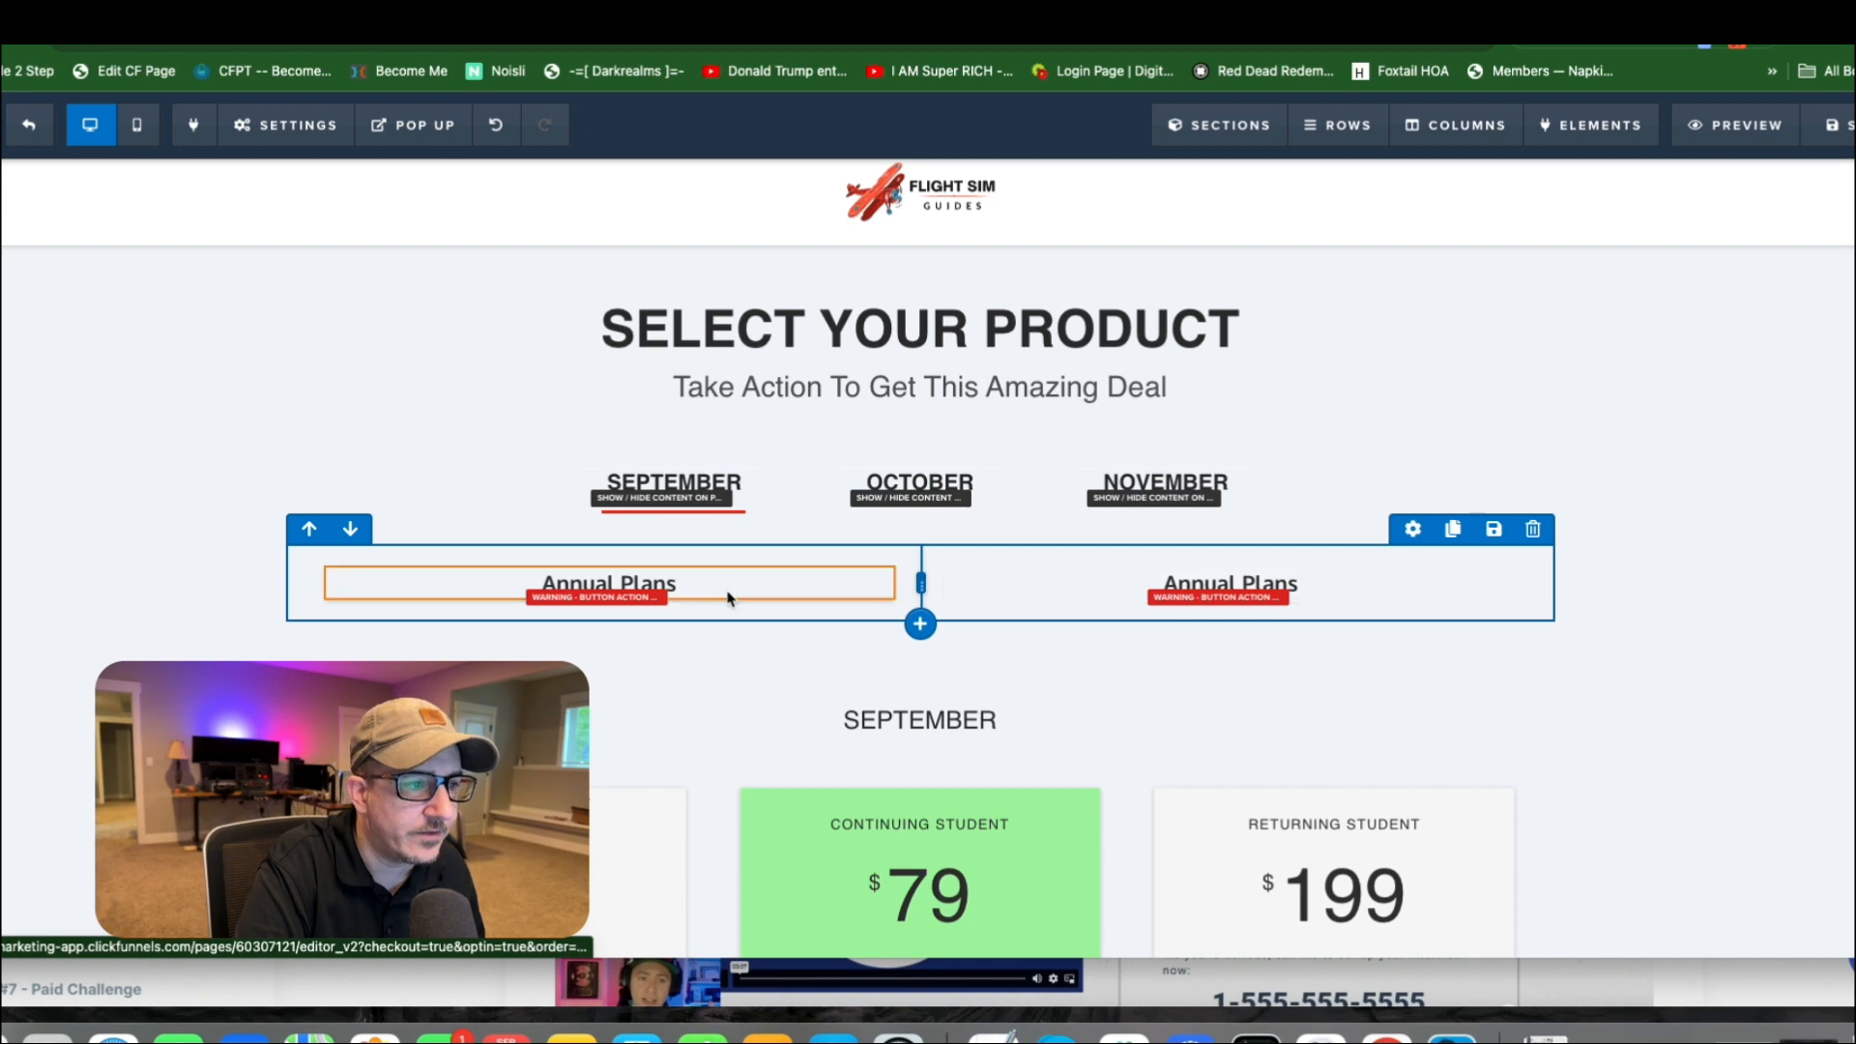
click(1307, 586)
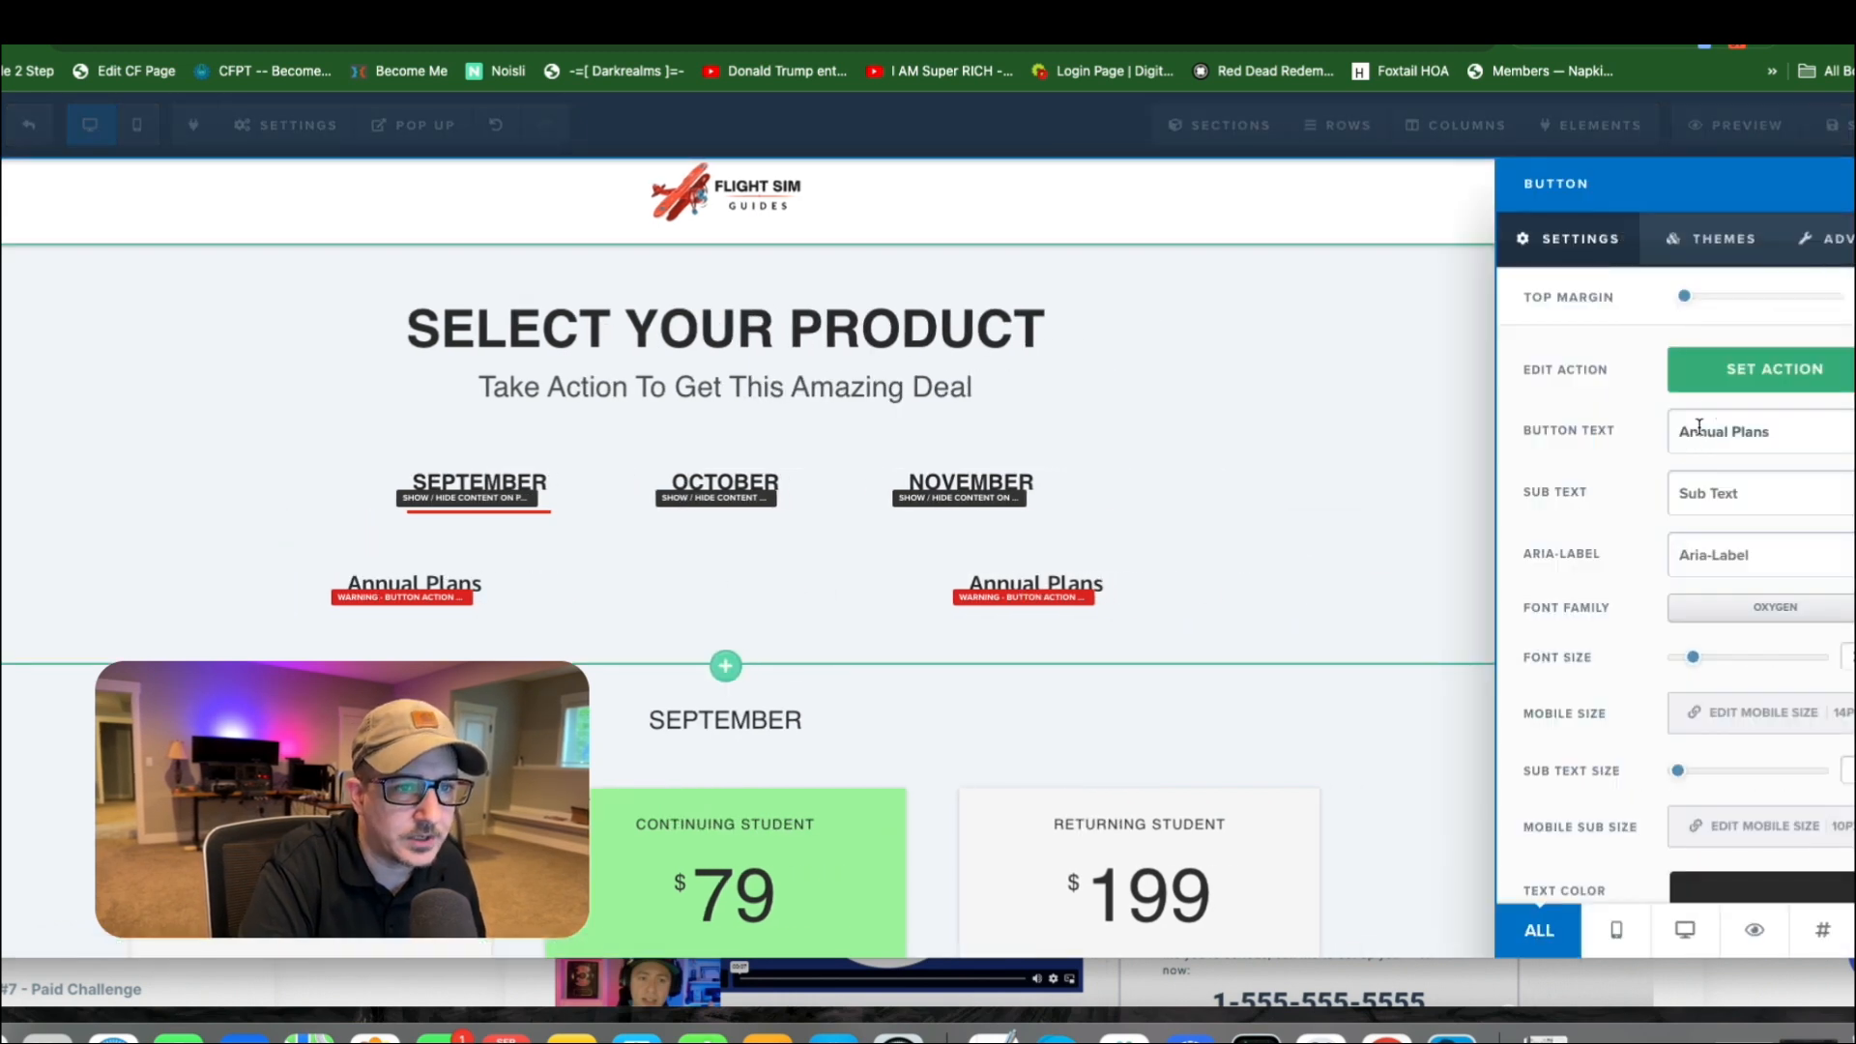
double_click(1700, 431)
text(Month)
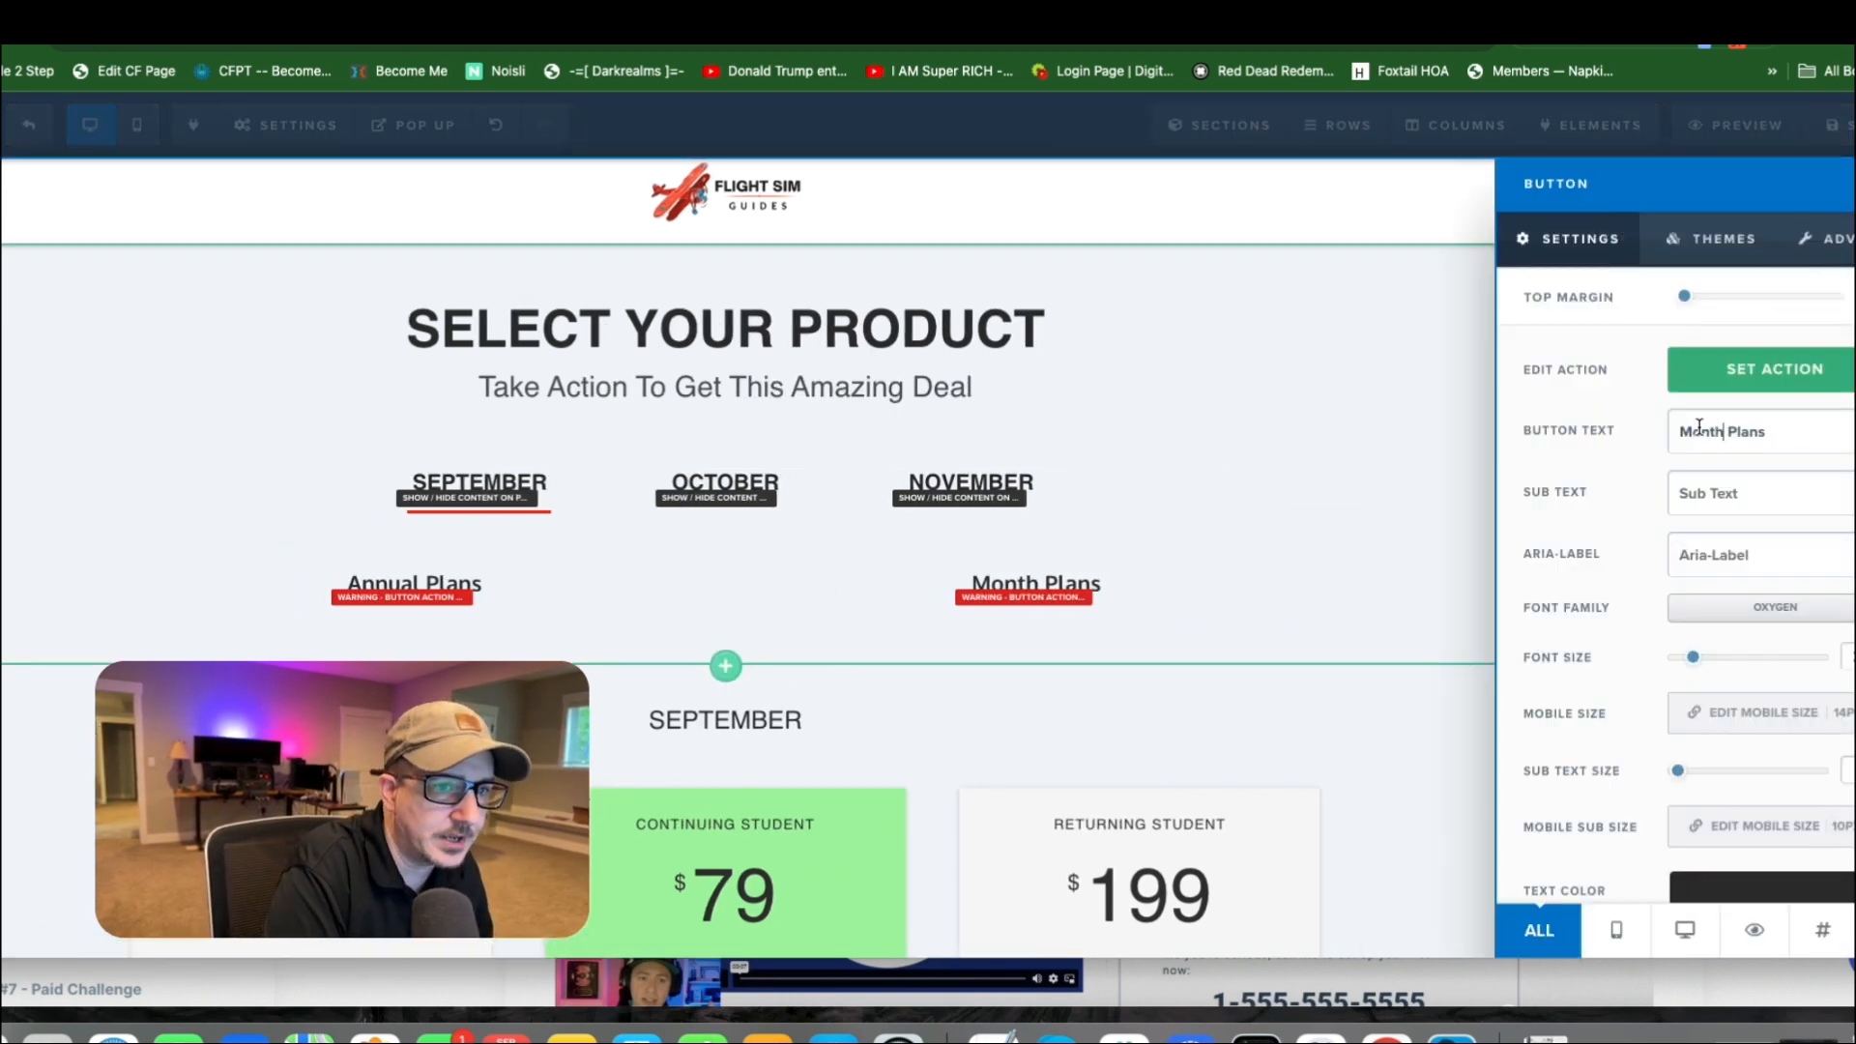
text(ly)
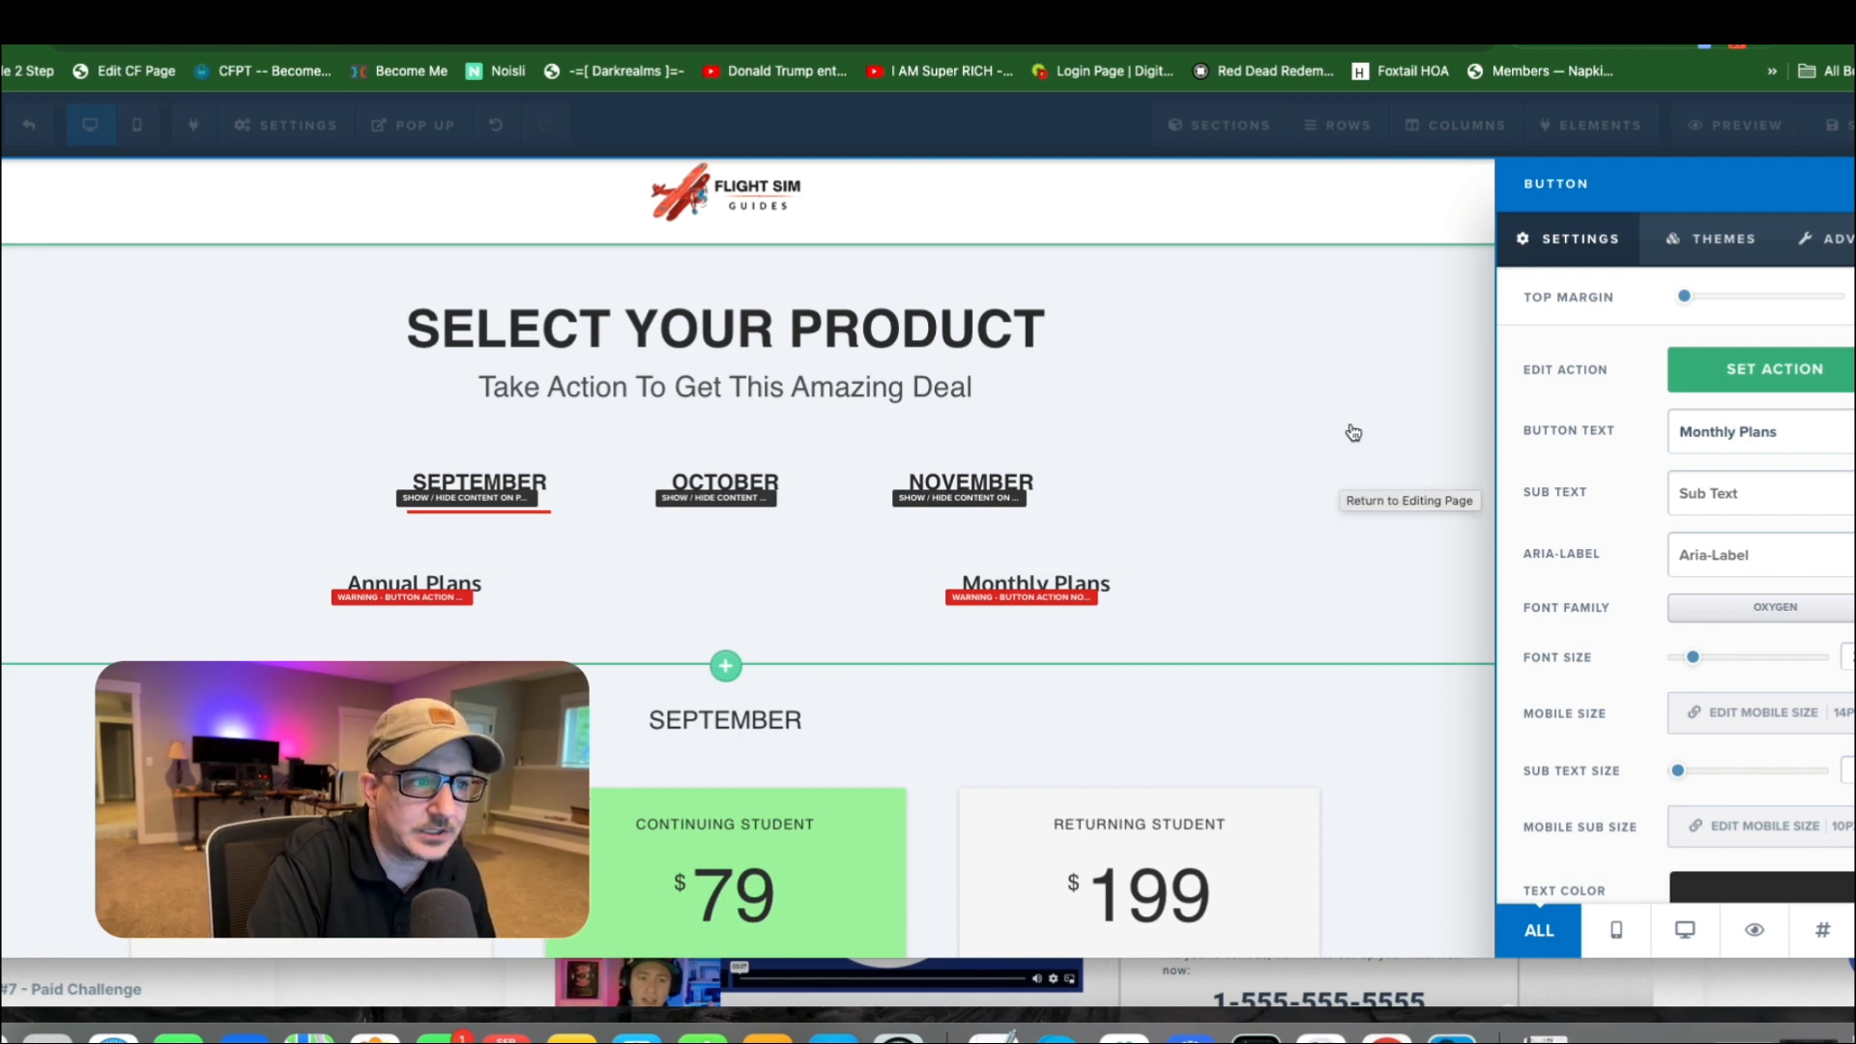
click(1353, 432)
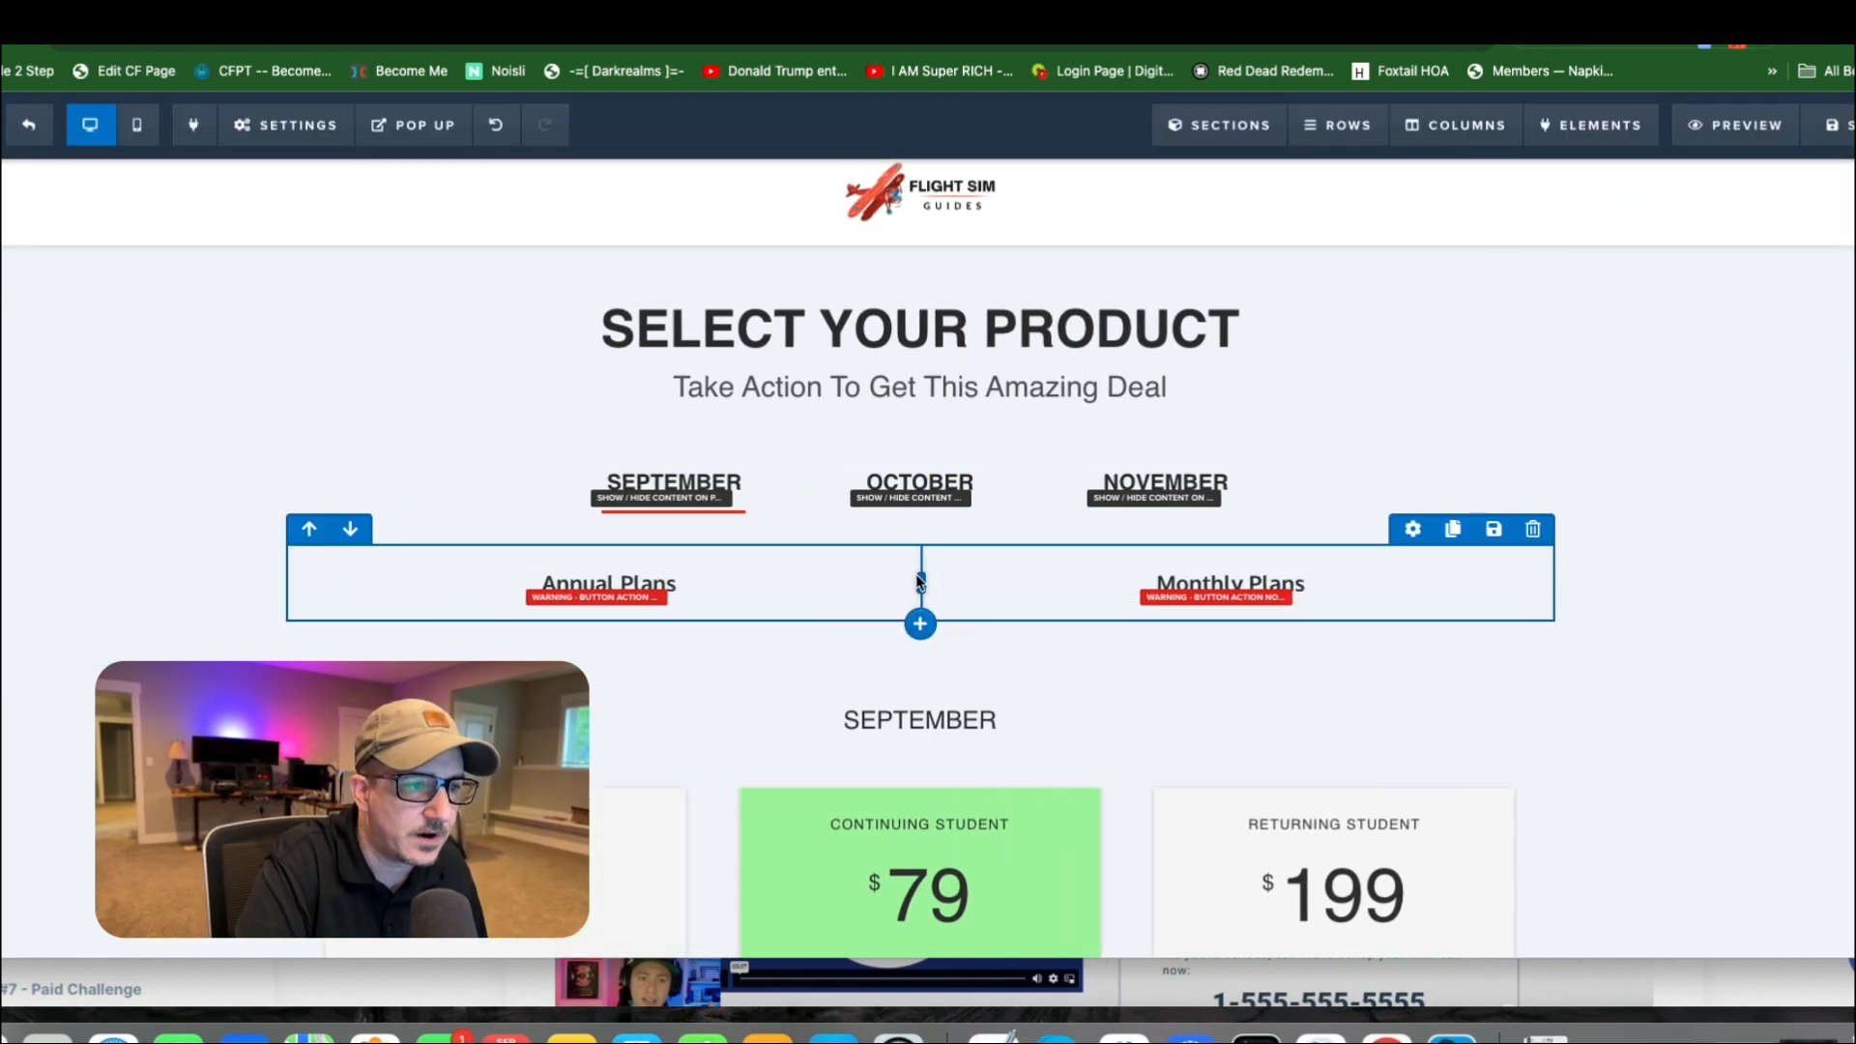
Set the Annual Plans button's alignment to Right in its advanced styles and close its settings.
click(795, 554)
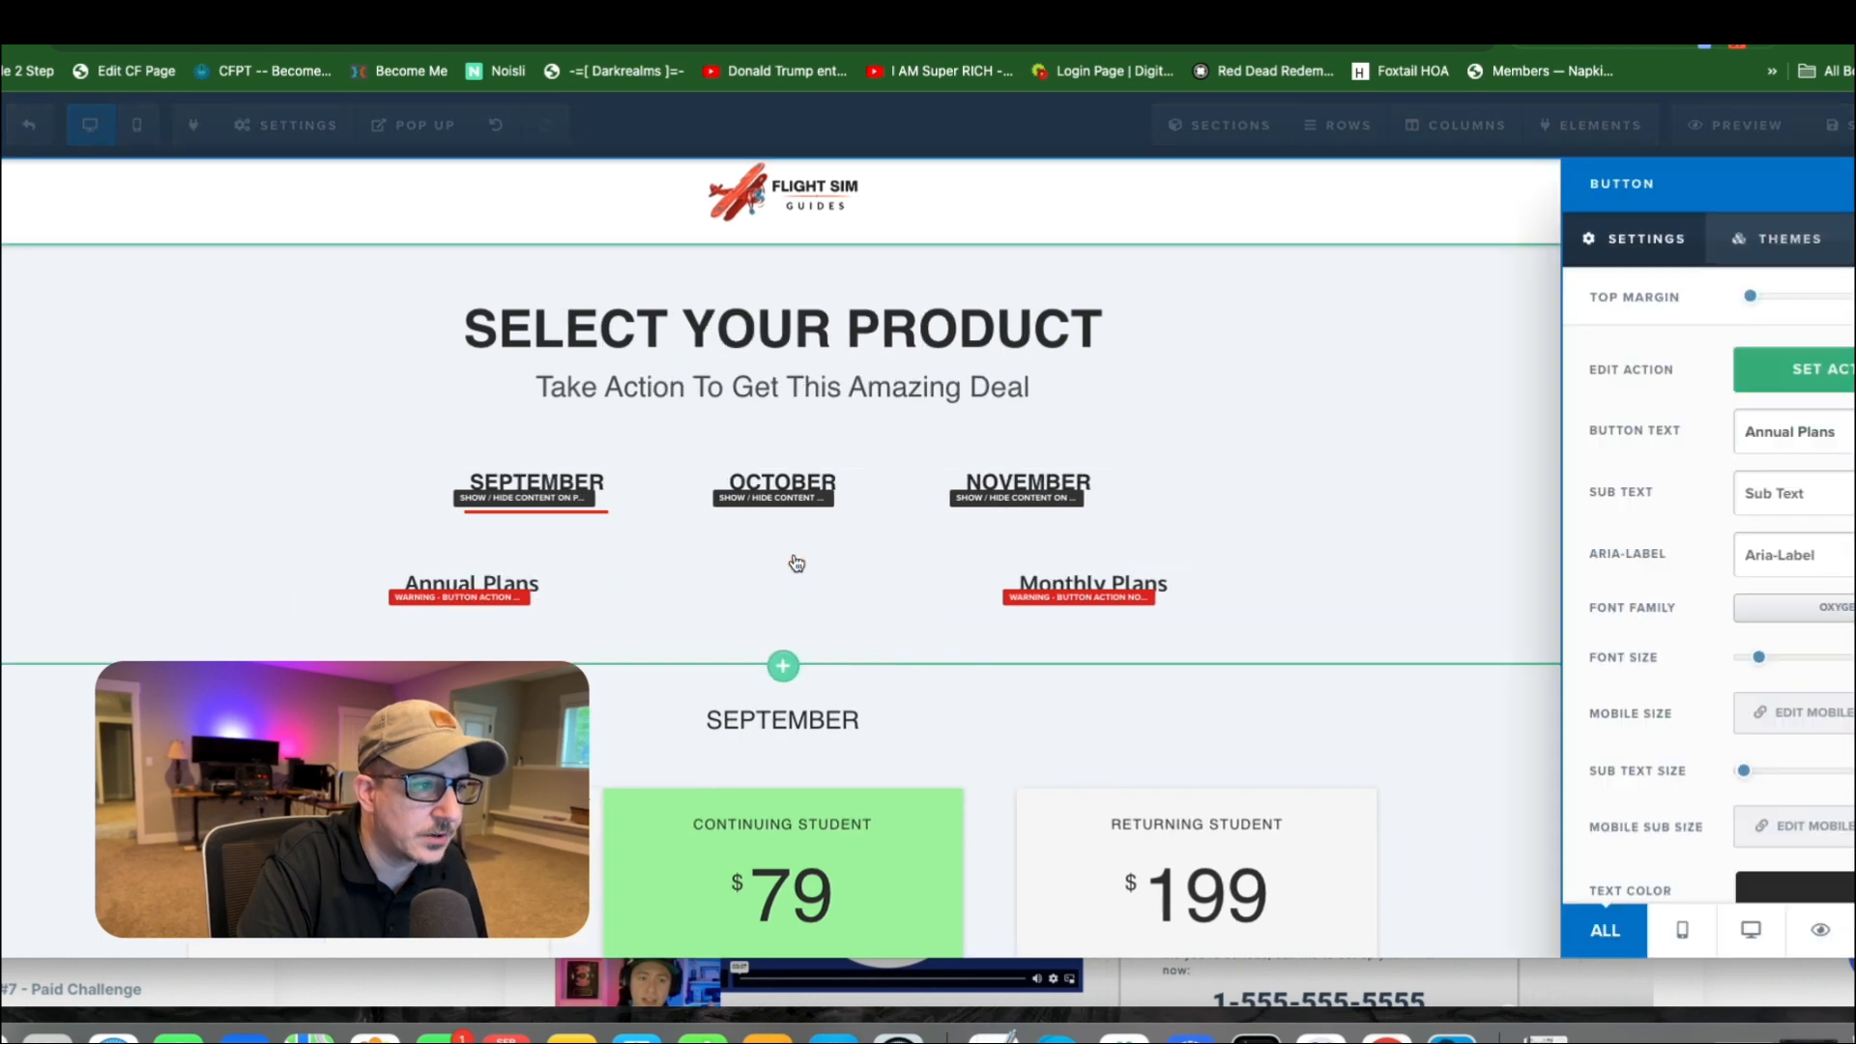
click(727, 583)
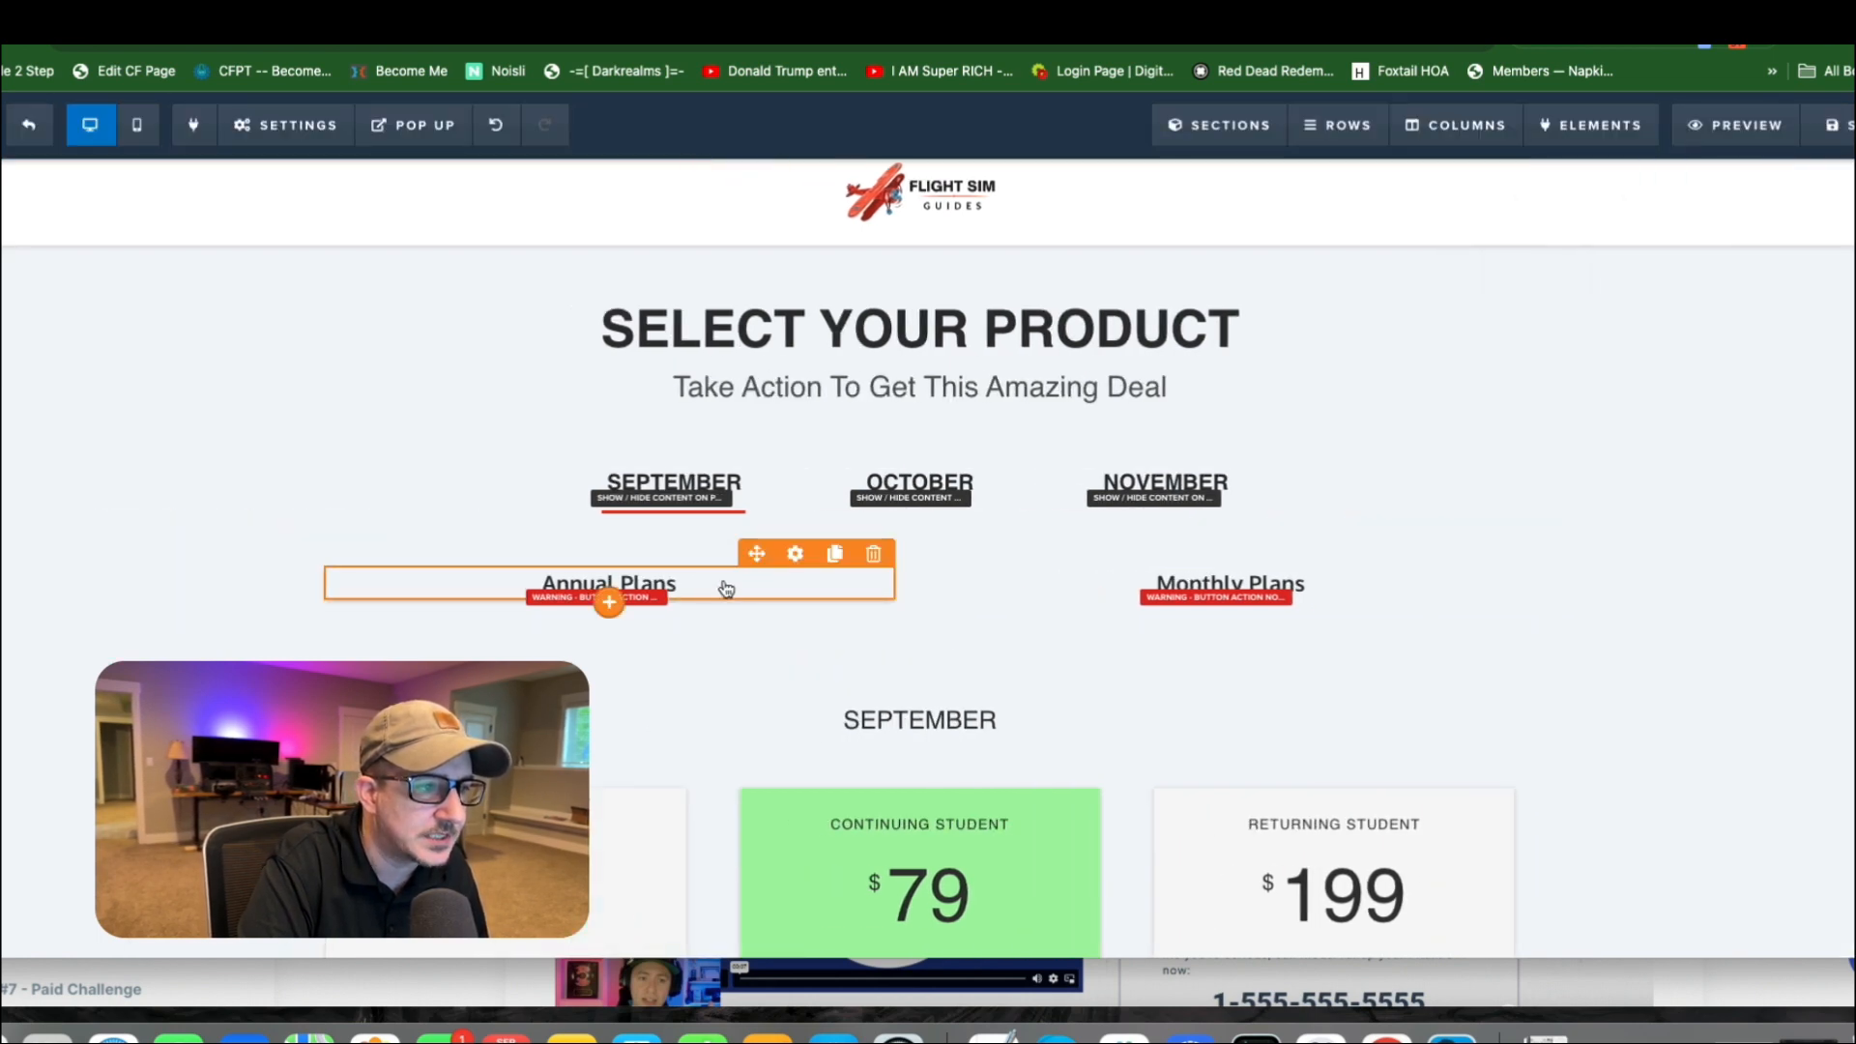
click(795, 554)
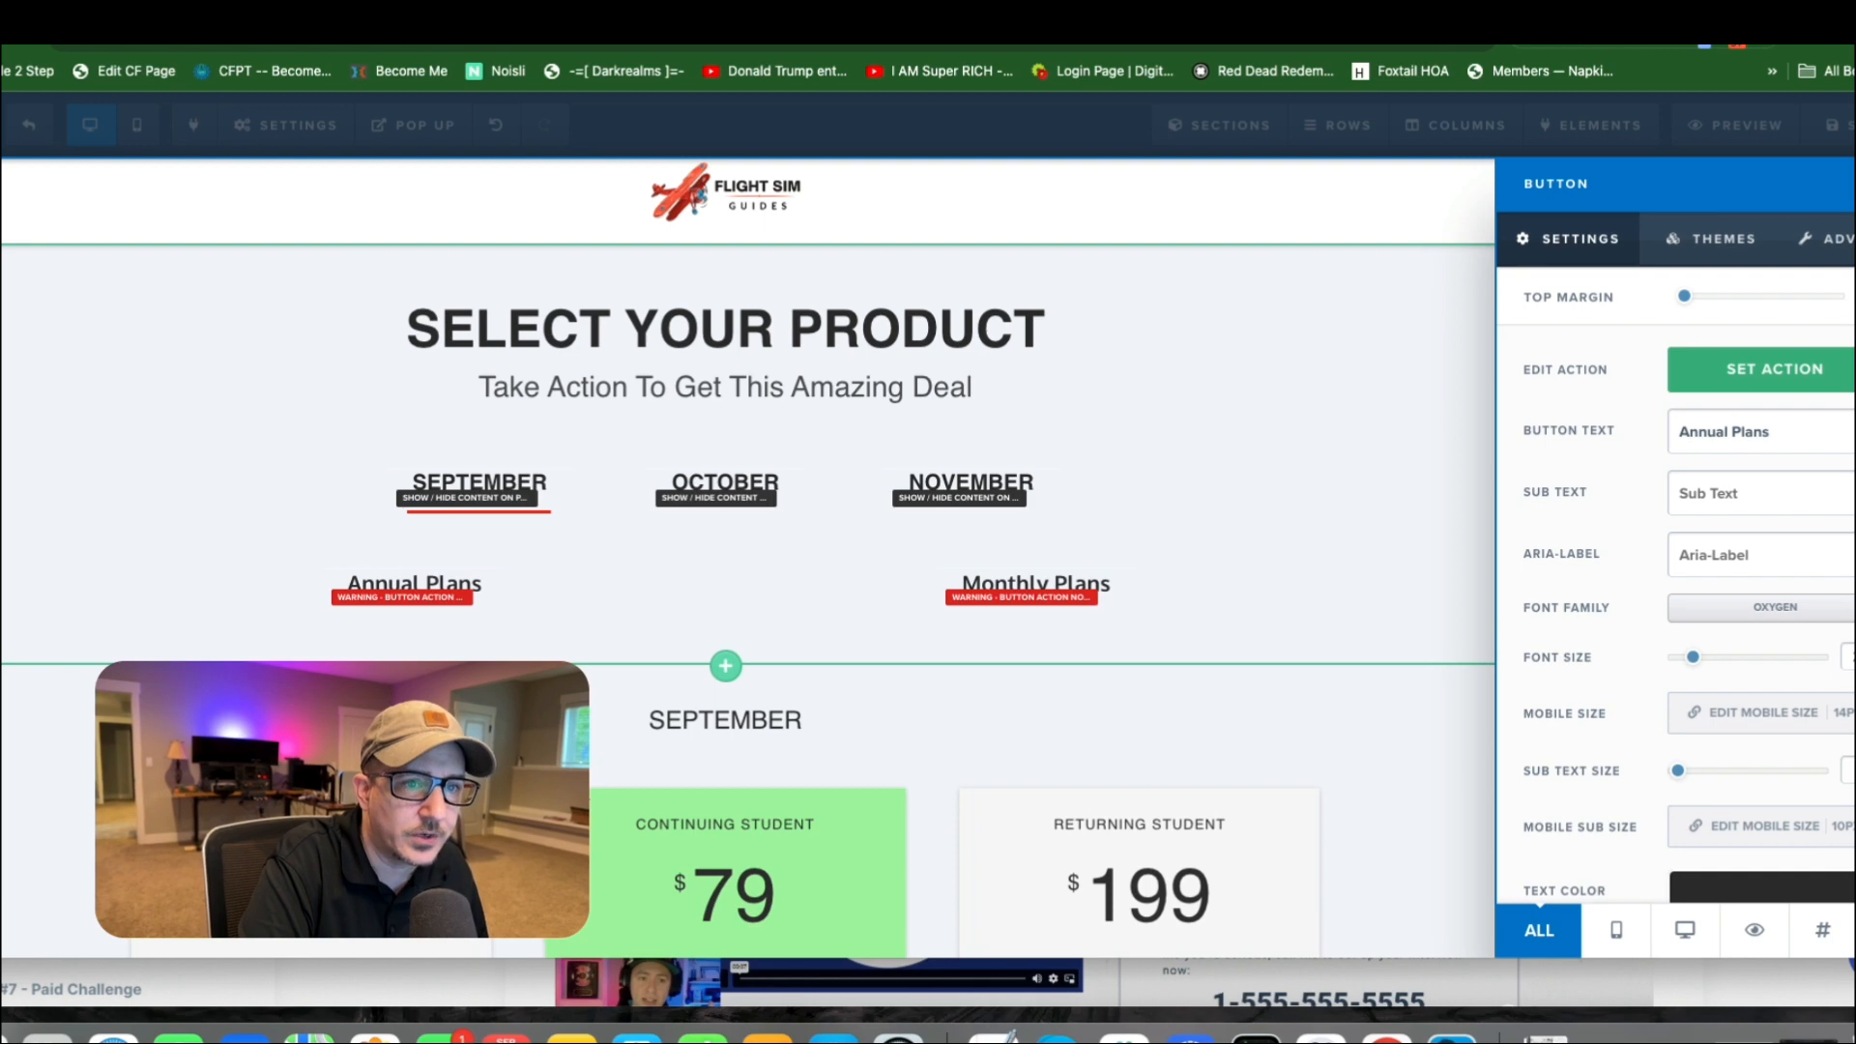
click(1827, 238)
scroll(1745, 542, down, 5)
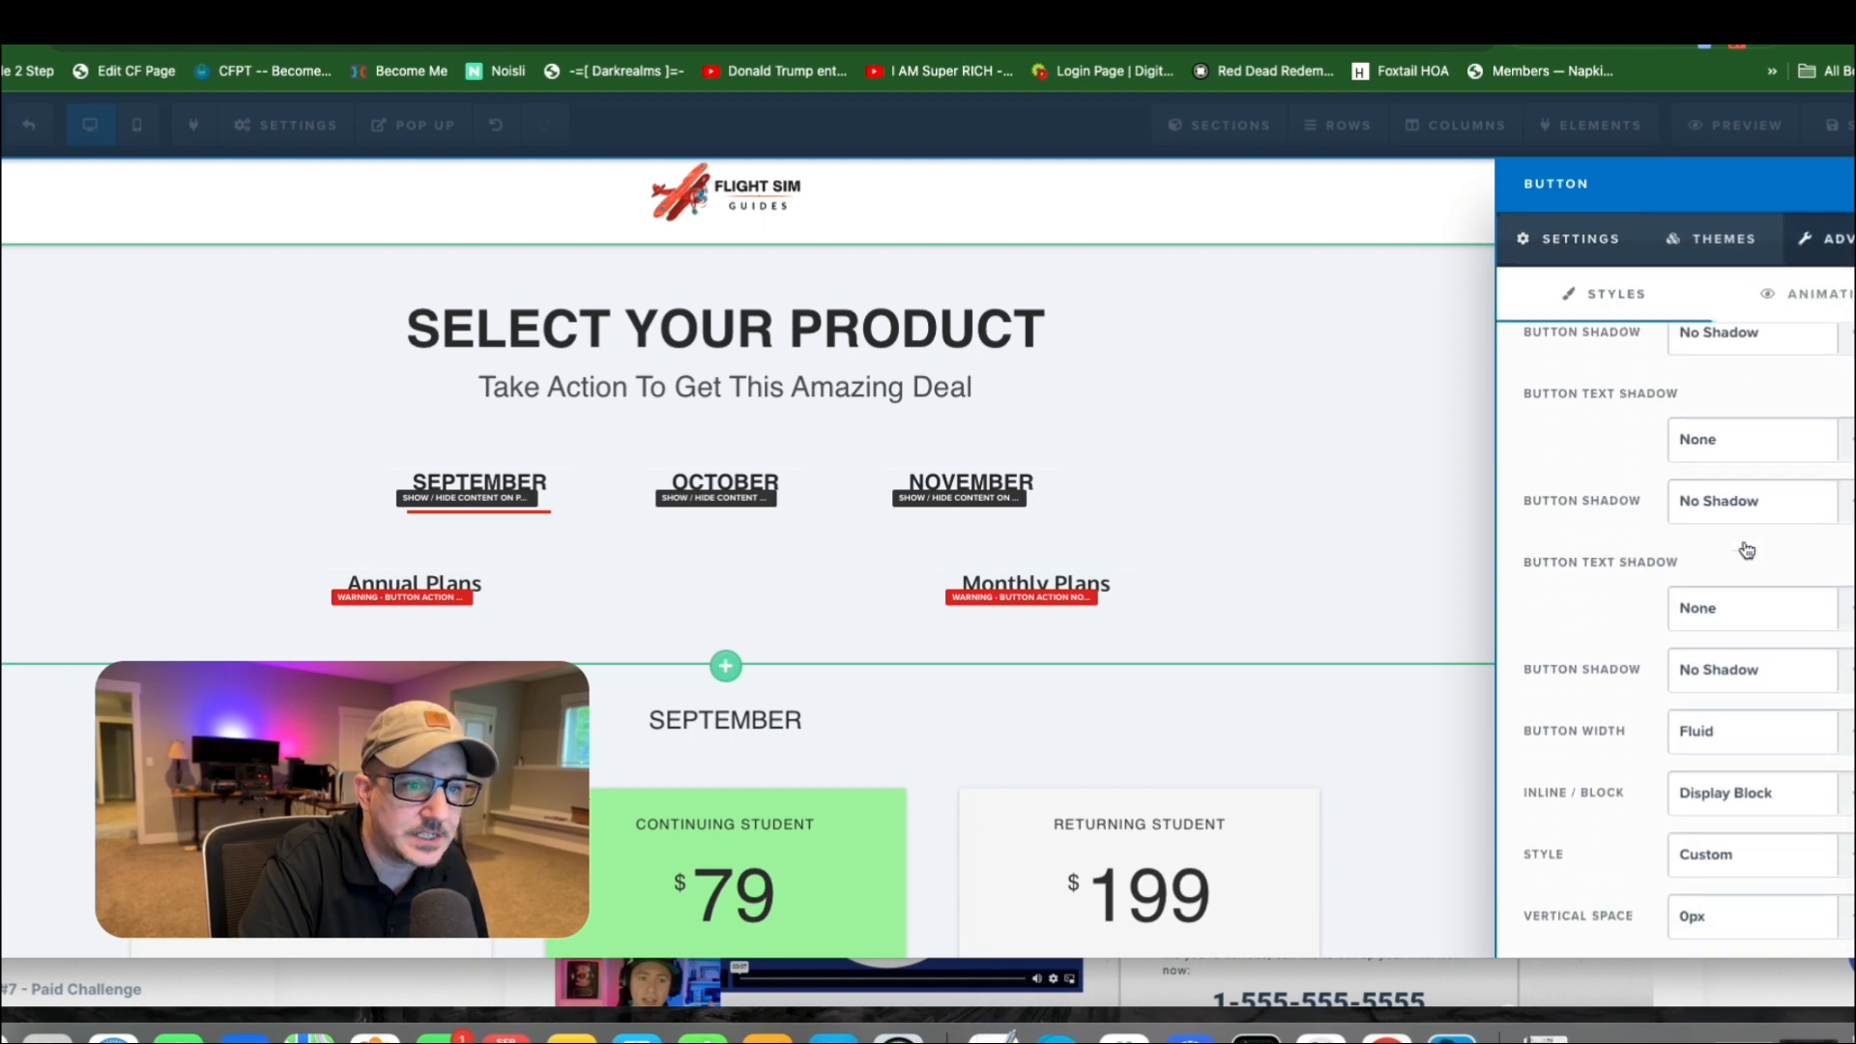
scroll(1748, 599, down, 3)
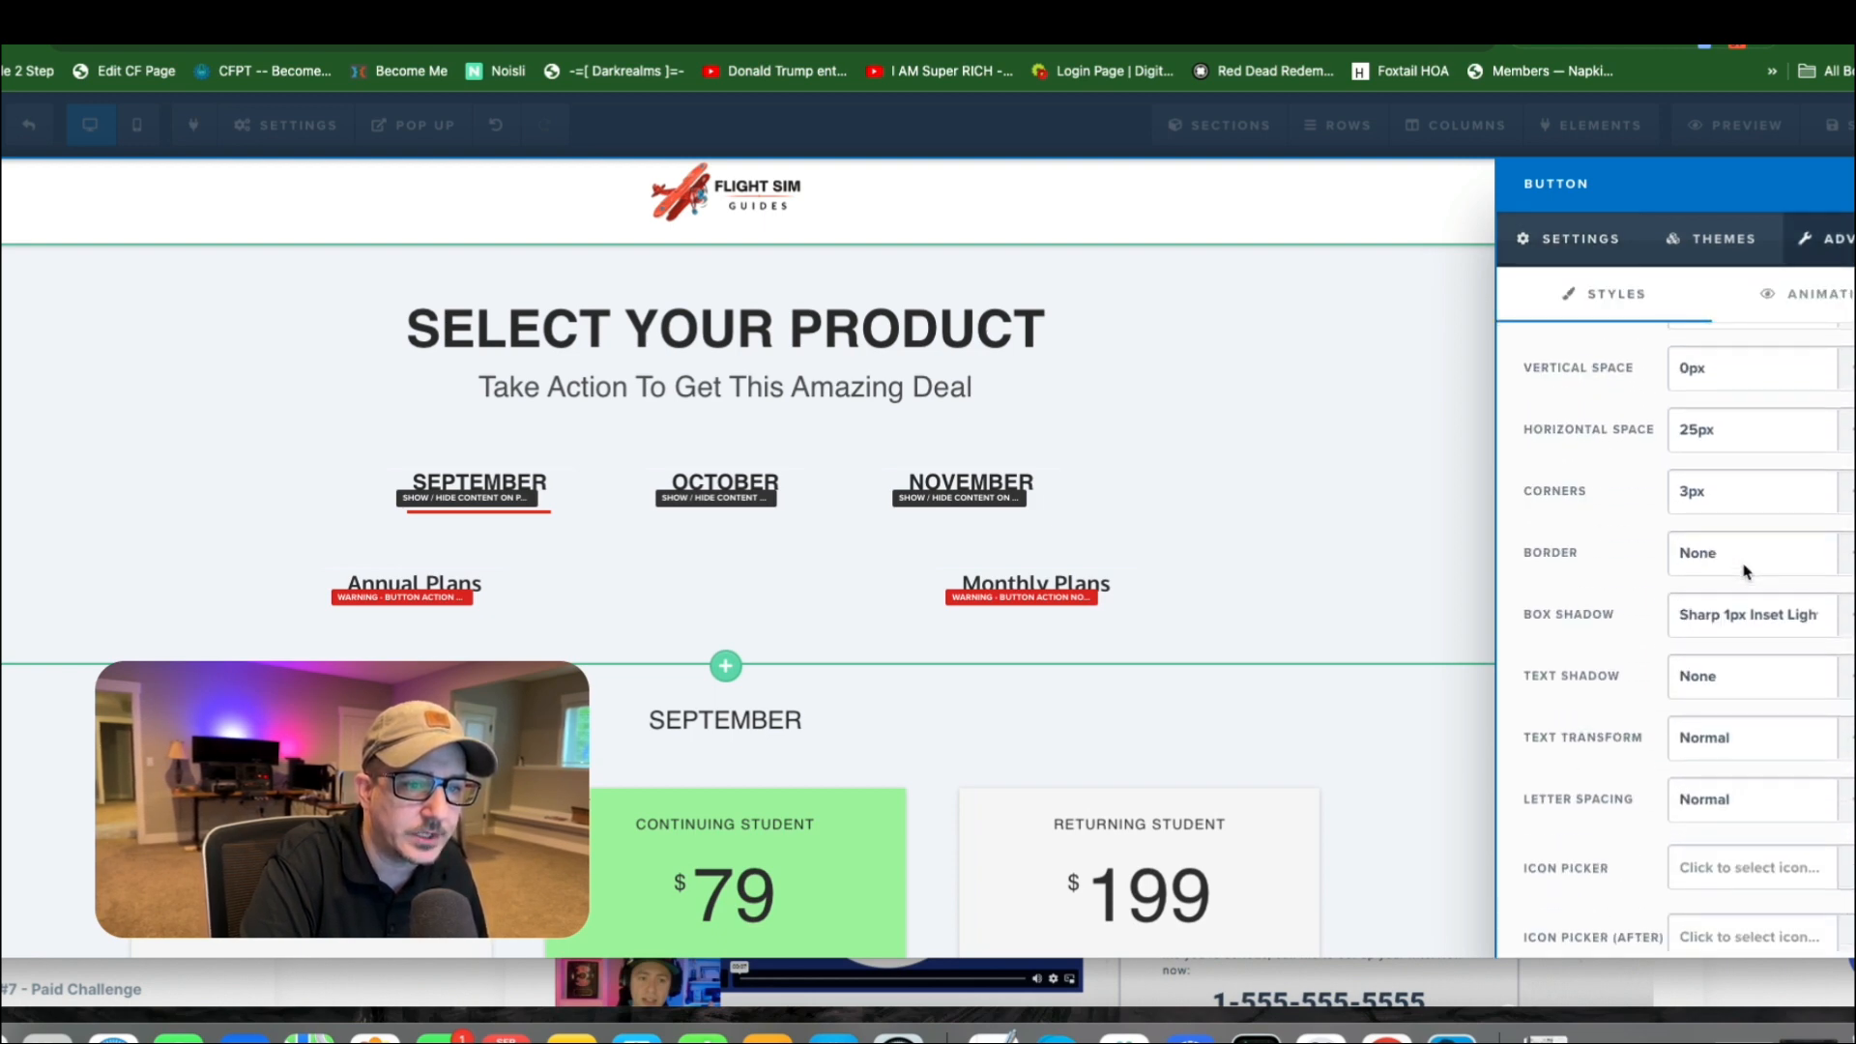
scroll(1753, 637, down, 1)
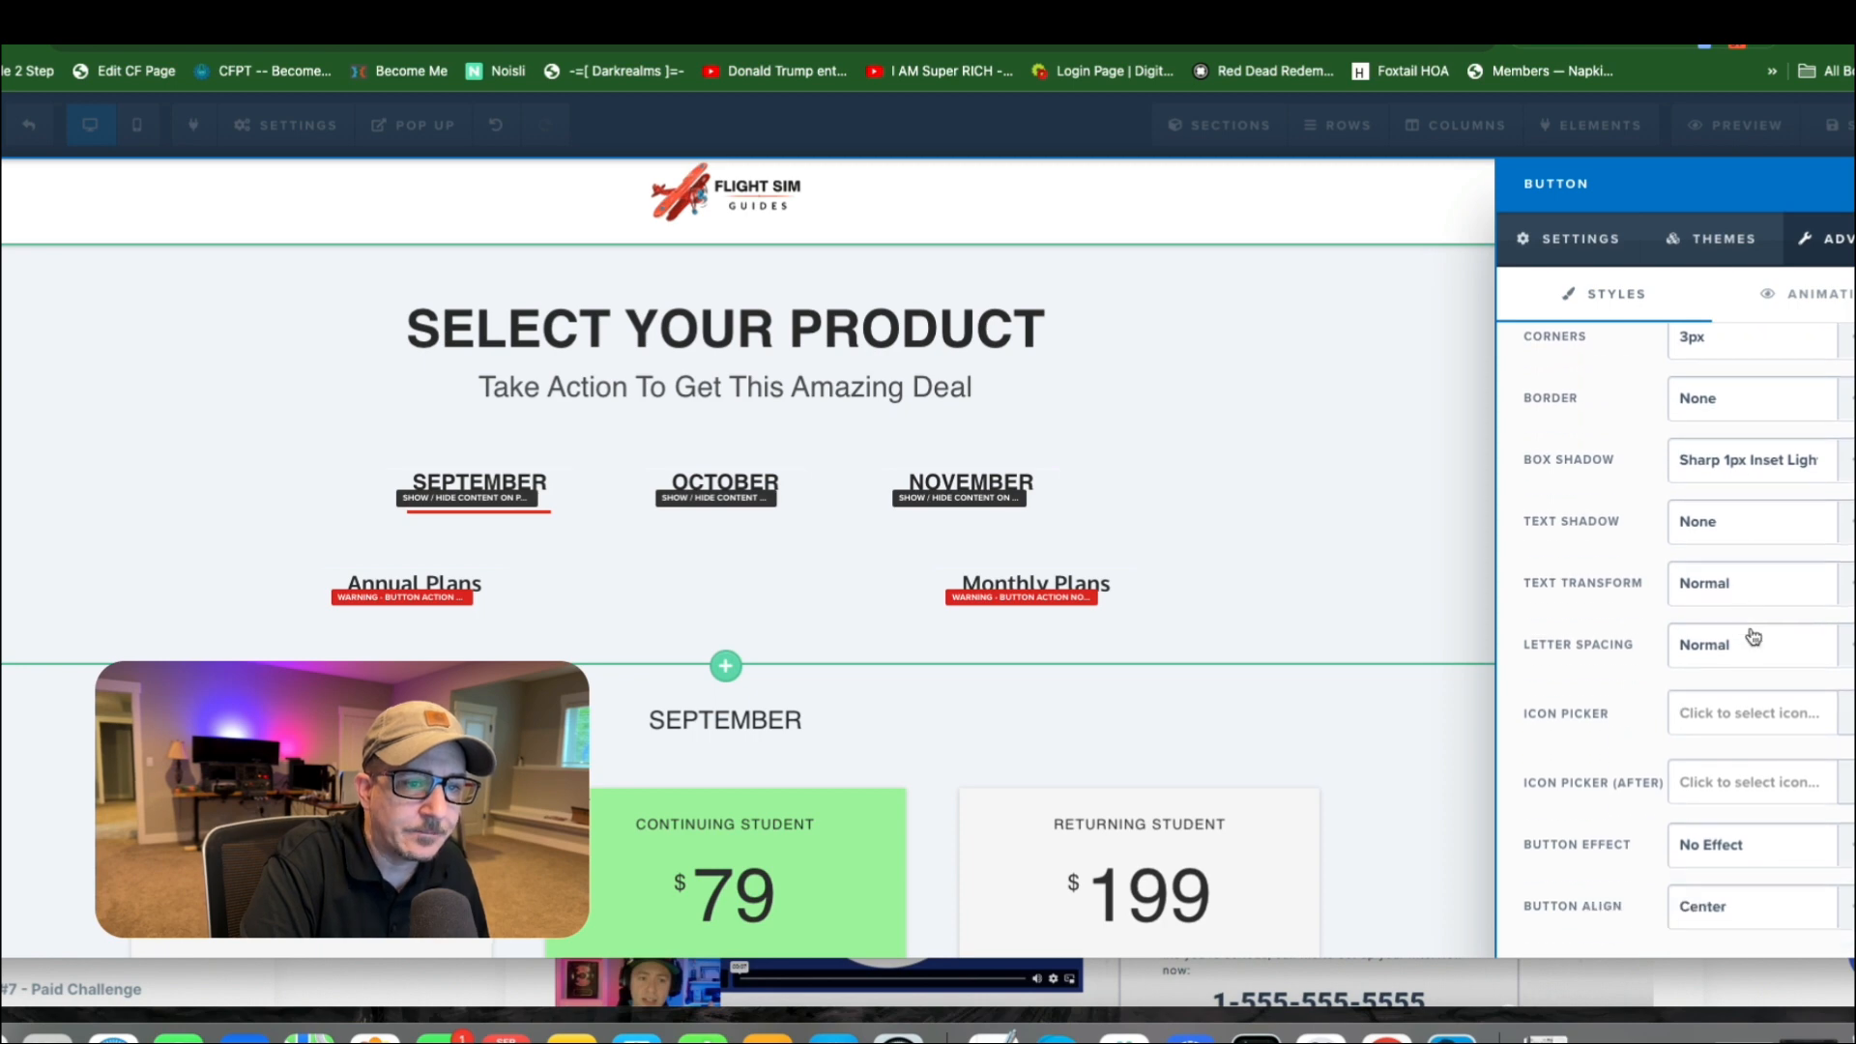
click(1745, 906)
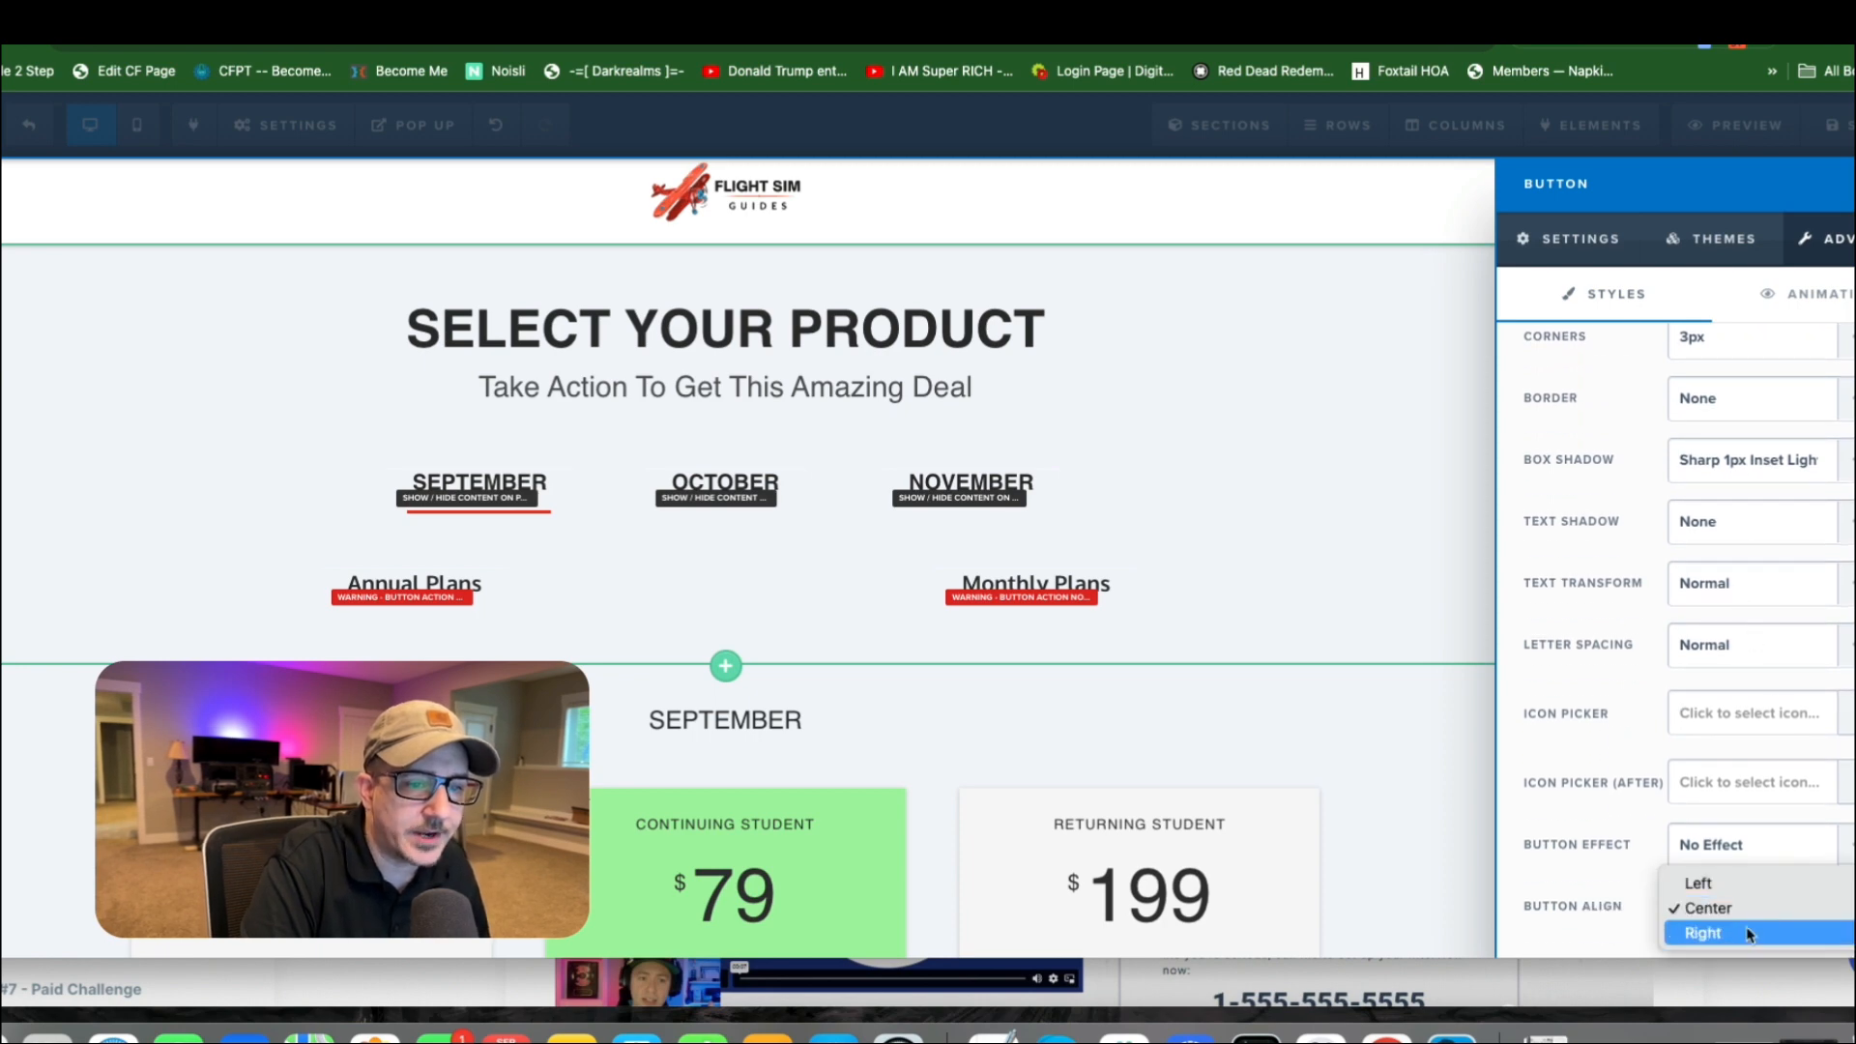
click(1704, 933)
click(849, 576)
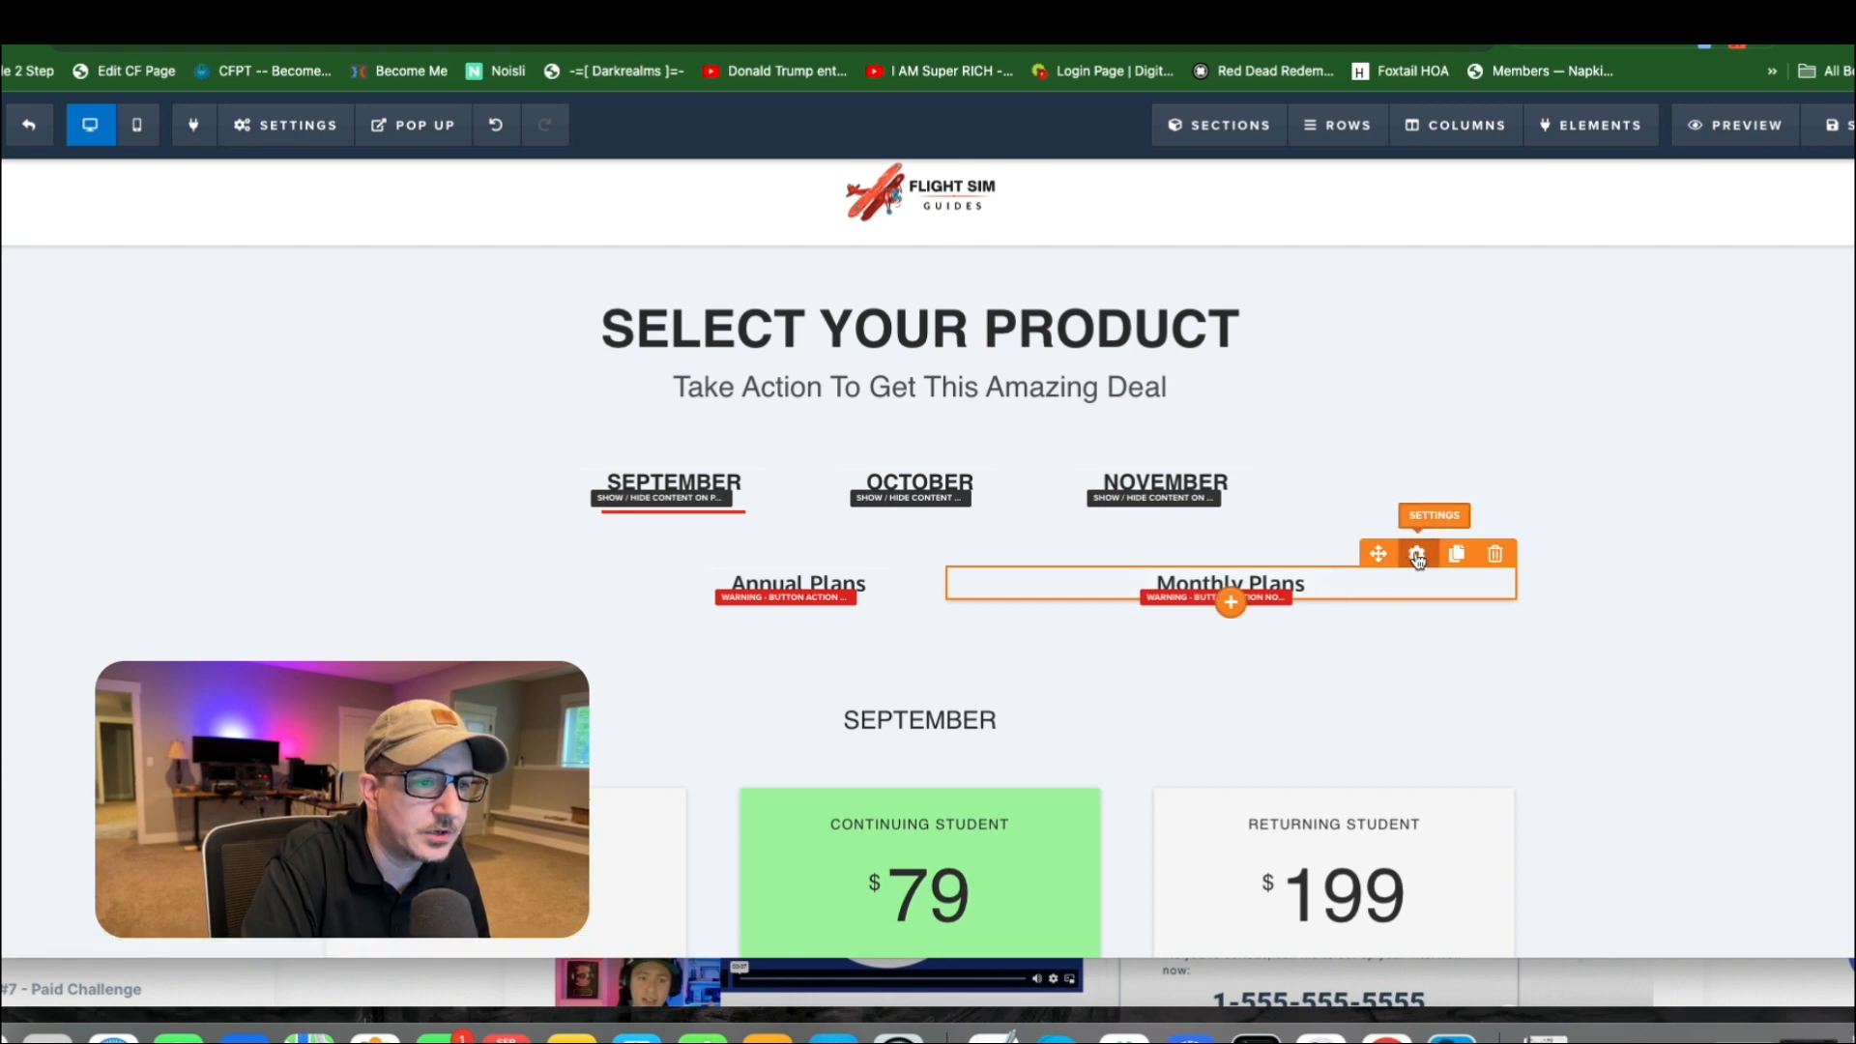
Set the Monthly Plans button's alignment to Left in its advanced styles and close its settings.
click(1417, 555)
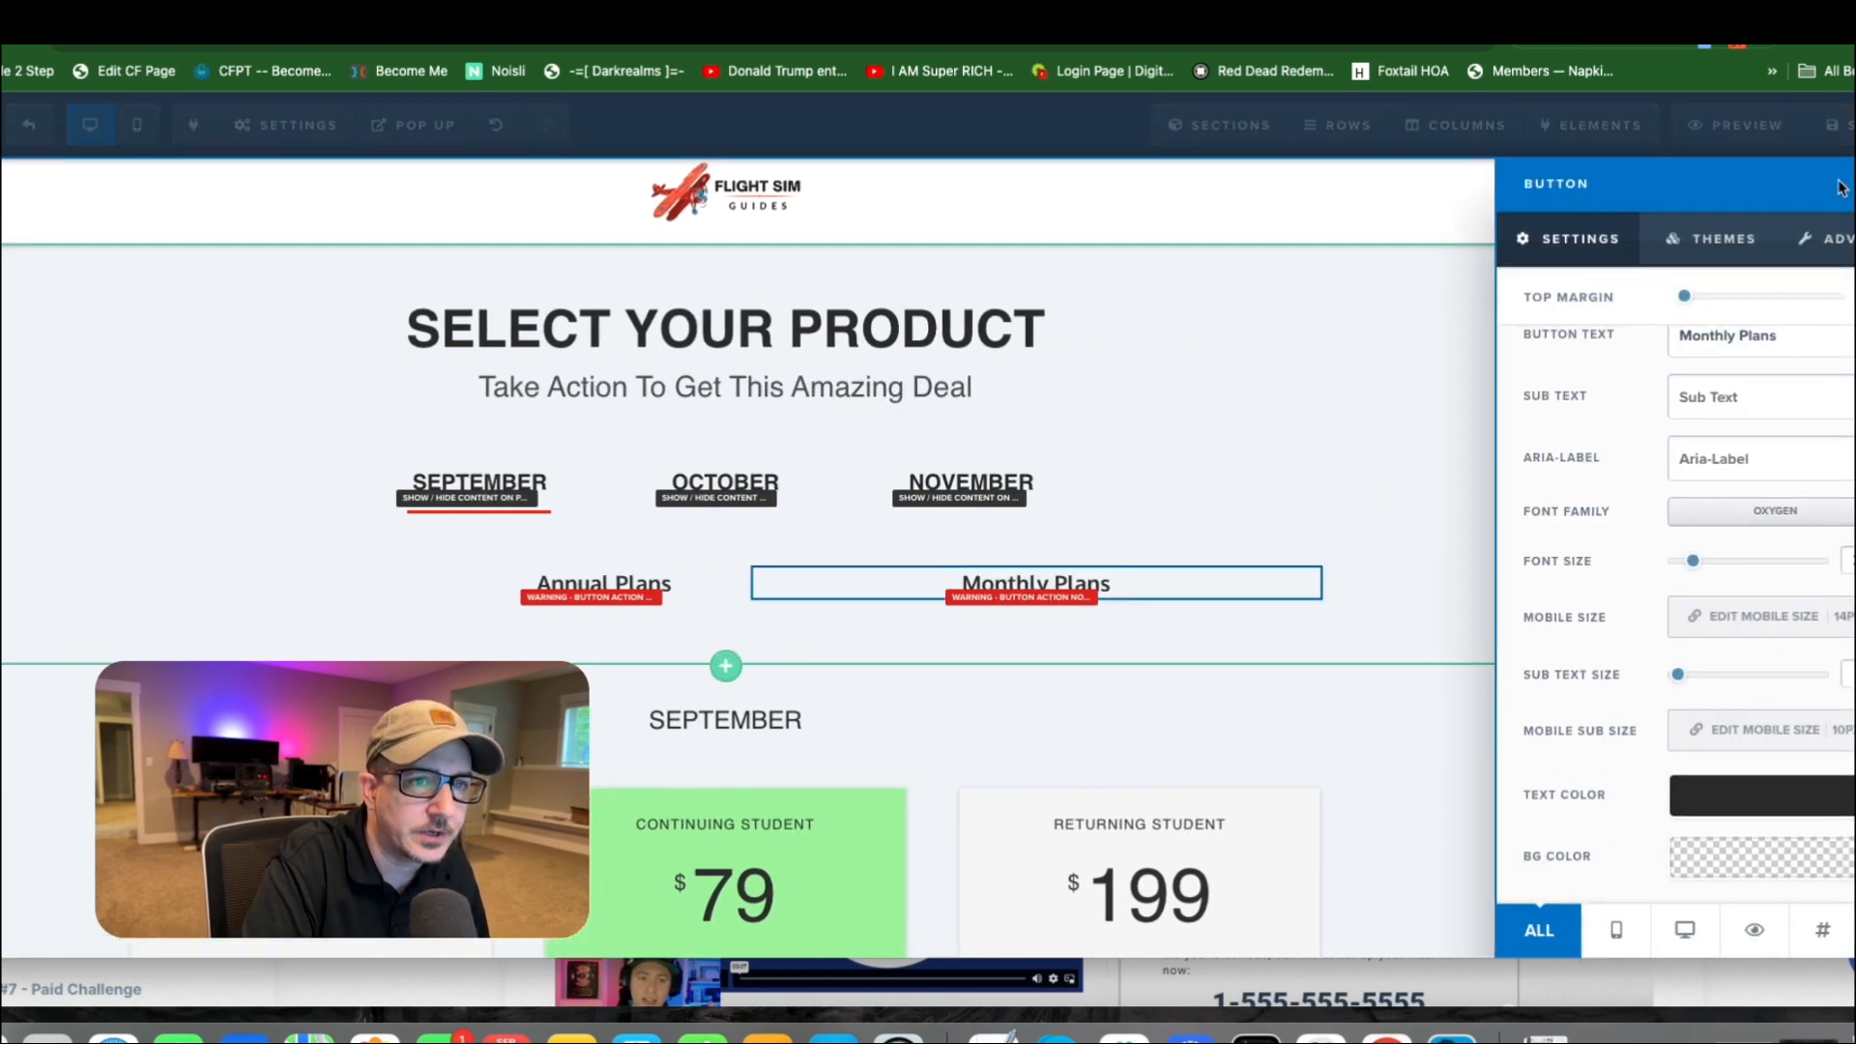
click(1834, 239)
scroll(1723, 587, down, 10)
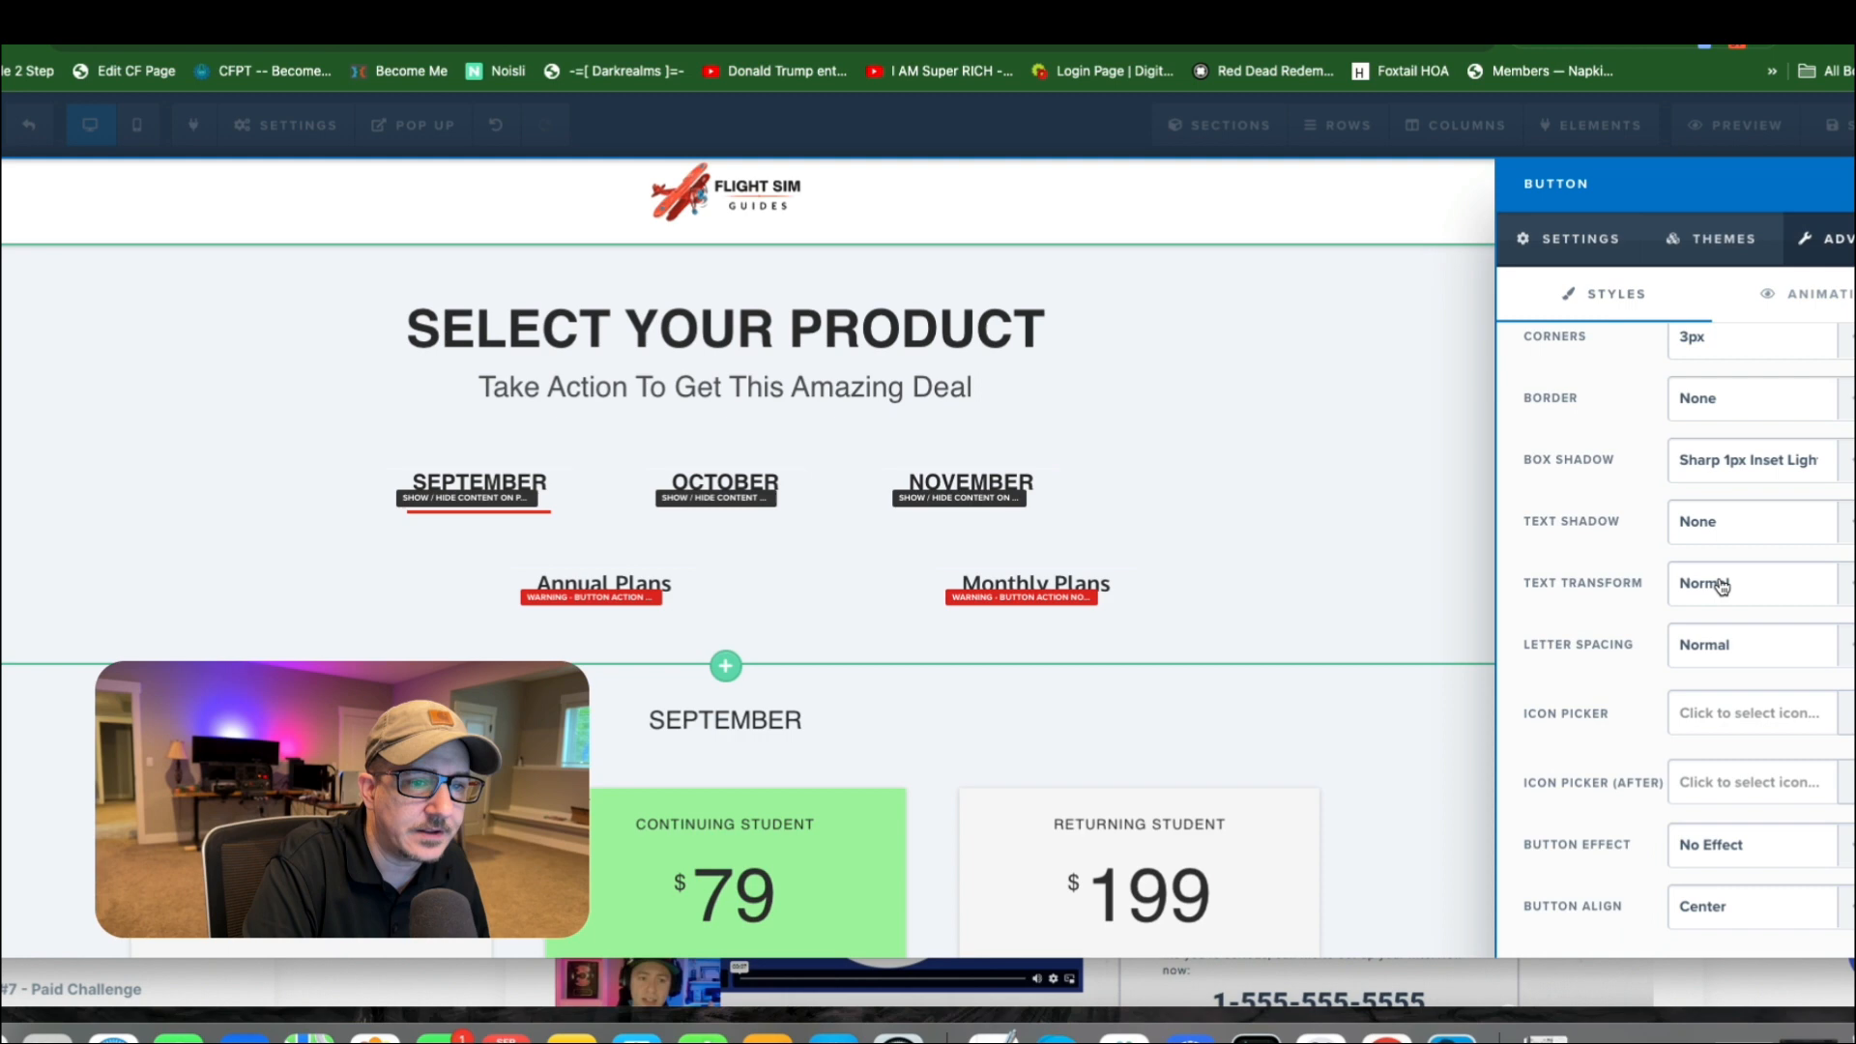
click(1709, 913)
click(1703, 882)
click(1223, 480)
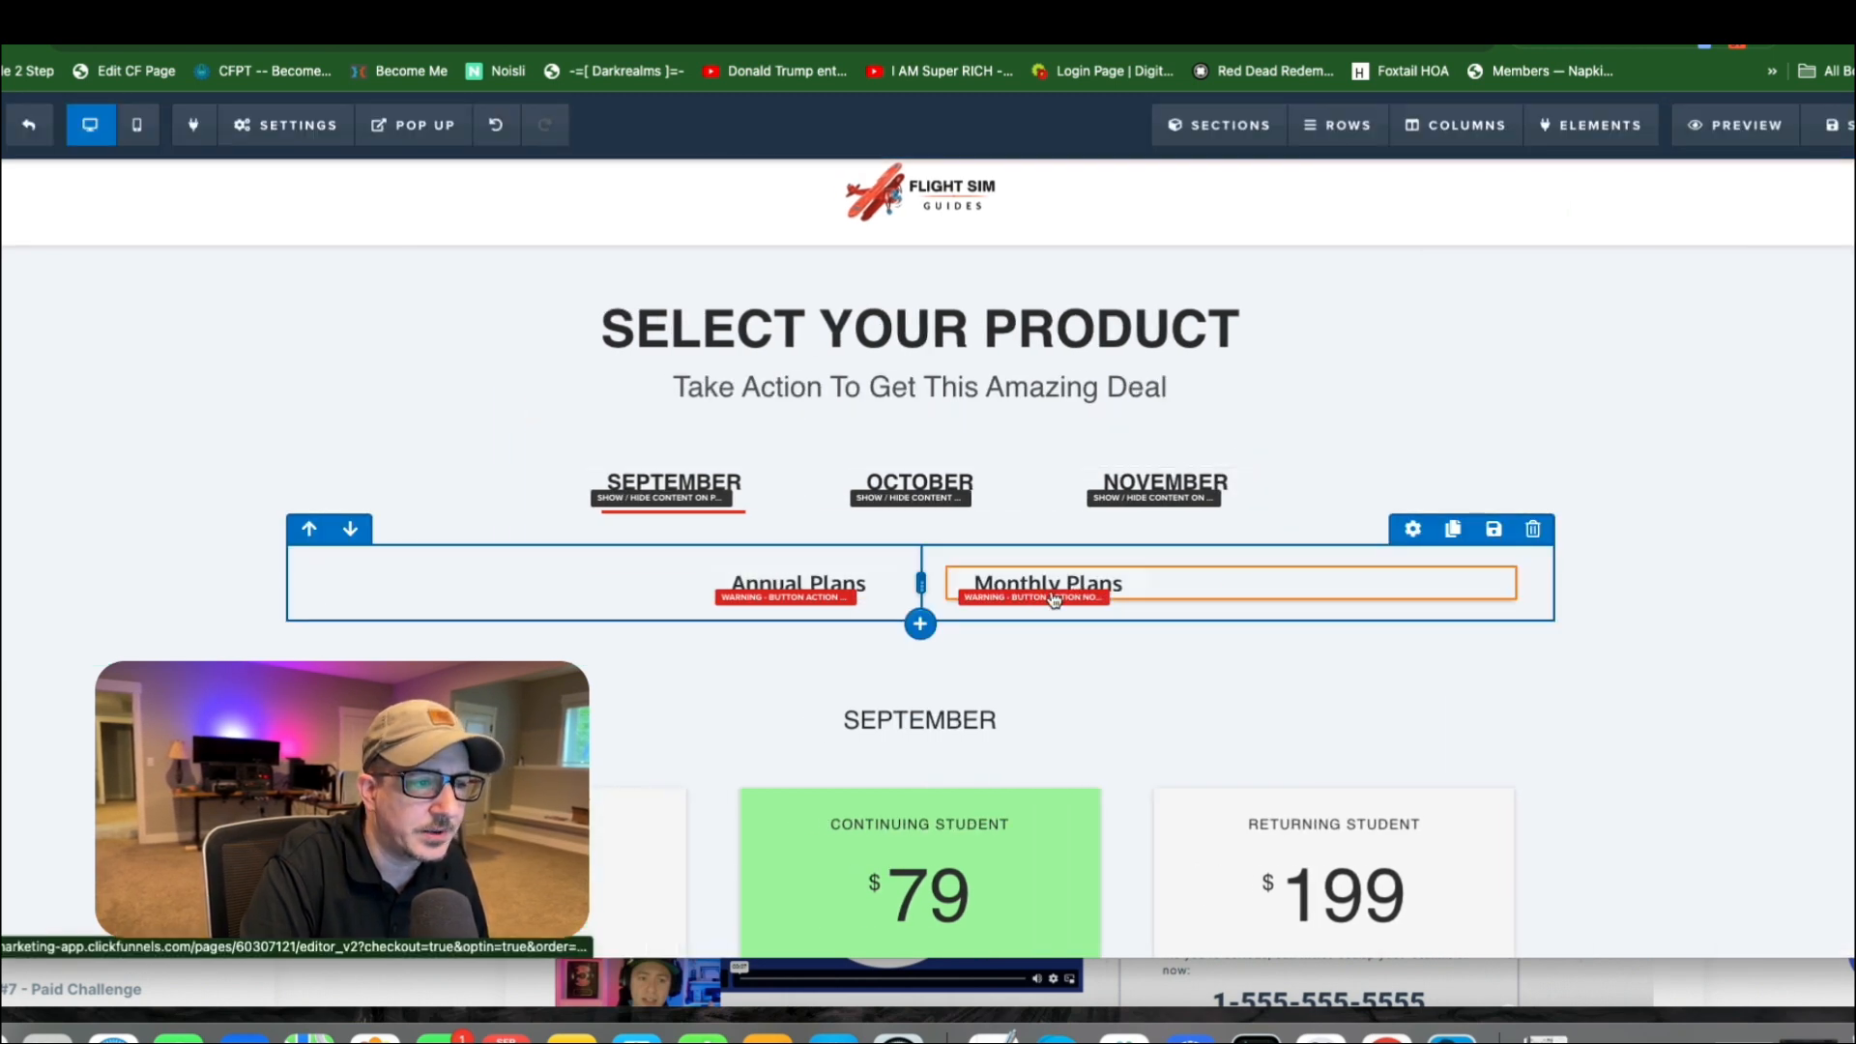
click(625, 582)
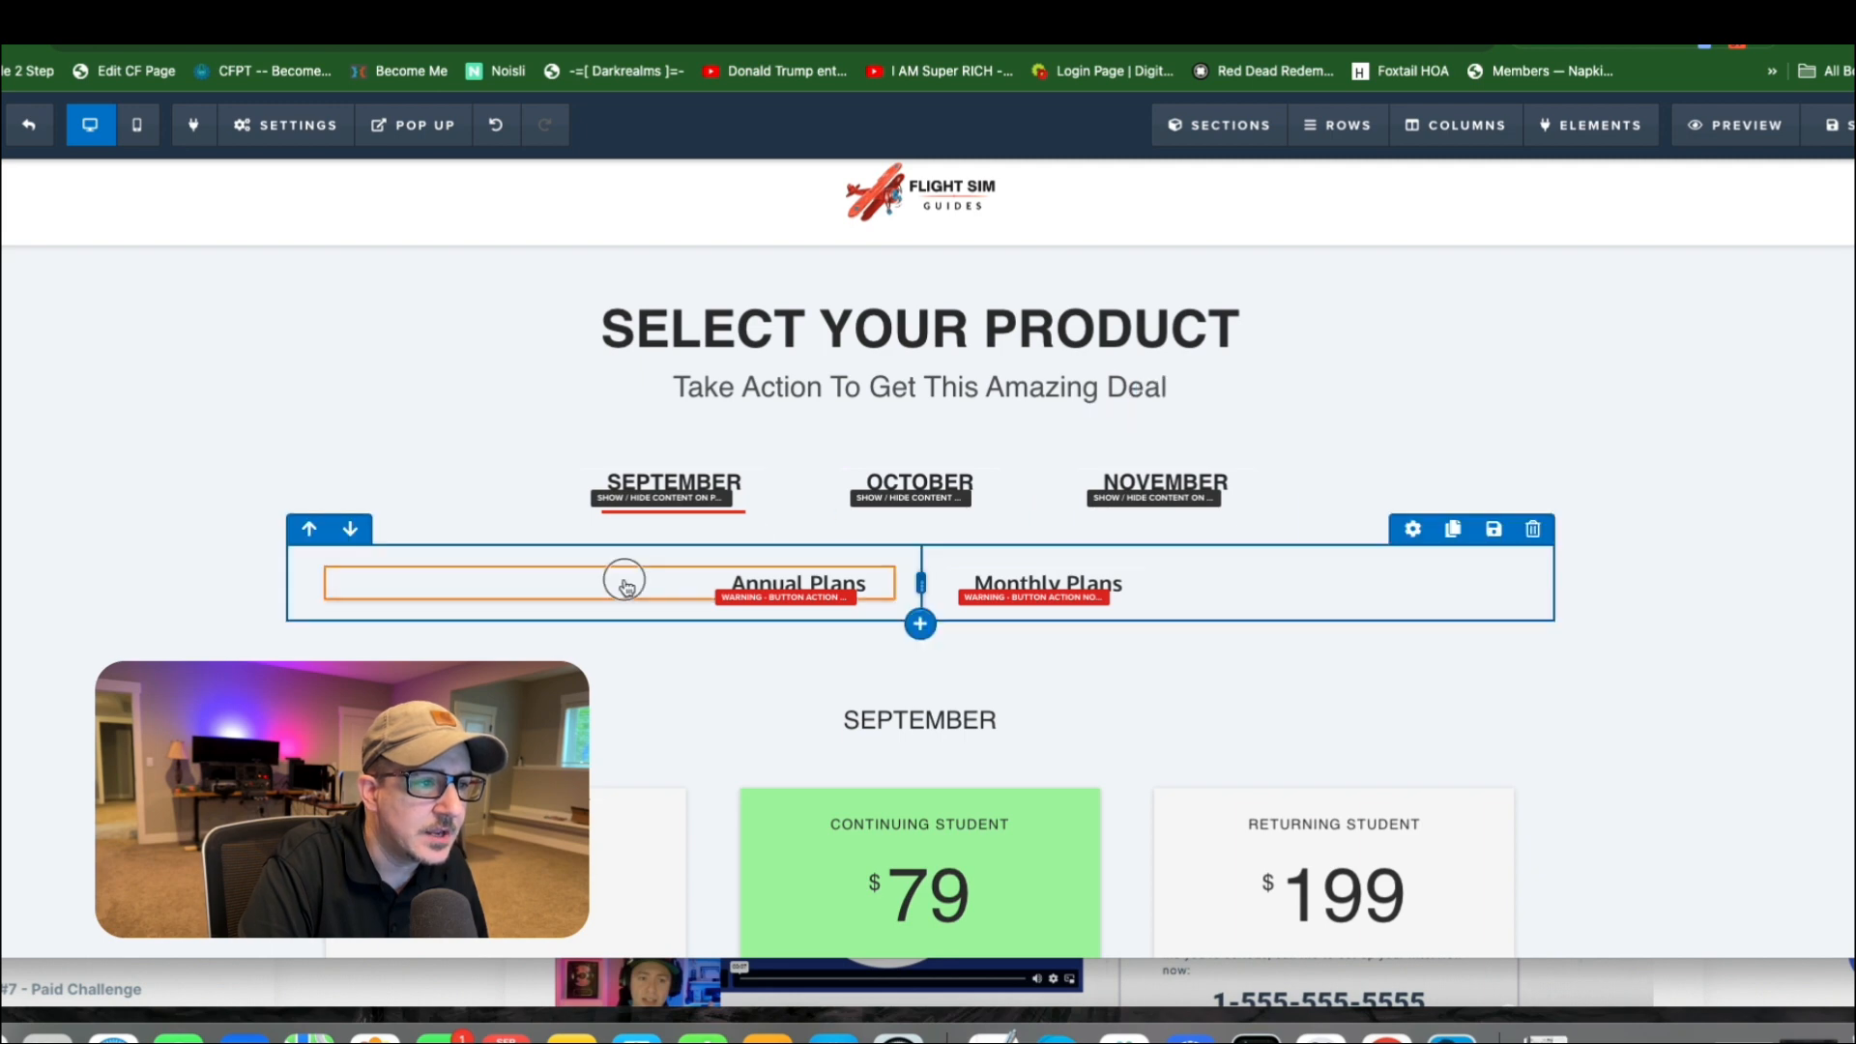
Preview the page, switch between the September, October and November product groups, and return to the editor.
click(1730, 125)
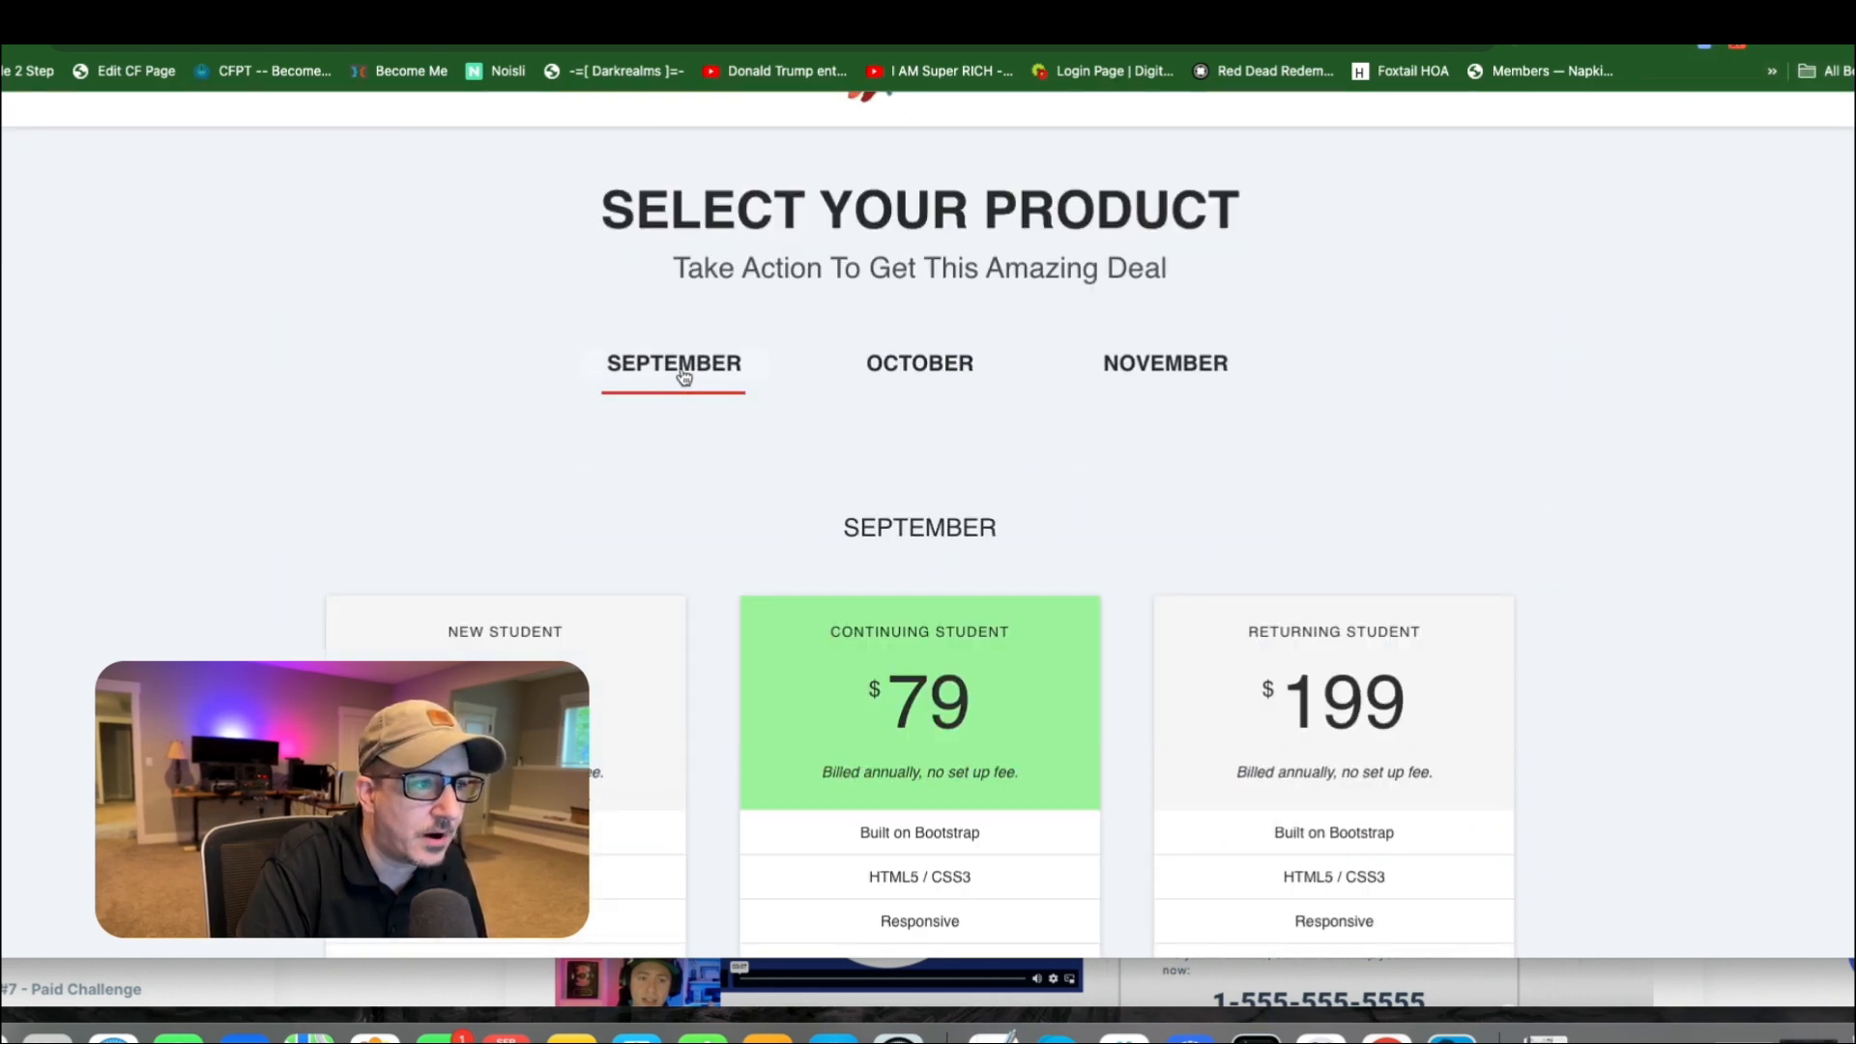
click(916, 369)
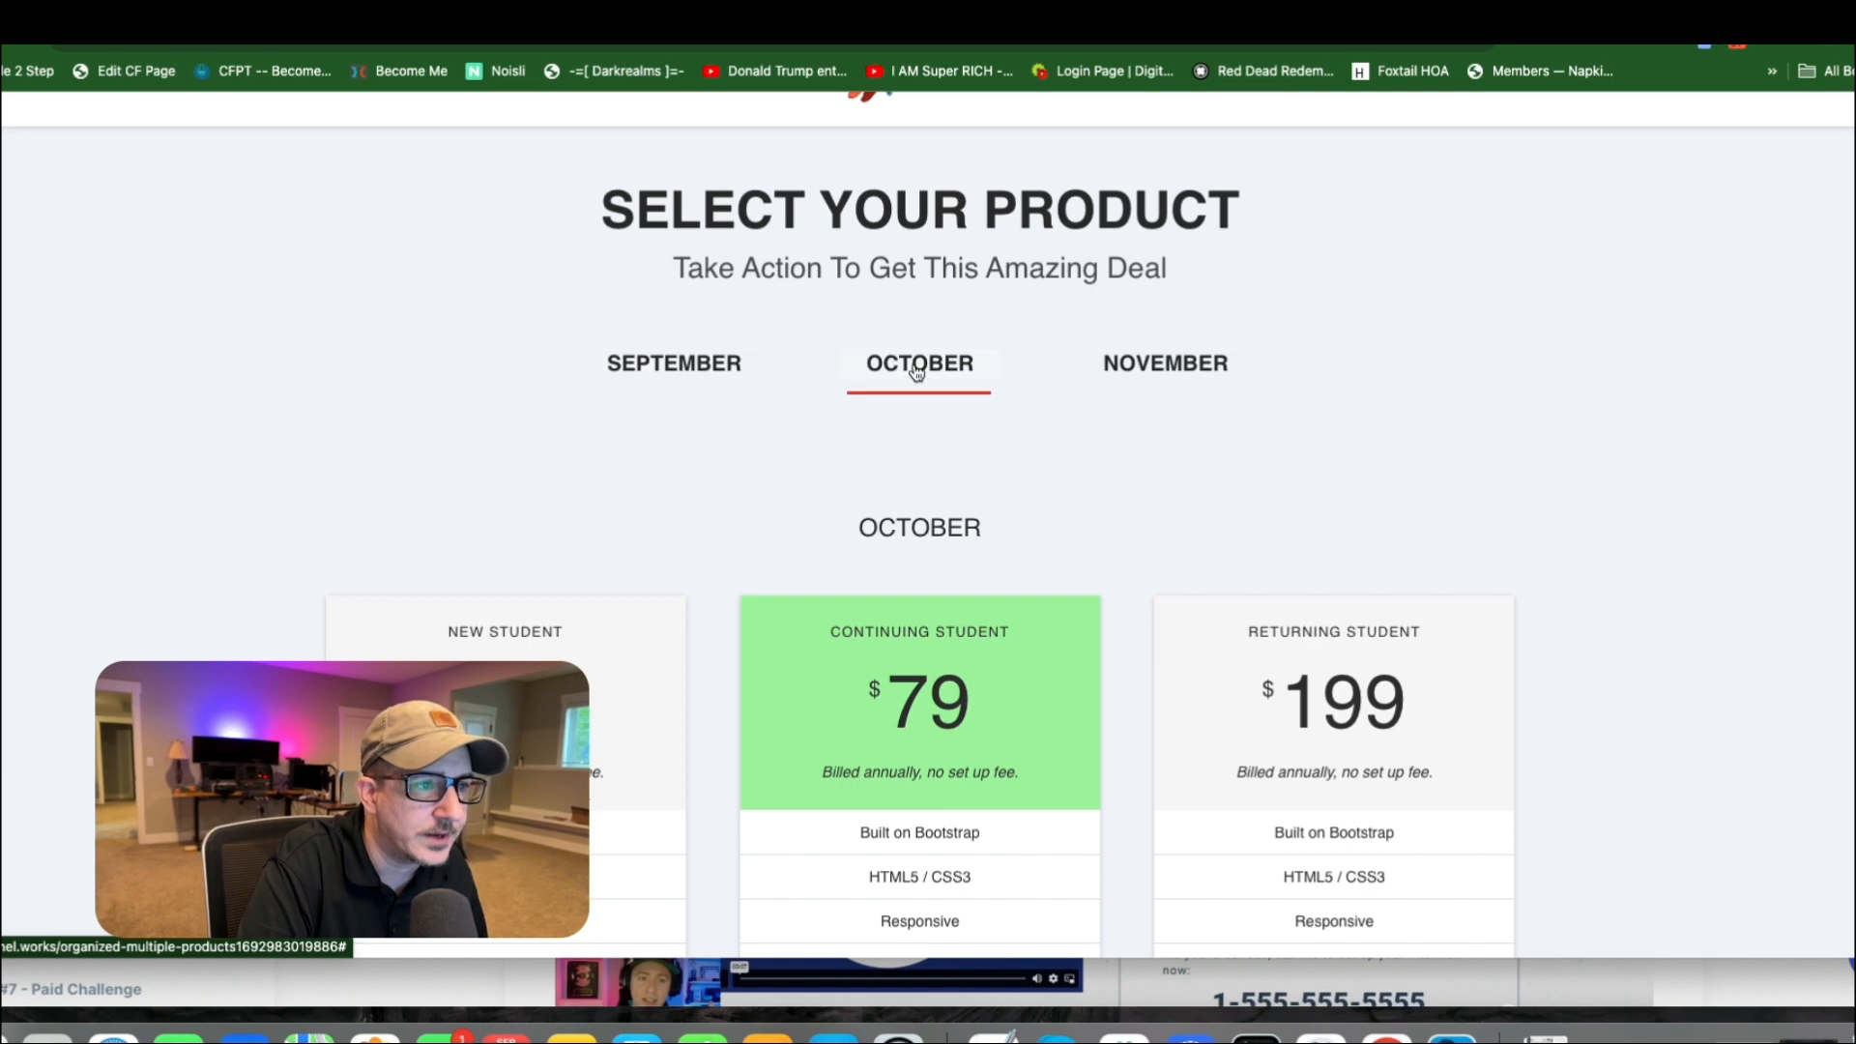
click(1174, 373)
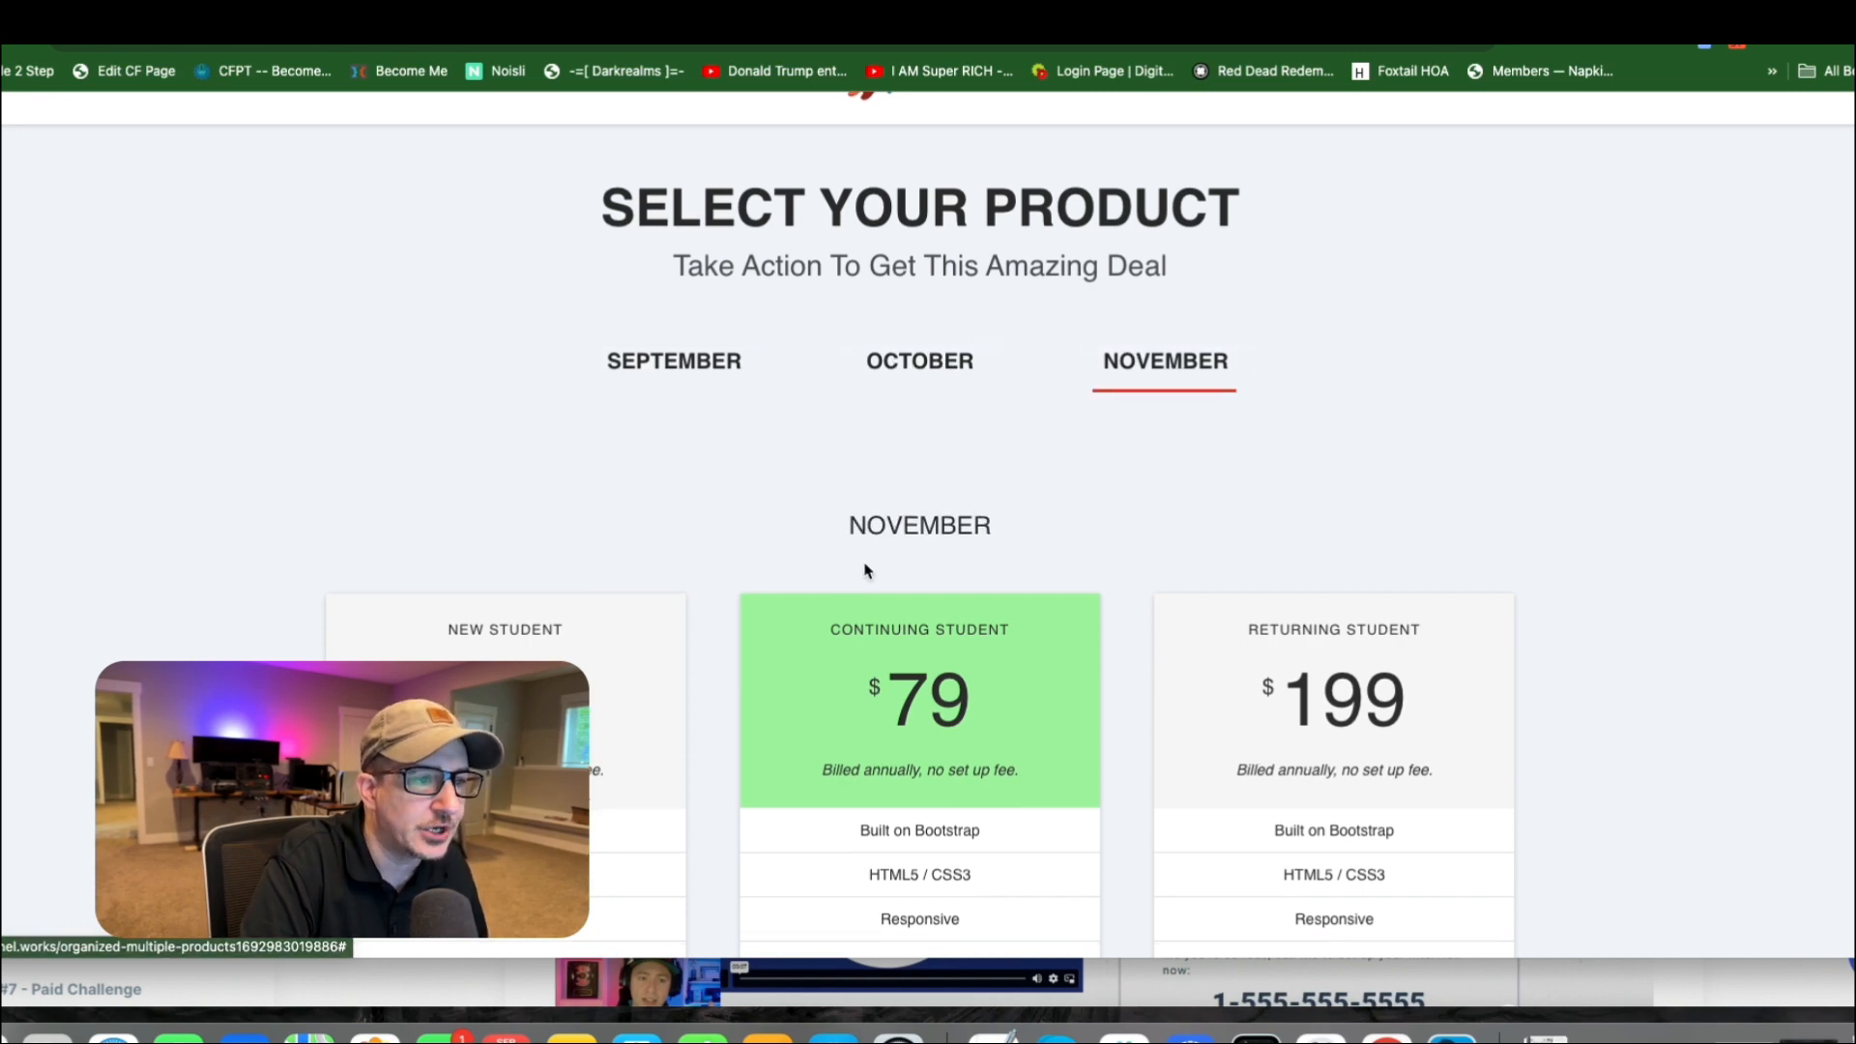
scroll(750, 577, down, 2)
click(939, 316)
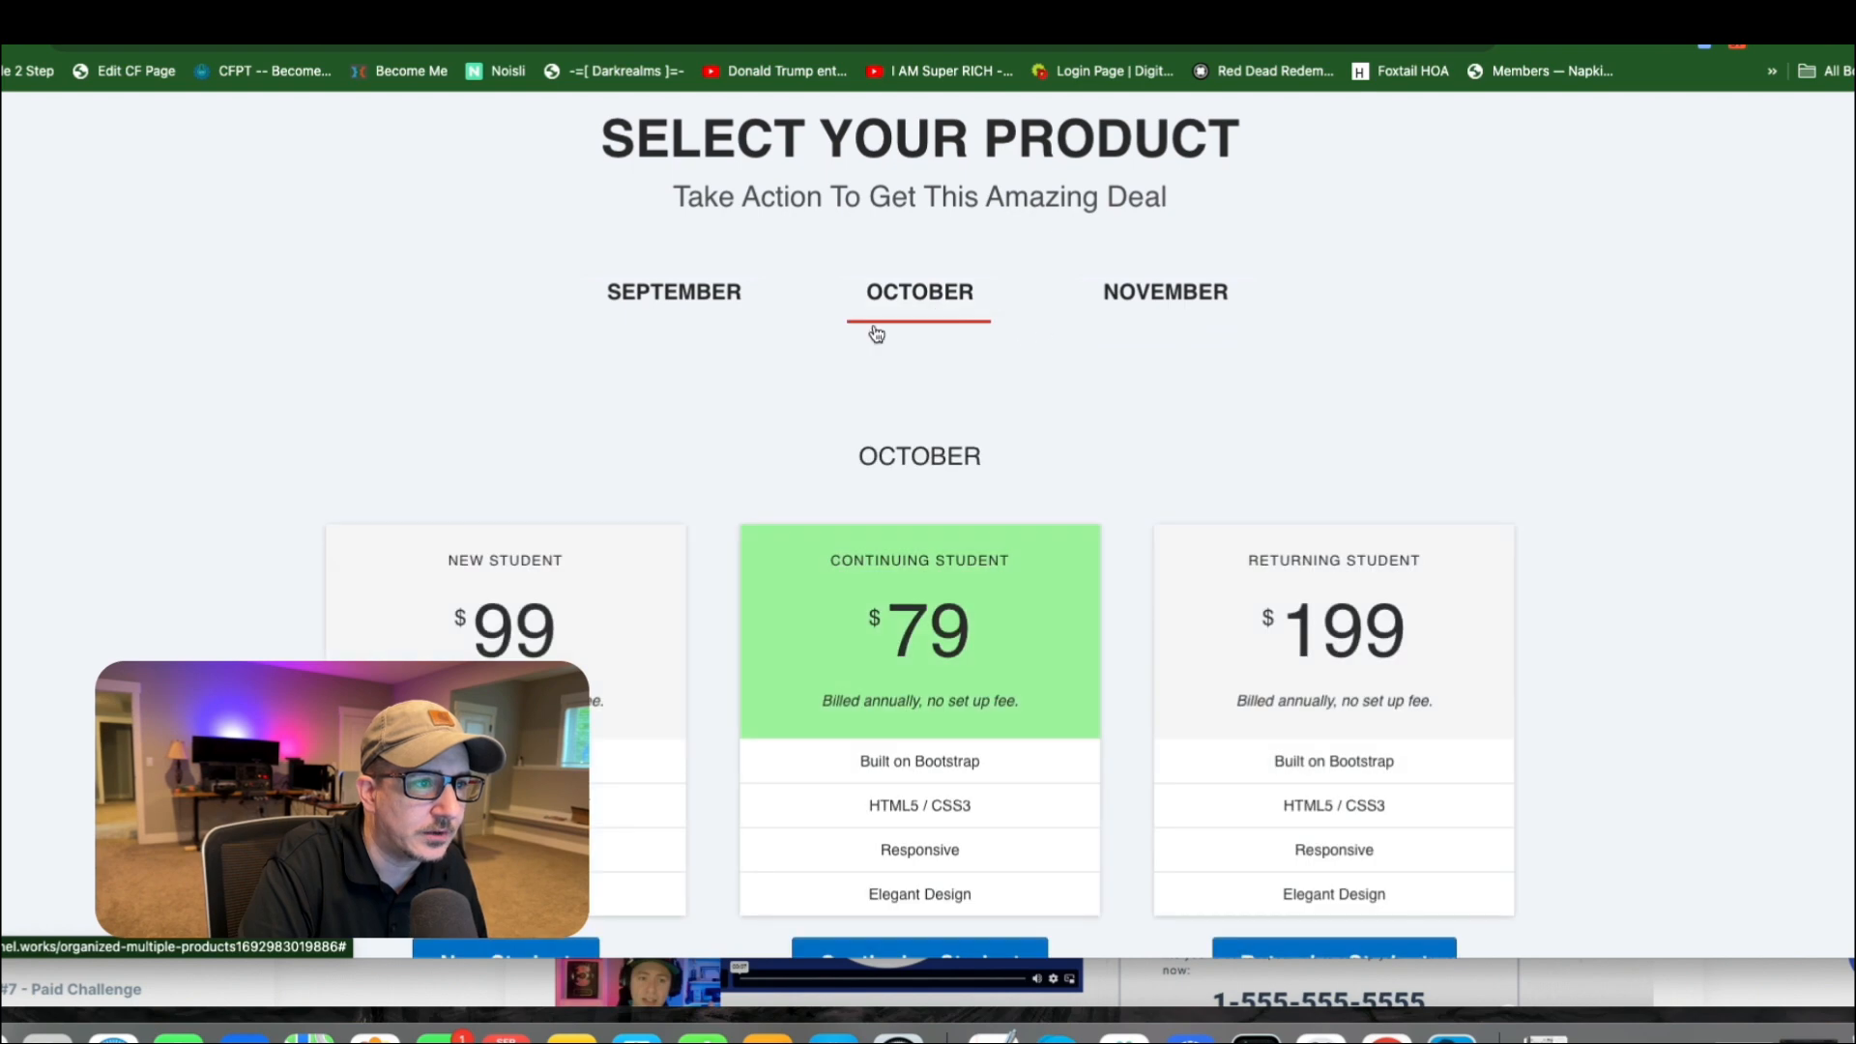
click(691, 298)
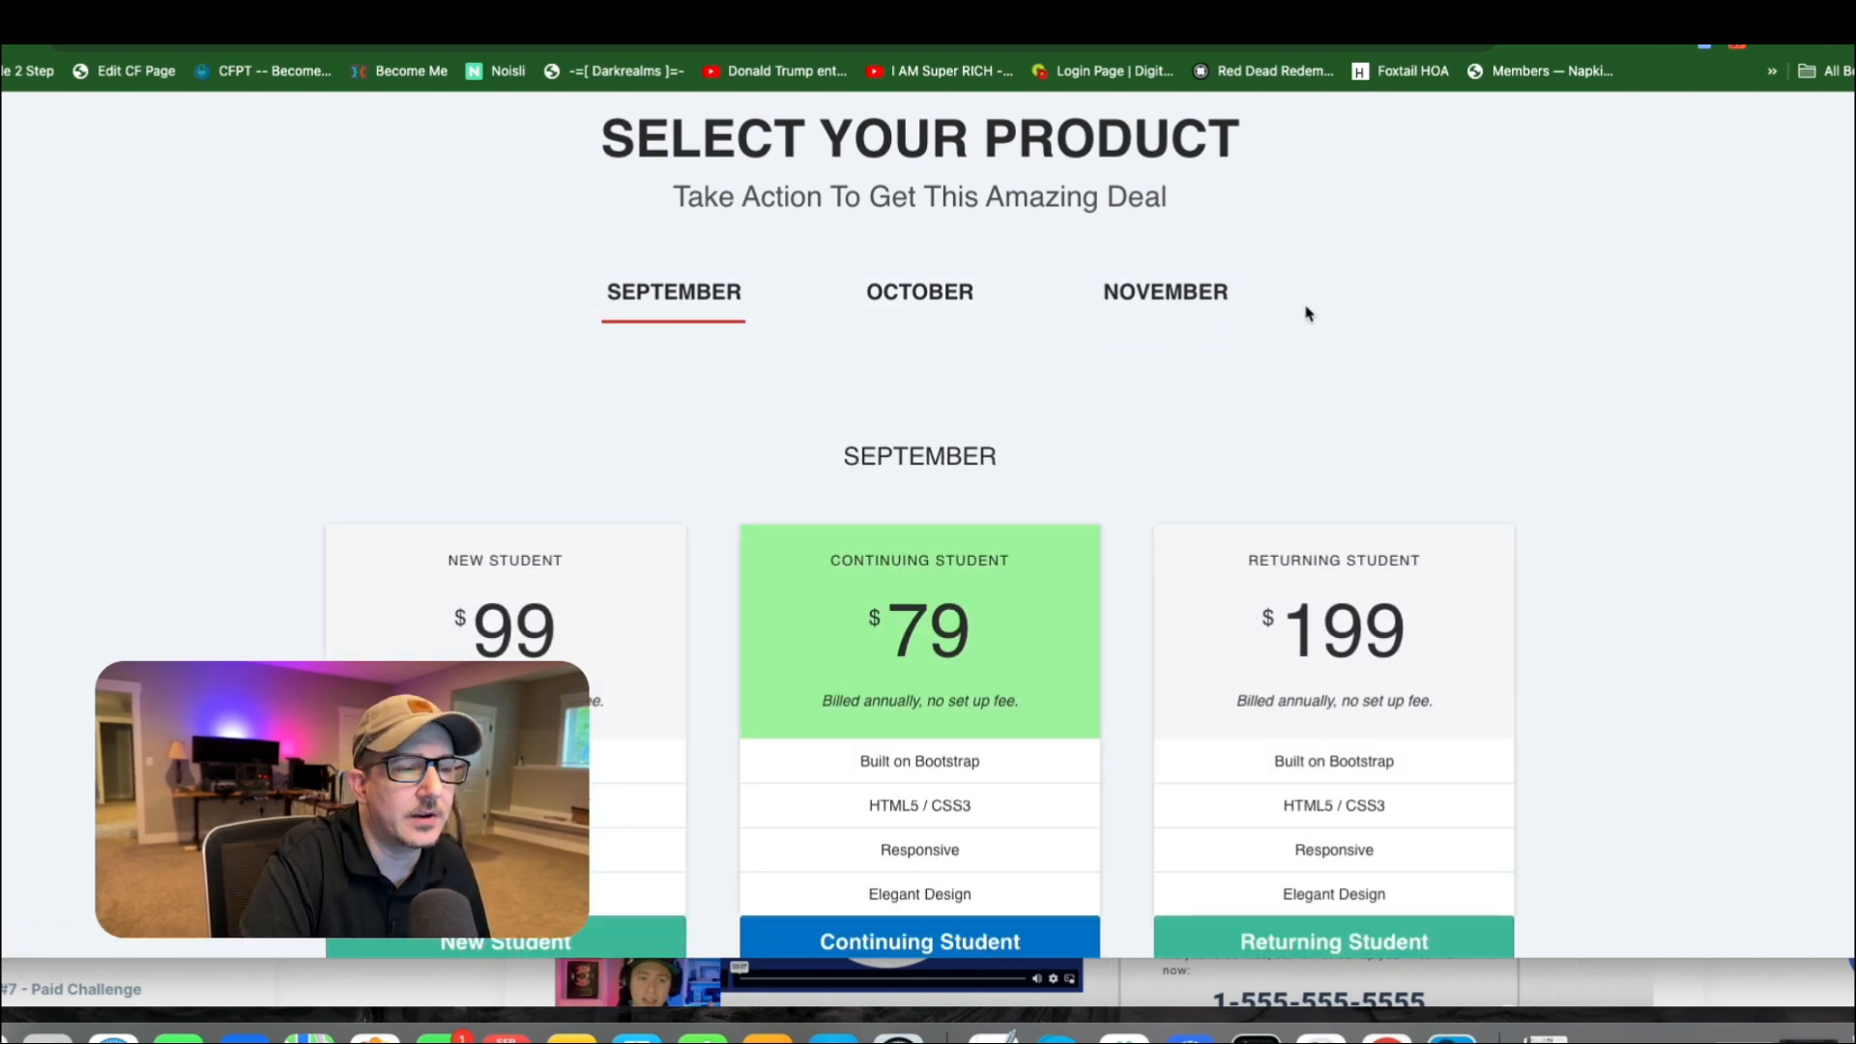
click(1720, 10)
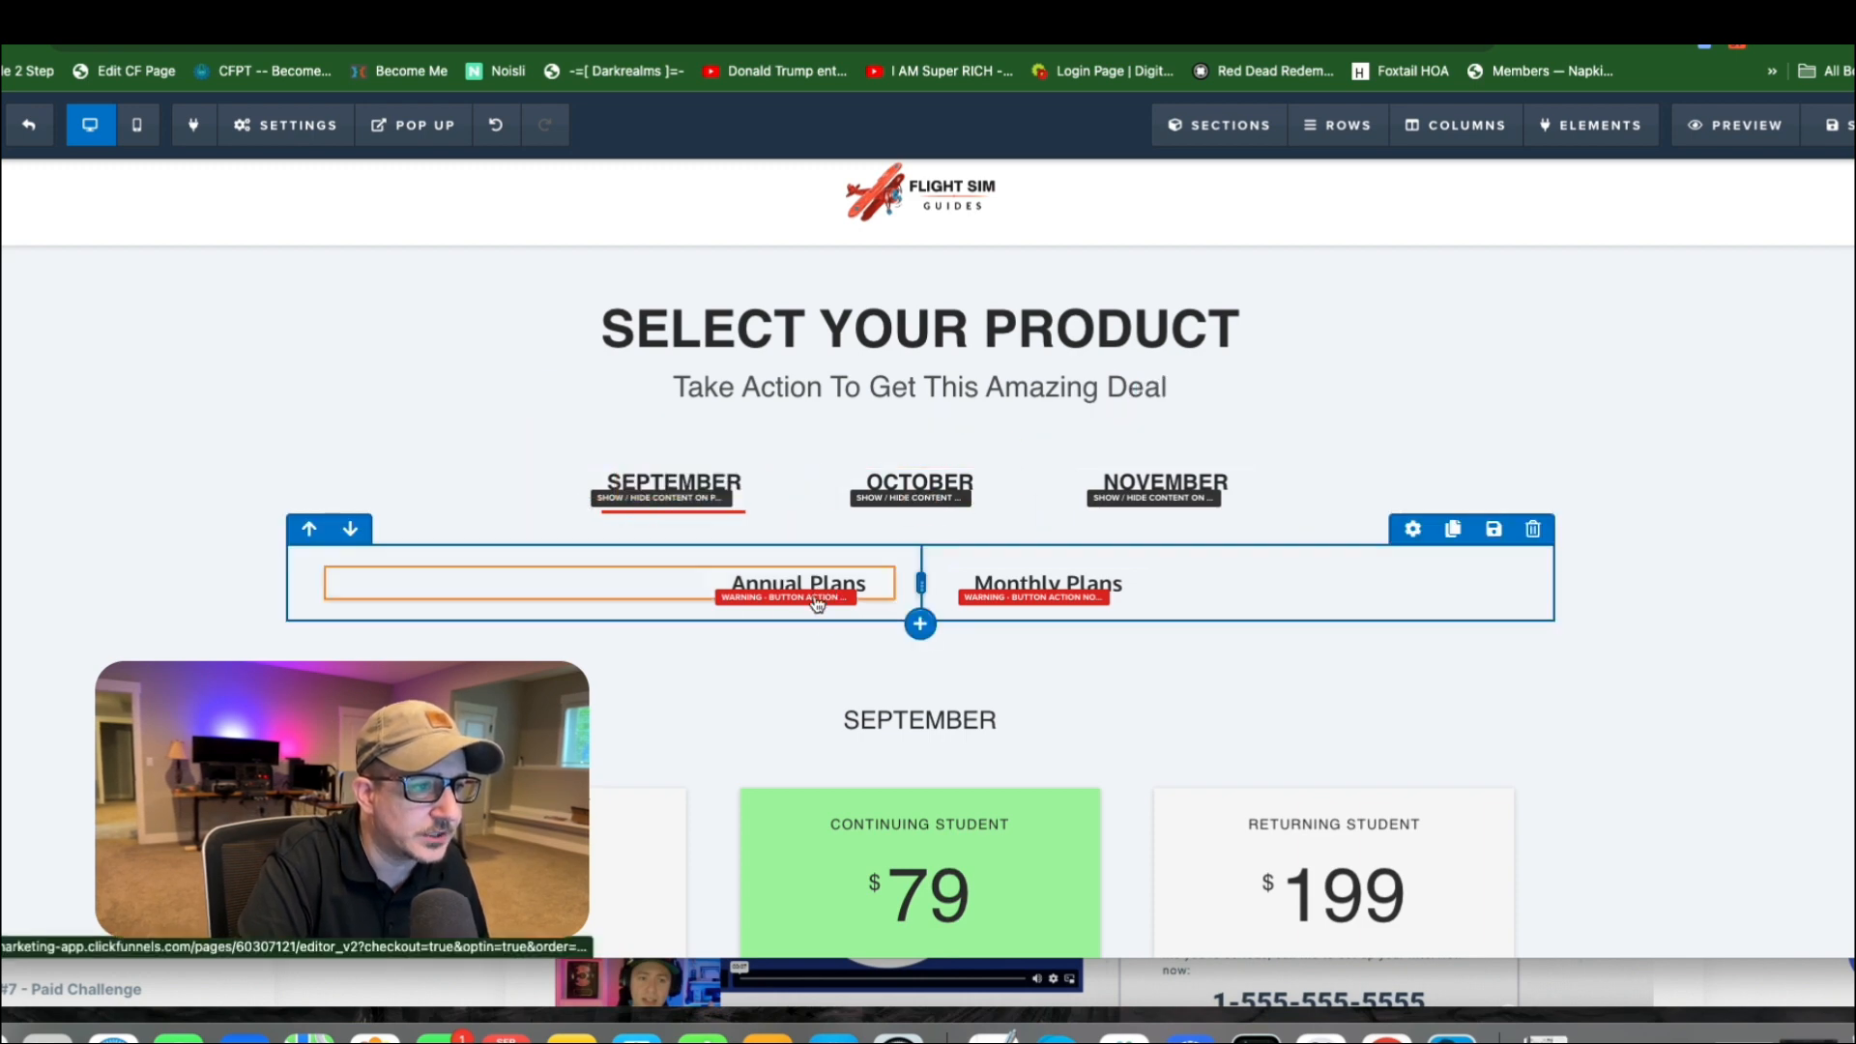
Search the elements for "divider" and add a Divider below the Annual Plans button.
click(609, 602)
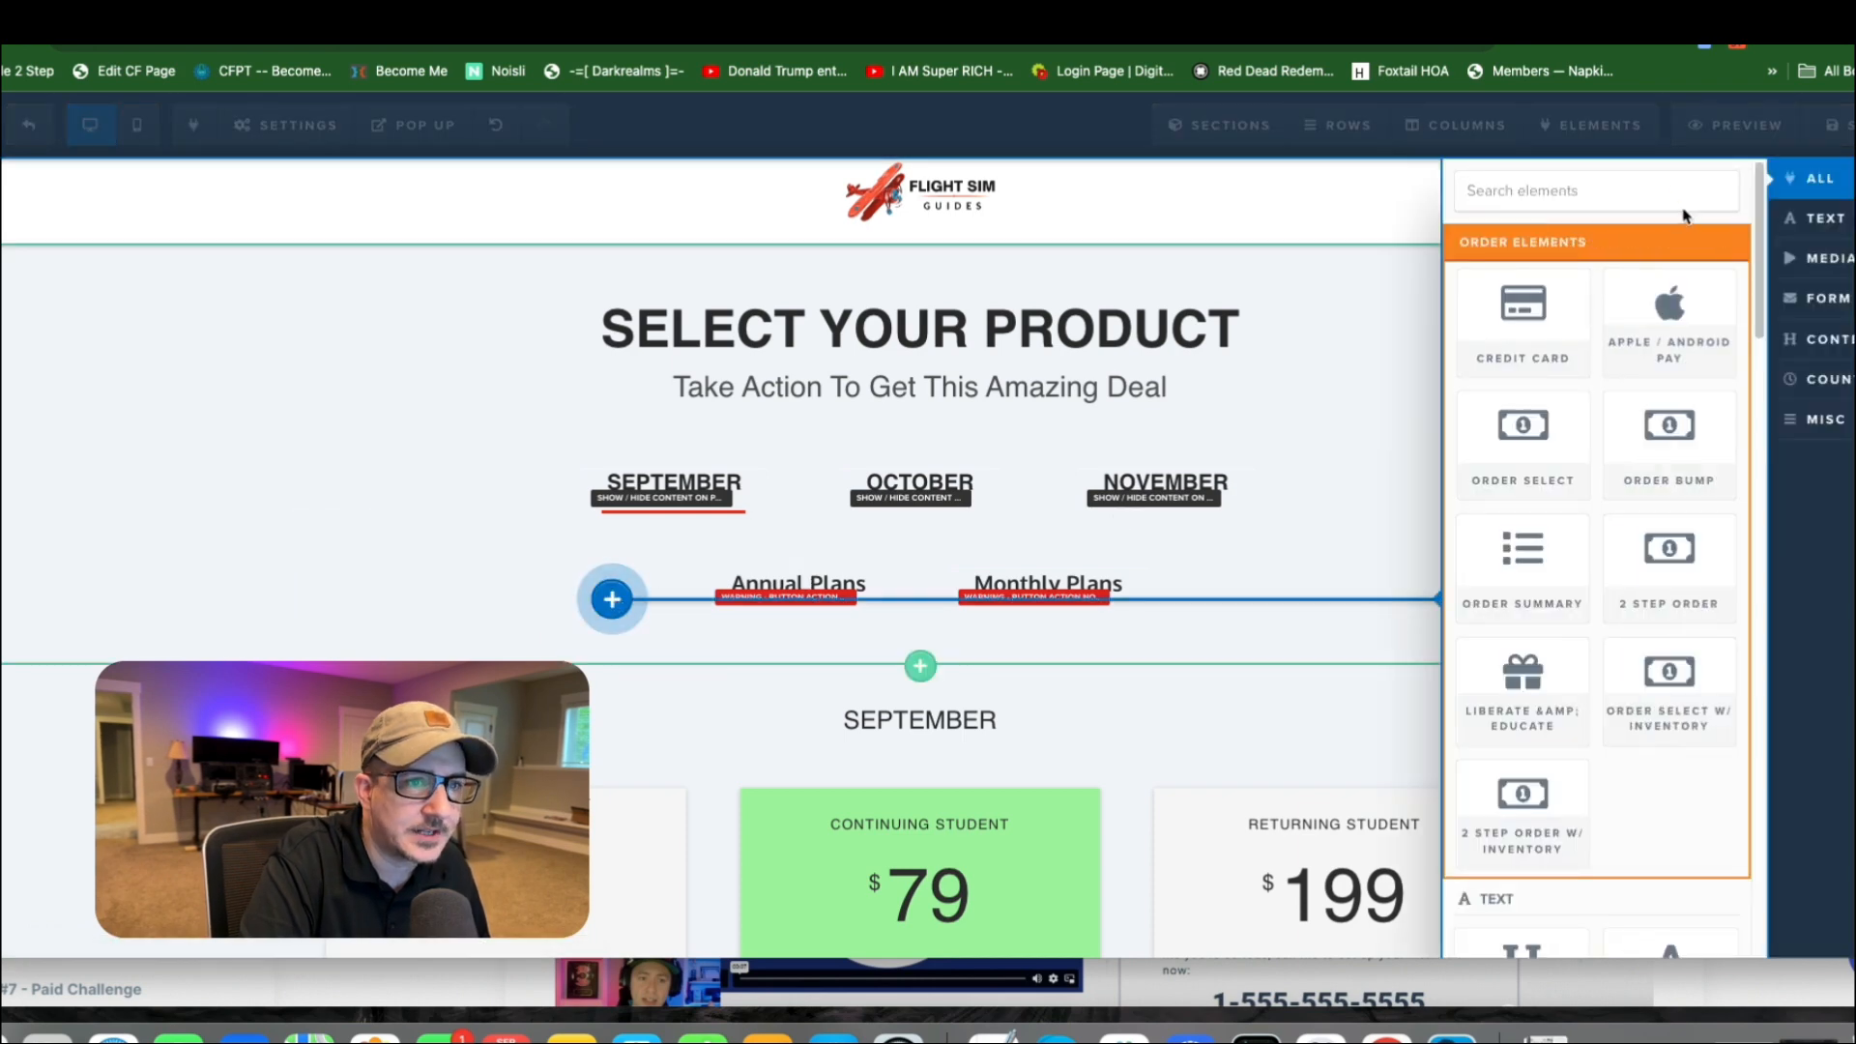
text(divider)
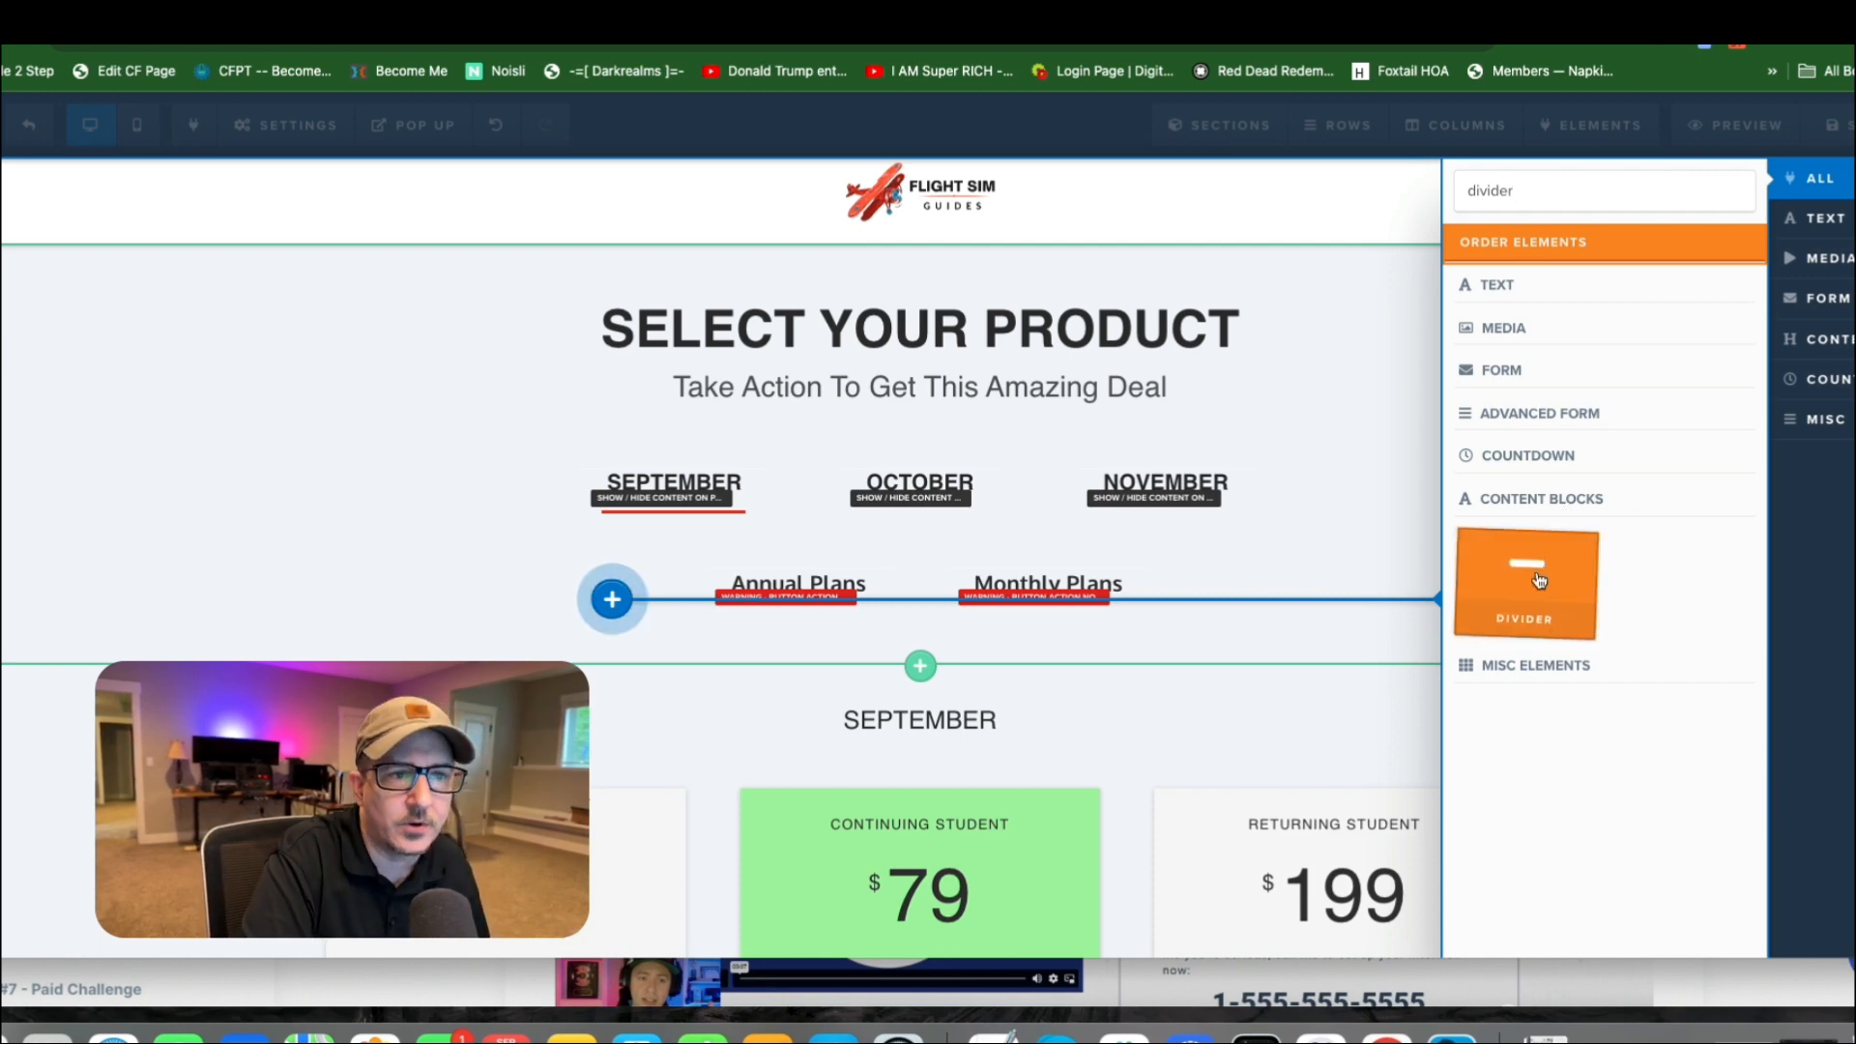
click(1539, 580)
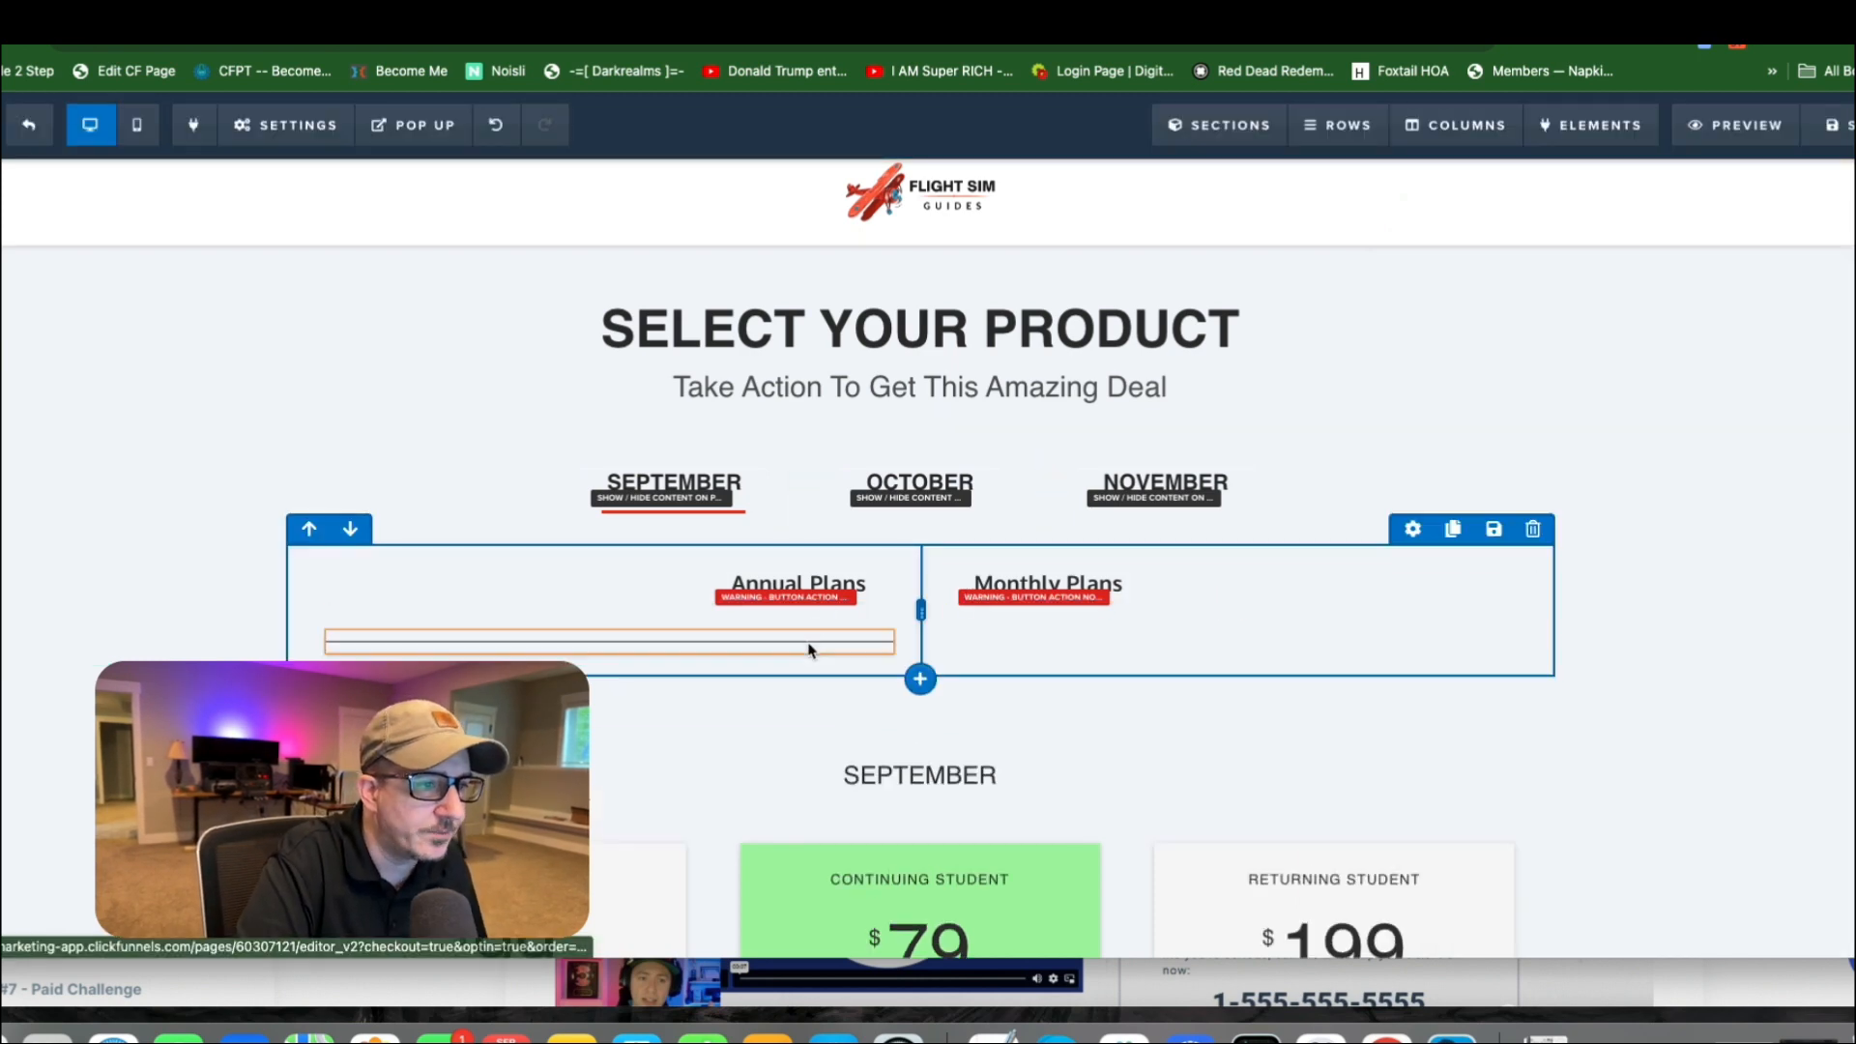
Set the new divider's width to 80 Percent and its height to 3px.
mouse_move(809, 646)
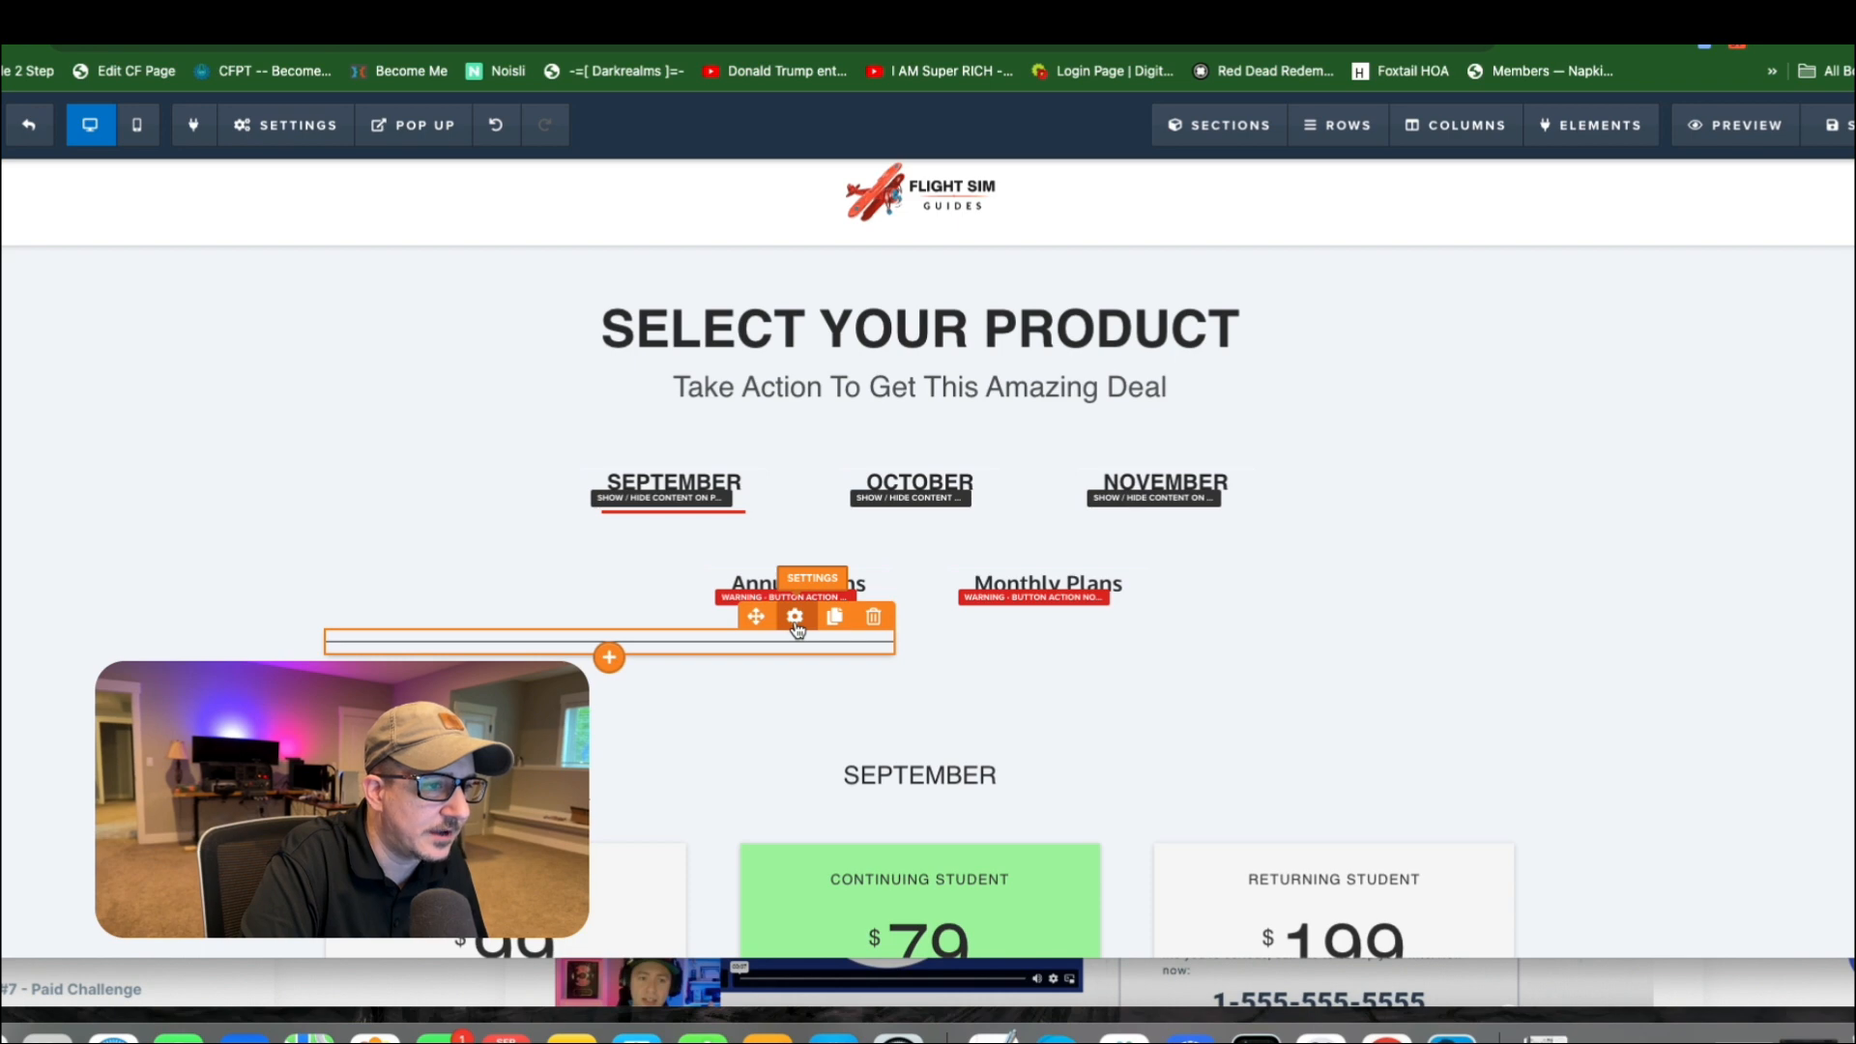
click(795, 618)
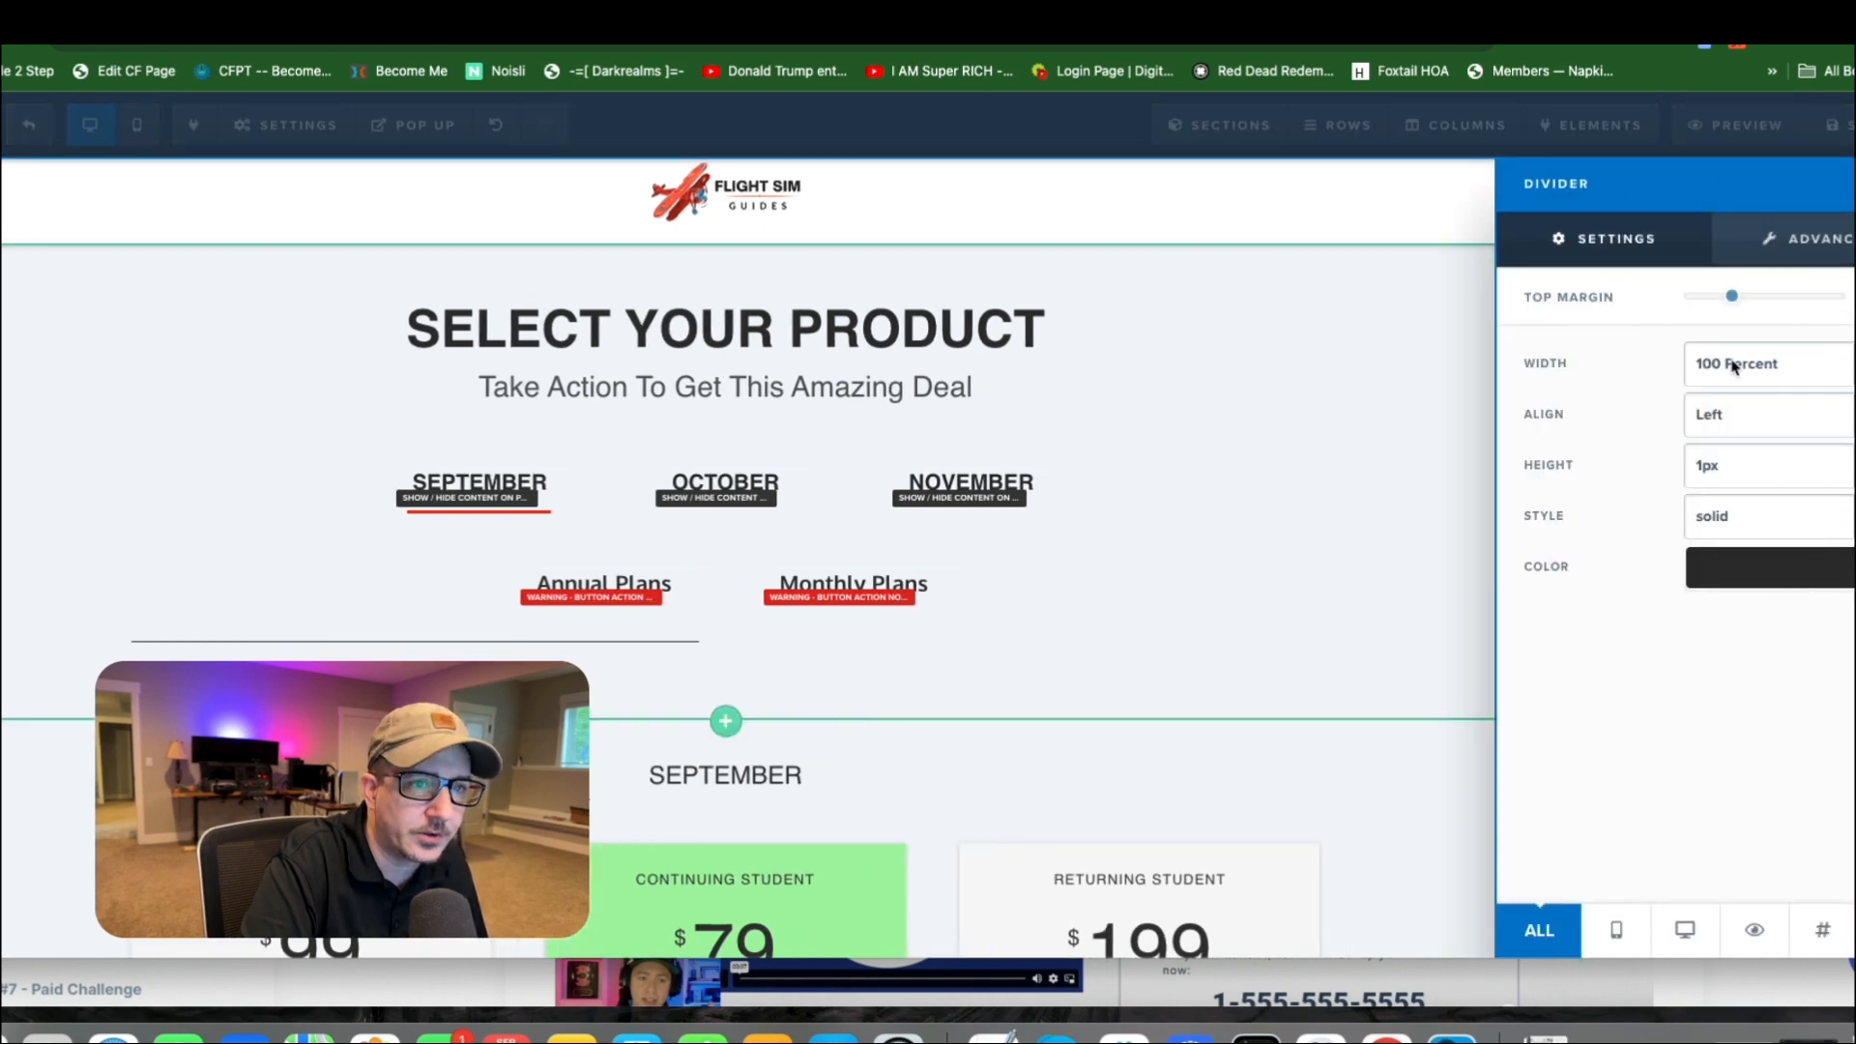
click(1793, 372)
click(1785, 416)
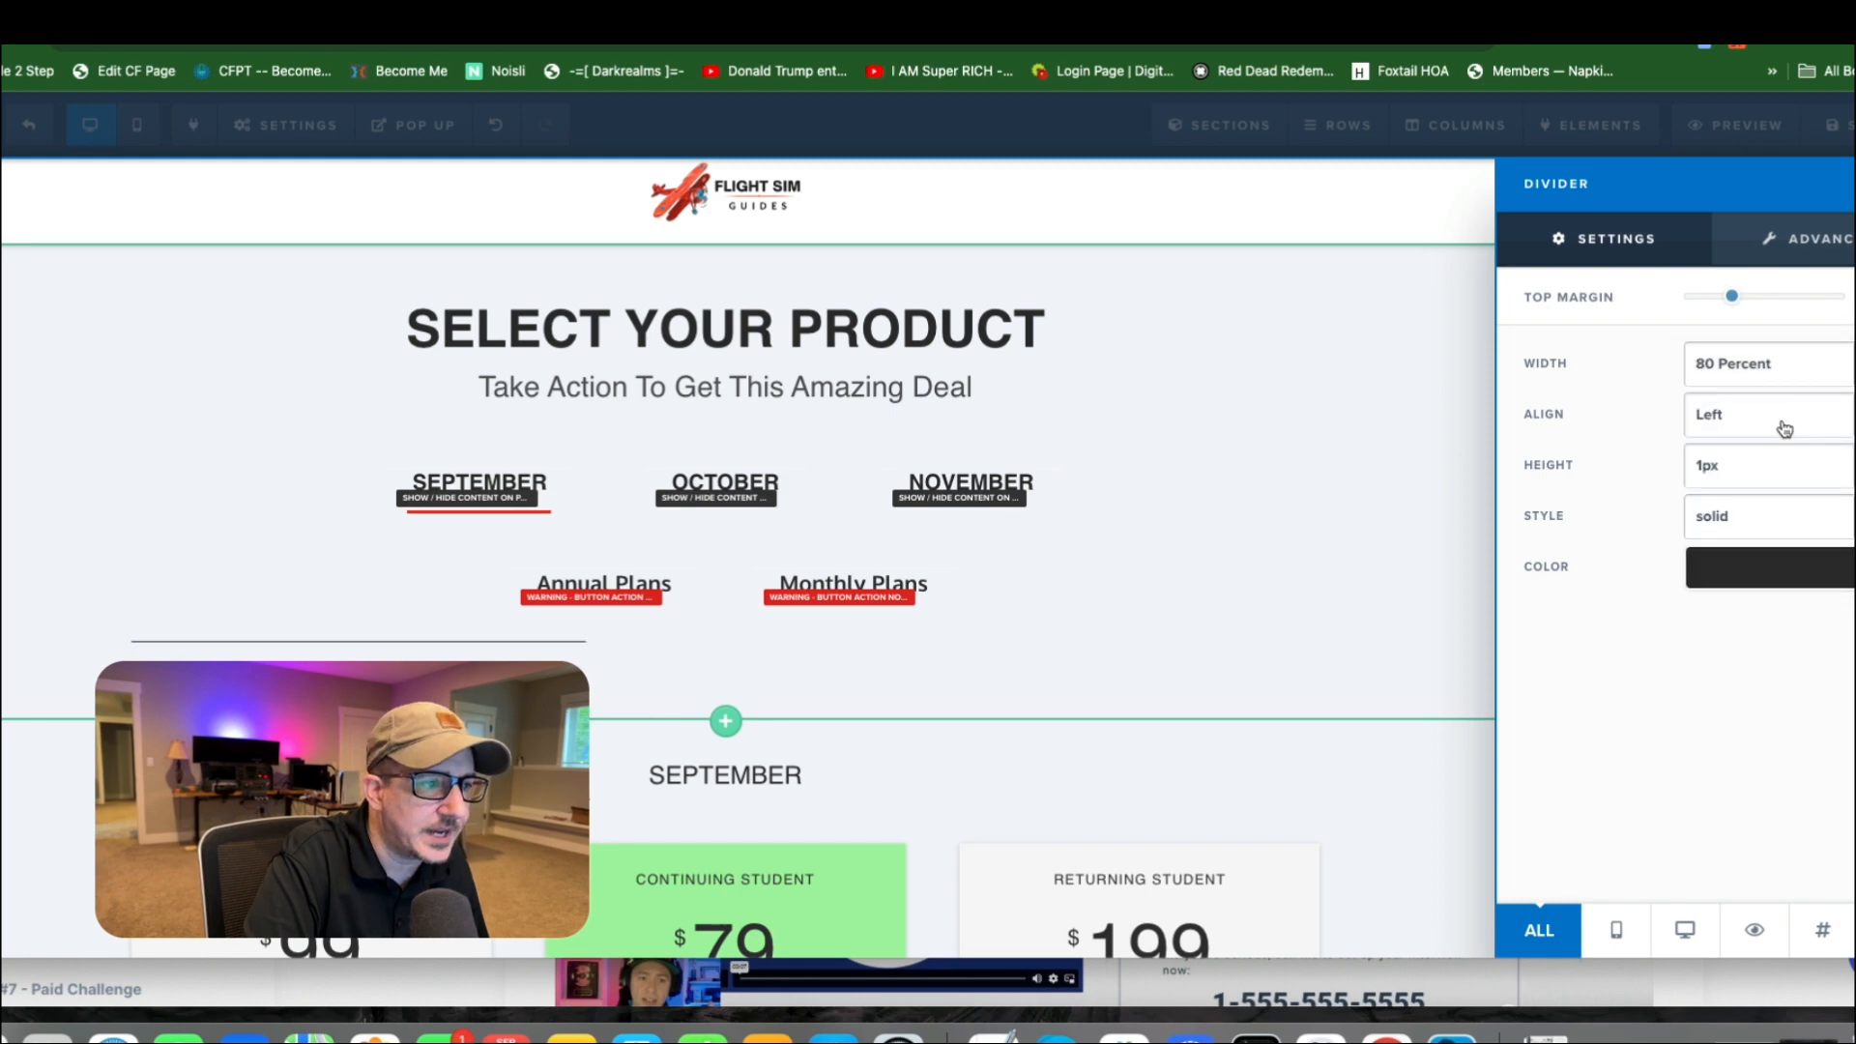
click(1756, 475)
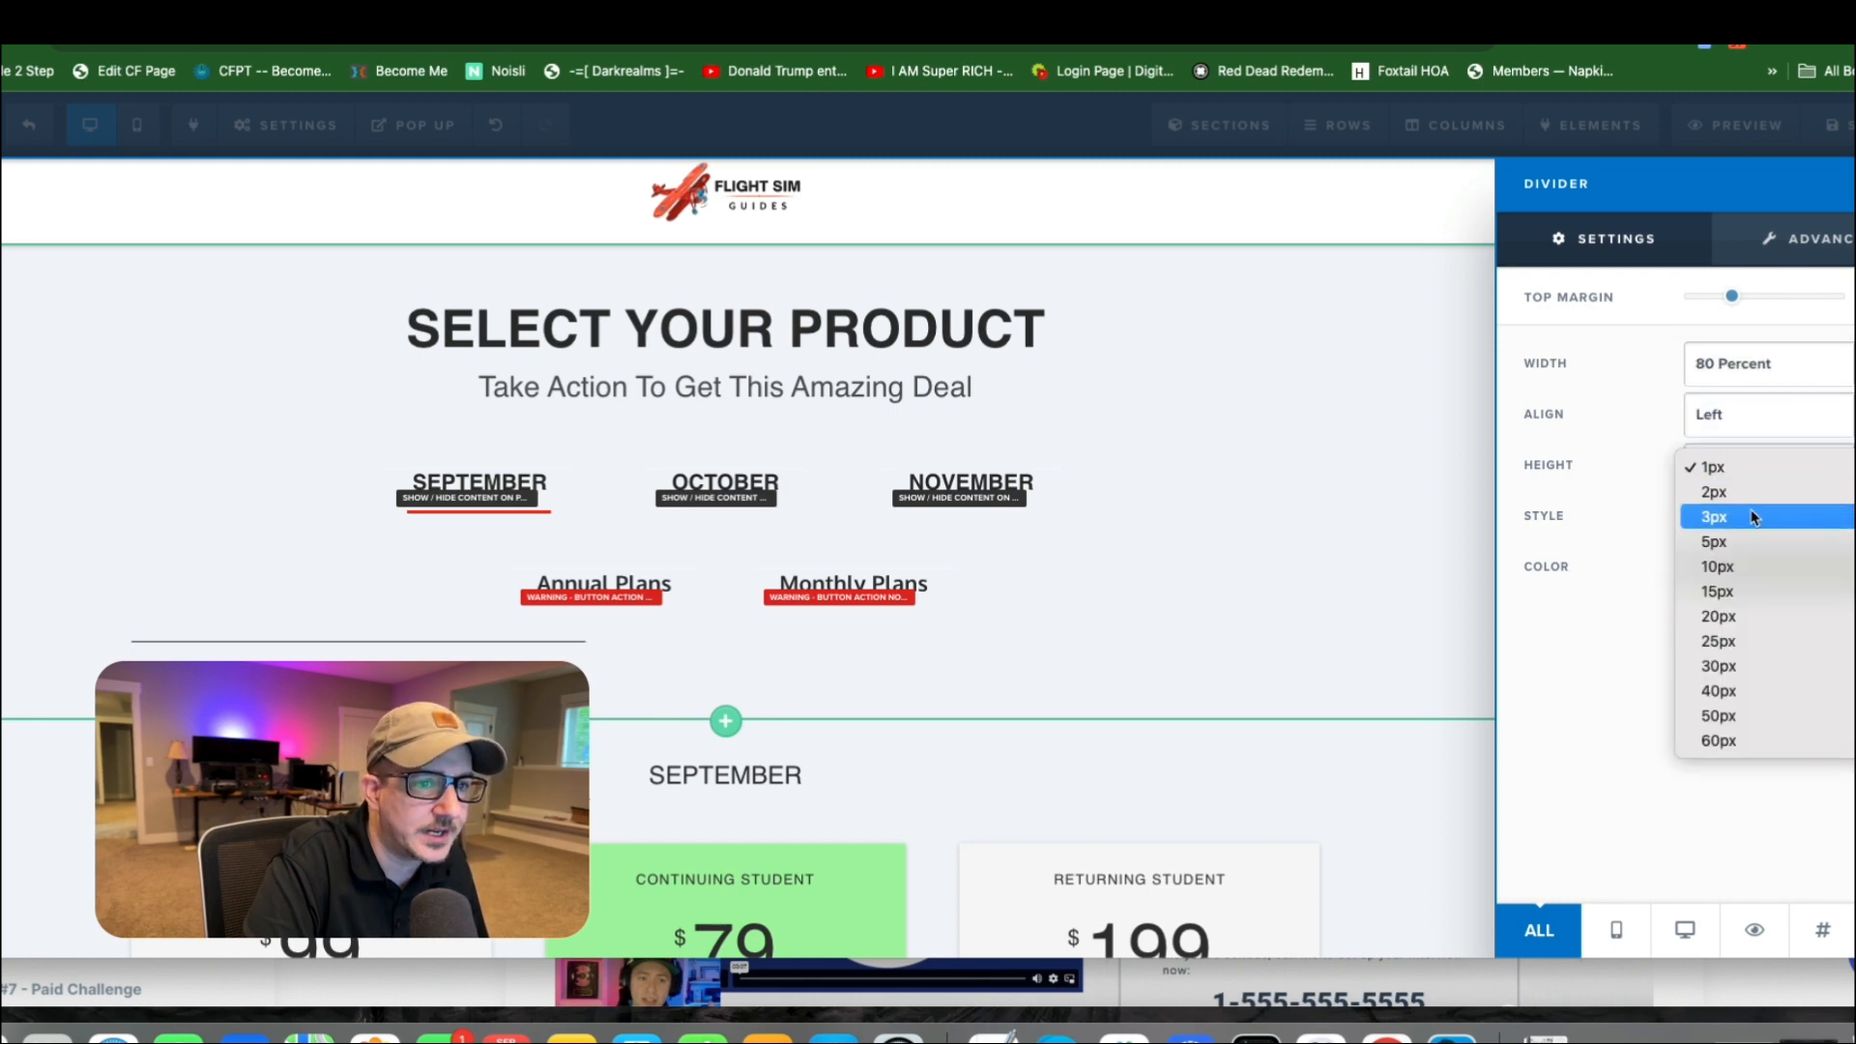
click(1749, 514)
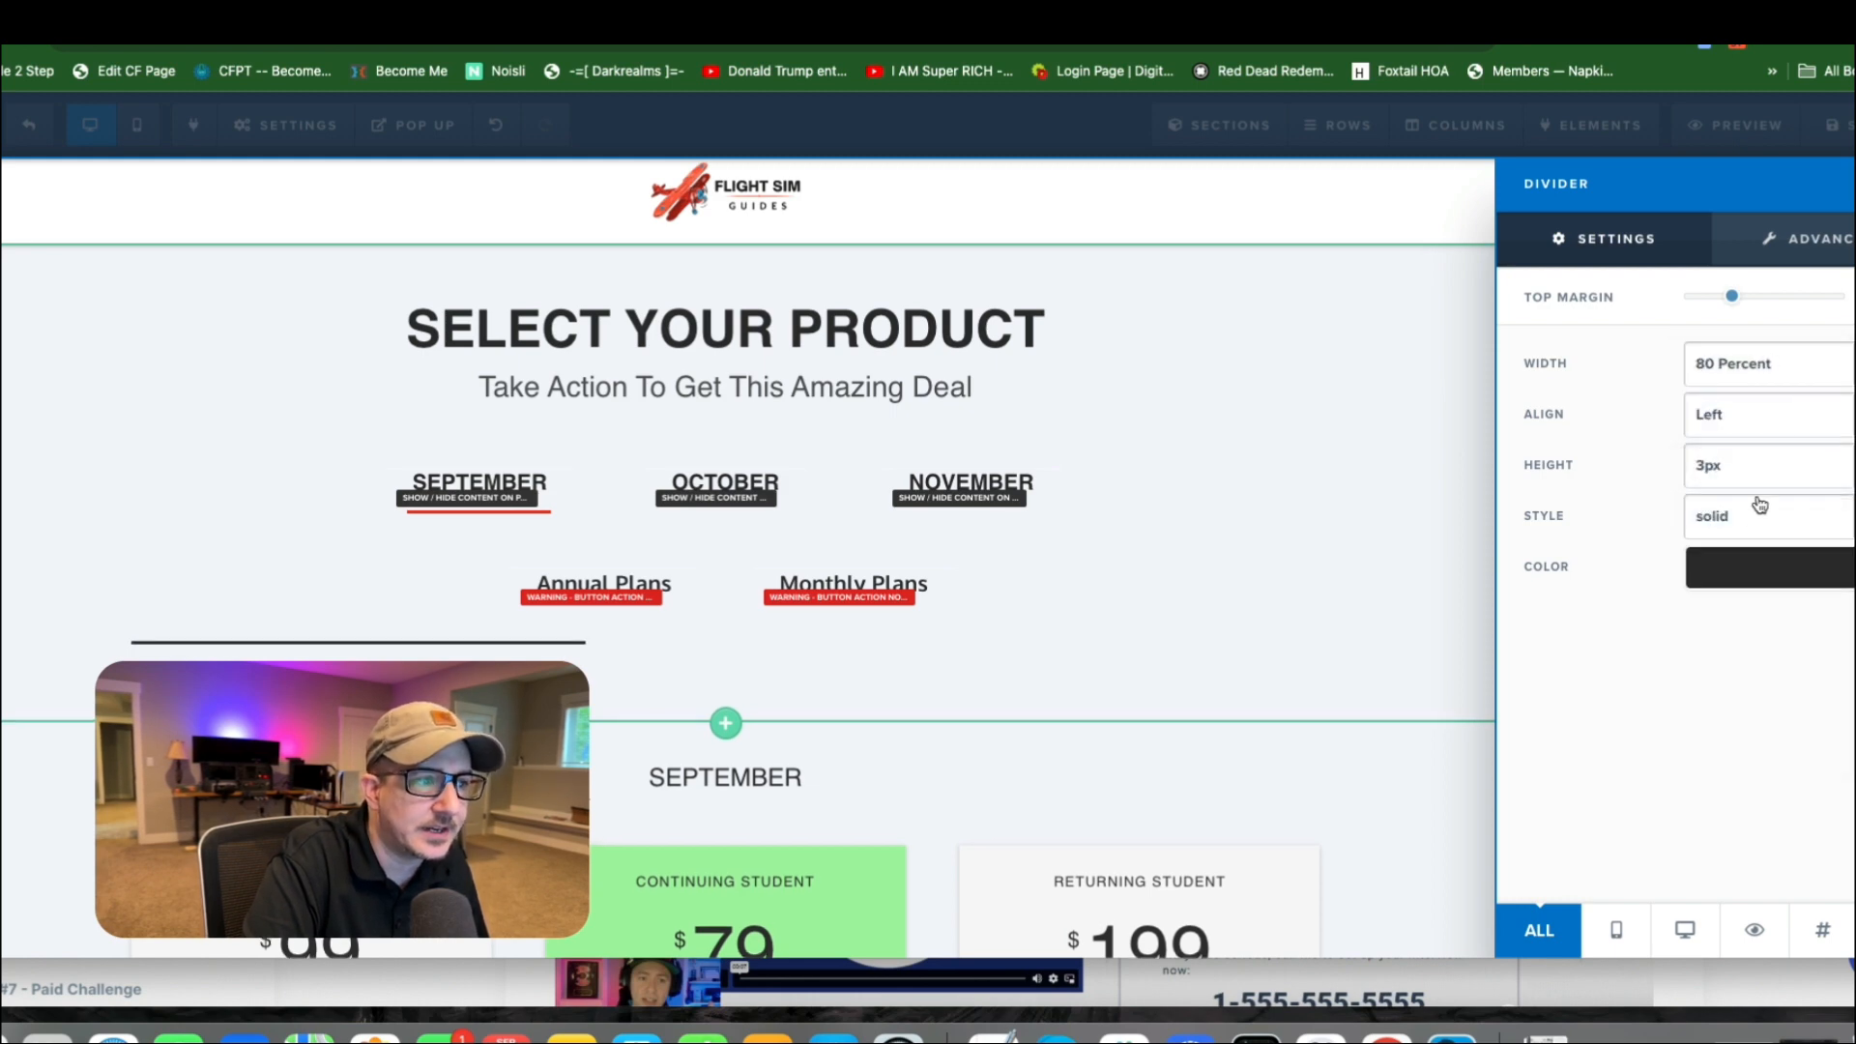
Try a 2px height for the divider and set it back to 3px.
click(1754, 478)
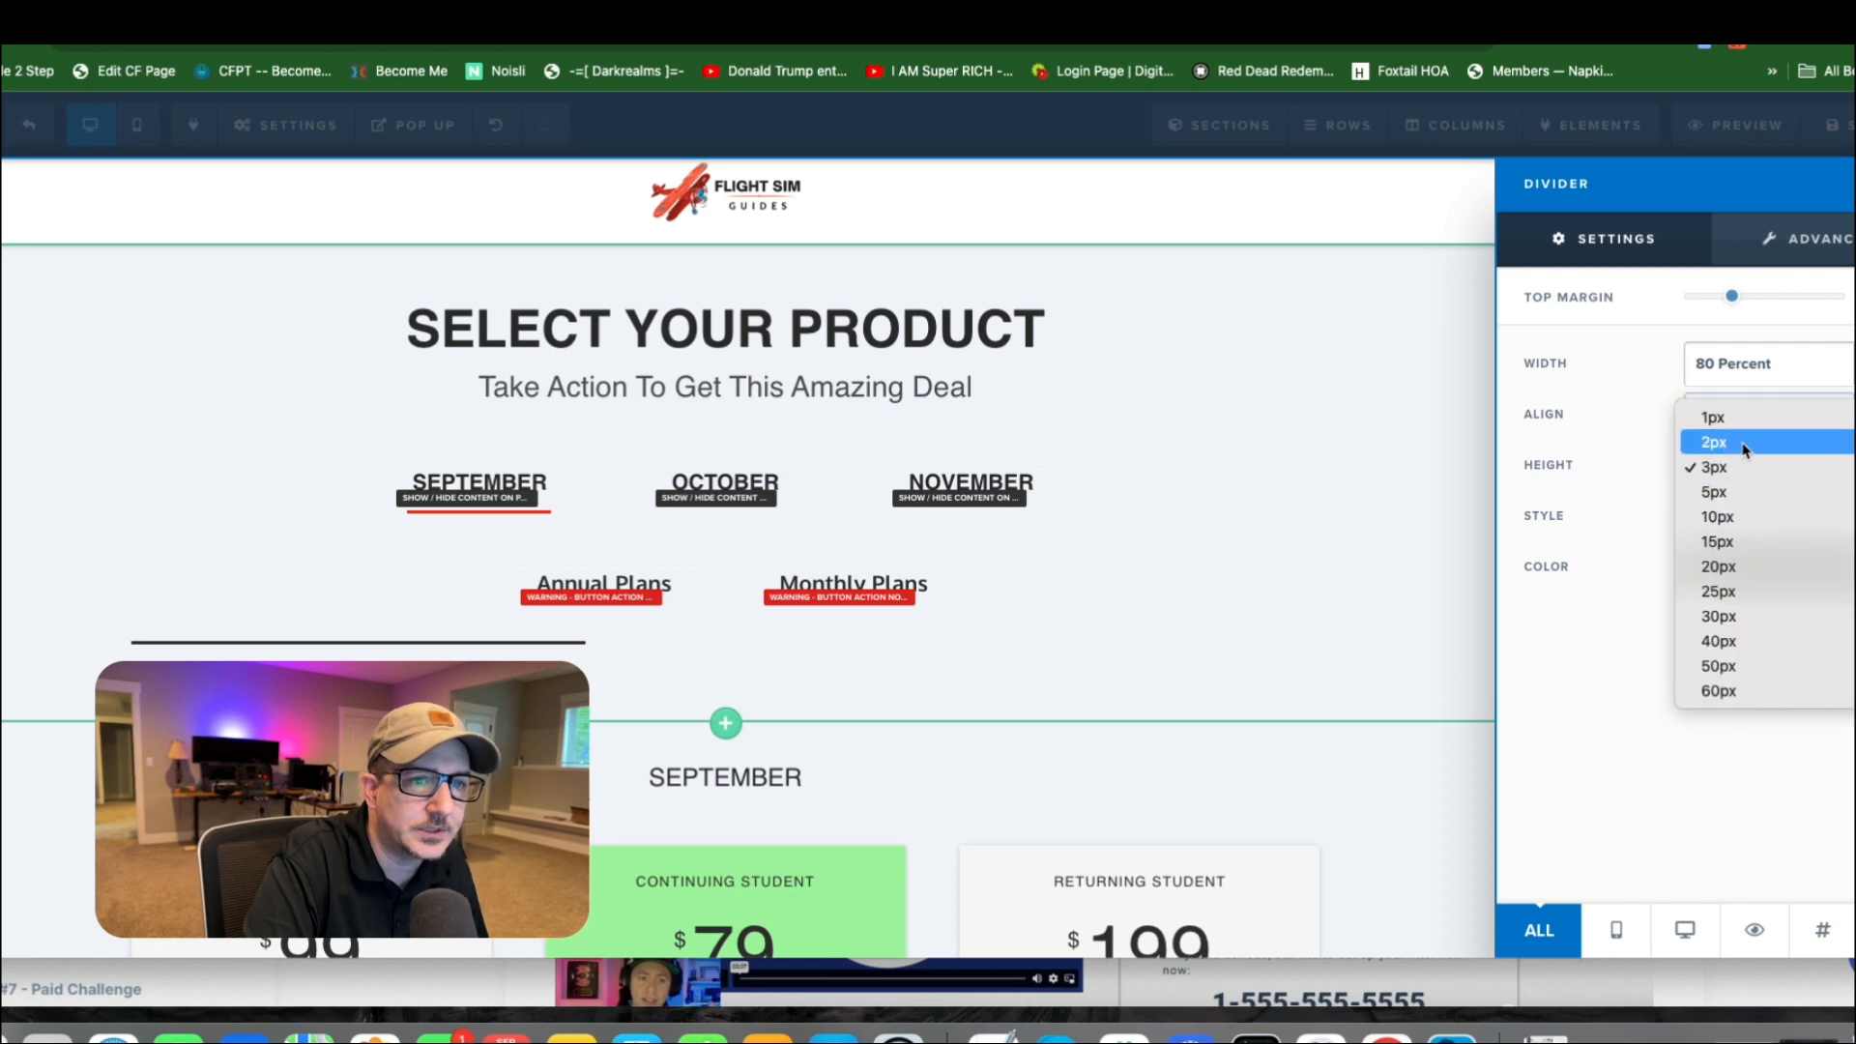
click(1745, 442)
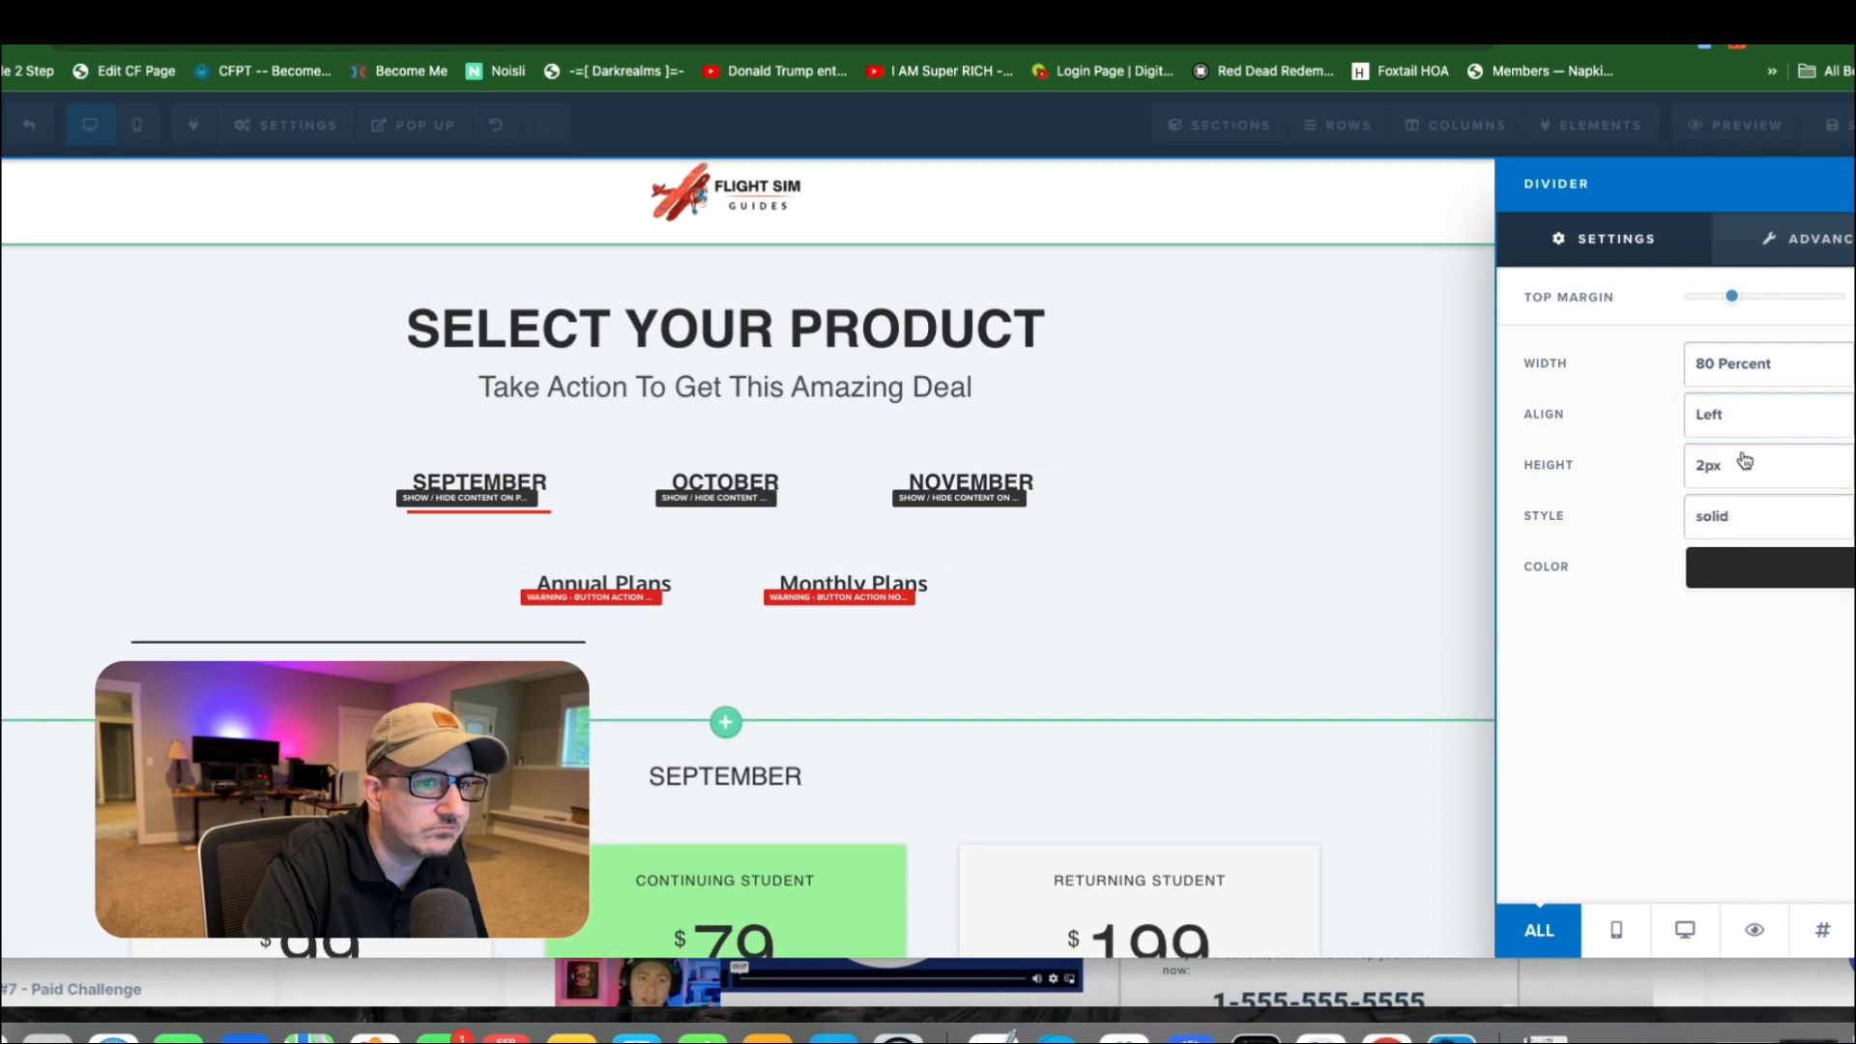
click(1745, 460)
click(1740, 489)
Set the divider's color to red #e43b2c and its alignment to Right.
click(1733, 578)
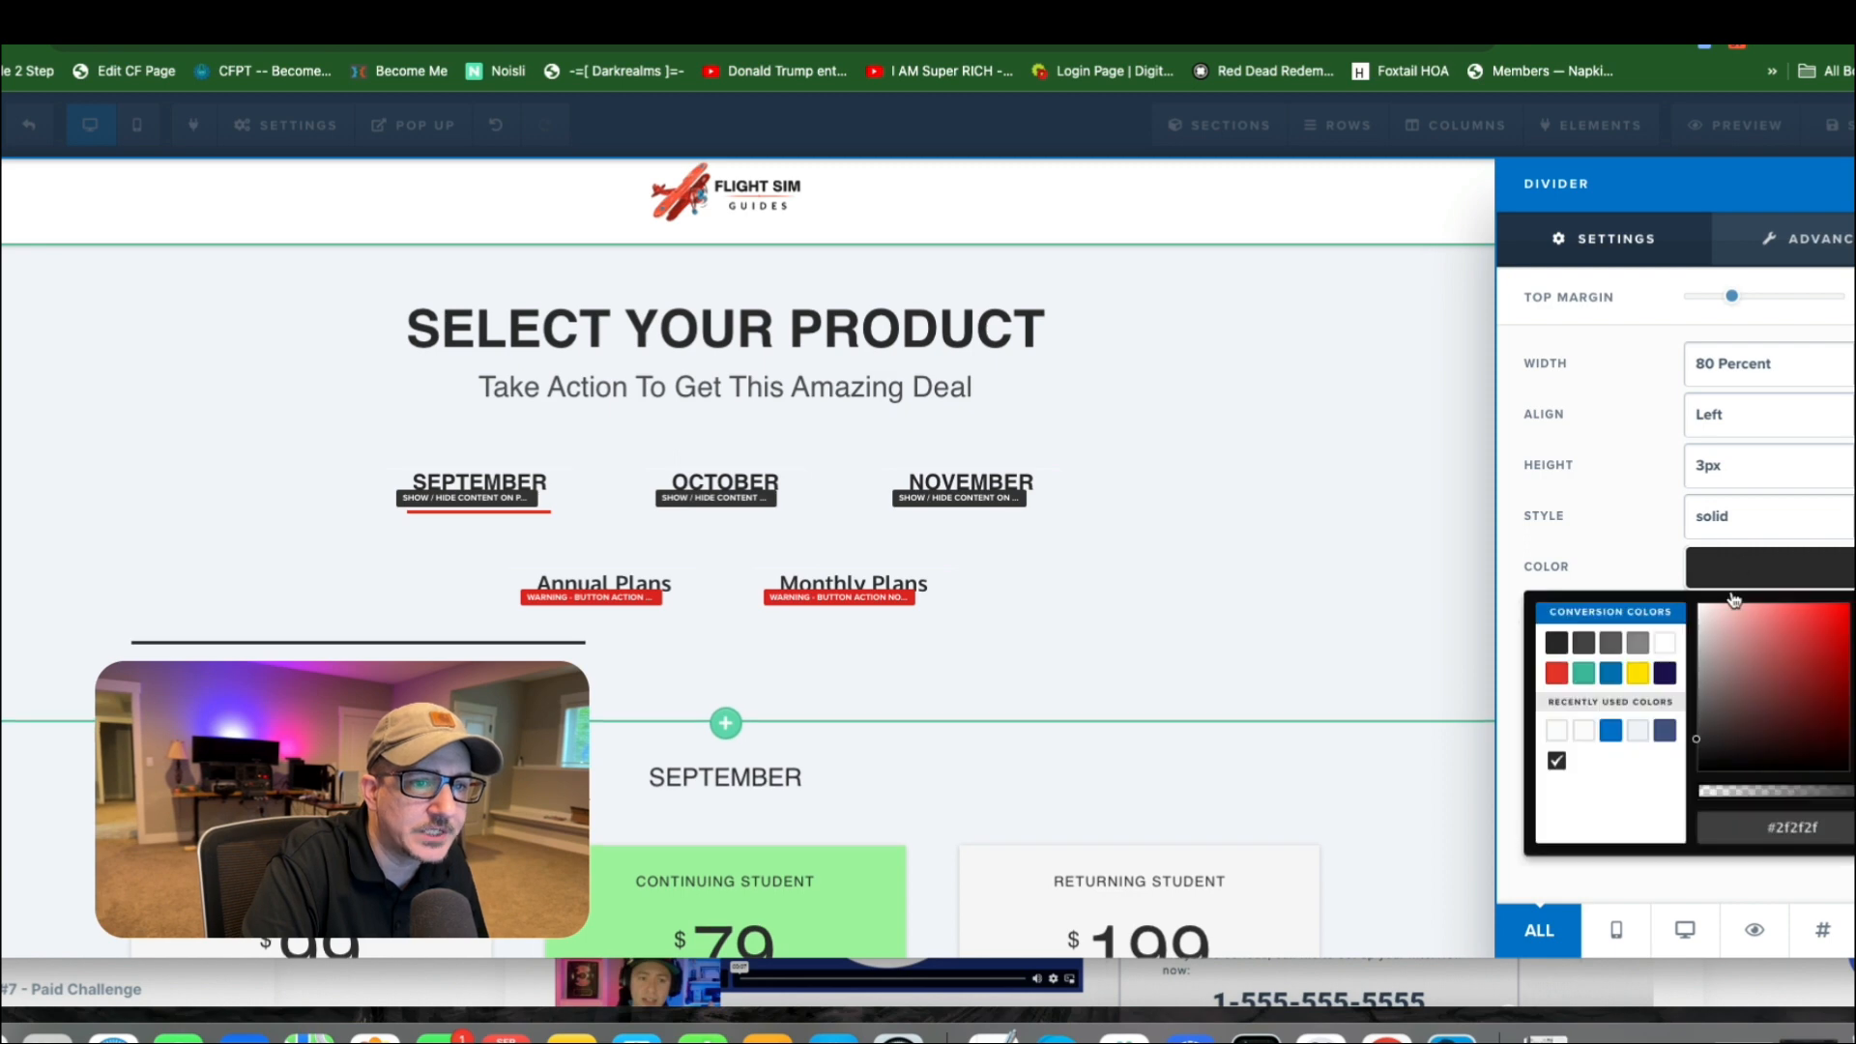
click(1558, 673)
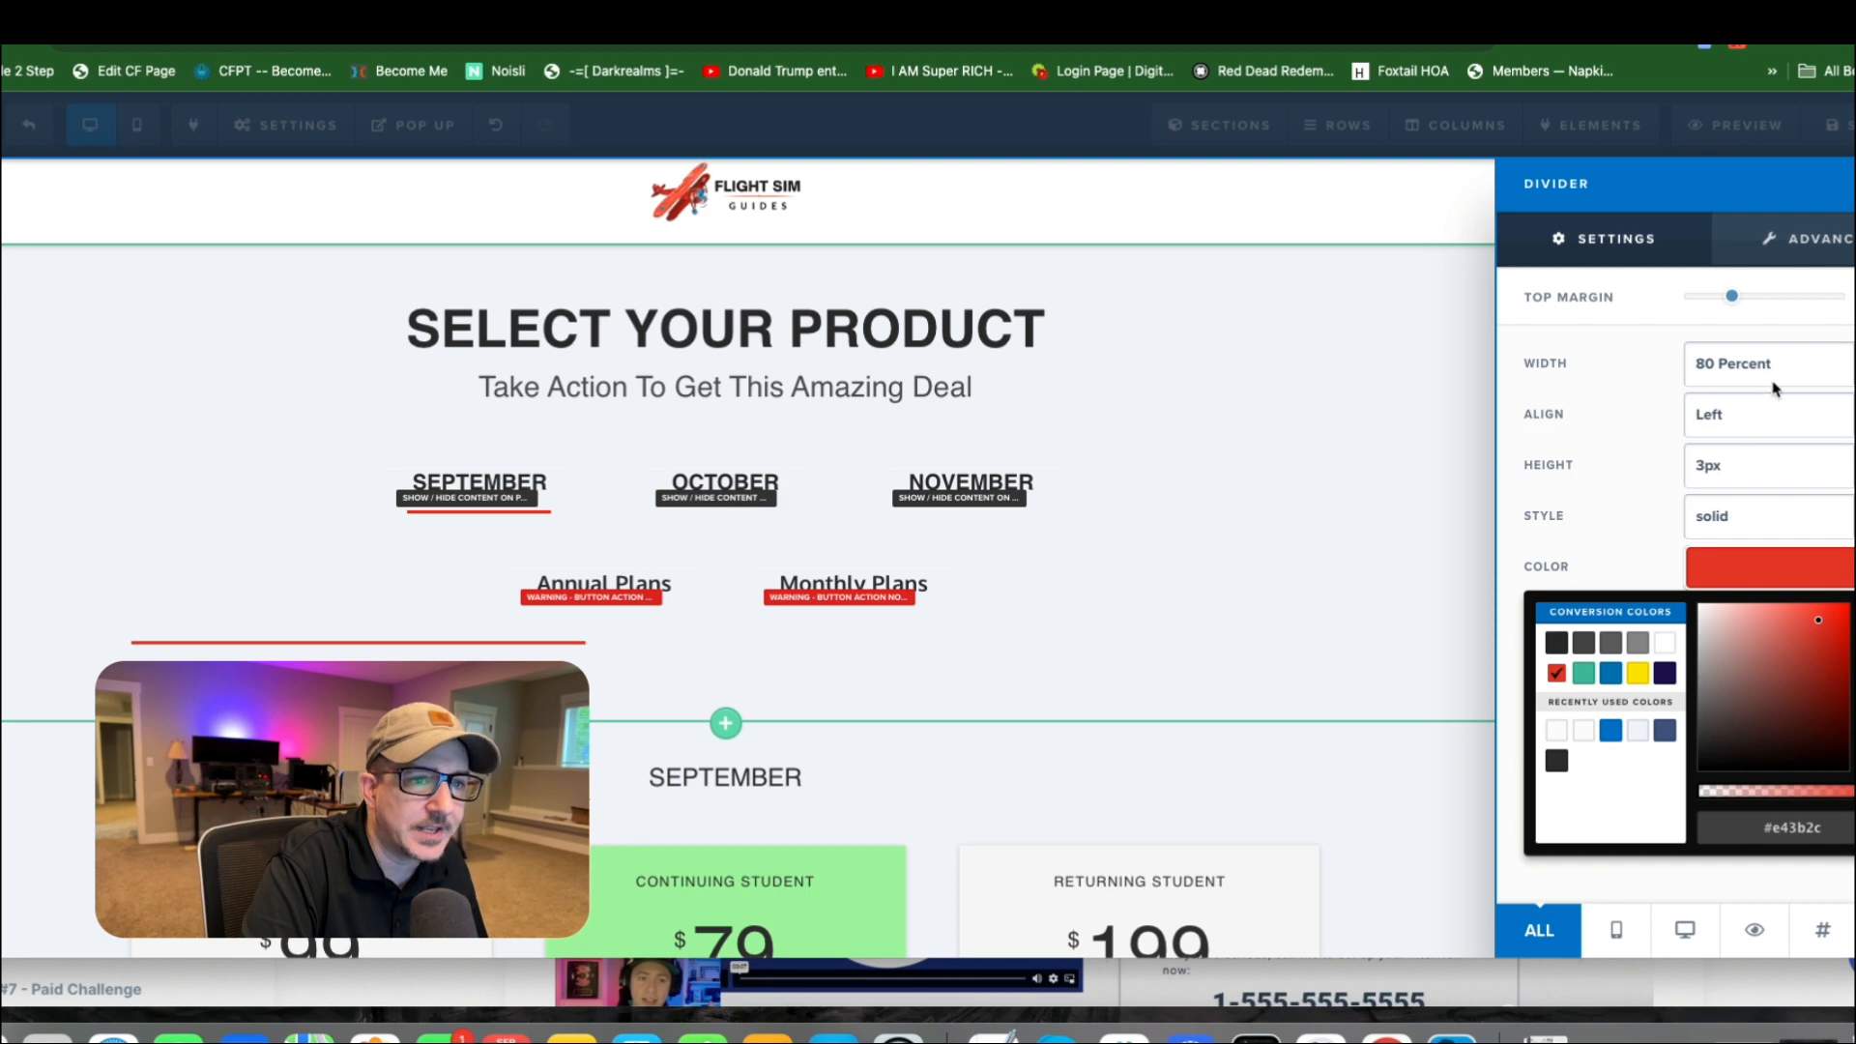
click(1801, 418)
click(1777, 467)
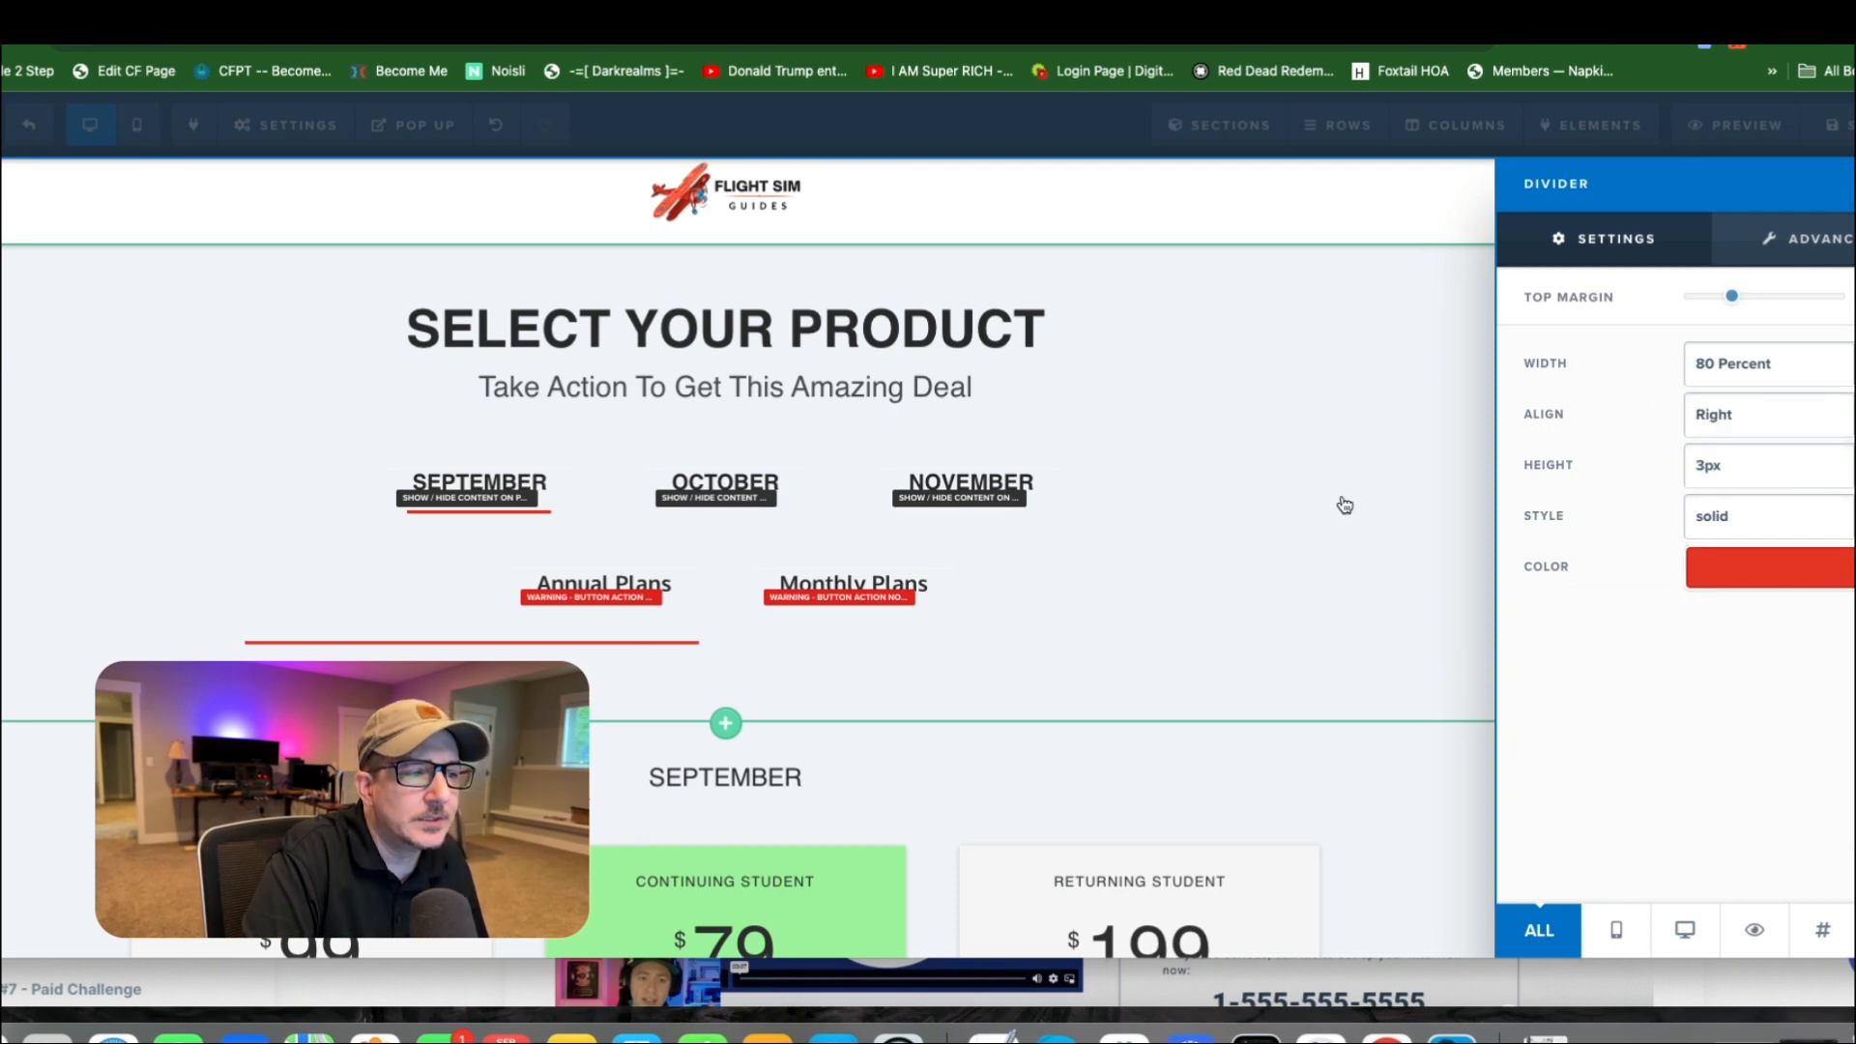
Try a 10 Percent width for the divider, set it to 25 Percent, and close its settings.
click(1767, 364)
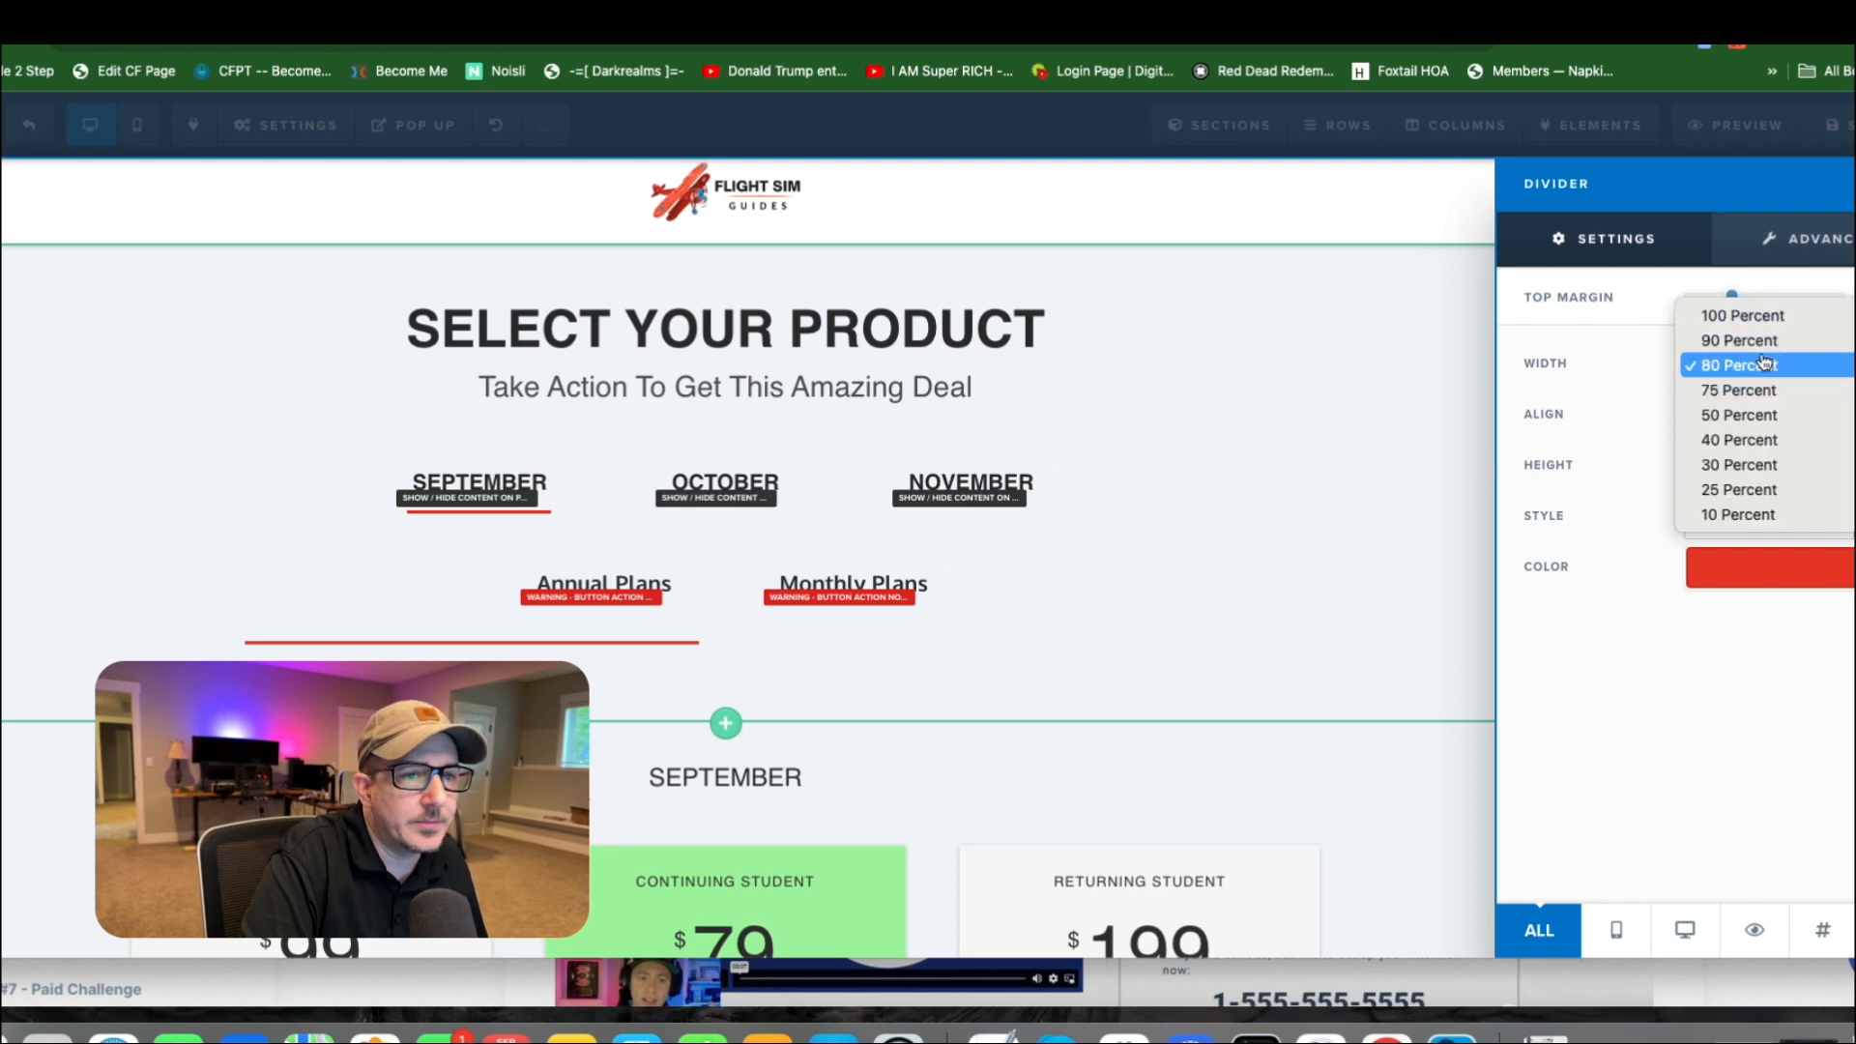
click(1755, 510)
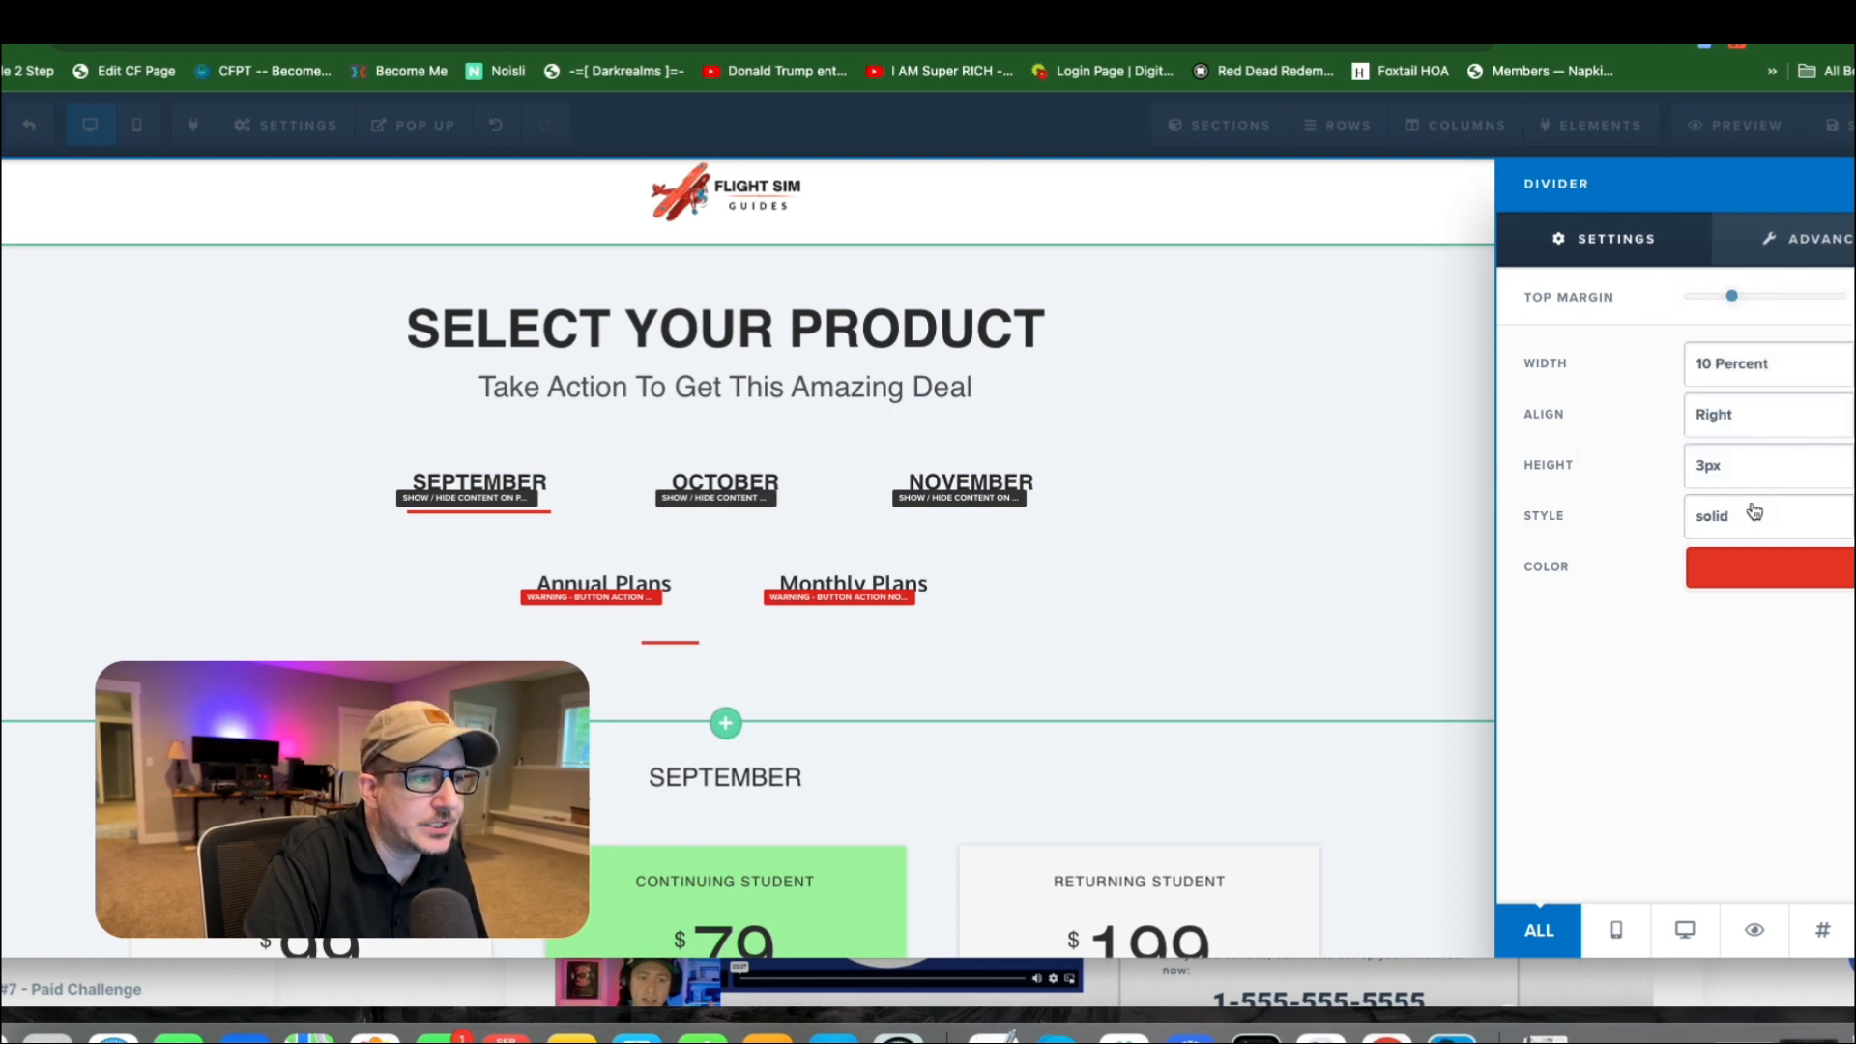
click(1727, 364)
click(1726, 348)
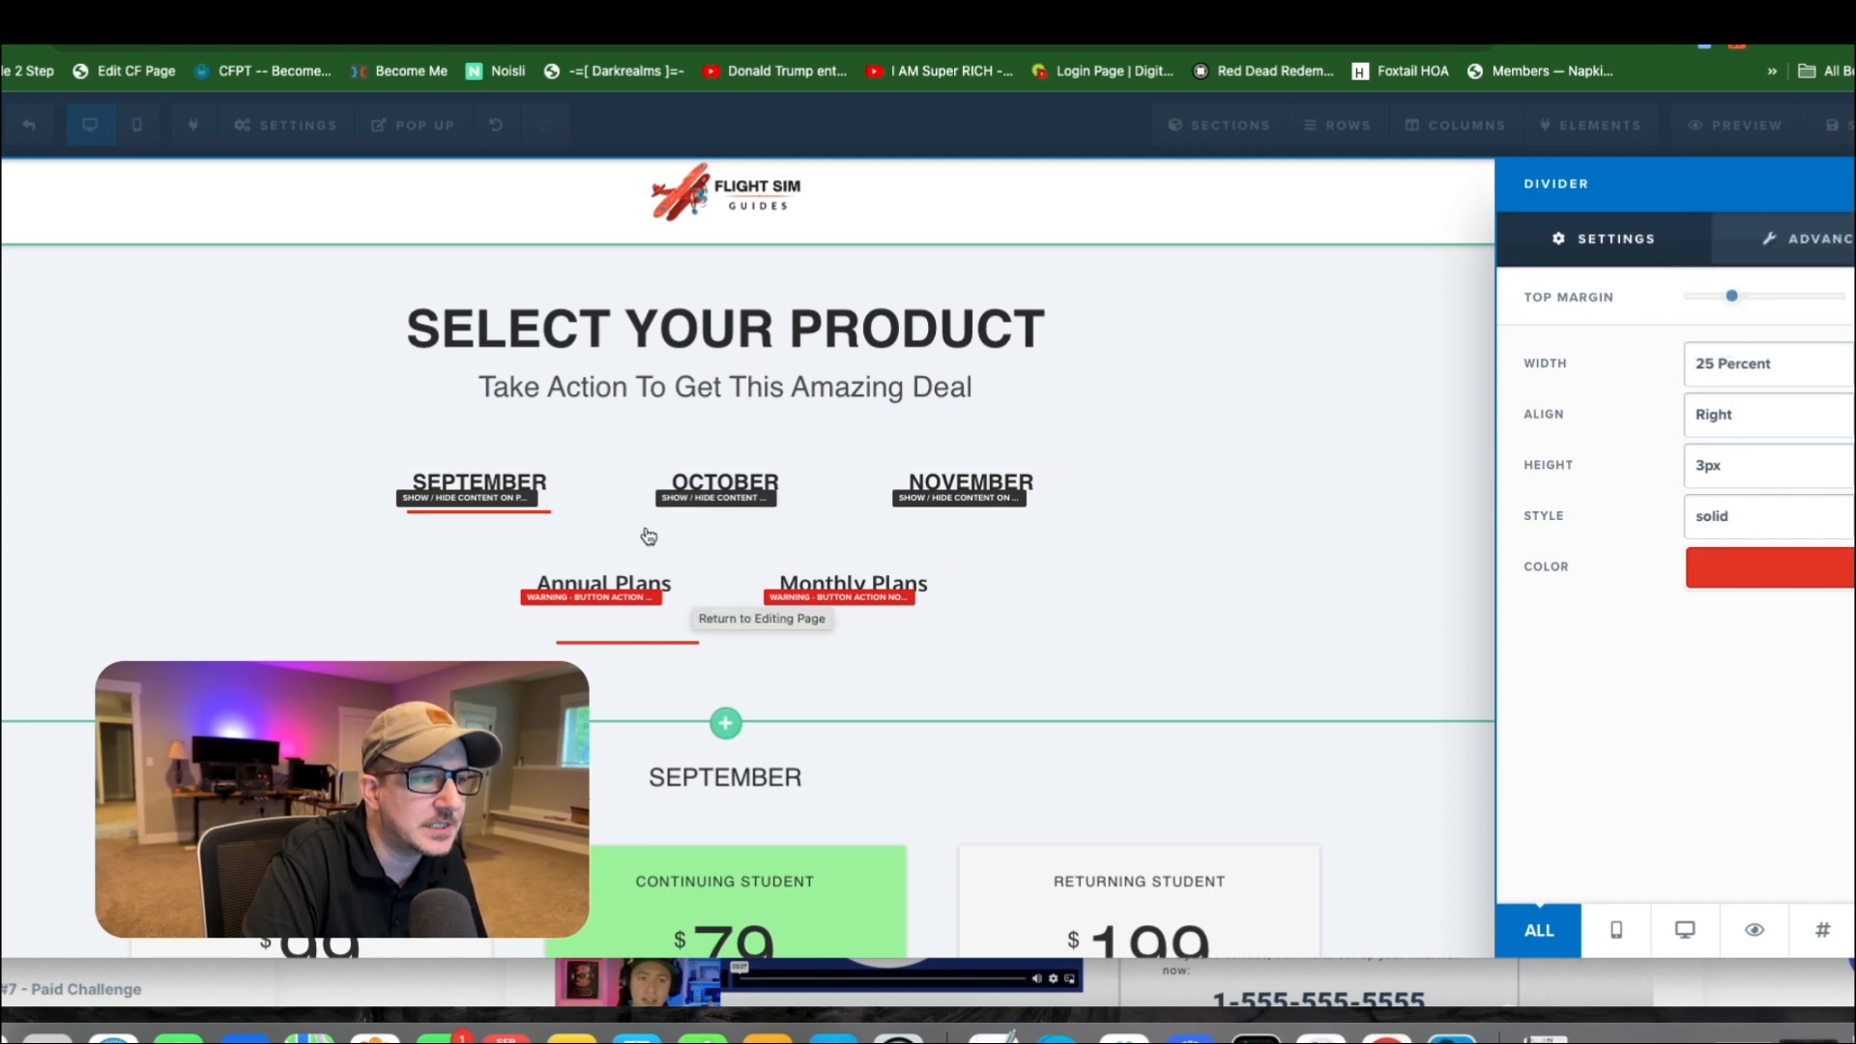
click(698, 544)
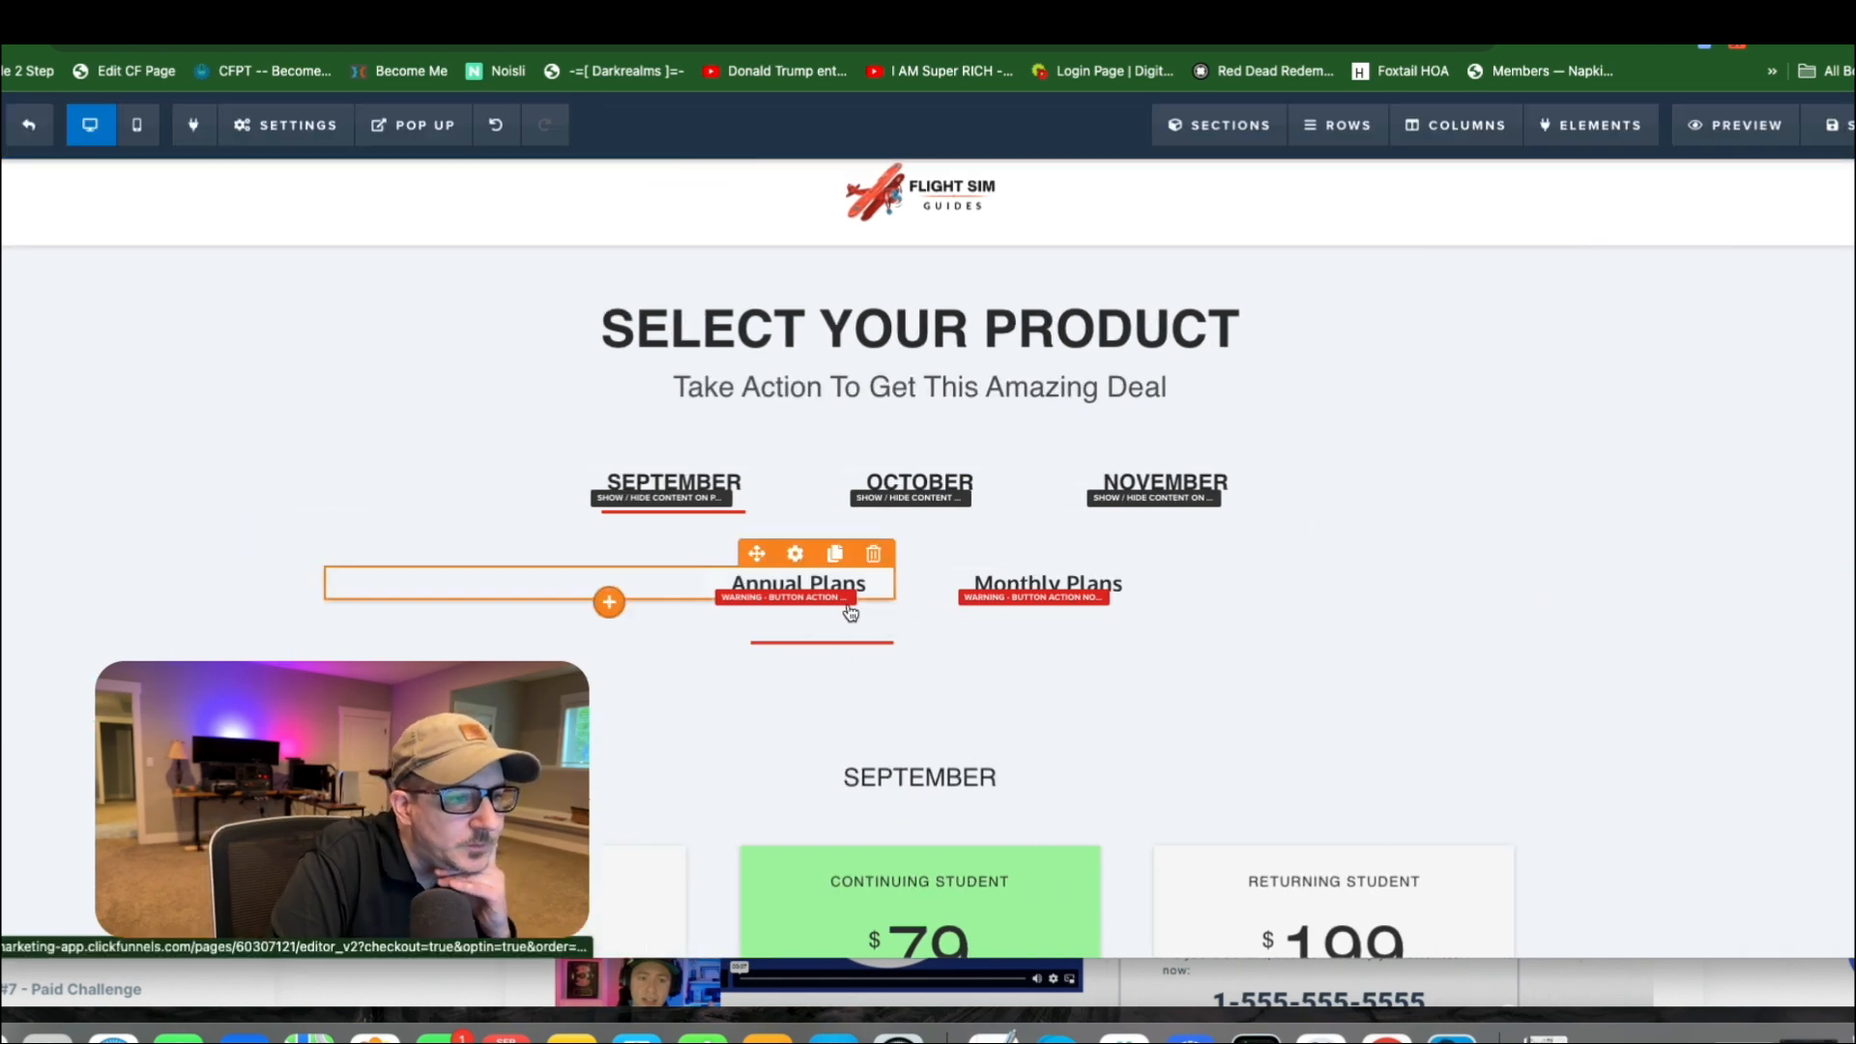
Reduce the top margin of the red divider under Annual Plans to its minimum and close its settings.
click(821, 641)
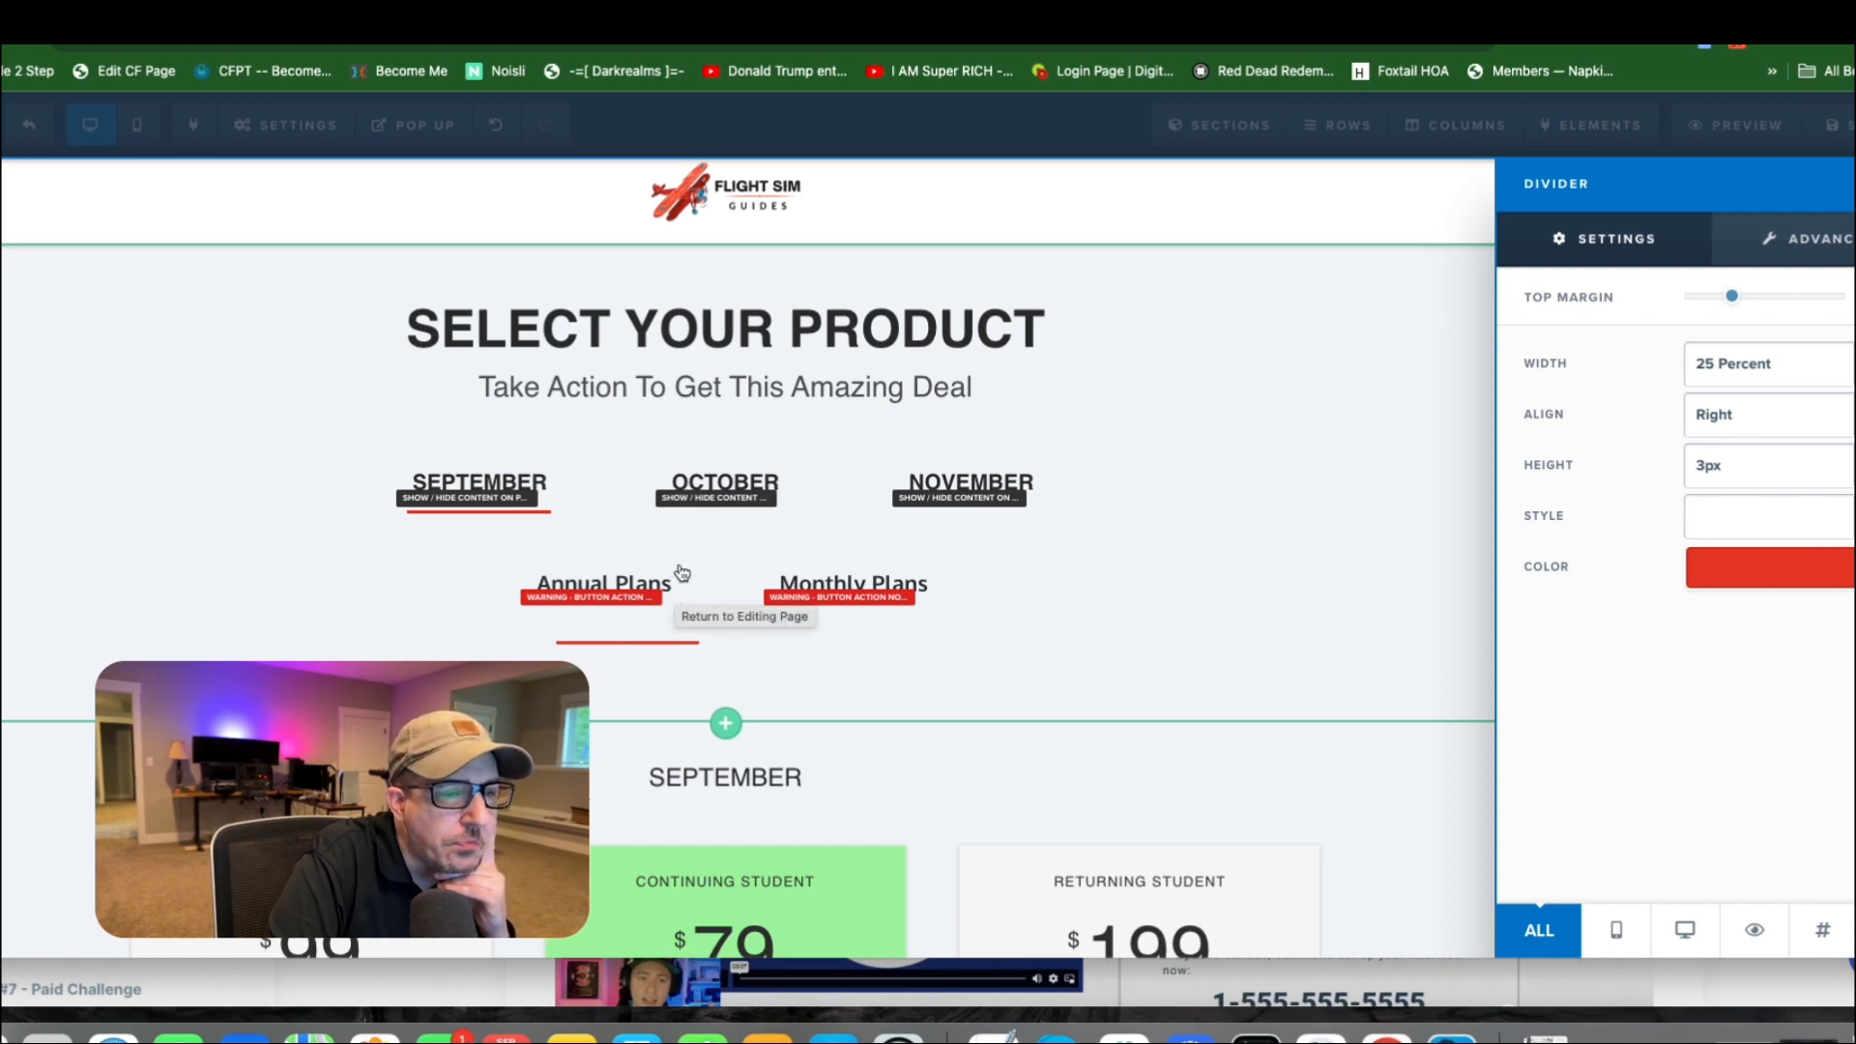
click(682, 572)
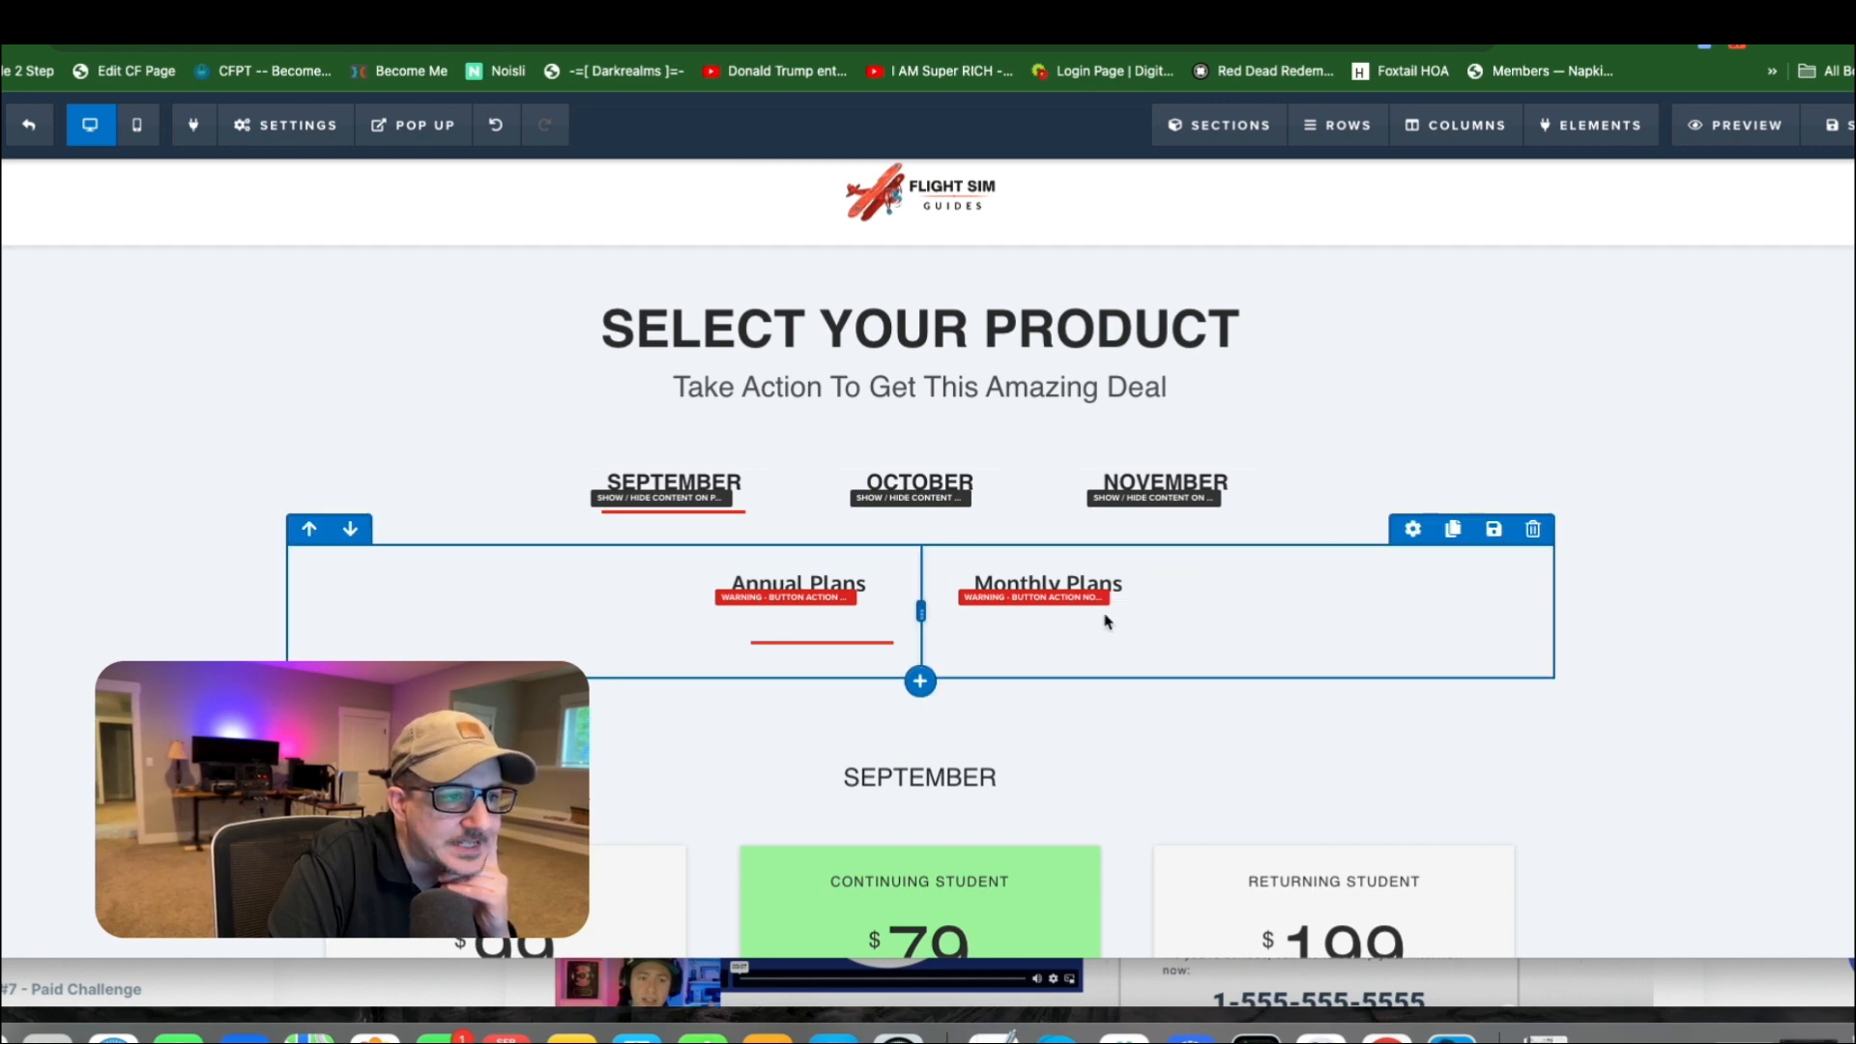
click(799, 630)
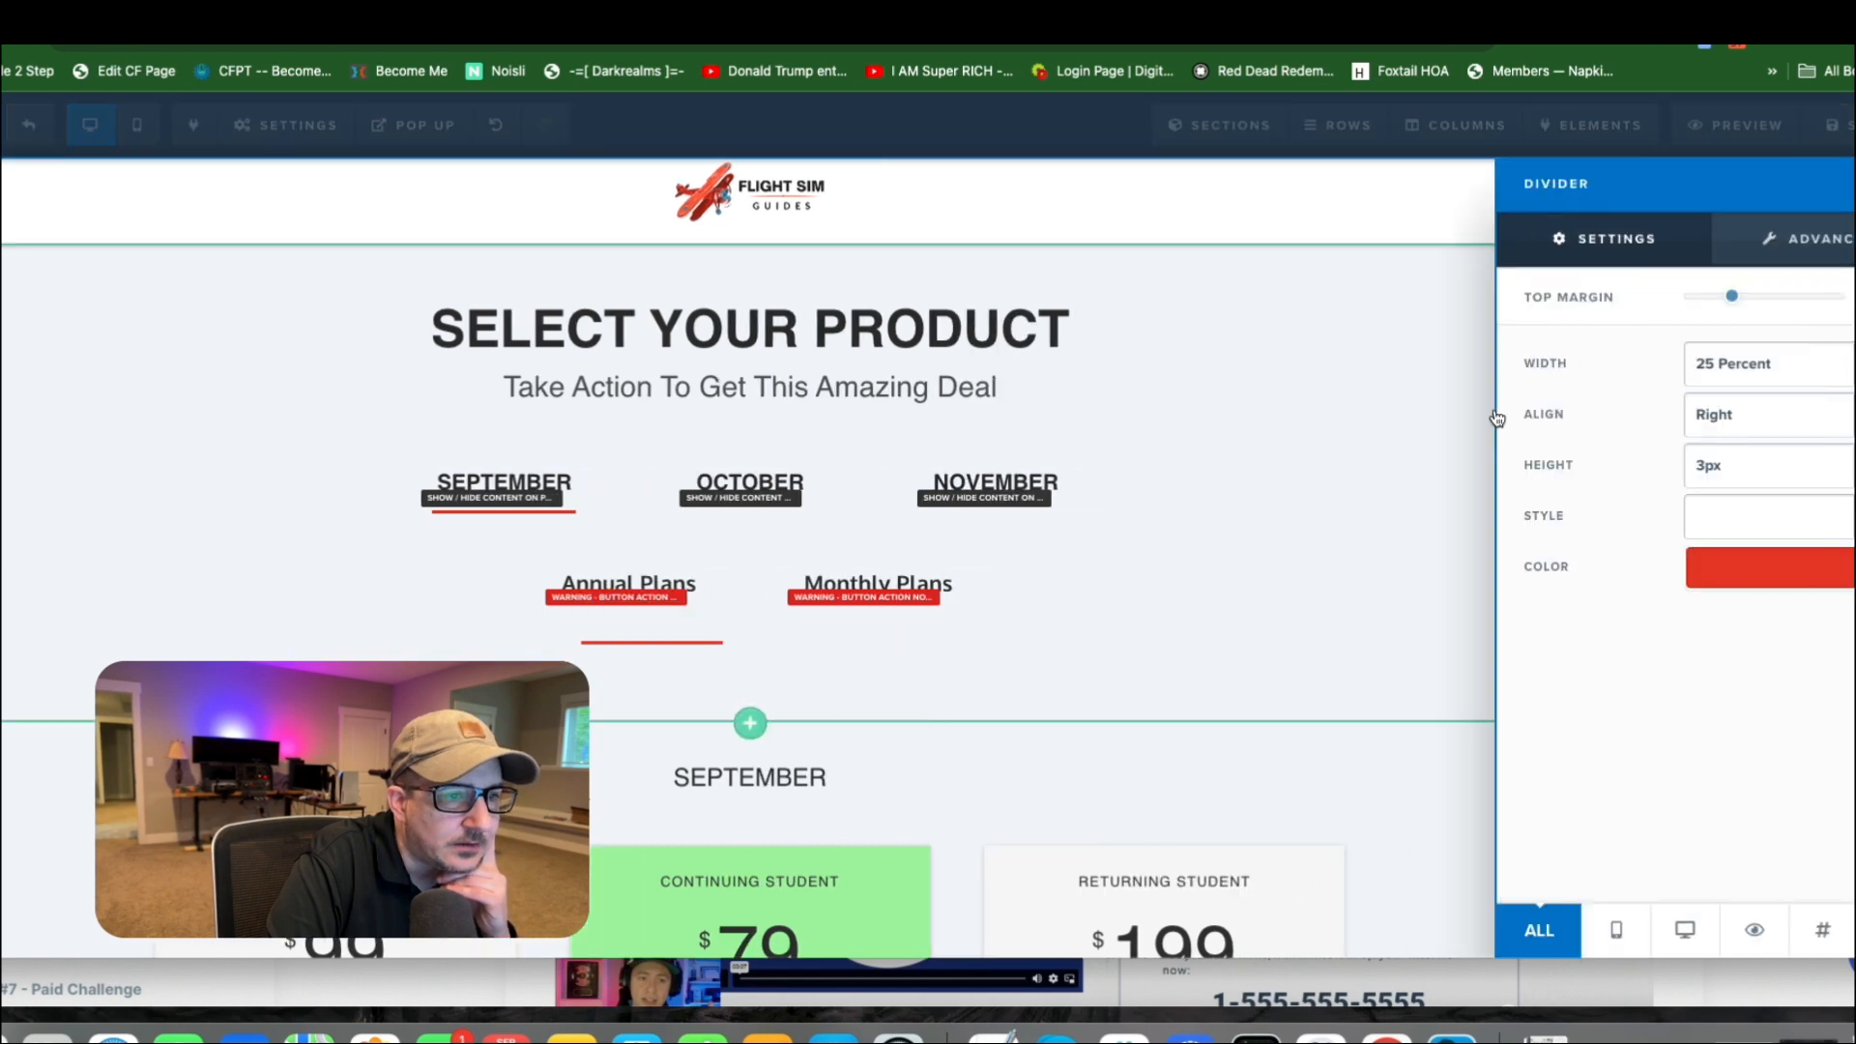
drag(1730, 297, 1624, 315)
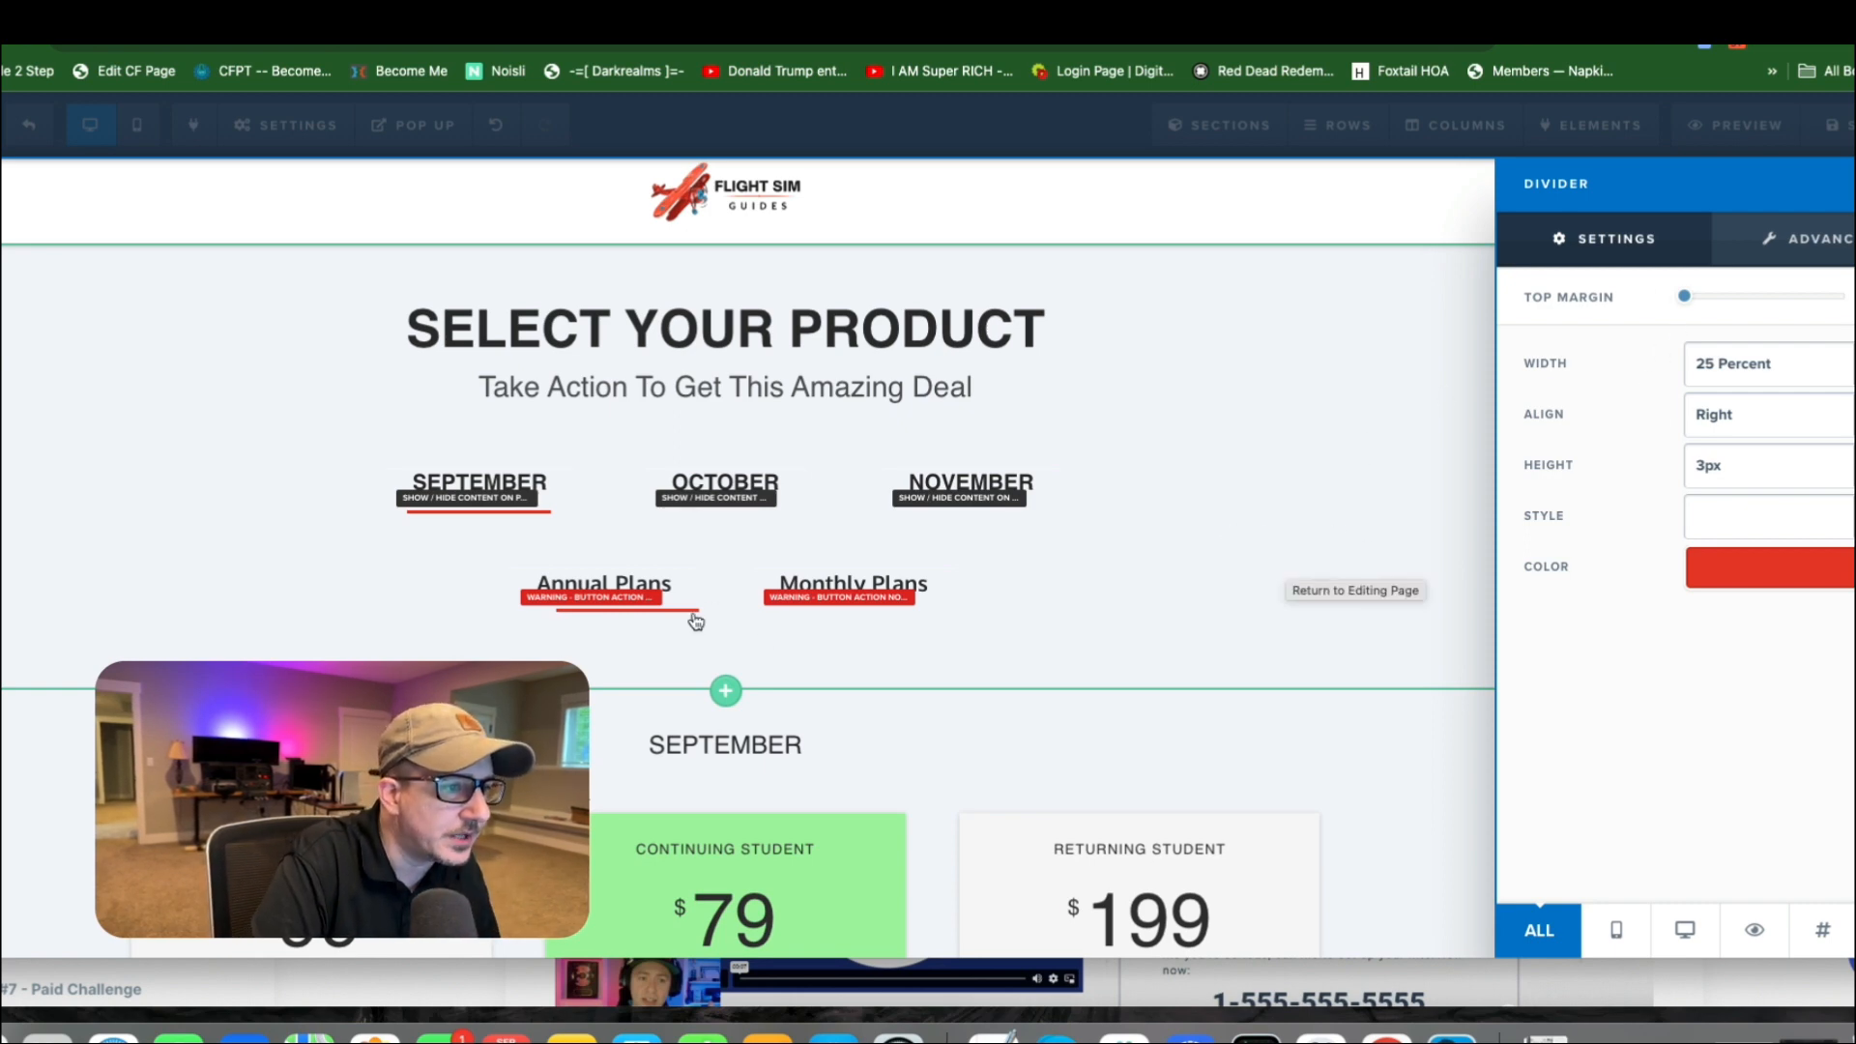
click(709, 549)
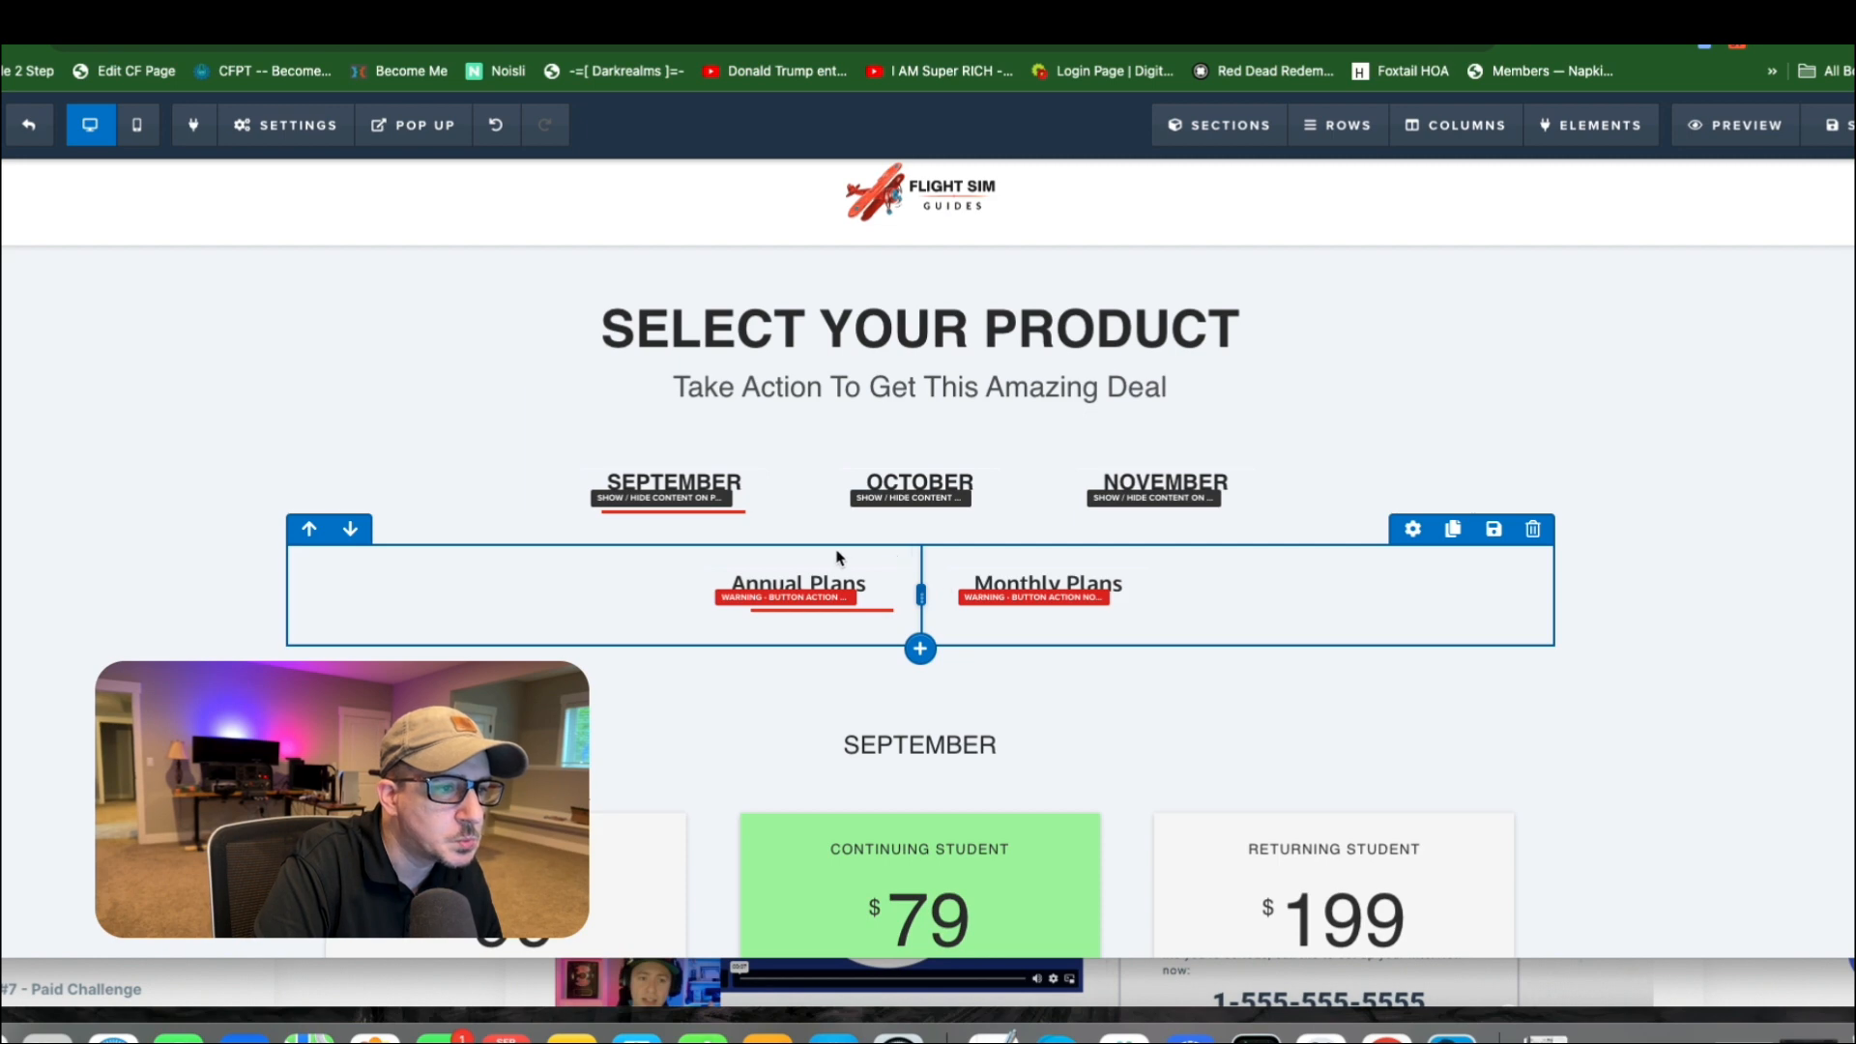
Try minimum left-right padding and side margin on the two-column plans row to bring its buttons closer together.
click(1412, 529)
scroll(1646, 670, down, 1)
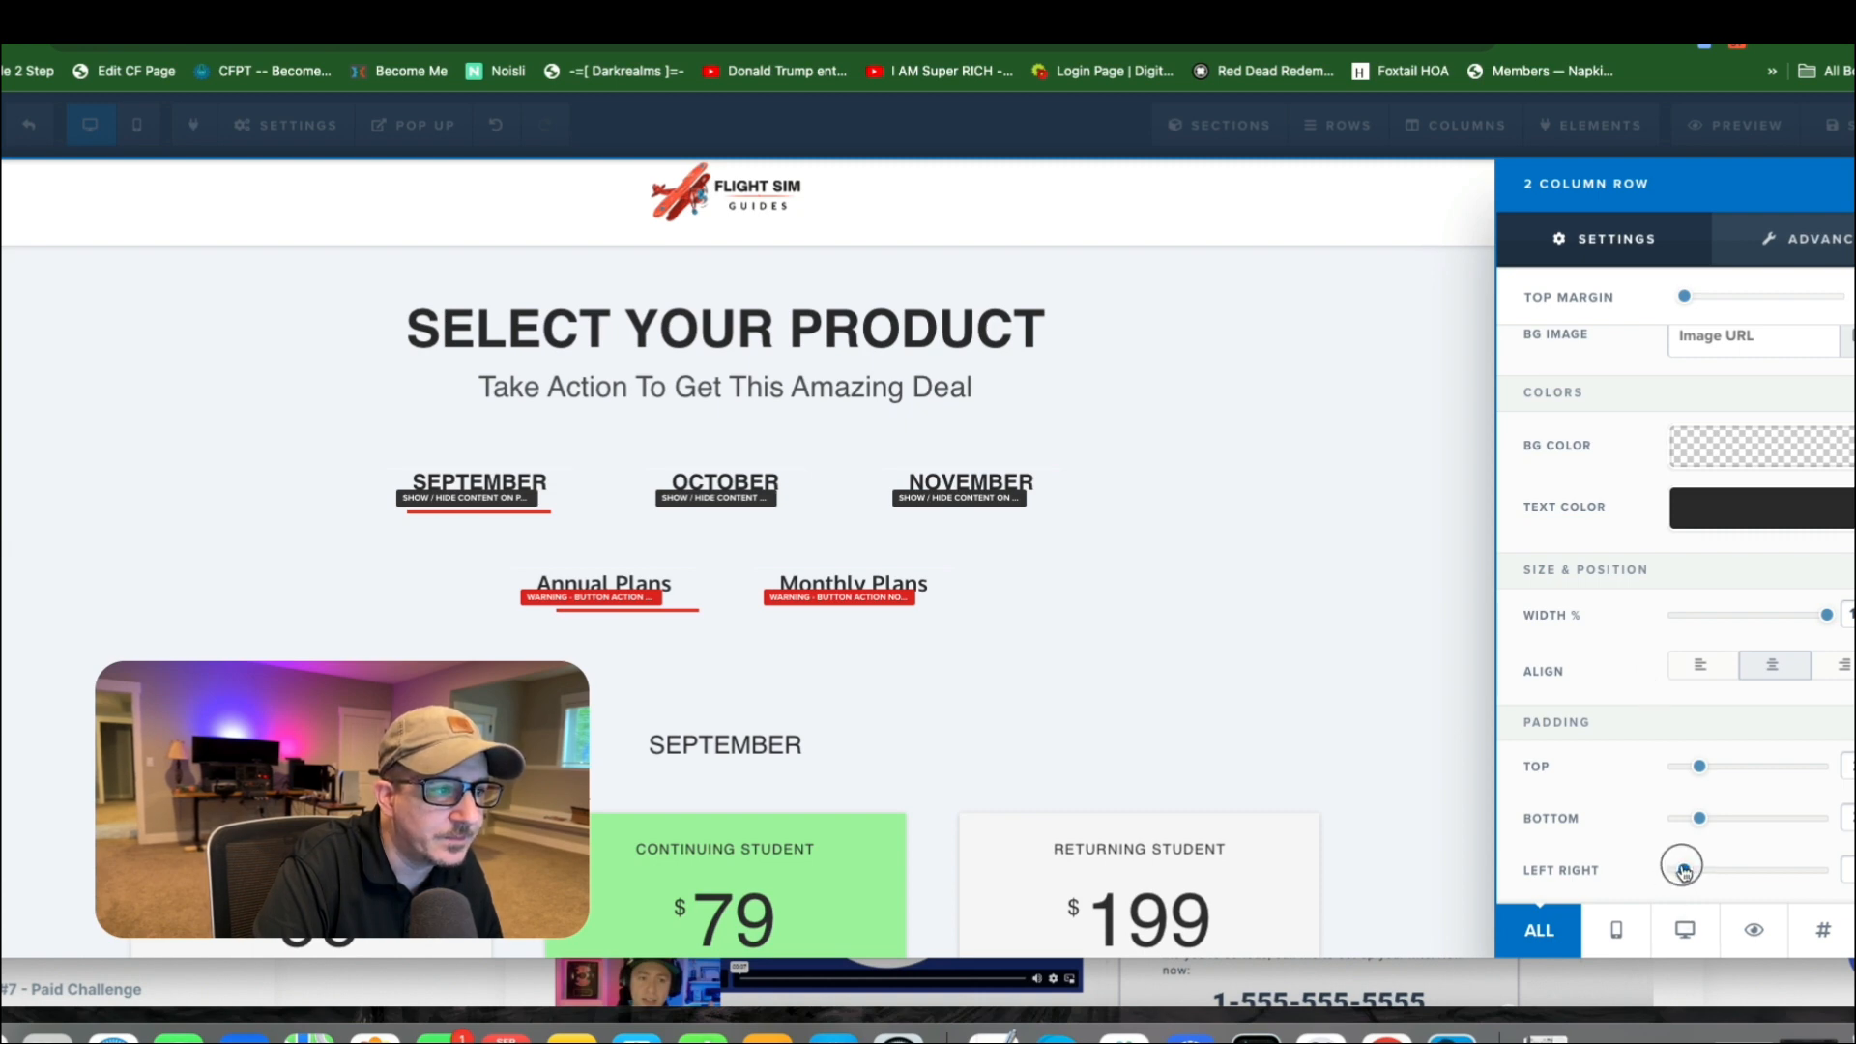
drag(1684, 872, 1631, 876)
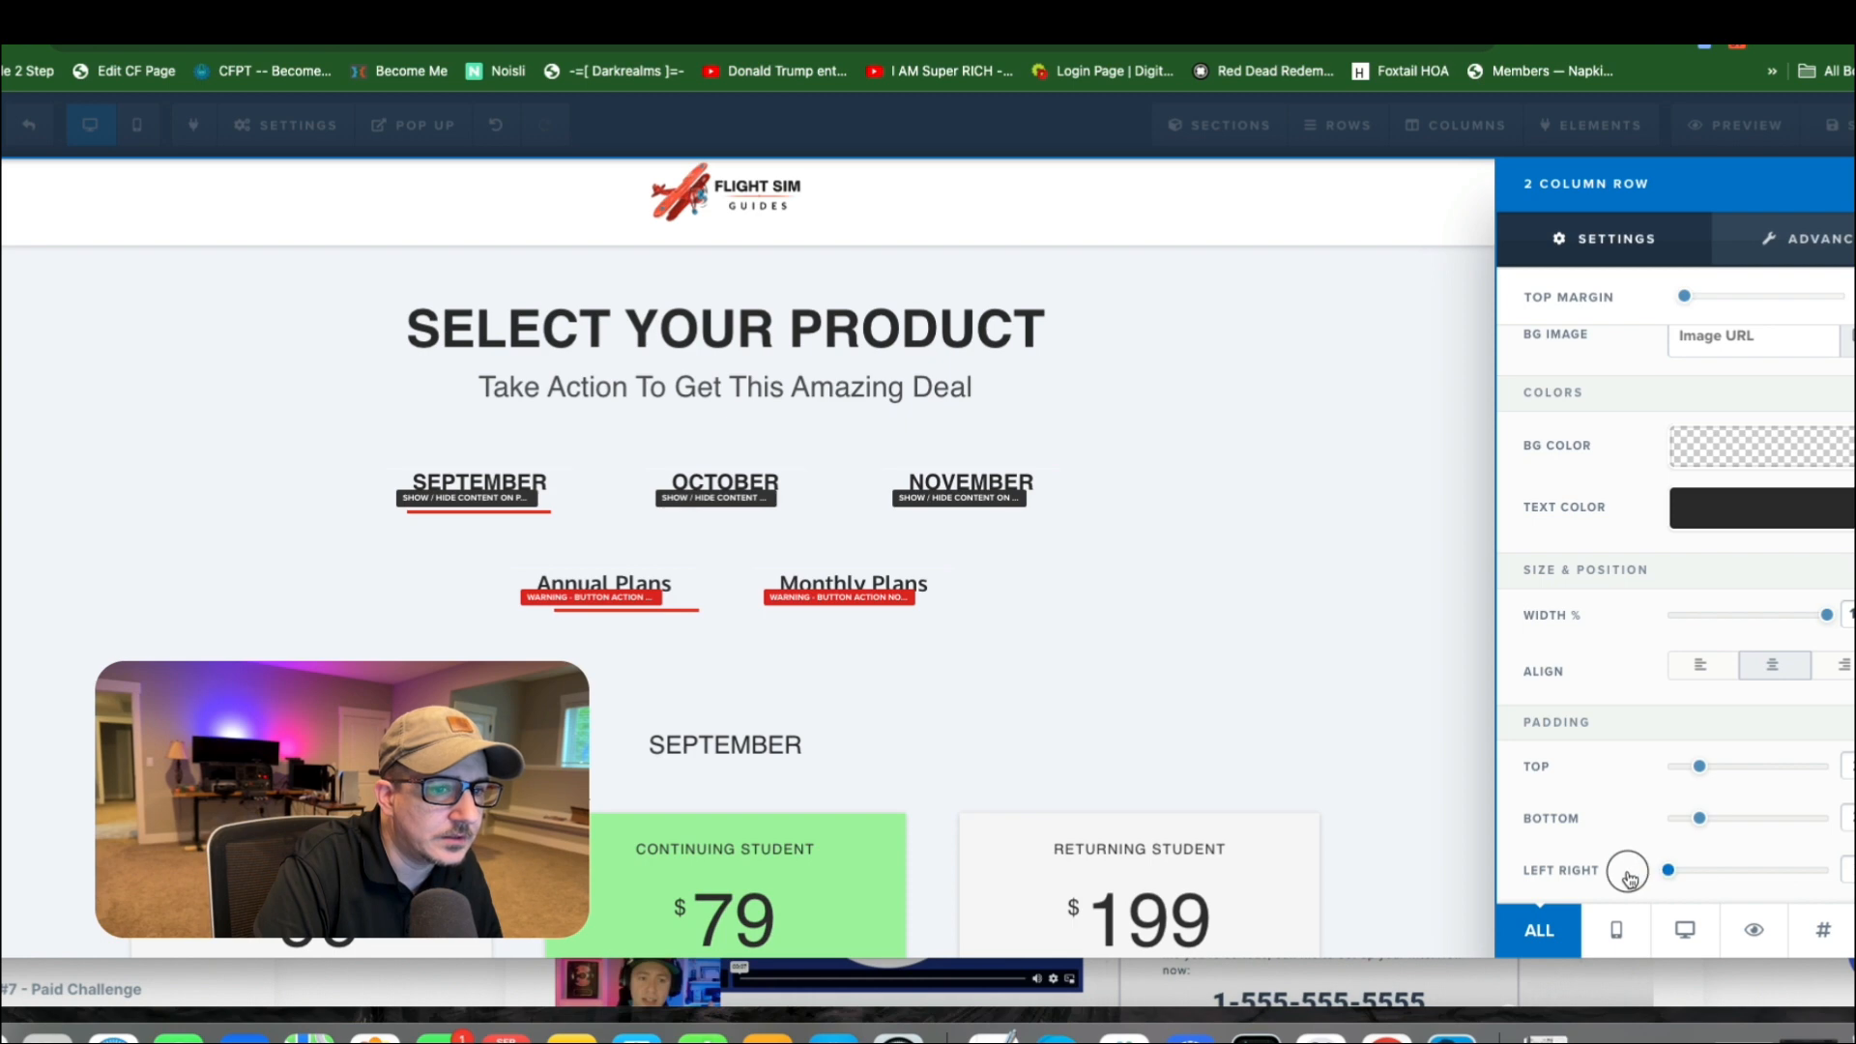
click(1821, 244)
drag(1690, 680, 1633, 683)
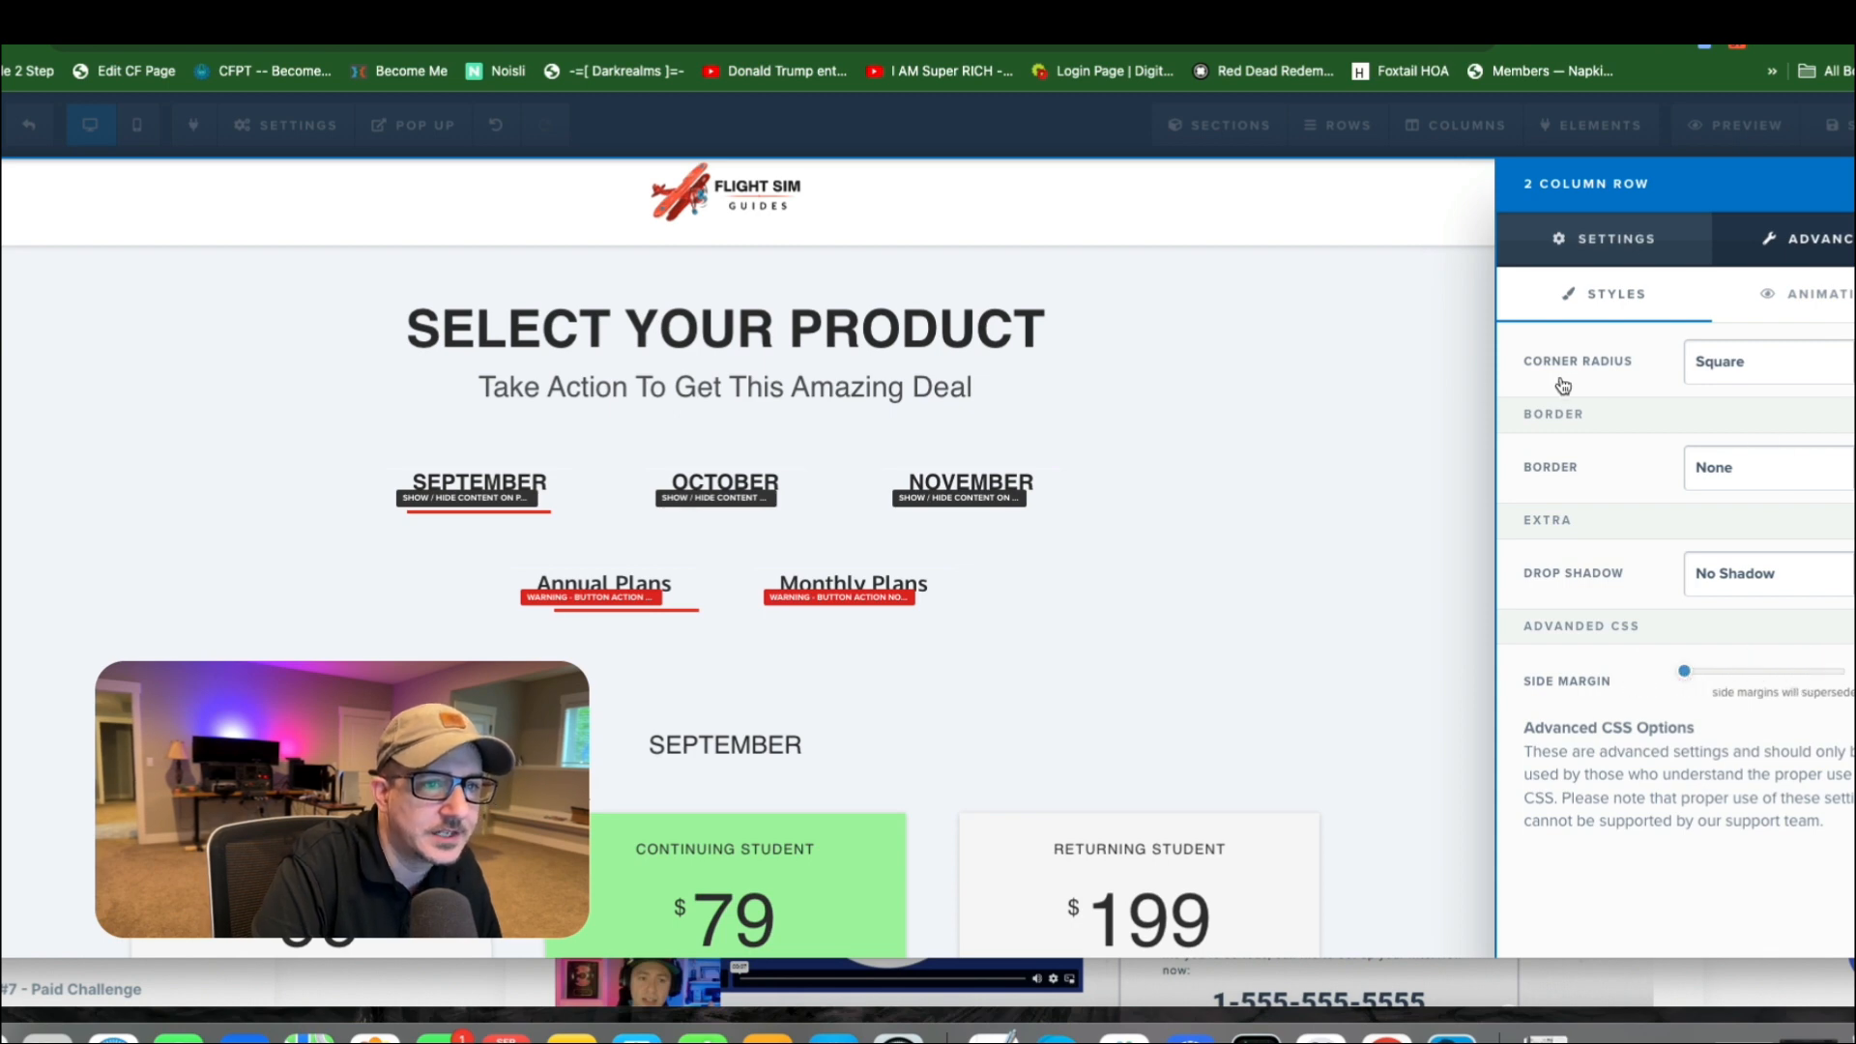
click(1344, 460)
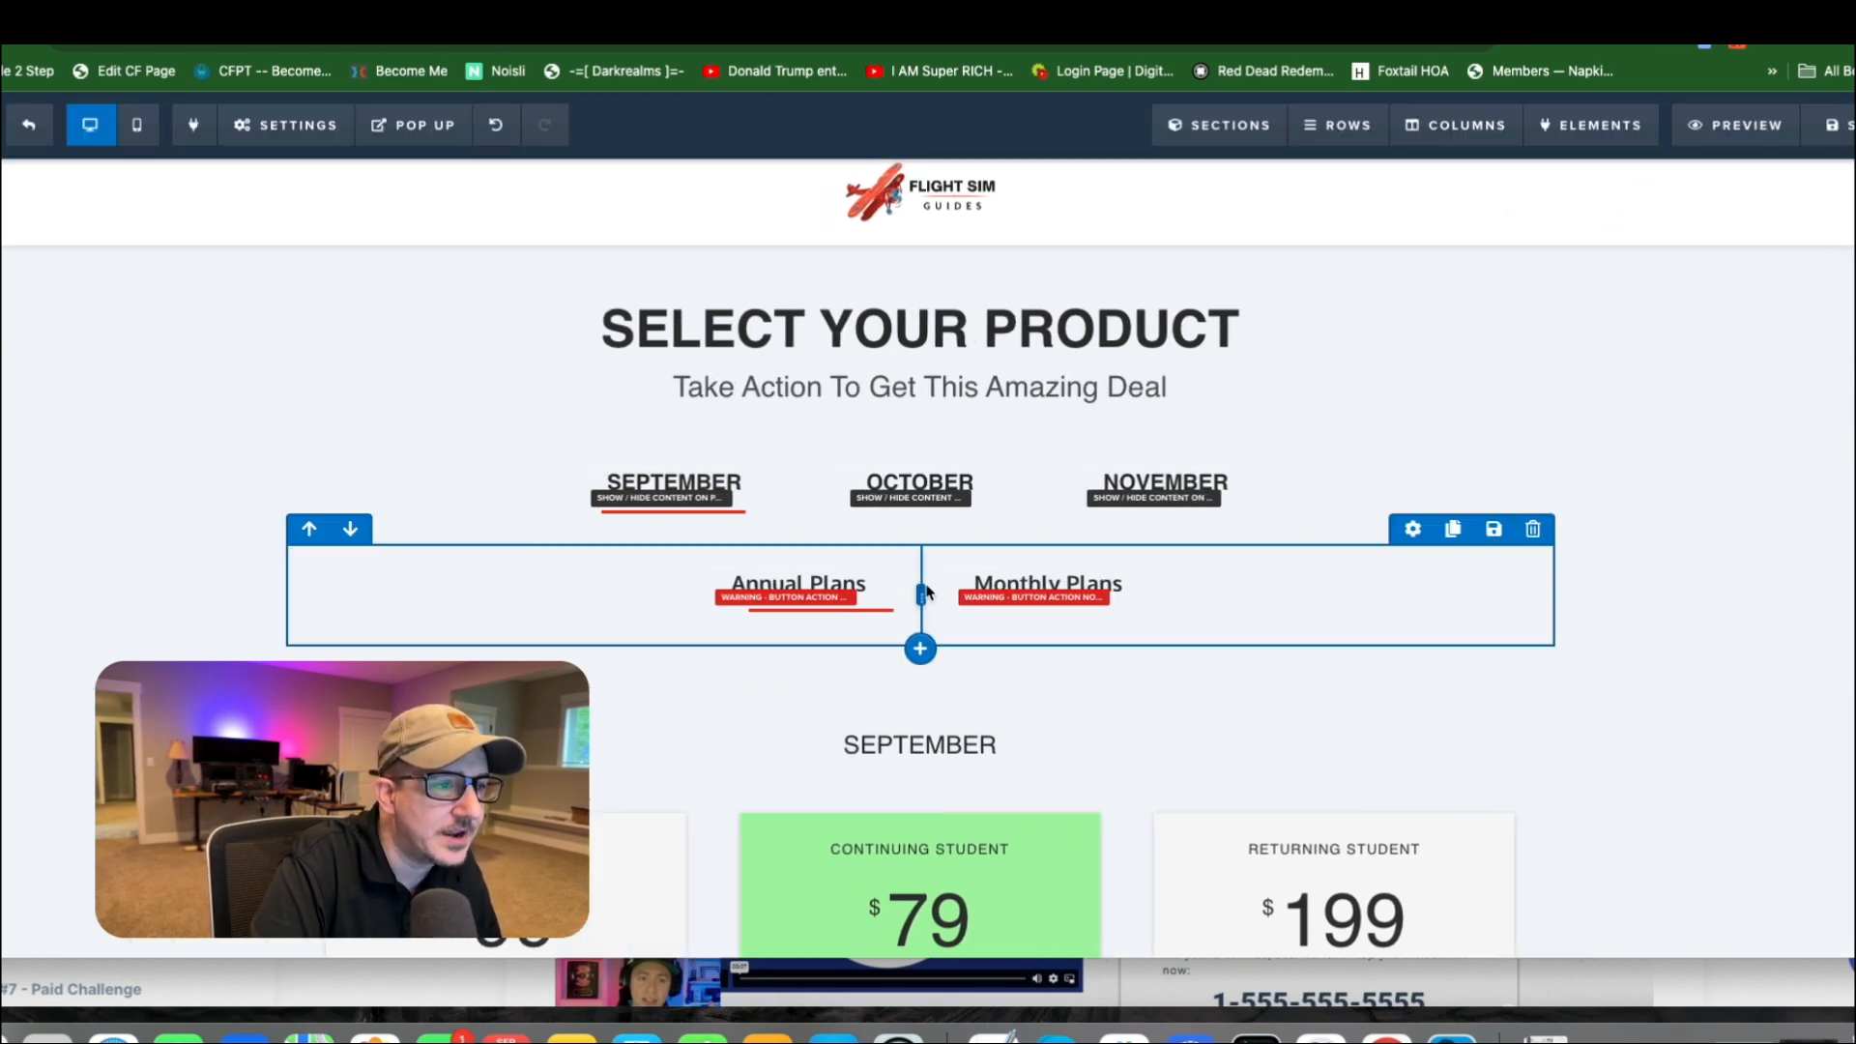
Insert a 4-column row below the plans row and move the Annual Plans button and its divider into its second column.
click(920, 651)
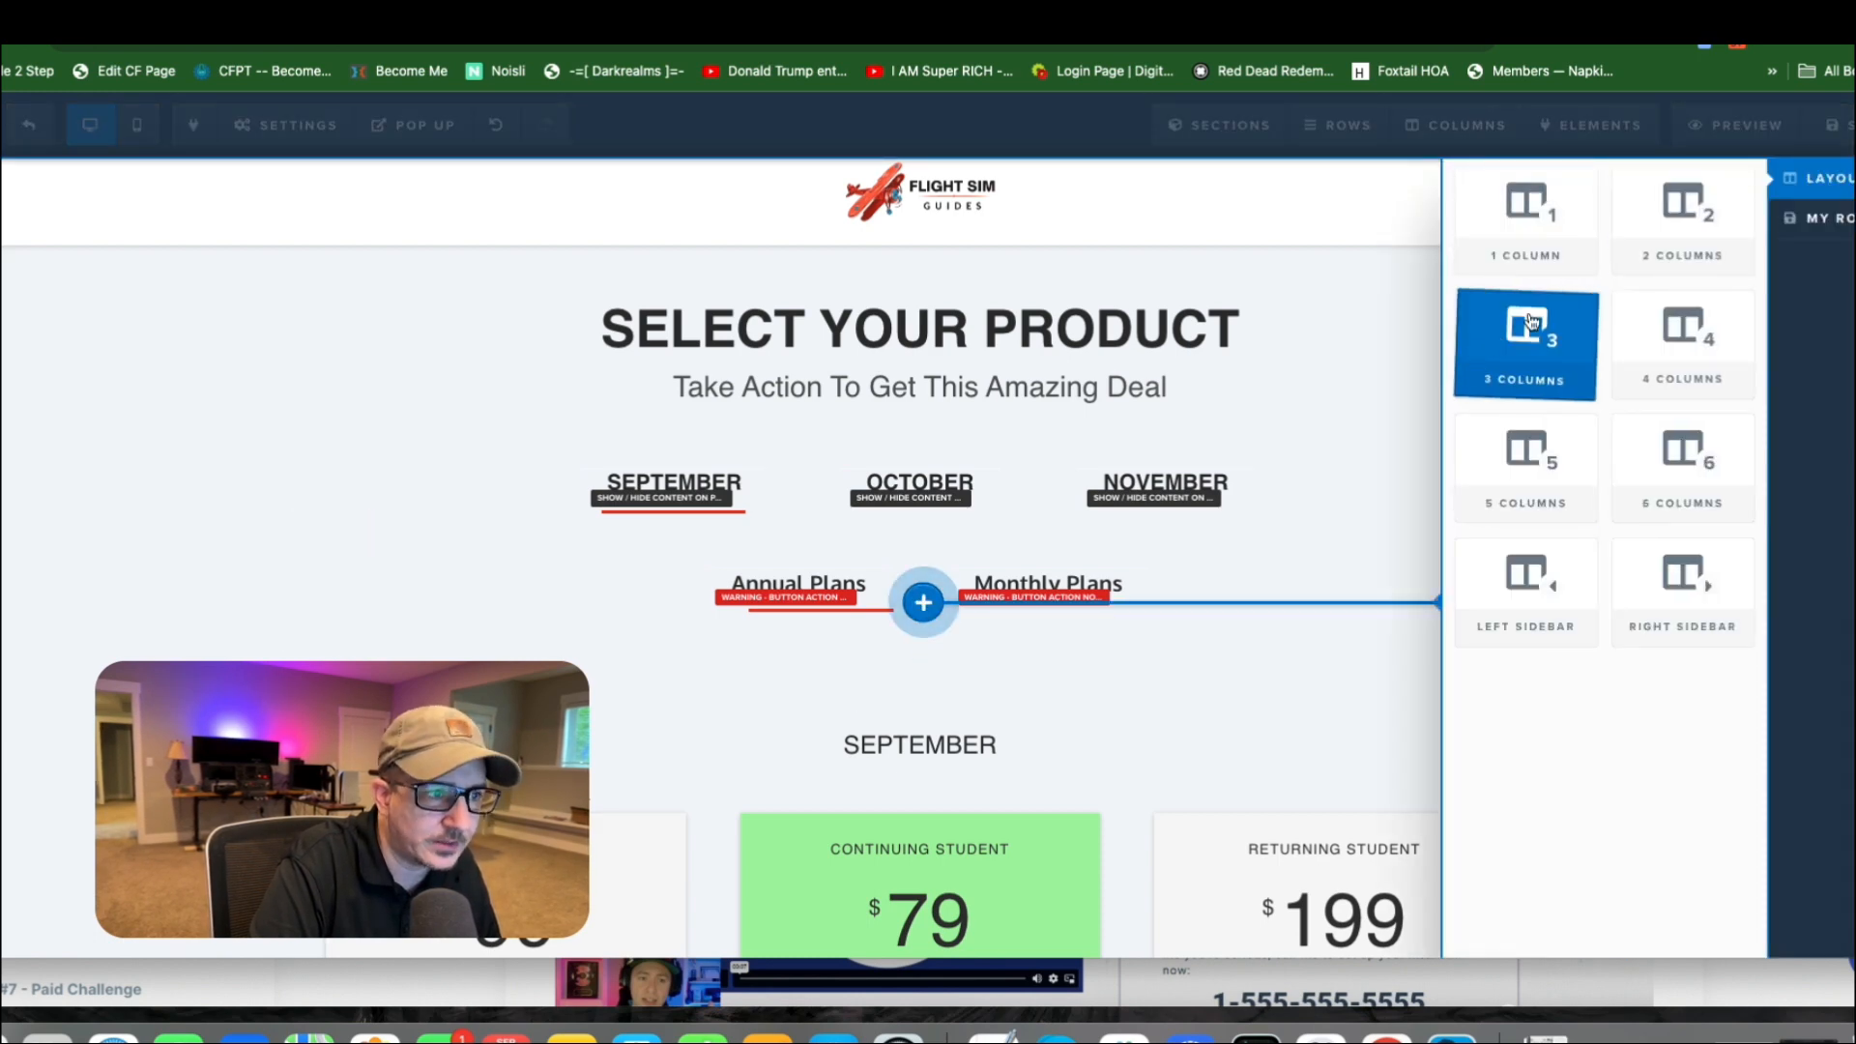
click(1649, 315)
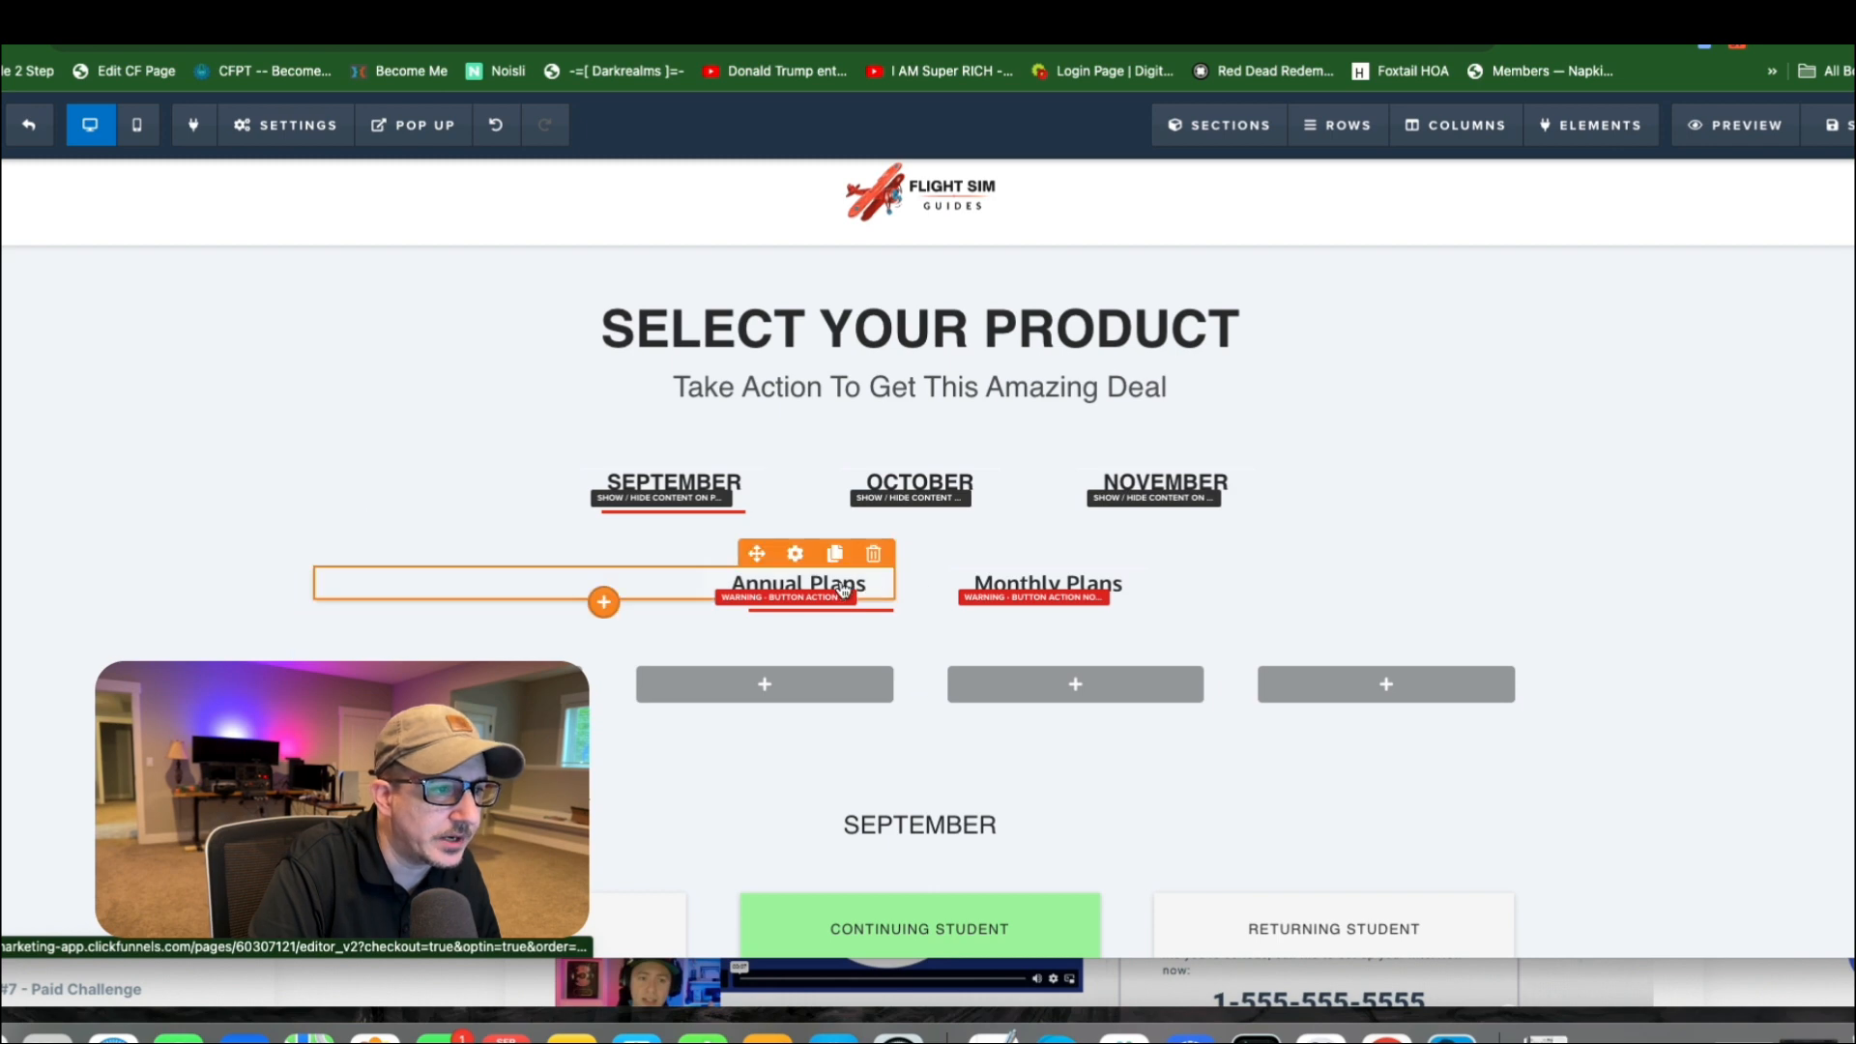
drag(843, 590, 815, 677)
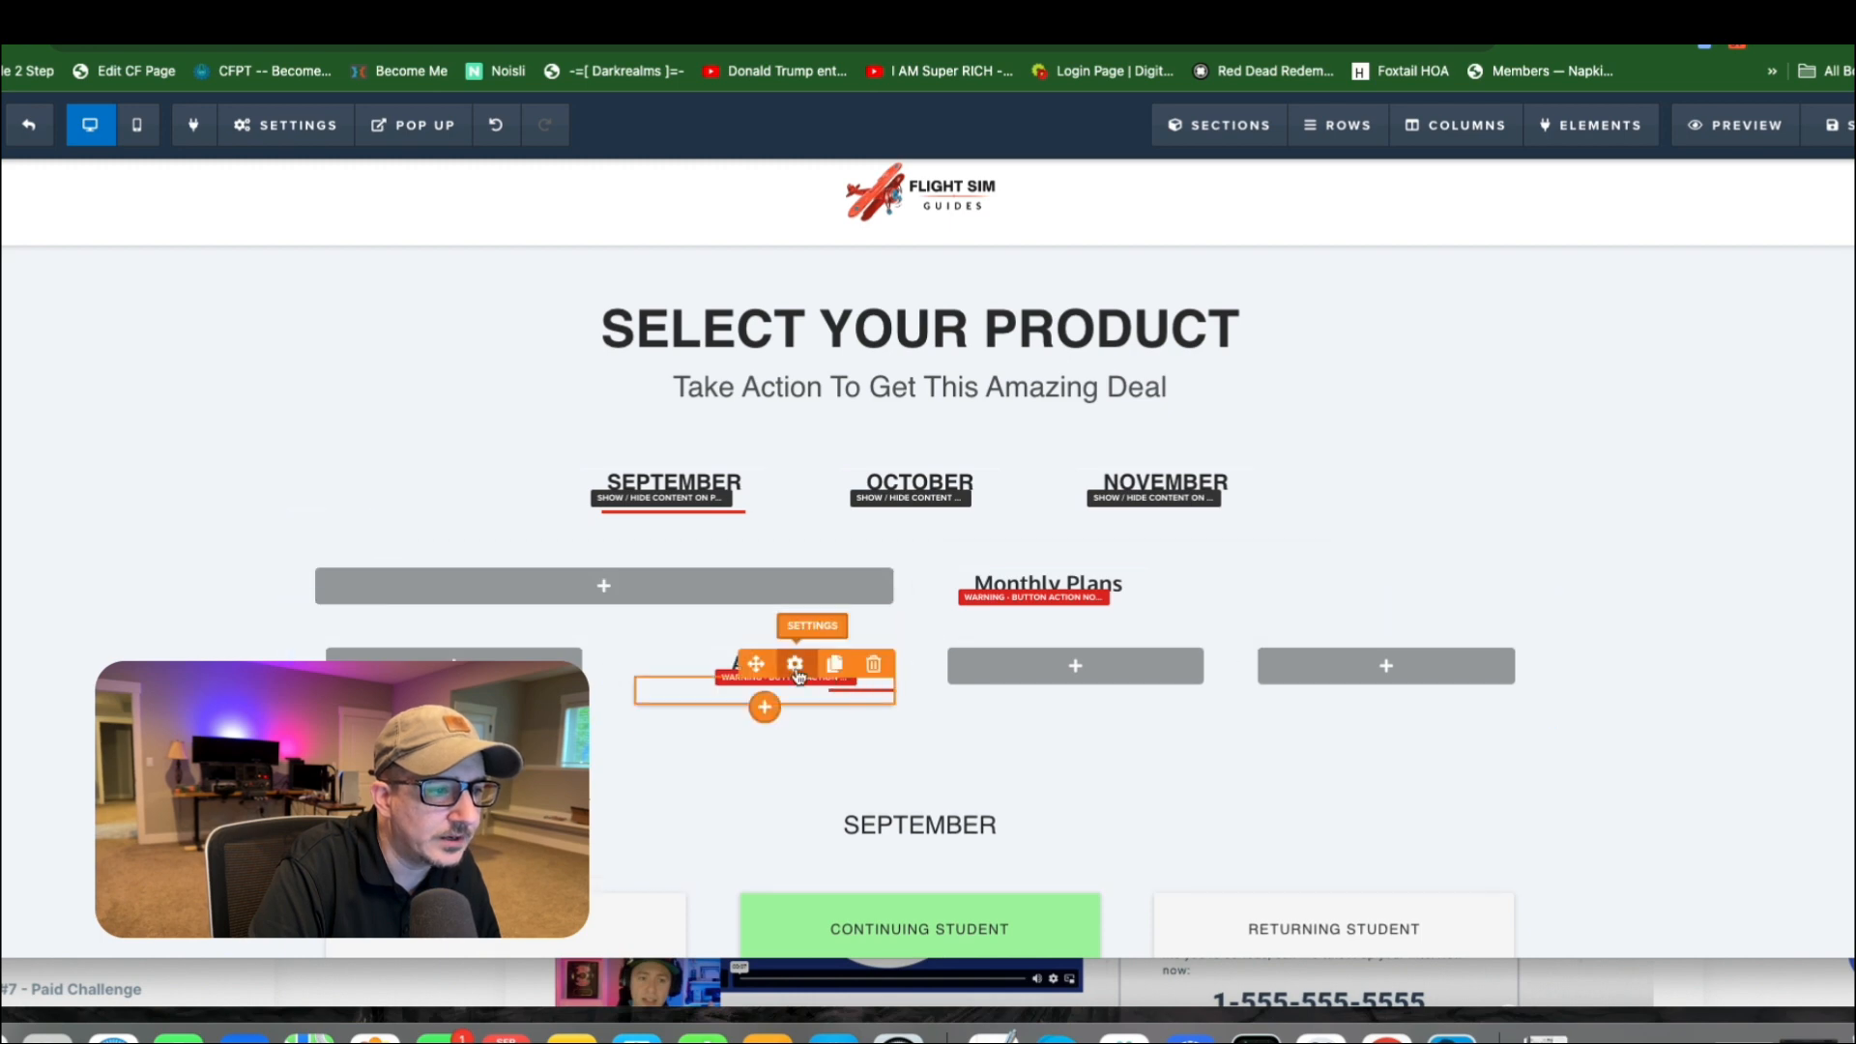
click(796, 672)
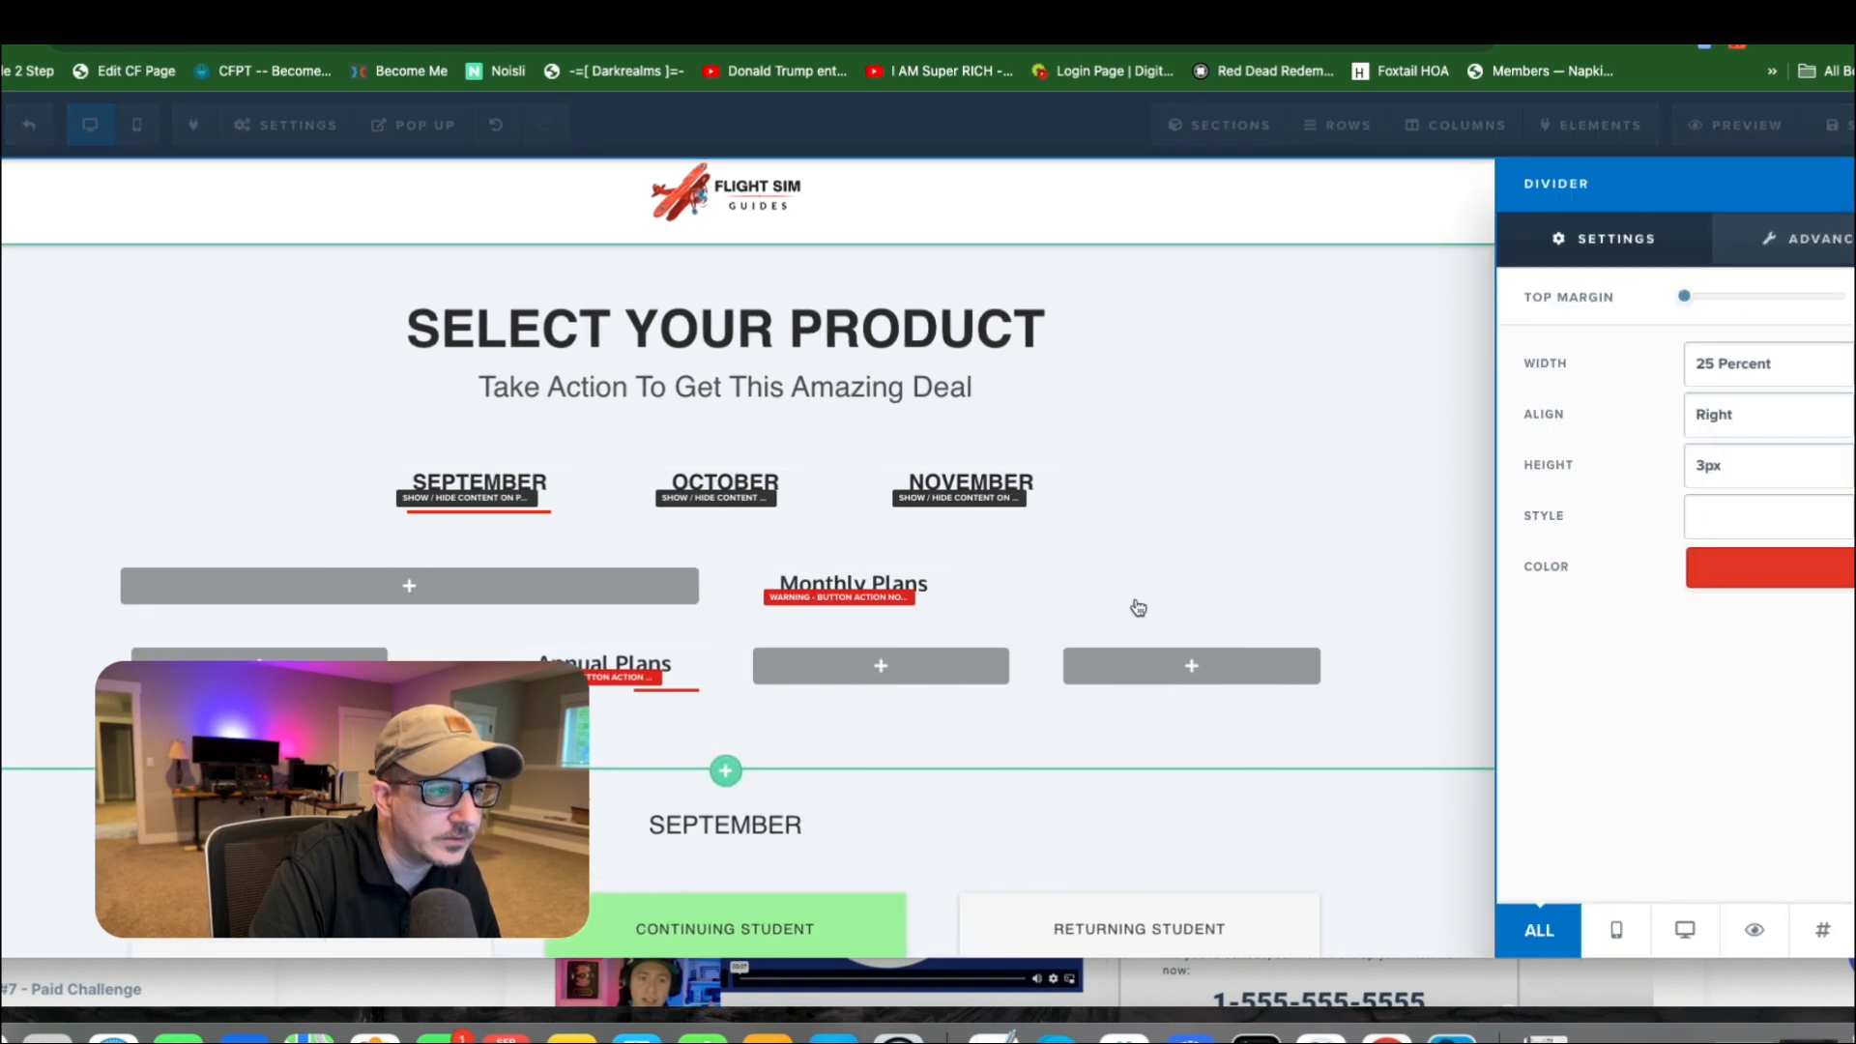
click(694, 624)
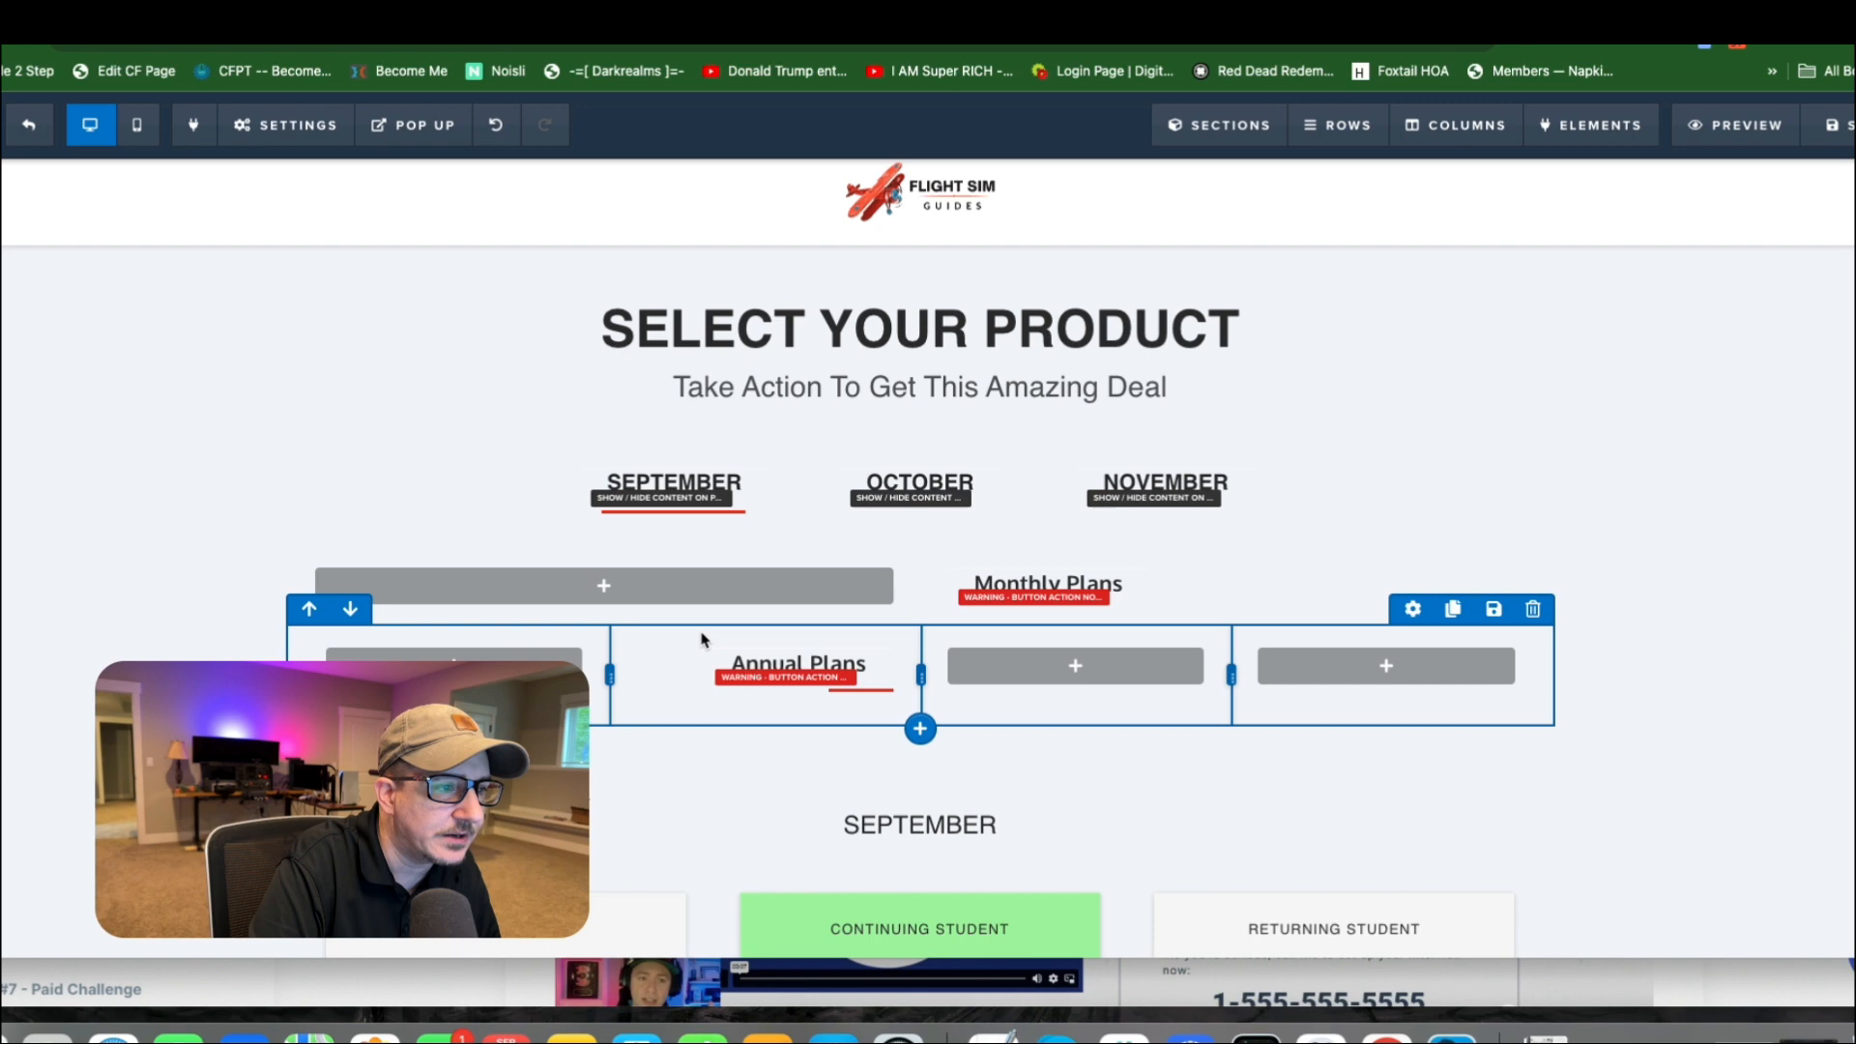
Set the Annual Plans button's alignment to Center in its advanced styles.
click(754, 667)
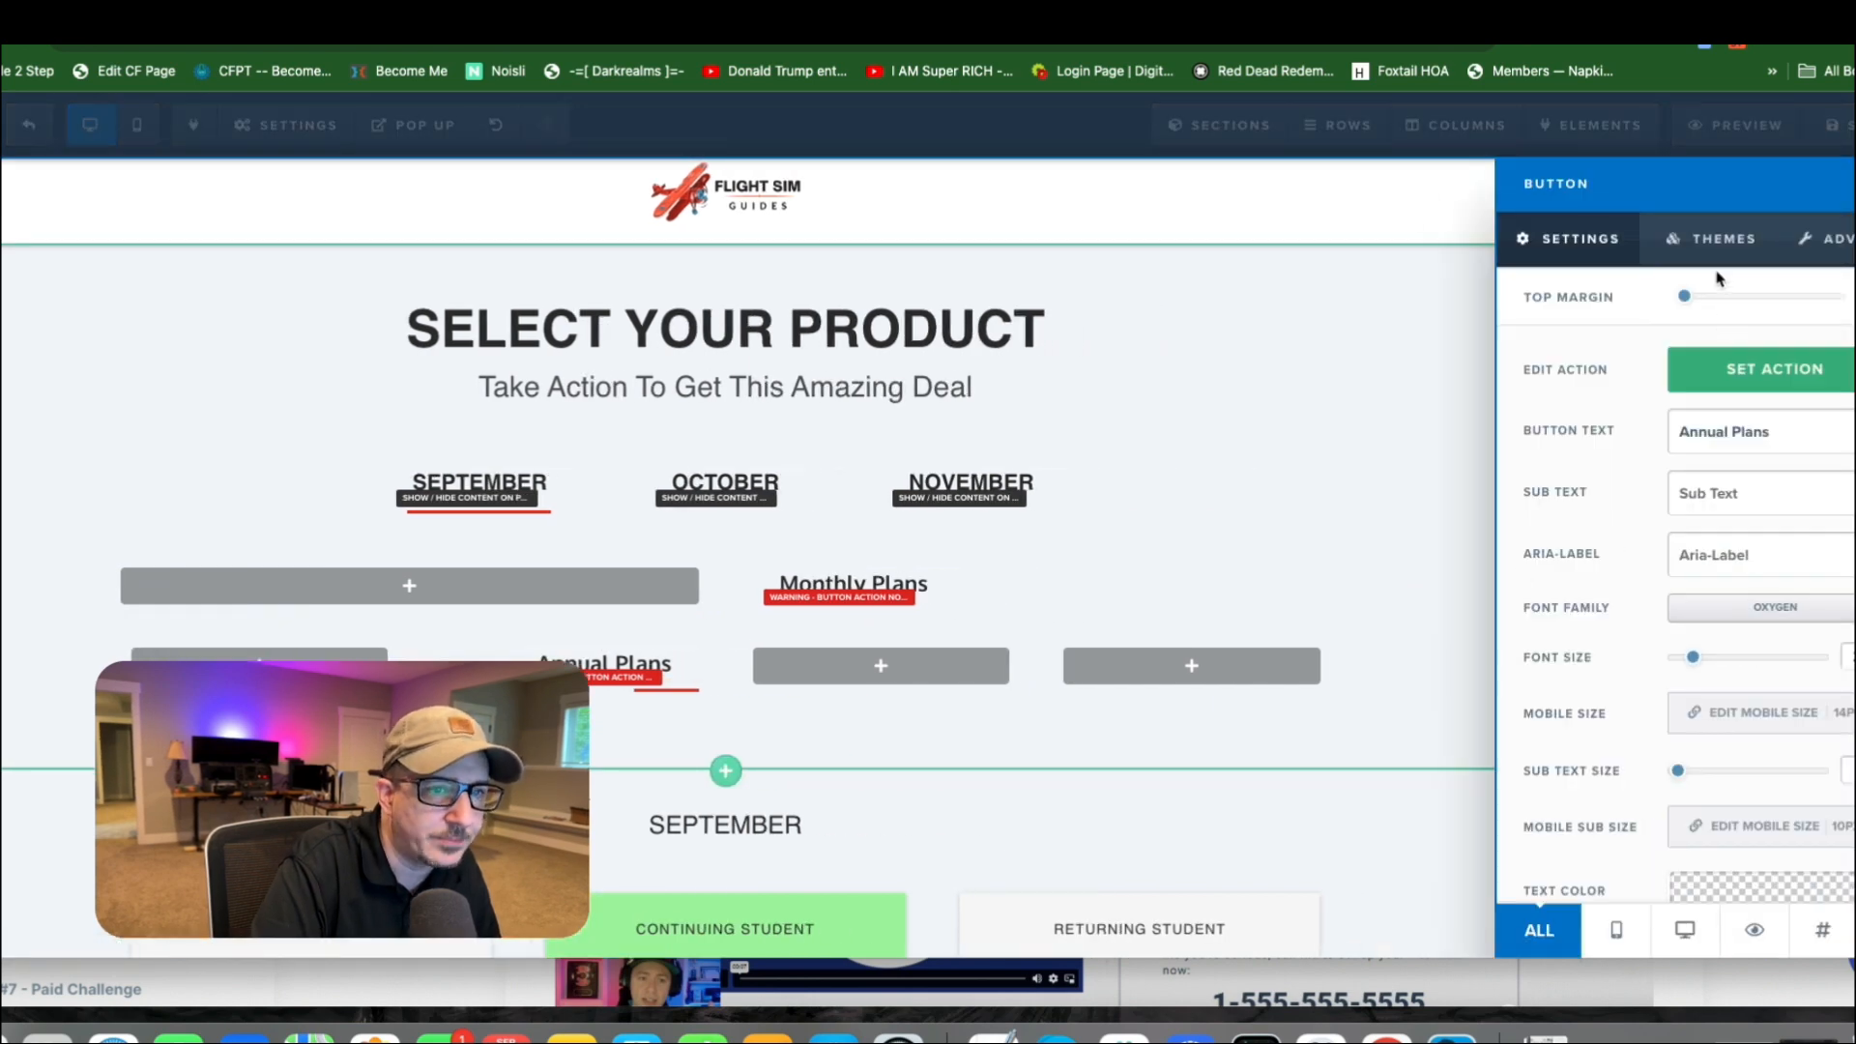
click(1716, 242)
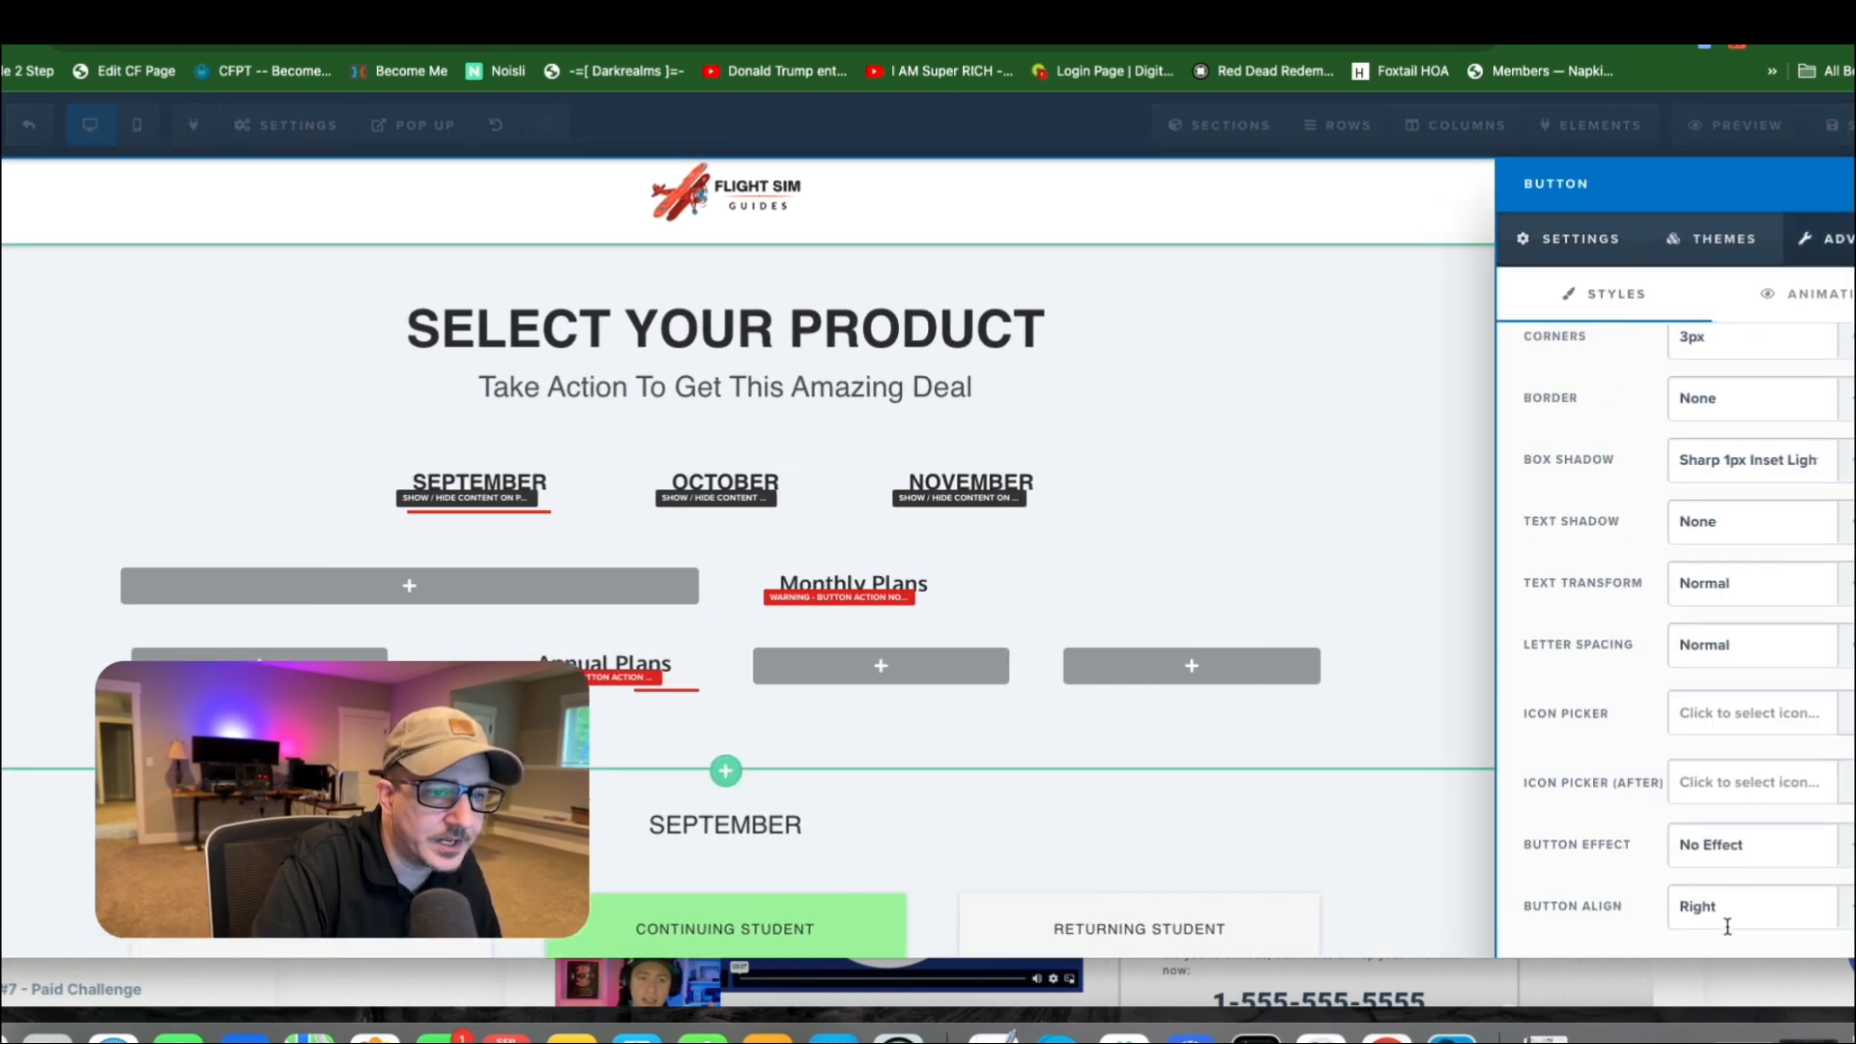
click(1728, 927)
click(1731, 878)
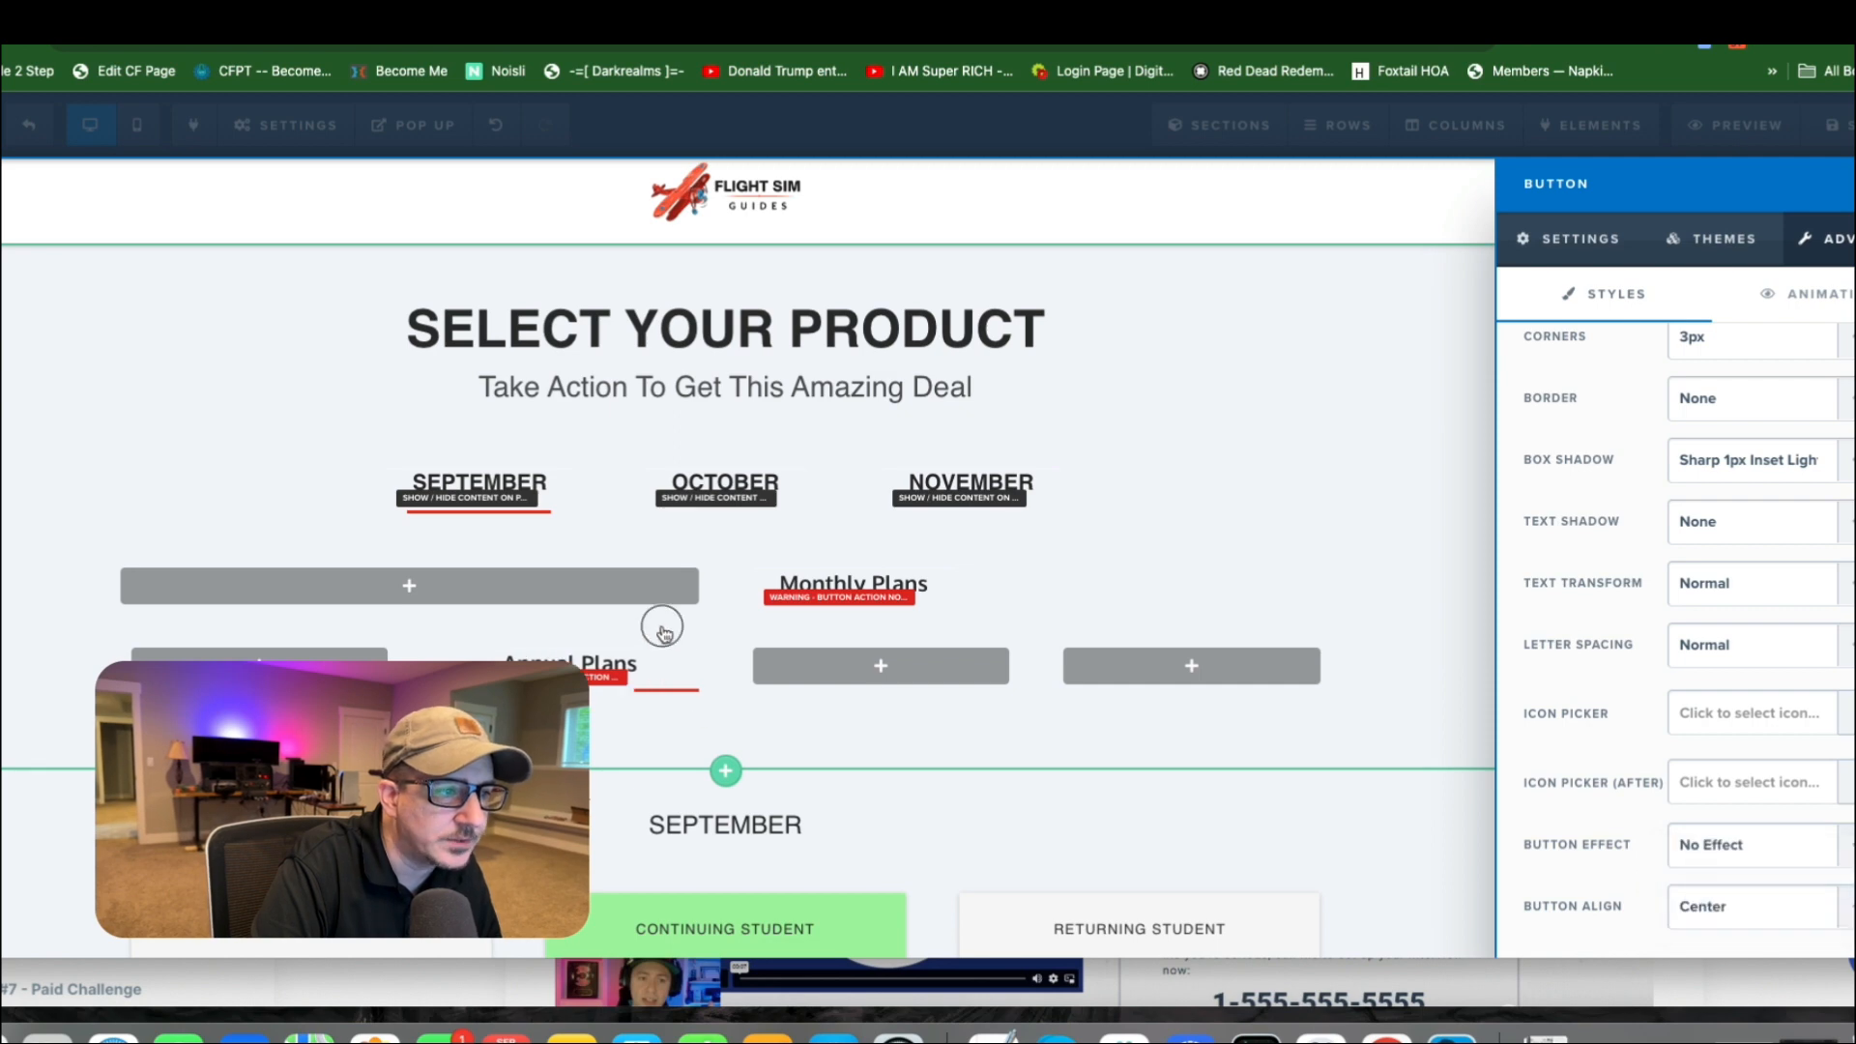
click(663, 631)
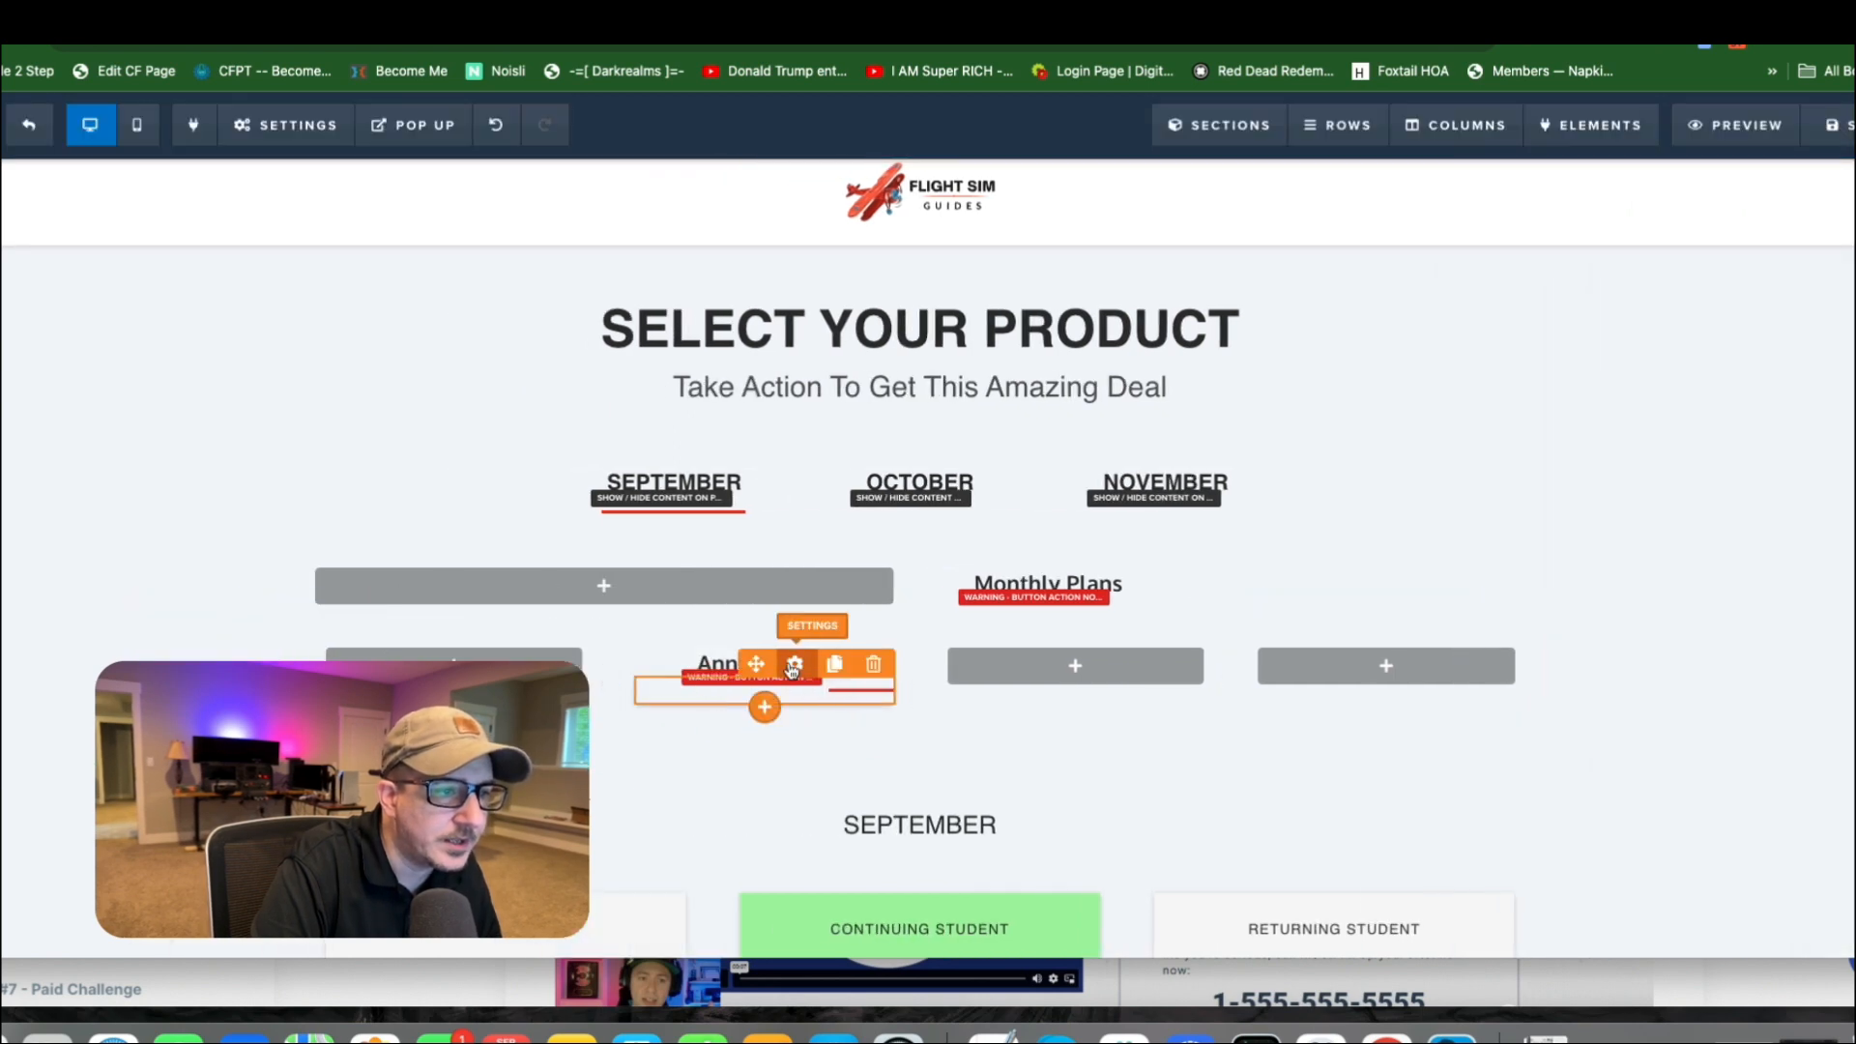
Set the alignment of the divider under Annual Plans to Center and its width to 50 Percent.
click(793, 666)
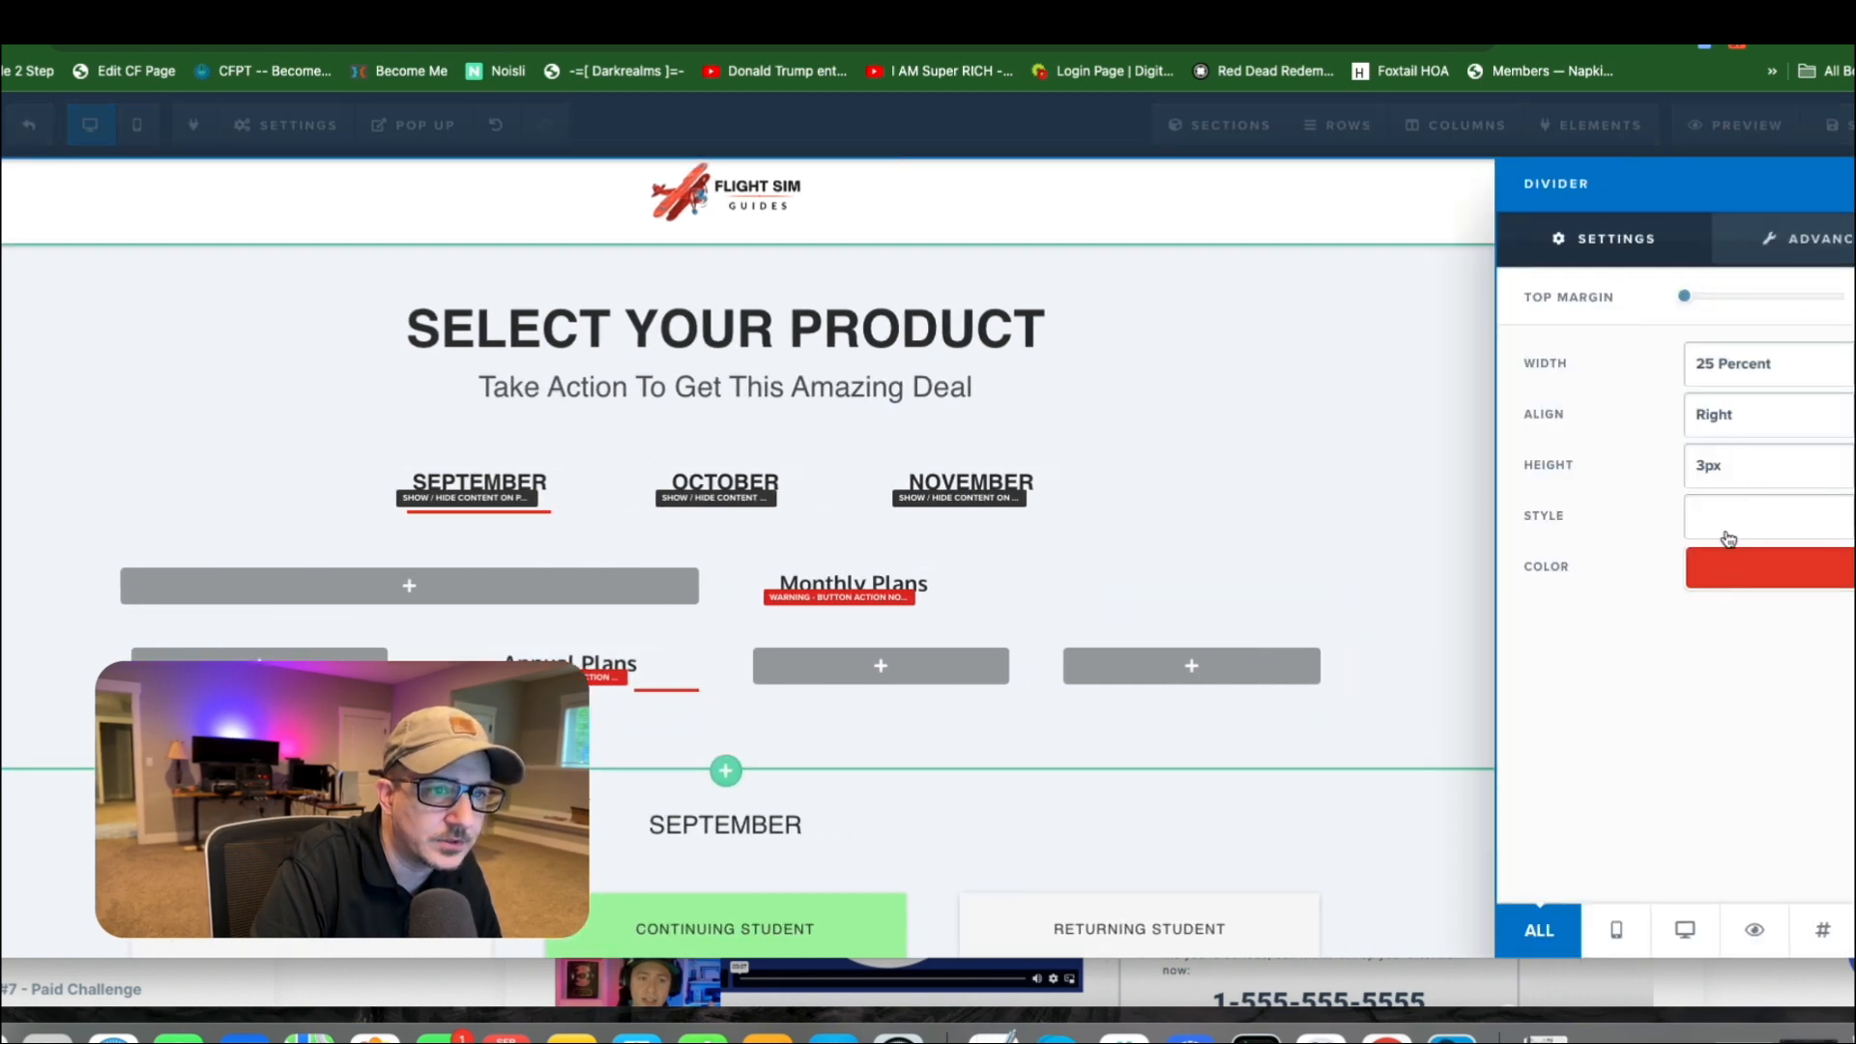
click(1750, 416)
click(1745, 389)
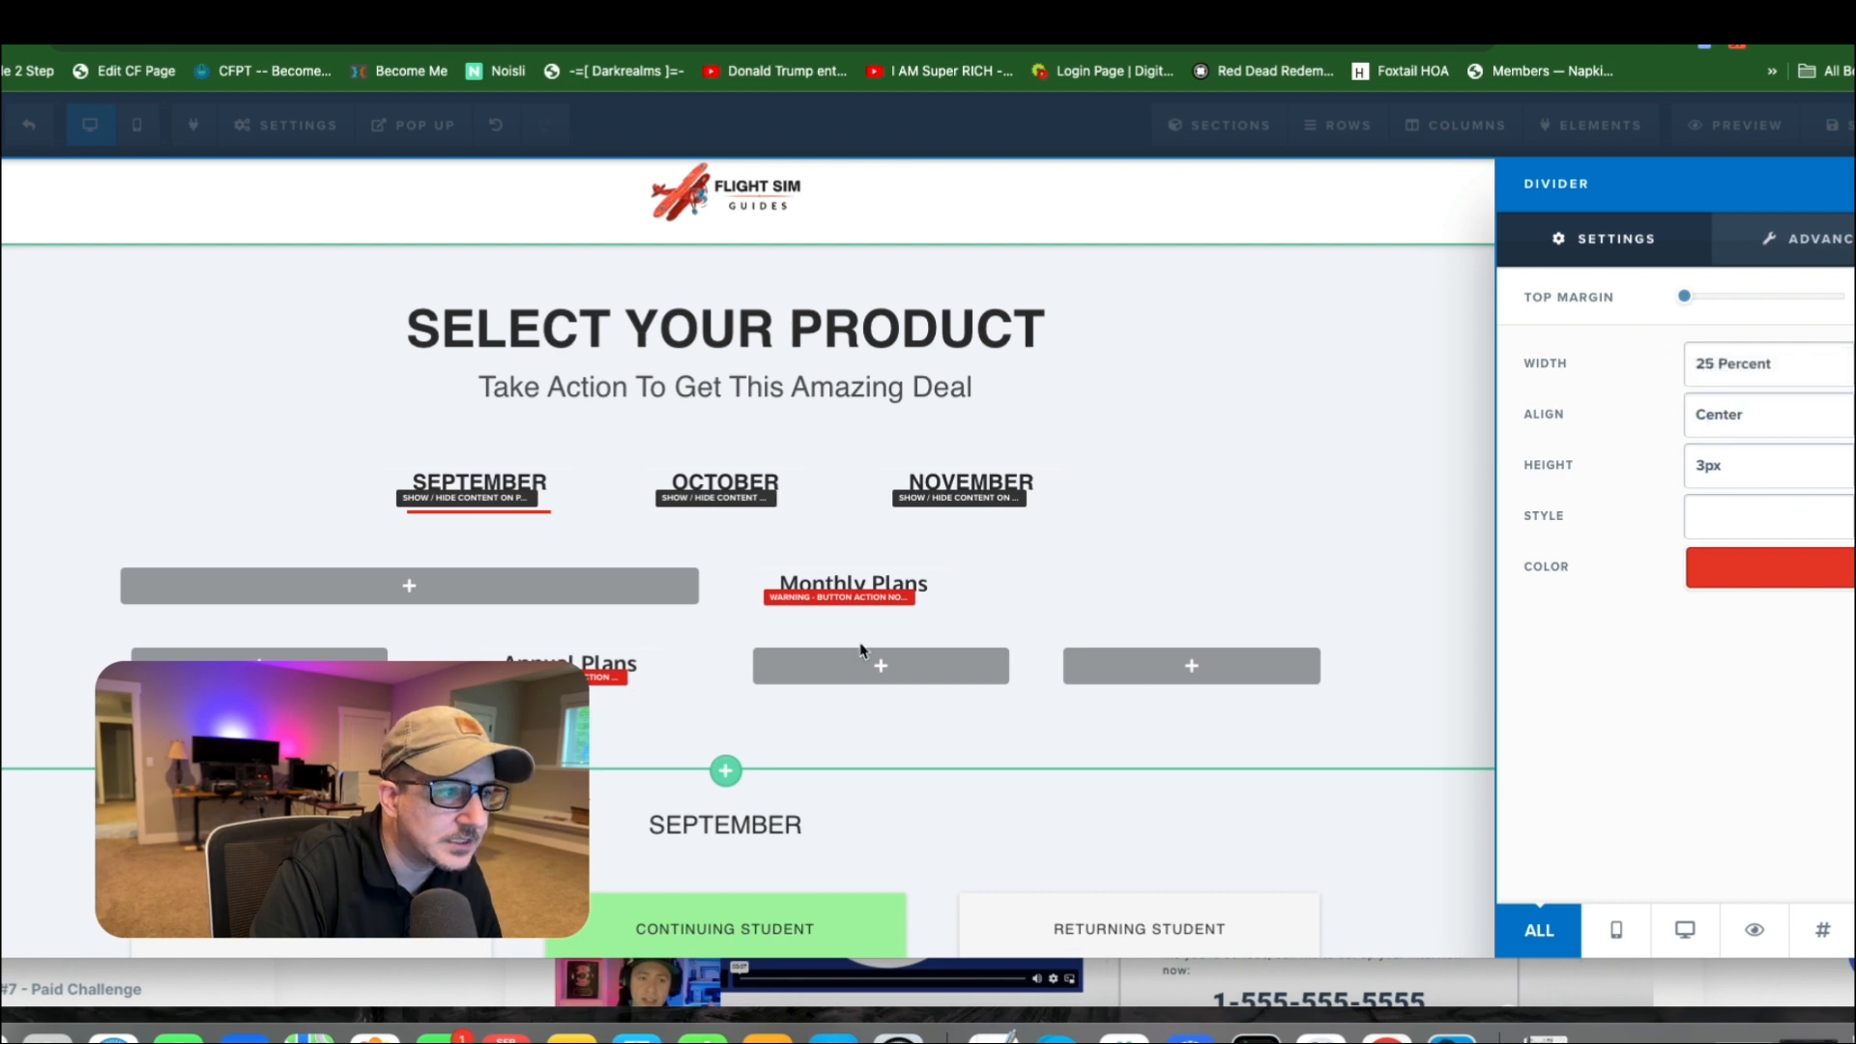
click(1755, 363)
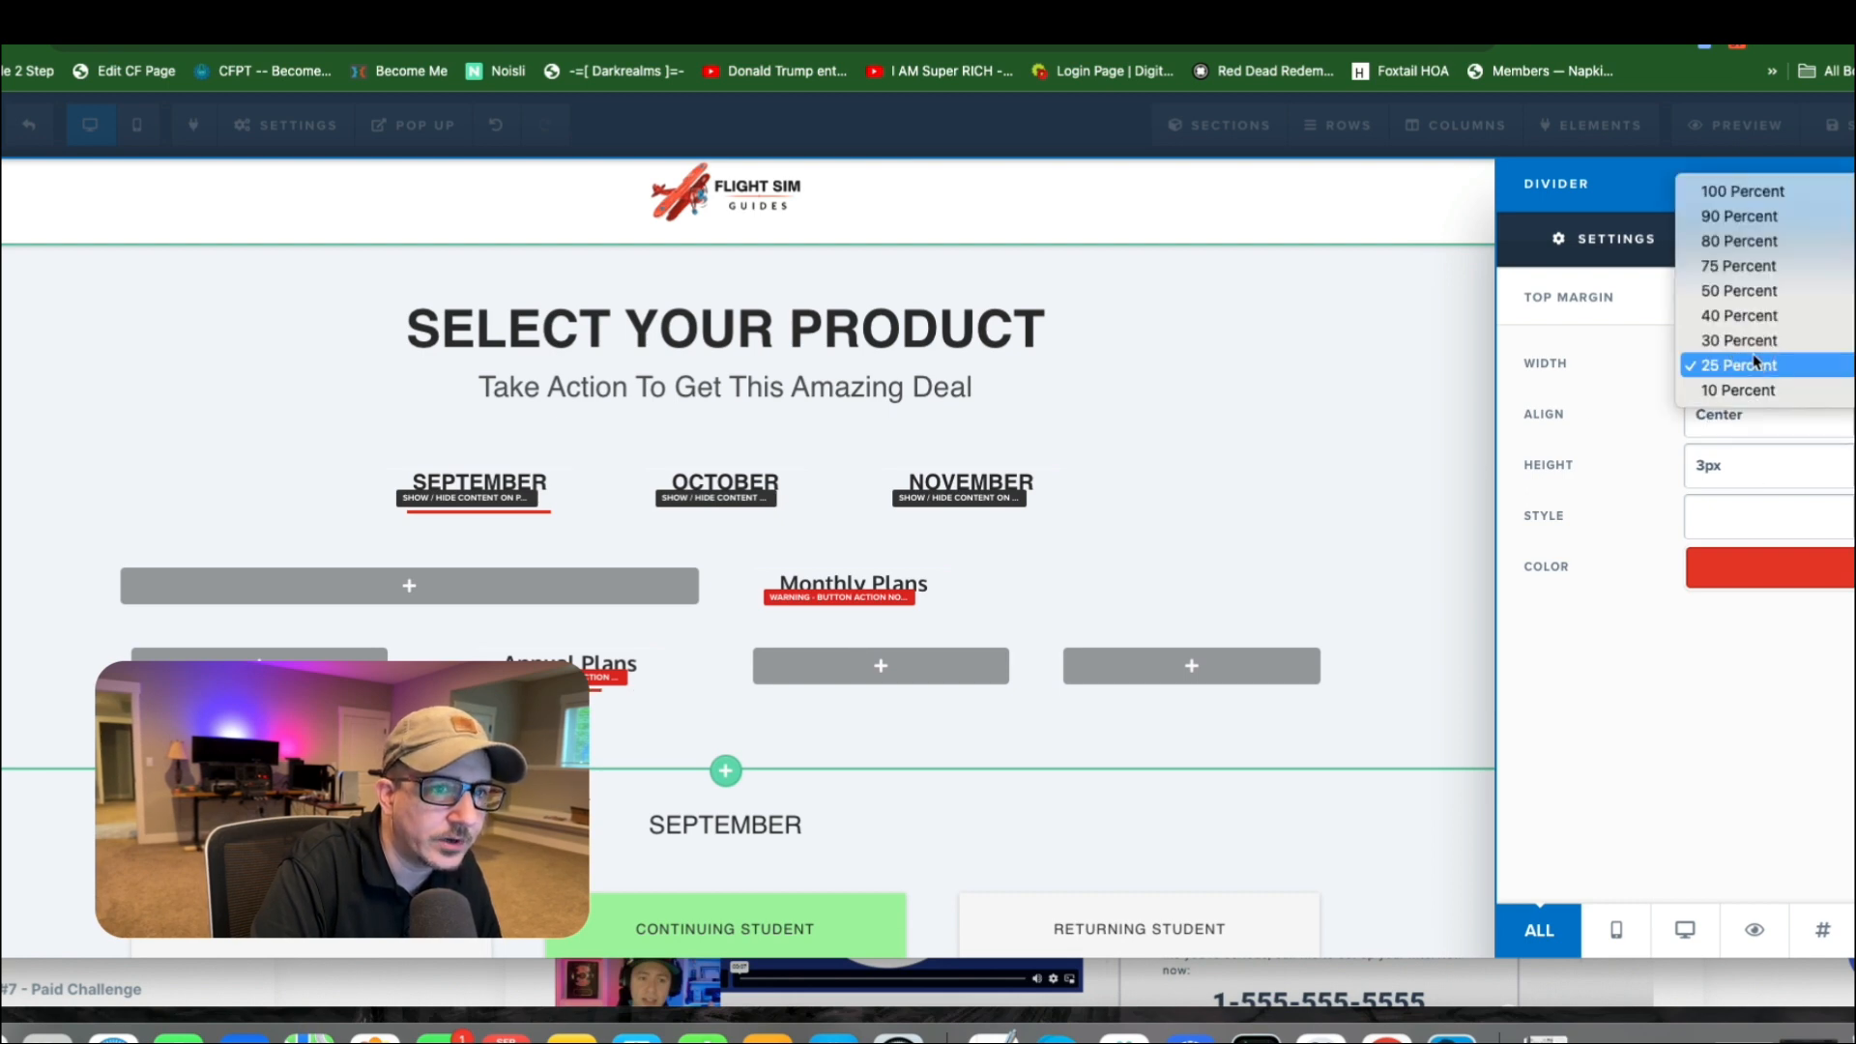
click(1759, 292)
click(738, 639)
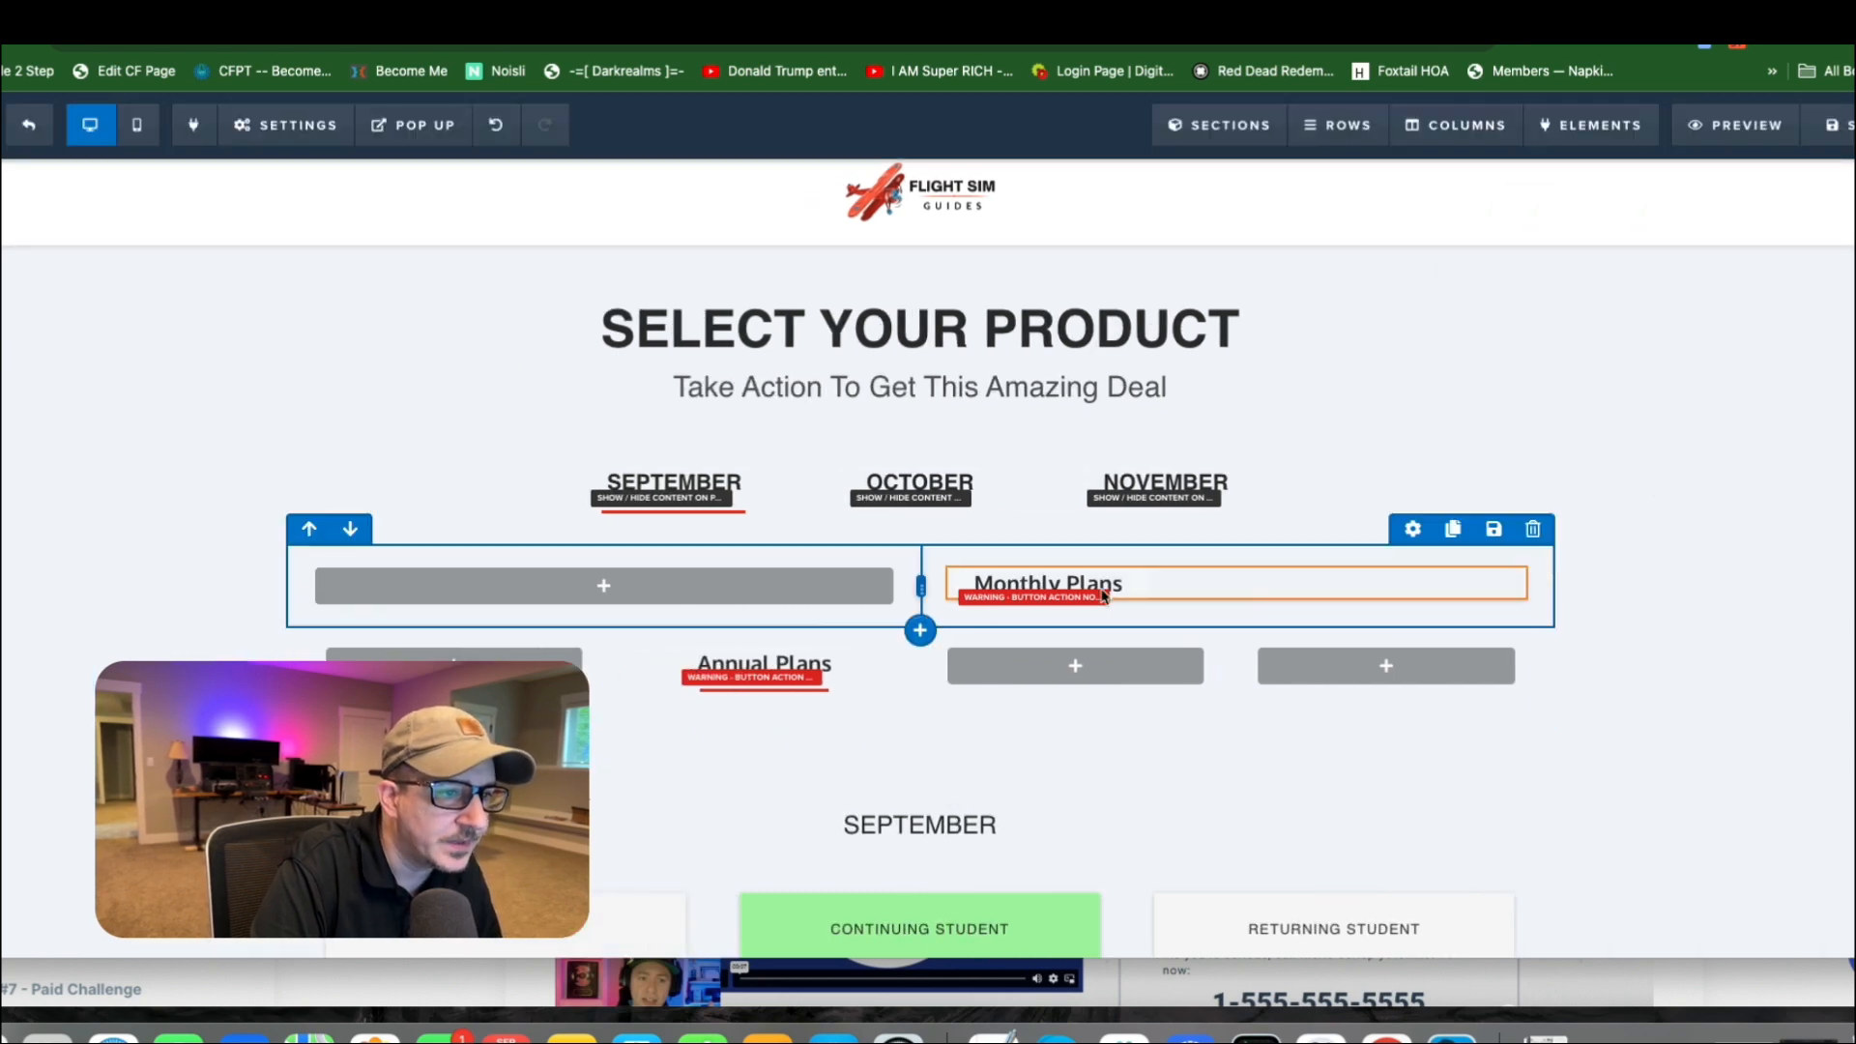
Move the Monthly Plans button into the third column and place a clone of the red divider beneath it.
drag(1097, 587, 1101, 678)
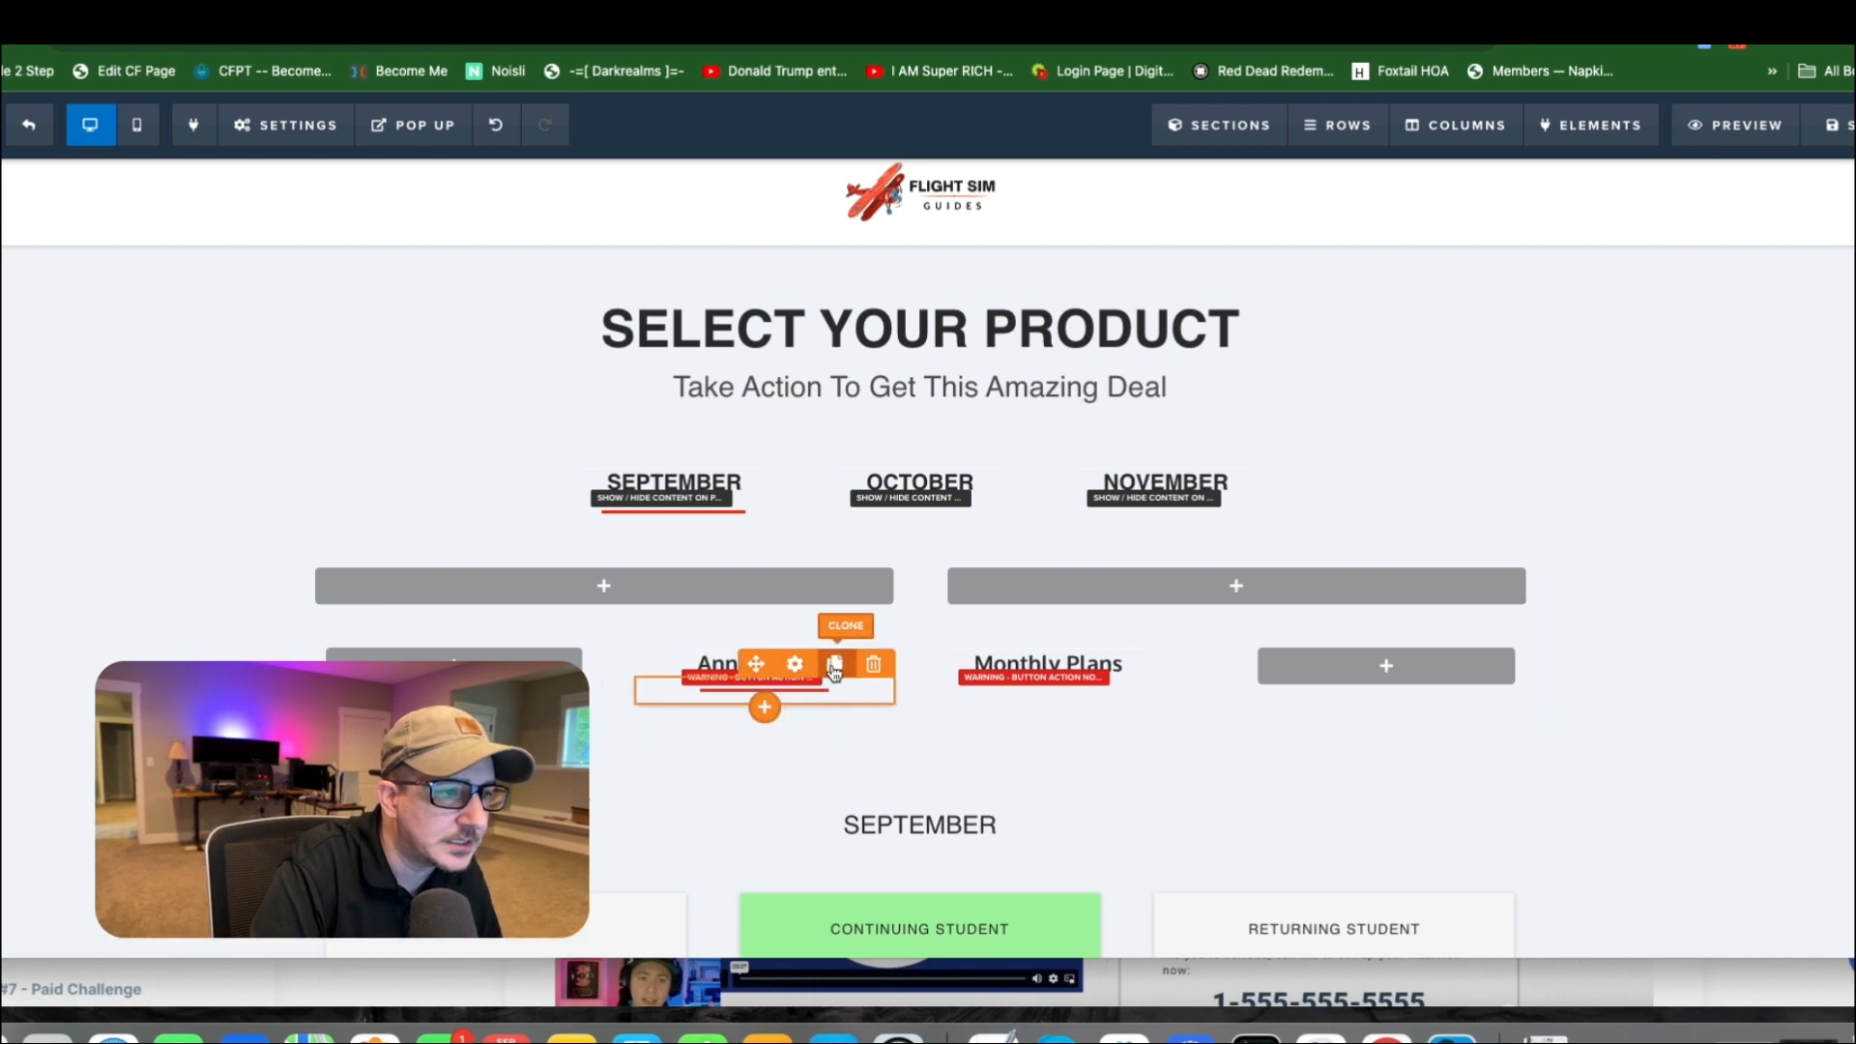
drag(760, 665, 1102, 672)
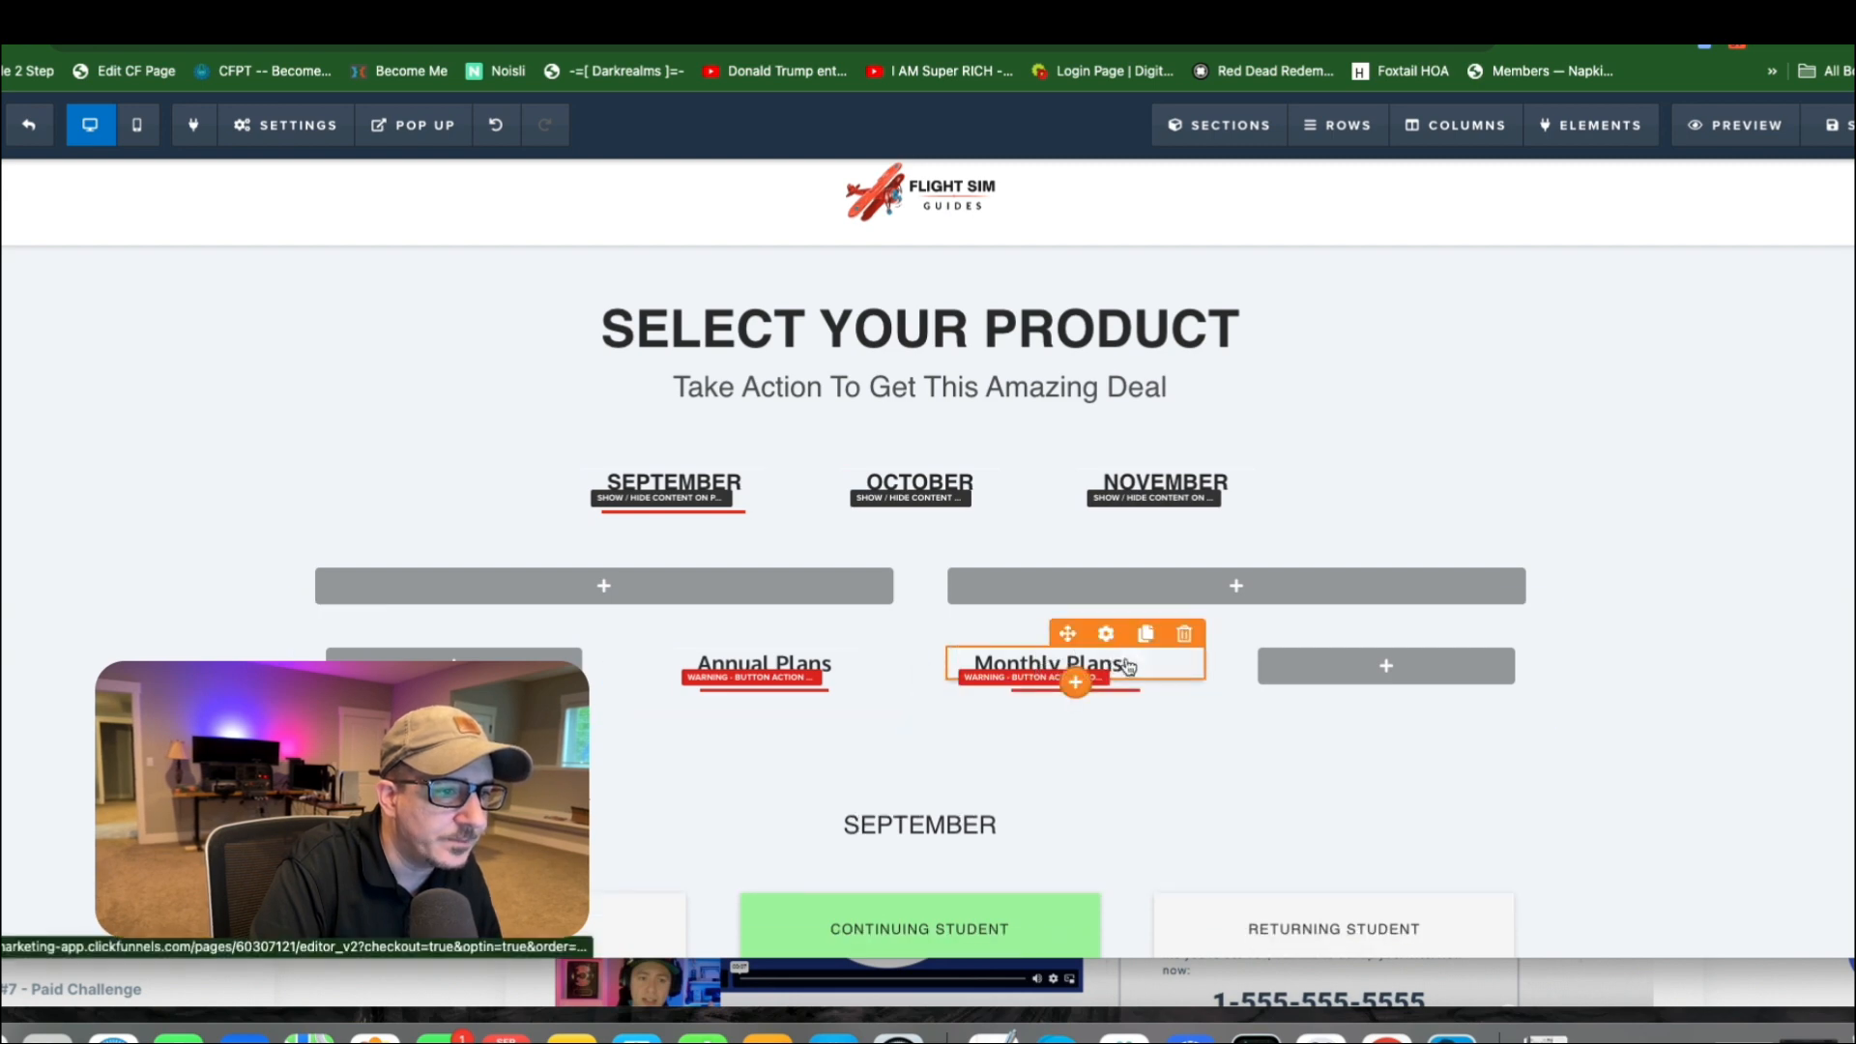
Set the Monthly Plans button's alignment to Center in its advanced styles.
click(1112, 665)
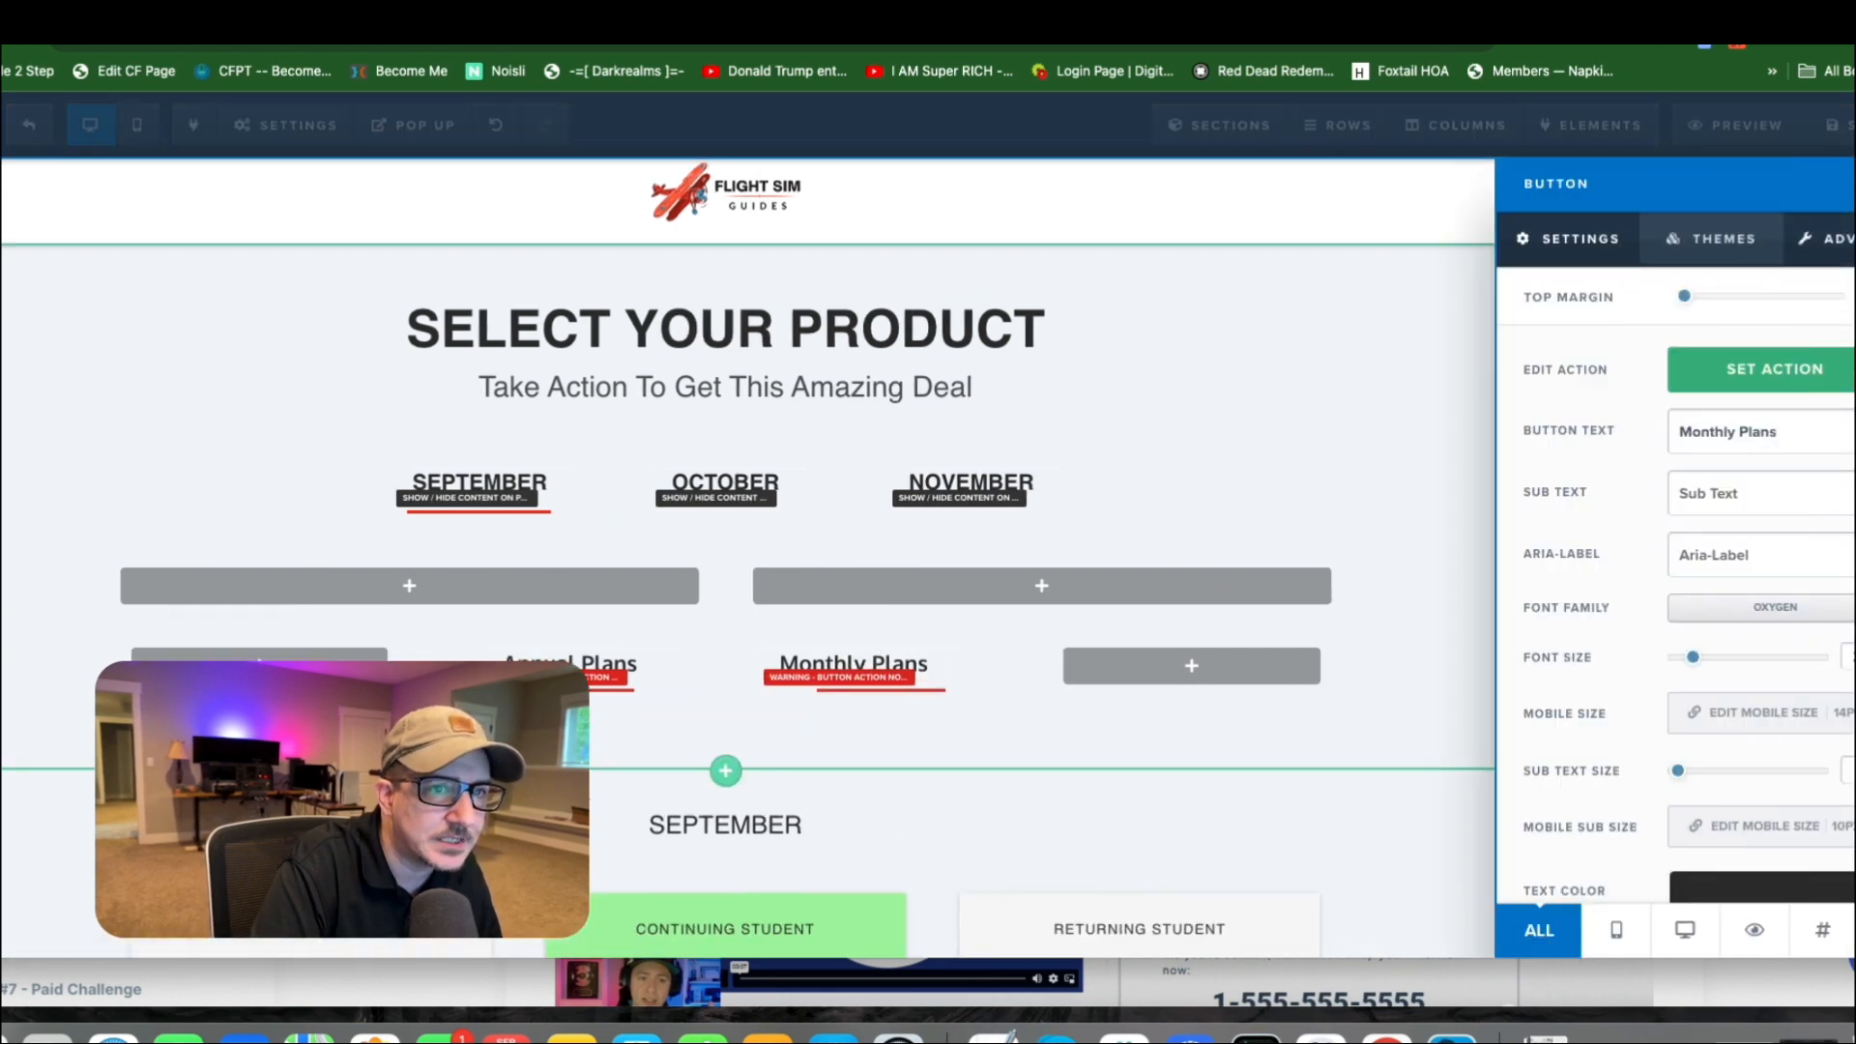
scroll(1682, 676, down, 10)
click(1689, 905)
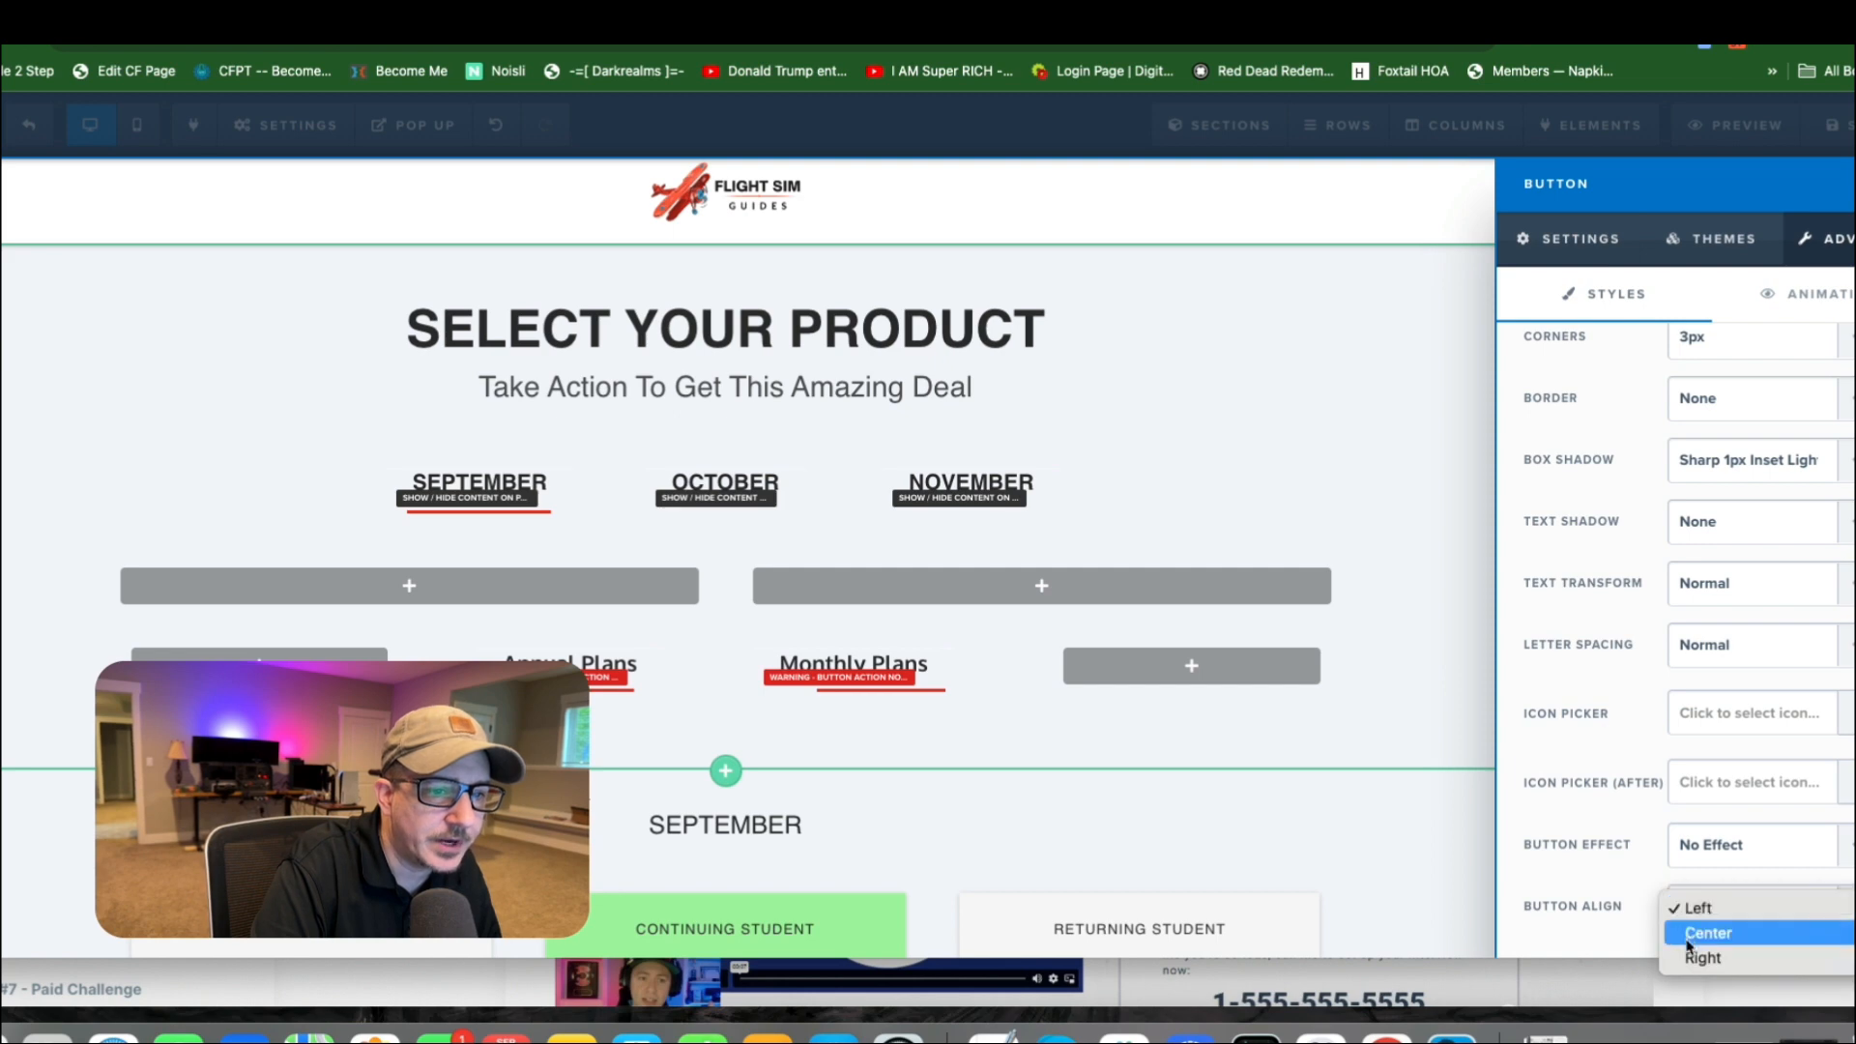
click(1680, 934)
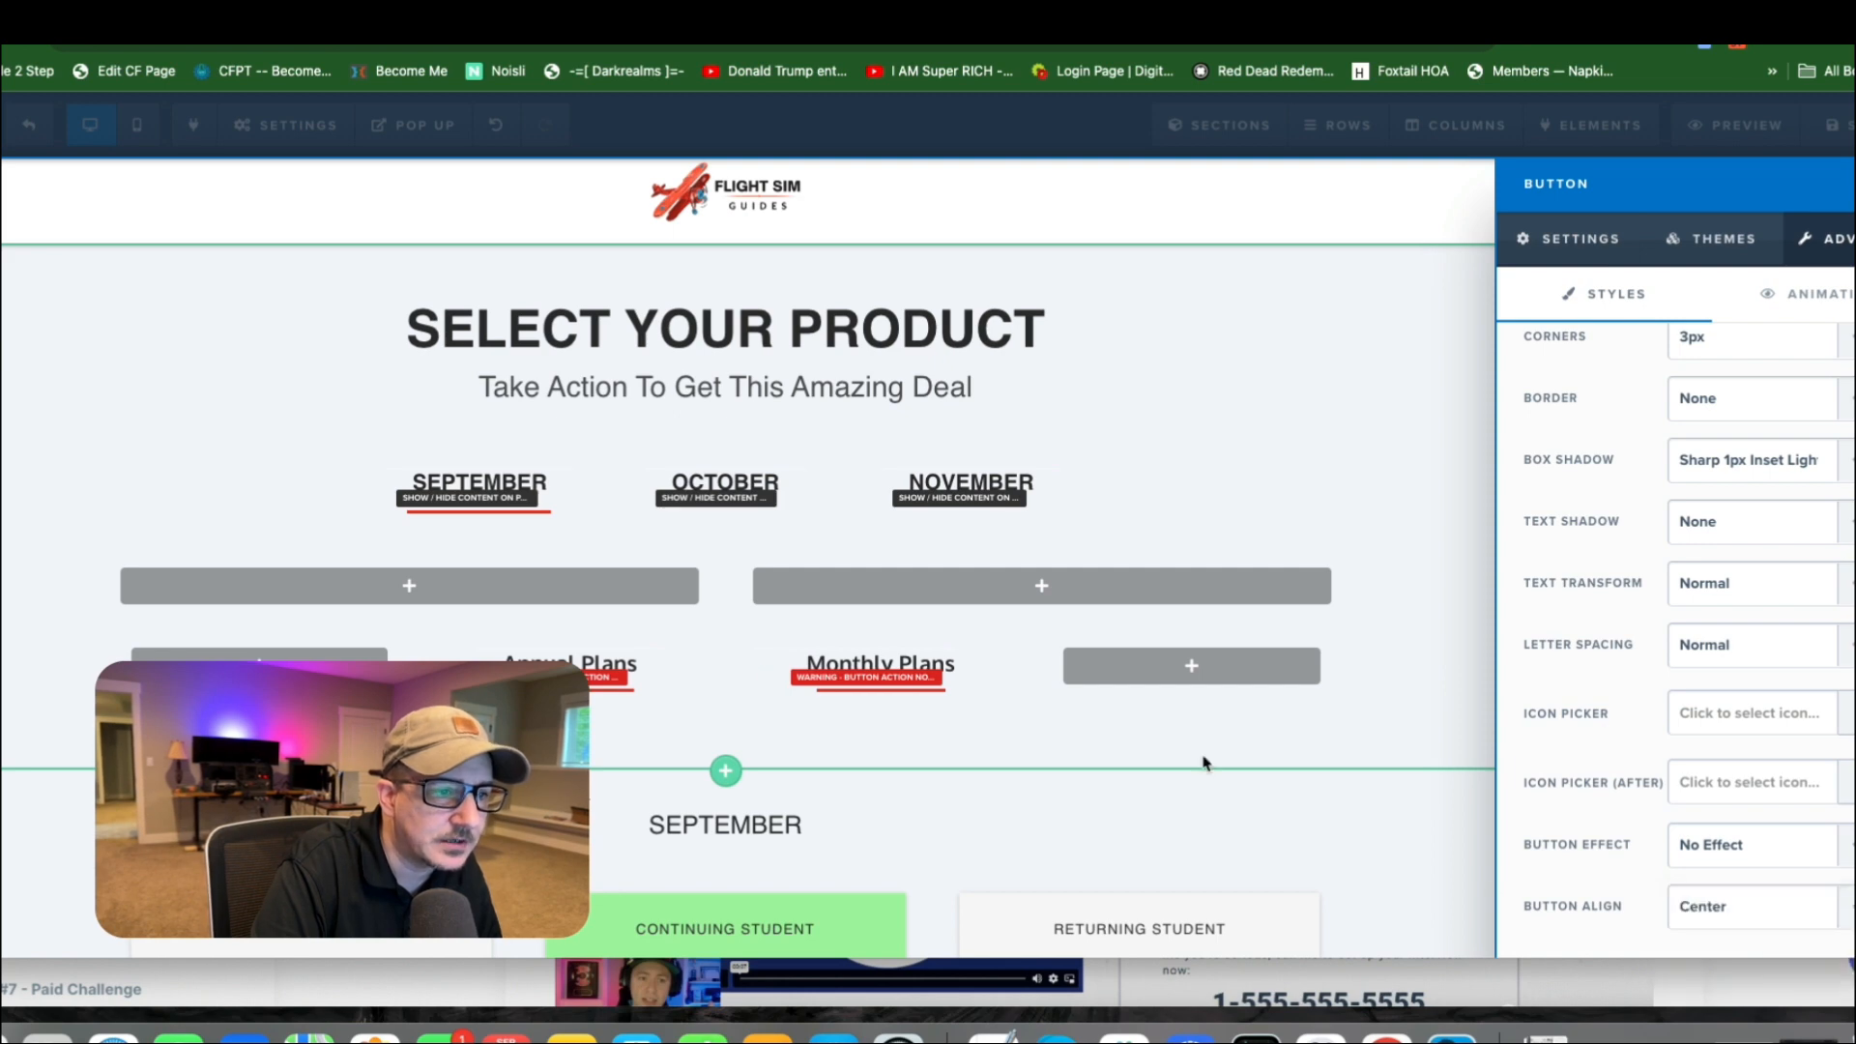
click(992, 646)
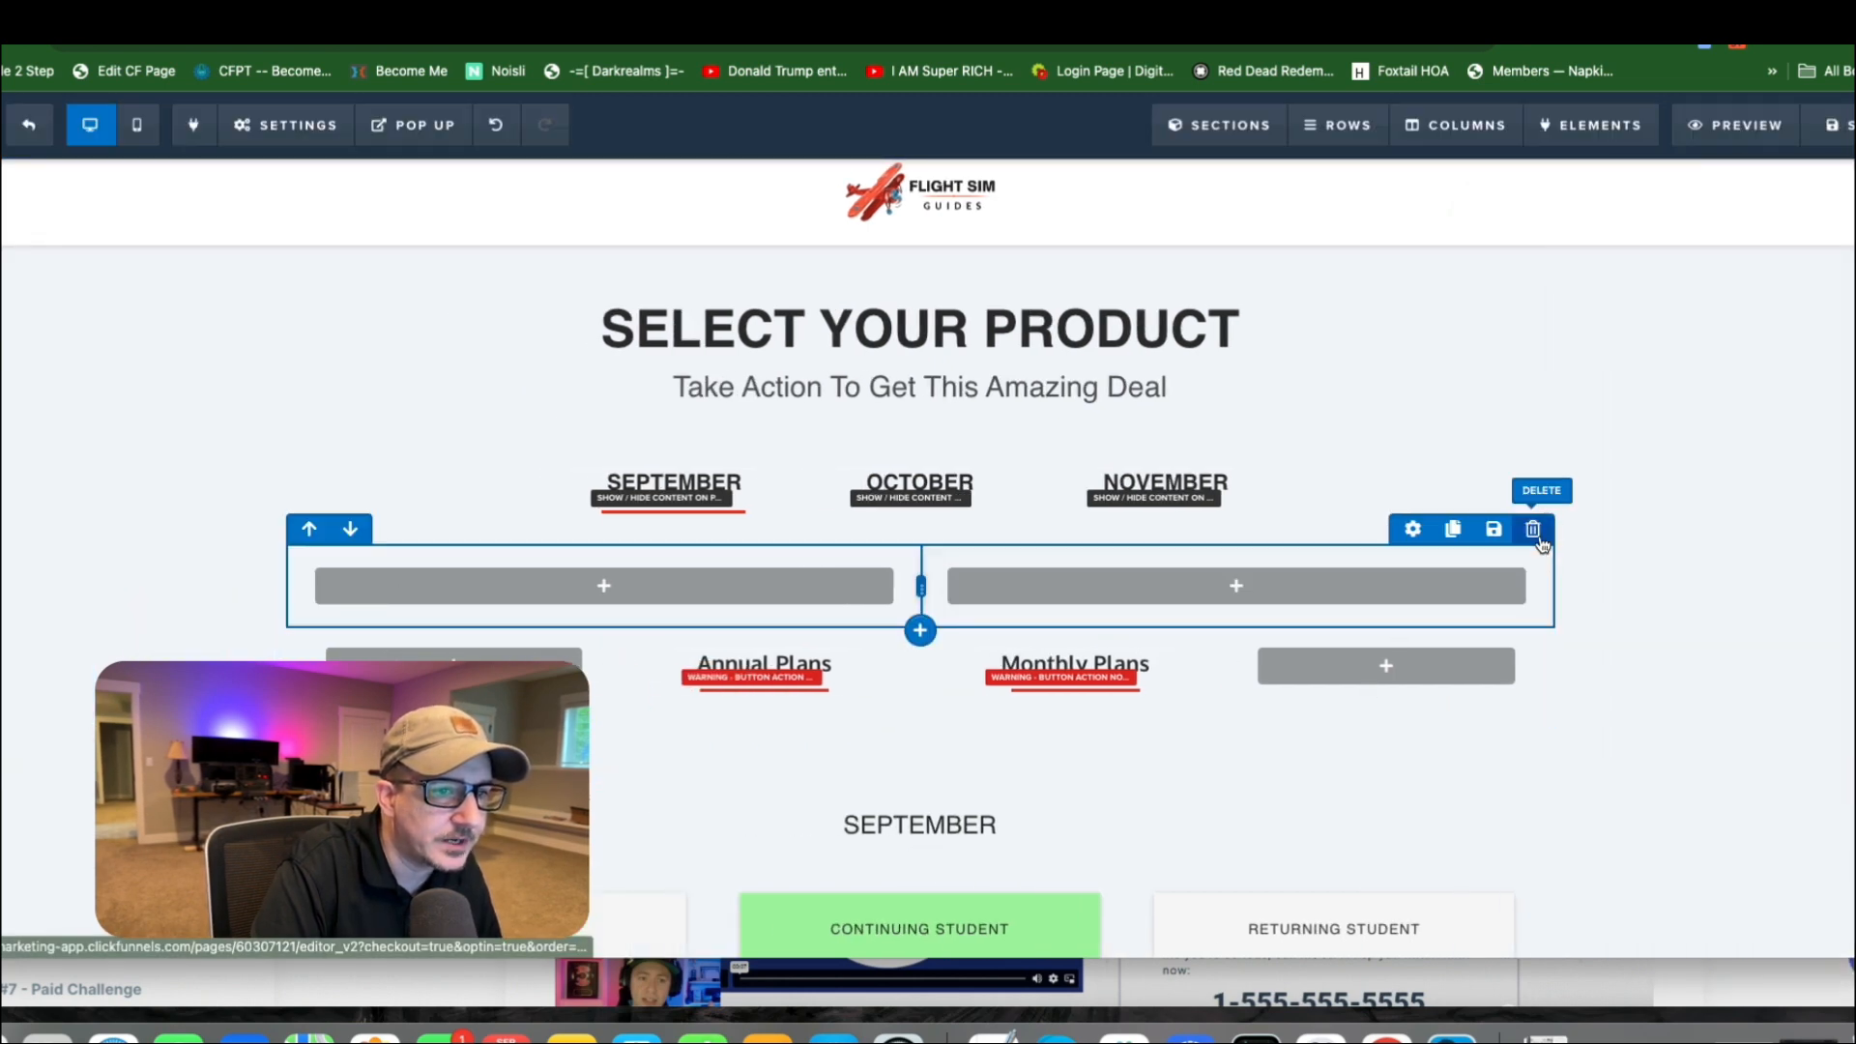
Delete the empty two-column row above the plan buttons.
click(1537, 537)
click(1127, 166)
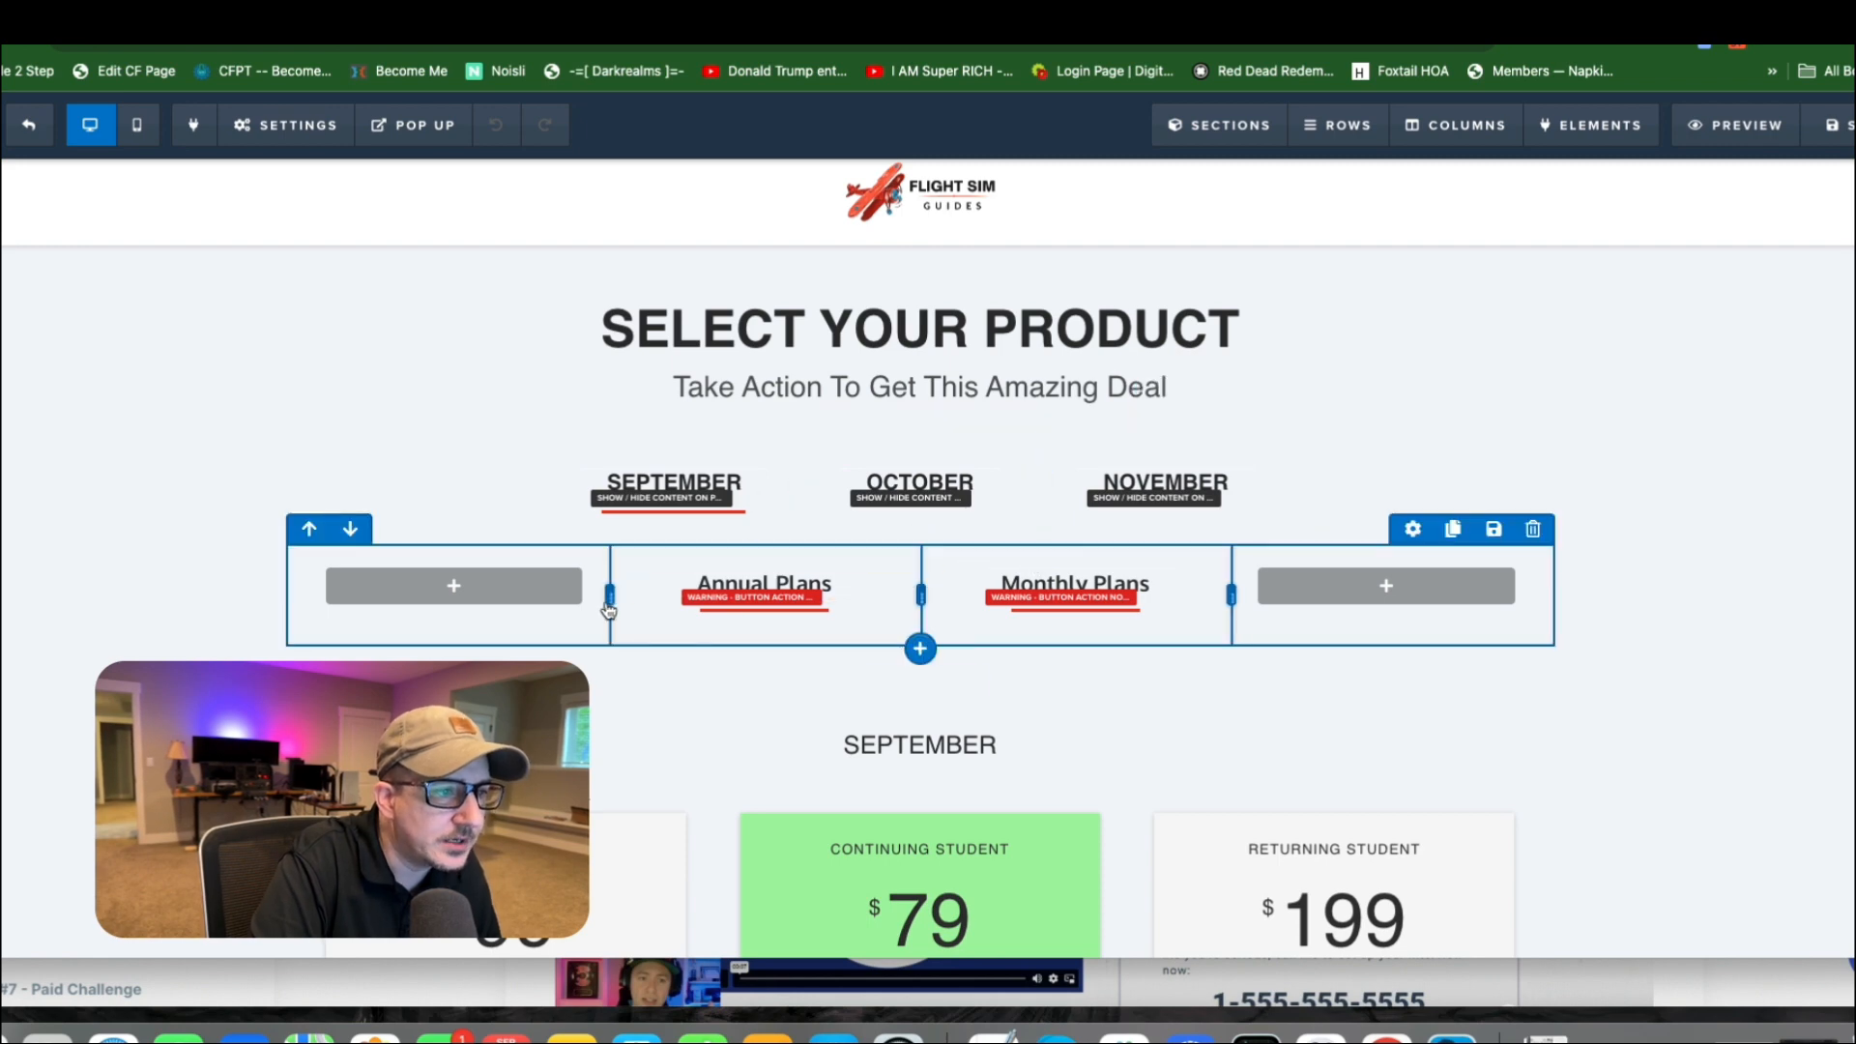
Try narrowing the Annual Plans column from its outer edge, then restore its original width.
drag(609, 598, 712, 589)
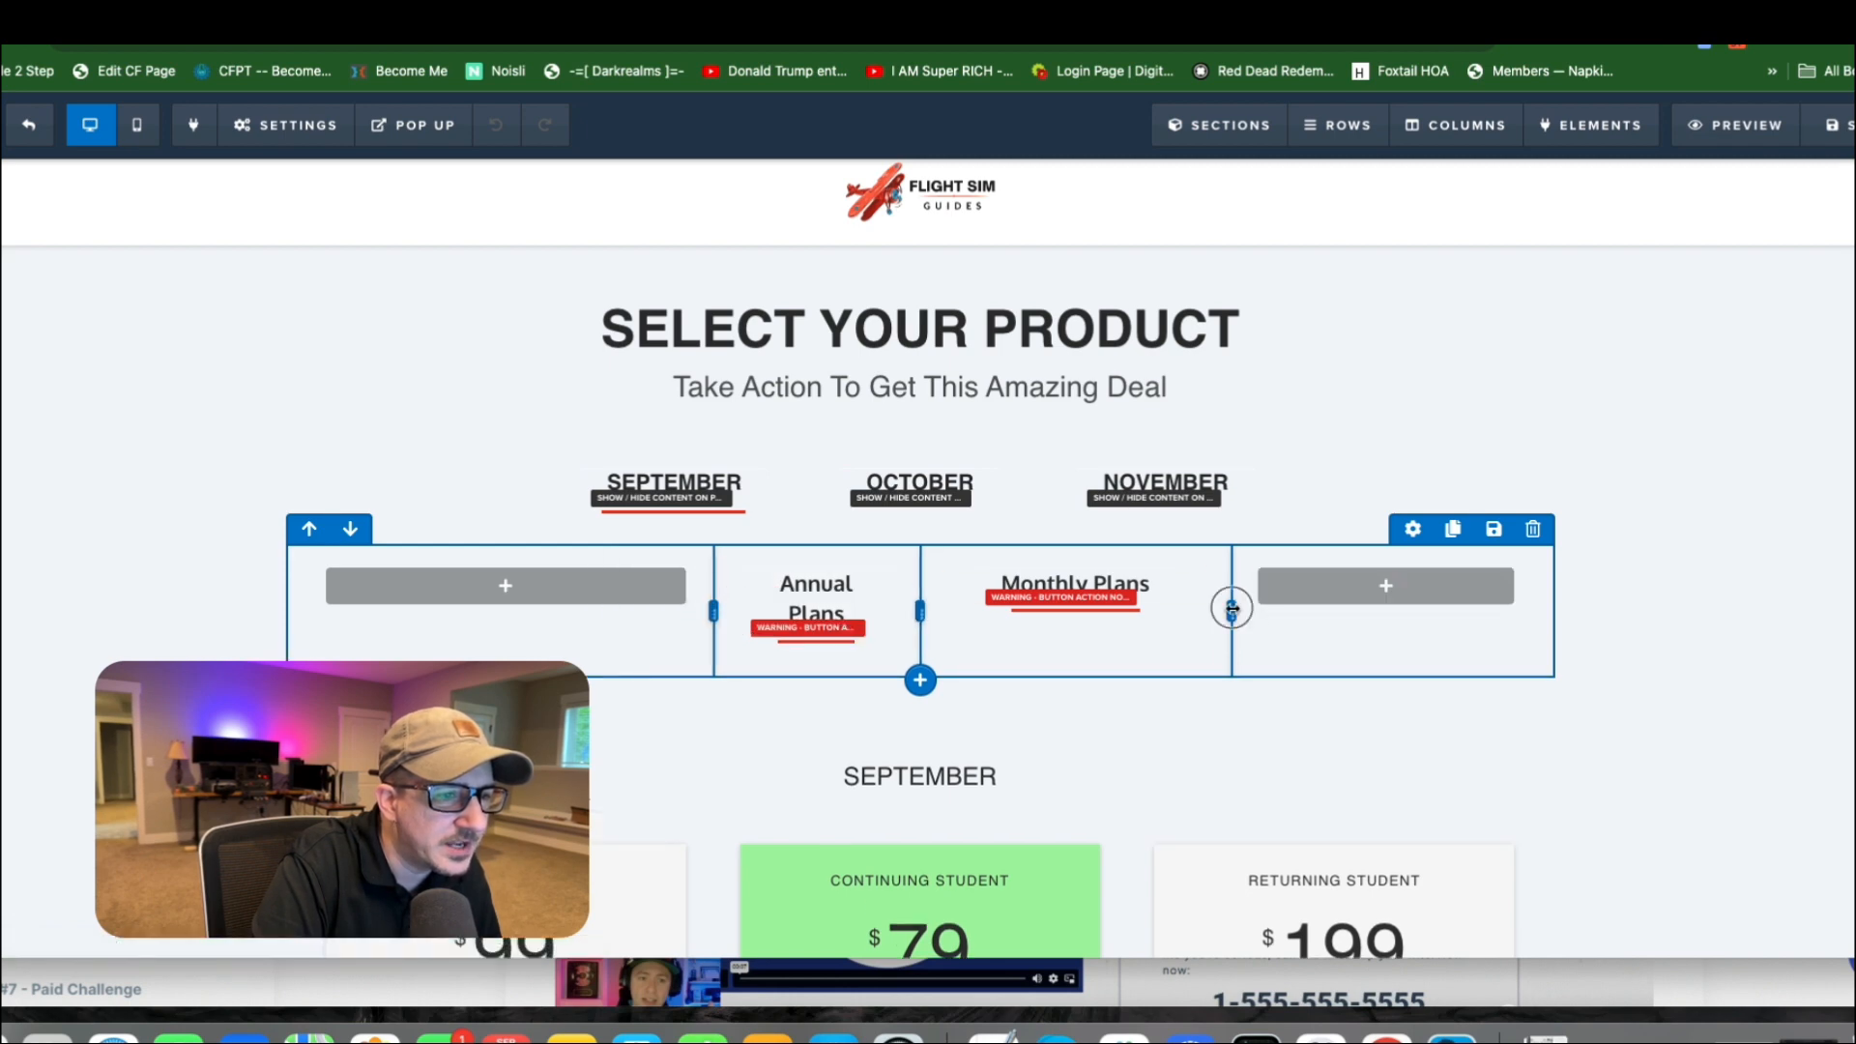
mouse_move(1232, 607)
mouse_down()
mouse_move(1140, 617)
mouse_move(1228, 613)
mouse_up()
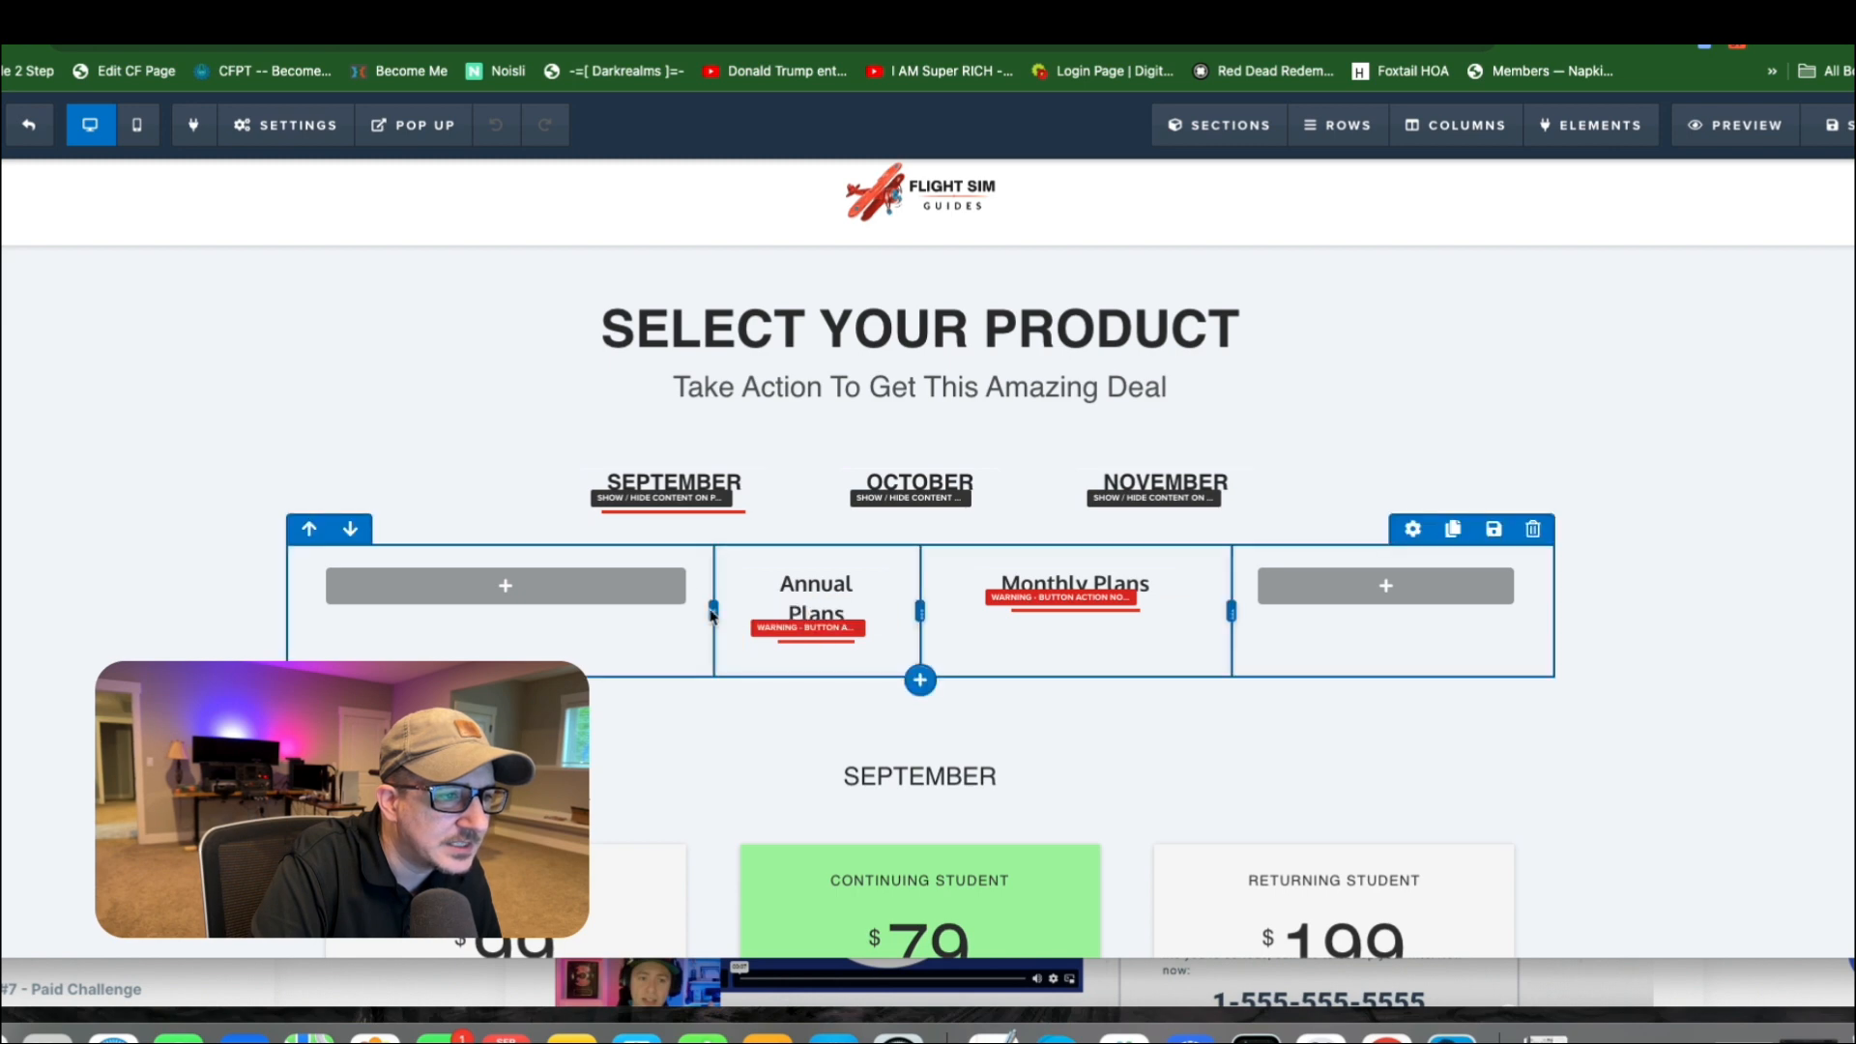
drag(711, 614, 619, 612)
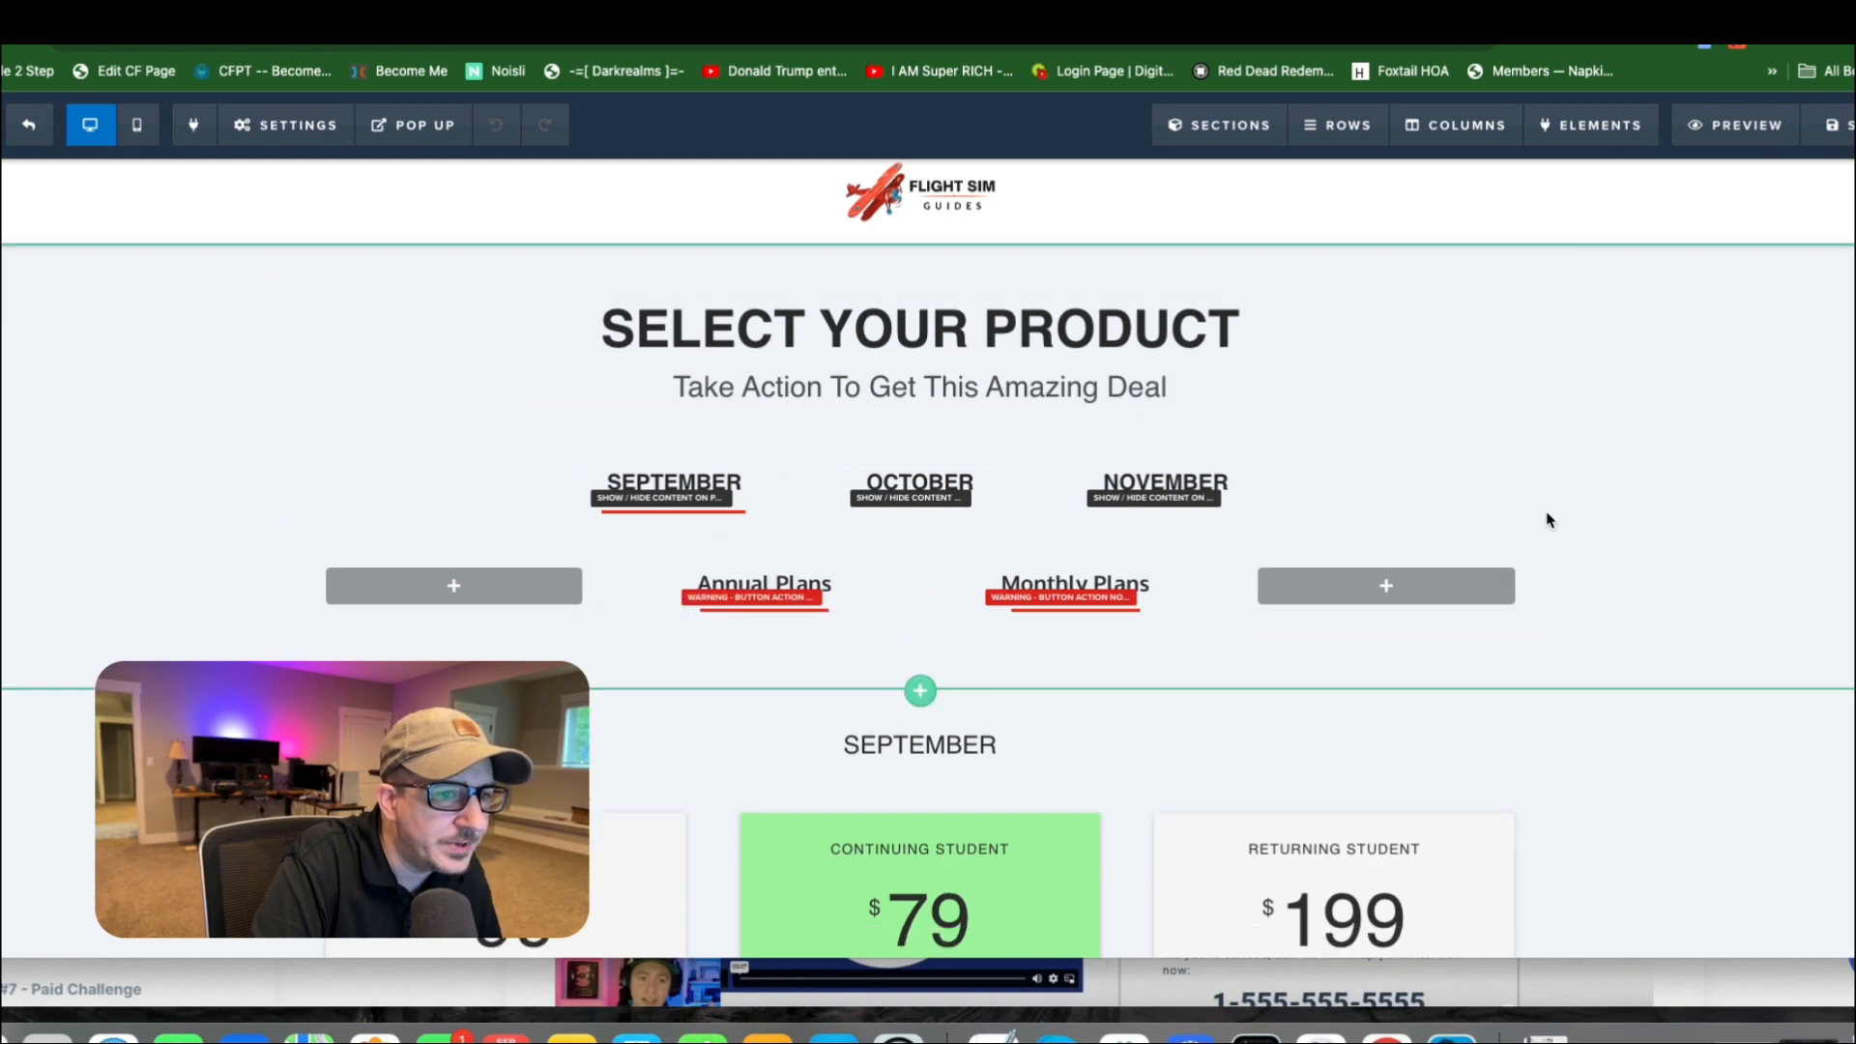
Reduce the four-column row's width percentage to bring the Annual Plans and Monthly Plans buttons closer together.
click(1407, 534)
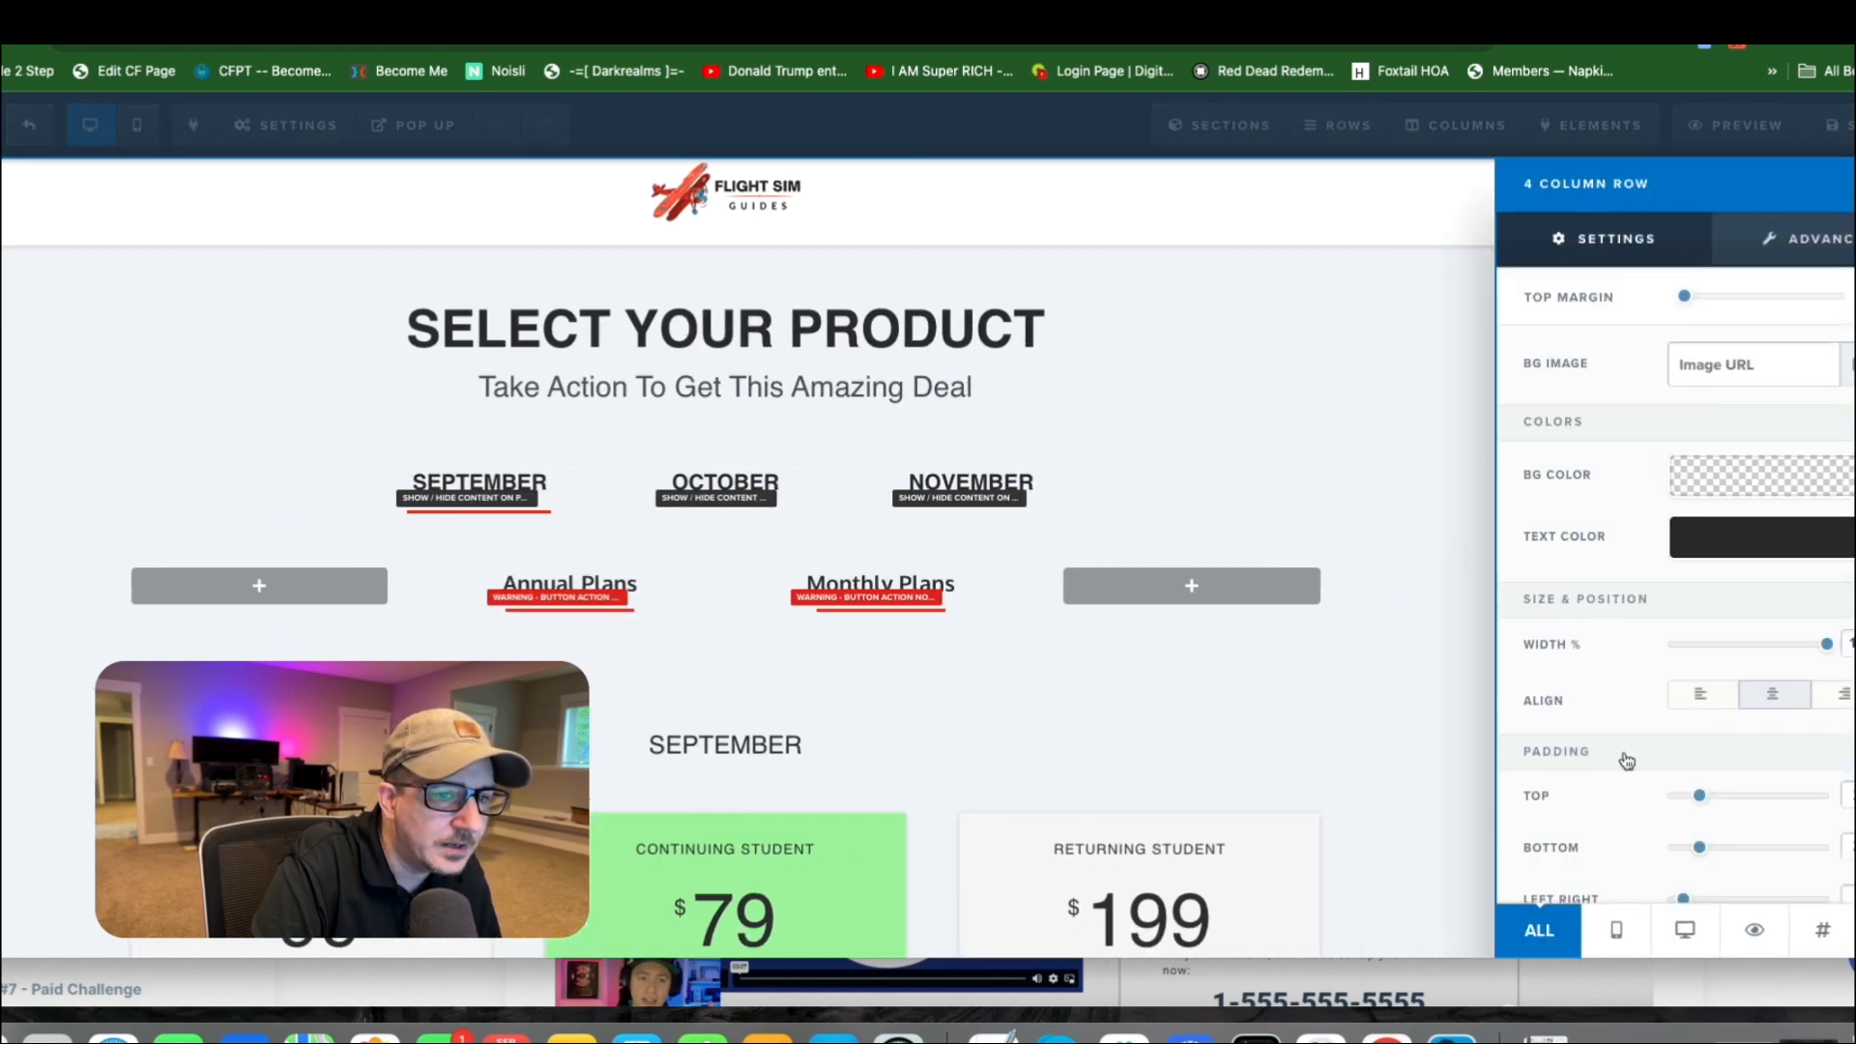
mouse_move(1828, 646)
mouse_down()
mouse_move(1755, 647)
mouse_move(1806, 661)
mouse_up()
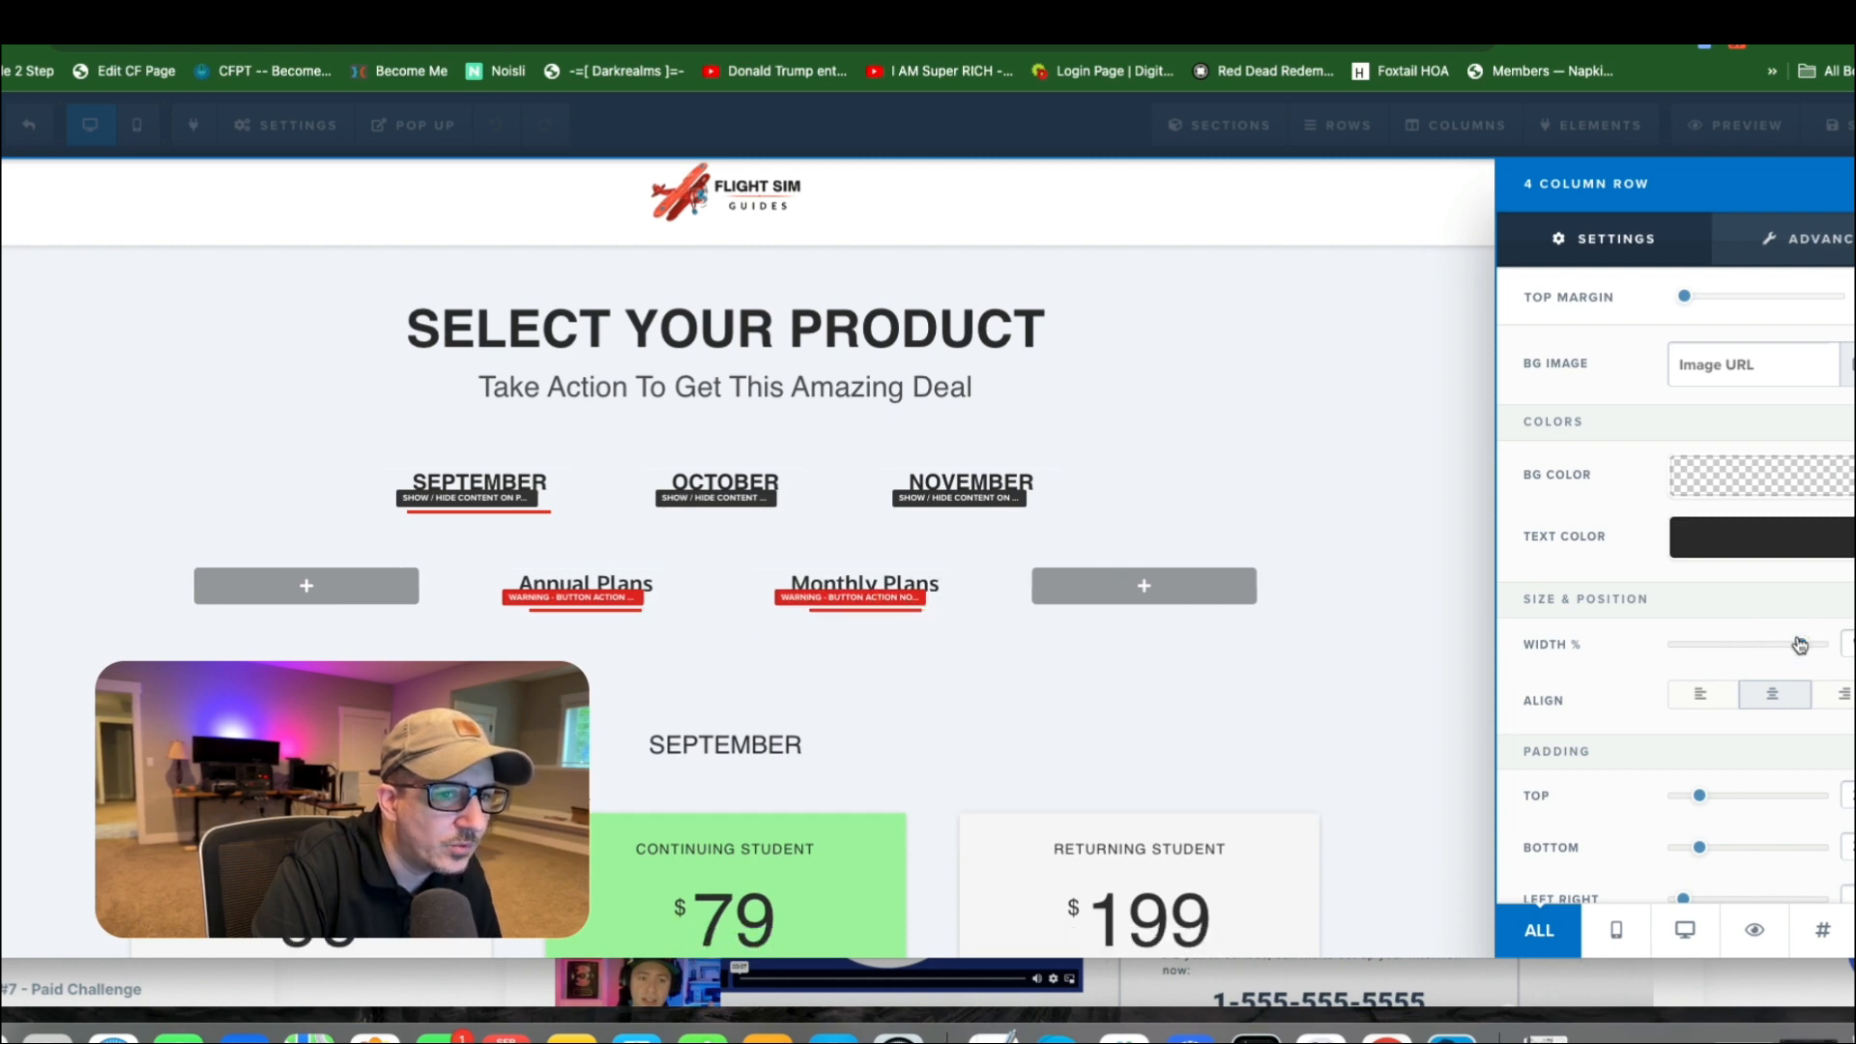
mouse_move(1798, 648)
mouse_down()
mouse_move(1769, 643)
mouse_move(1783, 650)
mouse_up()
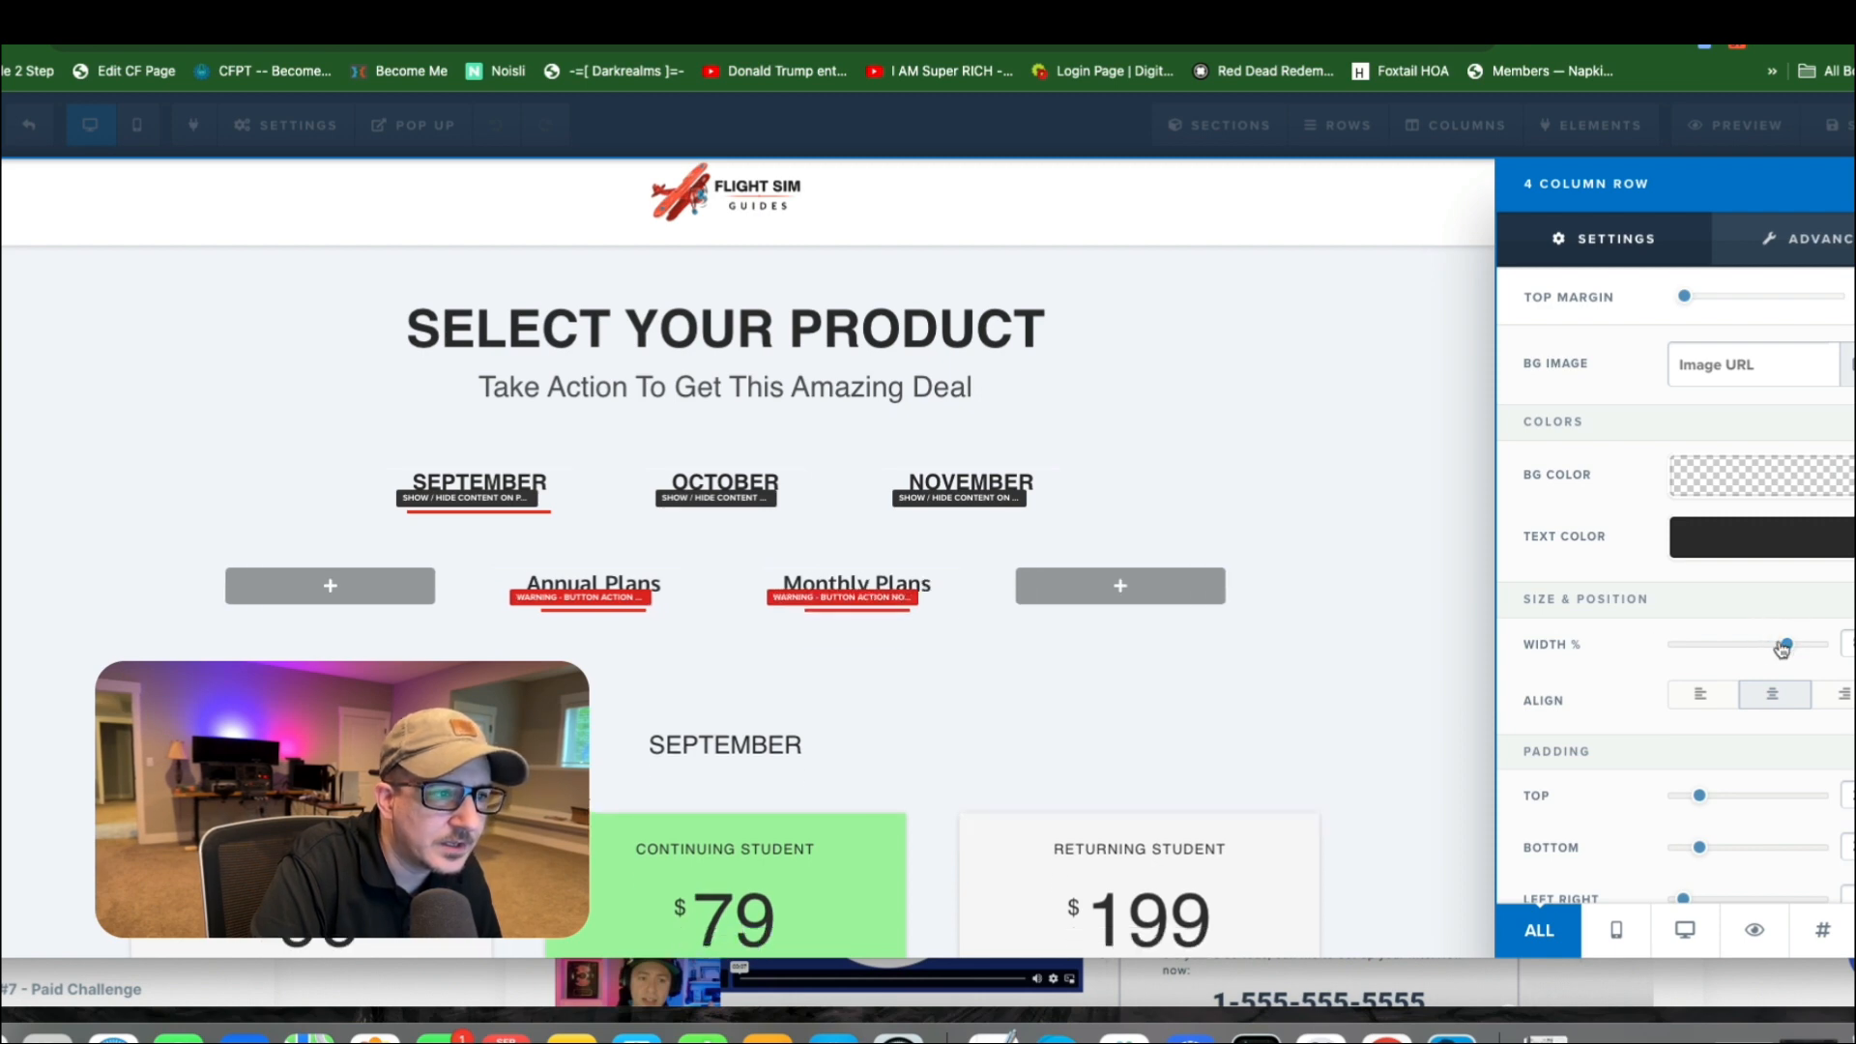
Examine the settings of the September product section.
click(764, 512)
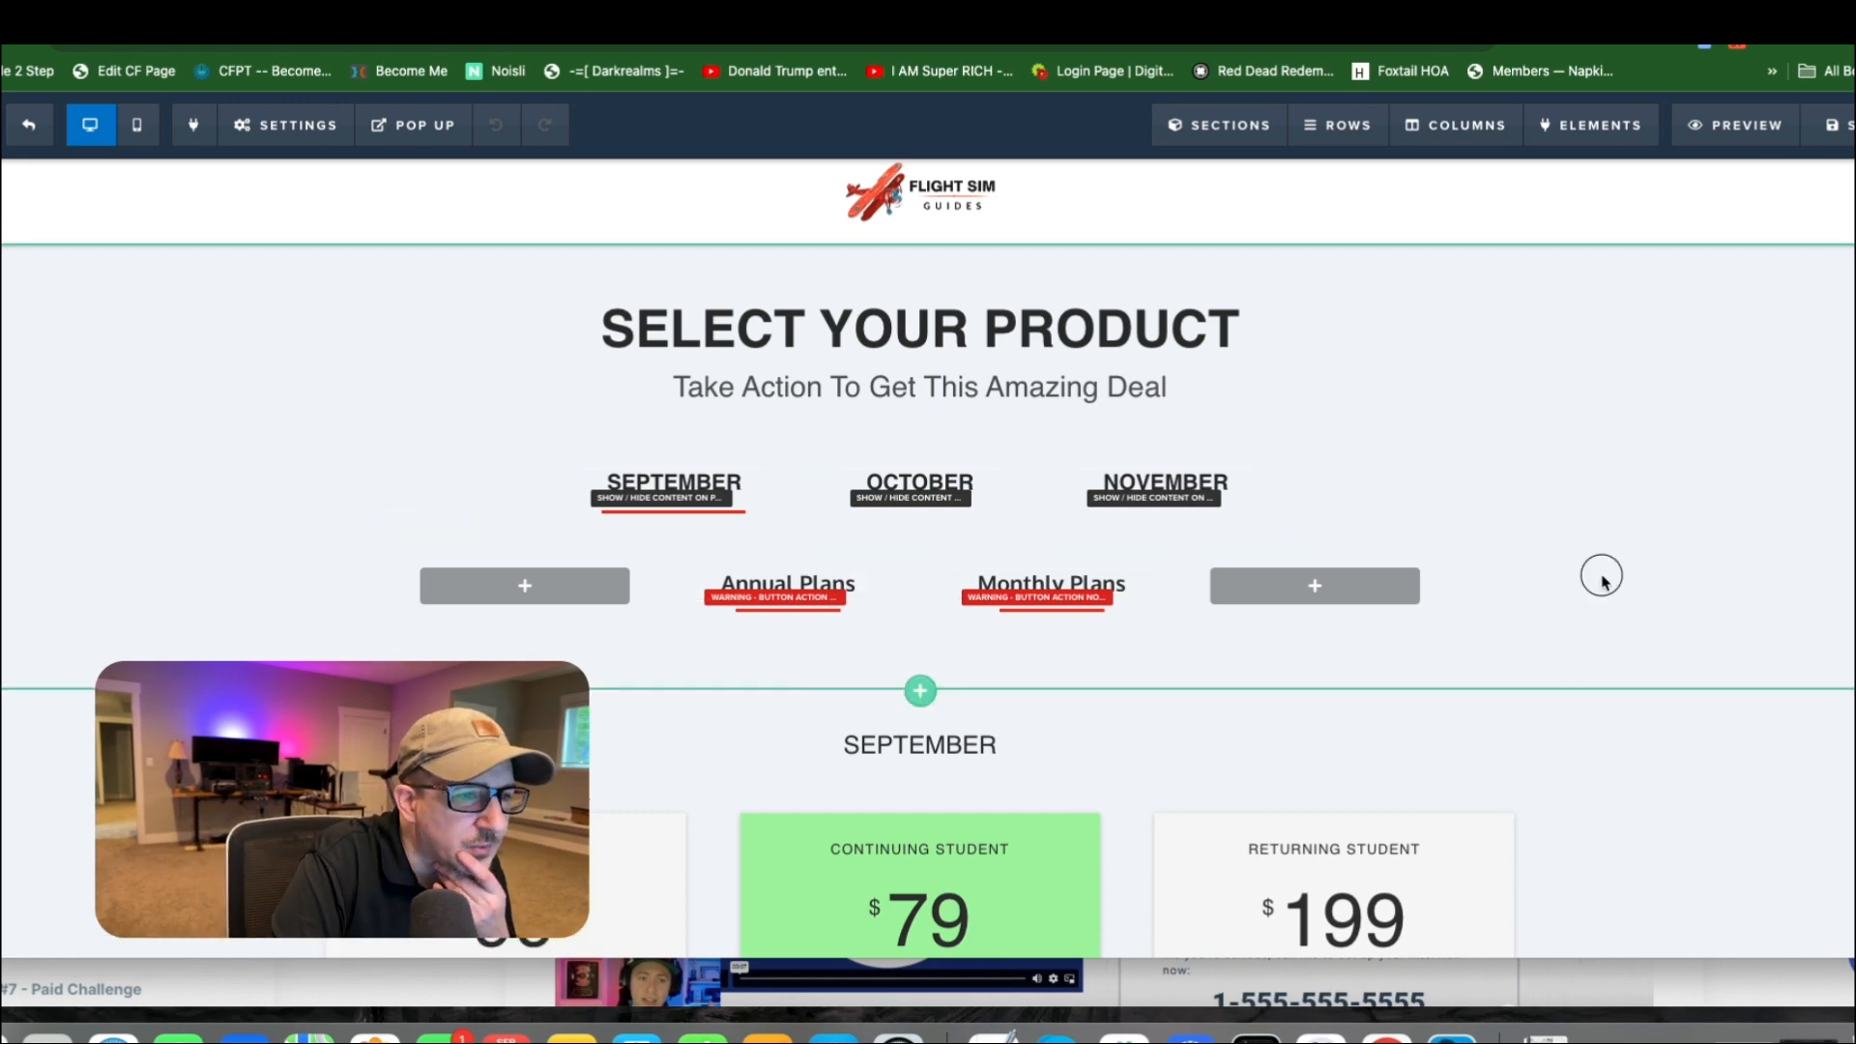
scroll(983, 580, down, 5)
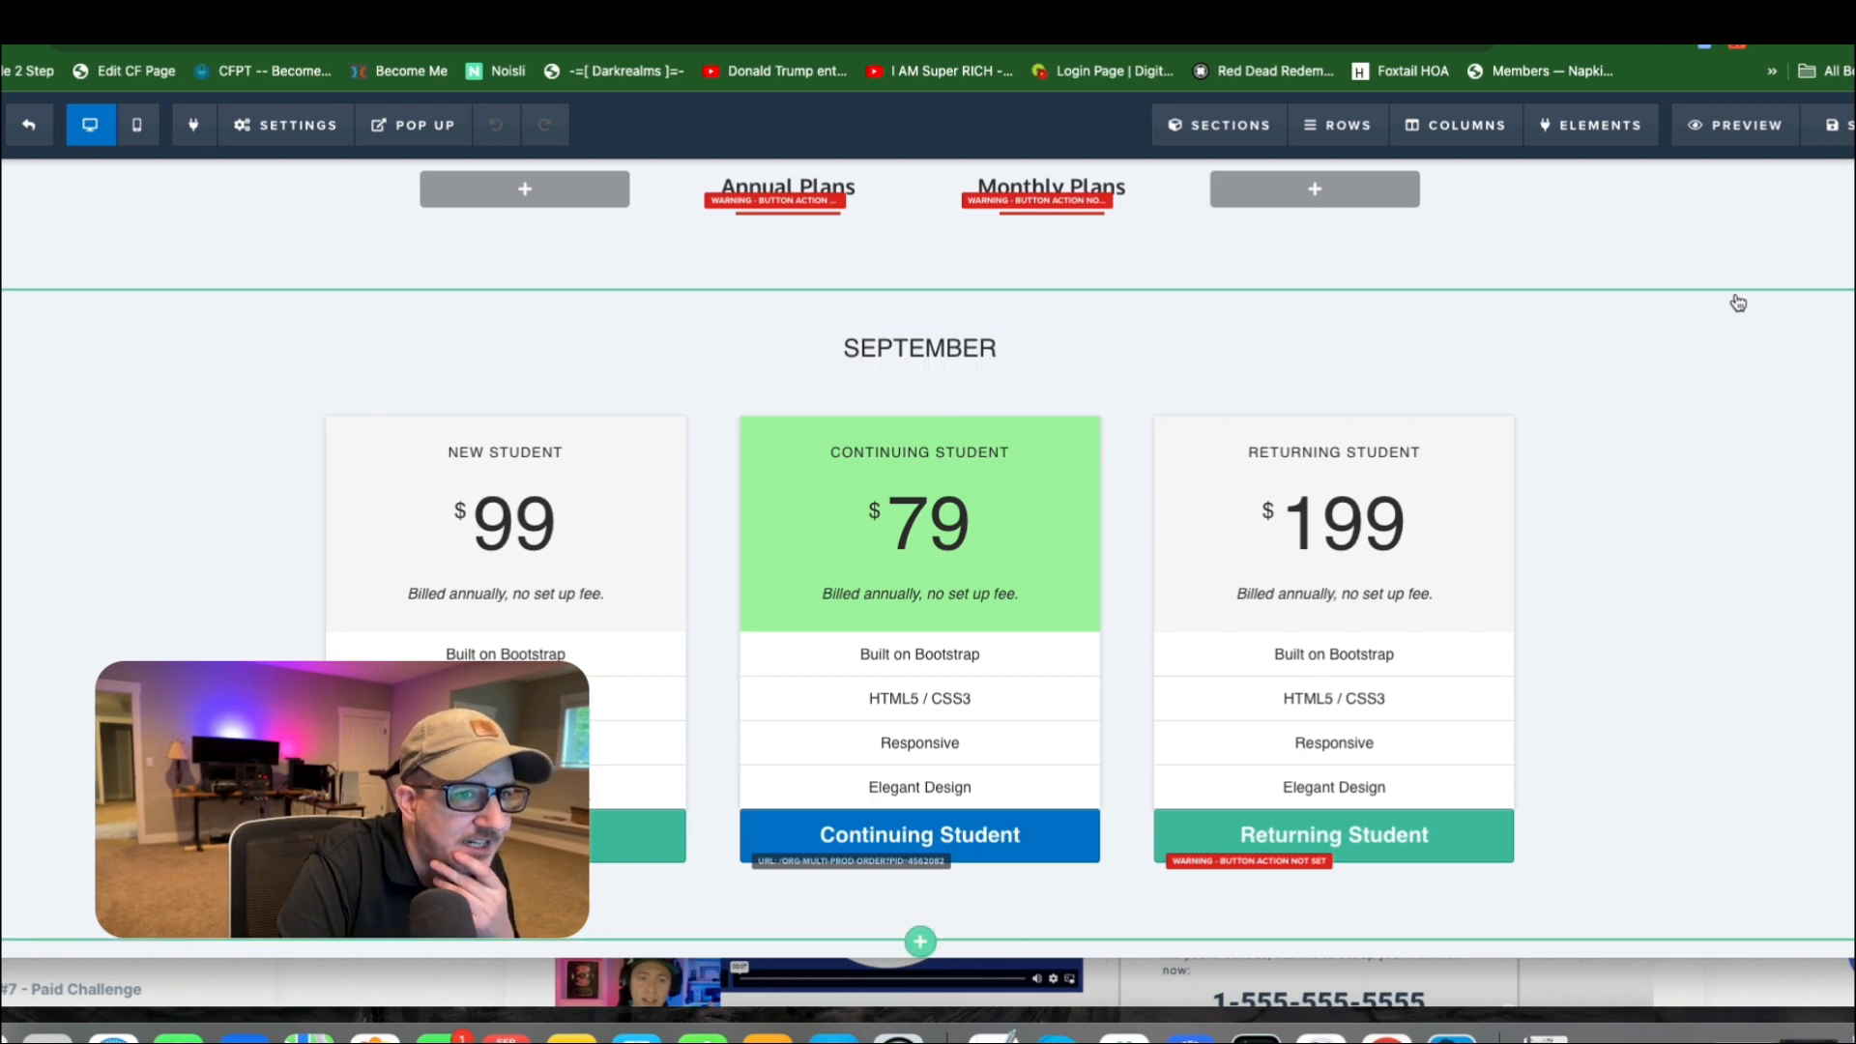
click(1820, 307)
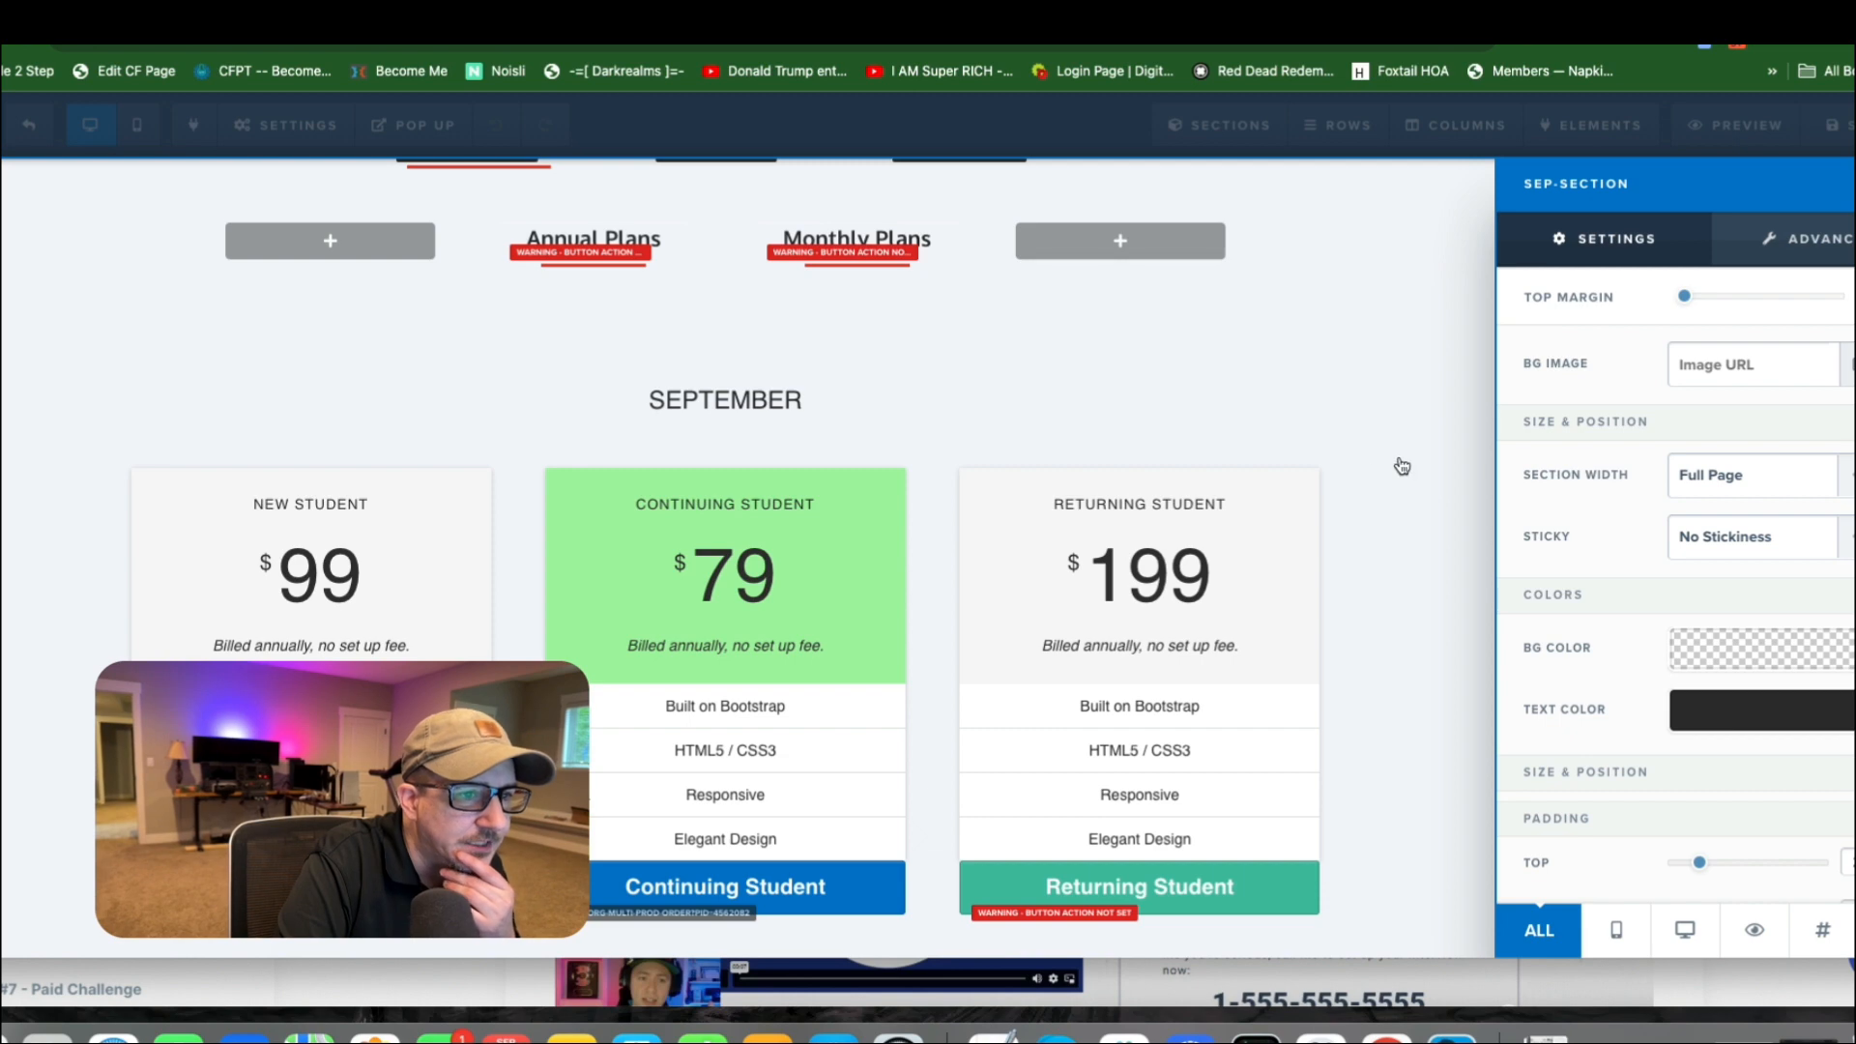
click(1446, 433)
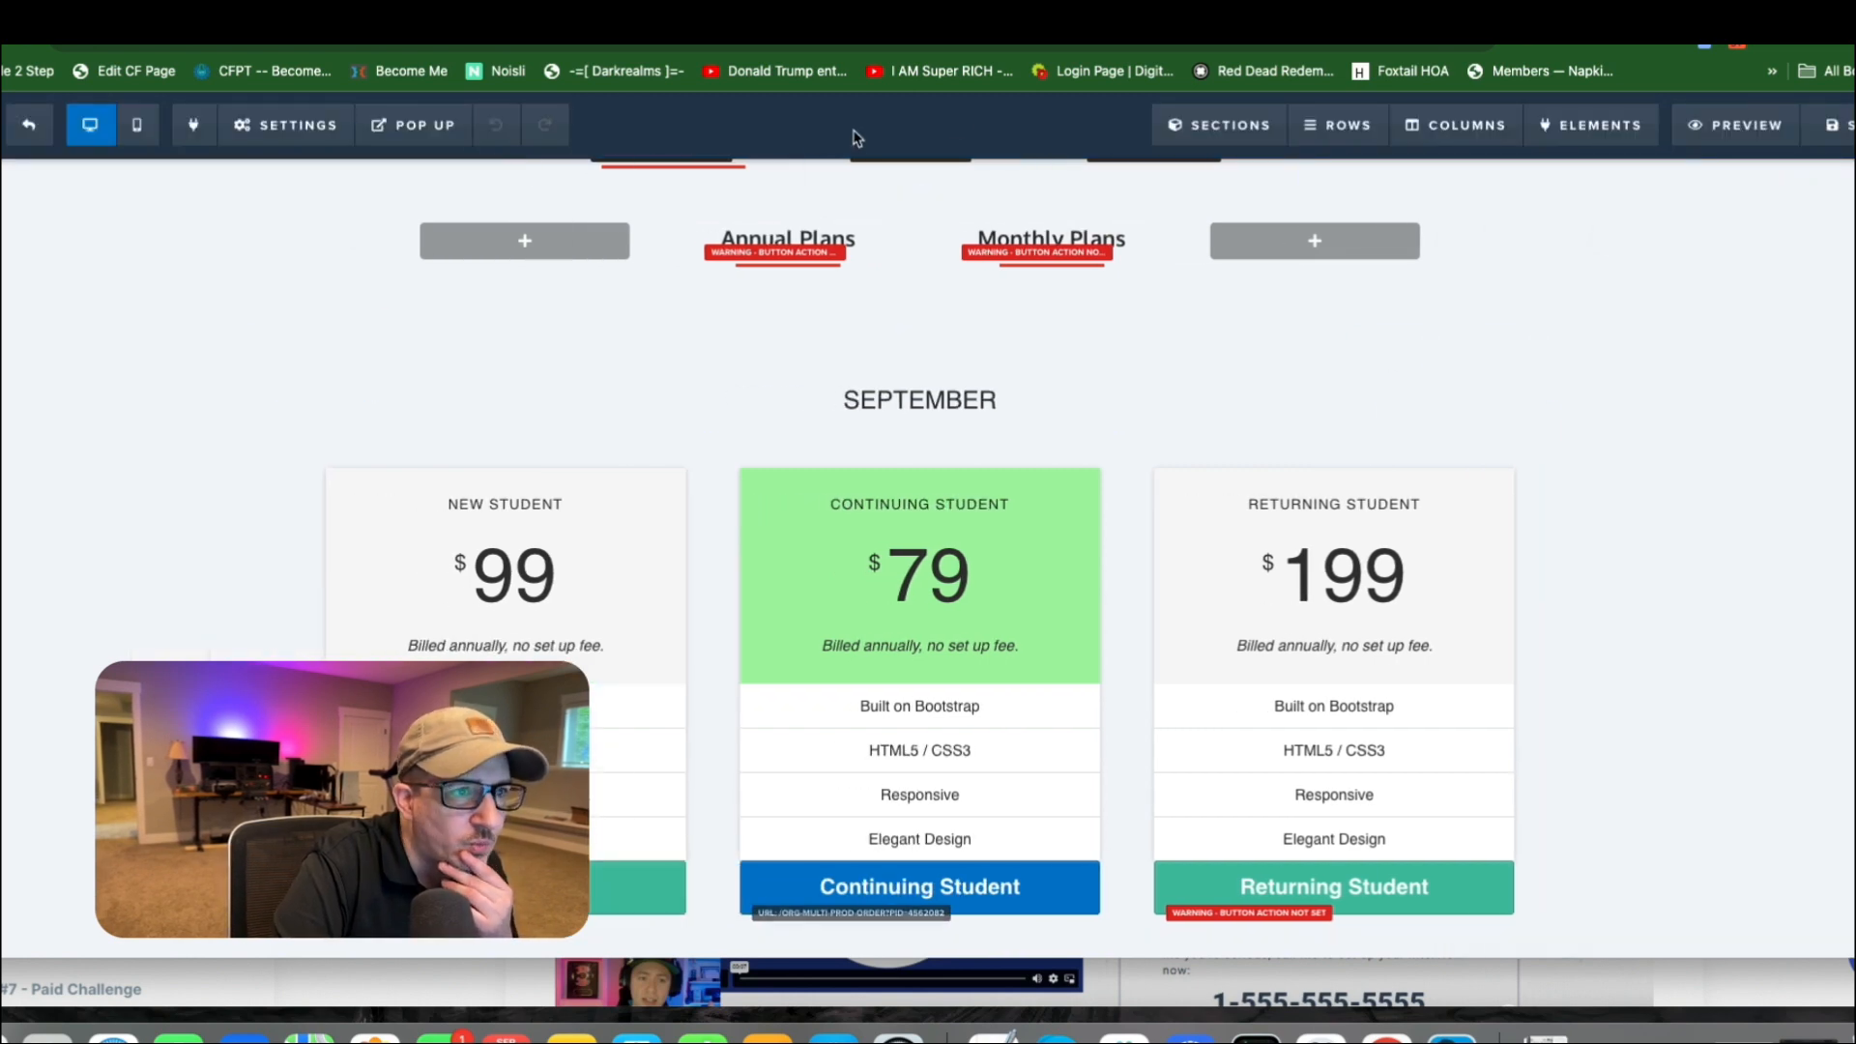
Make the hidden OCT-SECTION and NOV-SECTION visible on the page.
mouse_move(1220, 125)
click(1227, 213)
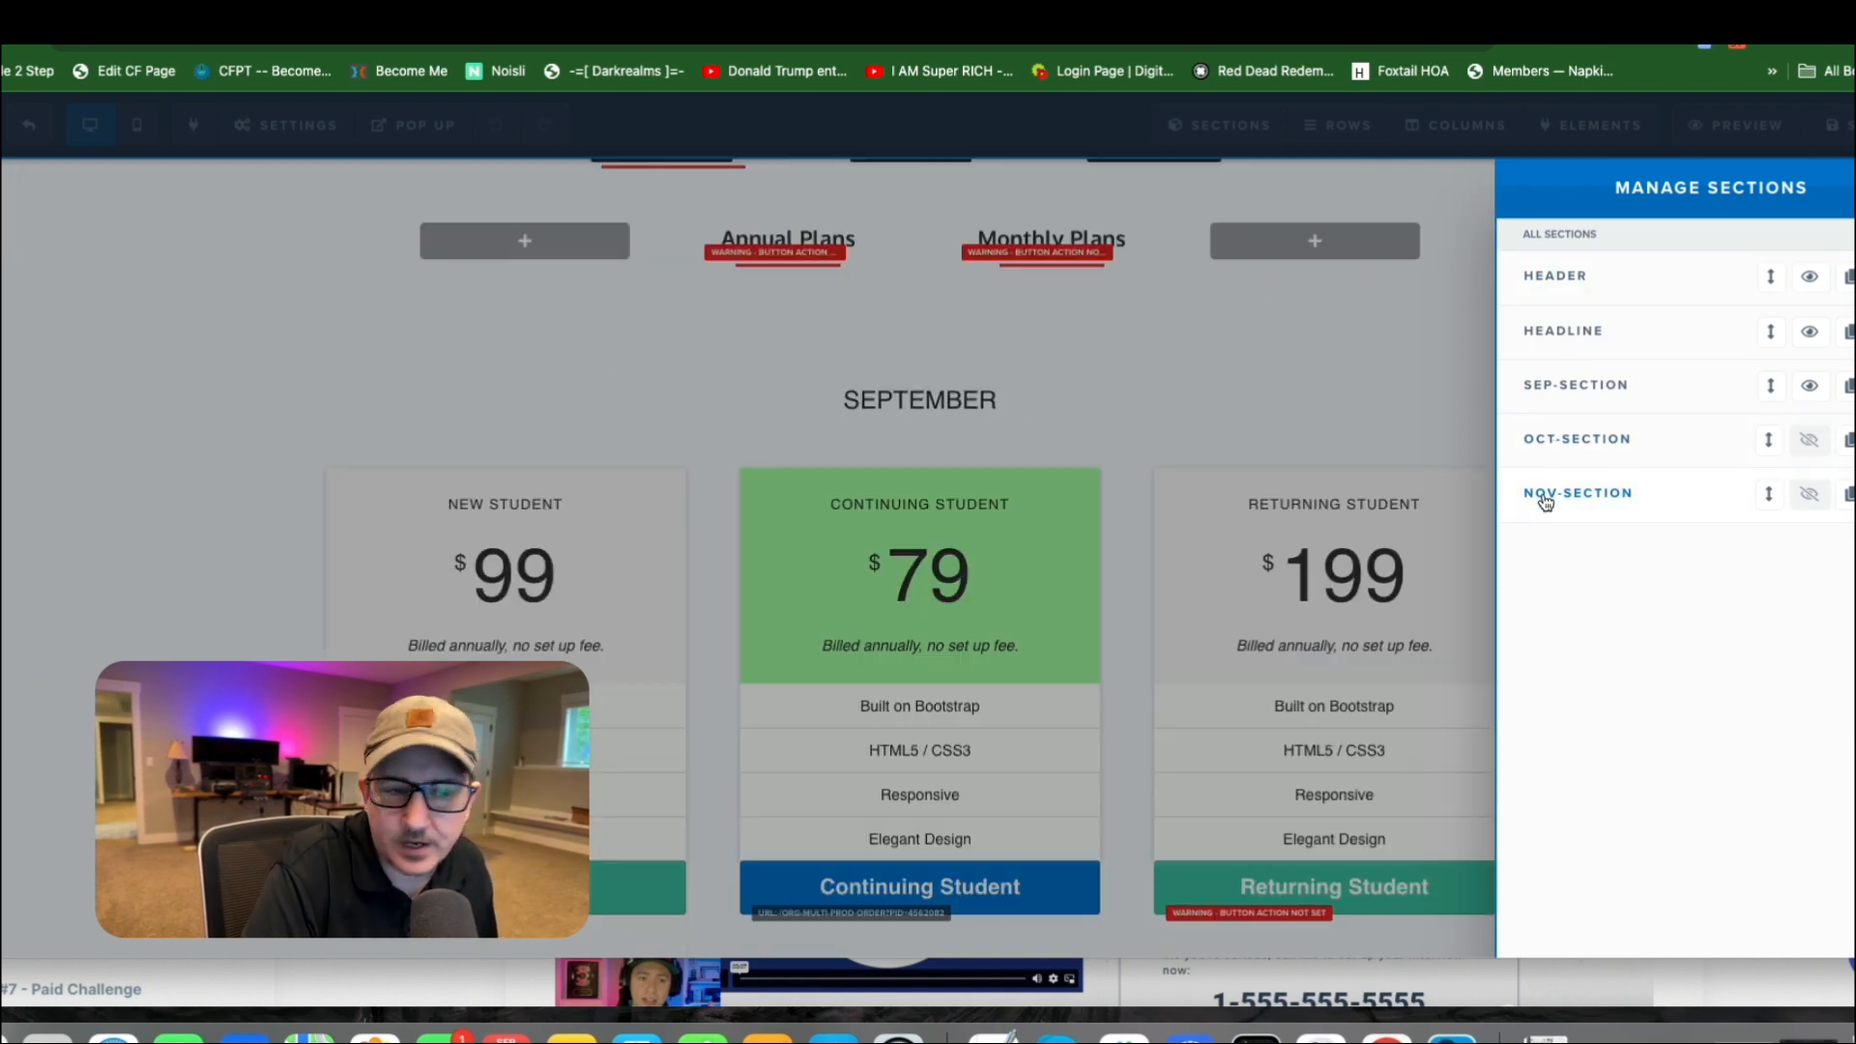
click(1809, 440)
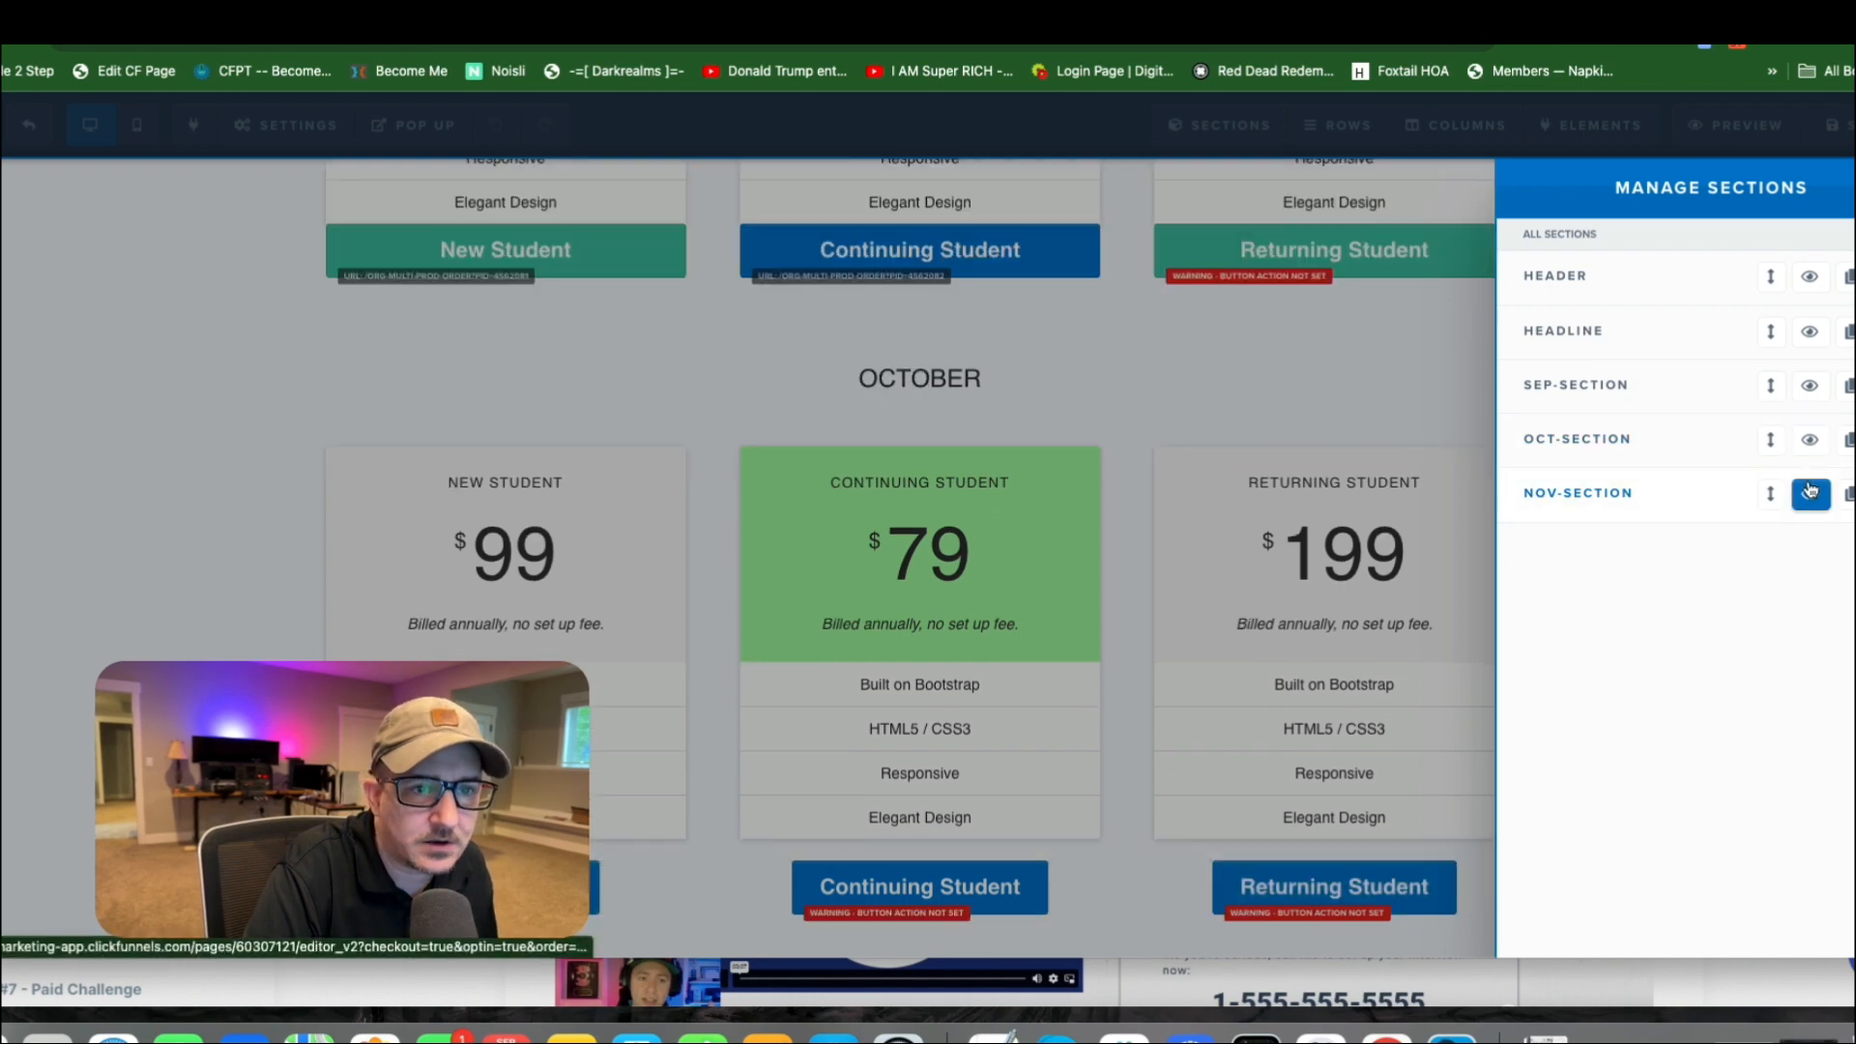
click(1810, 488)
click(1318, 414)
Review the September, October and November product sections, comparing their headings, pricing tables and buttons.
scroll(1402, 456, up, 10)
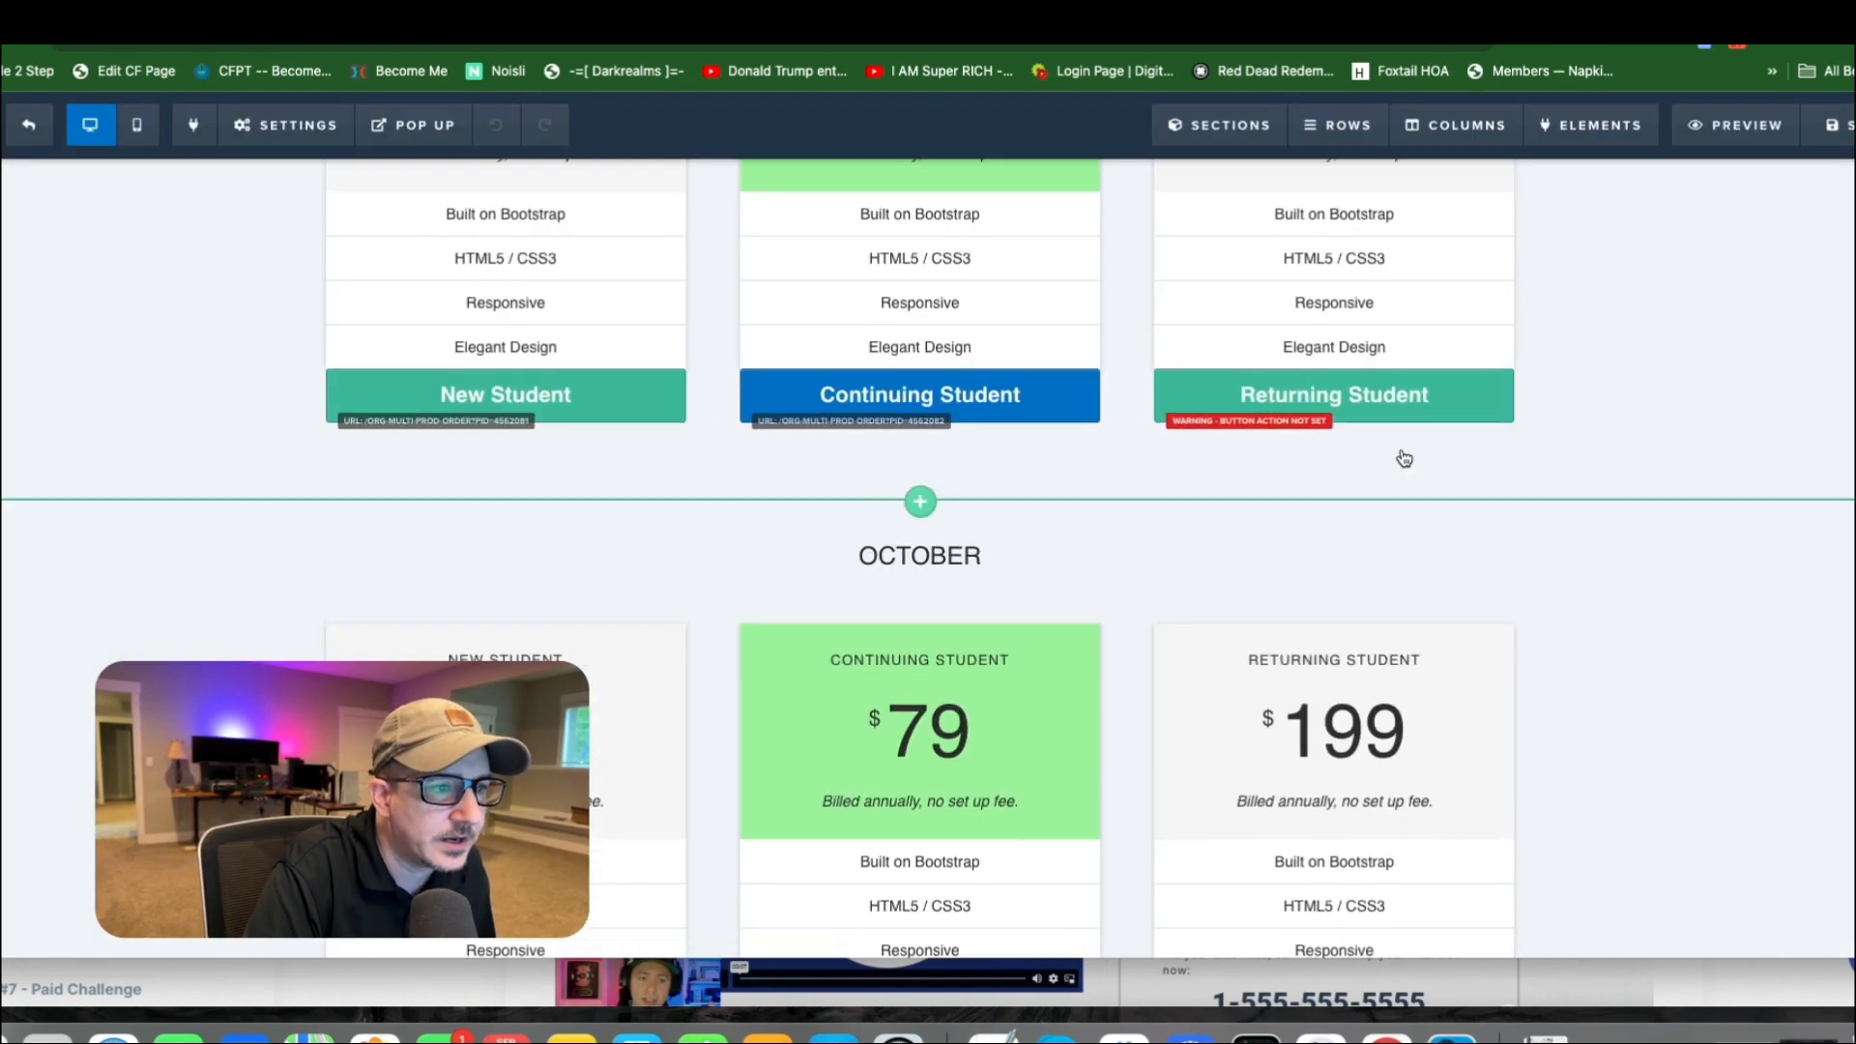
scroll(1264, 406, up, 2)
scroll(1107, 551, down, 10)
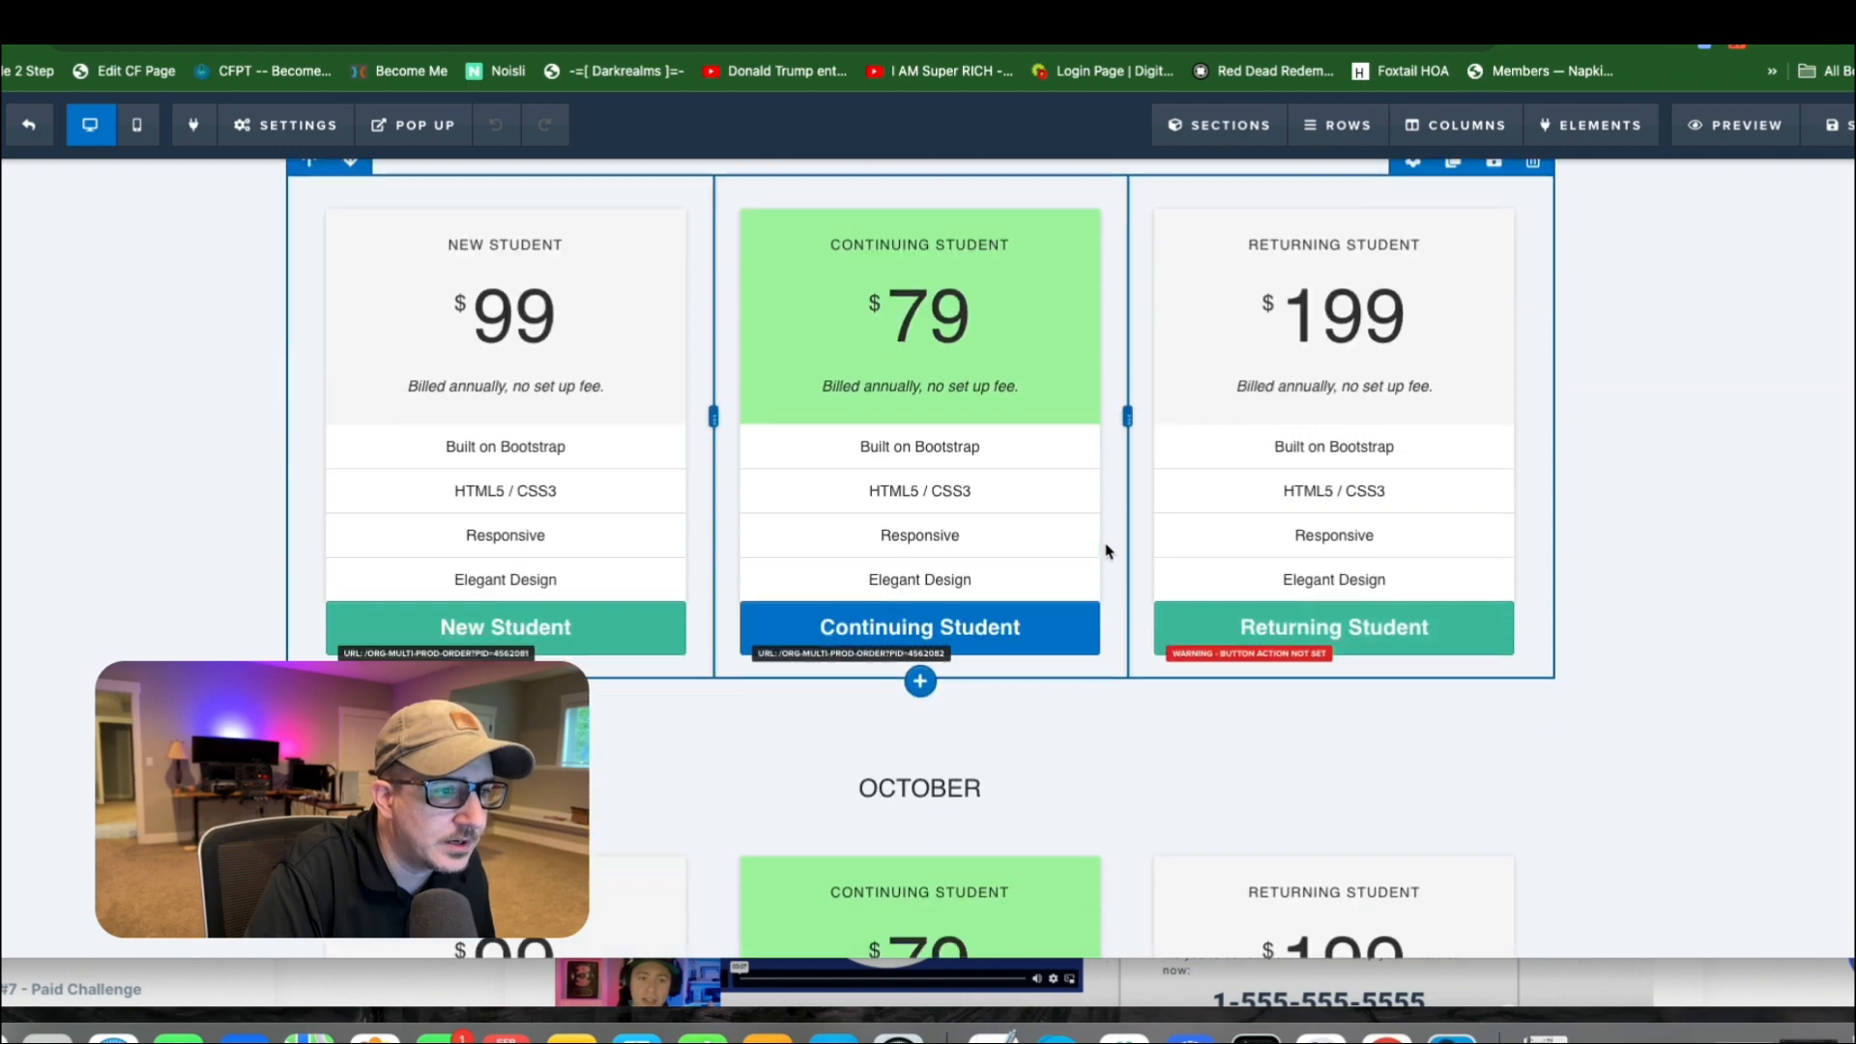
scroll(1286, 638, down, 2)
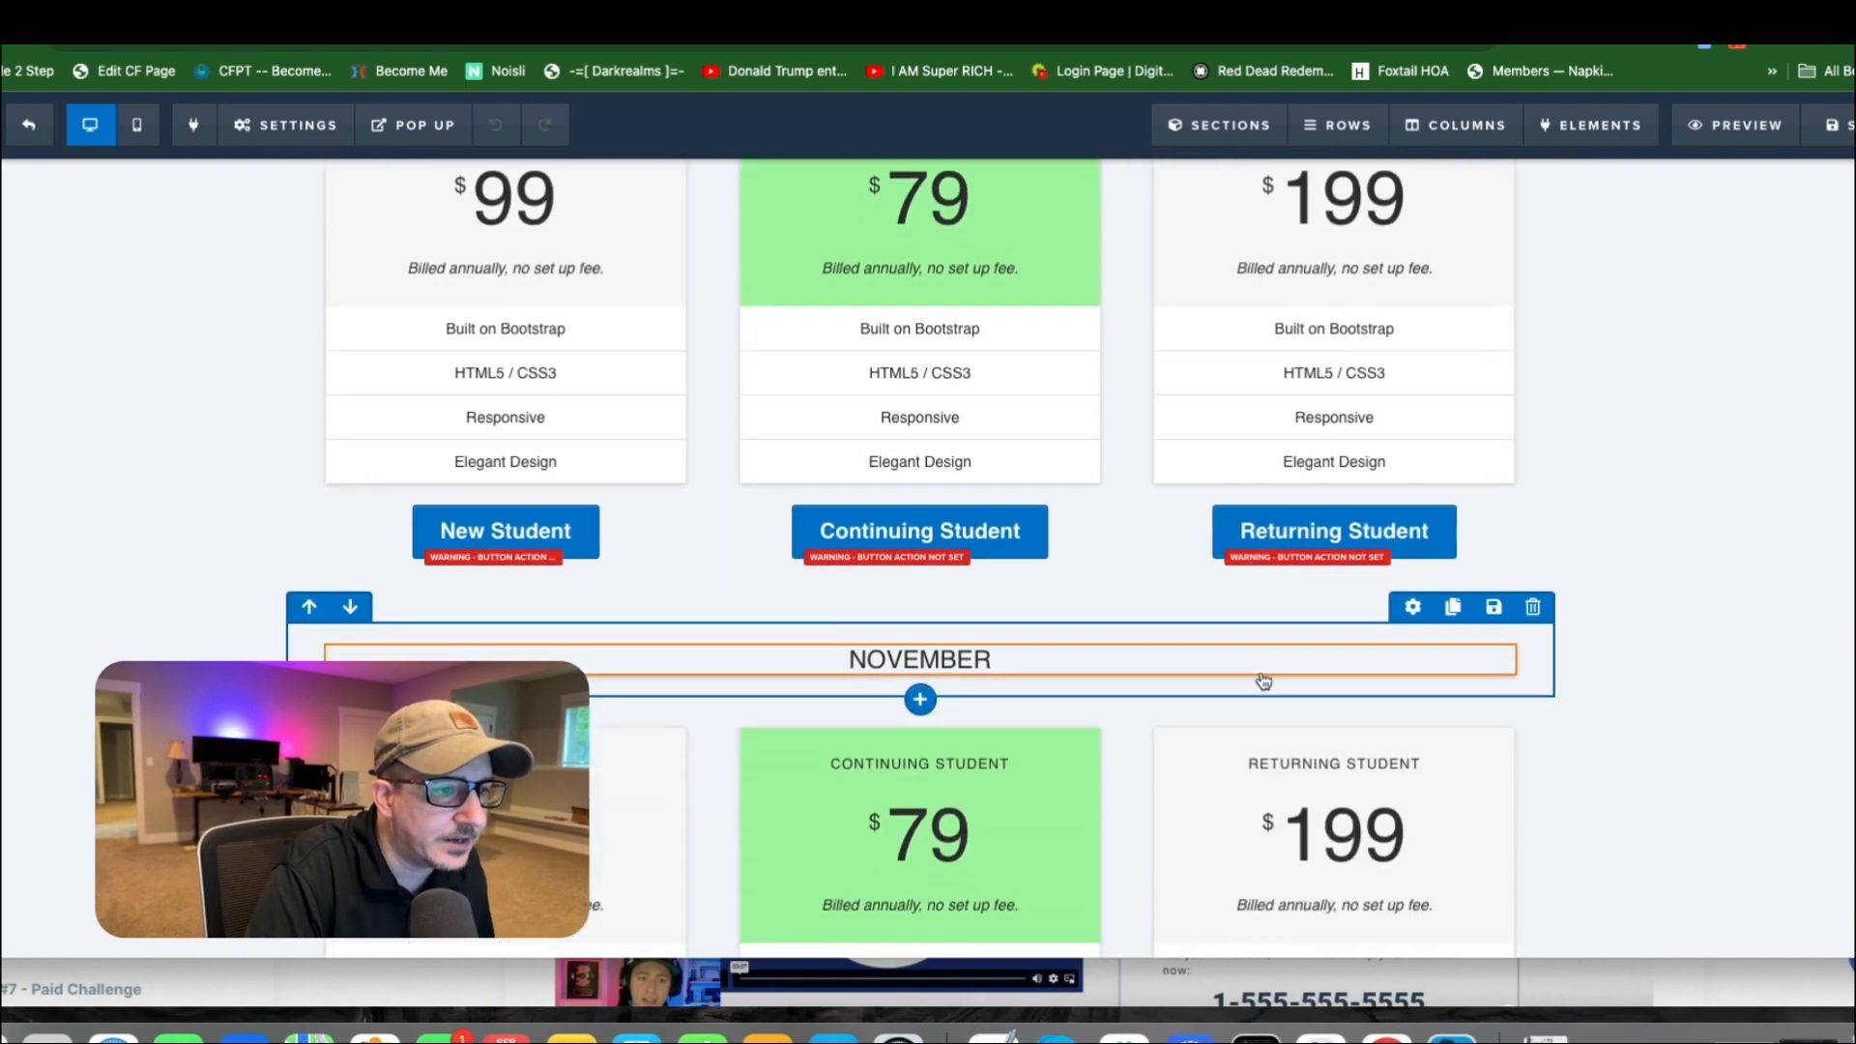
scroll(1582, 622, up, 8)
scroll(1610, 575, up, 3)
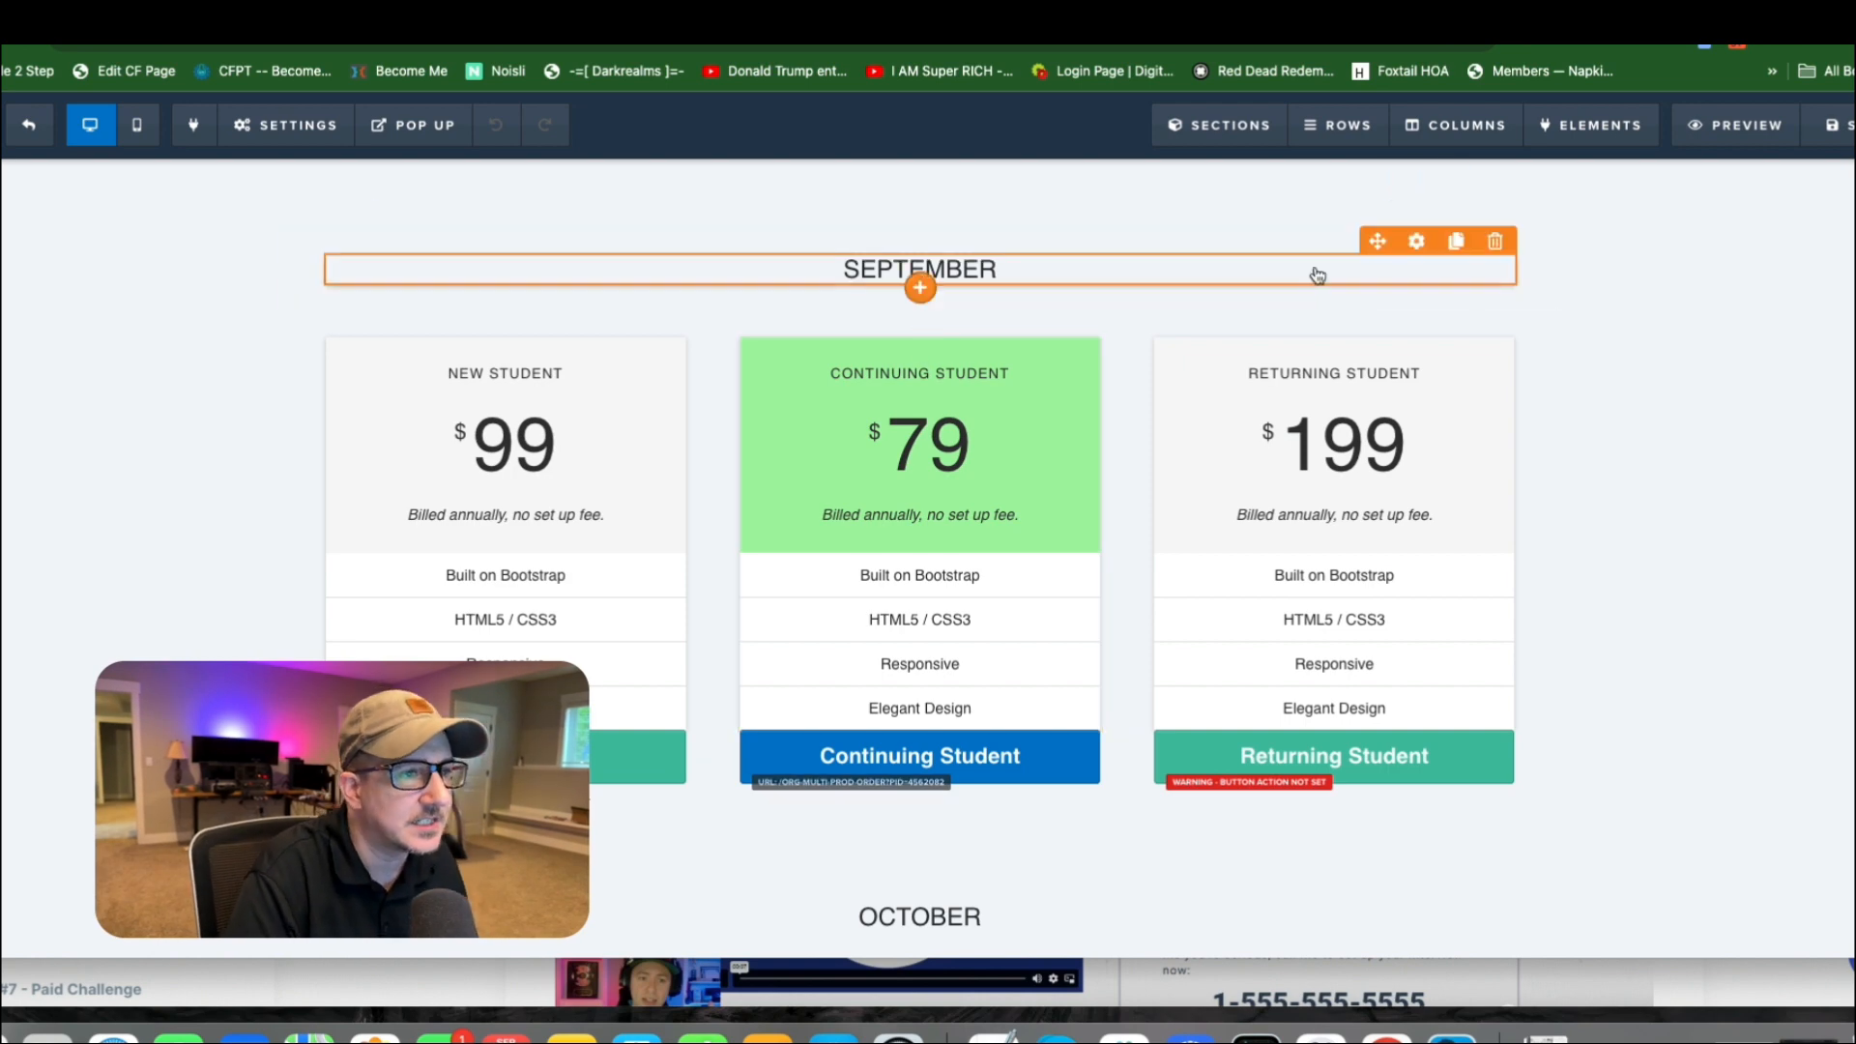
scroll(1357, 274, up, 2)
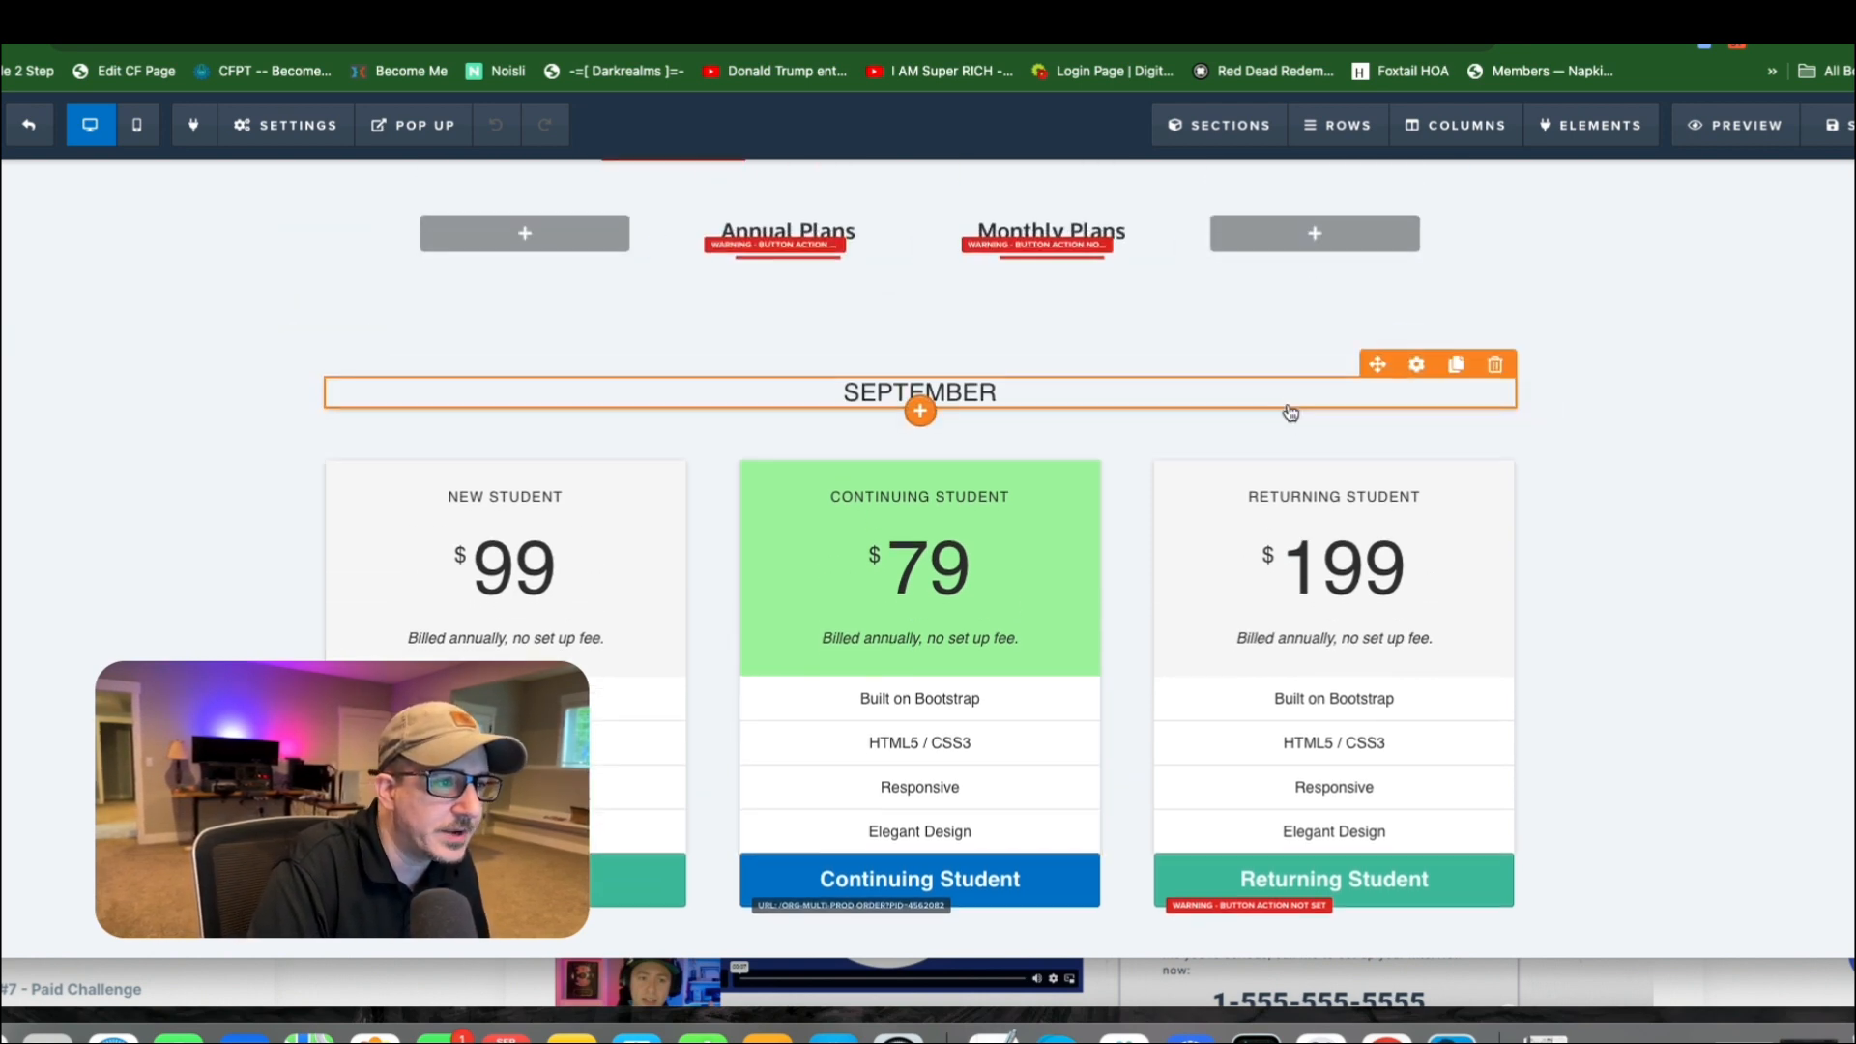
scroll(1290, 414, down, 1)
scroll(1290, 412, down, 20)
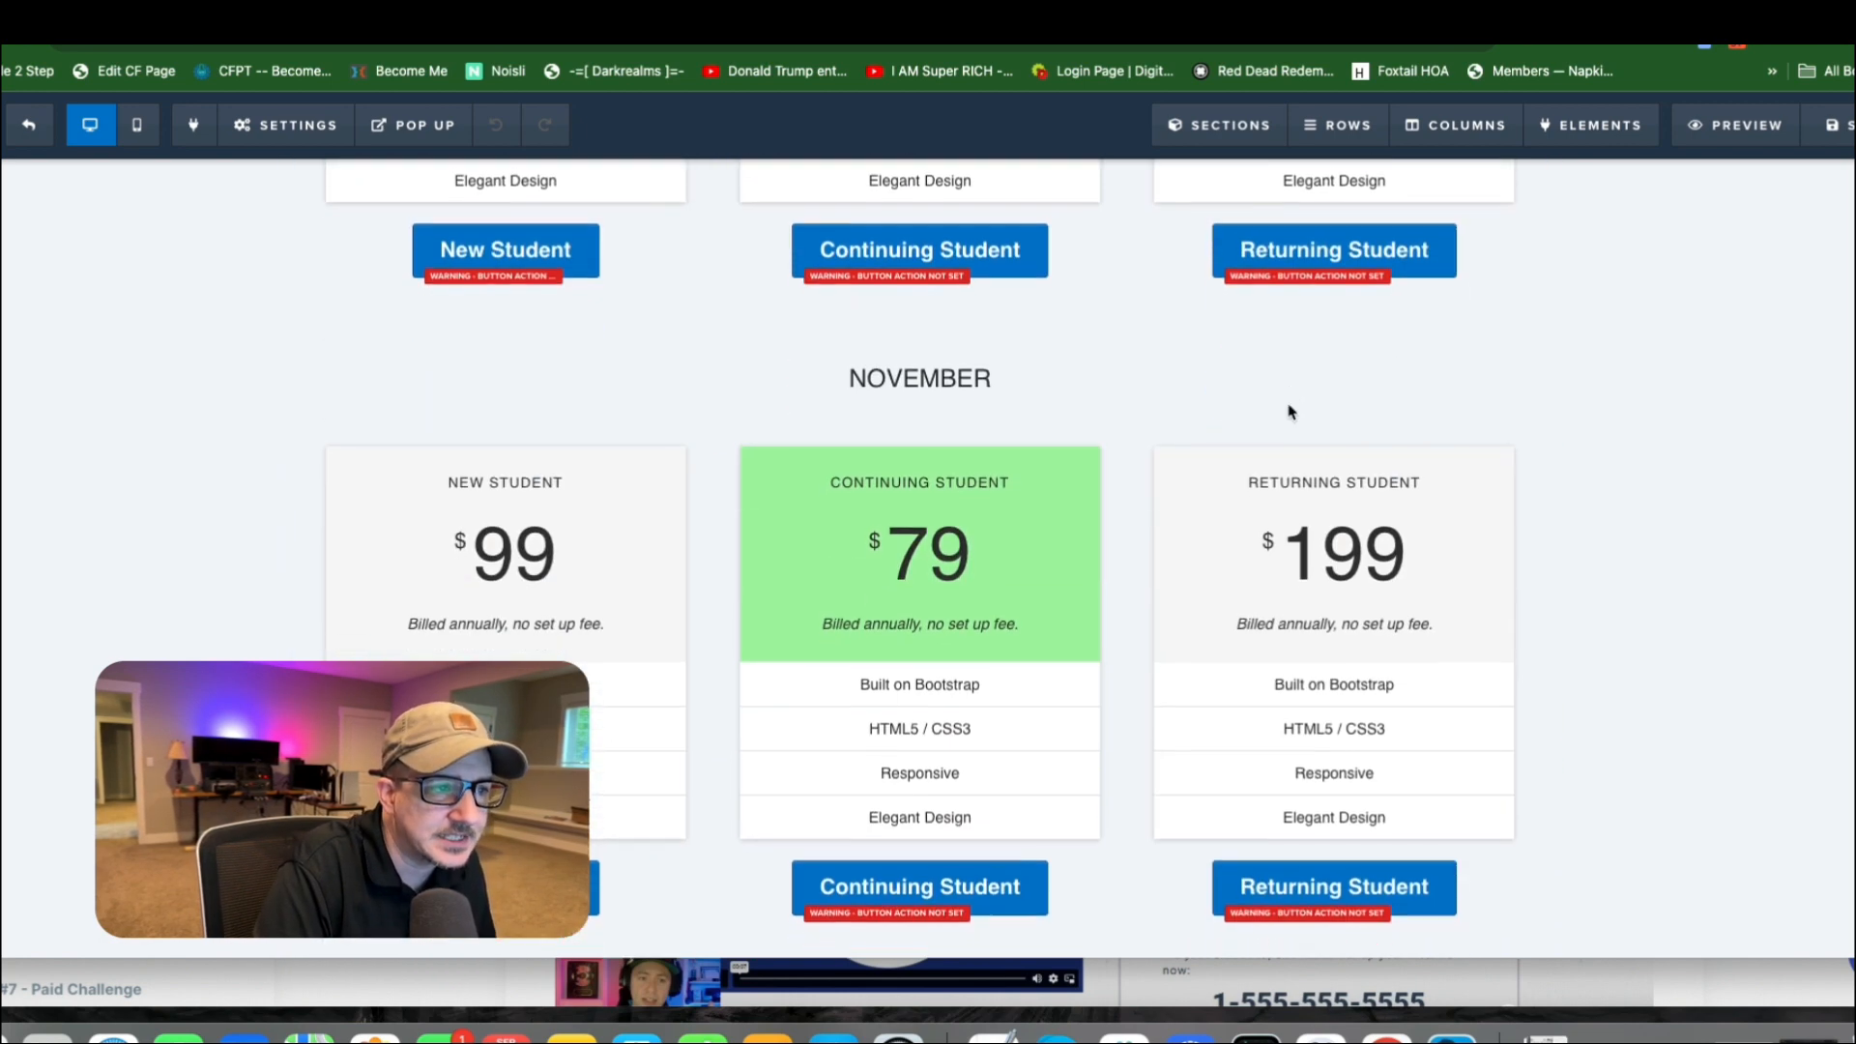
scroll(1290, 412, up, 3)
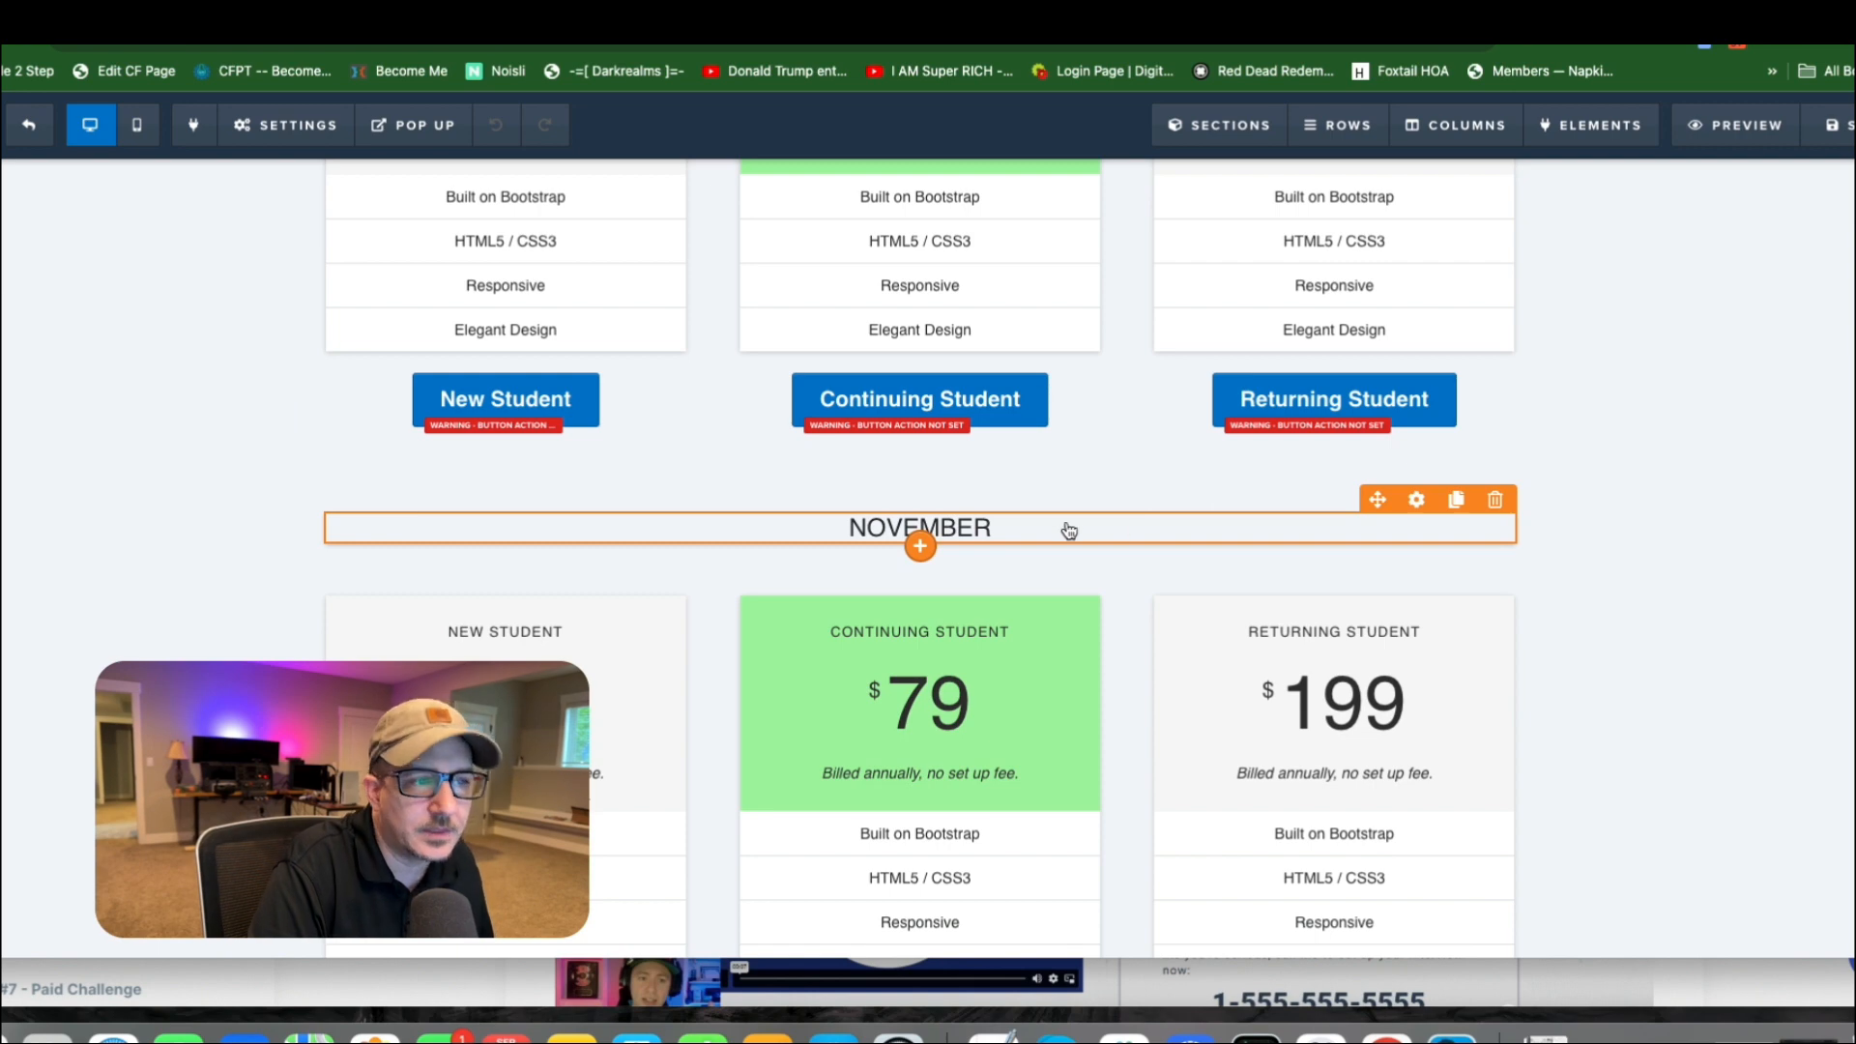
scroll(967, 387, up, 13)
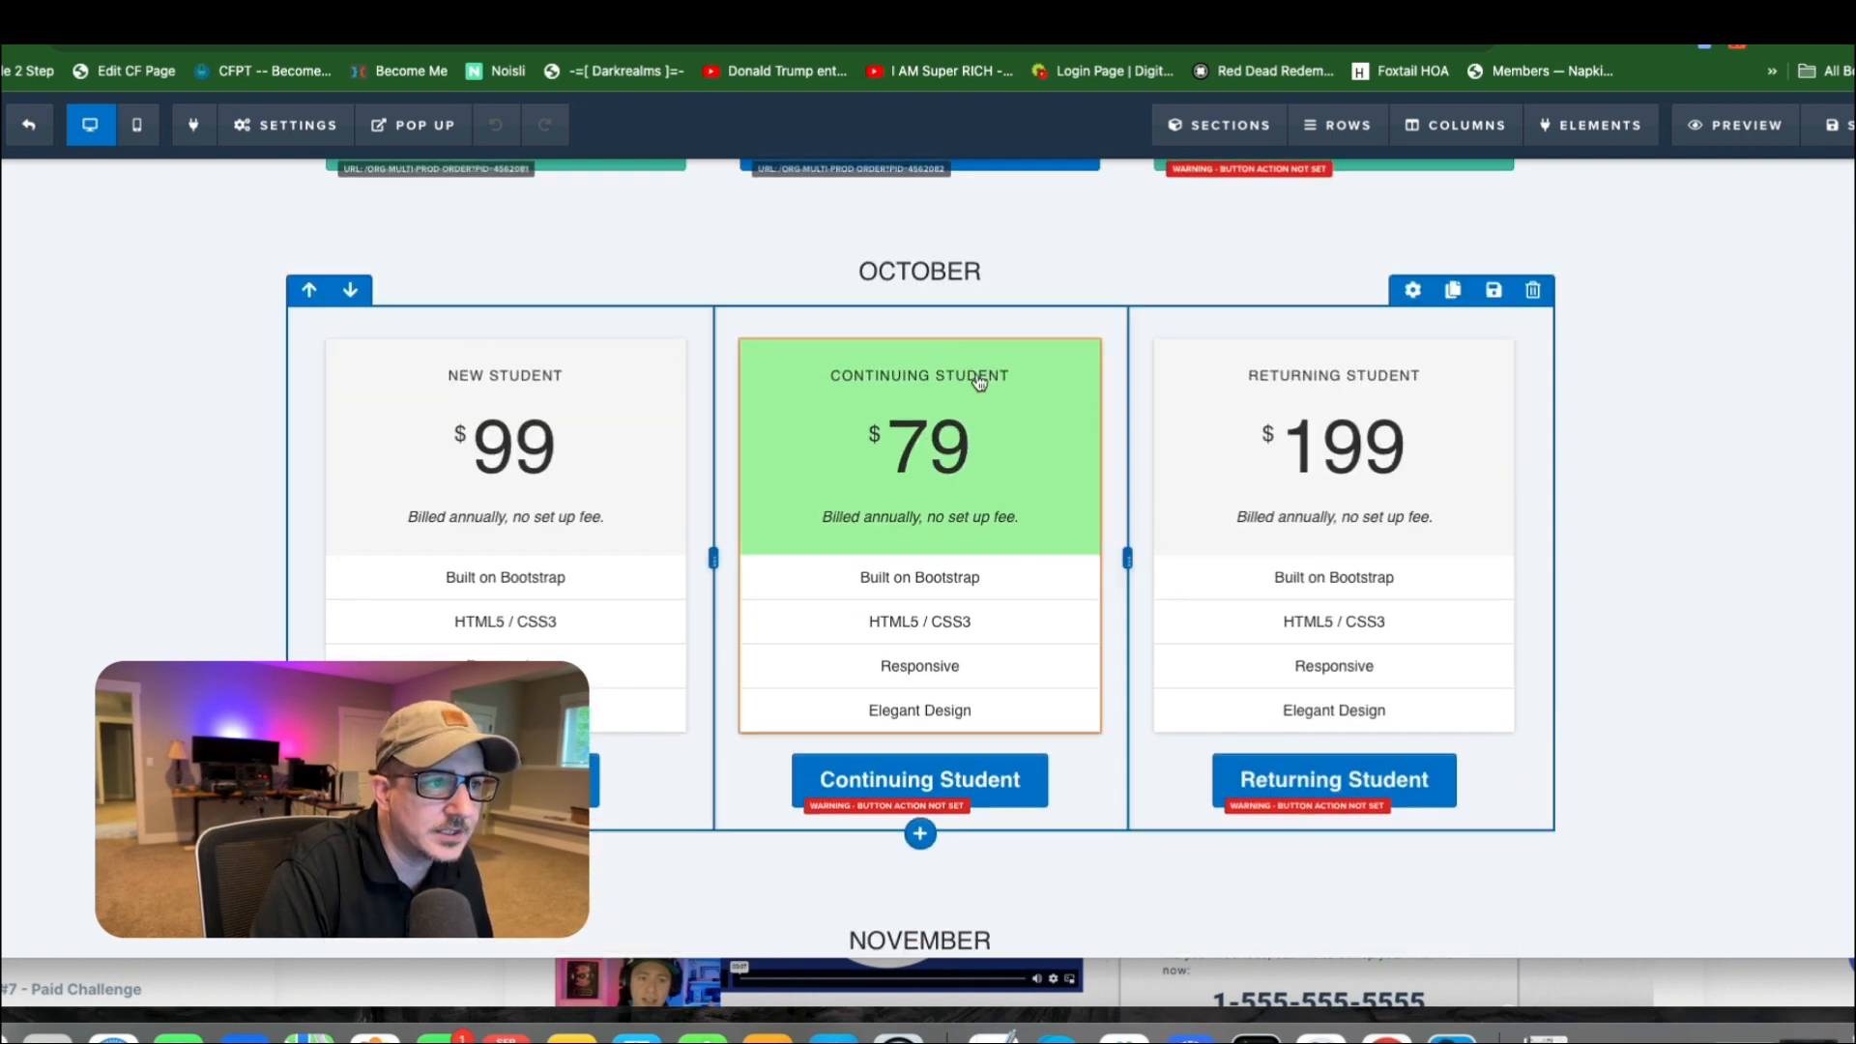
scroll(967, 365, up, 10)
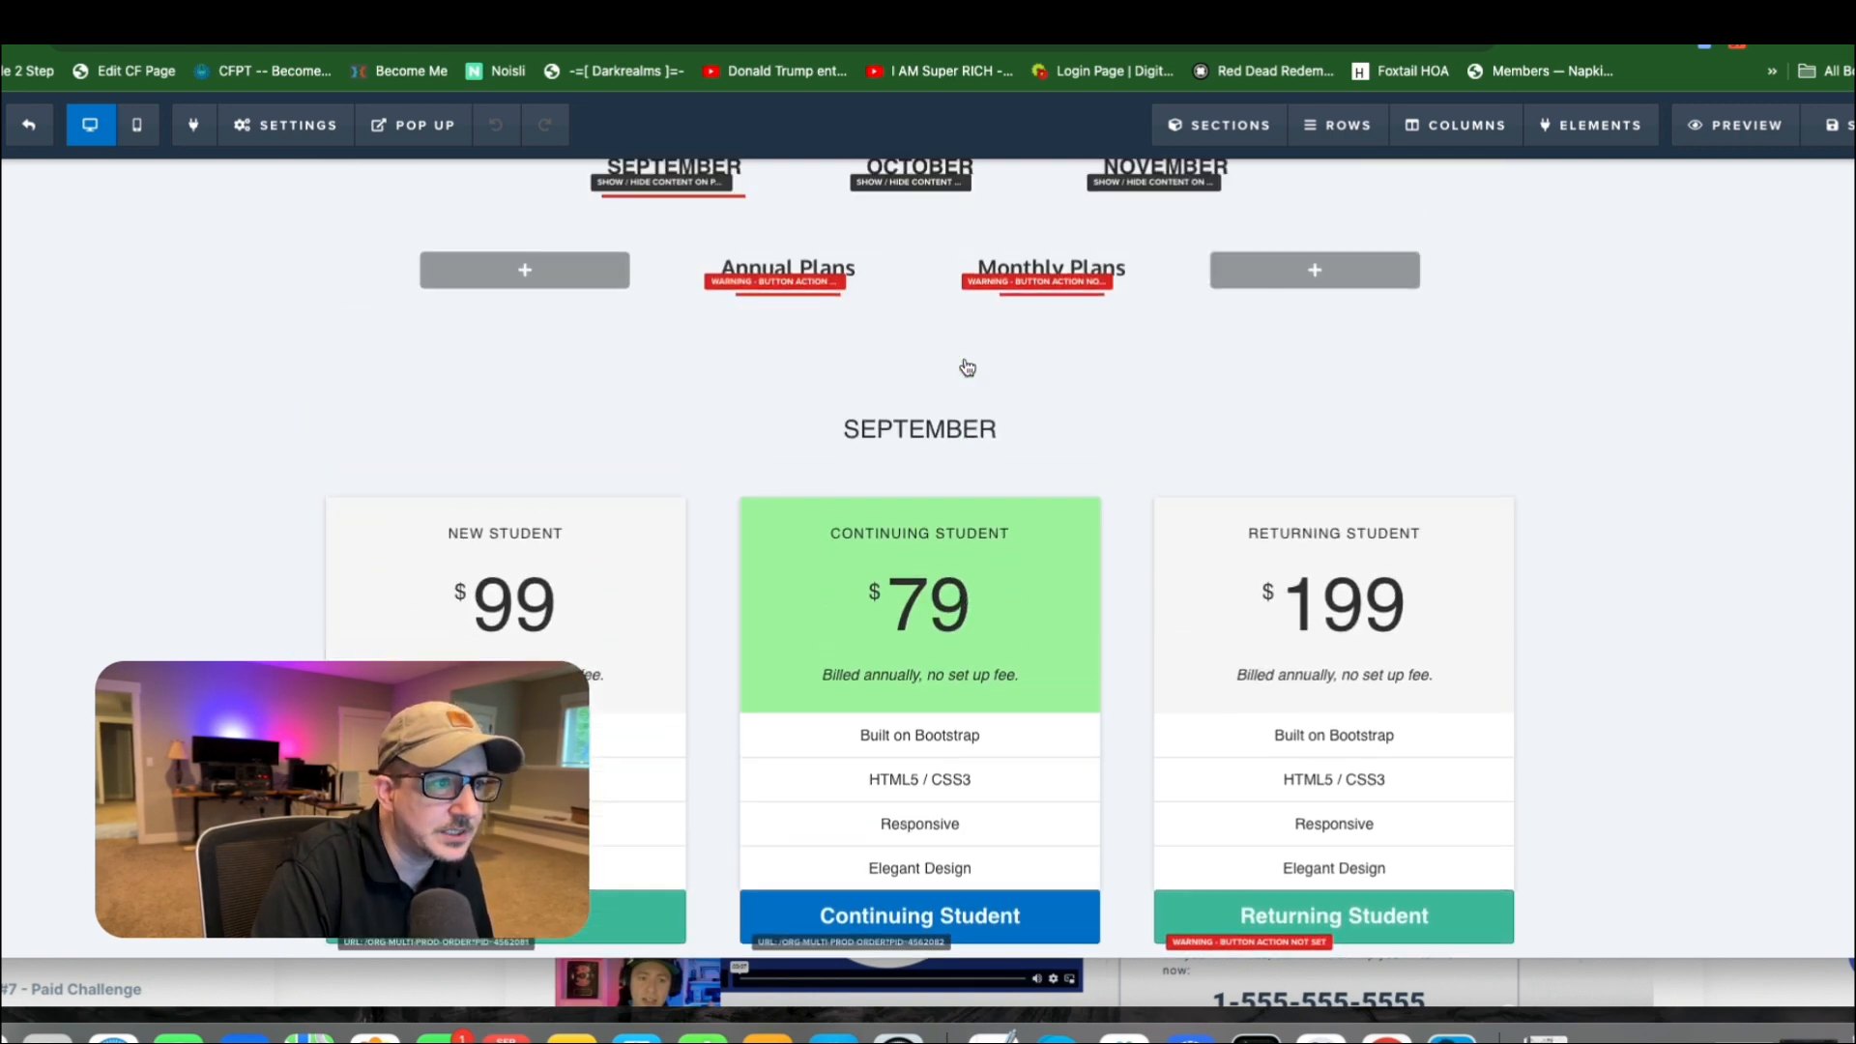
Switch to the example pricing page and toggle between its Annual Discount and Monthly Plans.
click(1670, 10)
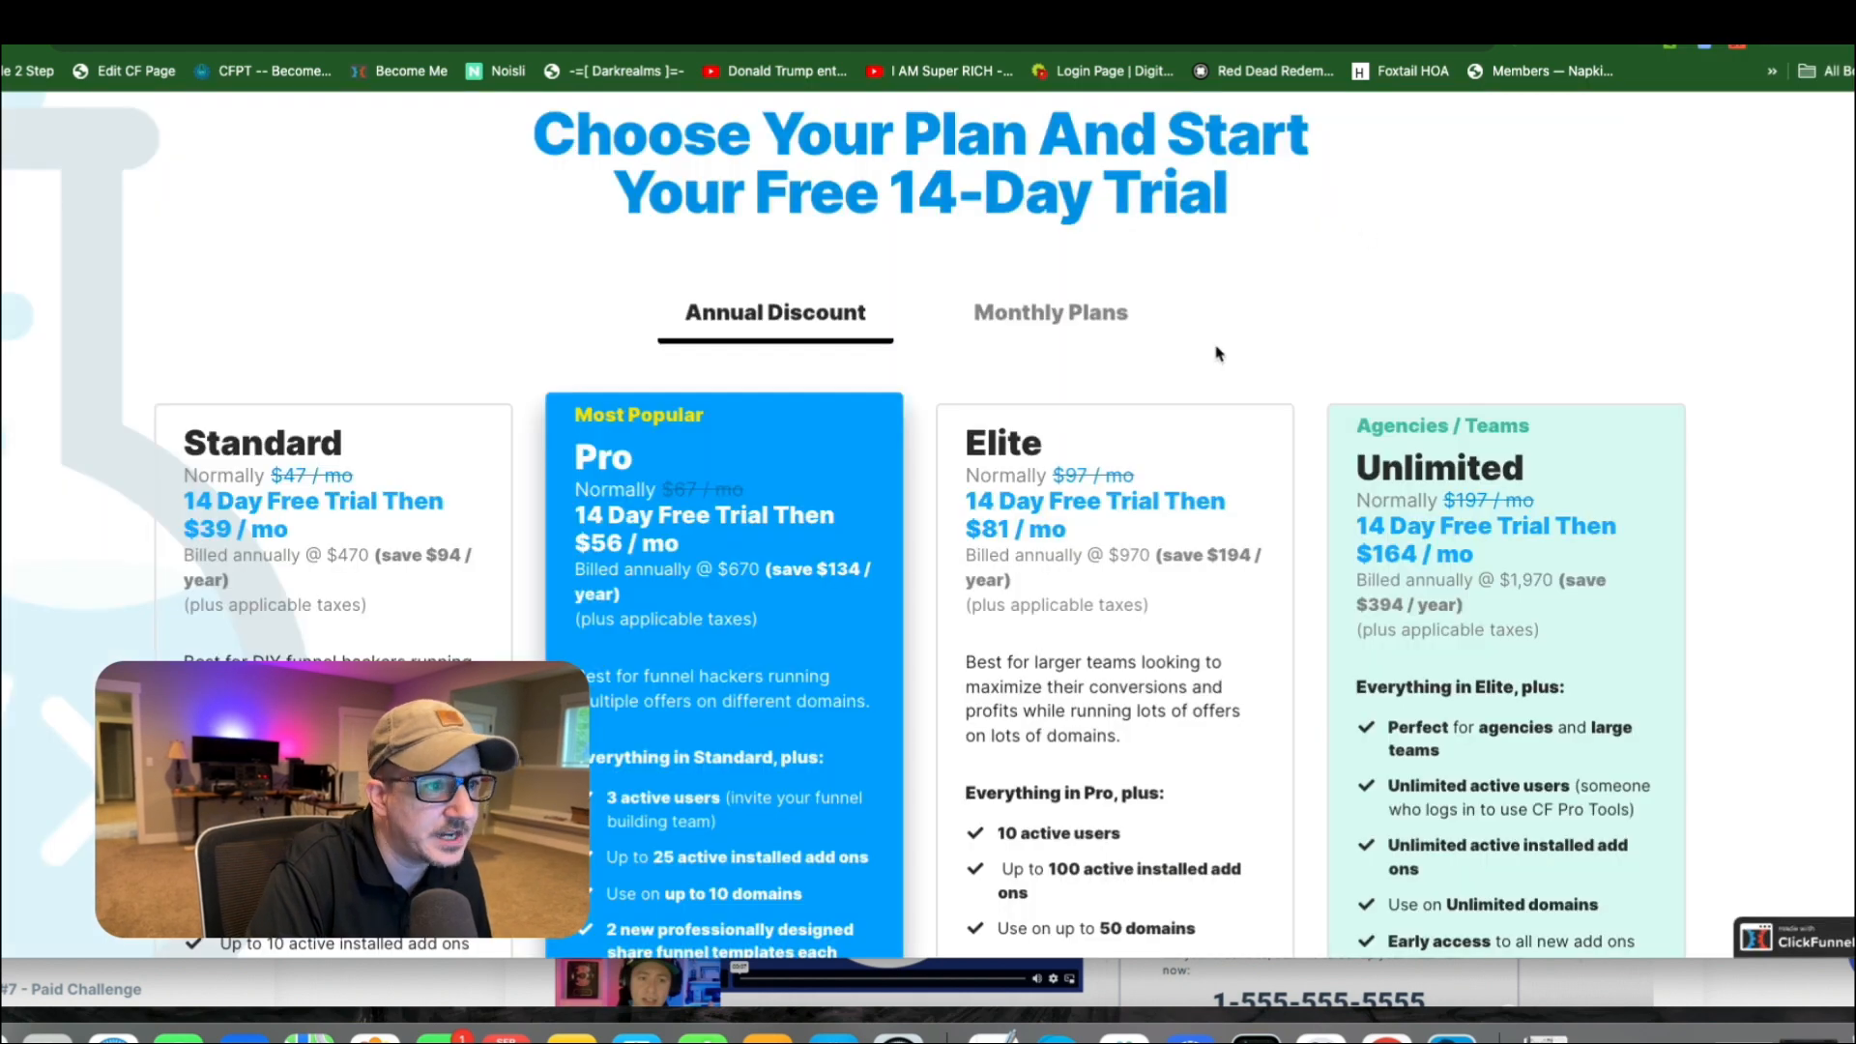
click(1094, 317)
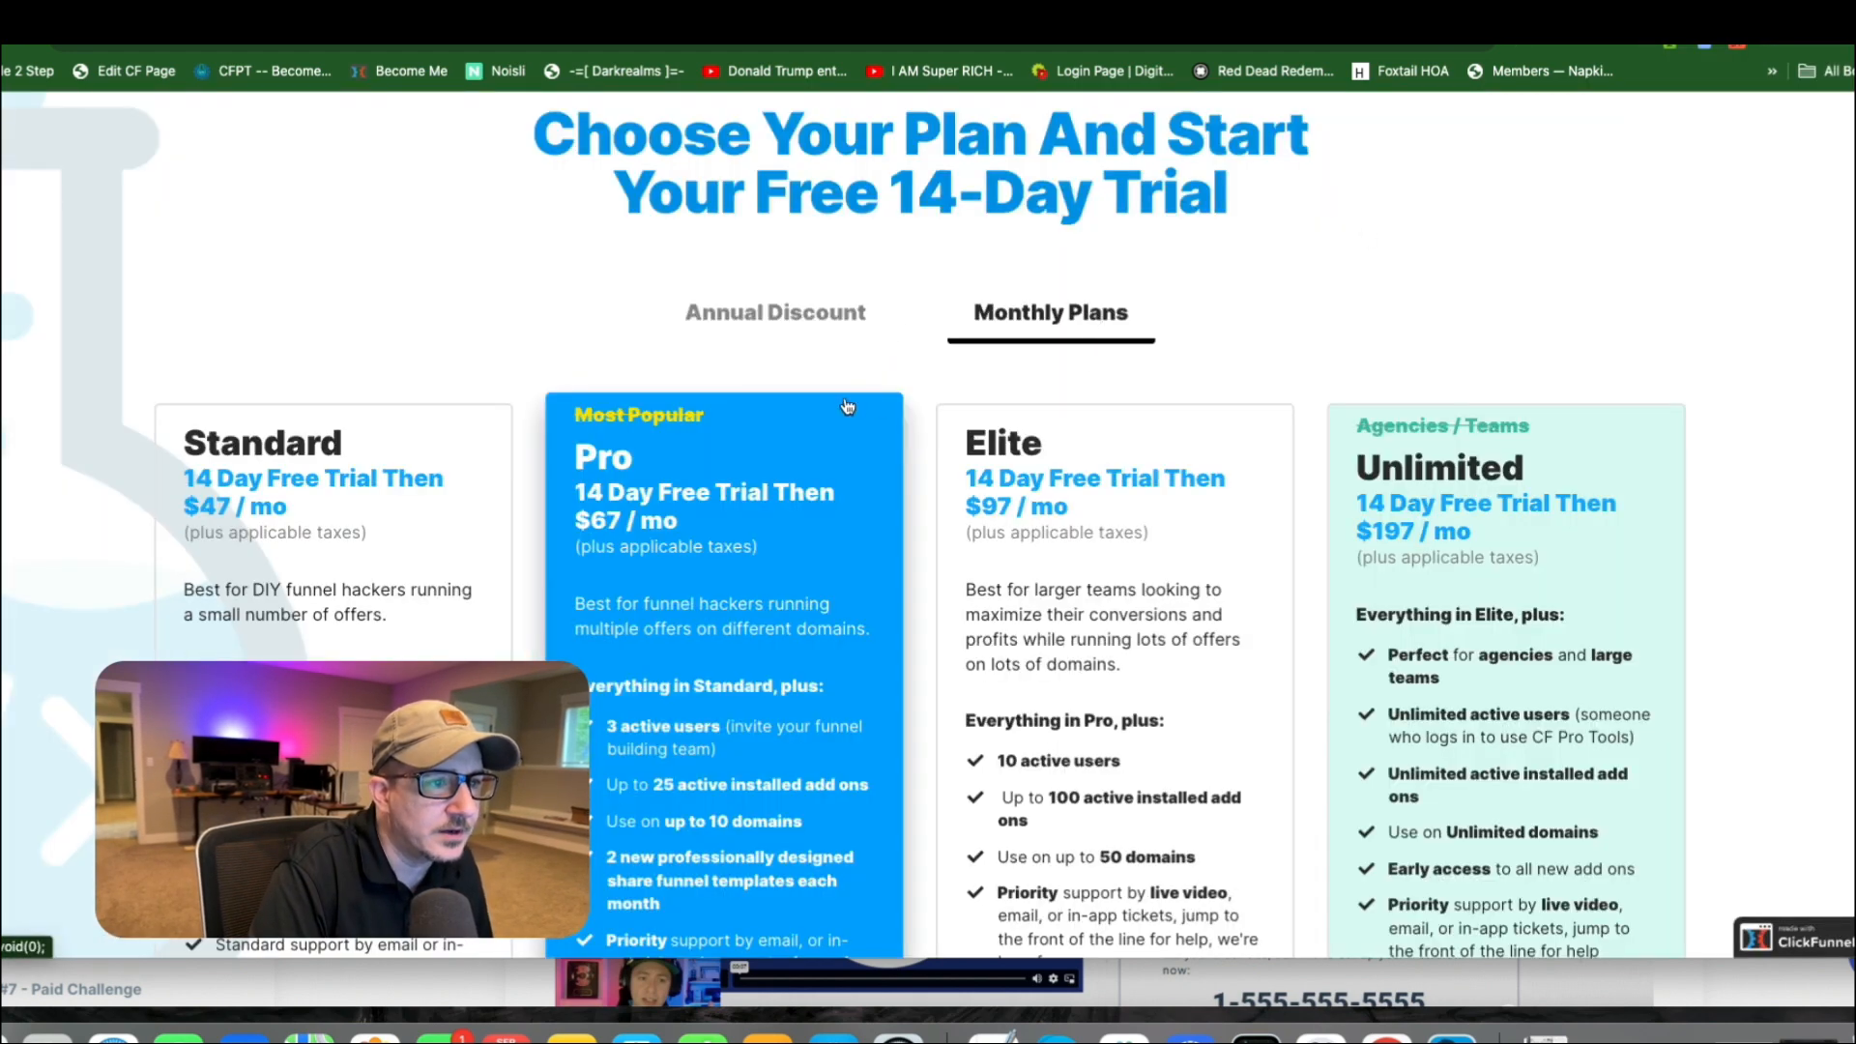
click(779, 319)
click(1086, 316)
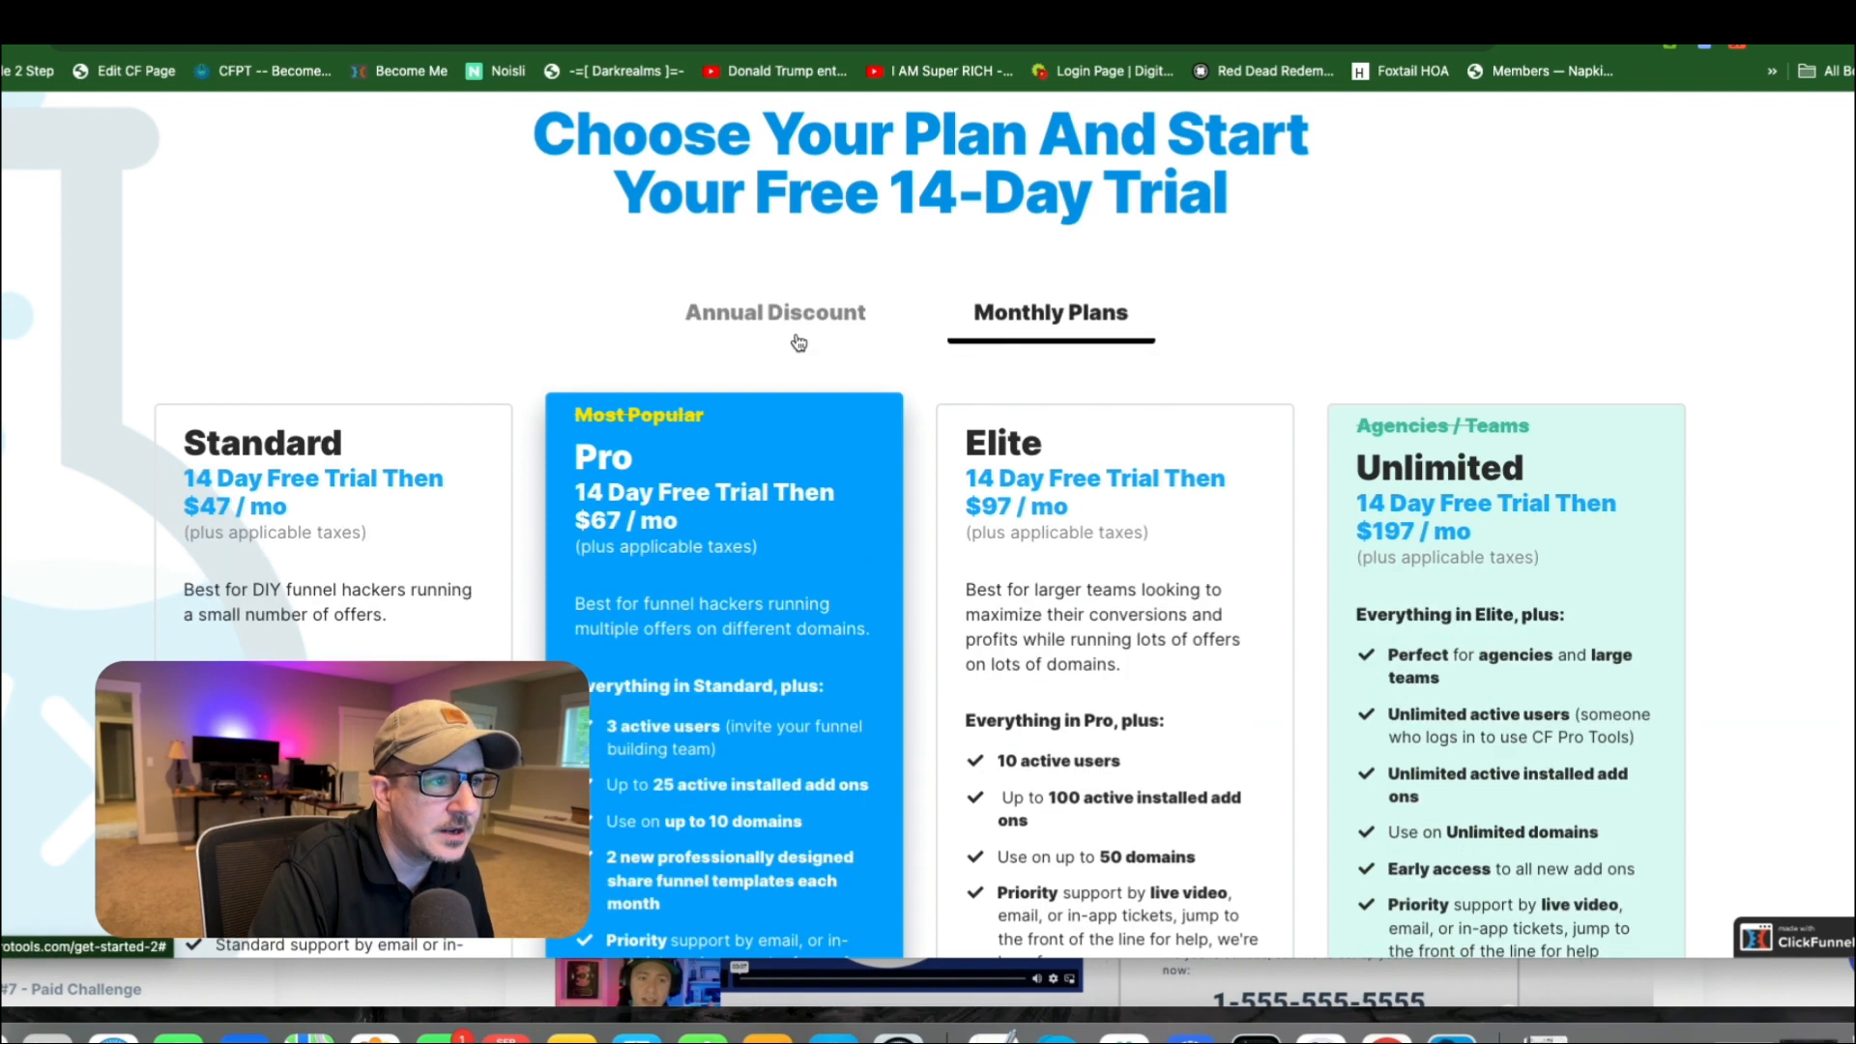
click(785, 325)
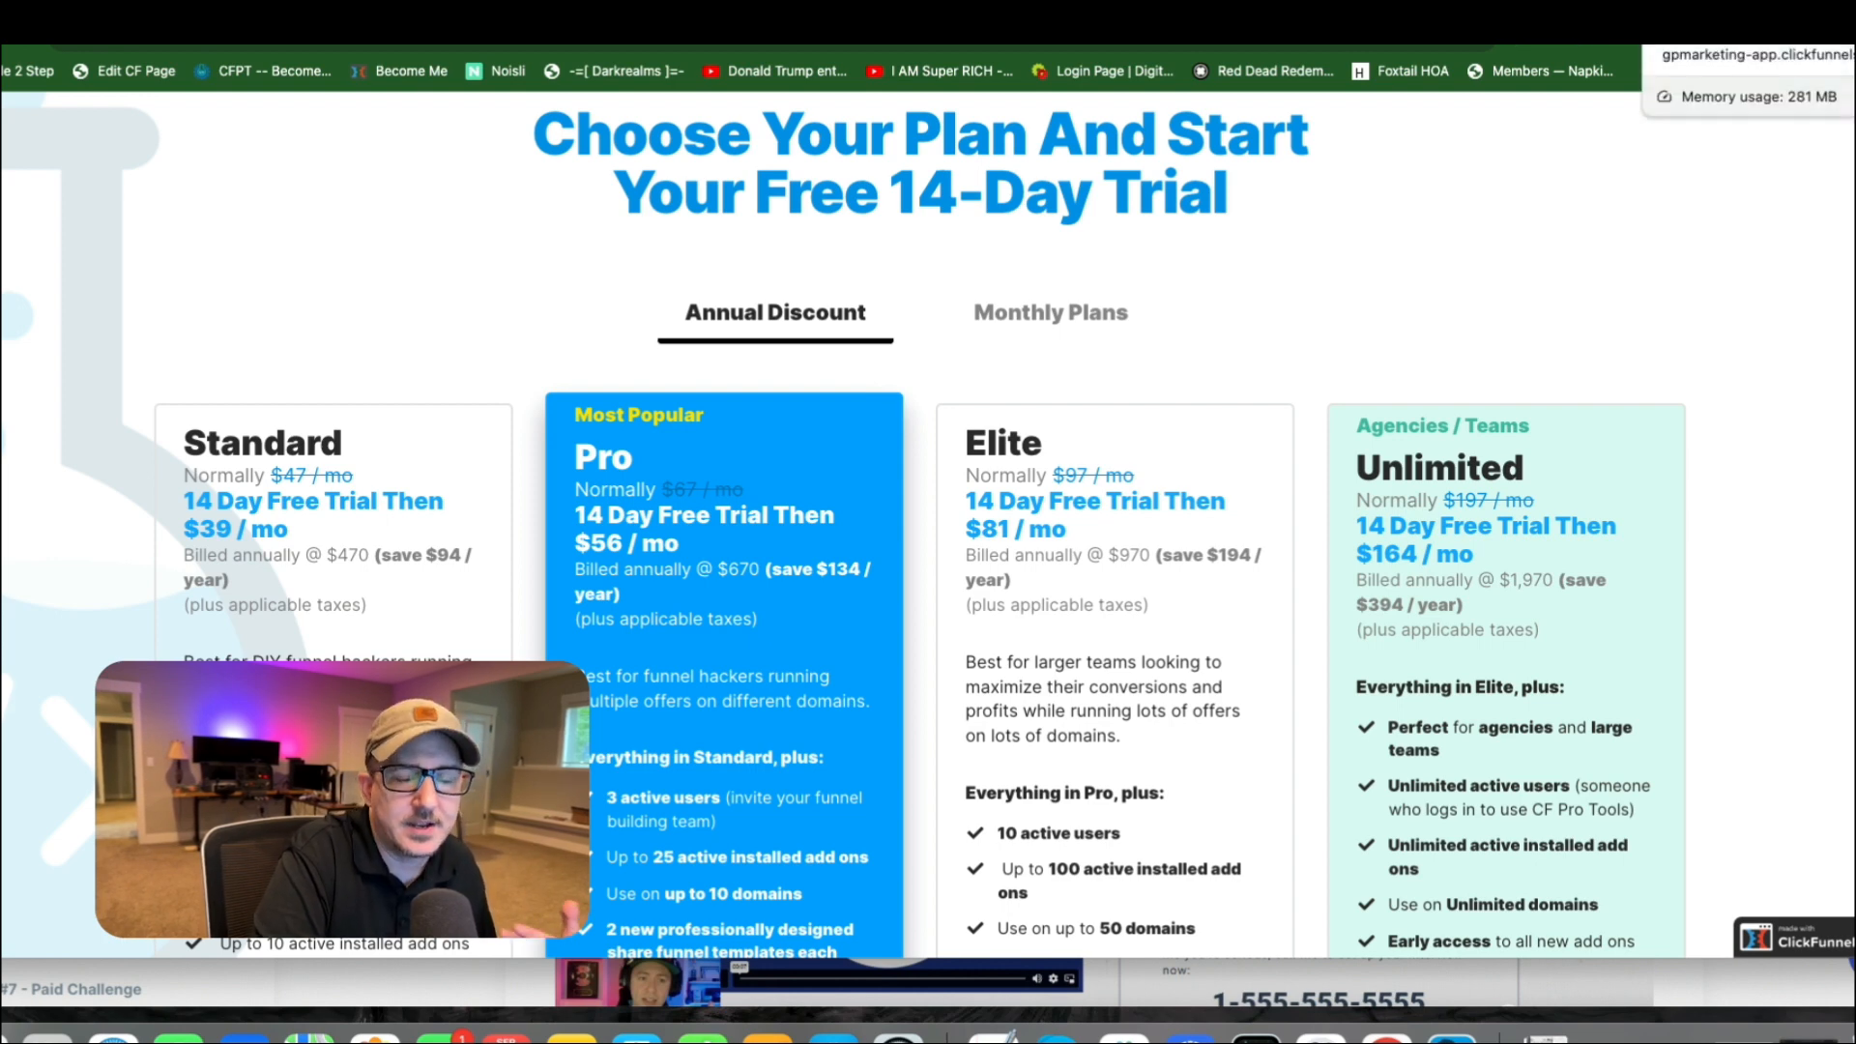
Switch to the live product selection page, display the October products and highlight their heading.
click(1740, 19)
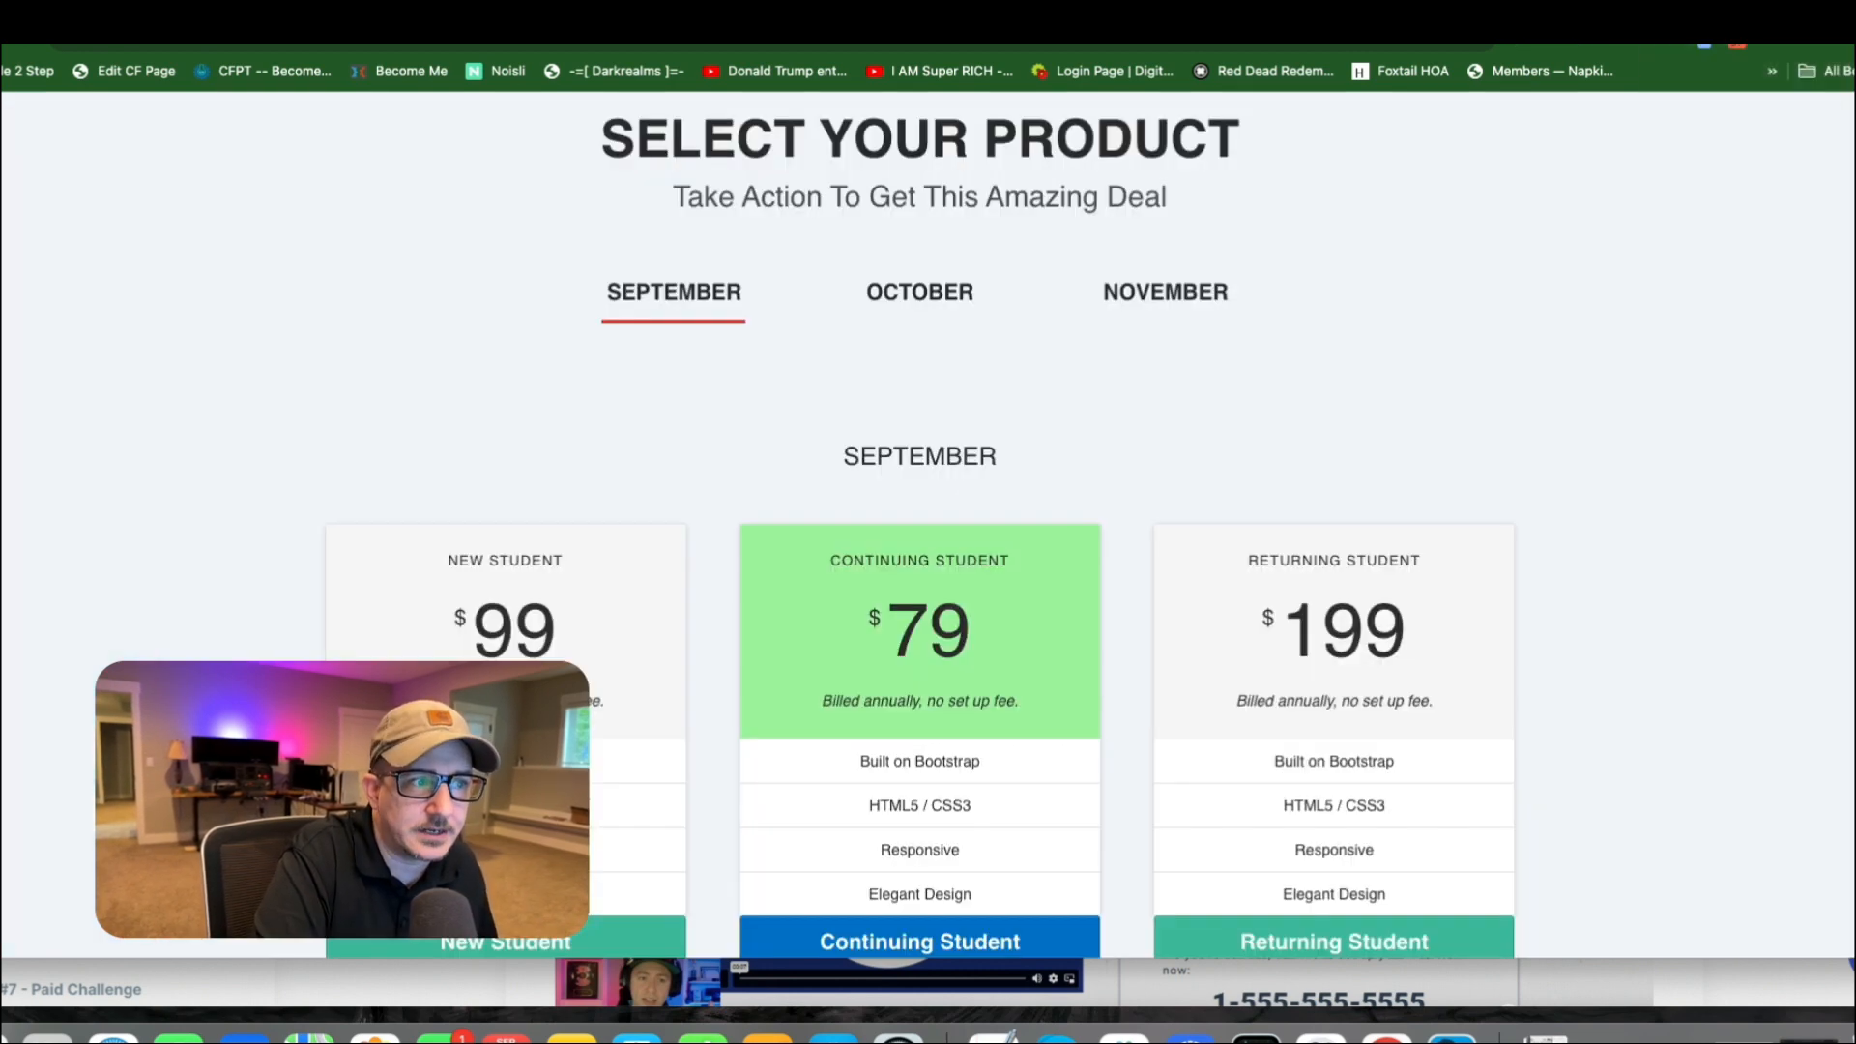
click(934, 289)
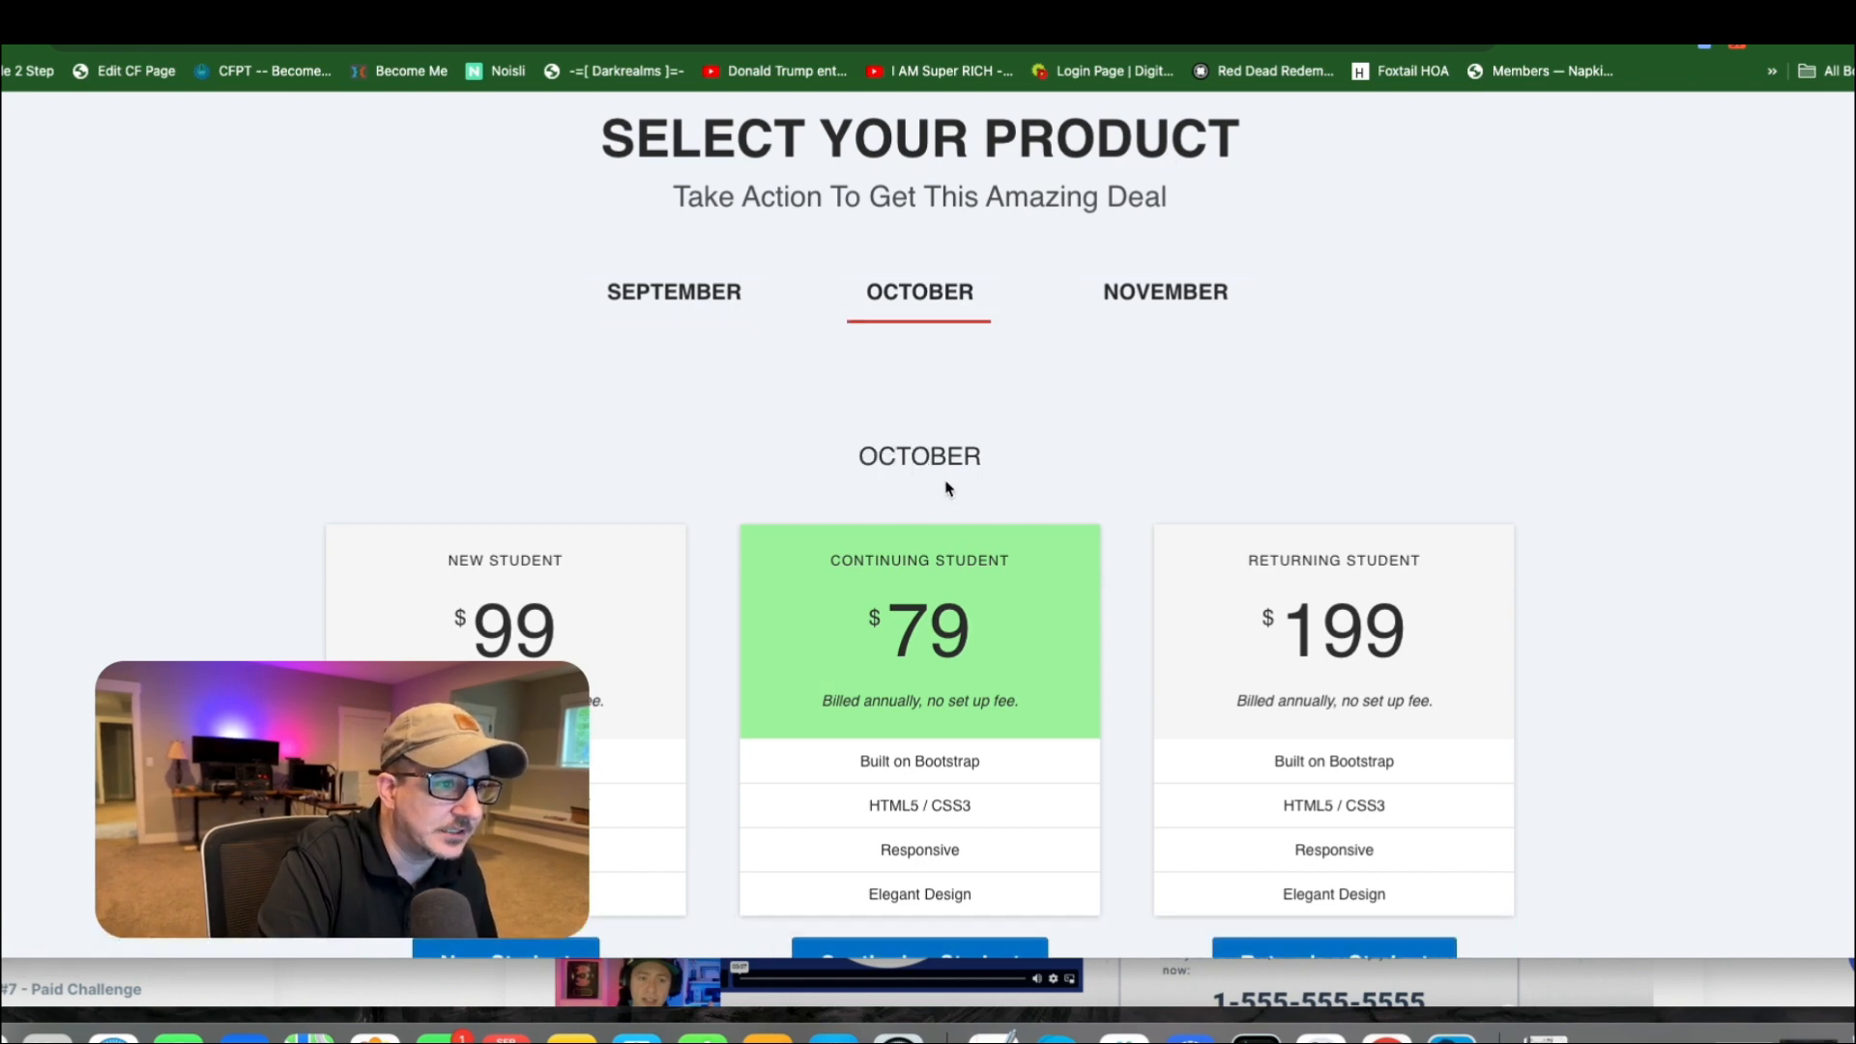
drag(867, 456, 995, 451)
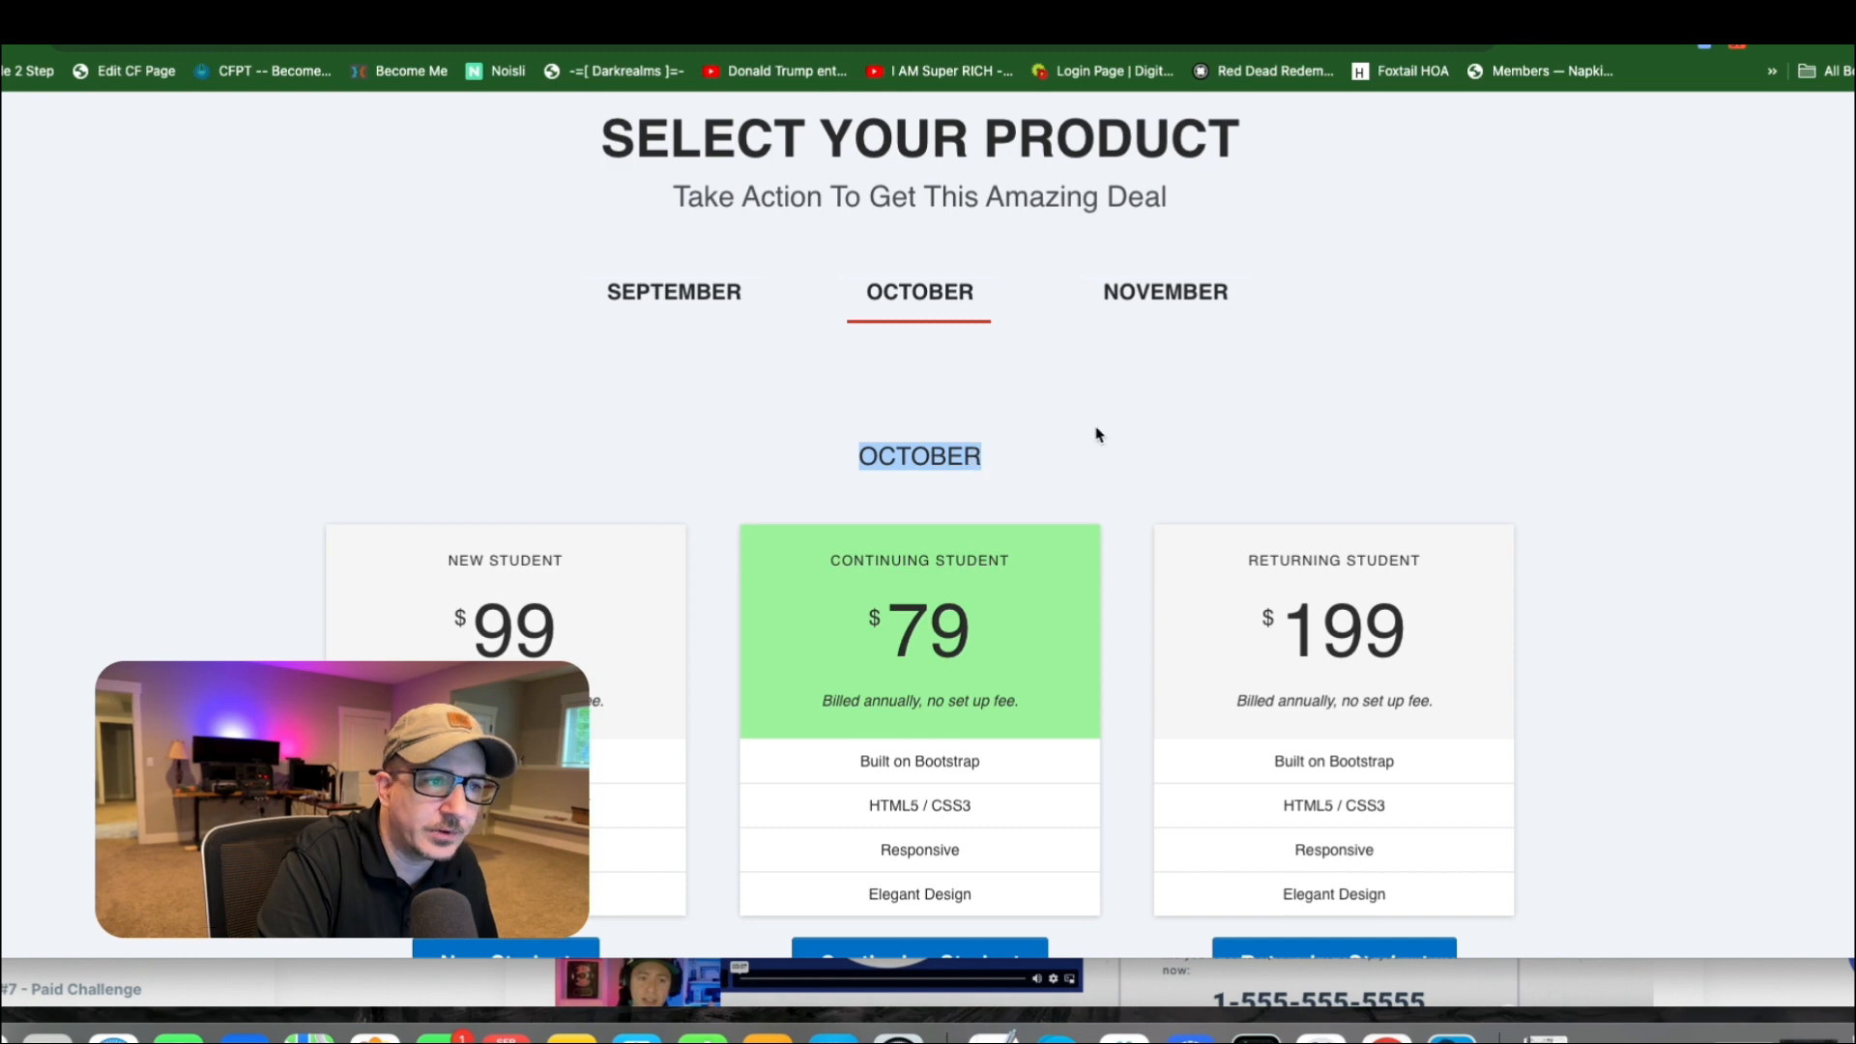
Return to the page editor and examine the heading rows and pricing rows of the three month sections.
click(1682, 10)
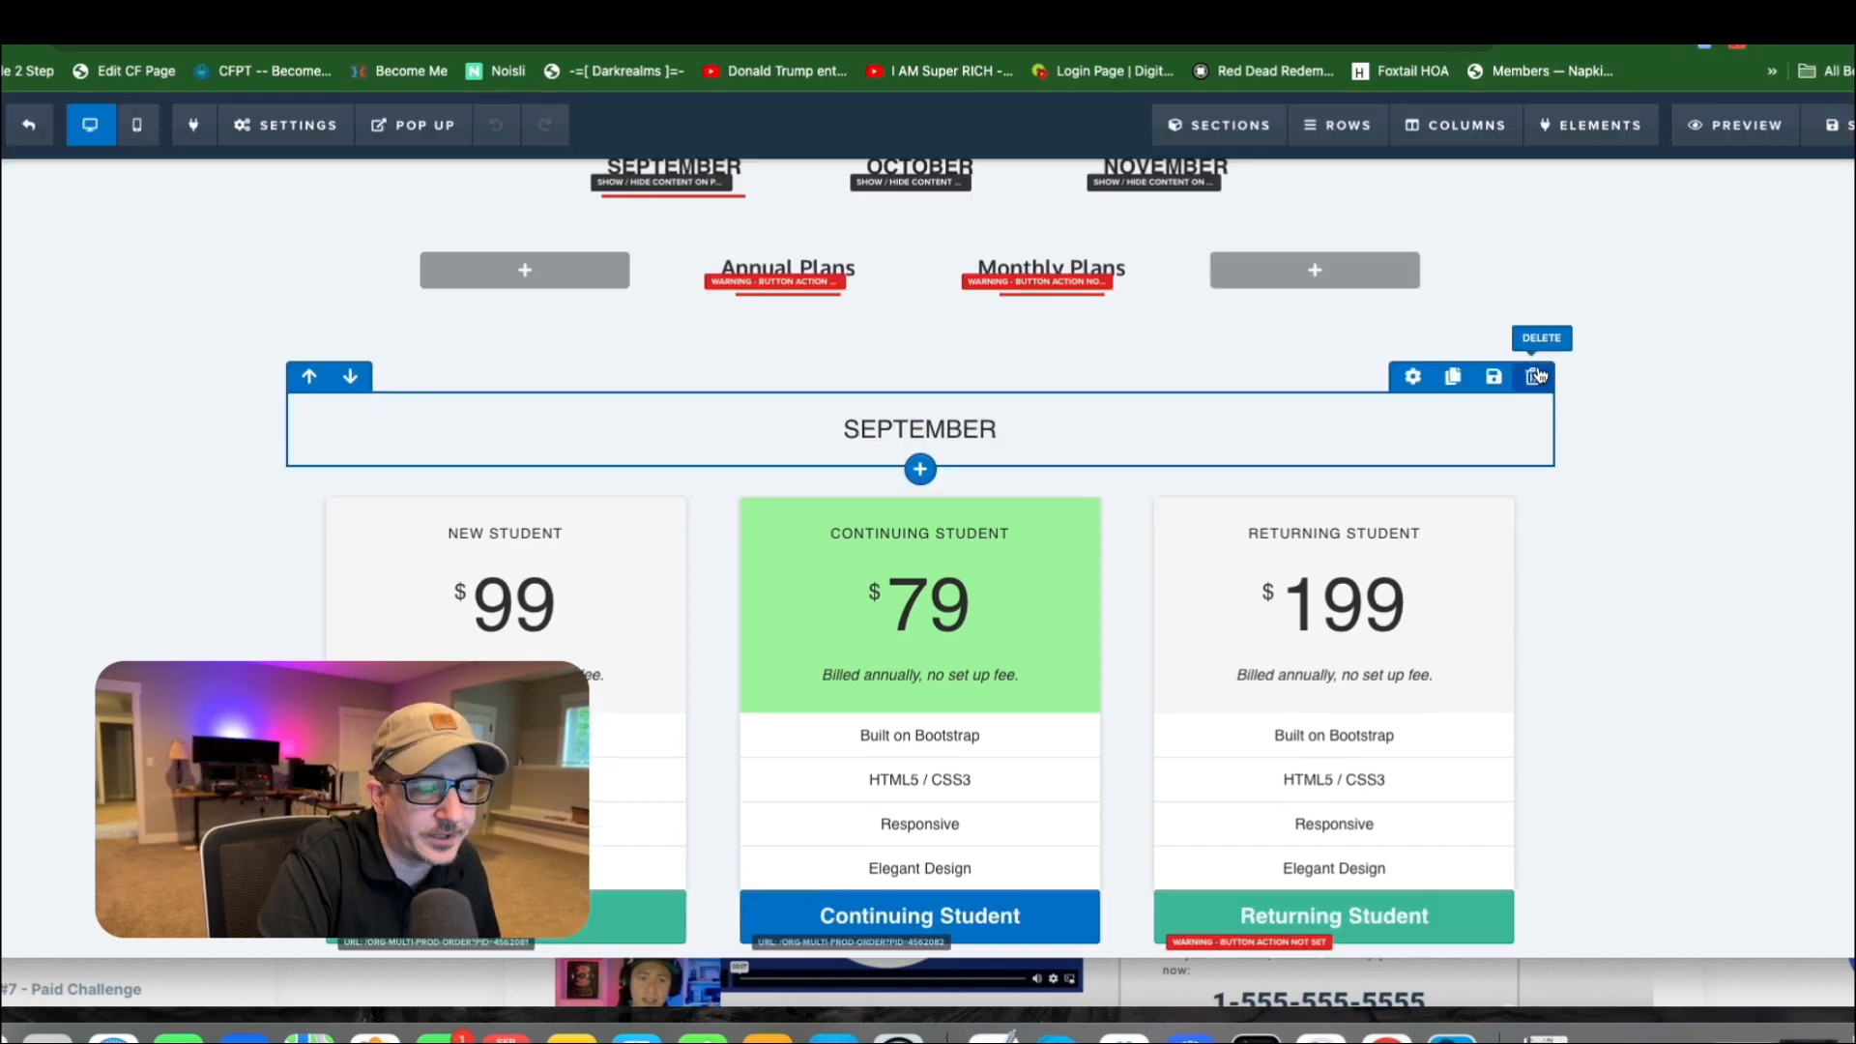
click(1539, 374)
scroll(1470, 551, down, 3)
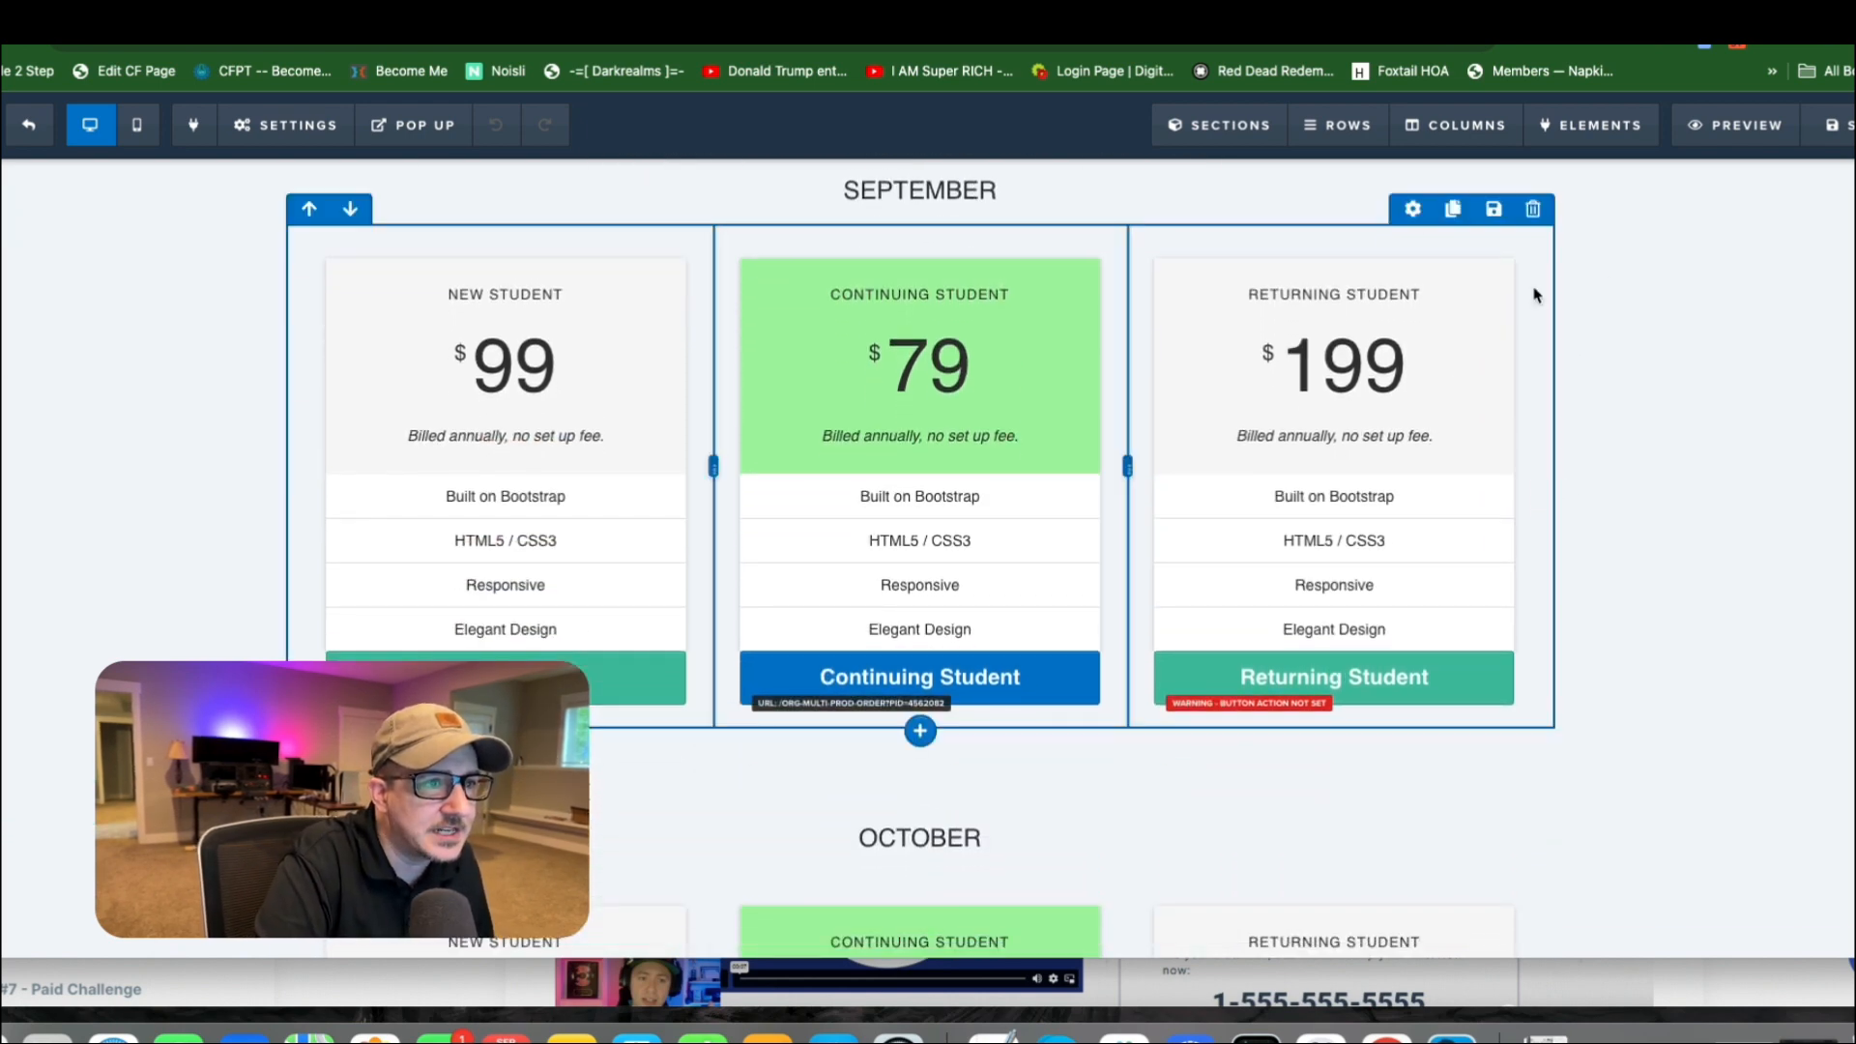
scroll(1354, 468, down, 6)
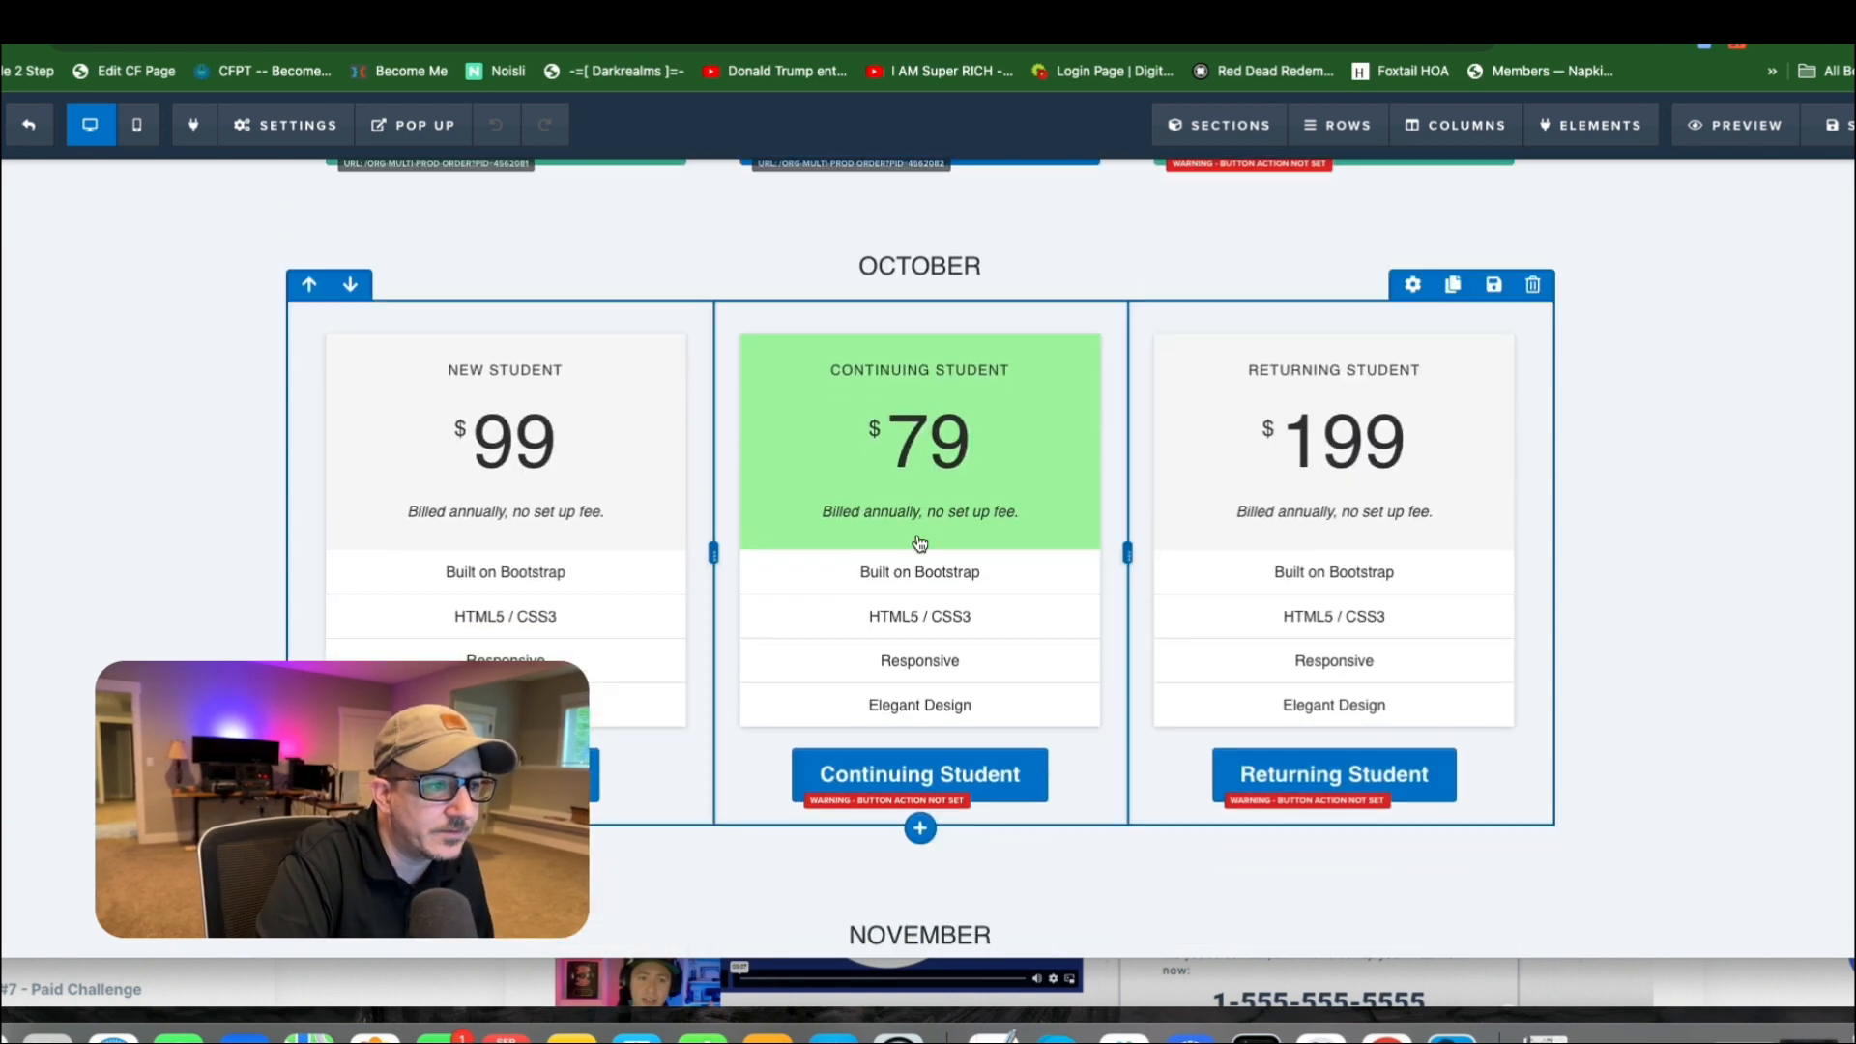
scroll(1296, 551, down, 6)
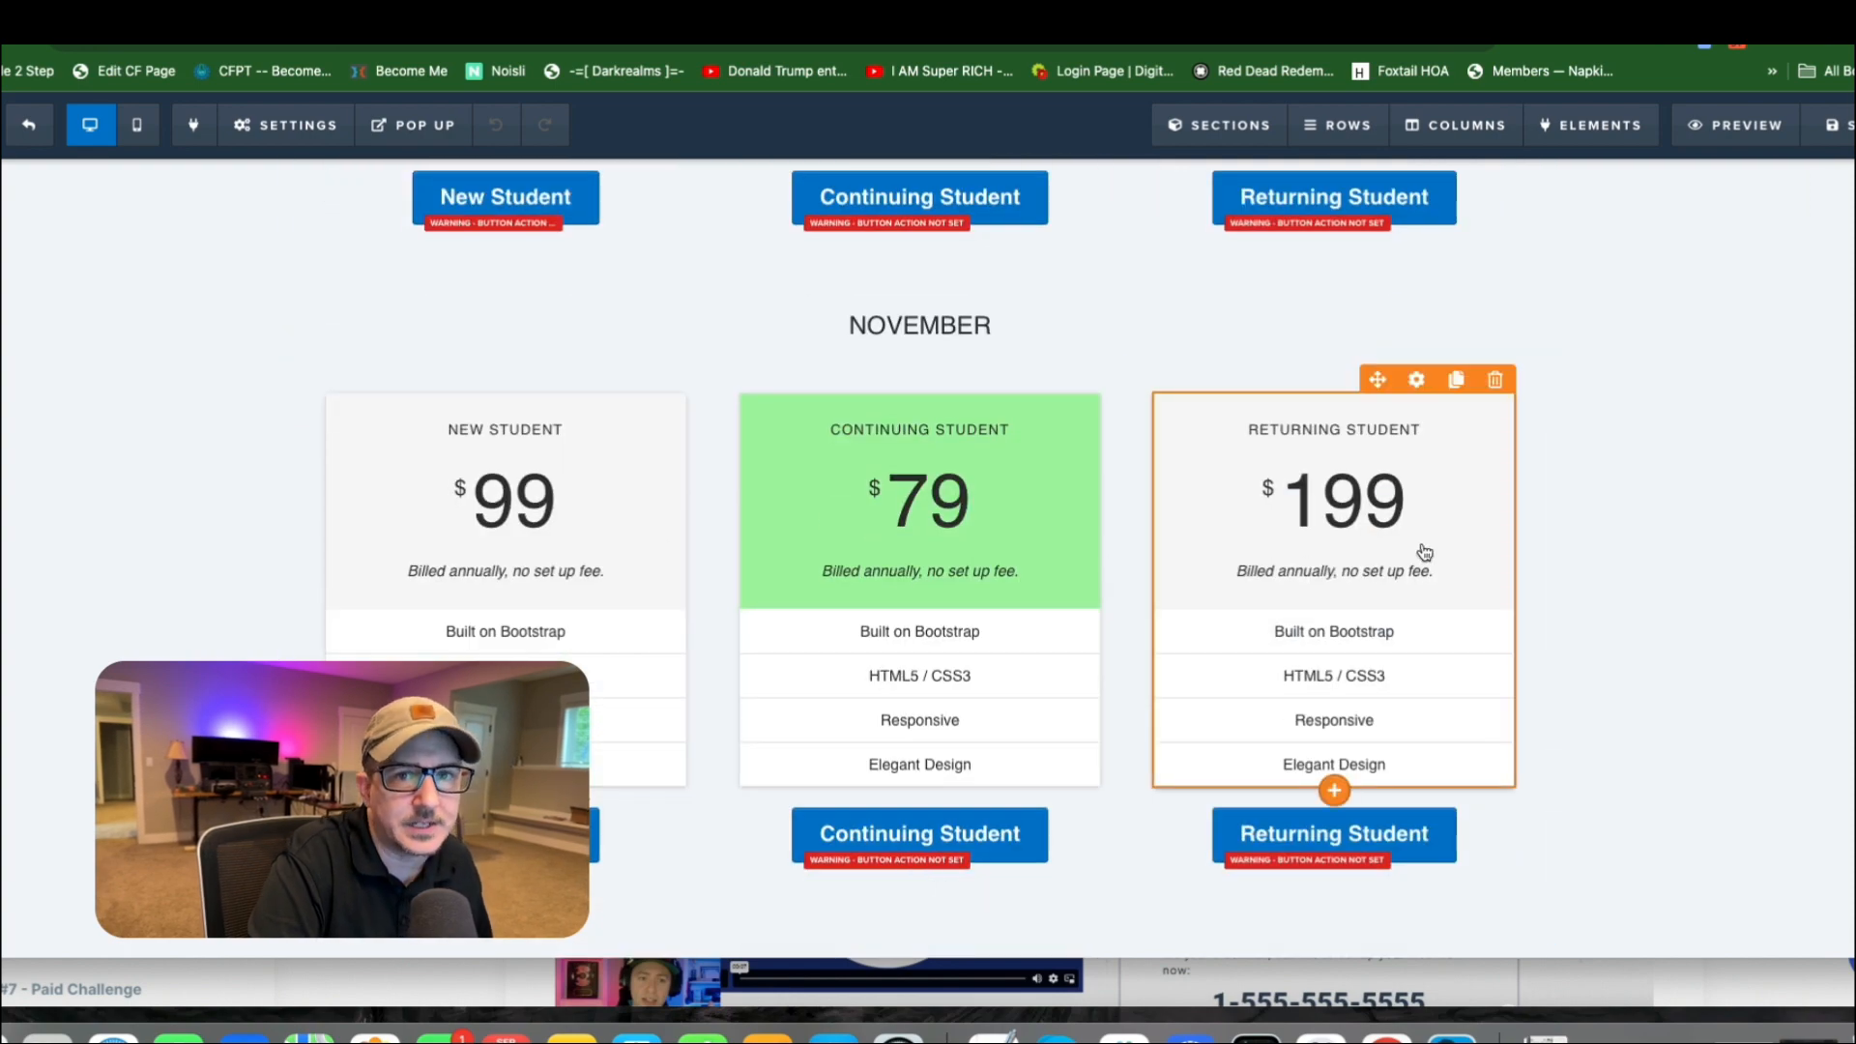
scroll(1658, 486, up, 8)
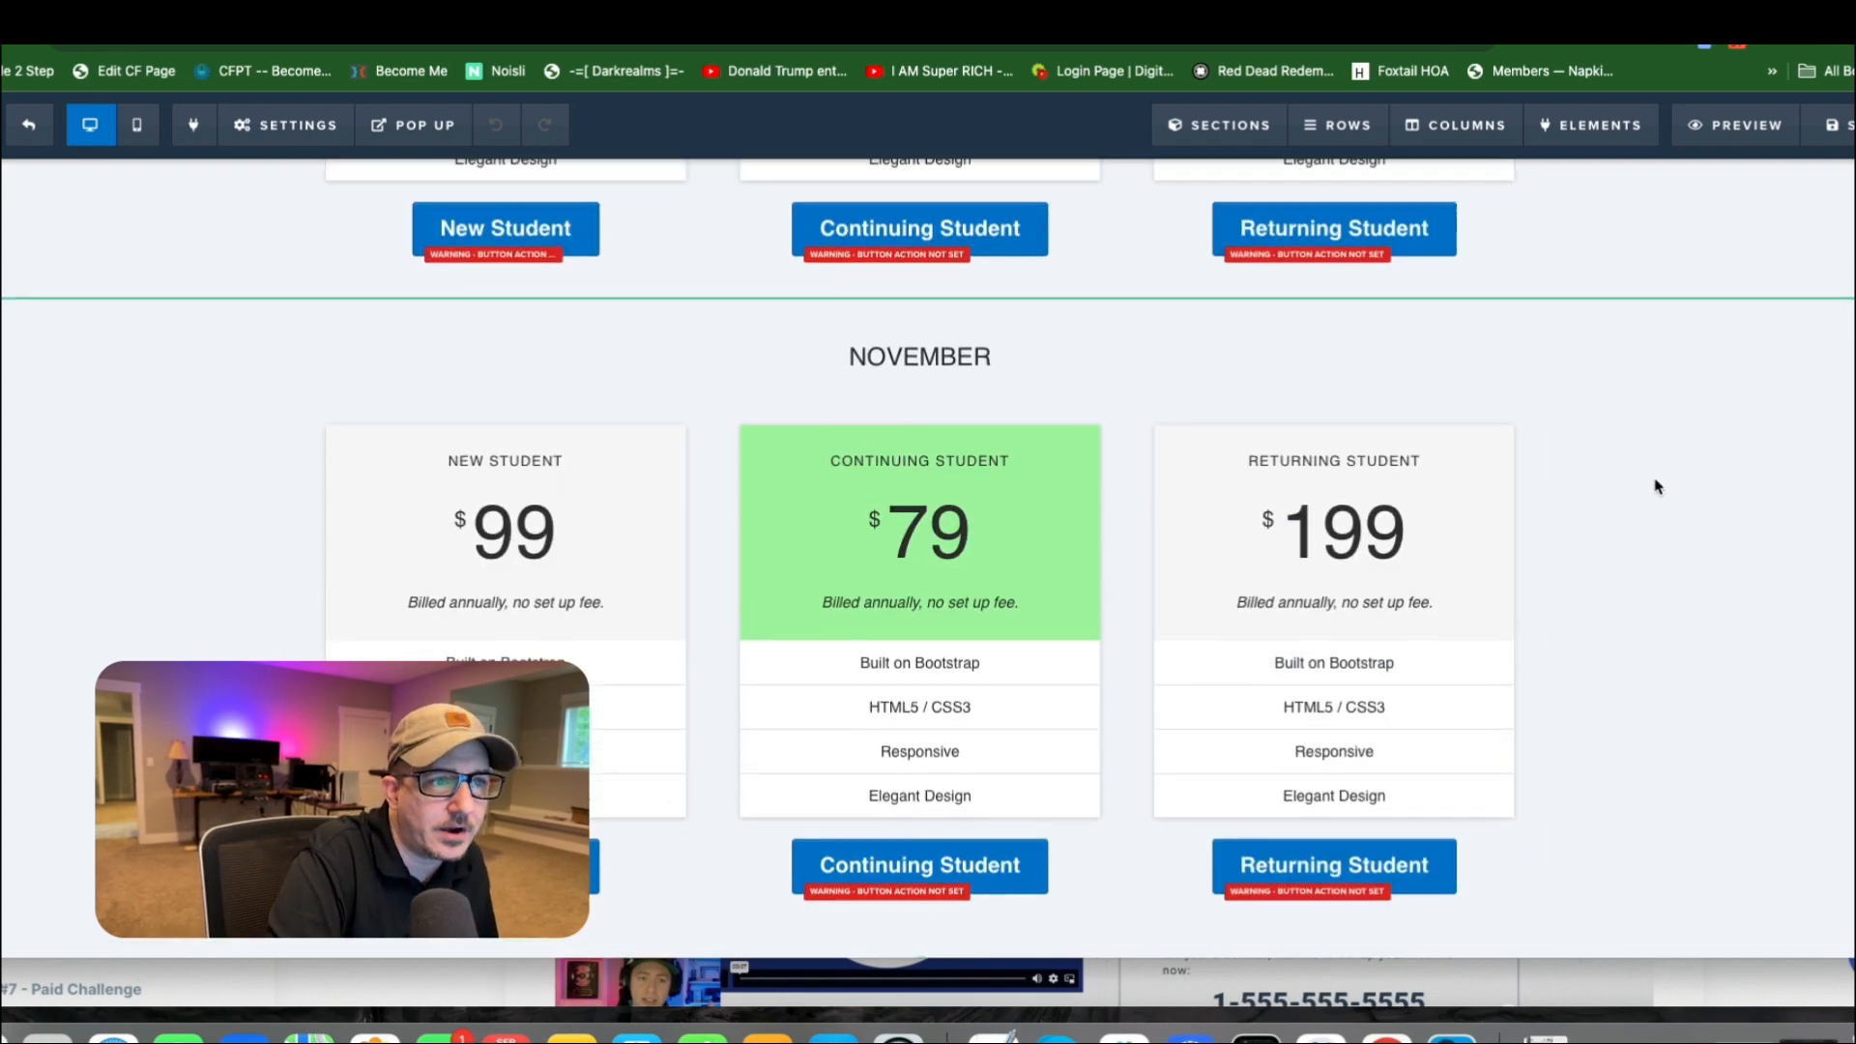
scroll(923, 454, up, 3)
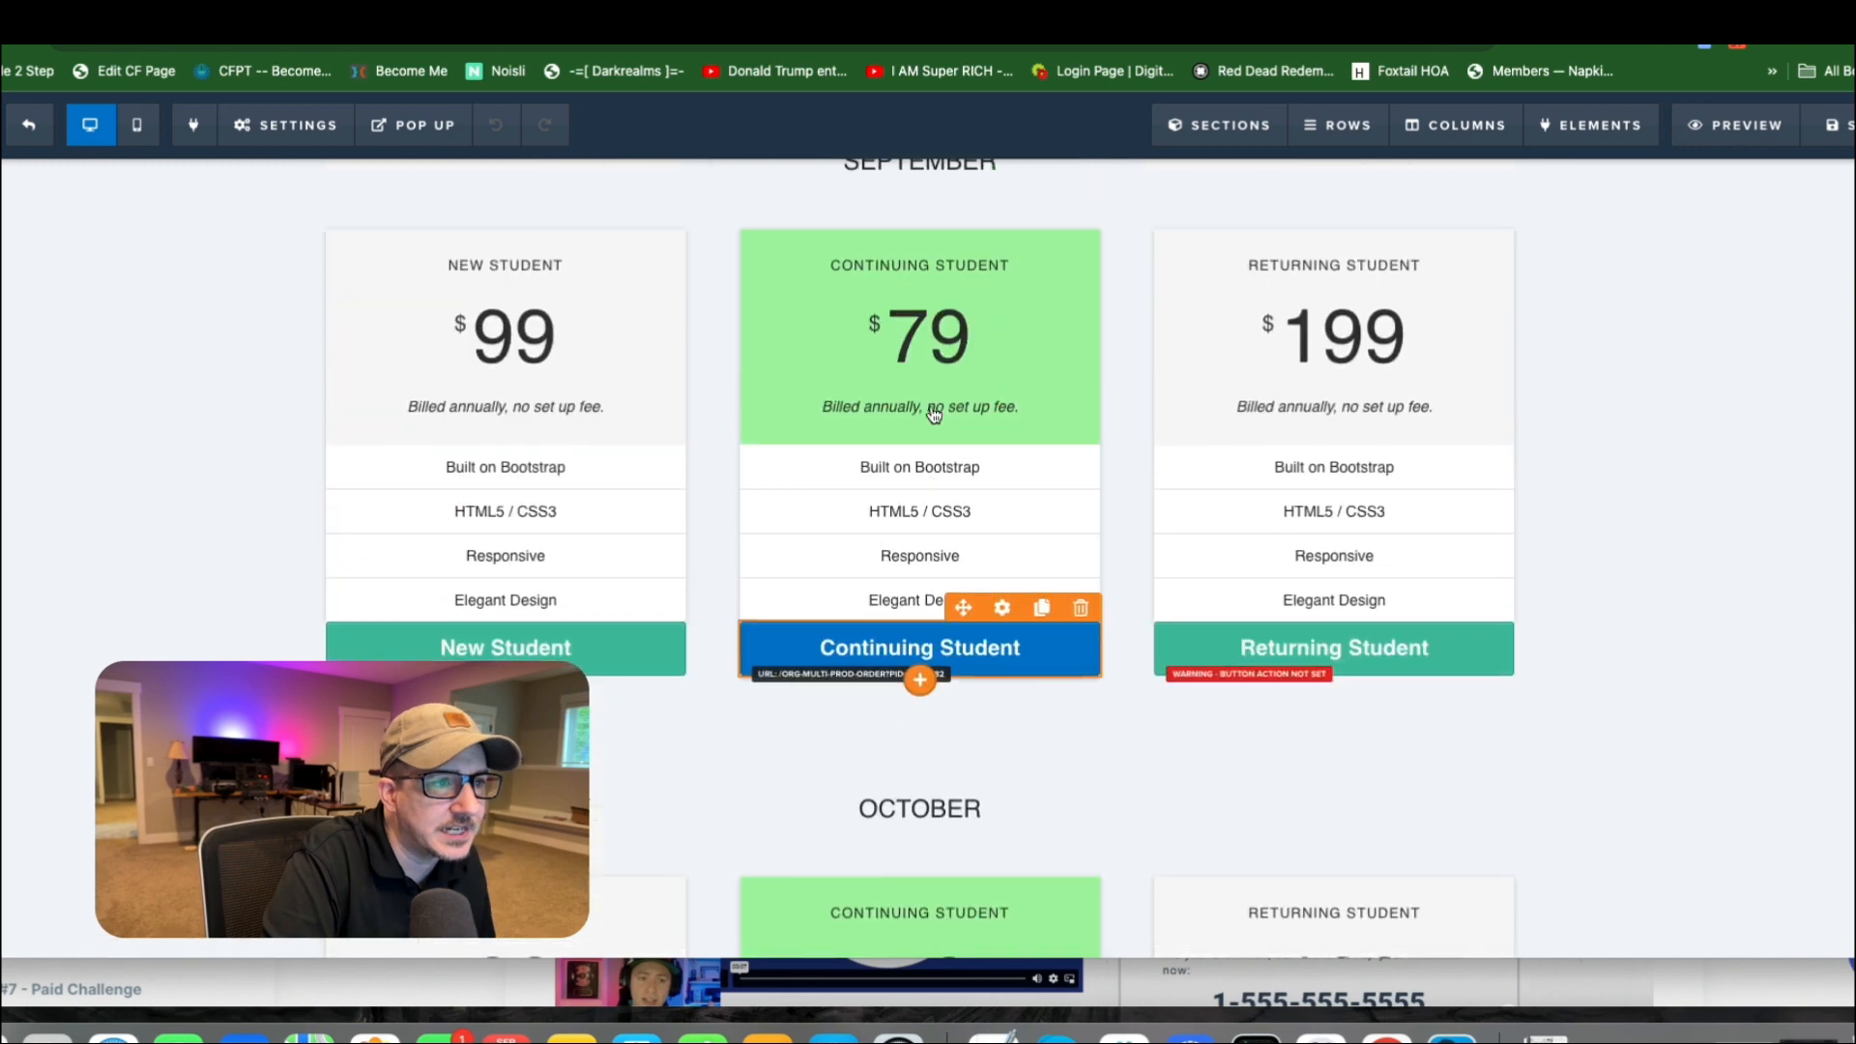
Examine the settings of the Continuing Student pricing table in the September section.
click(1017, 305)
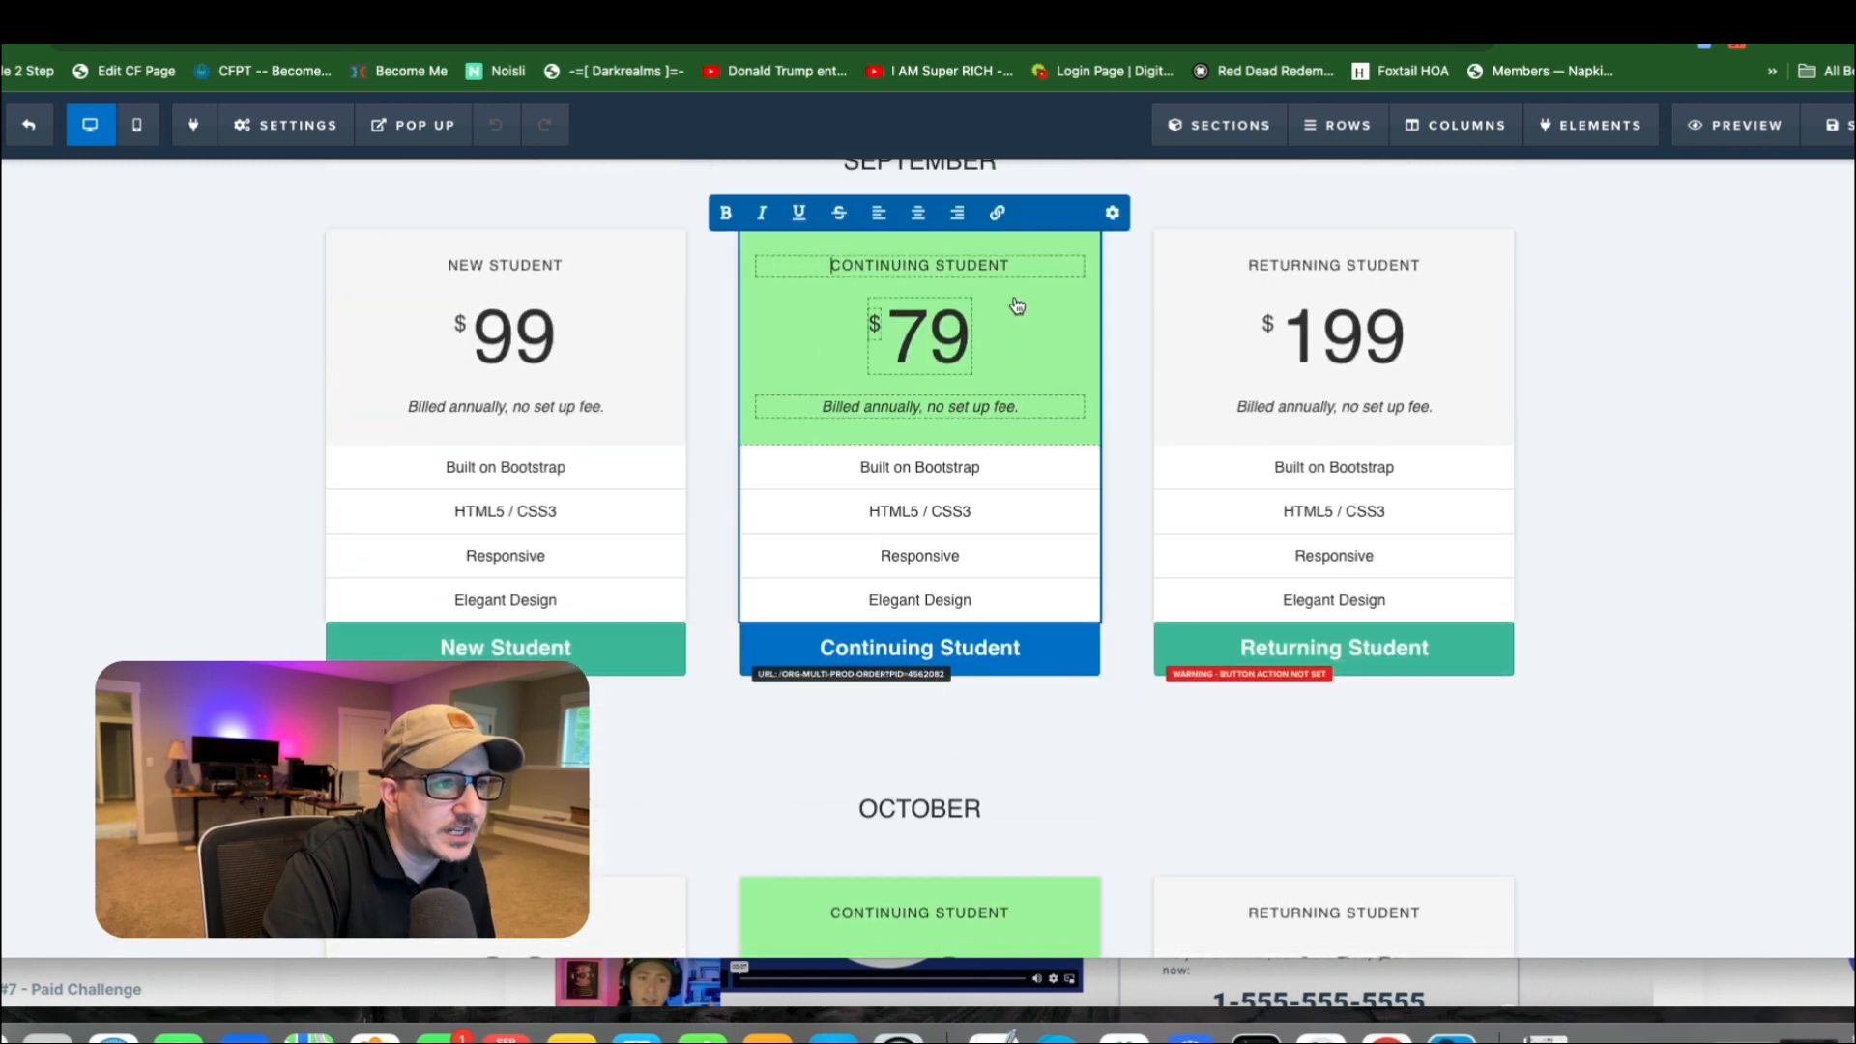
click(1112, 212)
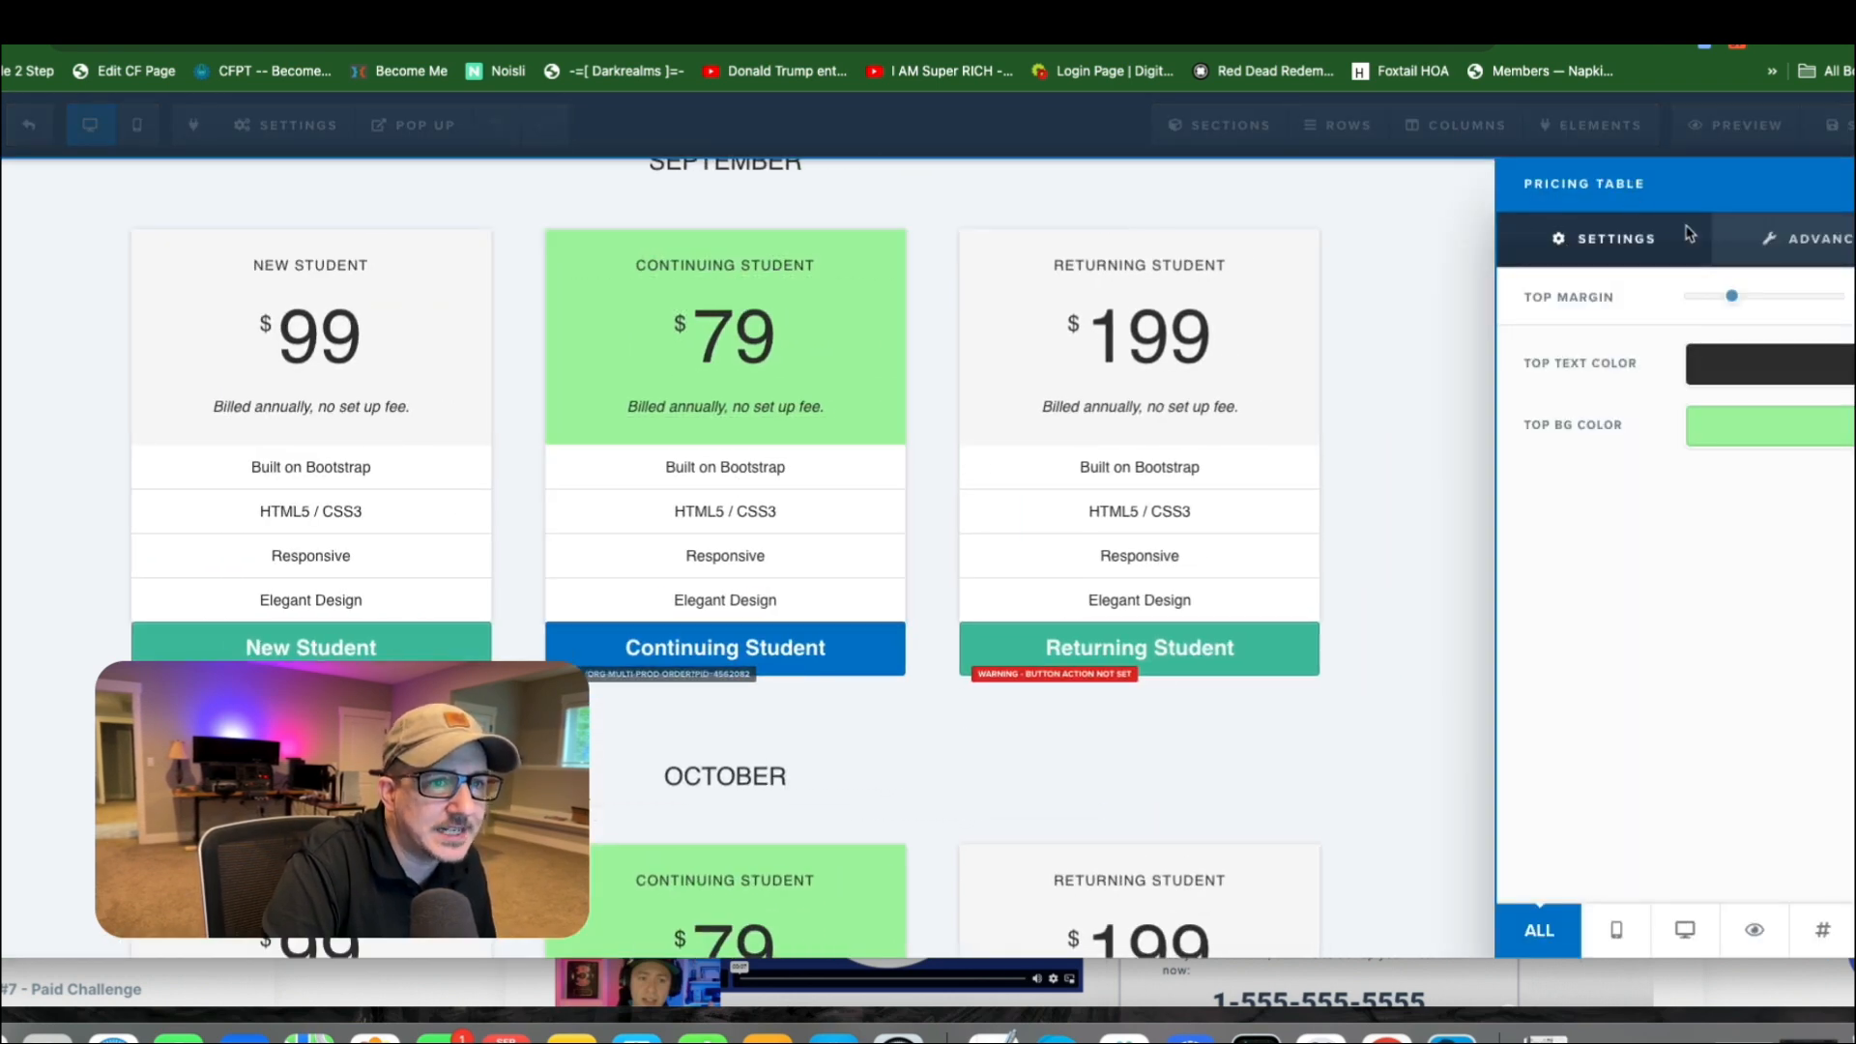
click(1412, 255)
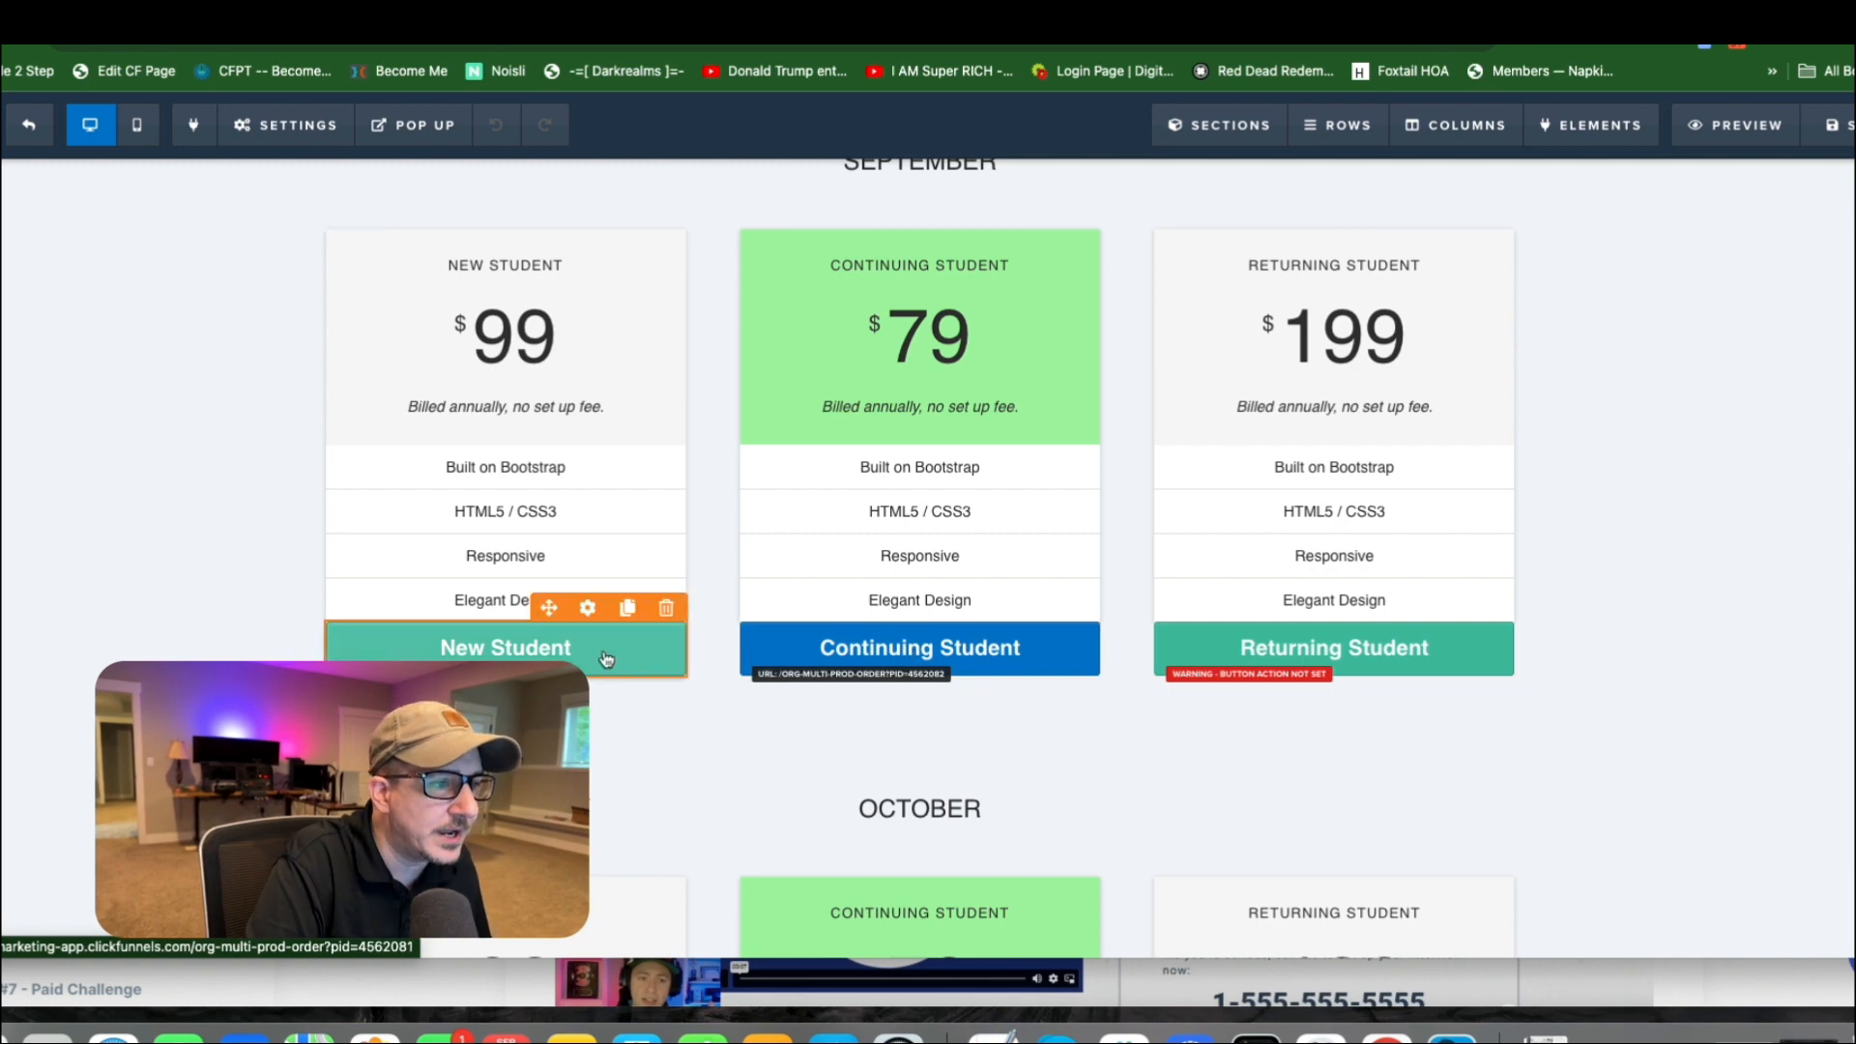
Open the settings of the New Student button in the September section.
click(635, 660)
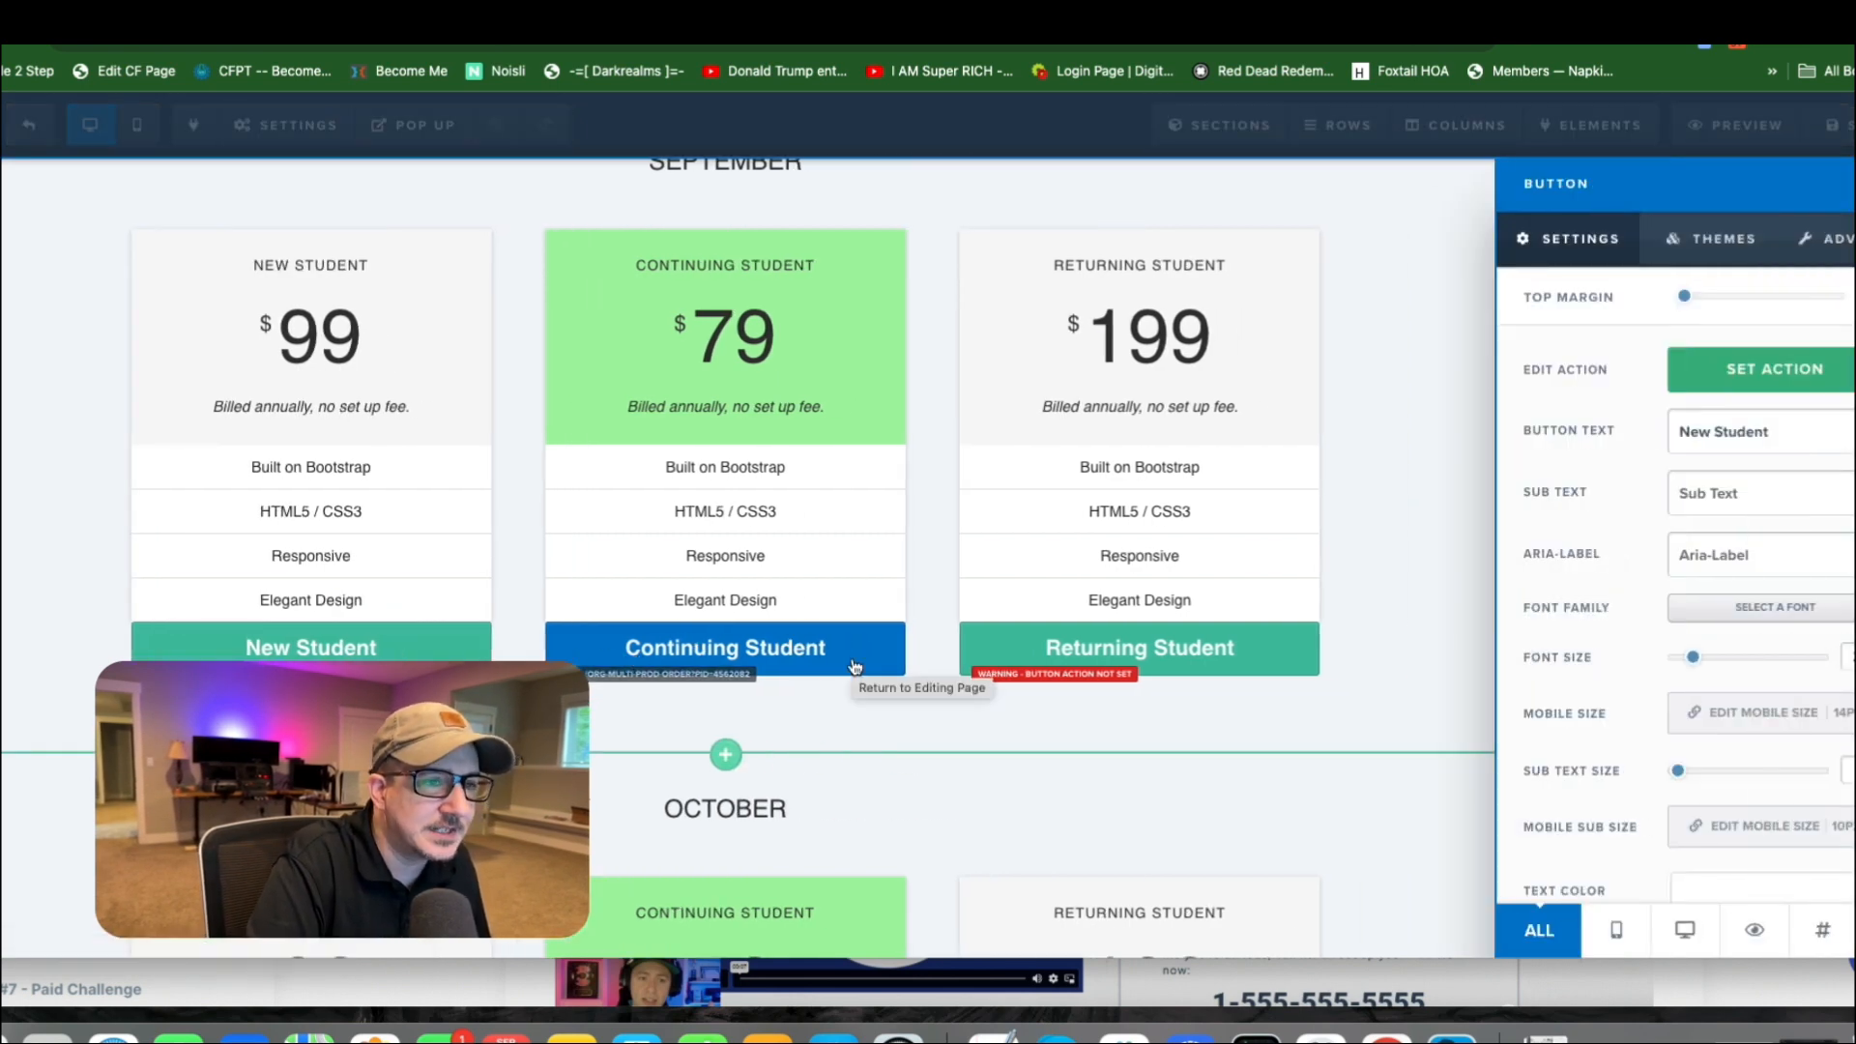
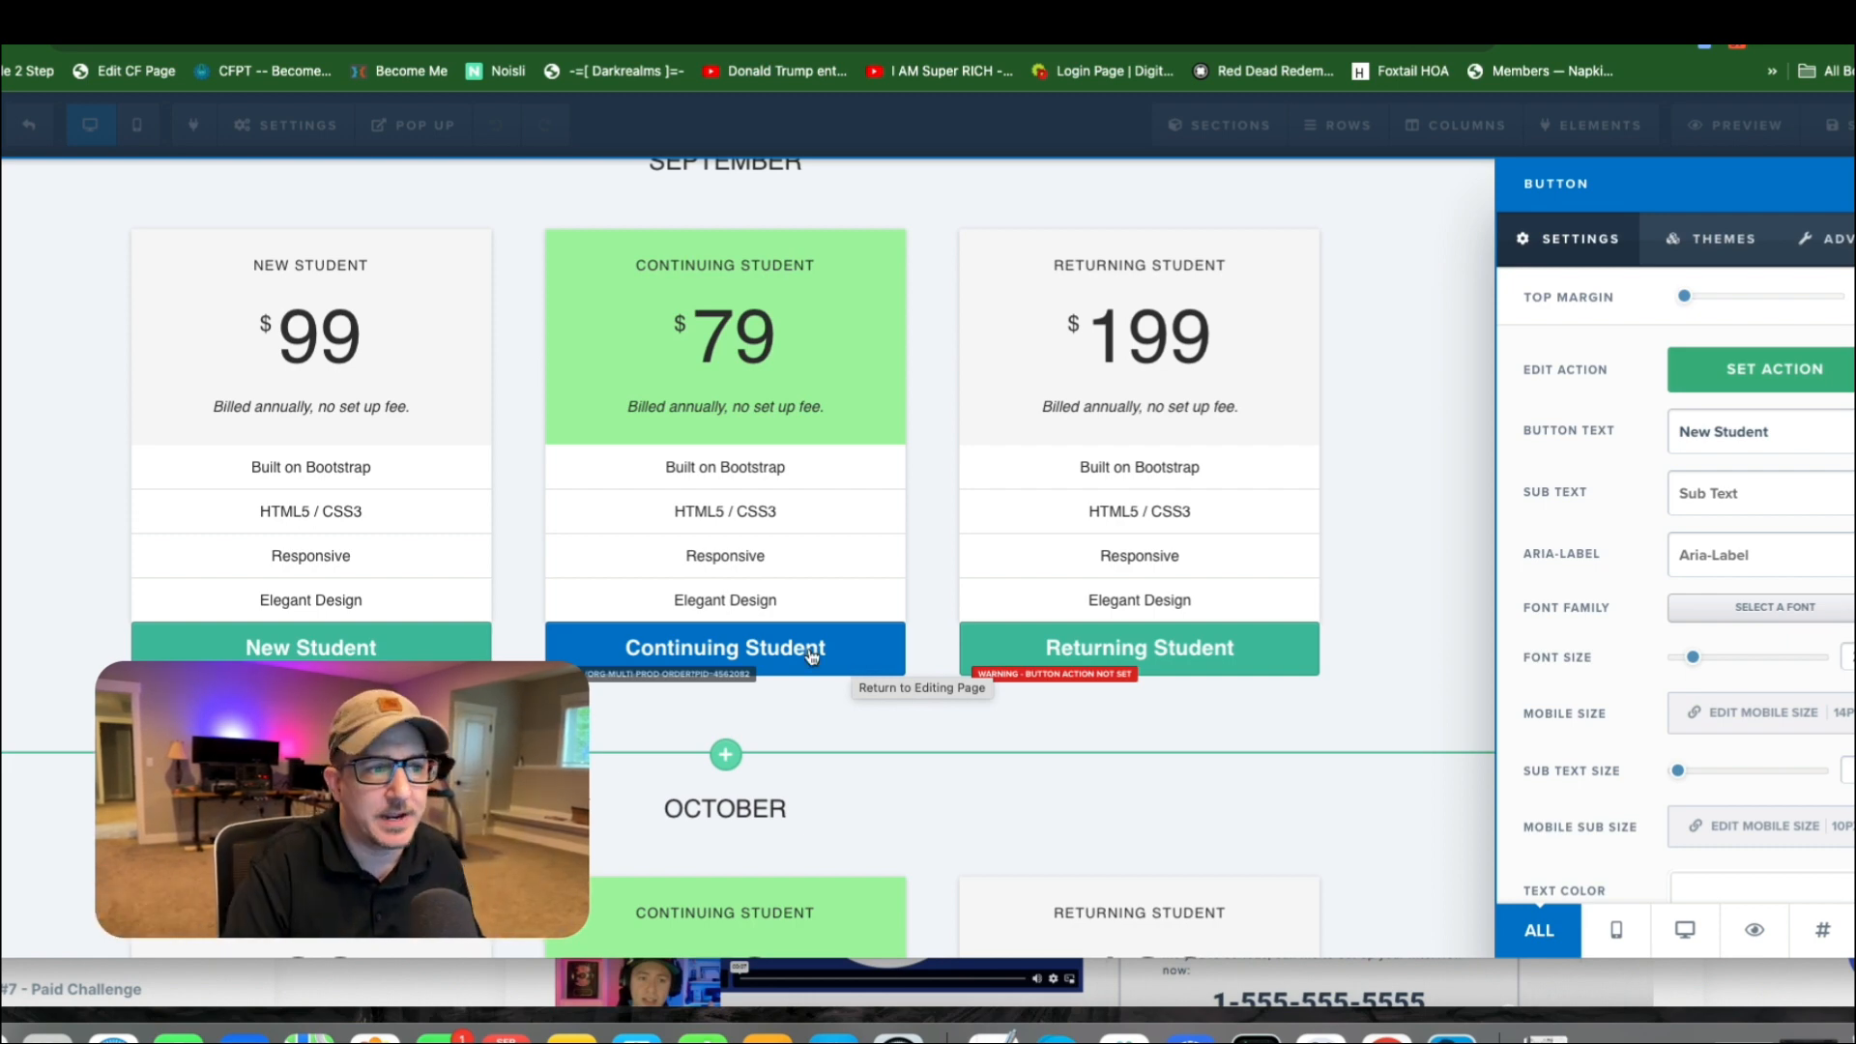
Close the button settings and compare the product buttons beneath the September, October and November pricing tables.
click(1406, 391)
scroll(1312, 422, down, 4)
scroll(1315, 423, down, 8)
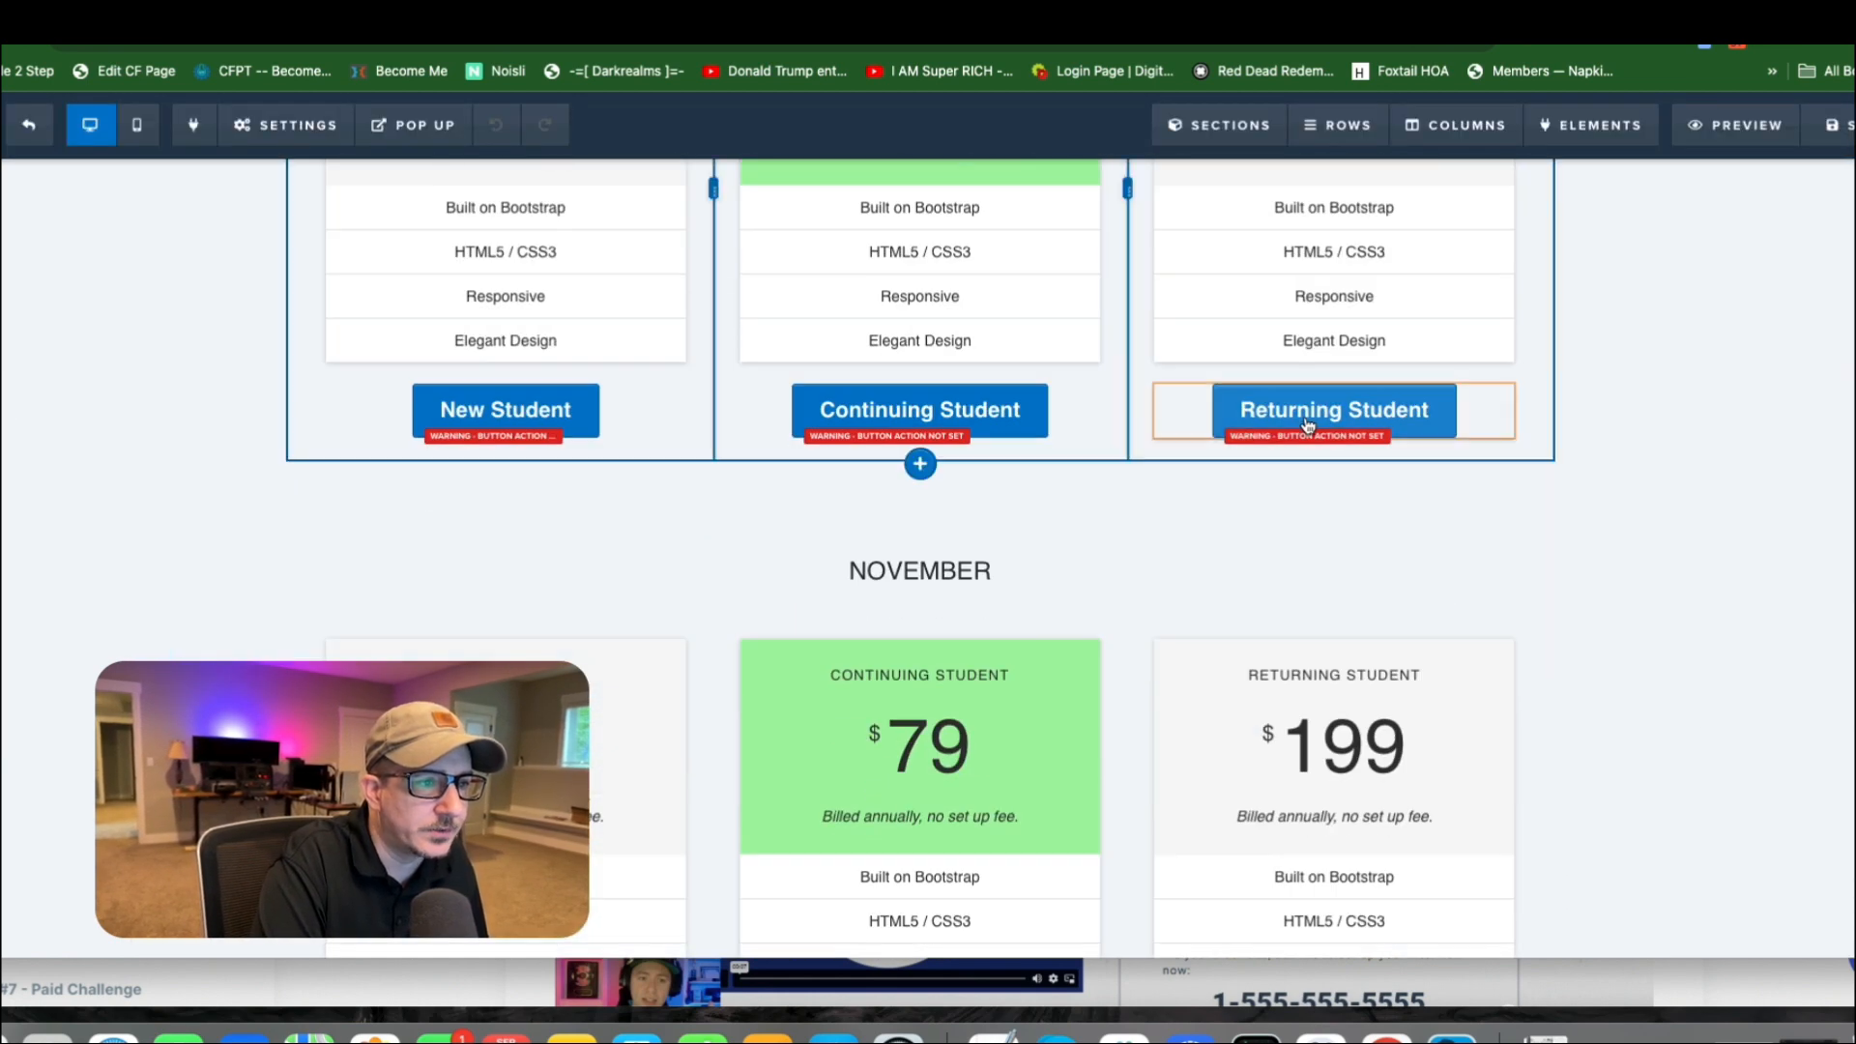
scroll(1334, 431, down, 2)
scroll(1337, 428, up, 5)
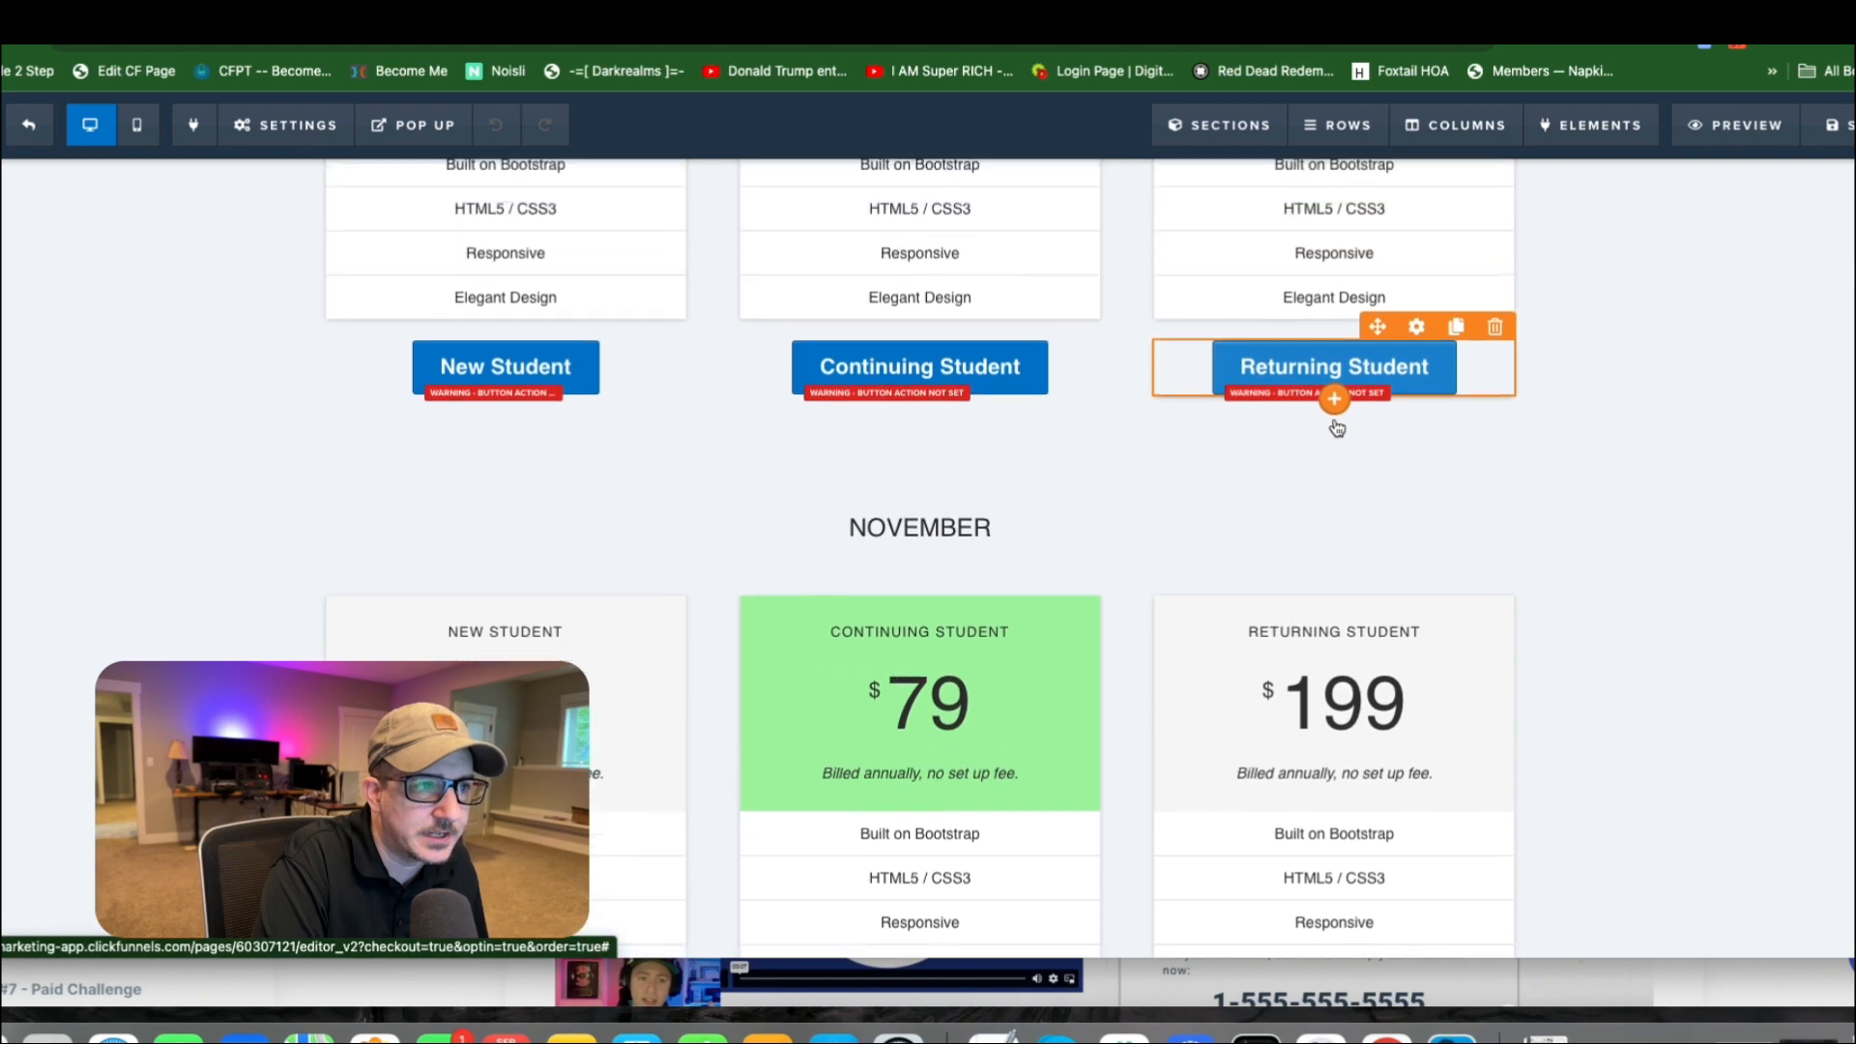
scroll(1337, 428, up, 8)
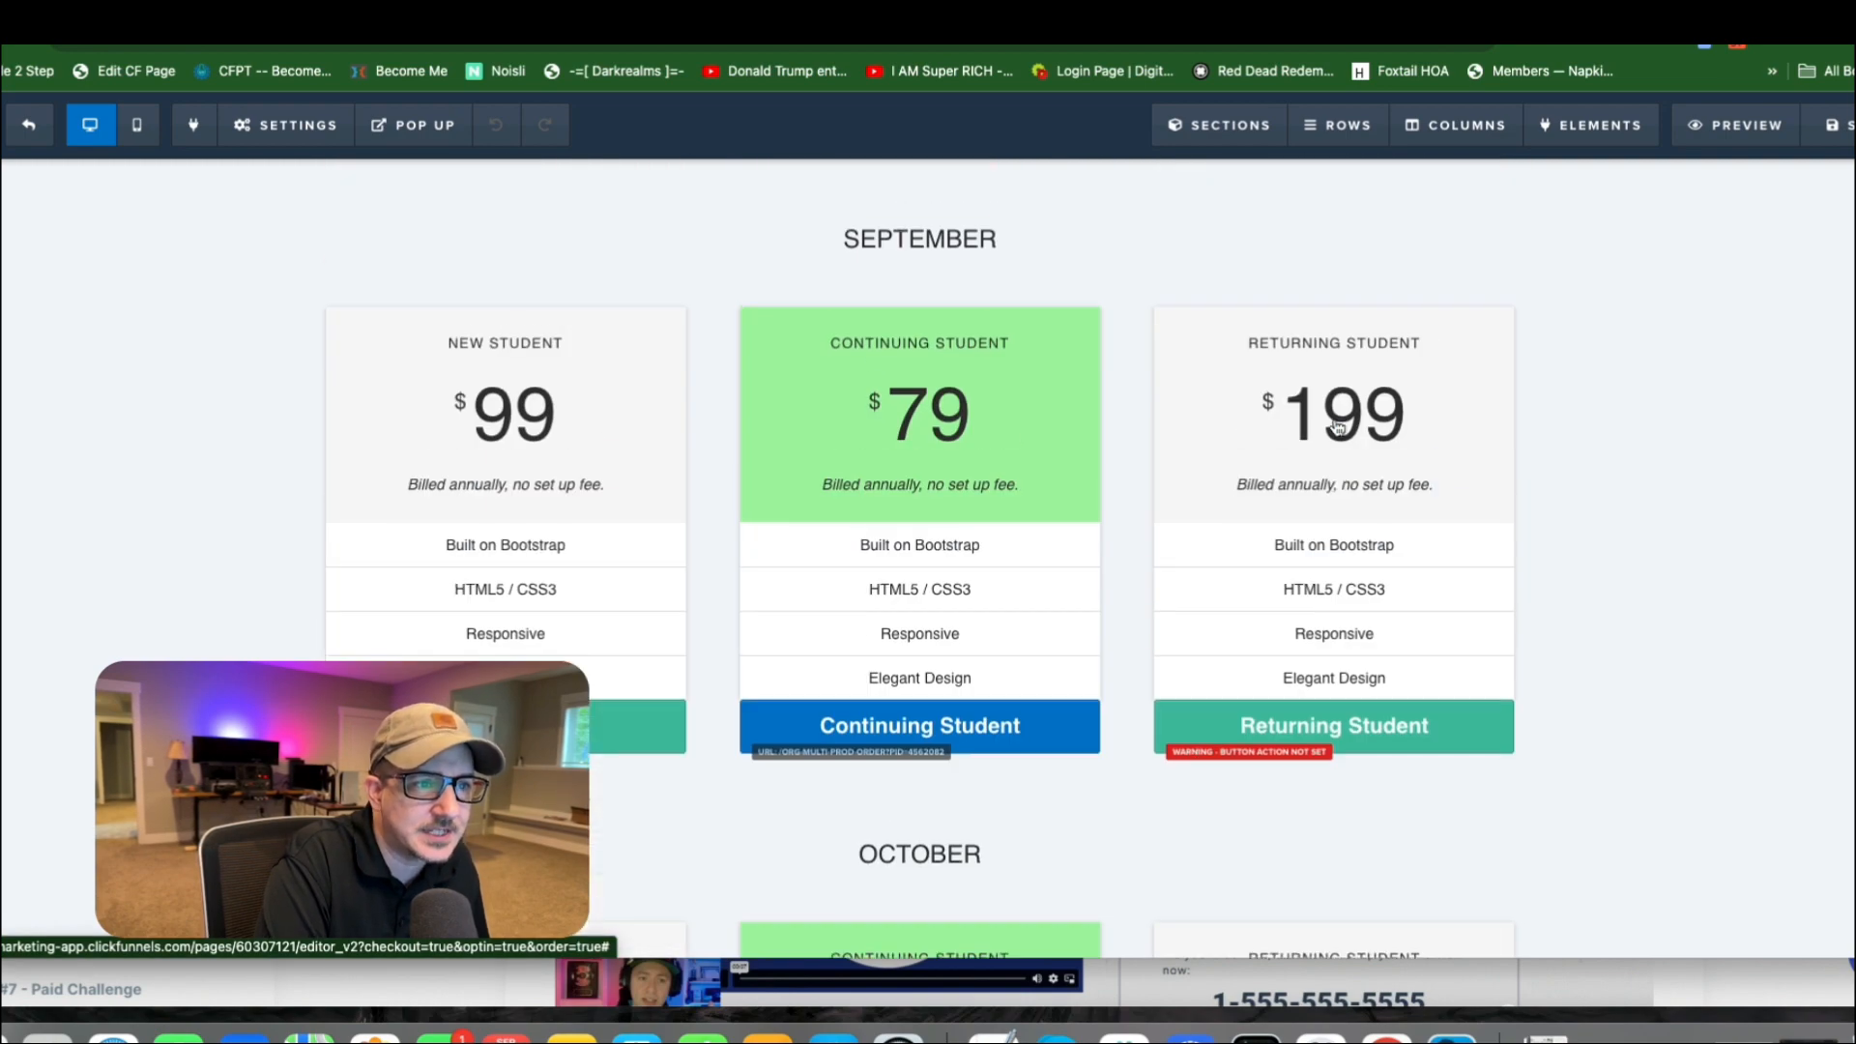
scroll(1337, 428, down, 13)
scroll(1337, 428, up, 15)
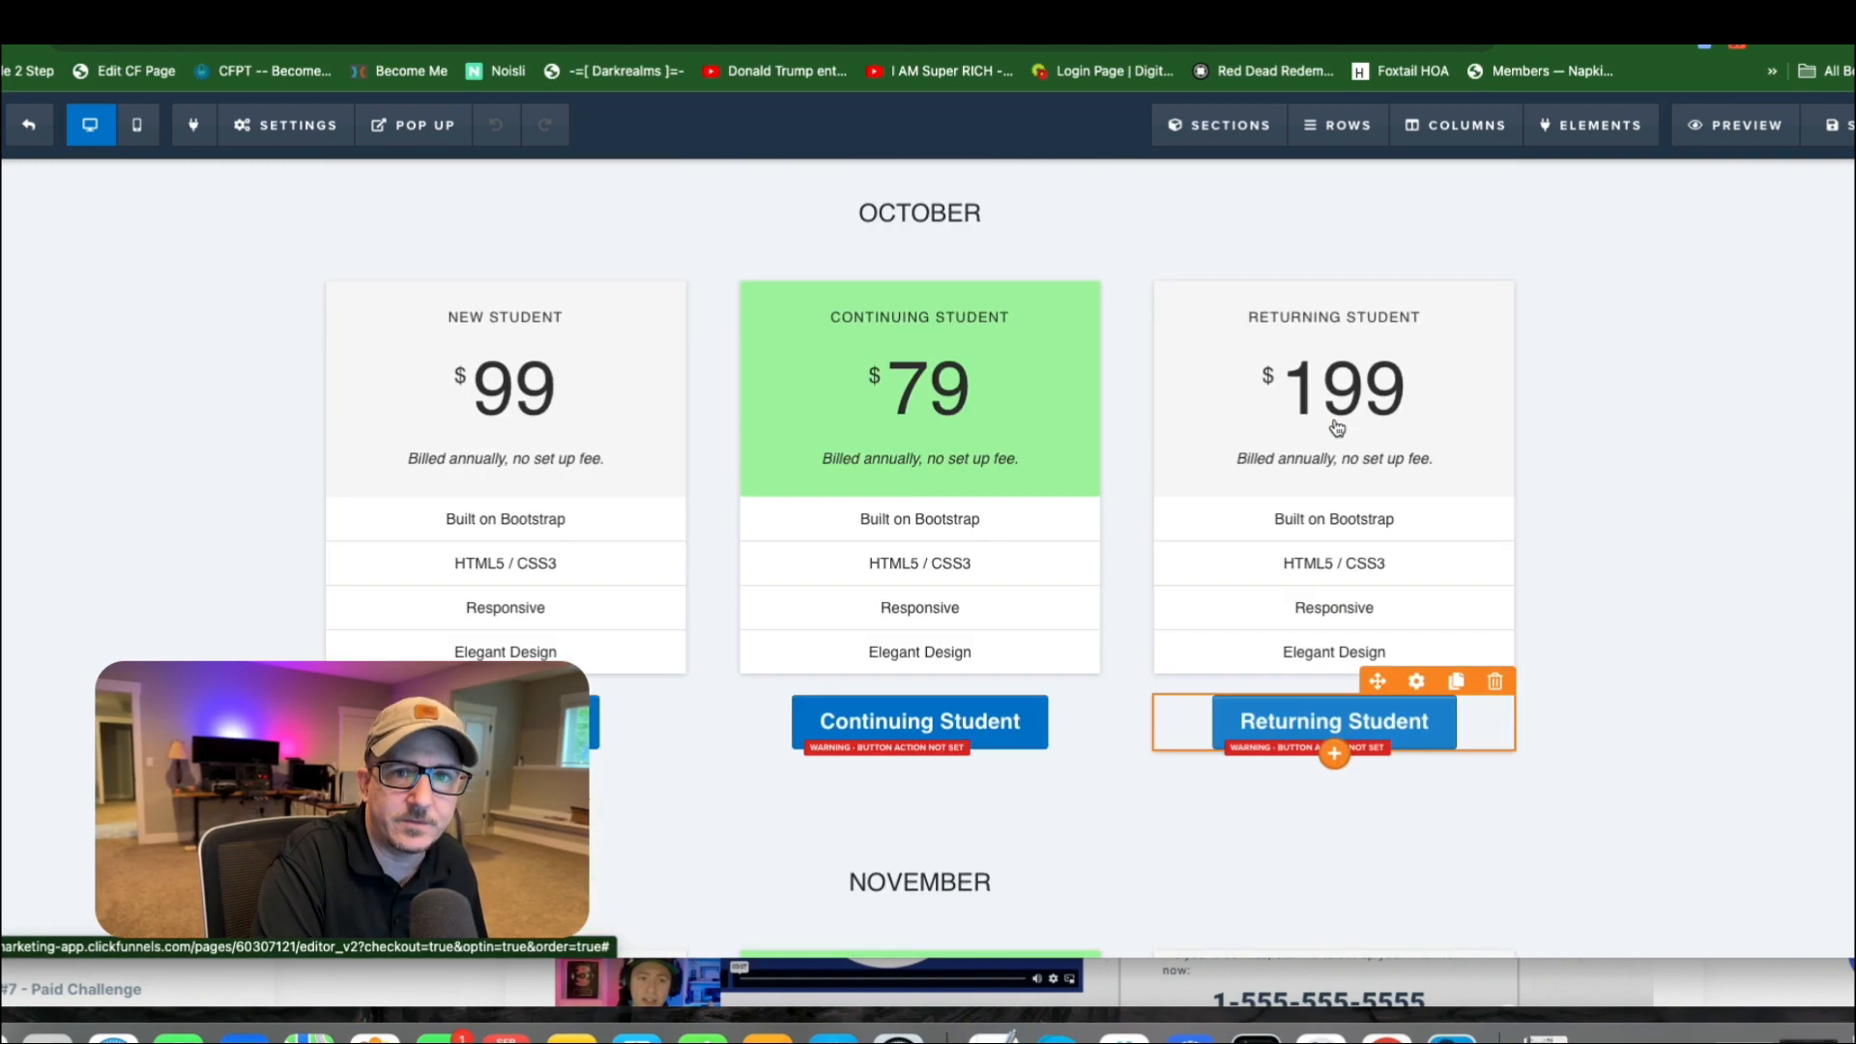
scroll(1242, 396, up, 3)
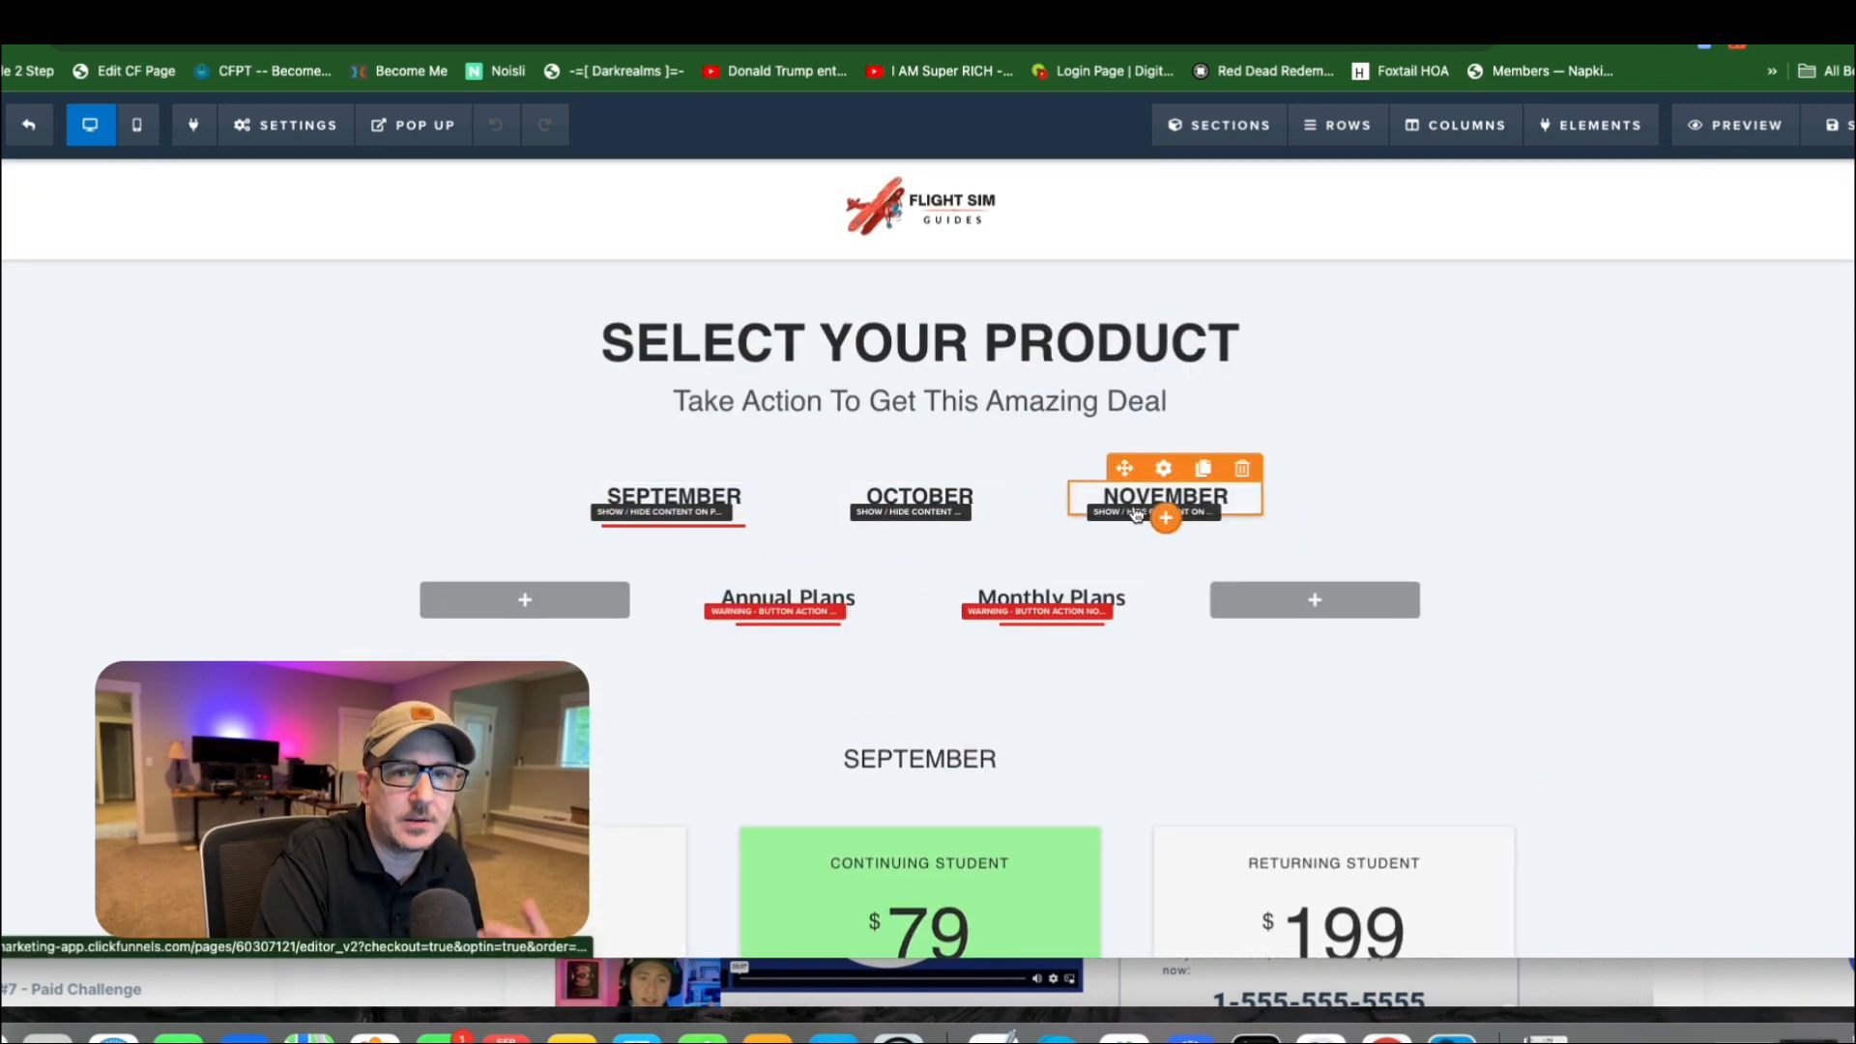
Examine how each month's heading is paired with its row of student pricing tables and button links, from September through November.
scroll(1136, 515, down, 5)
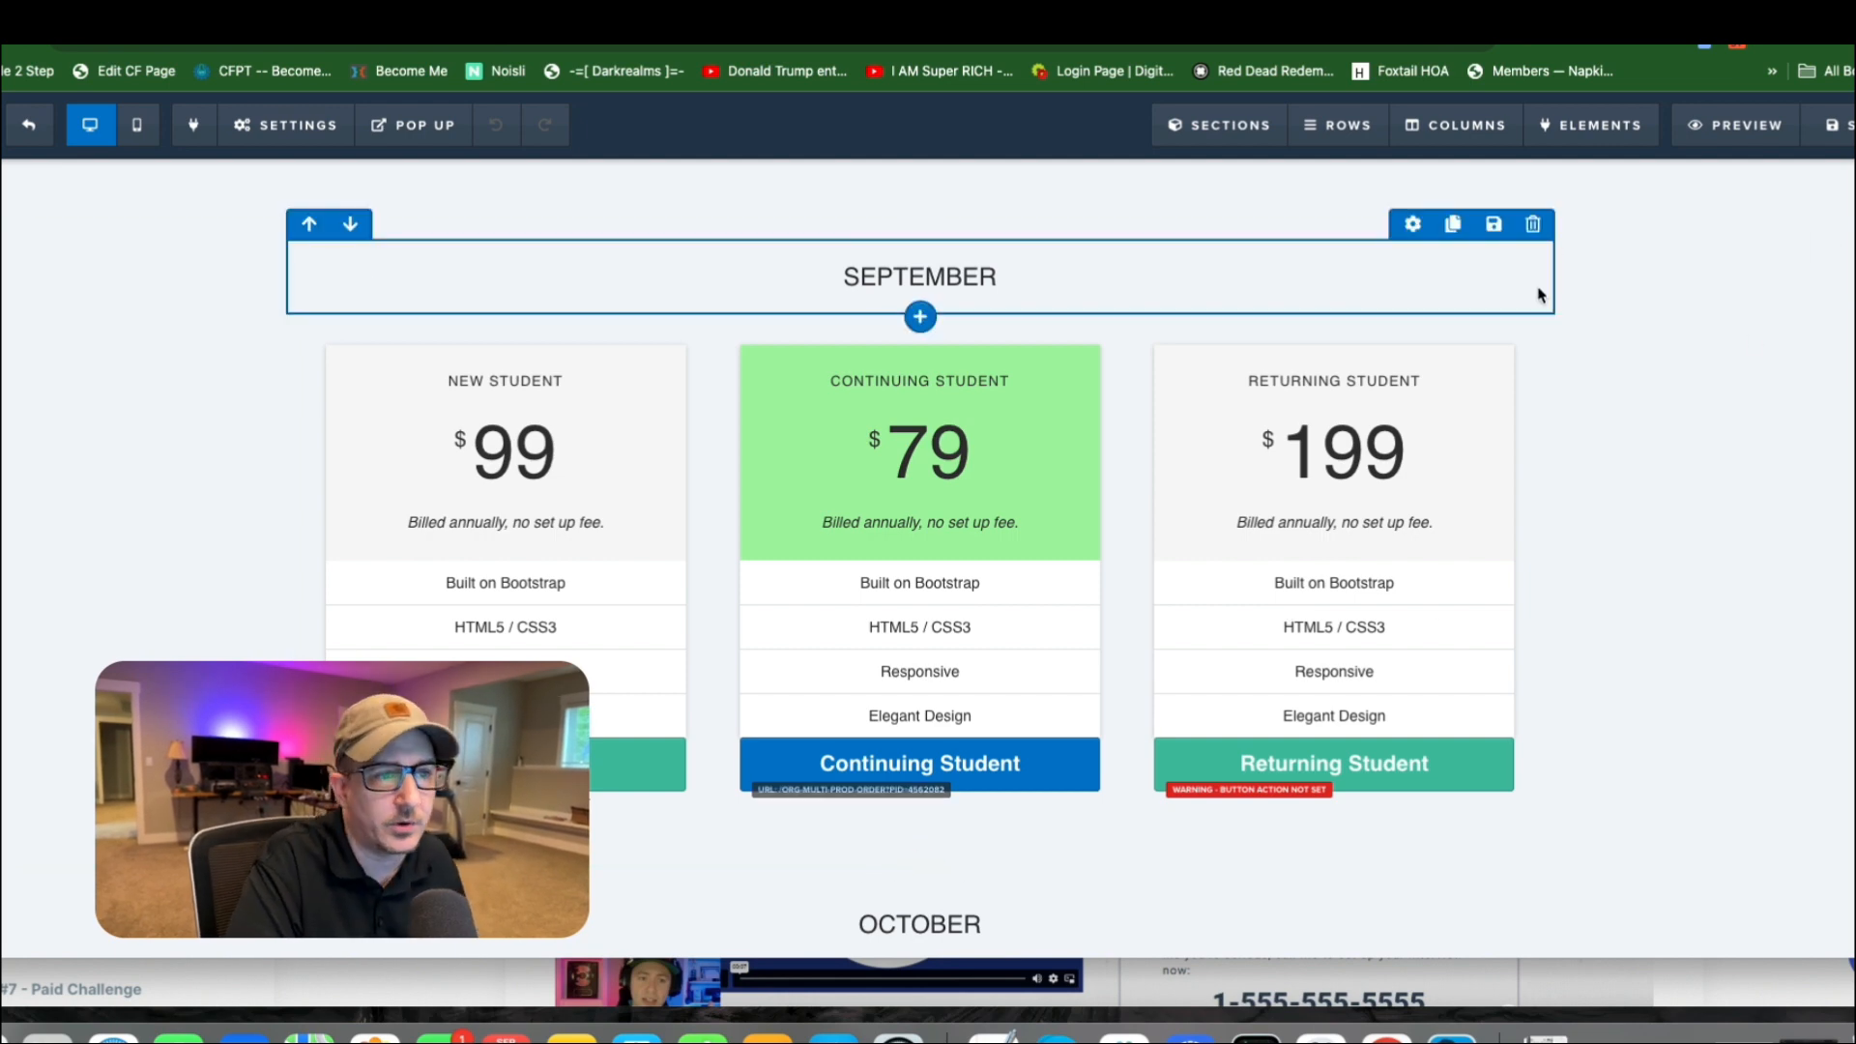
scroll(1528, 309, down, 1)
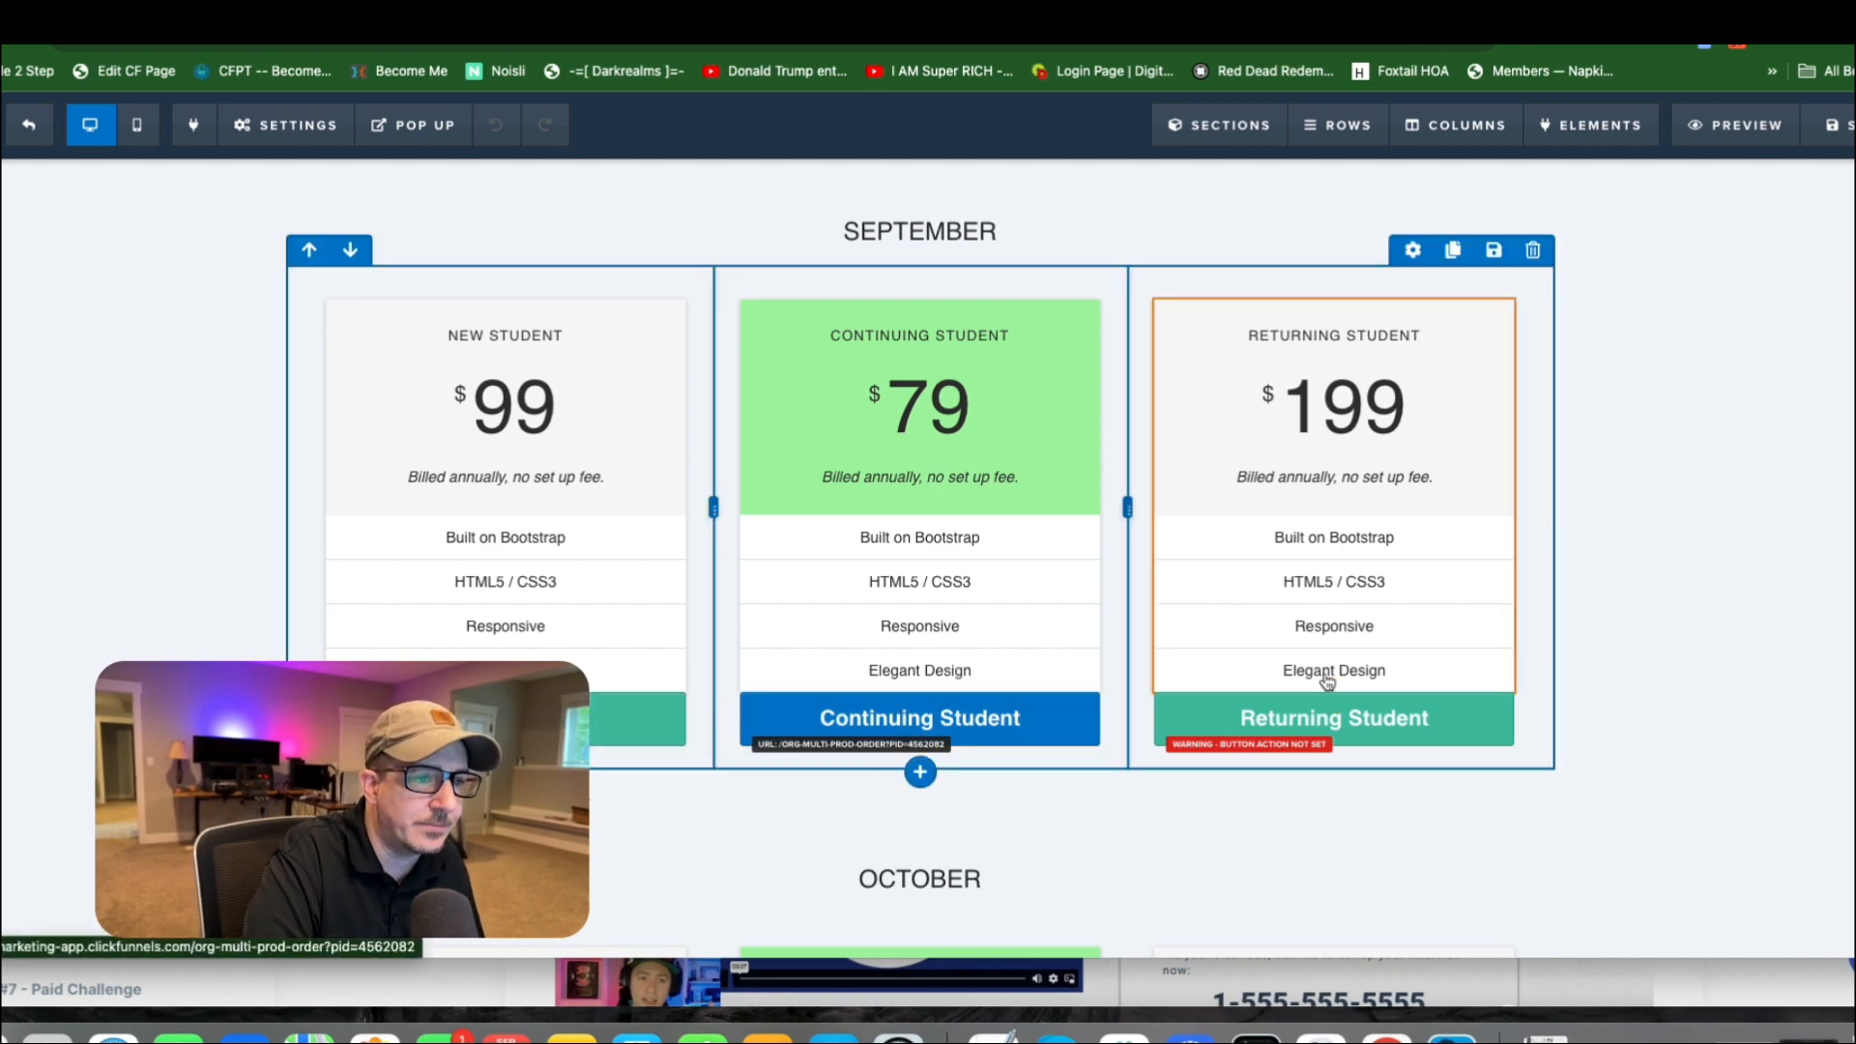
scroll(865, 692, down, 1)
scroll(865, 692, down, 5)
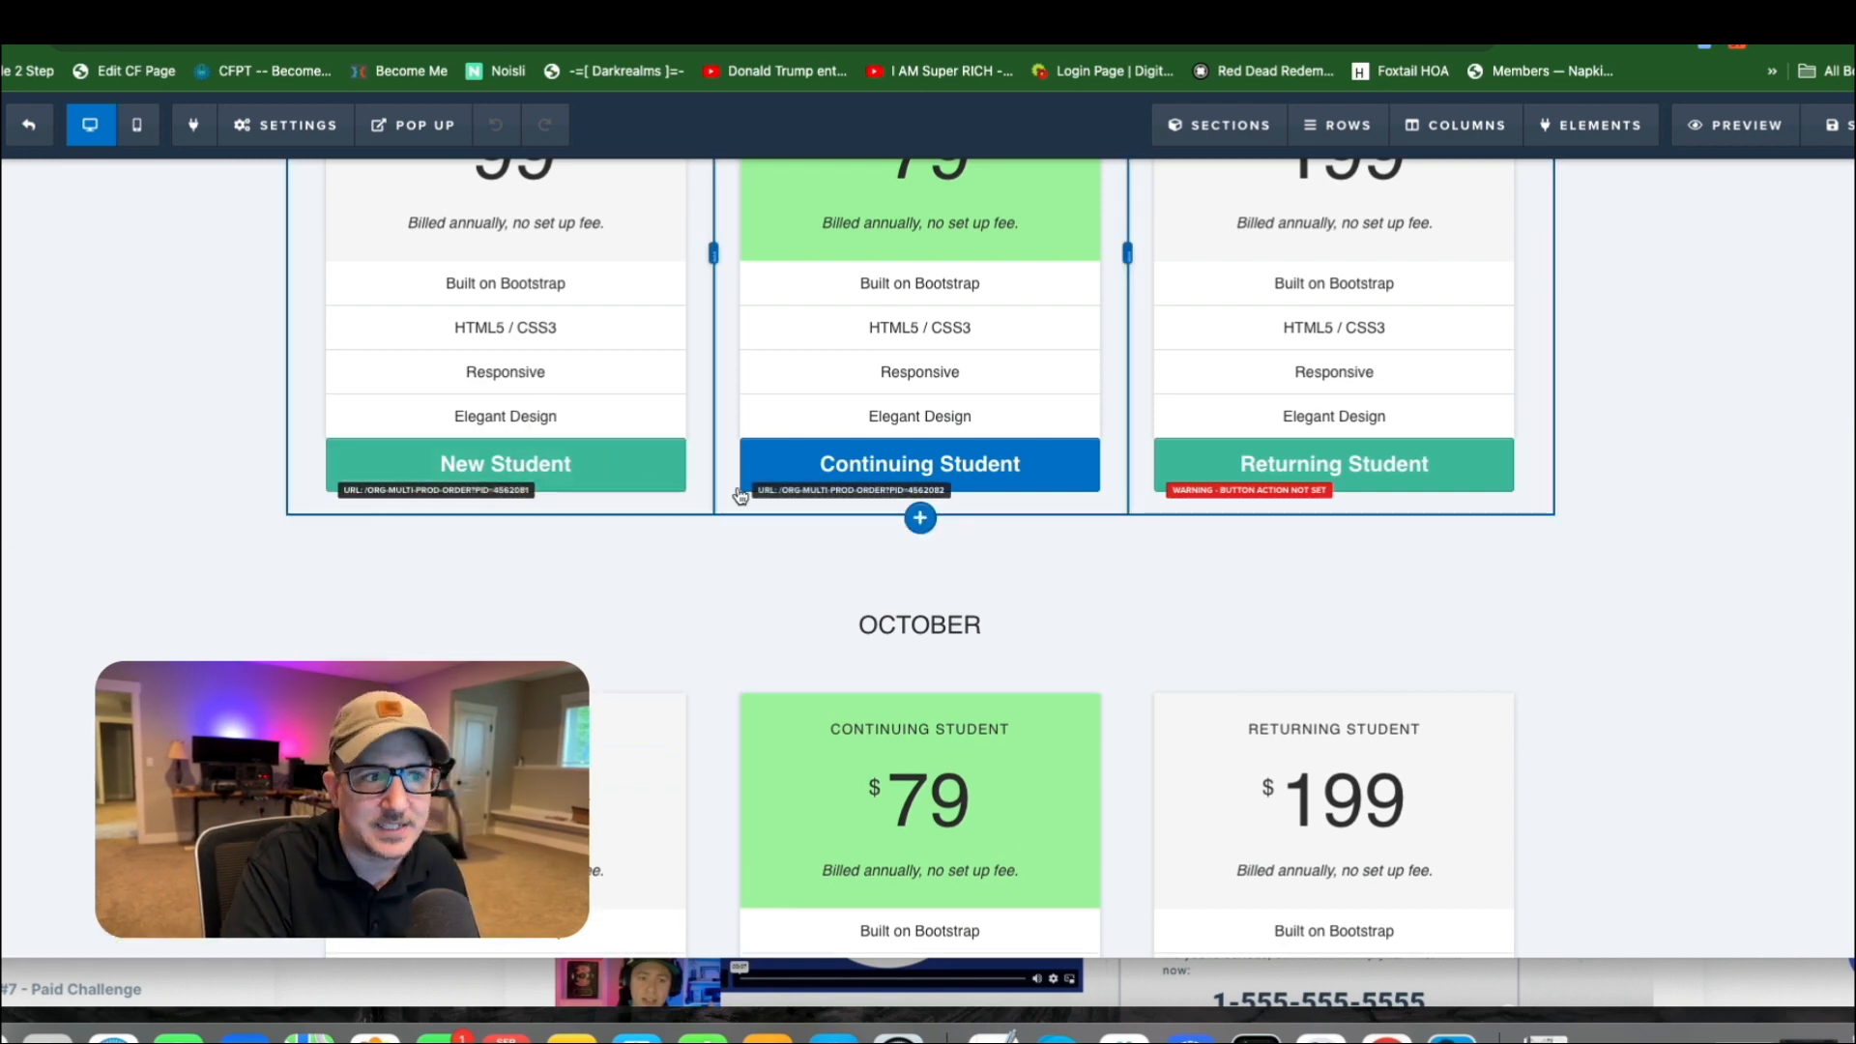
scroll(919, 503, up, 8)
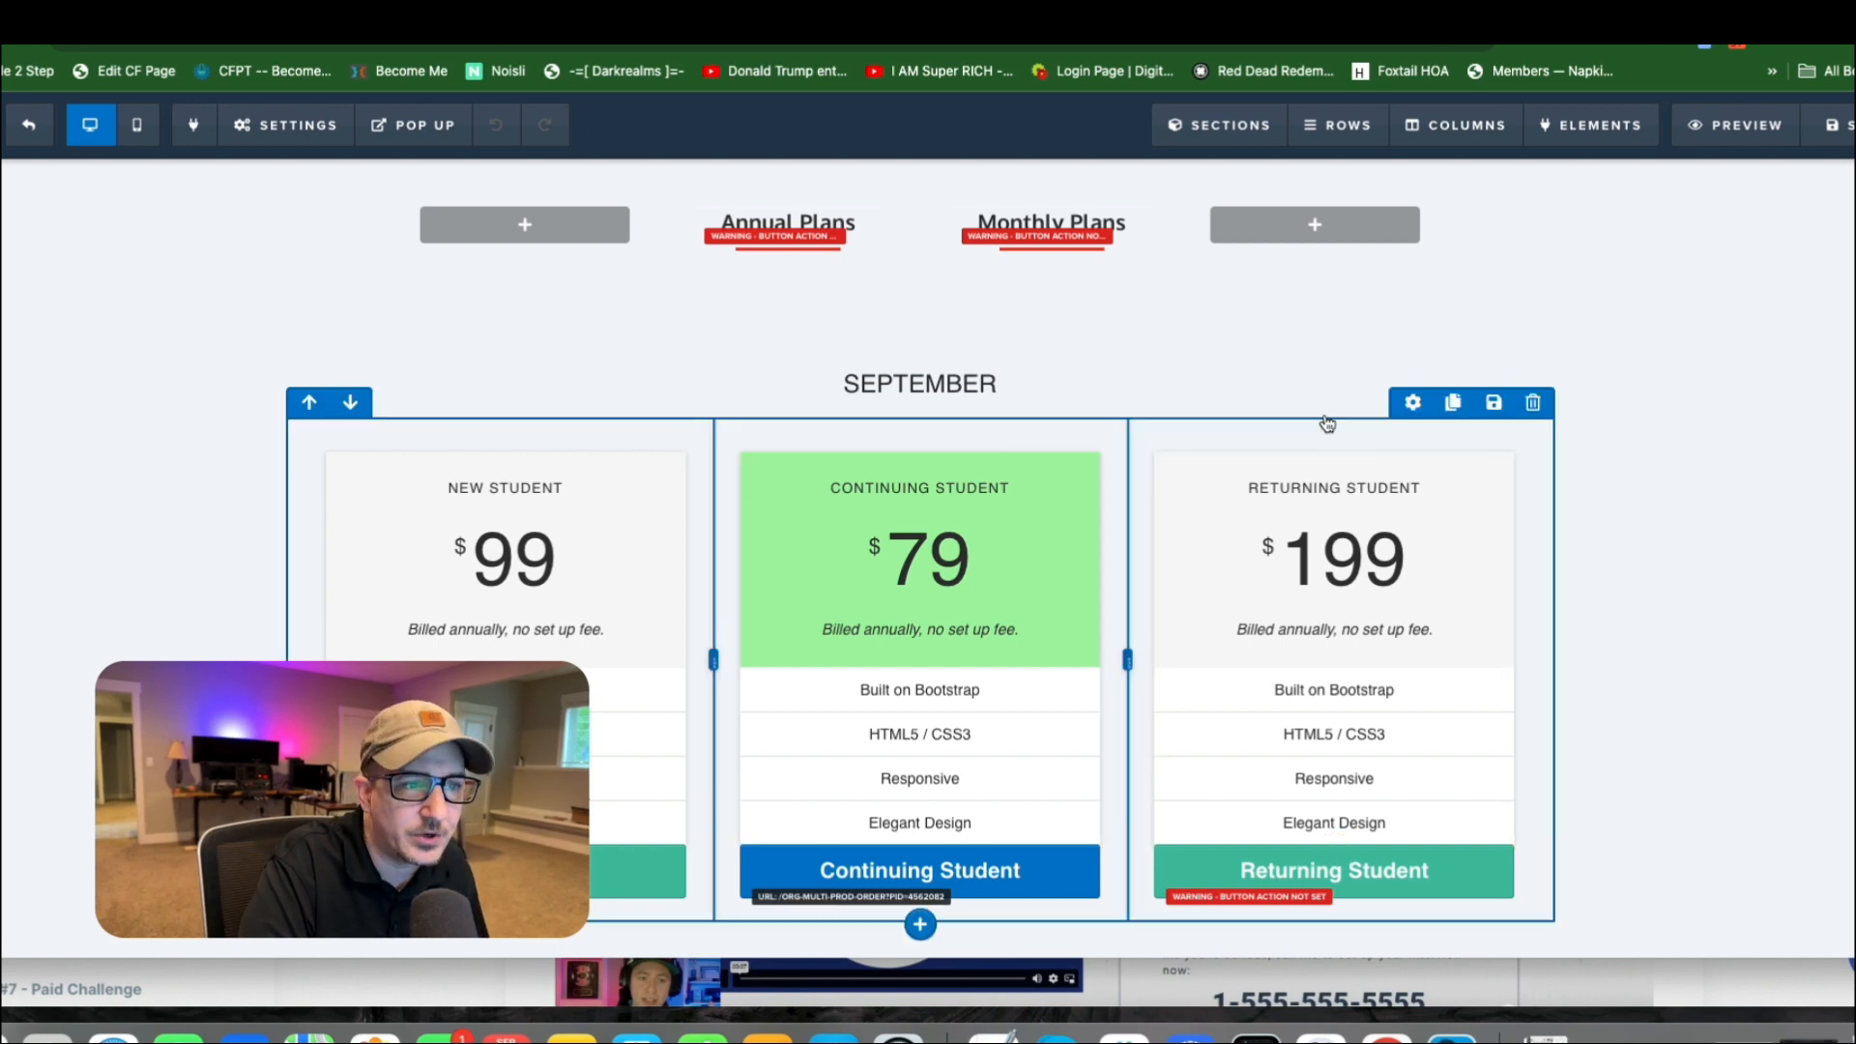
scroll(1402, 580, down, 2)
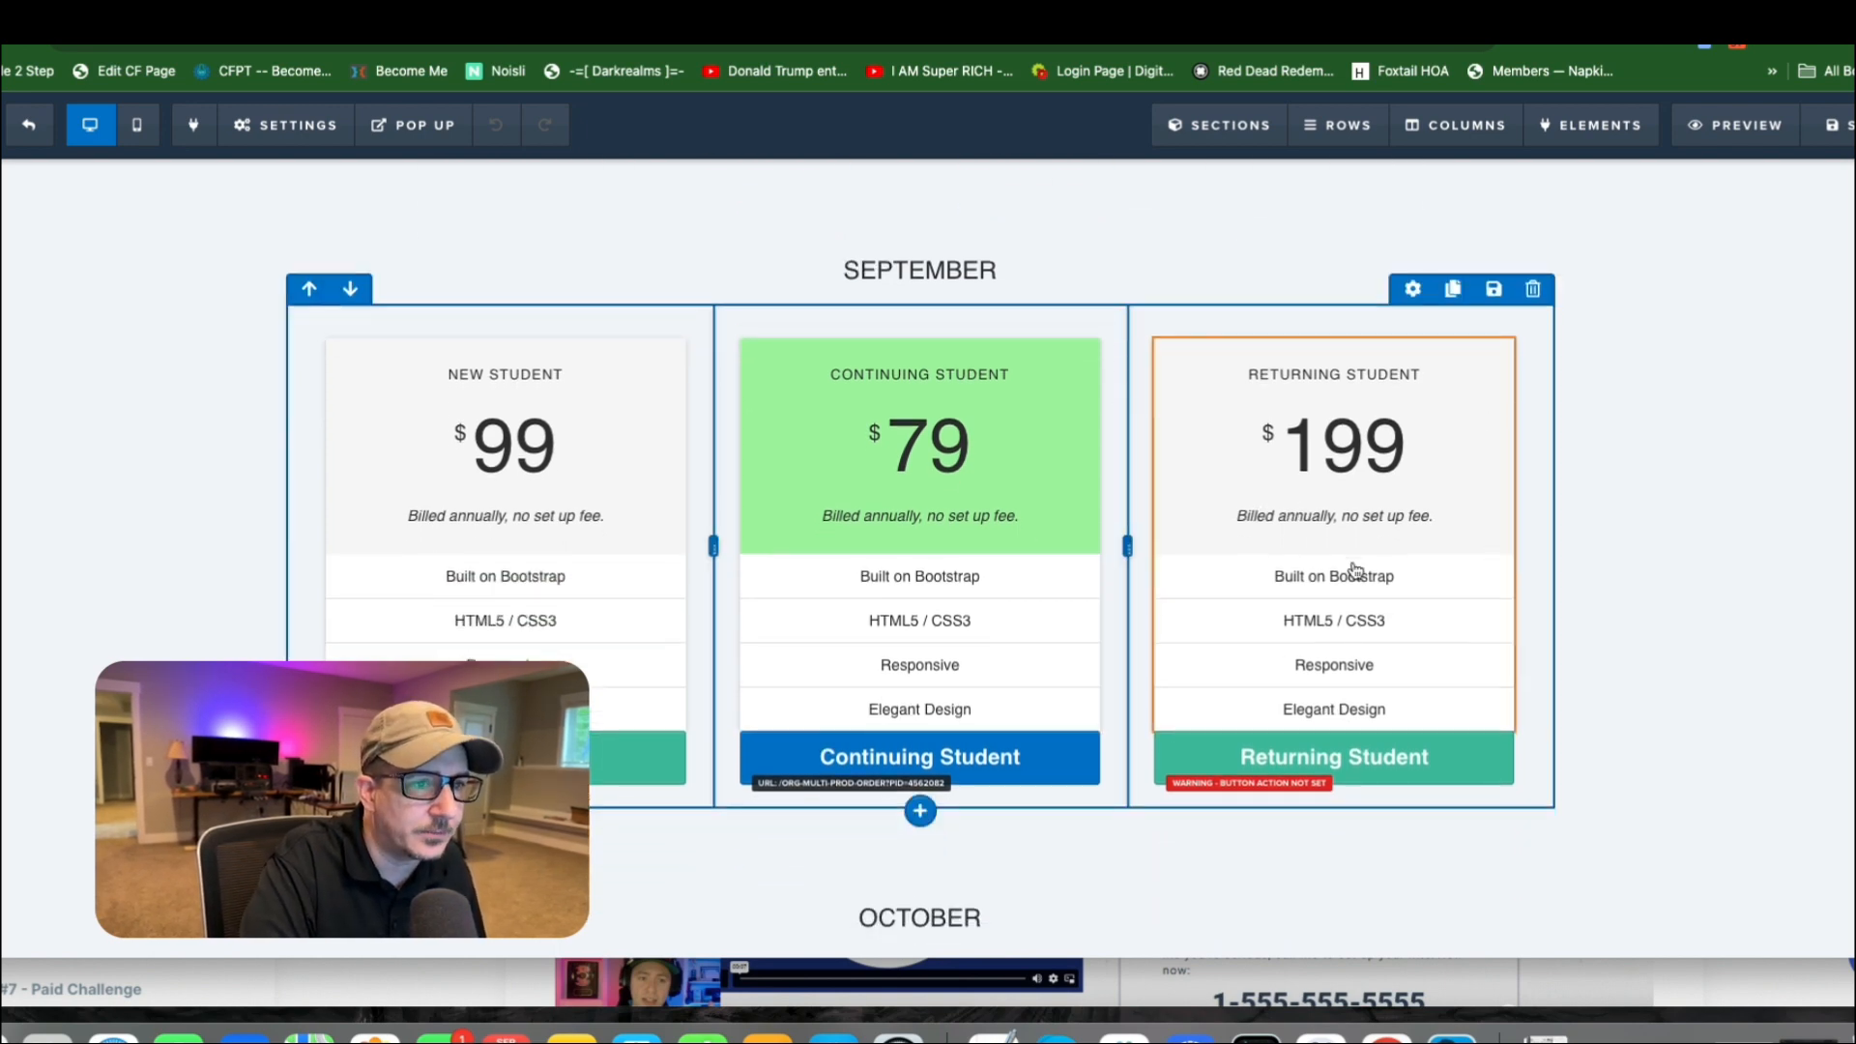
scroll(1363, 576, down, 15)
scroll(841, 402, up, 1)
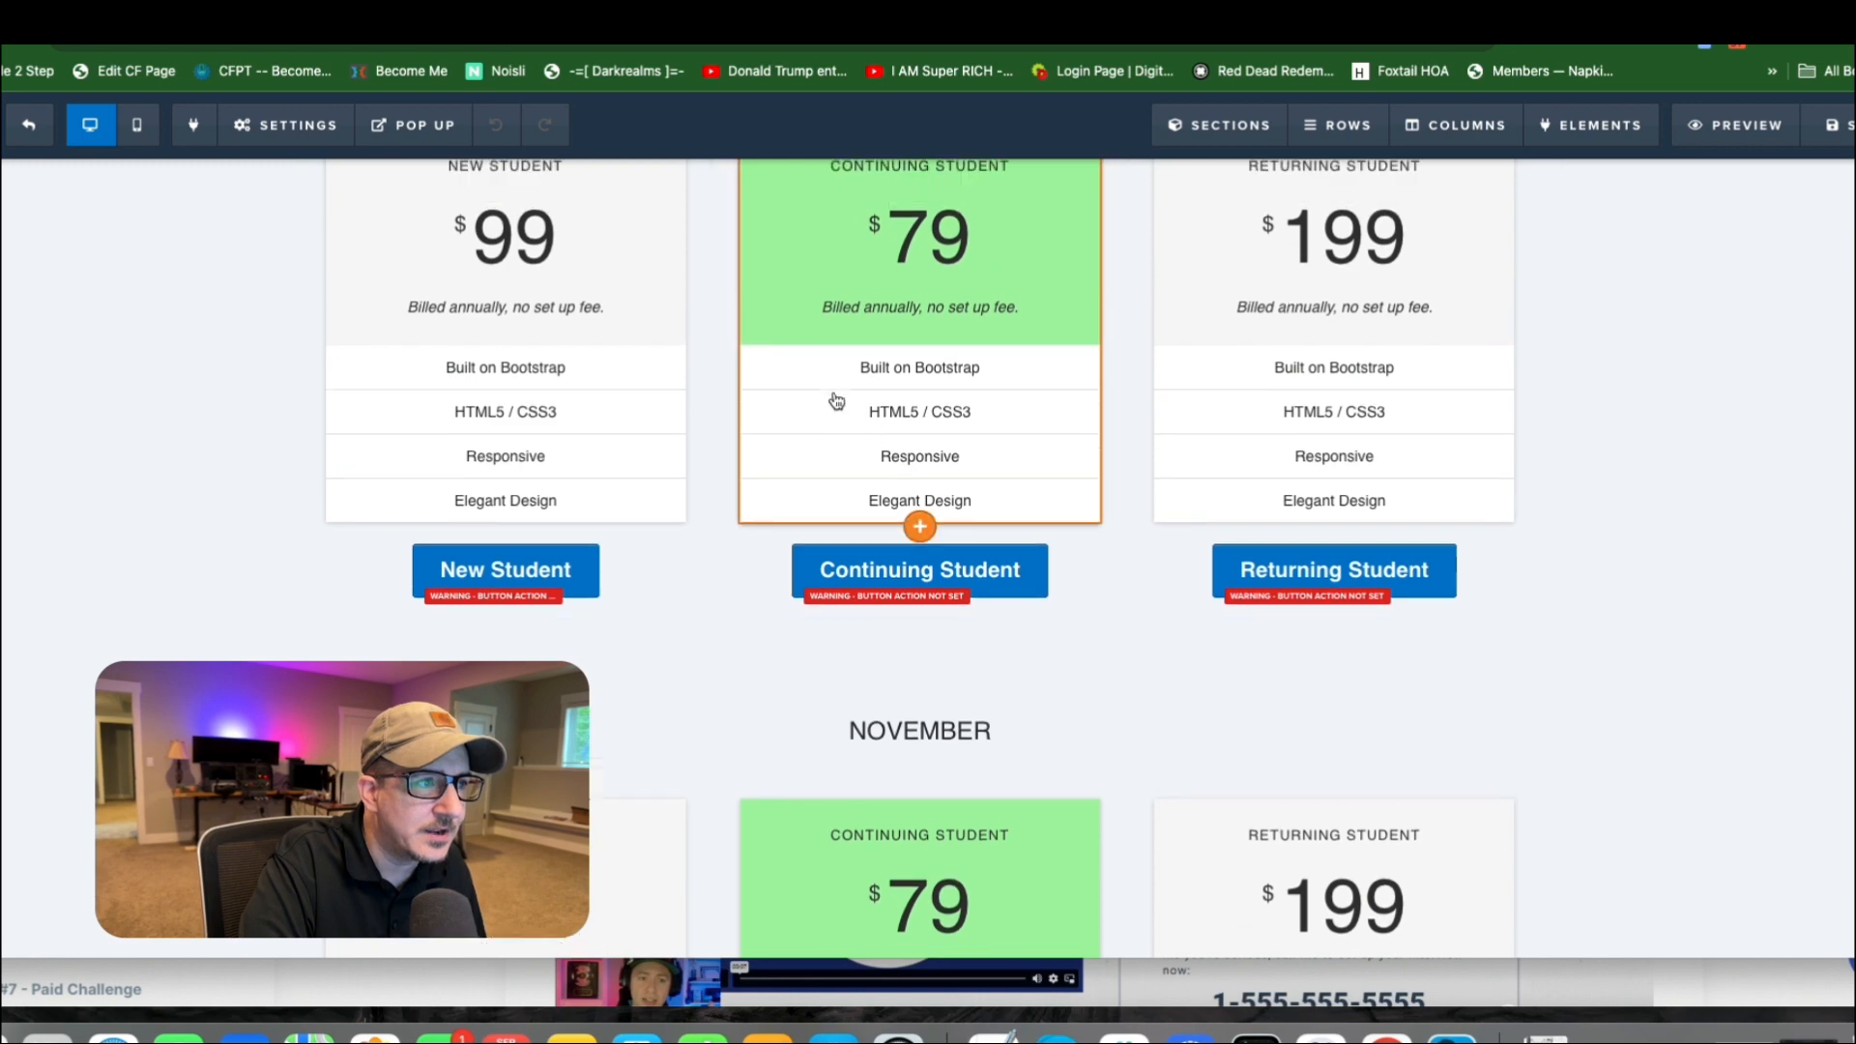
scroll(824, 415, down, 3)
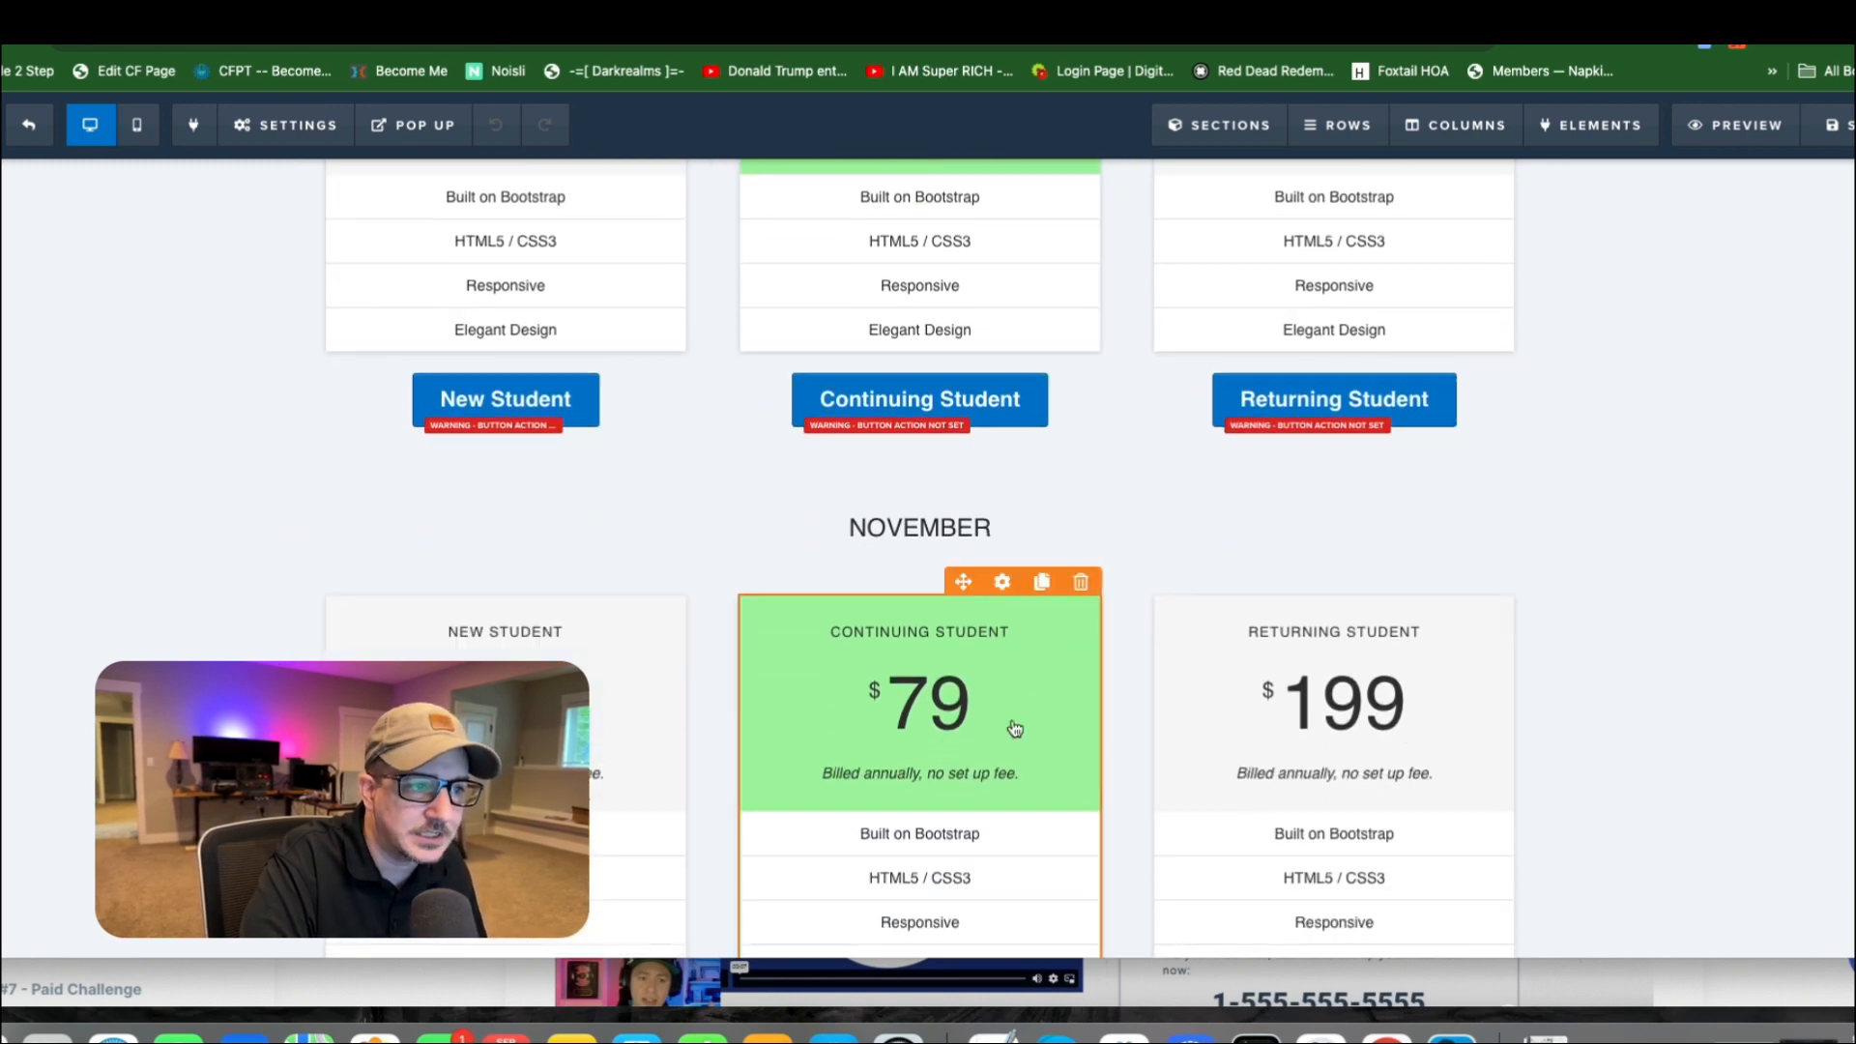
scroll(1005, 658, up, 10)
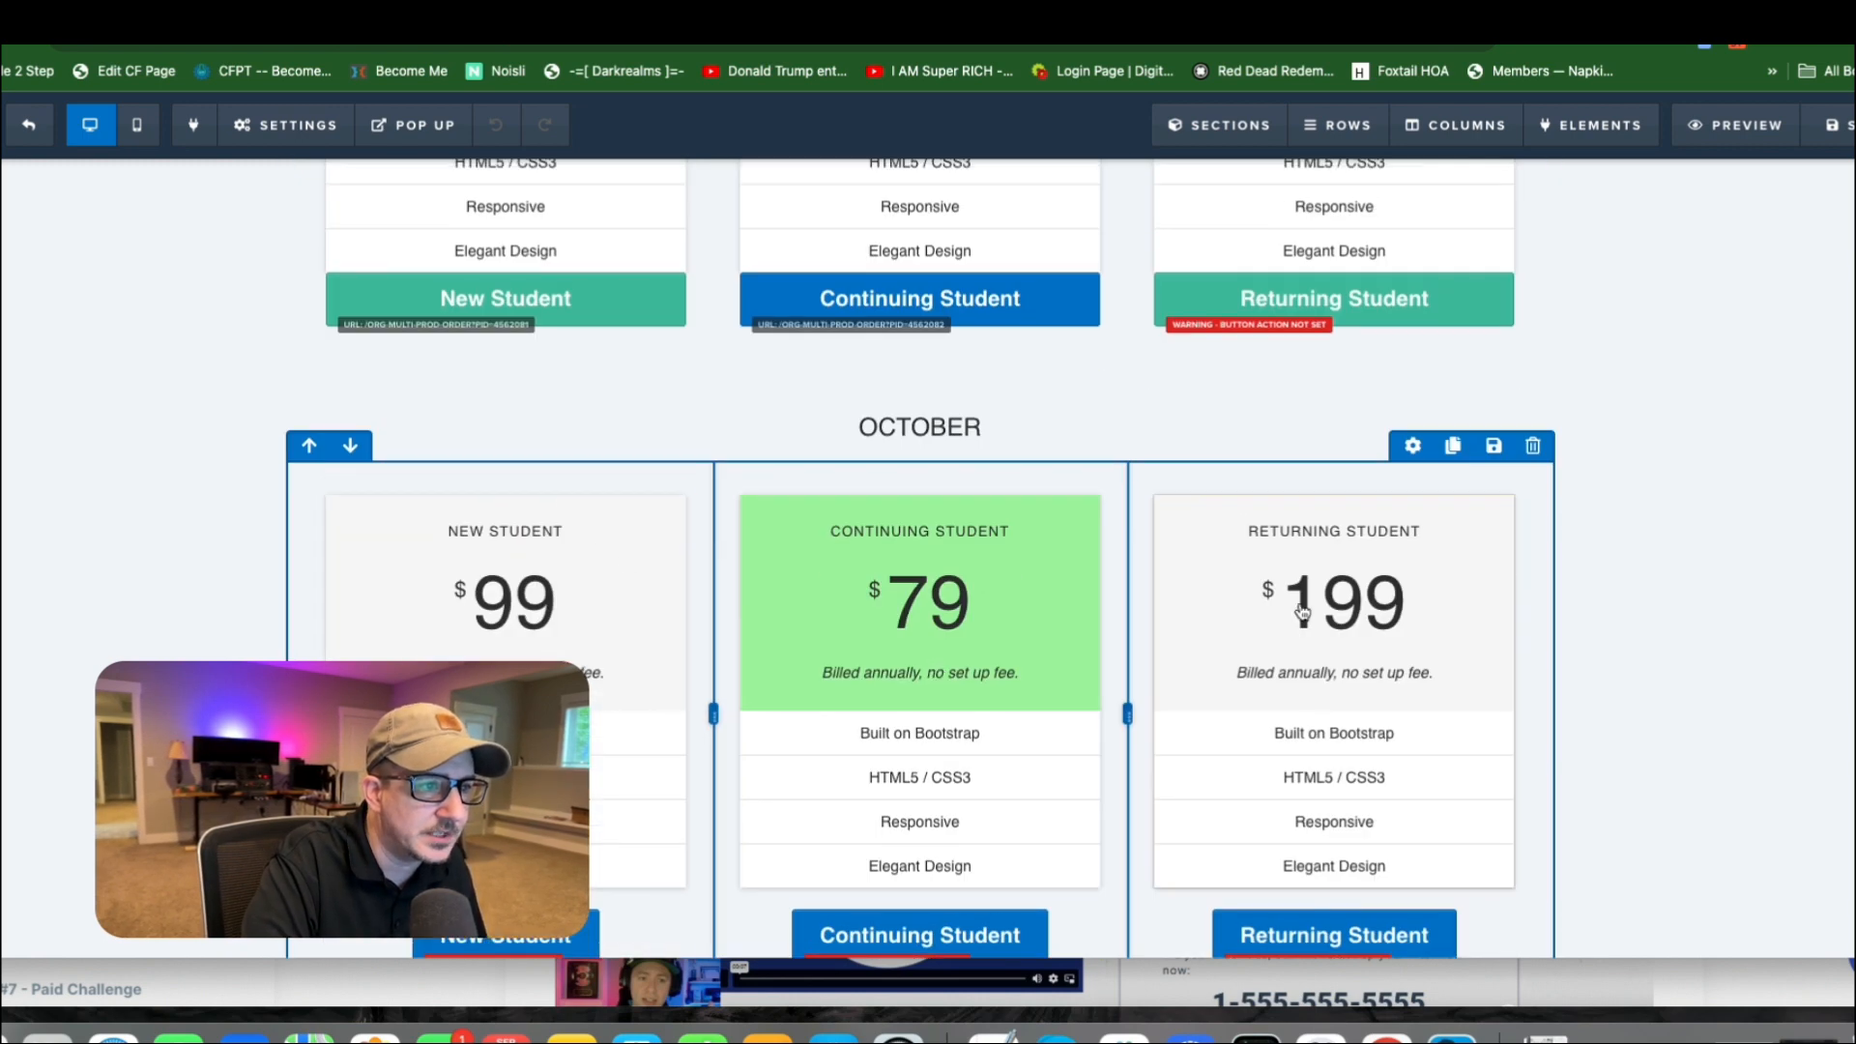
scroll(1302, 611, up, 8)
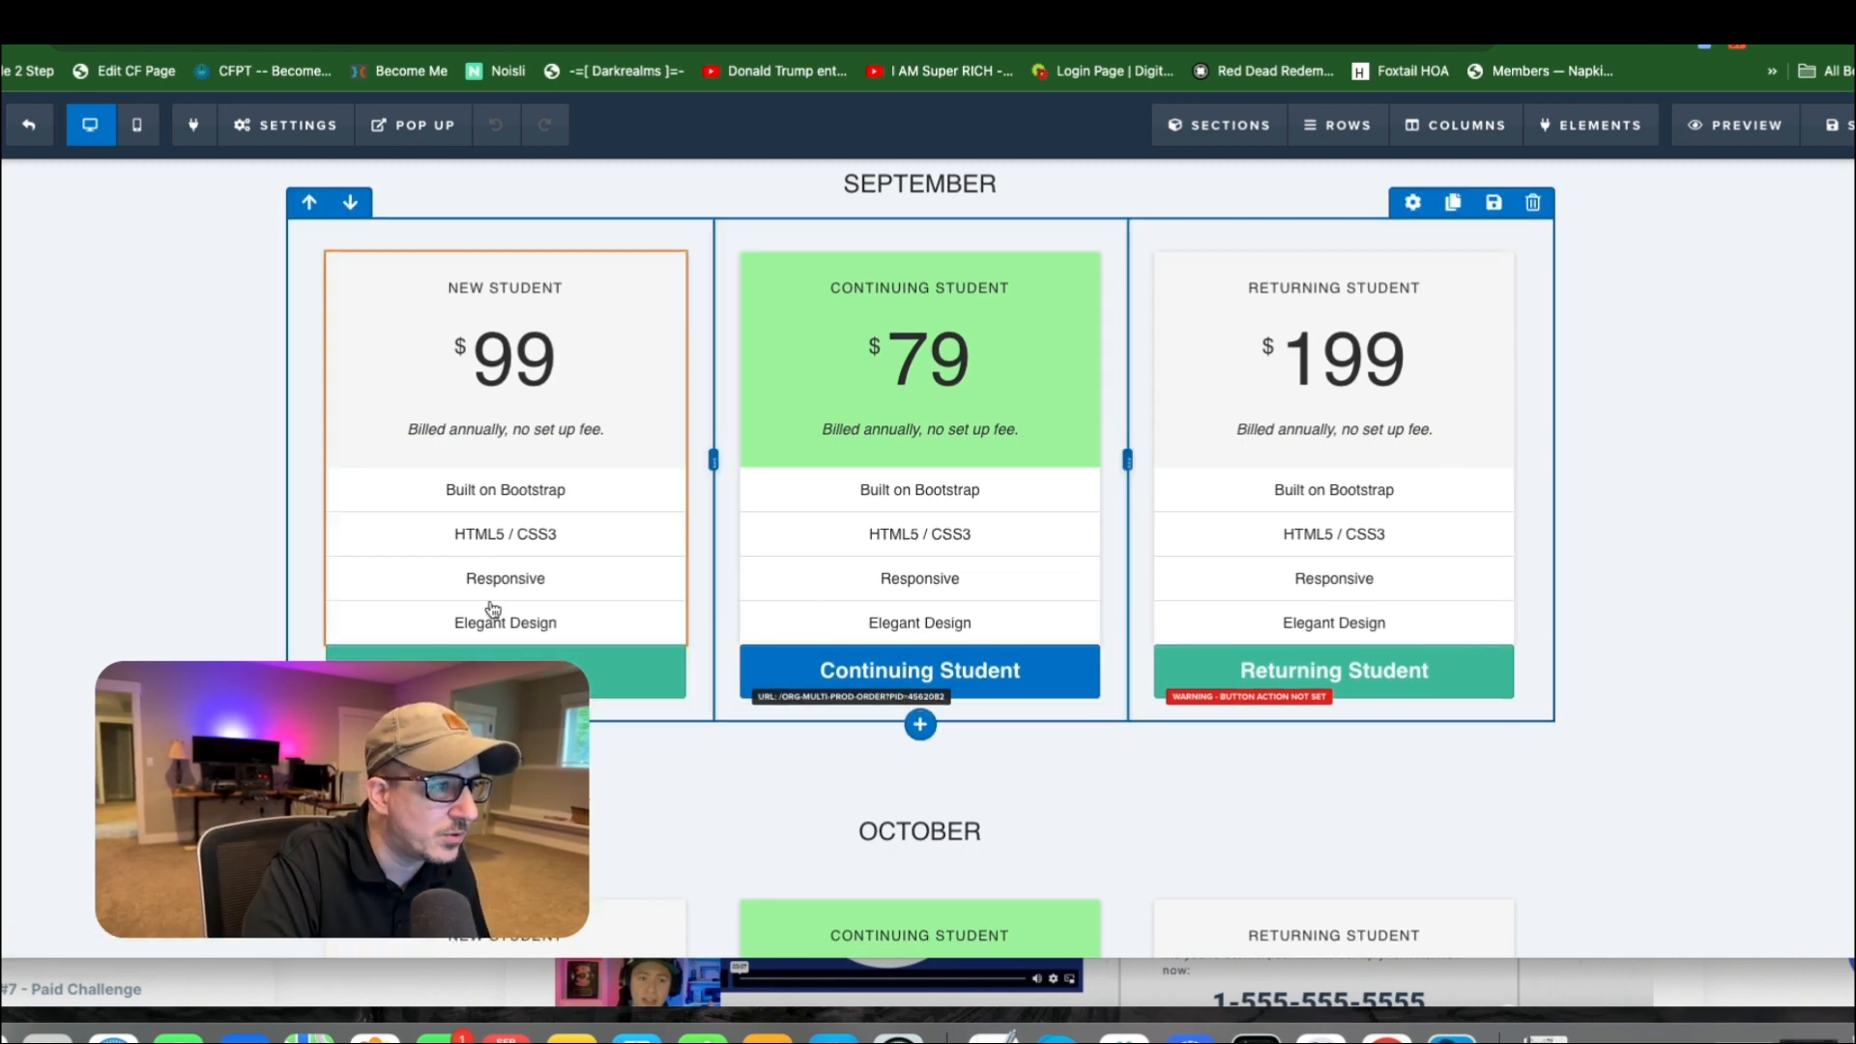
Reduce the October New Student button's top margin to the minimum and set its button width to Fill Width.
click(633, 675)
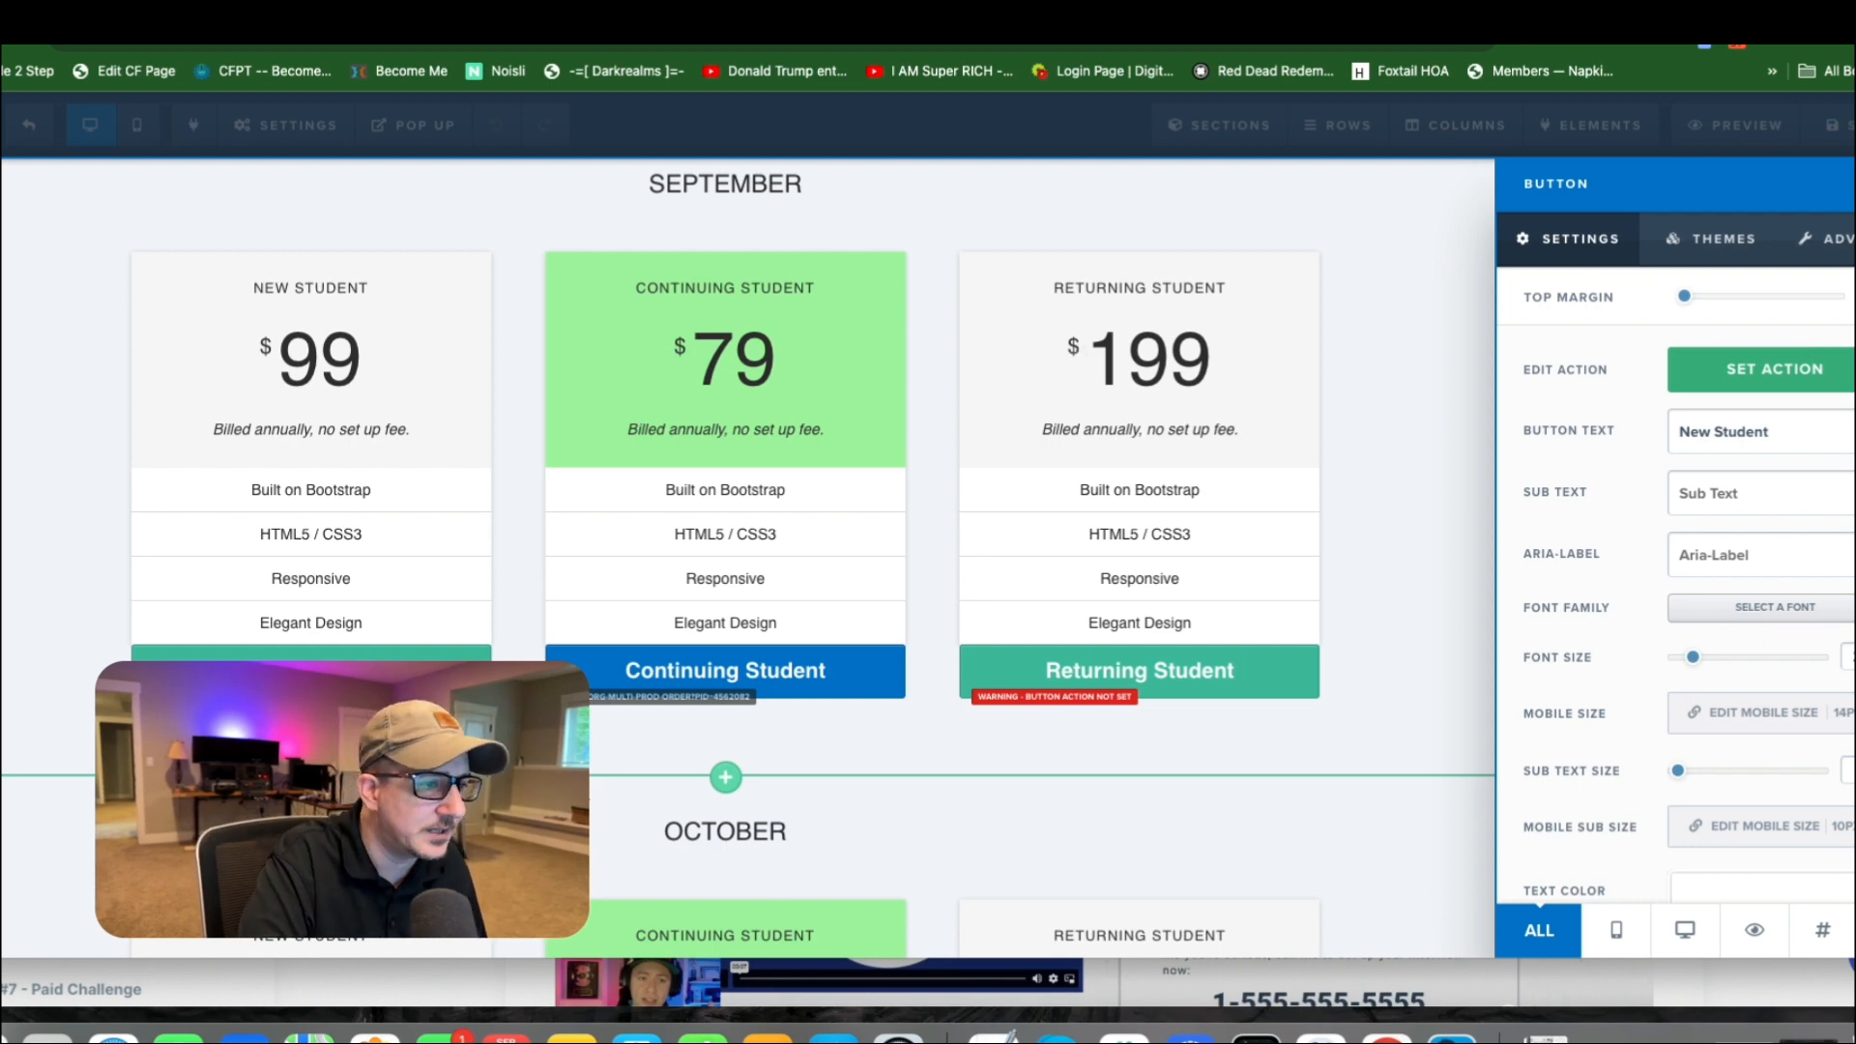
click(522, 552)
scroll(581, 677, down, 5)
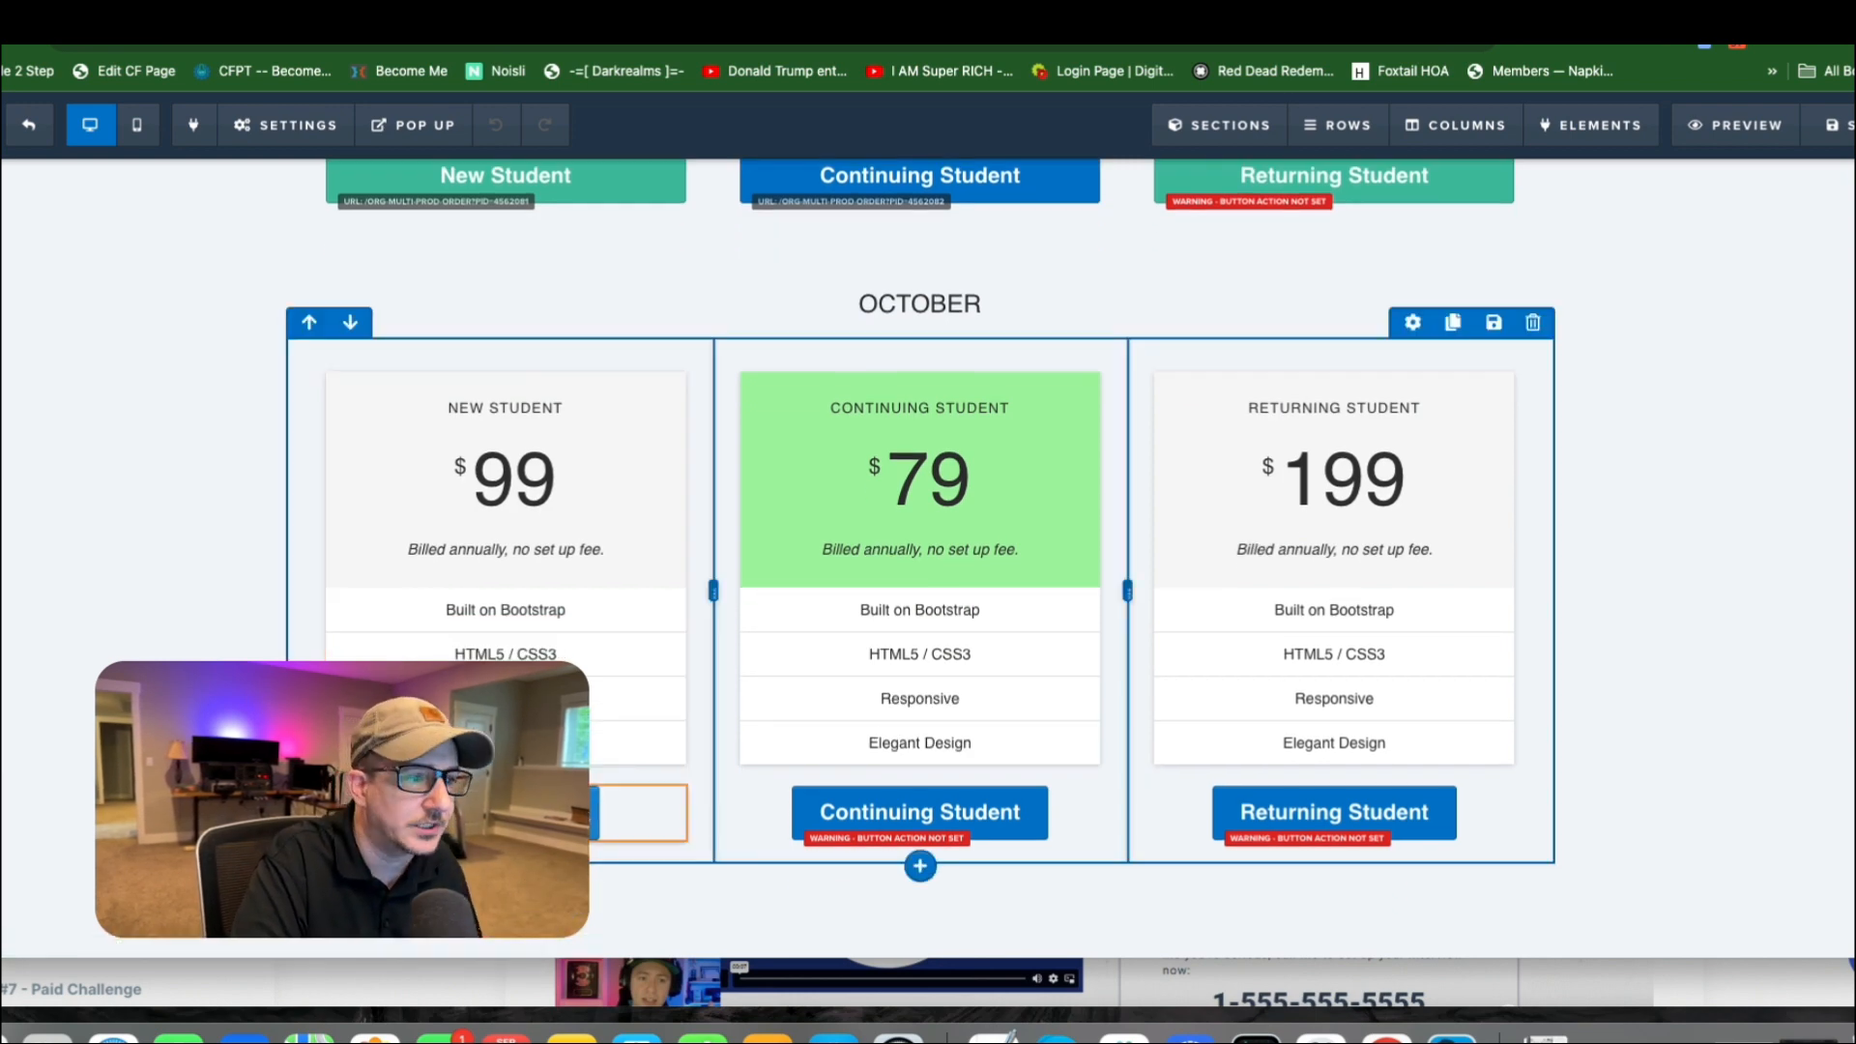
click(665, 817)
drag(1720, 302, 1578, 299)
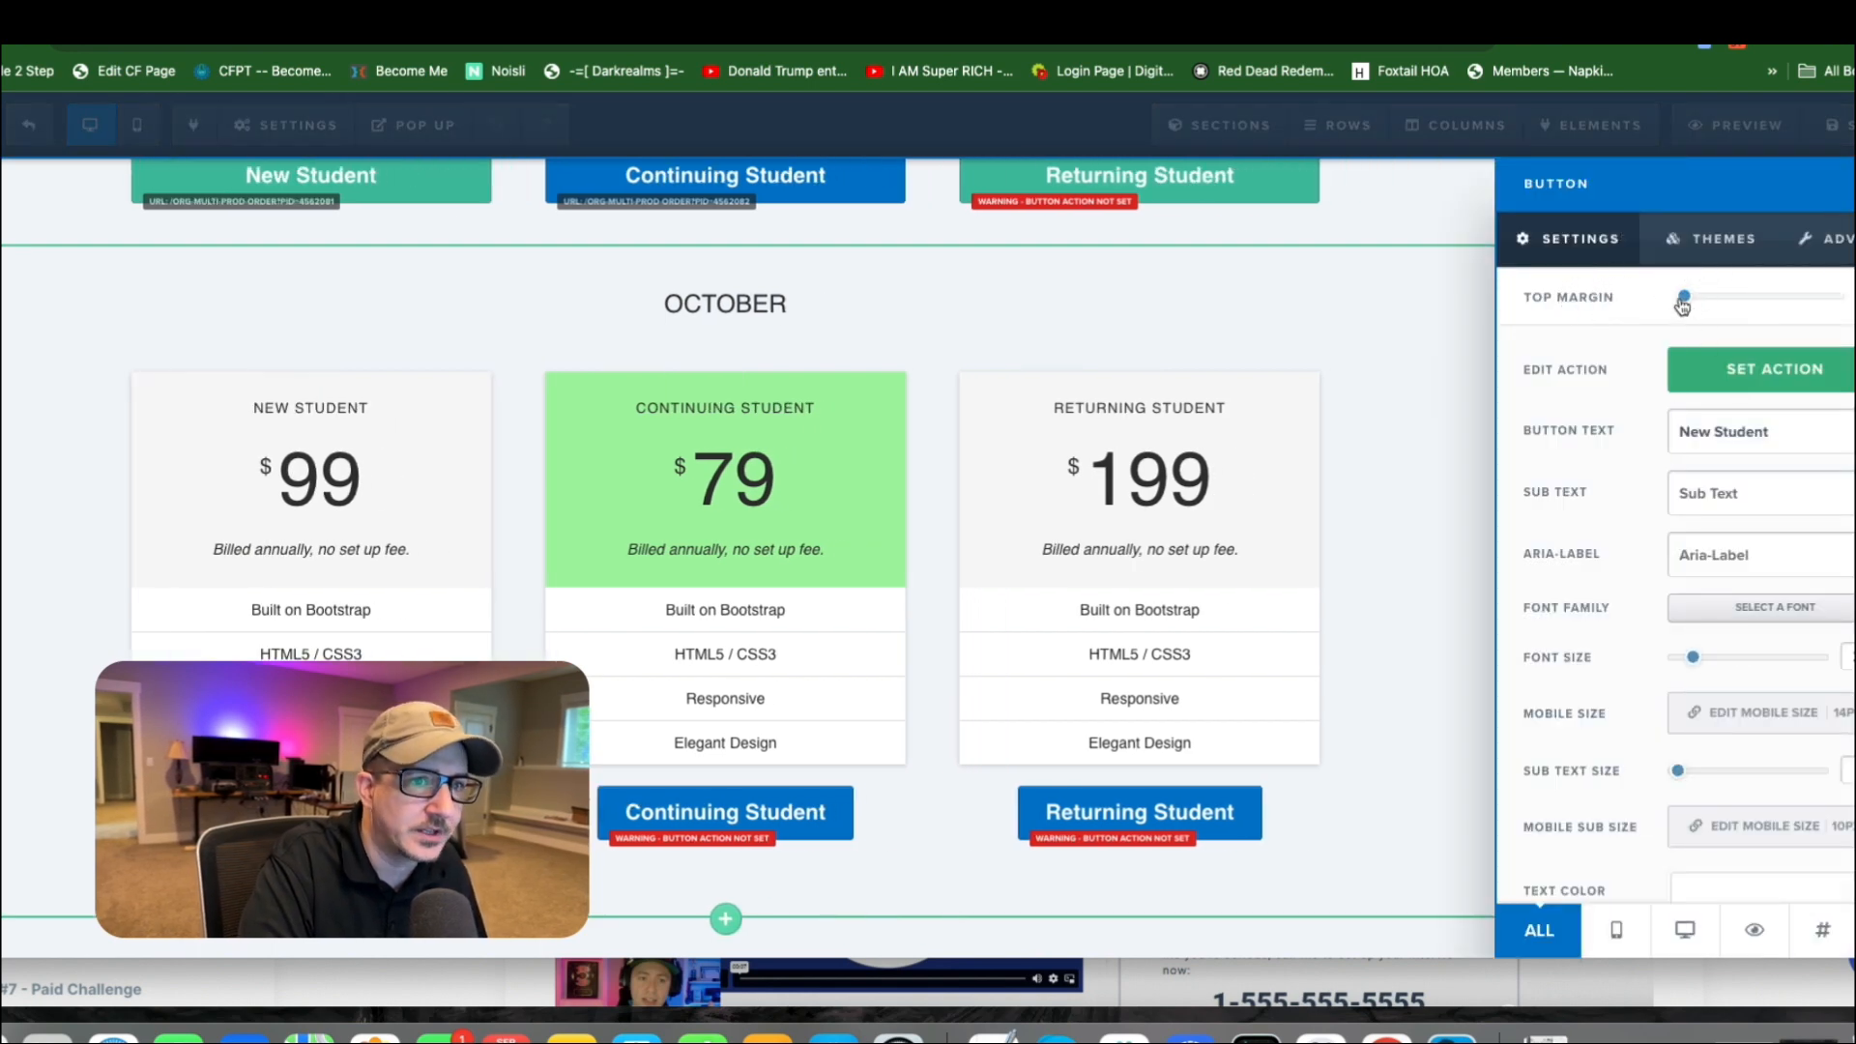
click(1823, 239)
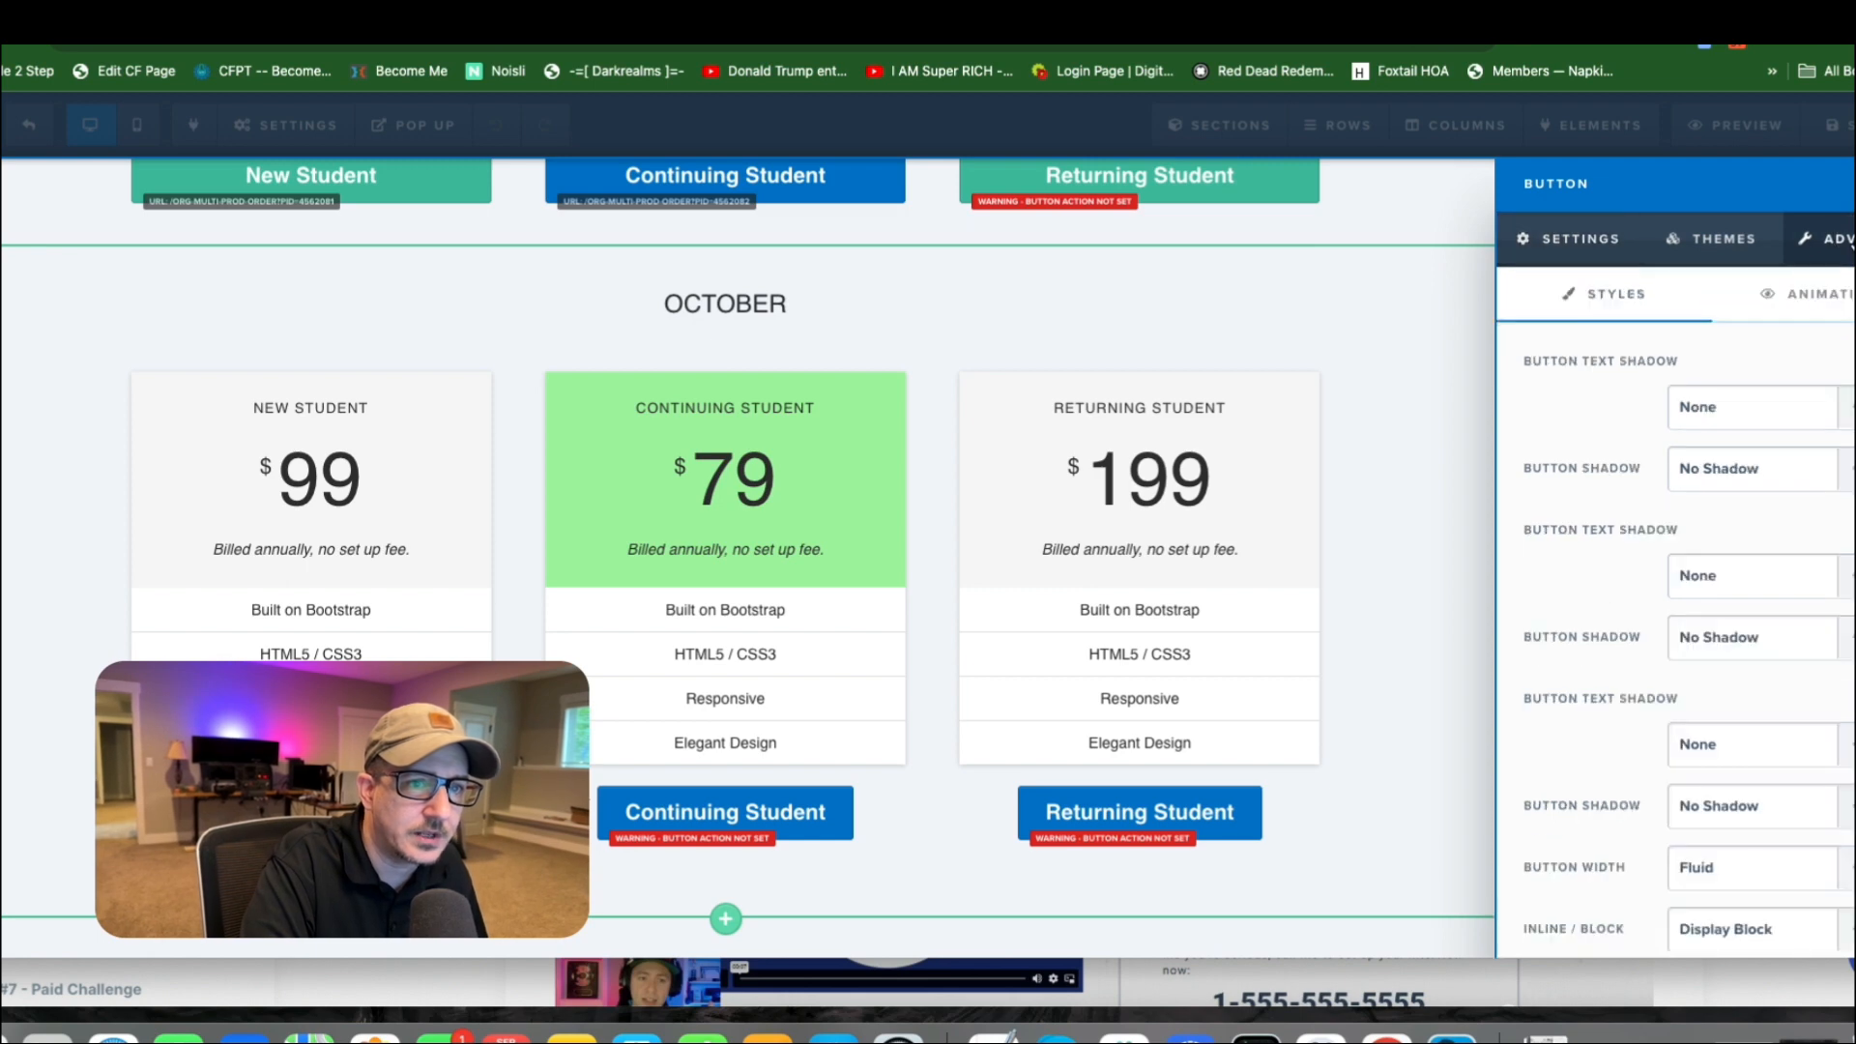
scroll(1725, 580, down, 2)
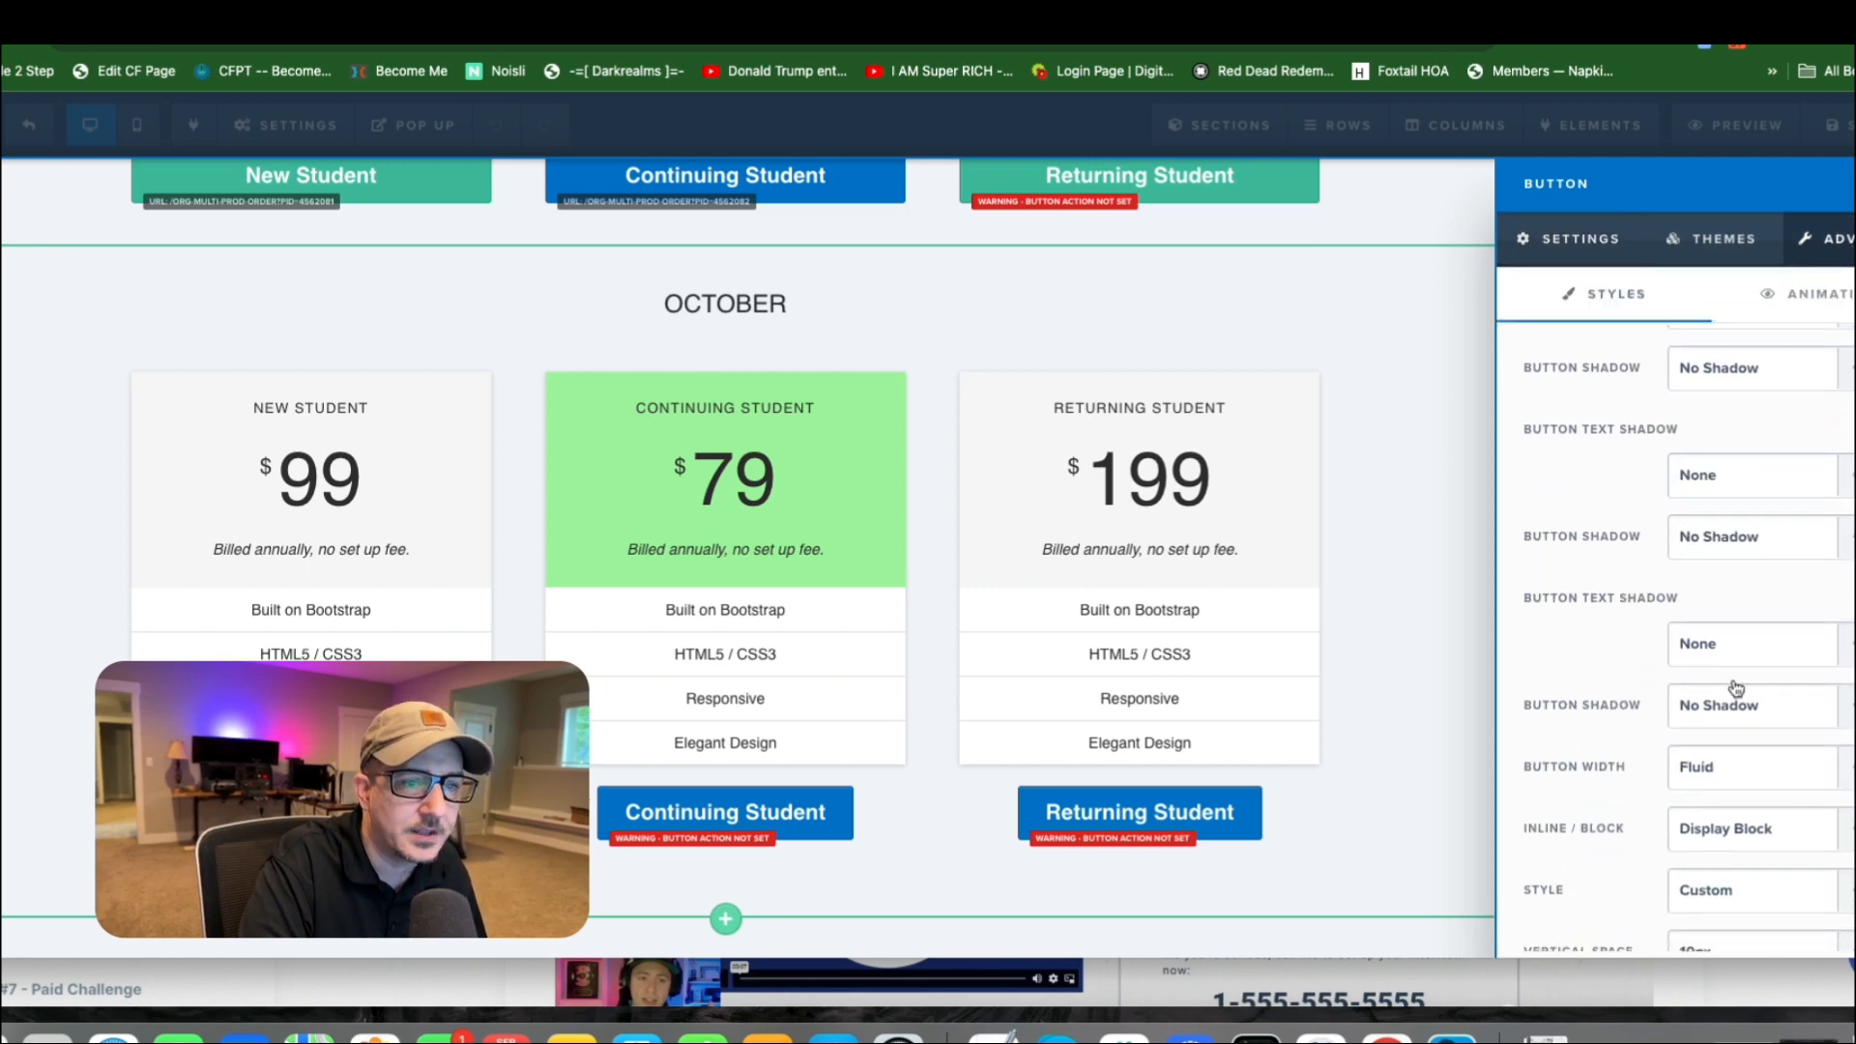
click(1748, 769)
click(1743, 793)
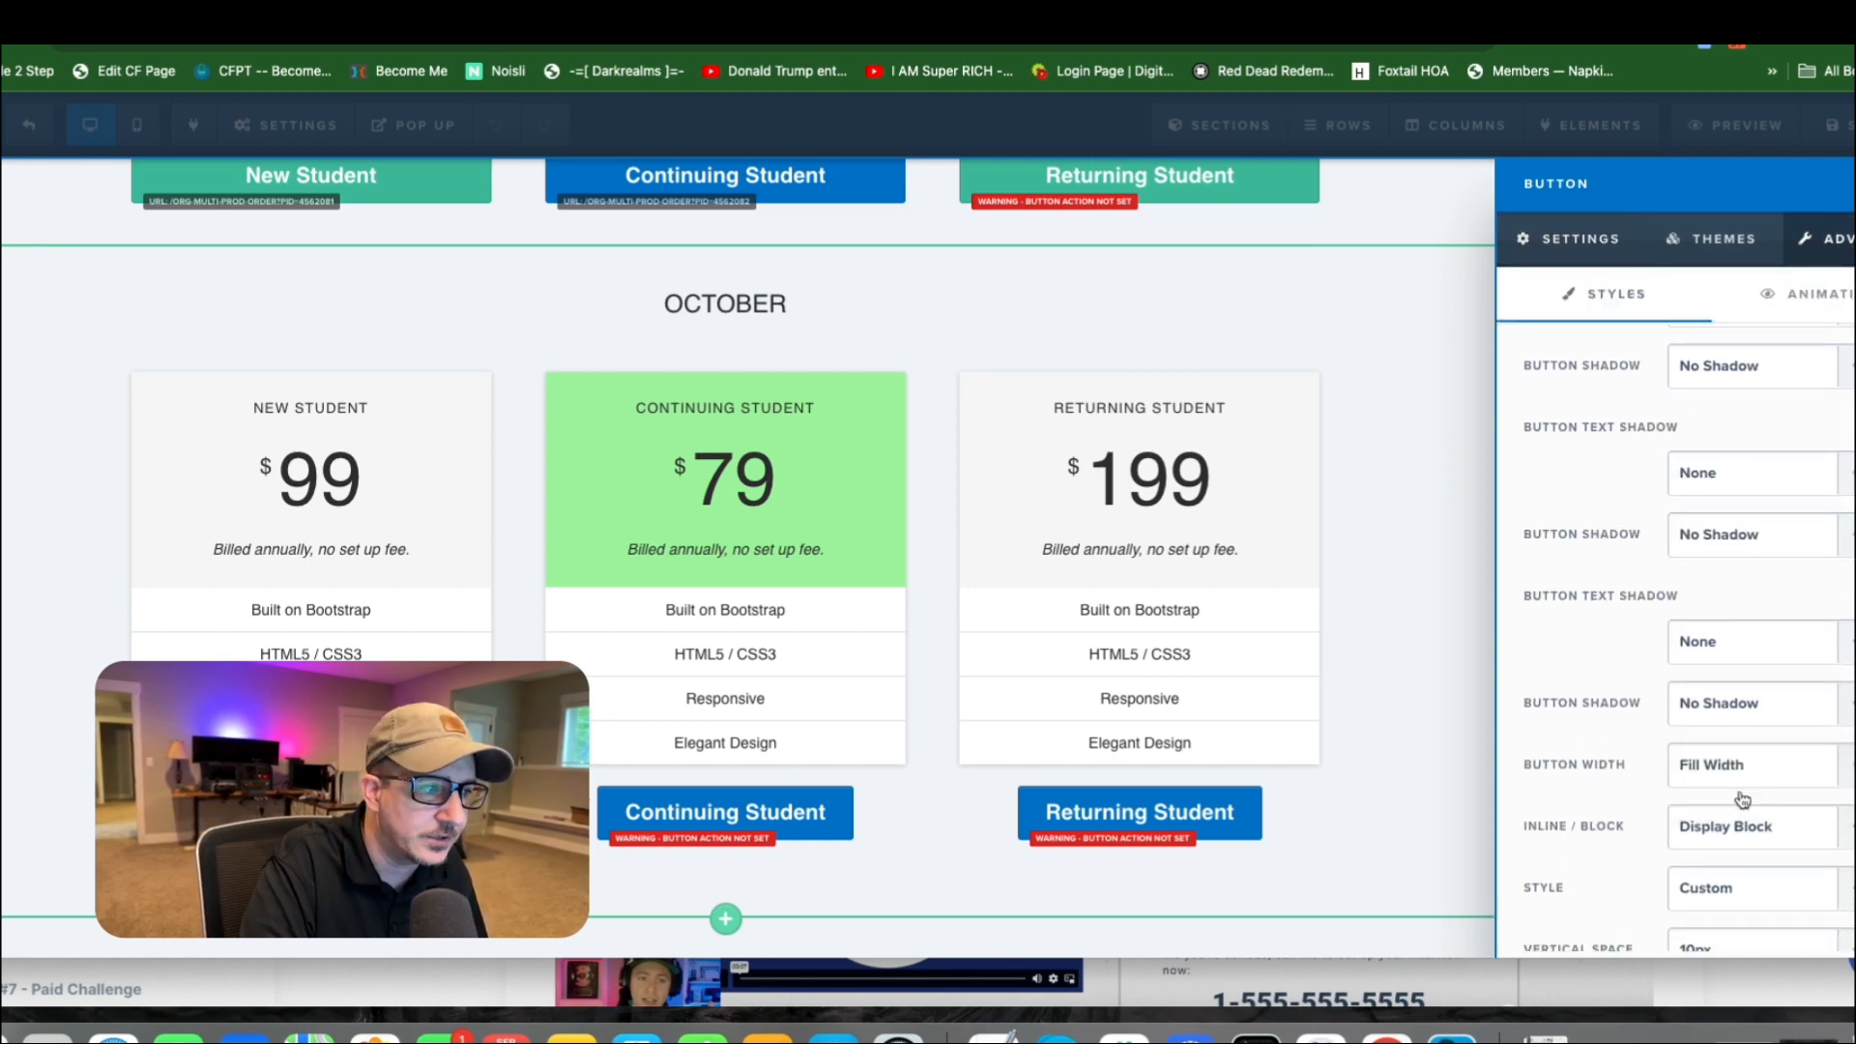
click(619, 885)
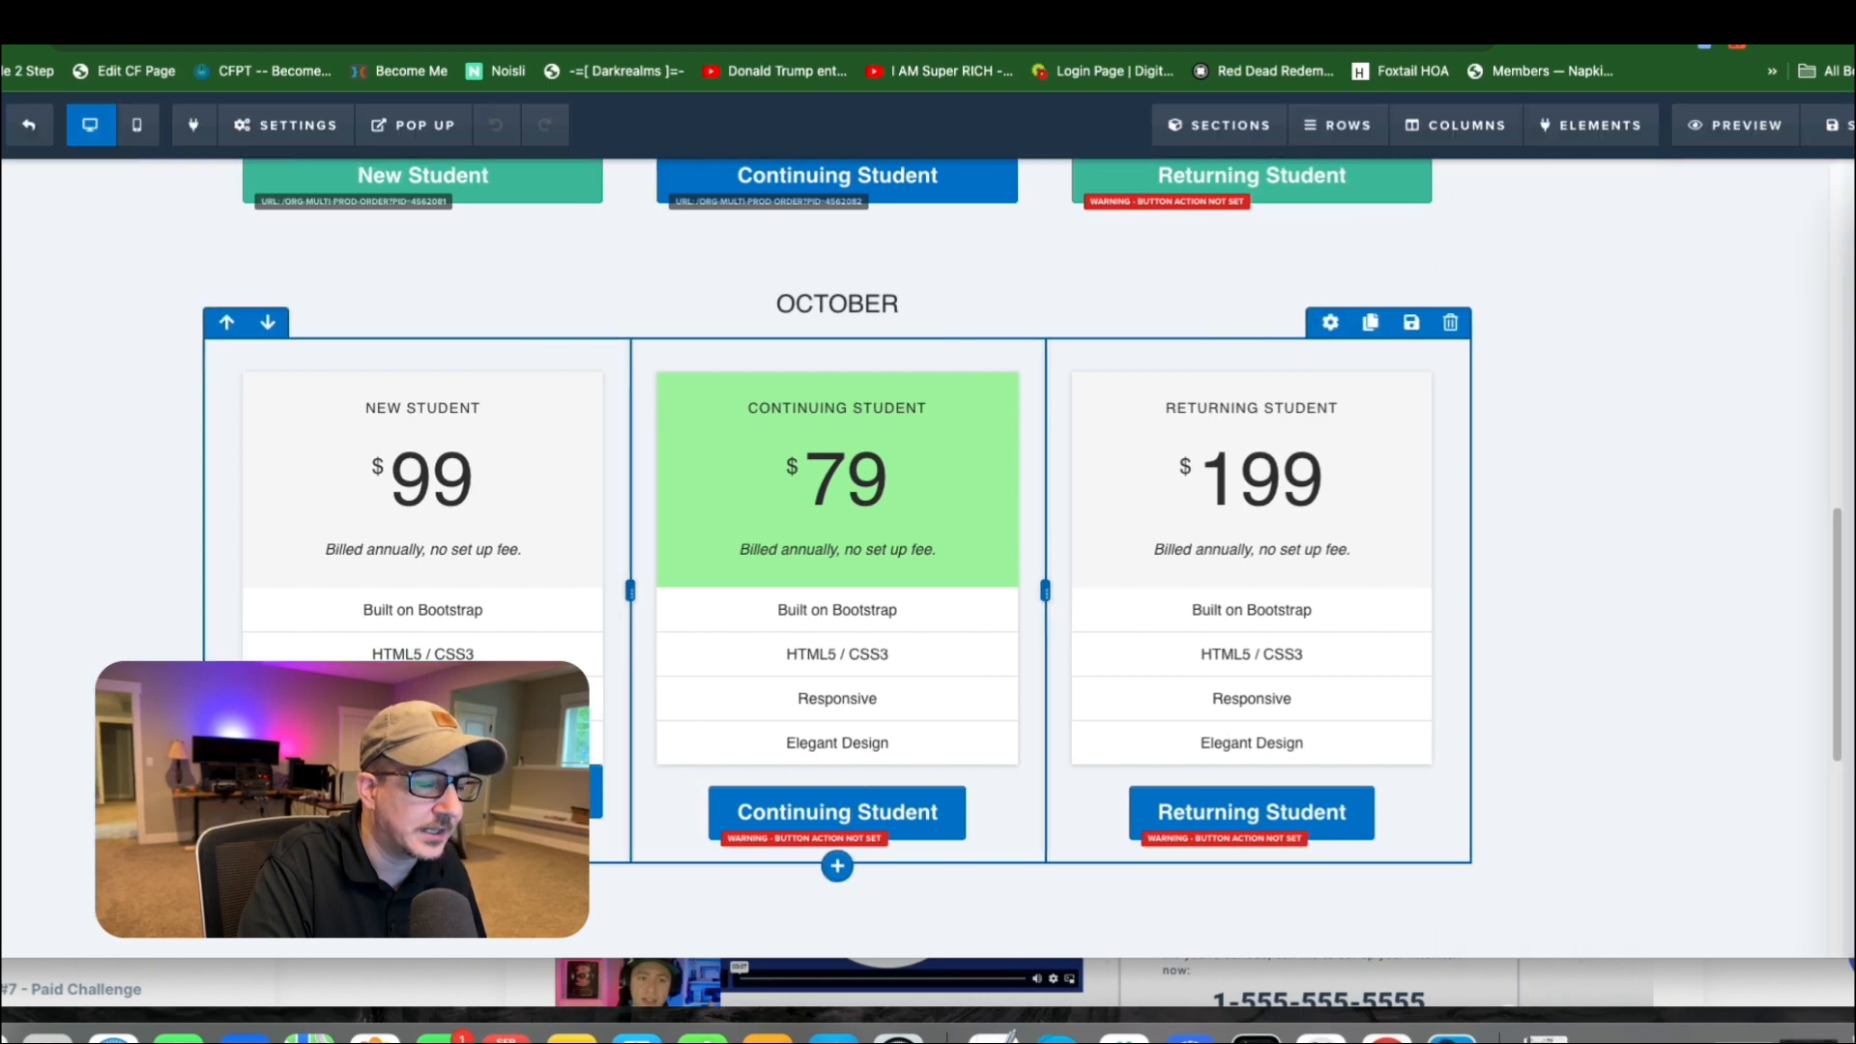
Open the action of the September New Student button and highlight the org-multi-prod-order path in its website URL.
scroll(626, 680, up, 3)
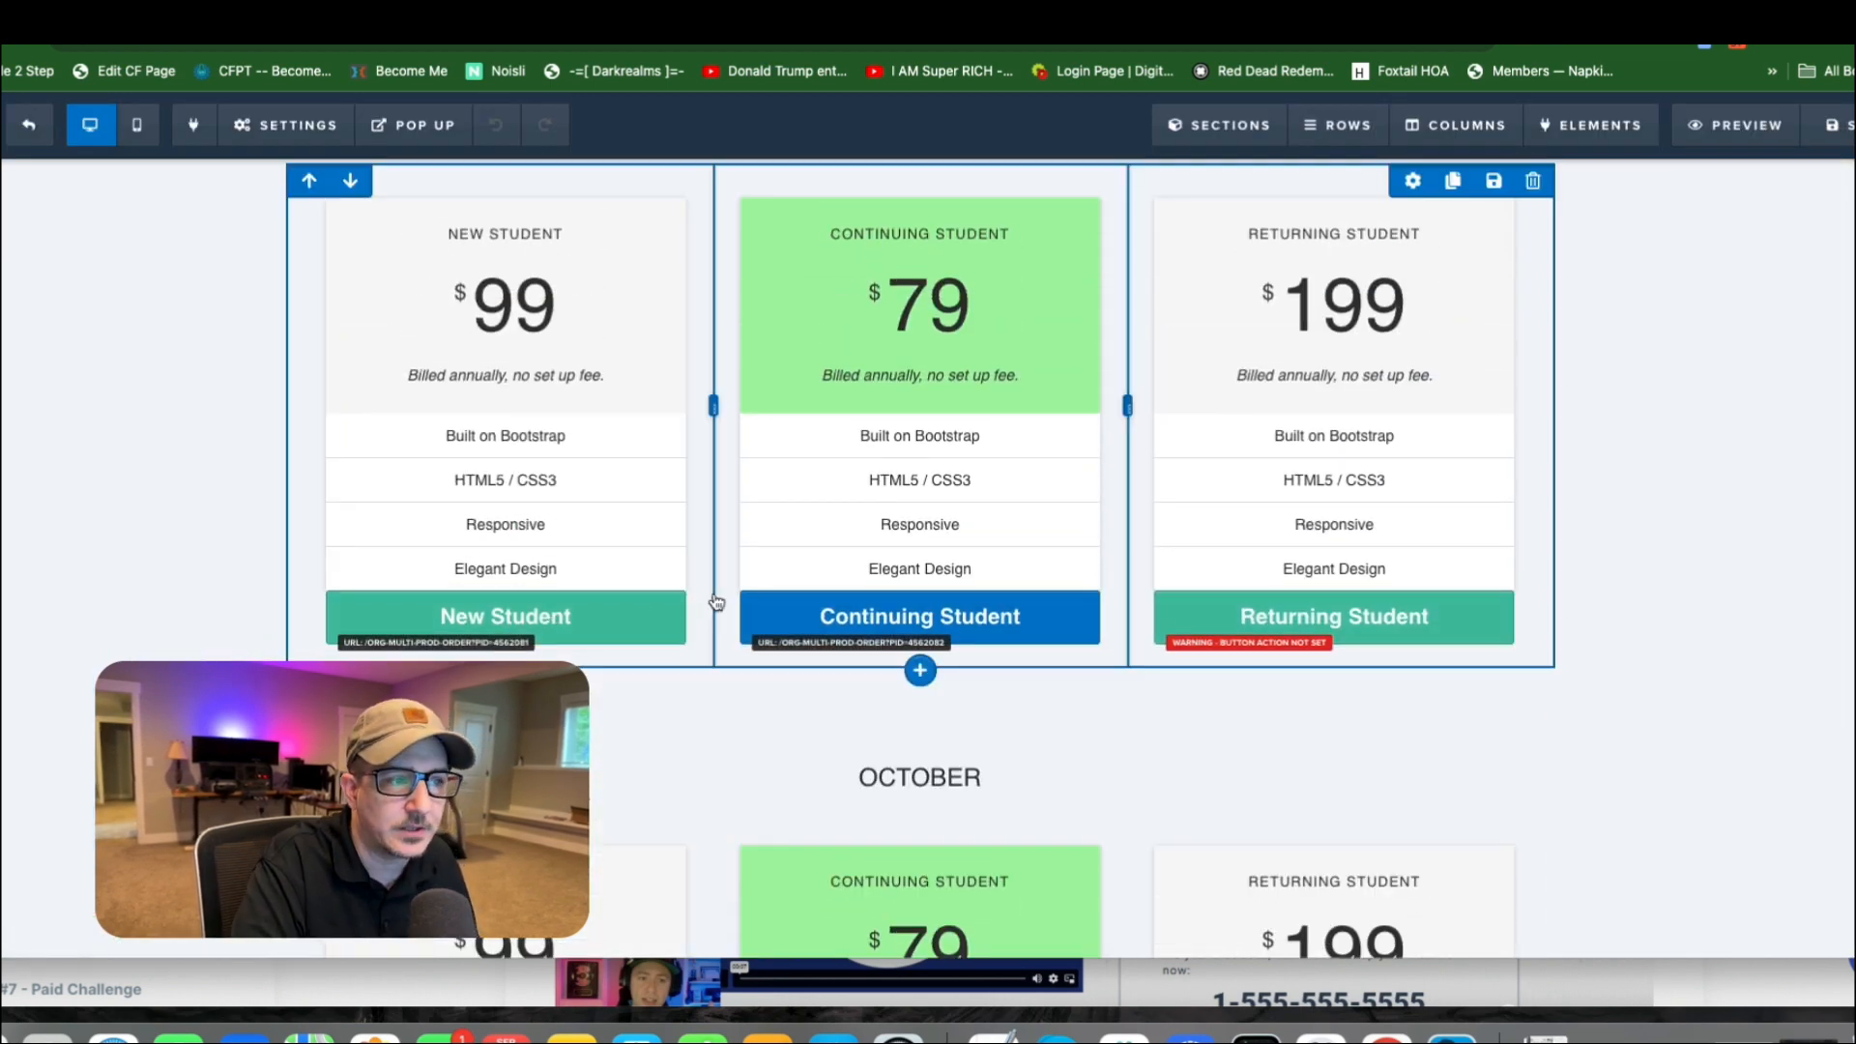
scroll(1074, 592, down, 3)
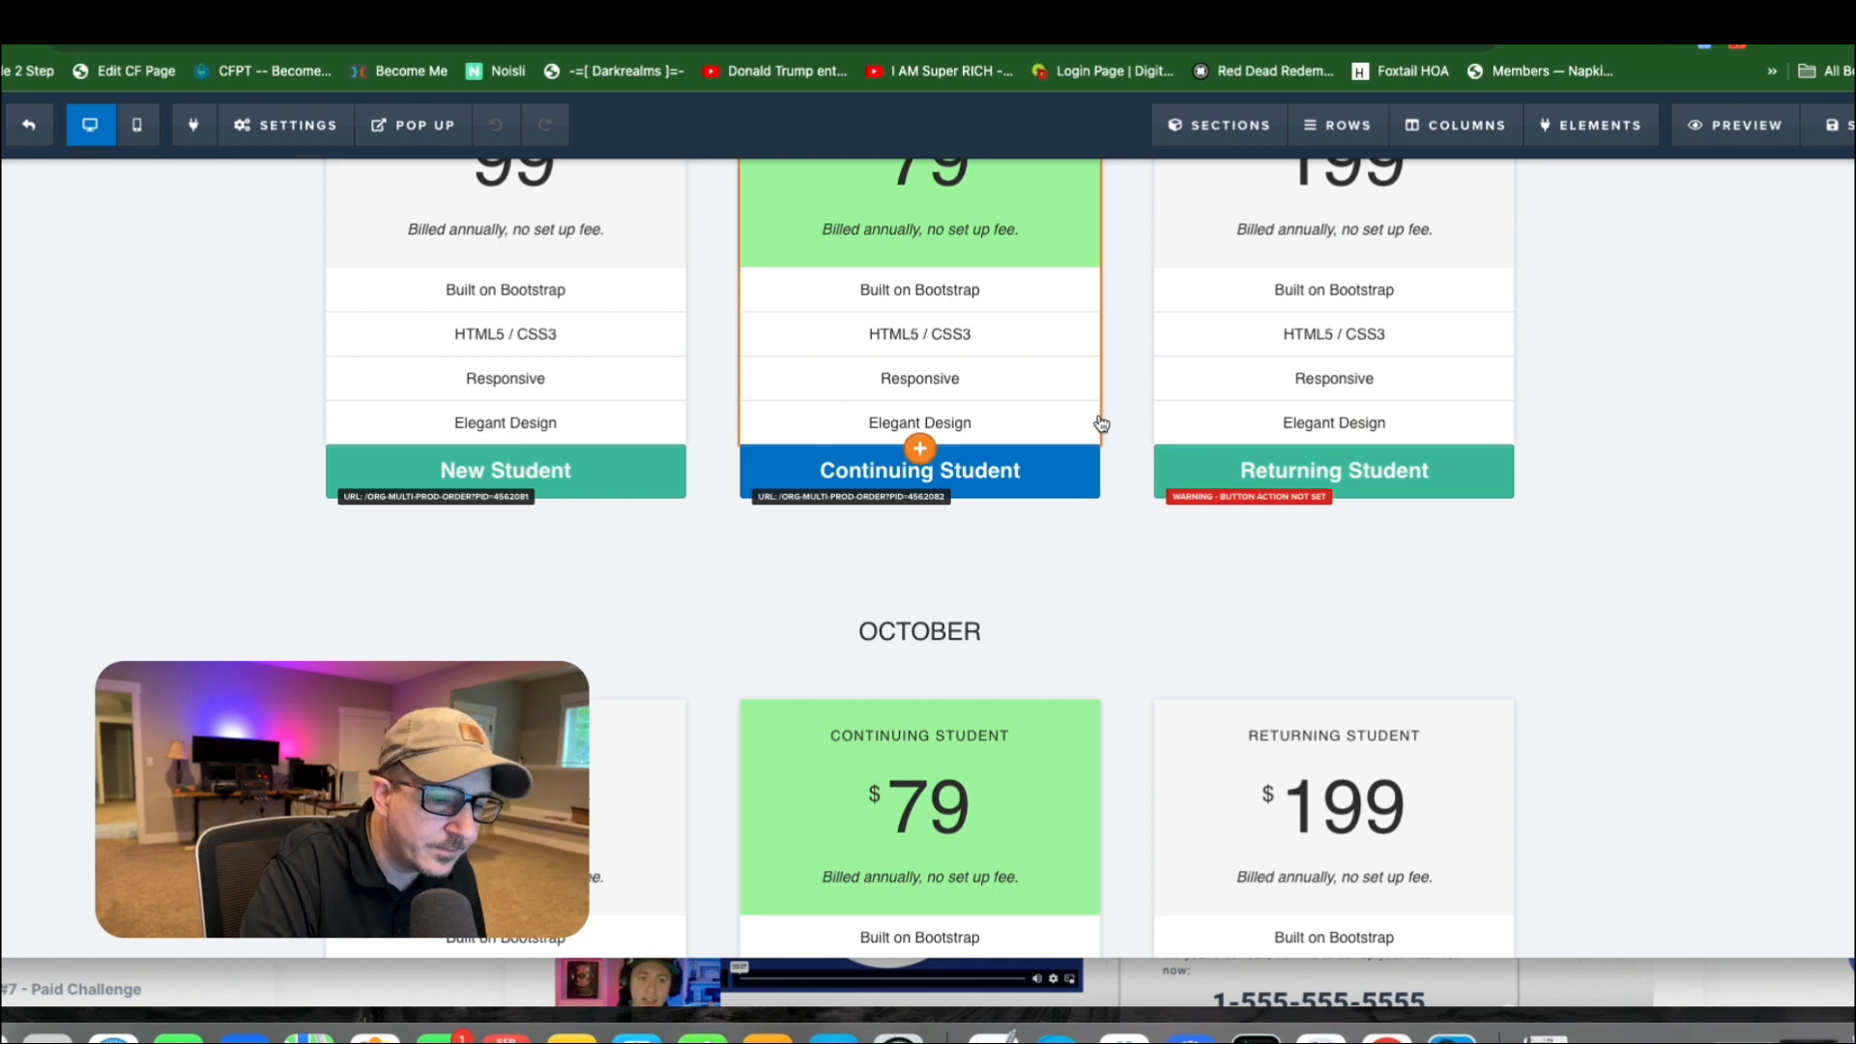
scroll(585, 415, up, 2)
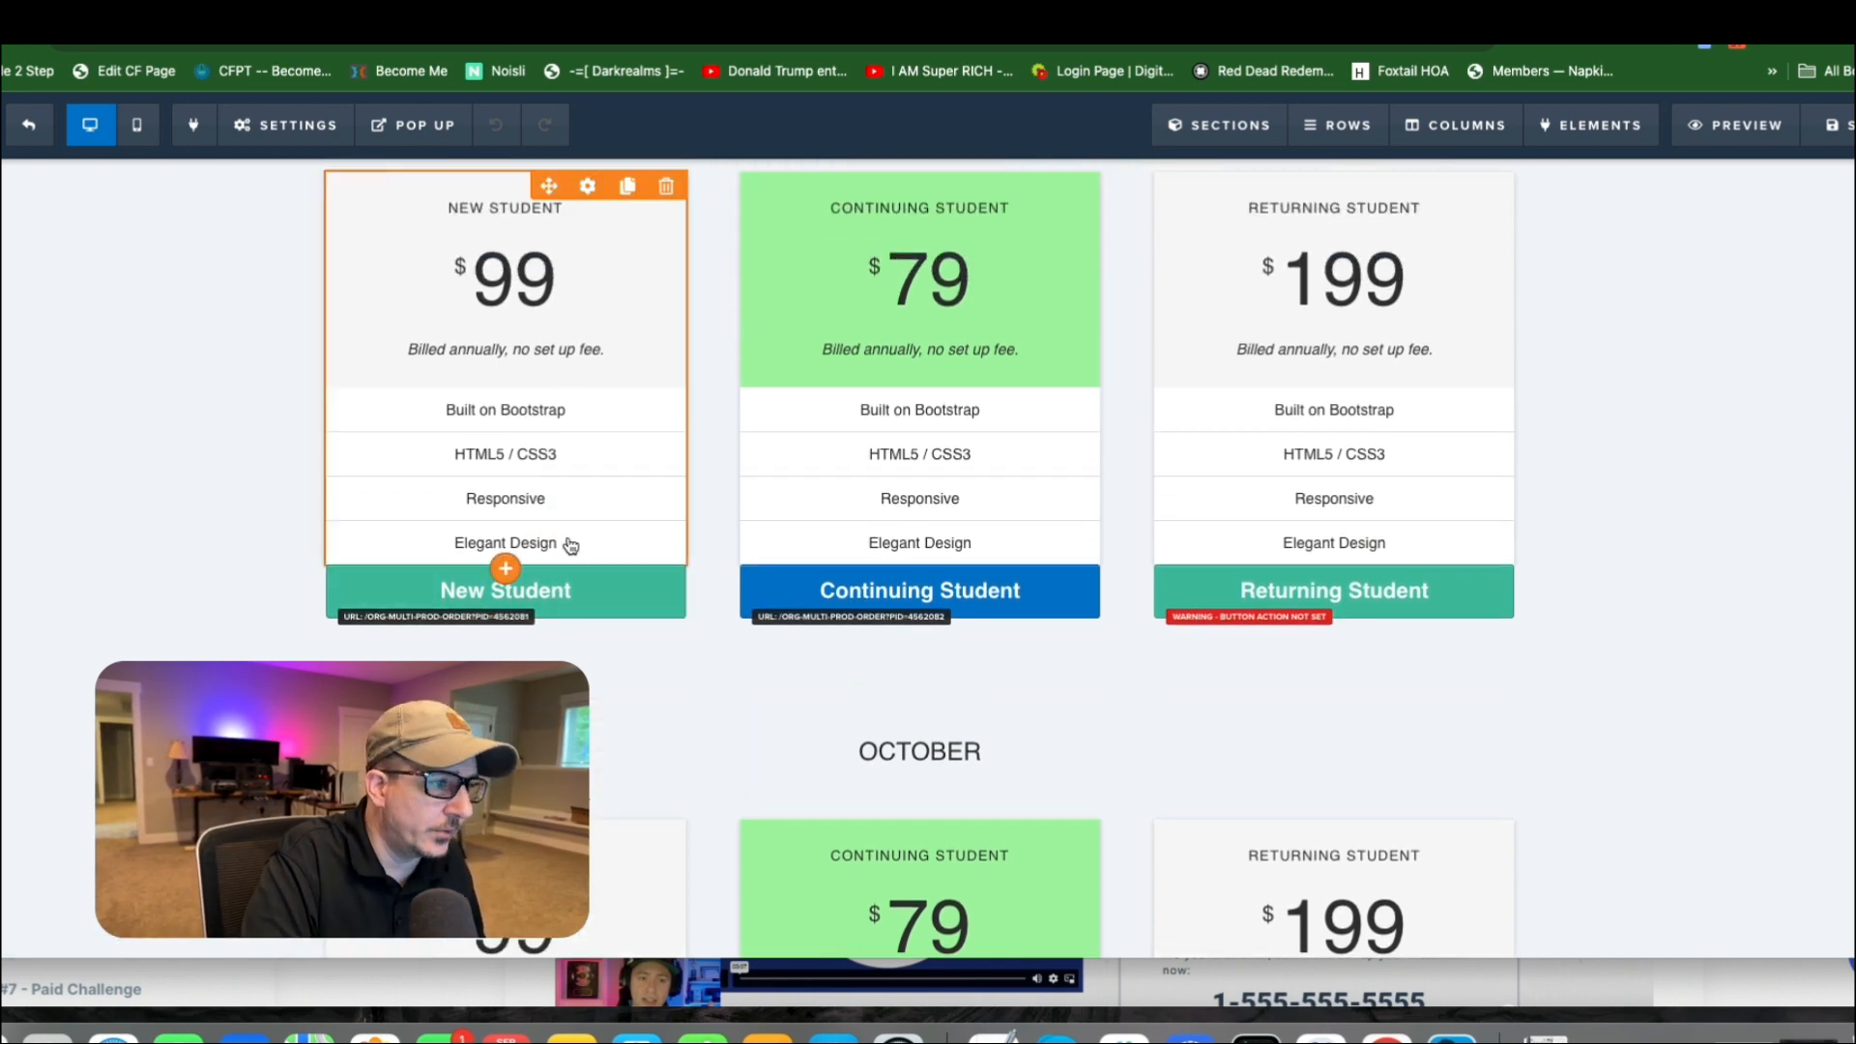
click(590, 592)
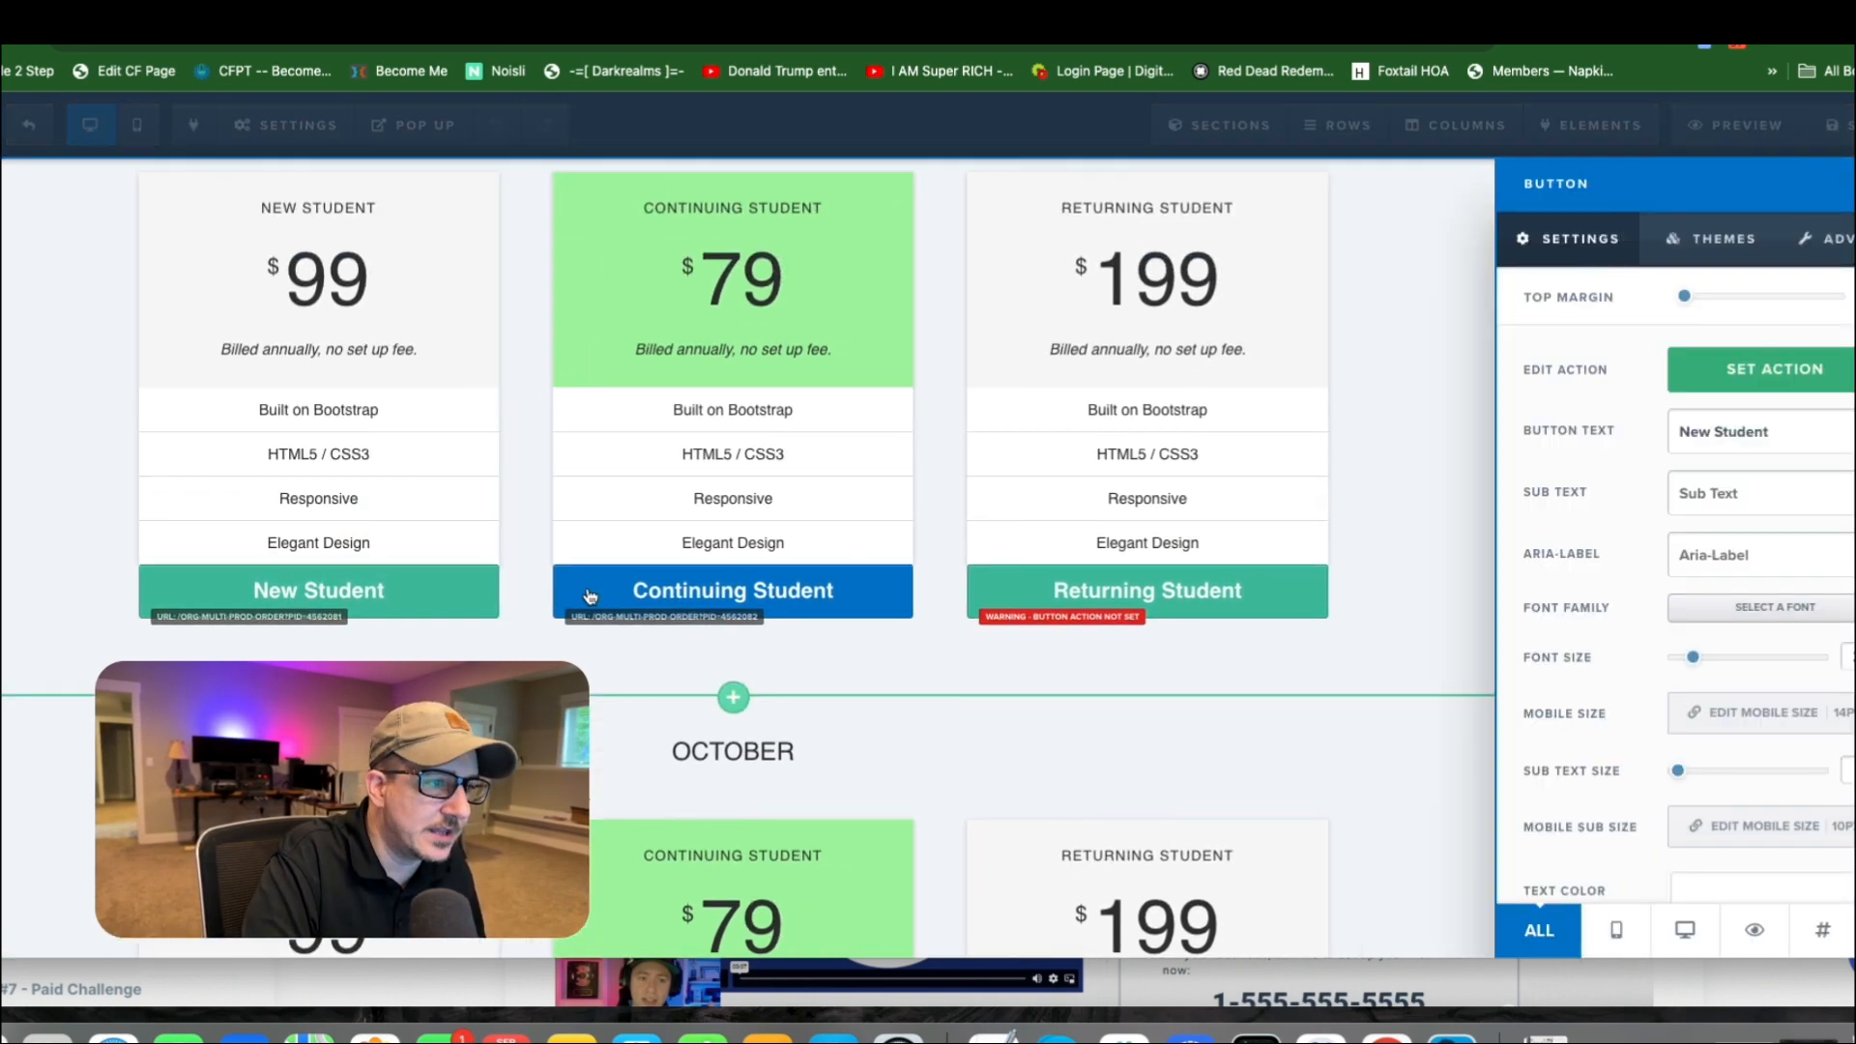
click(1781, 375)
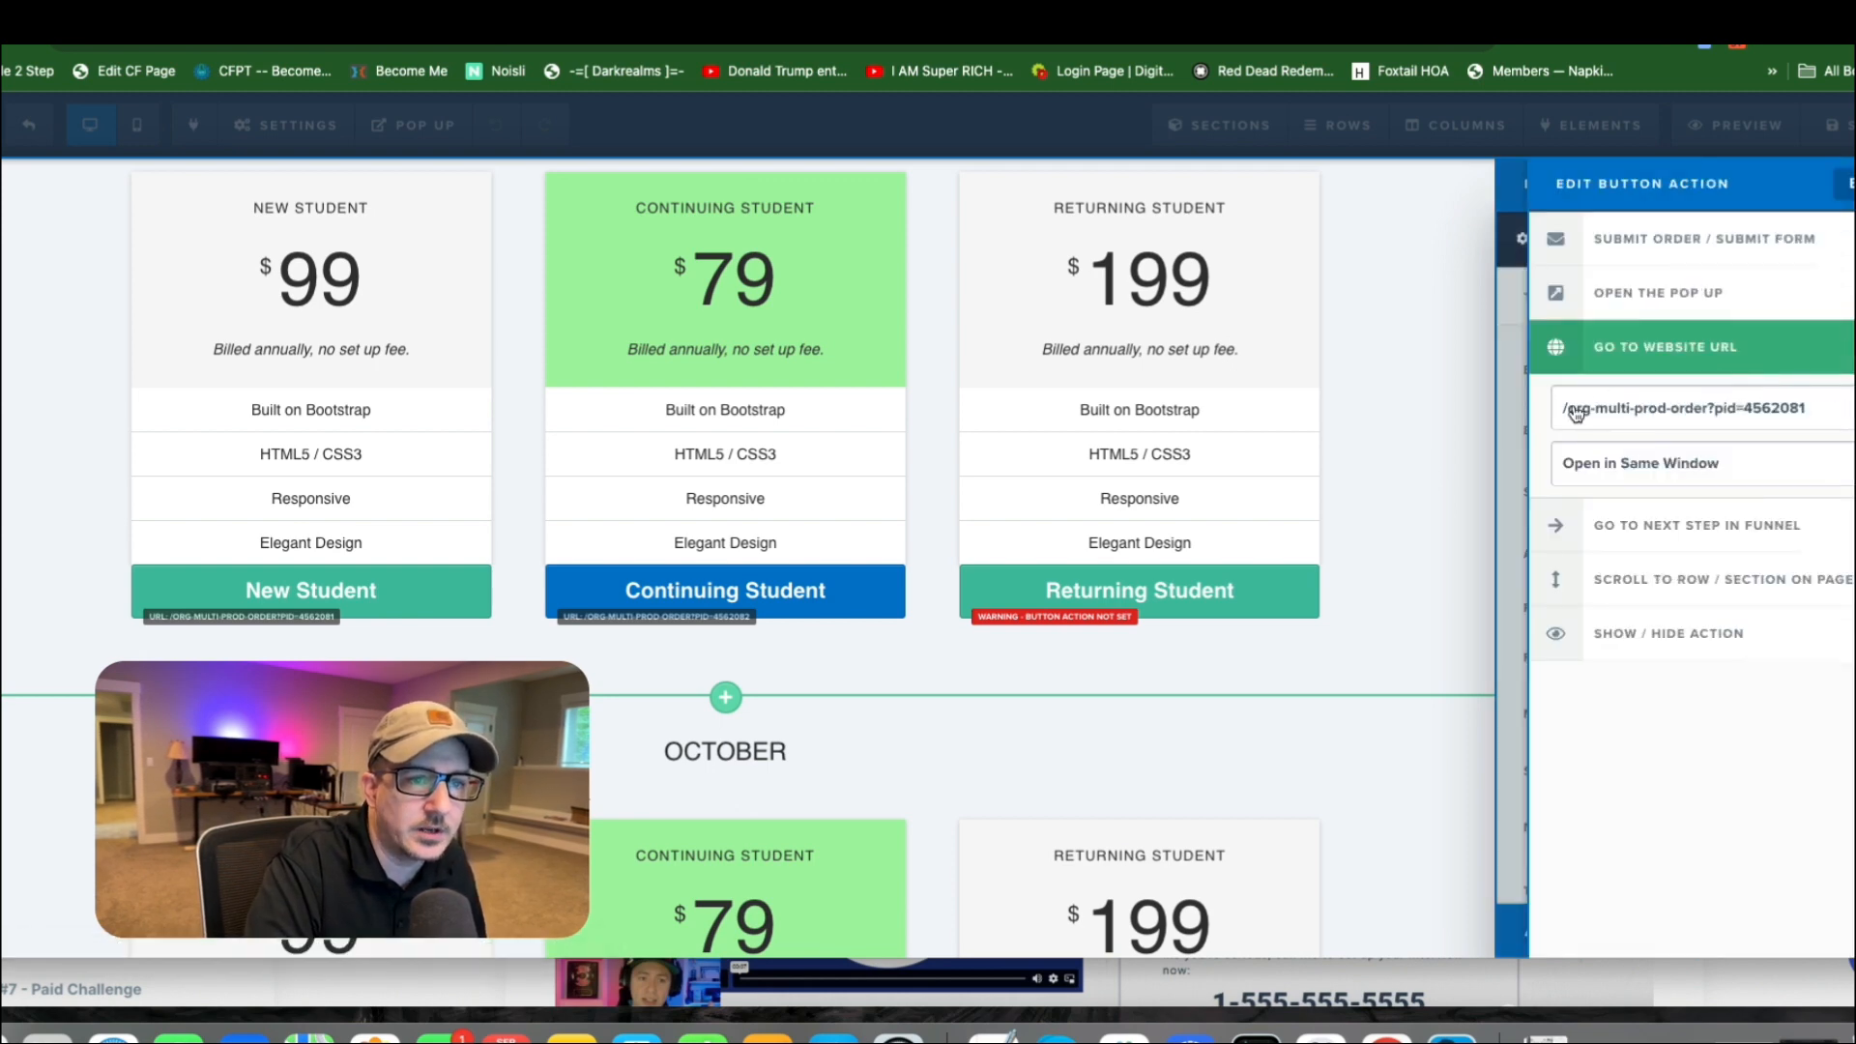
drag(1560, 410, 1711, 410)
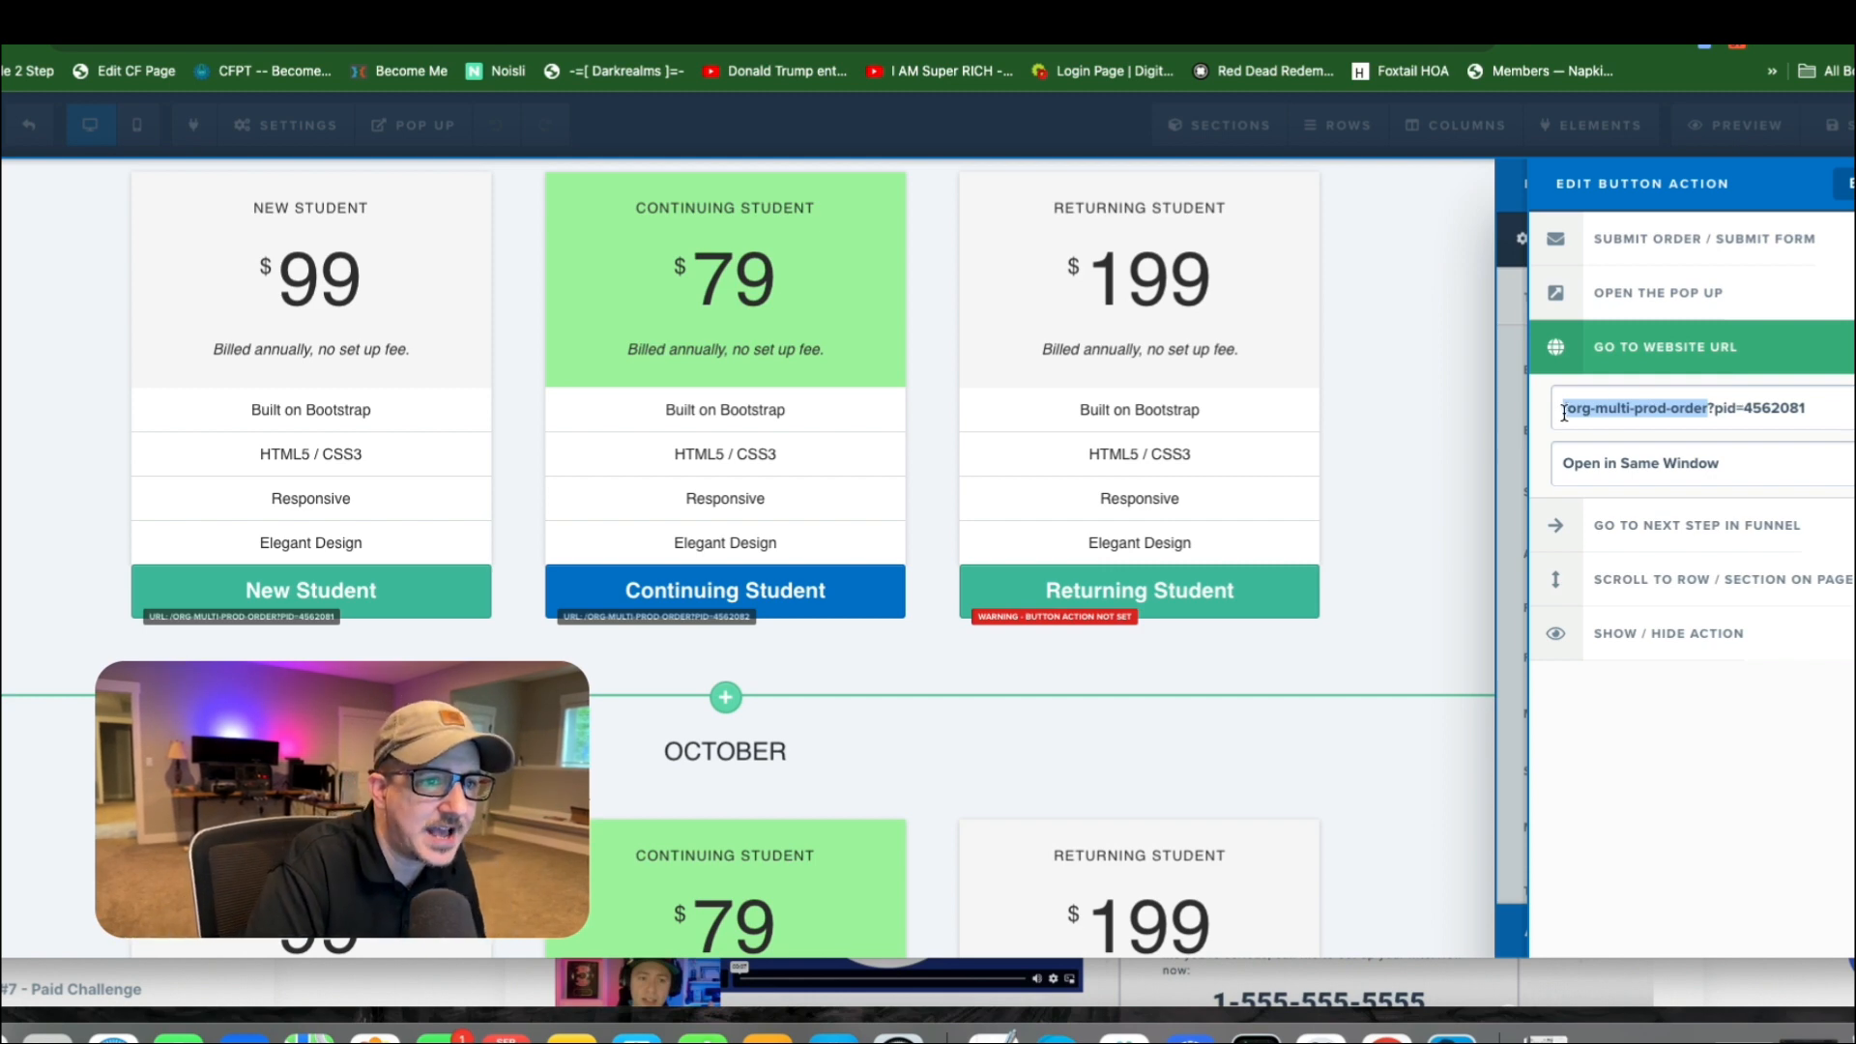
drag(1608, 408, 1544, 415)
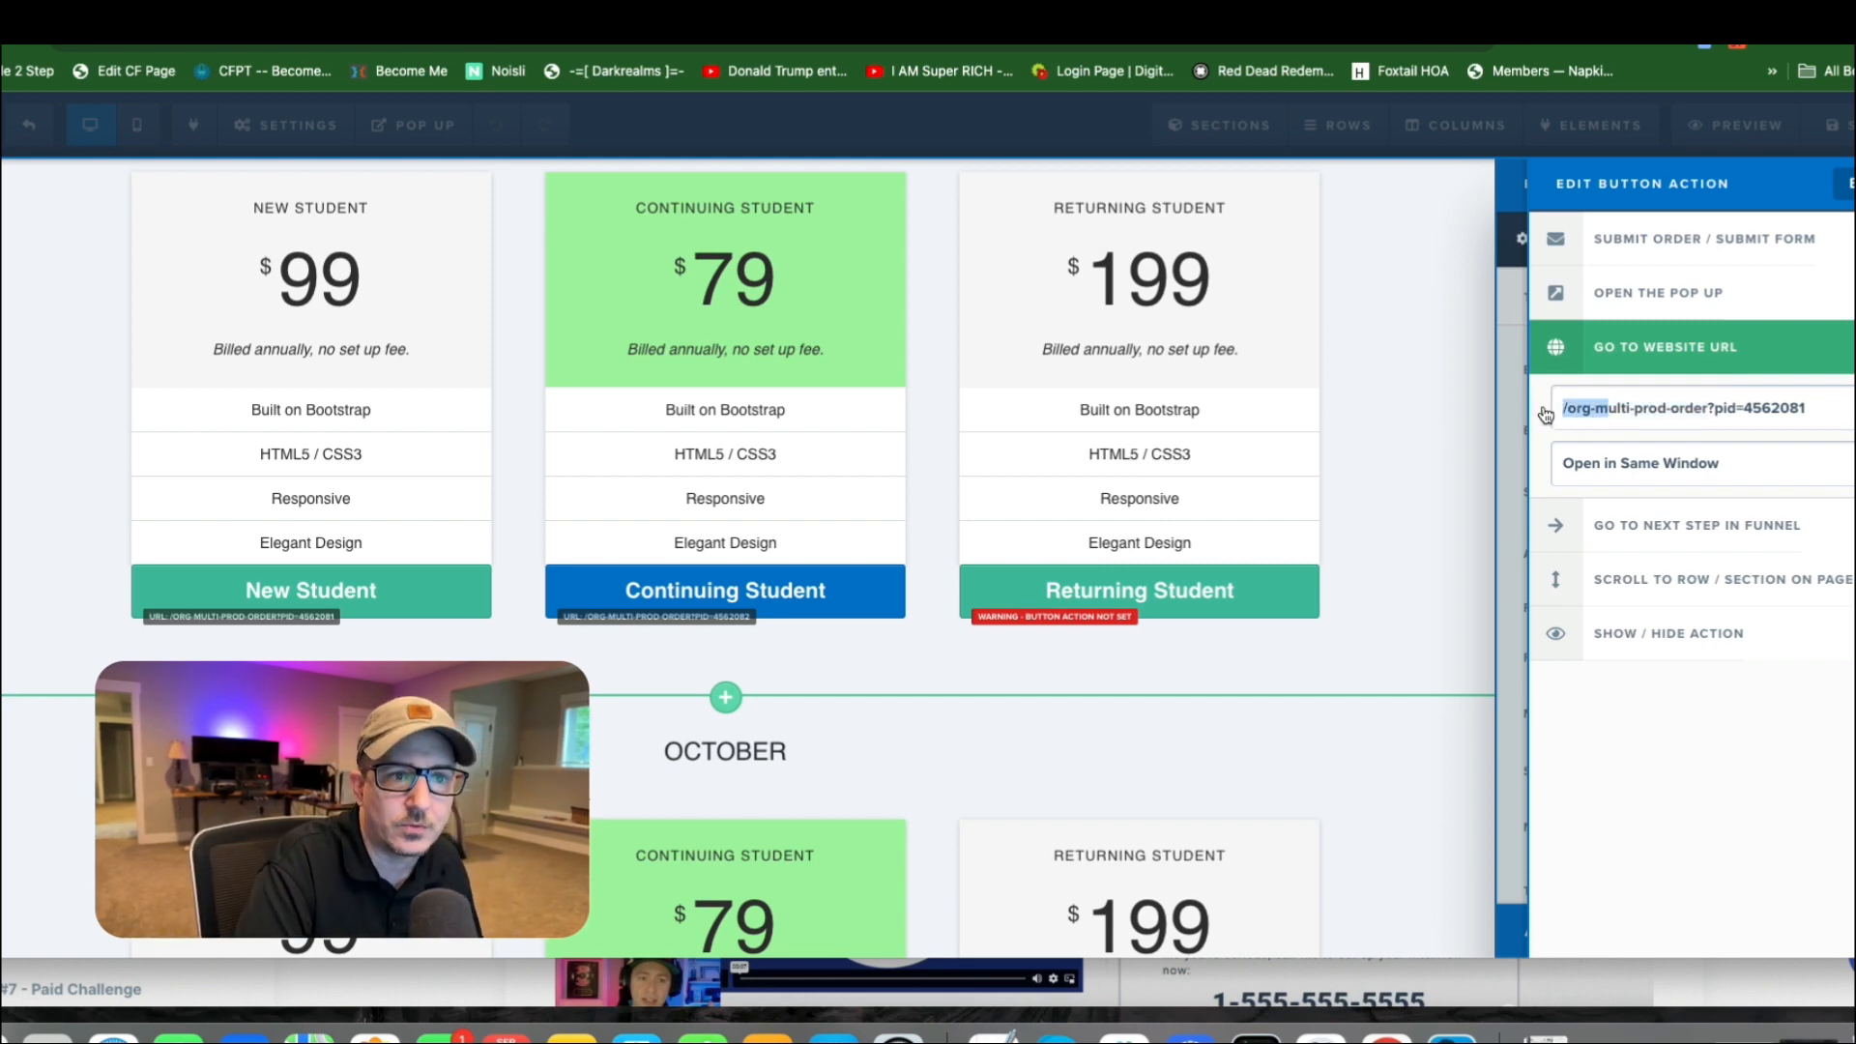
click(1607, 408)
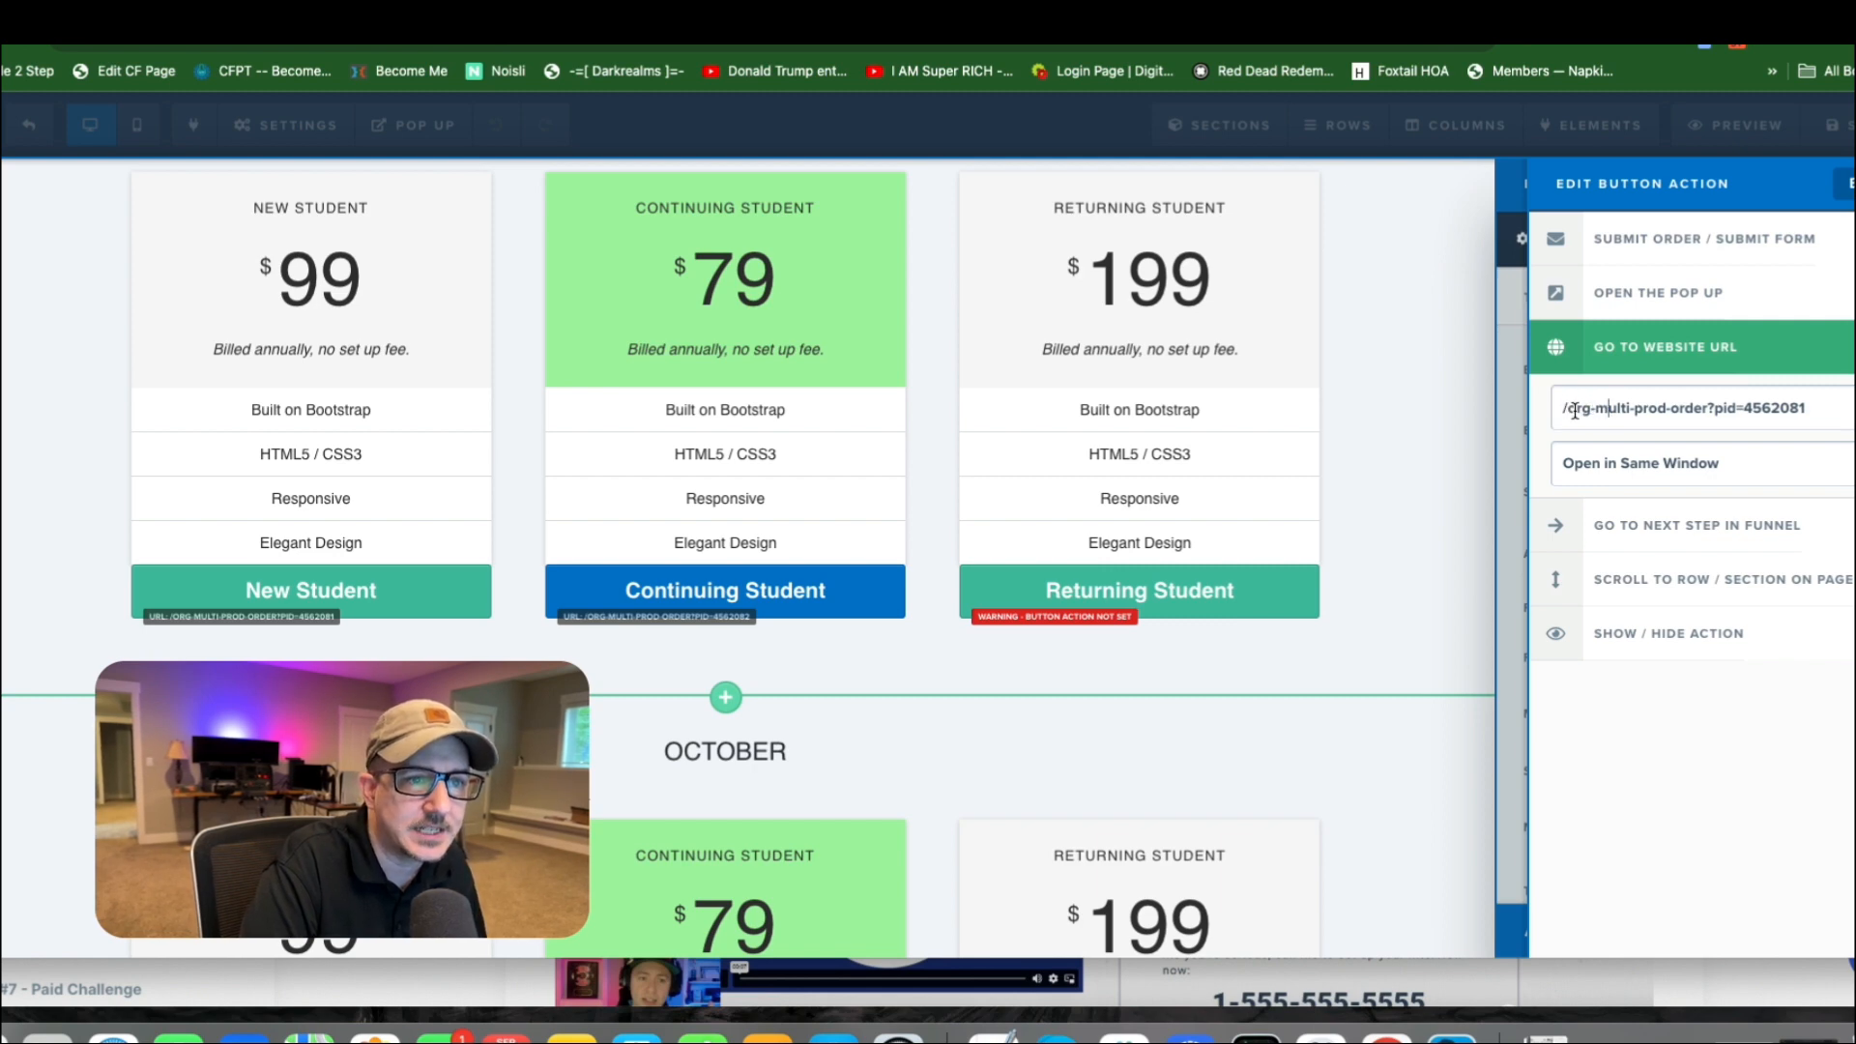
drag(1566, 408, 1709, 406)
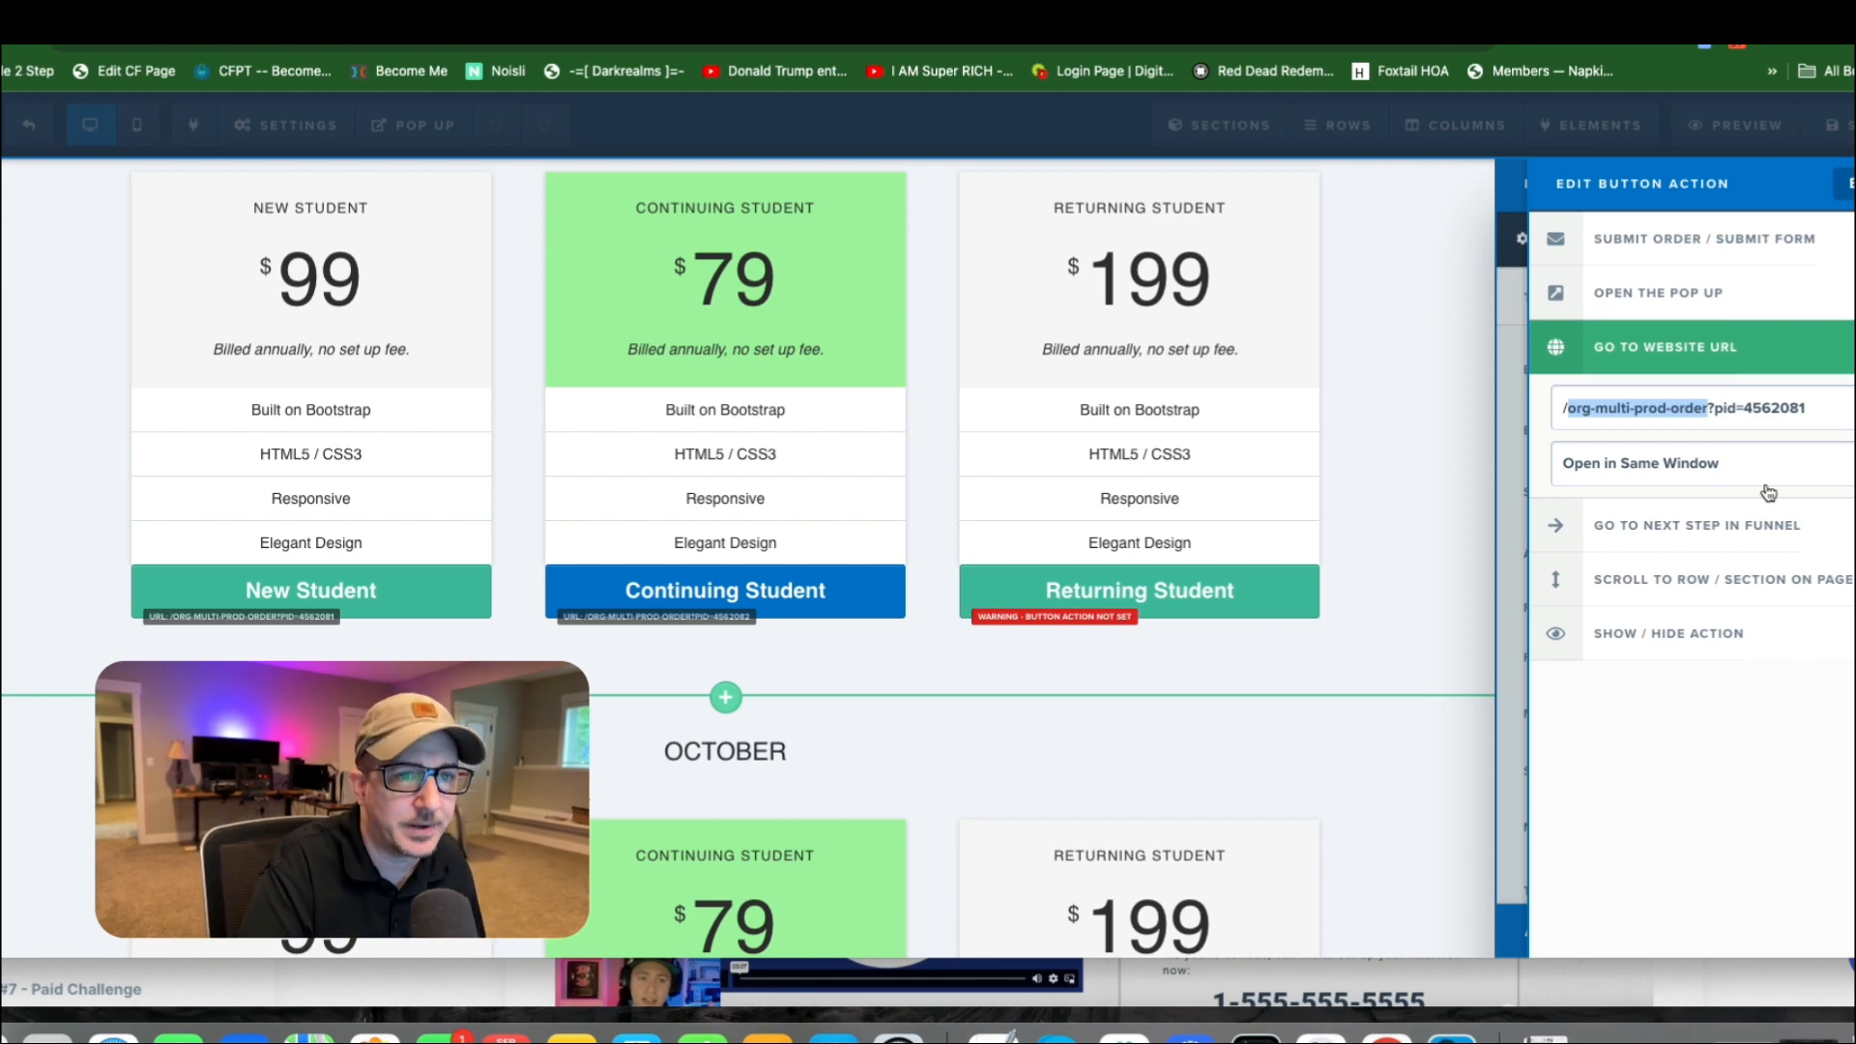
Highlight the ?pid= parameter and its product ID in the button's URL, and close the button settings.
click(1711, 410)
click(1706, 408)
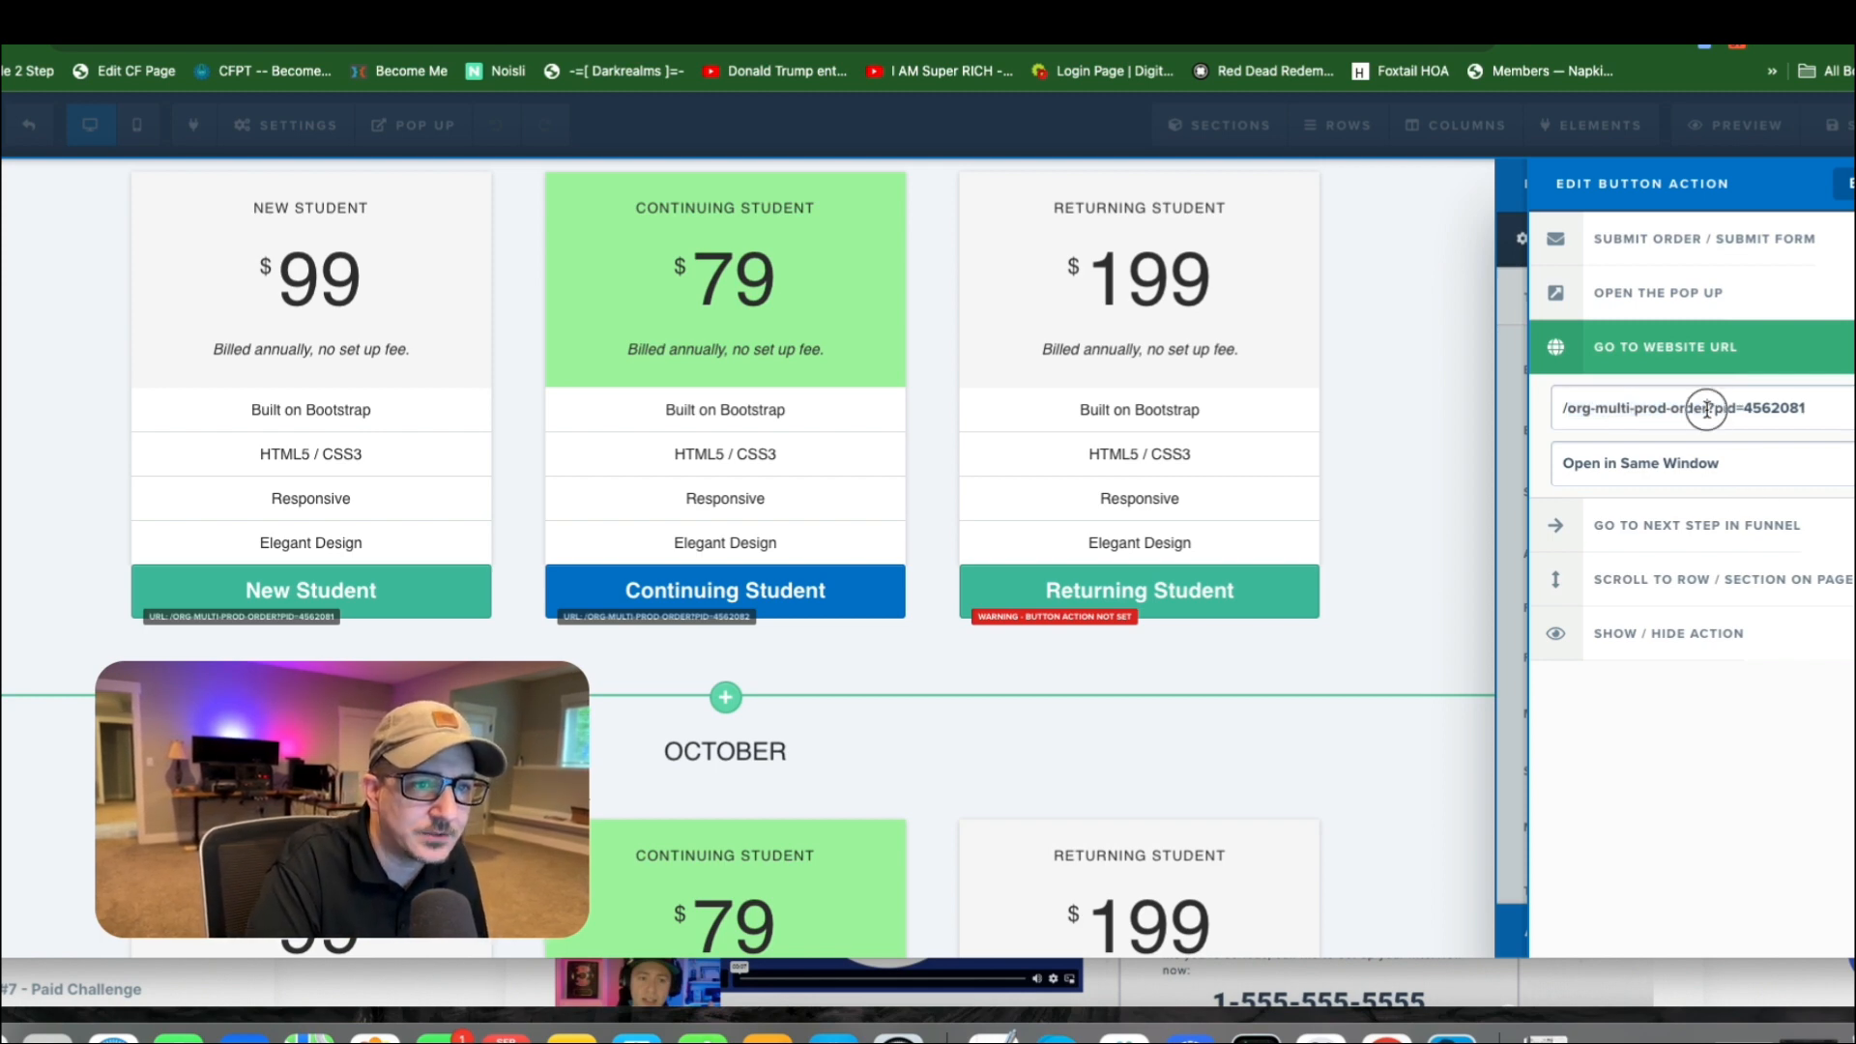
drag(1706, 408, 1788, 401)
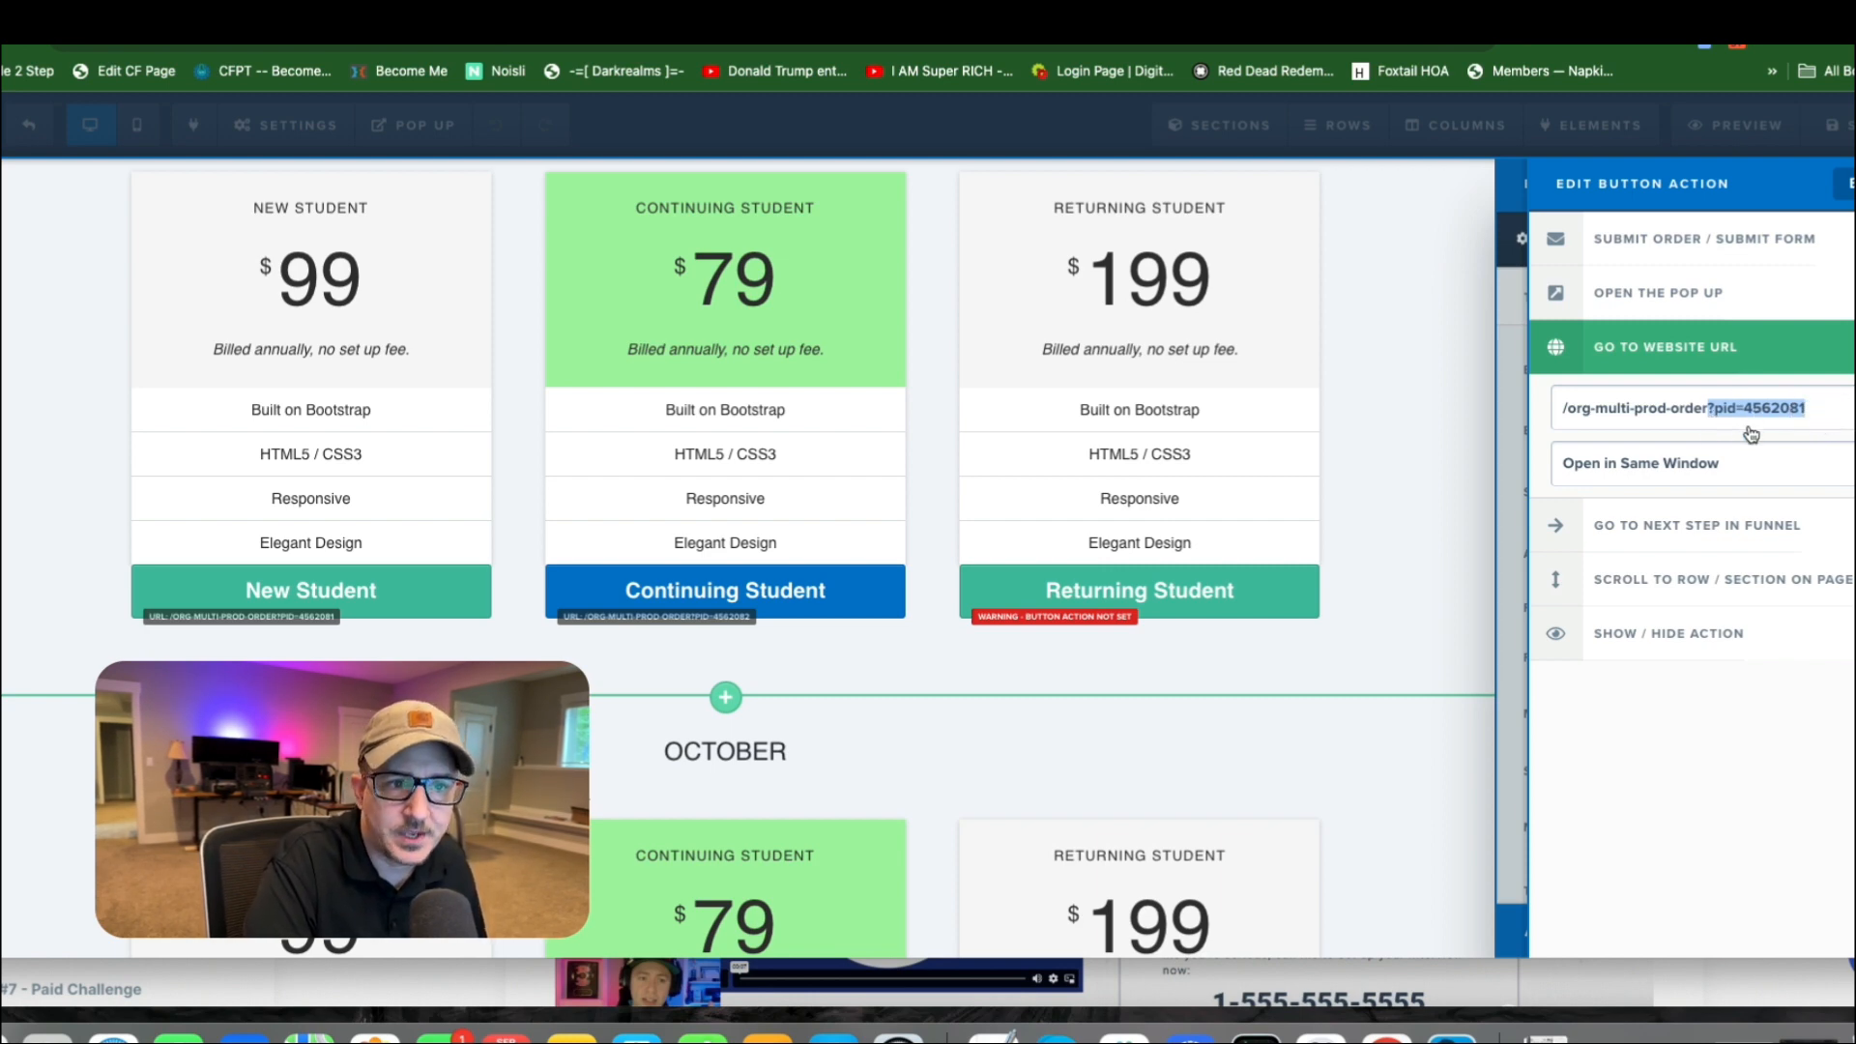
drag(1744, 408, 1822, 407)
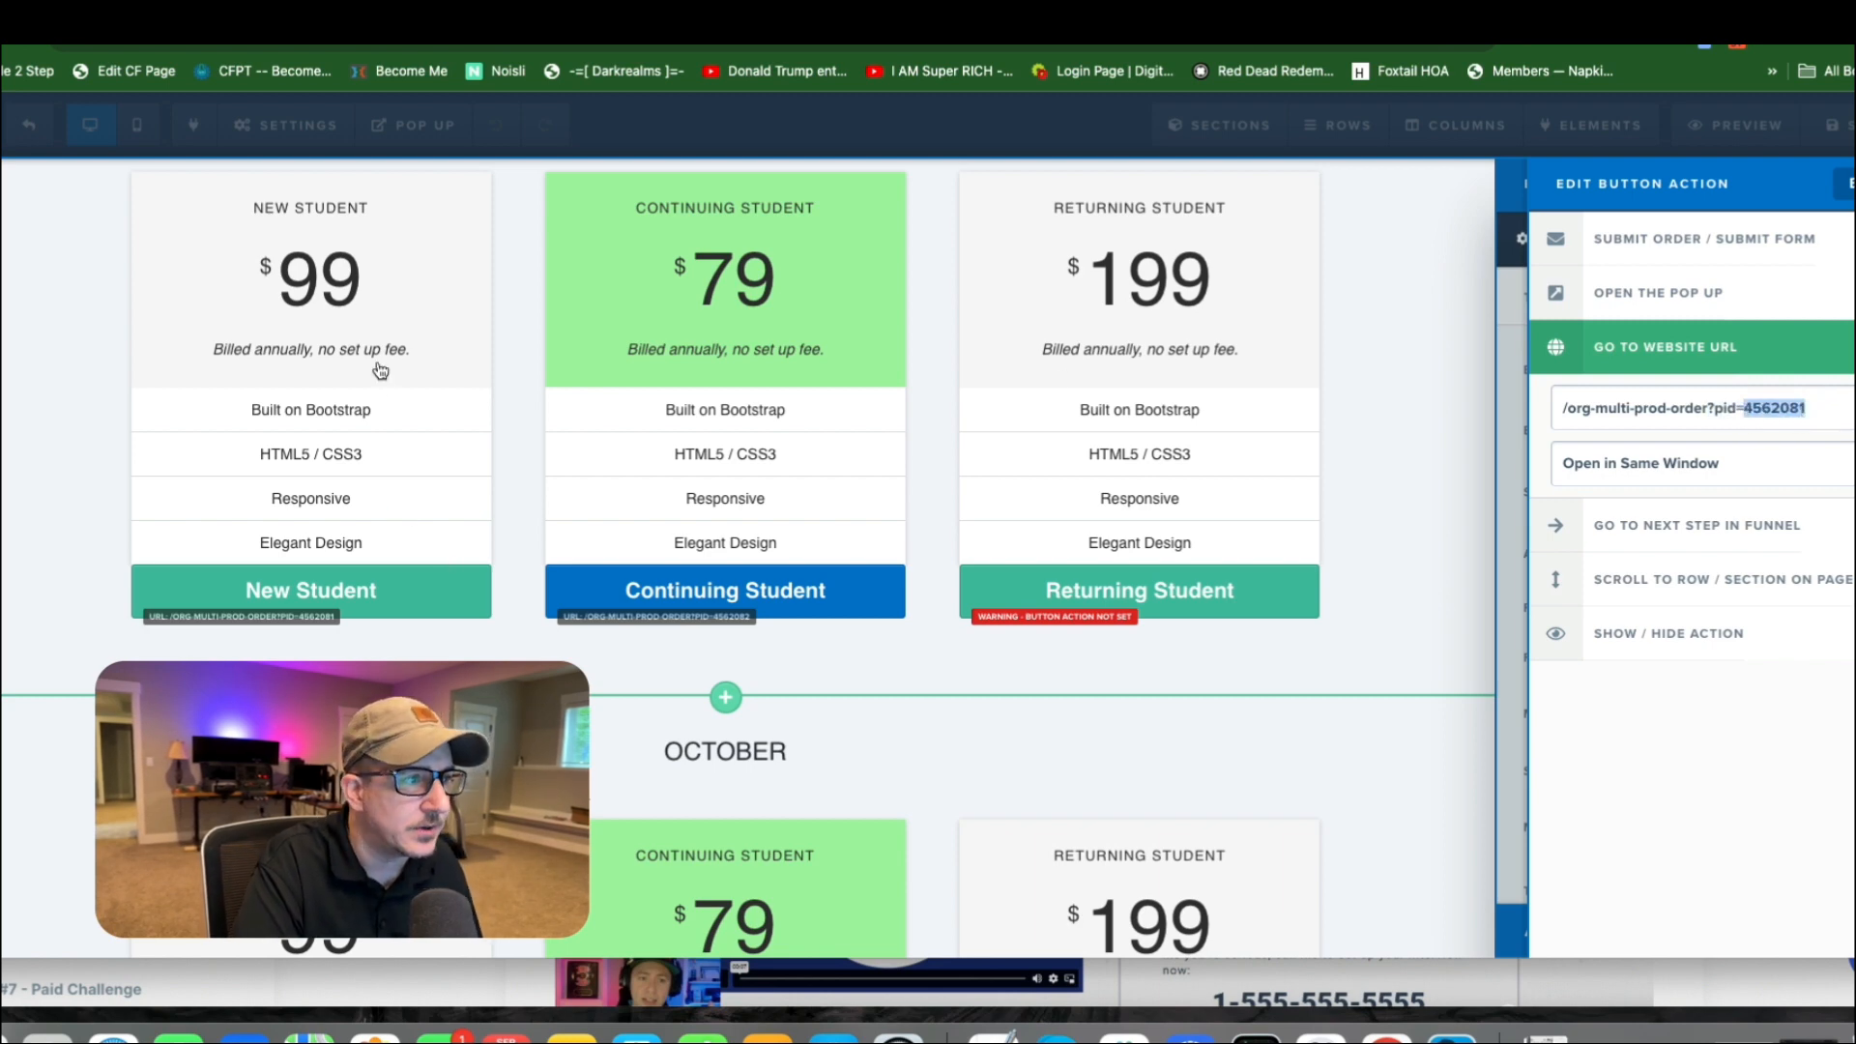
click(531, 377)
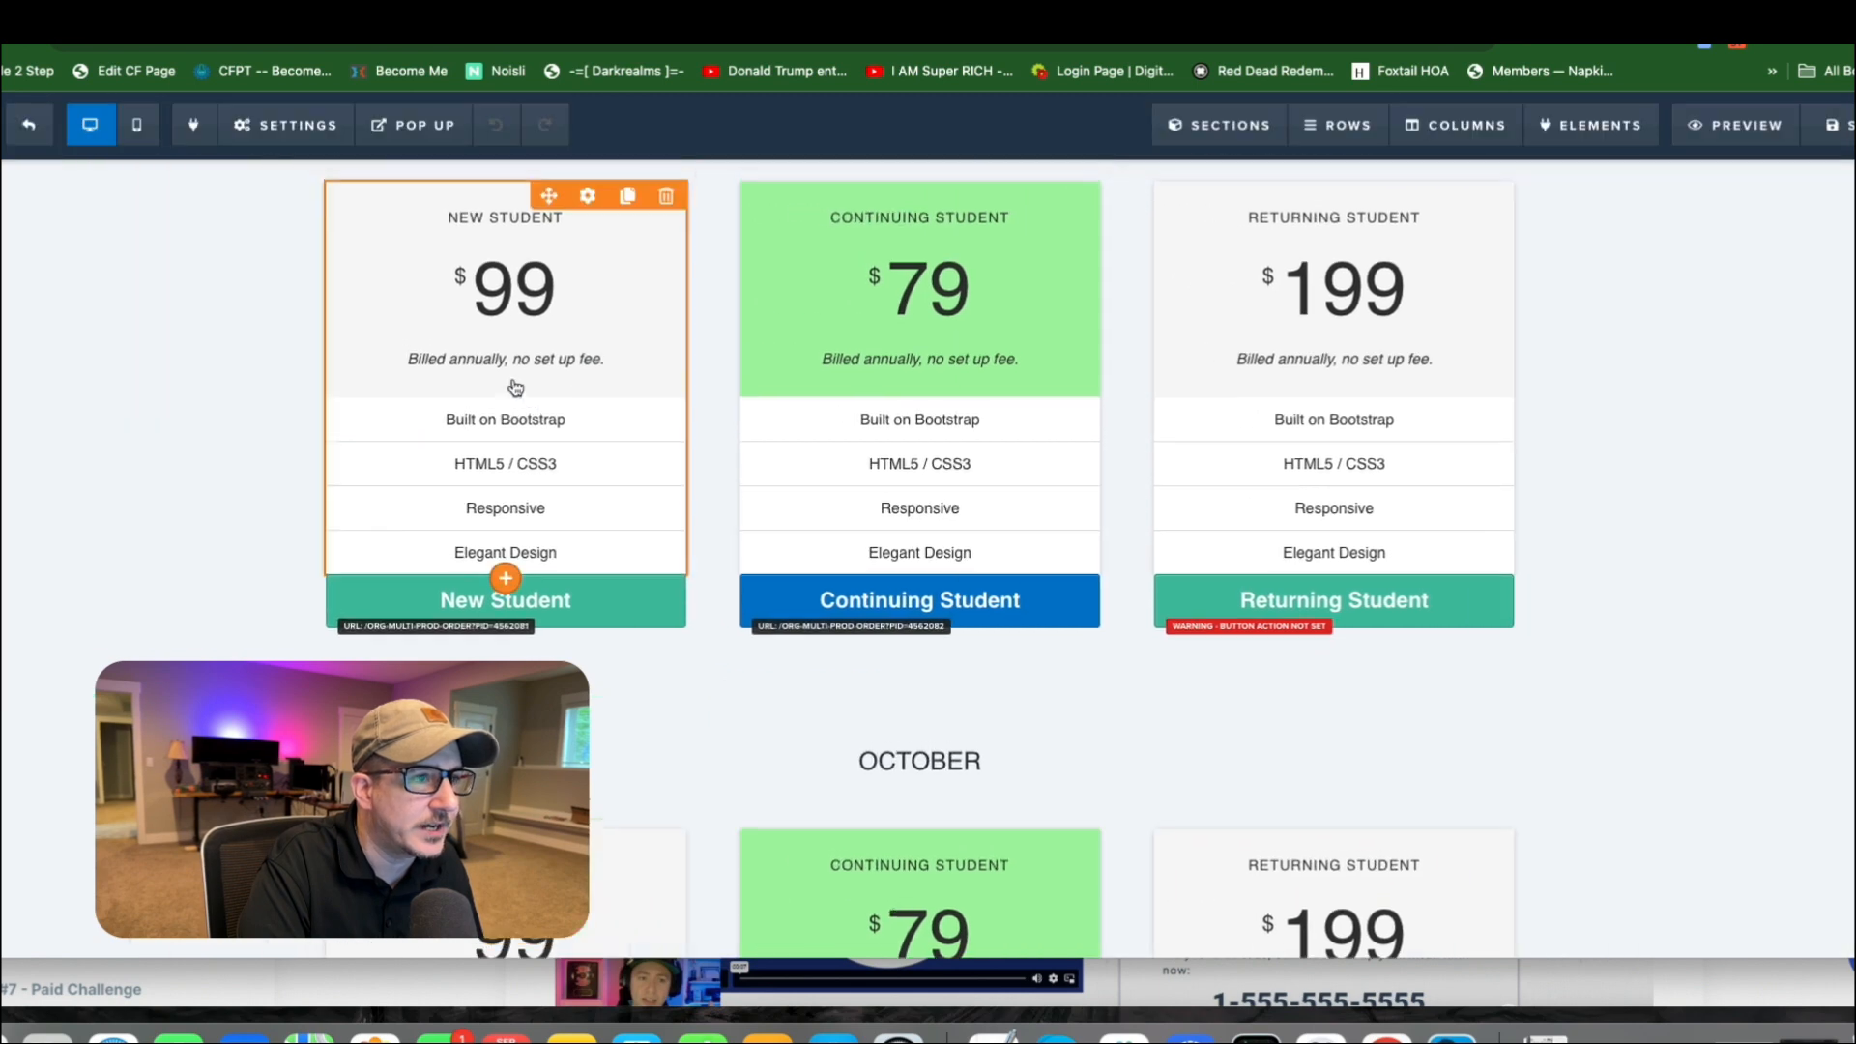
scroll(523, 385, up, 2)
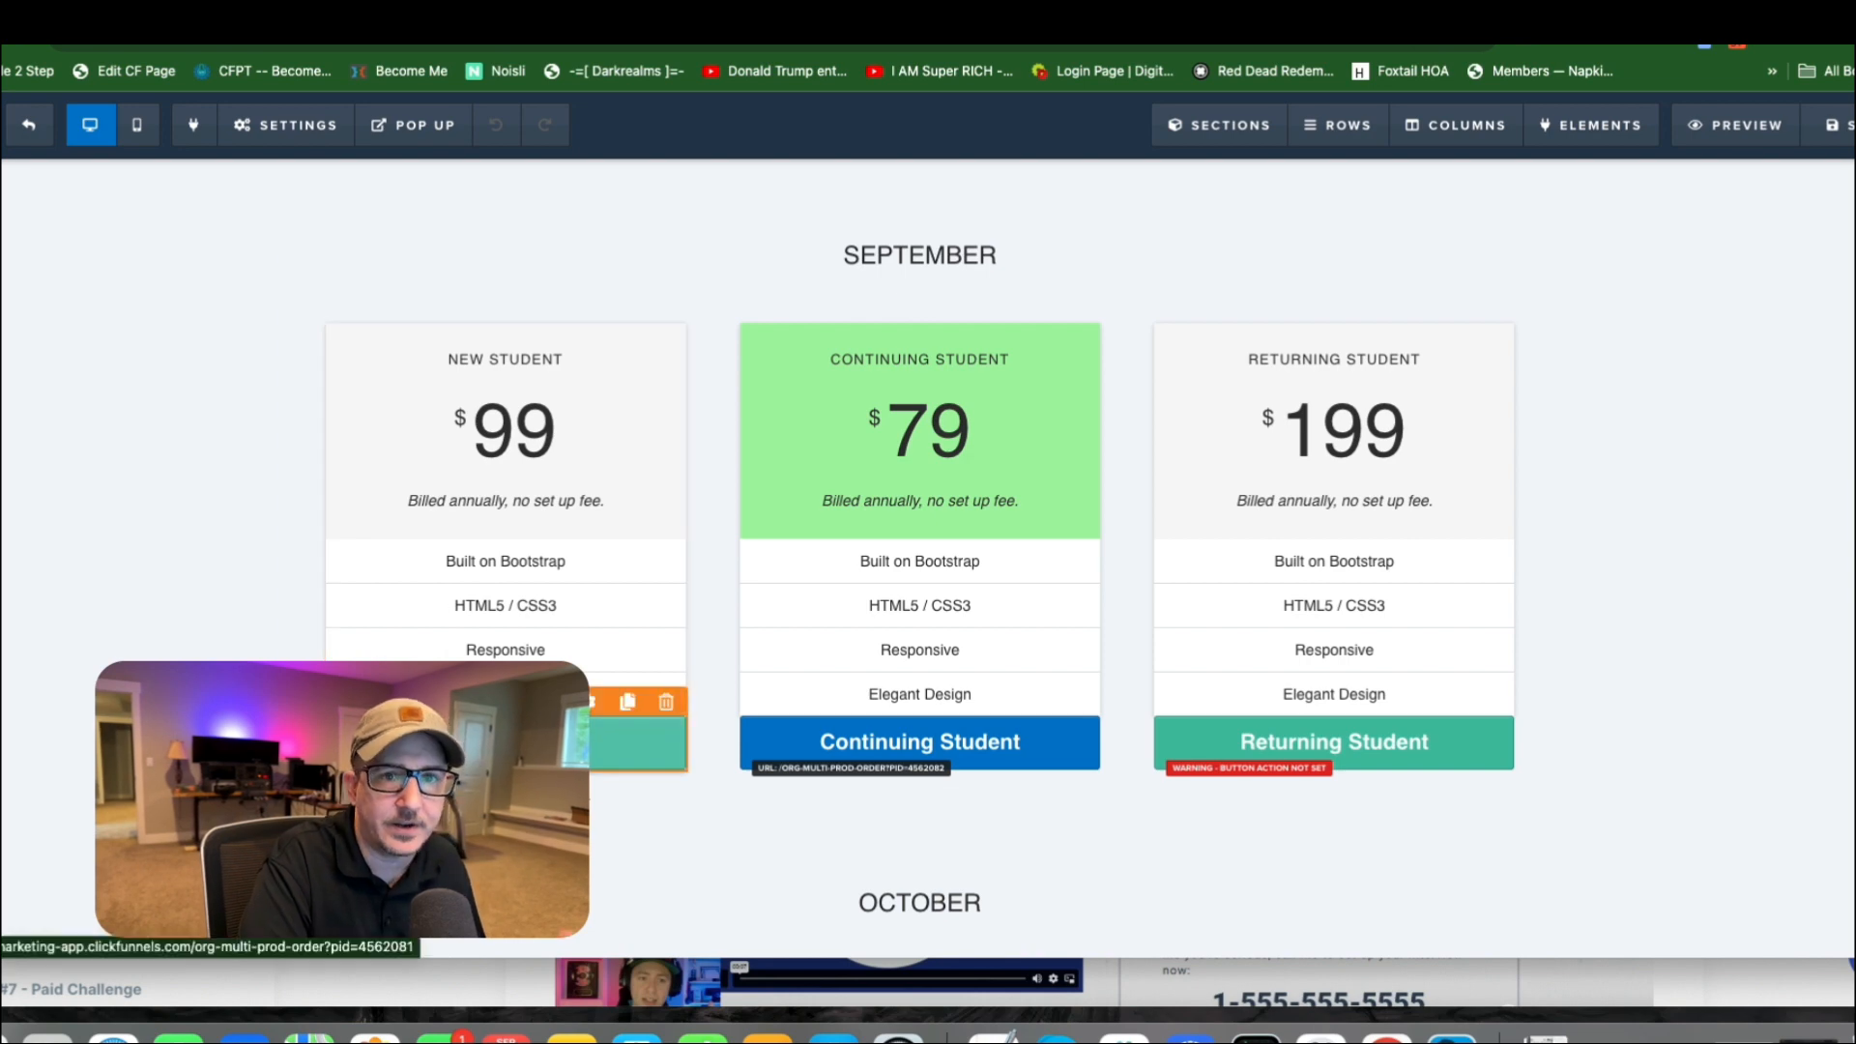
Open the website URL action of the September New Student button, highlight its order form path and check the window-opening options.
scroll(600, 735, down, 3)
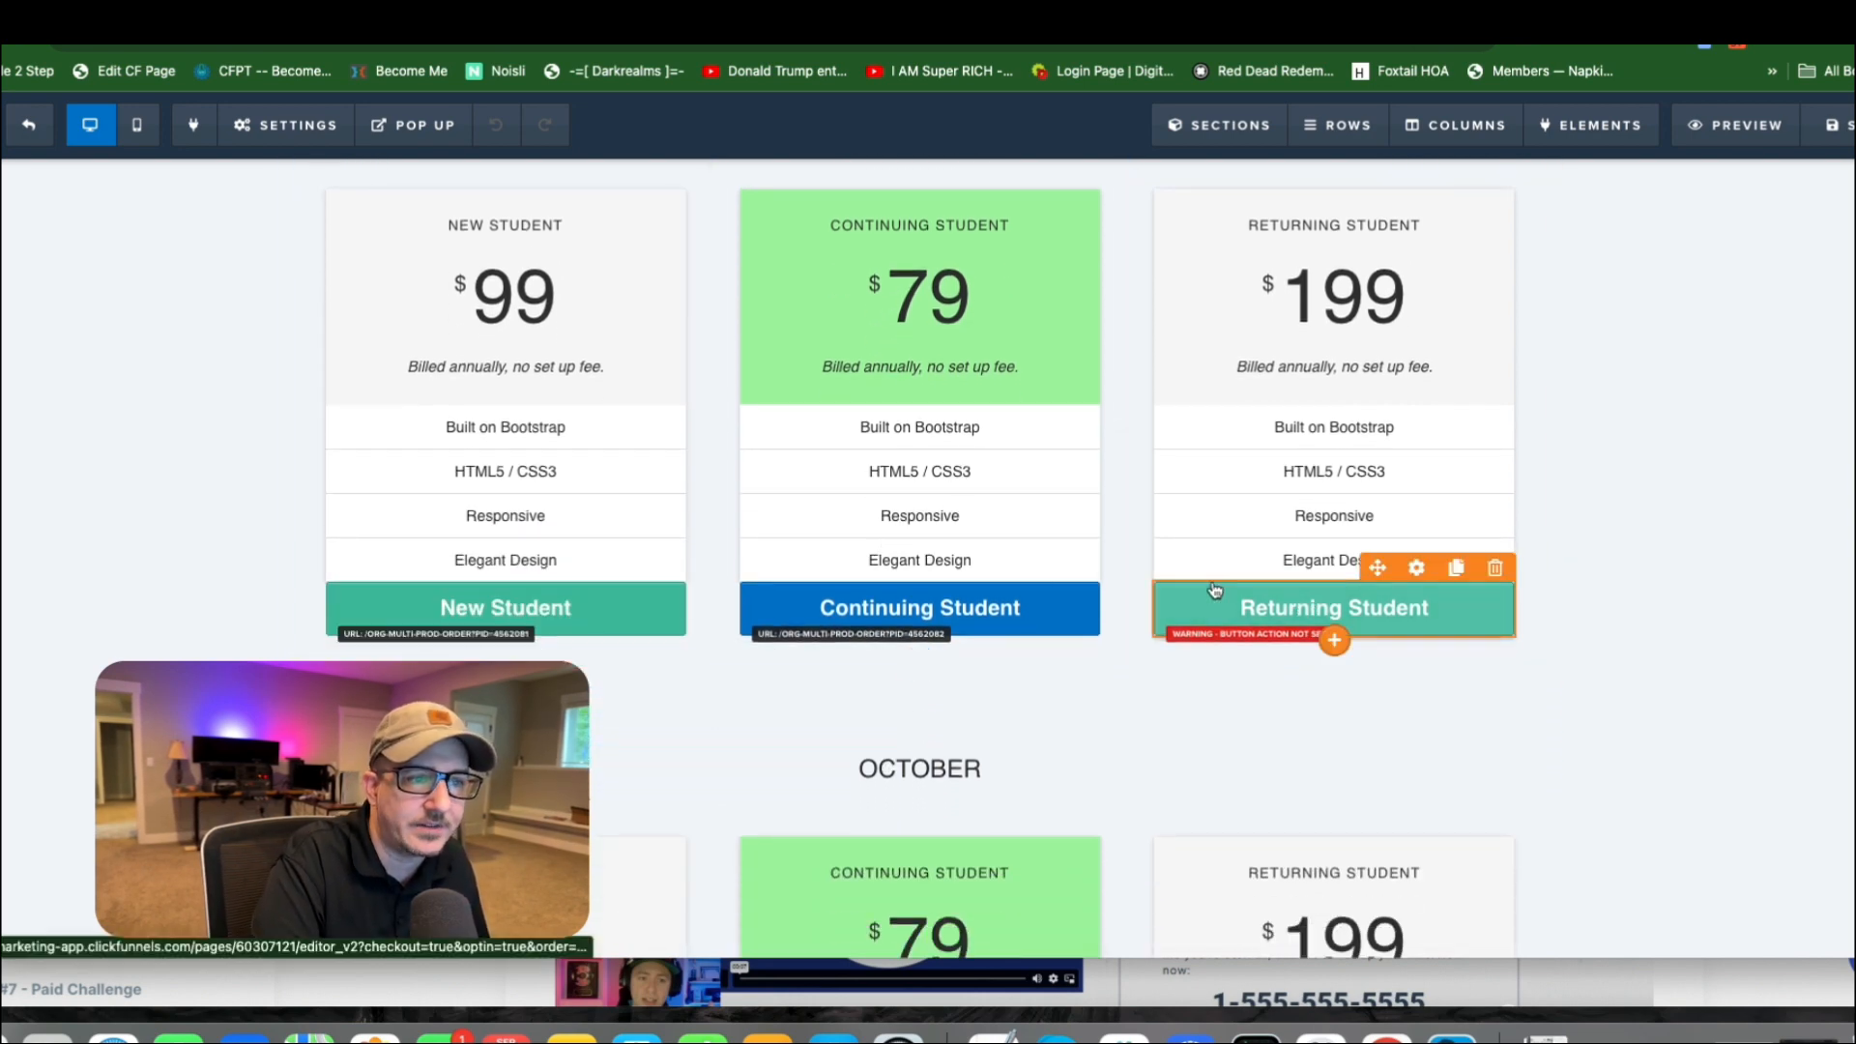
click(598, 599)
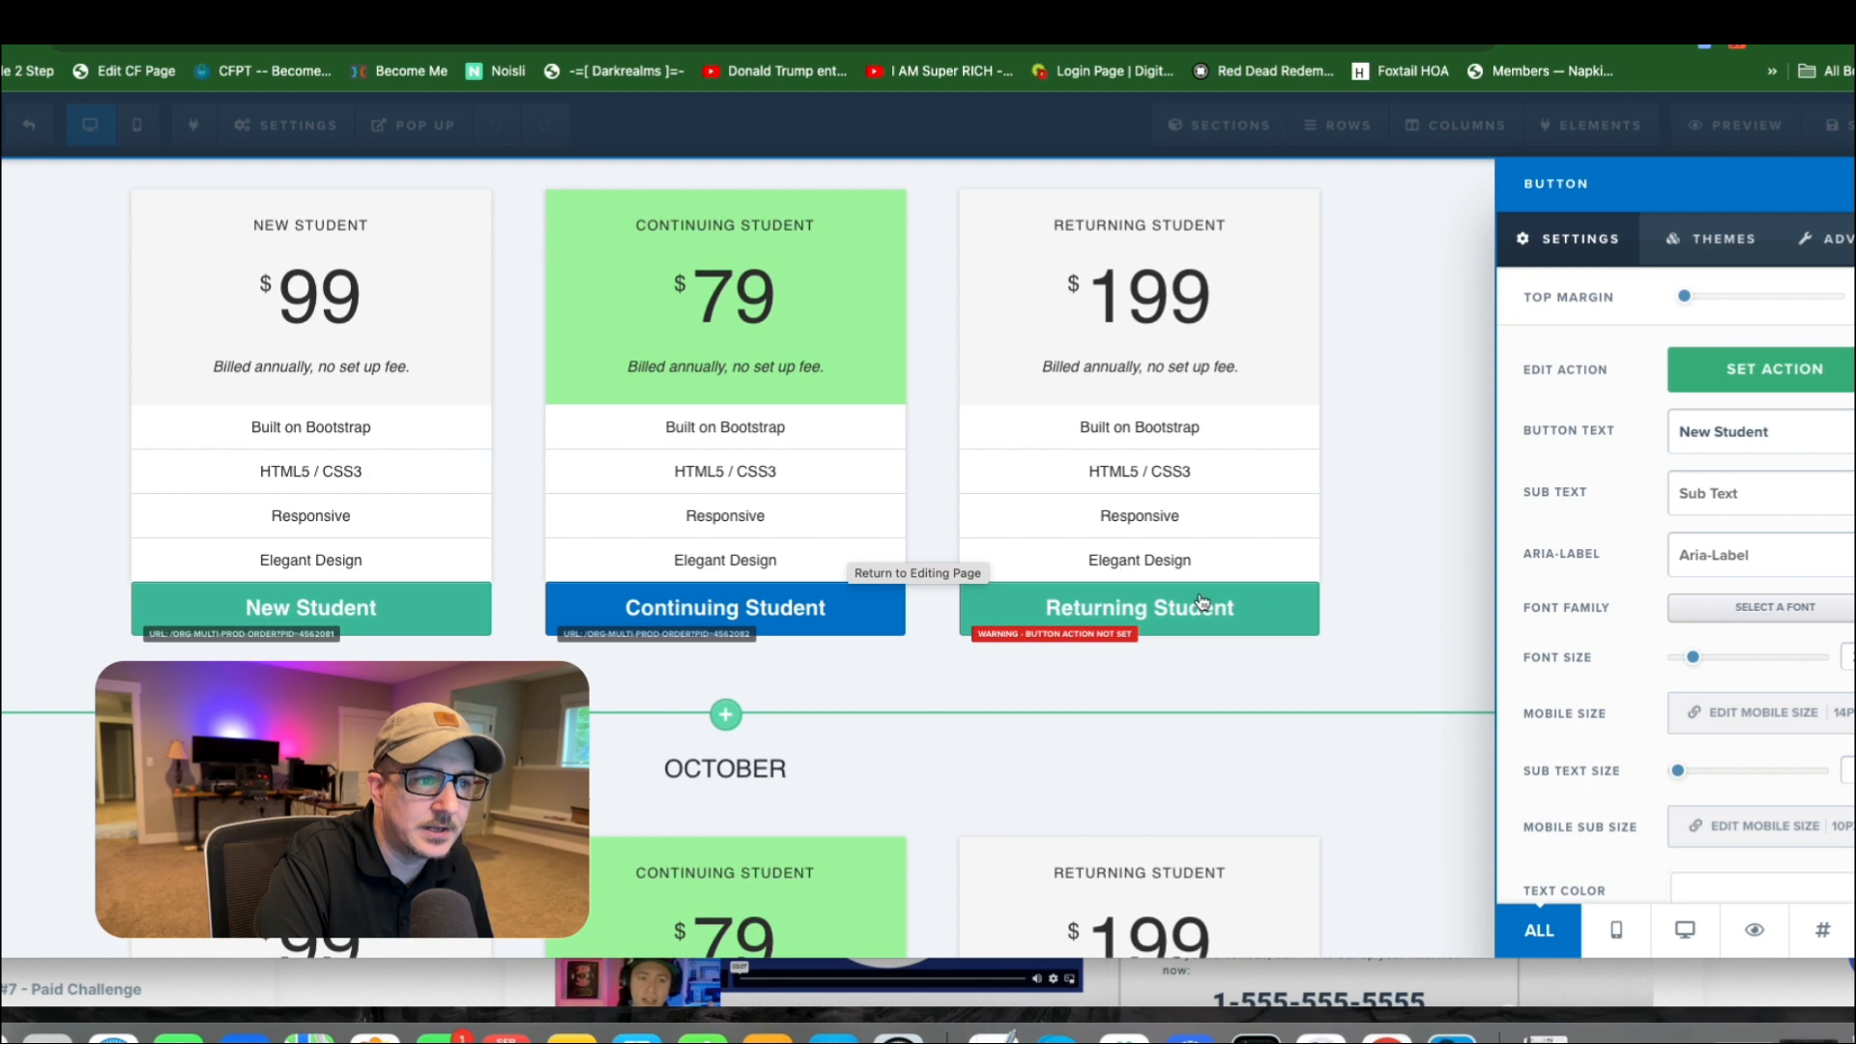
click(1778, 365)
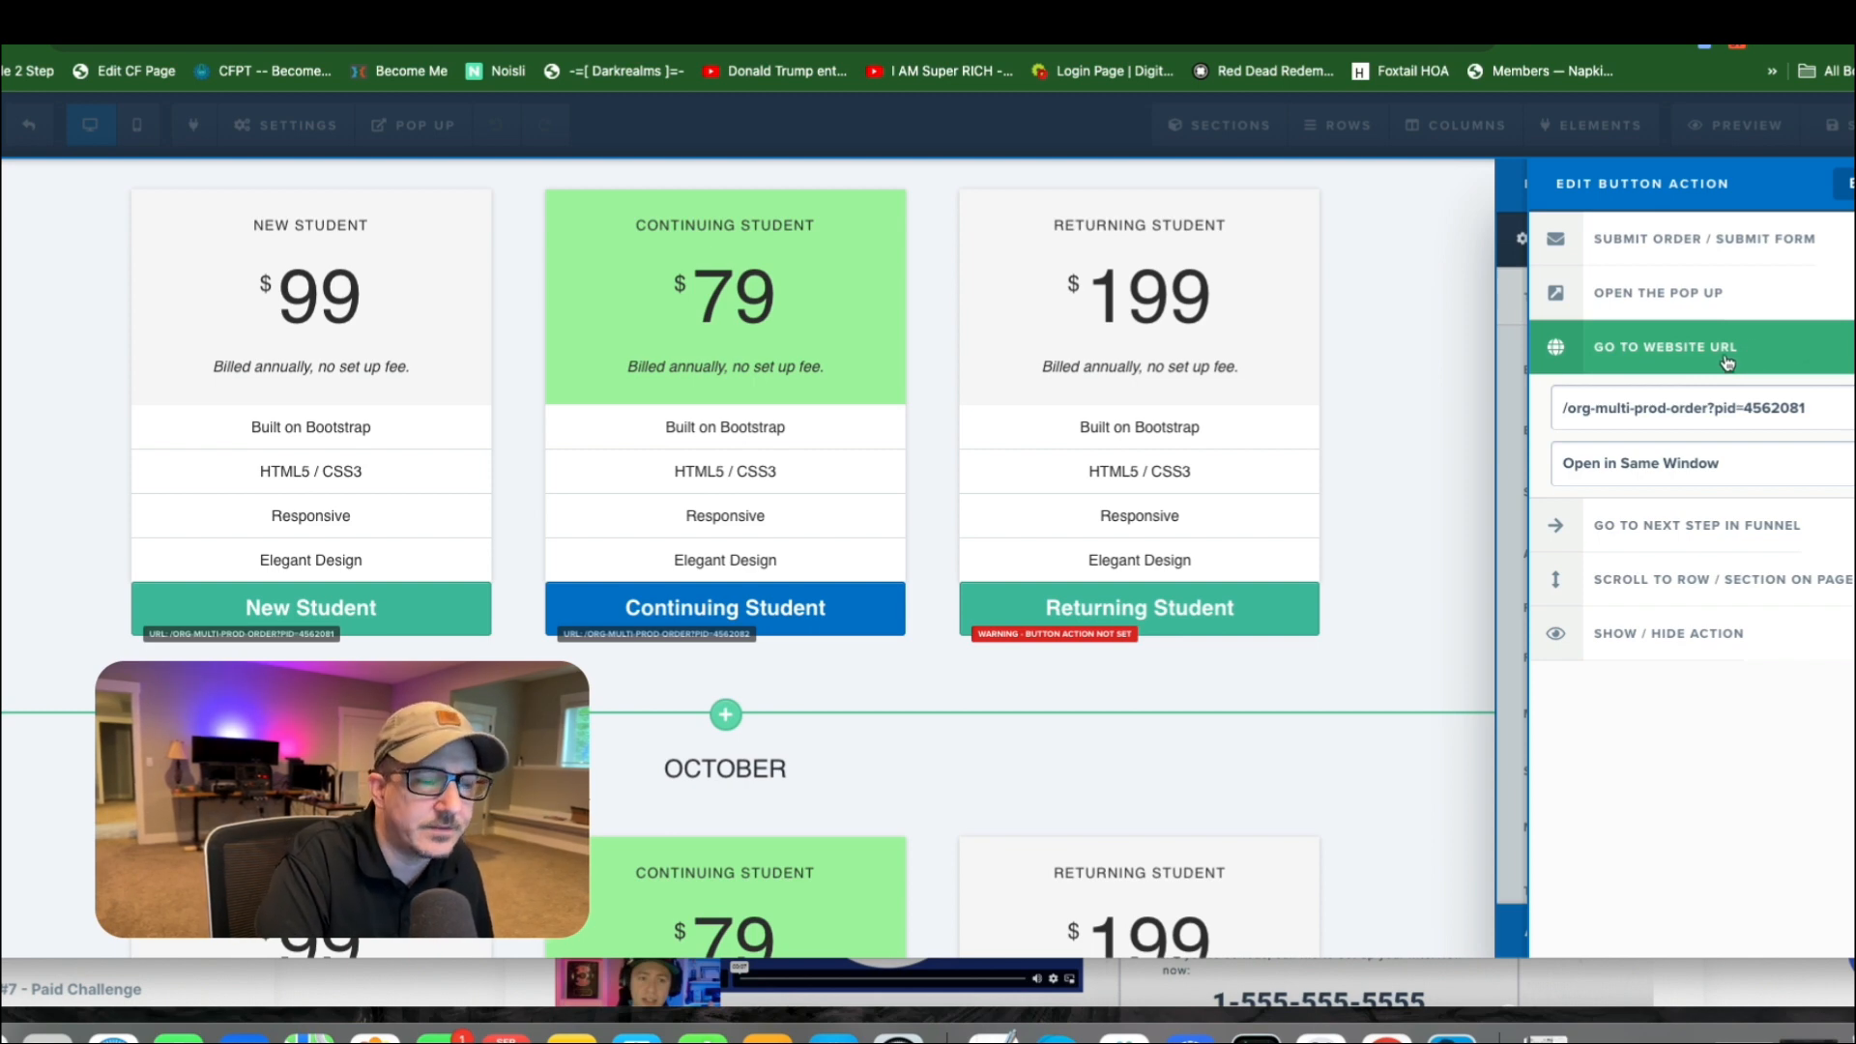
drag(1821, 407, 1783, 402)
drag(1563, 408, 1713, 409)
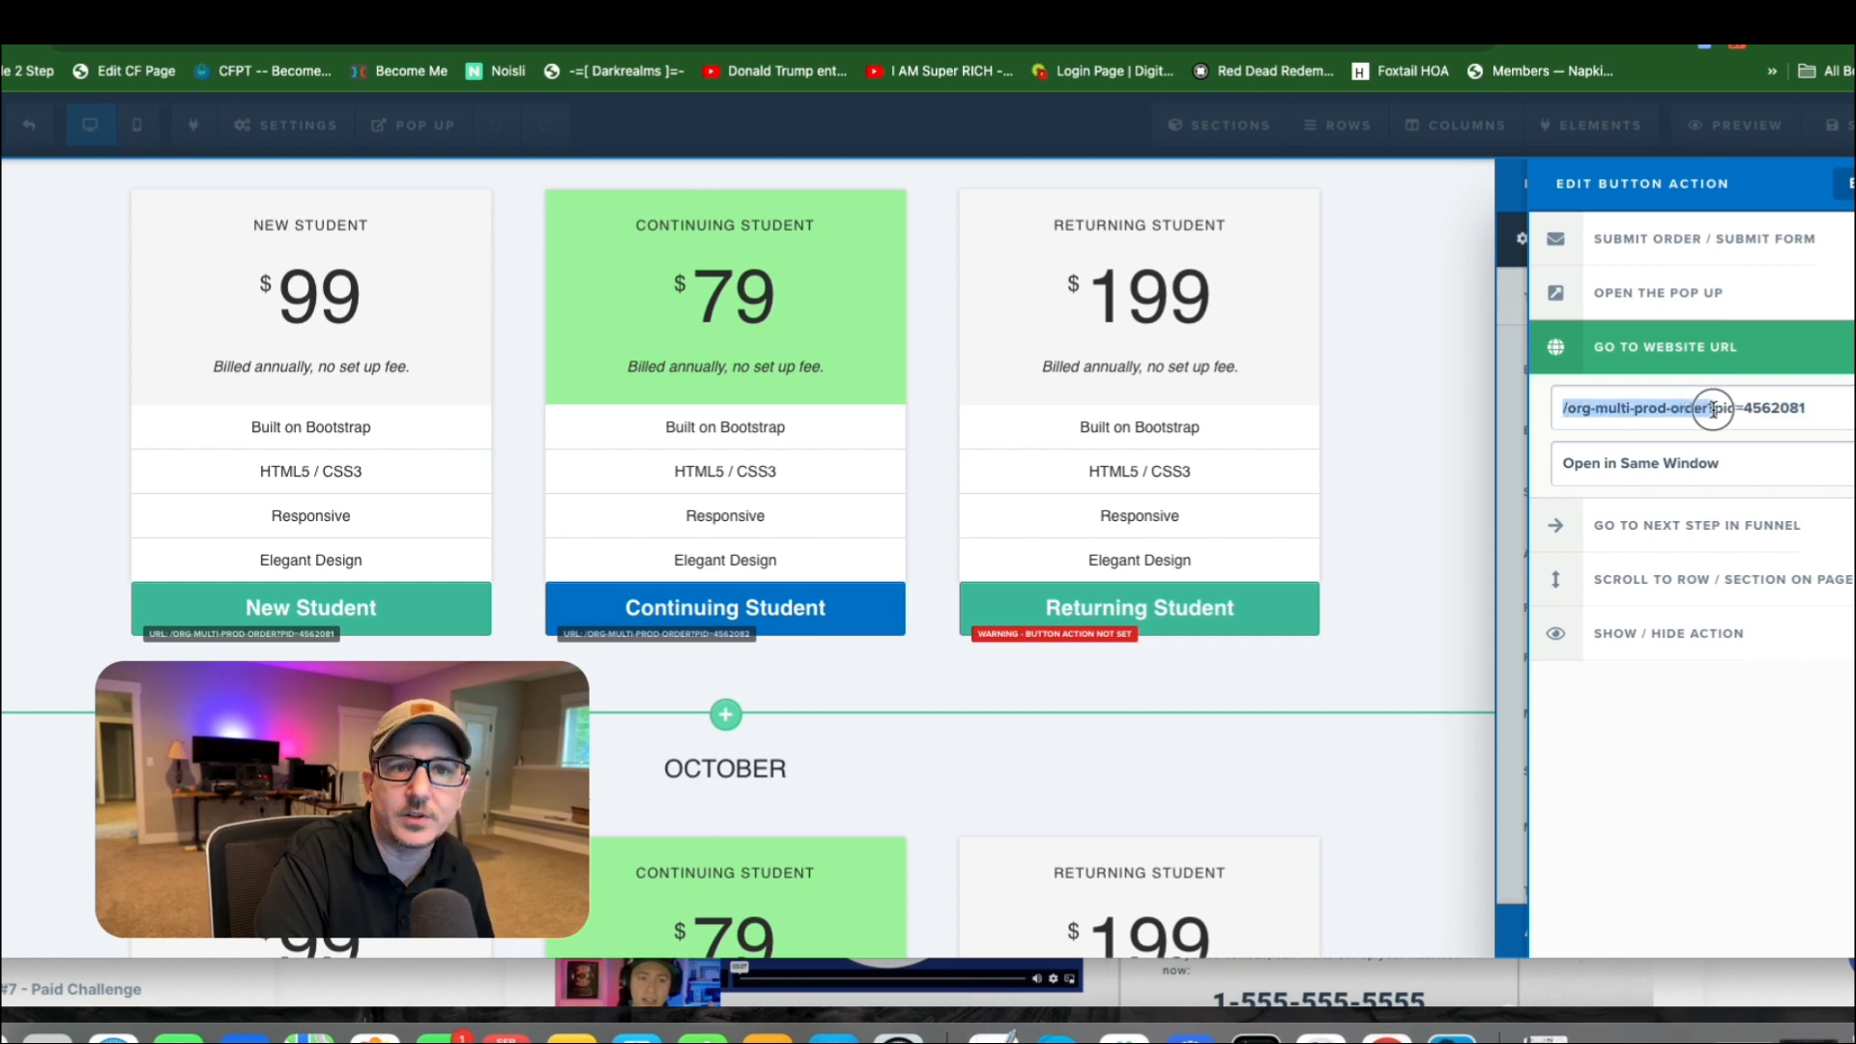
click(1582, 404)
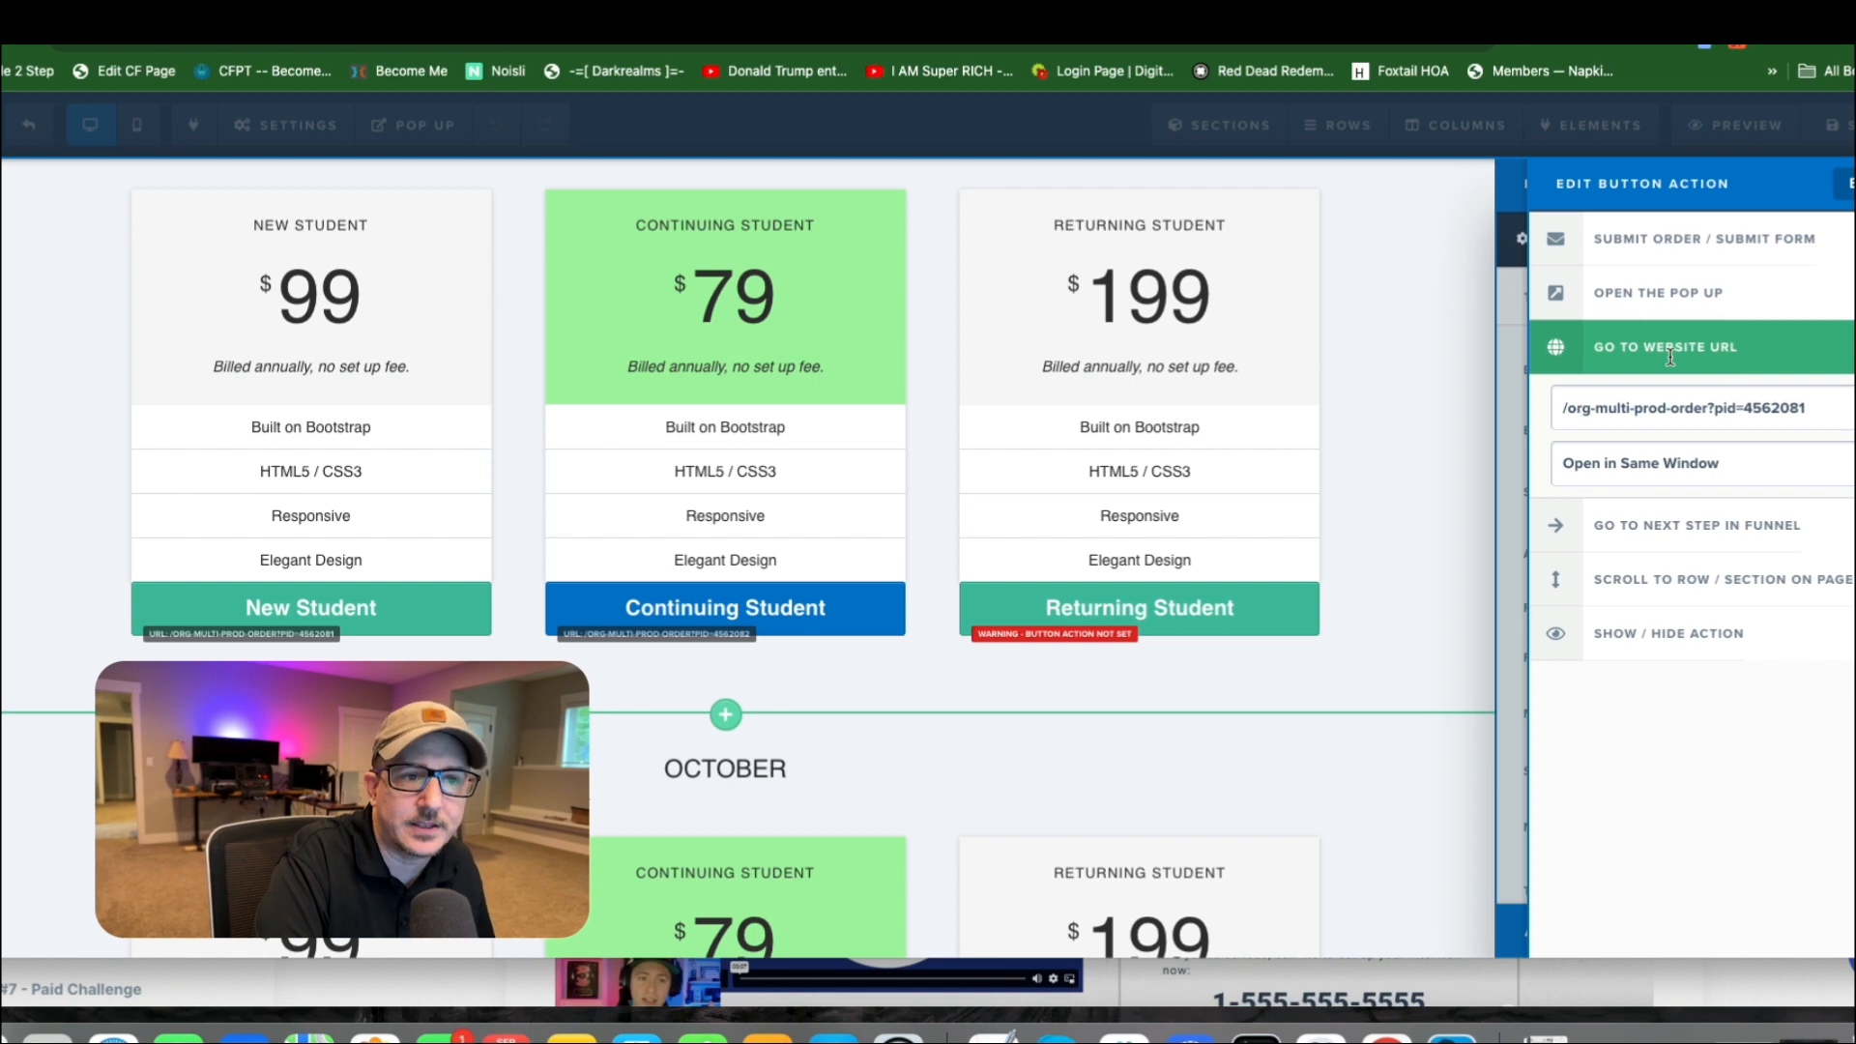
click(1698, 468)
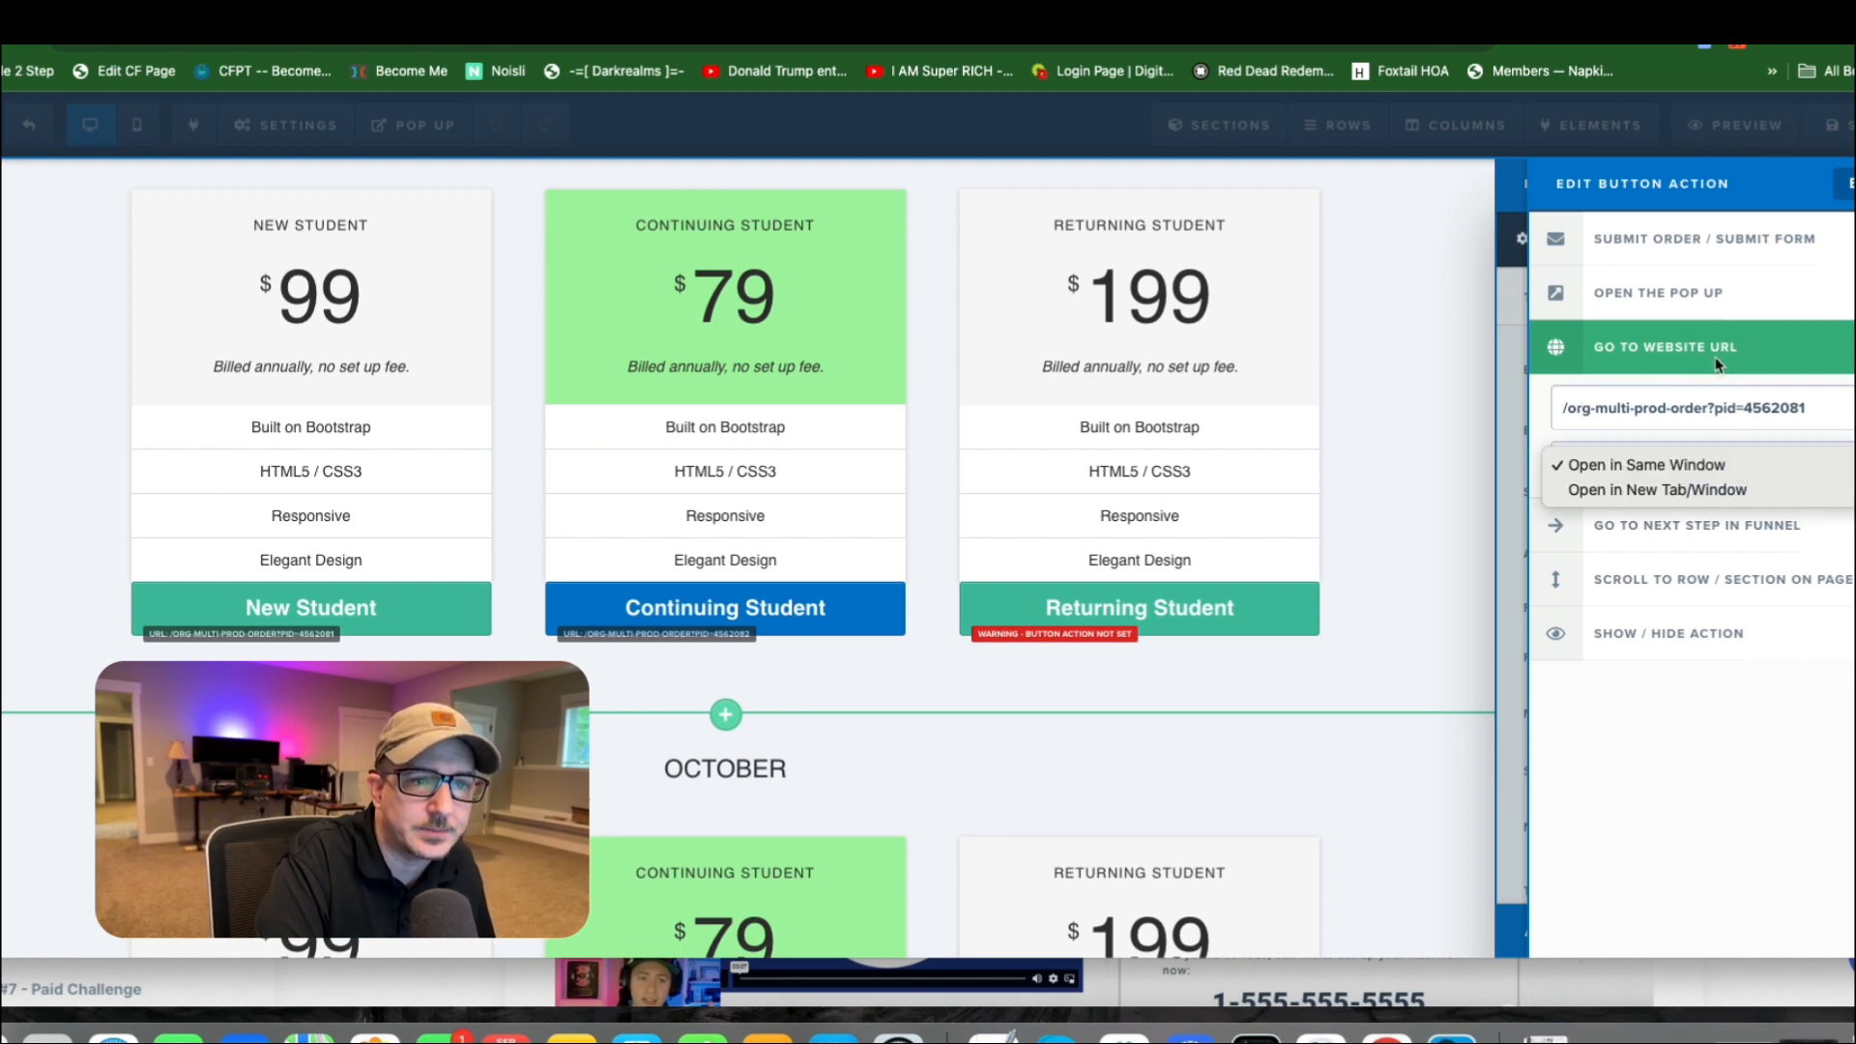
click(1713, 530)
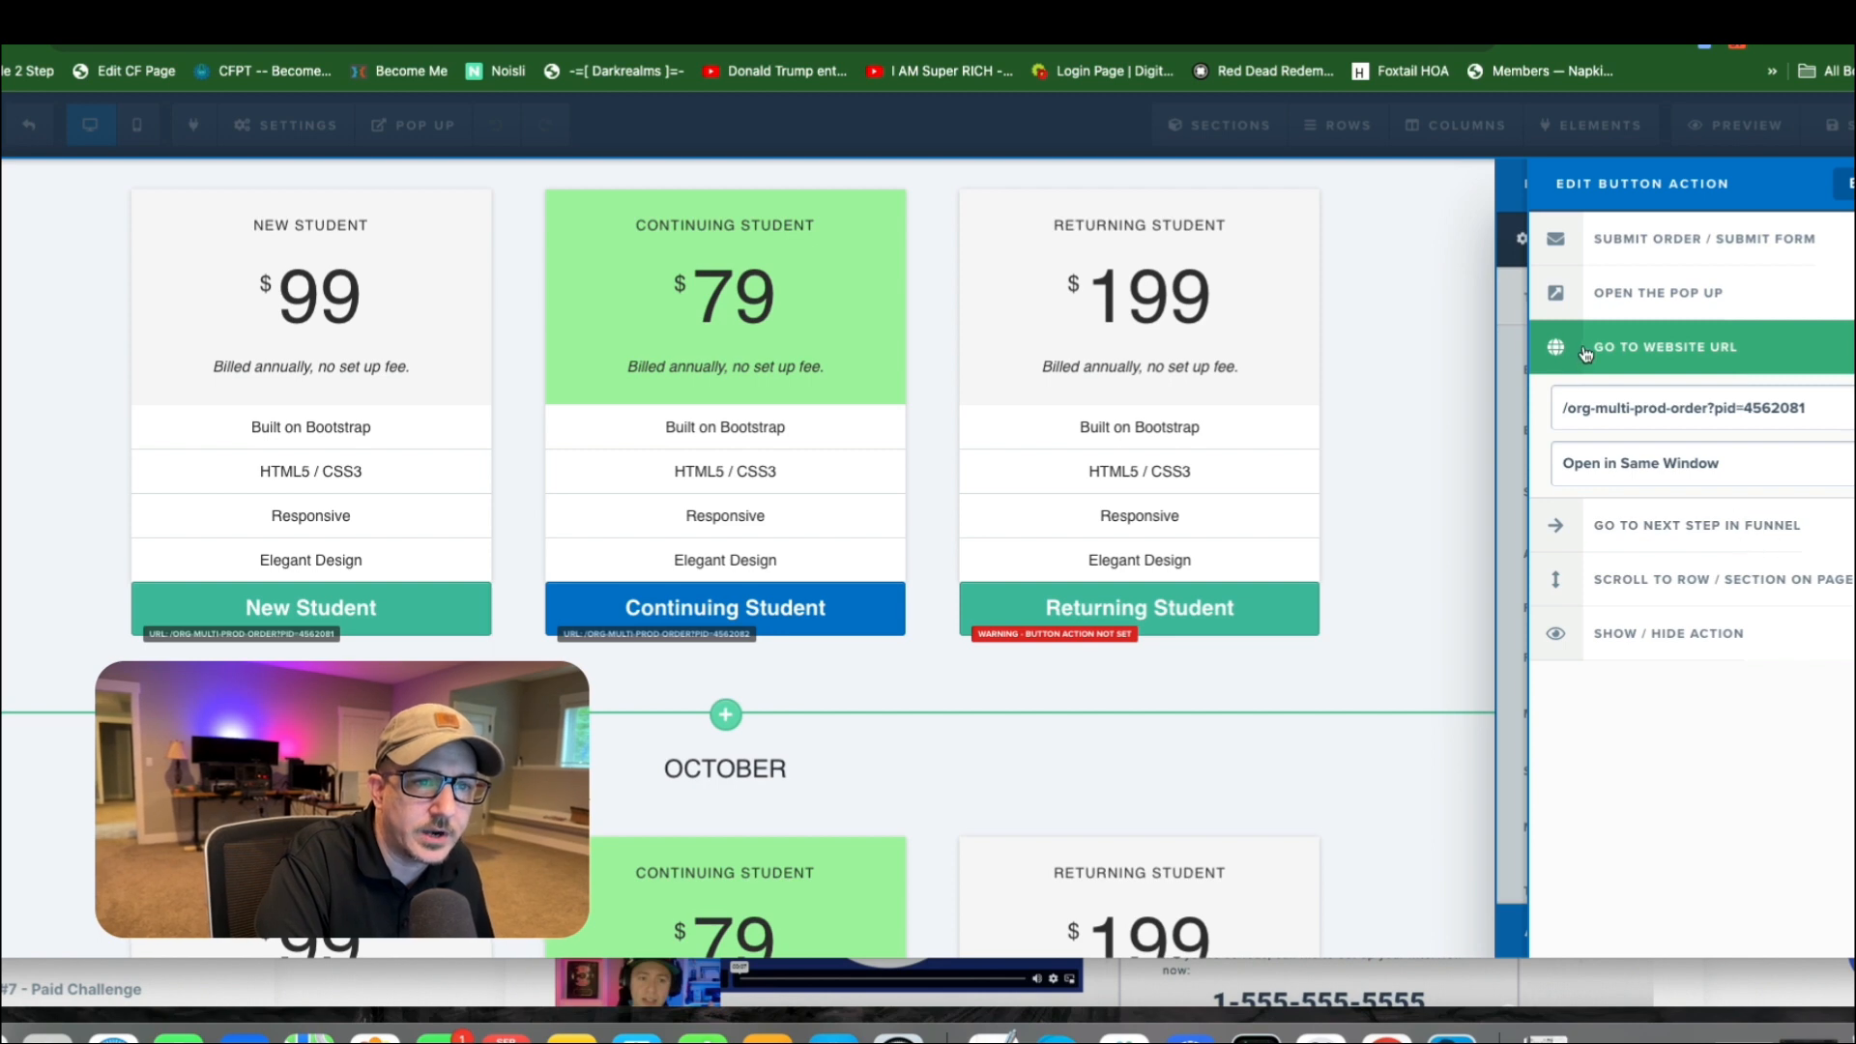
Highlight the ?pid parameter and the product ID 4562081 in the September New Student button's URL.
click(1602, 416)
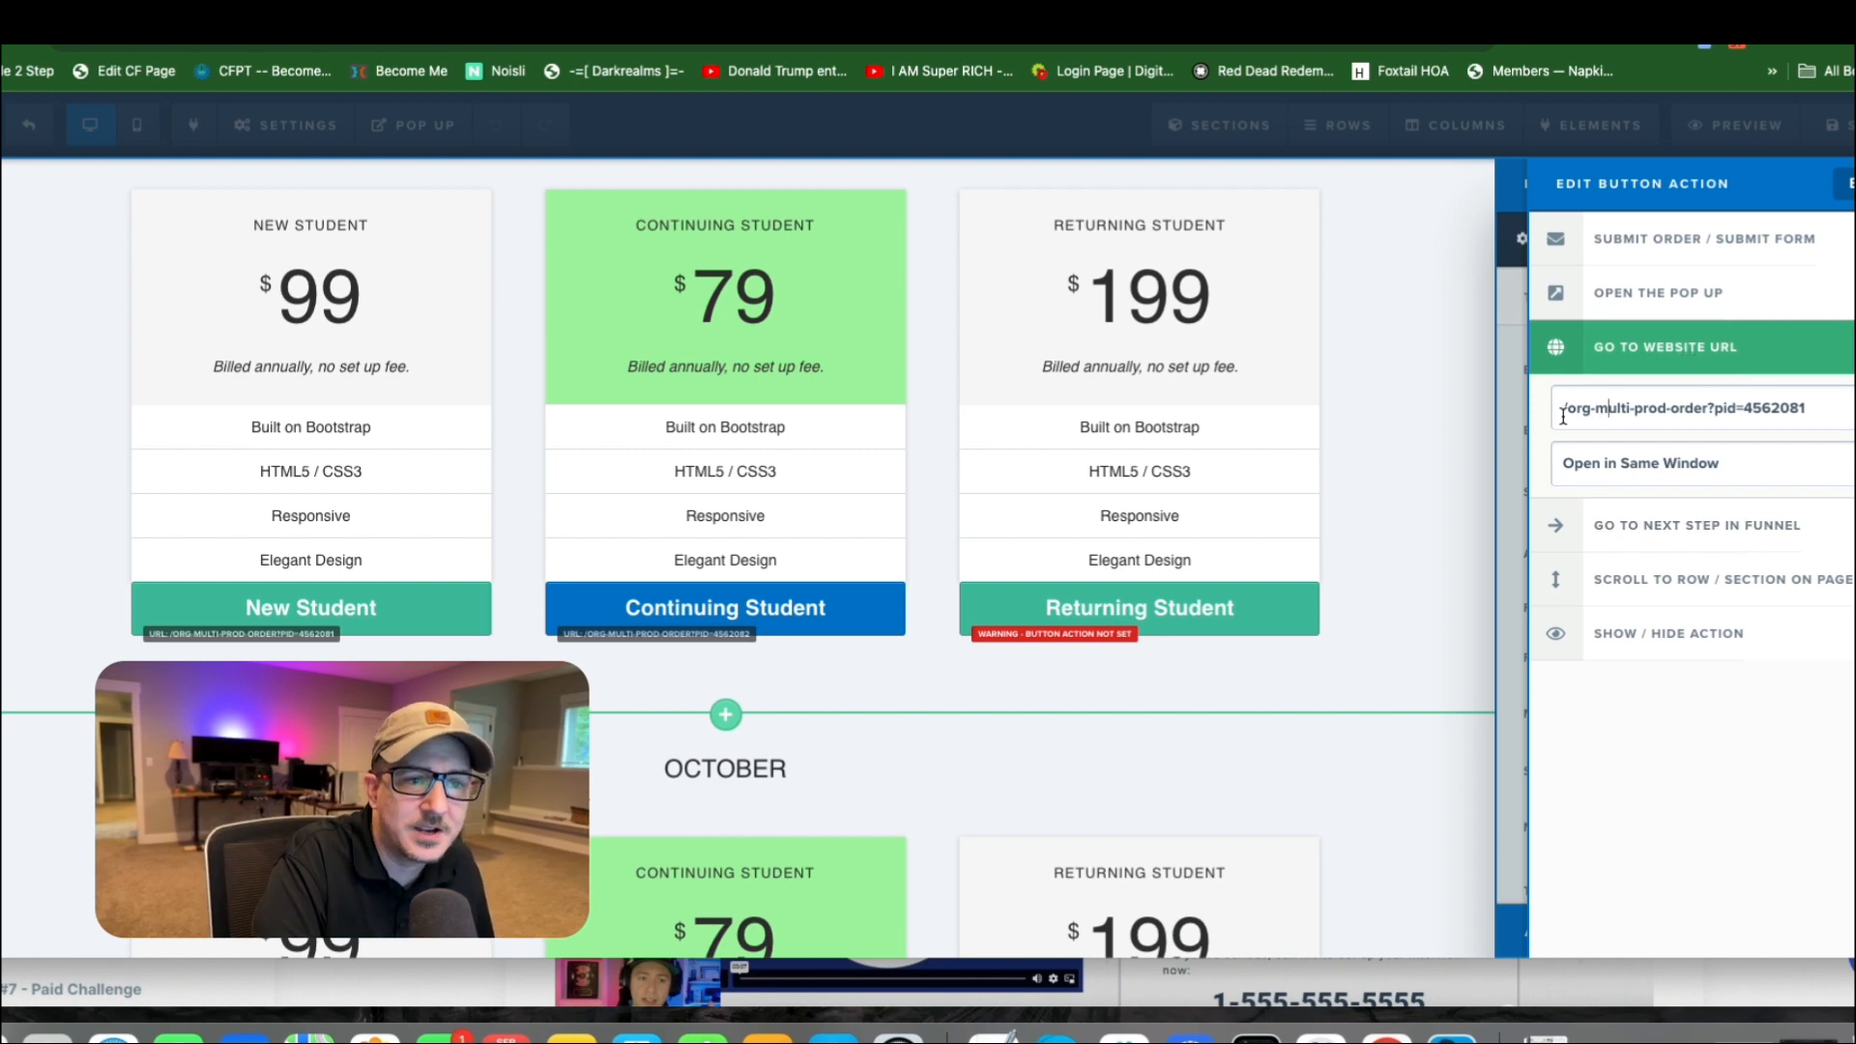
drag(1577, 409, 1737, 408)
click(1743, 410)
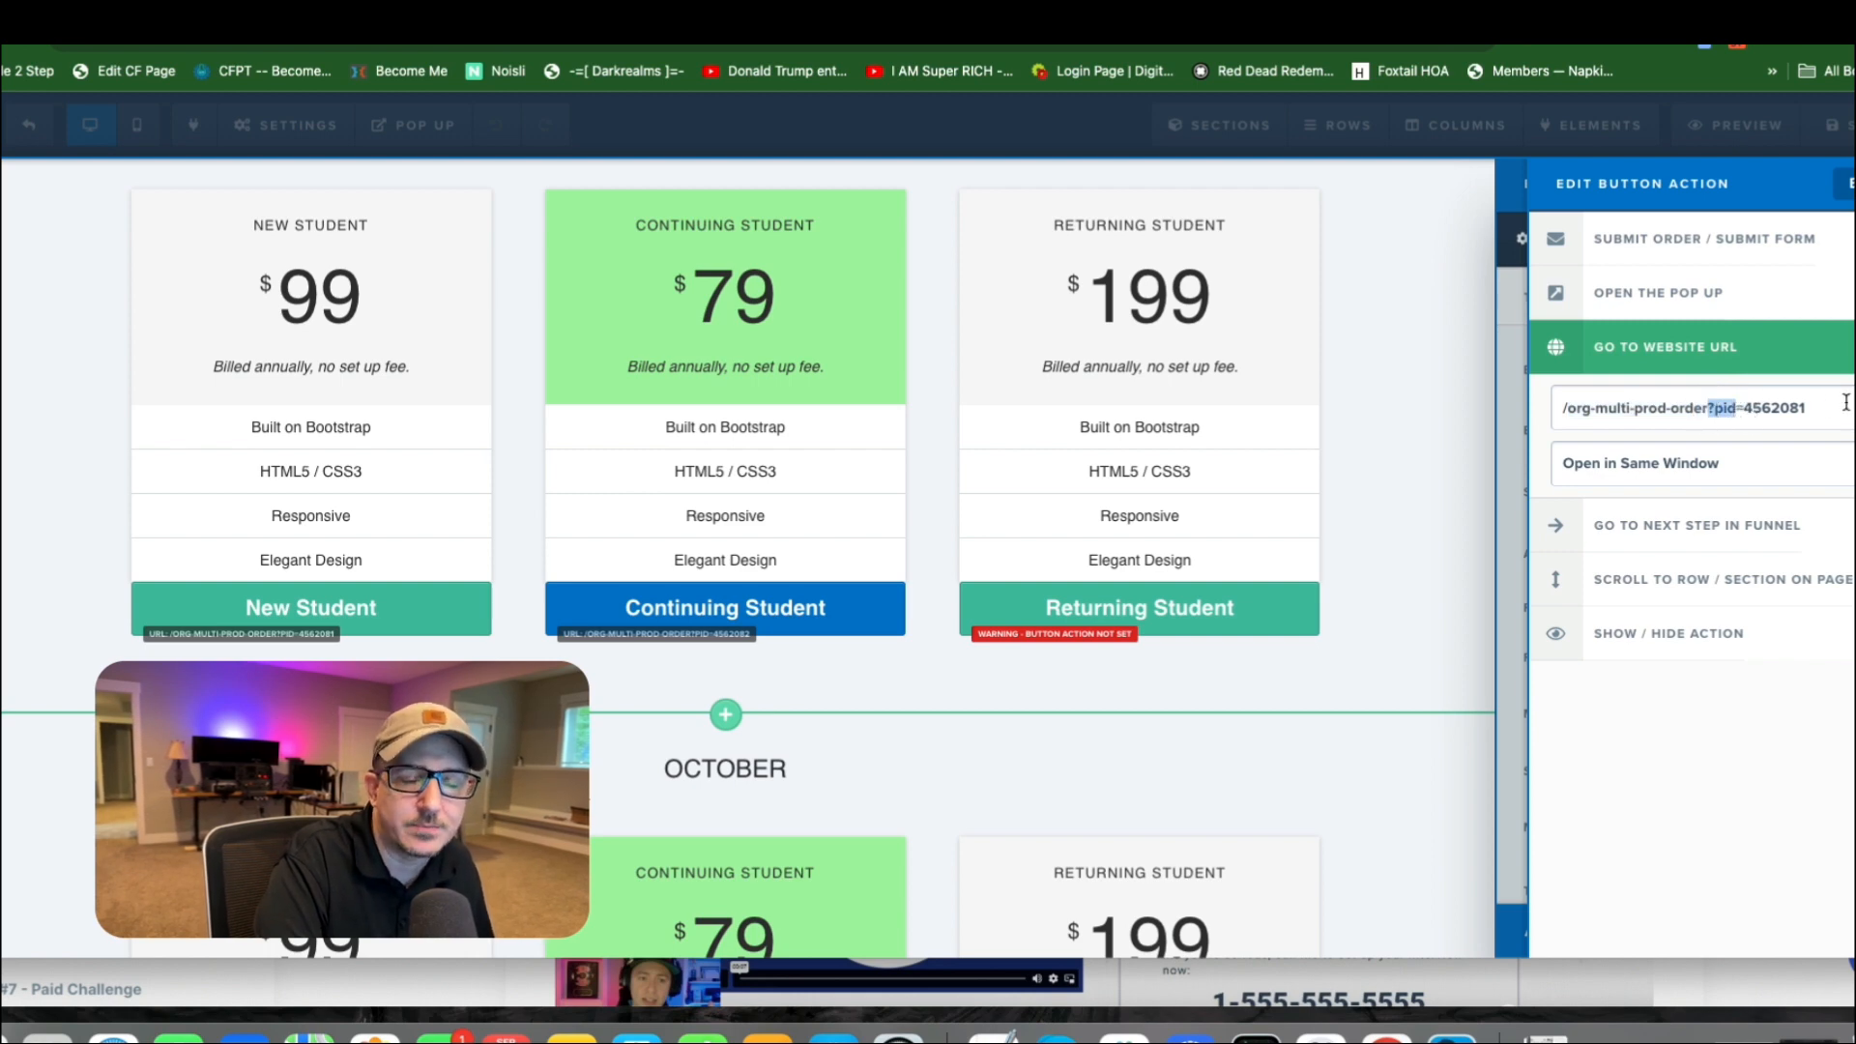
click(1782, 413)
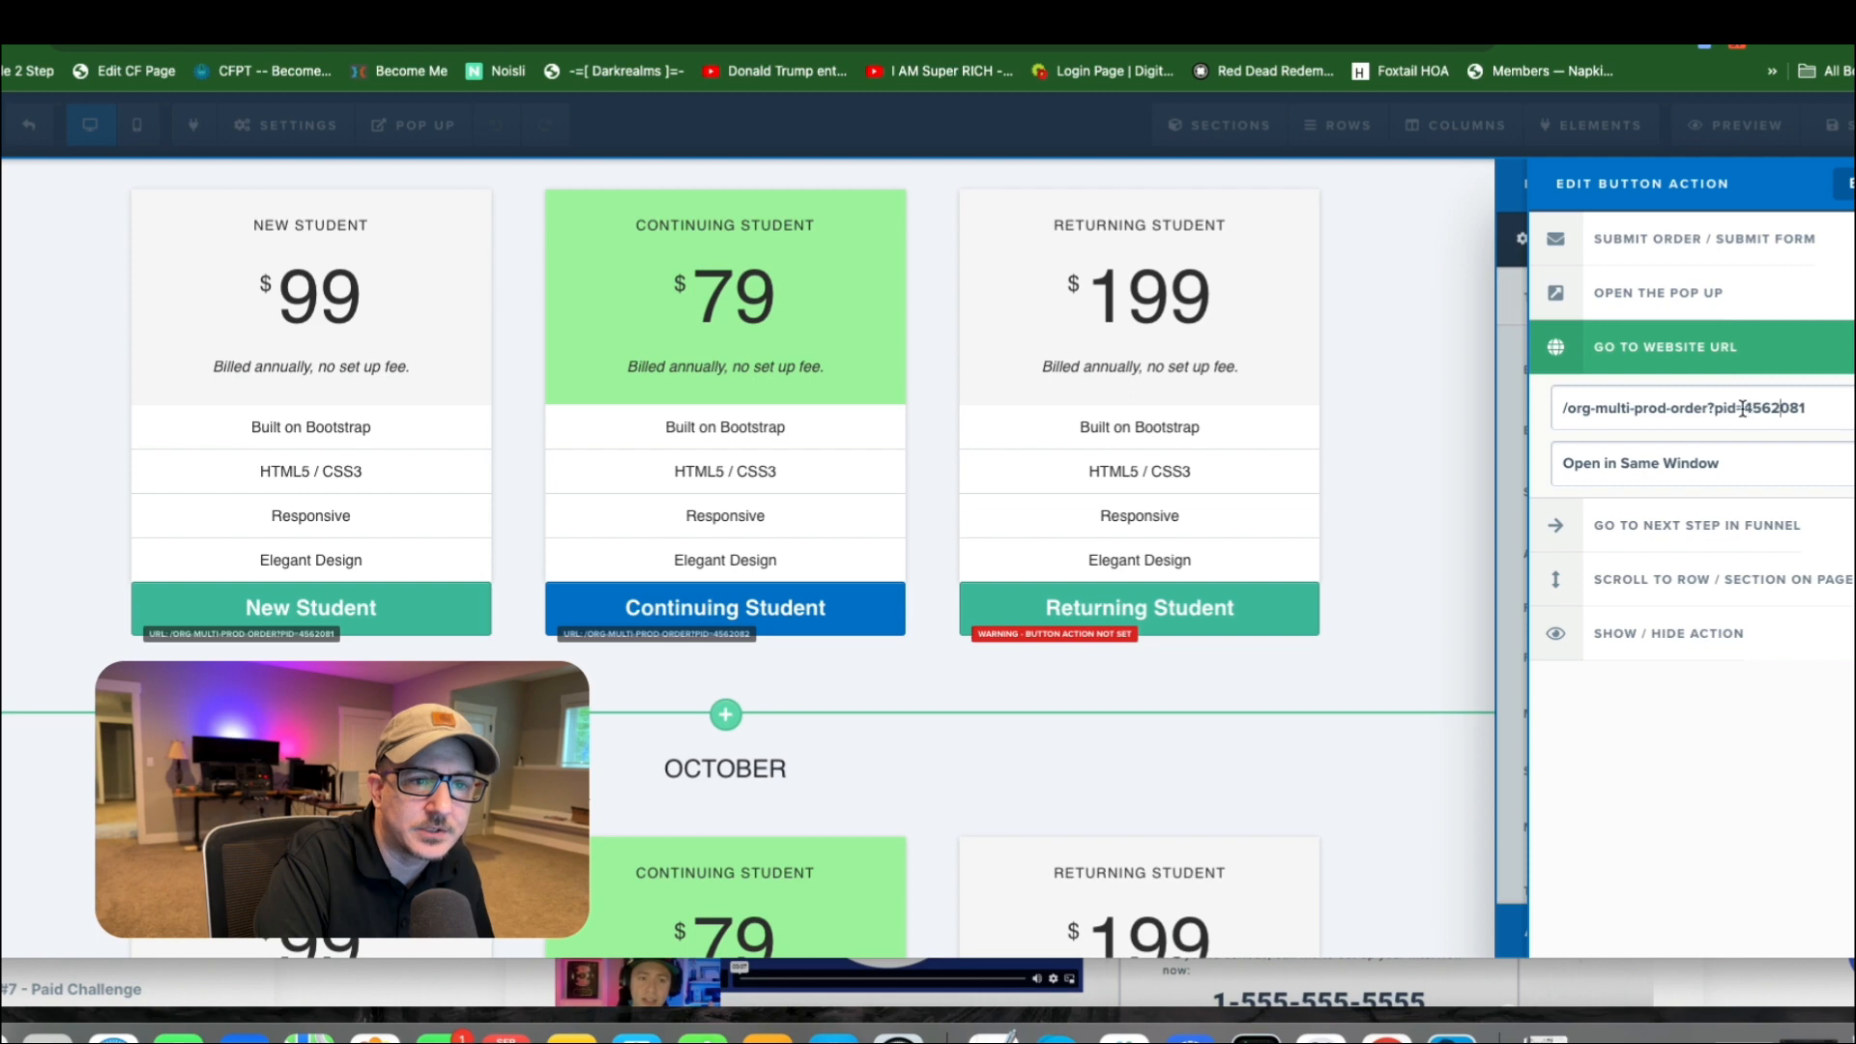
drag(1743, 409, 1805, 410)
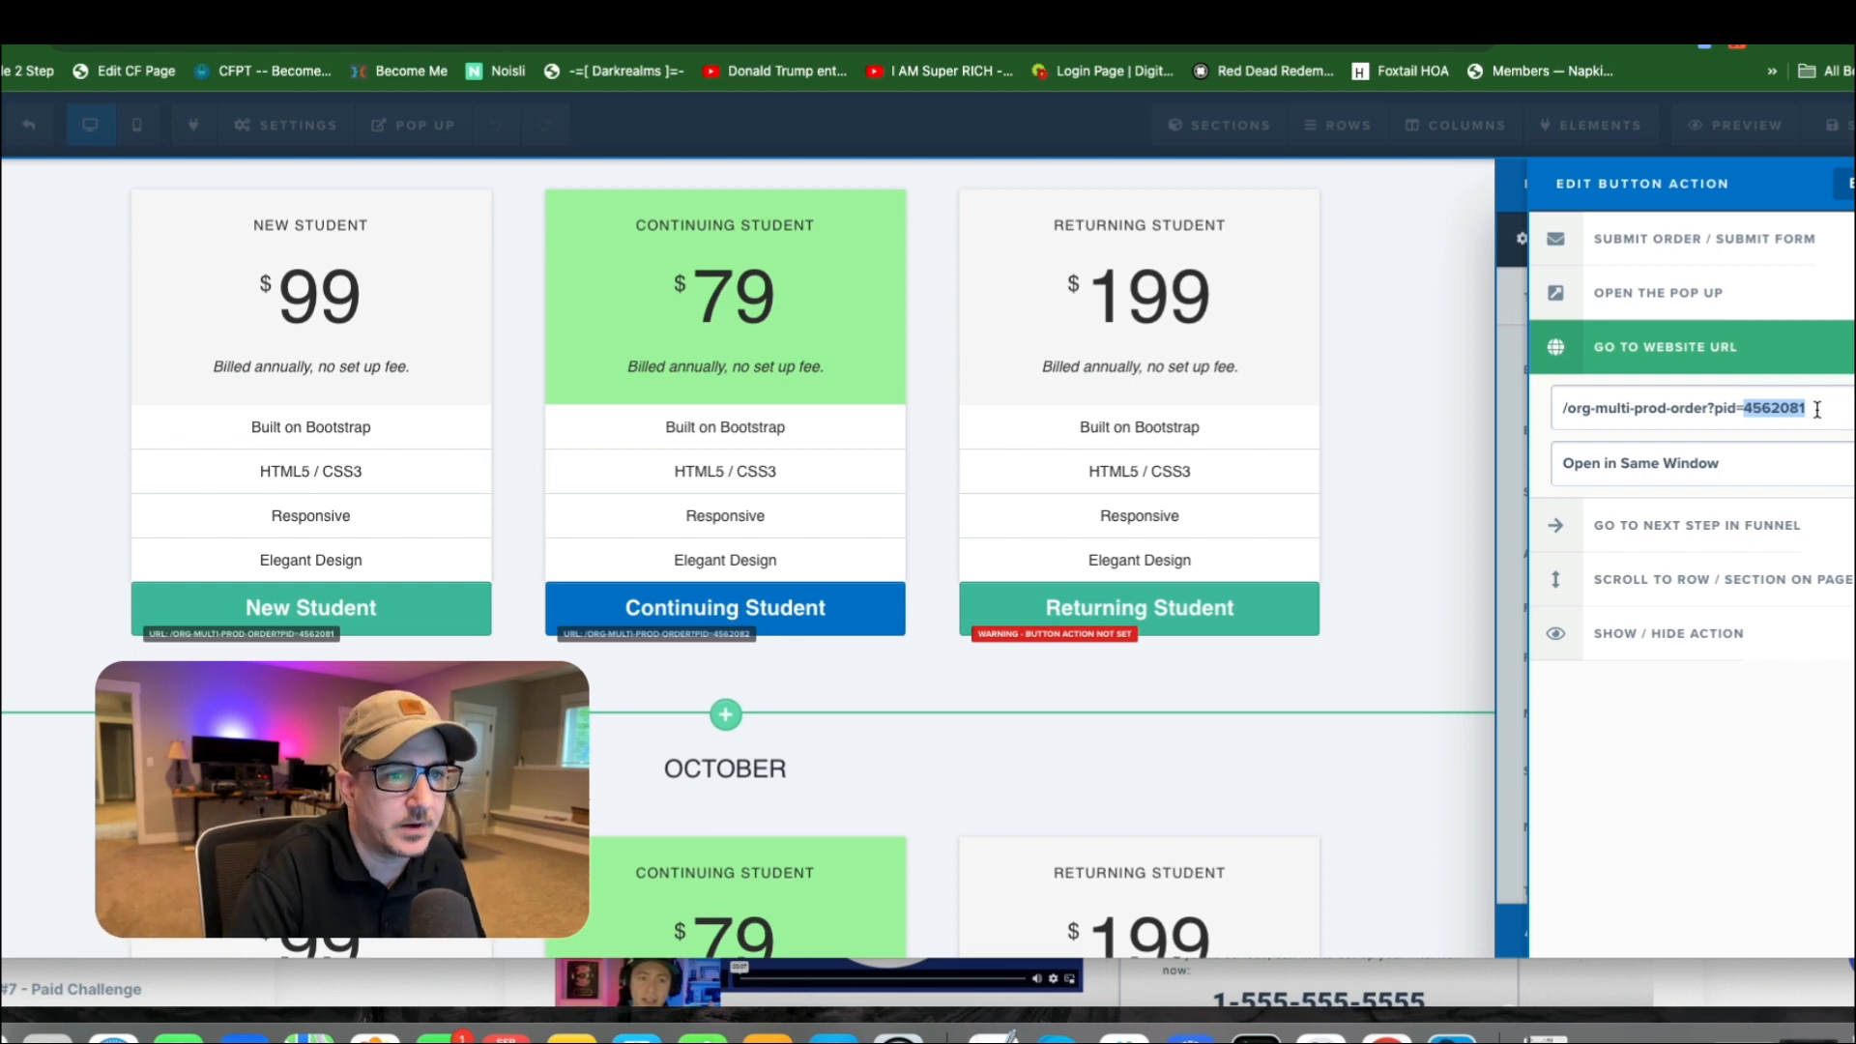
click(1827, 408)
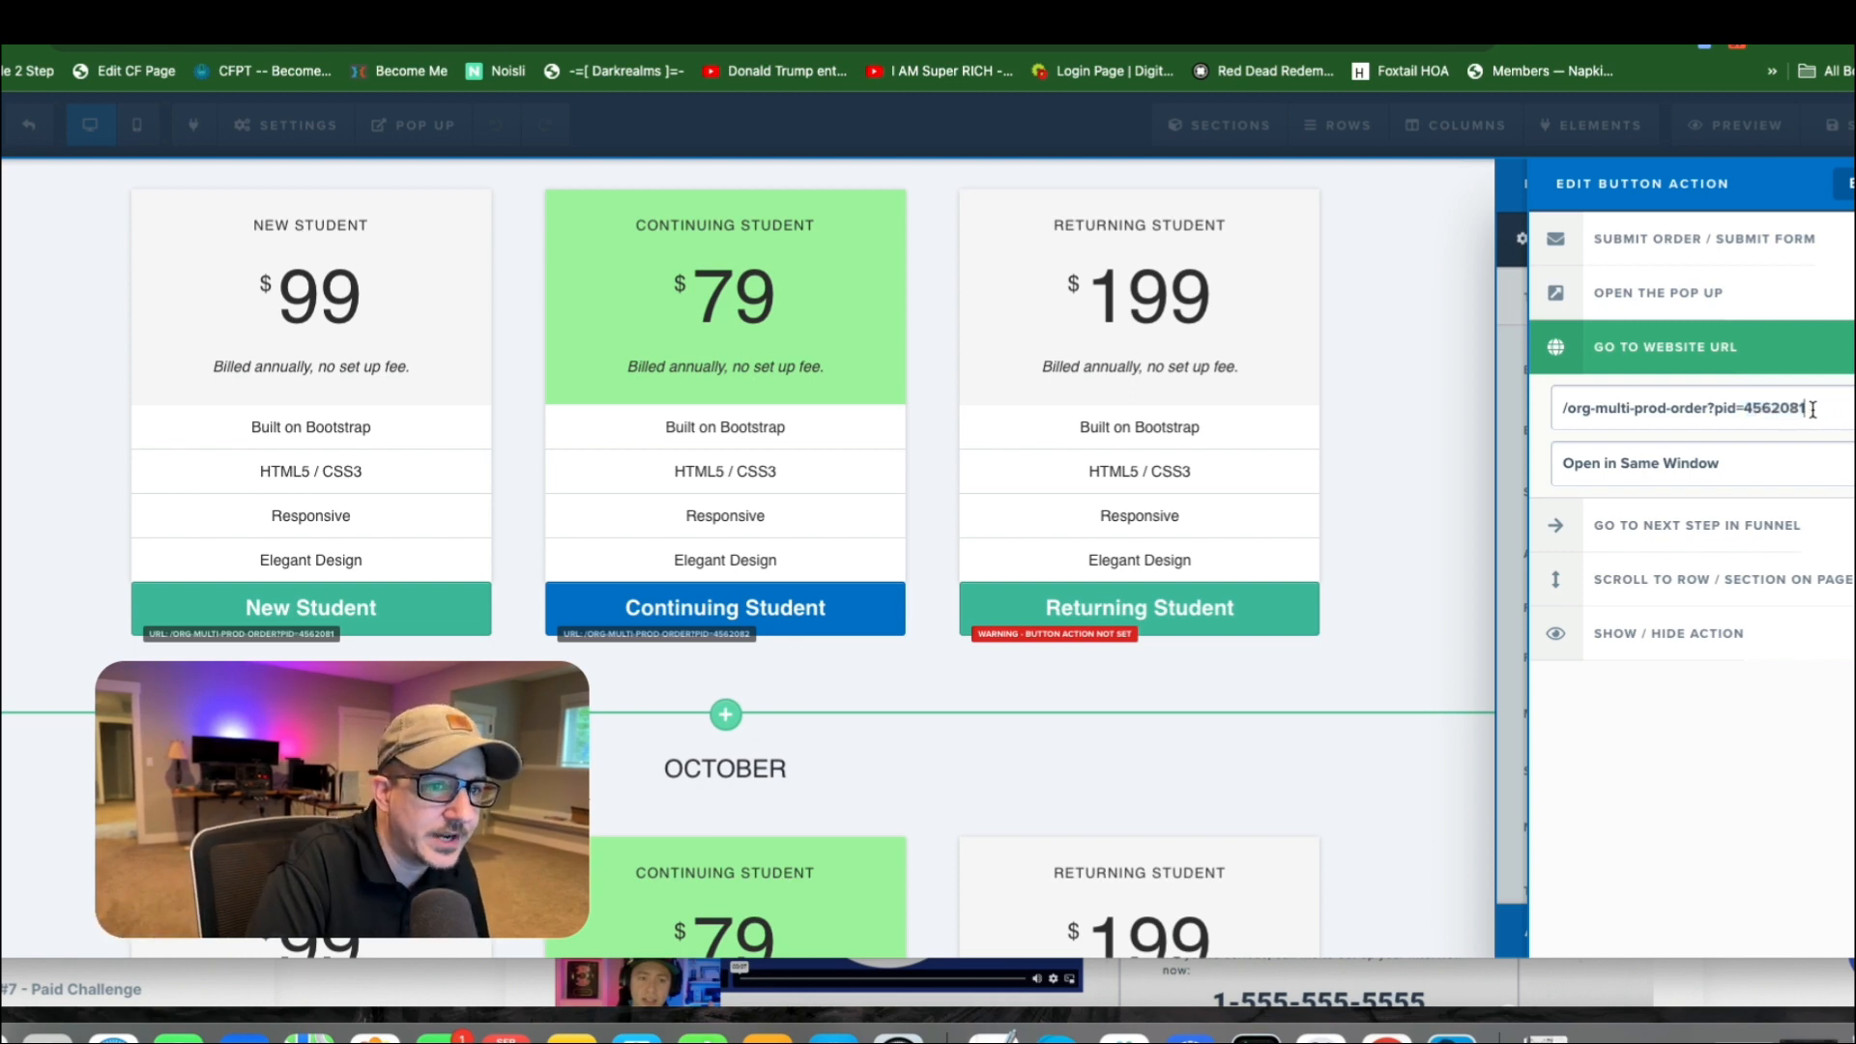
drag(1808, 409, 1744, 410)
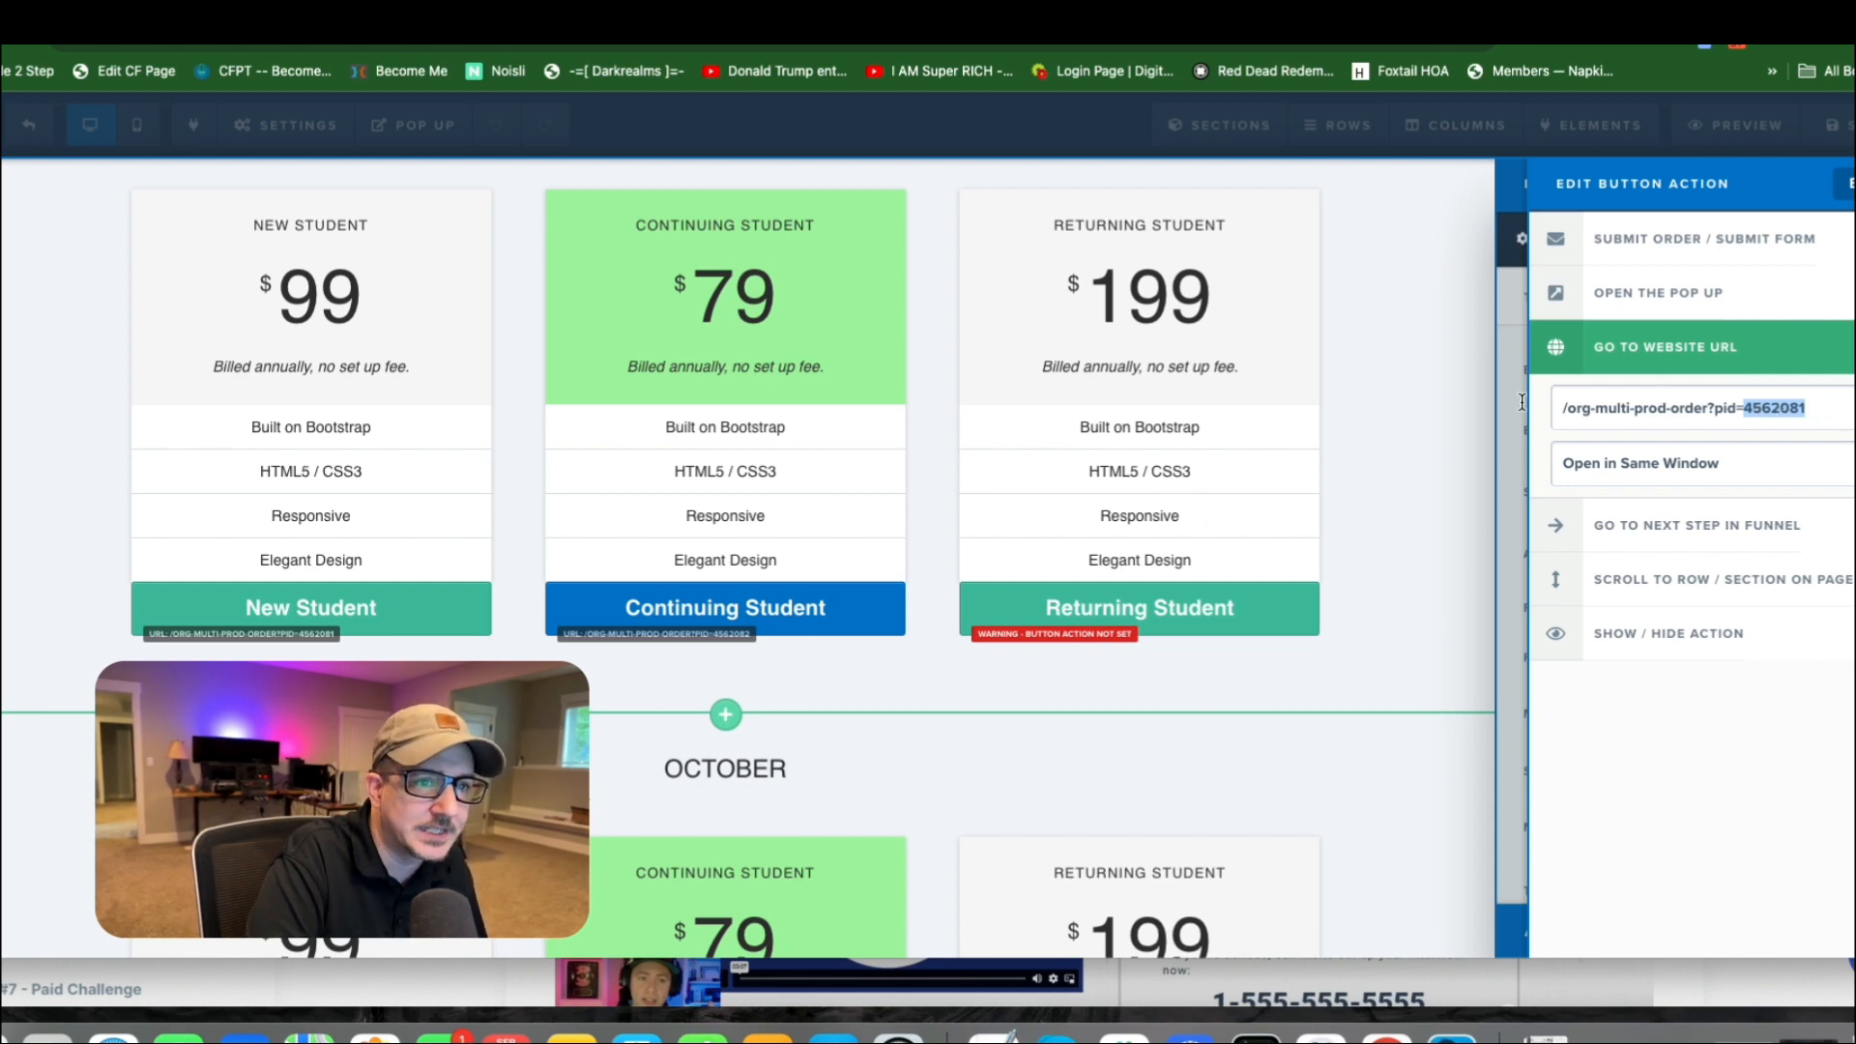
Highlight the complete website URL of the New Student button and close its action settings.
drag(1560, 408, 1851, 414)
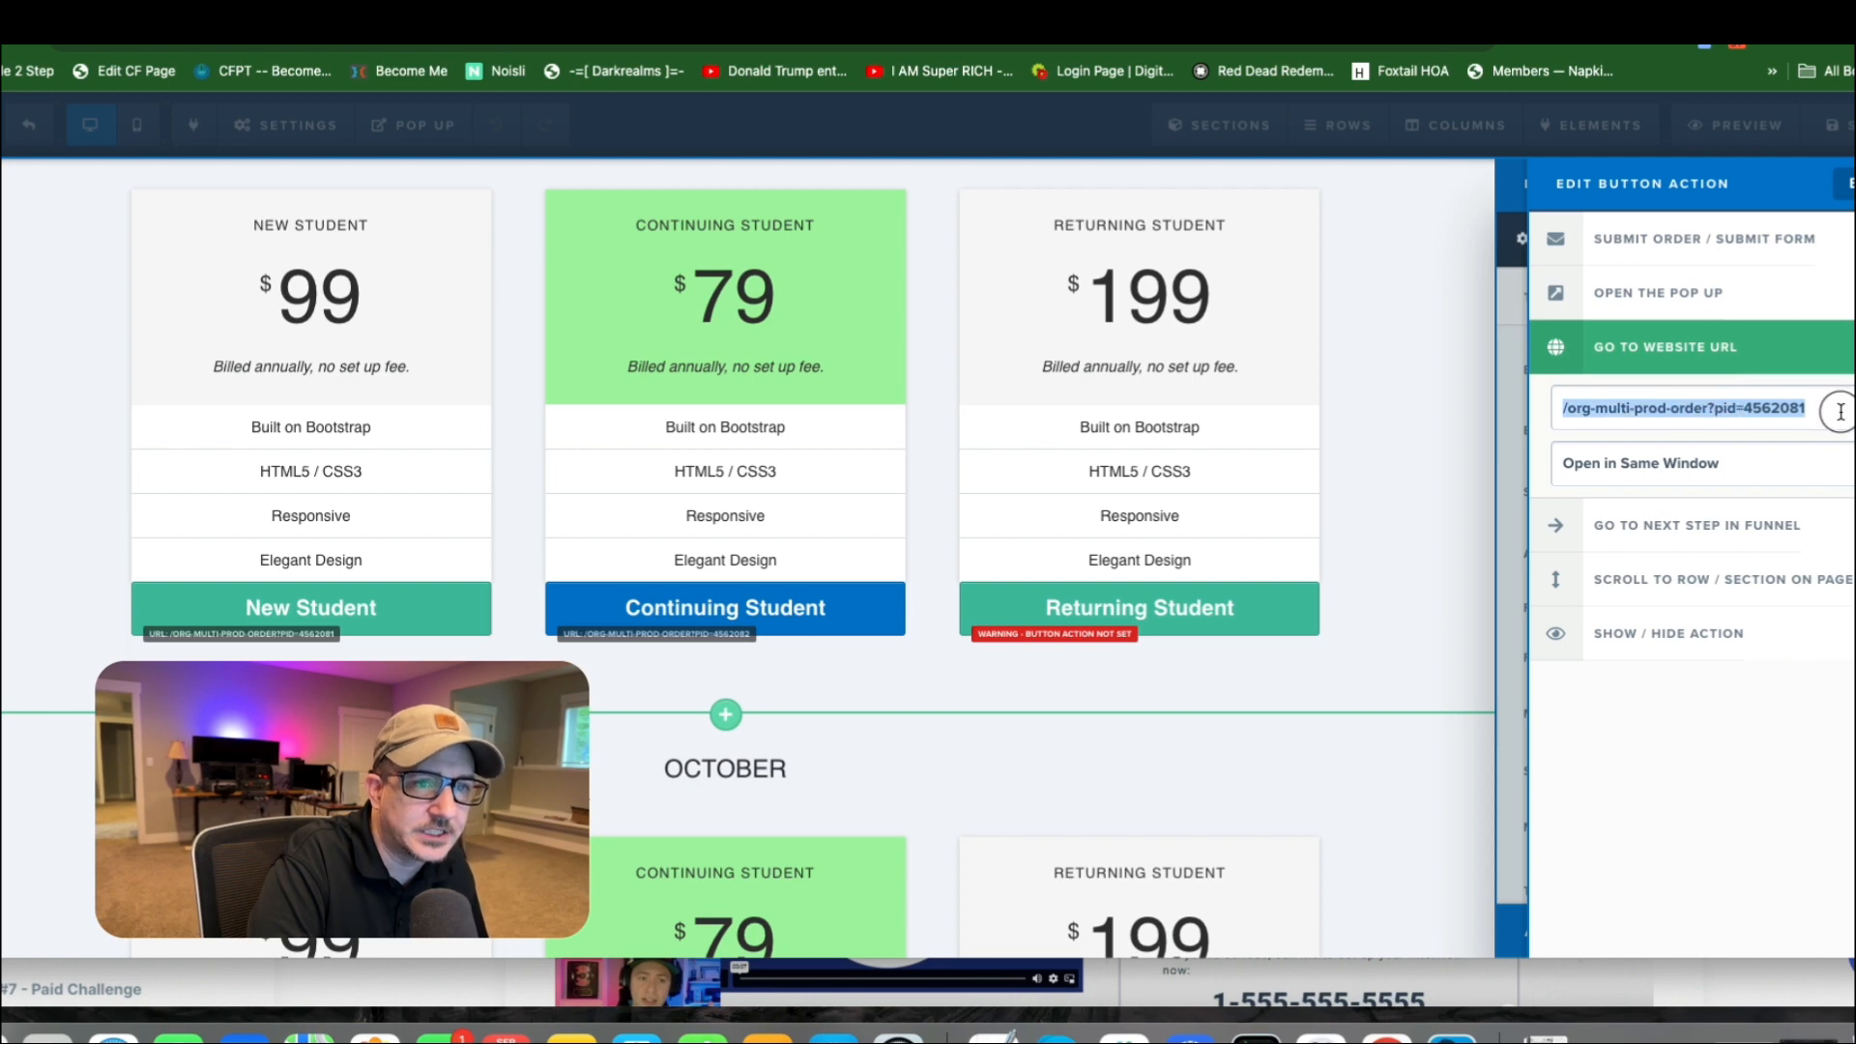
click(1839, 411)
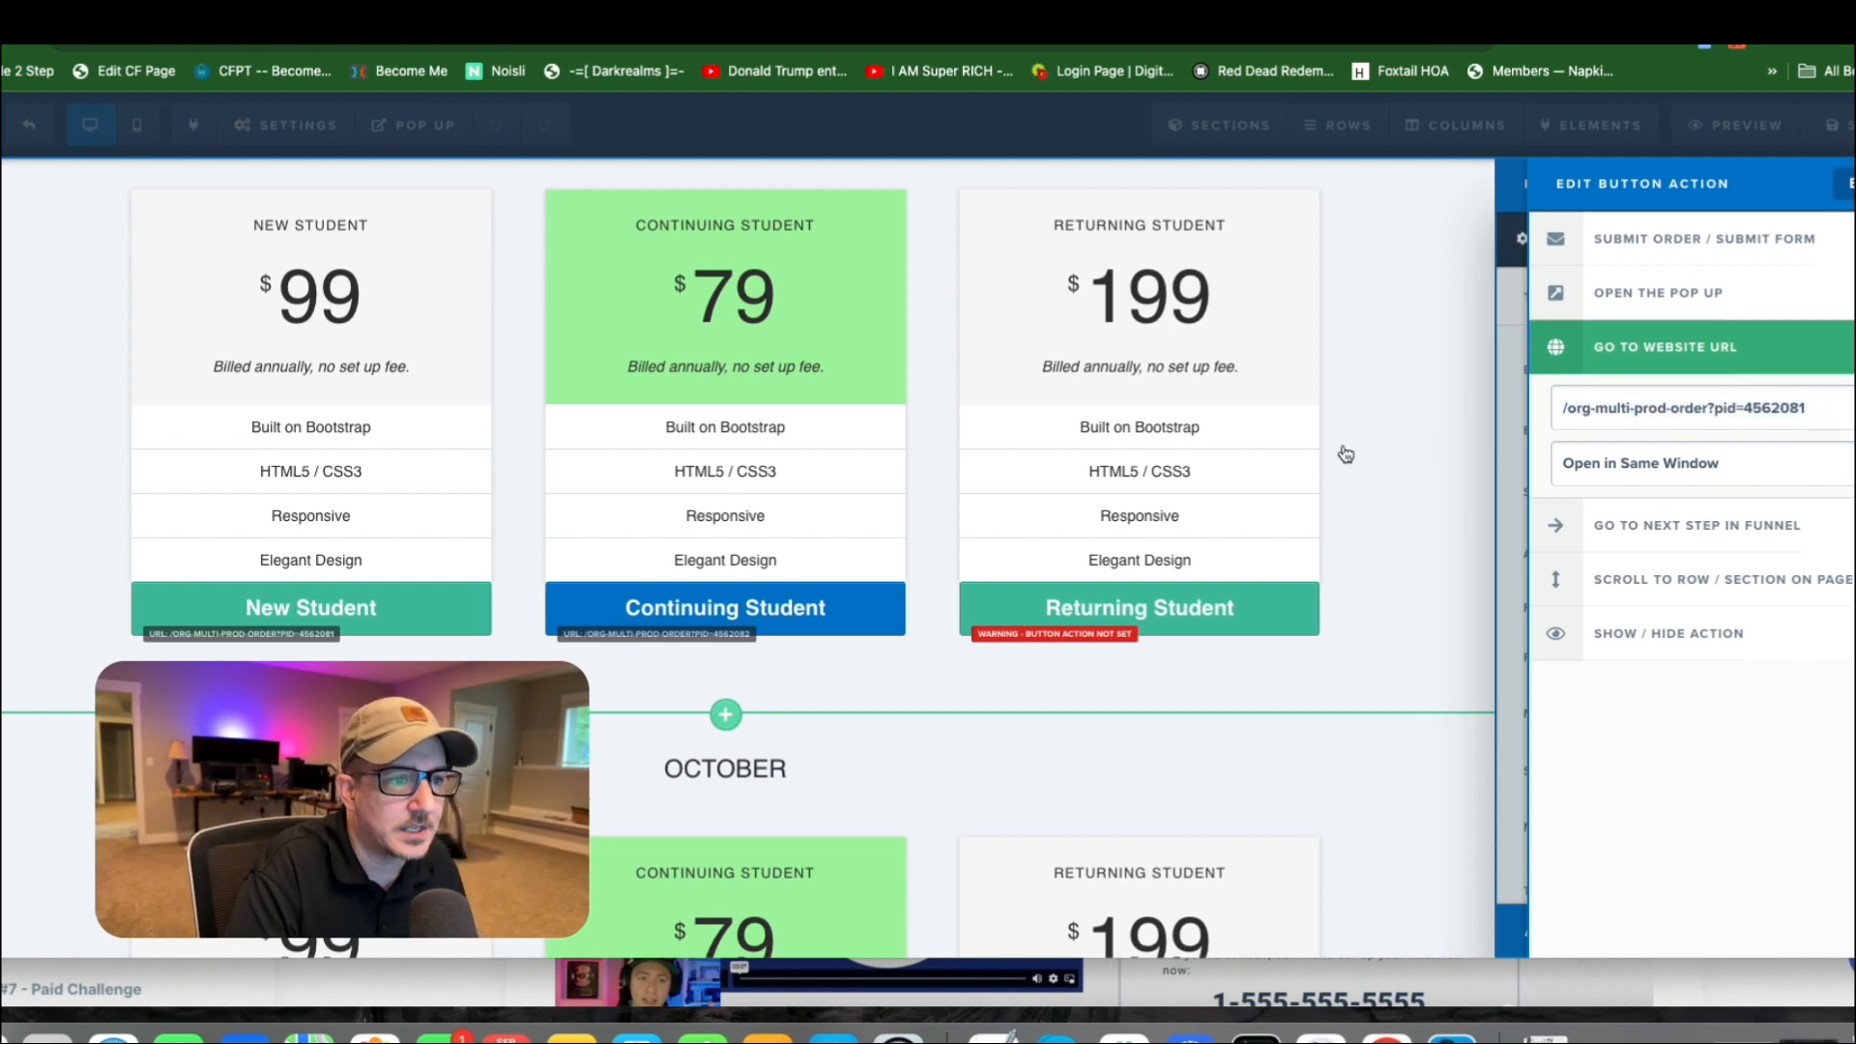
click(1372, 454)
Examine the September, October and November sections, comparing their pricing tables and student buttons.
scroll(1616, 489, up, 3)
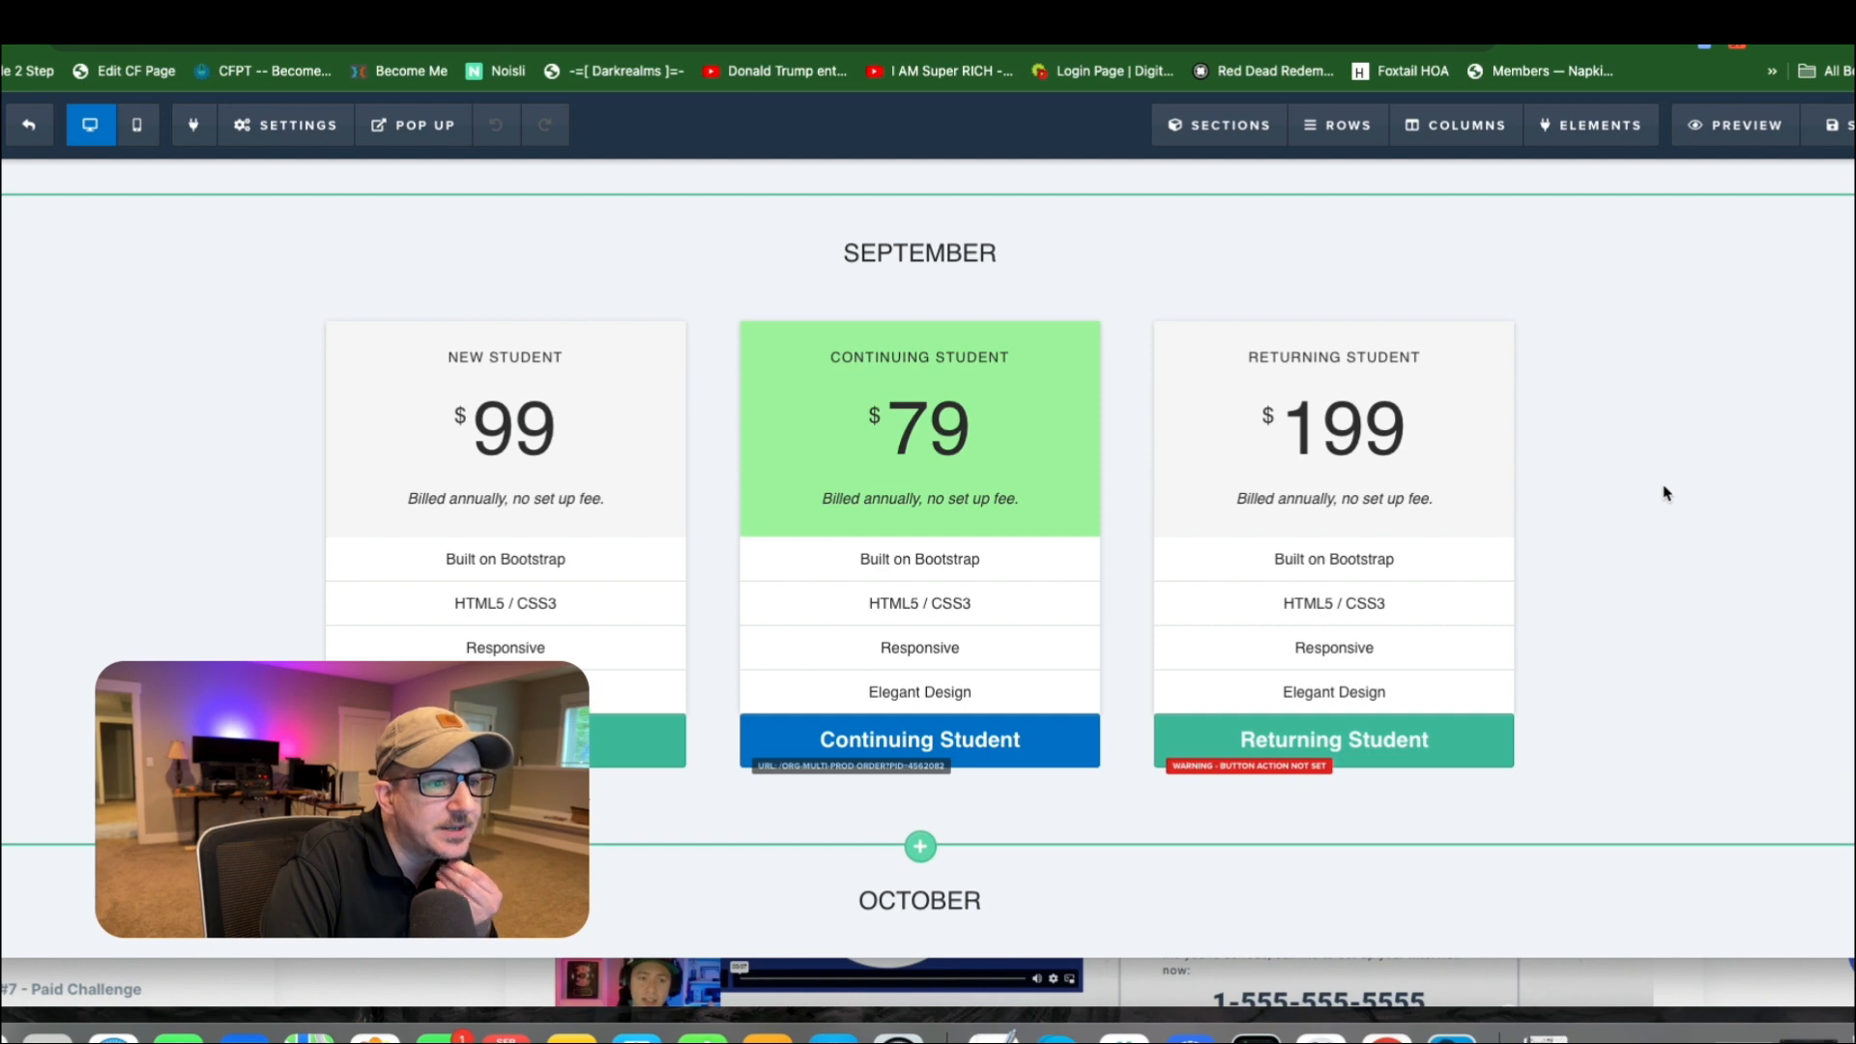
scroll(1620, 558, down, 2)
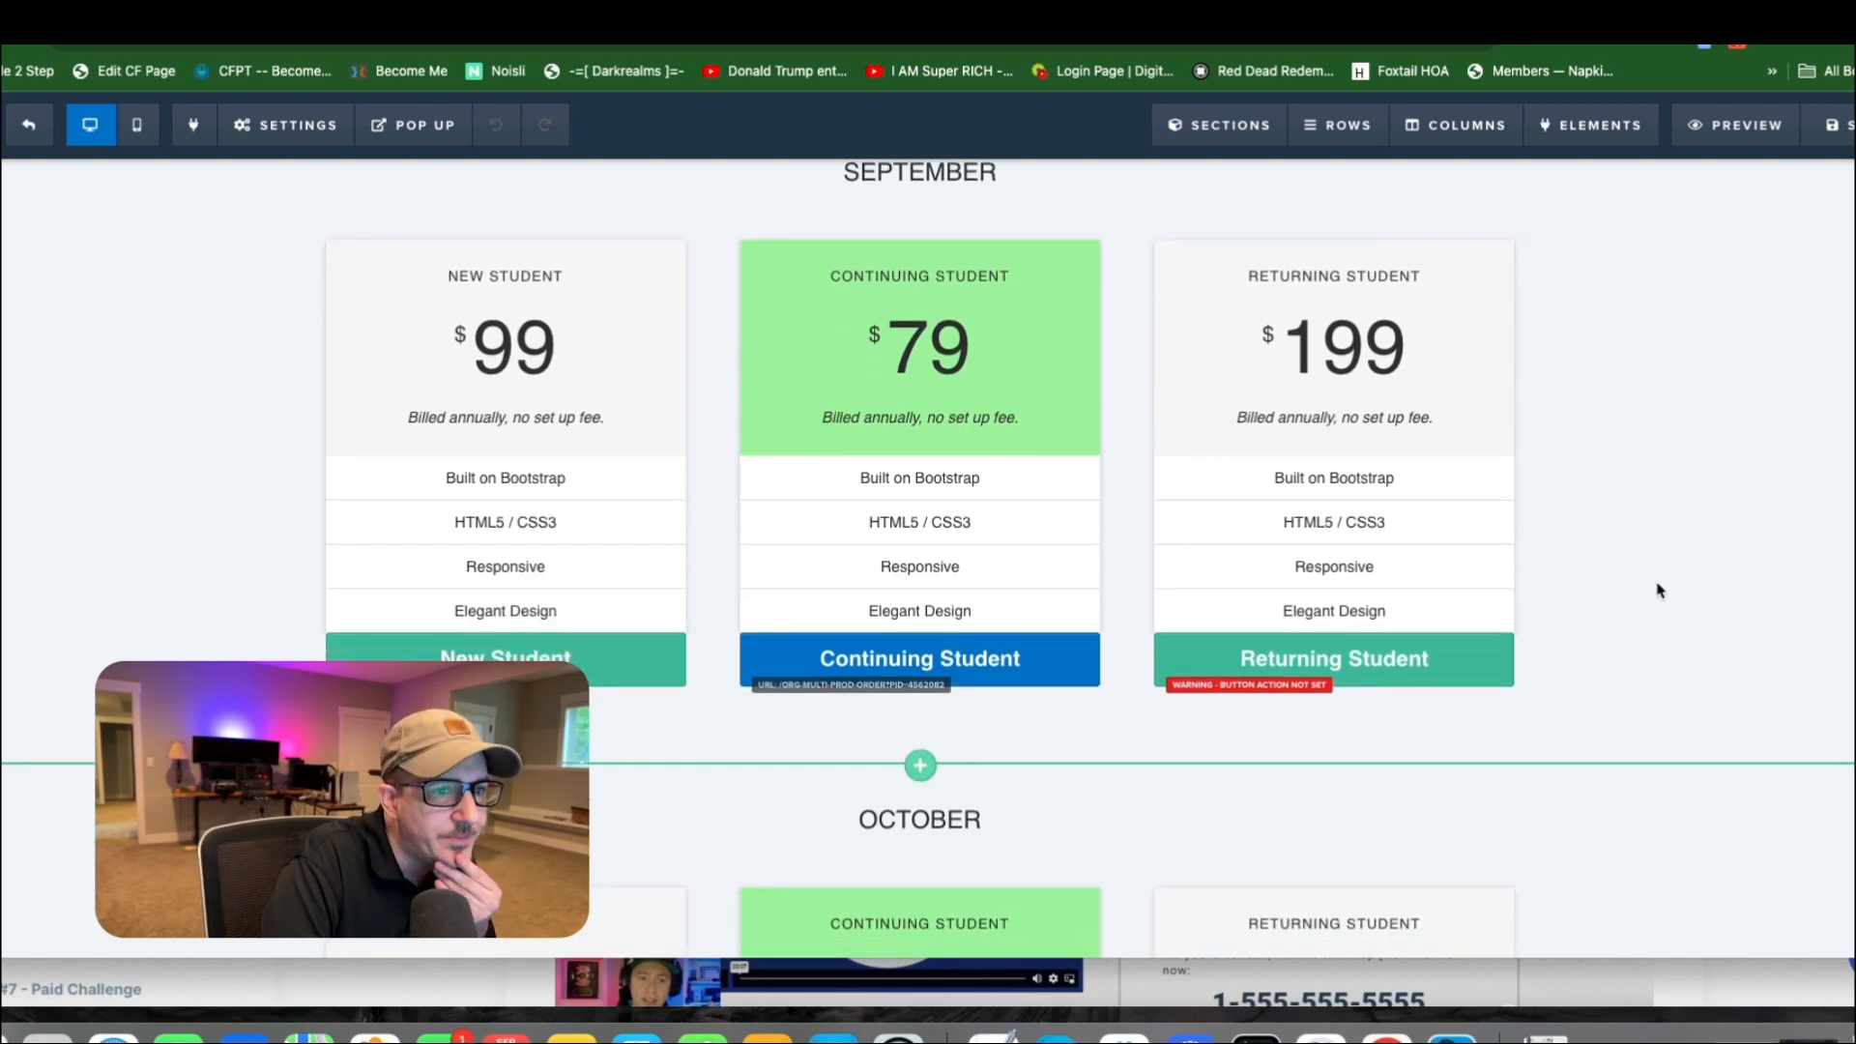
scroll(1663, 591, down, 2)
scroll(1653, 591, up, 1)
scroll(1653, 591, up, 3)
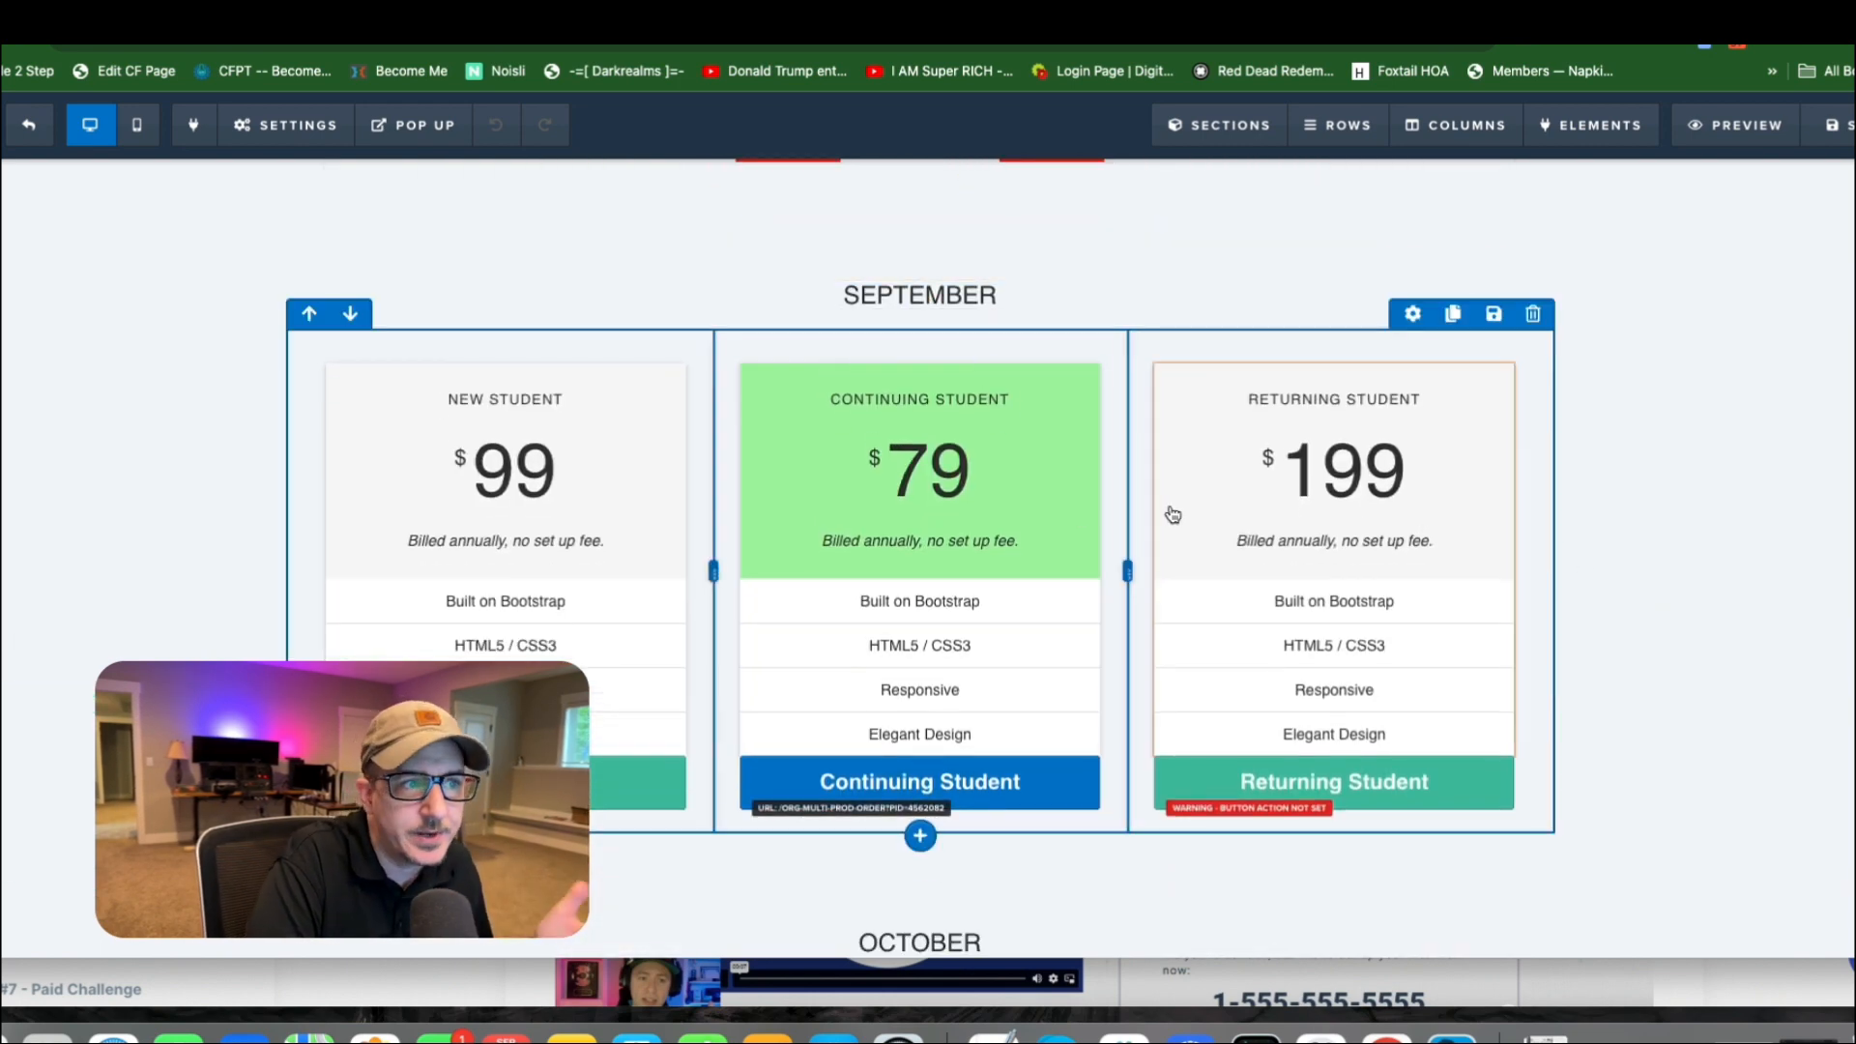
scroll(1173, 518, down, 5)
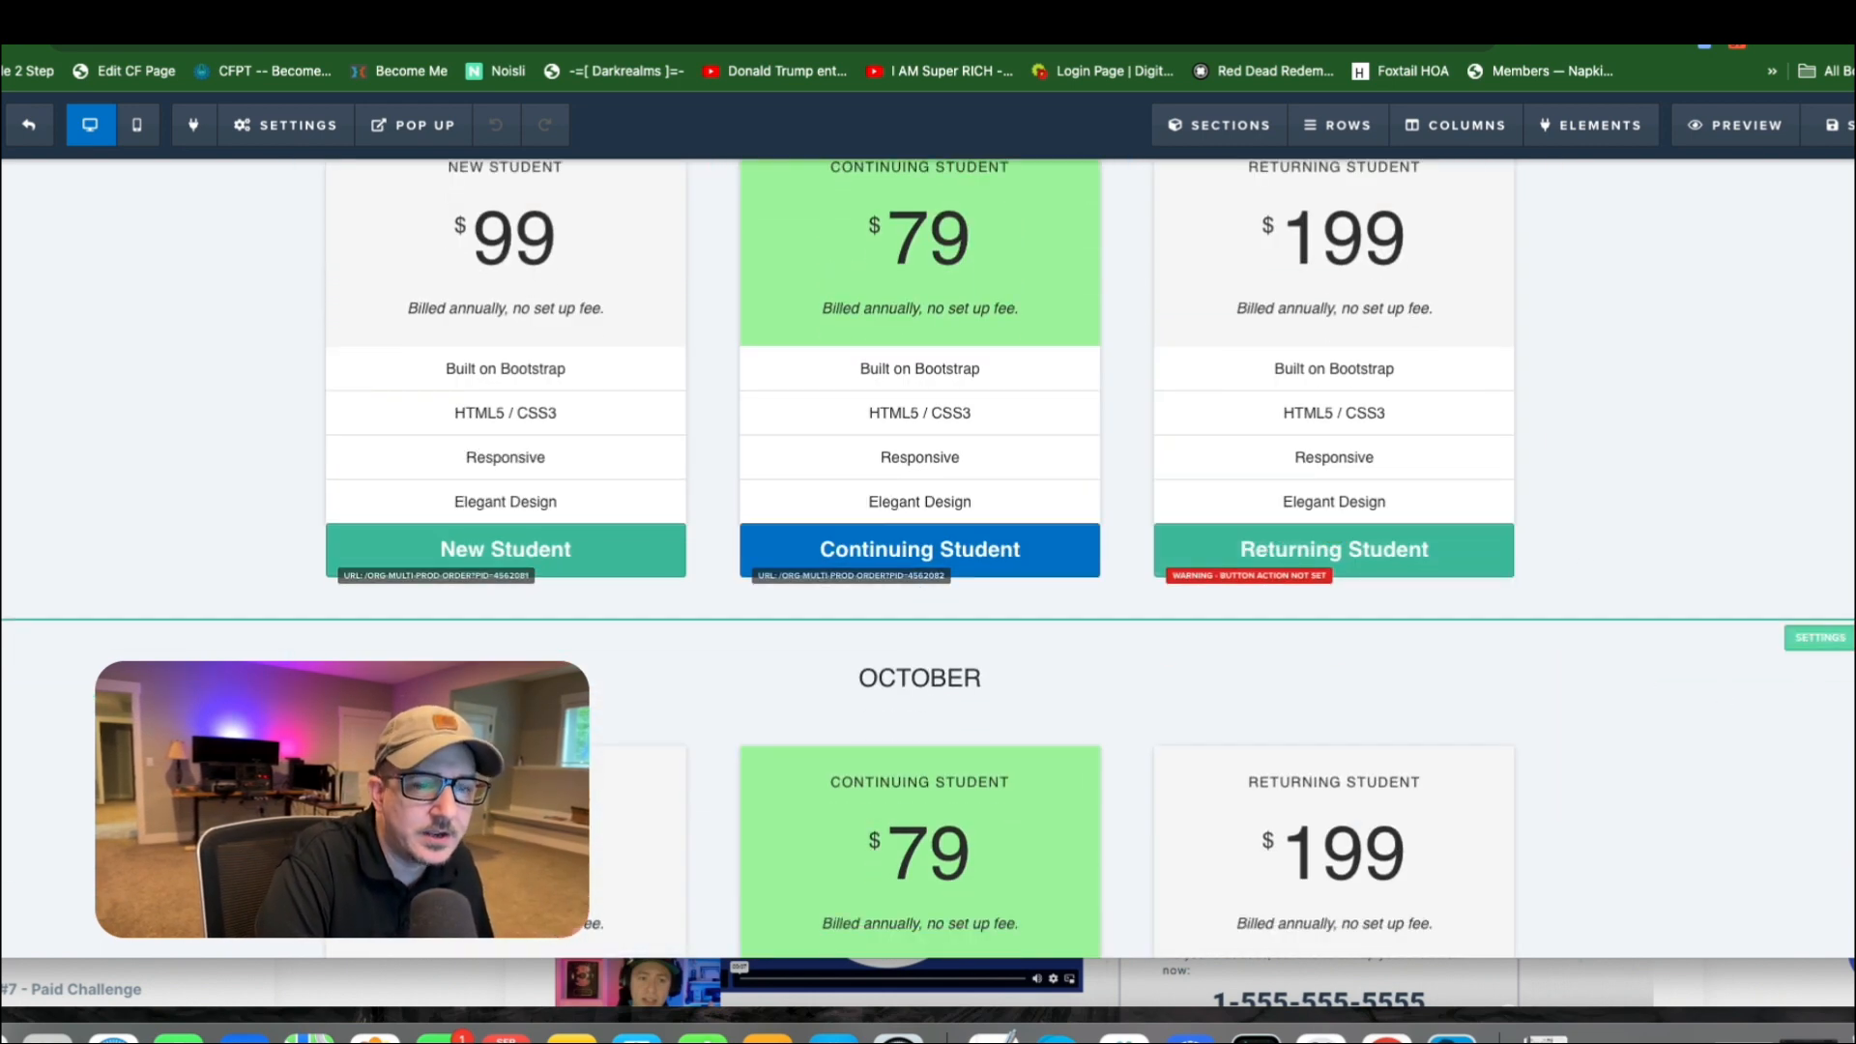
scroll(1782, 630, down, 10)
scroll(1823, 381, up, 5)
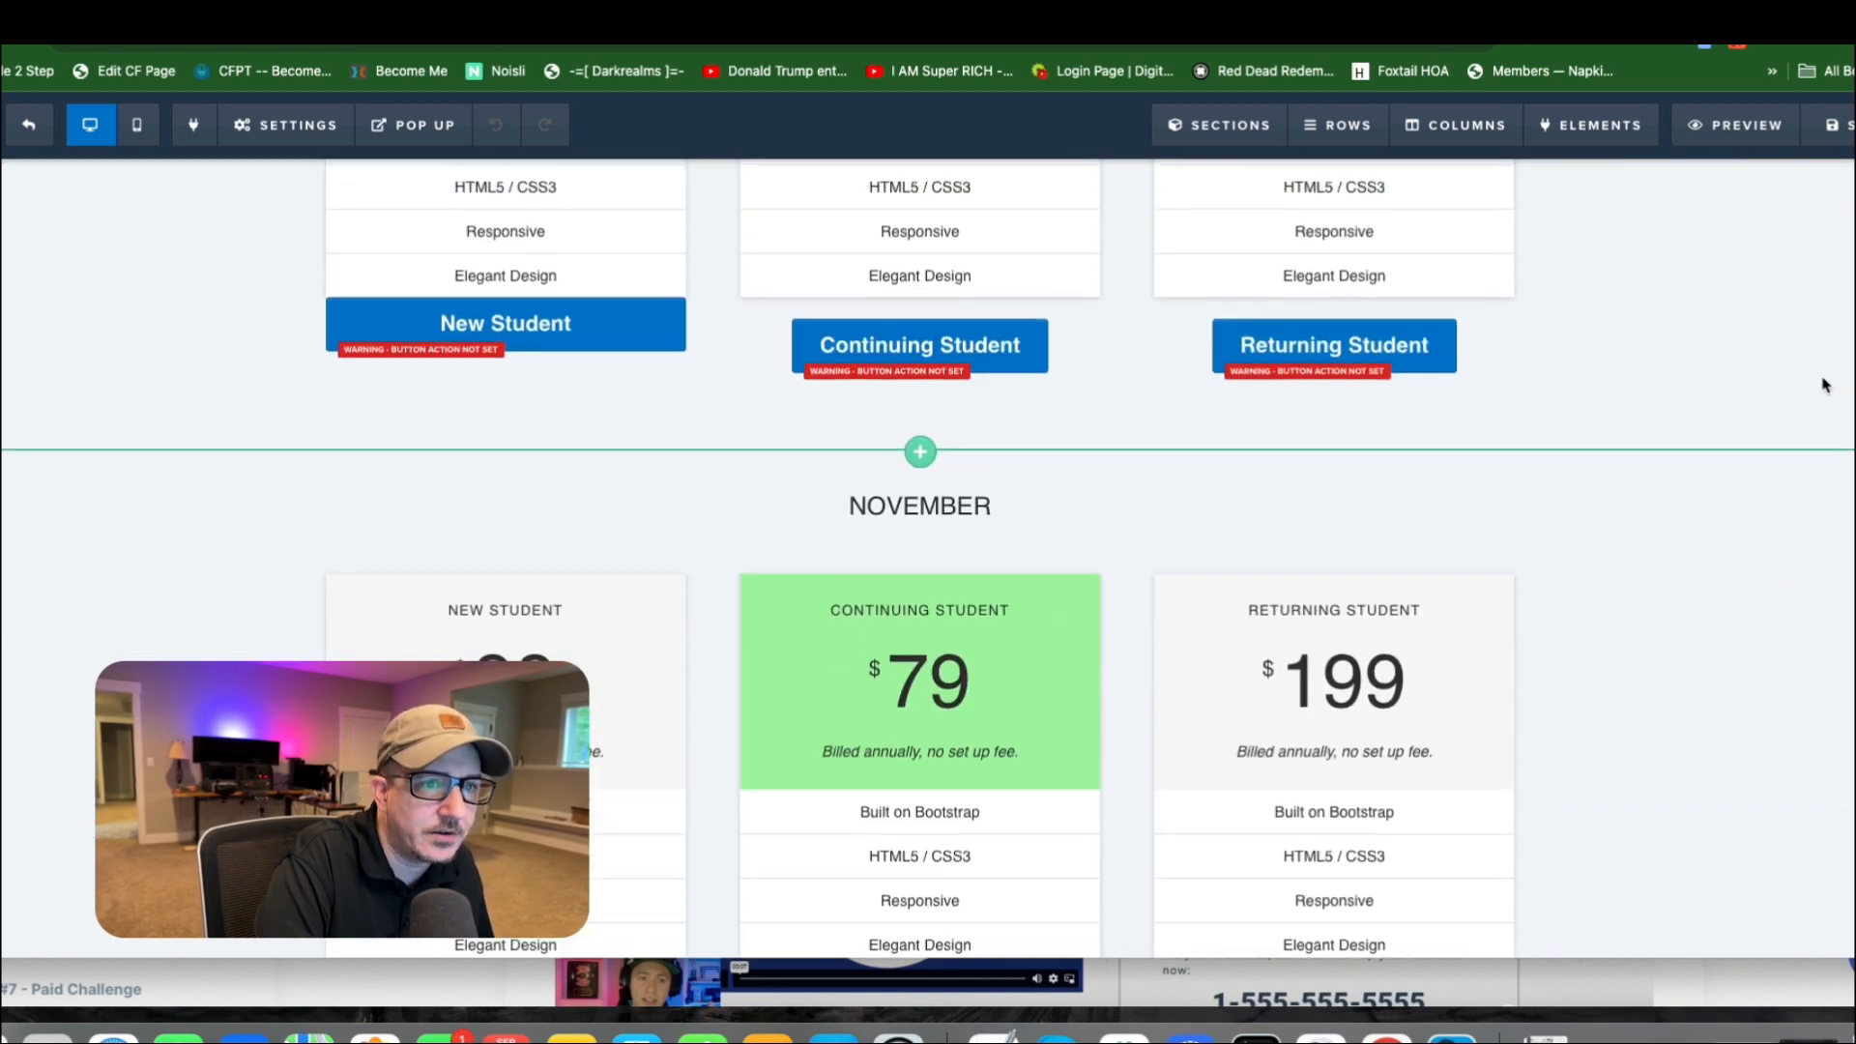
Hide the October product section (OCT-SECTION) on the page.
scroll(1806, 380, up, 3)
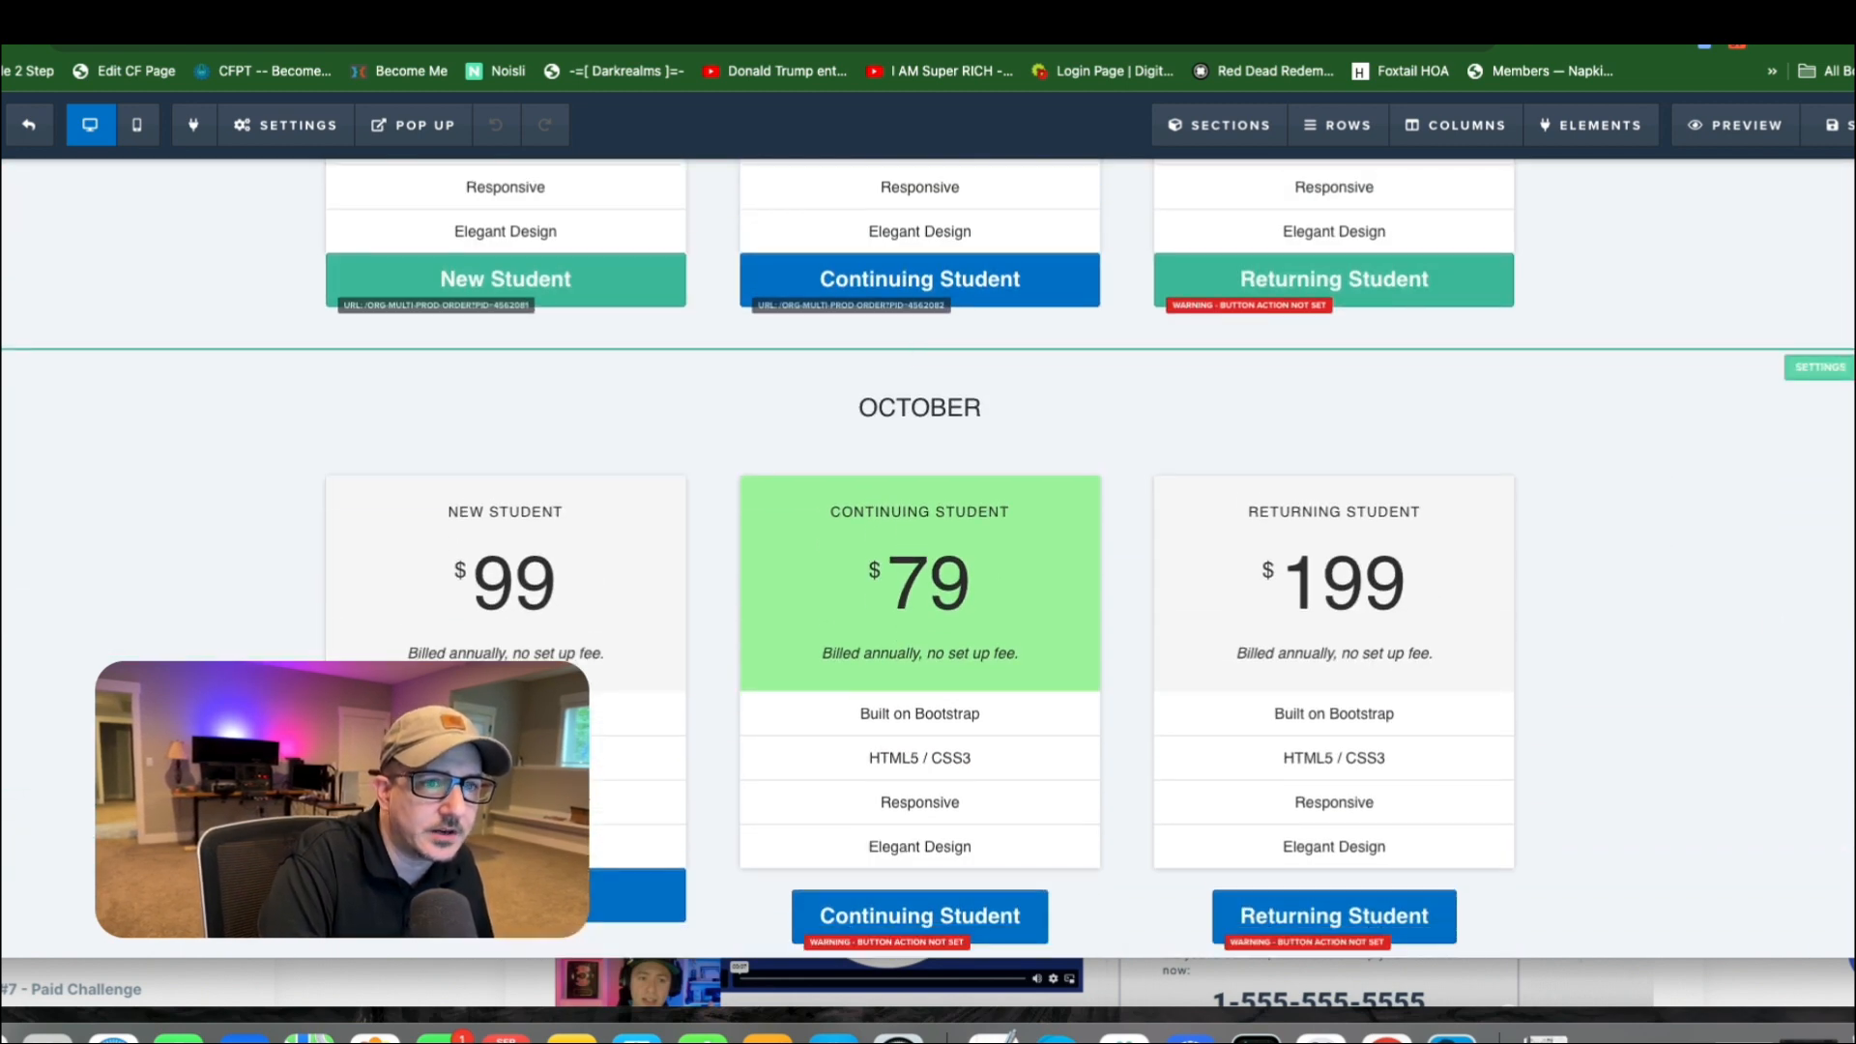
click(1822, 365)
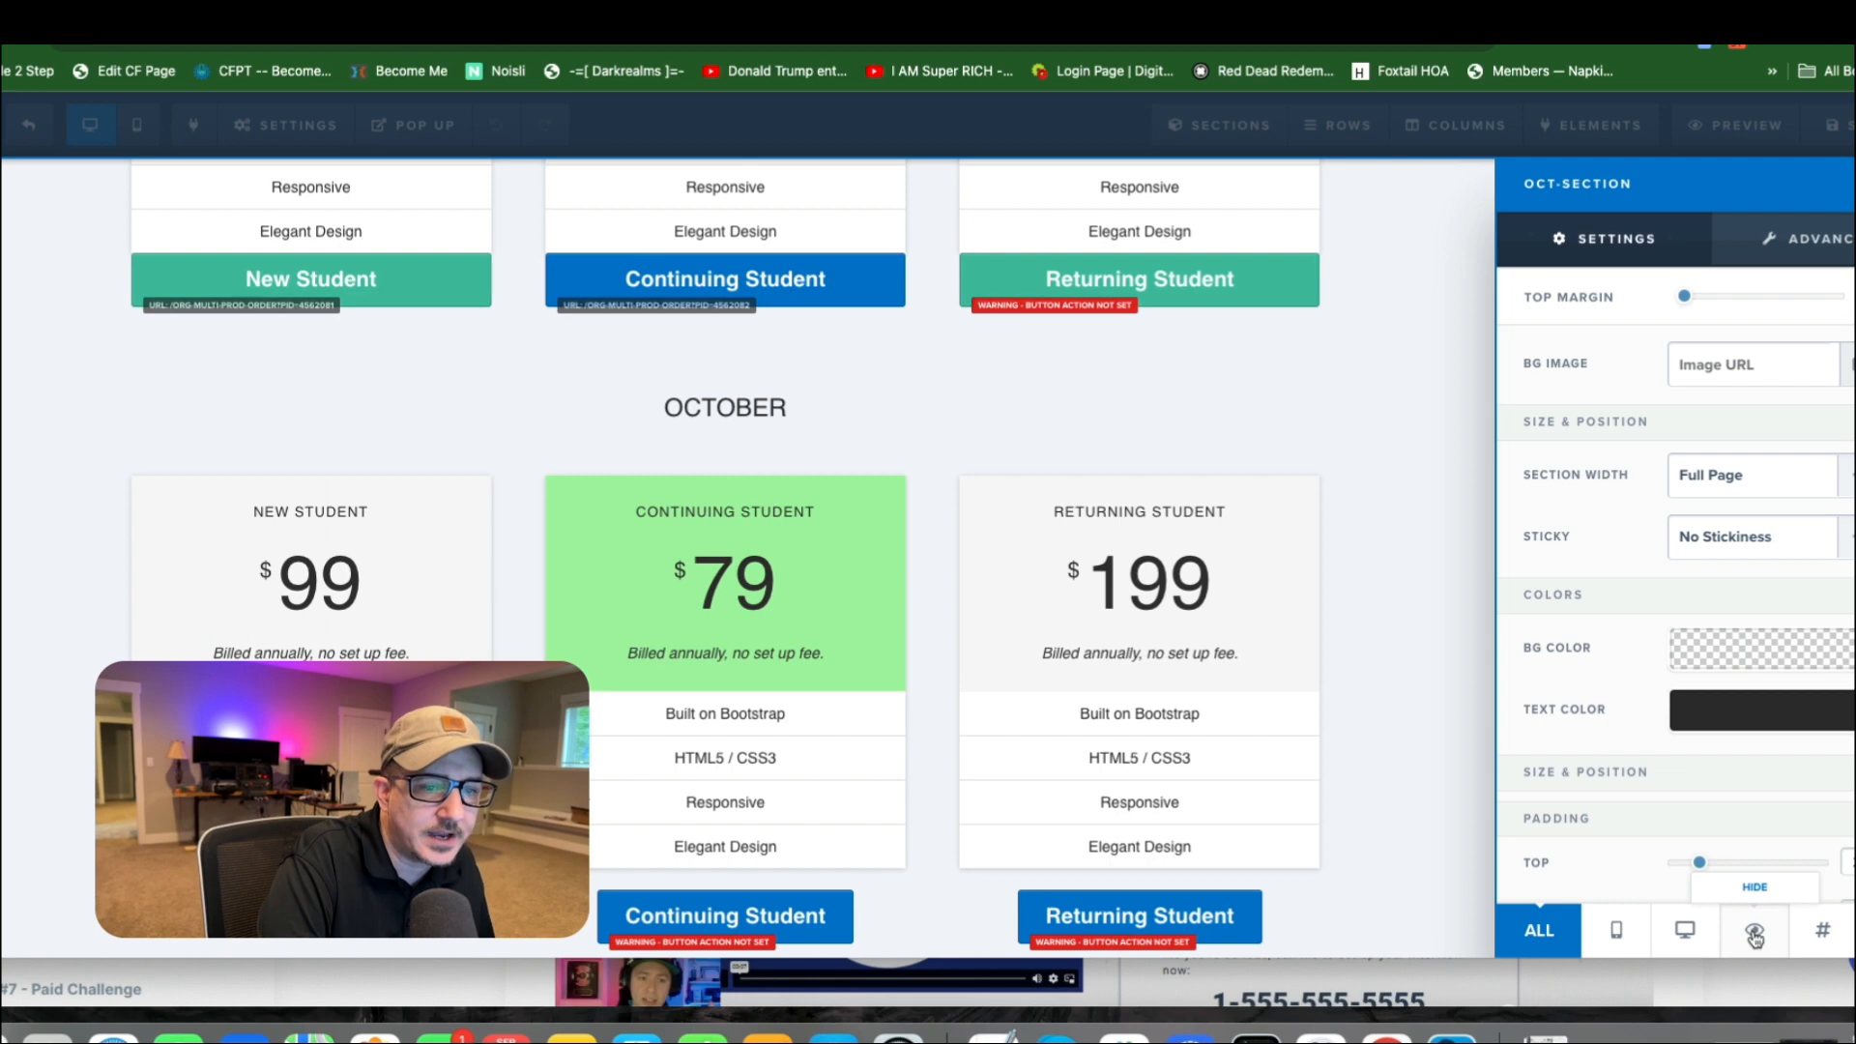
click(1755, 936)
Hide the November product section (NOV-SECTION) on the page.
scroll(1460, 479, down, 1)
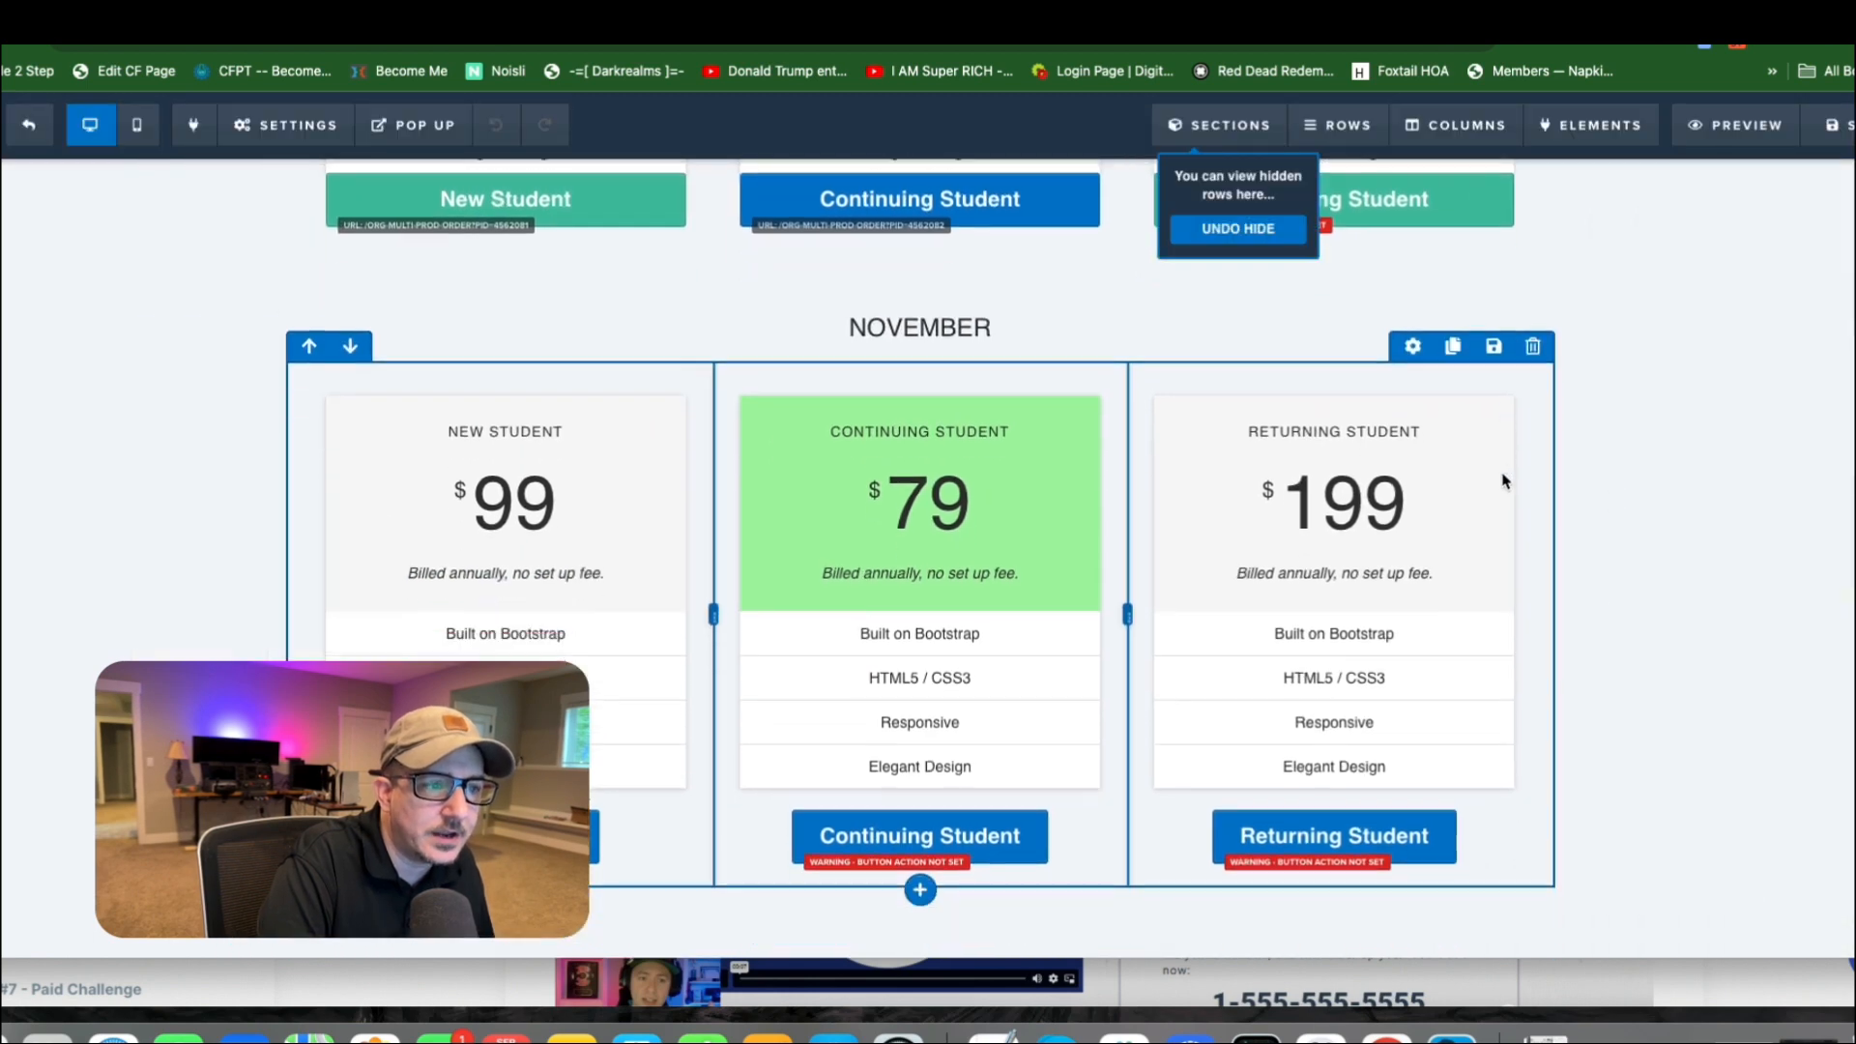
scroll(1599, 456, up, 1)
click(1817, 383)
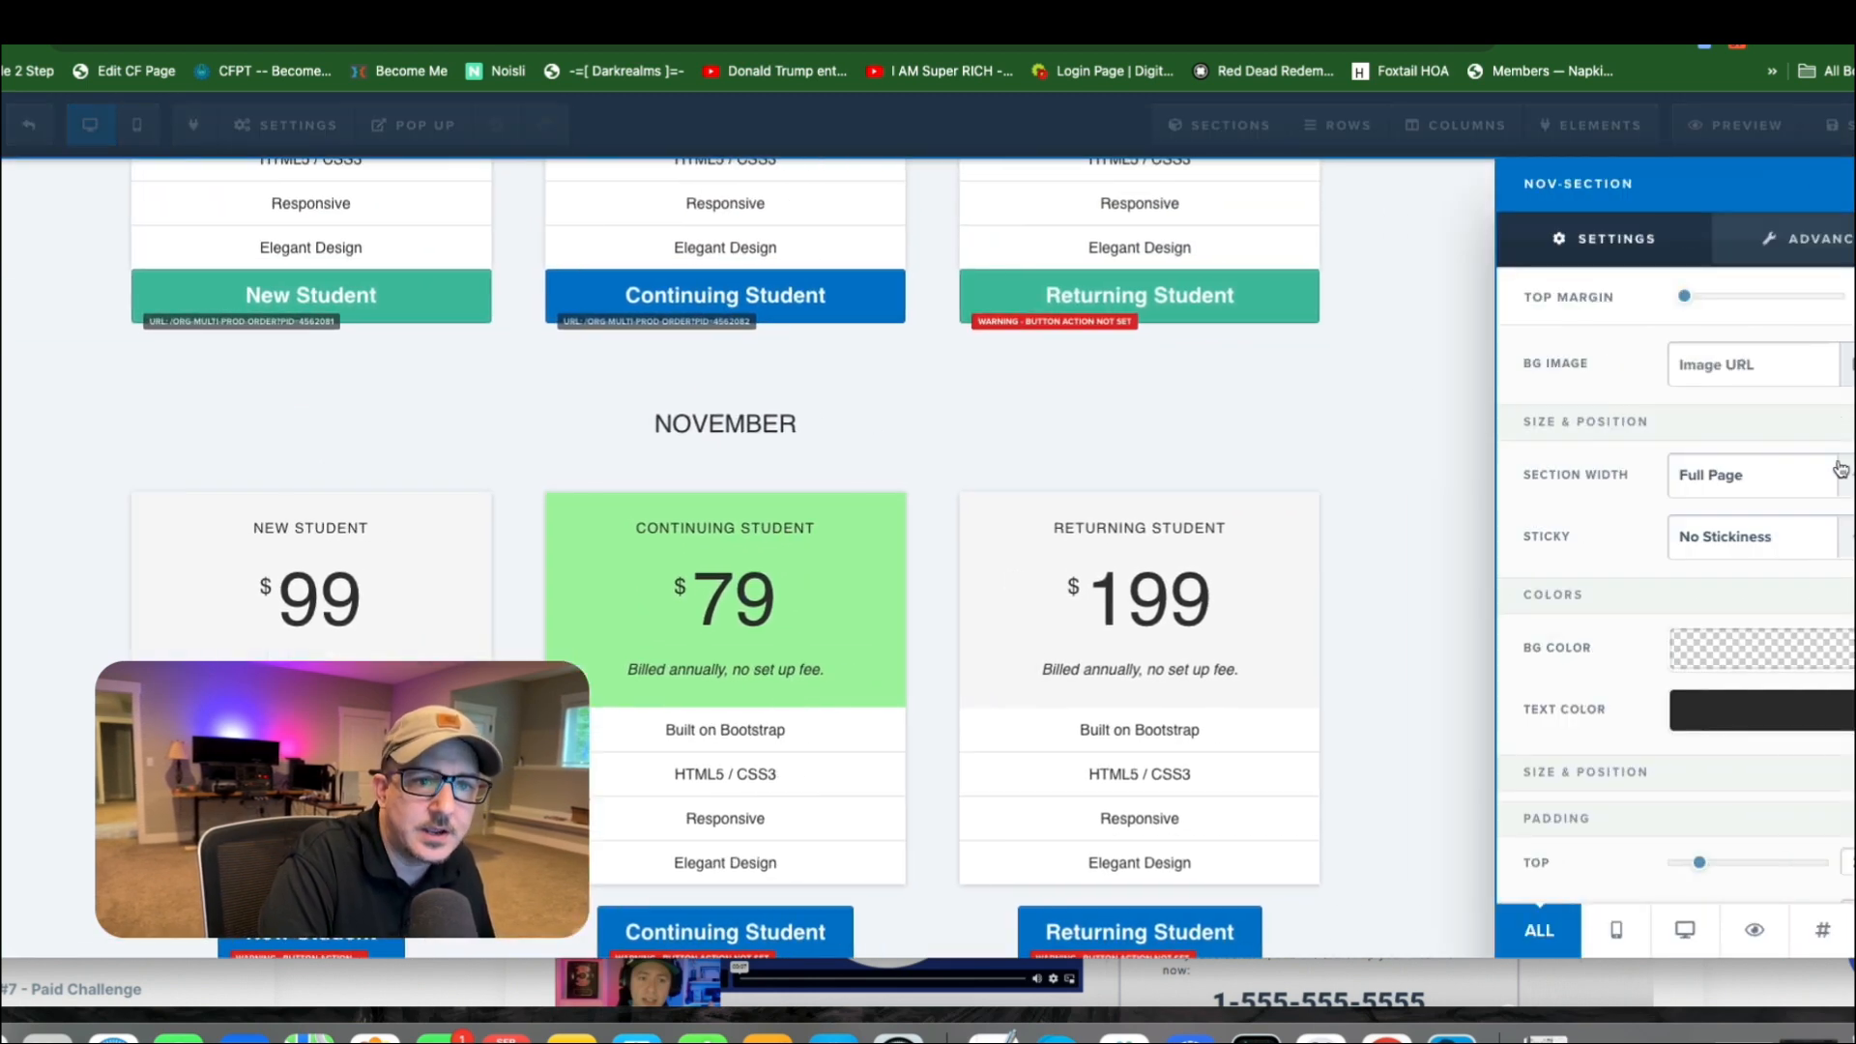
click(1754, 933)
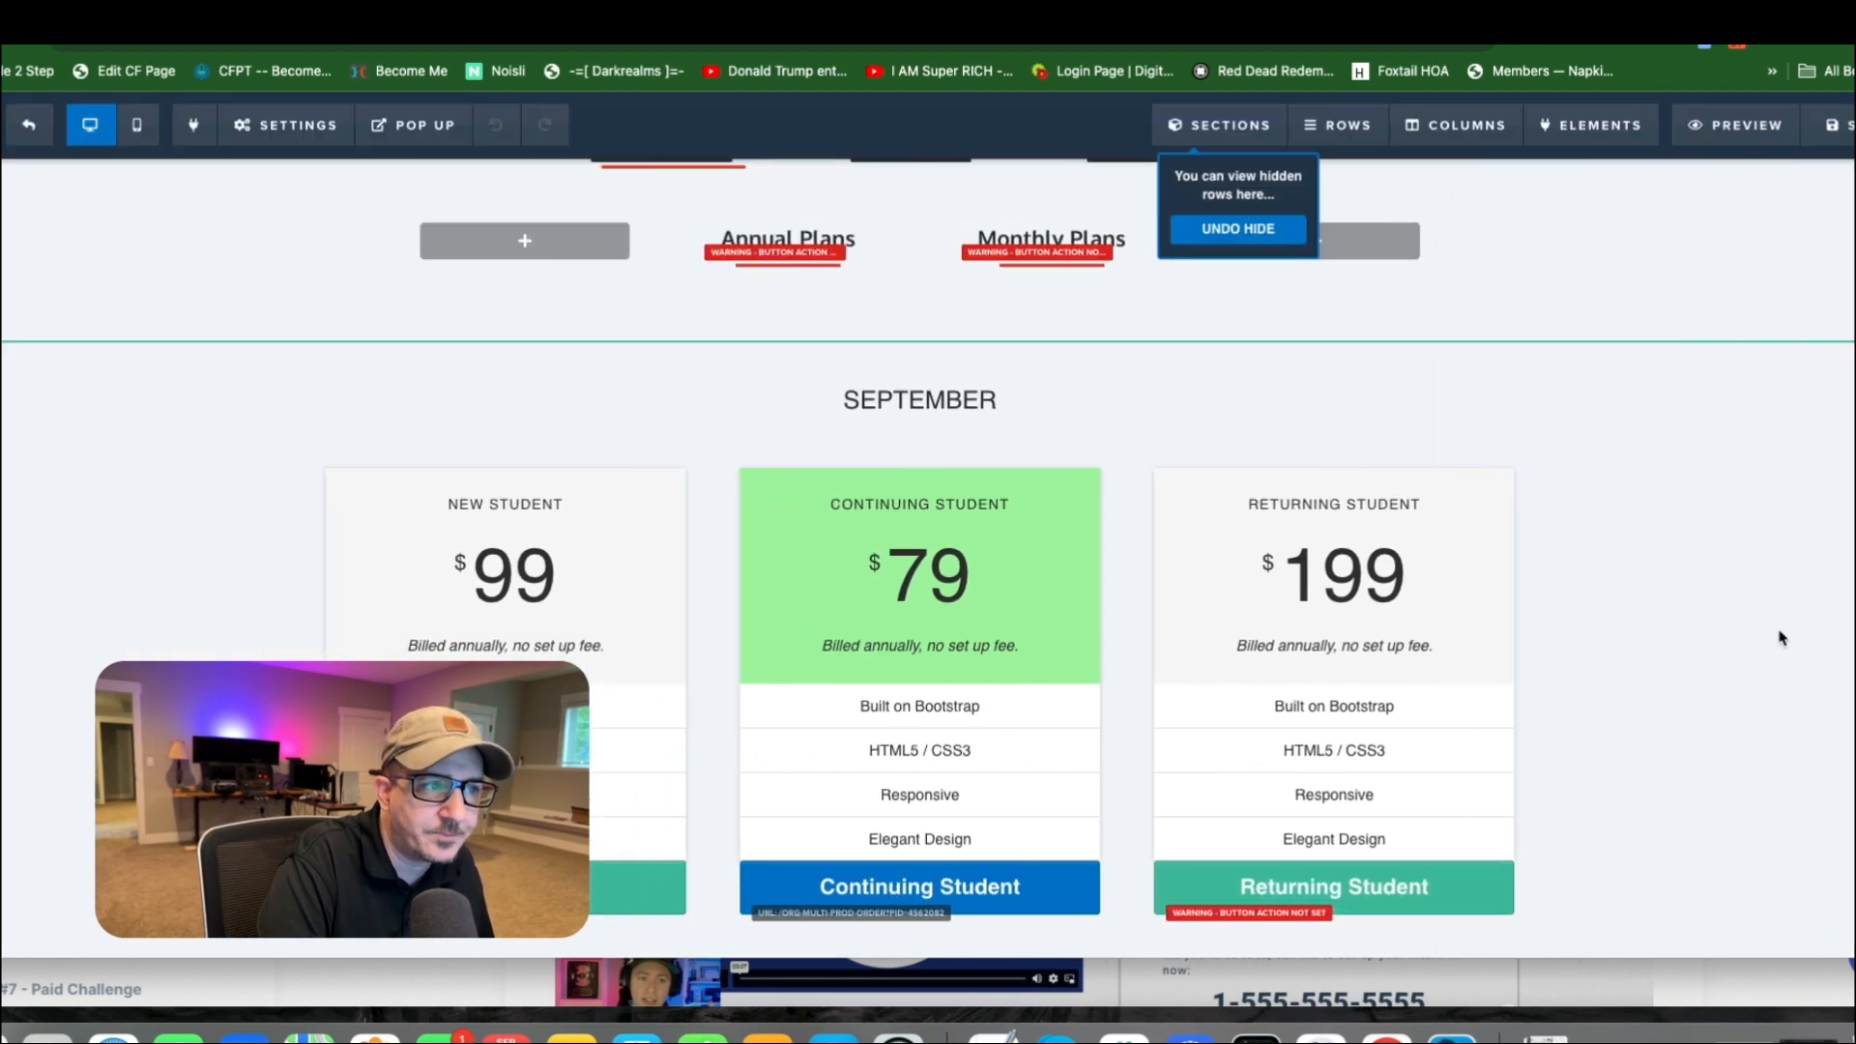
Hide the red divider beneath the Monthly Plans link so only Annual Plans is underlined.
scroll(1358, 473, up, 2)
scroll(1358, 473, up, 1)
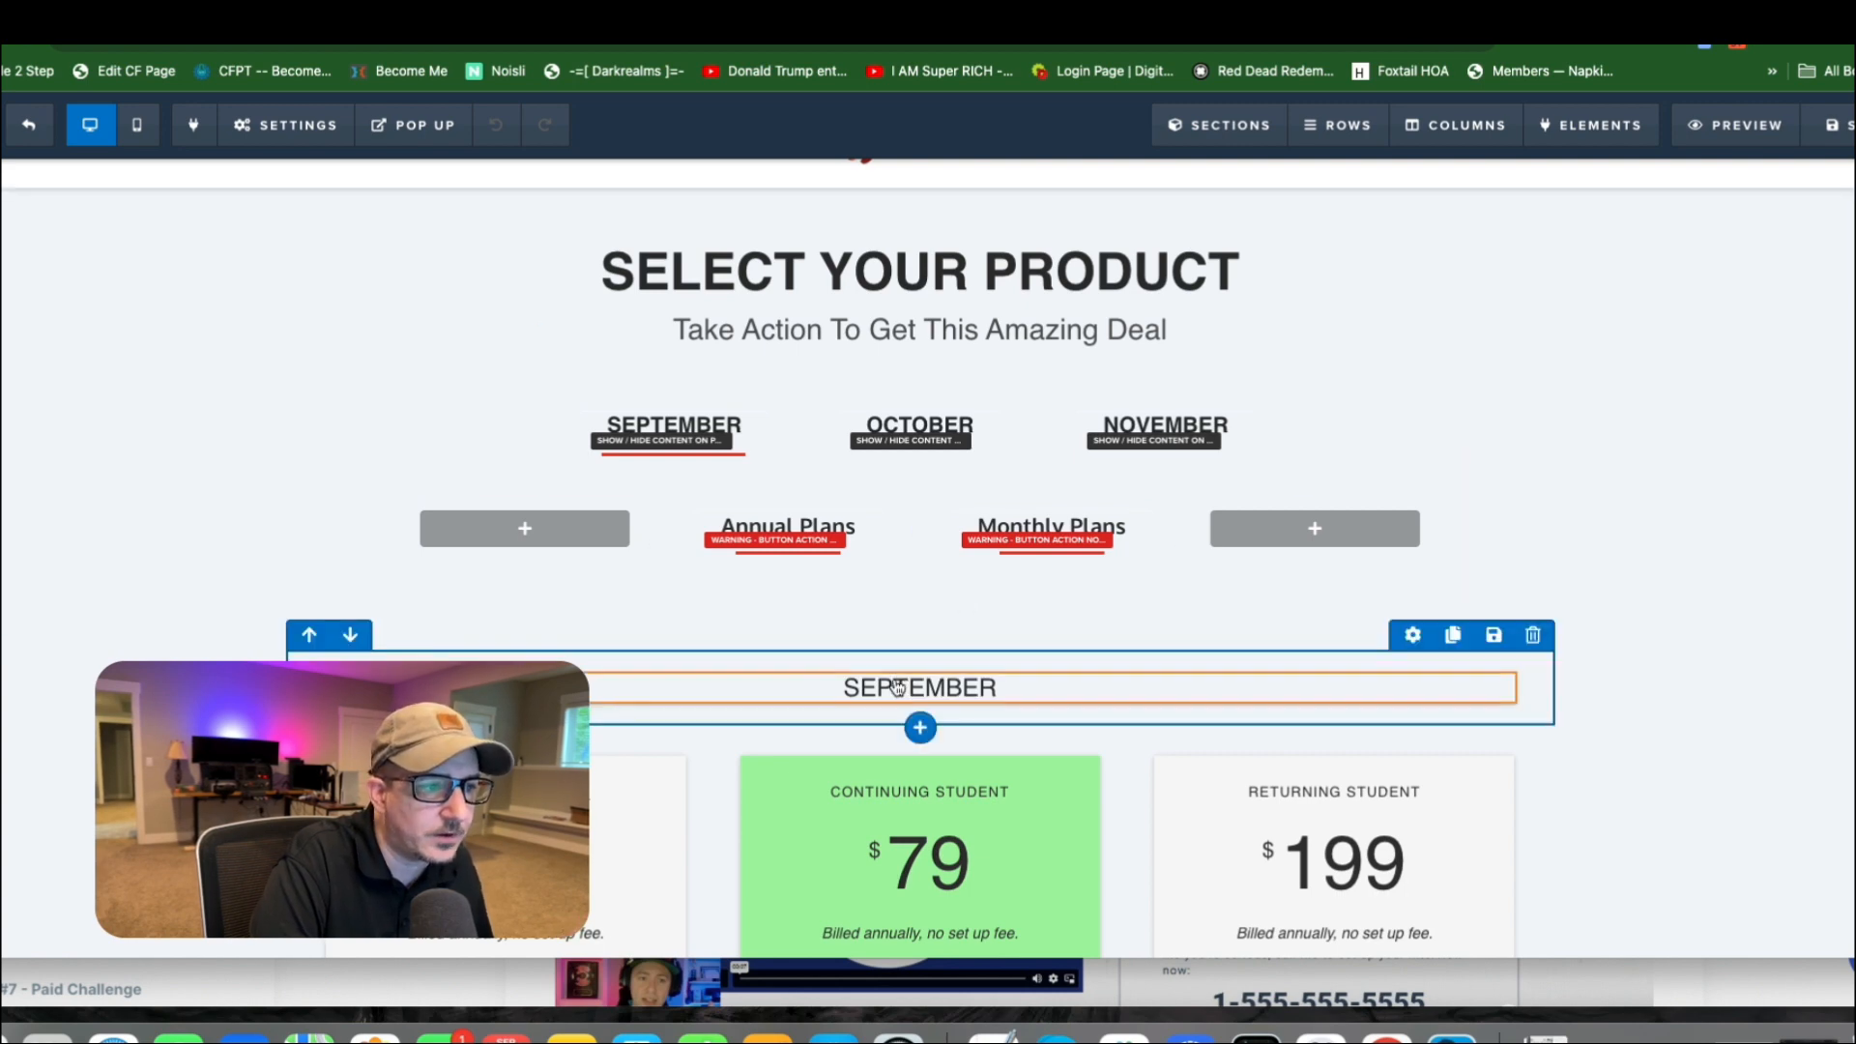
scroll(947, 676, down, 5)
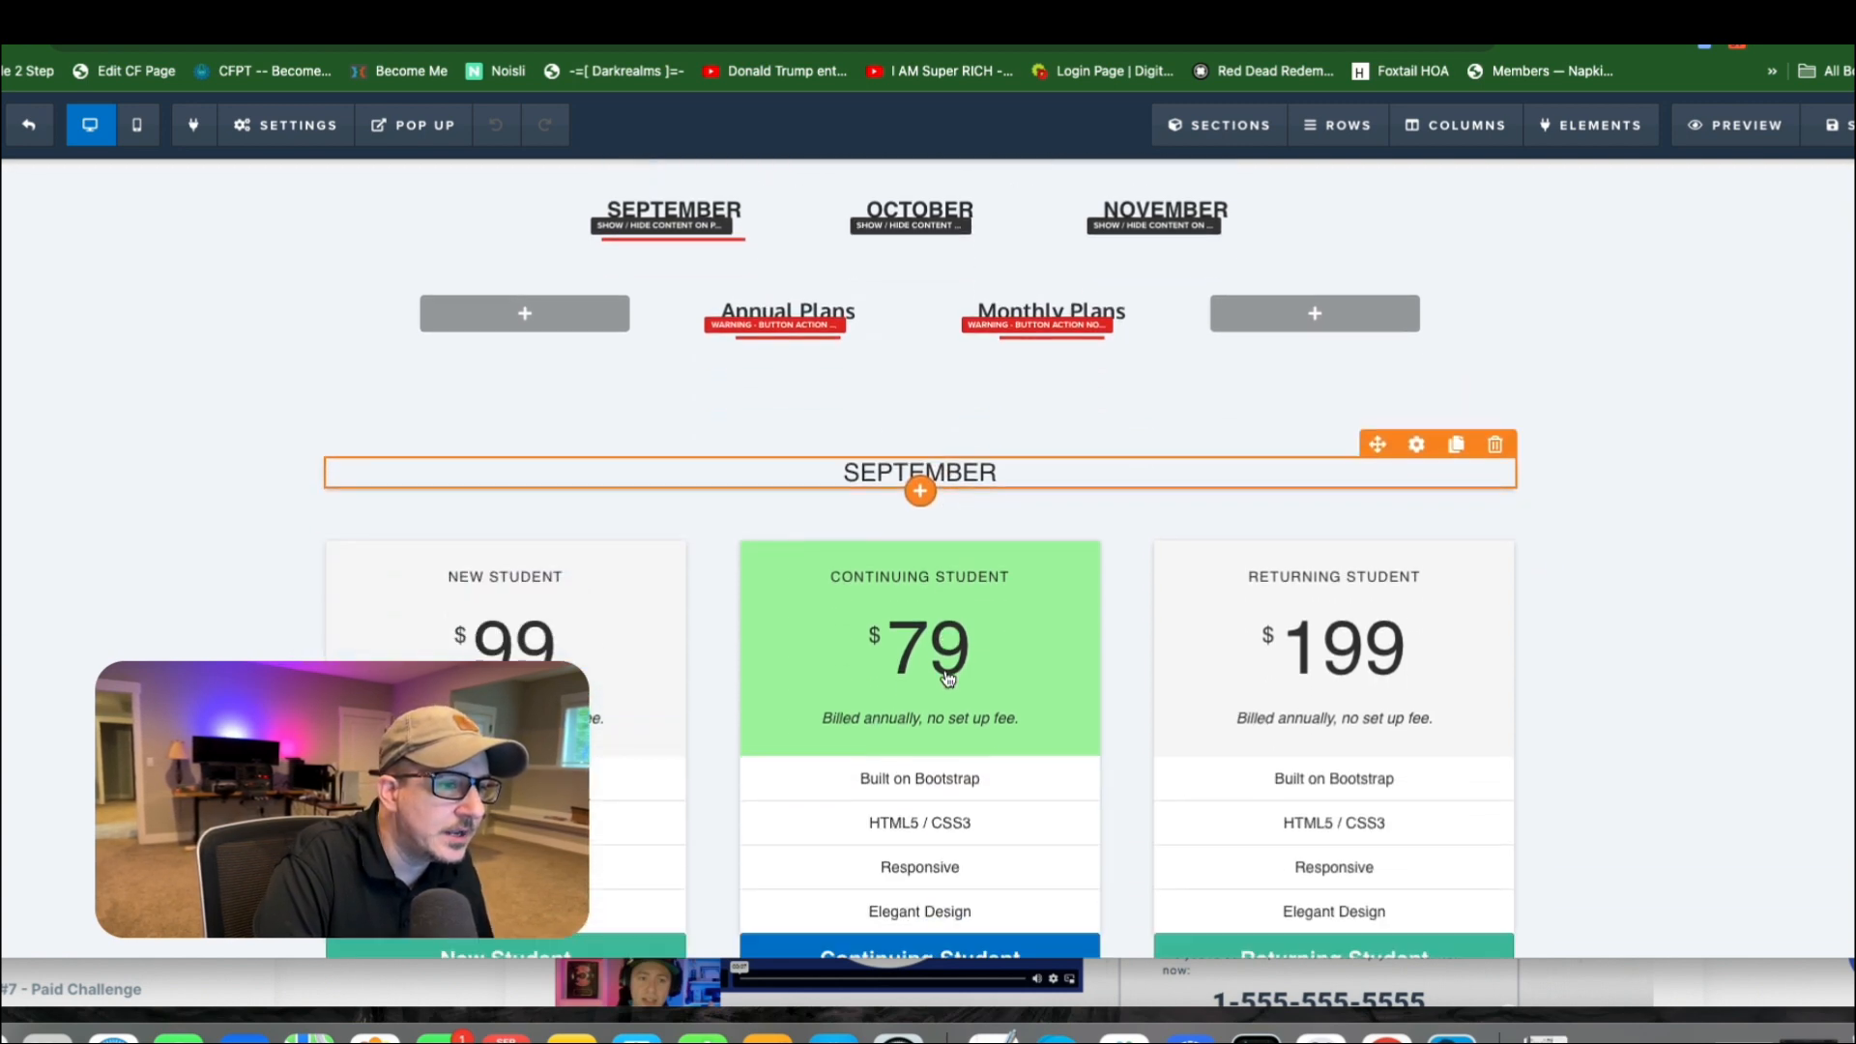
scroll(1064, 638, up, 2)
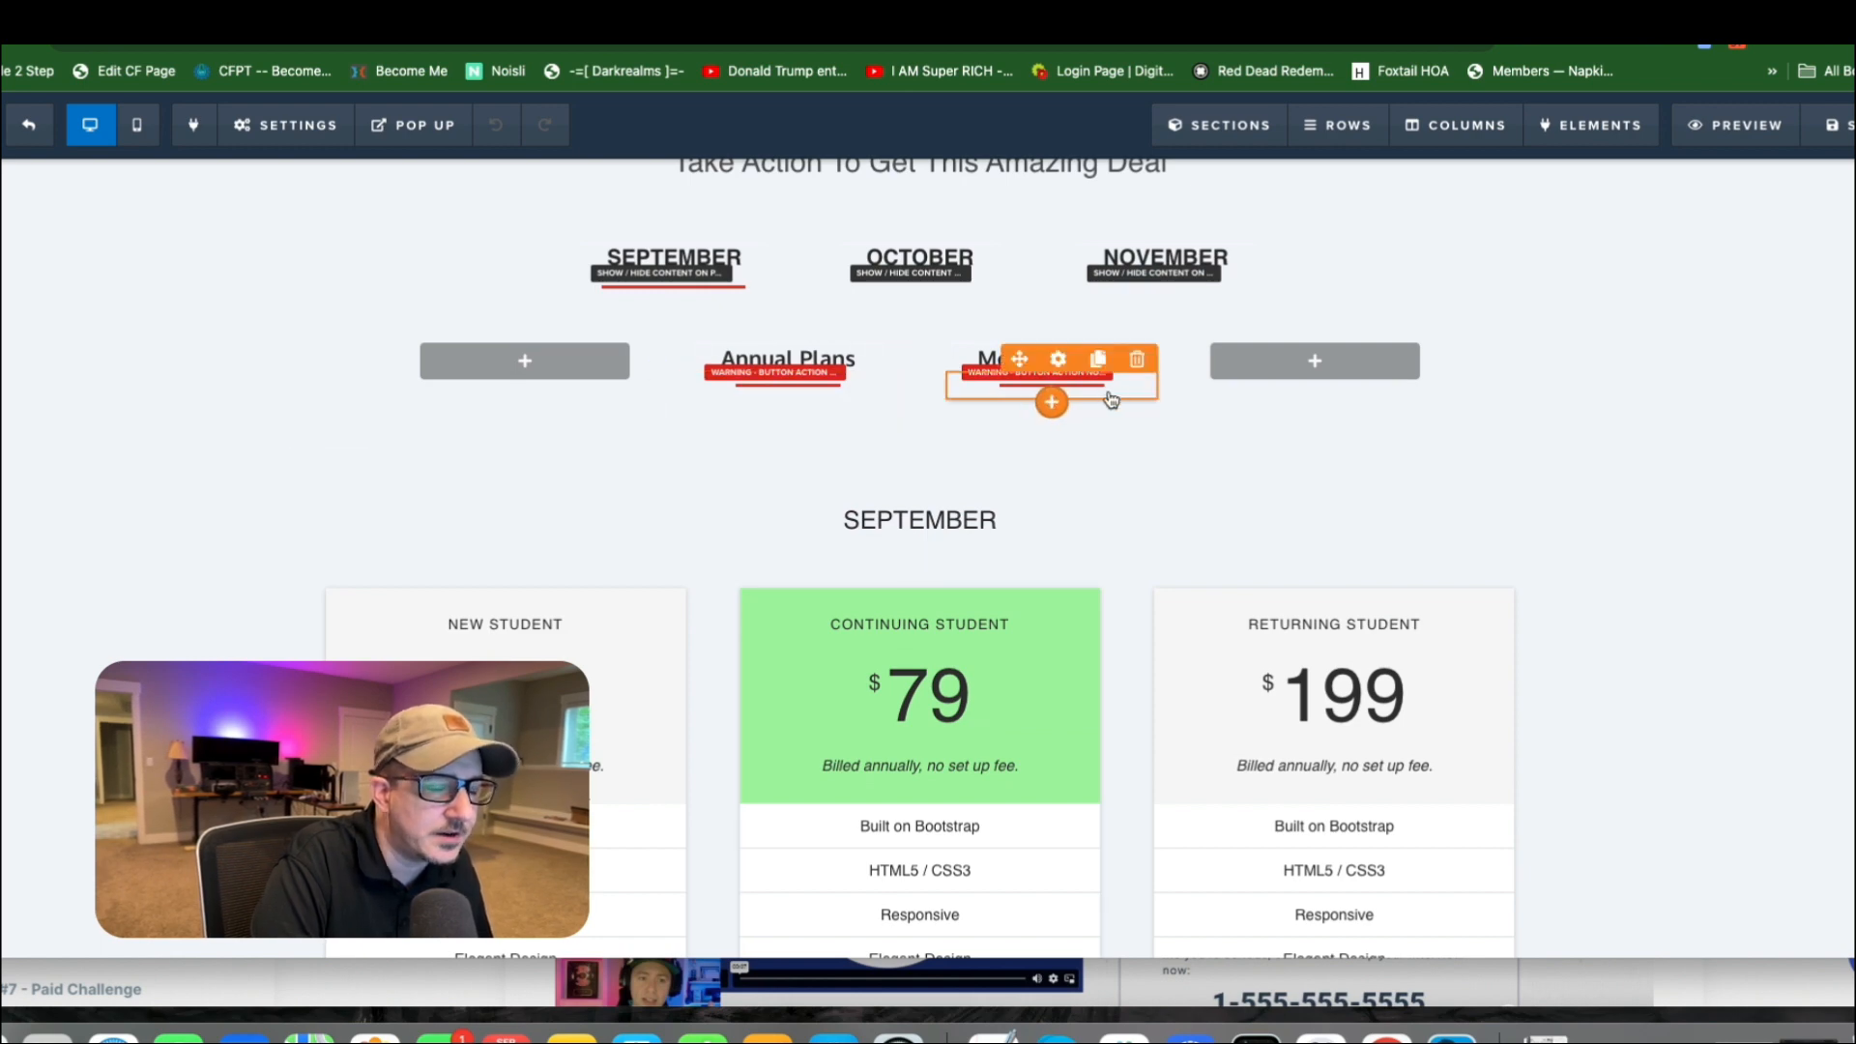
click(1059, 364)
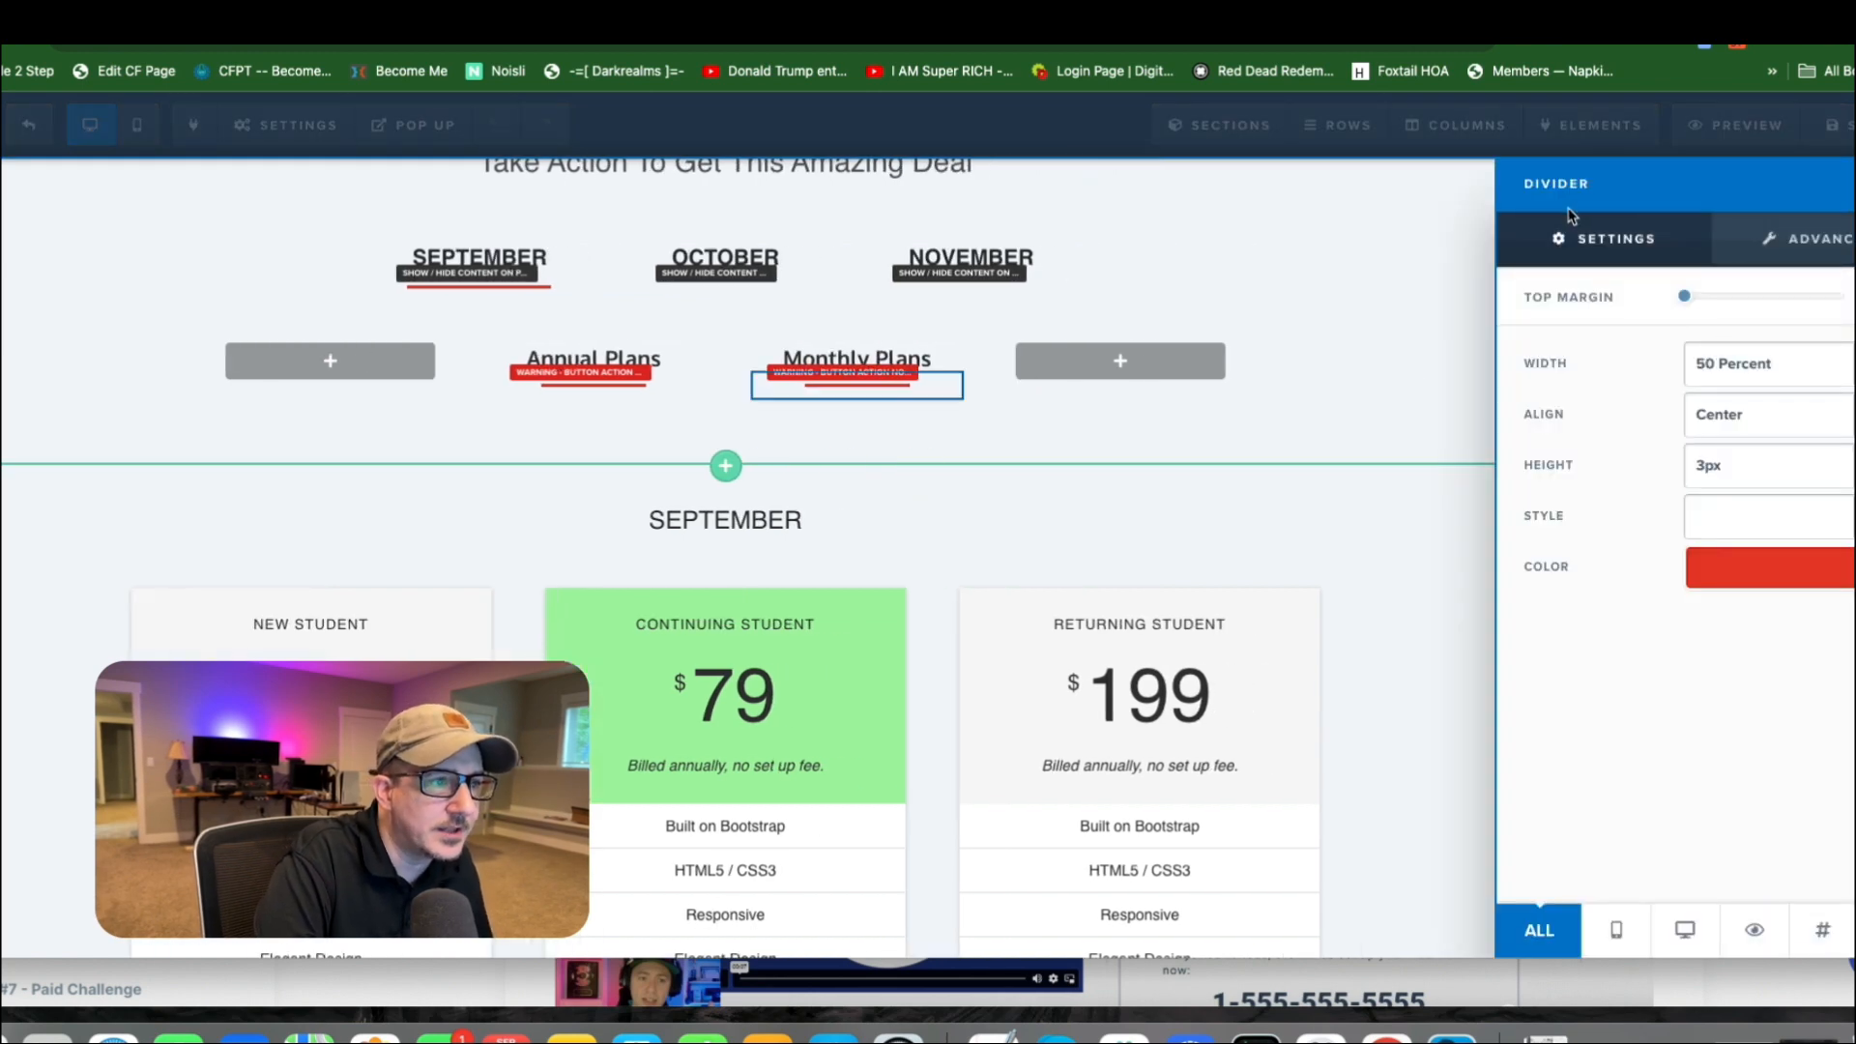
click(1762, 939)
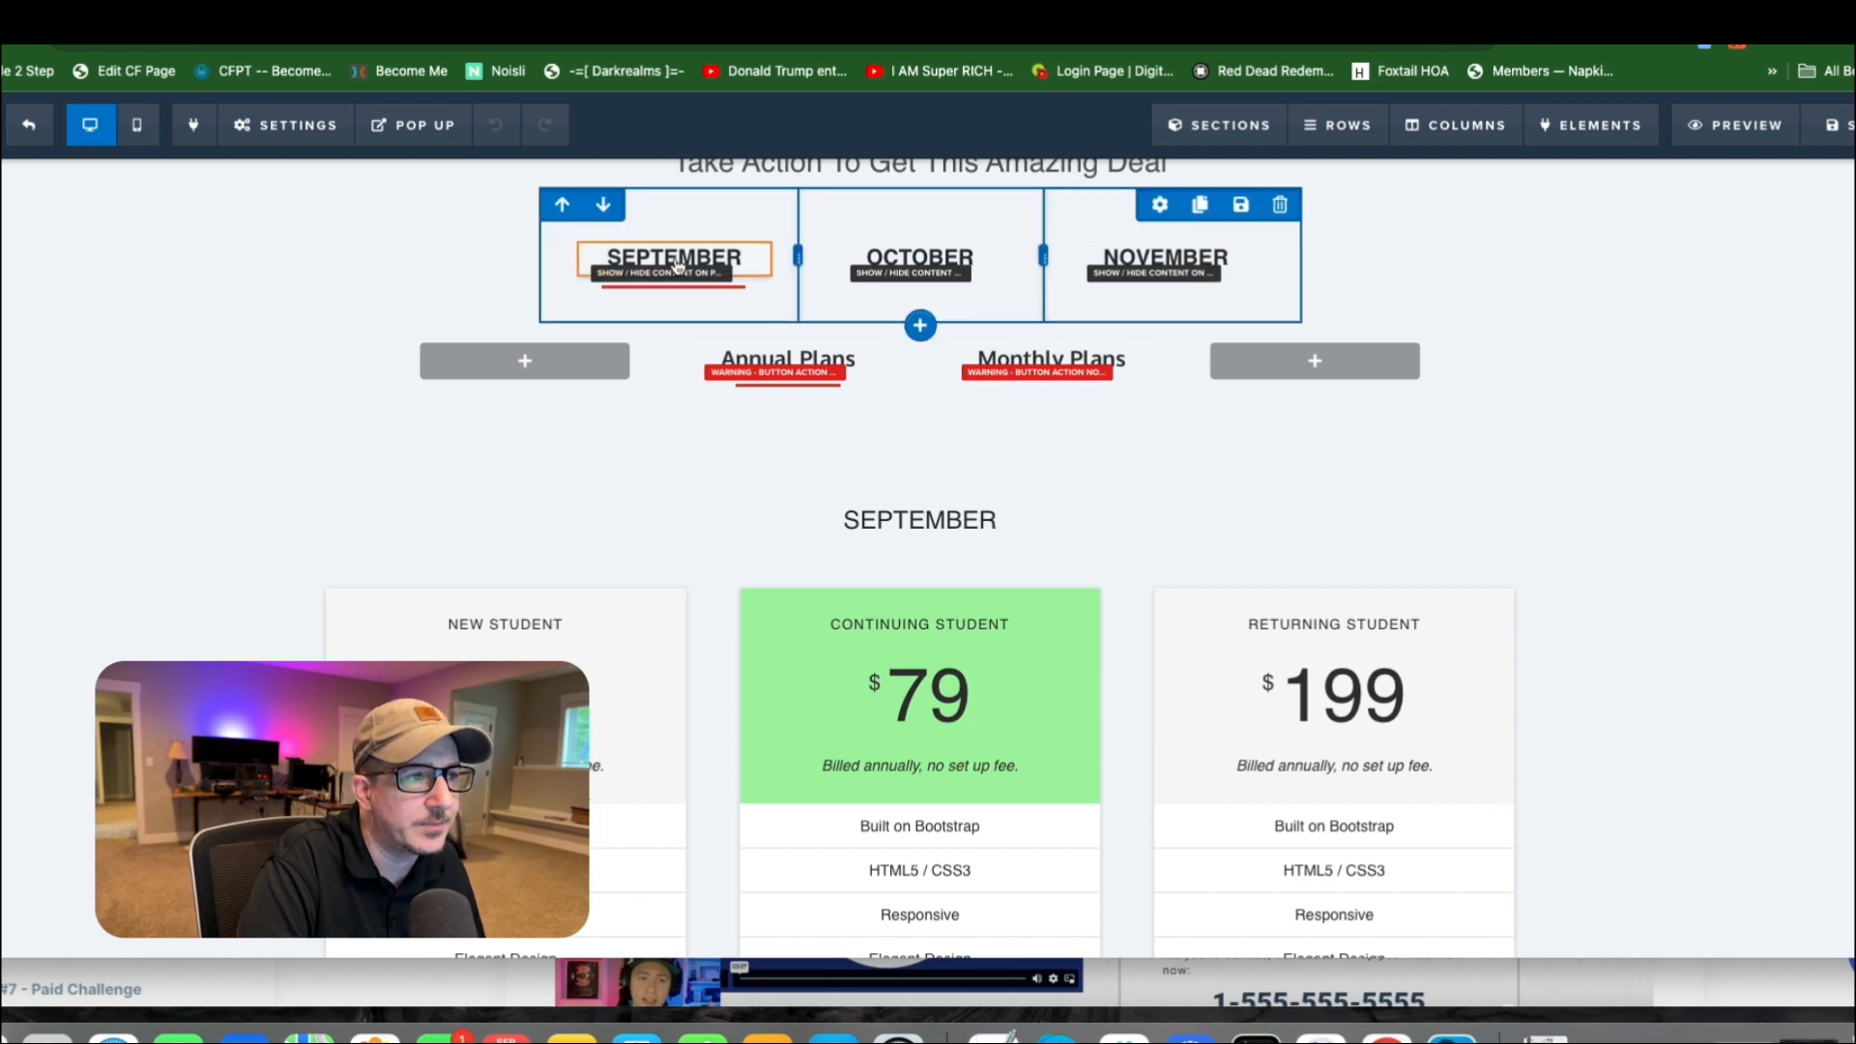
scroll(677, 271, up, 1)
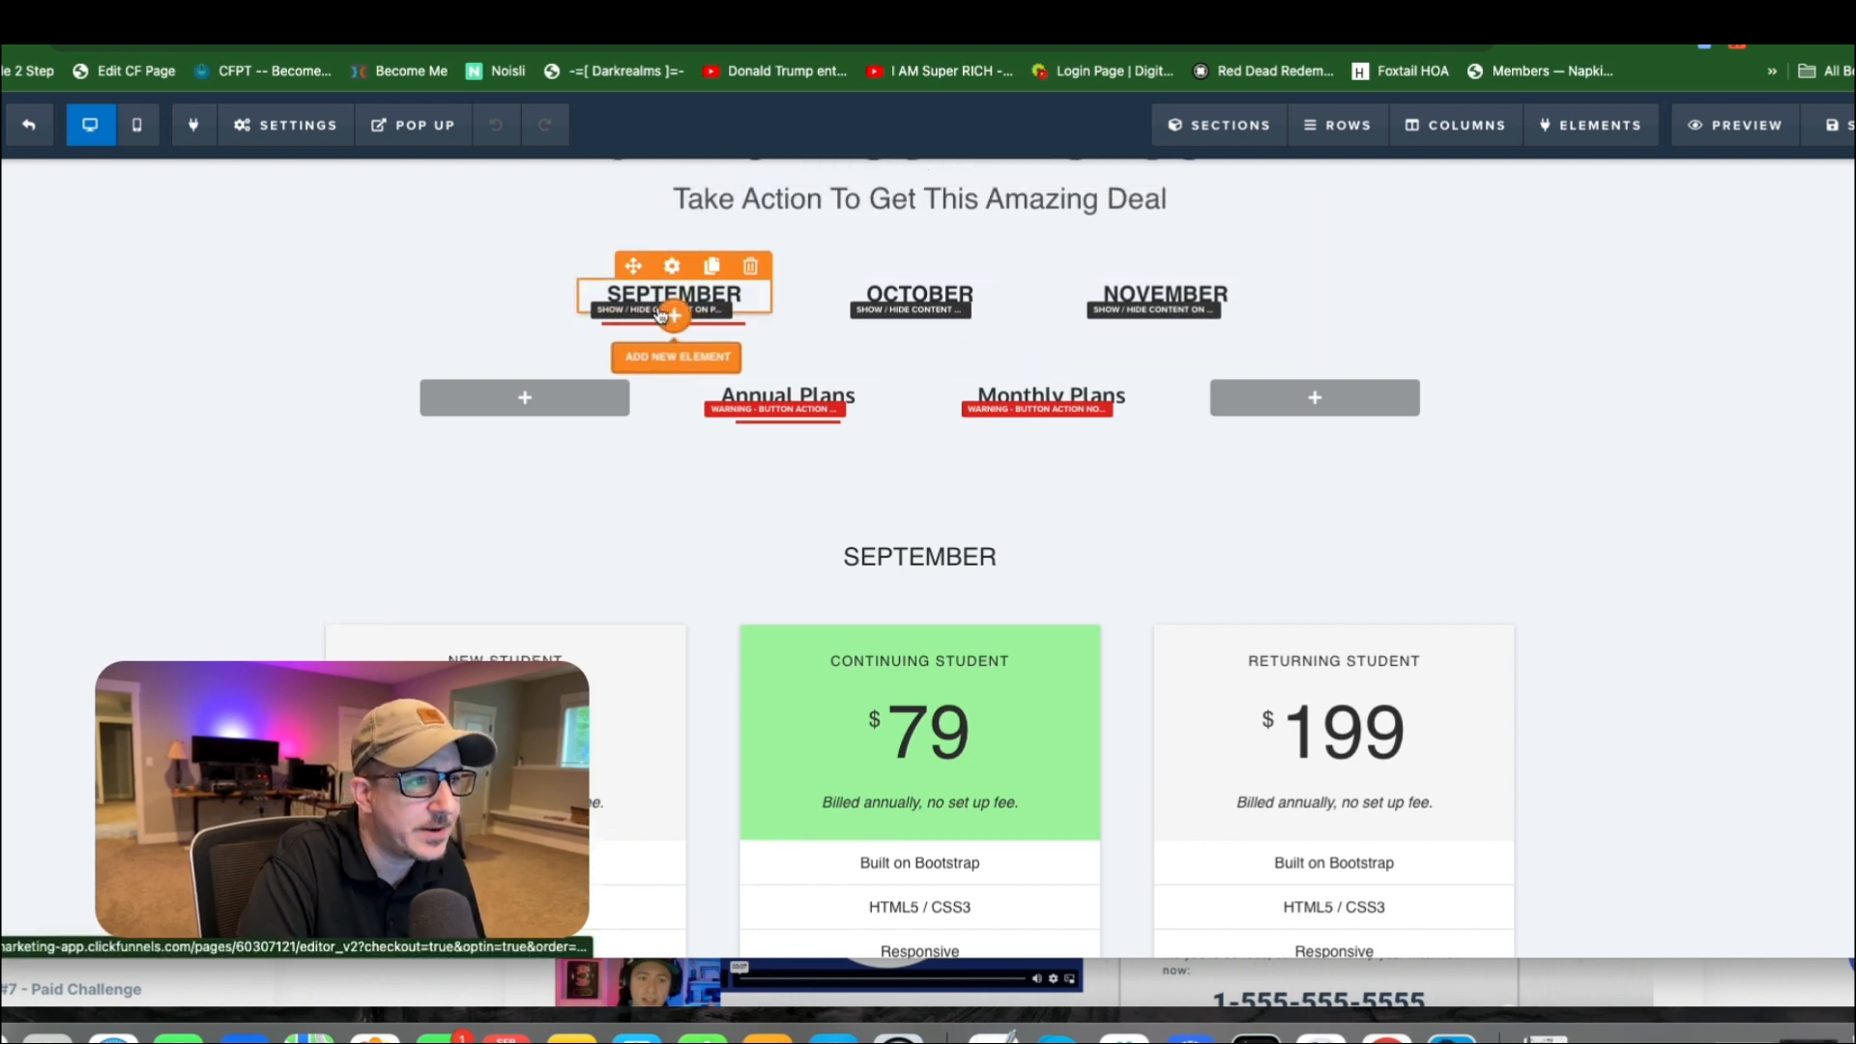
scroll(677, 300, down, 4)
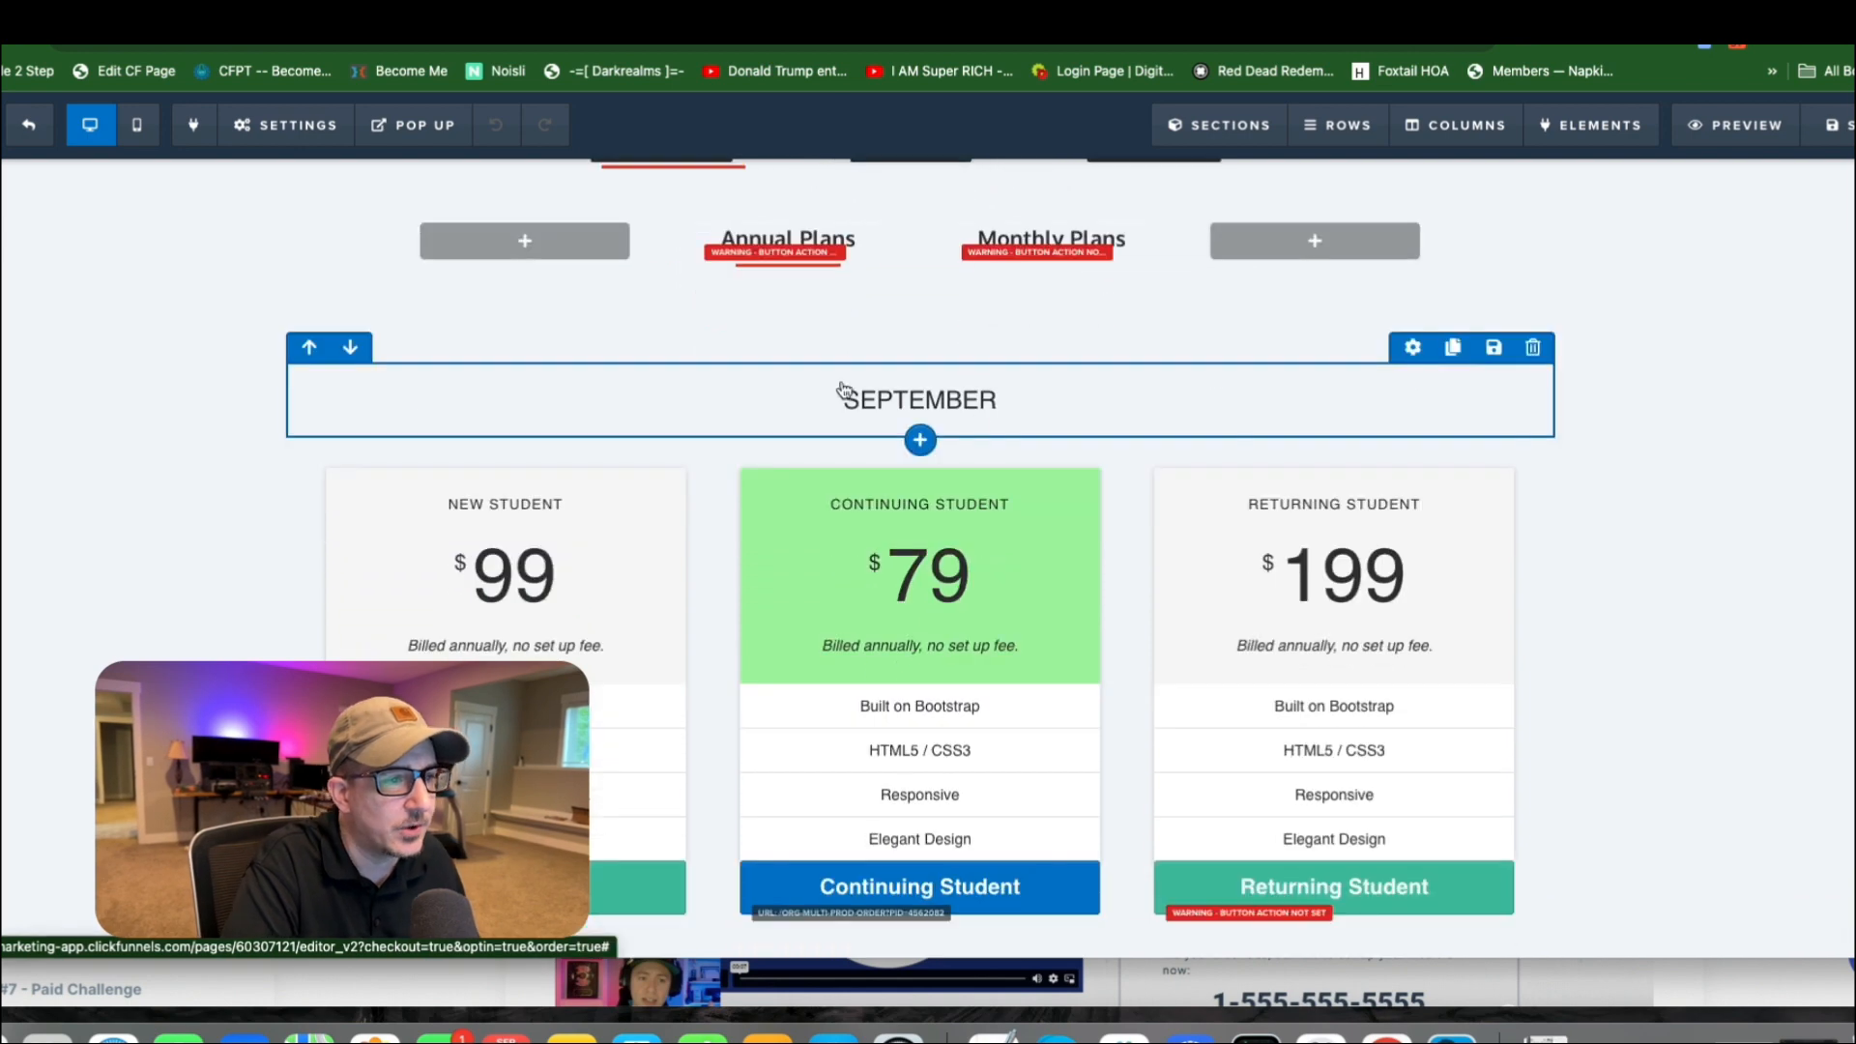
scroll(962, 406, down, 1)
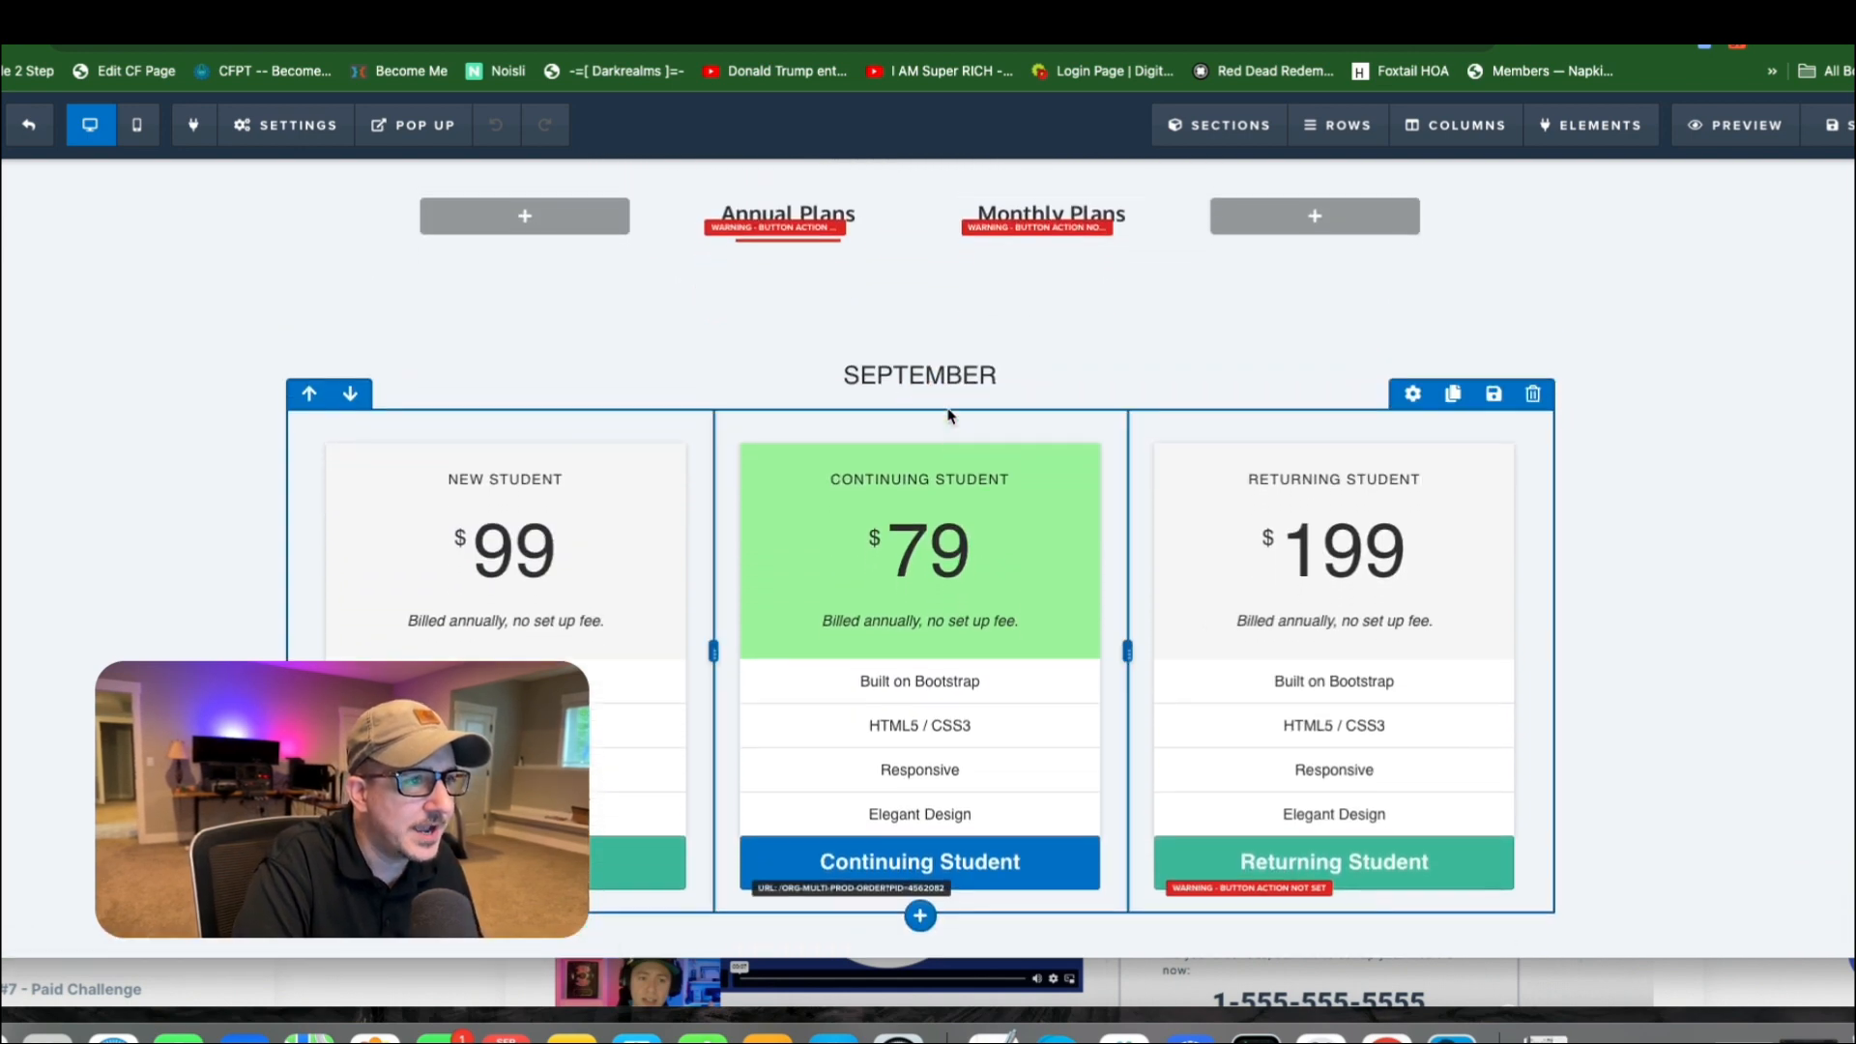
scroll(942, 319, up, 4)
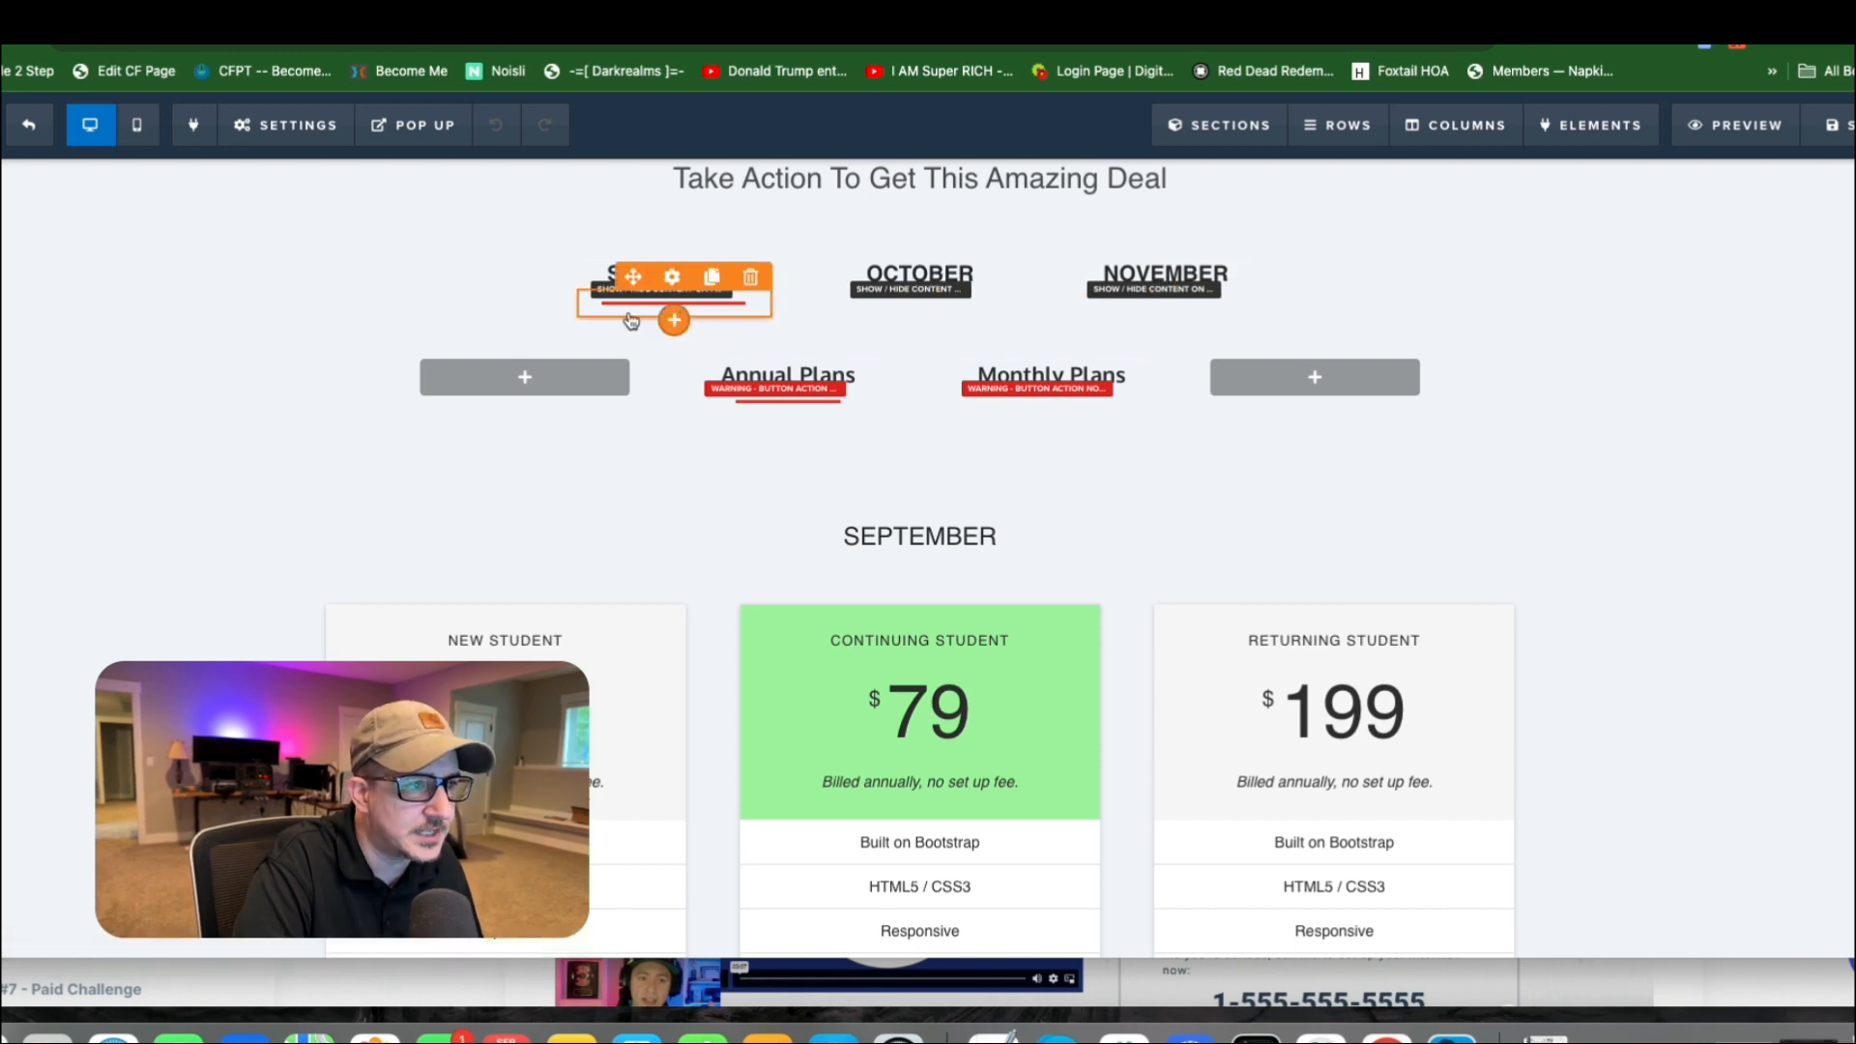
scroll(890, 324, up, 1)
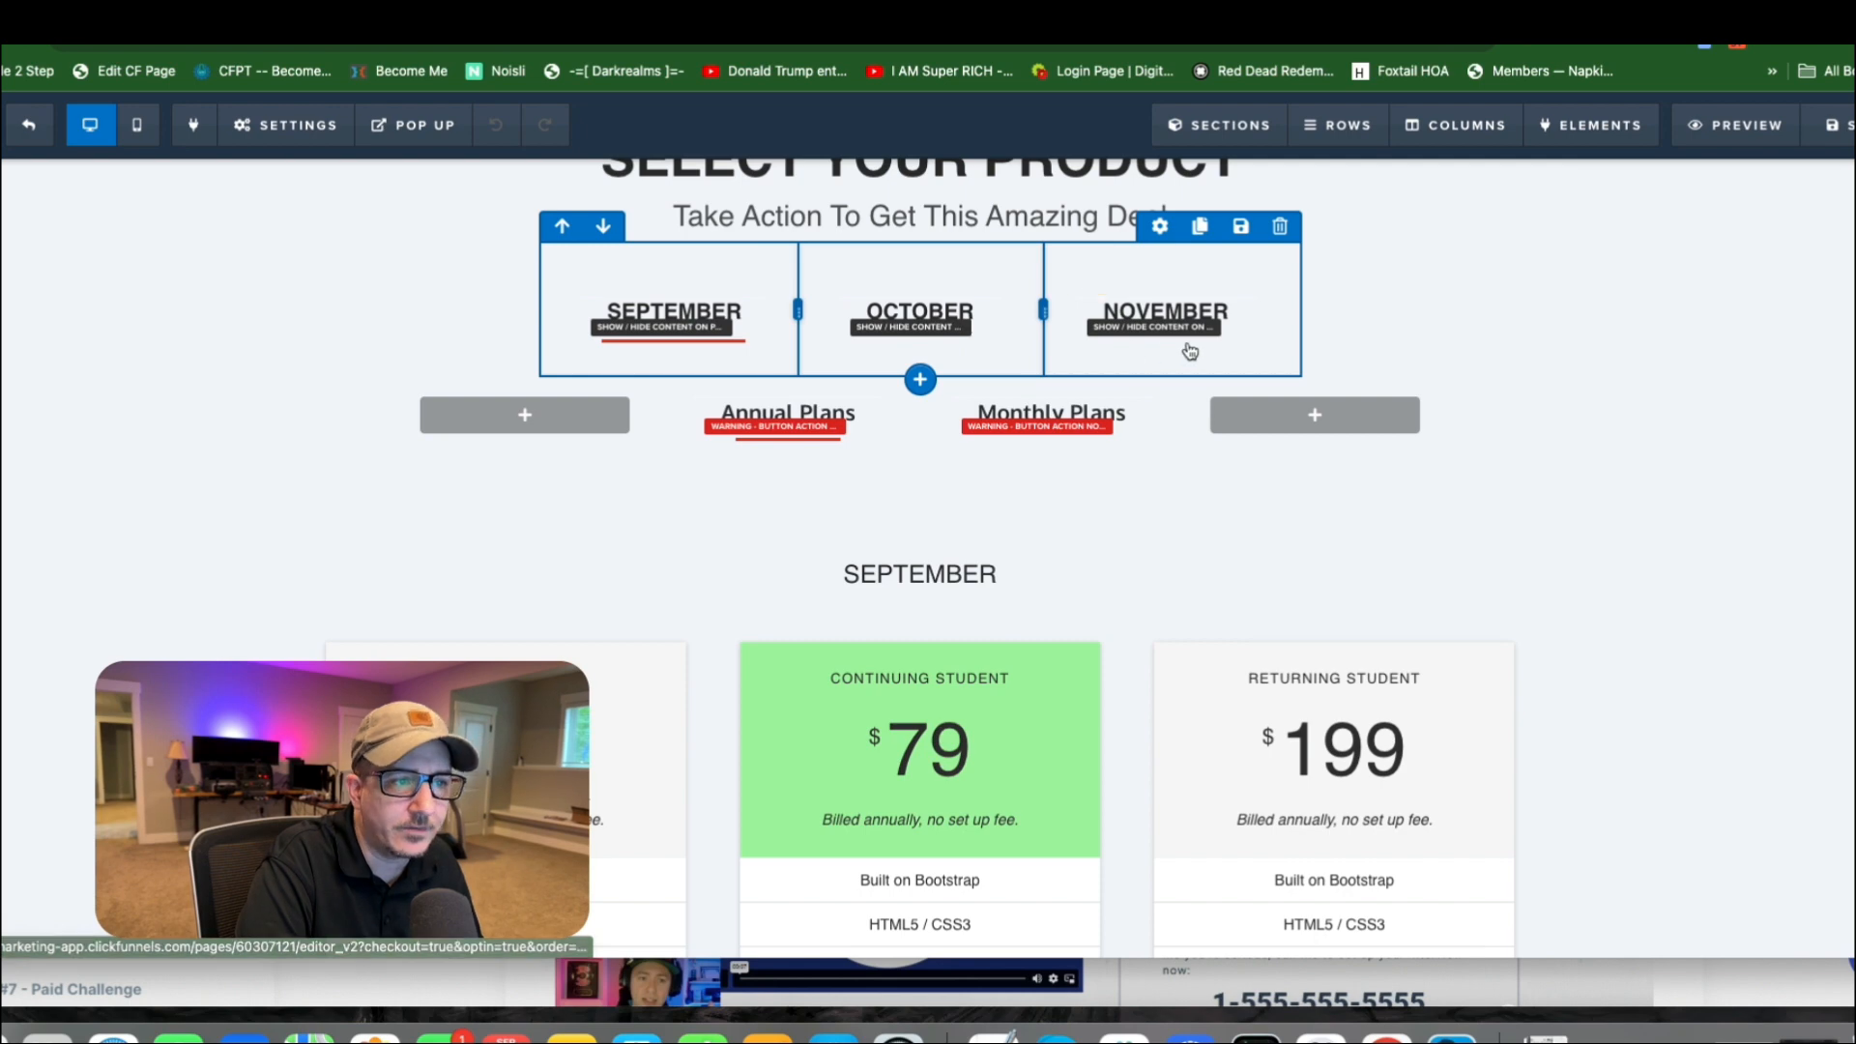
scroll(1031, 298, down, 2)
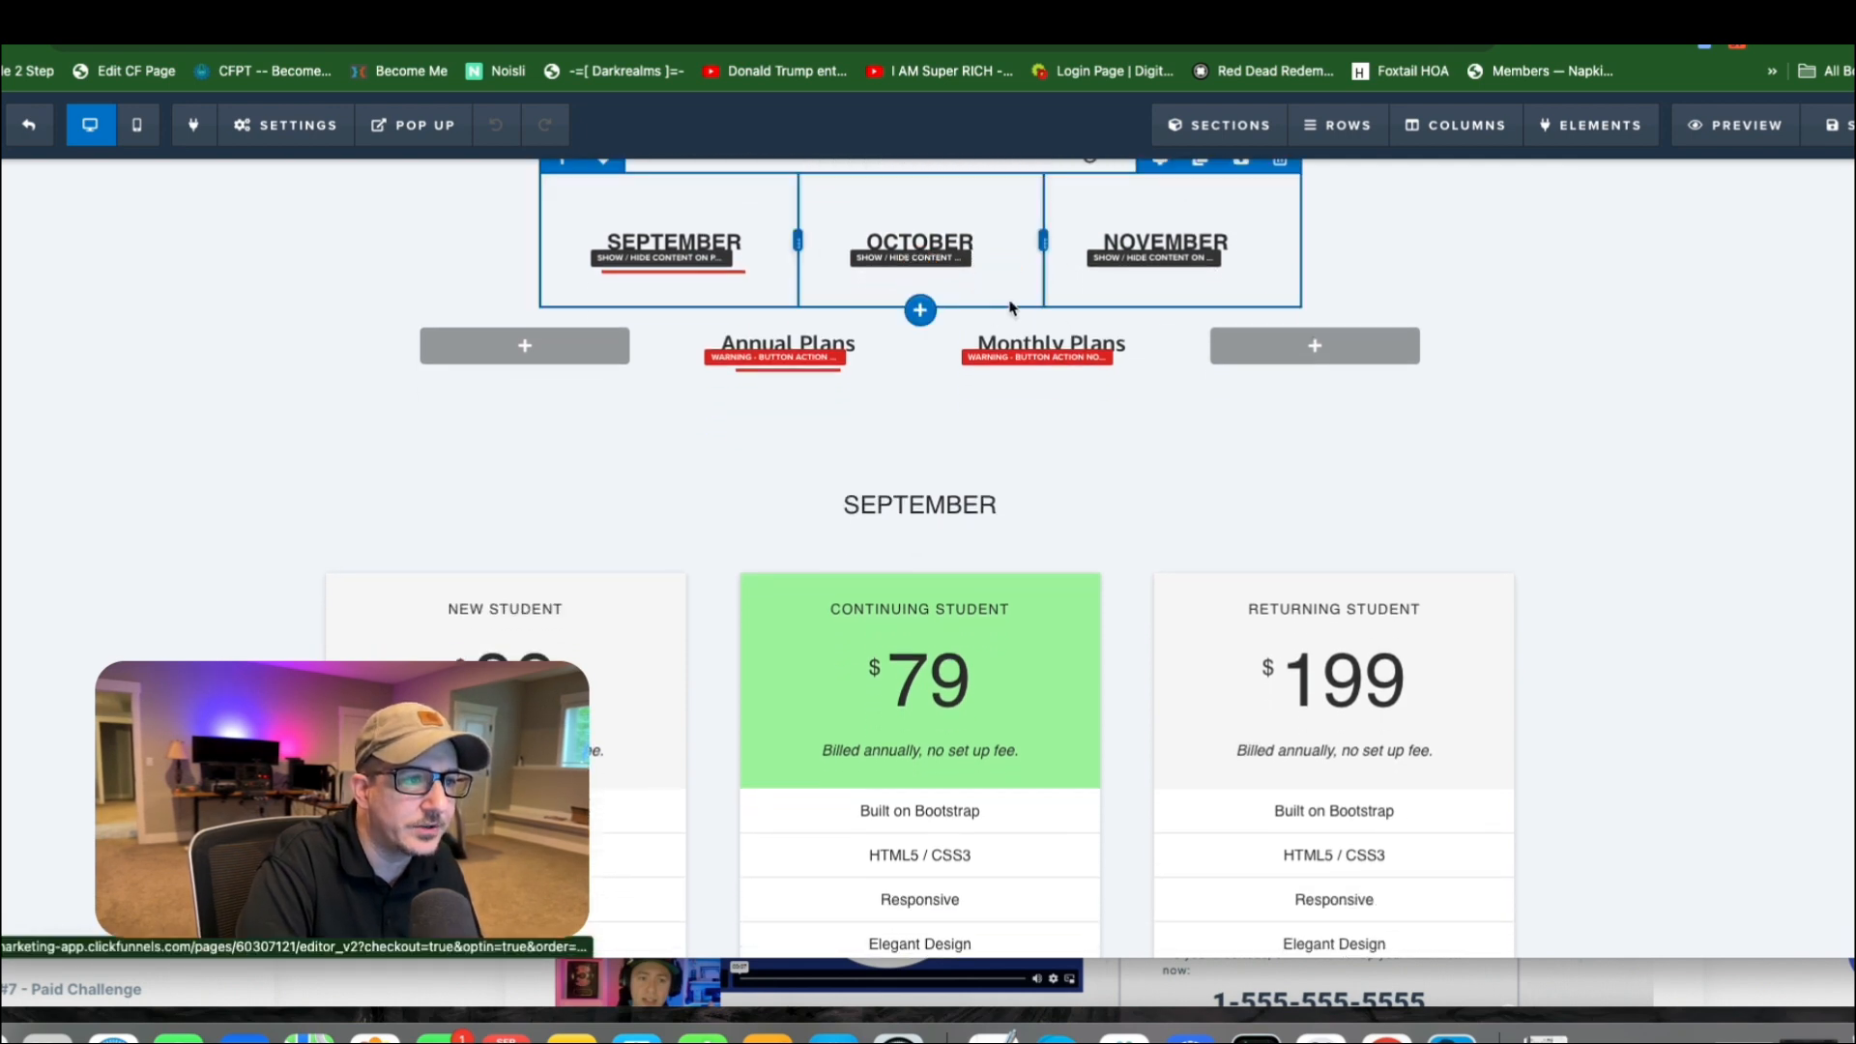
scroll(1000, 300, down, 3)
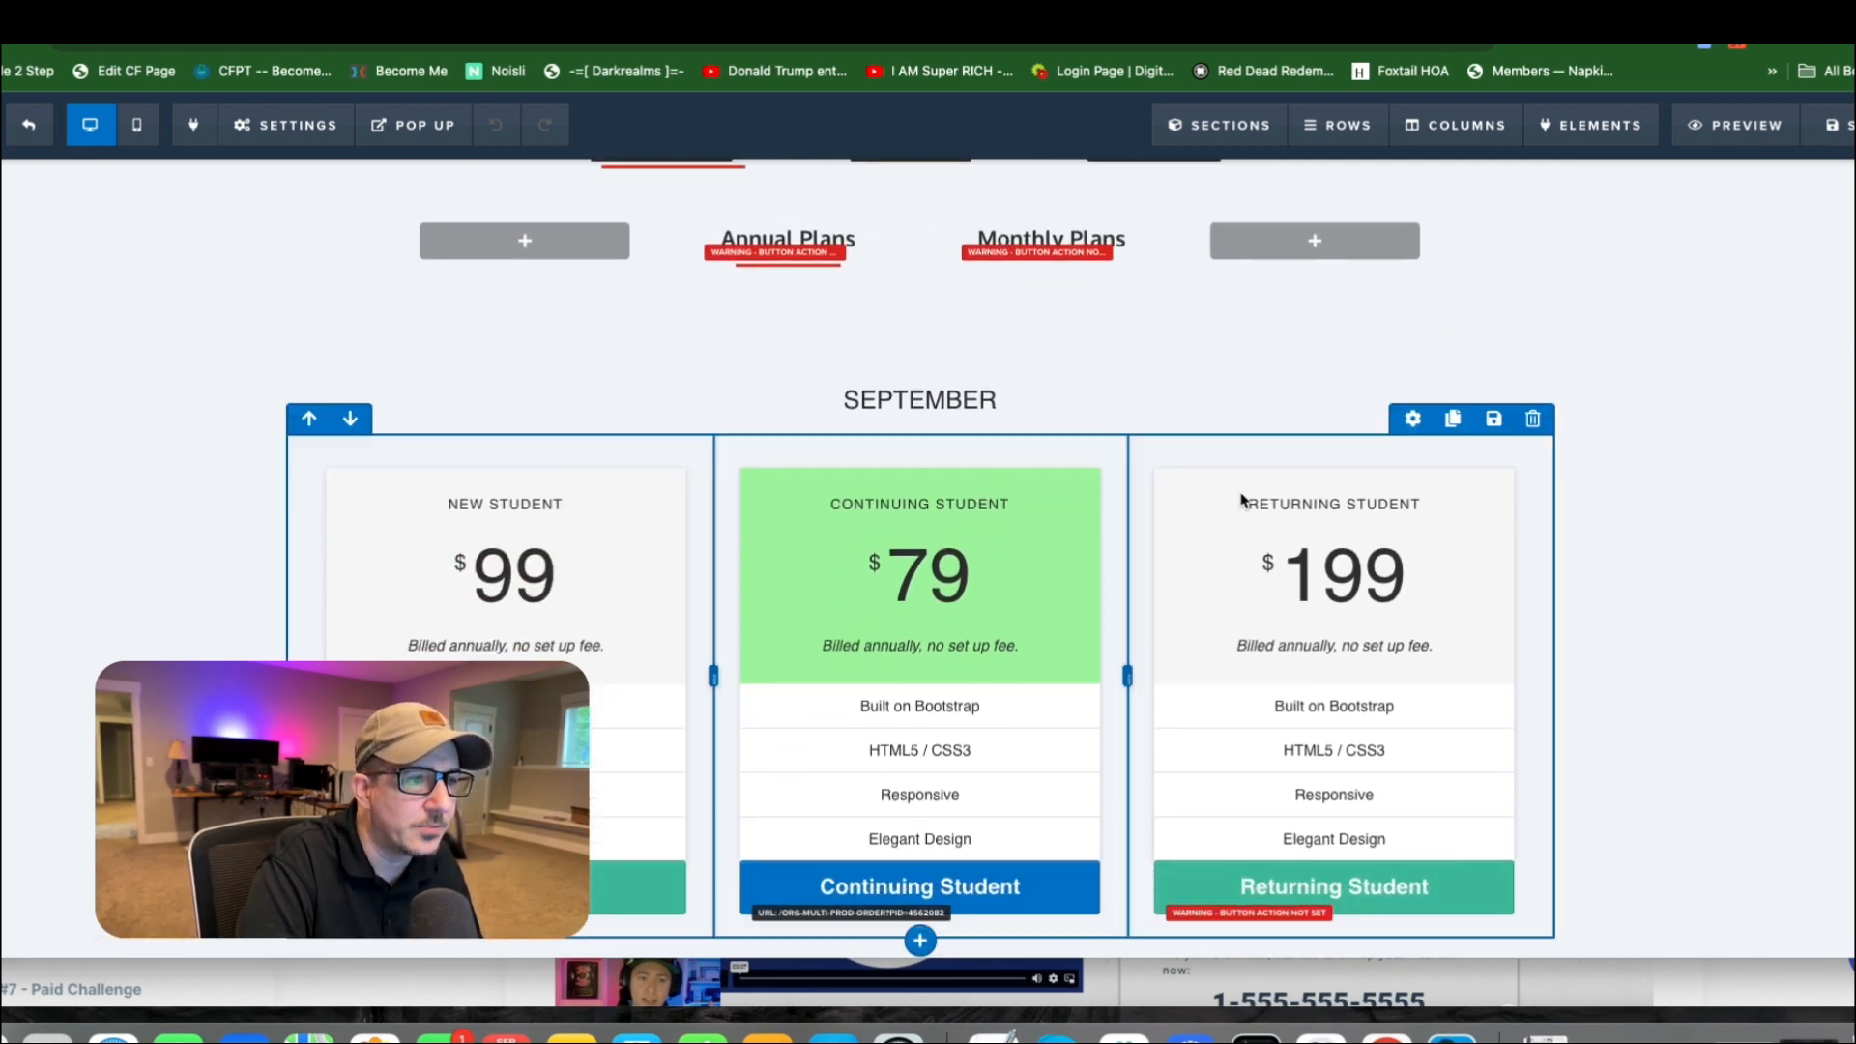
scroll(837, 309, up, 5)
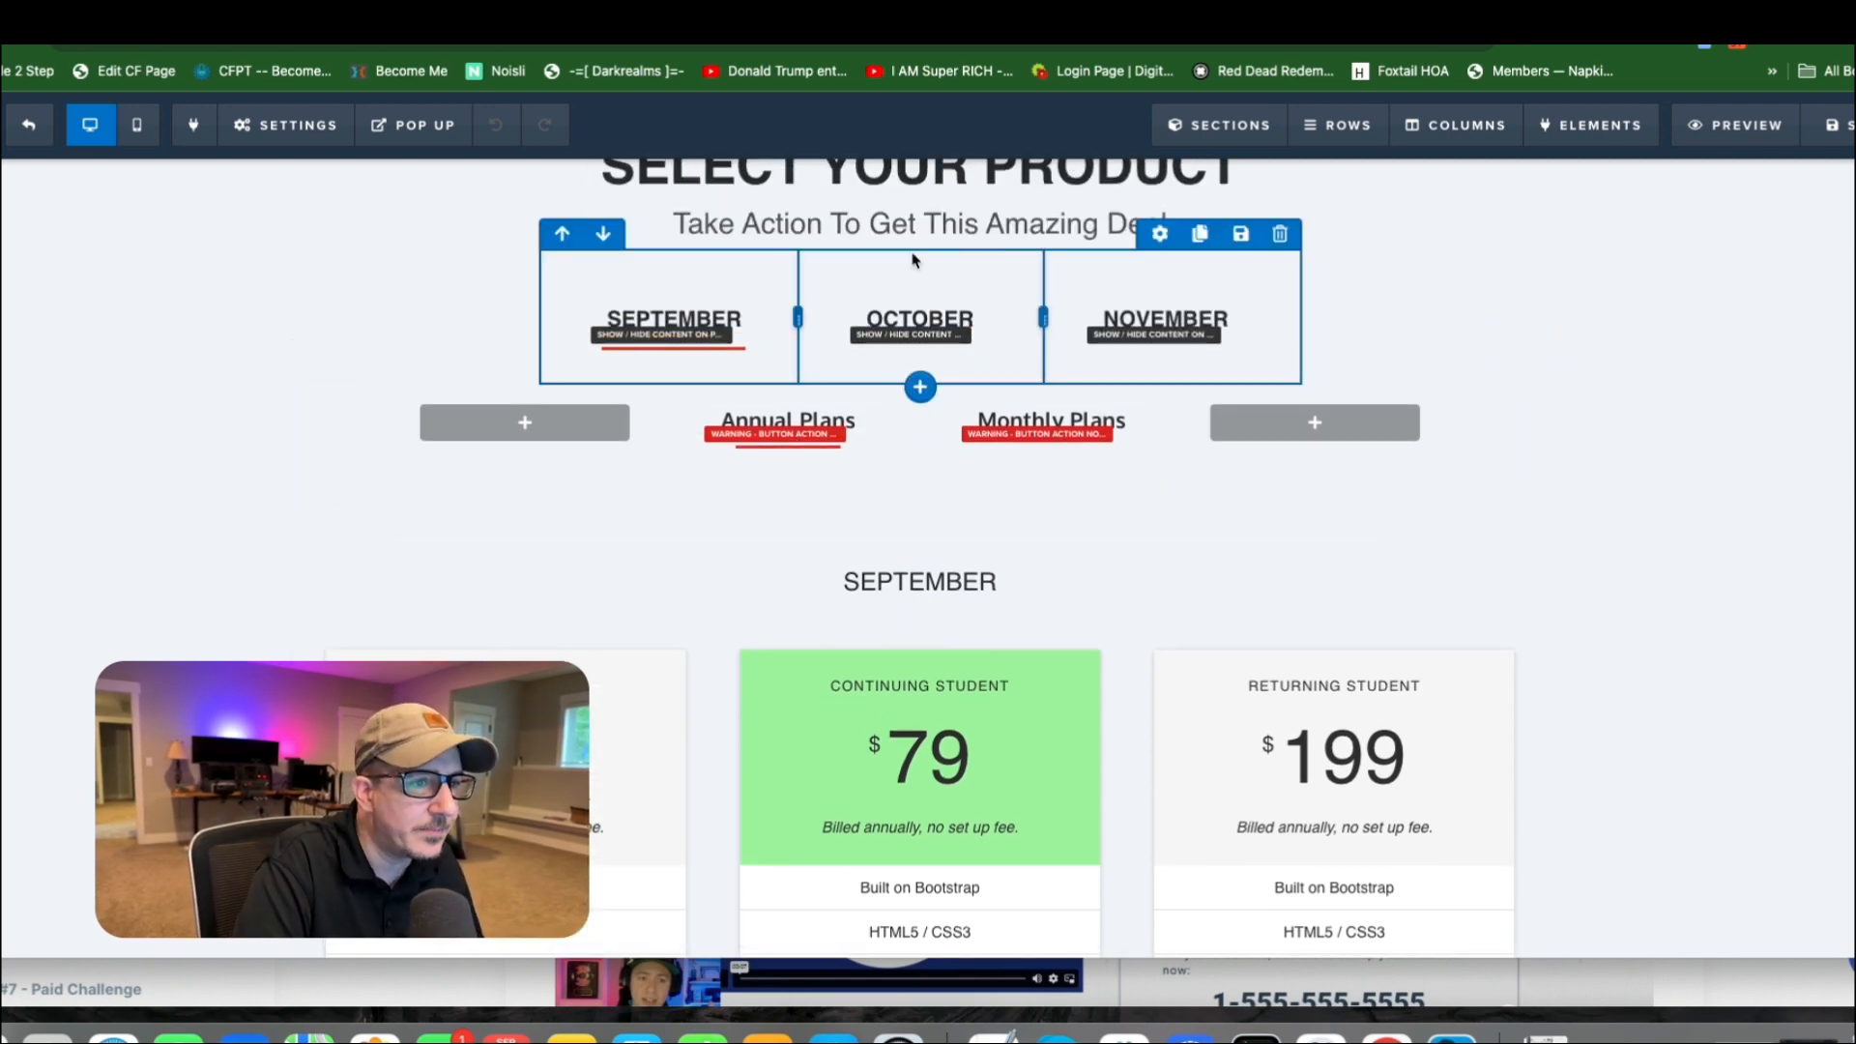
scroll(1467, 758, down, 5)
scroll(1467, 758, up, 10)
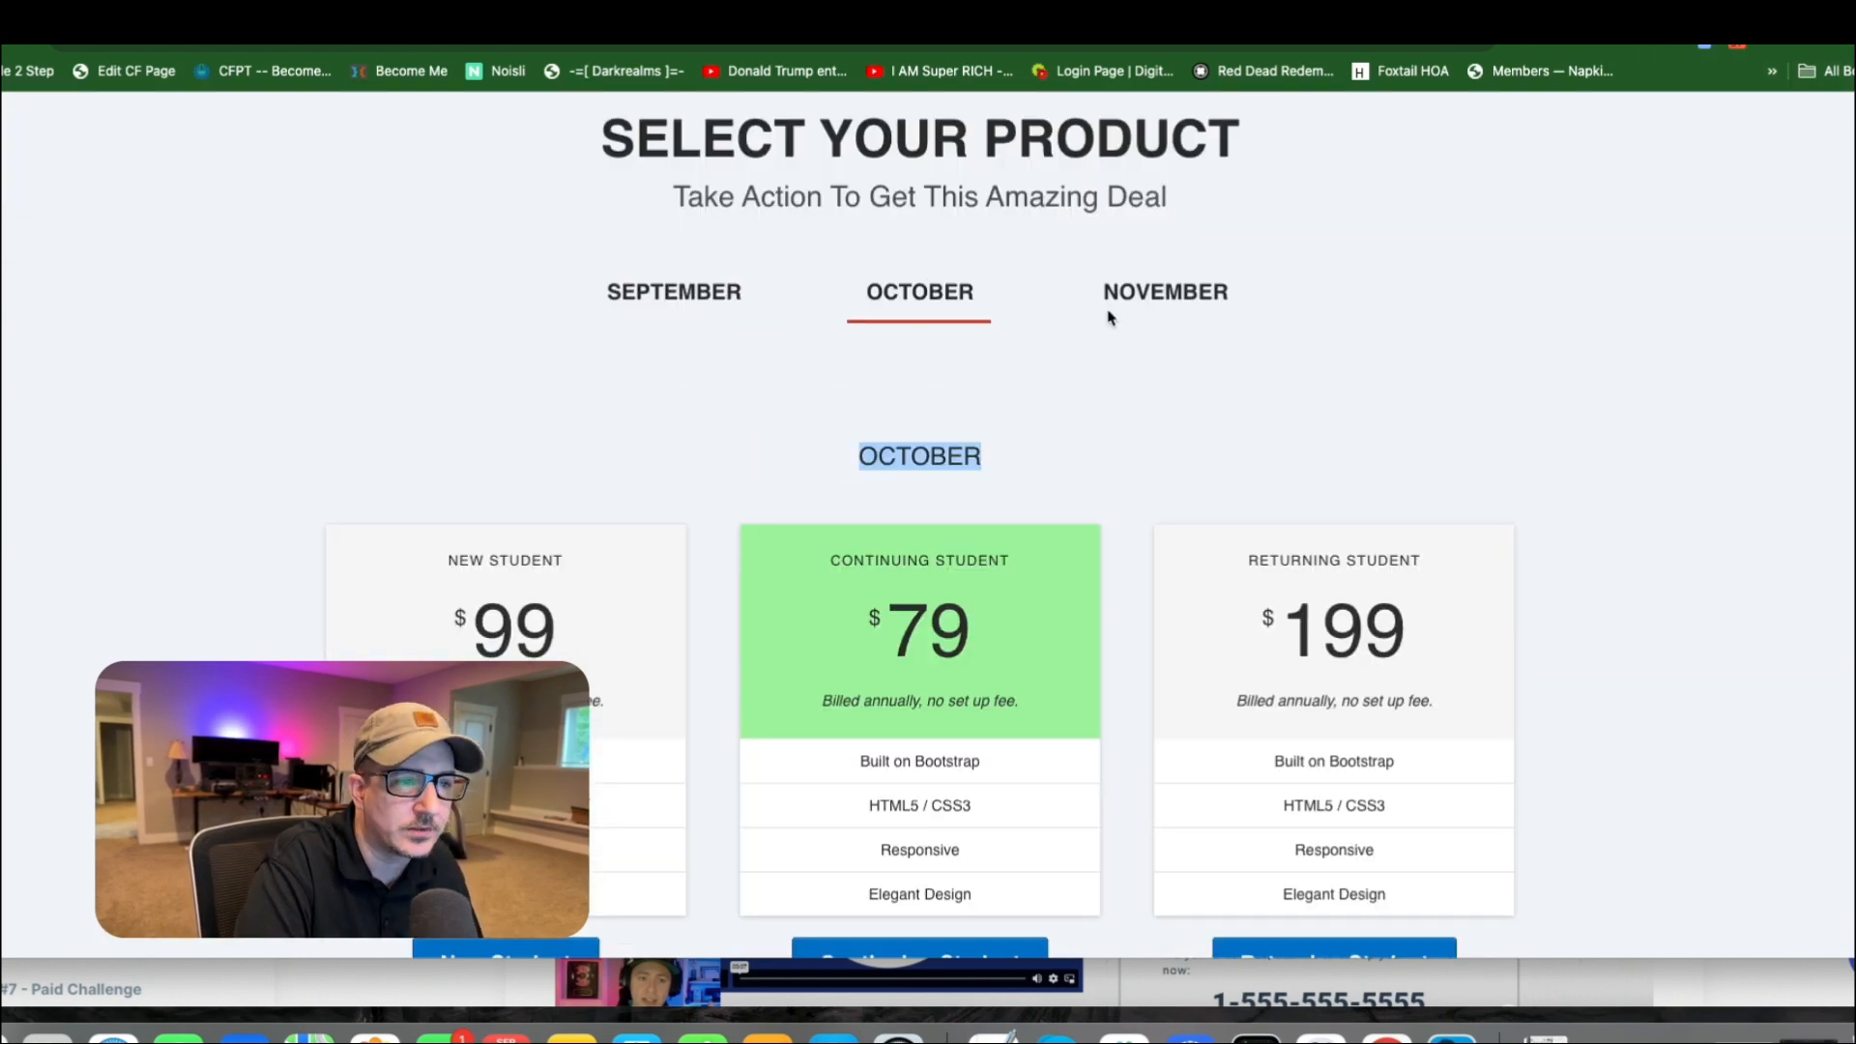
Test the September, October and November links on the live page, switching repeatedly between the three months' product sections.
click(677, 297)
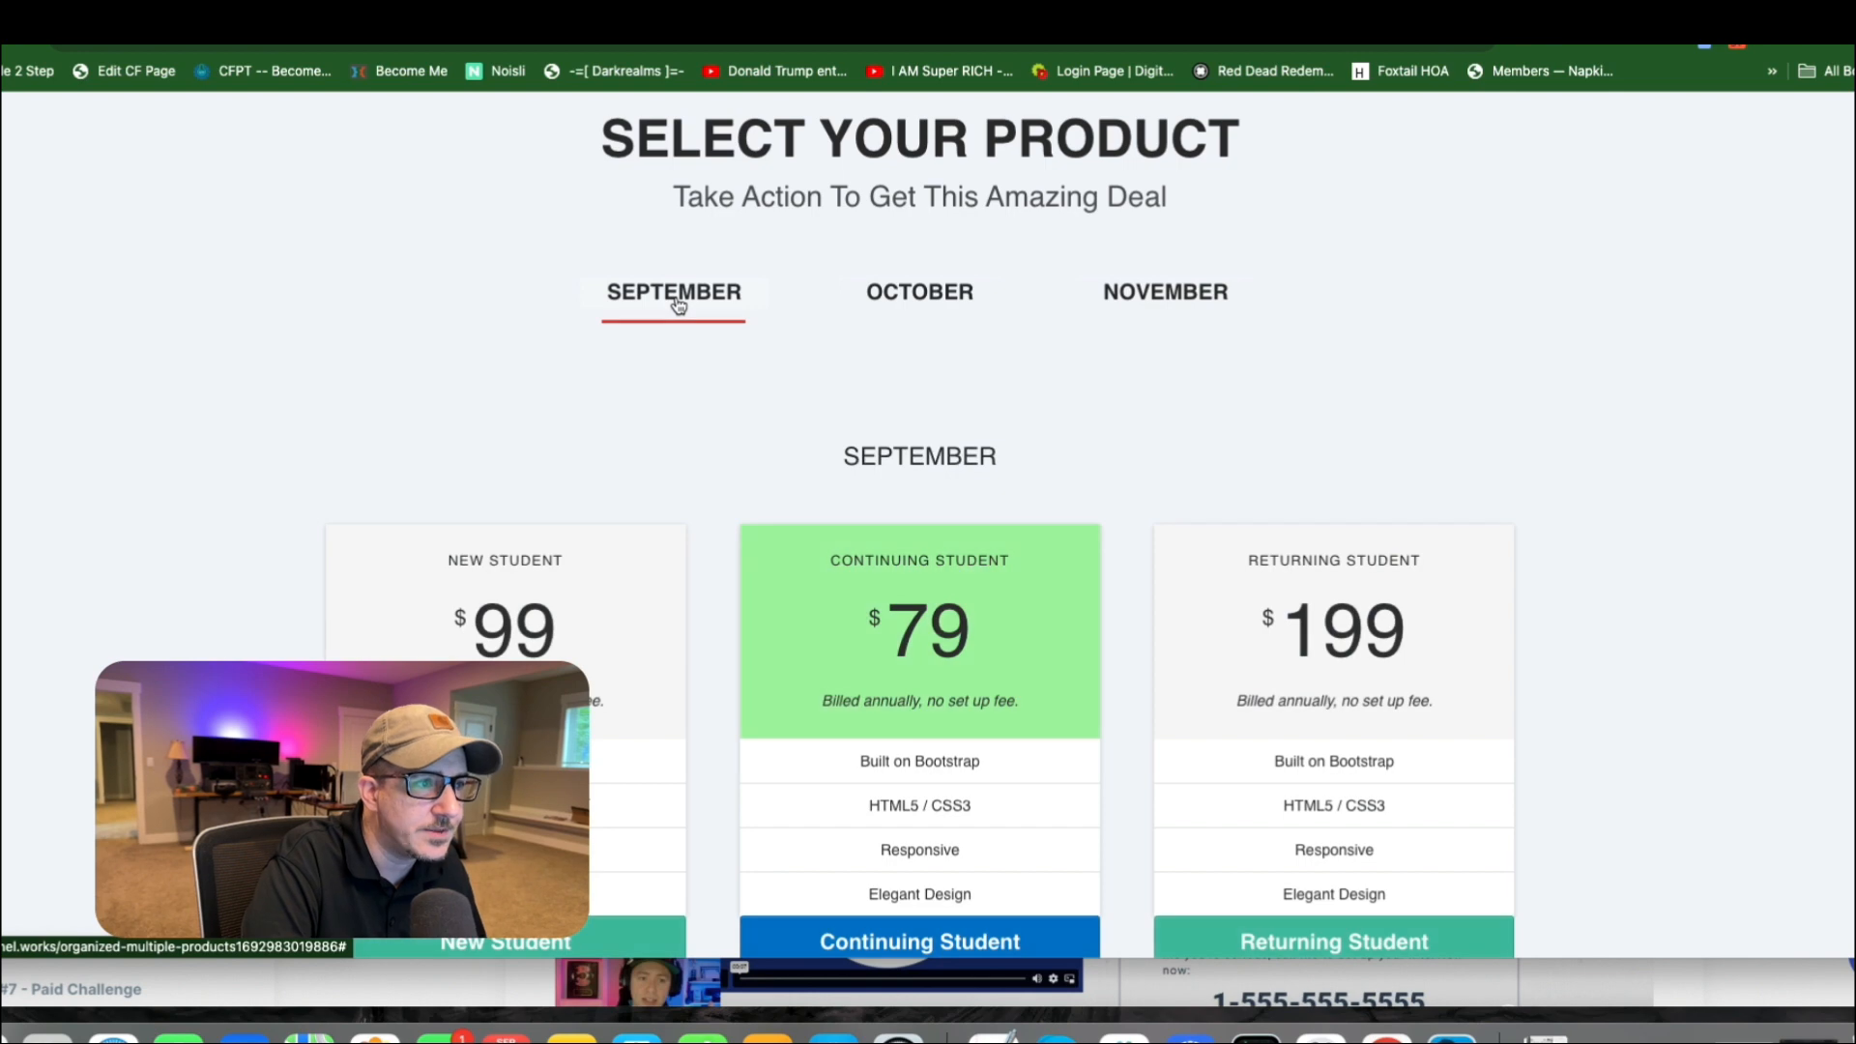
scroll(790, 307, down, 1)
click(914, 261)
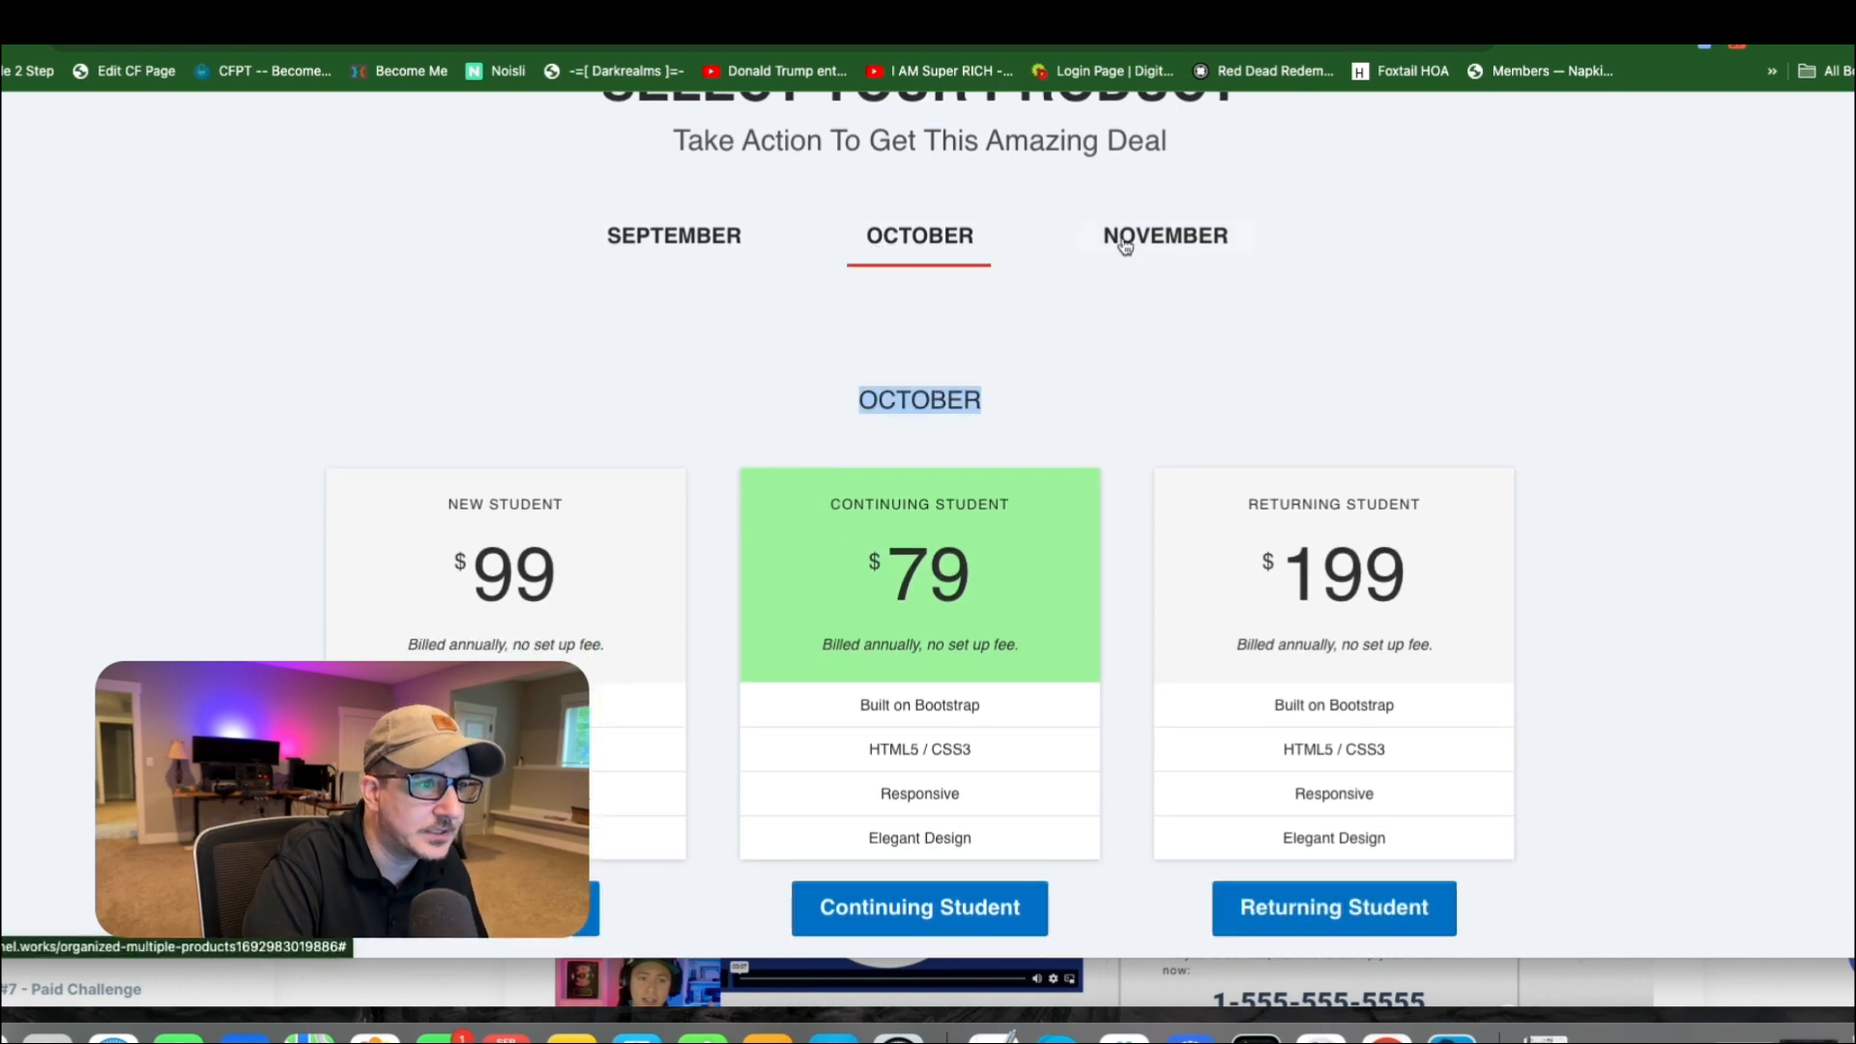
click(1181, 240)
click(933, 240)
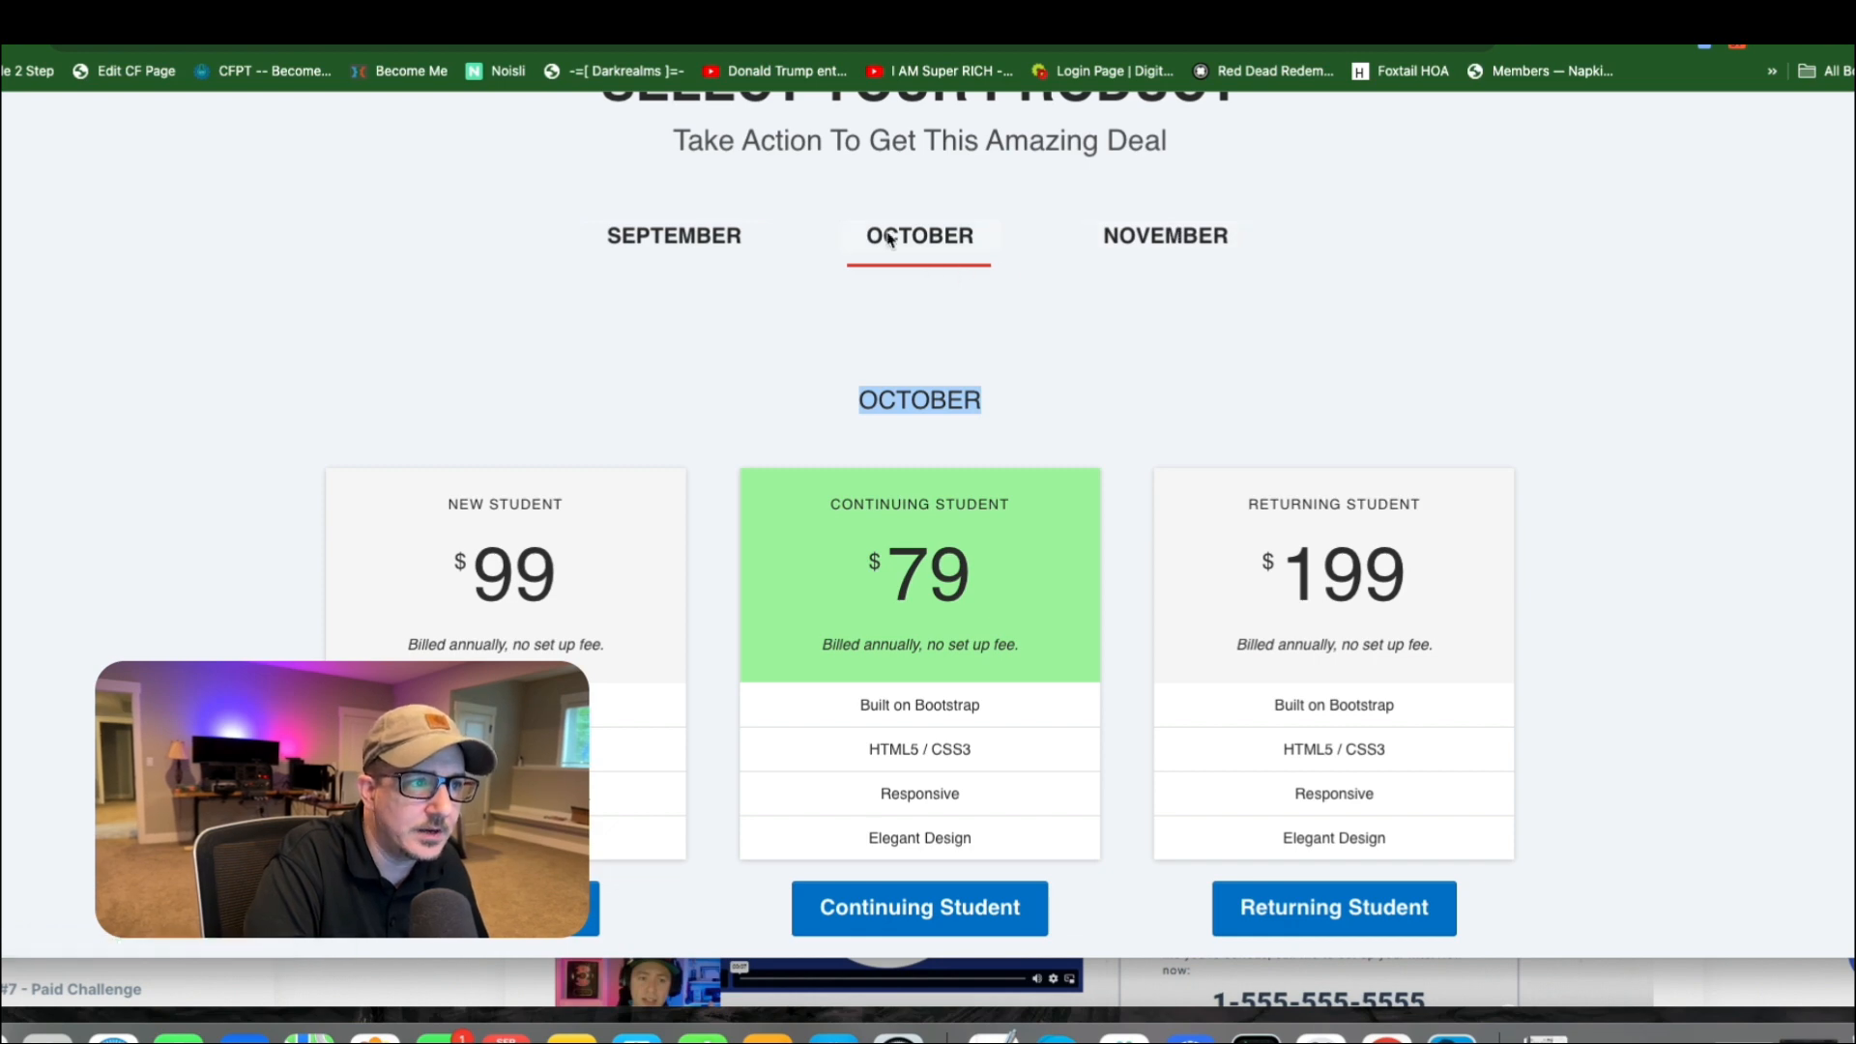
click(720, 236)
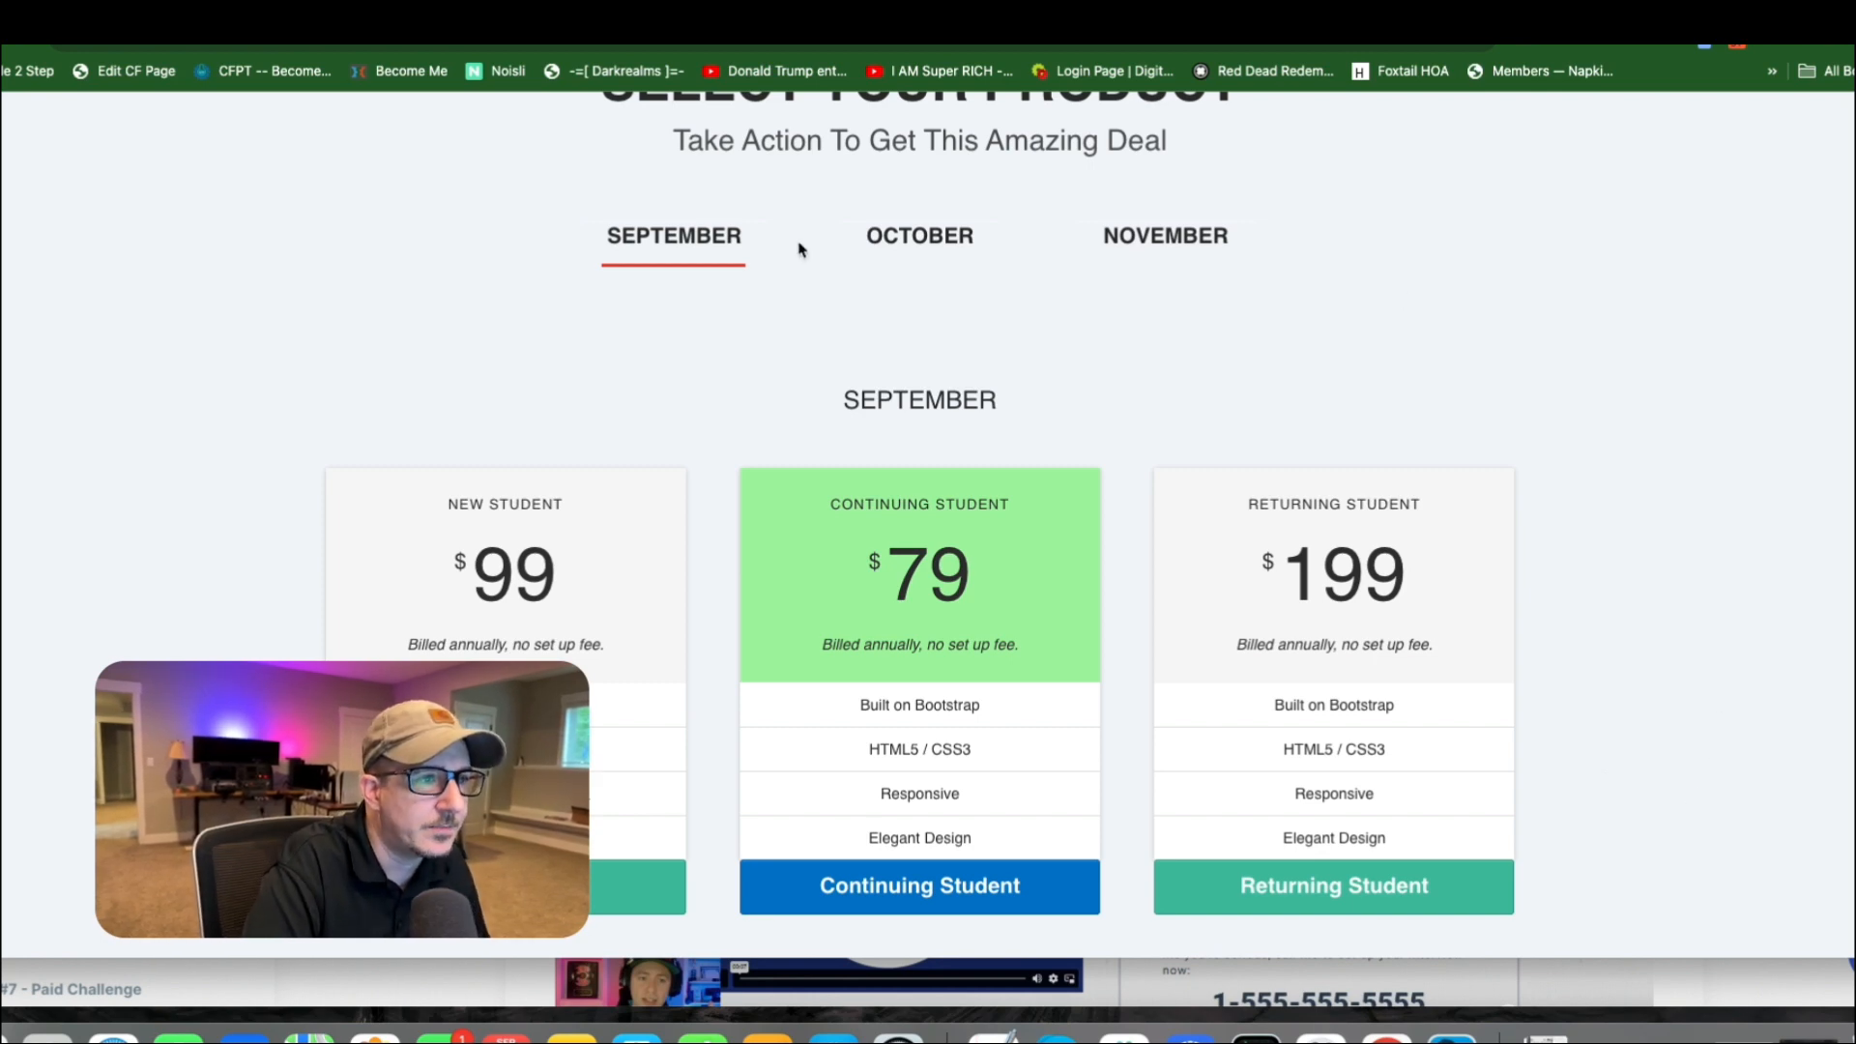
click(949, 238)
click(1158, 250)
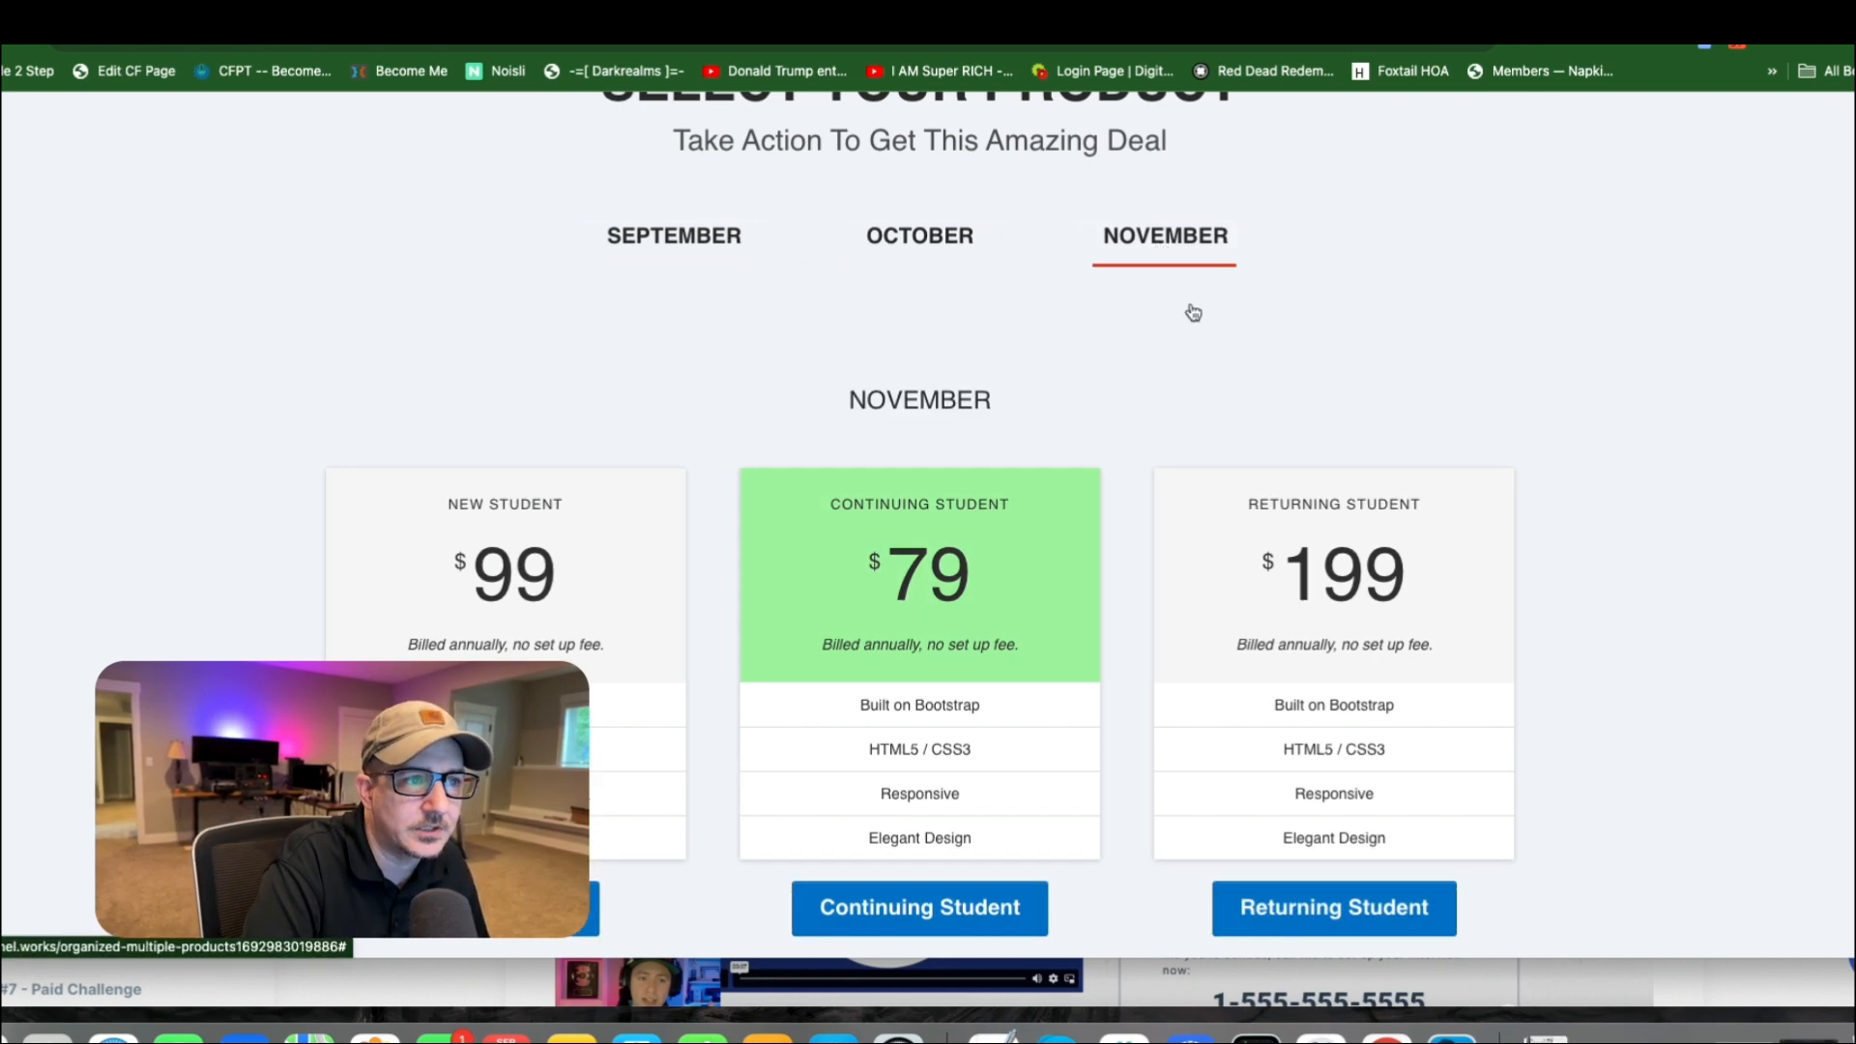
scroll(1199, 309, up, 3)
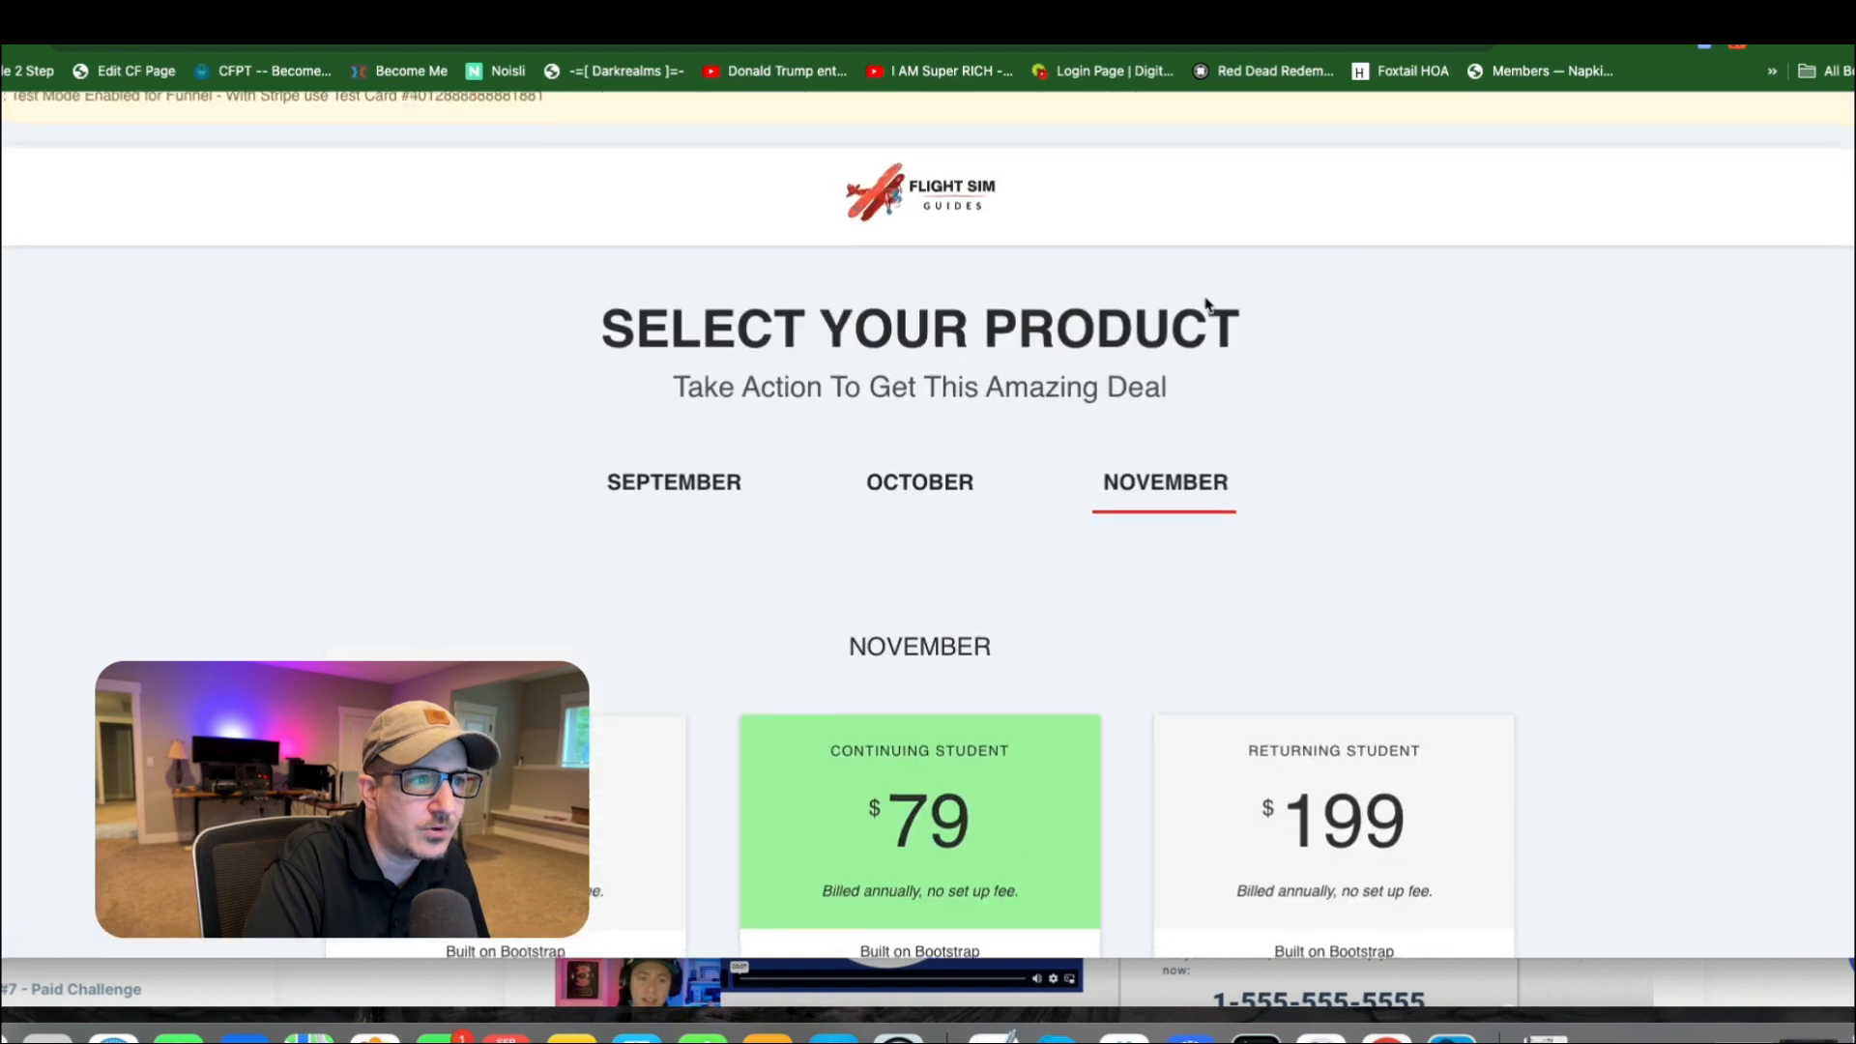
click(924, 478)
click(720, 491)
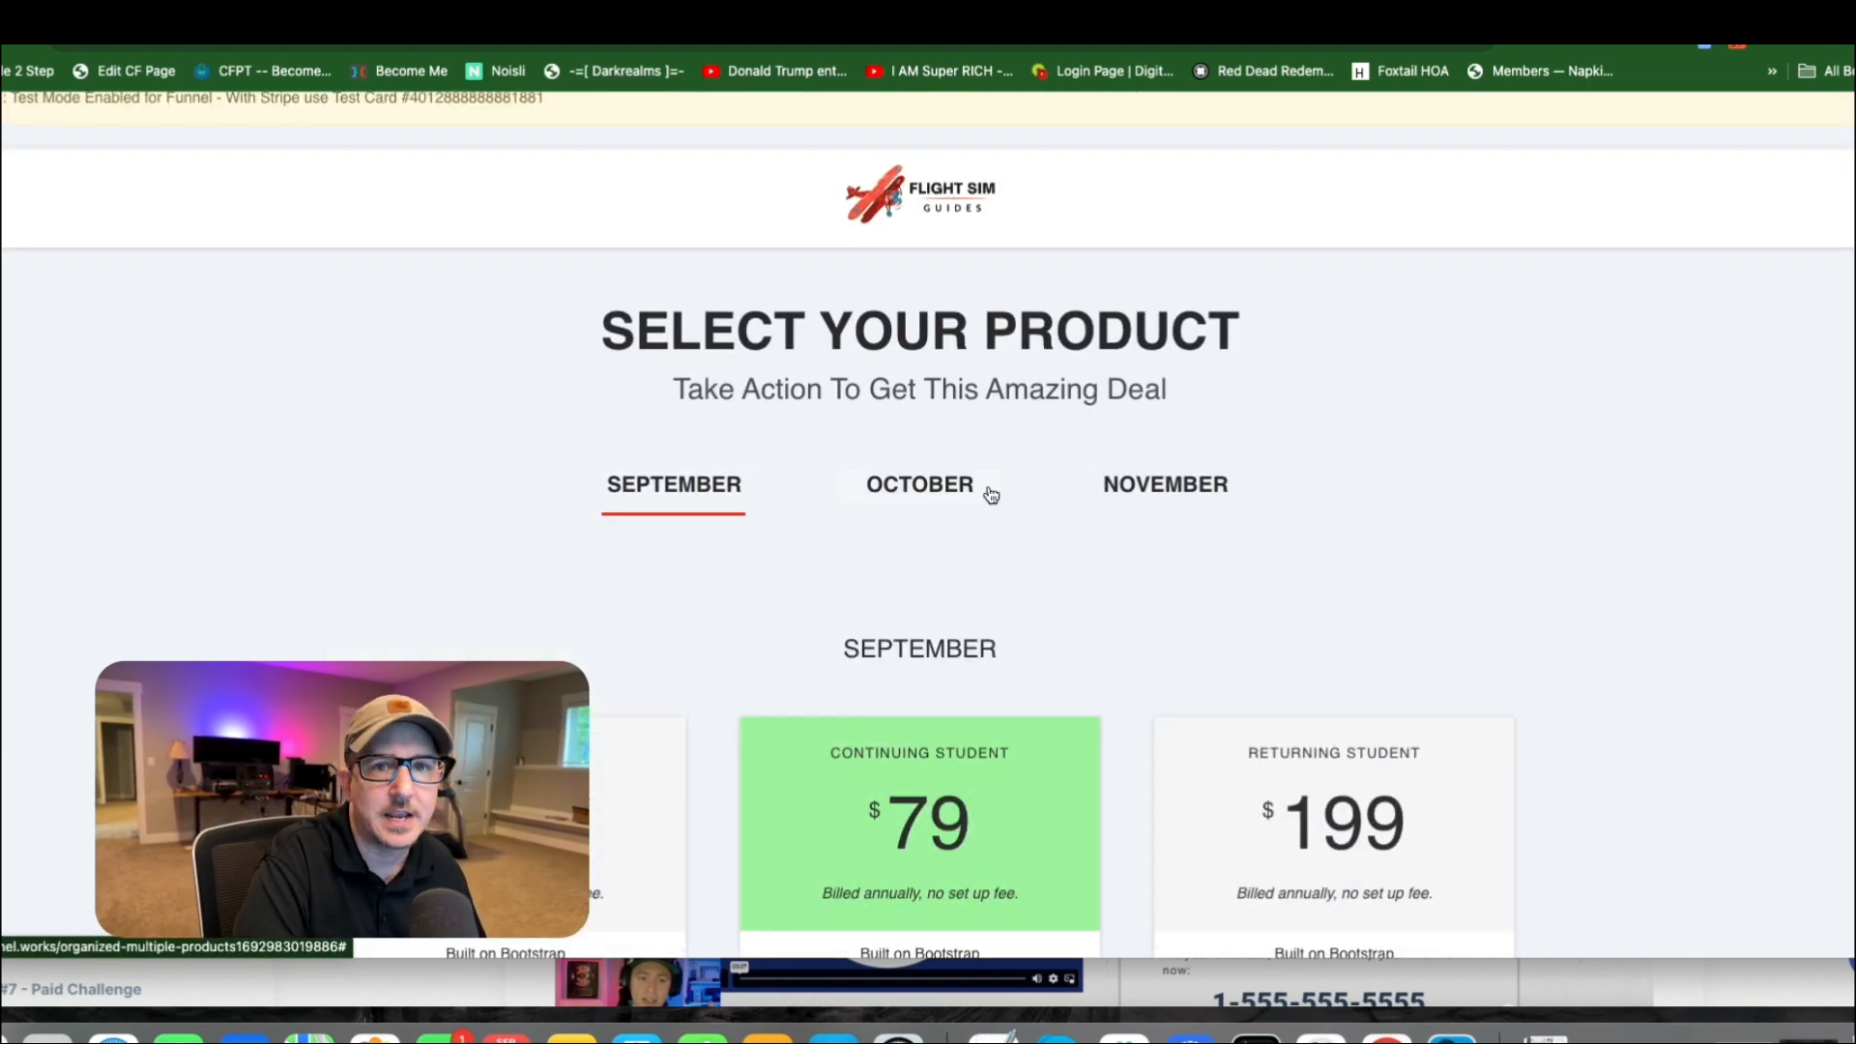
scroll(1015, 456, down, 4)
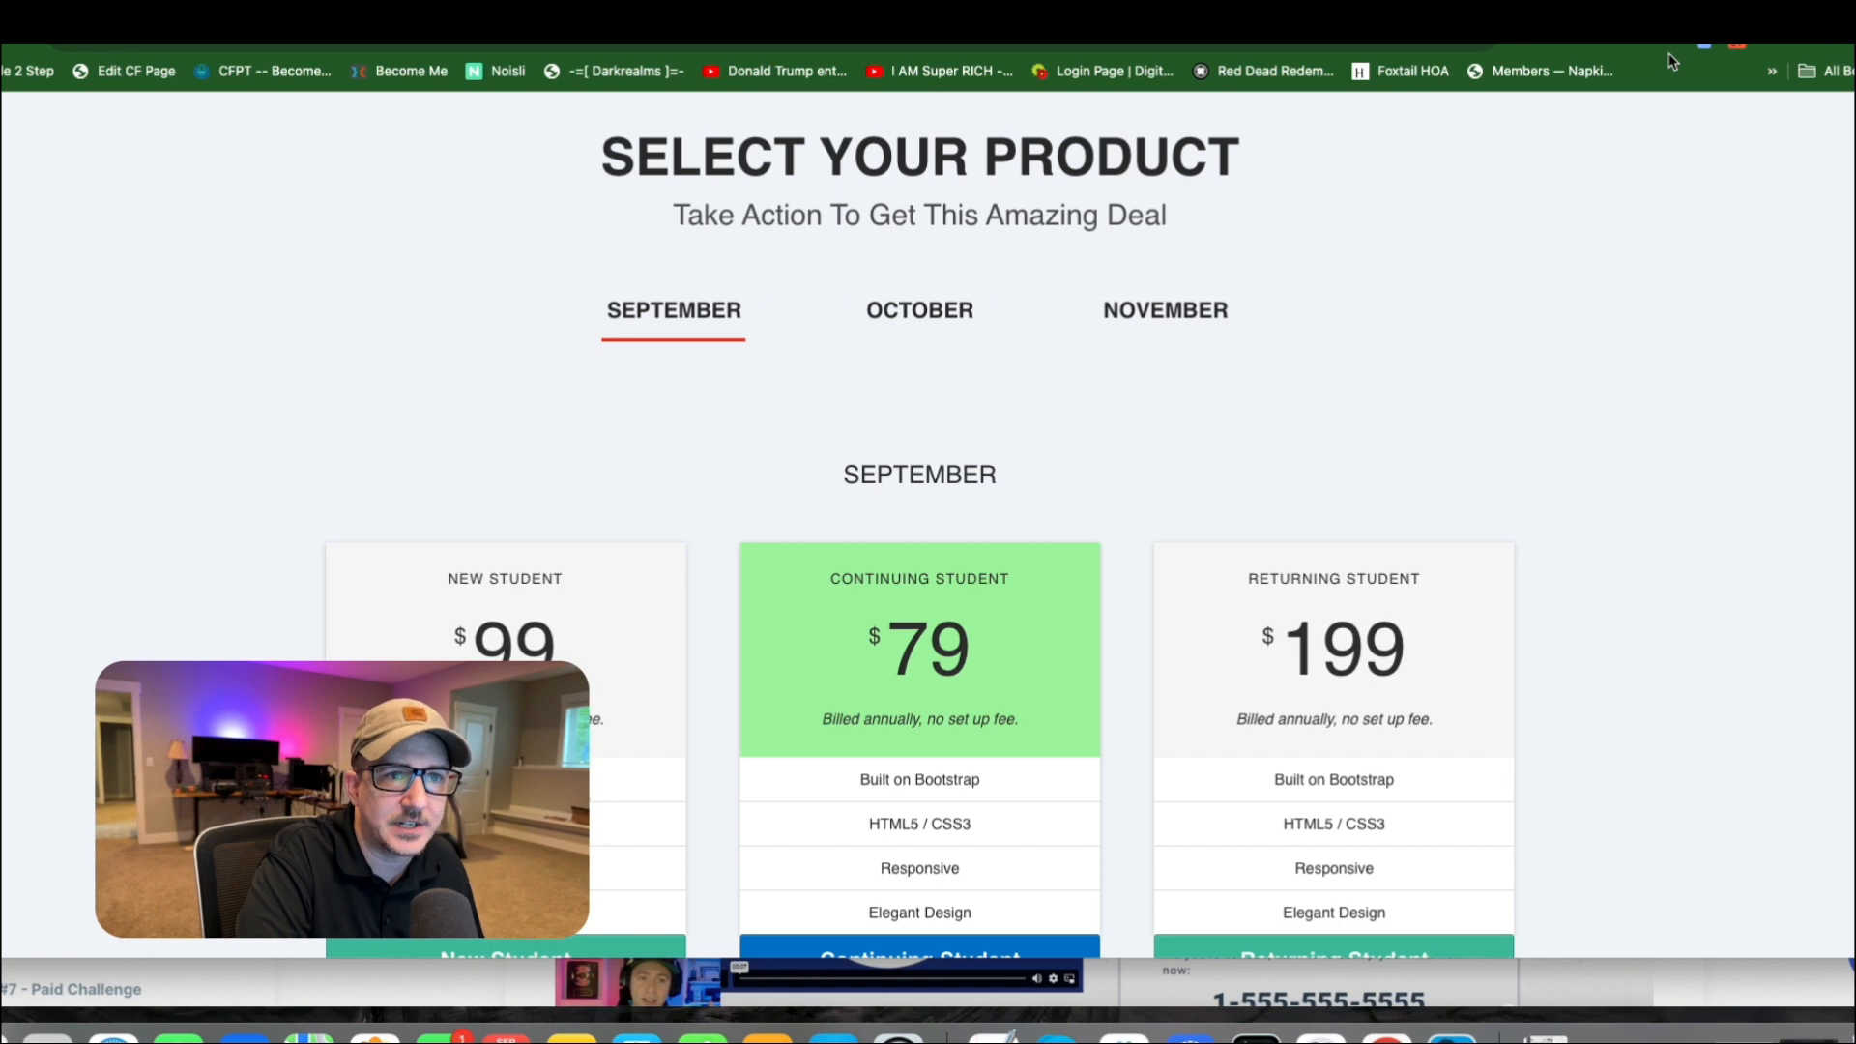
Back in the page editor, delete the row containing the Annual Plans and Monthly Plans links and confirm the deletion.
click(1653, 24)
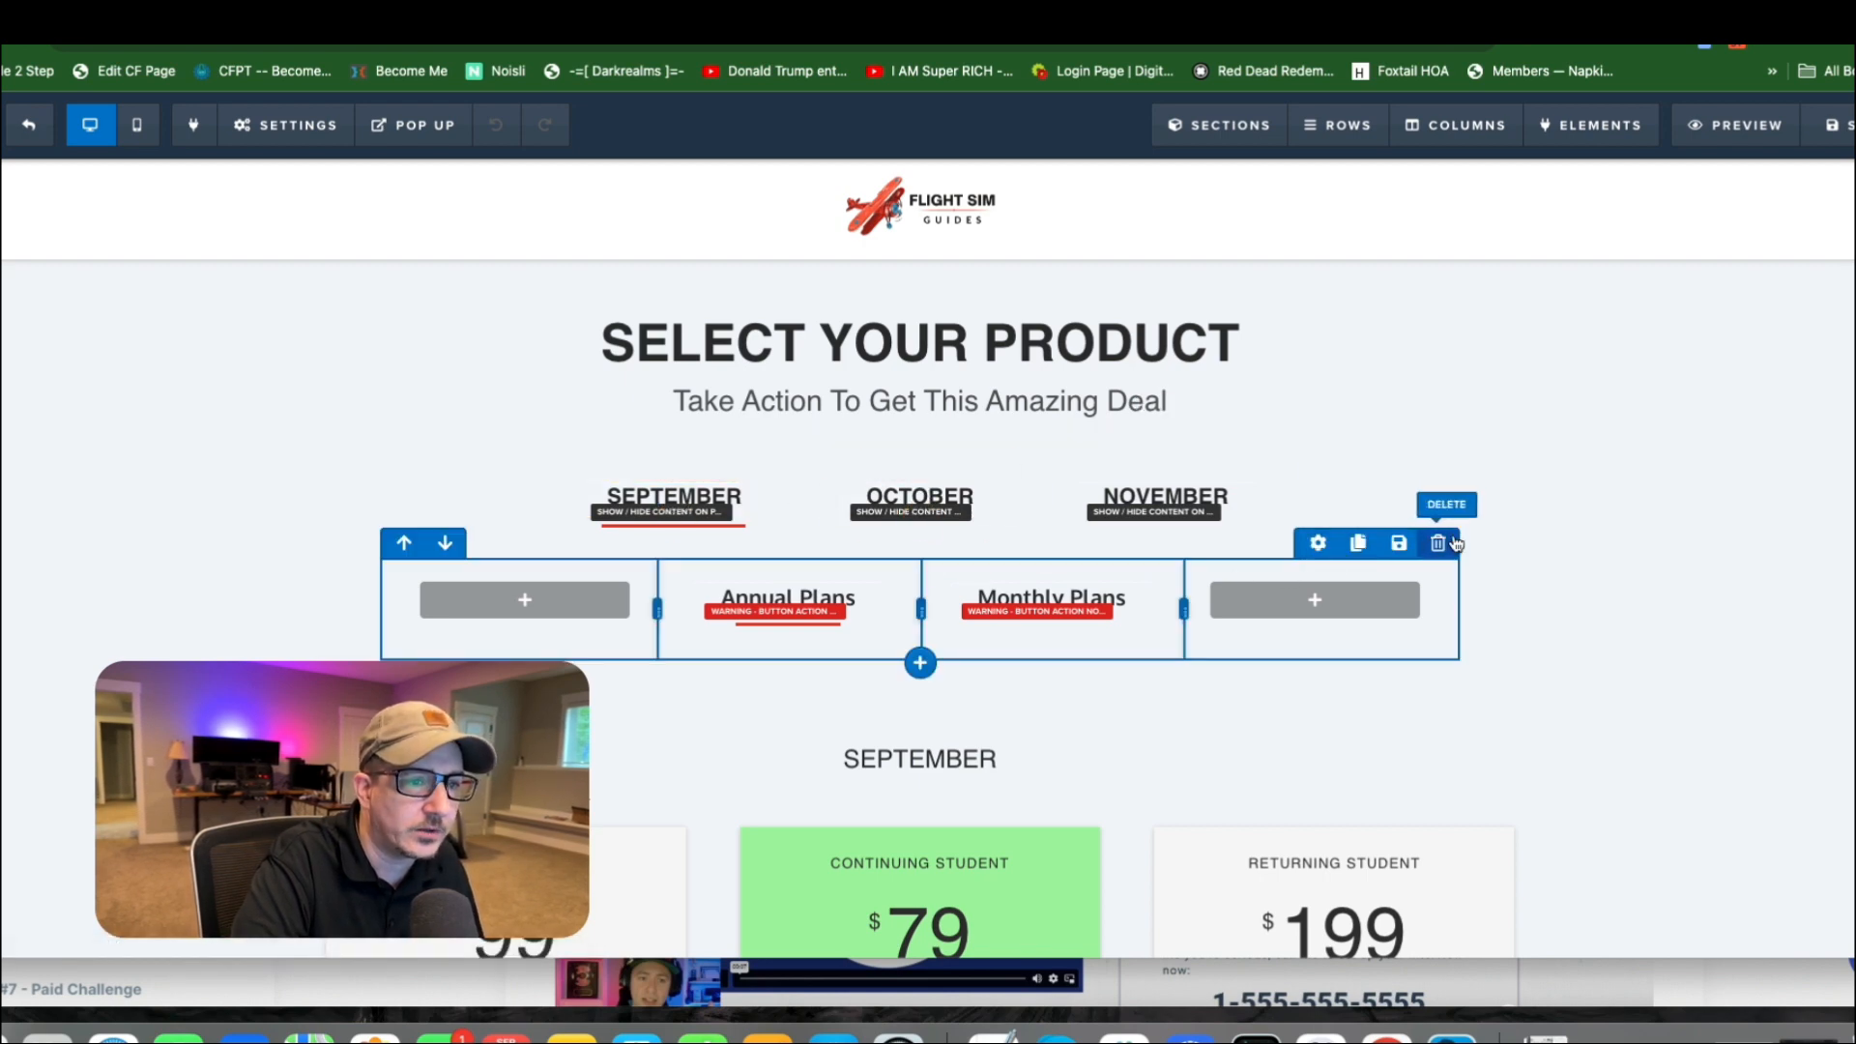
click(1440, 548)
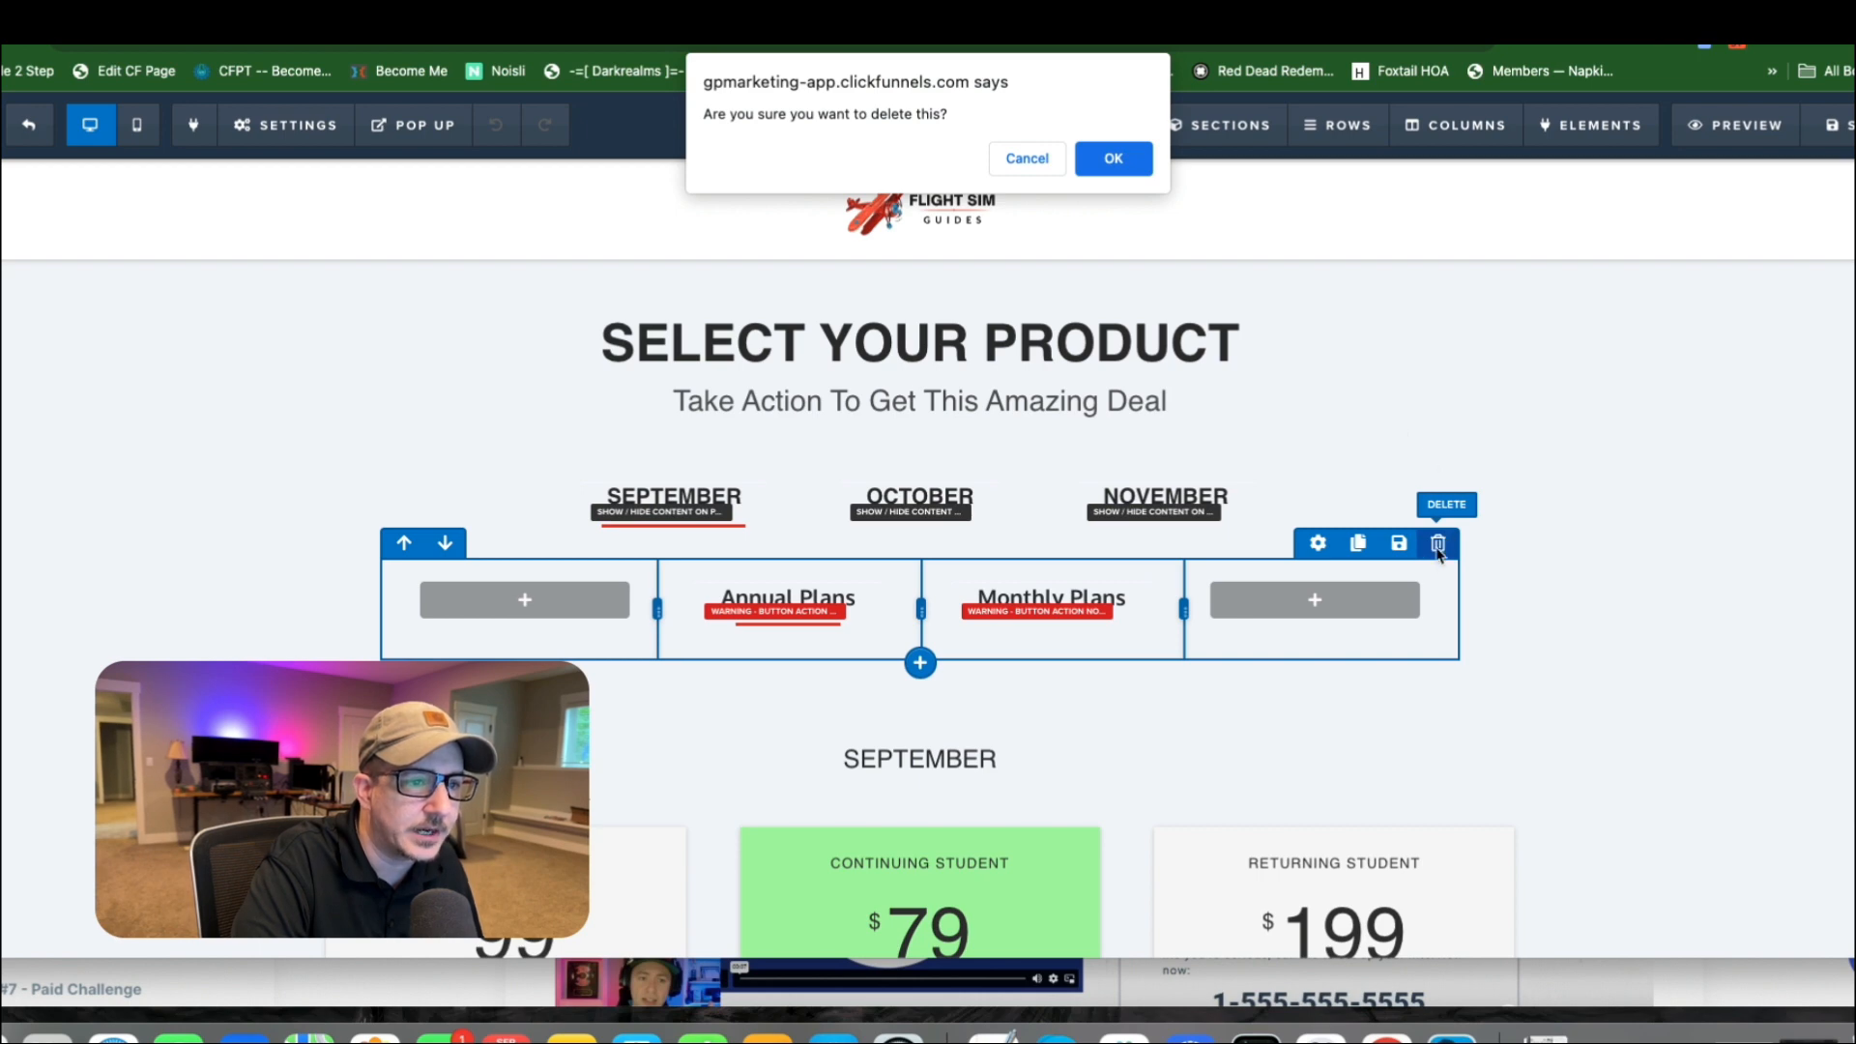
click(1117, 158)
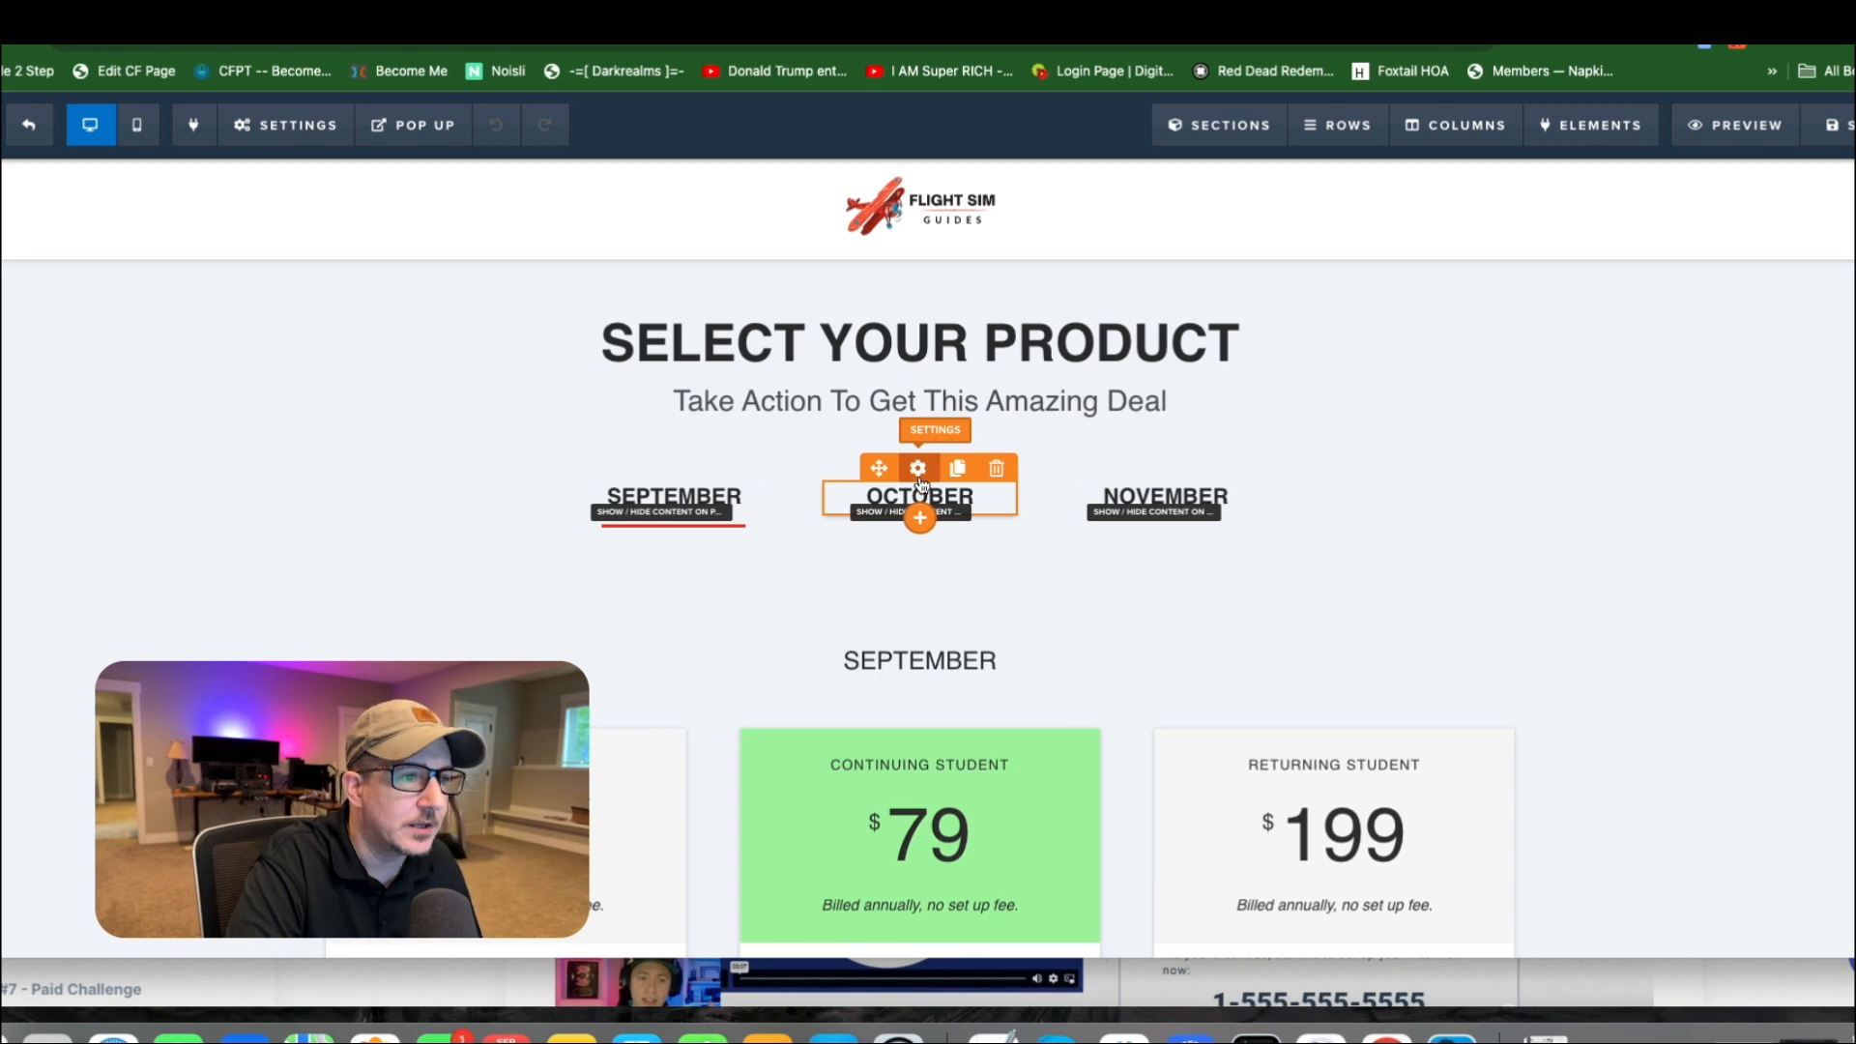
click(986, 501)
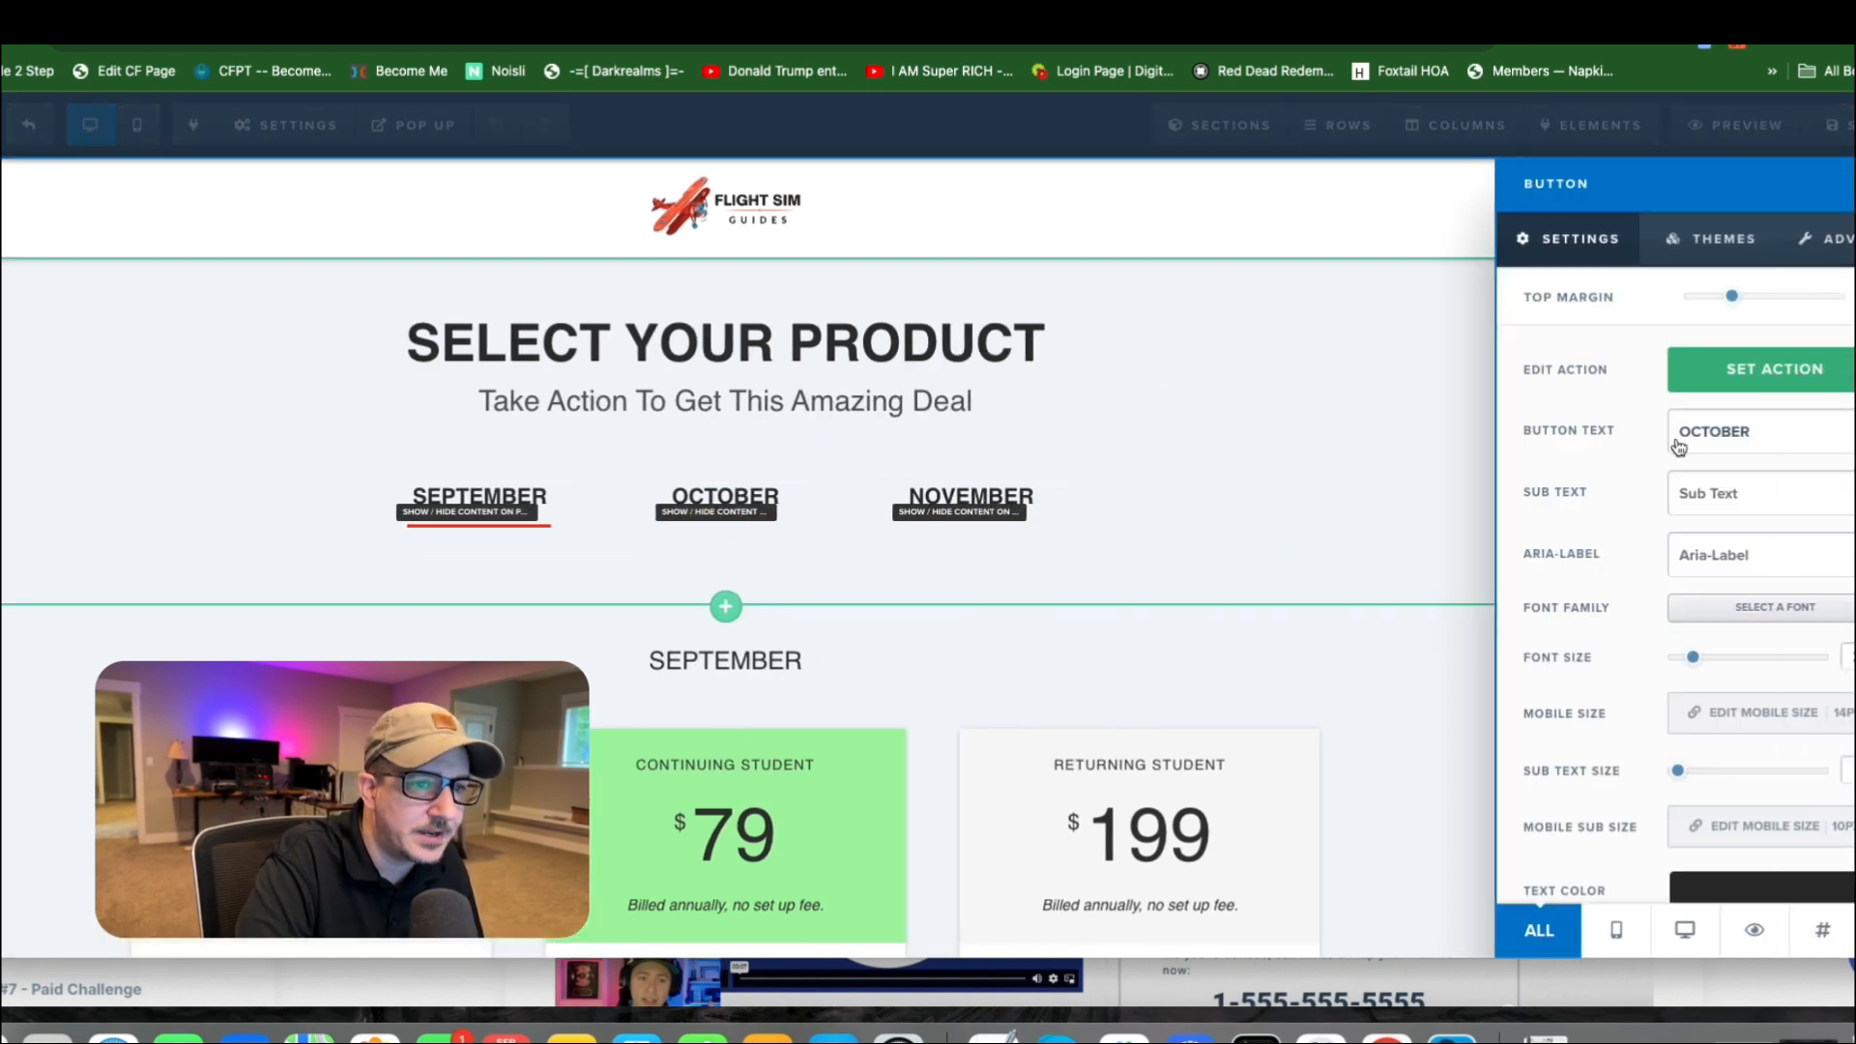
click(1755, 380)
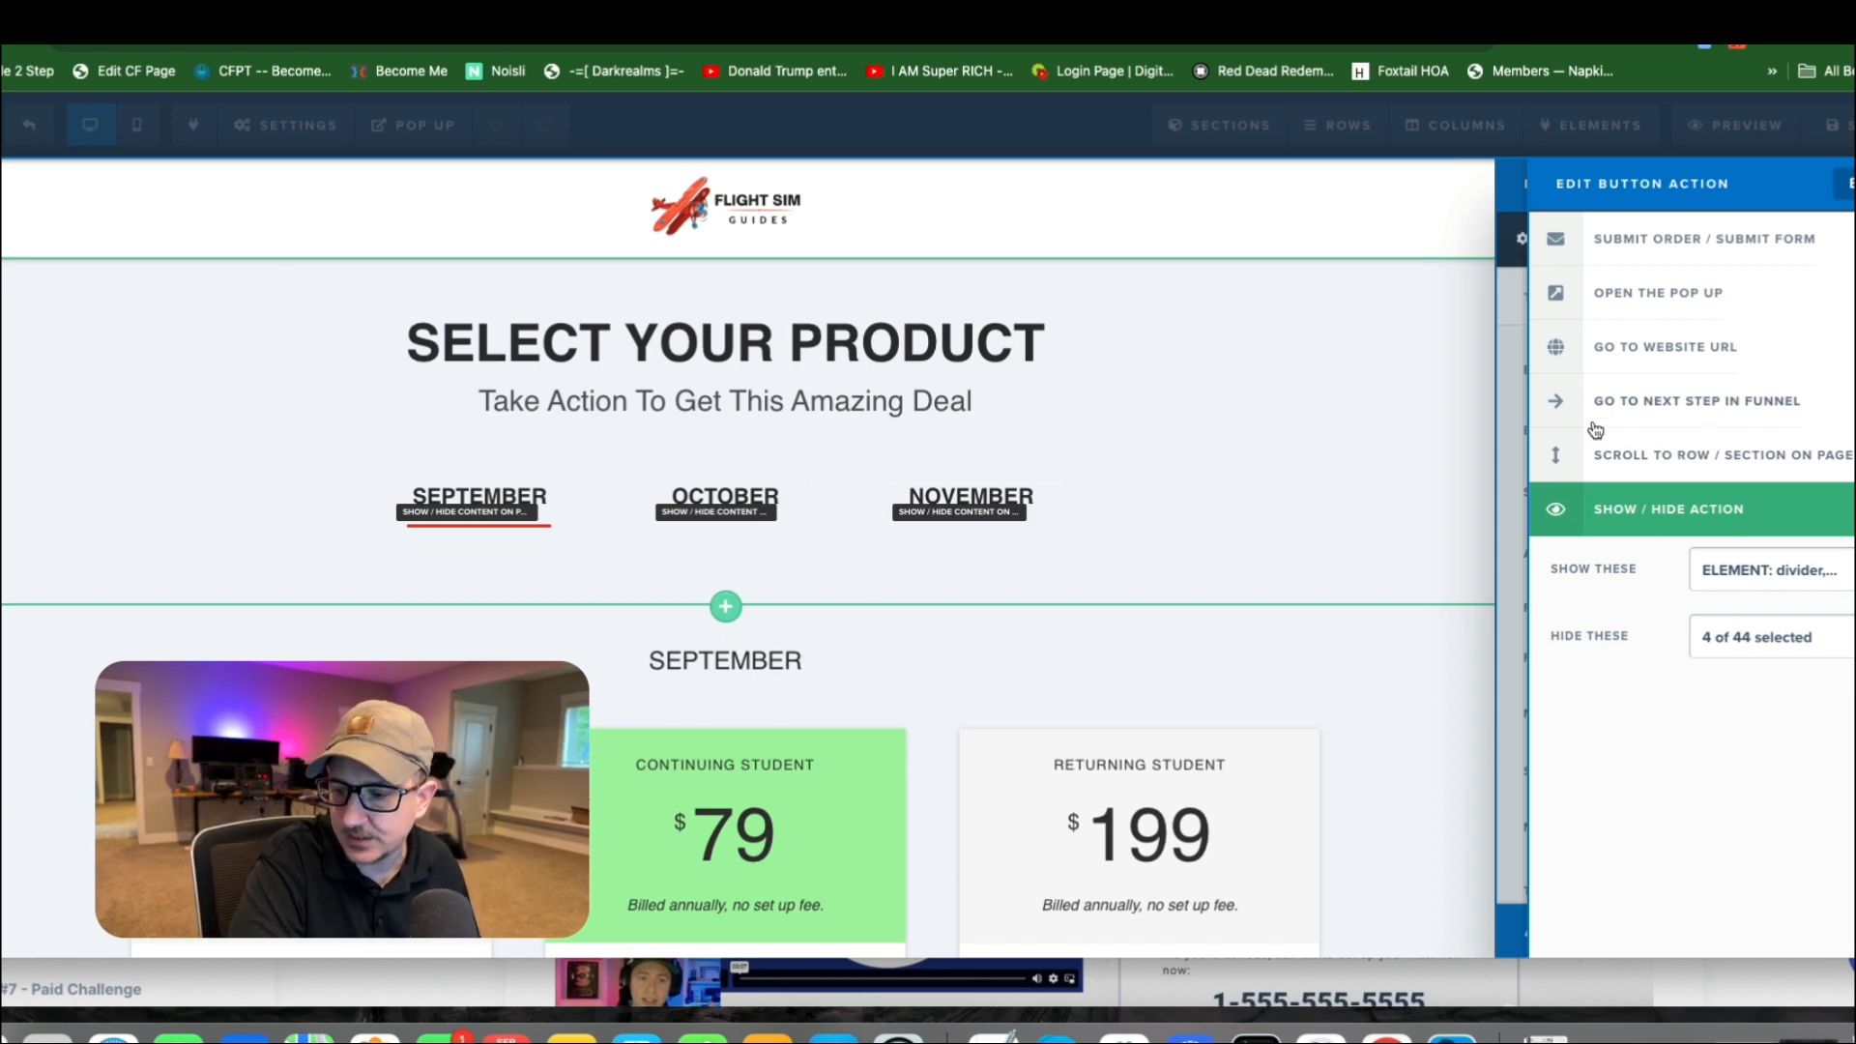
click(943, 604)
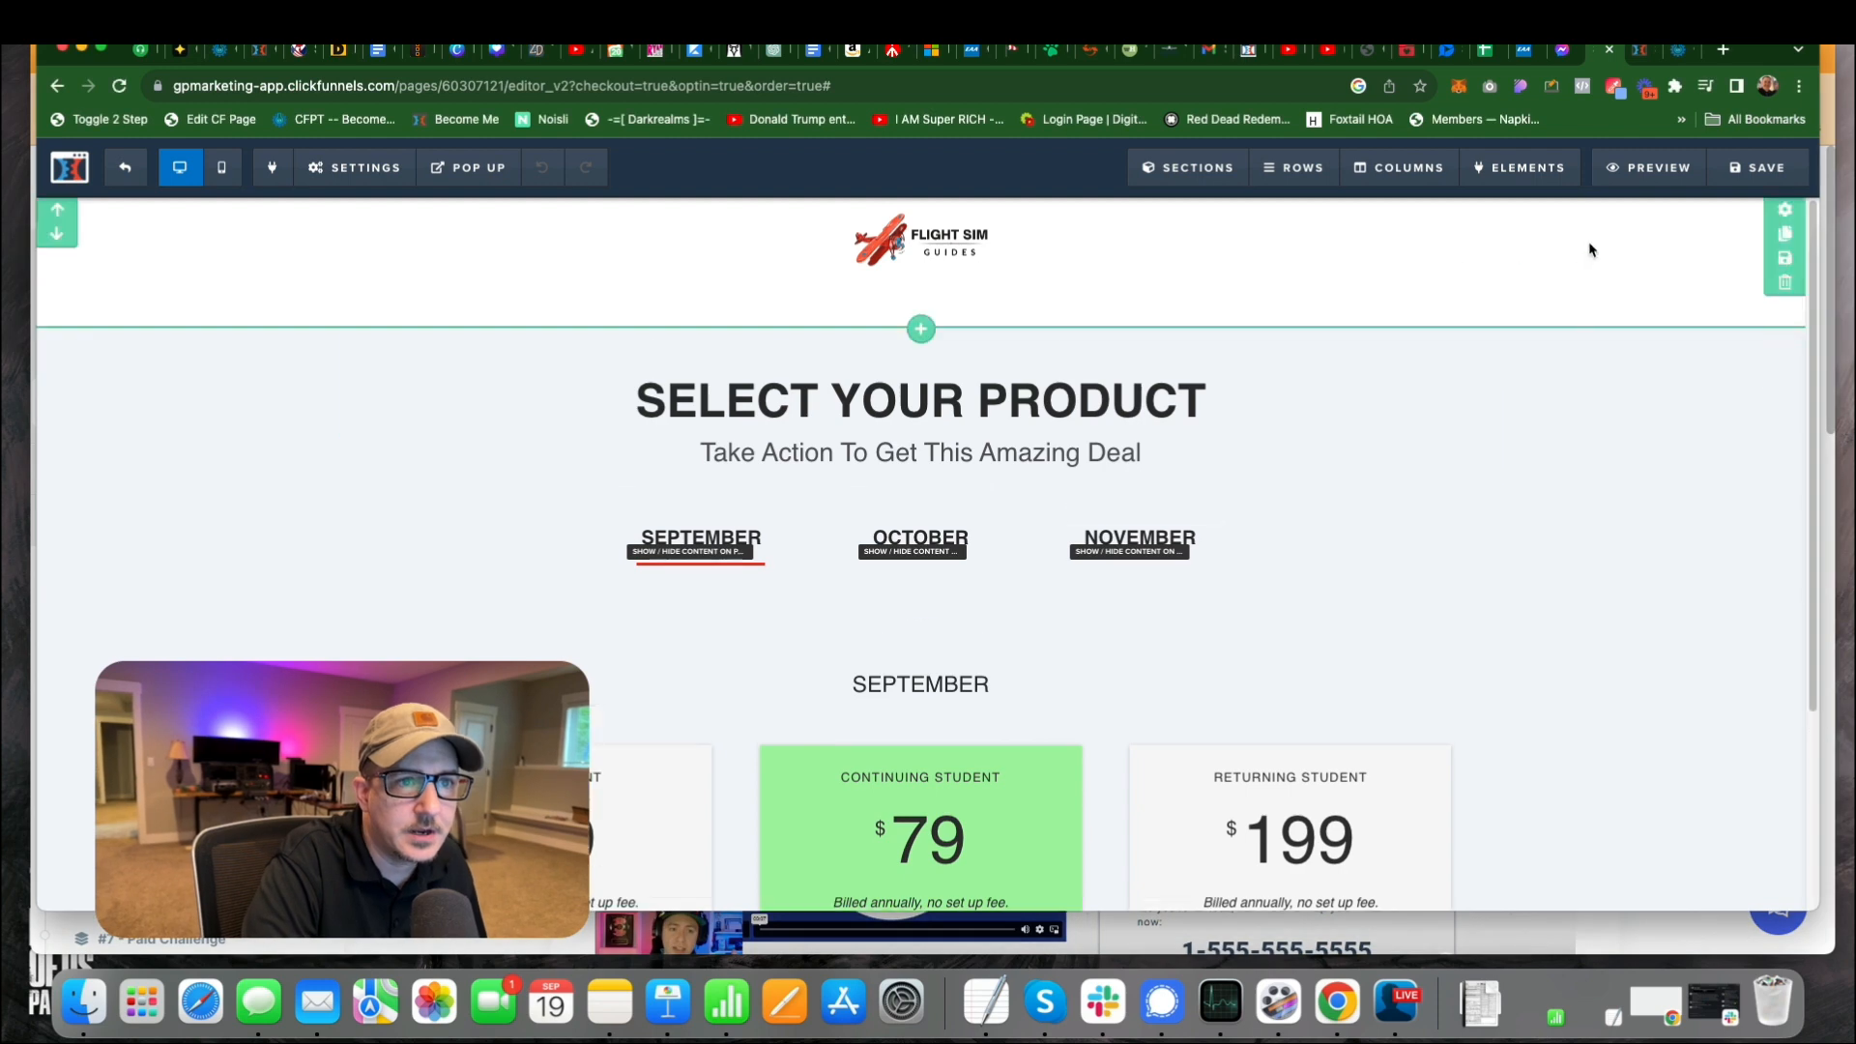
Examine which divider and section the October button's show/hide action is set to show.
click(935, 501)
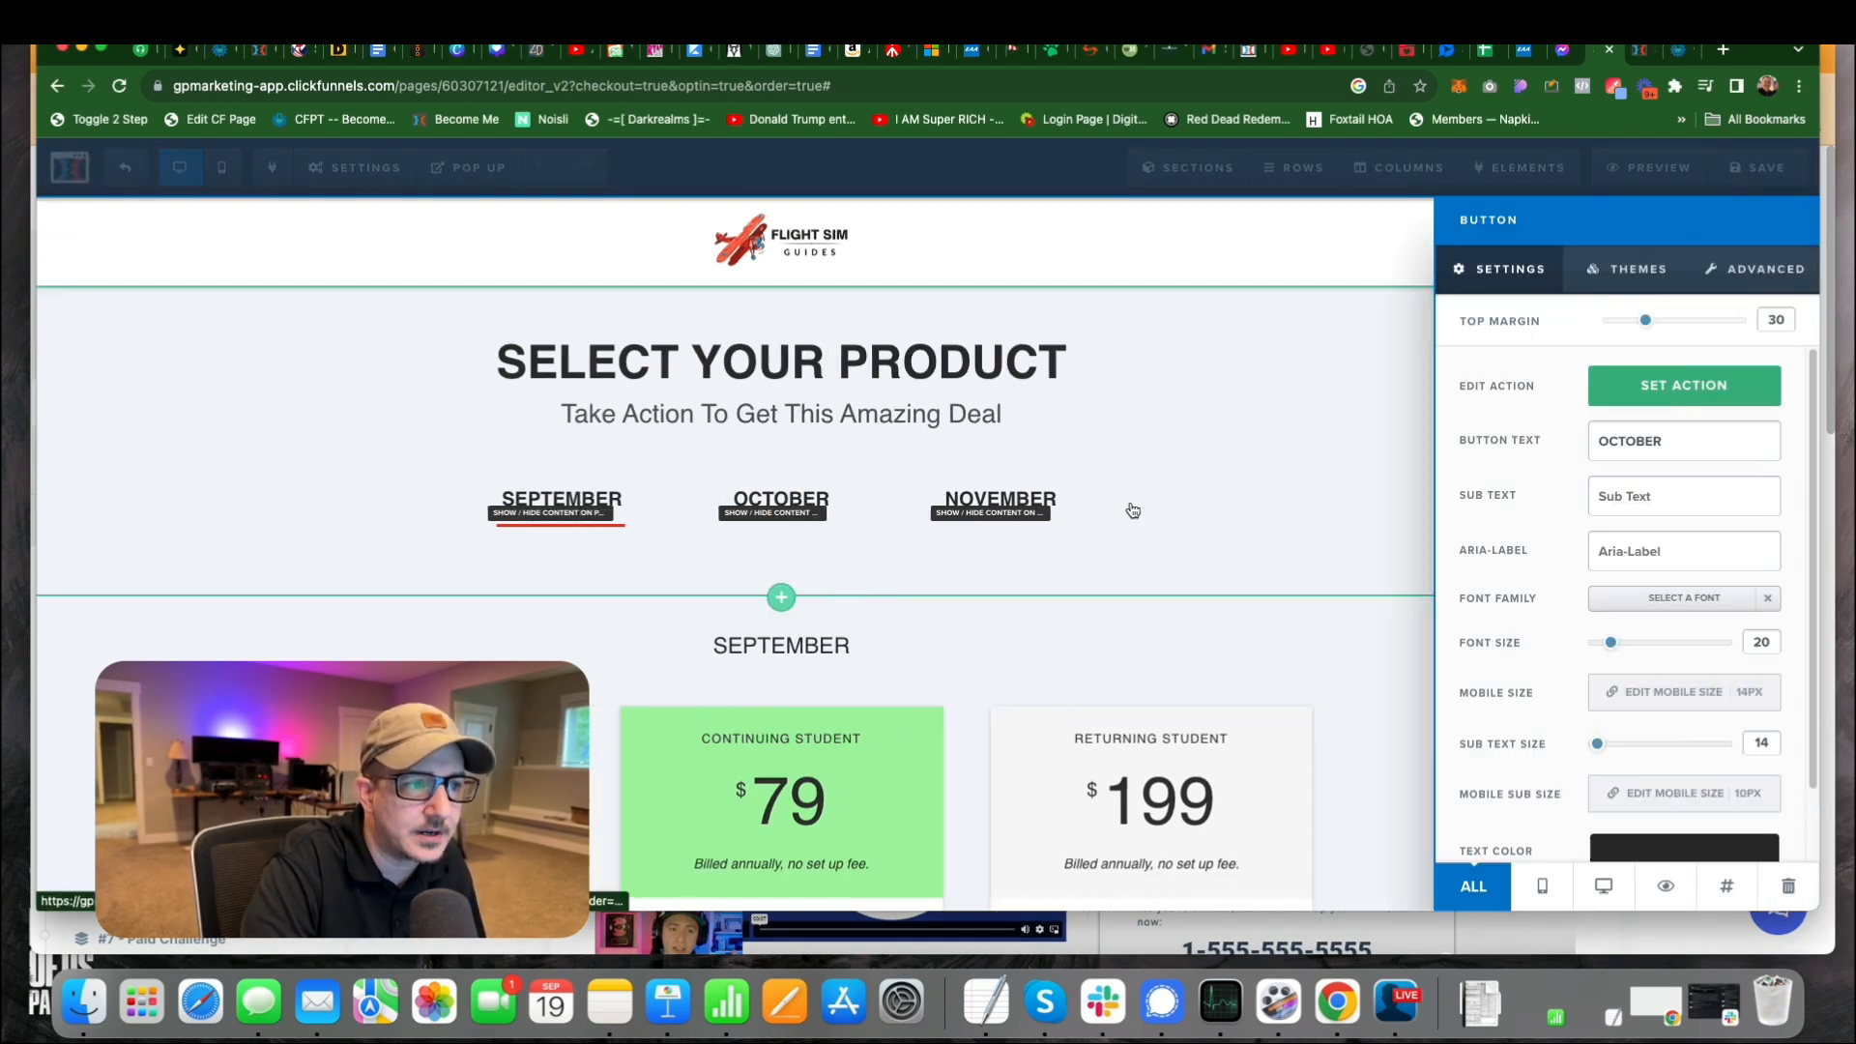
click(1683, 386)
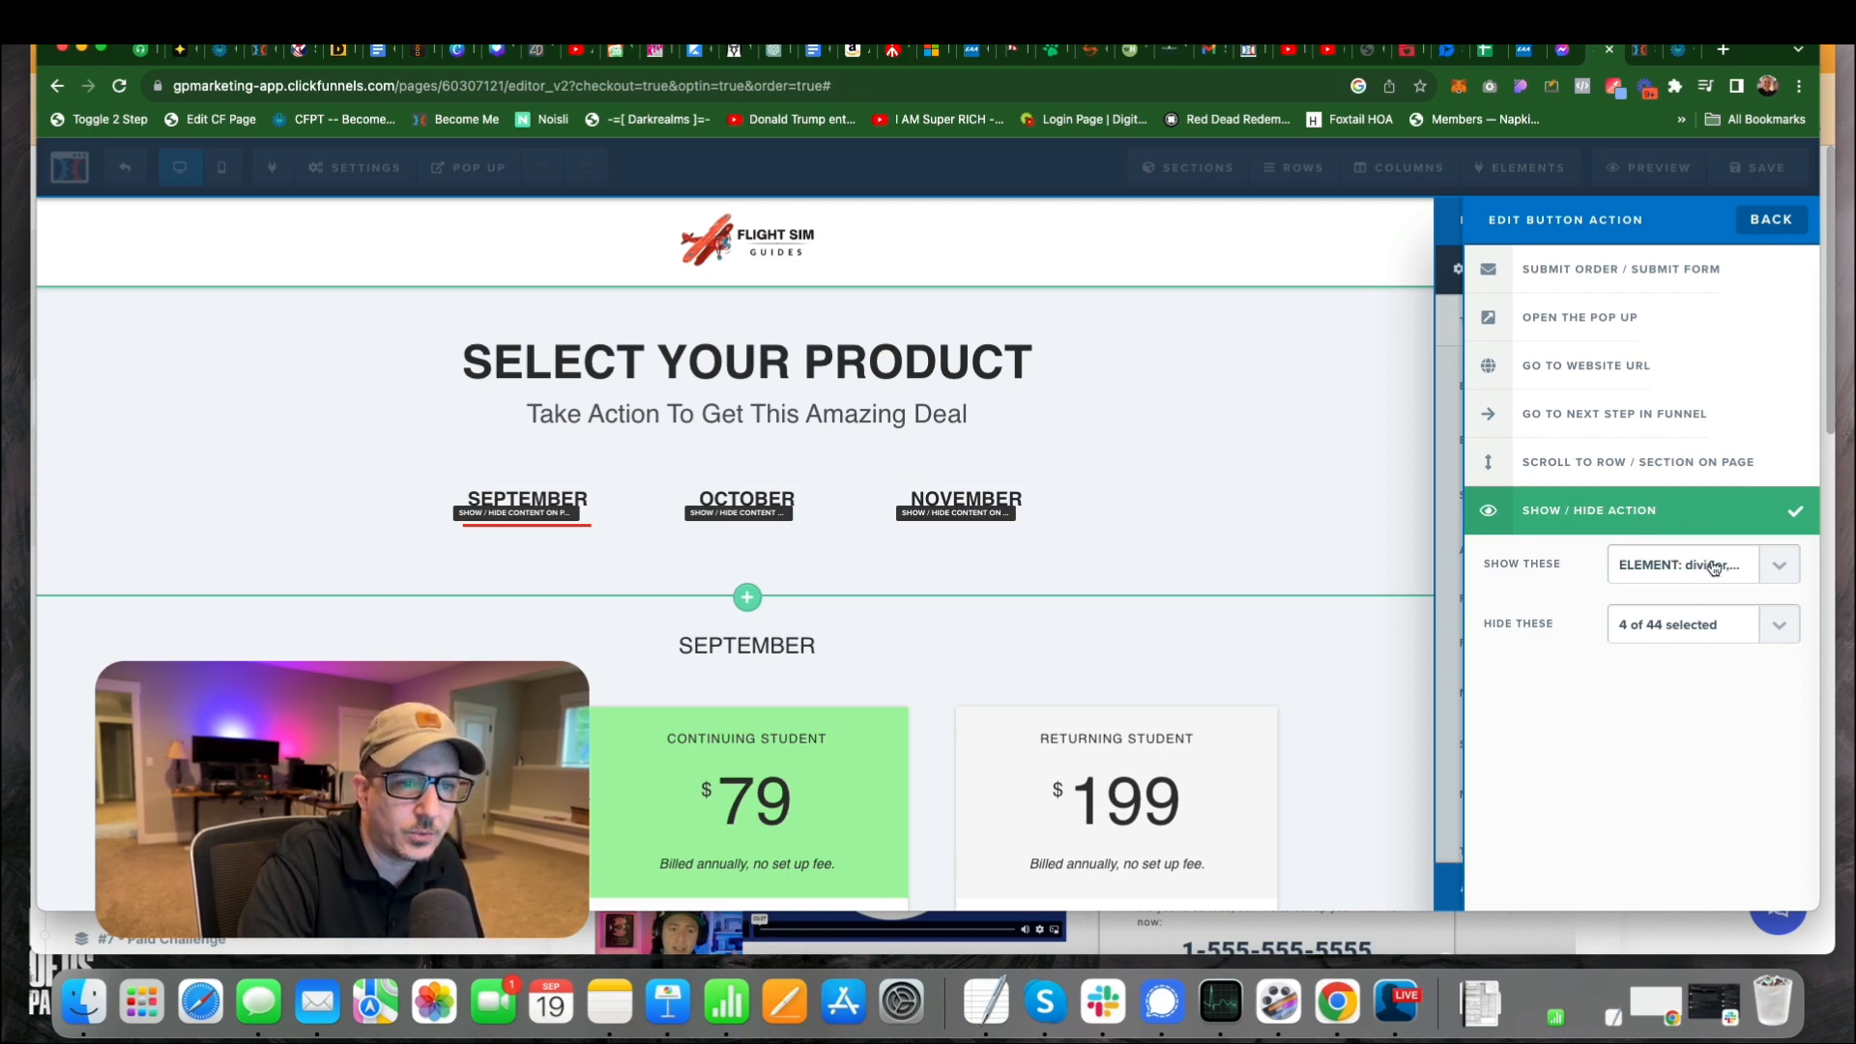
click(1780, 565)
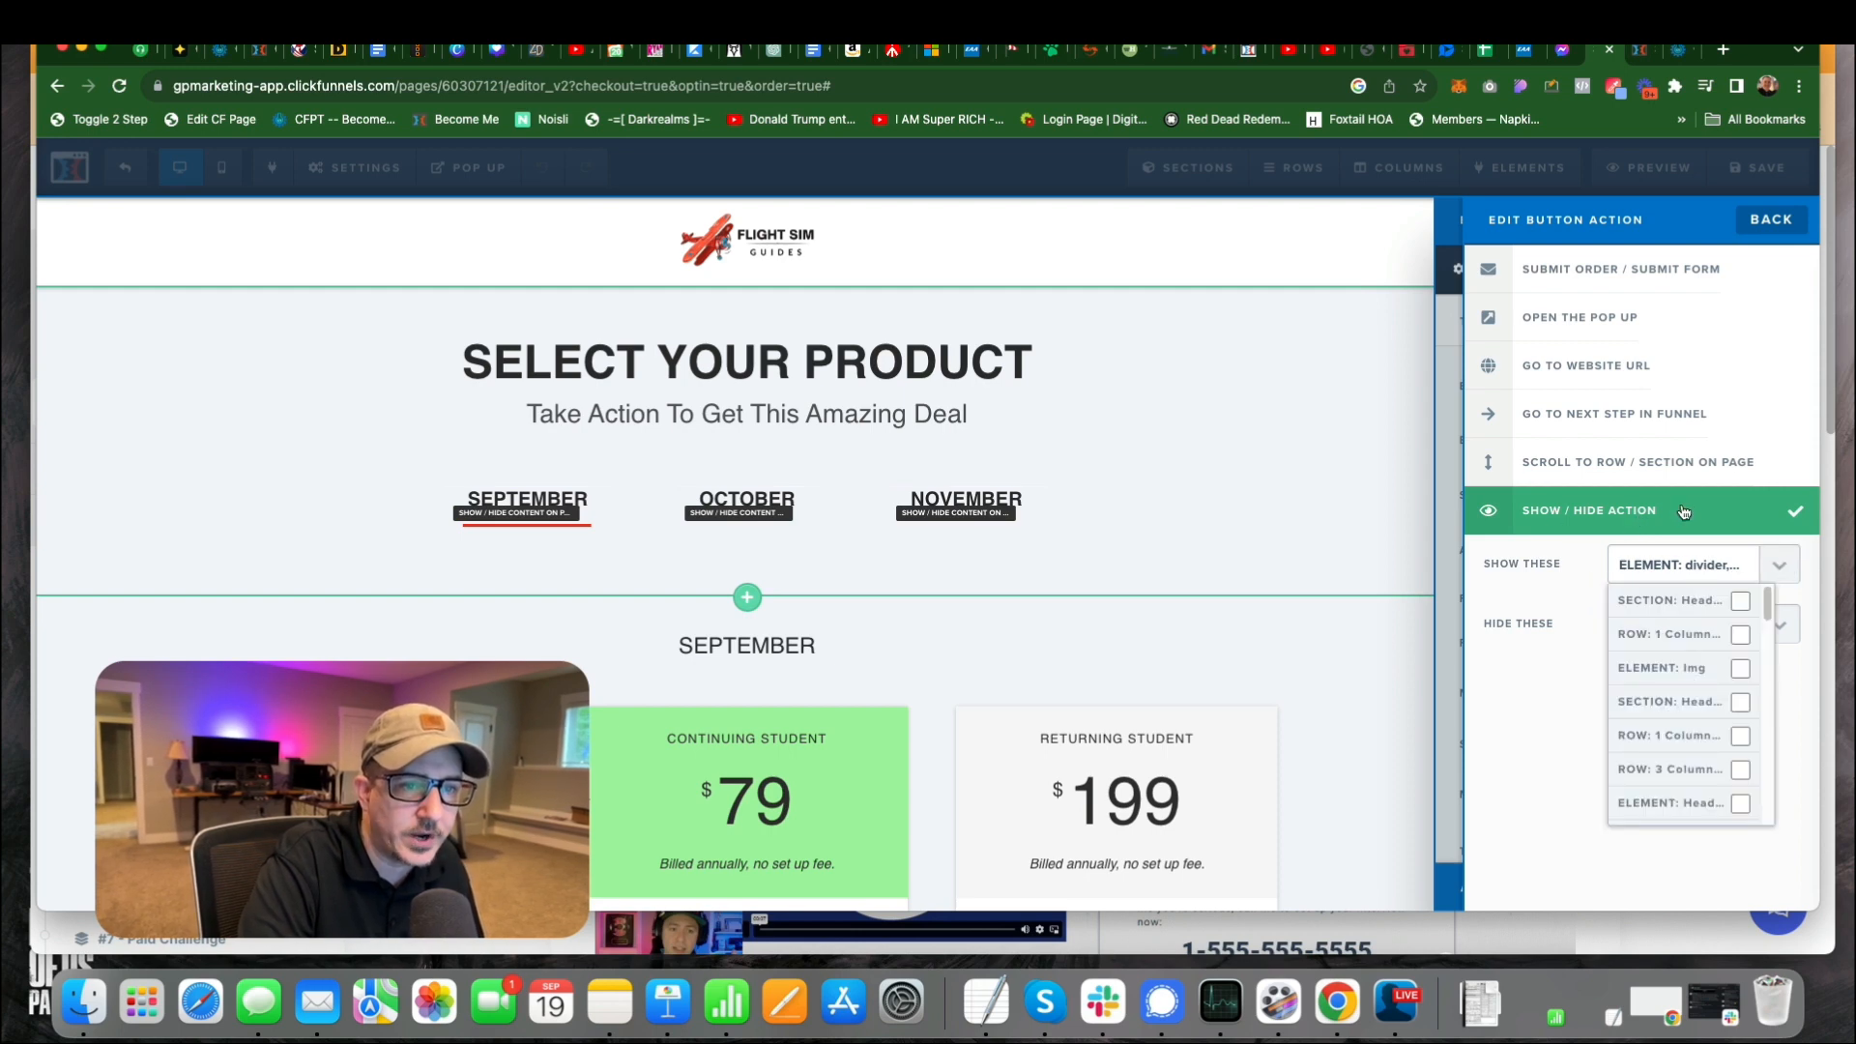
scroll(1659, 633, down, 5)
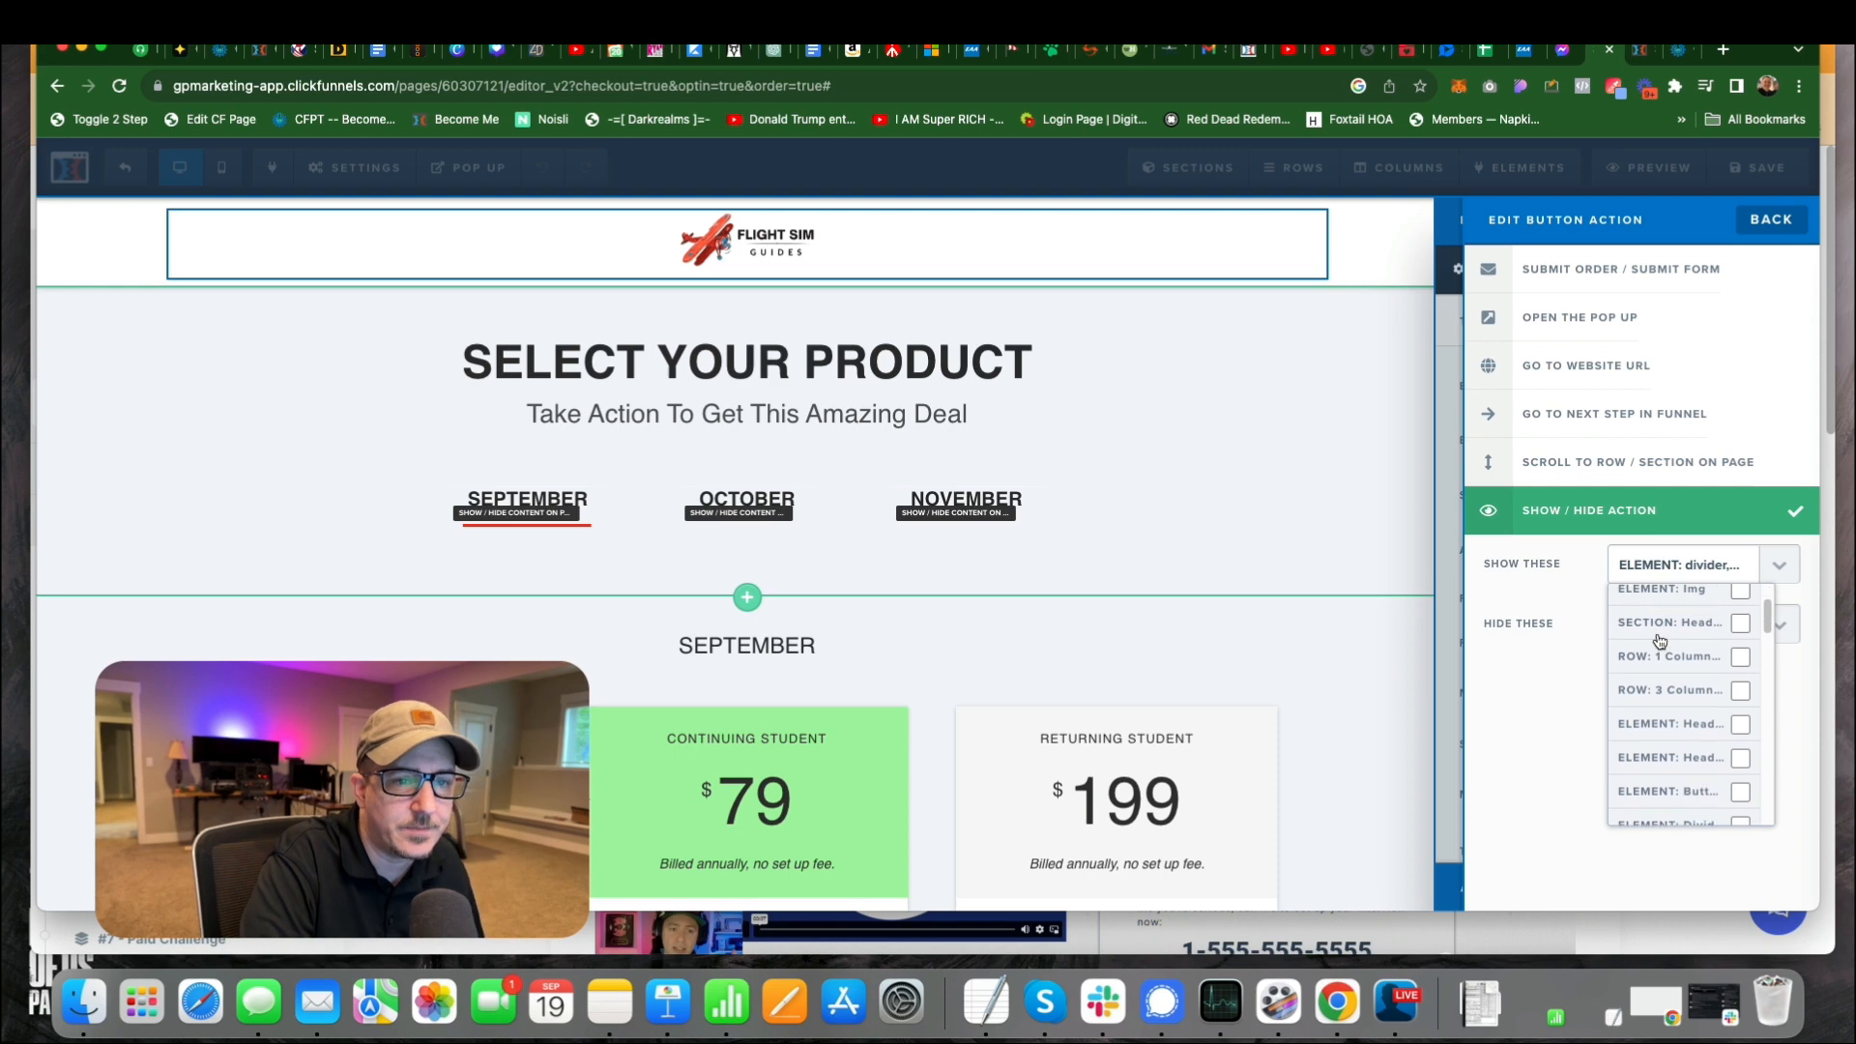
scroll(1660, 628, up, 1)
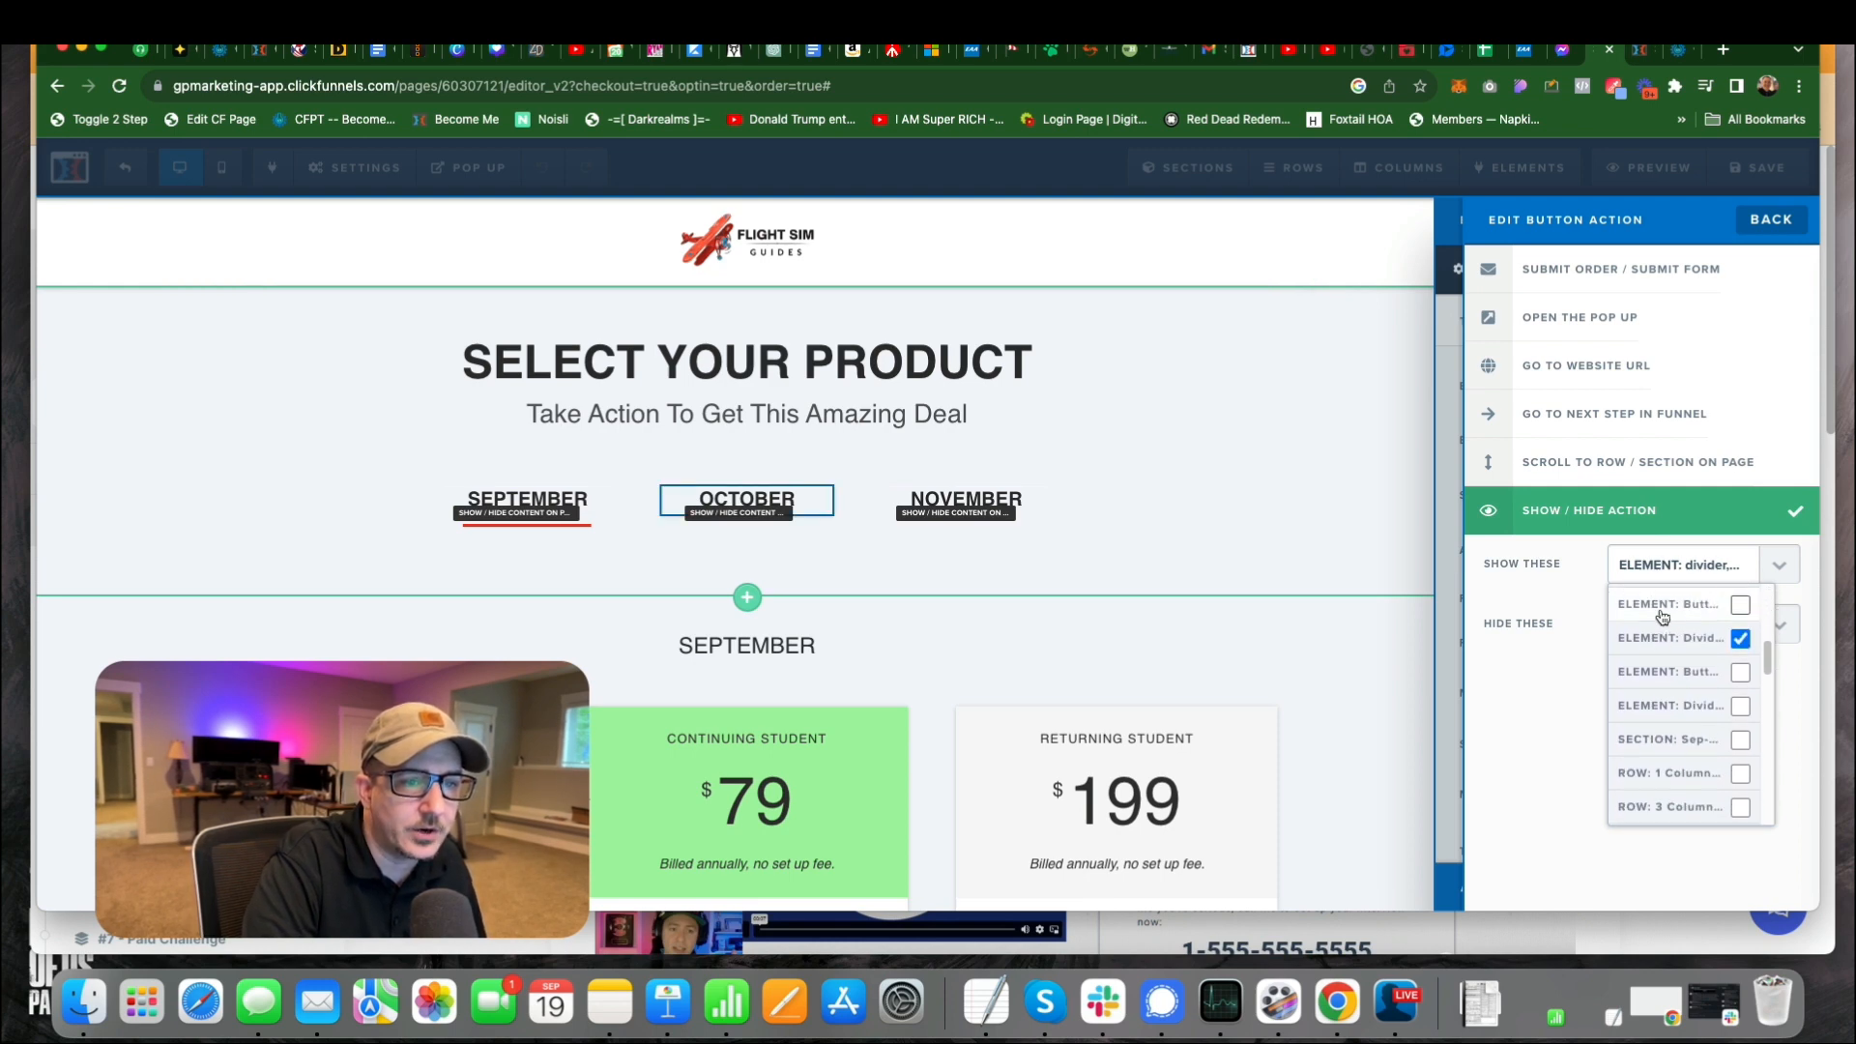
click(1741, 643)
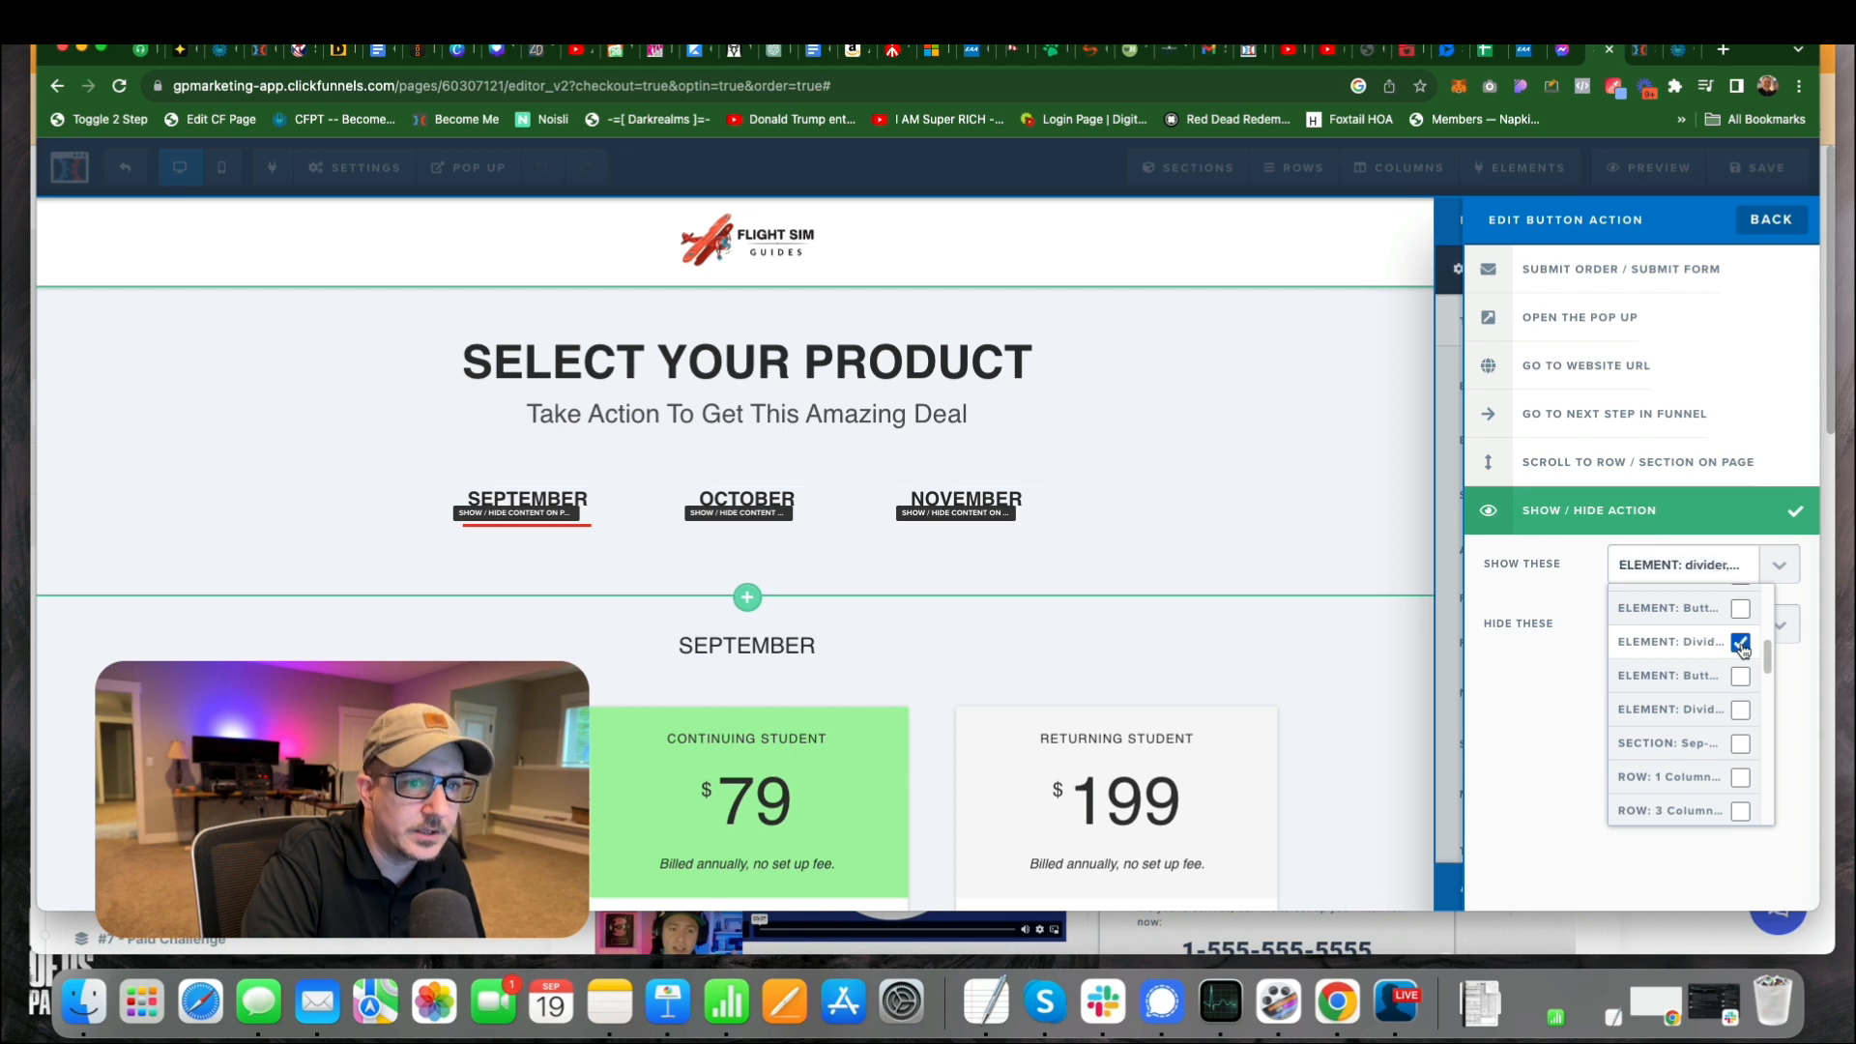
scroll(1692, 650, down, 5)
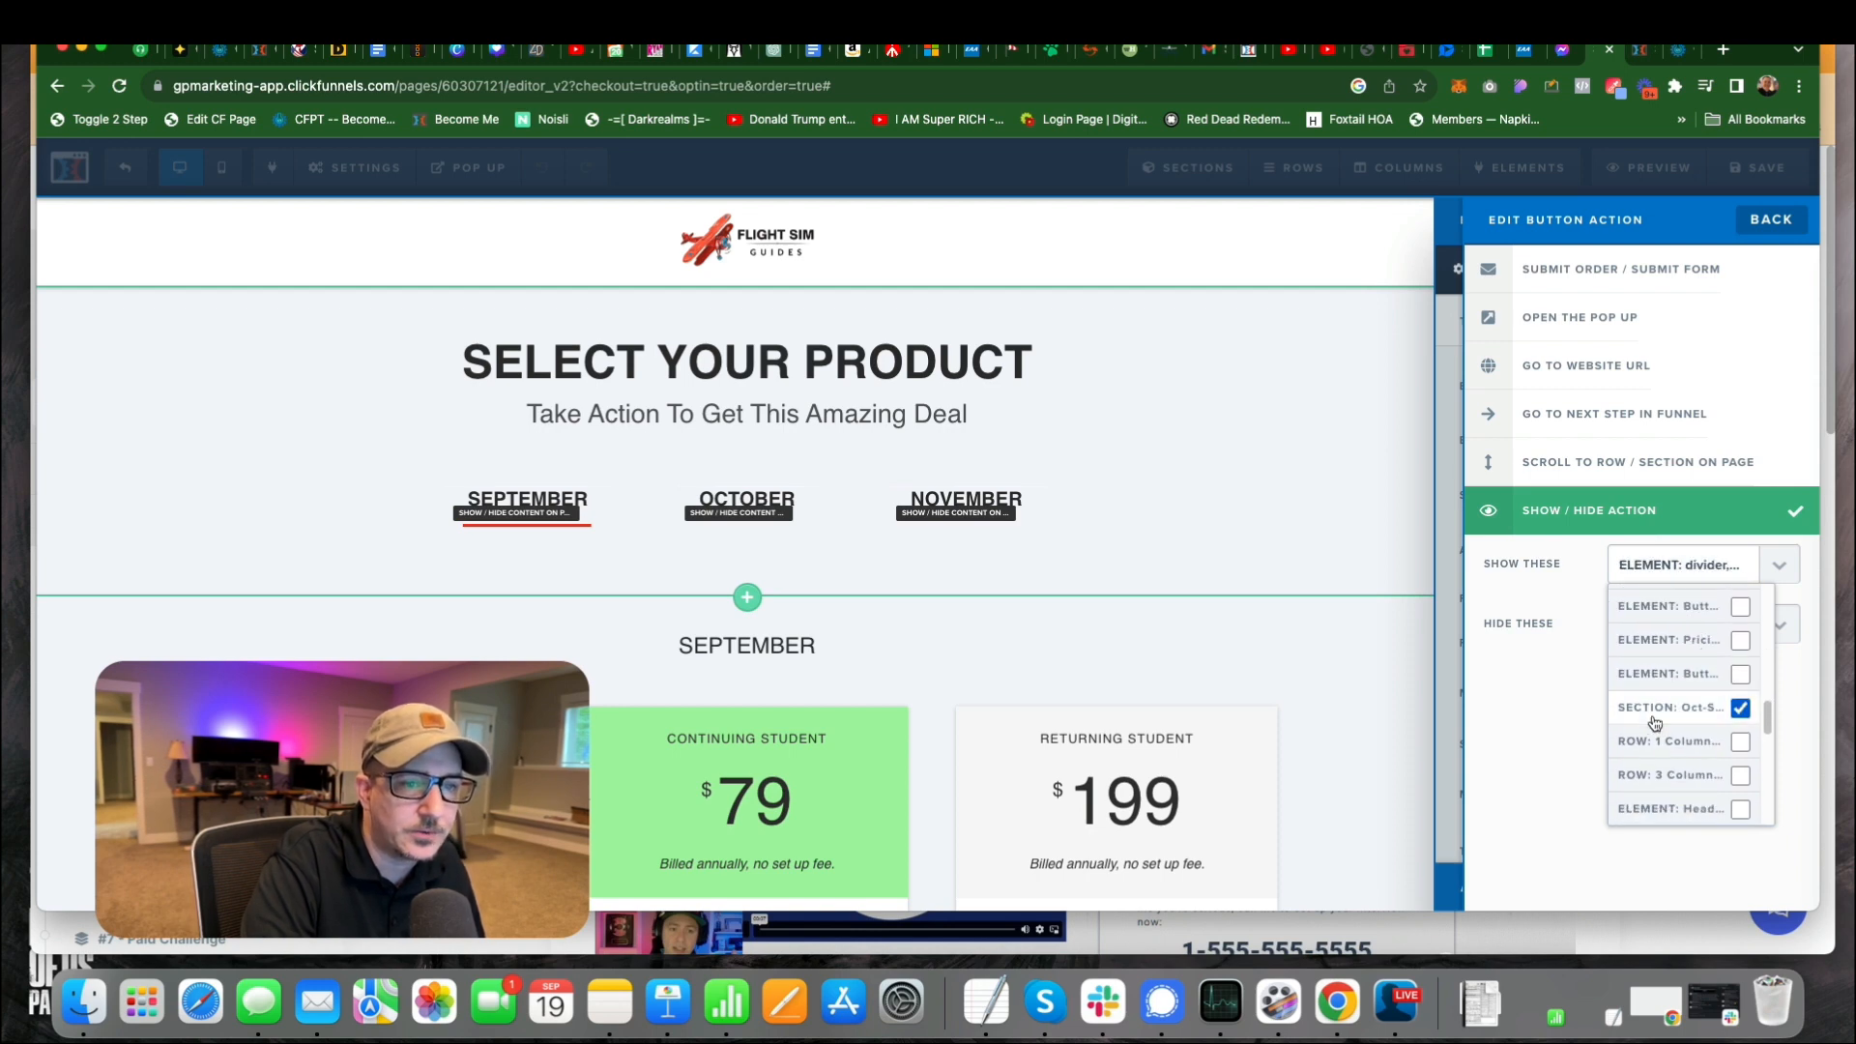
scroll(1745, 714, down, 5)
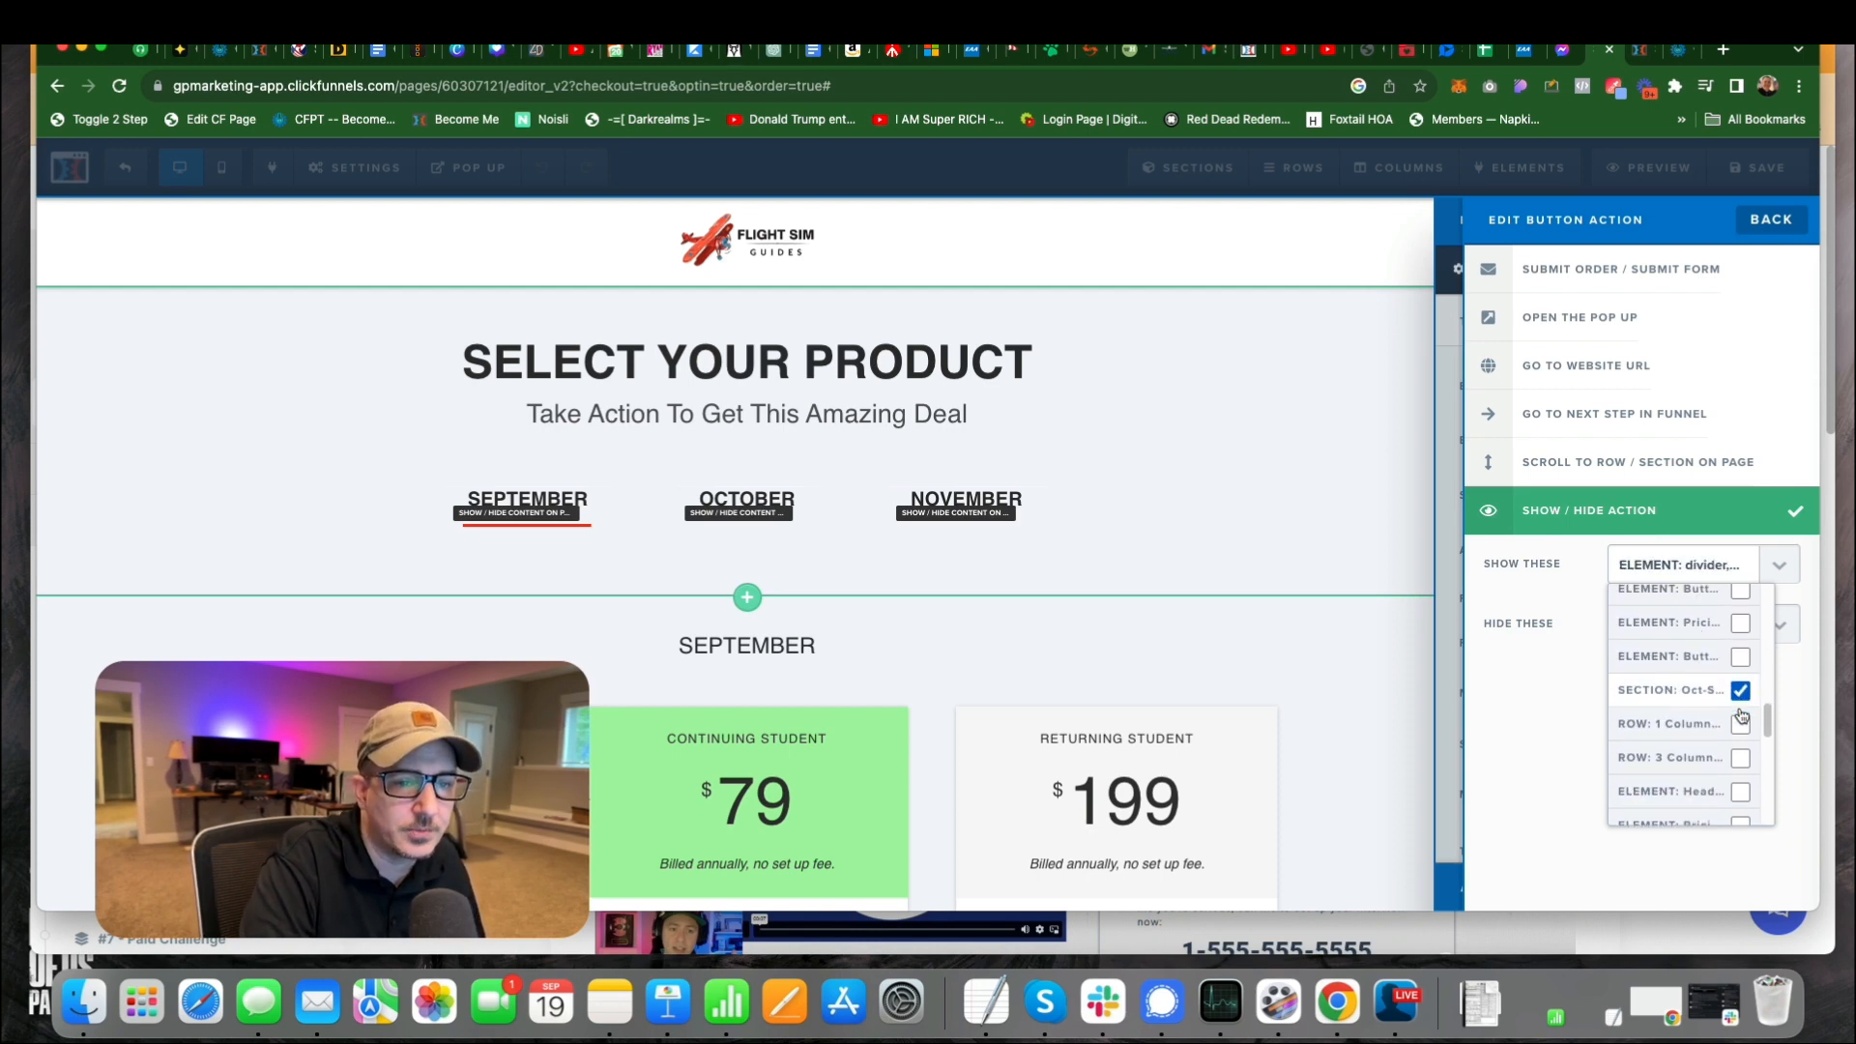
scroll(1741, 713, down, 3)
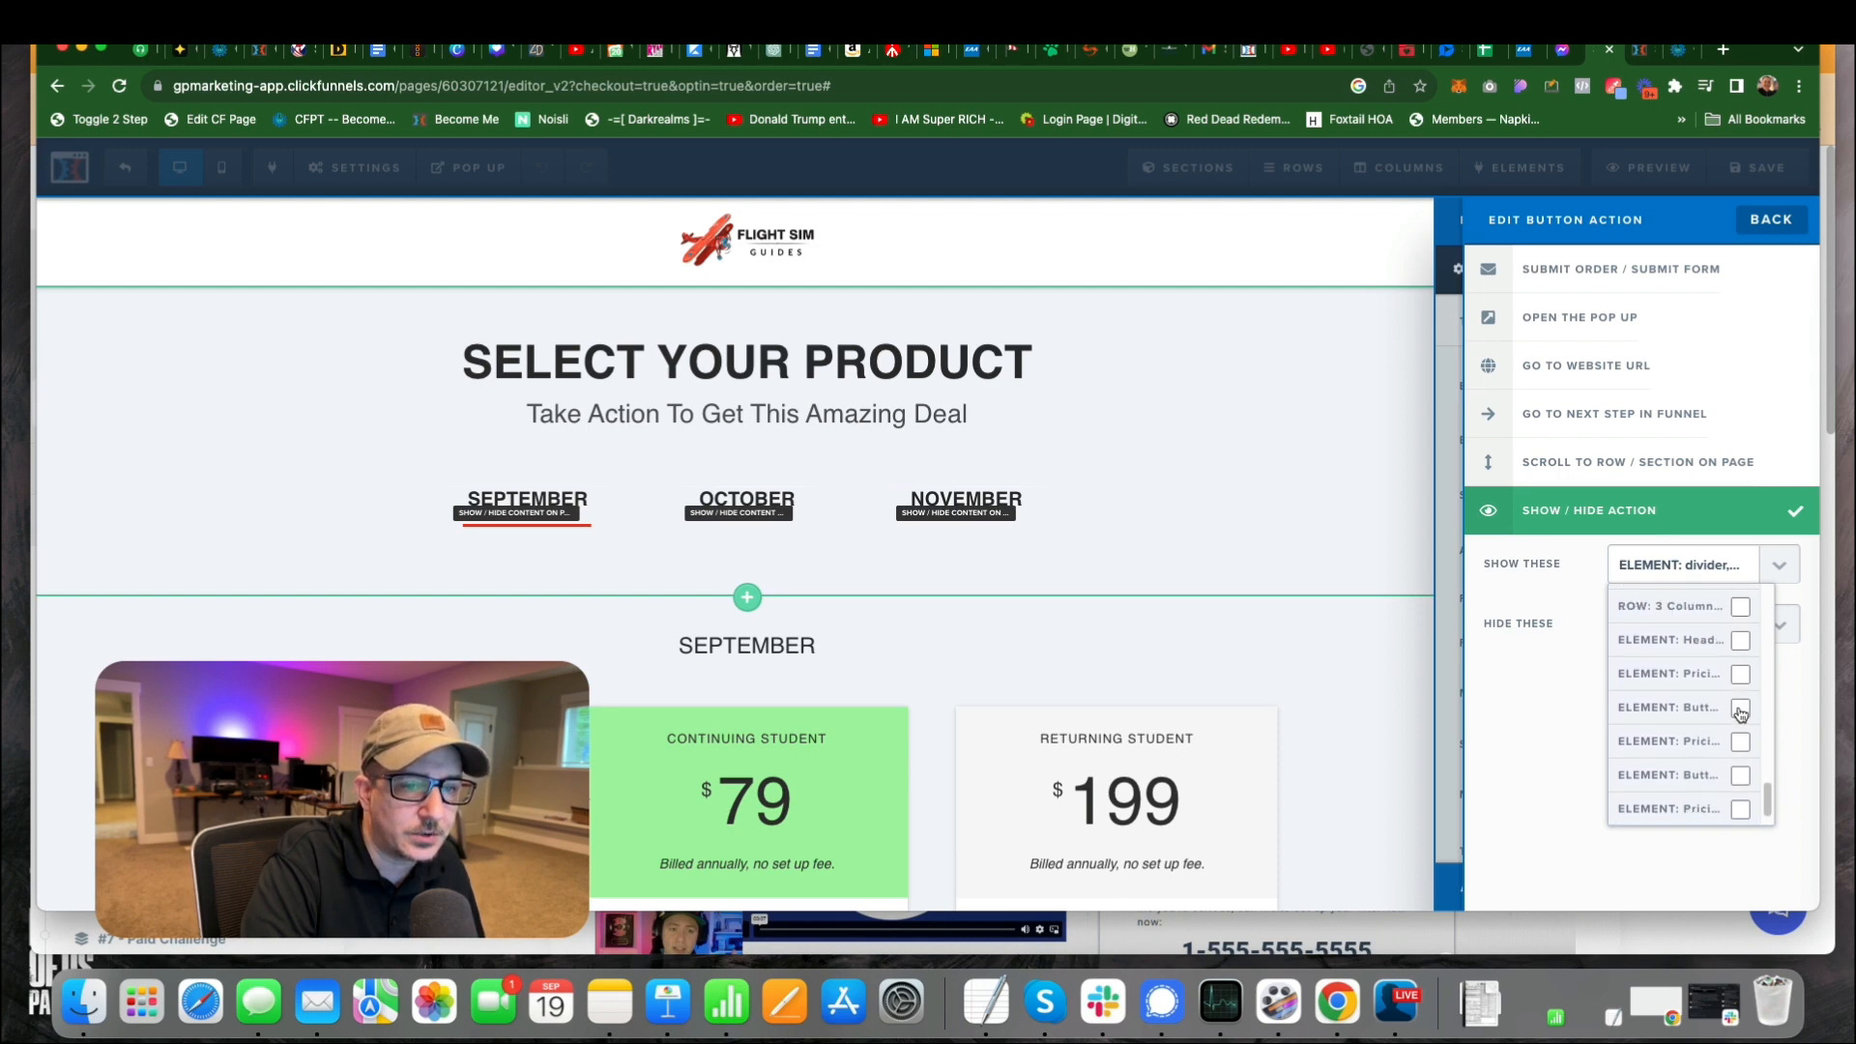
scroll(1741, 714, up, 8)
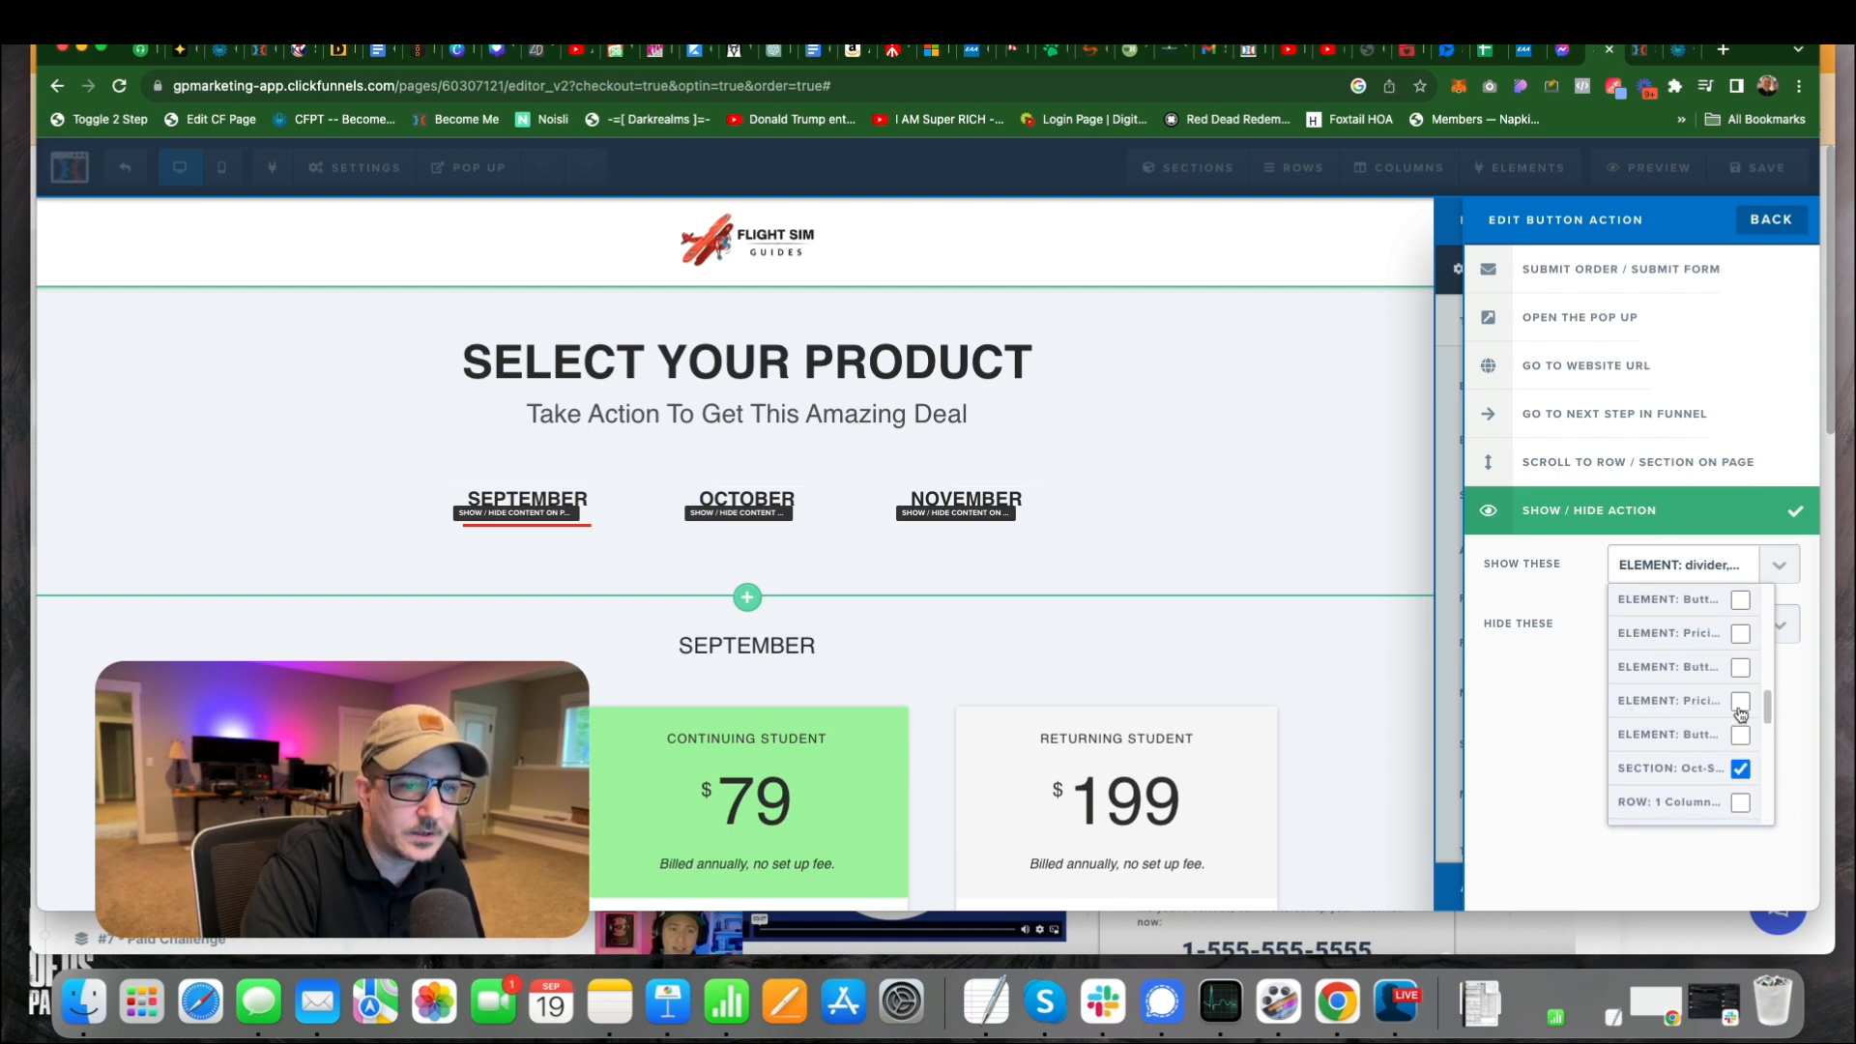
scroll(1741, 713, down, 4)
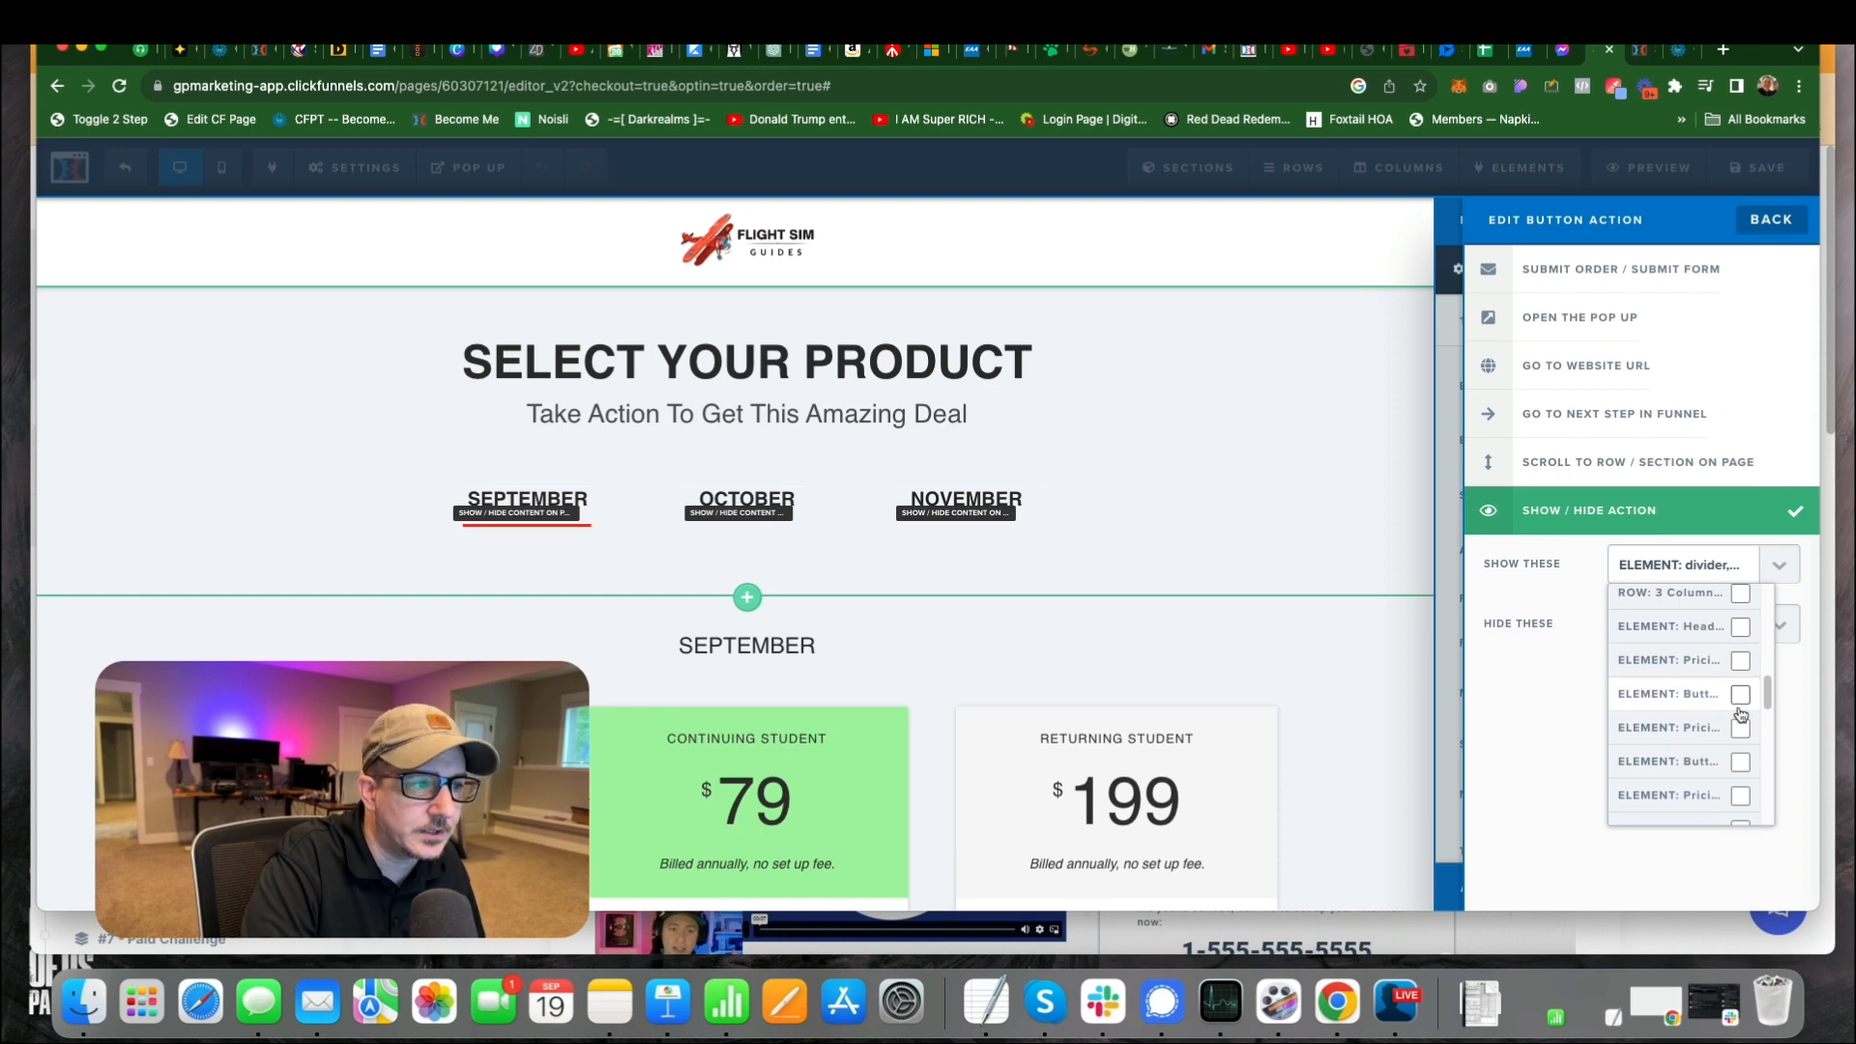
scroll(1740, 713, down, 3)
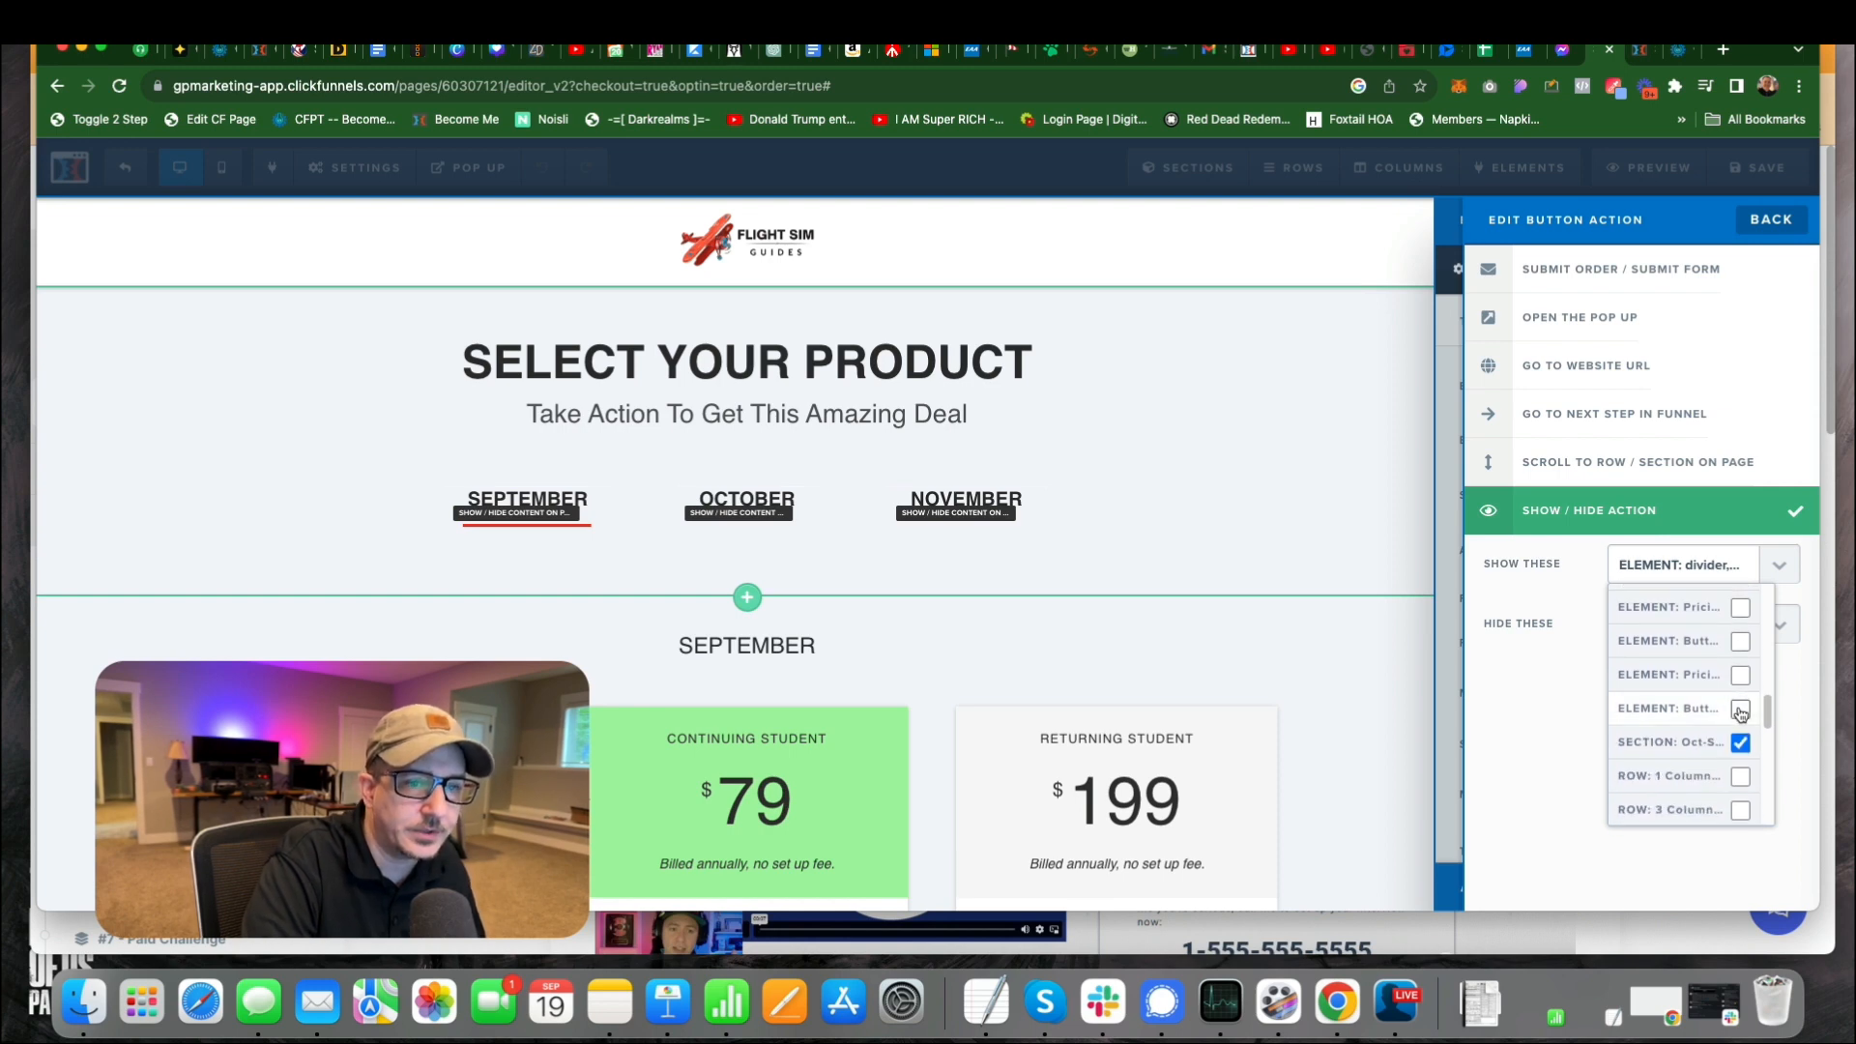
scroll(1741, 720, down, 1)
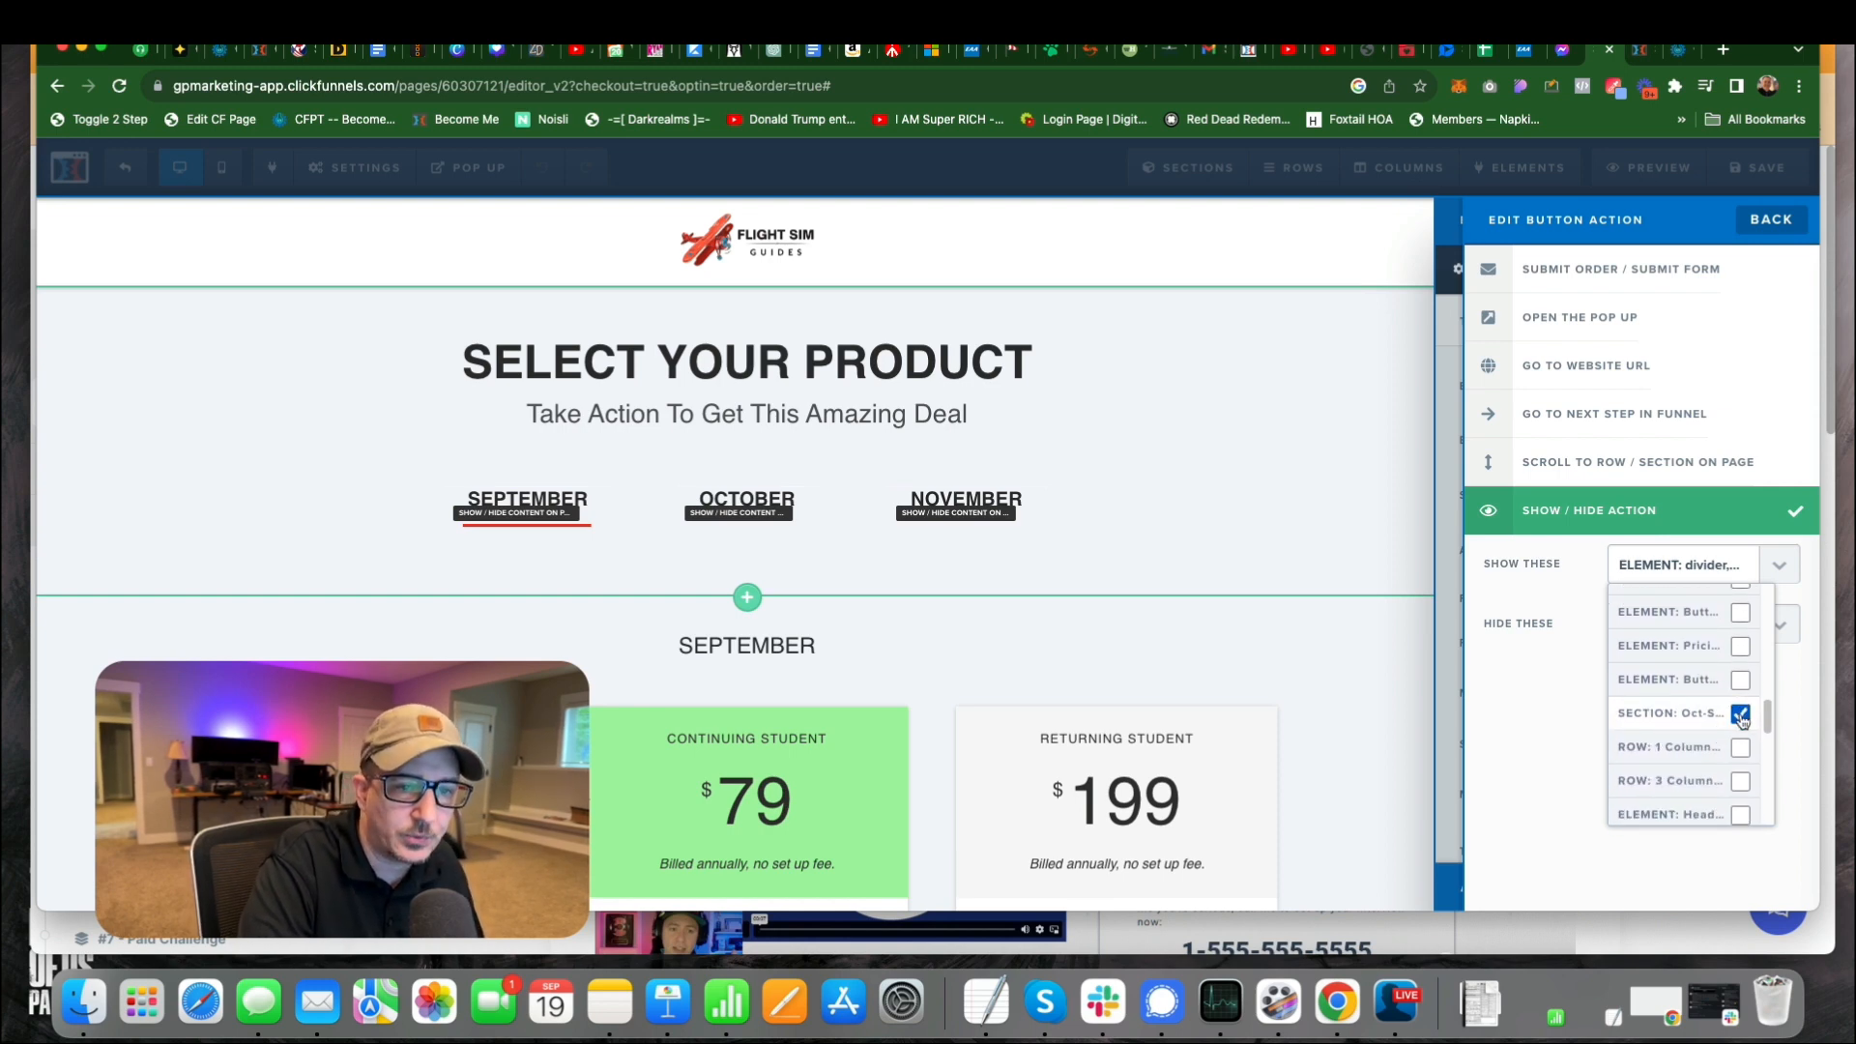
click(1570, 718)
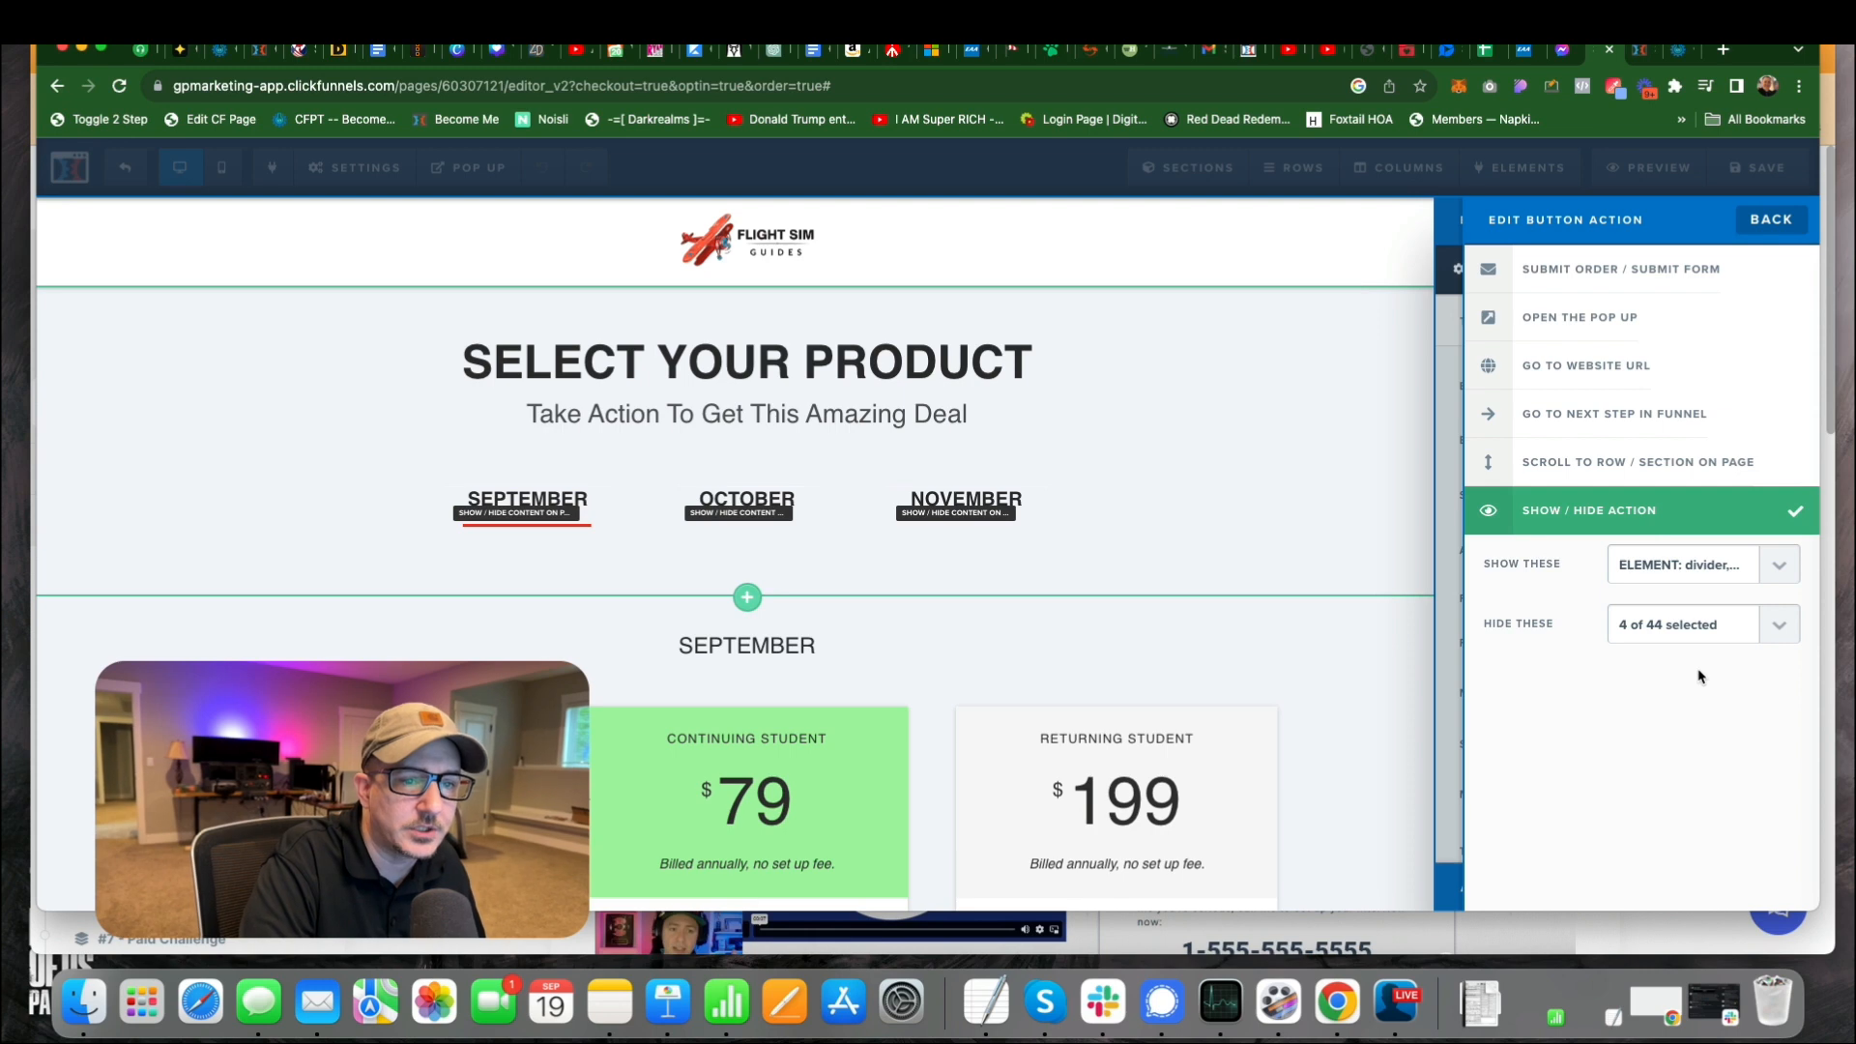
Examine which dividers and month sections the October button's show/hide action is set to hide.
click(1765, 633)
scroll(1744, 712, down, 5)
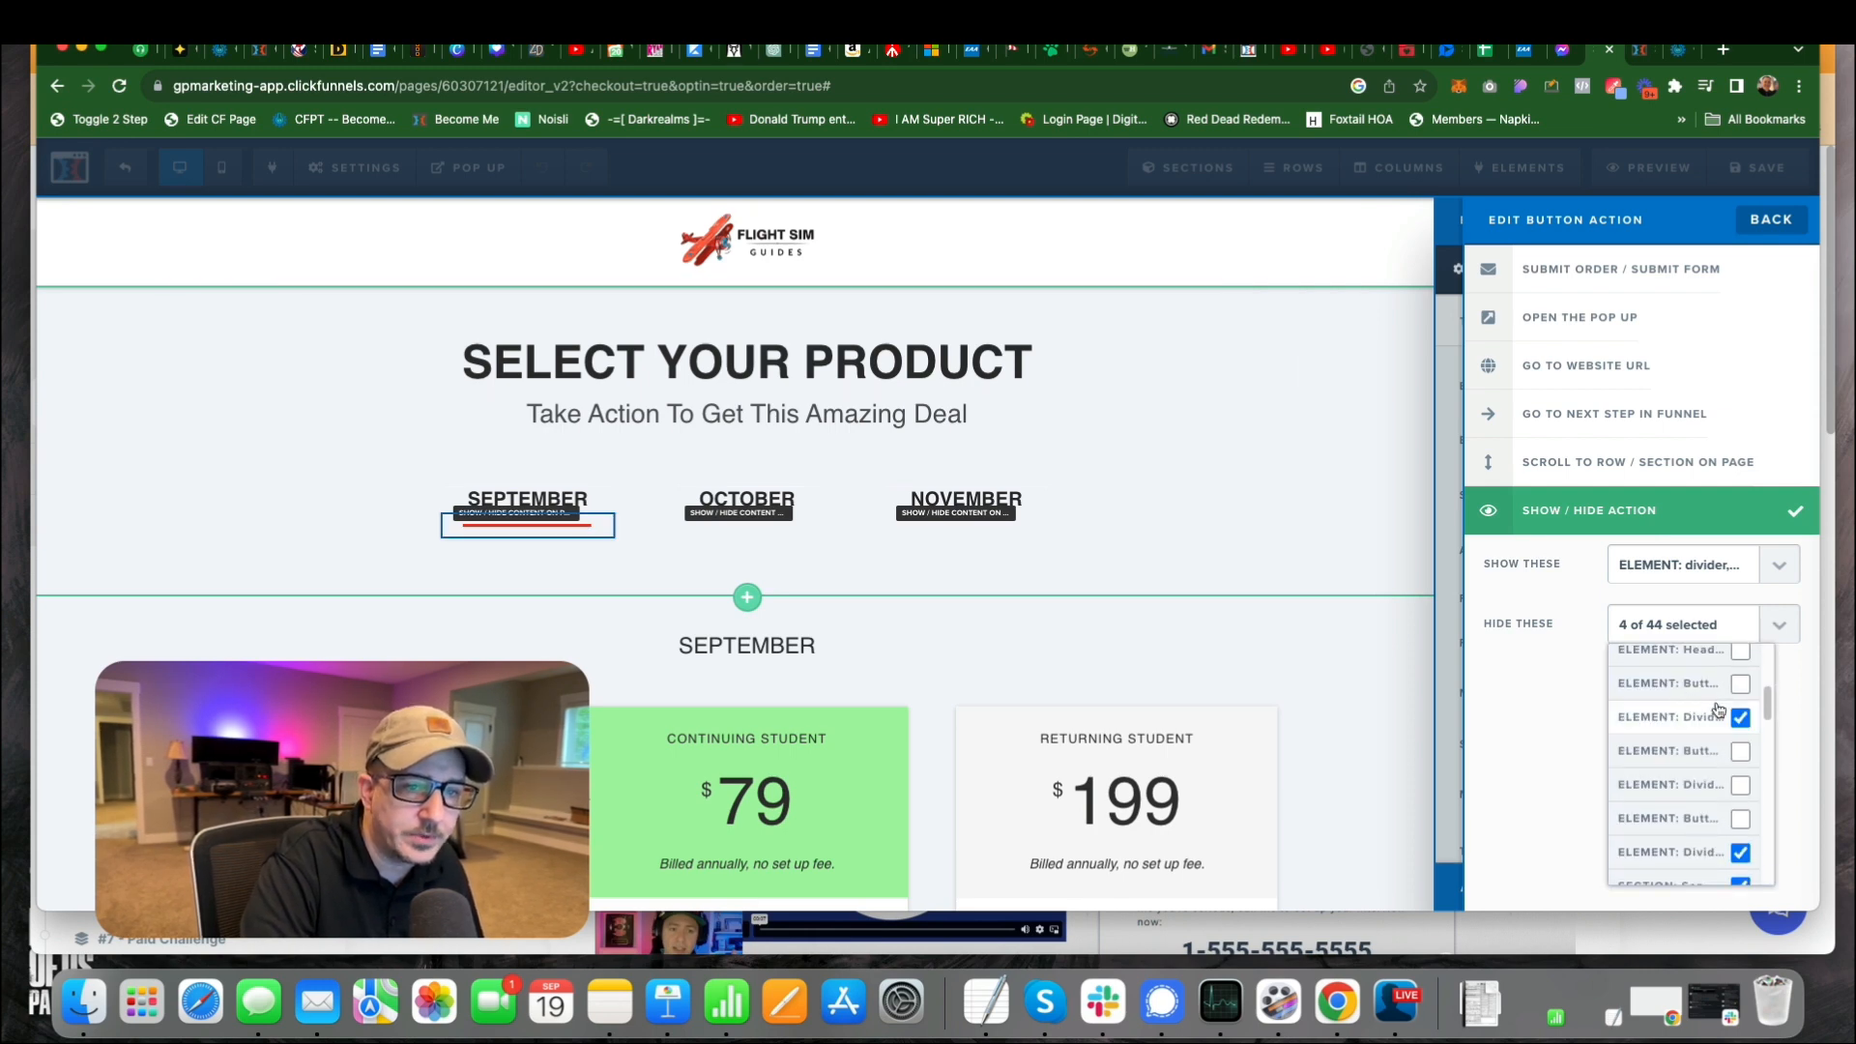
scroll(1744, 712, down, 1)
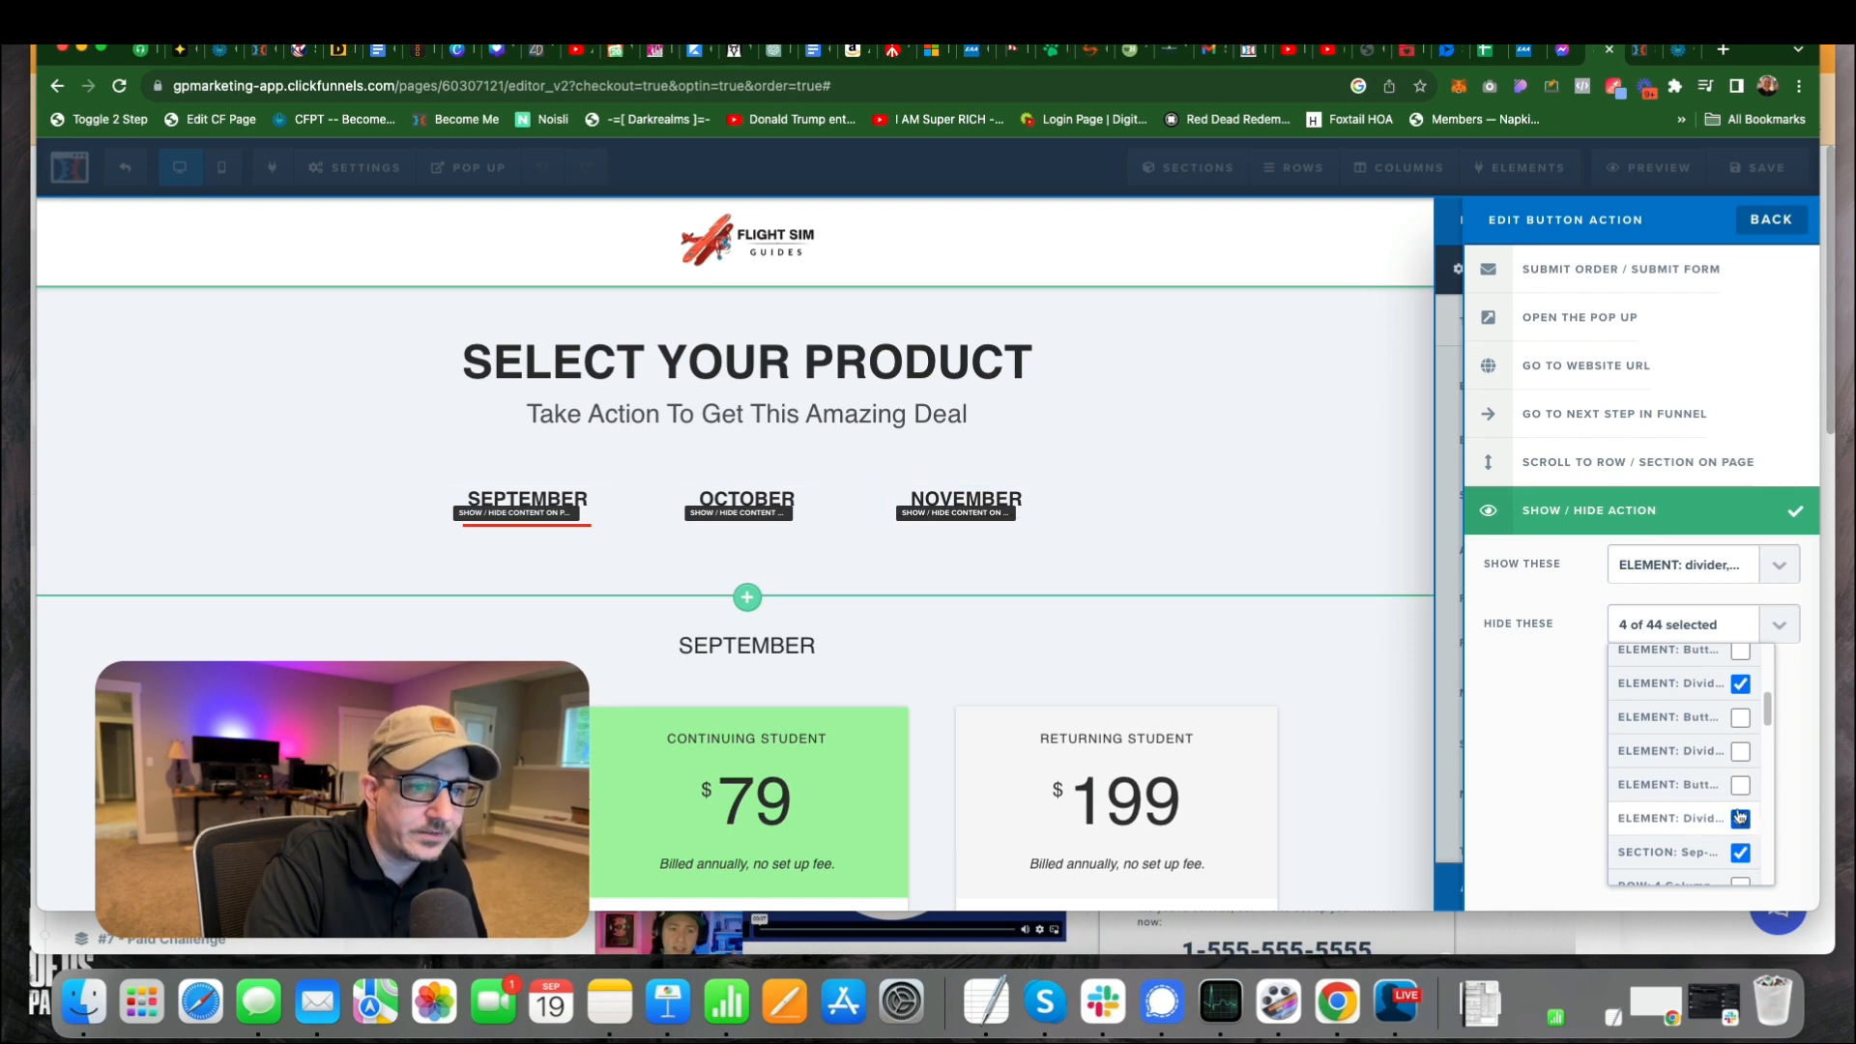
scroll(1740, 810, down, 2)
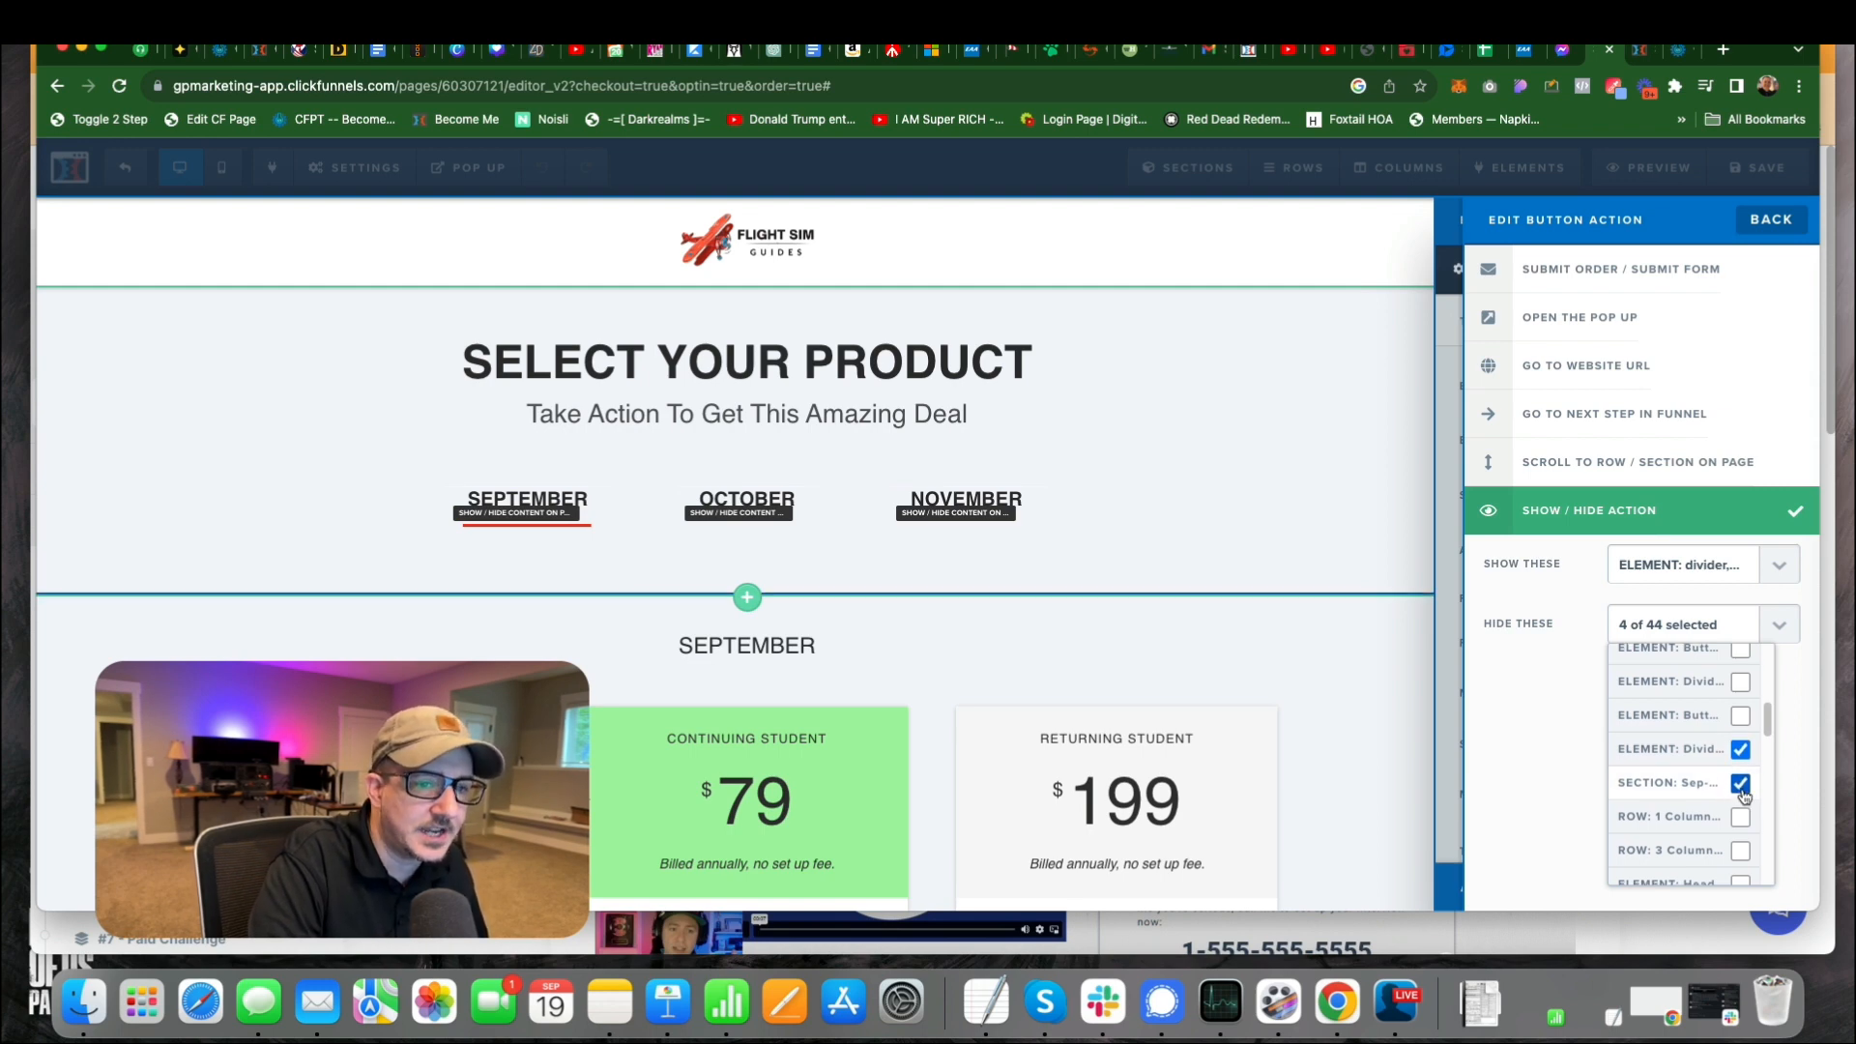
scroll(1744, 795, down, 5)
scroll(1744, 794, down, 4)
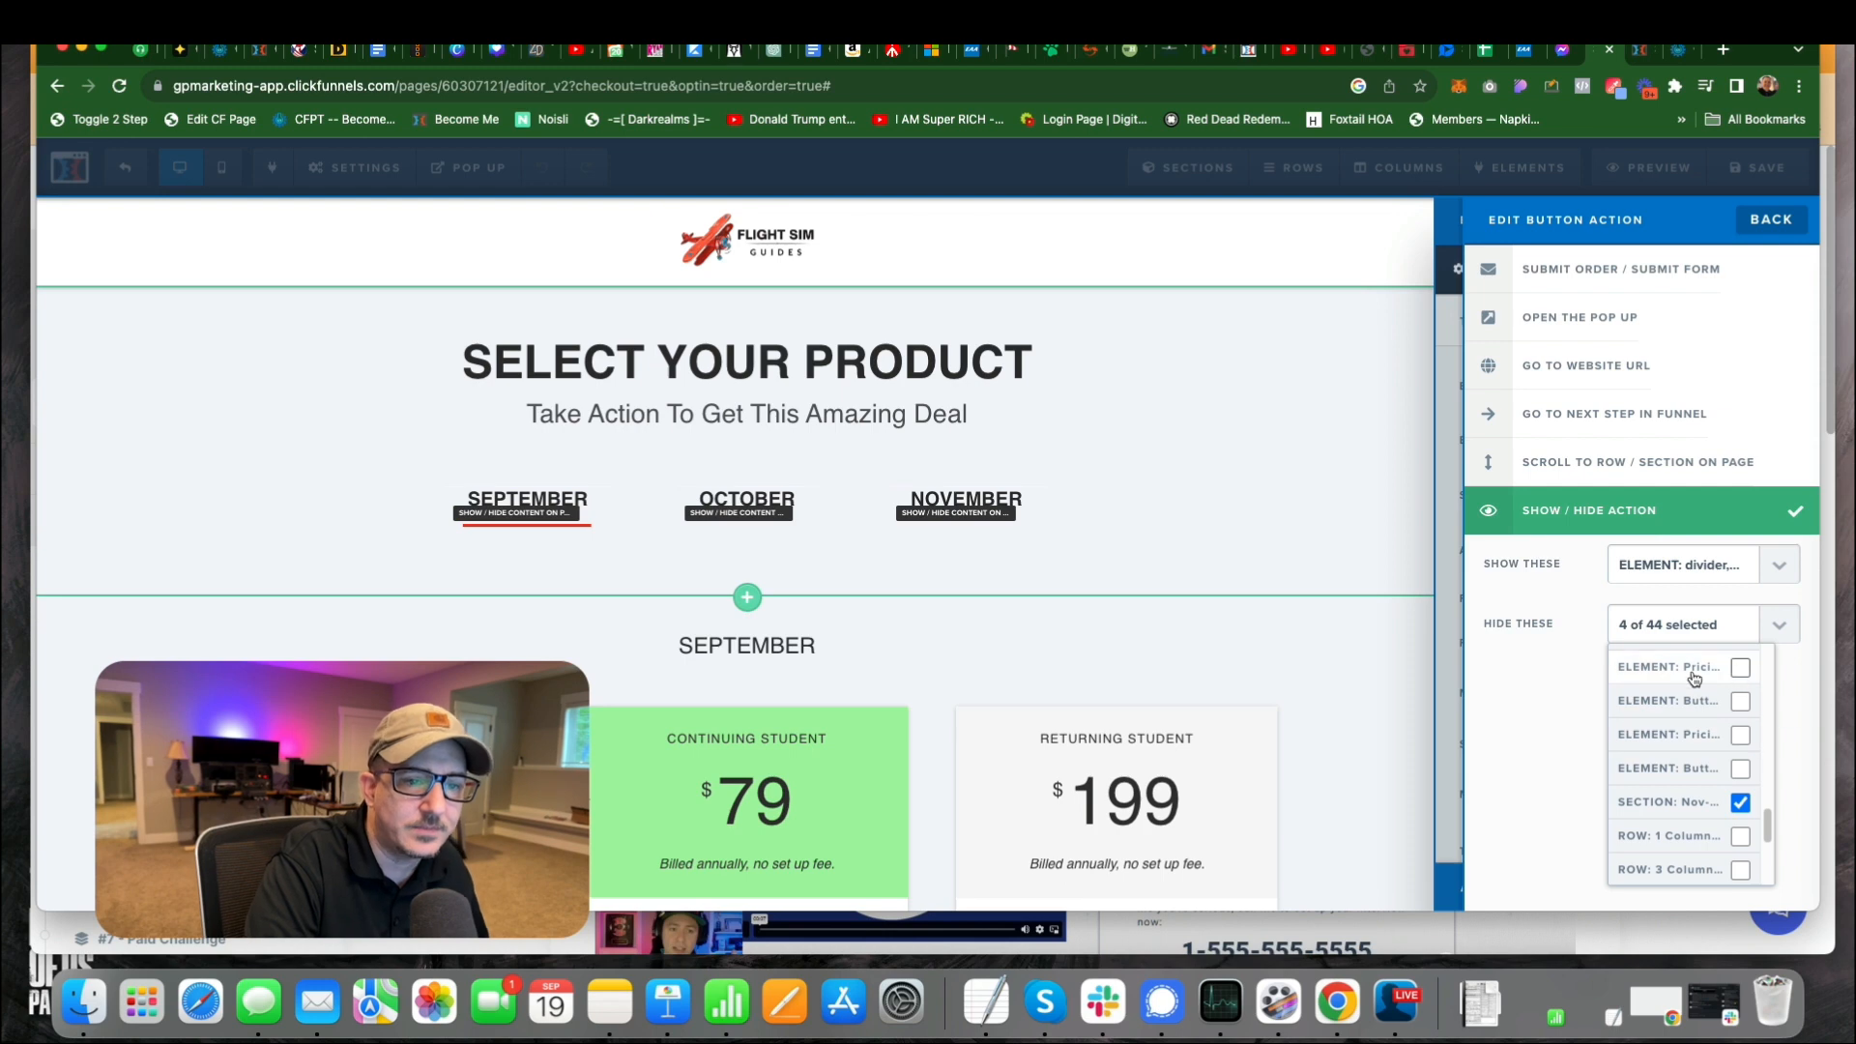
click(1581, 615)
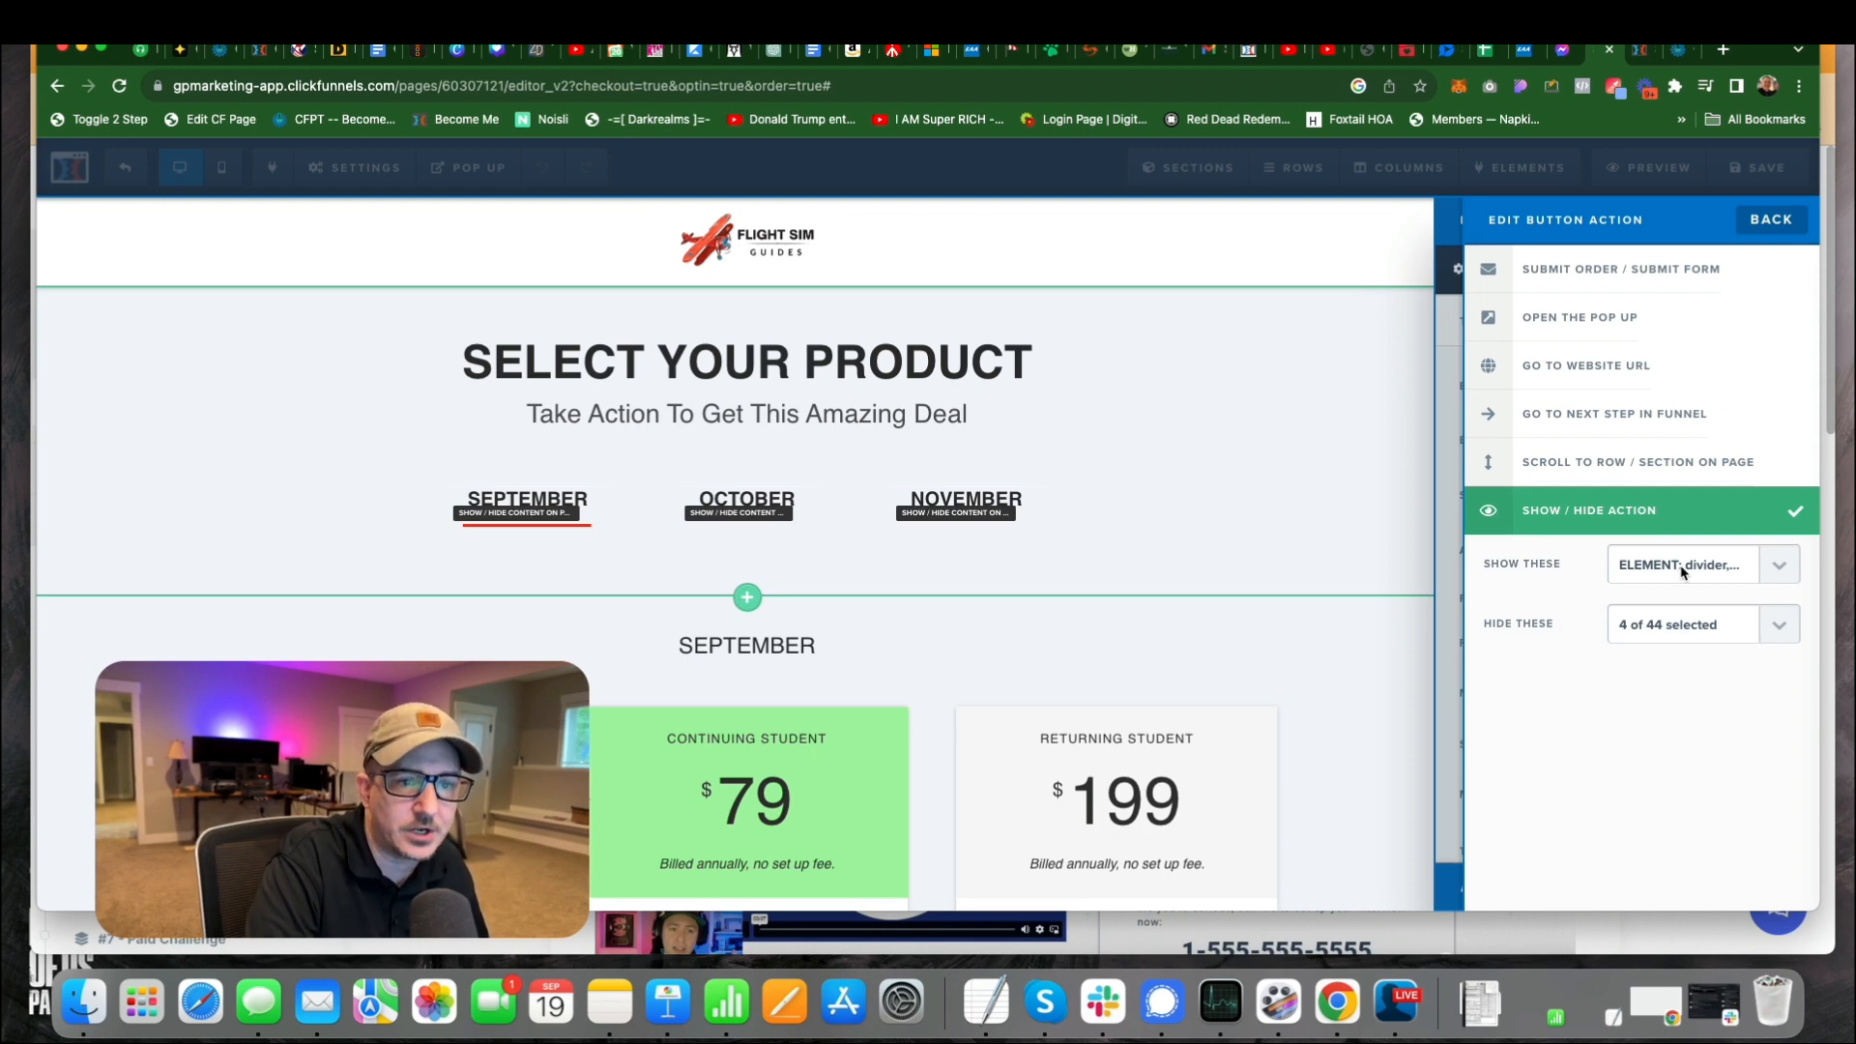
click(1264, 385)
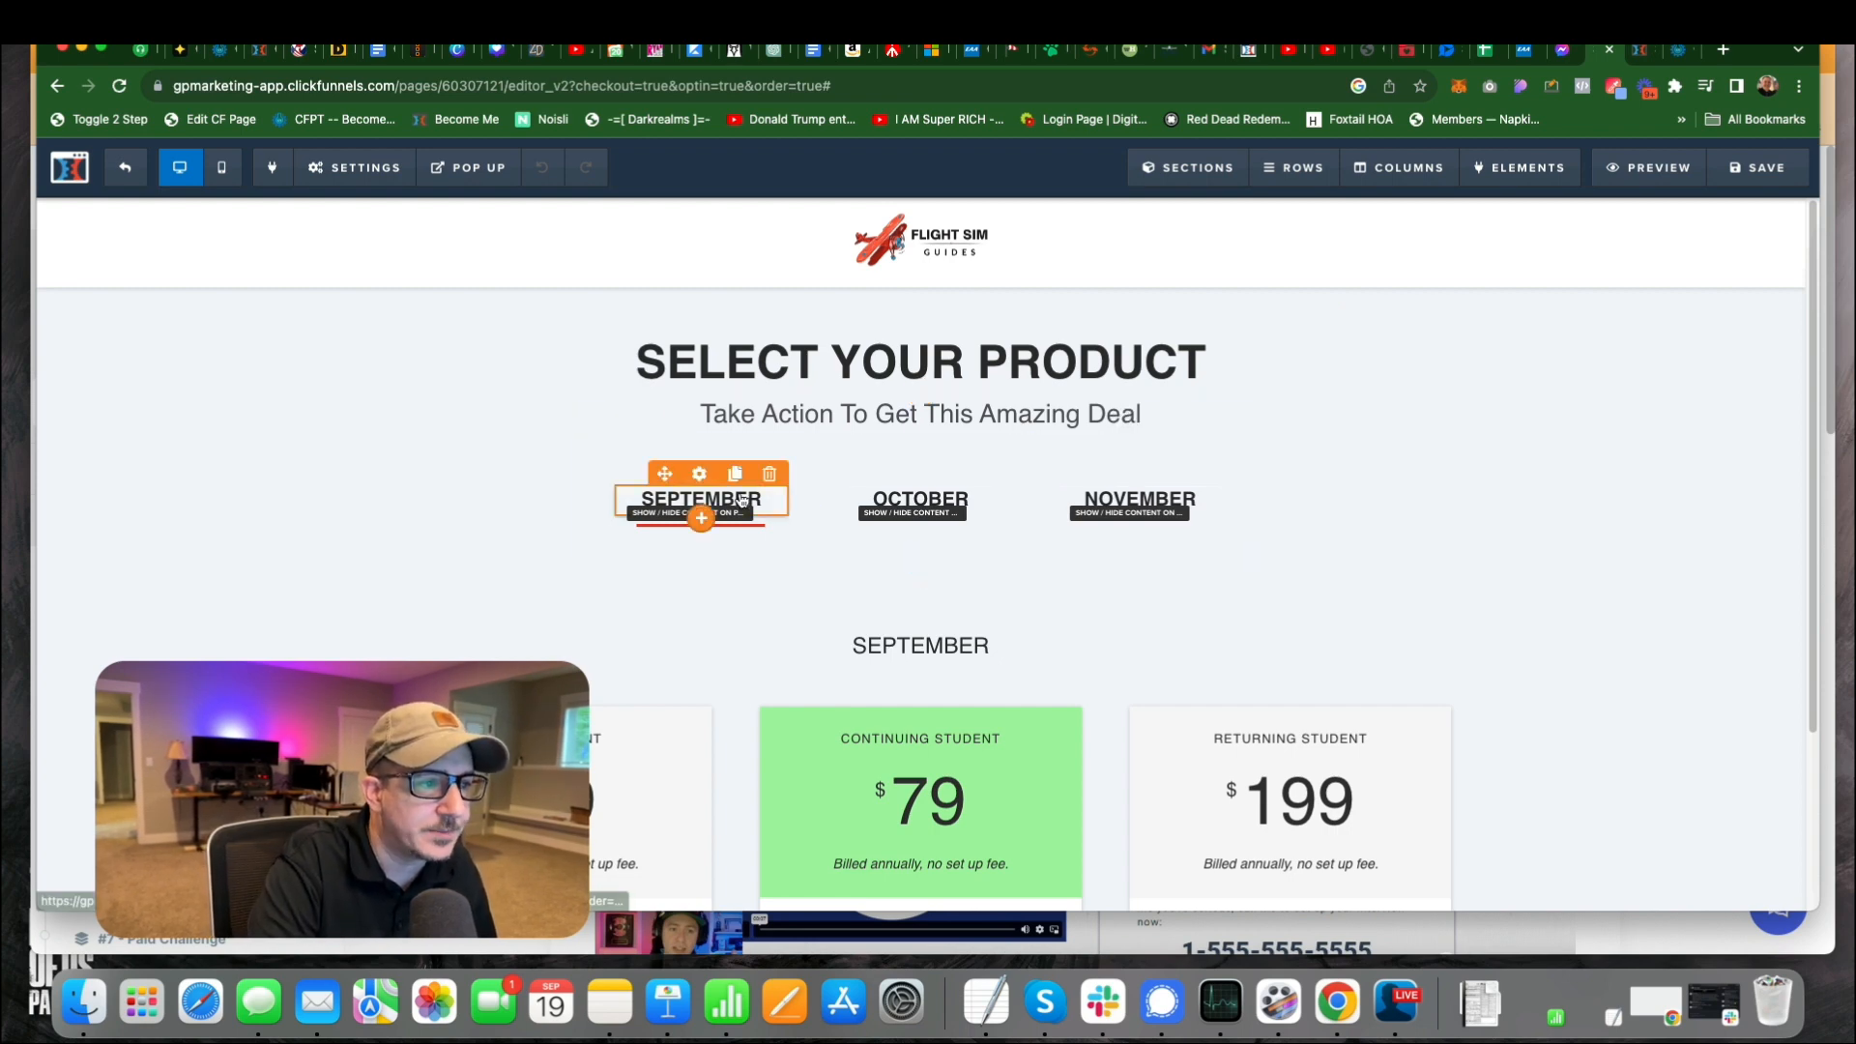
Review the button settings of the September, October and November links, checking the show/hide actions of September and October.
click(700, 503)
click(1687, 402)
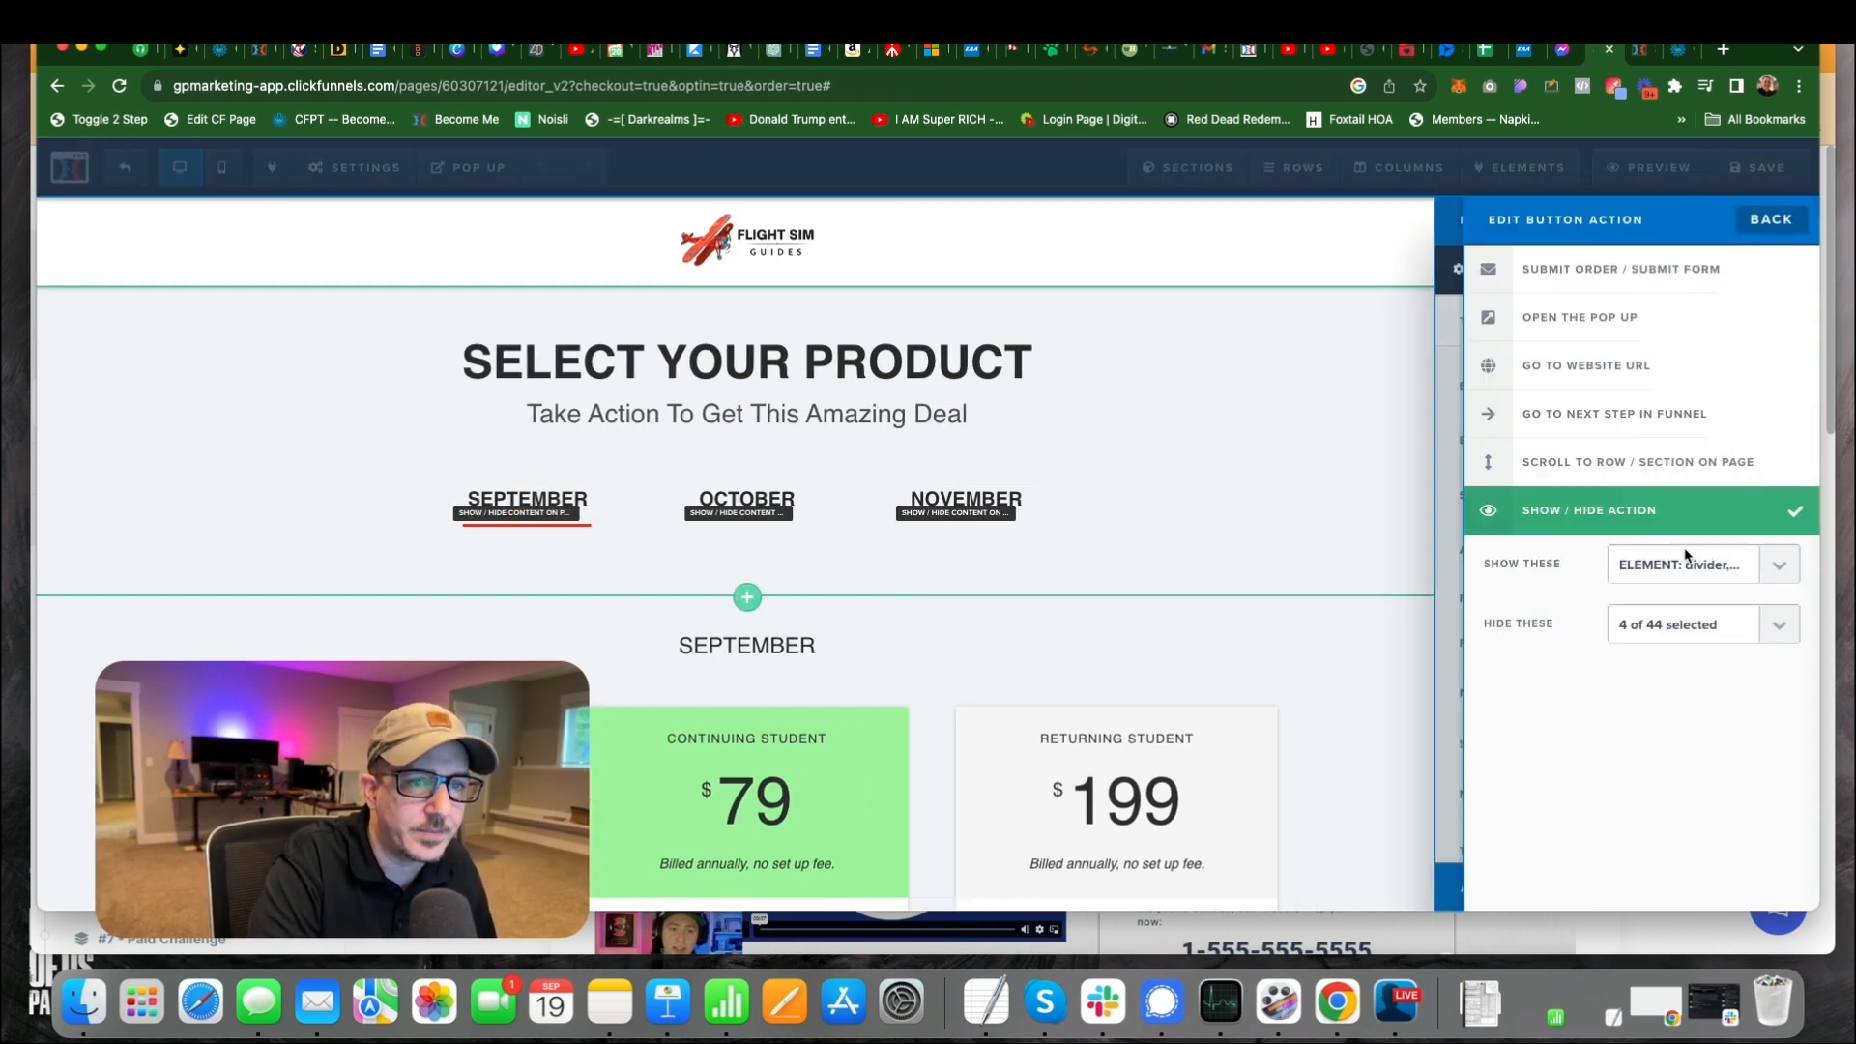
click(1015, 580)
click(980, 495)
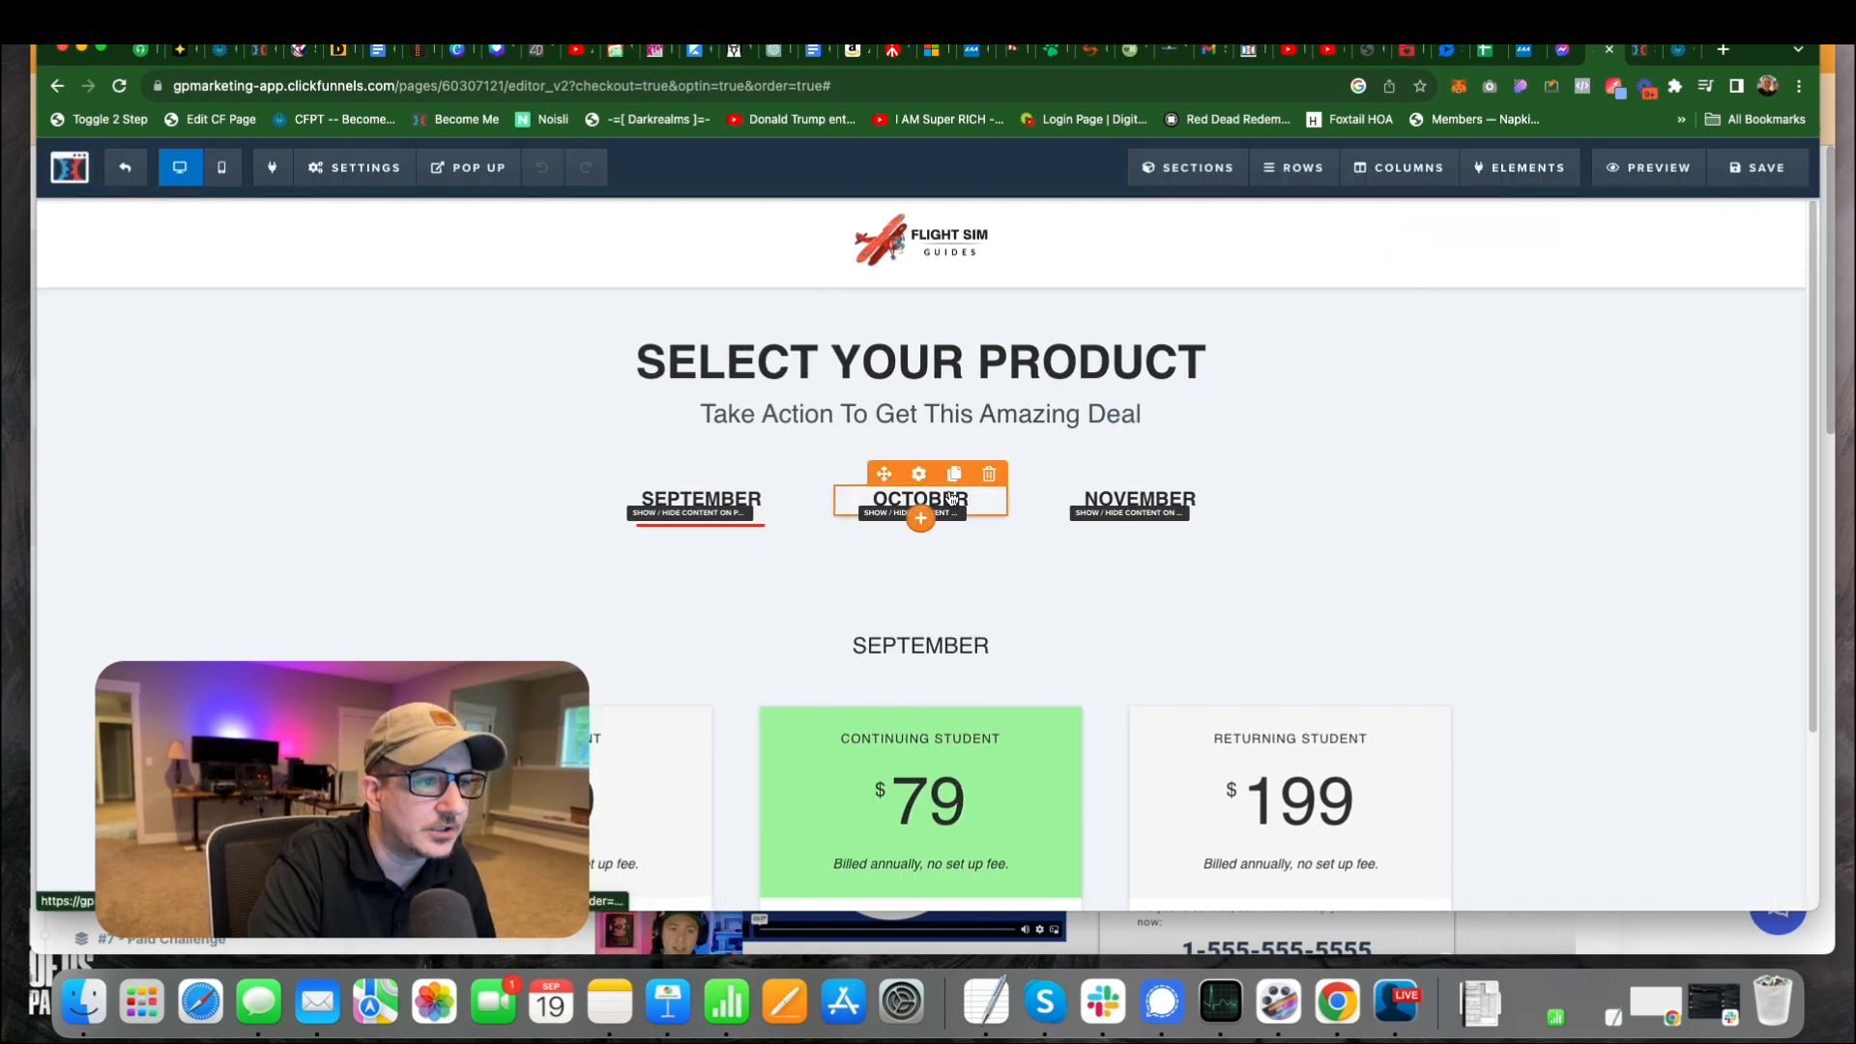
click(1649, 387)
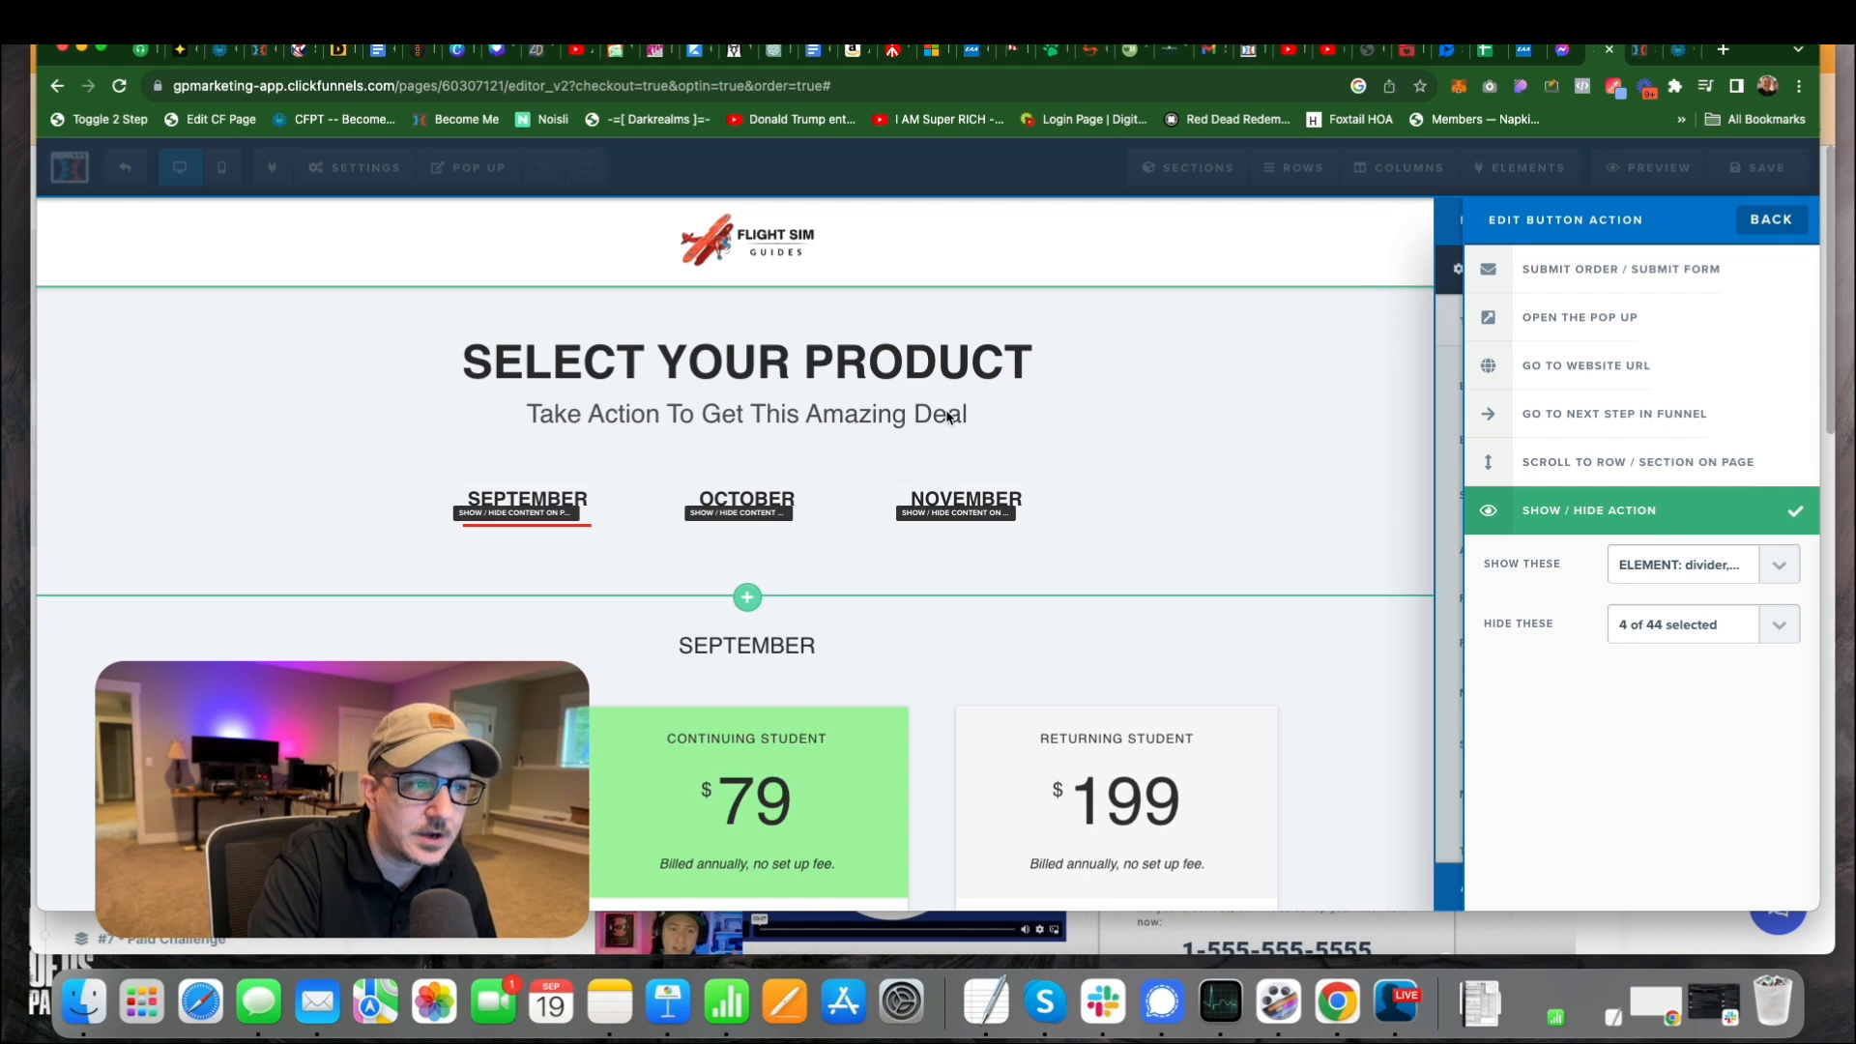
click(1141, 468)
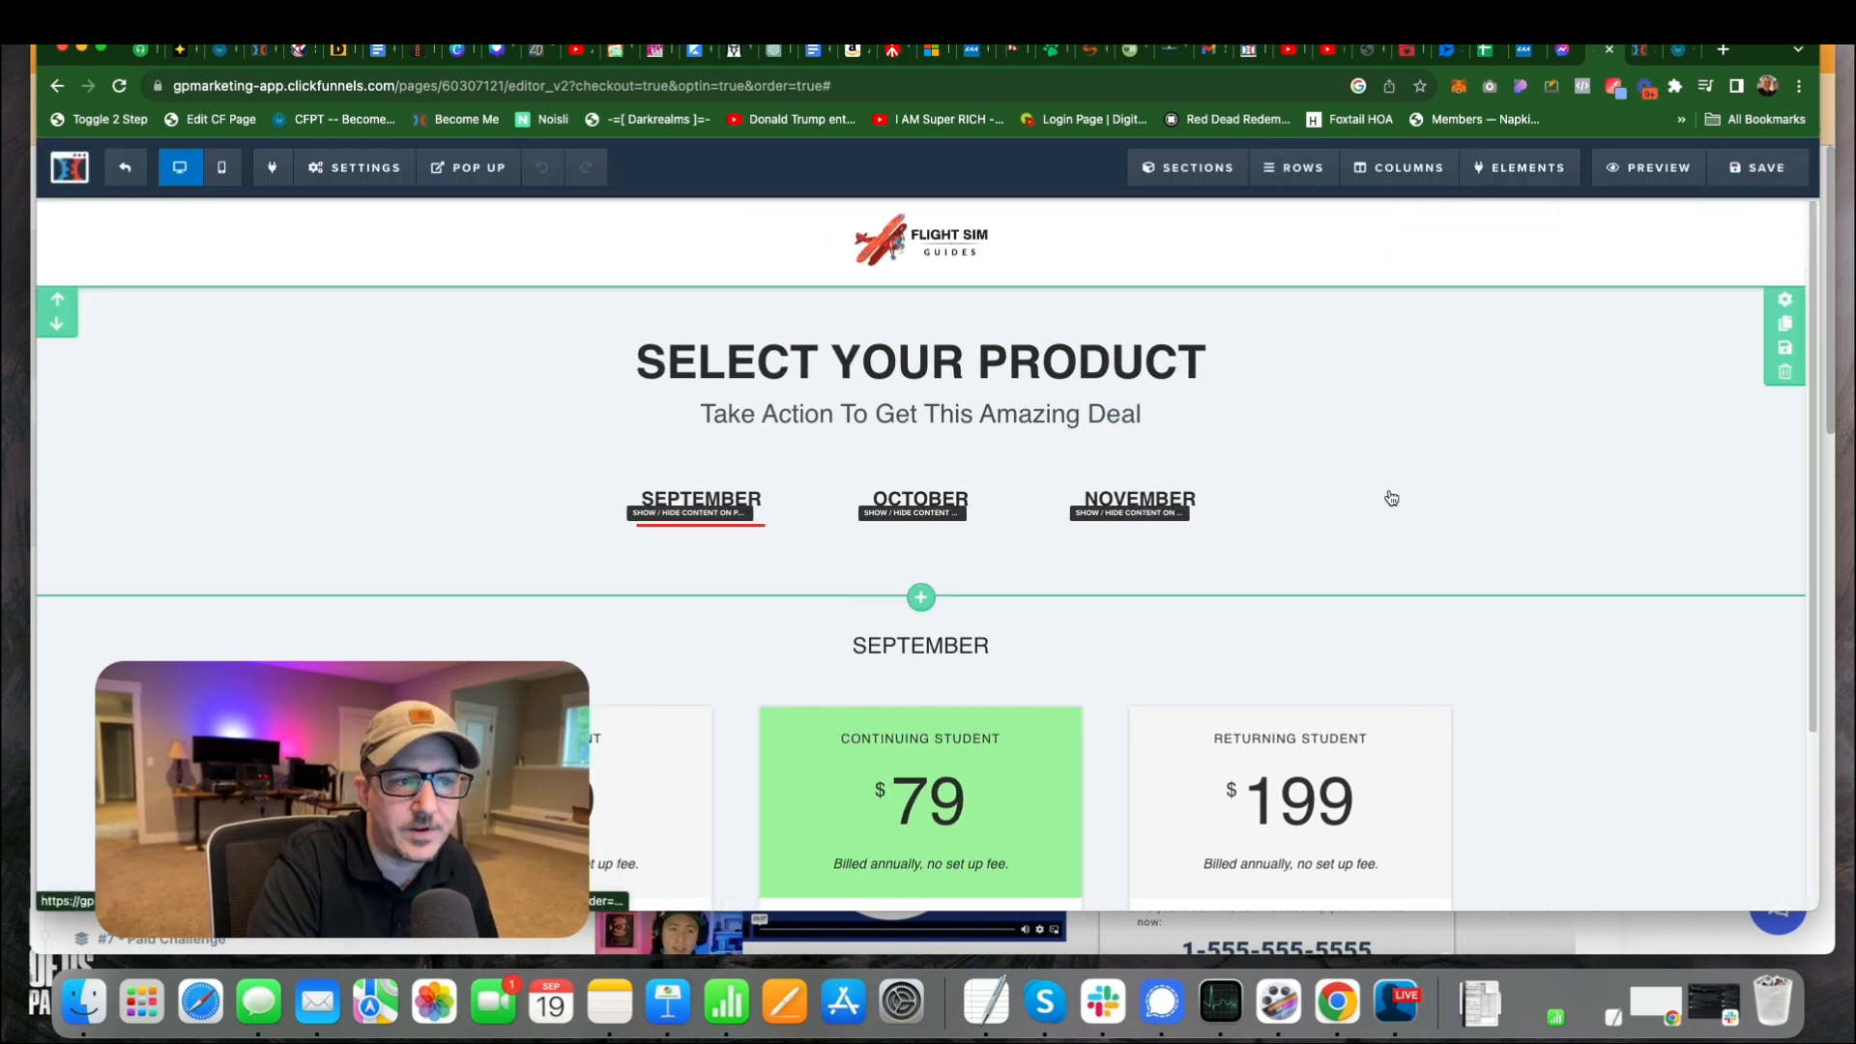
click(1141, 501)
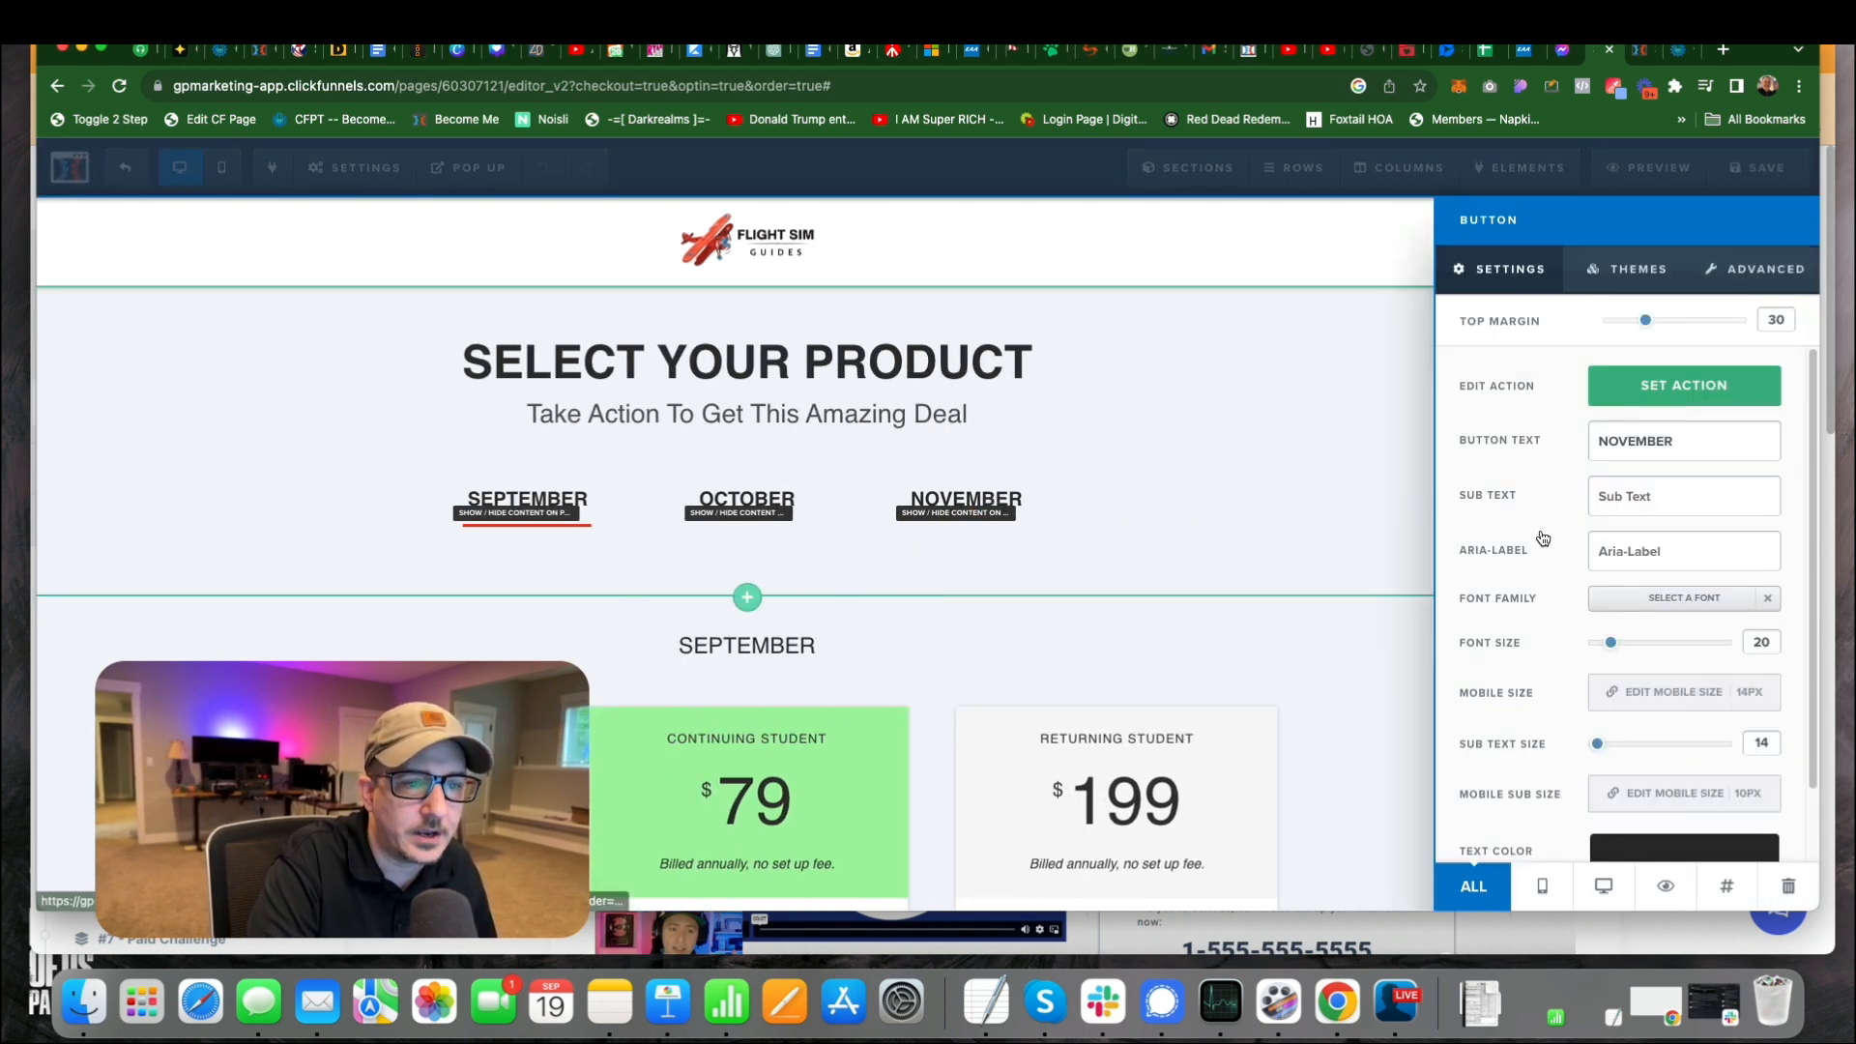
click(1347, 420)
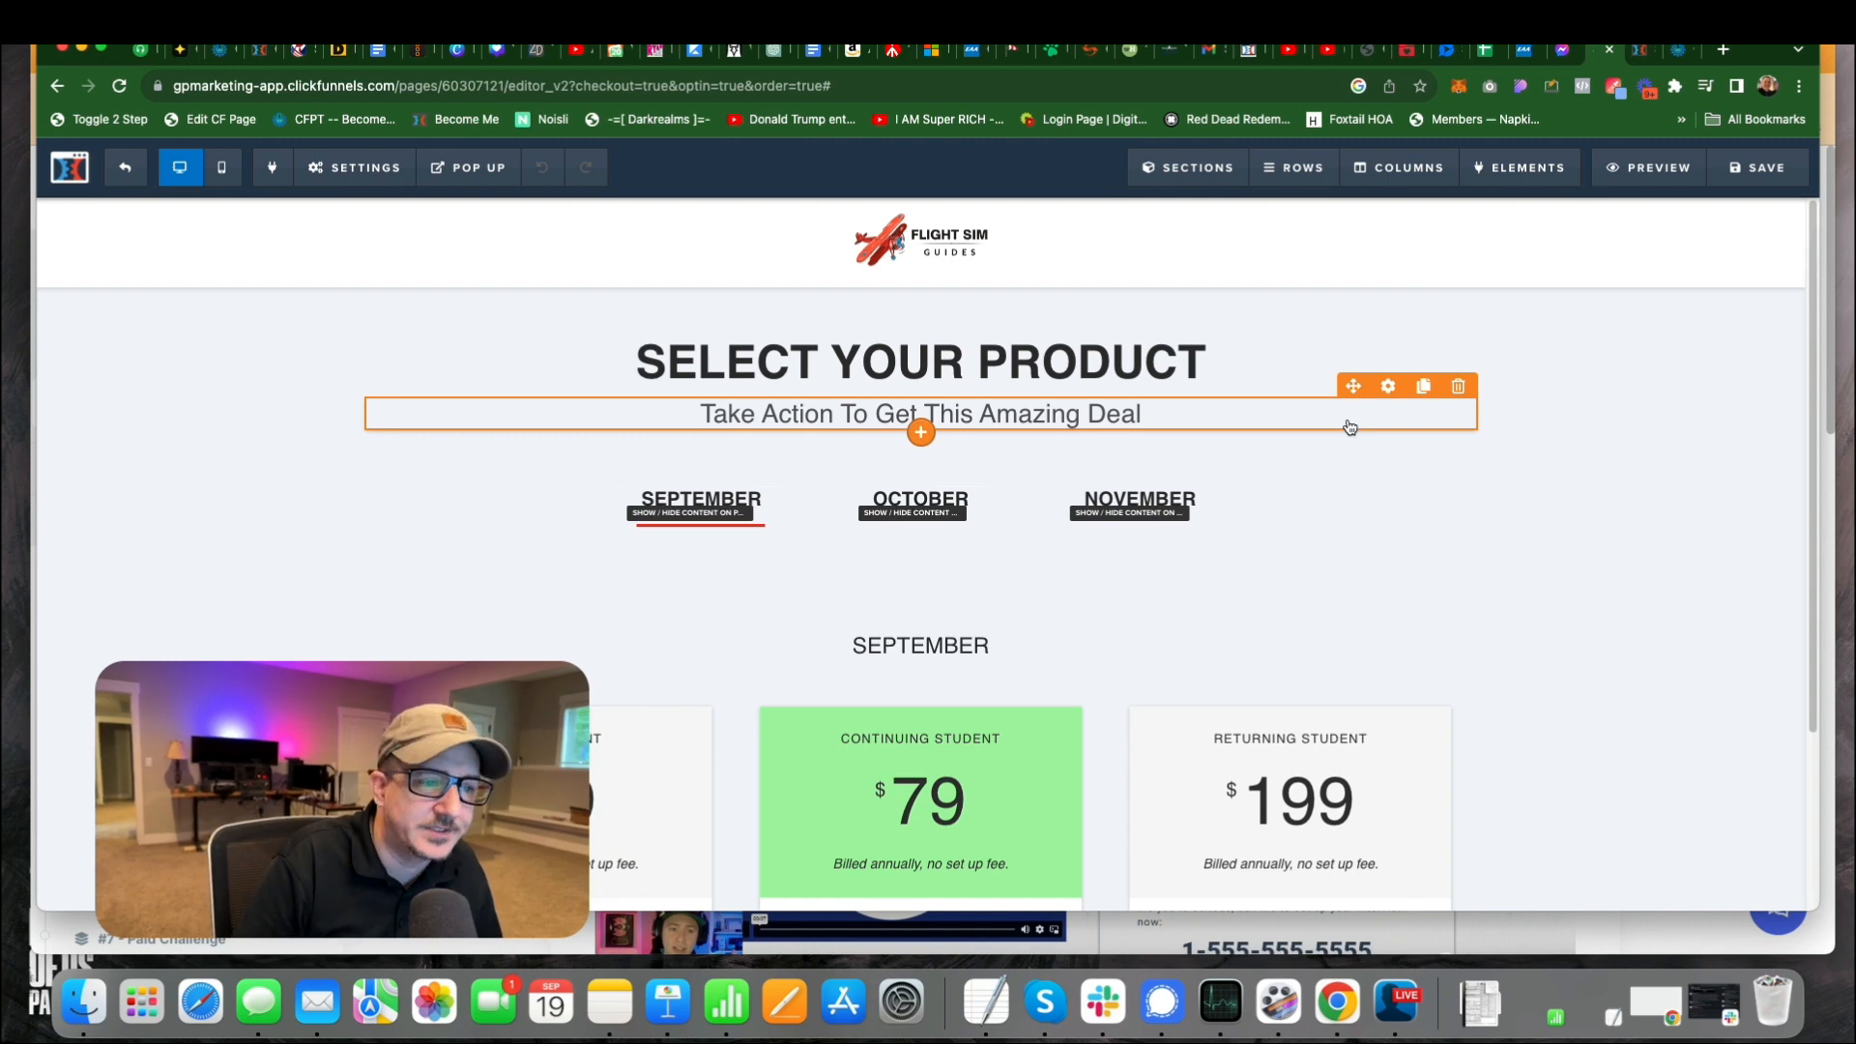
scroll(1398, 498, down, 5)
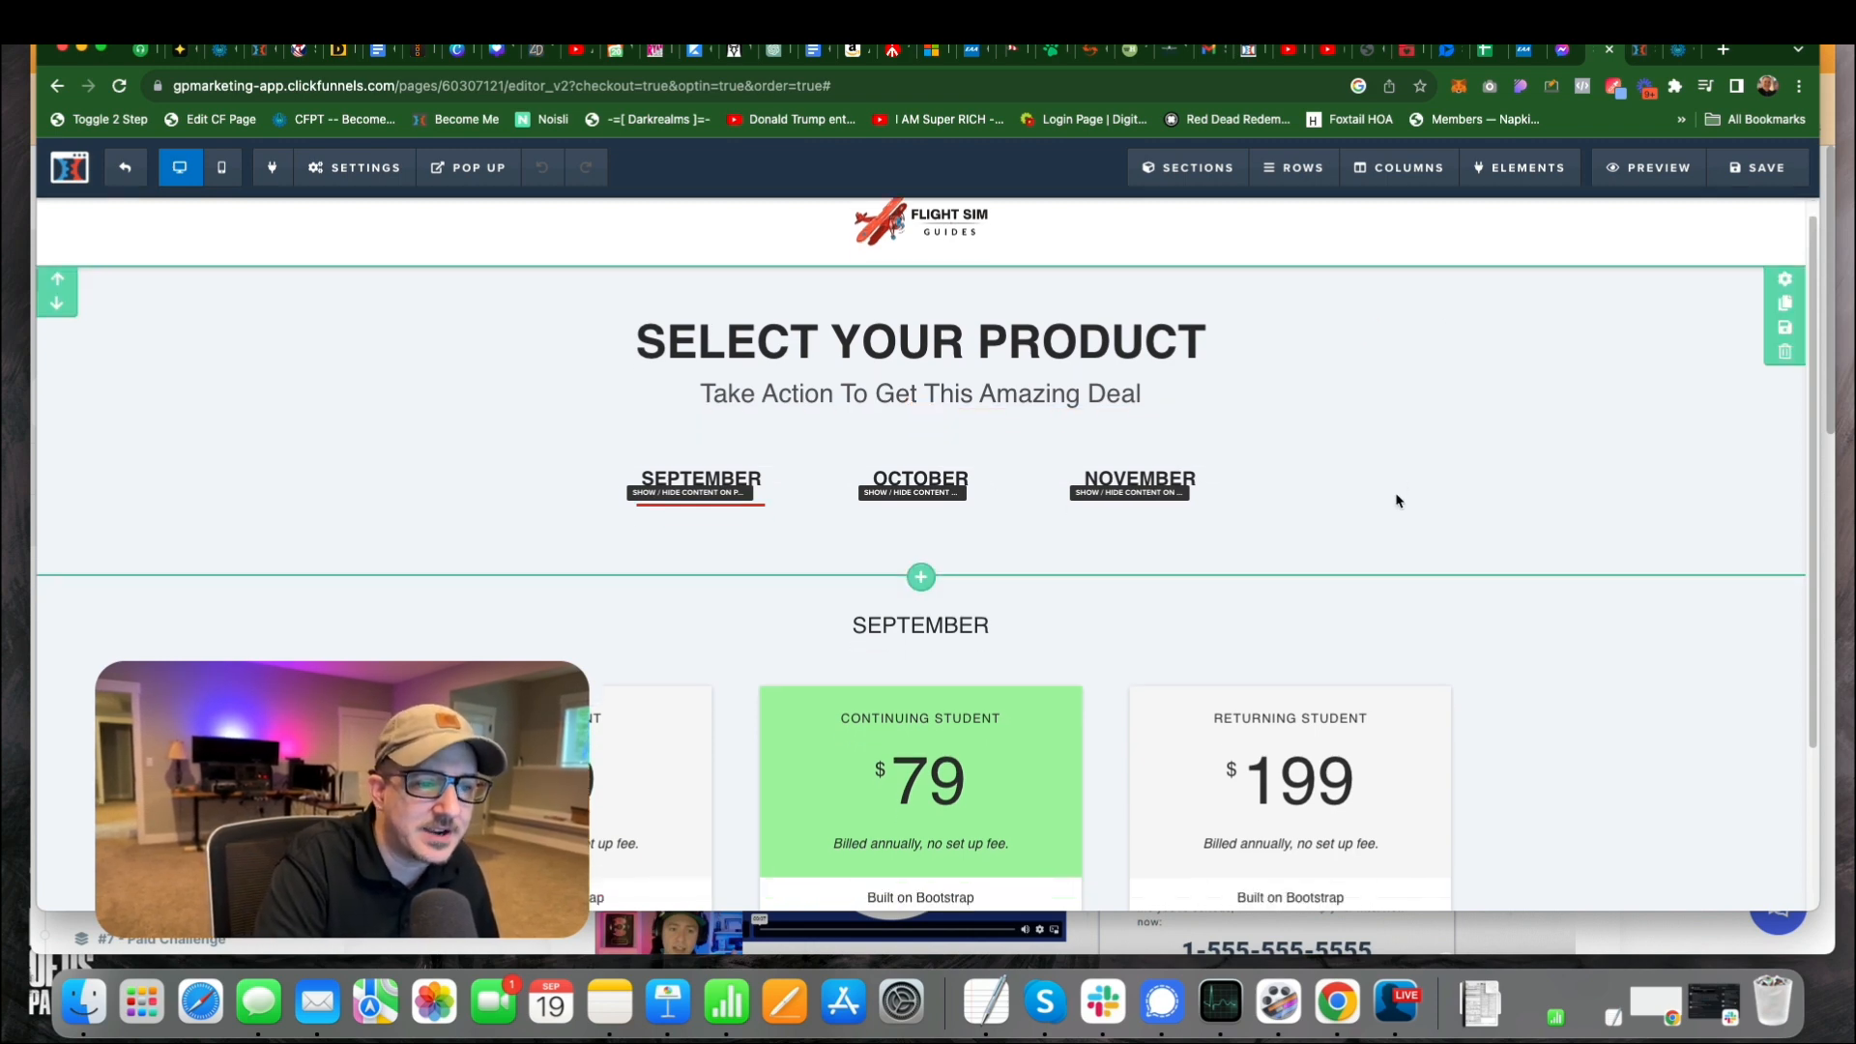
scroll(1621, 283, up, 1)
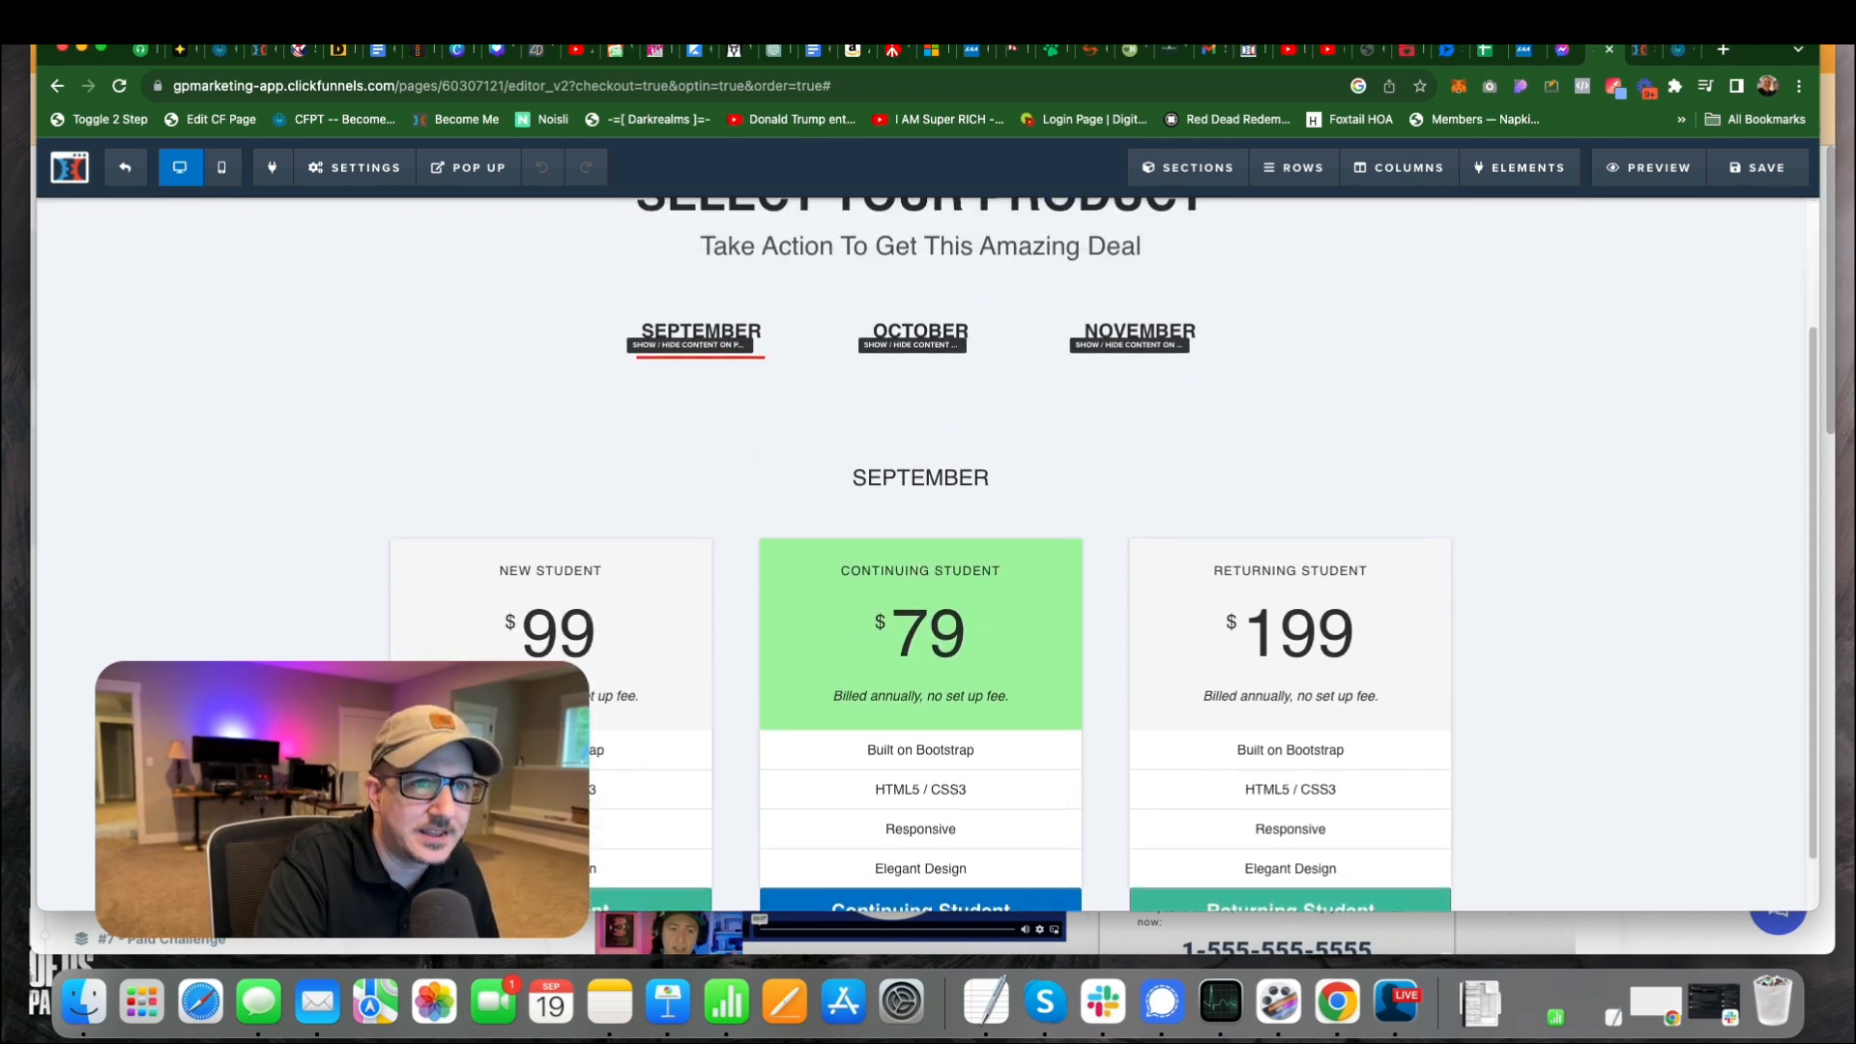
On the live page, switch to the October and November products and return to September.
click(1636, 50)
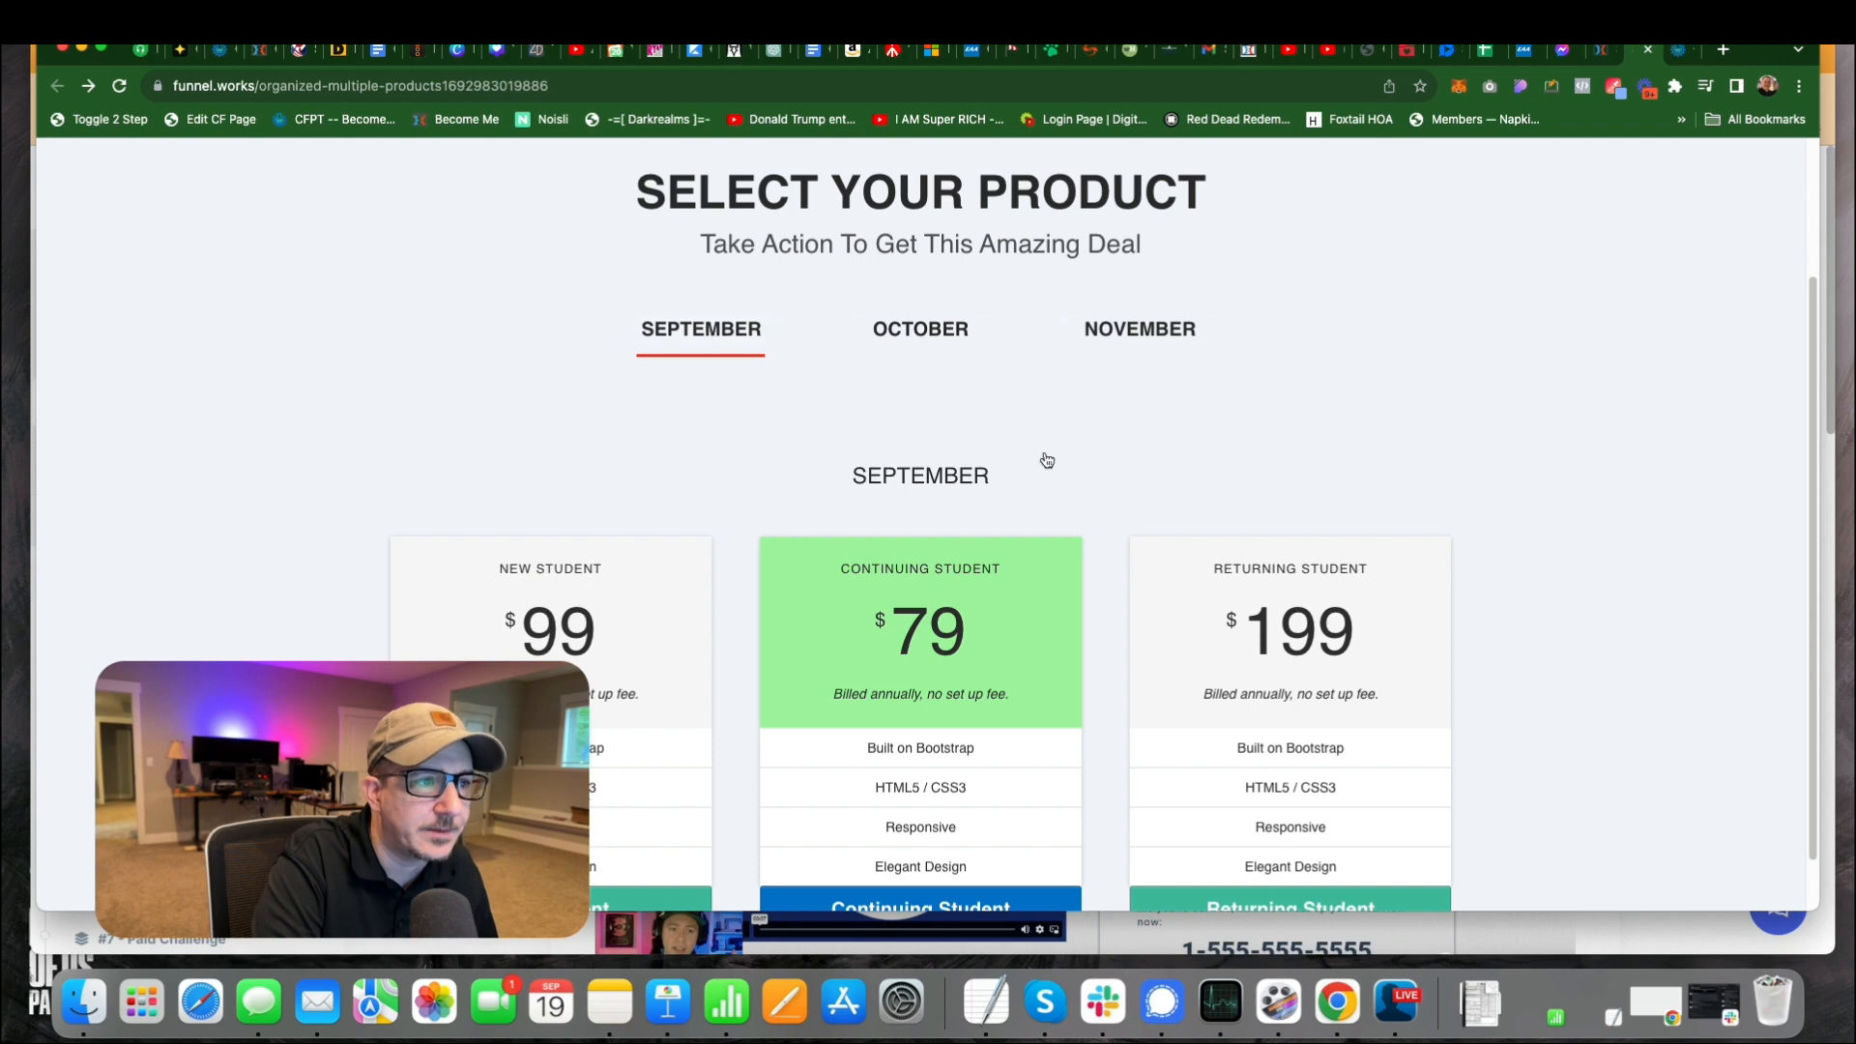
click(943, 332)
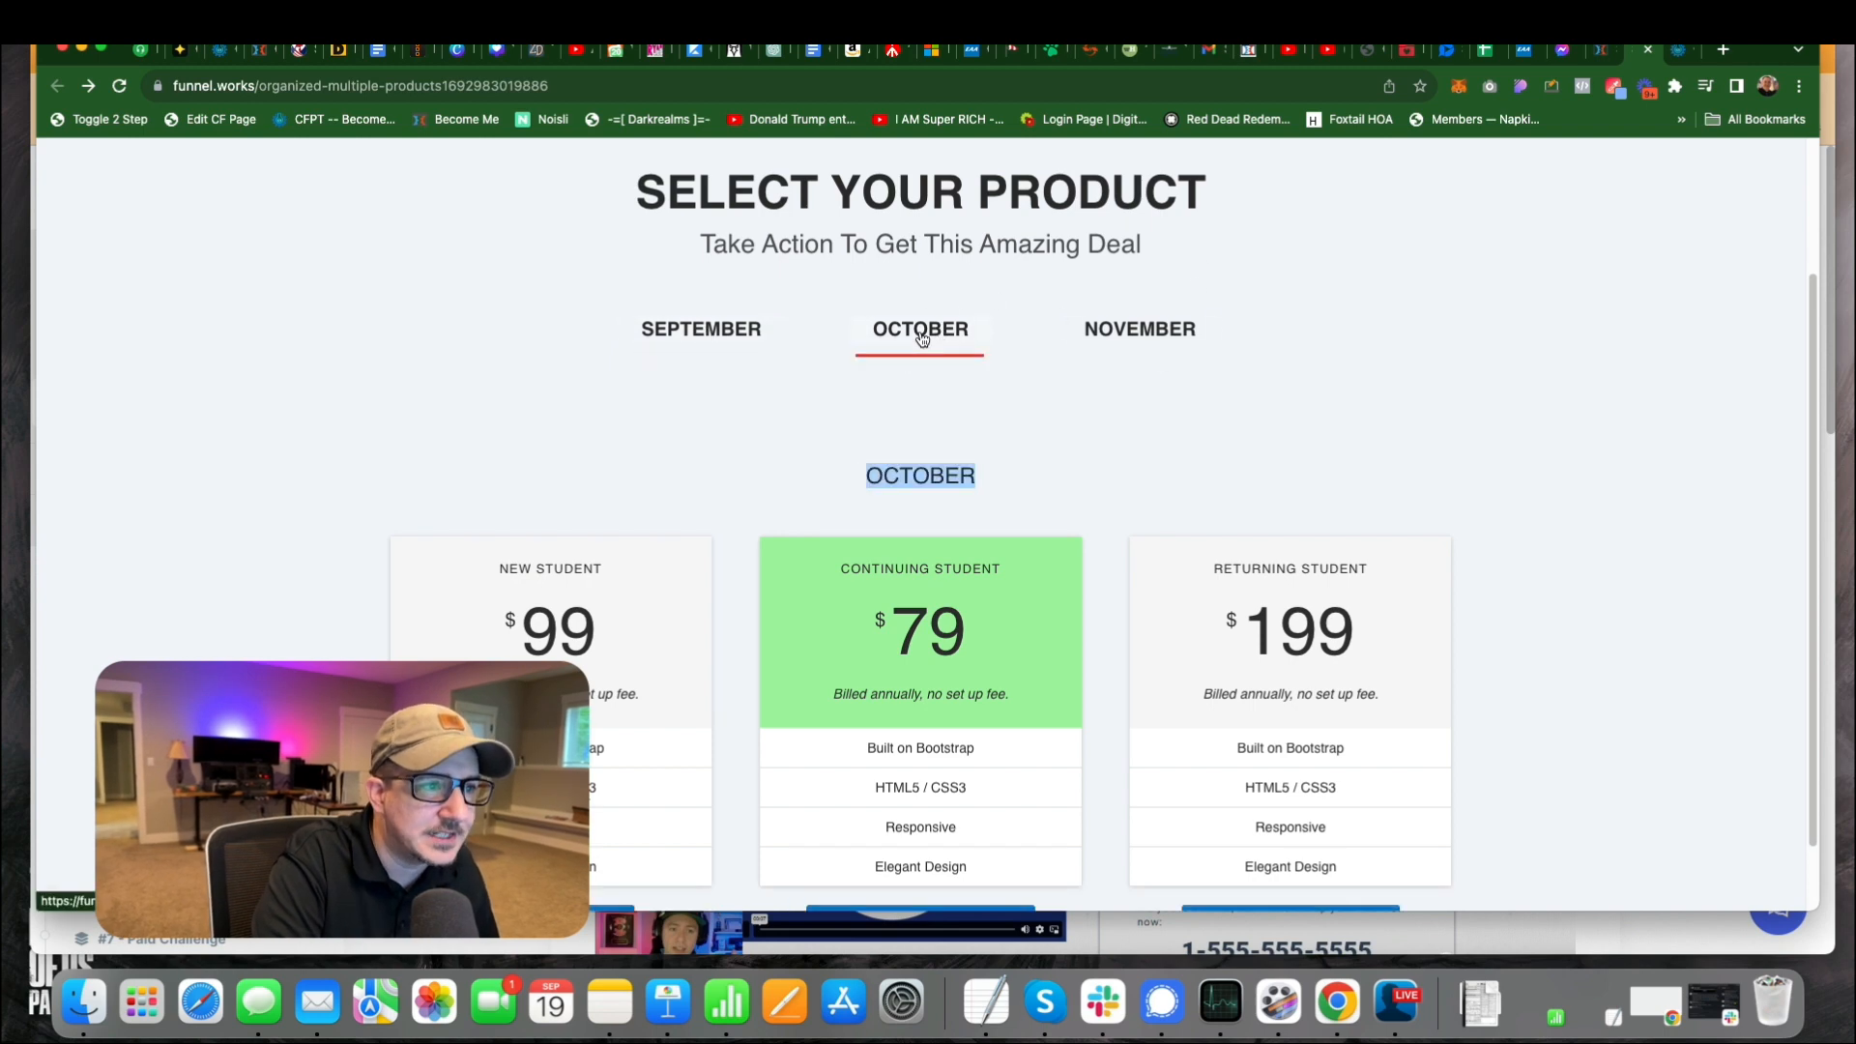
click(1158, 326)
scroll(975, 615, down, 1)
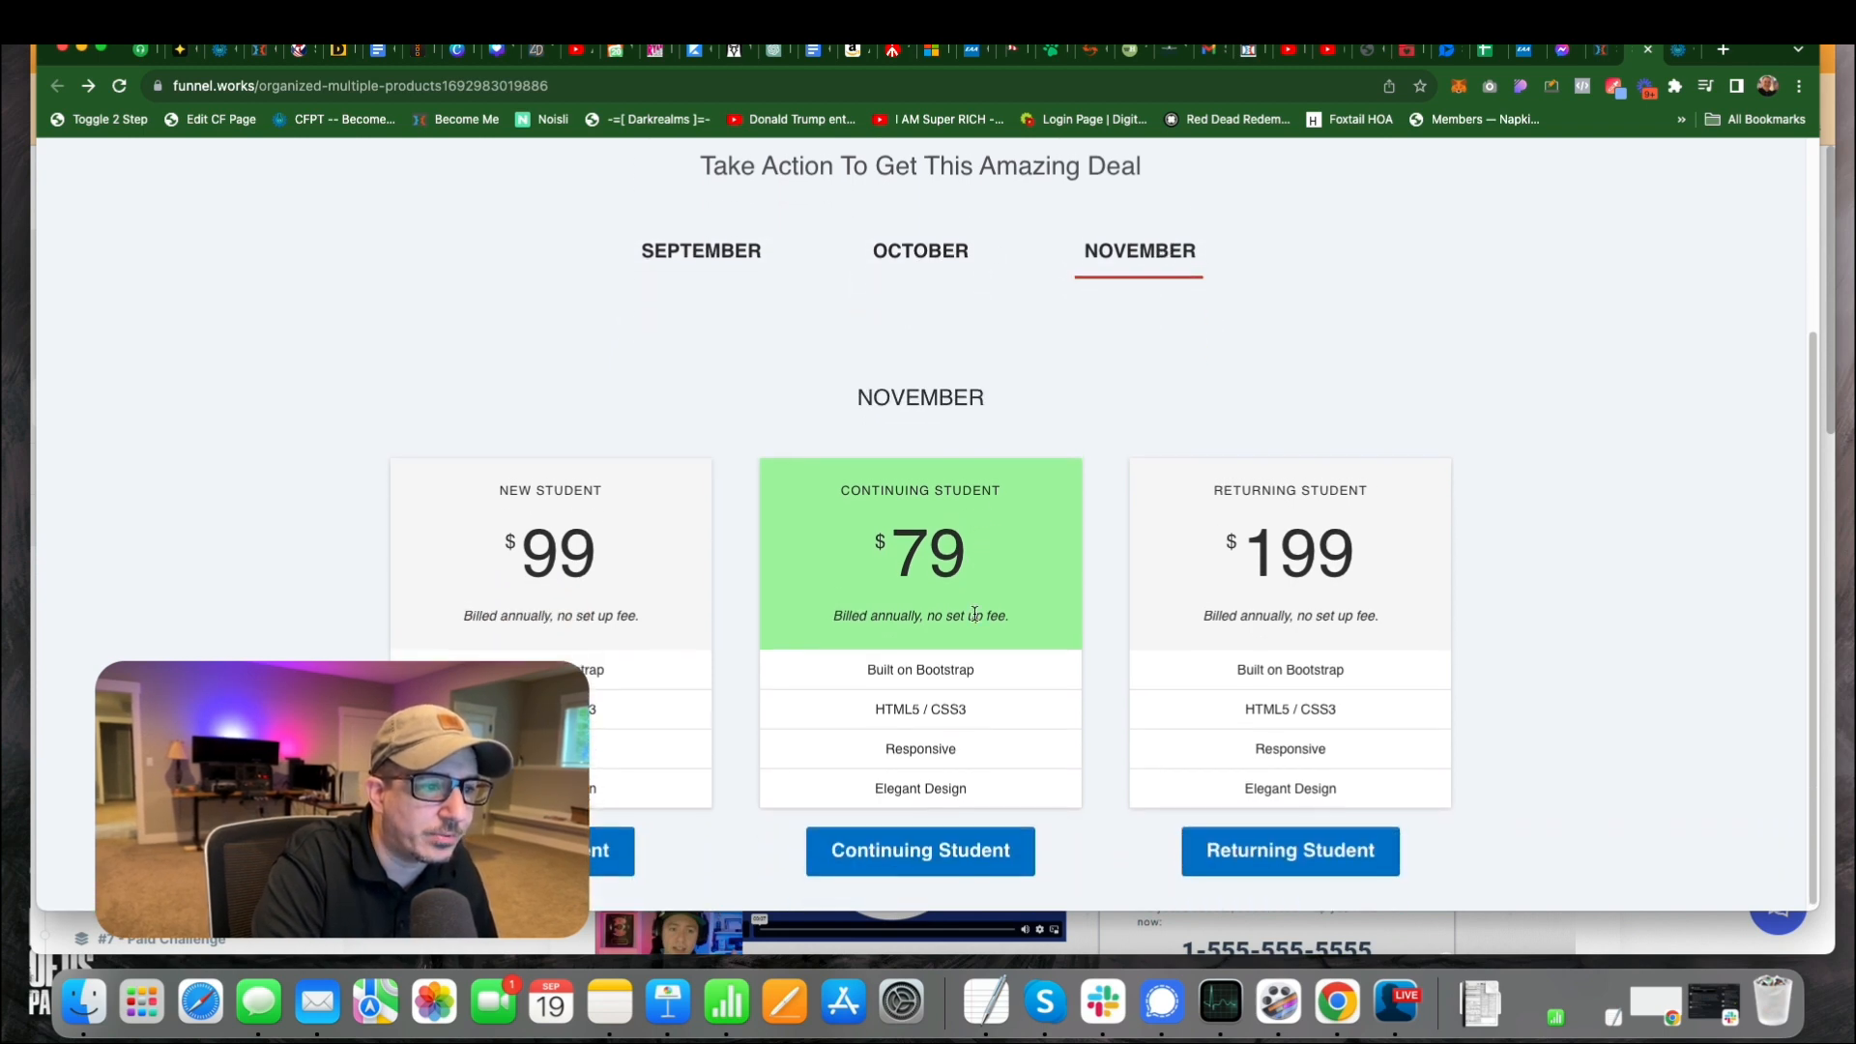
click(755, 253)
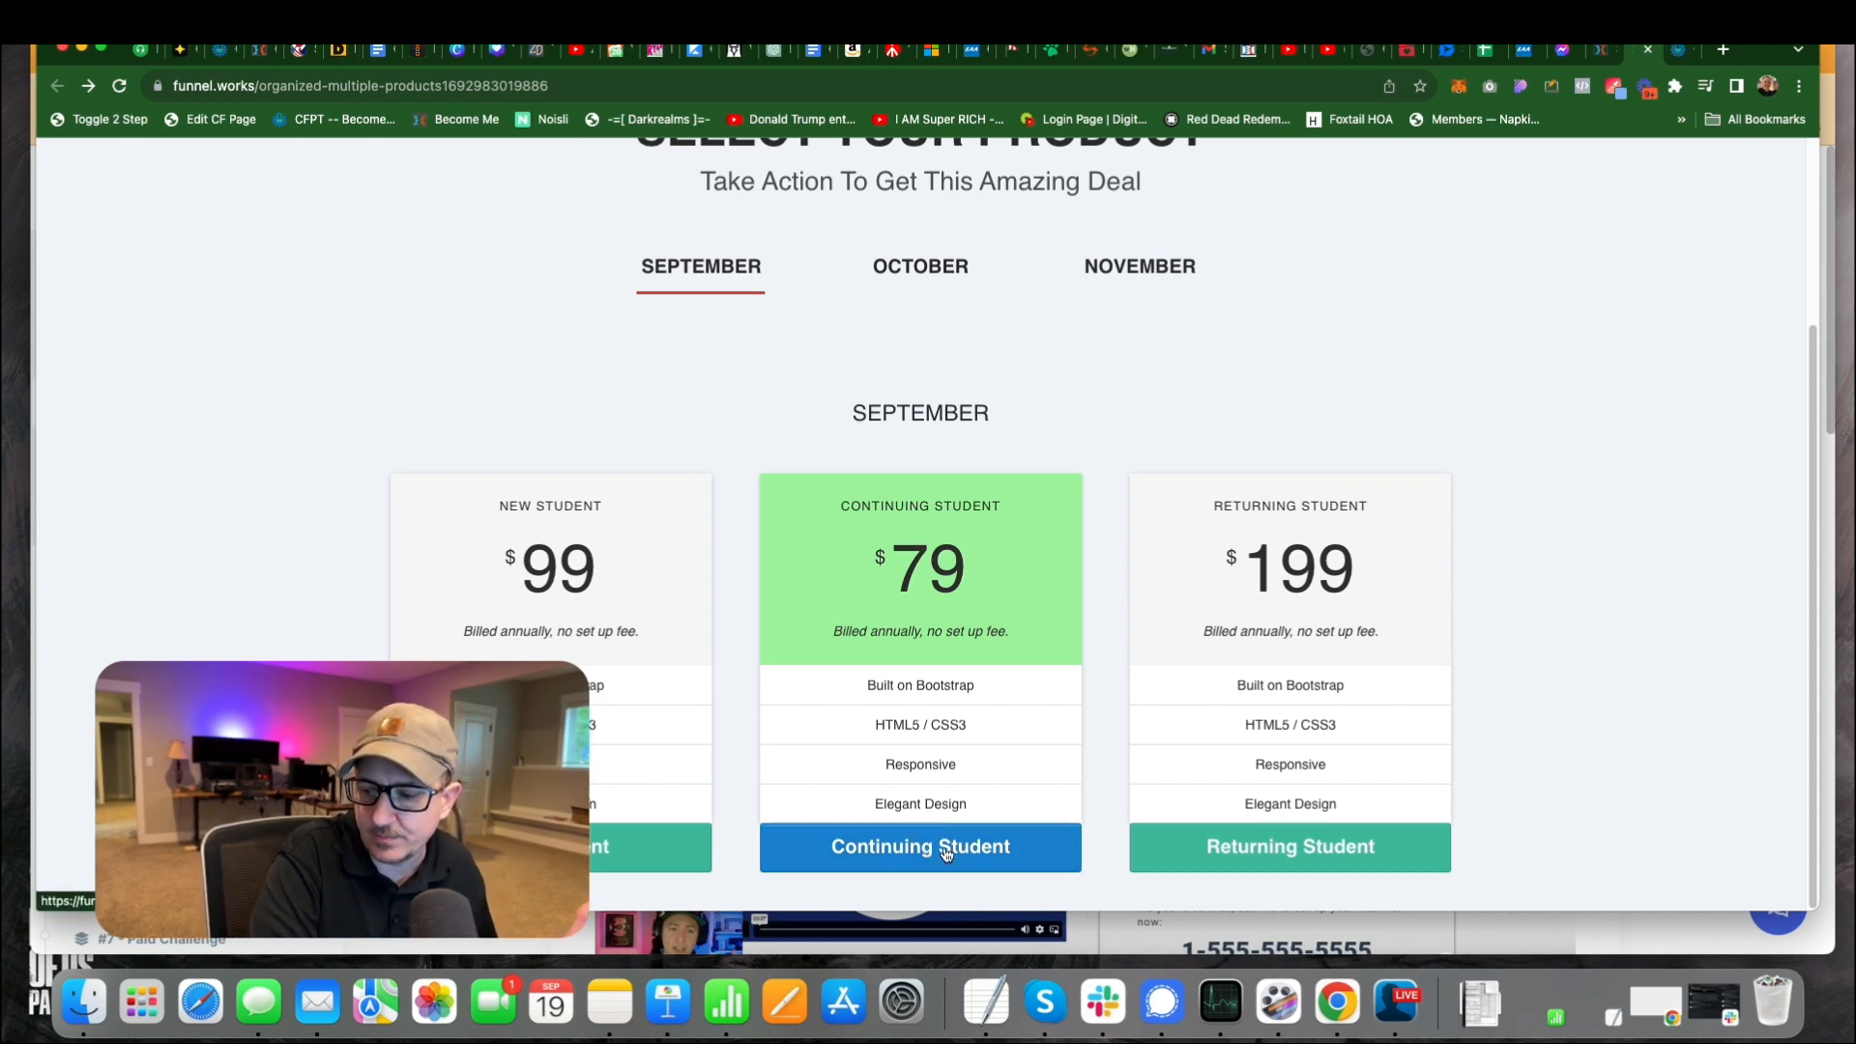
Back in the page editor, examine the September New Student button's website URL action, highlighting the order form path and product ID parameter.
click(1597, 56)
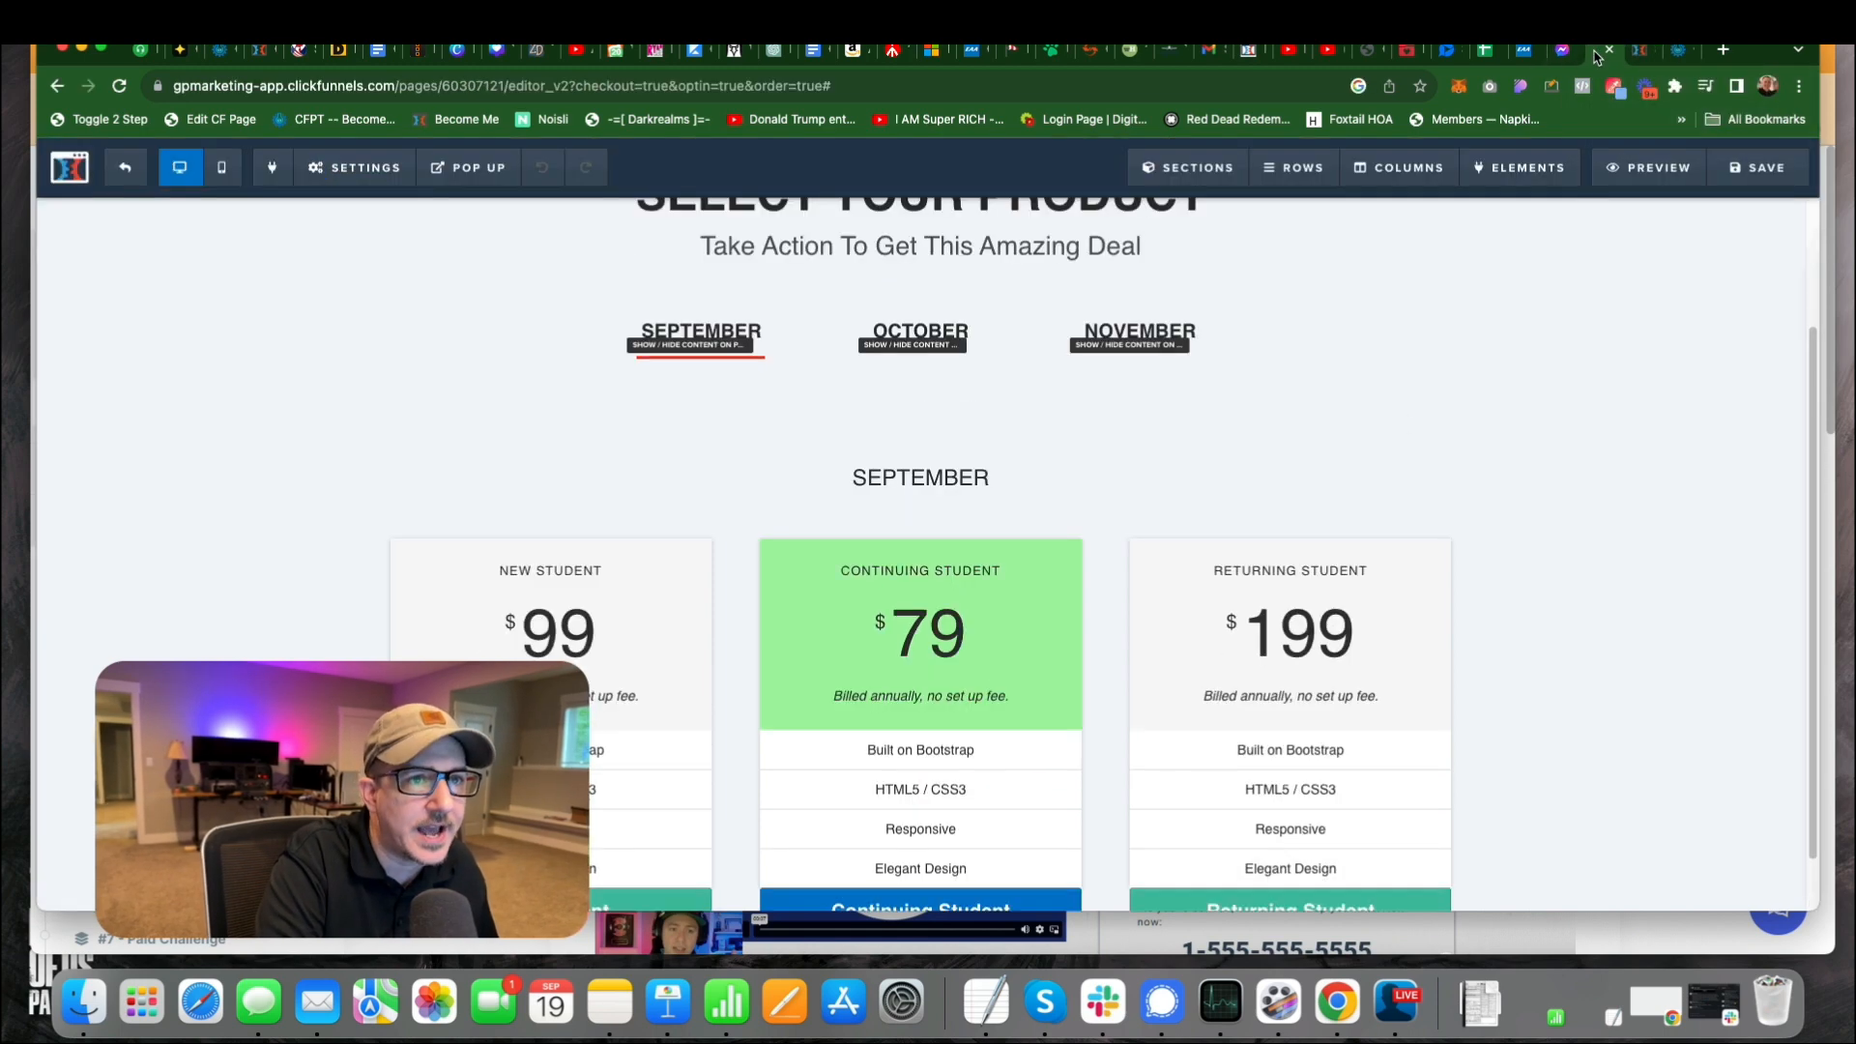
scroll(872, 517, down, 1)
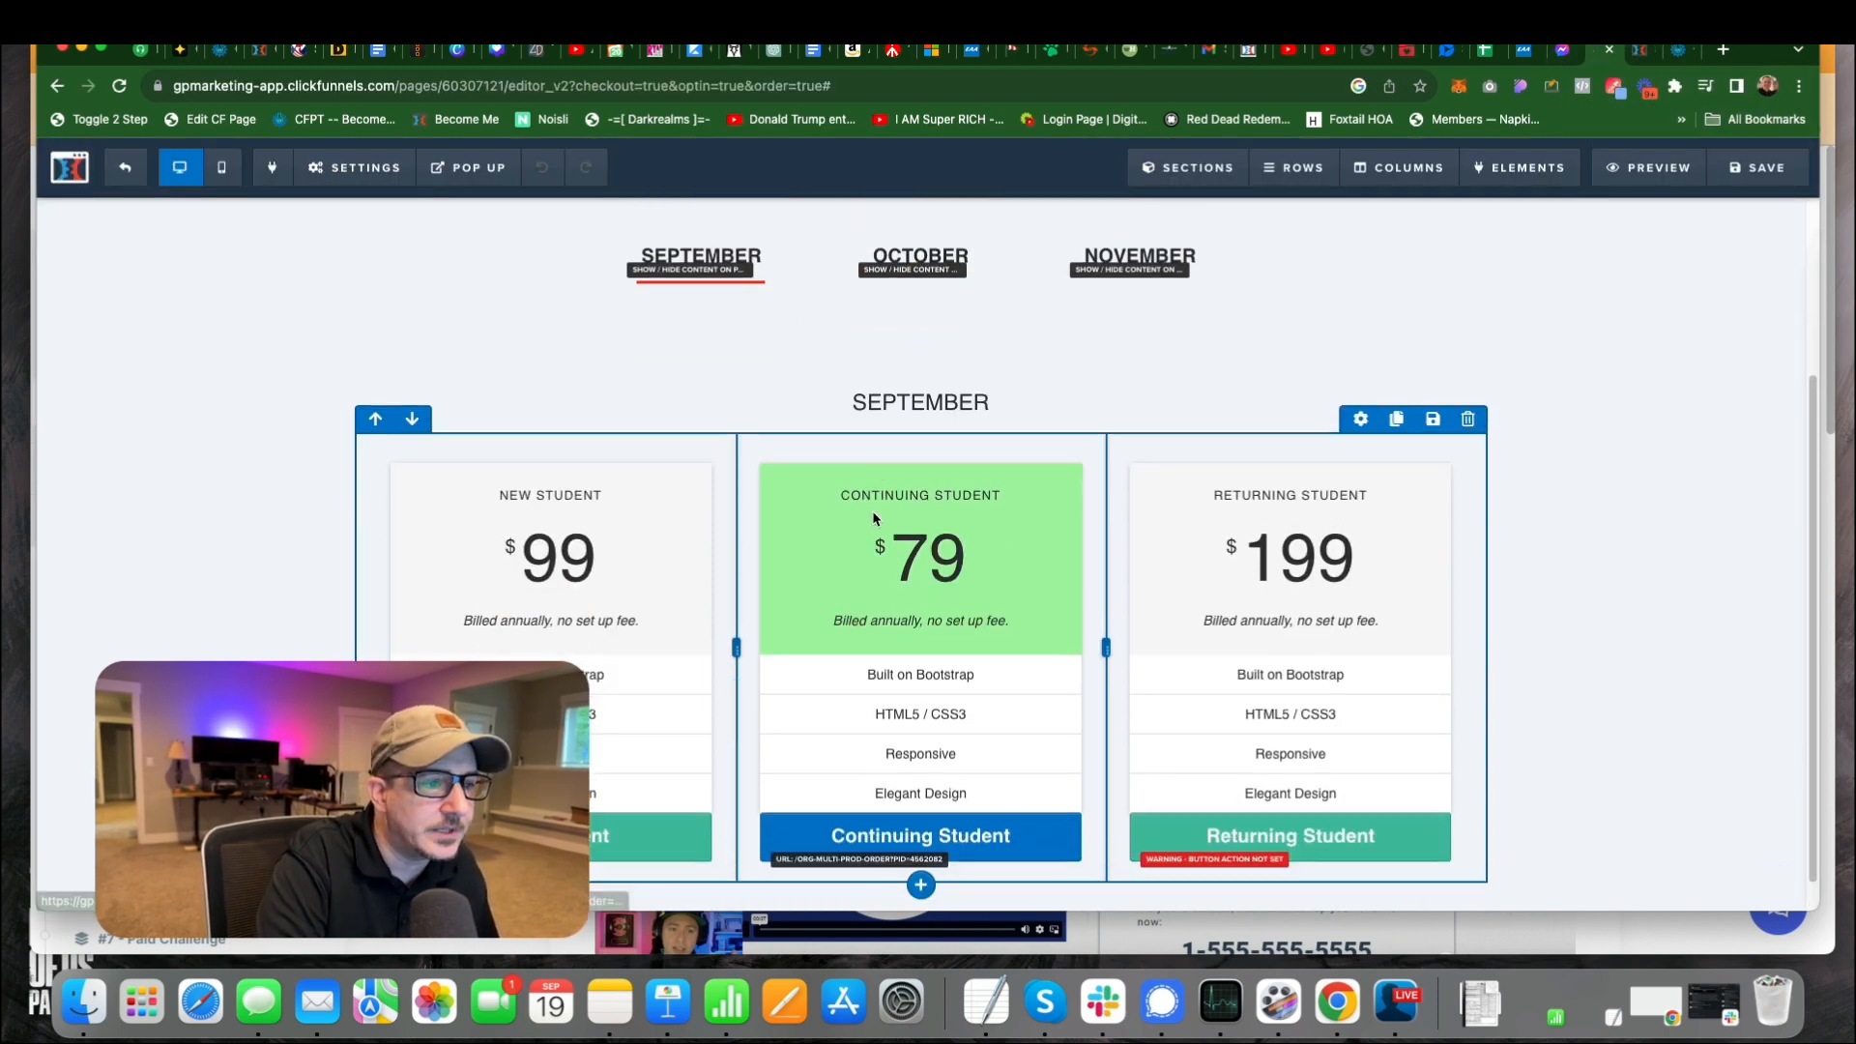
scroll(872, 517, down, 1)
click(650, 801)
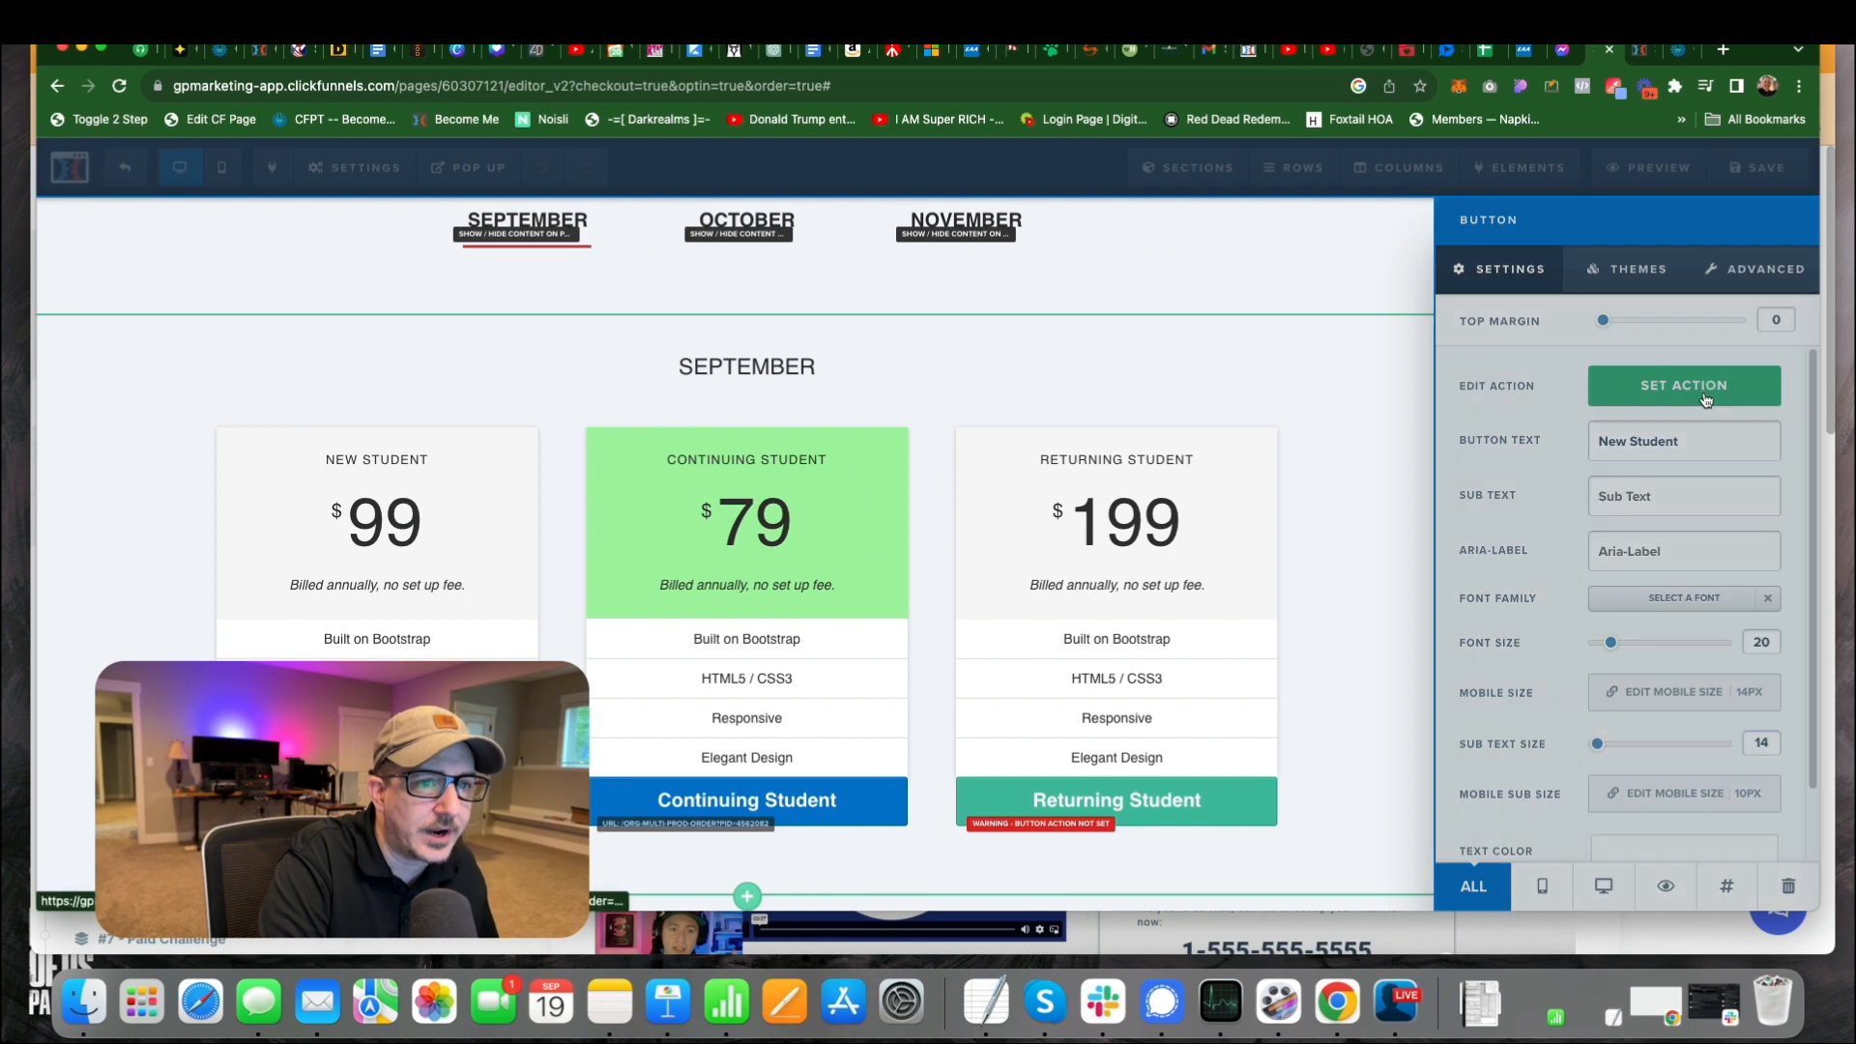
click(1706, 387)
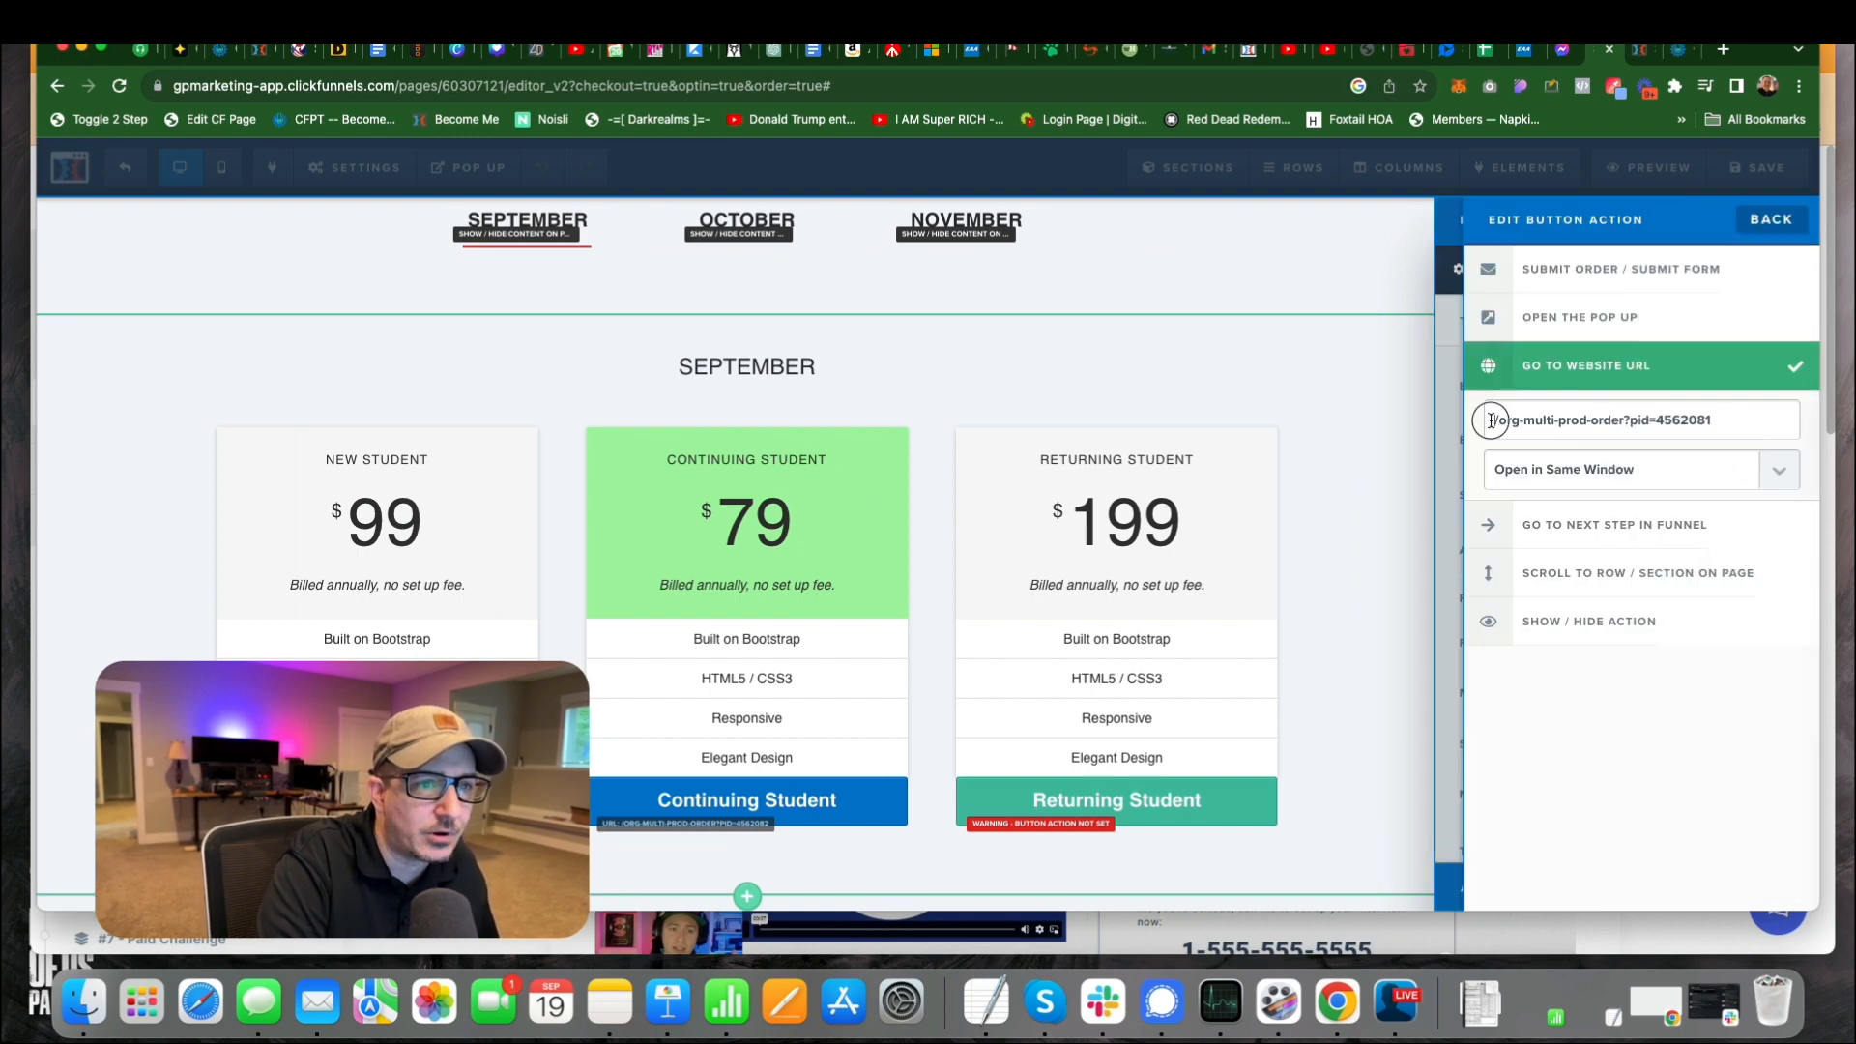
drag(1492, 419, 1730, 428)
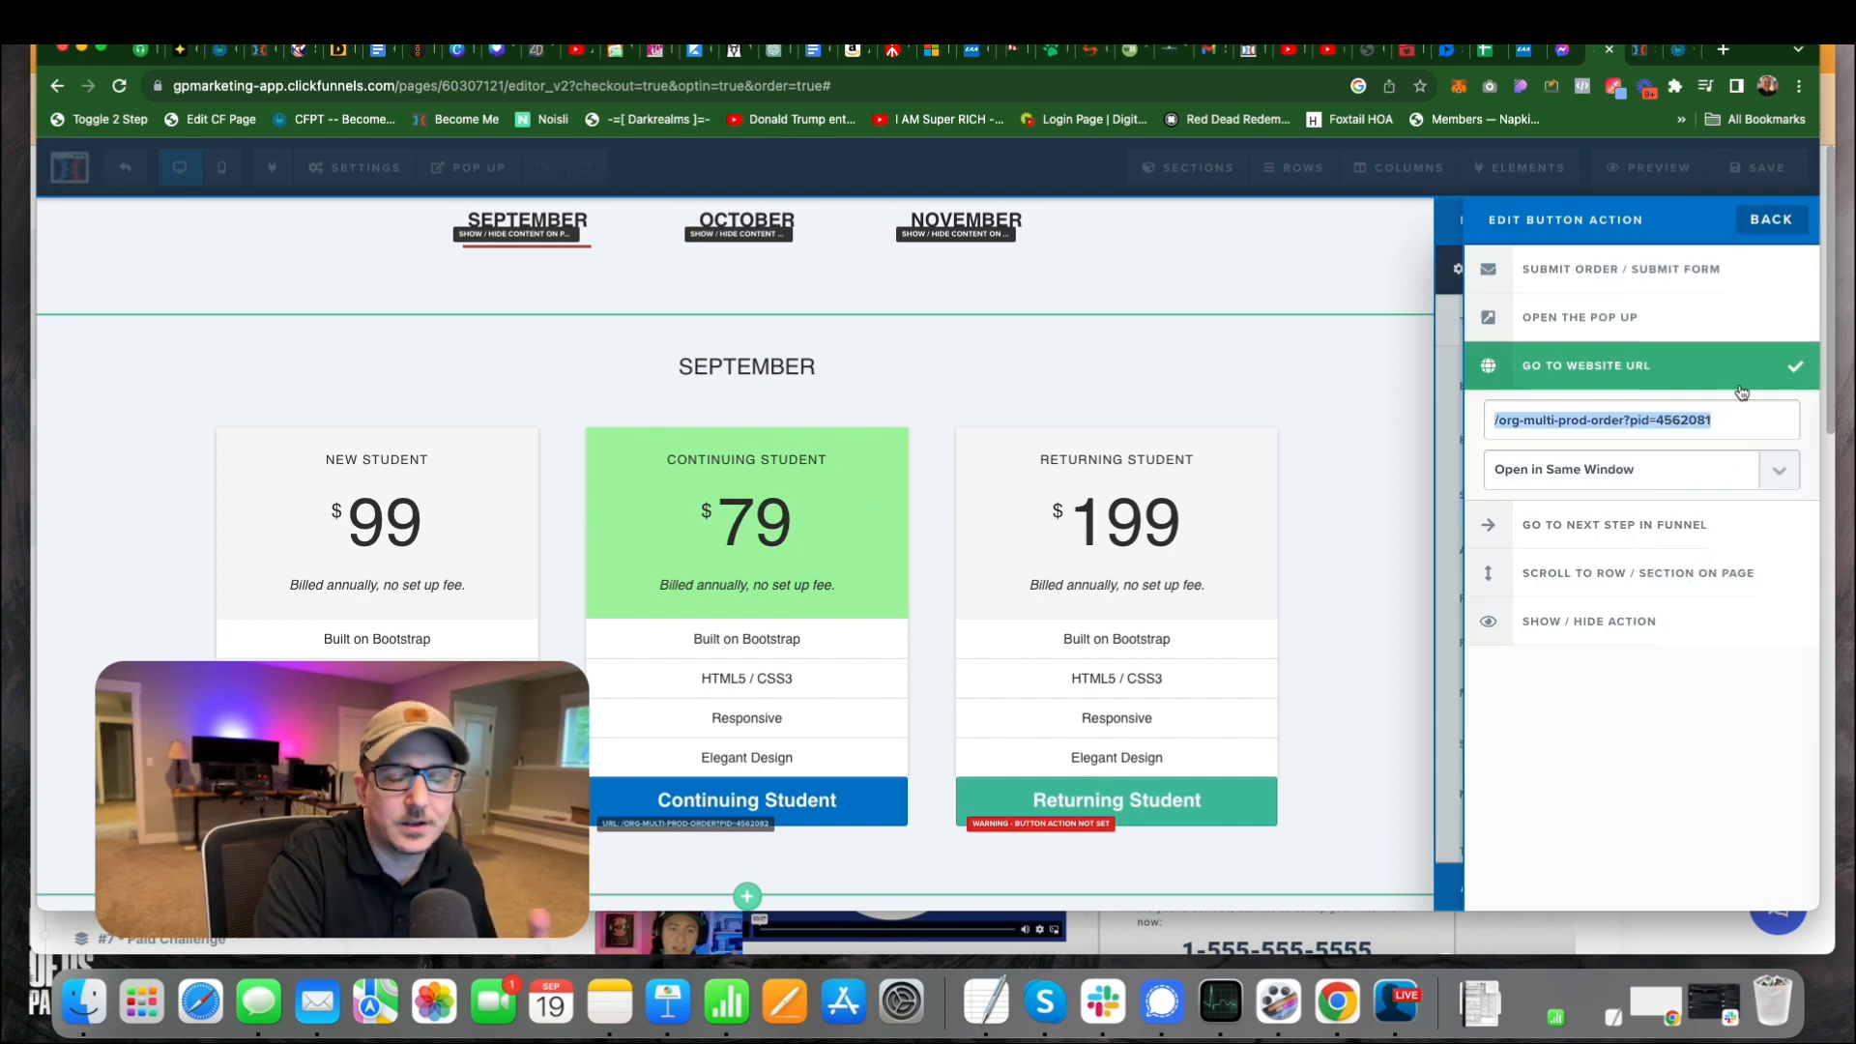
click(1692, 402)
drag(1758, 428, 1658, 421)
click(1313, 393)
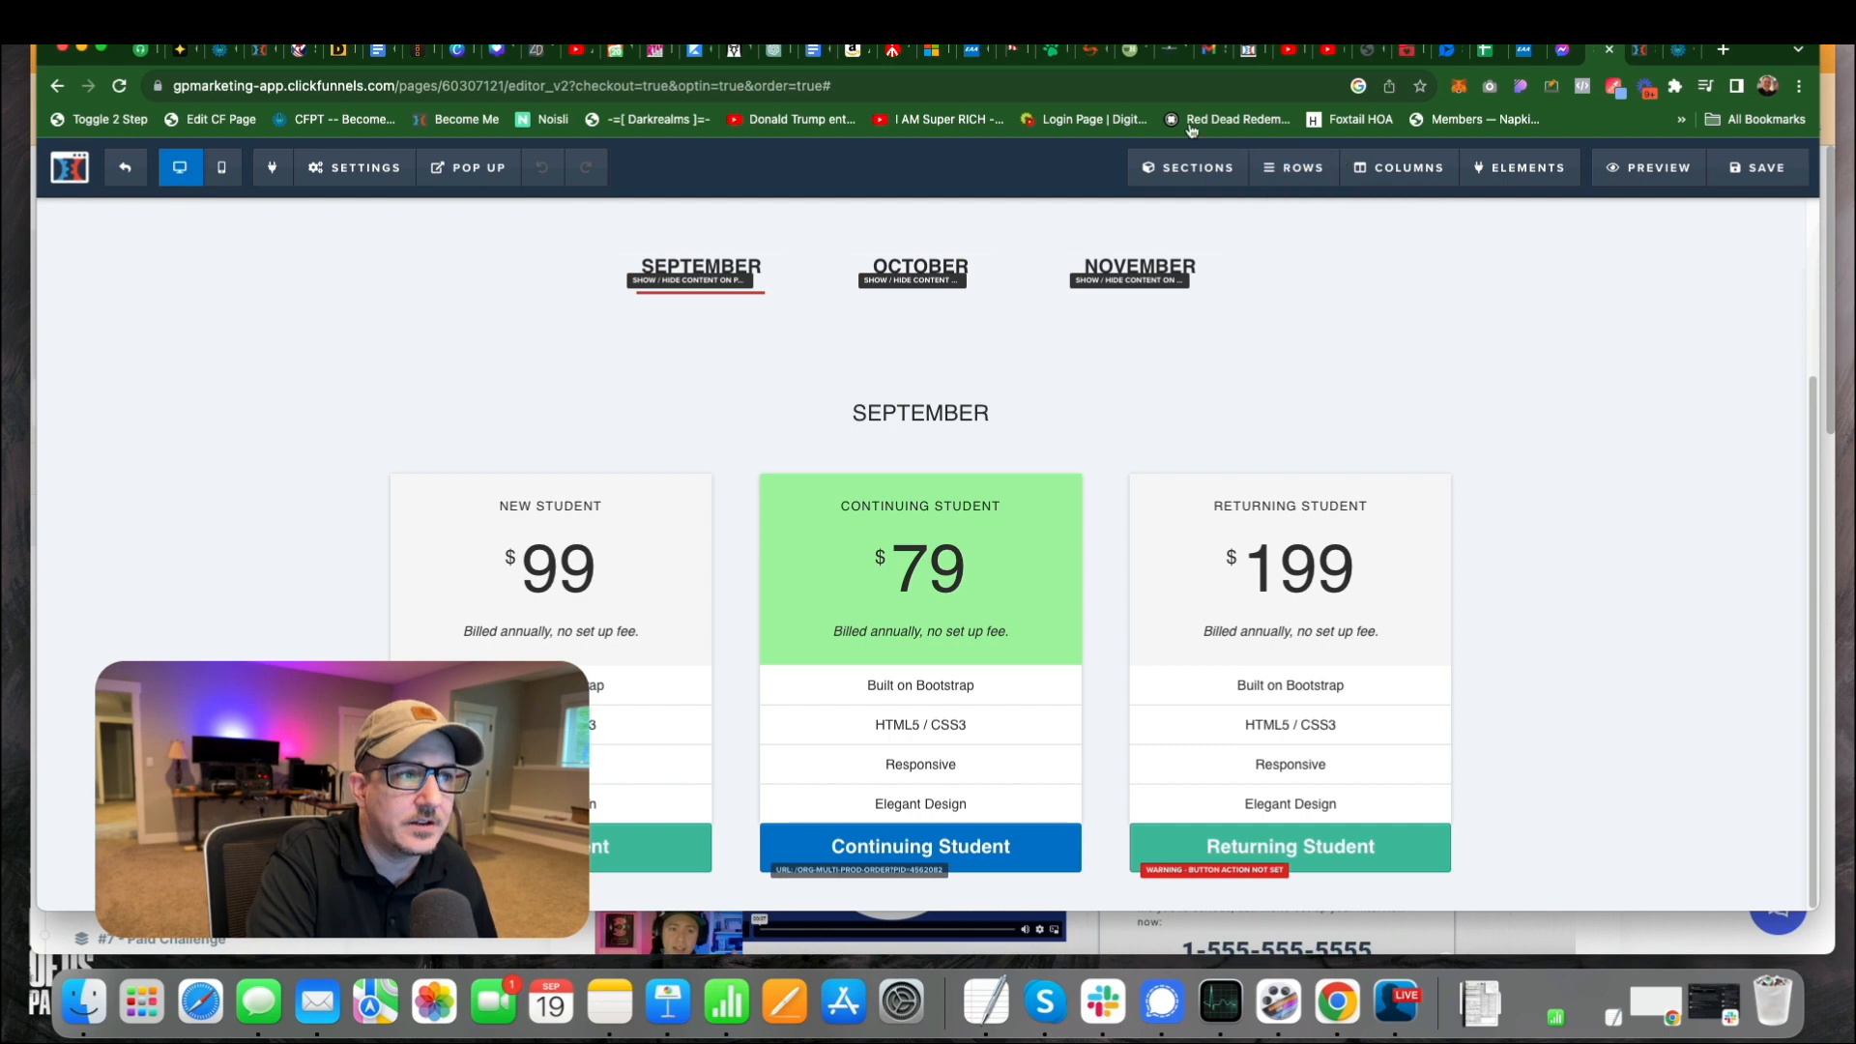
Leave the product page editor and open the Organized Multiple Products order form page for editing.
click(413, 168)
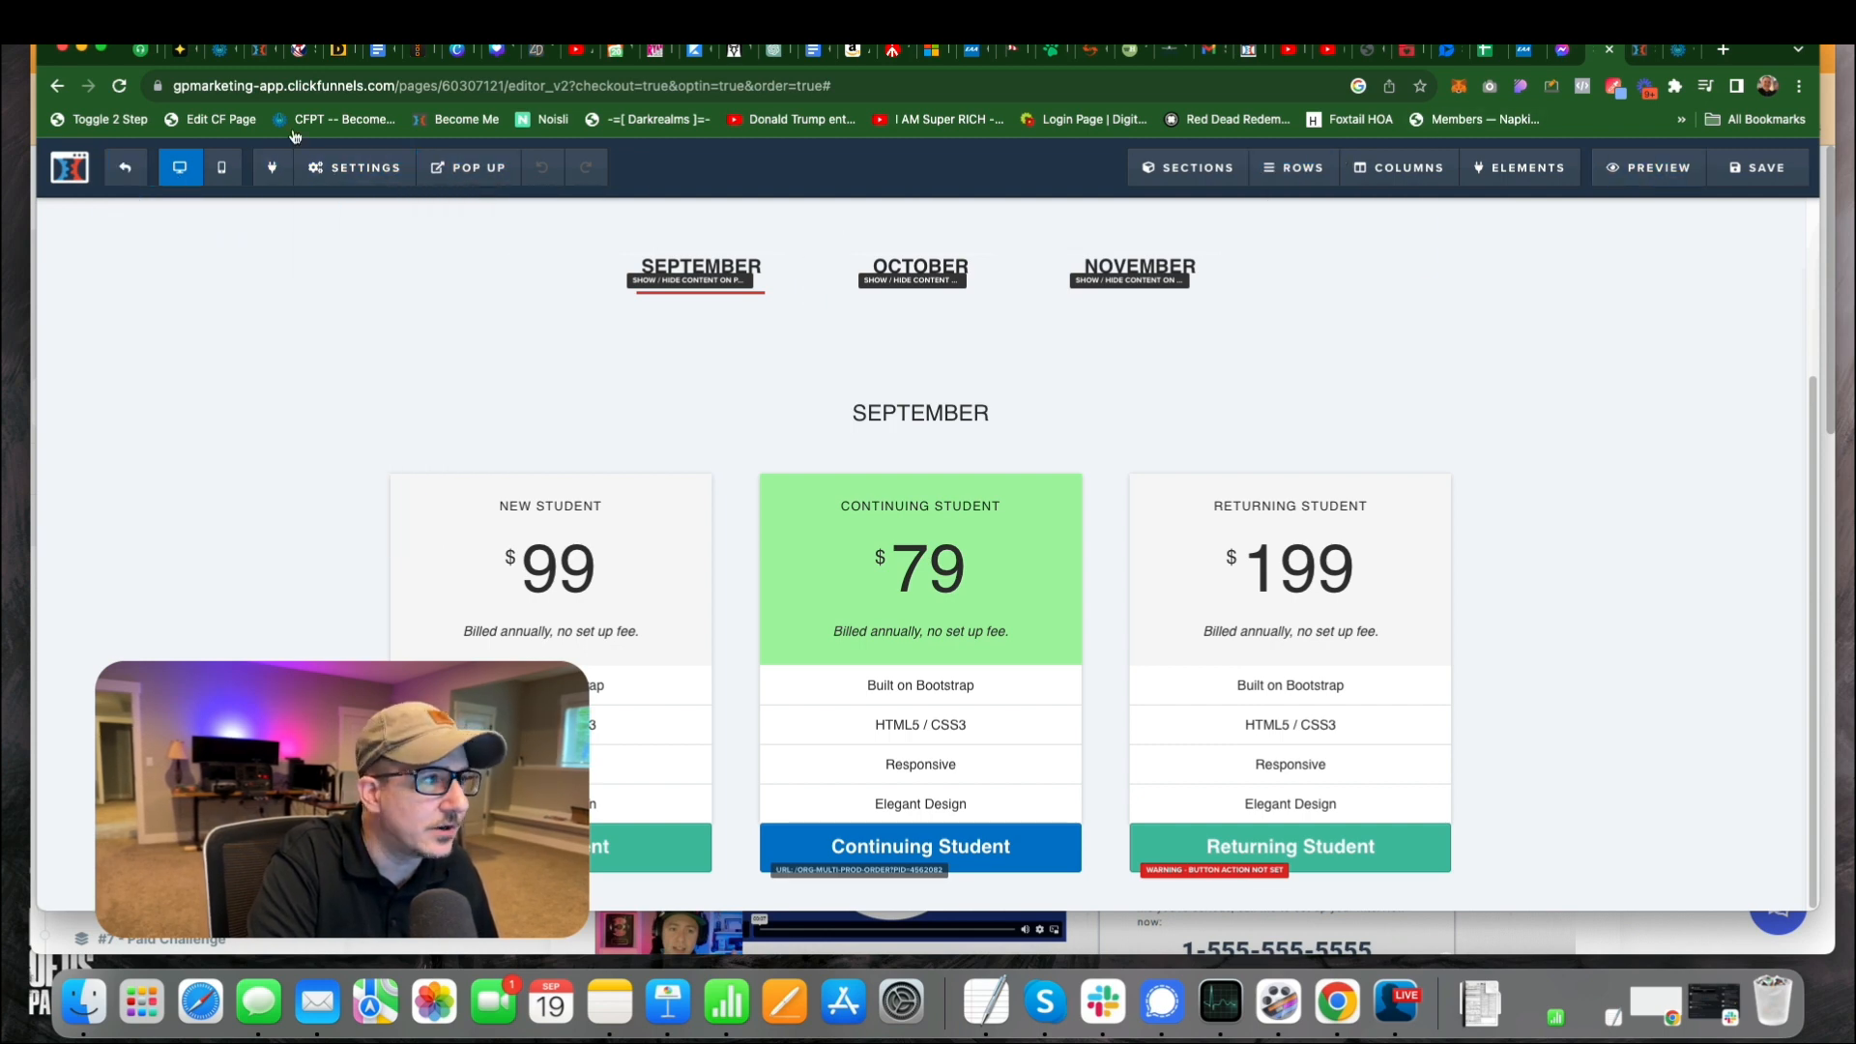
click(125, 167)
click(971, 386)
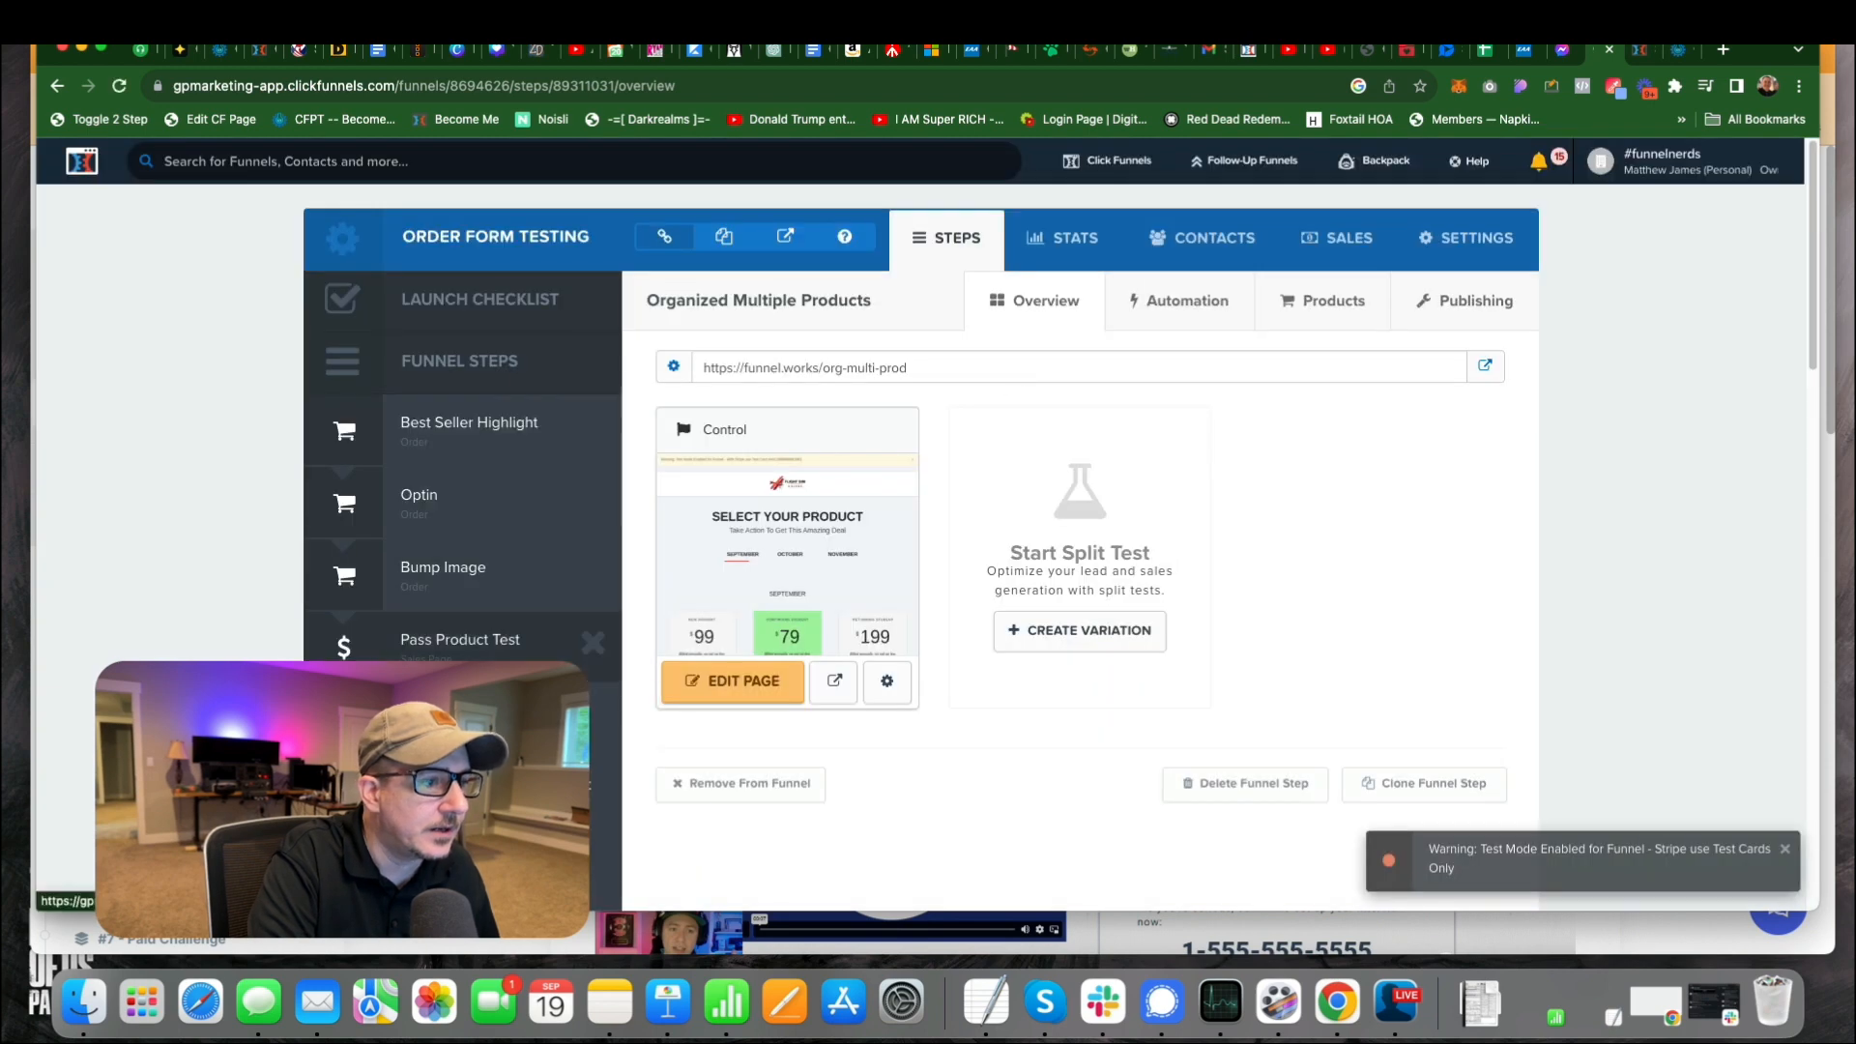
scroll(493, 675, down, 10)
scroll(493, 681, down, 9)
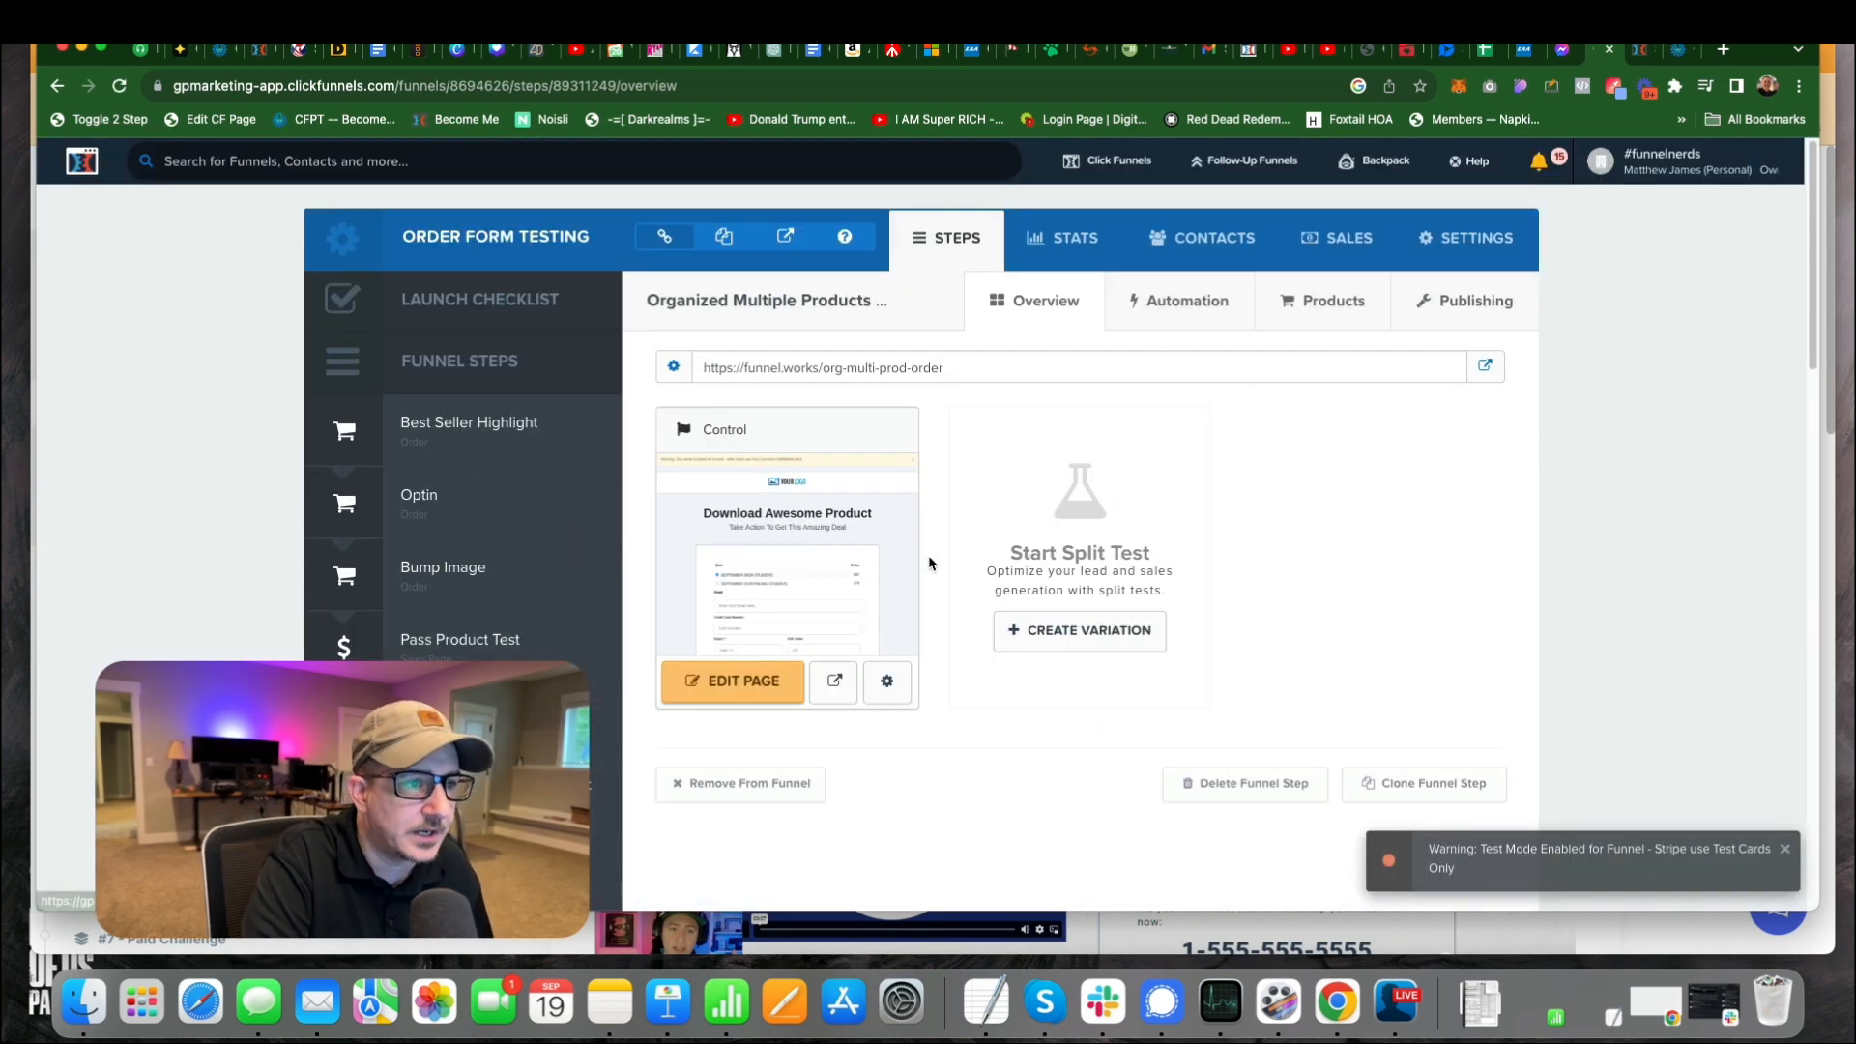
click(734, 684)
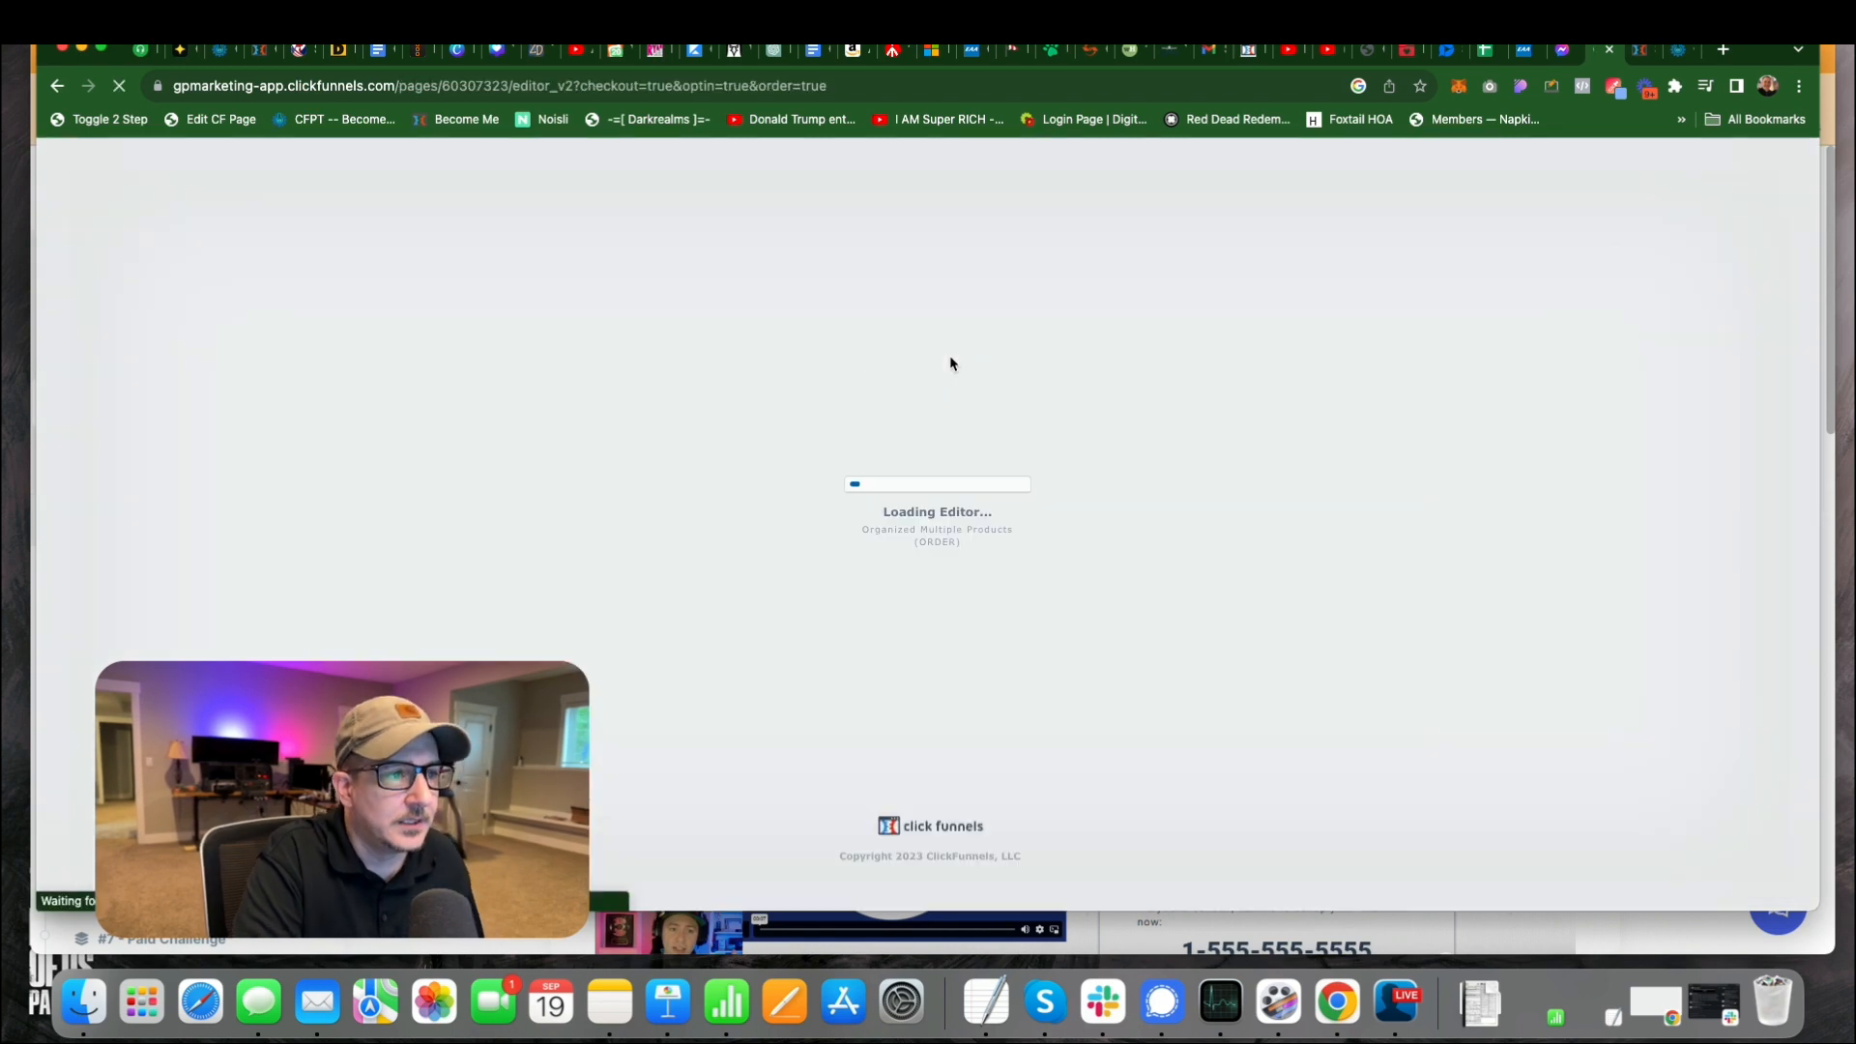
Examine the order page's footer tracking code, highlighting the Pass Product script, and close the code window.
mouse_move(365, 170)
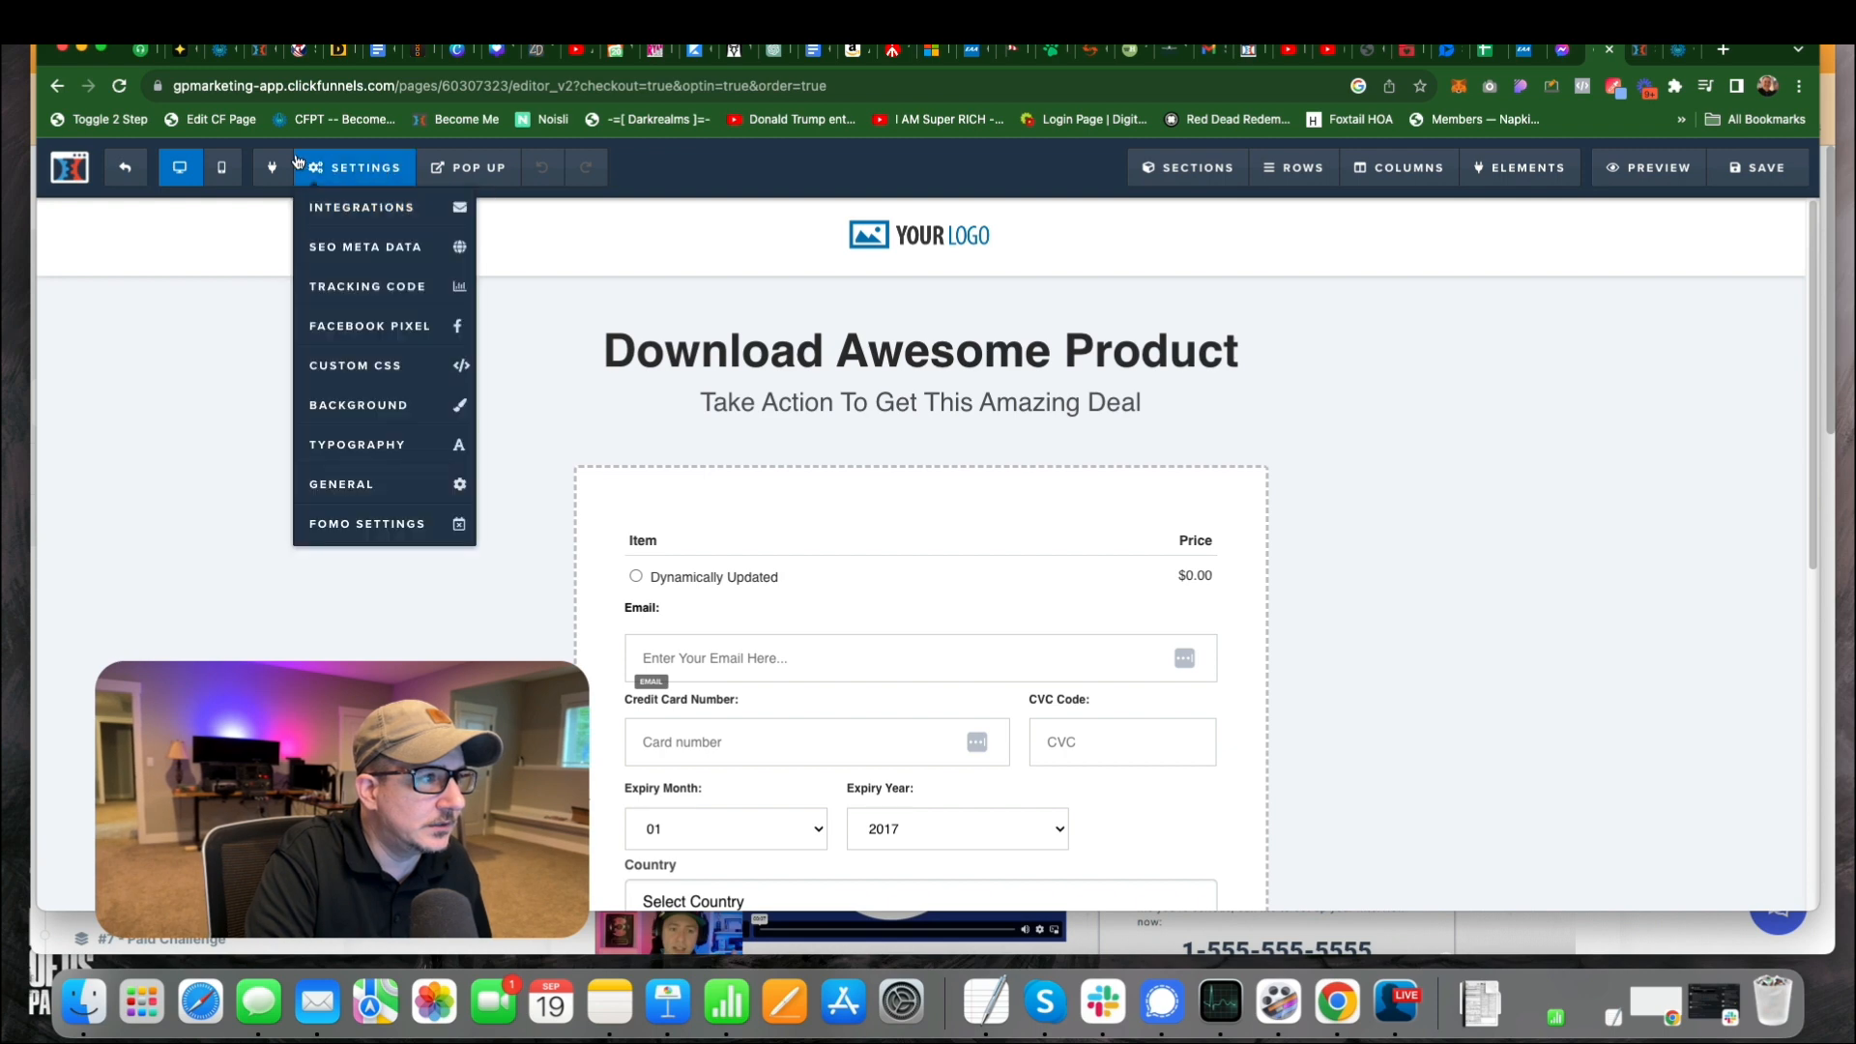
click(379, 288)
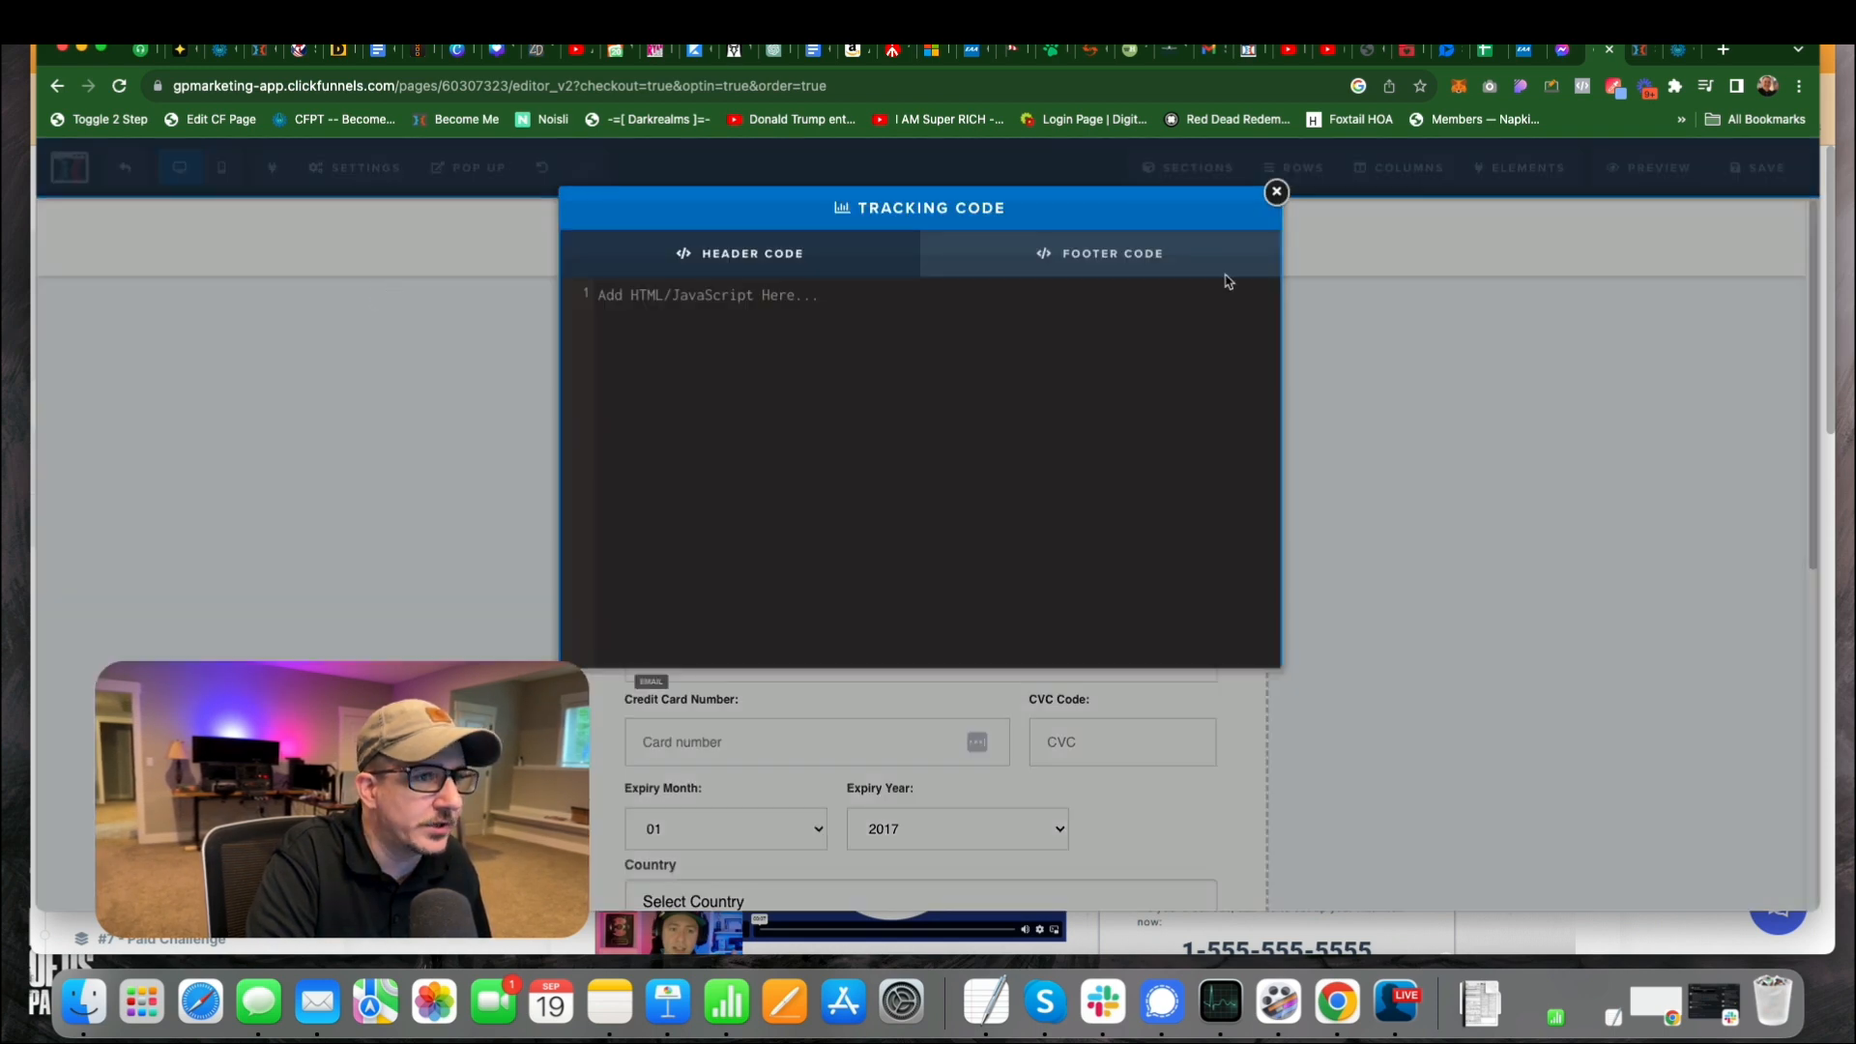
click(1174, 263)
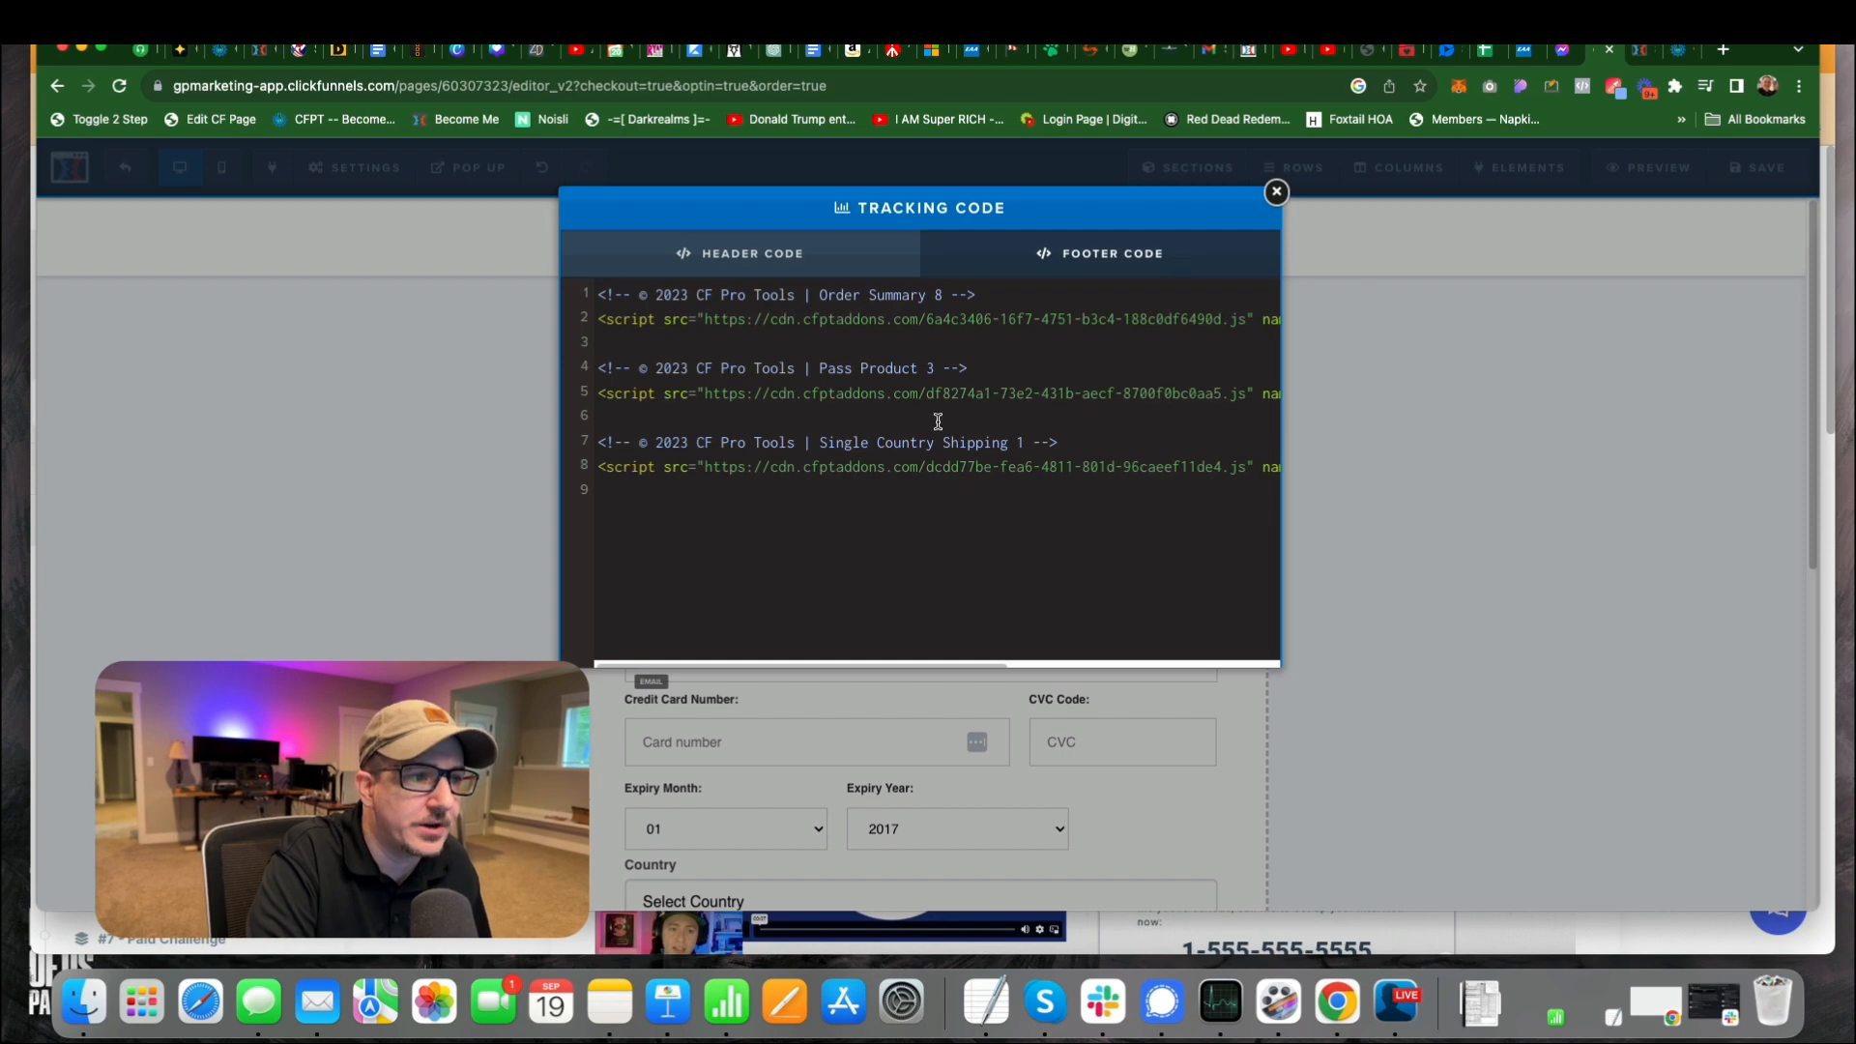
drag(946, 416, 585, 370)
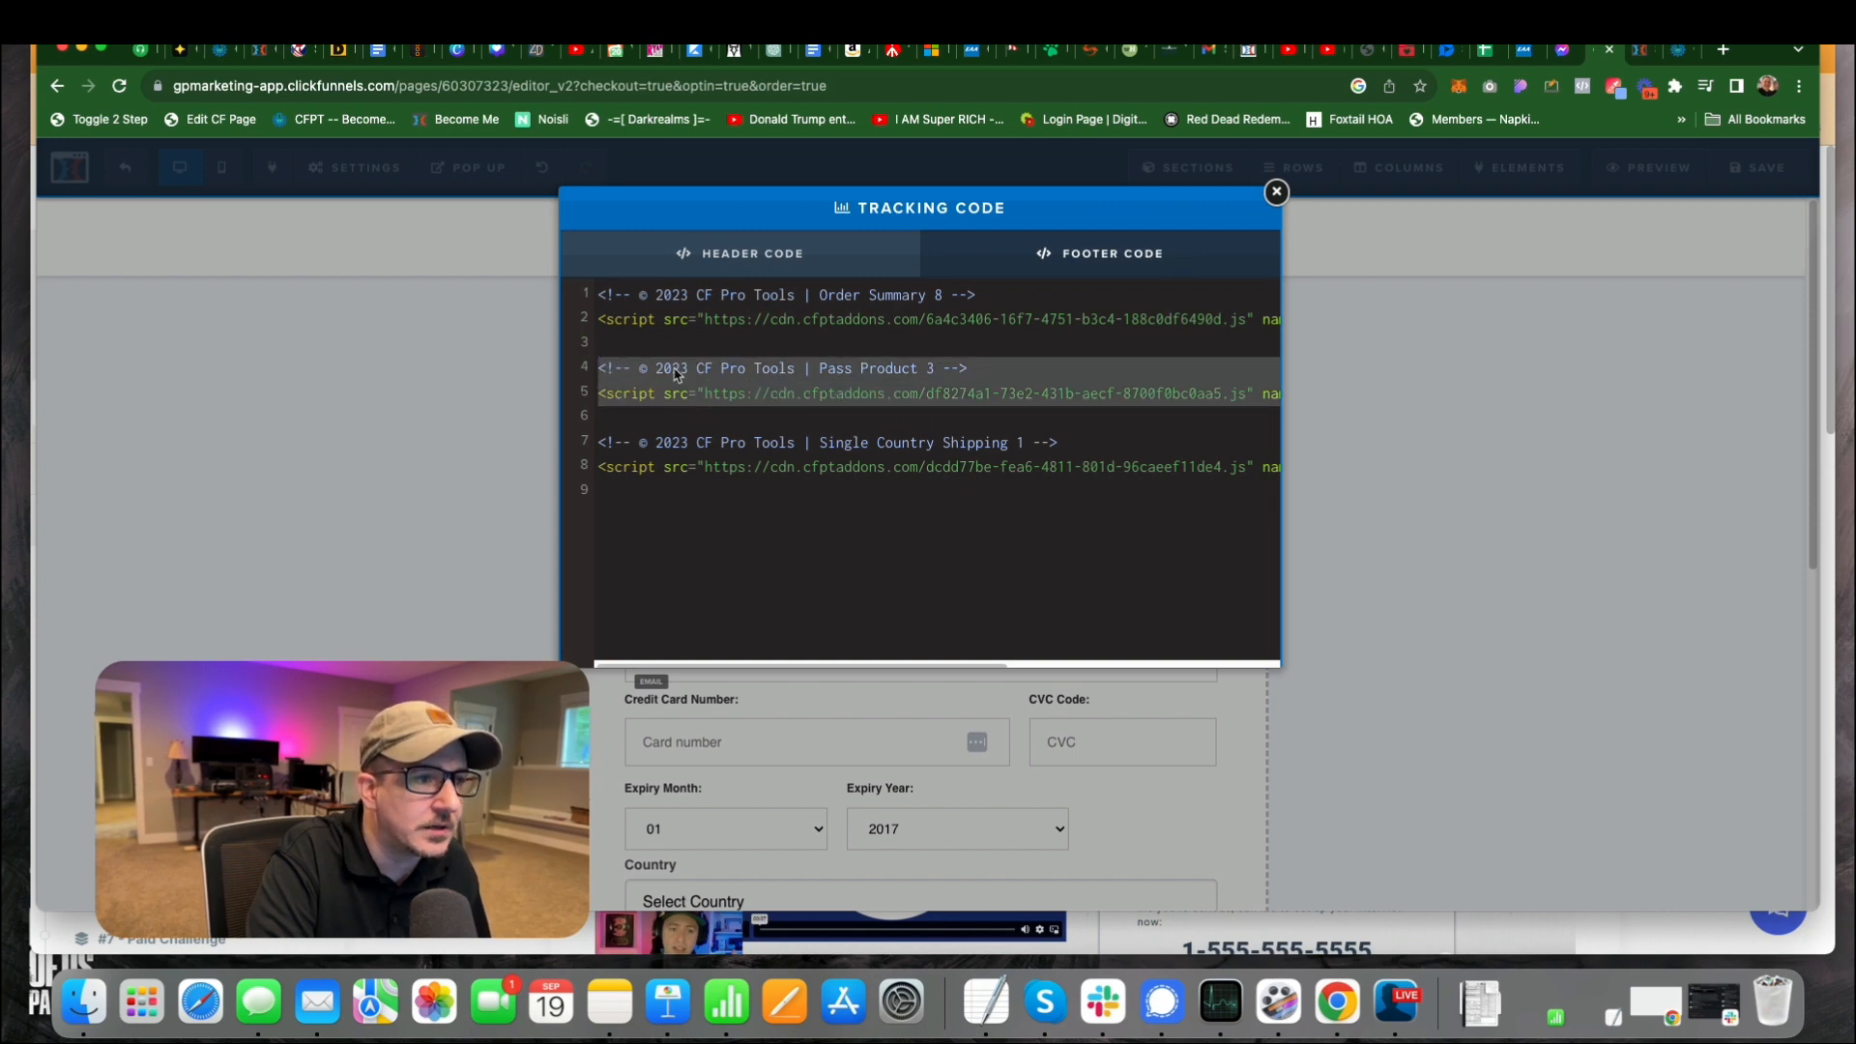
click(1275, 193)
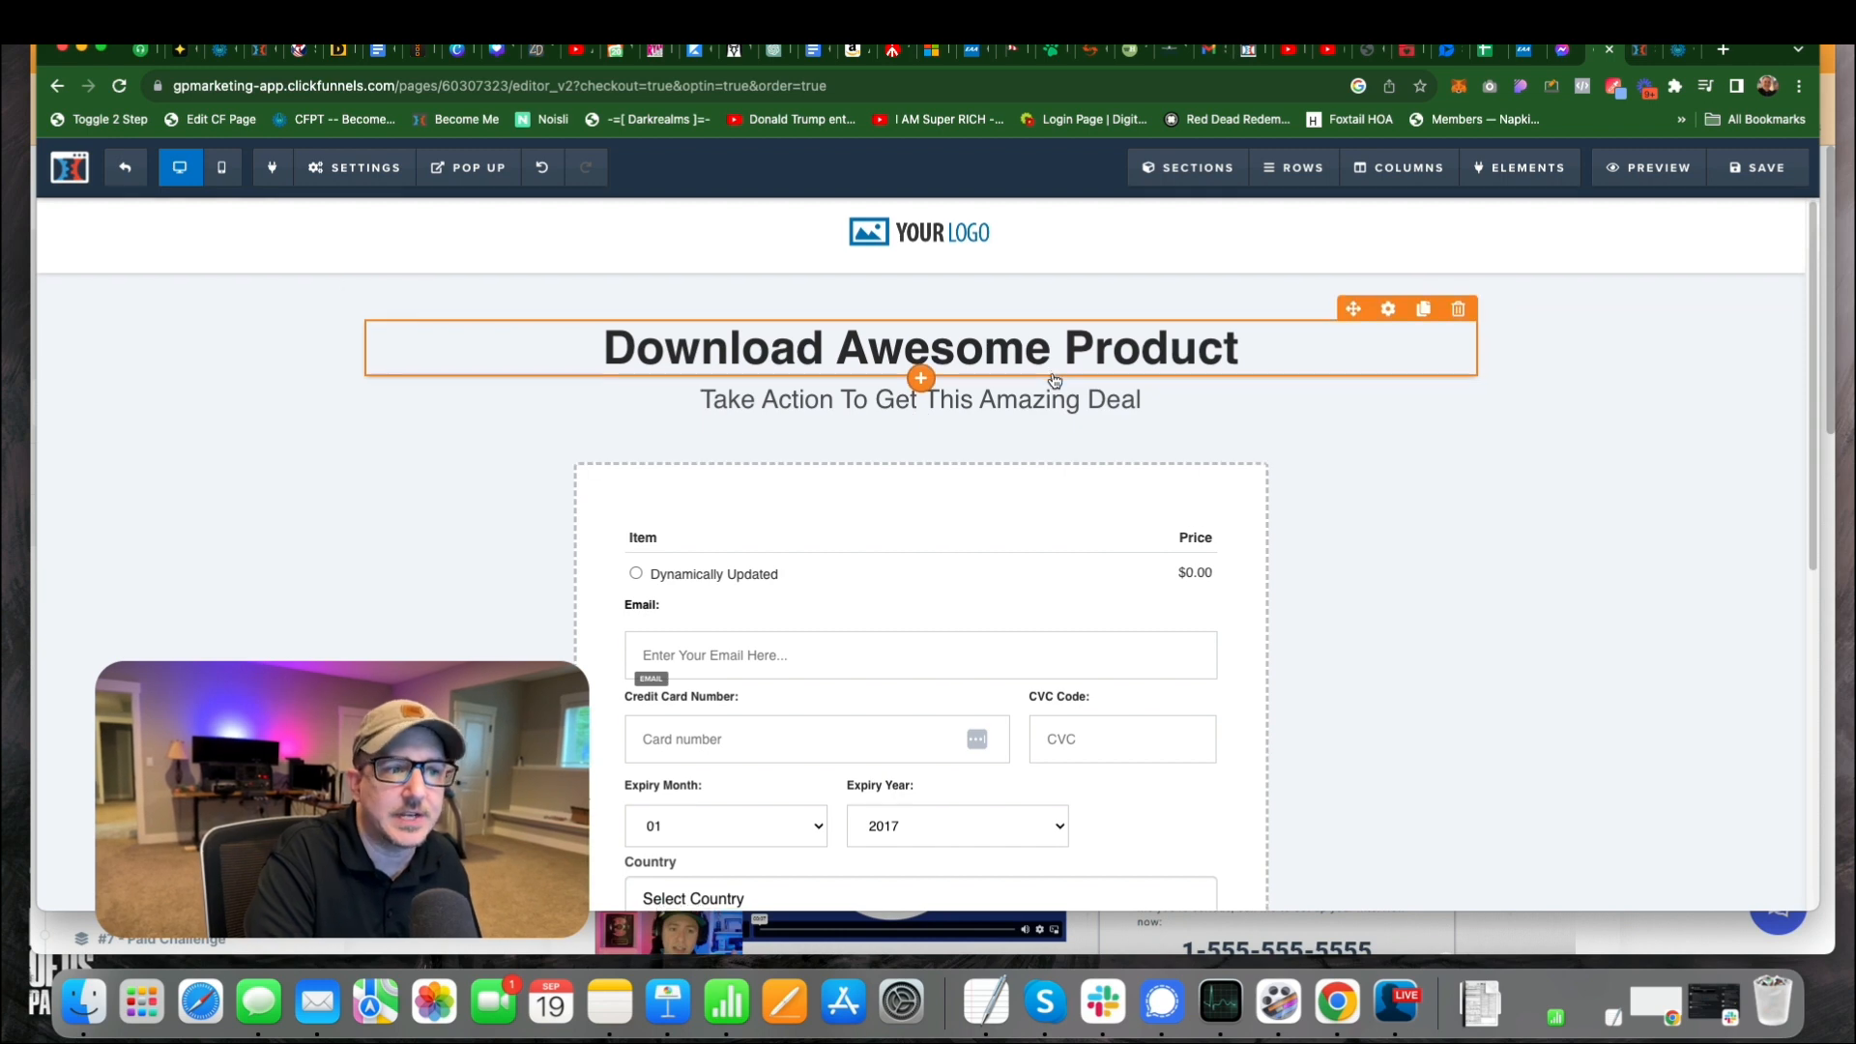
Look over the order form's product selection, payment fields, country selector and order summary.
scroll(870, 386, down, 2)
scroll(705, 510, down, 4)
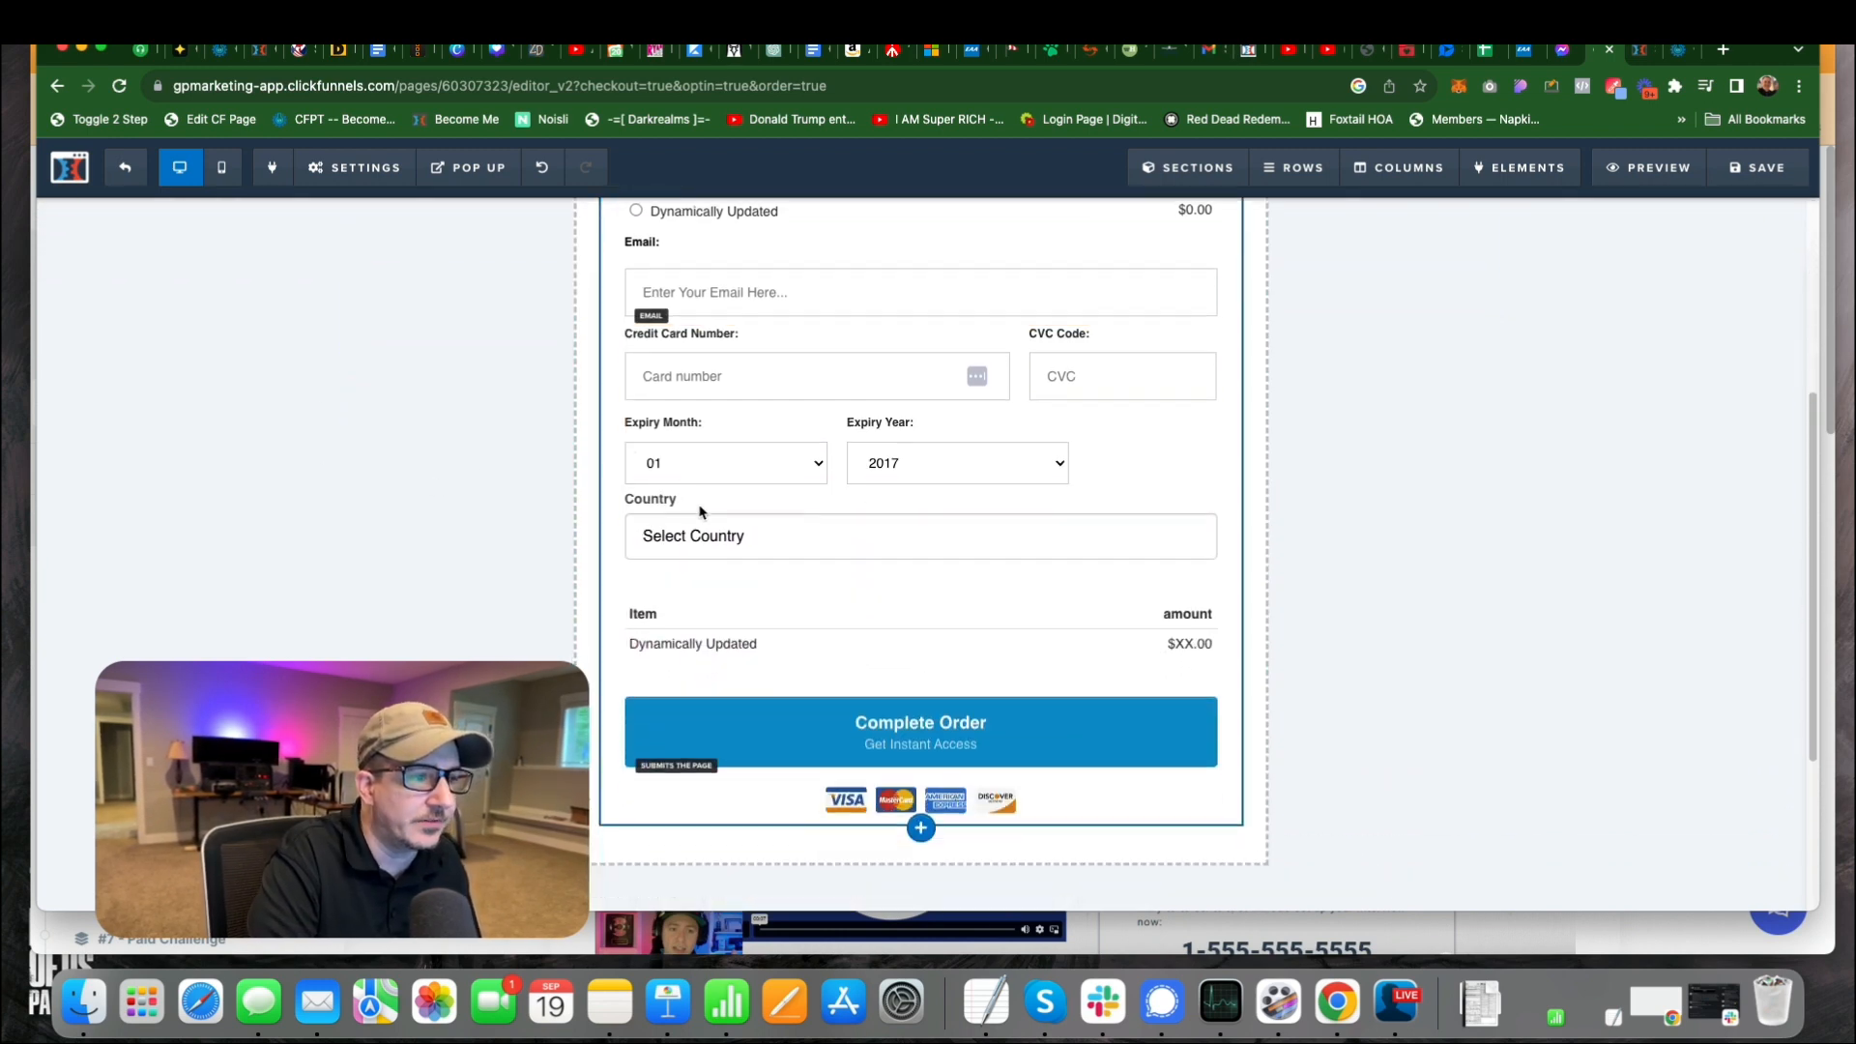
scroll(945, 500, up, 3)
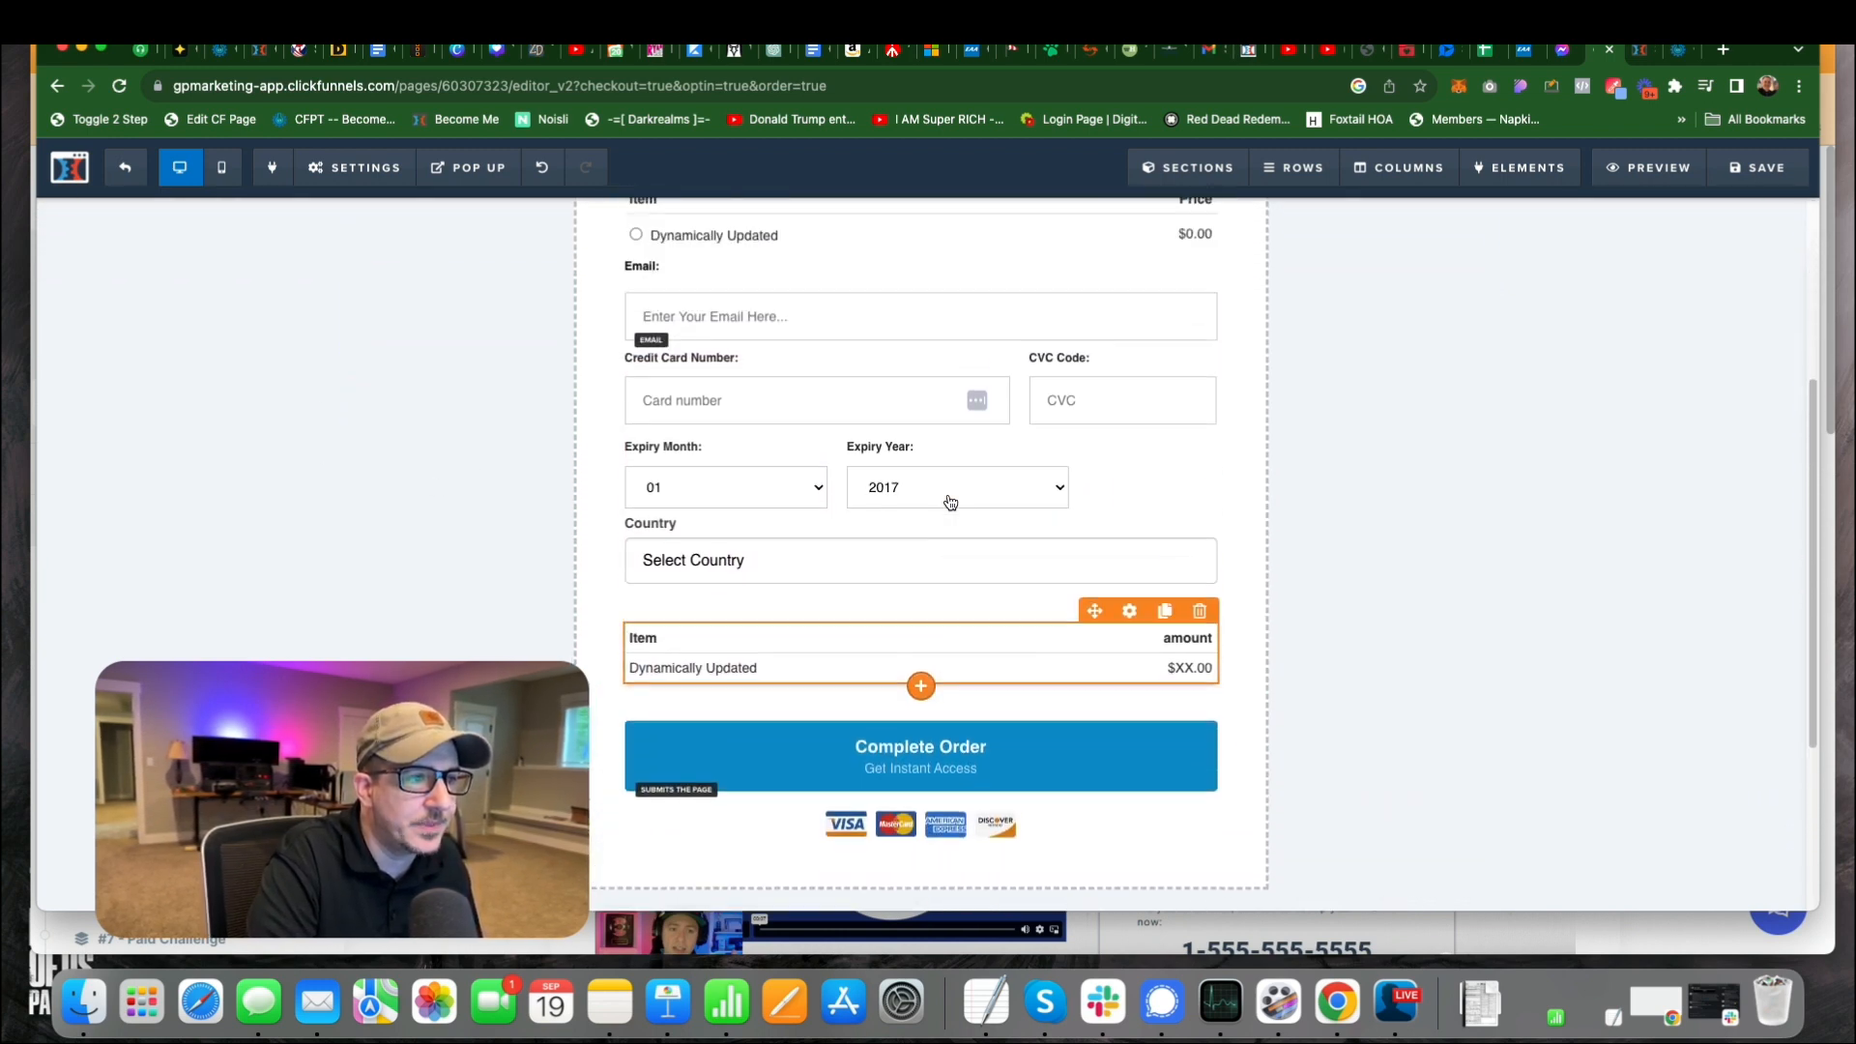
Leave the order form editor and choose the September Continuing Student option on the live product page.
scroll(792, 401, down, 4)
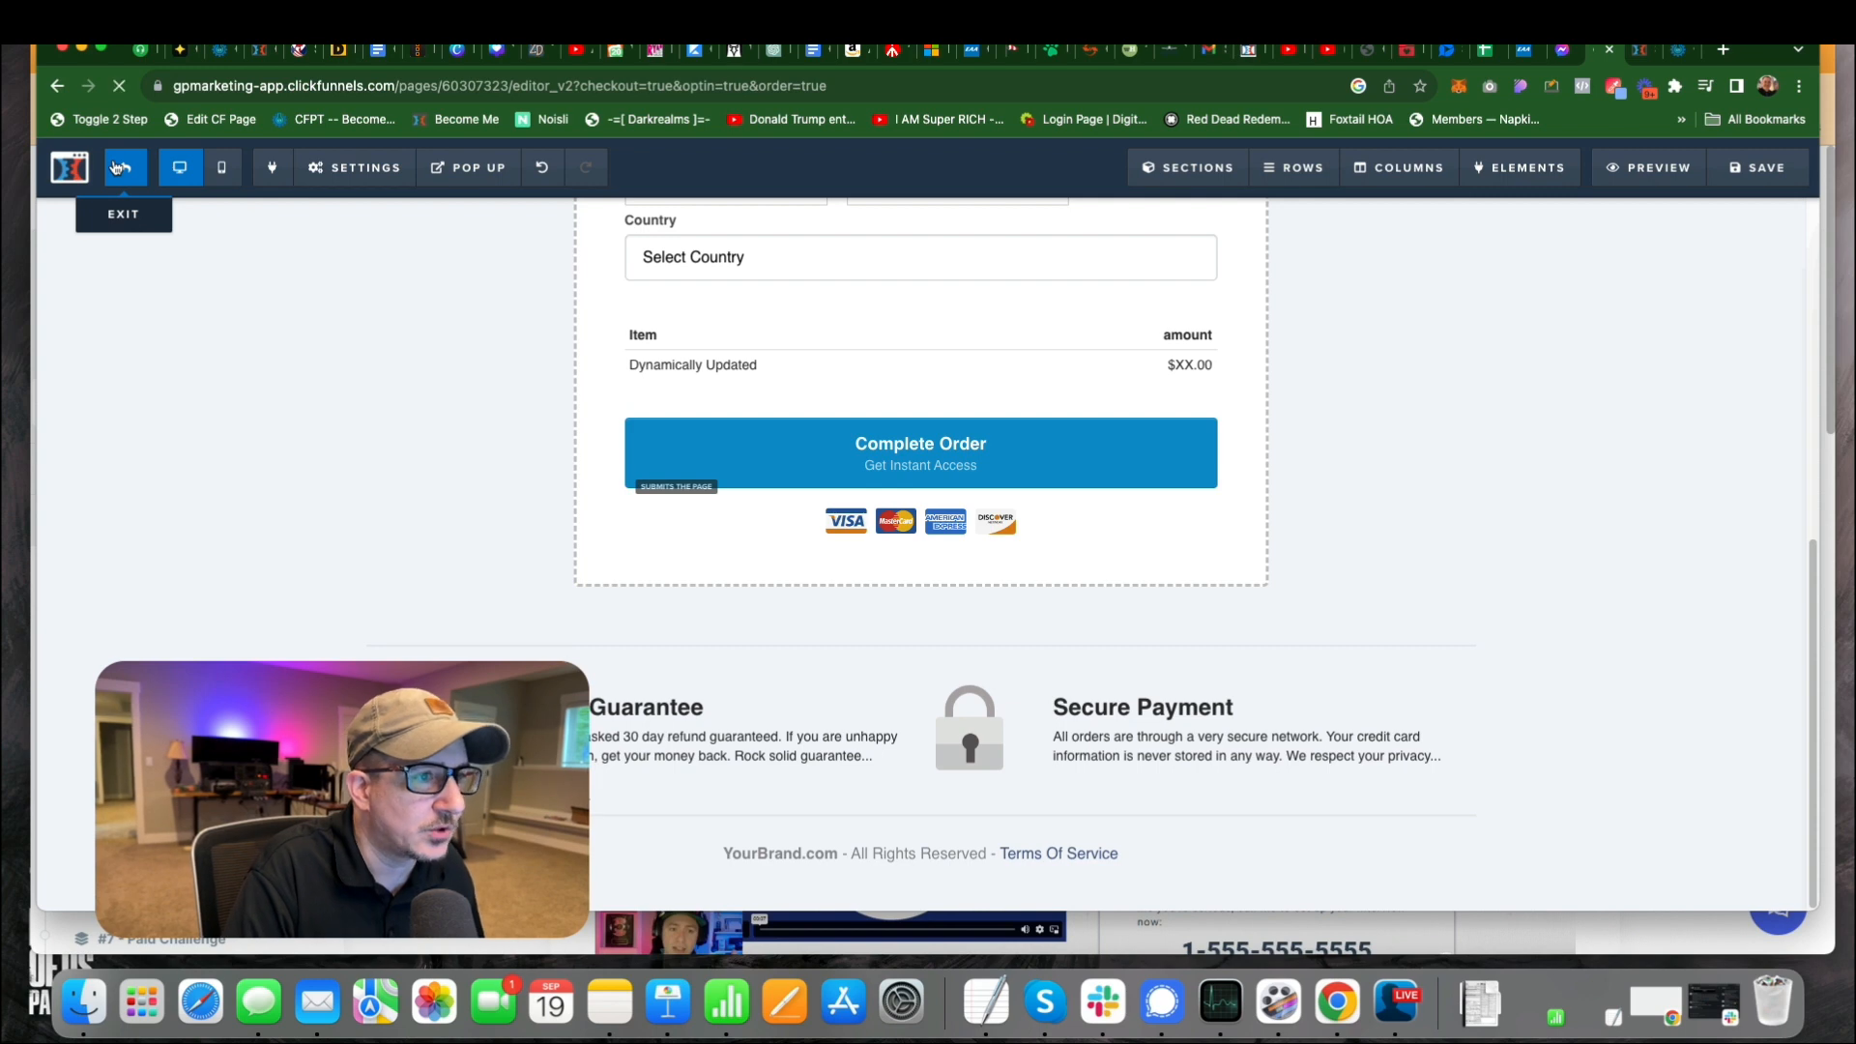
click(116, 167)
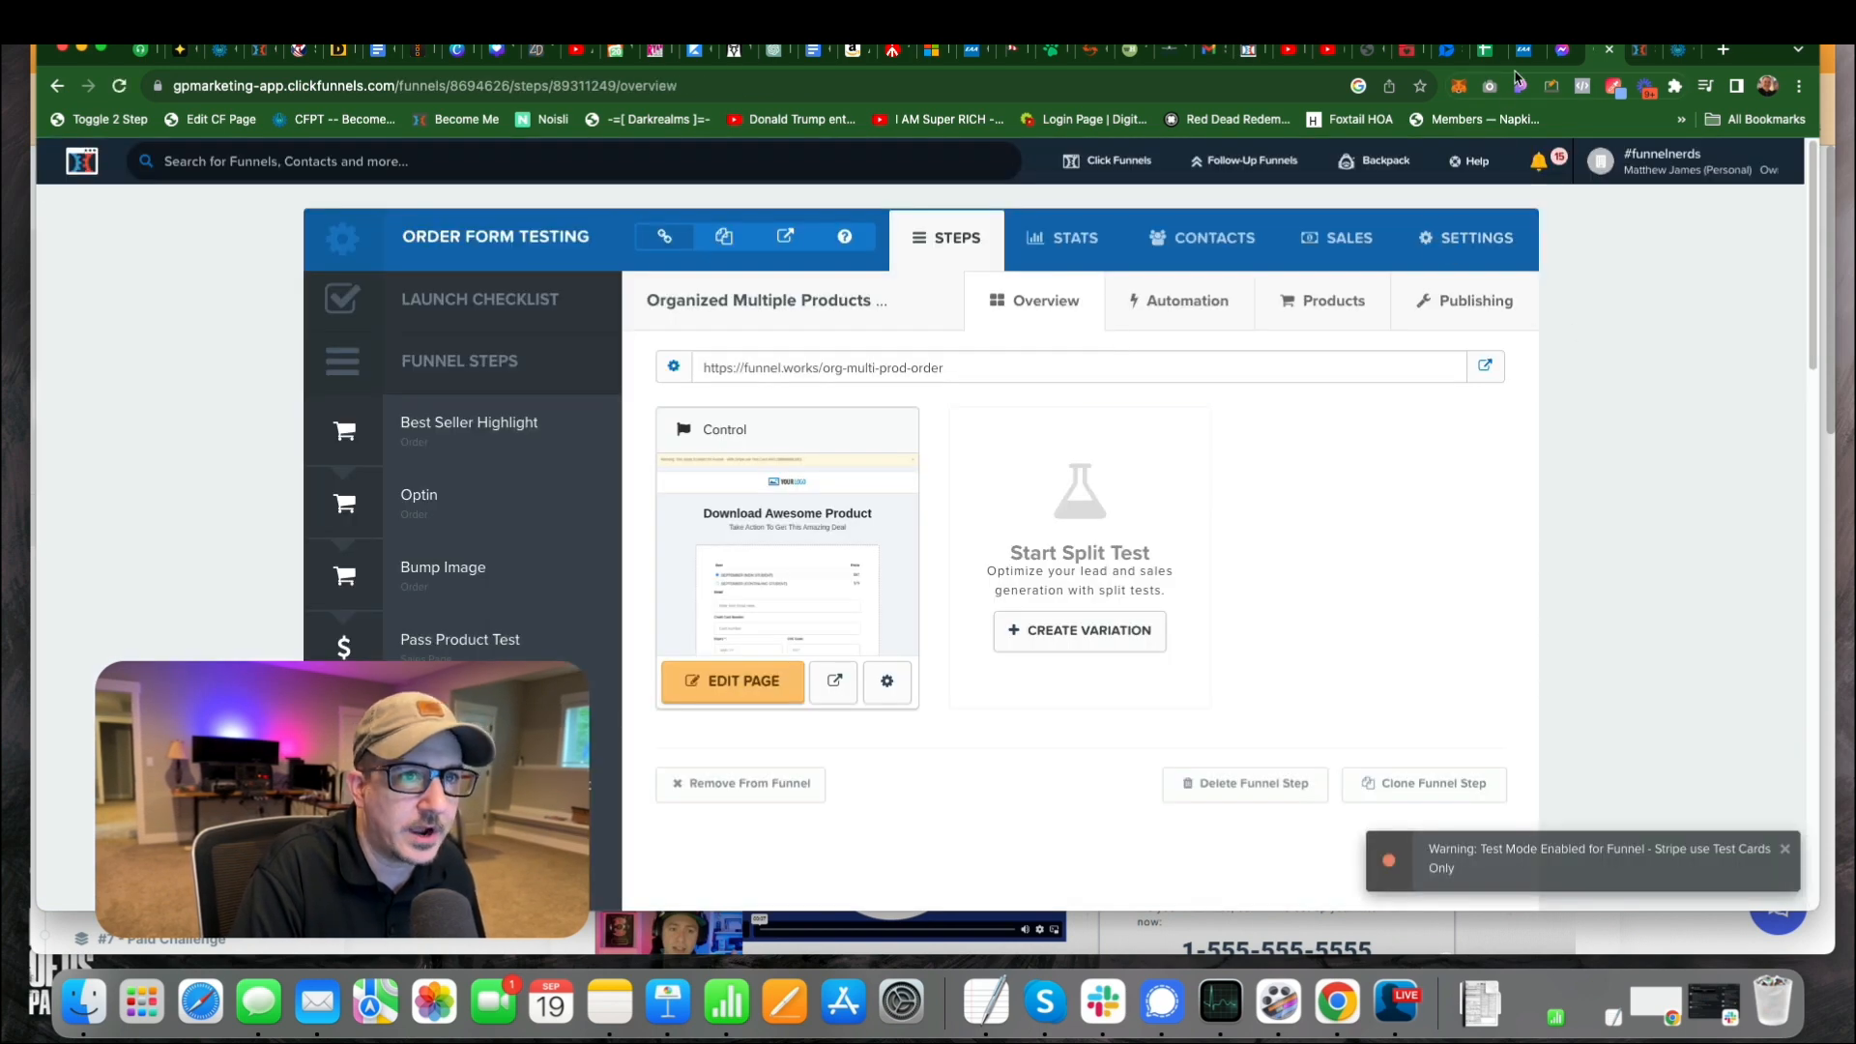
click(1631, 50)
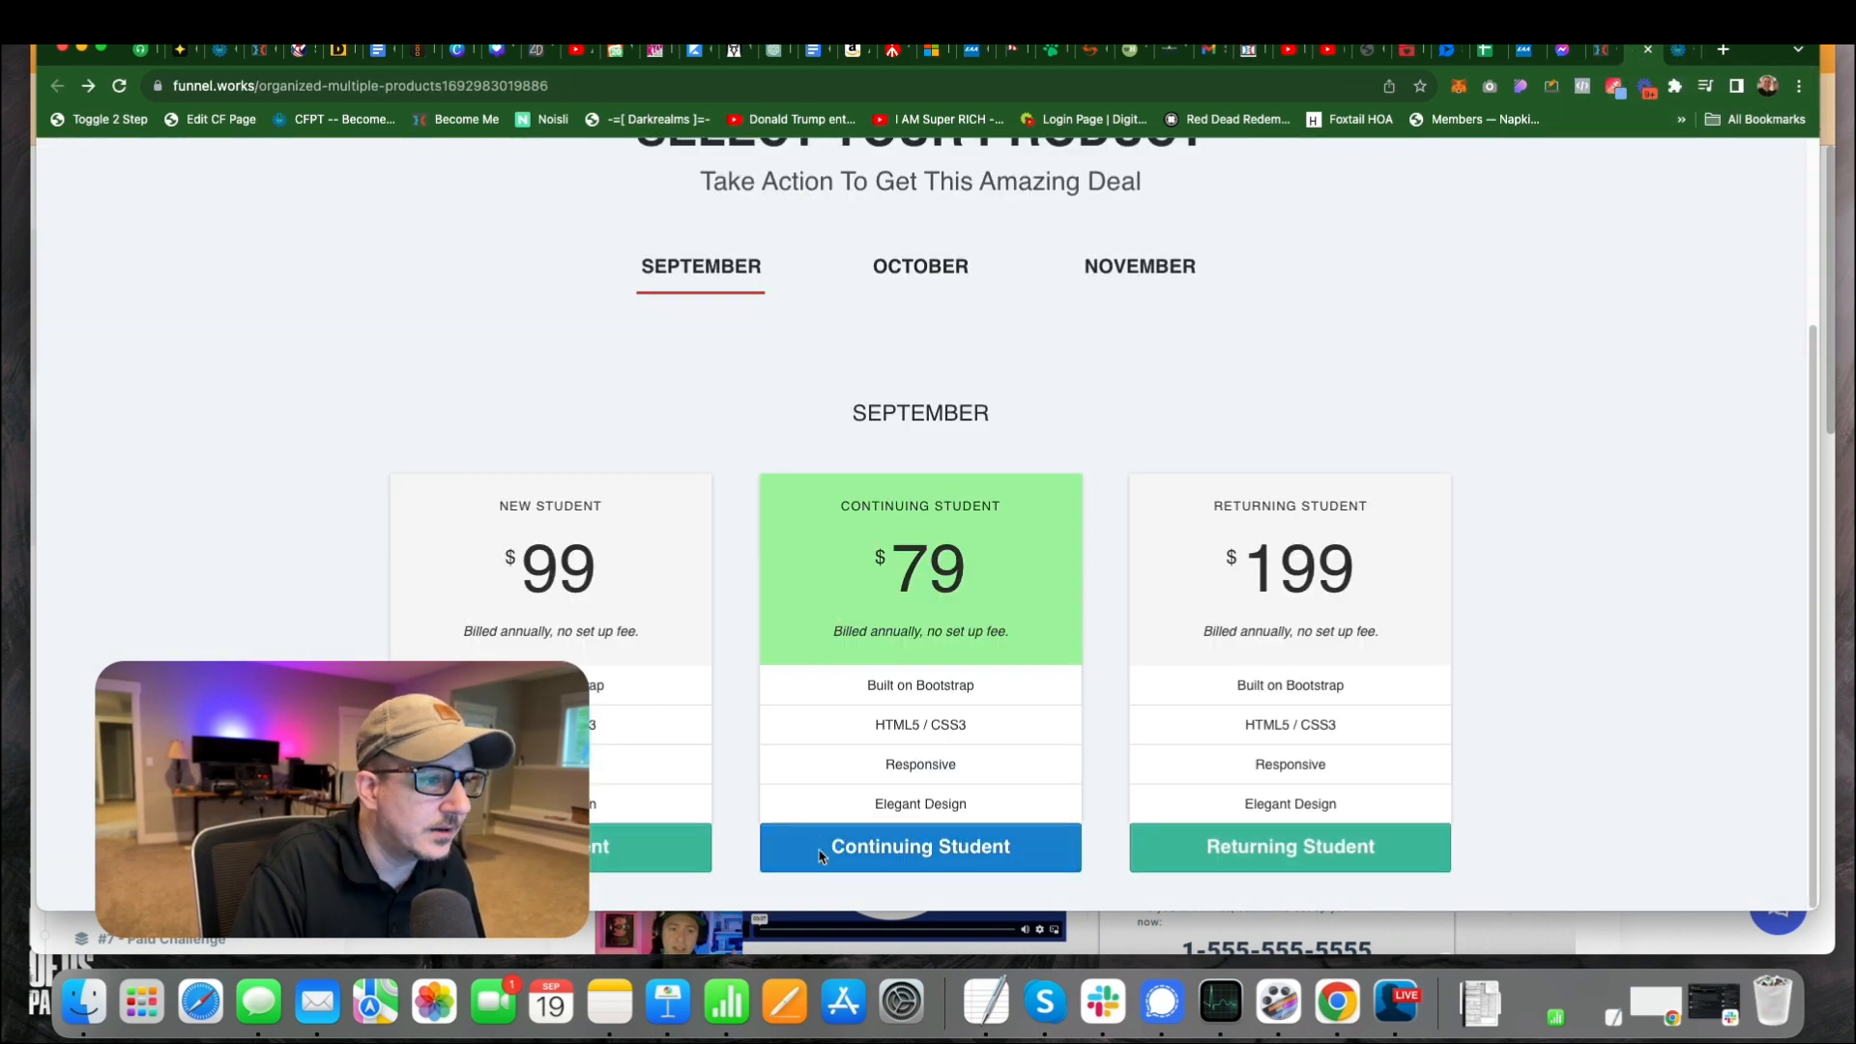
click(855, 836)
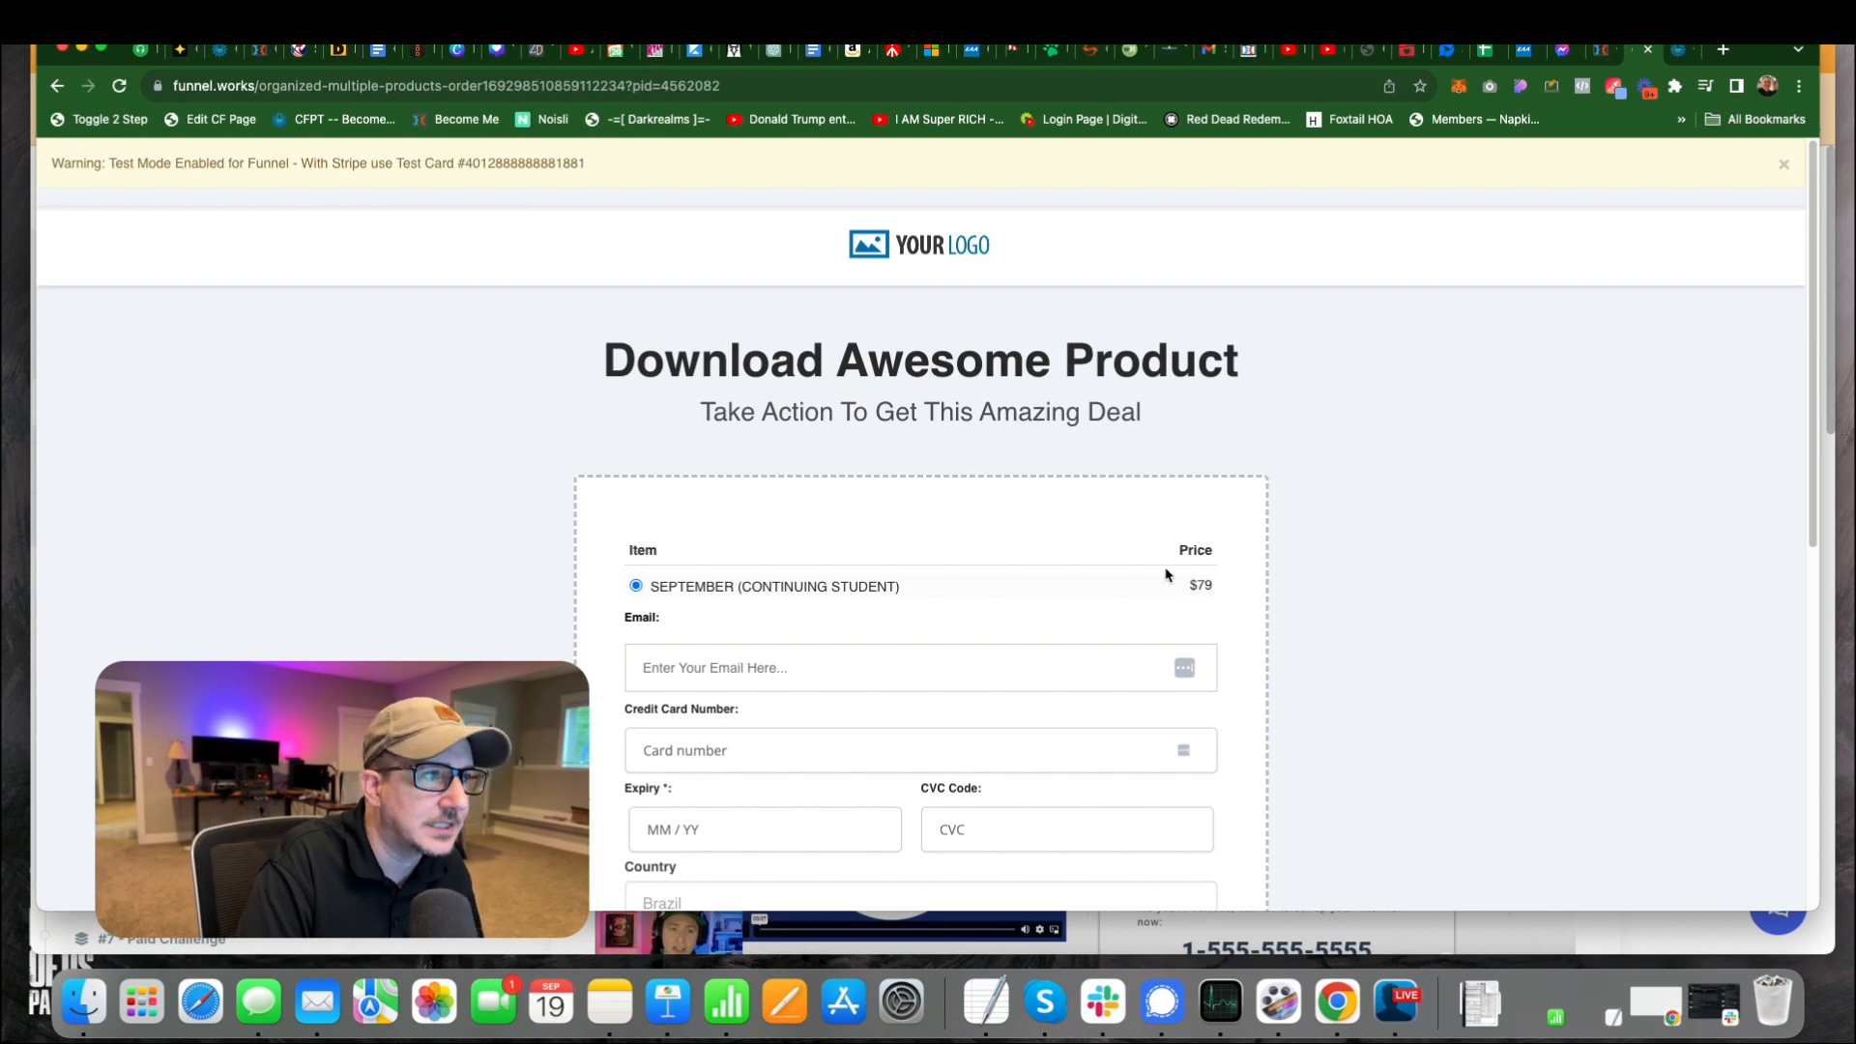
Examine the live order form's preselected product, payment fields, country field and order summary.
scroll(802, 580, down, 5)
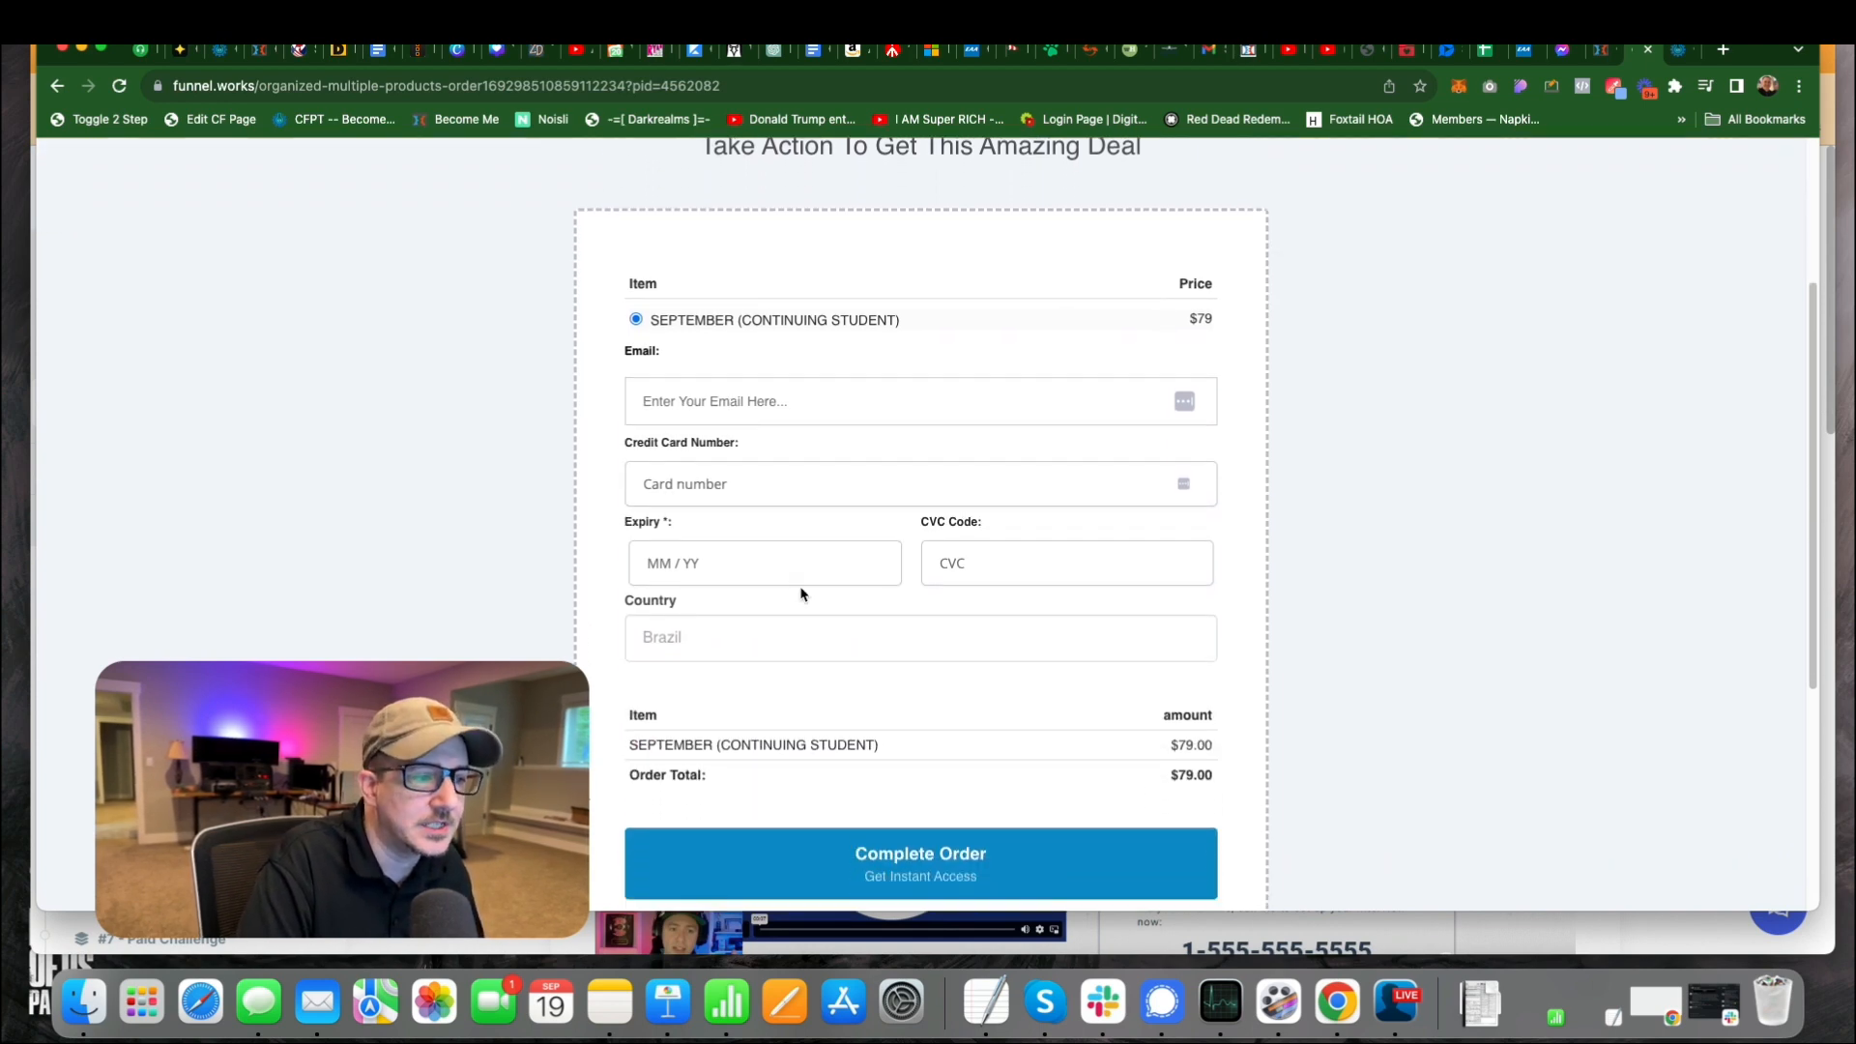
scroll(802, 592, down, 1)
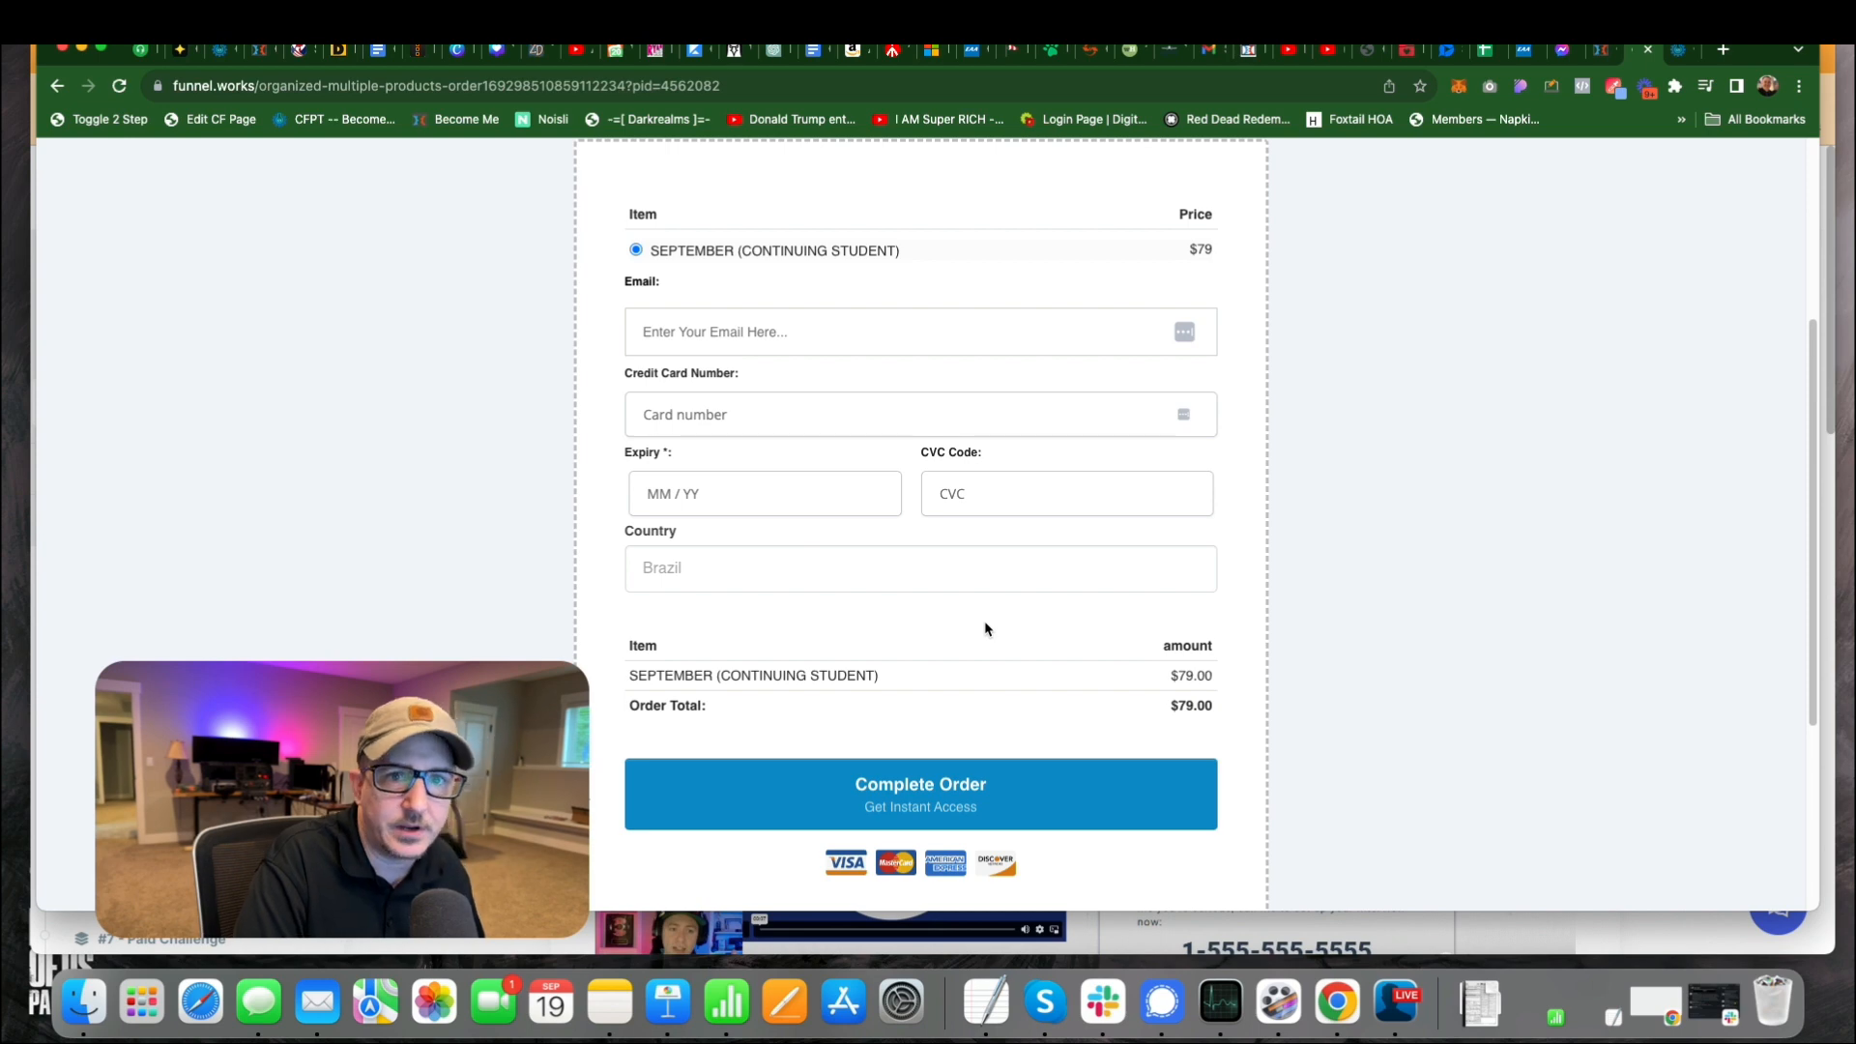
scroll(957, 611, down, 1)
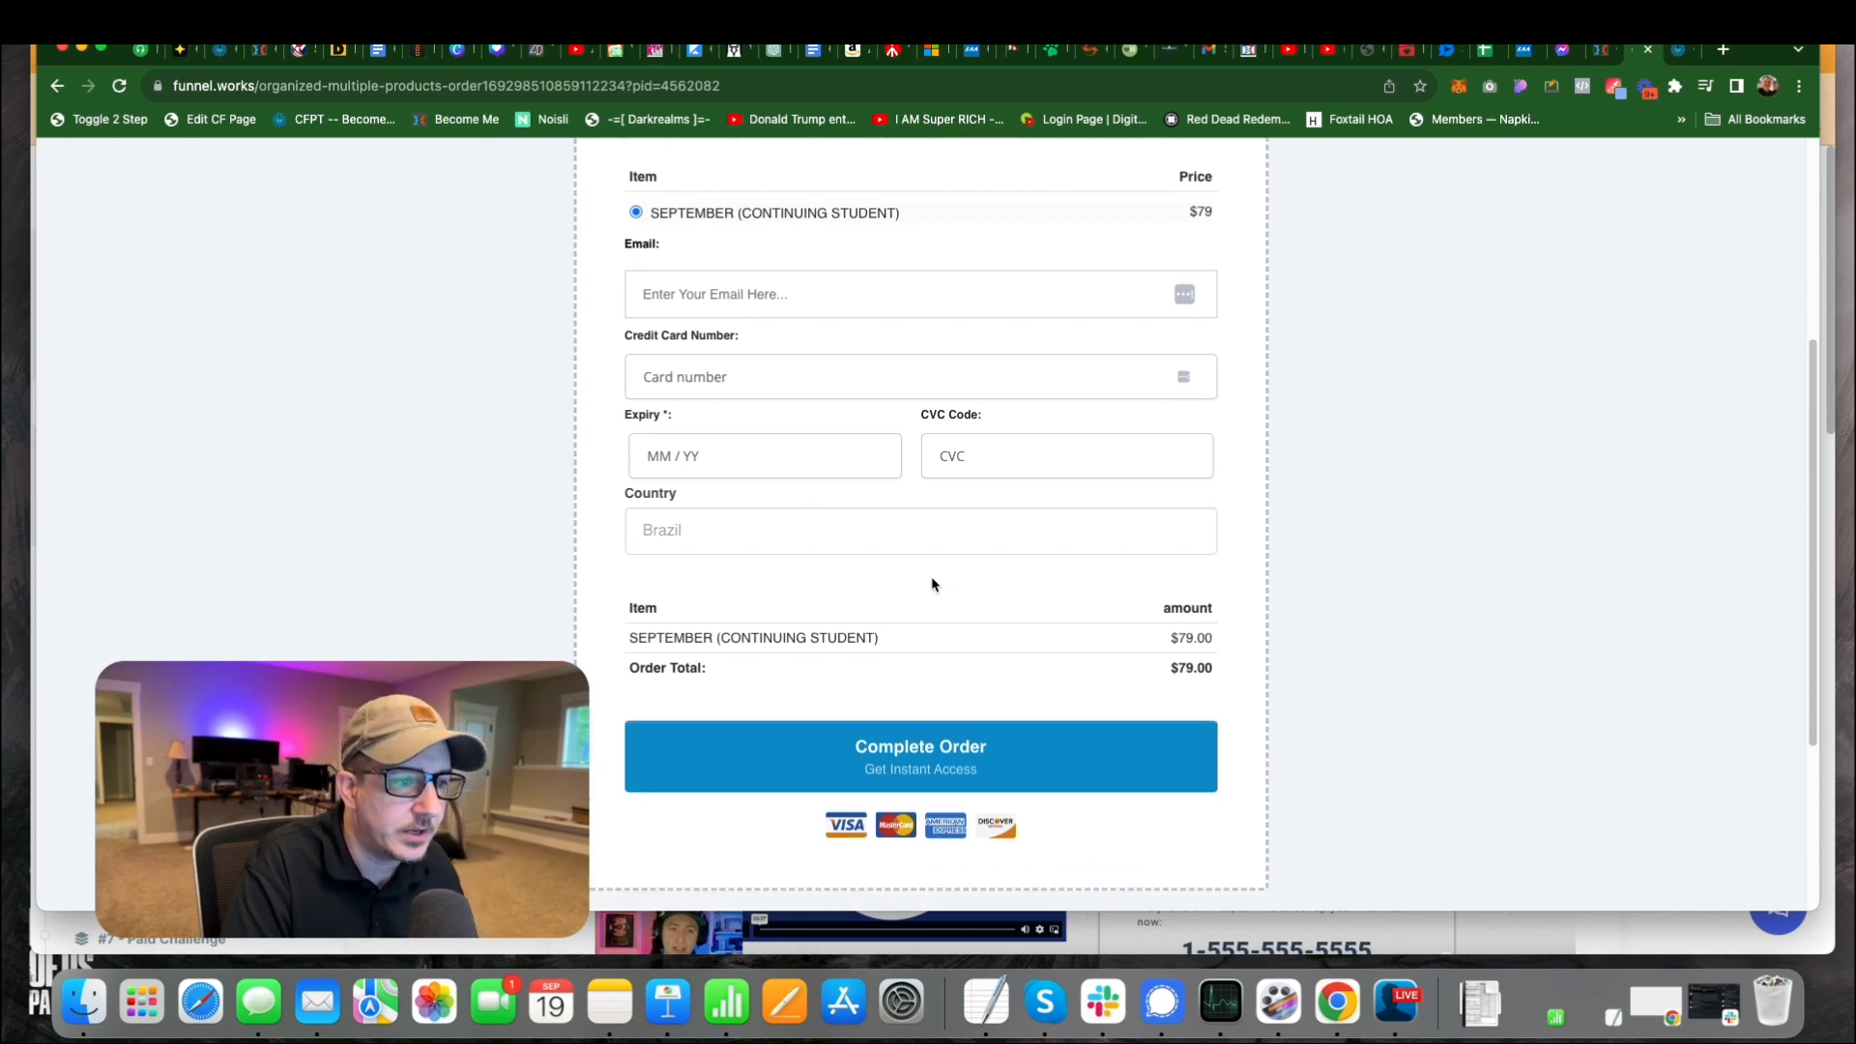
scroll(933, 582, down, 1)
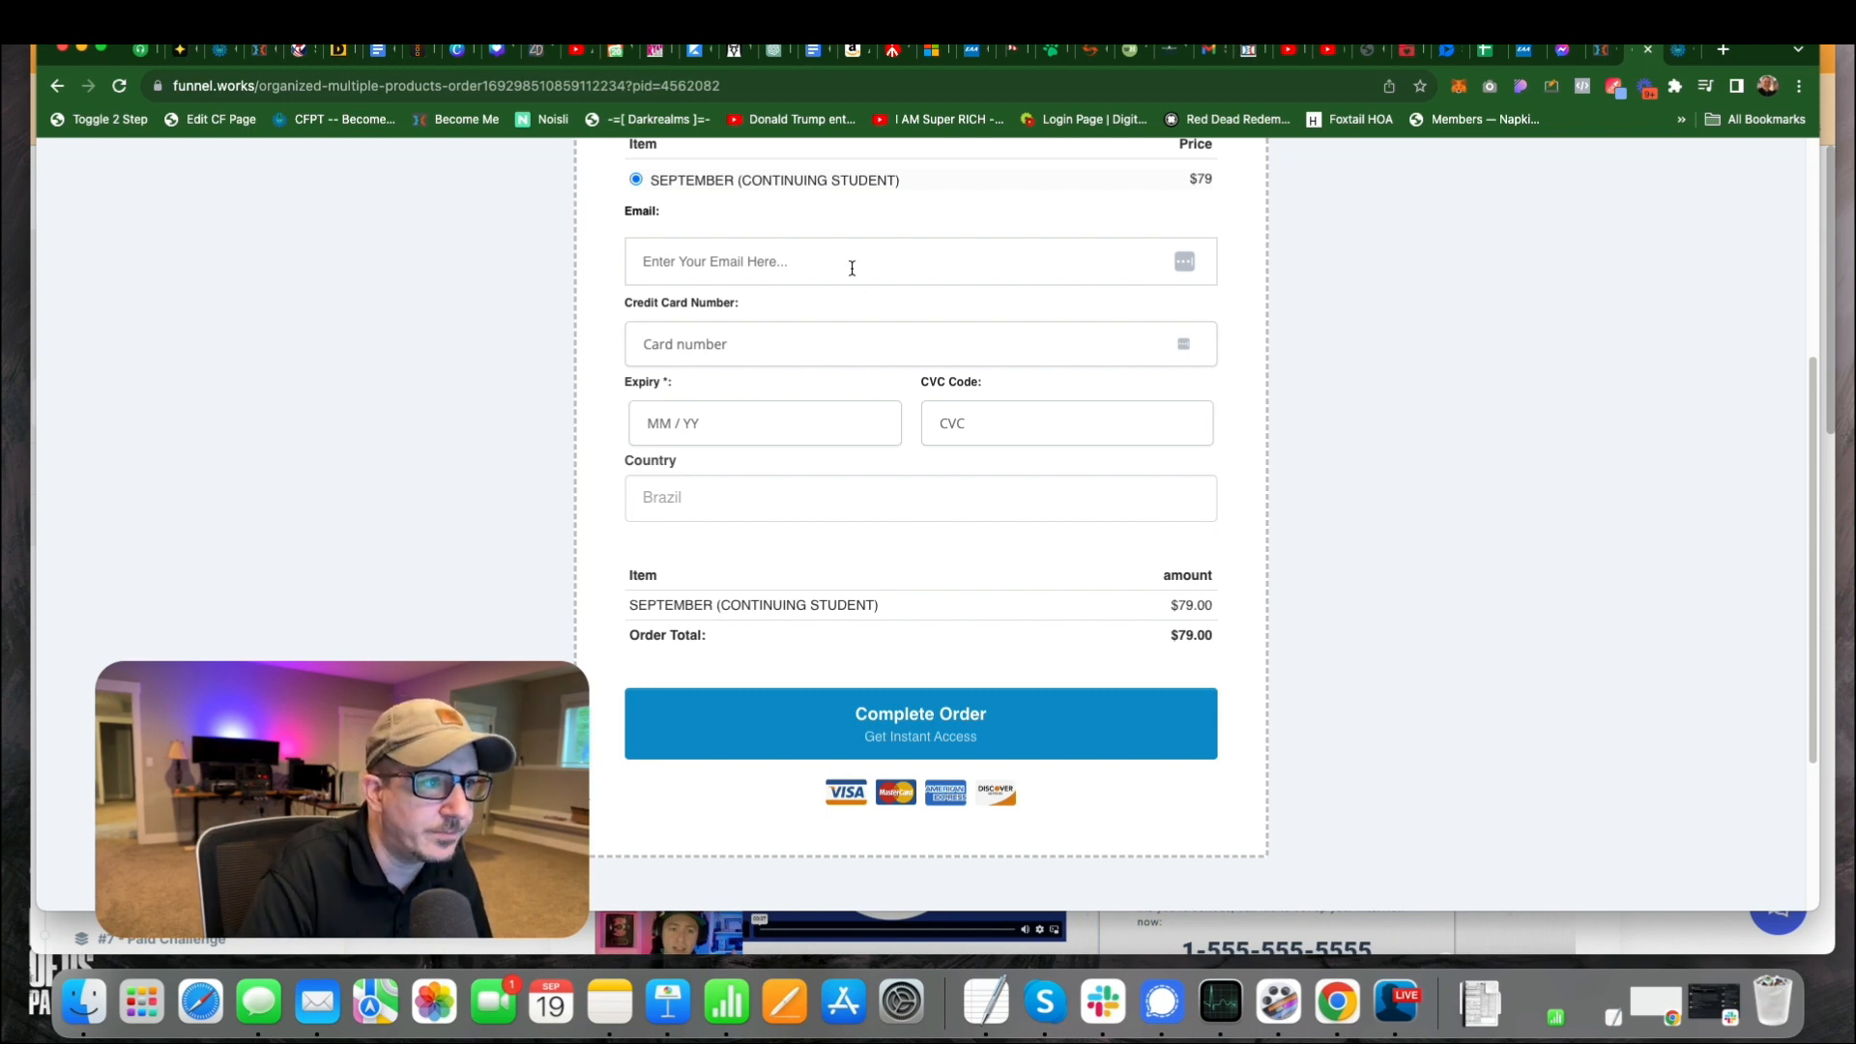
scroll(852, 266, up, 4)
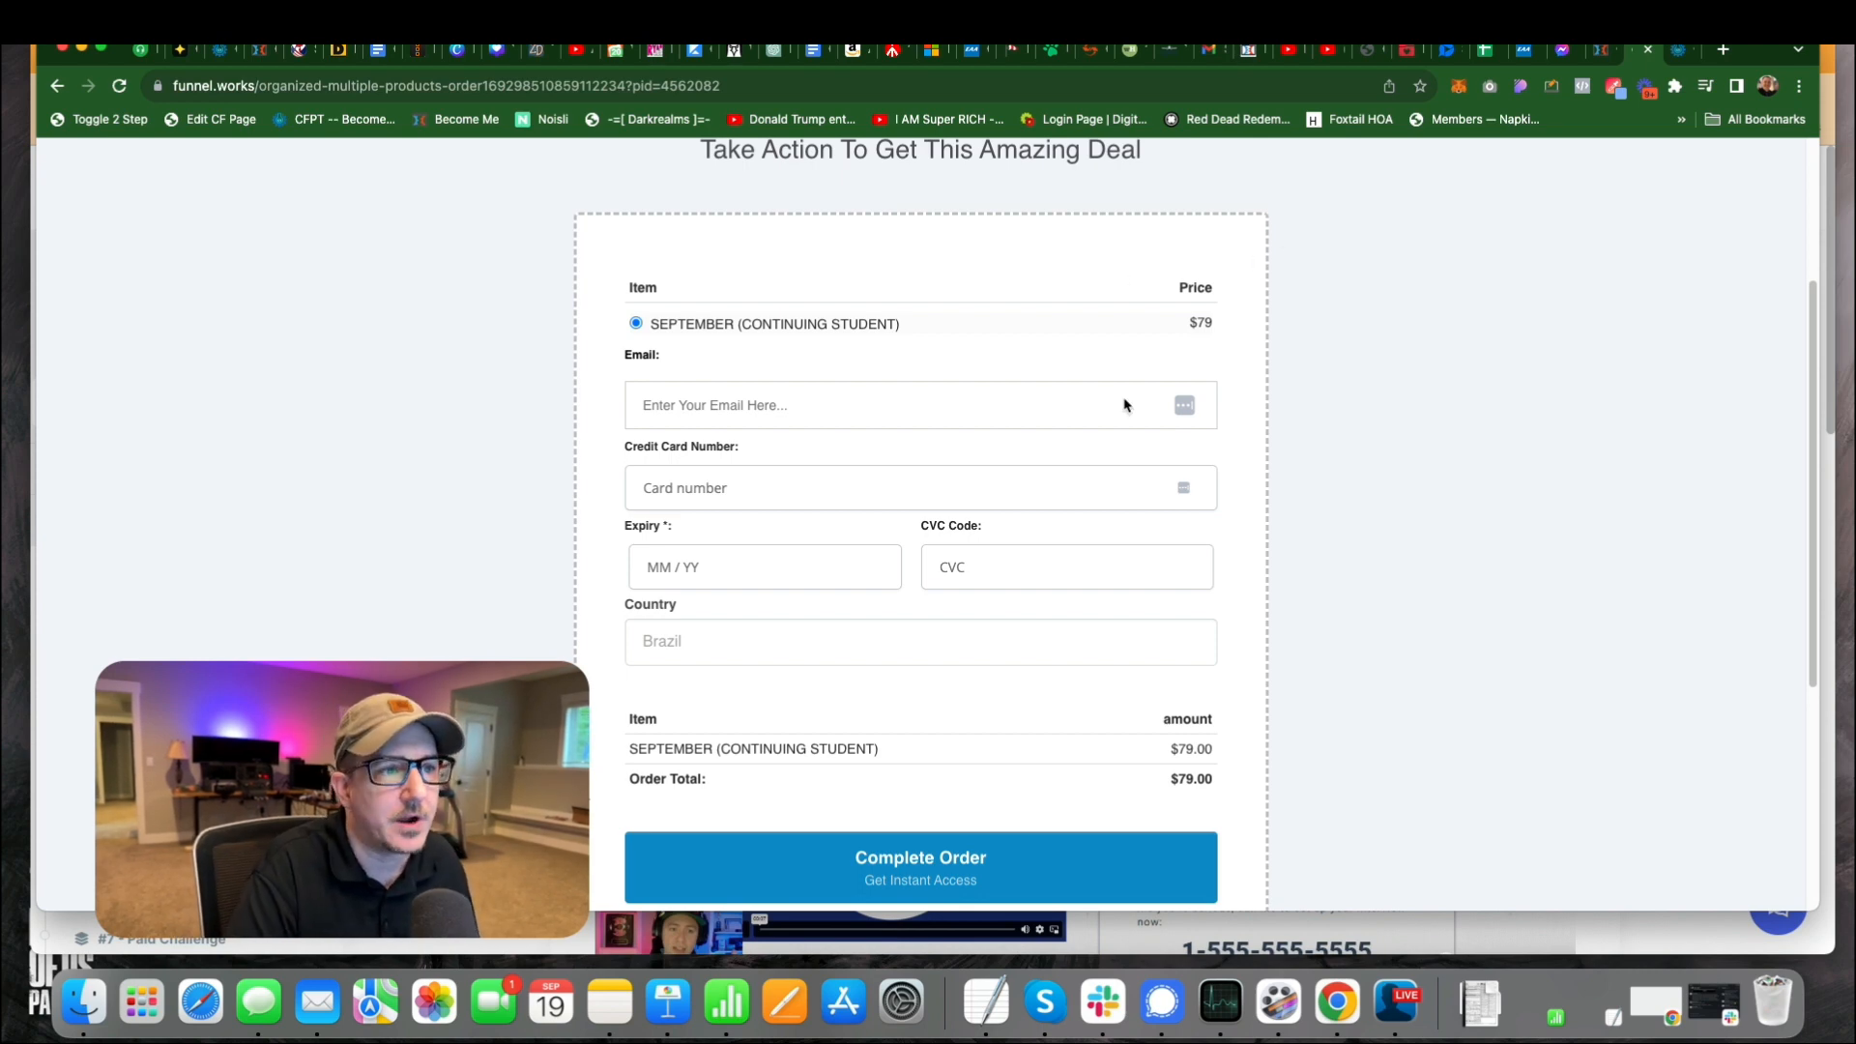
scroll(812, 333, up, 1)
scroll(810, 354, up, 1)
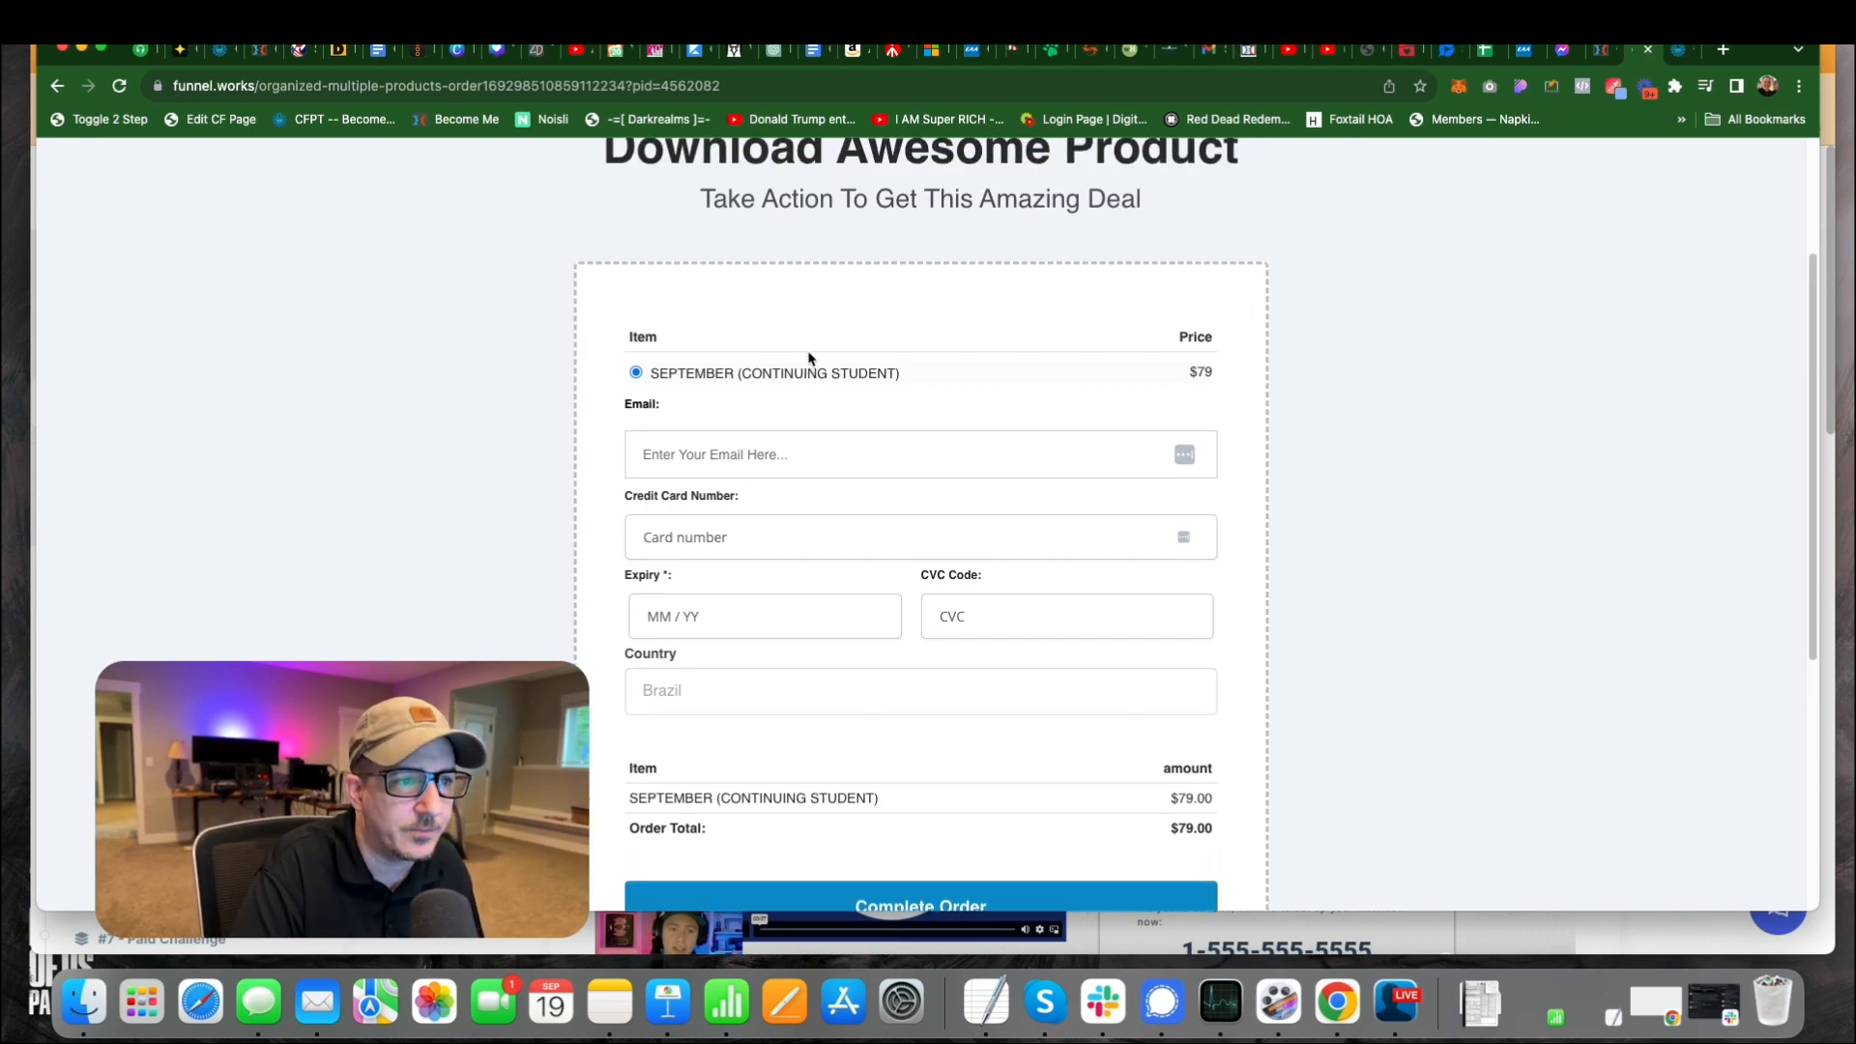
scroll(808, 360, down, 4)
scroll(808, 361, up, 4)
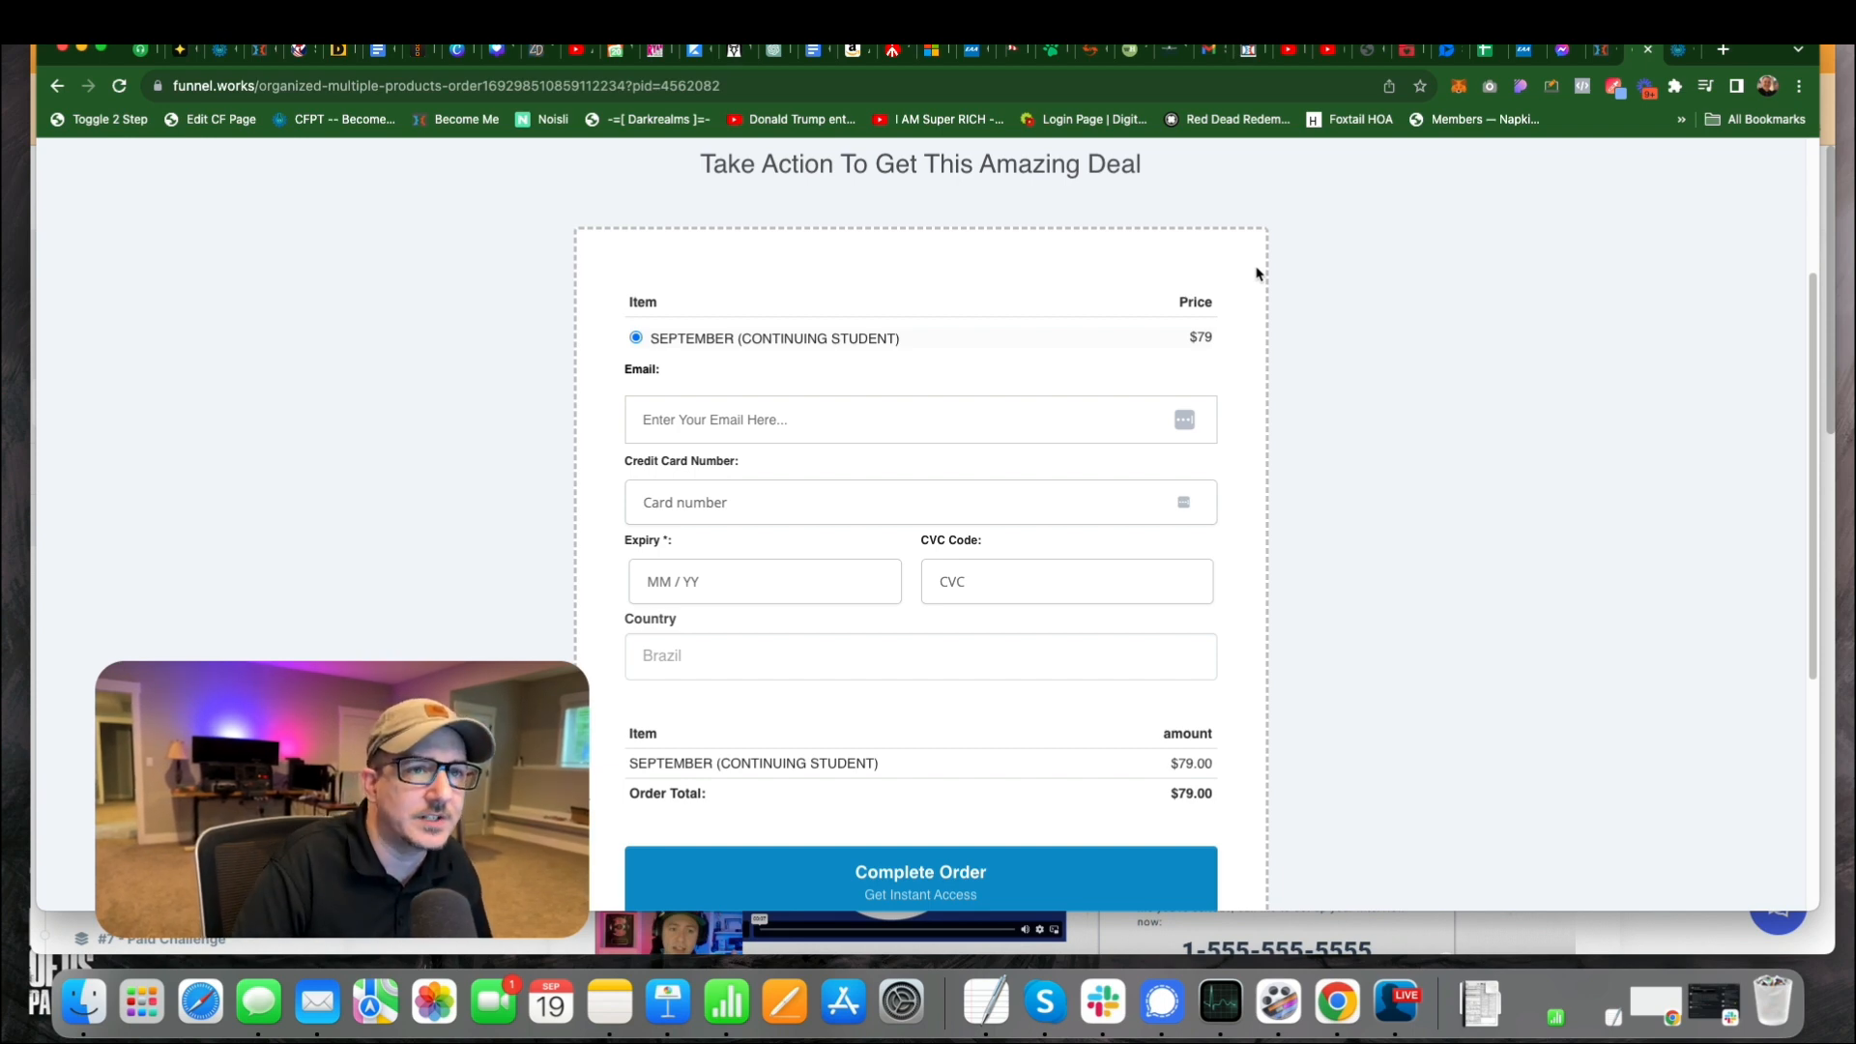
Switch to the CF Pro Tools get-started page and look over its introduction, add-on list and plan section.
click(1678, 55)
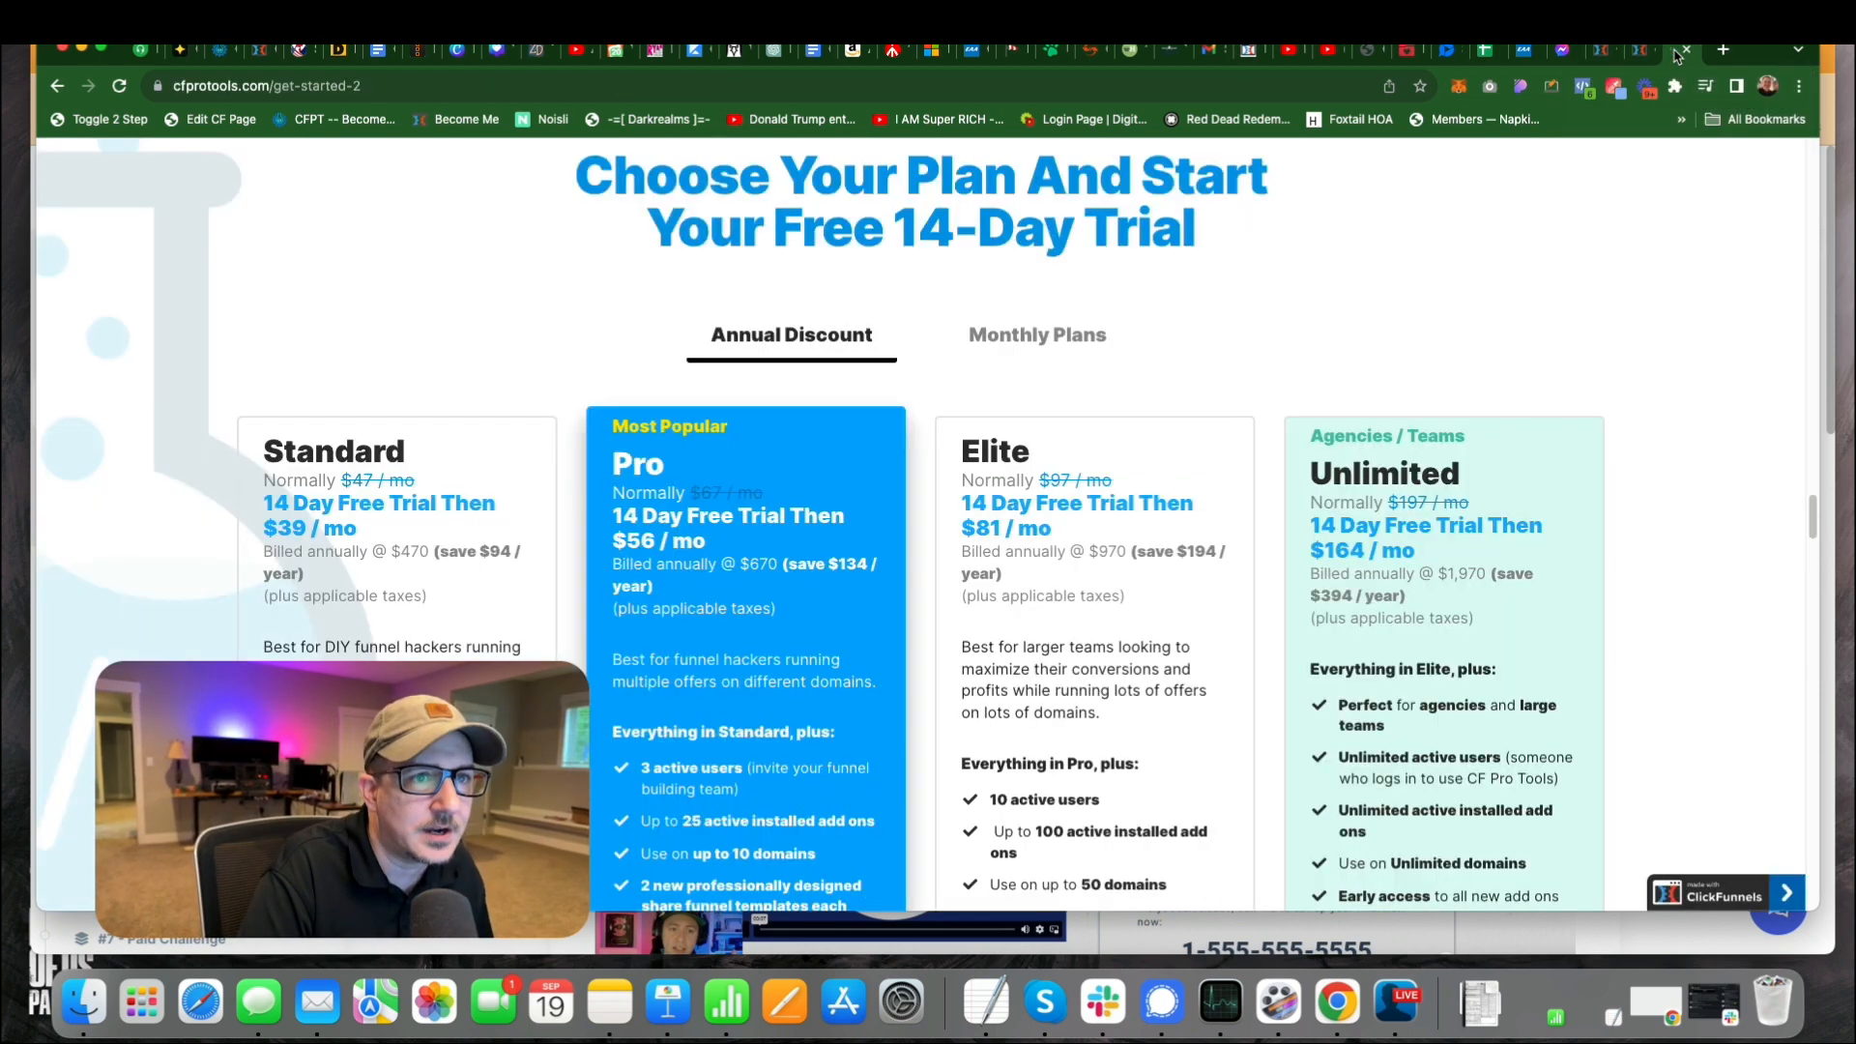
scroll(1209, 435, up, 3)
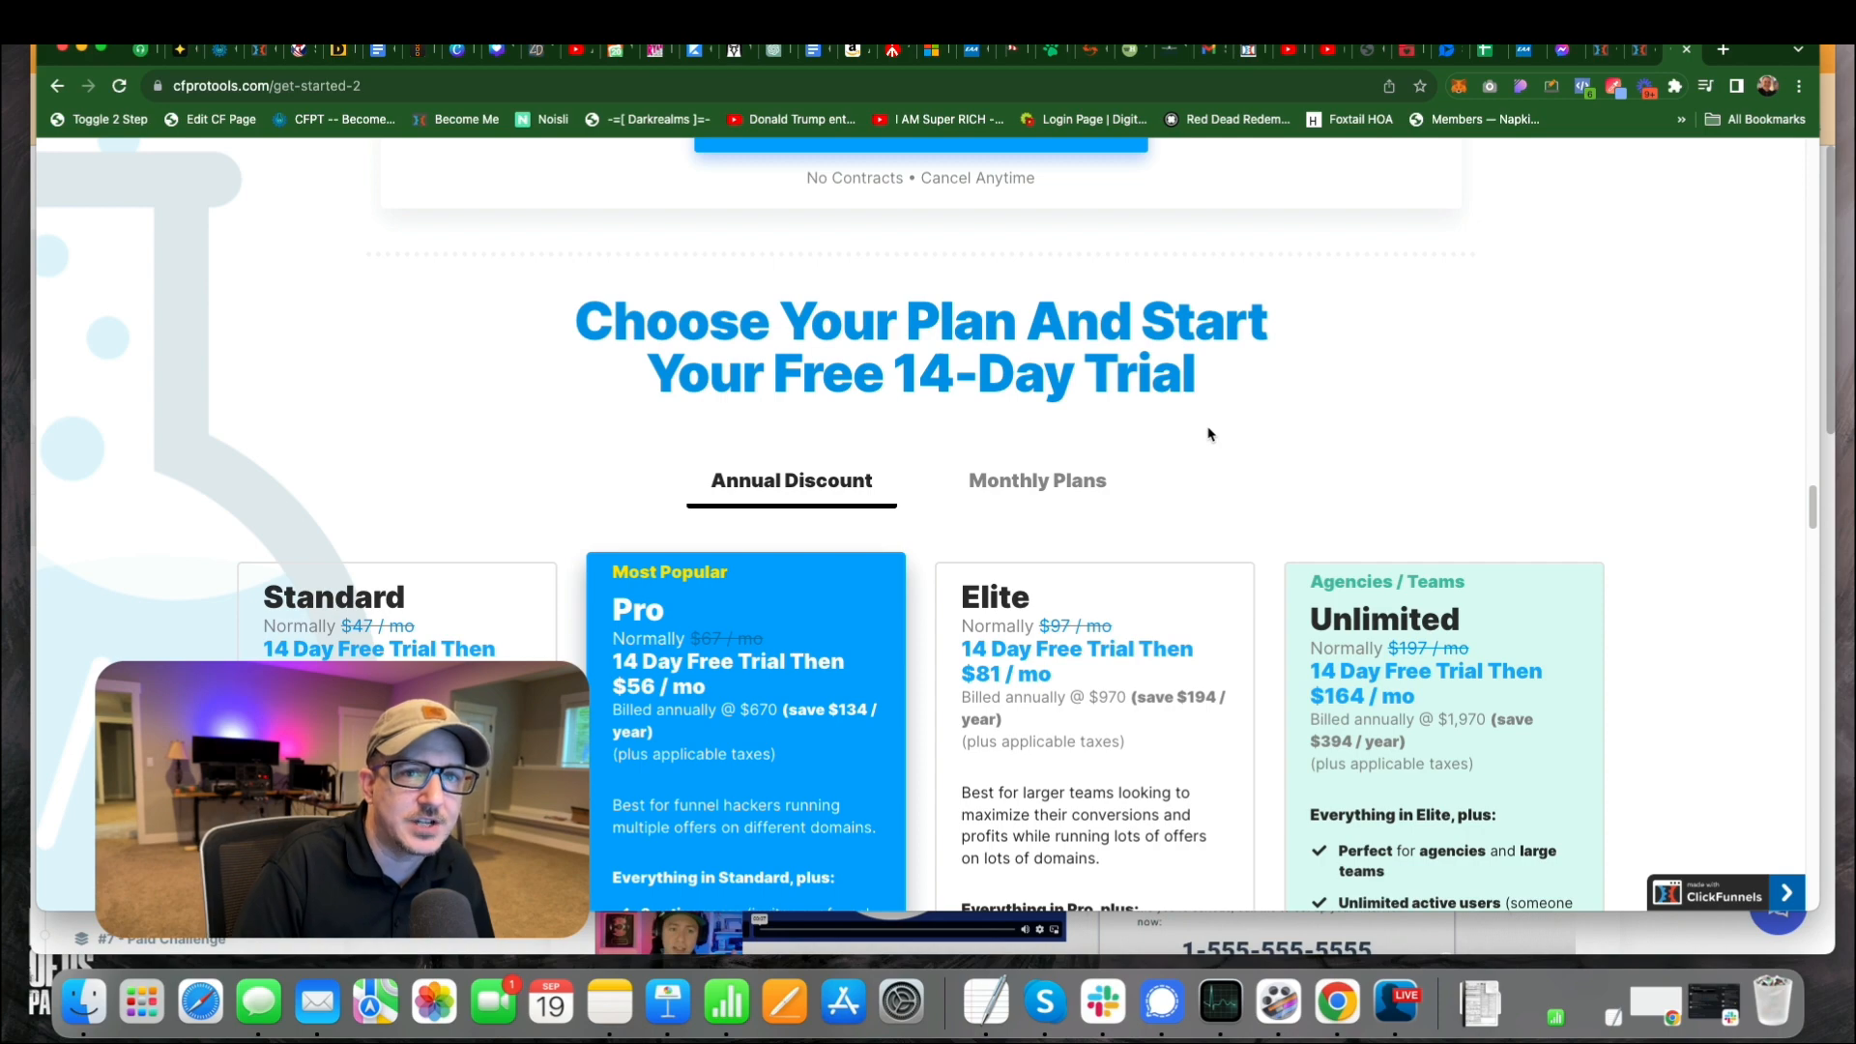
scroll(1209, 435, up, 15)
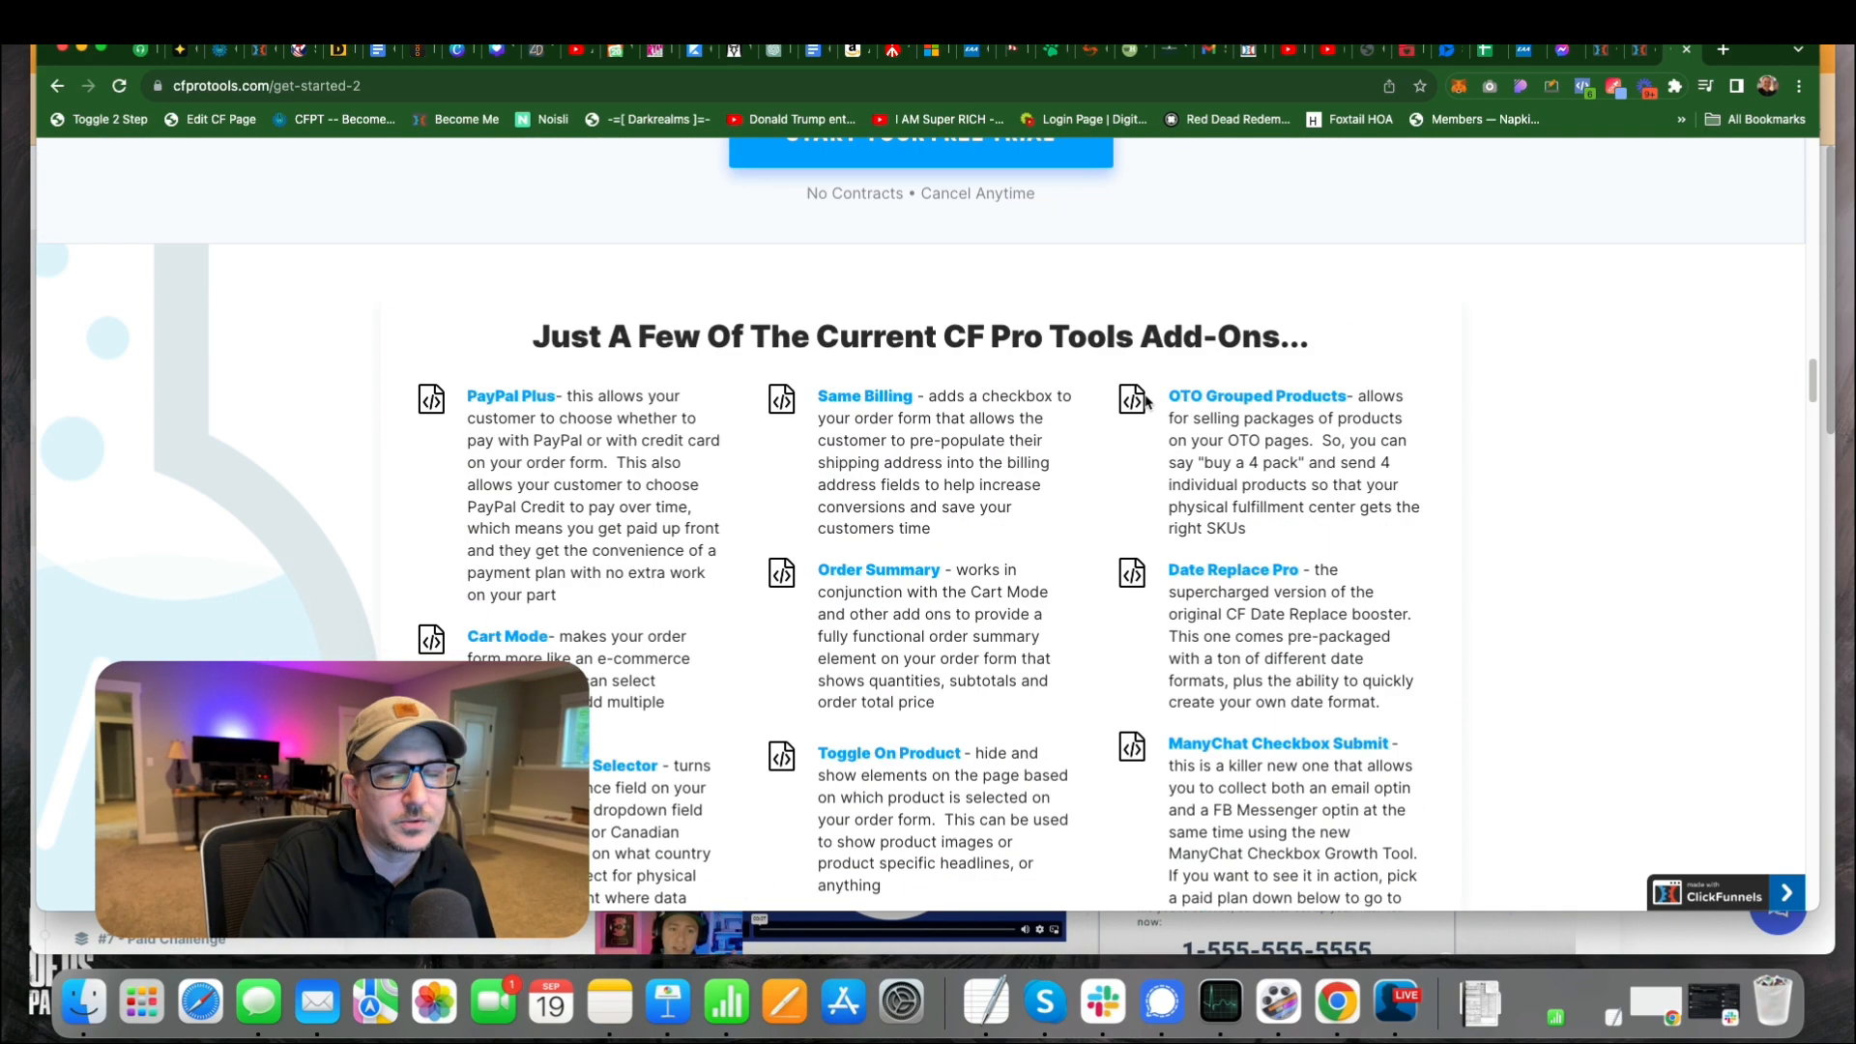
scroll(1147, 401, up, 15)
scroll(1149, 402, up, 5)
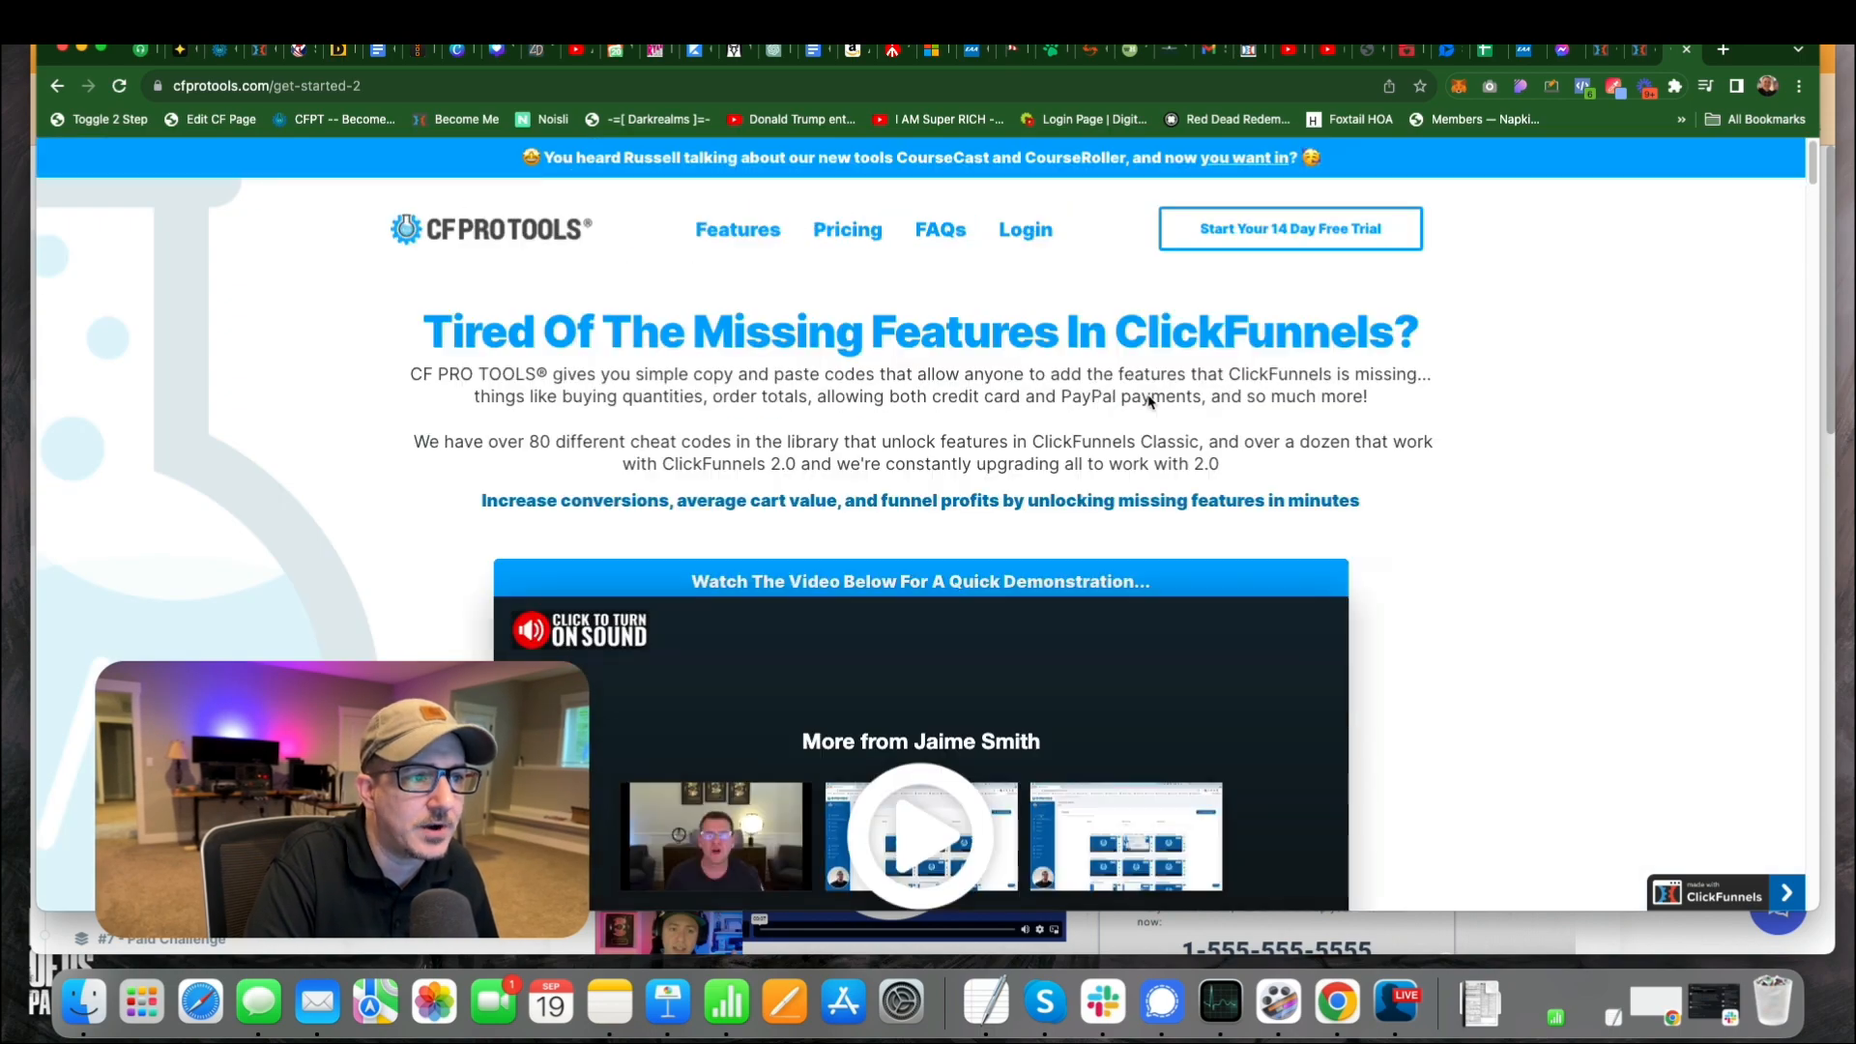
scroll(1148, 401, down, 15)
scroll(1126, 435, down, 15)
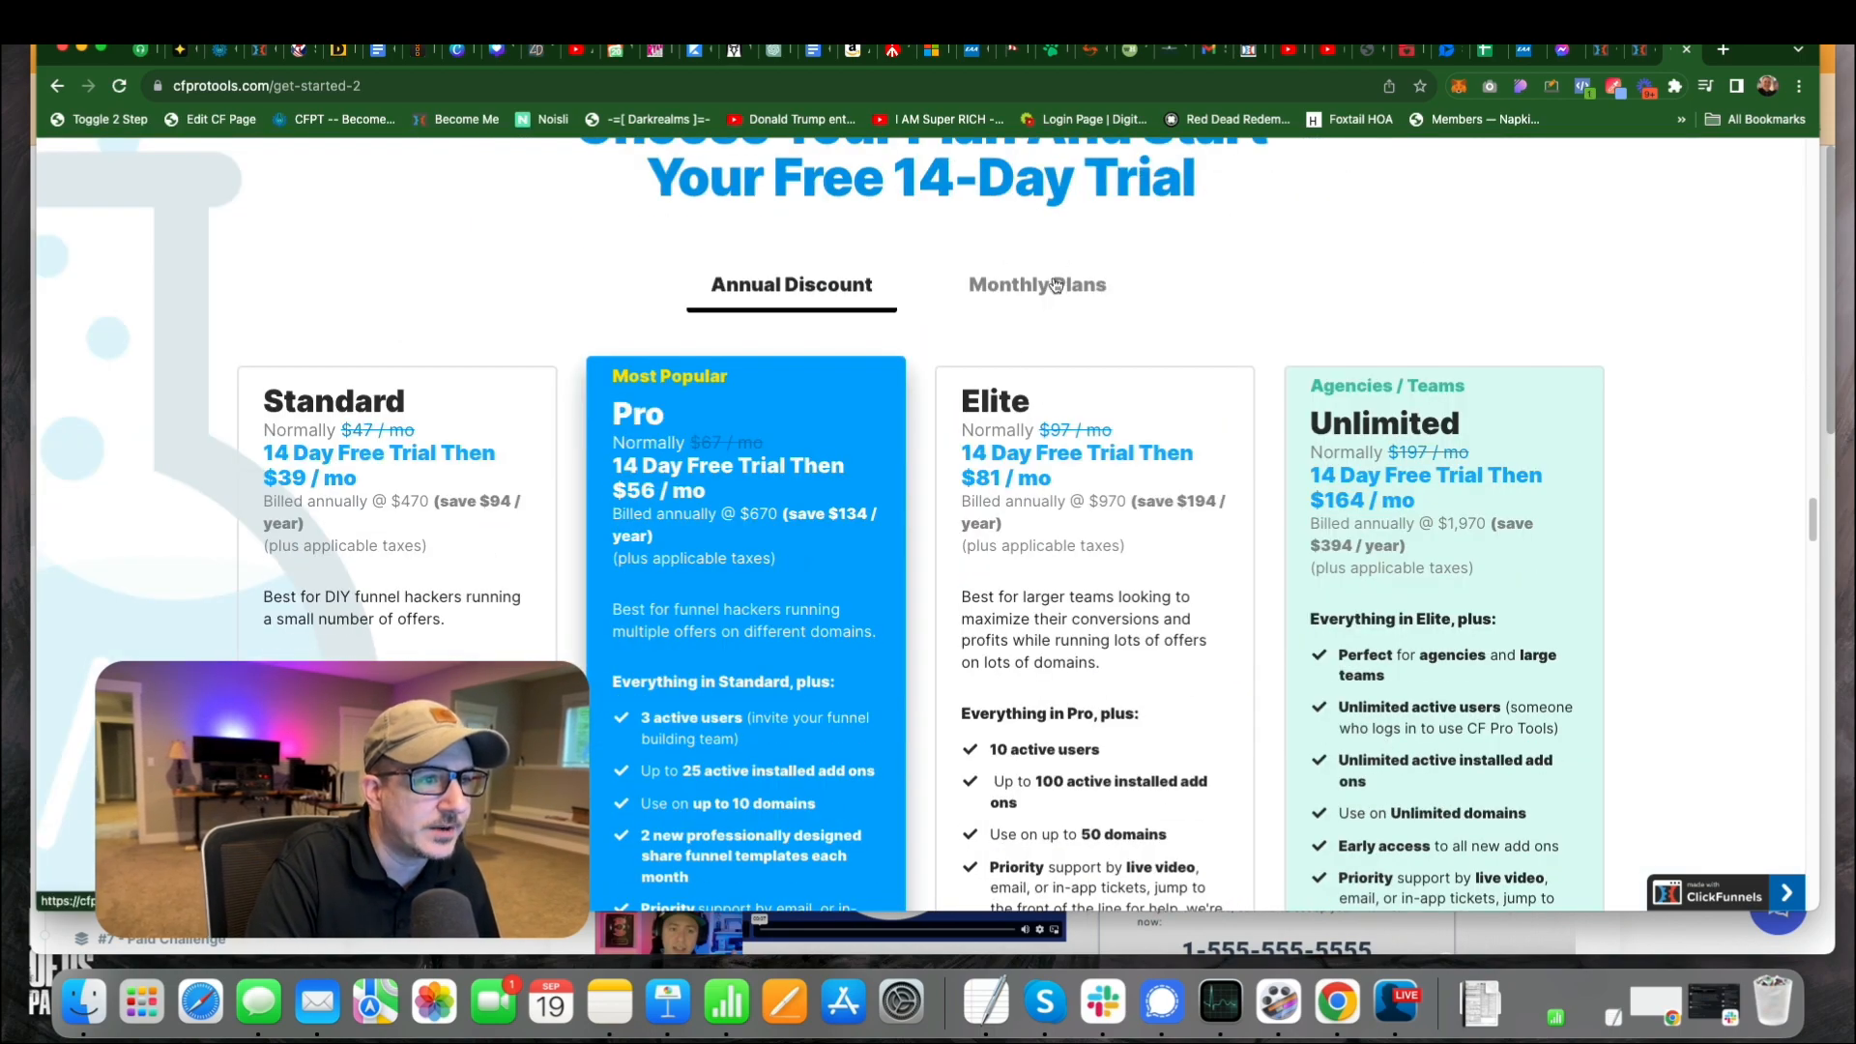
Switch the plan pricing to Monthly Plans and back to Annual Discount, and examine the features of each plan.
click(1042, 285)
click(833, 288)
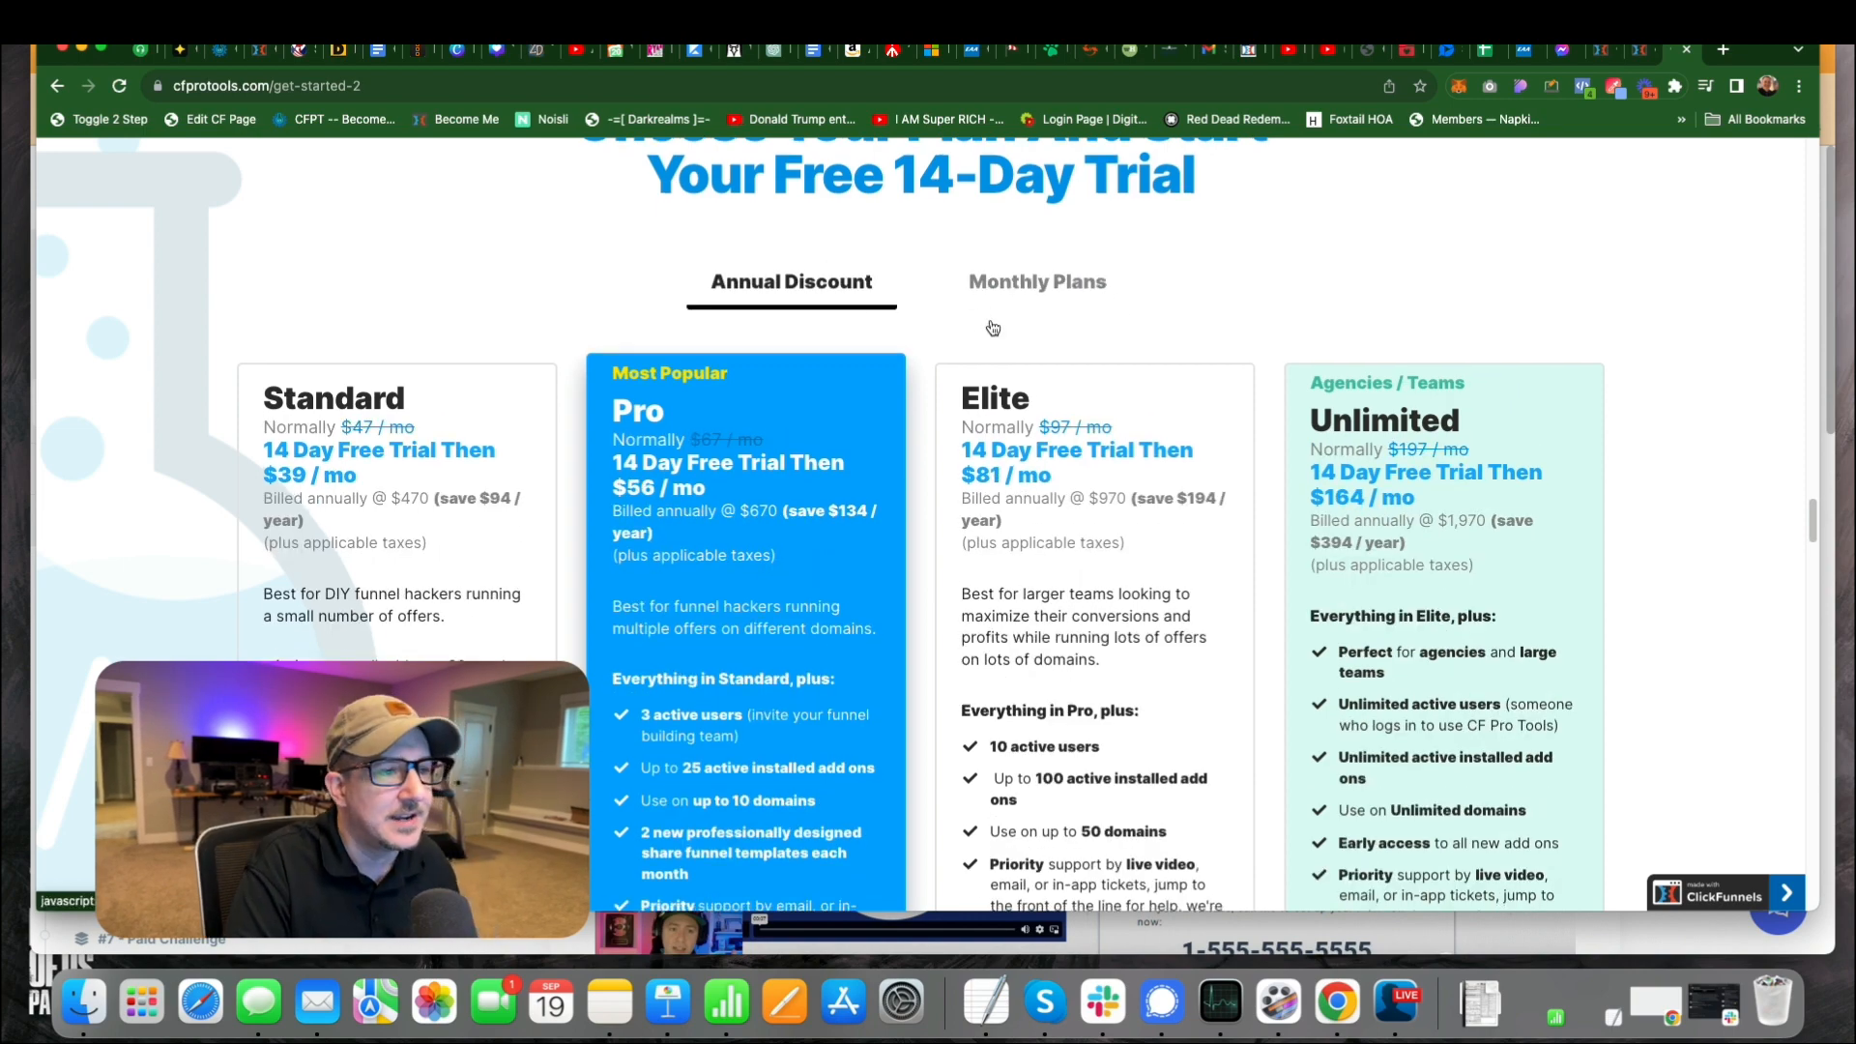
scroll(1107, 484, down, 5)
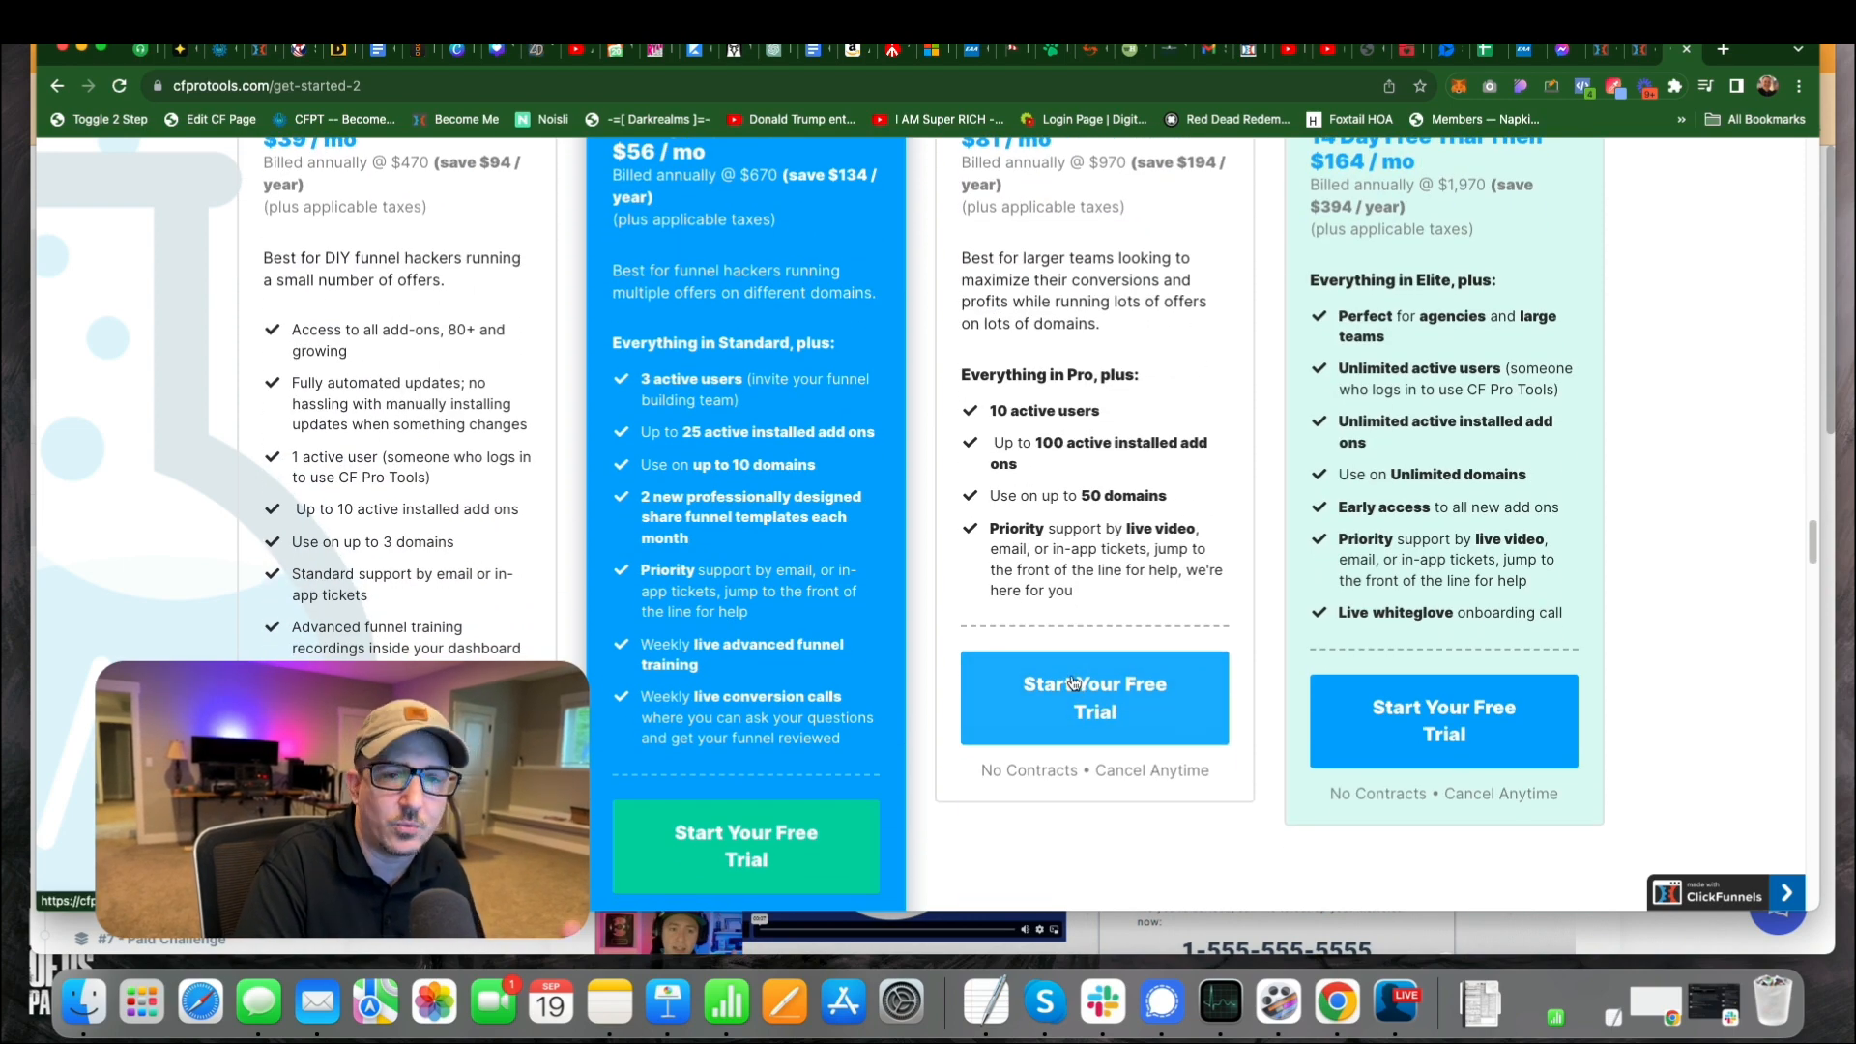